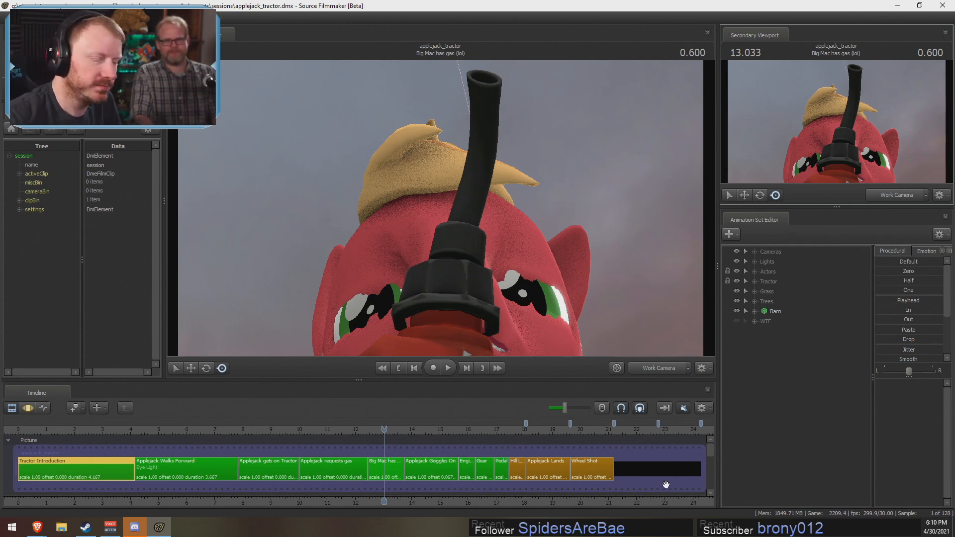
Step: Switch the primary viewport to the Main Camera and enlarge the timeline area to show the sound tracks
{"action": "left_click", "coordinate": [655, 368]}
{"action": "left_click", "coordinate": [655, 368]}
{"action": "left_click", "coordinate": [655, 369]}
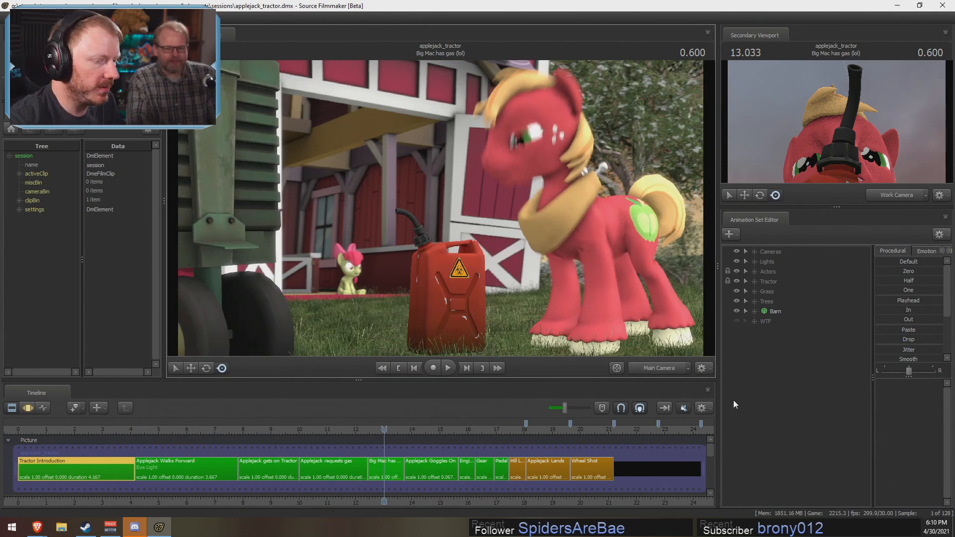
{"action": "left_click_drag", "start_coordinate": [647, 380], "coordinate": [647, 320]}
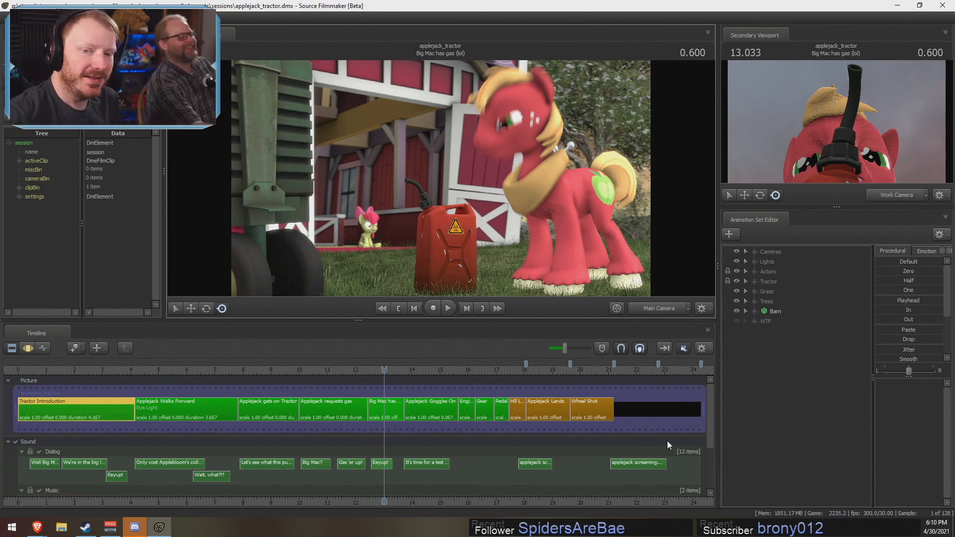
{"action": "left_click_drag", "start_coordinate": [555, 503], "coordinate": [312, 491]}
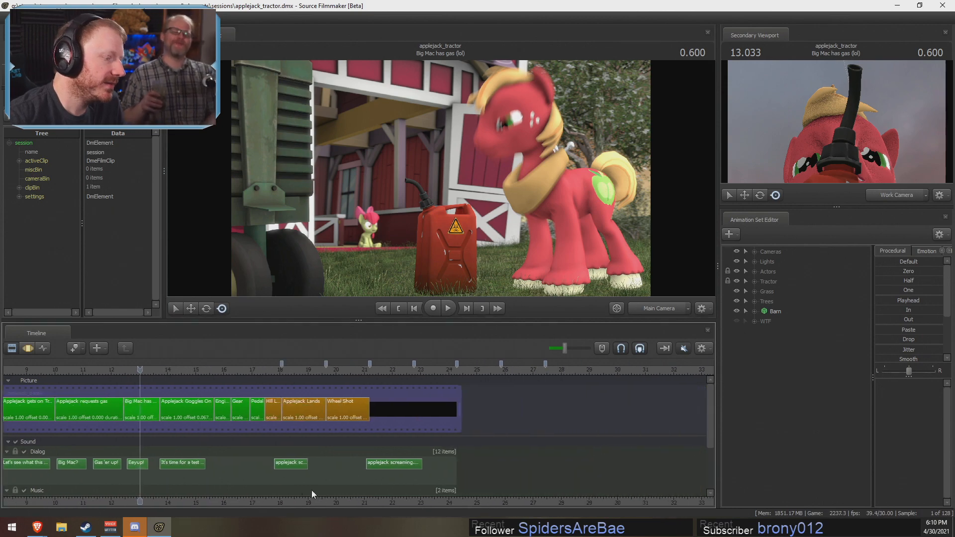
Step: Unmute the audio at 19% volume and select the first applejack screaming.wav clip in the Dialog track
{"action": "left_click_drag", "start_coordinate": [564, 348], "coordinate": [558, 349]}
{"action": "left_click", "coordinate": [684, 348]}
{"action": "left_click", "coordinate": [276, 369]}
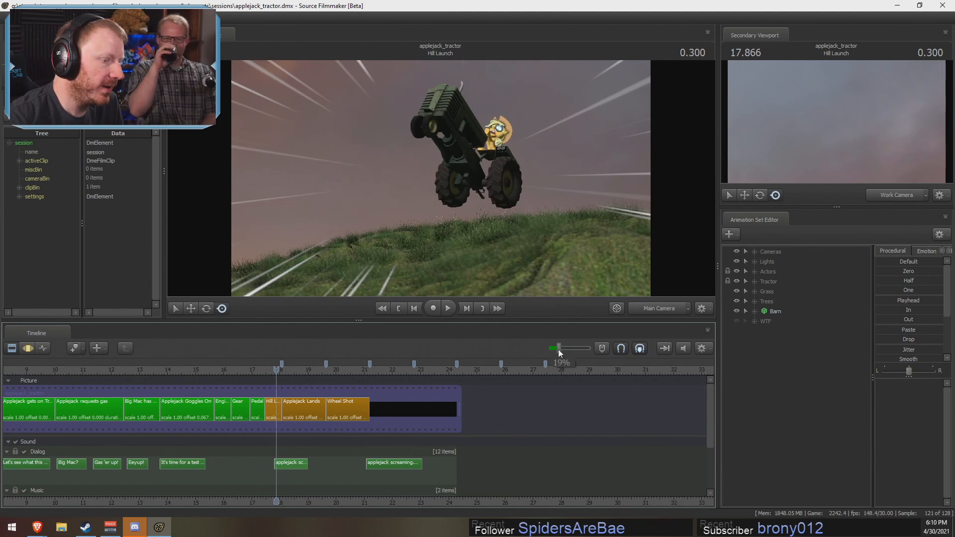
{"action": "left_click", "coordinate": [275, 369]}
{"action": "left_click", "coordinate": [298, 466]}
Step: Scrub across the cut between Hill Launch and Applejack Lands to examine how the first scream clip lines up
{"action": "scroll", "coordinate": [298, 466], "scroll_direction": "up", "scroll_amount": 2}
{"action": "scroll", "coordinate": [348, 483], "scroll_direction": "up", "scroll_amount": 2}
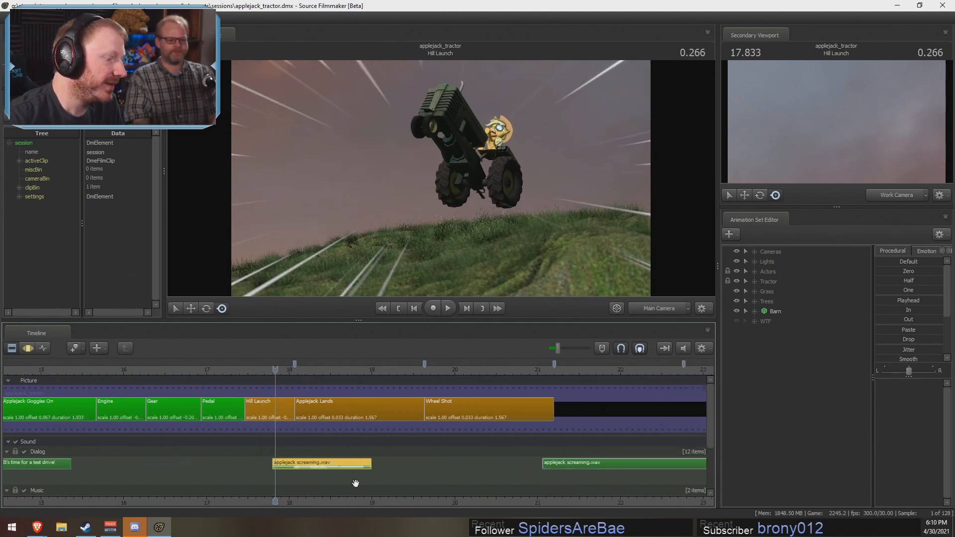
{"action": "scroll", "coordinate": [383, 483], "scroll_direction": "down", "scroll_amount": 2}
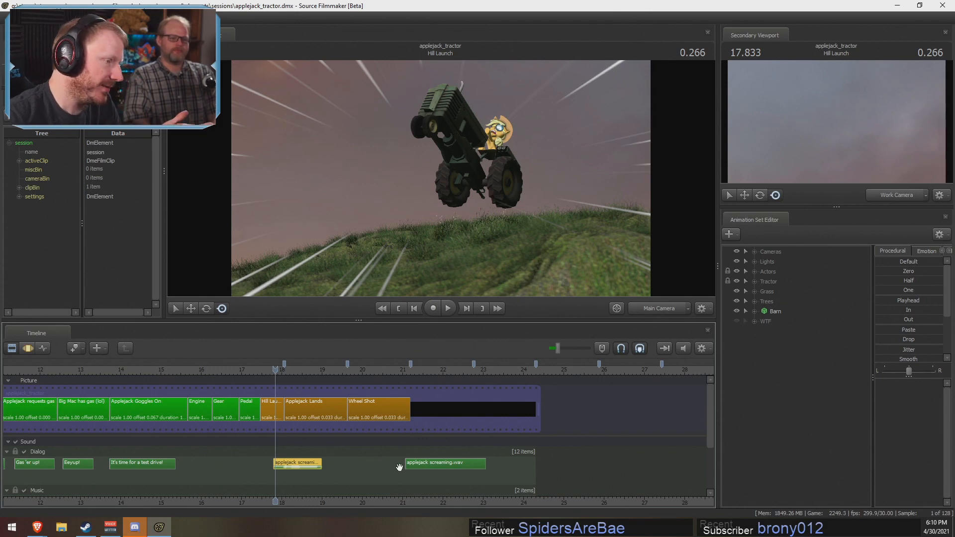
{"action": "left_click_drag", "start_coordinate": [274, 372], "coordinate": [303, 379]}
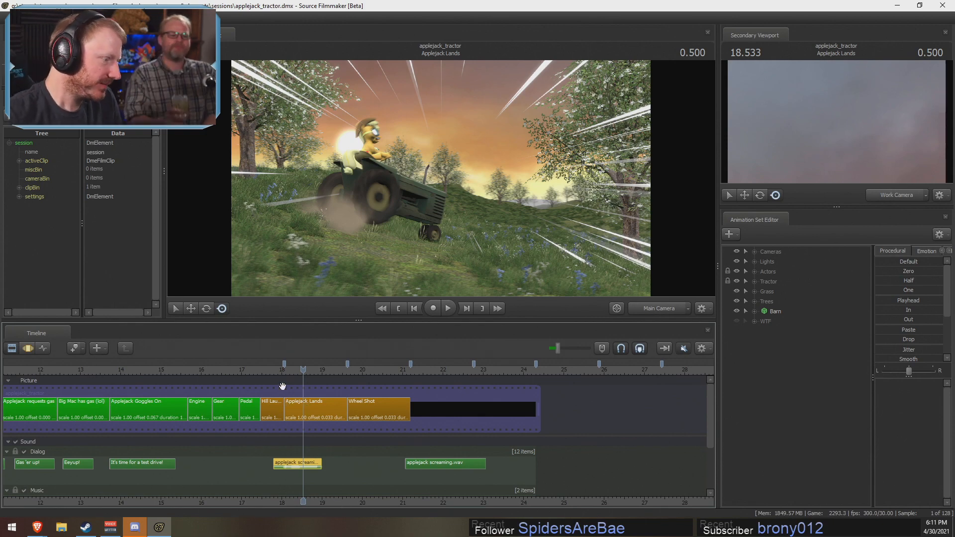
{"action": "left_click_drag", "start_coordinate": [269, 373], "coordinate": [283, 373]}
{"action": "scroll", "coordinate": [298, 391], "scroll_direction": "up", "scroll_amount": 2}
{"action": "scroll", "coordinate": [309, 395], "scroll_direction": "up", "scroll_amount": 4}
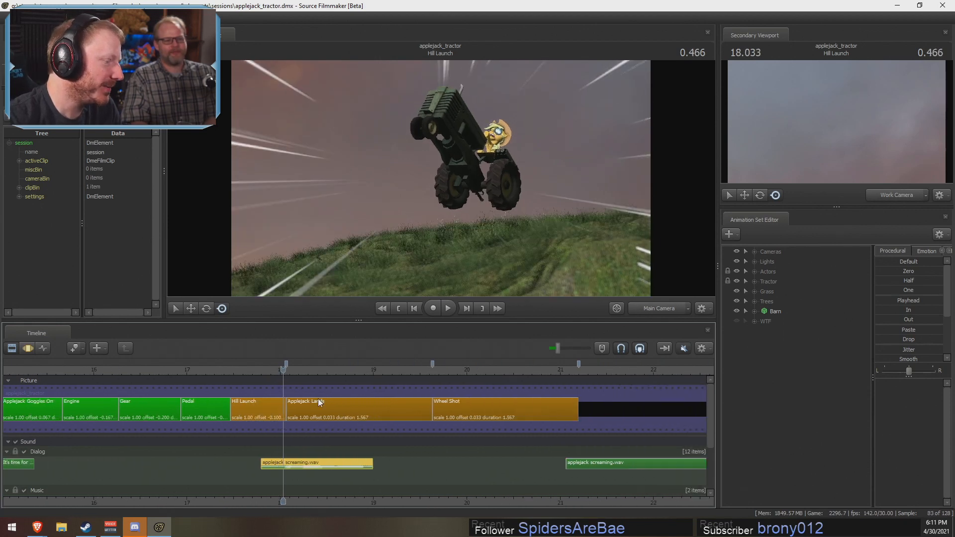
{"action": "left_click", "coordinate": [287, 371]}
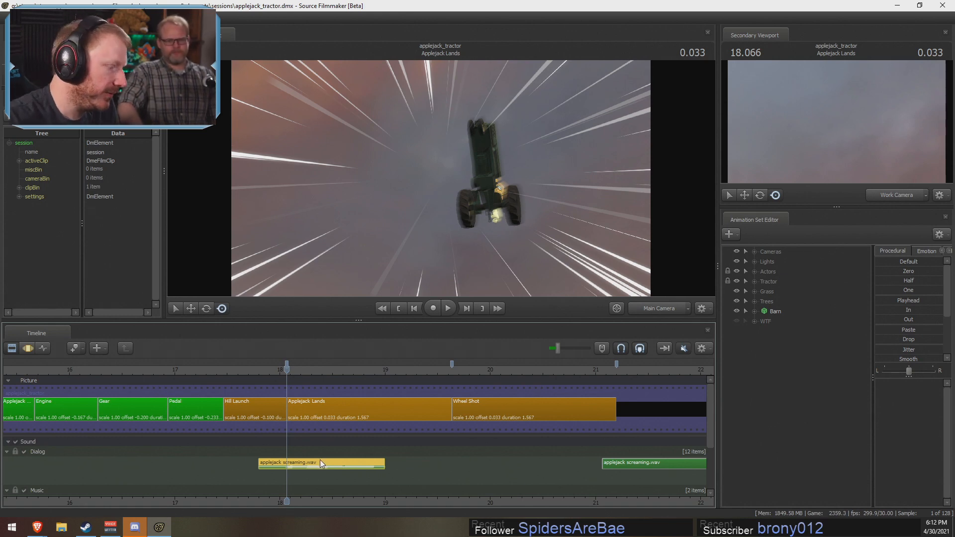
{"action": "left_click_drag", "start_coordinate": [285, 369], "coordinate": [290, 368]}
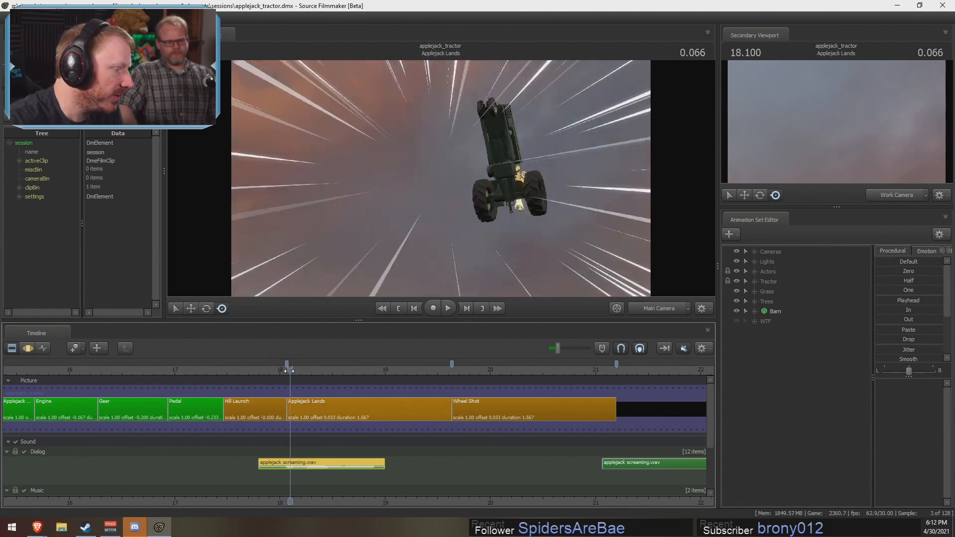
Step: Unmute the audio at 12% volume and play the transition from Hill Launch into Applejack Lands
{"action": "left_click", "coordinate": [684, 349]}
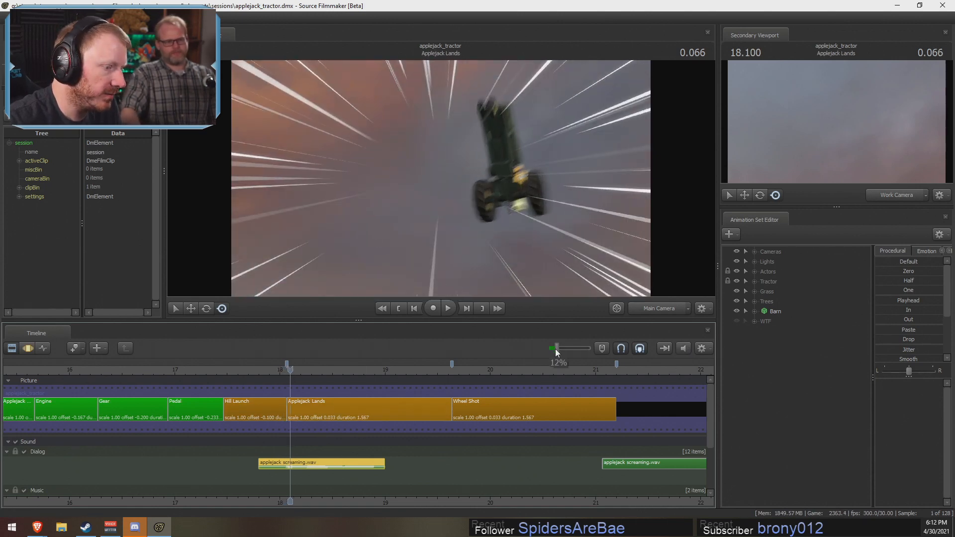
{"action": "left_click", "coordinate": [256, 368]}
{"action": "key", "text": "space"}
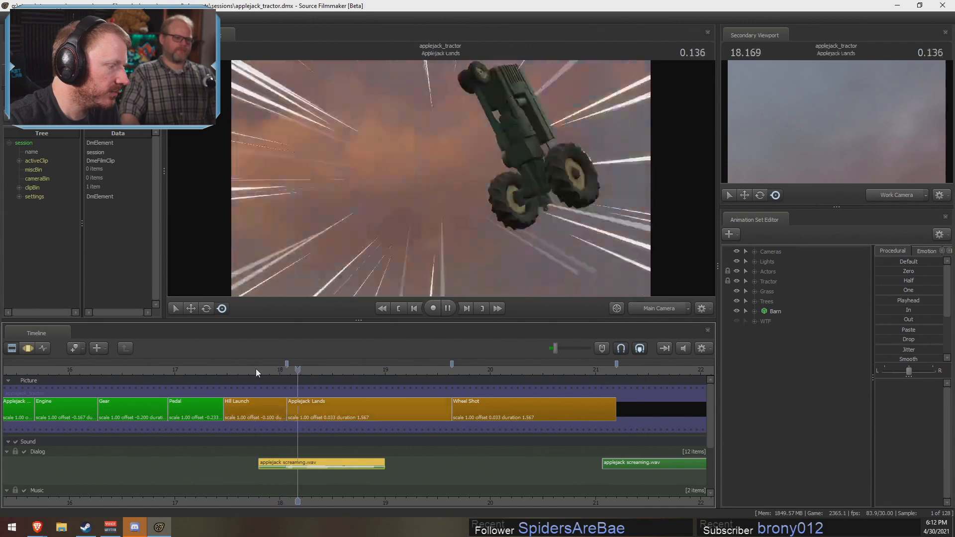
{"action": "key", "text": "space"}
Step: Replay the first scream clip from late in Hill Launch to check its timing and loudness
{"action": "left_click", "coordinate": [272, 370]}
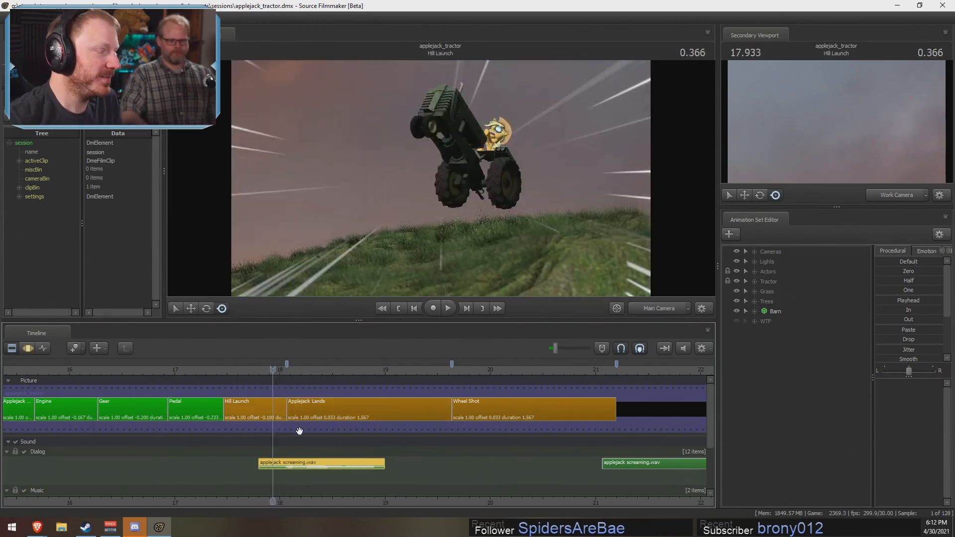
{"action": "key", "text": "space"}
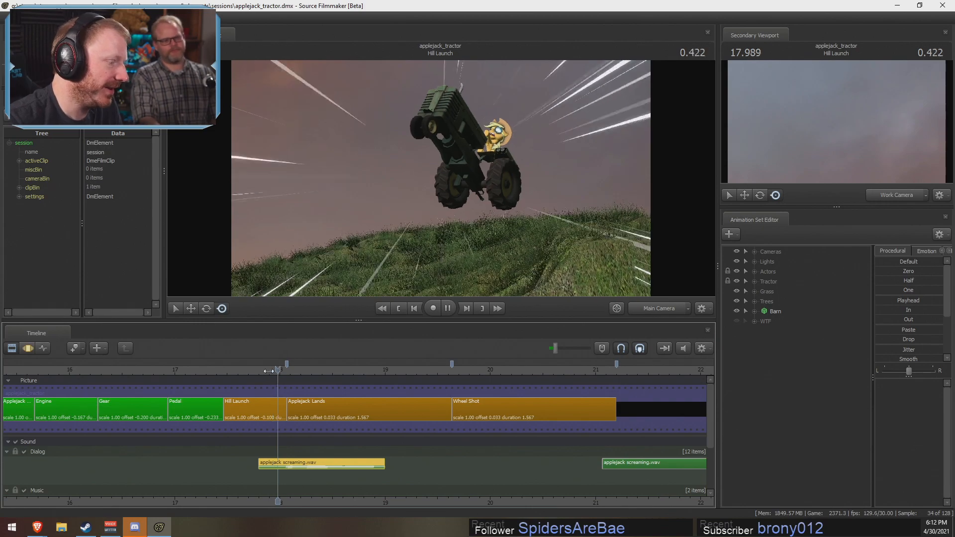
{"action": "key", "text": "space"}
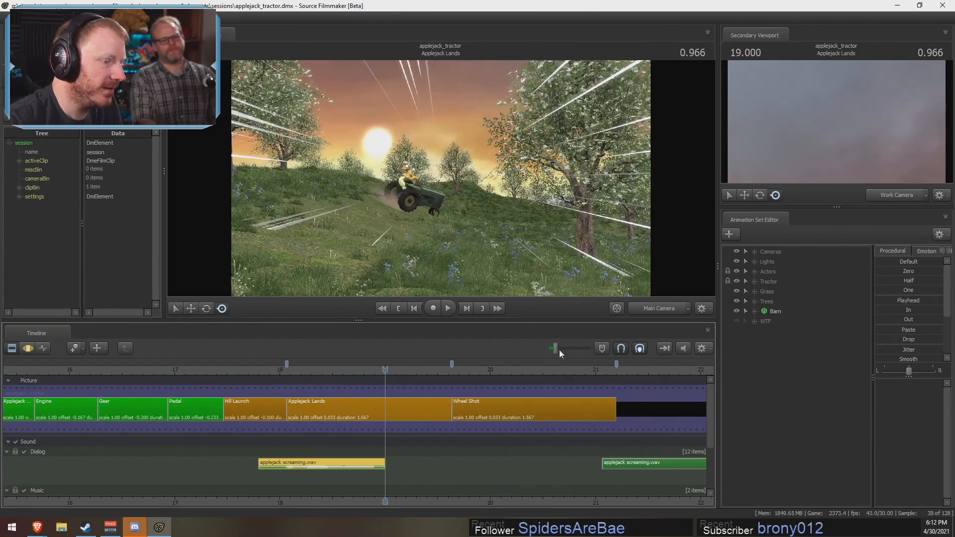
{"action": "left_click", "coordinate": [265, 373]}
{"action": "key", "text": "space"}
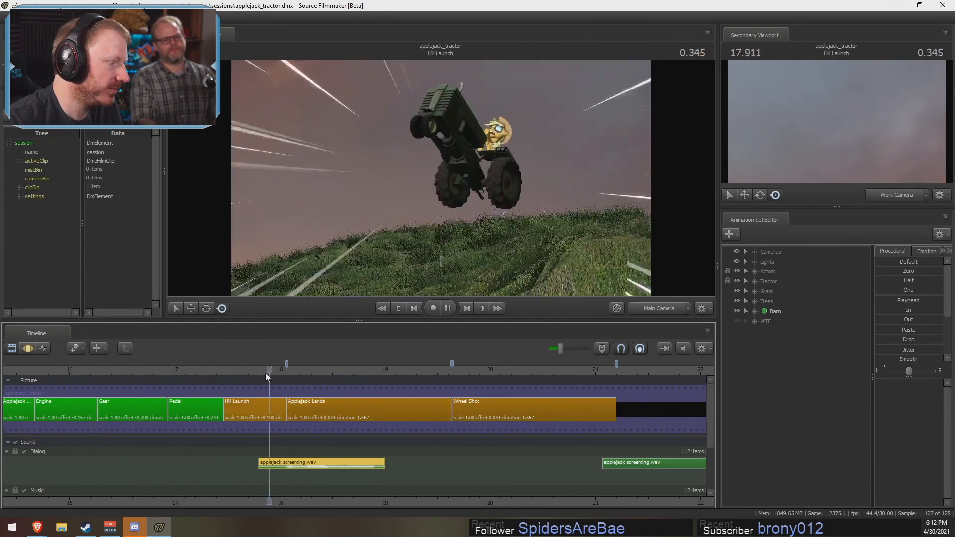
{"action": "key", "text": "space"}
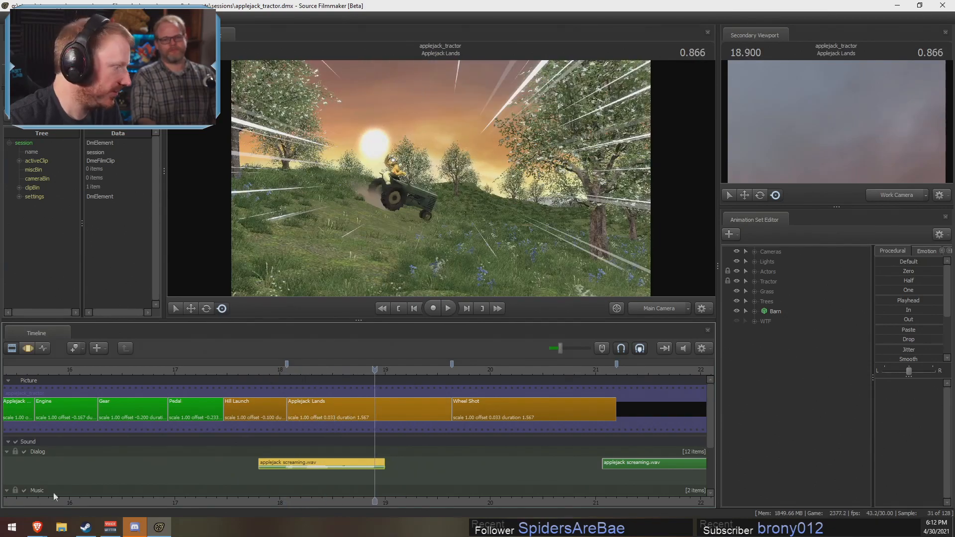
Step: Disable the Music track and play the first scream clip from the end of Hill Launch
{"action": "left_click", "coordinate": [24, 490]}
{"action": "left_click", "coordinate": [259, 374]}
{"action": "key", "text": "space"}
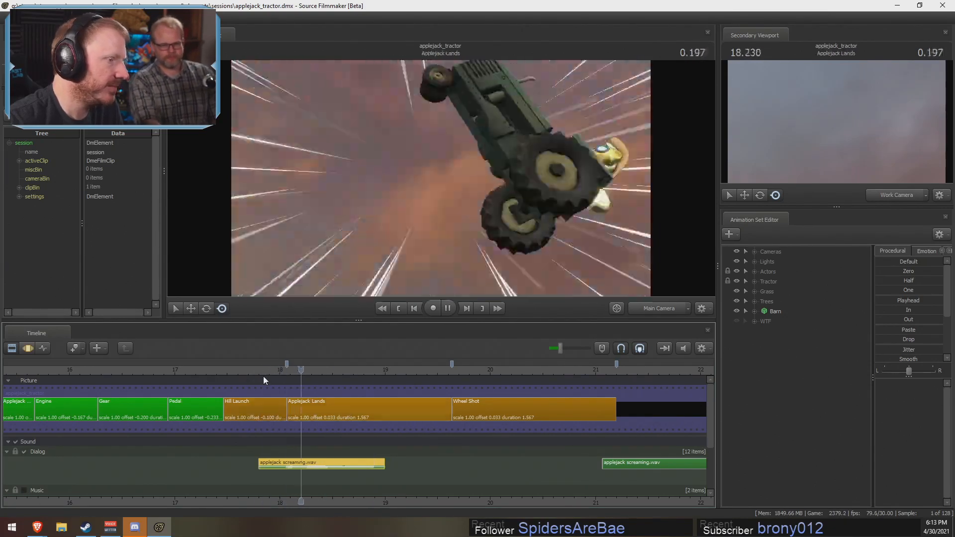
{"action": "key", "text": "space"}
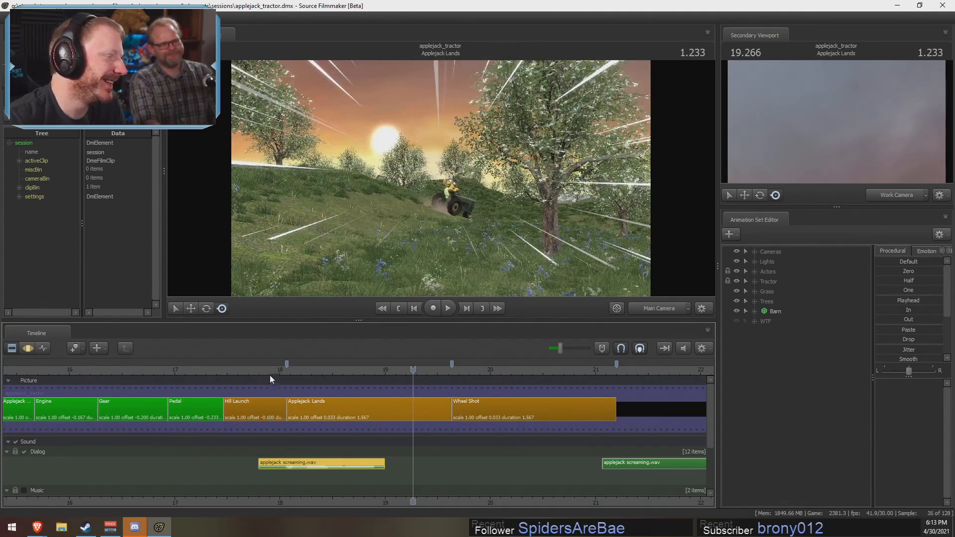
Step: Replay the tractor landing in the Applejack Lands shot to listen to the scream without music
{"action": "left_click", "coordinate": [270, 369]}
{"action": "key", "text": "space"}
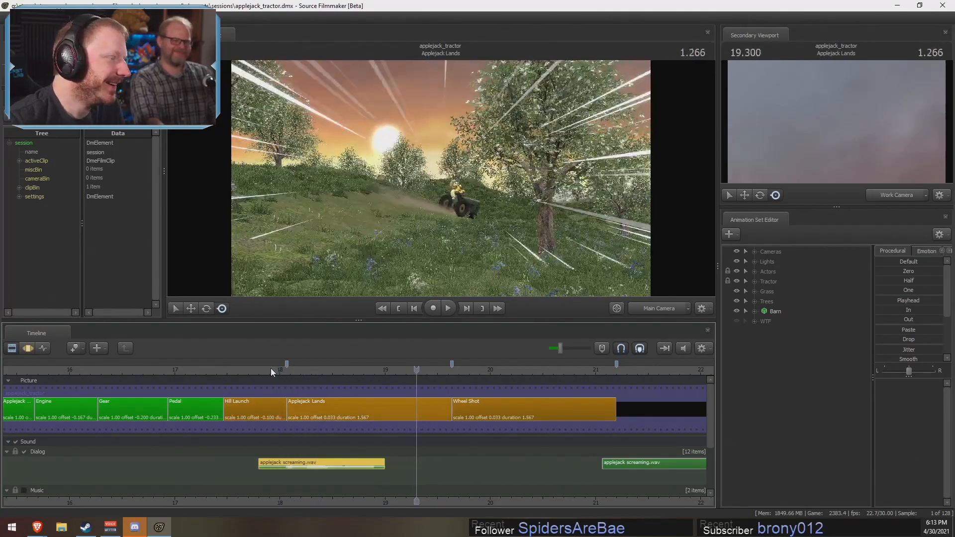
{"action": "left_click", "coordinate": [297, 372]}
{"action": "left_click", "coordinate": [294, 373]}
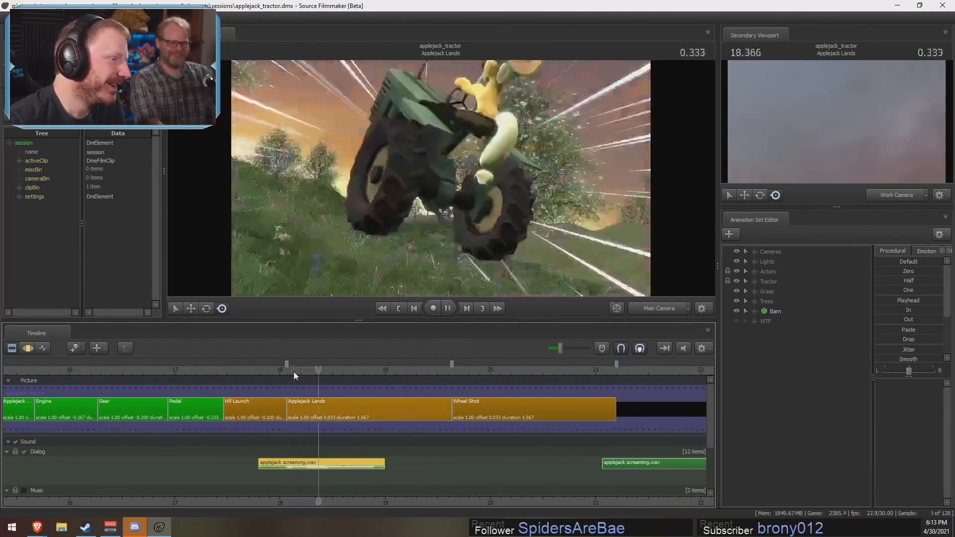
{"action": "key", "text": "space"}
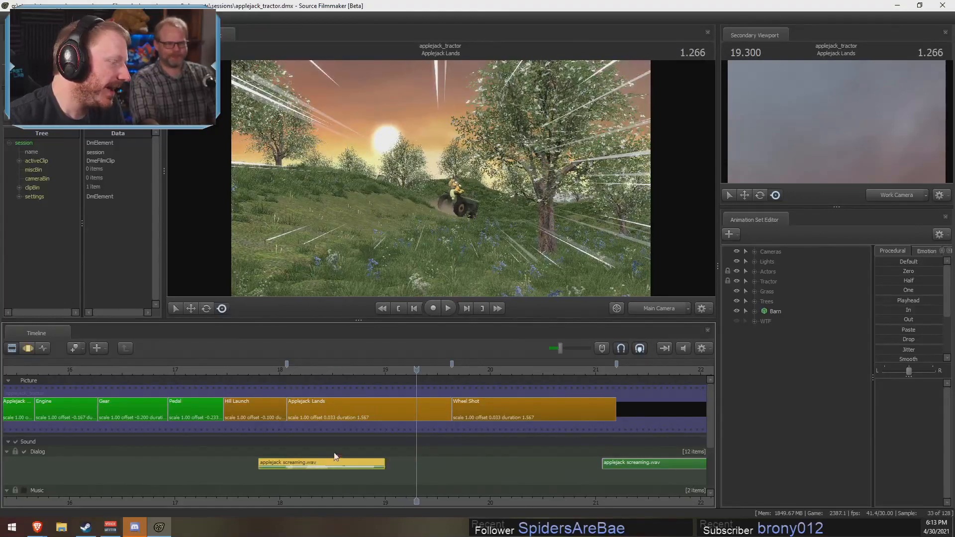
Step: Inspect the Music and Effects tracks, scrub through Applejack Lands, and play the Wheel Shot from its start
{"action": "left_click_drag", "start_coordinate": [711, 425], "coordinate": [716, 469]}
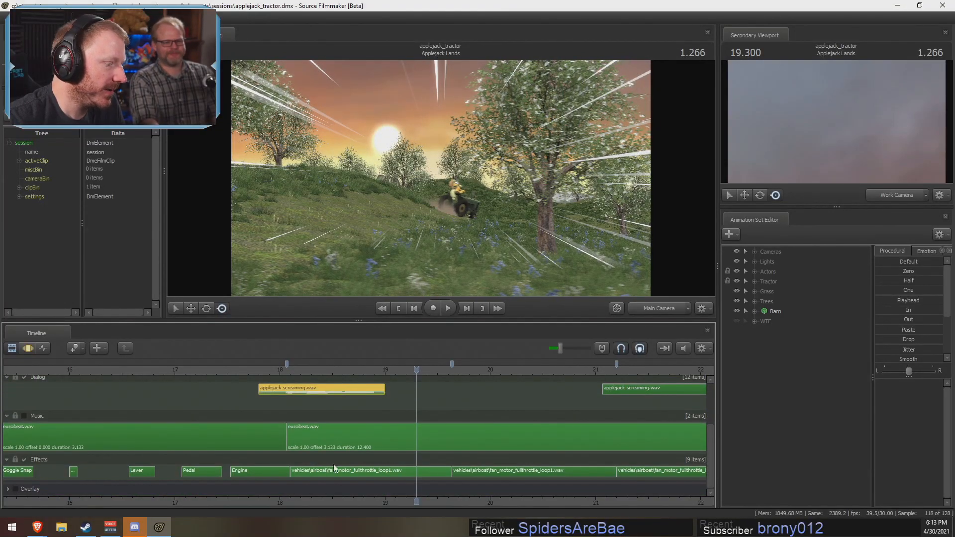
{"action": "scroll", "coordinate": [434, 425], "scroll_direction": "down", "scroll_amount": 3}
{"action": "left_click", "coordinate": [367, 367]}
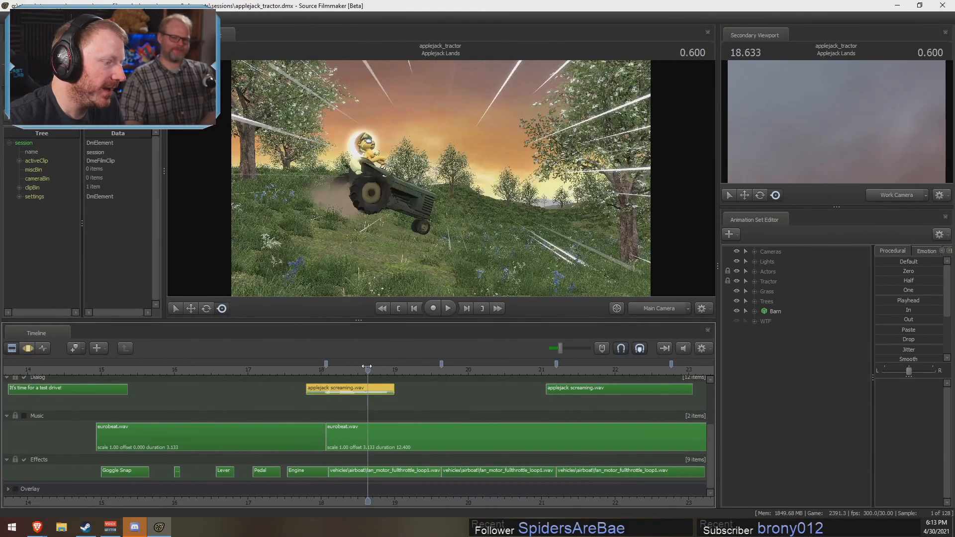
{"action": "left_click_drag", "start_coordinate": [366, 367], "coordinate": [444, 369]}
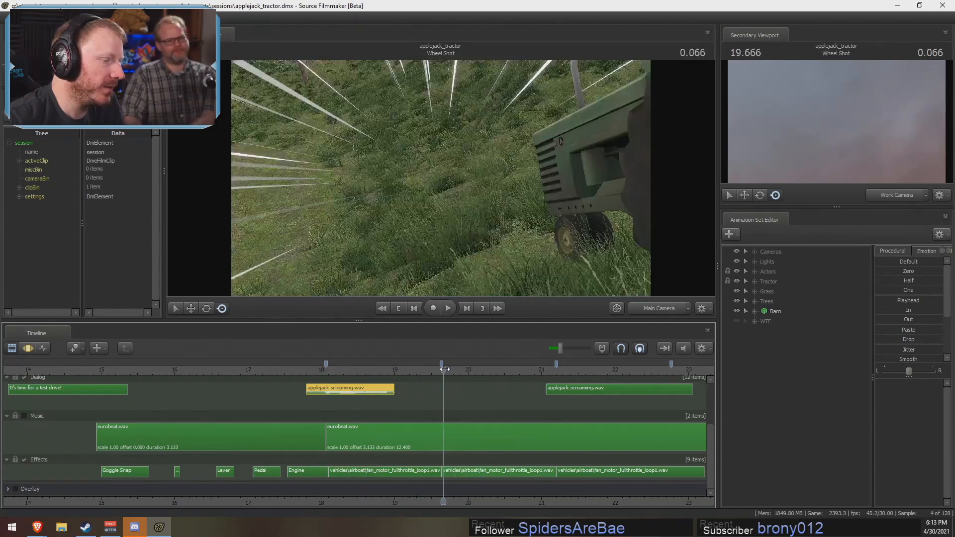
{"action": "key", "text": "space"}
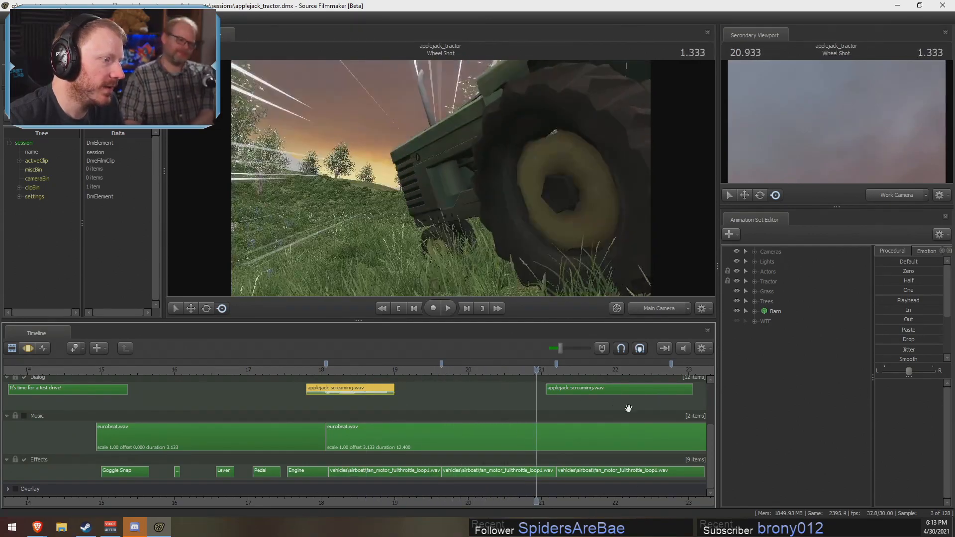
{"action": "left_click", "coordinate": [444, 368]}
{"action": "key", "text": "space"}
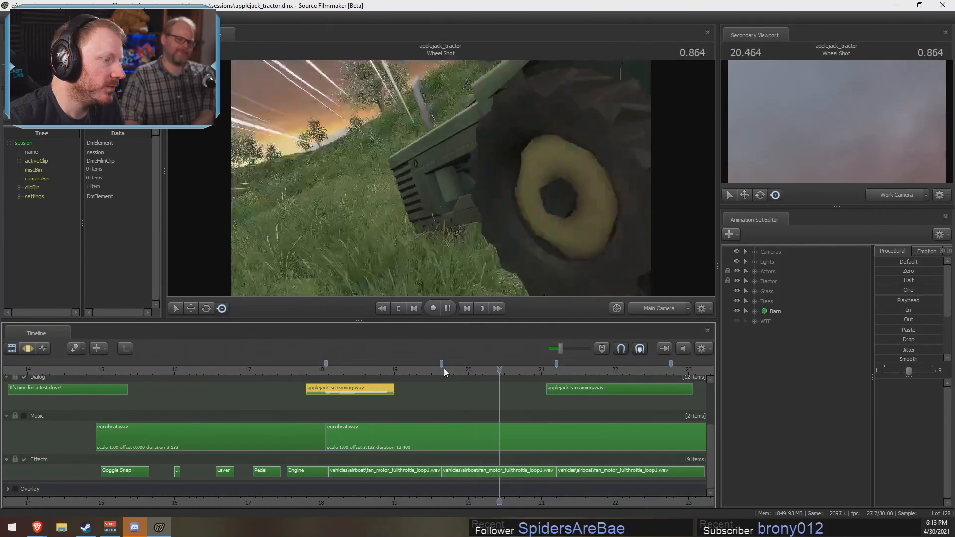
{"action": "key", "text": "space"}
{"action": "left_click", "coordinate": [446, 367]}
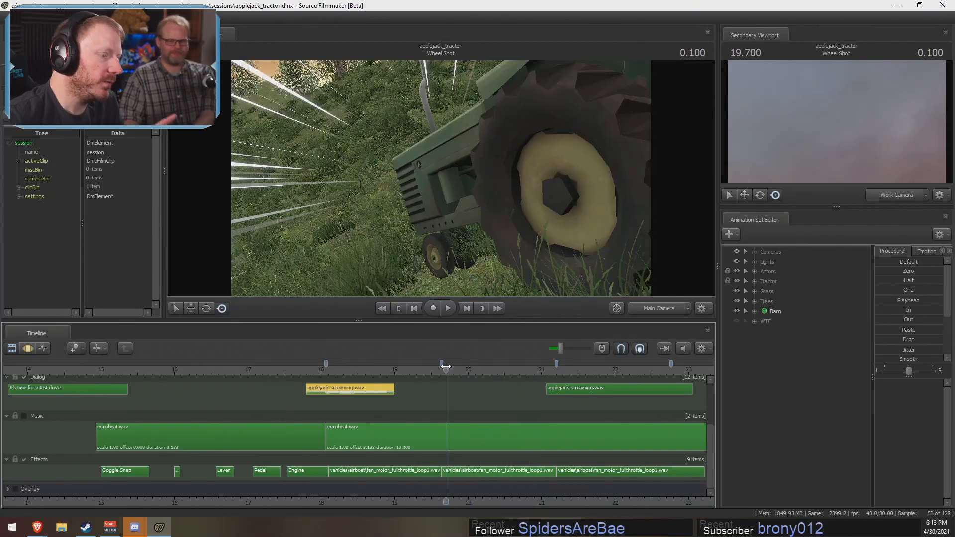
Step: Play the second applejack screaming.wav clip from the end of the Wheel Shot into the empty section
{"action": "left_click", "coordinate": [551, 370]}
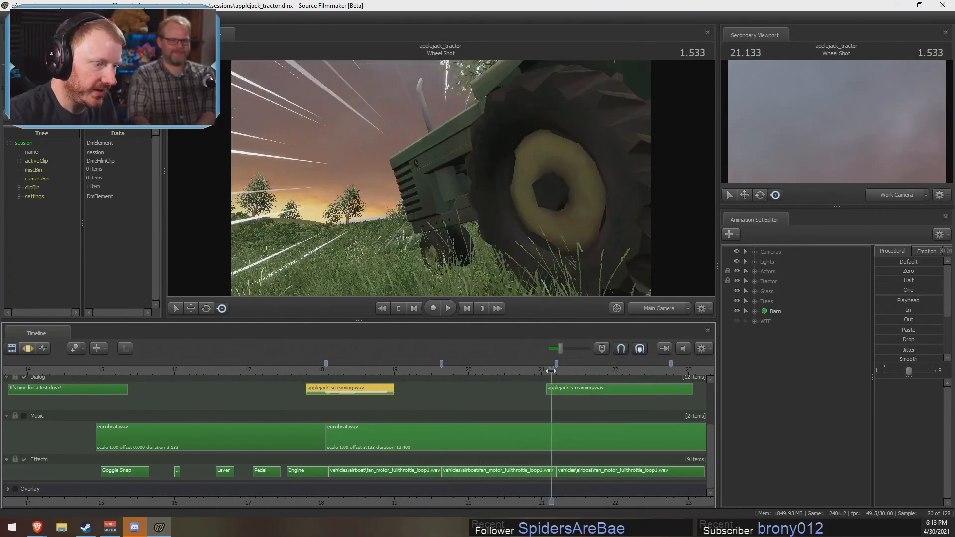
{"action": "key", "text": "space"}
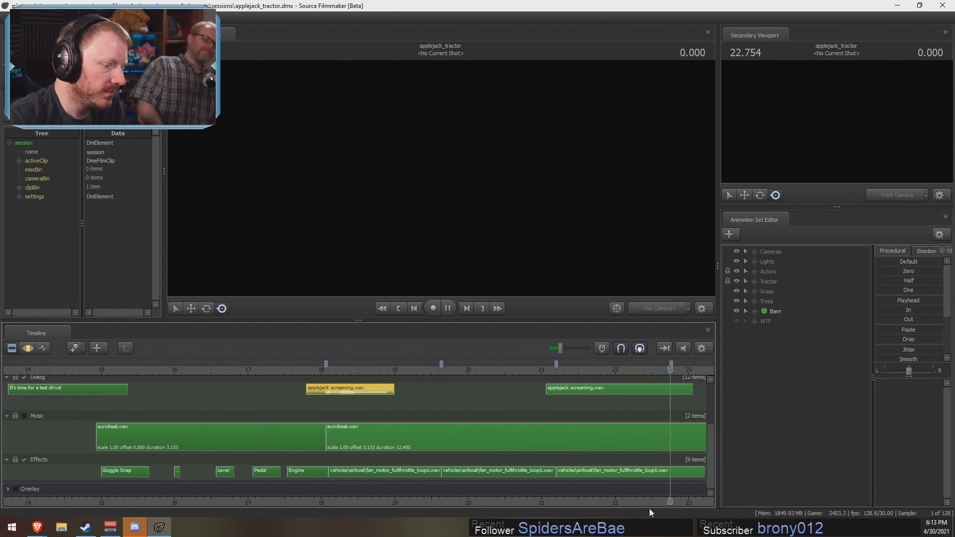
{"action": "key", "text": "space"}
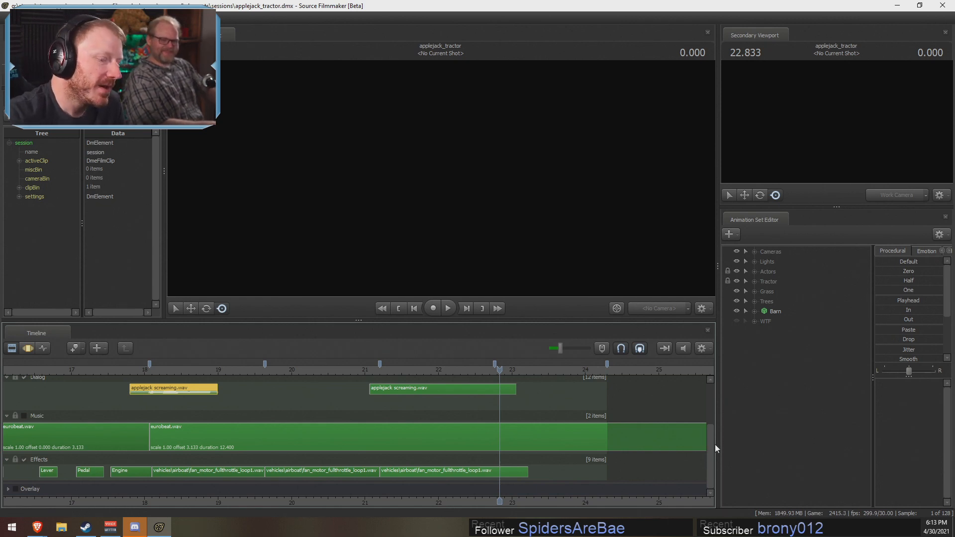
Step: Examine the end of the Wheel Shot, then scrub the whole sequence from about 10 seconds to Hill Launch
{"action": "left_click_drag", "start_coordinate": [712, 442], "coordinate": [702, 370]}
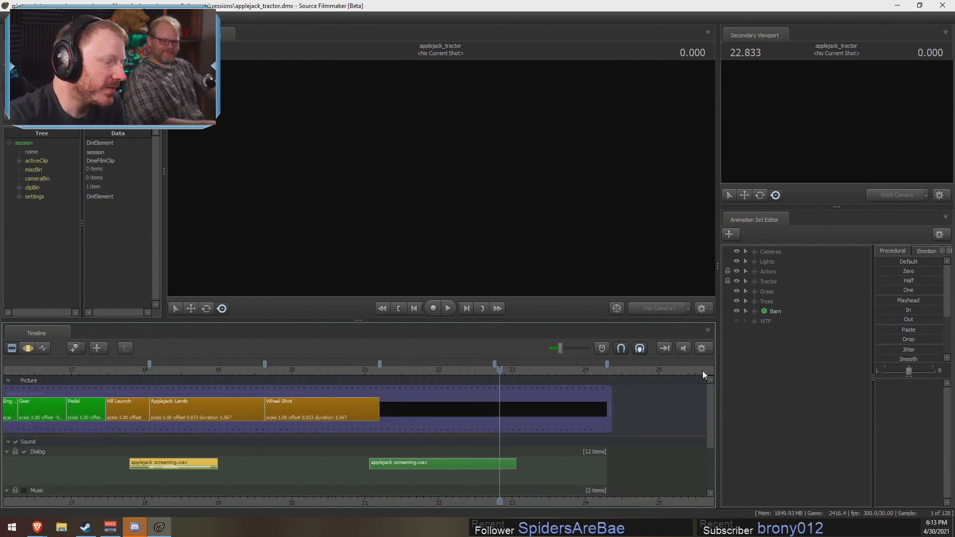
{"action": "left_click", "coordinate": [379, 372]}
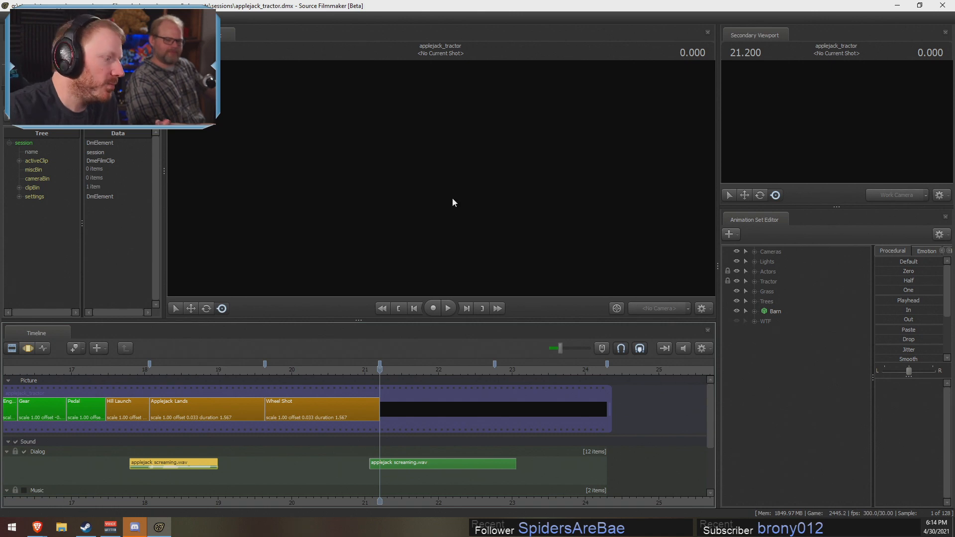
{"action": "scroll", "coordinate": [303, 413], "scroll_direction": "down", "scroll_amount": 5}
{"action": "middle_click_drag", "start_coordinate": [268, 503], "coordinate": [396, 486]}
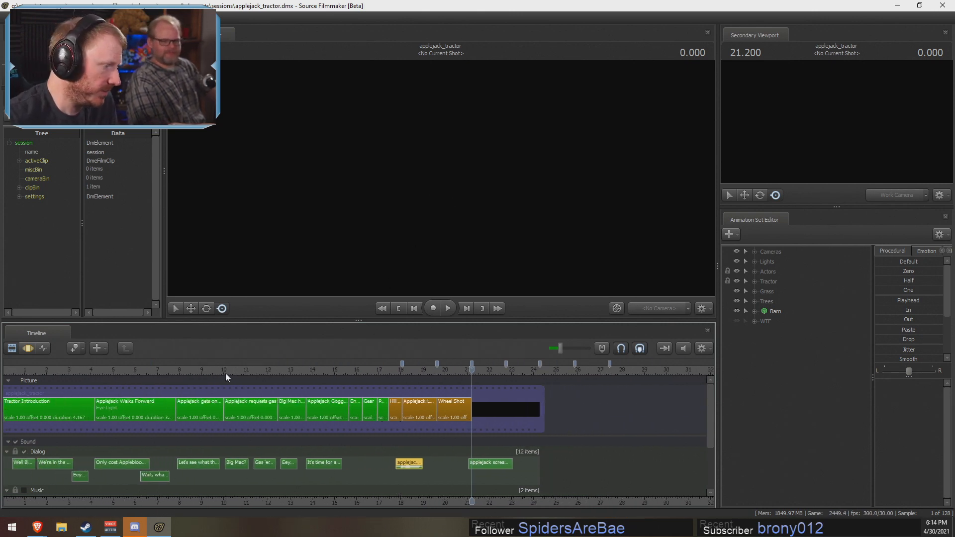
{"action": "left_click_drag", "start_coordinate": [225, 373], "coordinate": [395, 388]}
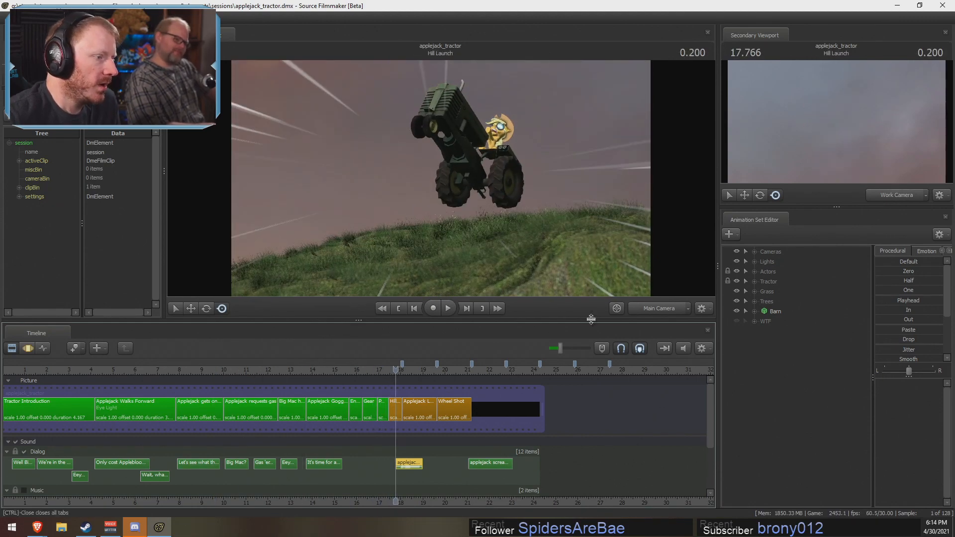
Step: Examine the Hill Launch shot's tractor and hillside through the work camera, then return to the main camera view
{"action": "scroll", "coordinate": [445, 396], "scroll_direction": "up", "scroll_amount": 3}
{"action": "scroll", "coordinate": [444, 400], "scroll_direction": "up", "scroll_amount": 3}
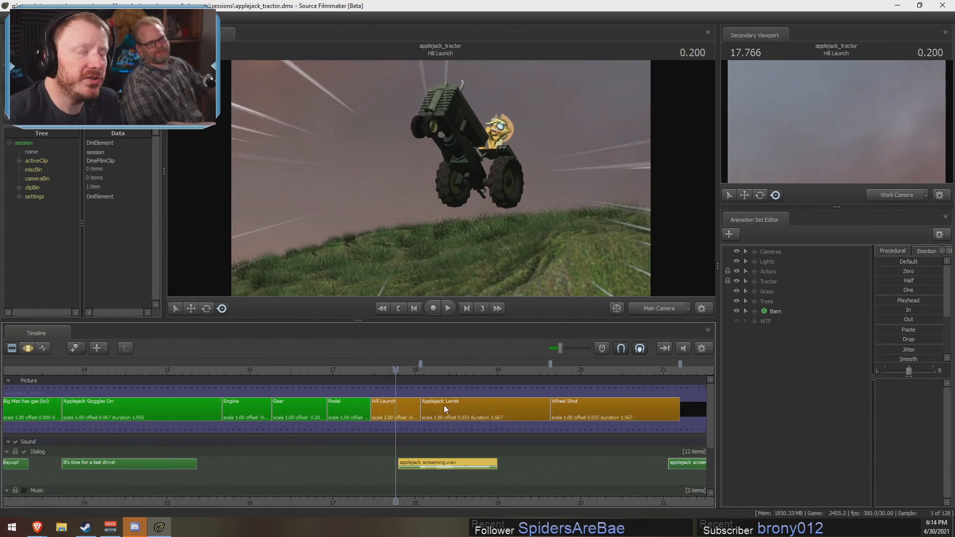
{"action": "left_click", "coordinate": [379, 420]}
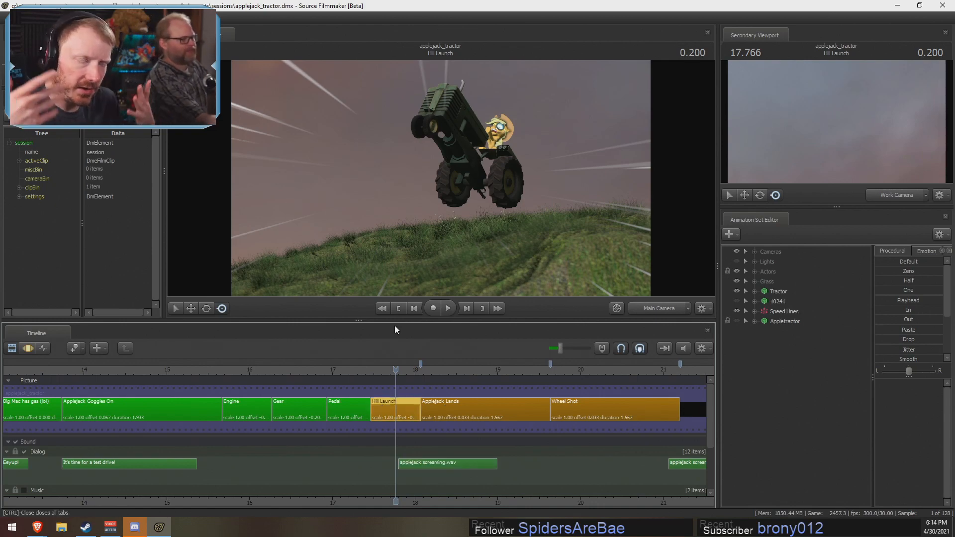
{"action": "left_click", "coordinate": [649, 308]}
{"action": "mouse_move", "coordinate": [547, 224]}
{"action": "left_mouse_down"}
{"action": "mouse_move", "coordinate": [602, 219]}
{"action": "mouse_move", "coordinate": [550, 226]}
{"action": "left_mouse_up"}
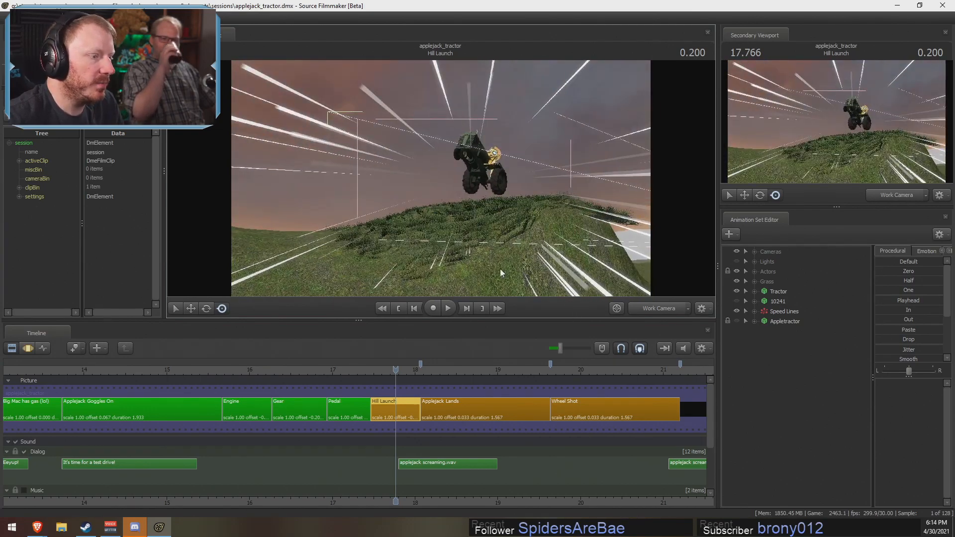
{"action": "key", "text": "w"}
{"action": "left_click_drag", "start_coordinate": [500, 269], "coordinate": [562, 286]}
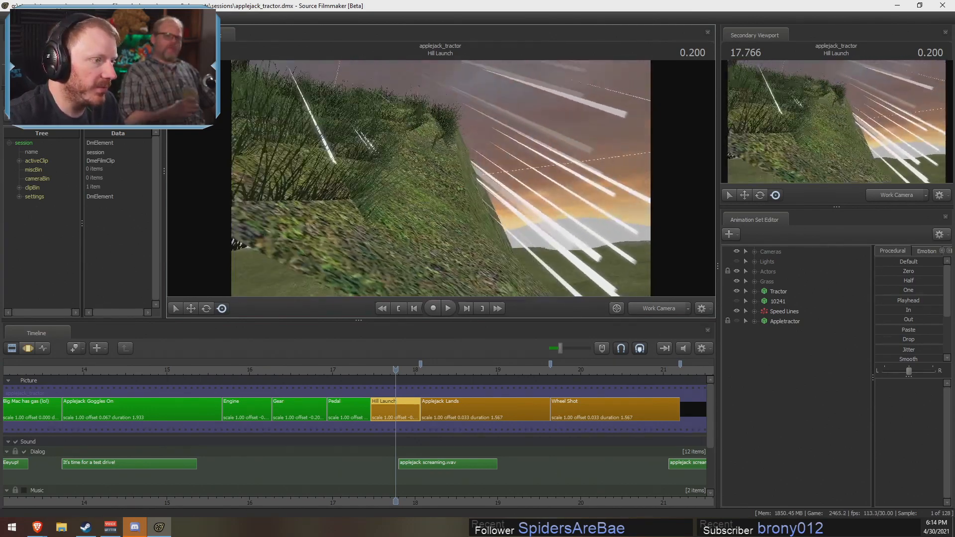
{"action": "left_click_drag", "start_coordinate": [440, 178], "coordinate": [436, 172]}
{"action": "left_click", "coordinate": [649, 306]}
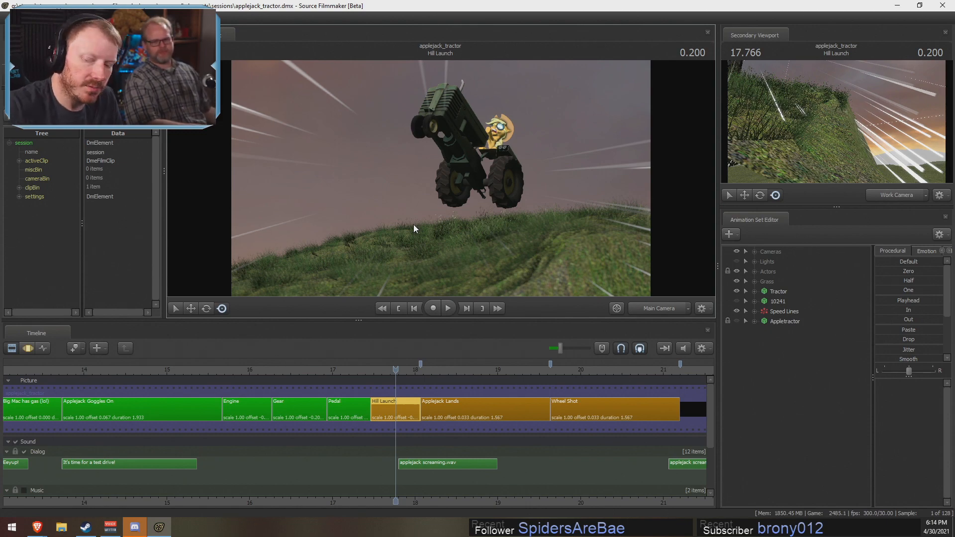
Step: Play Hill Launch and Applejack Lands, then replay from the airborne tractor into Wheel Shot
{"action": "left_click_drag", "start_coordinate": [411, 373], "coordinate": [279, 363]}
{"action": "key", "text": "space"}
{"action": "key", "text": "space"}
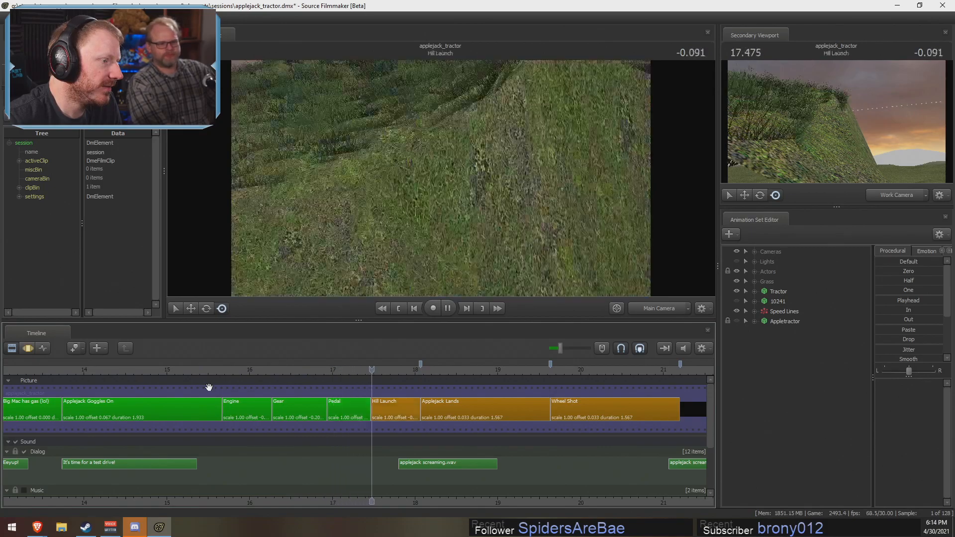
{"action": "key", "text": "space"}
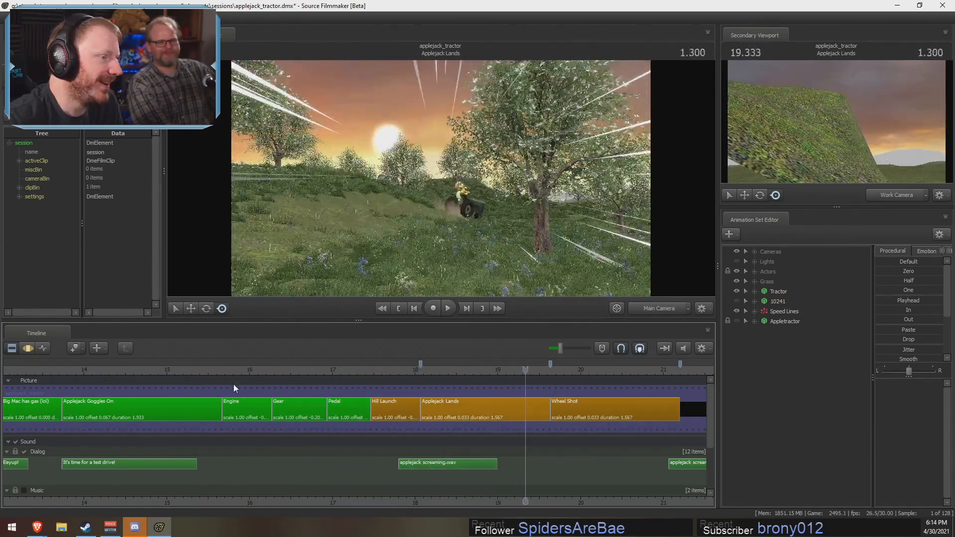
{"action": "left_click_drag", "start_coordinate": [432, 371], "coordinate": [441, 371]}
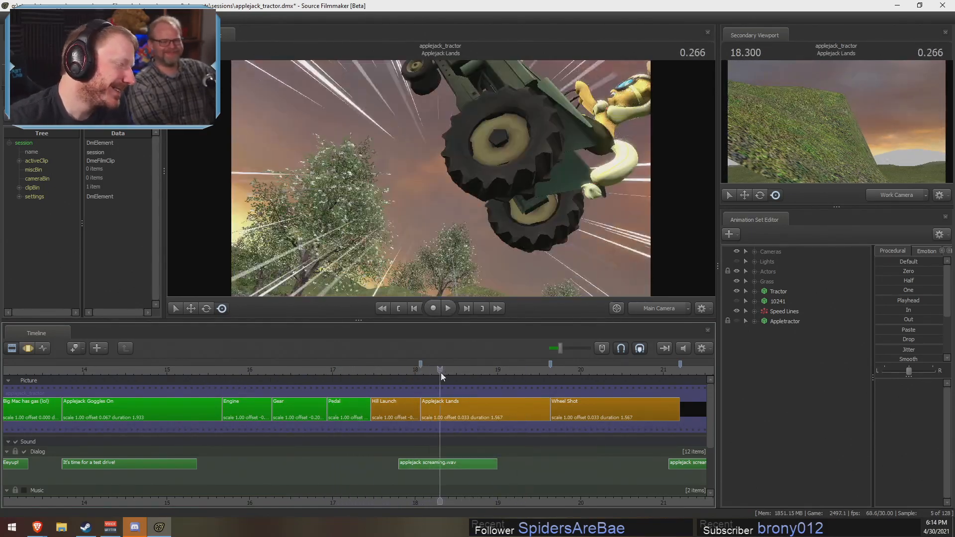
{"action": "key", "text": "space"}
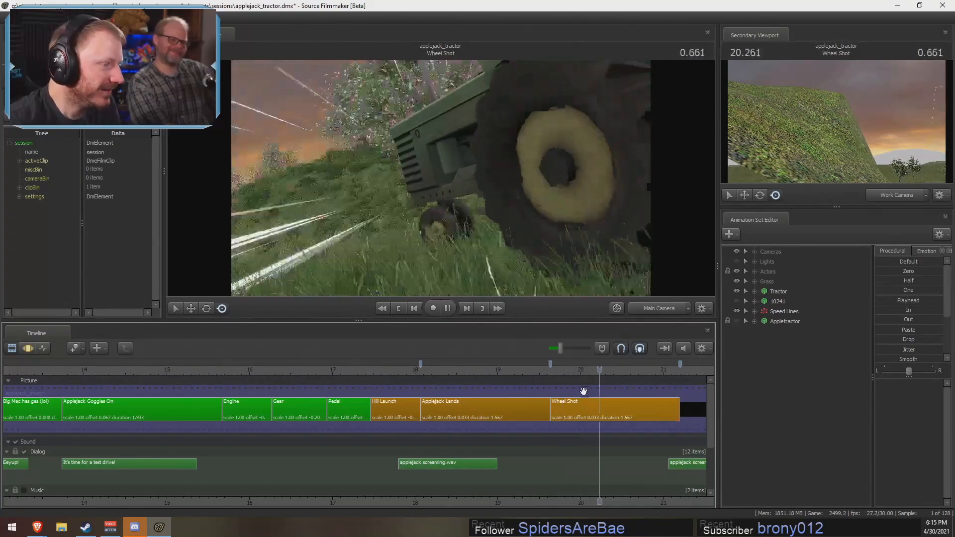
Step: Go to 21.133 near the end of Wheel Shot and examine the tractor from different angles with the work camera
{"action": "middle_click_drag", "start_coordinate": [616, 495], "coordinate": [301, 489]}
{"action": "left_click_drag", "start_coordinate": [348, 371], "coordinate": [355, 373]}
{"action": "left_click", "coordinate": [660, 312], "text": "ctrl"}
{"action": "key", "text": "s"}
{"action": "left_click_drag", "start_coordinate": [557, 228], "coordinate": [542, 210]}
{"action": "key", "text": "s"}
{"action": "key", "text": "d"}
{"action": "key", "text": "w"}
{"action": "key", "text": "w"}
{"action": "key", "text": "s"}
{"action": "key", "text": "w"}
{"action": "key", "text": "s"}
{"action": "key", "text": "d"}
{"action": "key", "text": "s"}
{"action": "left_click_drag", "start_coordinate": [441, 178], "coordinate": [440, 178]}
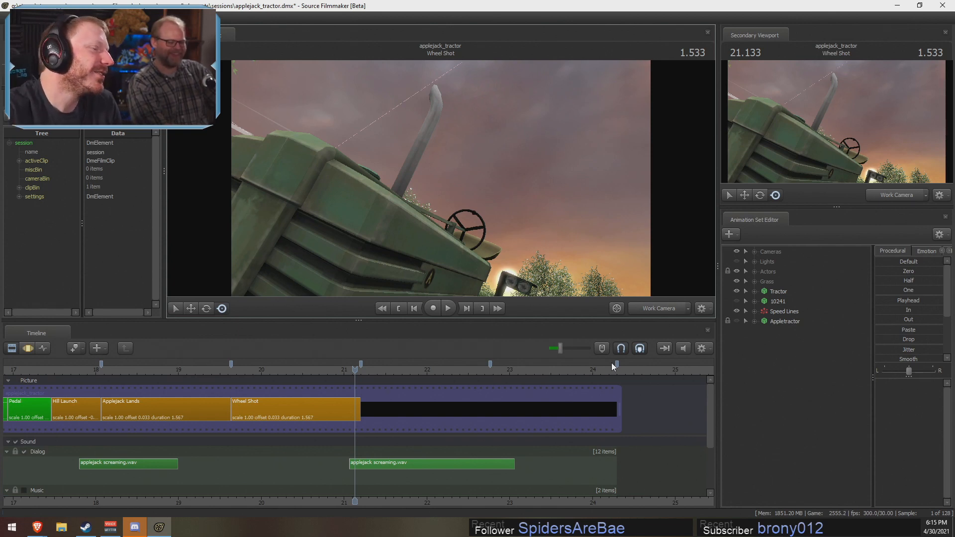
Step: Examine the tractor's steering wheel and seat against the sunset with the work camera
{"action": "left_click_drag", "start_coordinate": [477, 209], "coordinate": [480, 264]}
{"action": "key", "text": "w"}
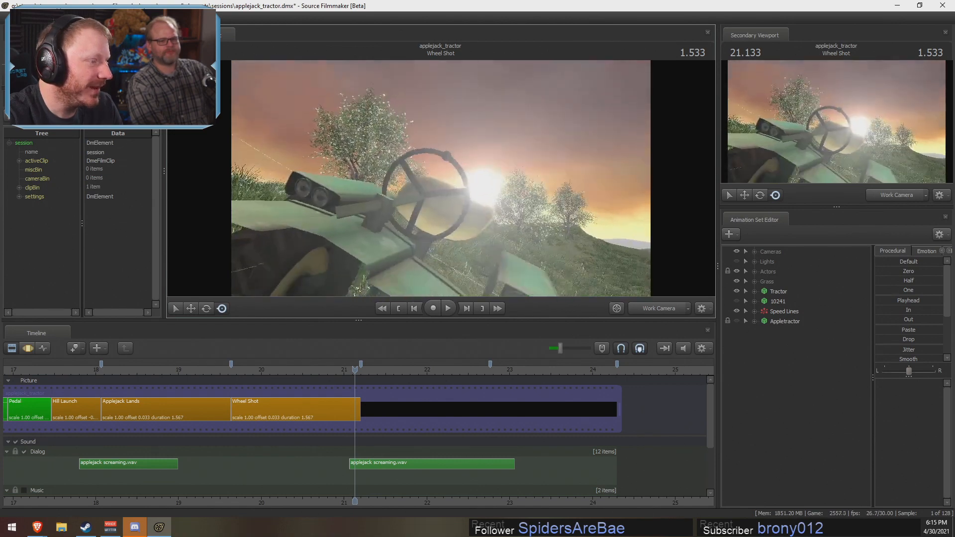
{"action": "key", "text": "d"}
{"action": "left_click_drag", "start_coordinate": [441, 179], "coordinate": [441, 178]}
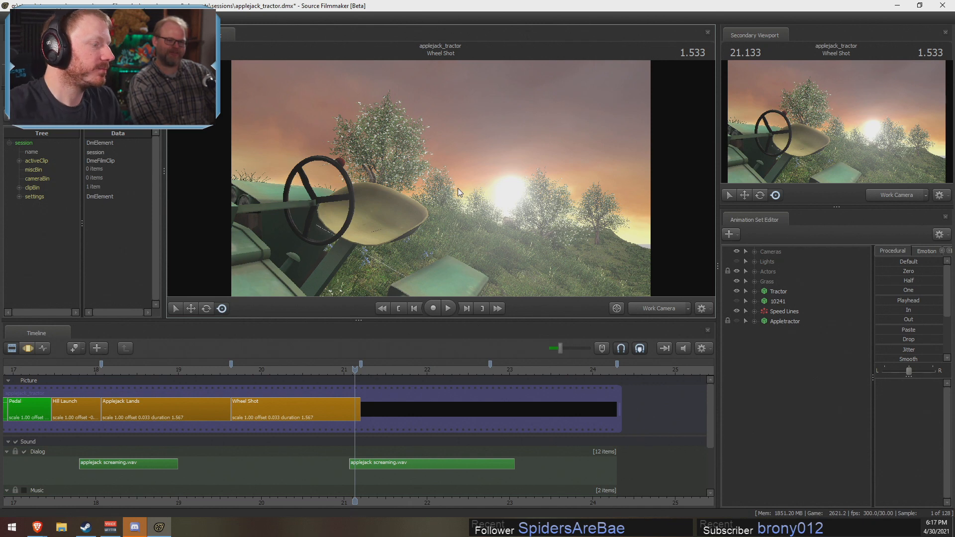
Step: Play Tractor Introduction from near the start of the sequence through the main camera
{"action": "scroll", "coordinate": [284, 412], "scroll_direction": "down", "scroll_amount": 2}
{"action": "scroll", "coordinate": [285, 411], "scroll_direction": "down", "scroll_amount": 6}
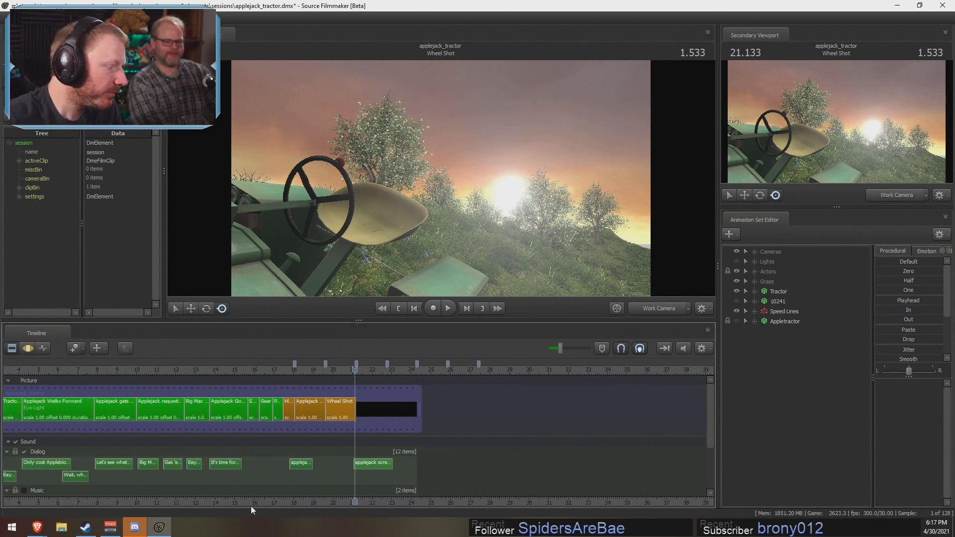
{"action": "middle_click_drag", "start_coordinate": [250, 506], "coordinate": [401, 491]}
{"action": "left_click", "coordinate": [91, 367]}
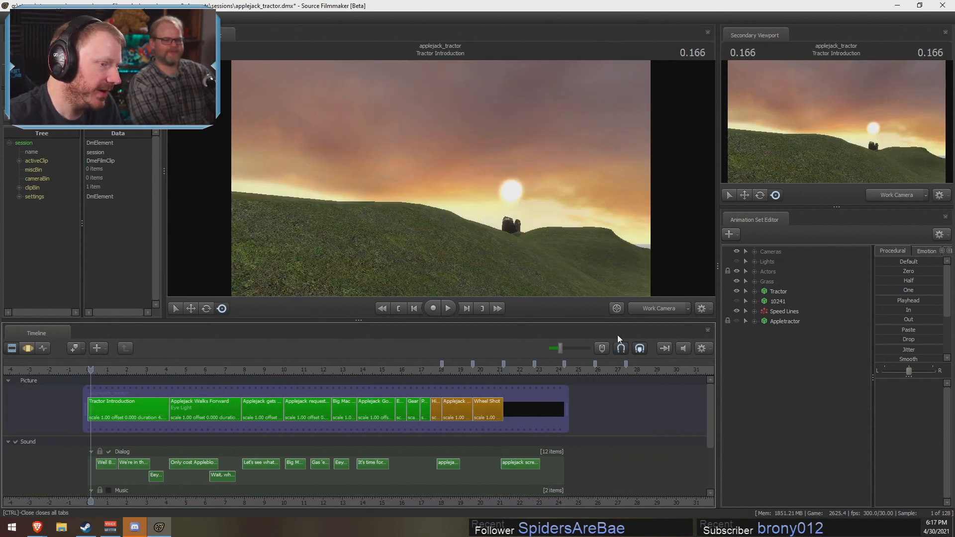
{"action": "left_click", "coordinate": [660, 311]}
{"action": "key", "text": "space"}
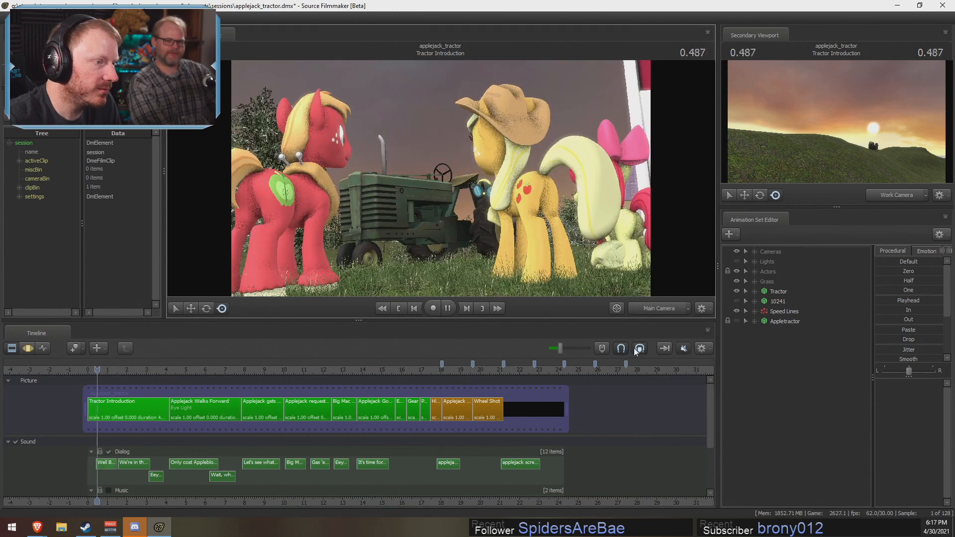
Step: Enable the Music track, turn the sound back on, and play from Tractor Introduction into Applejack Walks Forward
{"action": "left_click", "coordinate": [108, 490]}
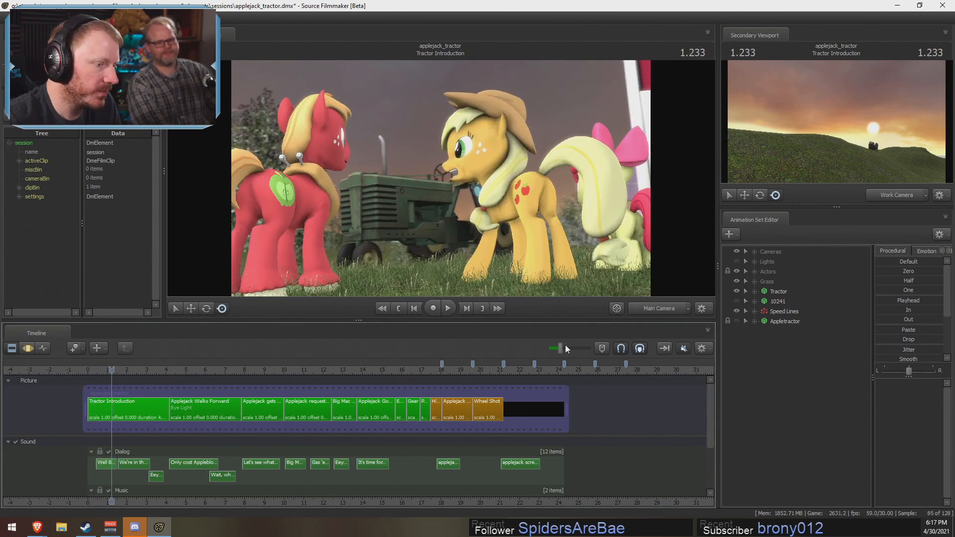
{"action": "left_click", "coordinate": [681, 349]}
{"action": "key", "text": "space"}
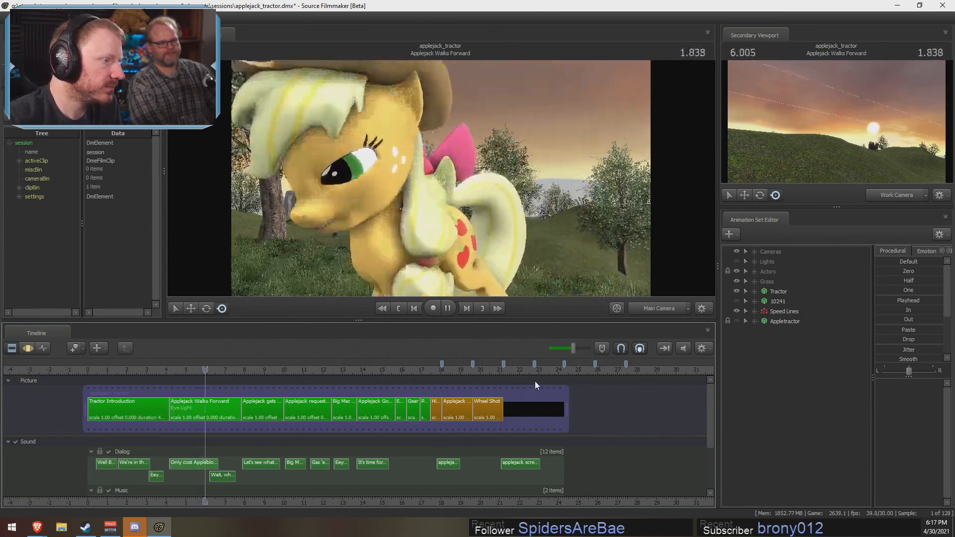
{"action": "key", "text": "space"}
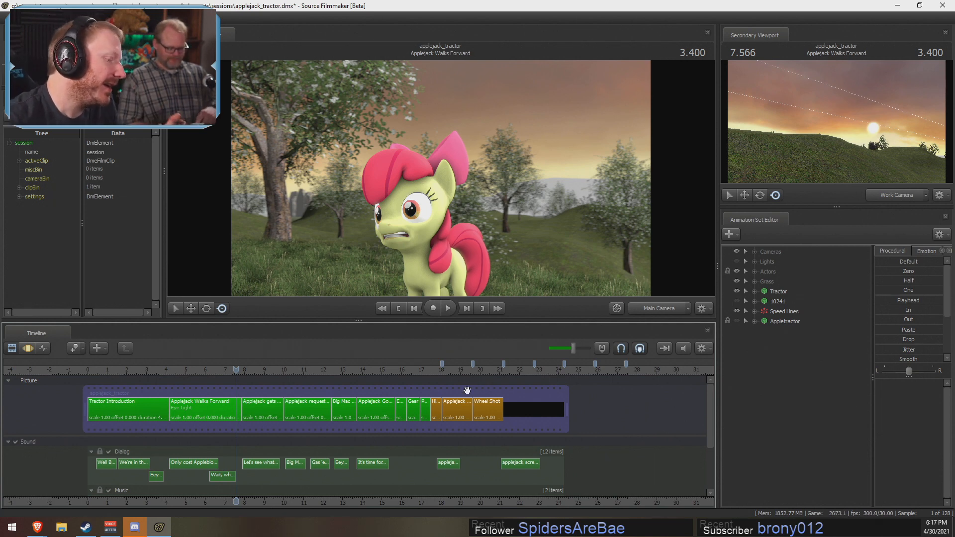
Step: Select the first applejack screaming.wav clip and move the playhead to 18.000 at the end of Hill Launch
{"action": "left_click", "coordinate": [443, 466]}
{"action": "scroll", "coordinate": [454, 476], "scroll_direction": "up", "scroll_amount": 4}
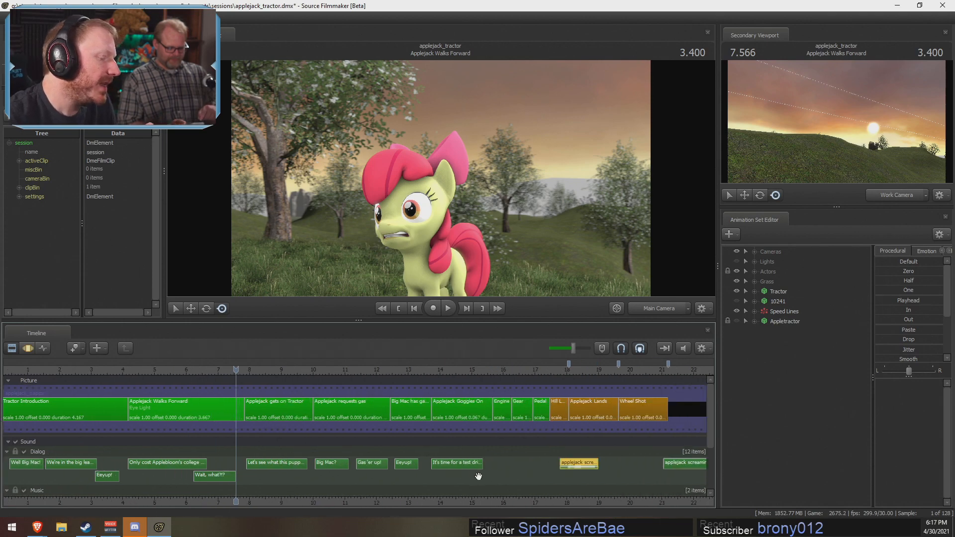
{"action": "scroll", "coordinate": [477, 475], "scroll_direction": "down", "scroll_amount": 1}
{"action": "left_click", "coordinate": [529, 369]}
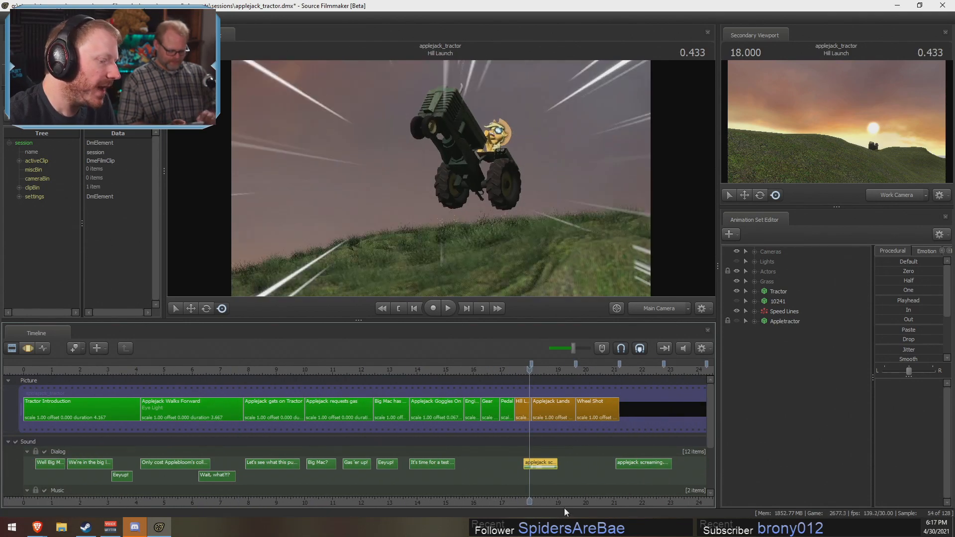
{"action": "middle_click_drag", "start_coordinate": [545, 502], "coordinate": [418, 479]}
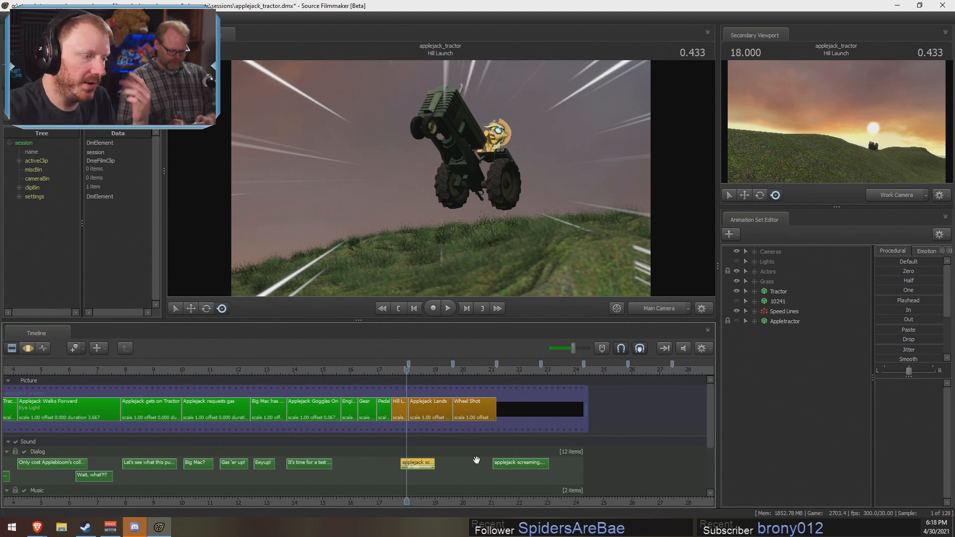
{"action": "scroll", "coordinate": [475, 411], "scroll_direction": "up", "scroll_amount": 3}
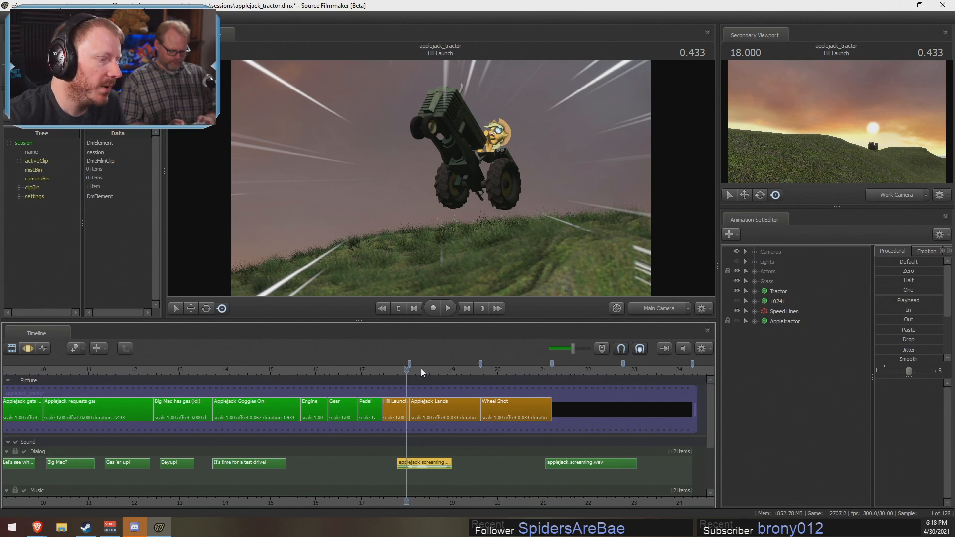
Step: Mute the sound, lower the volume, and scrub from Hill Launch to 18.900 in Applejack Lands
{"action": "left_click_drag", "start_coordinate": [408, 369], "coordinate": [389, 370]}
{"action": "left_click", "coordinate": [687, 349]}
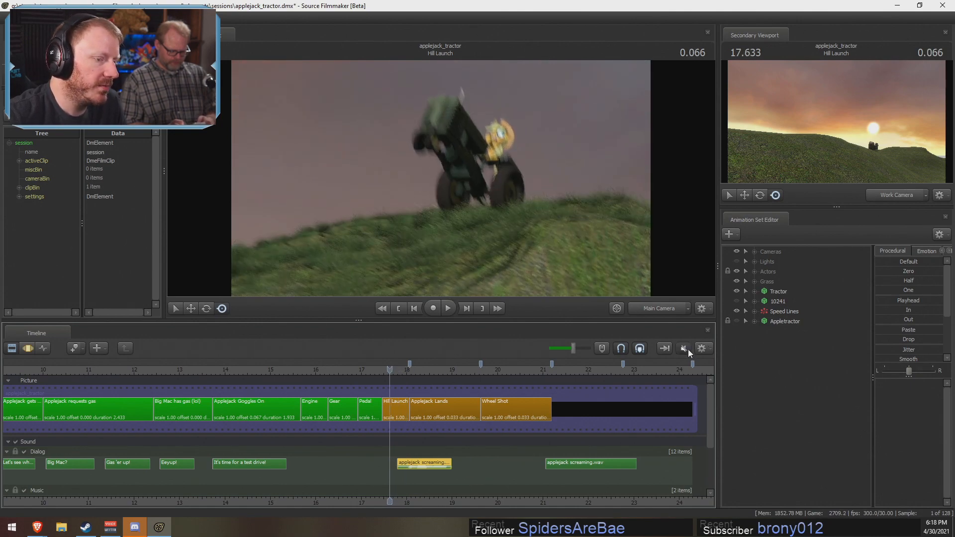
{"action": "left_click", "coordinate": [556, 350]}
{"action": "left_click_drag", "start_coordinate": [389, 370], "coordinate": [447, 382]}
Step: Duplicate the Applejack Lands shot and place the copy in the gap directly after Wheel Shot
{"action": "key", "text": "F3"}
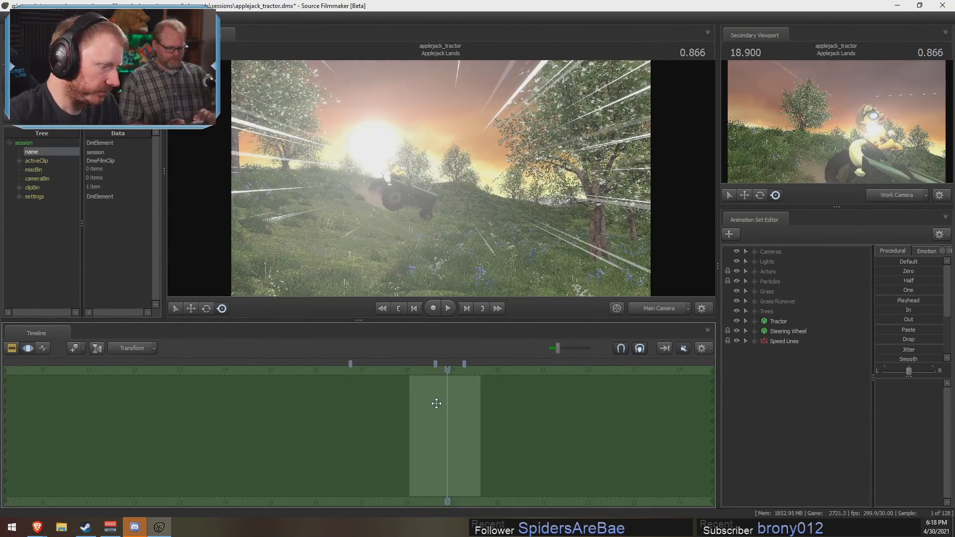
{"action": "key", "text": "F2"}
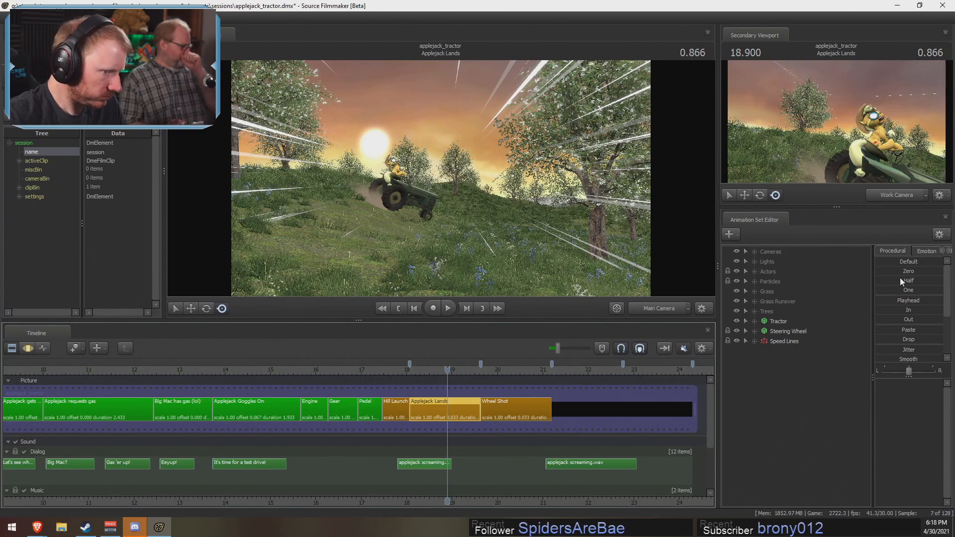
{"action": "right_click", "coordinate": [452, 411]}
{"action": "left_click", "coordinate": [472, 248]}
{"action": "right_click", "coordinate": [587, 411]}
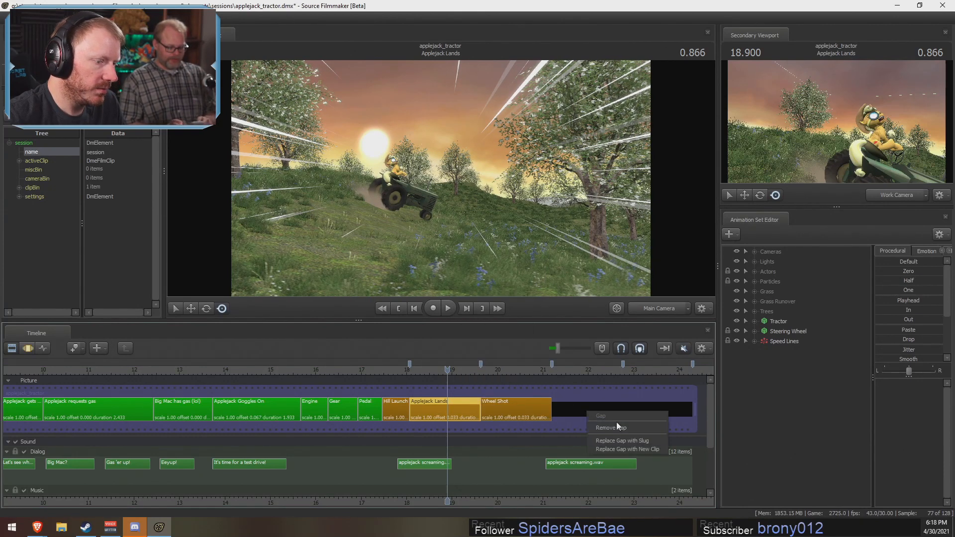
{"action": "left_click", "coordinate": [614, 430]}
{"action": "right_click", "coordinate": [590, 412]}
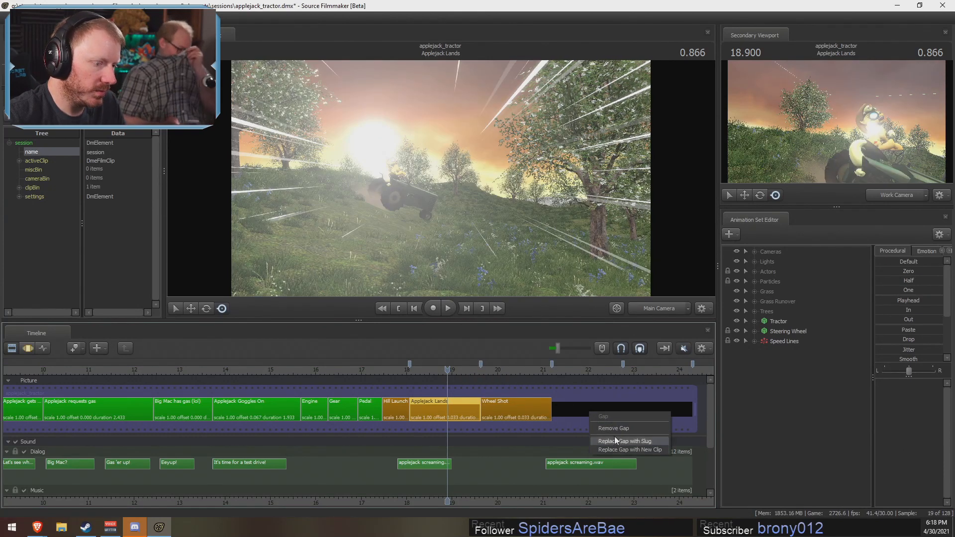
{"action": "left_click", "coordinate": [568, 404]}
{"action": "right_click", "coordinate": [541, 408]}
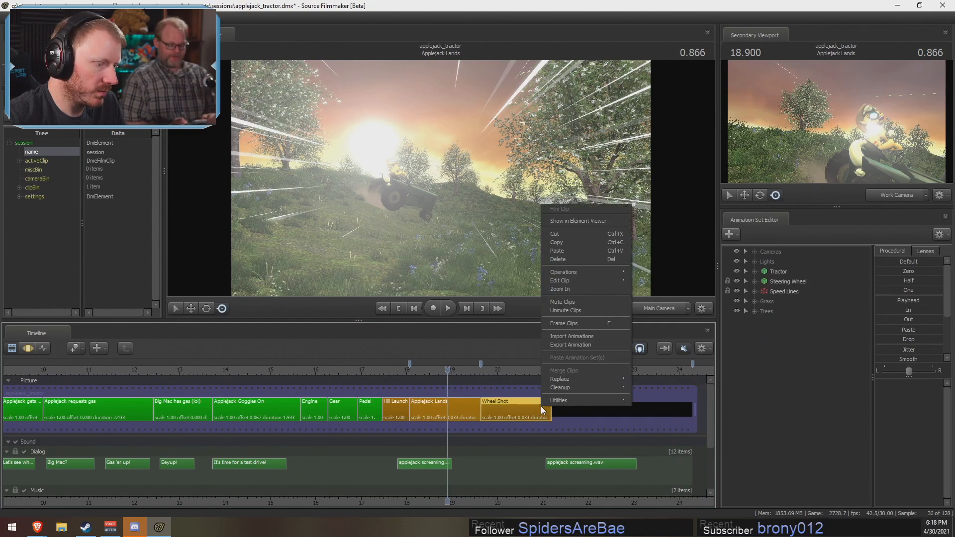
{"action": "left_click", "coordinate": [567, 259]}
{"action": "left_click_drag", "start_coordinate": [514, 407], "coordinate": [630, 406]}
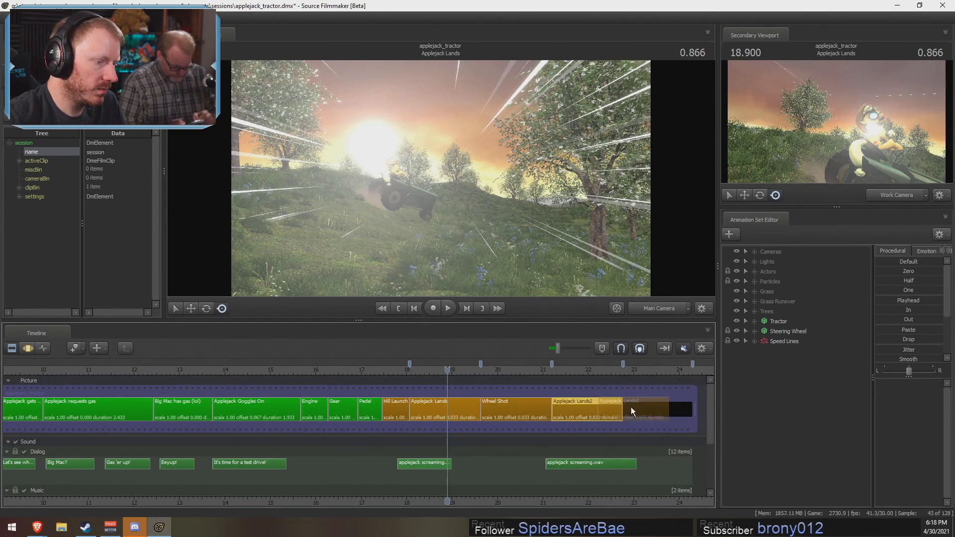
Step: Play the cut from the end of Wheel Shot into the duplicated shot, then scrub to 21.566
{"action": "left_click", "coordinate": [550, 369]}
{"action": "scroll", "coordinate": [563, 404], "scroll_direction": "up", "scroll_amount": 5}
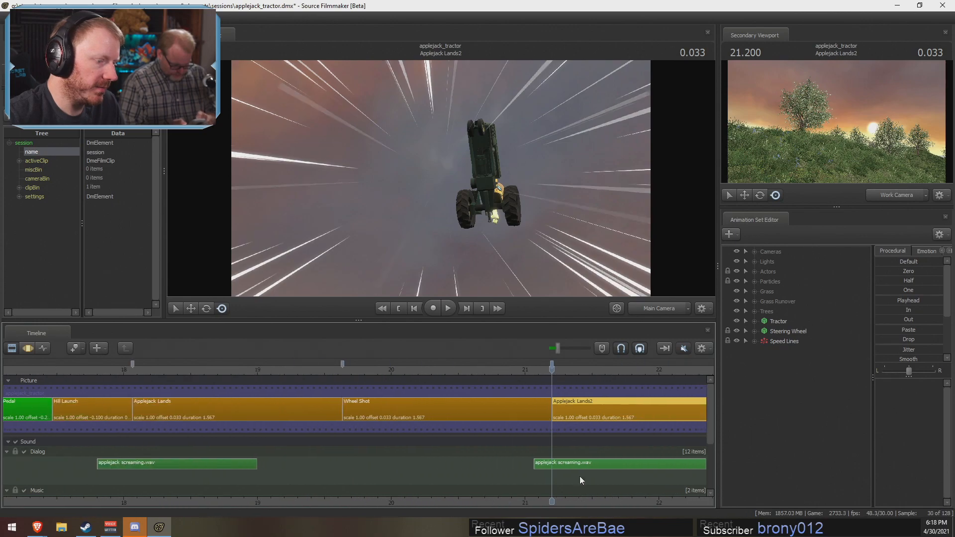
{"action": "middle_click_drag", "start_coordinate": [565, 504], "coordinate": [266, 505]}
{"action": "key", "text": "space"}
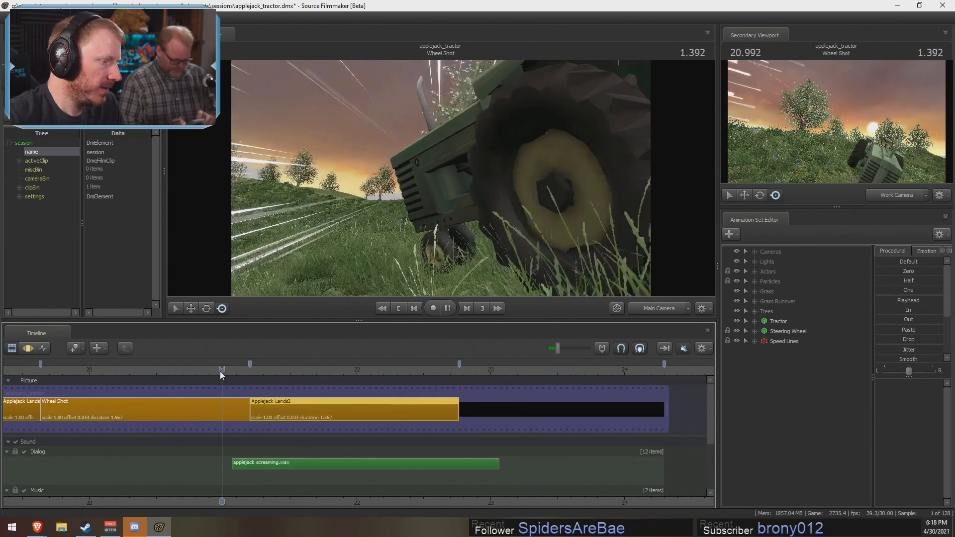
{"action": "key", "text": "space"}
{"action": "left_click_drag", "start_coordinate": [234, 370], "coordinate": [300, 391]}
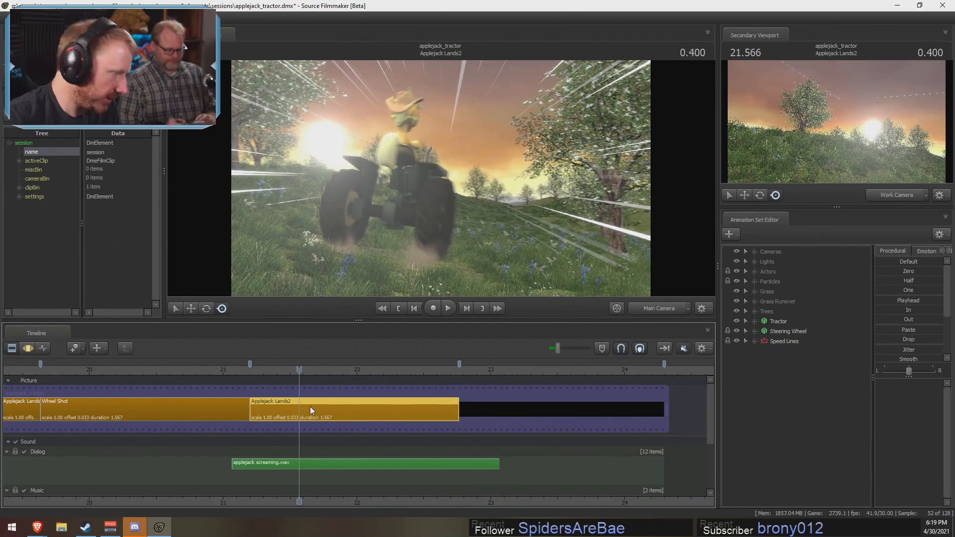
Step: Rename the duplicated Applejack Lands2 shot to Front Shot
{"action": "right_click", "coordinate": [312, 409]}
{"action": "right_click", "coordinate": [282, 414]}
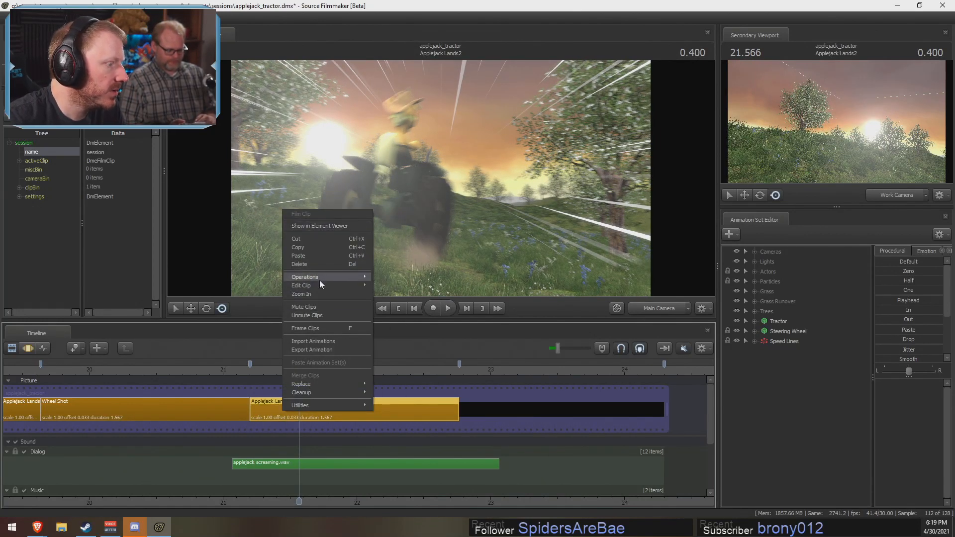
{"action": "mouse_move", "coordinate": [321, 285]}
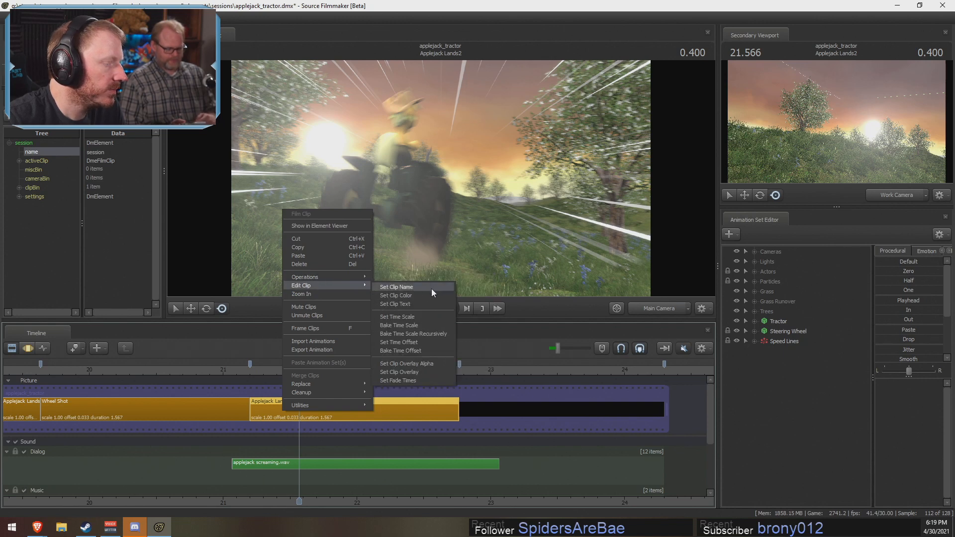
{"action": "left_click", "coordinate": [431, 288]}
{"action": "left_click", "coordinate": [503, 230]}
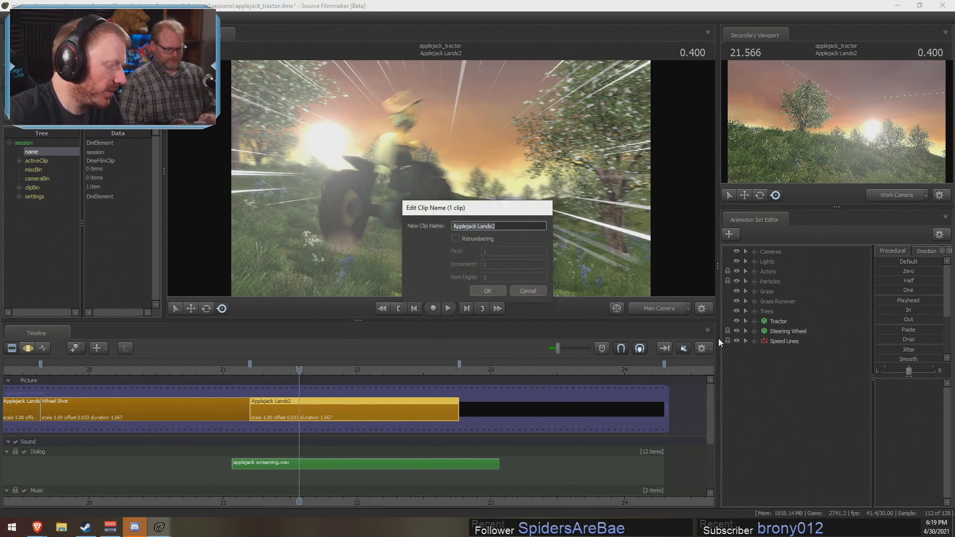
{"action": "type", "text": "Front Shot"}
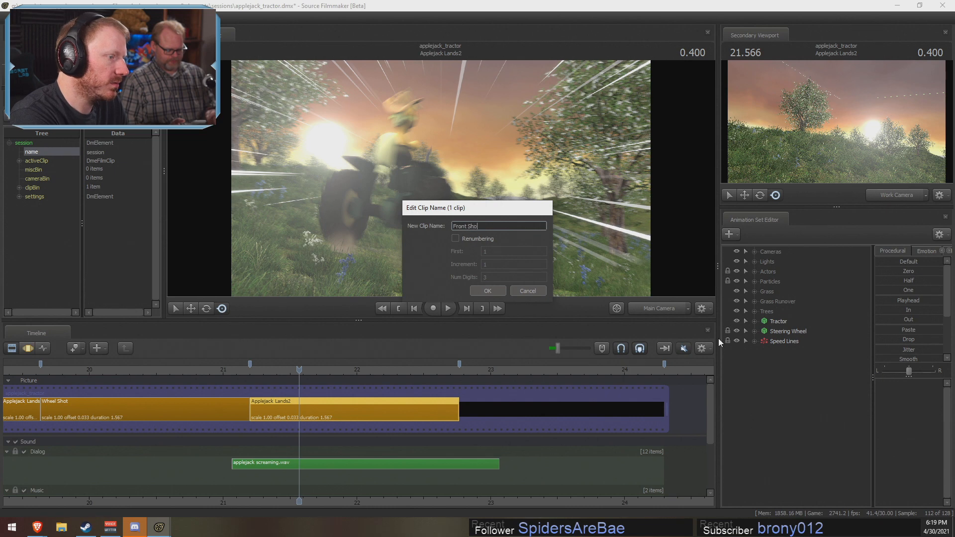
{"action": "key", "text": "Return"}
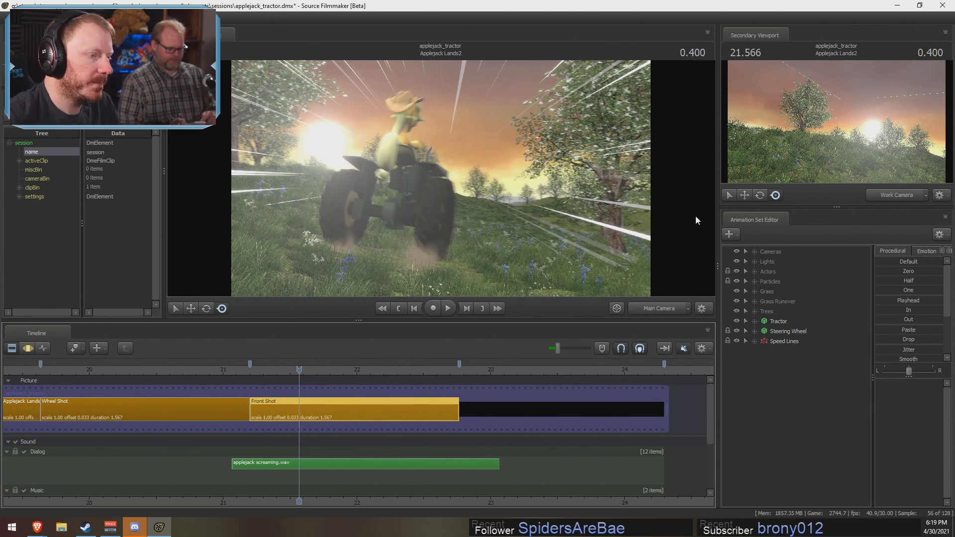
Step: Flatten the Main Camera's animation across Front Shot and fly it to a low front view of Applejack driving the tractor
{"action": "left_click", "coordinate": [753, 251]}
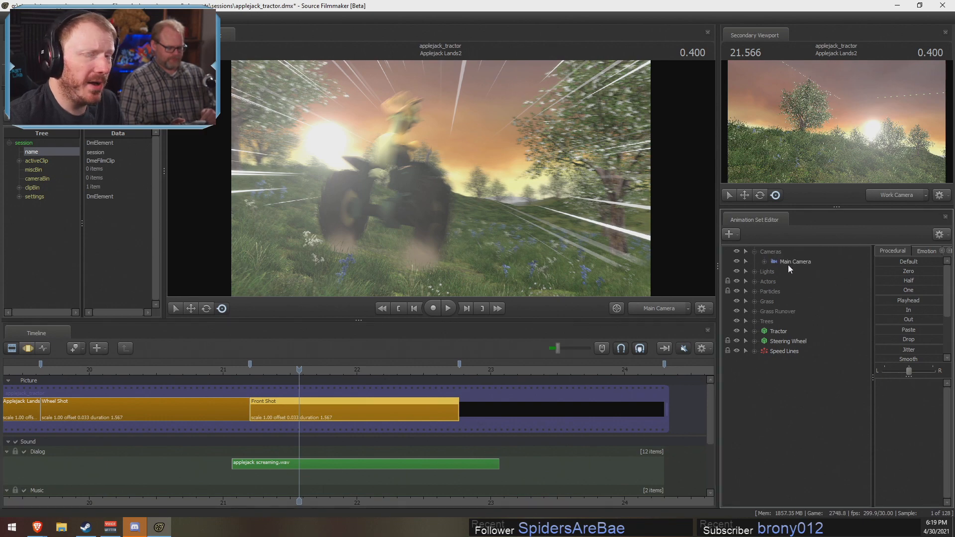
{"action": "key", "text": "F3"}
{"action": "left_click", "coordinate": [788, 262]}
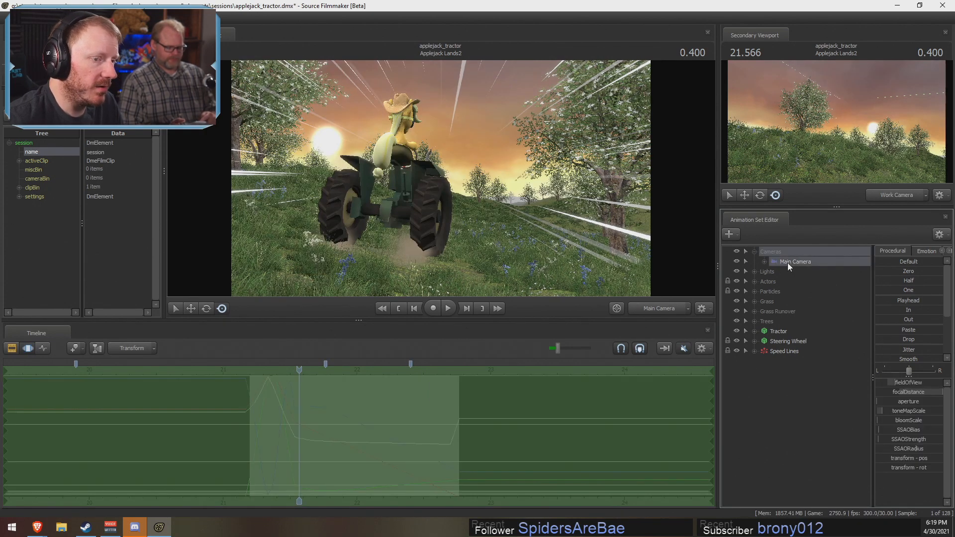
{"action": "left_click", "coordinate": [473, 403]}
{"action": "left_click_drag", "start_coordinate": [791, 262], "coordinate": [431, 215]}
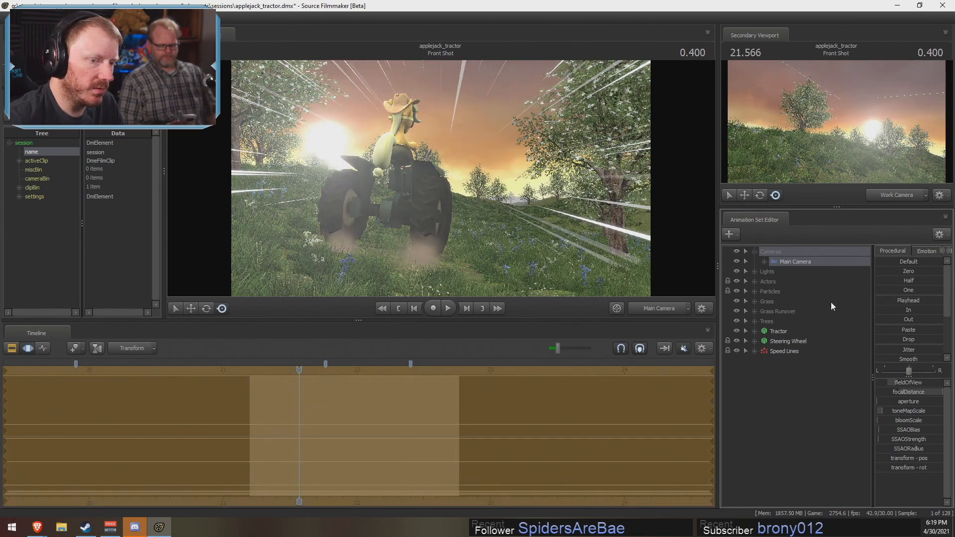
{"action": "left_click_drag", "start_coordinate": [32, 187], "coordinate": [239, 174]}
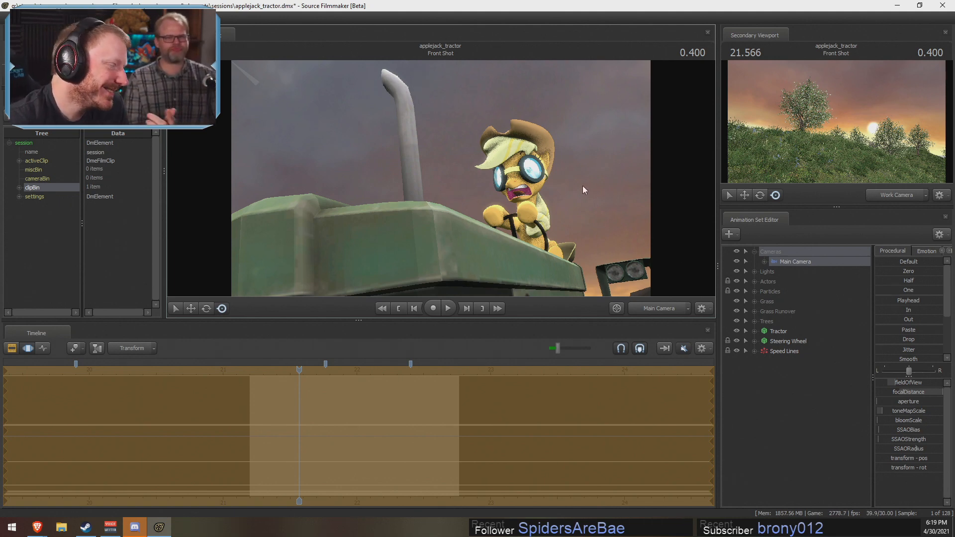
Step: Tighten the Main Camera framing on Applejack's face and steering wheel above the tractor hood, and commit the change
{"action": "left_click_drag", "start_coordinate": [586, 187], "coordinate": [567, 177]}
{"action": "key", "text": "s"}
{"action": "key", "text": "w"}
{"action": "key", "text": "s"}
{"action": "scroll", "coordinate": [590, 190], "scroll_direction": "up", "scroll_amount": 3}
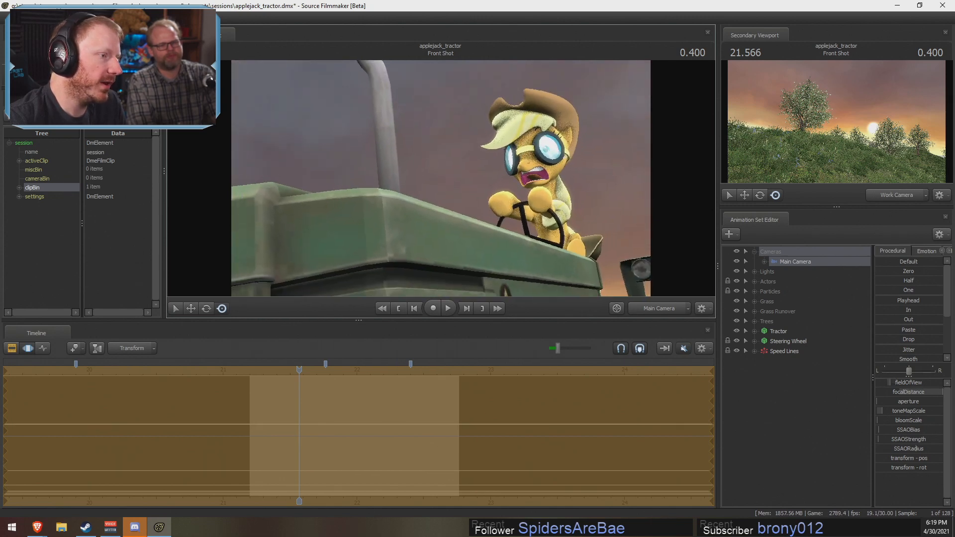
{"action": "key", "text": "a"}
{"action": "left_click_drag", "start_coordinate": [371, 196], "coordinate": [441, 178]}
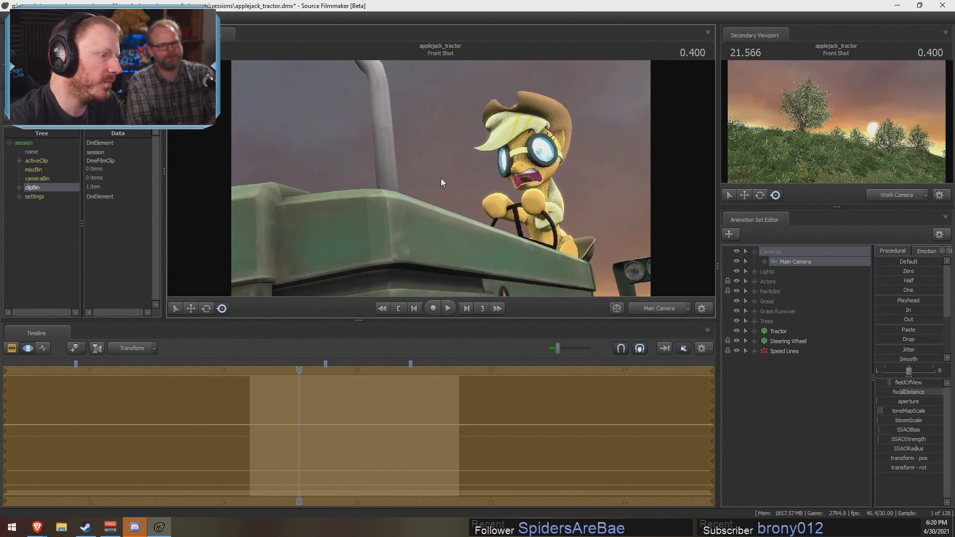
{"action": "key", "text": "F2"}
{"action": "key", "text": "F3"}
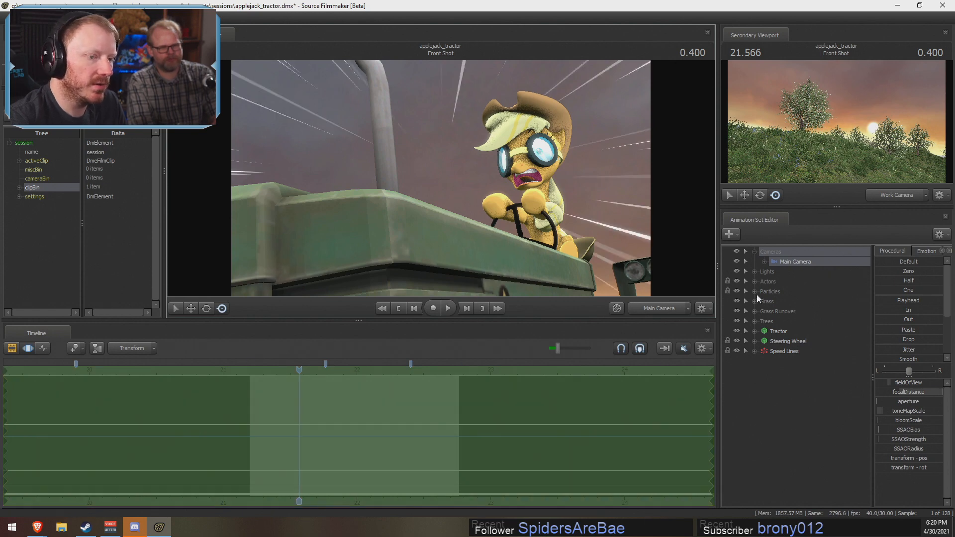
Step: Lock the Main Camera's transform to the tractor's rootTransform and test it by scrubbing to 21.600 and back to 21.566
{"action": "left_click", "coordinate": [754, 331]}
{"action": "left_click", "coordinate": [765, 361]}
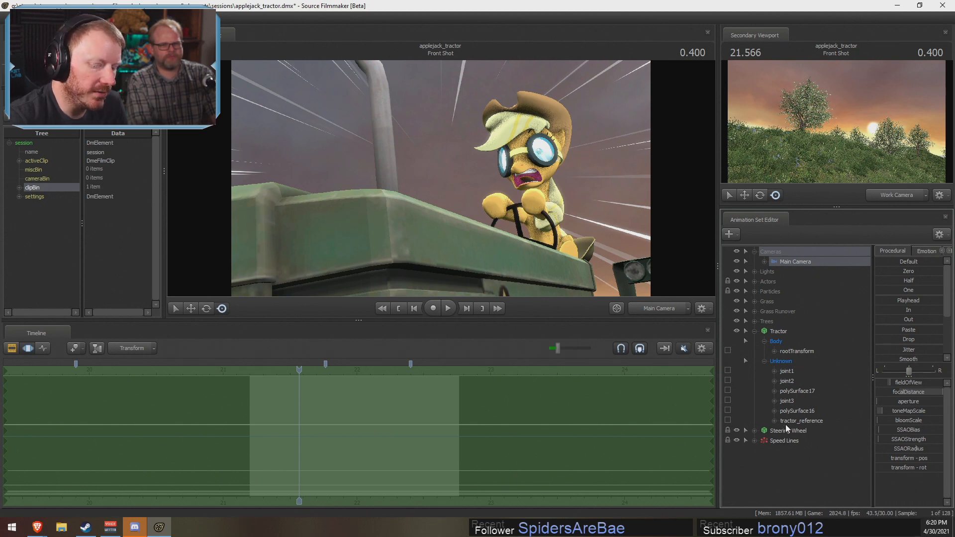
{"action": "left_click", "coordinate": [764, 262]}
{"action": "scroll", "coordinate": [801, 360], "scroll_direction": "down", "scroll_amount": 1}
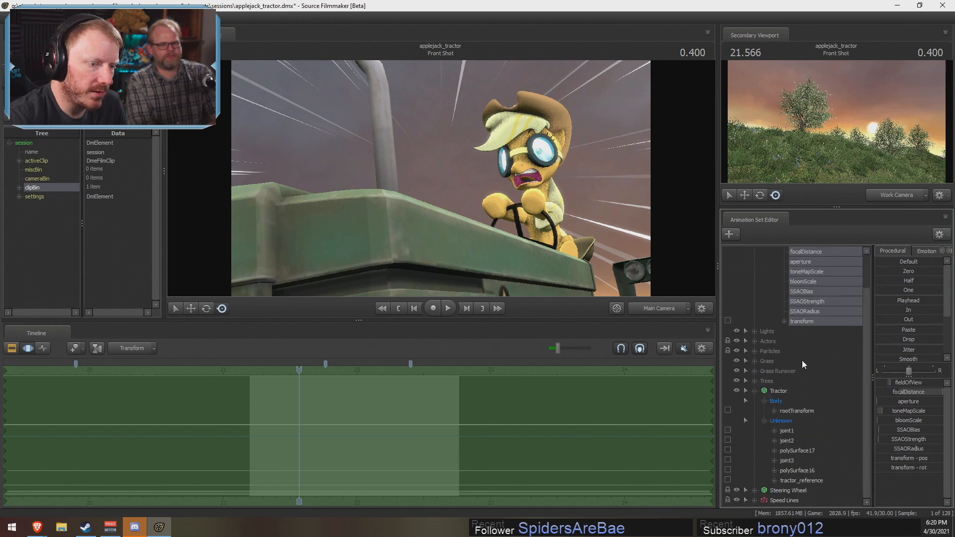
{"action": "left_click", "coordinate": [798, 412]}
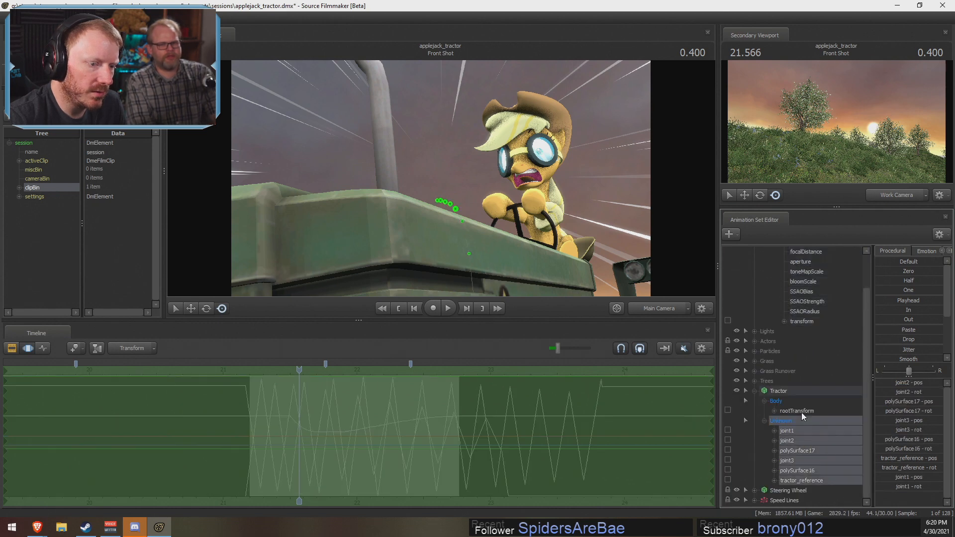
{"action": "left_click", "coordinate": [801, 321]}
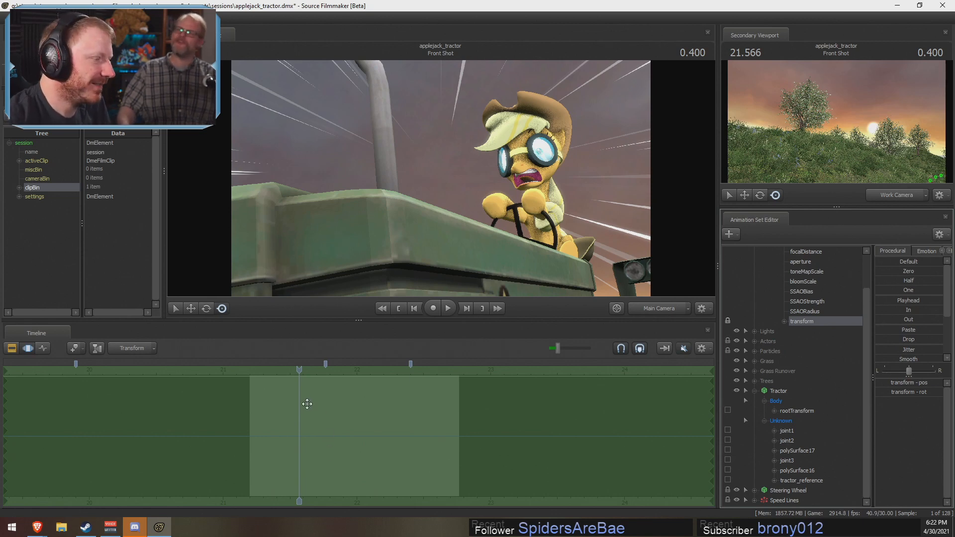
{"action": "left_click_drag", "start_coordinate": [299, 371], "coordinate": [303, 372]}
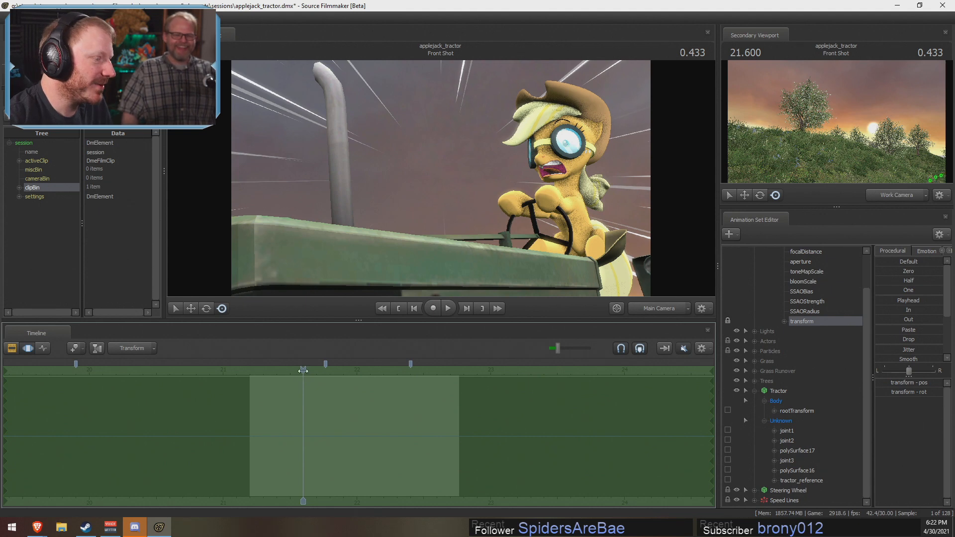
{"action": "left_click_drag", "start_coordinate": [302, 370], "coordinate": [299, 371]}
Step: Lock the Main Camera's transform to the tractor's joint1 and fully apply the Playhead preset to it across Front Shot
{"action": "scroll", "coordinate": [791, 340], "scroll_direction": "up", "scroll_amount": 2}
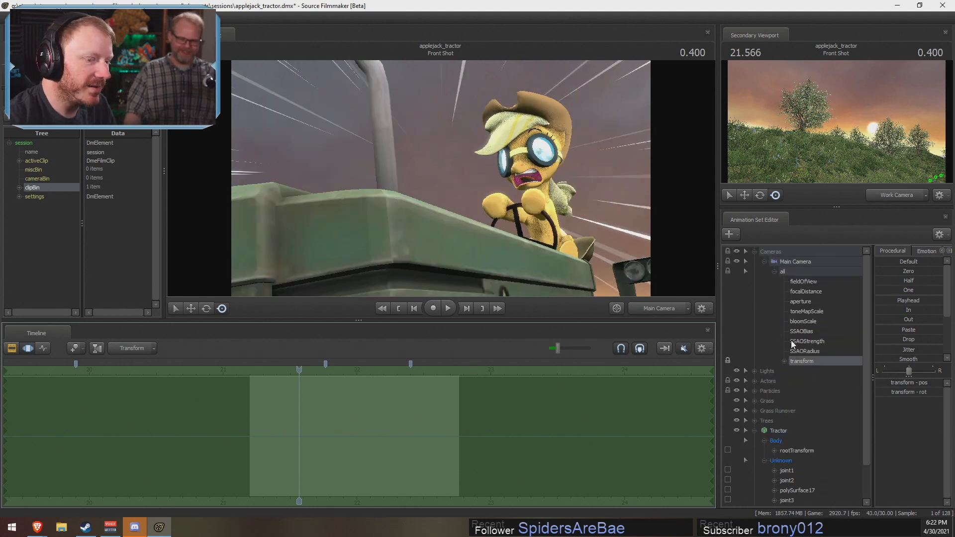
{"action": "left_click", "coordinate": [794, 264]}
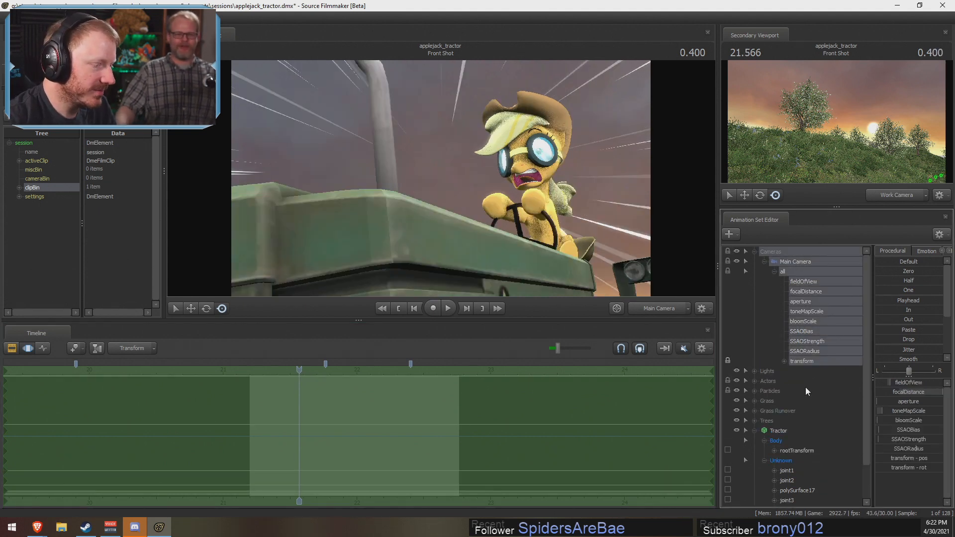
{"action": "scroll", "coordinate": [814, 382], "scroll_direction": "down", "scroll_amount": 2}
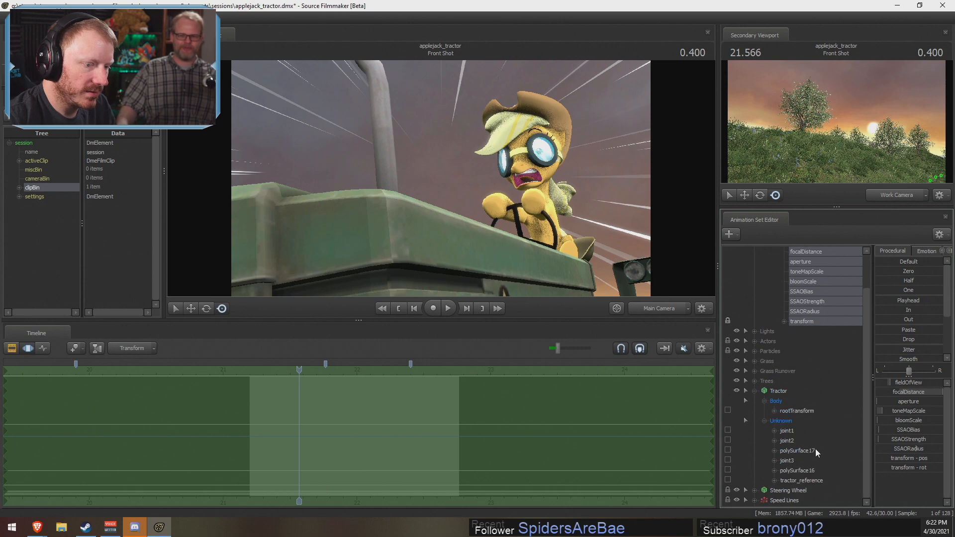
{"action": "left_click", "coordinate": [793, 430]}
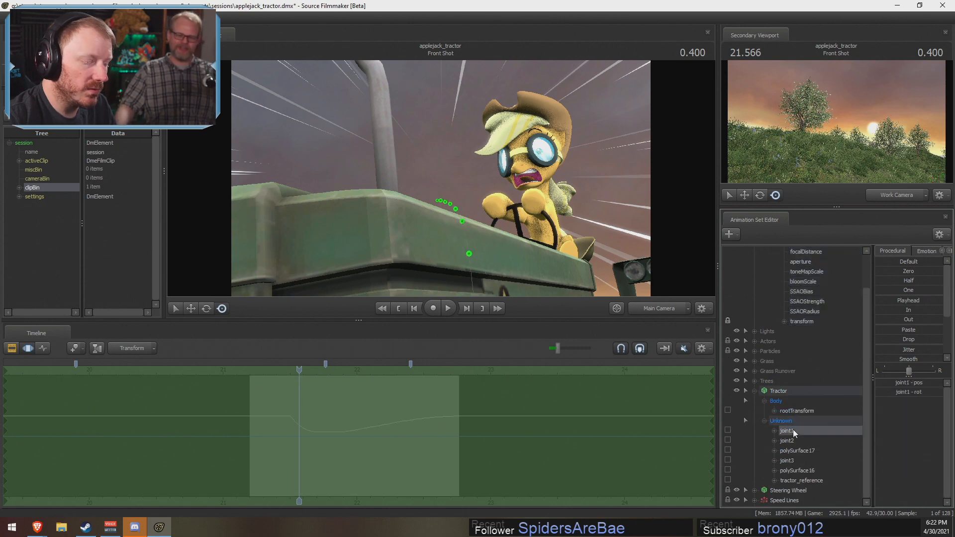
{"action": "left_click", "coordinate": [806, 320]}
{"action": "scroll", "coordinate": [804, 329], "scroll_direction": "up", "scroll_amount": 2}
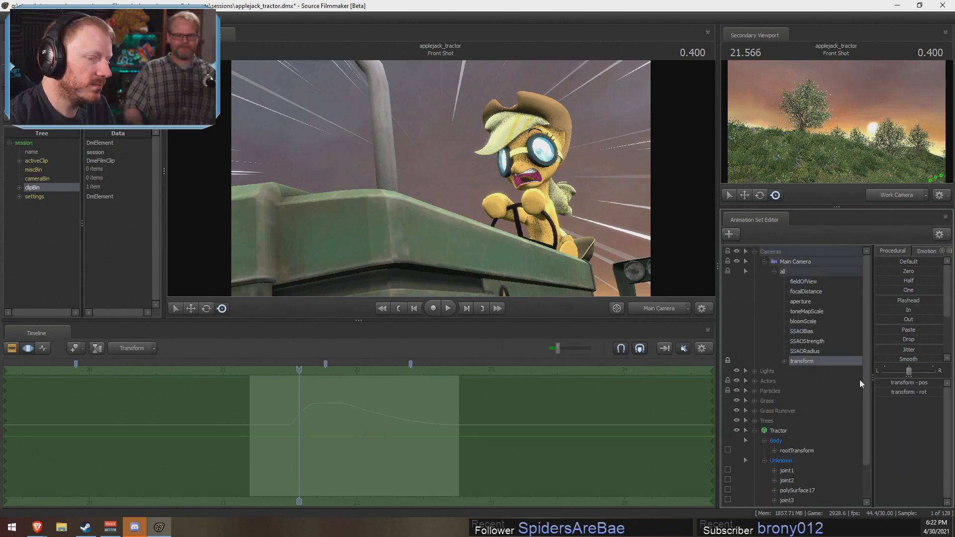
{"action": "left_click_drag", "start_coordinate": [878, 301], "coordinate": [943, 301]}
Step: Scrub and play Front Shot from its start to check the locked camera, ending at 21.566
{"action": "left_click_drag", "start_coordinate": [296, 401], "coordinate": [340, 414]}
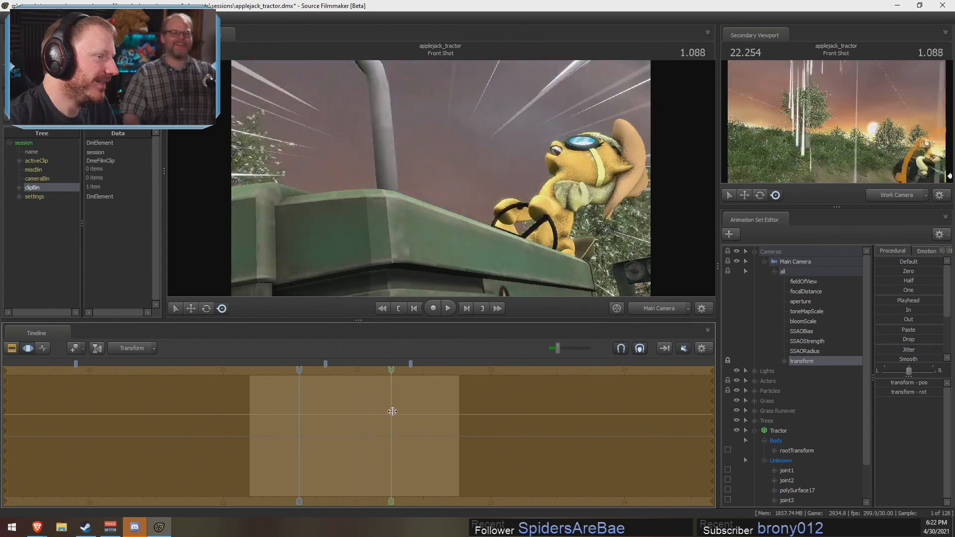
{"action": "key", "text": "F2"}
{"action": "left_click", "coordinate": [254, 373]}
{"action": "key", "text": "space"}
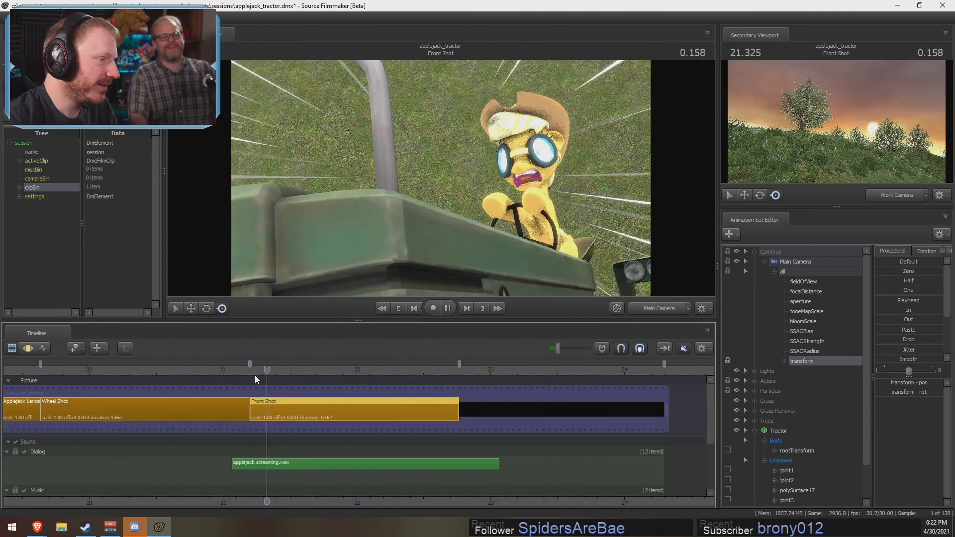
{"action": "left_click_drag", "start_coordinate": [254, 374], "coordinate": [301, 401]}
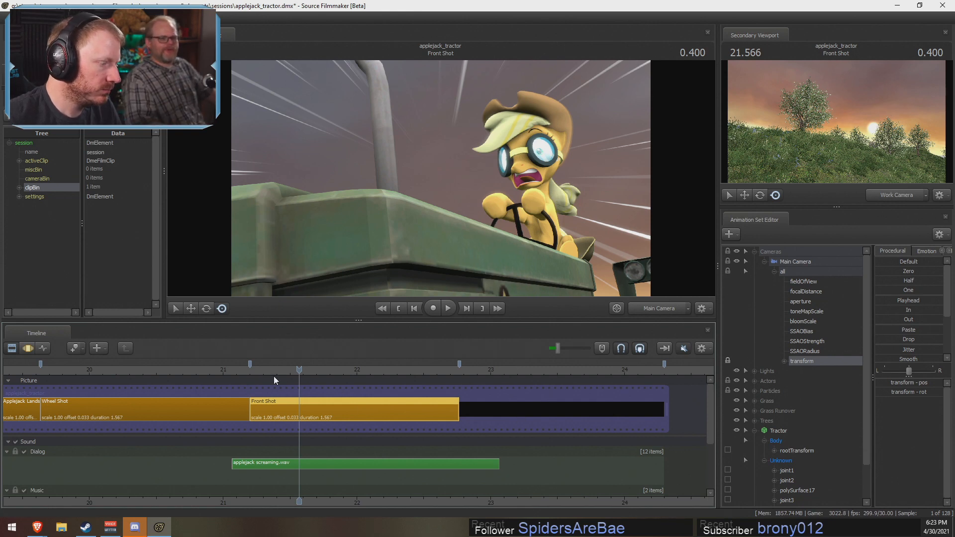
Step: Show the Work Camera in the primary viewport and the Main Camera in the secondary one, and review the tractor's landing up to 21.600
{"action": "left_click", "coordinate": [647, 308]}
{"action": "left_click_drag", "start_coordinate": [537, 219], "coordinate": [572, 199]}
{"action": "left_click_drag", "start_coordinate": [475, 219], "coordinate": [475, 241]}
{"action": "key", "text": "space"}
{"action": "left_click", "coordinate": [888, 198]}
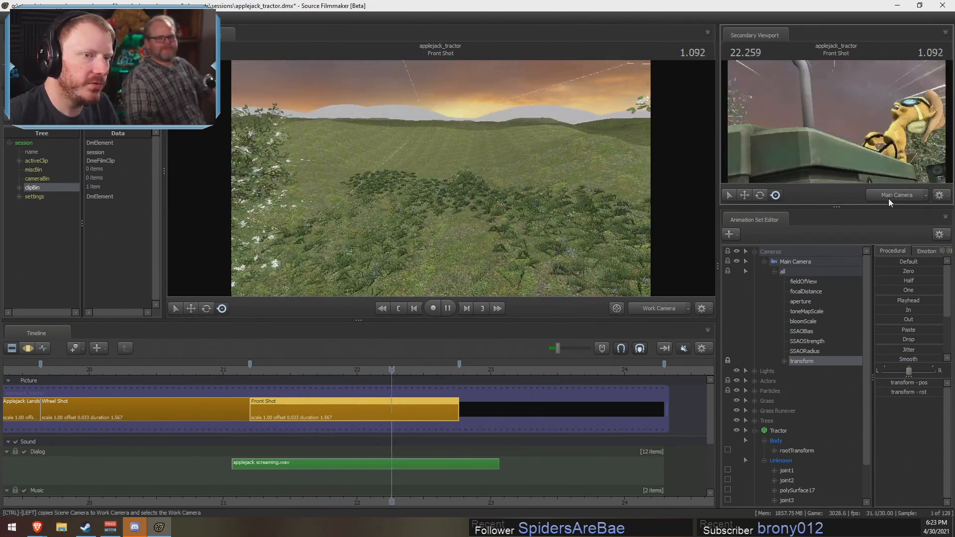
{"action": "key", "text": "space"}
{"action": "left_click_drag", "start_coordinate": [465, 371], "coordinate": [260, 381]}
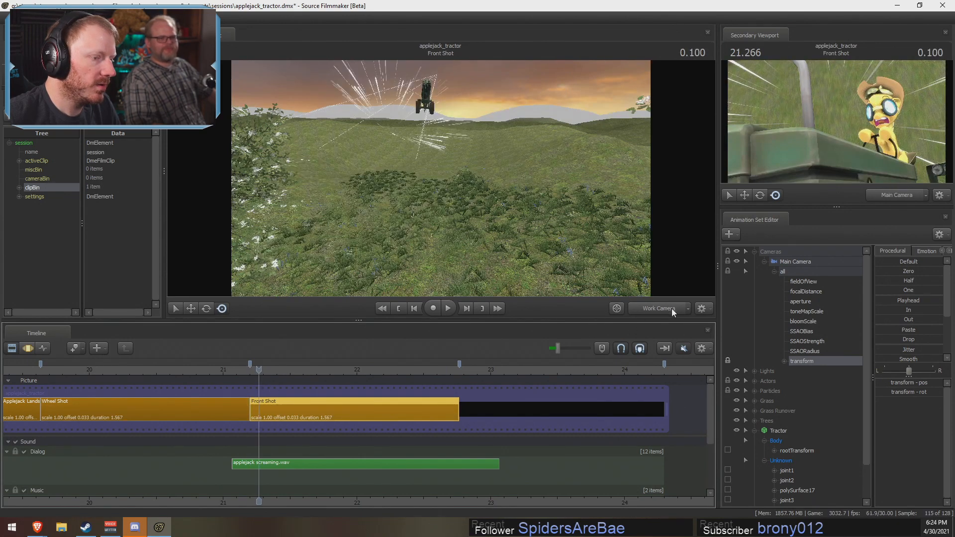
{"action": "left_click_drag", "start_coordinate": [256, 374], "coordinate": [304, 394]}
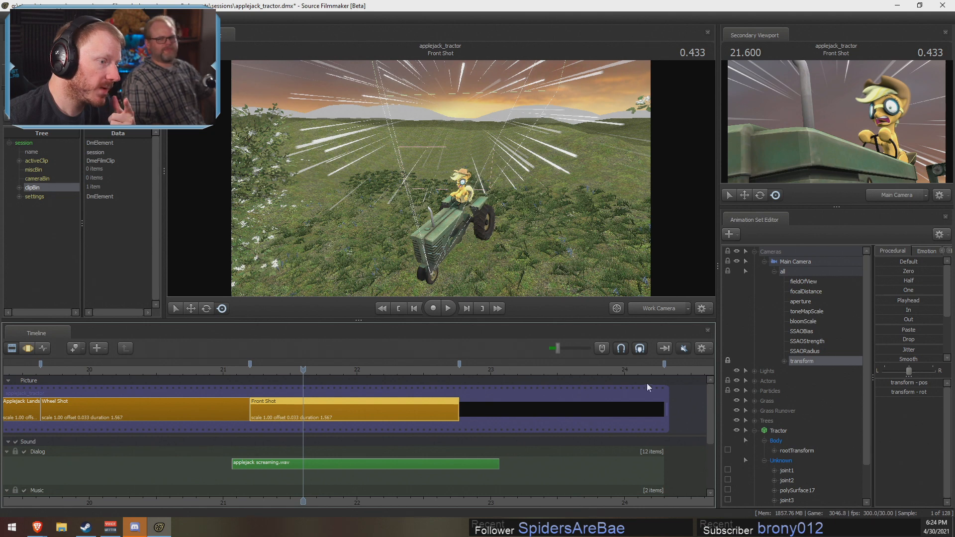
Step: At 21.633, copy the Main Camera view to the Work Camera and pull back to a wide front view of the tractor between two trees
{"action": "left_click", "coordinate": [663, 307]}
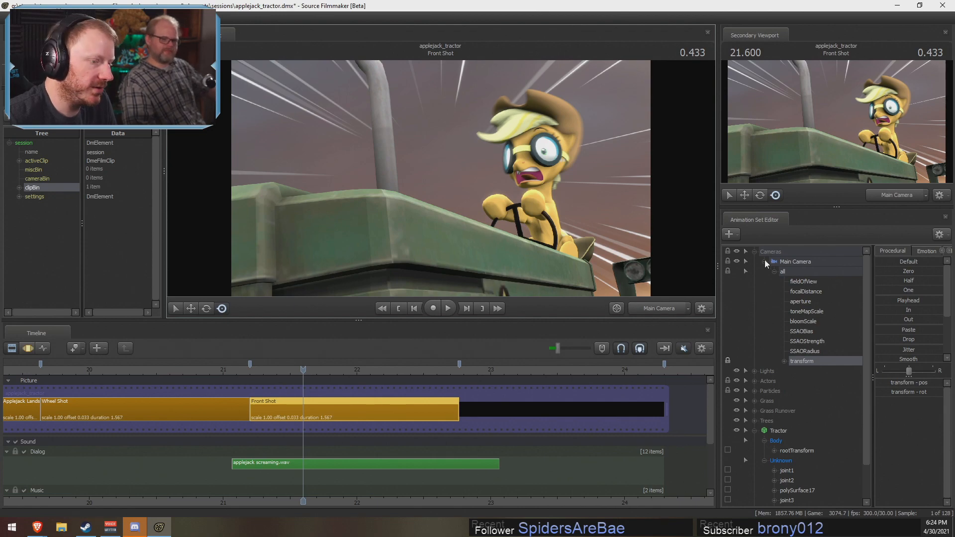
{"action": "left_click_drag", "start_coordinate": [258, 371], "coordinate": [307, 371]}
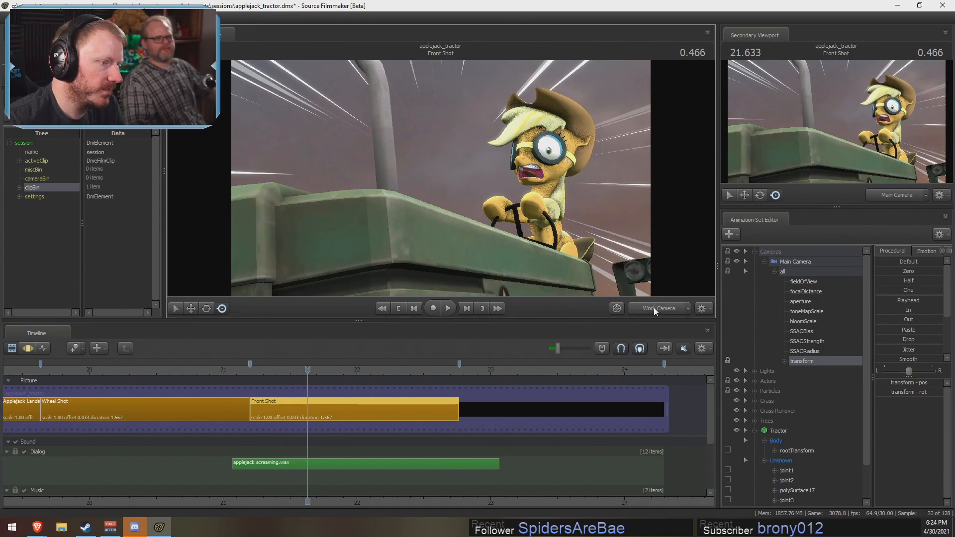
{"action": "key", "text": "w"}
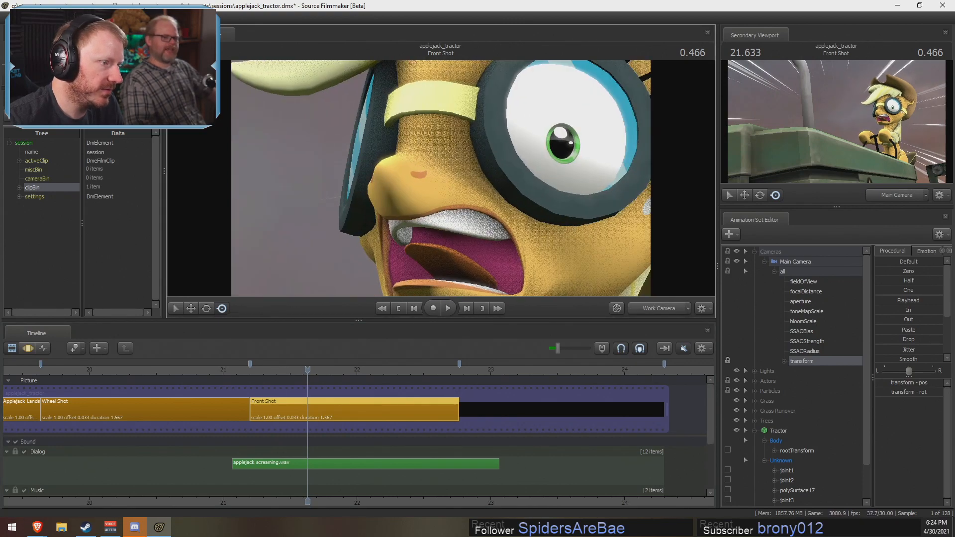
{"action": "key", "text": "s"}
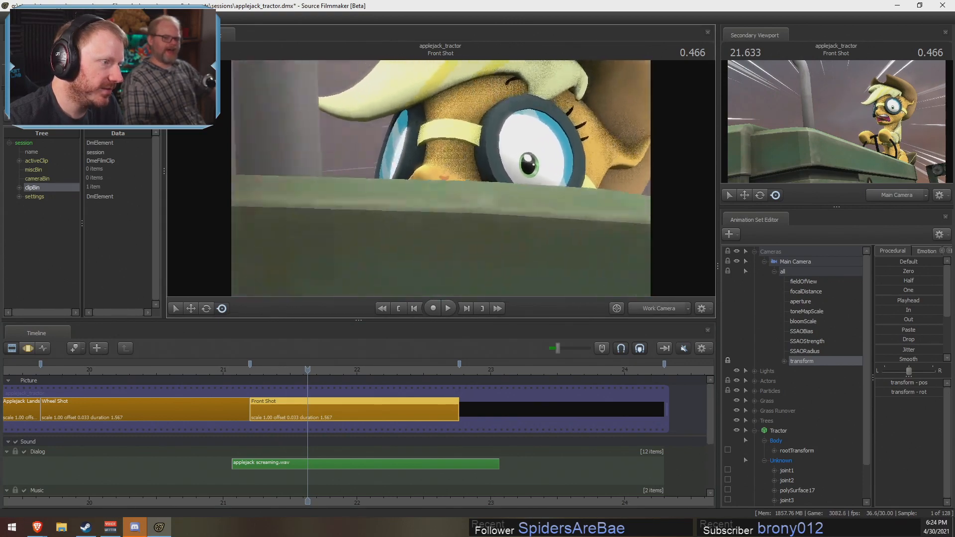
{"action": "key", "text": "w"}
{"action": "key", "text": "s"}
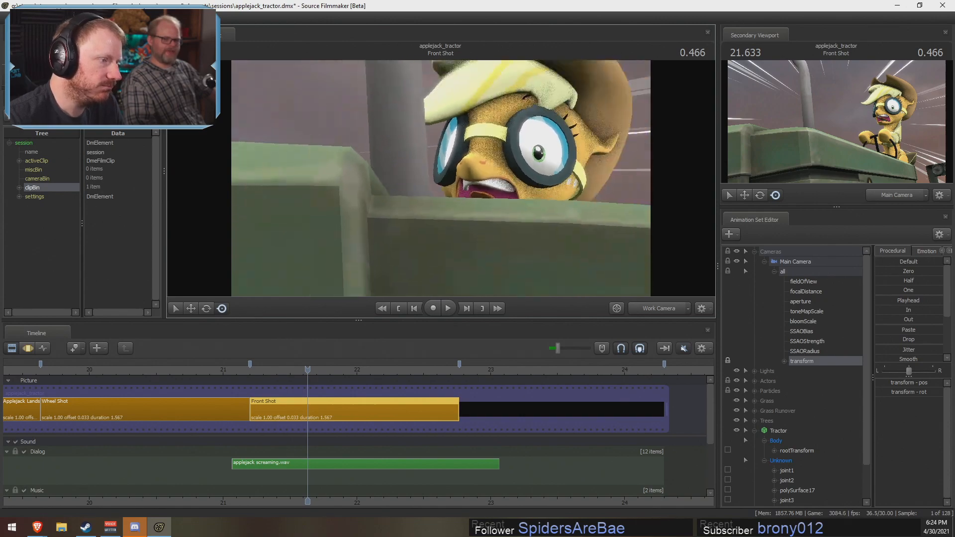
{"action": "key", "text": "s"}
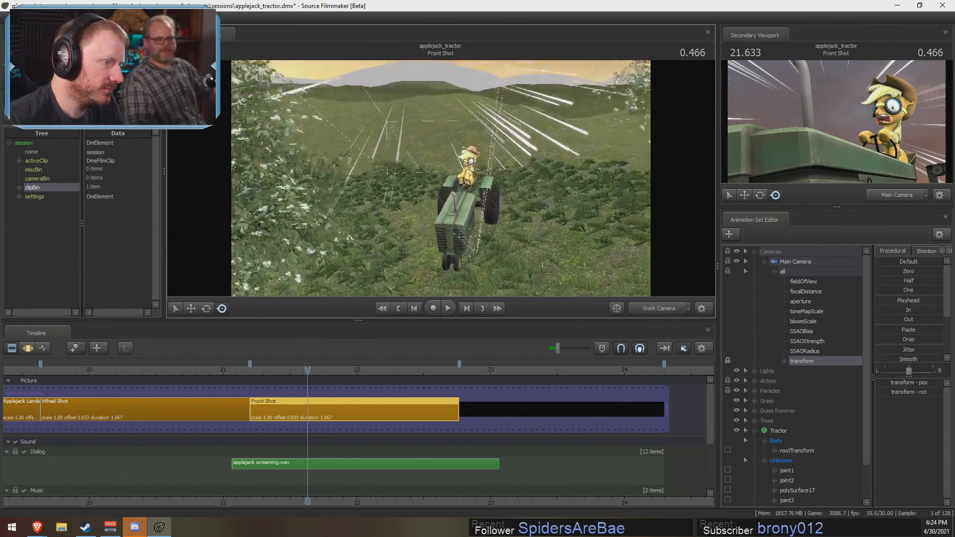
{"action": "key", "text": "s"}
{"action": "left_click_drag", "start_coordinate": [509, 214], "coordinate": [509, 184]}
{"action": "key", "text": "x"}
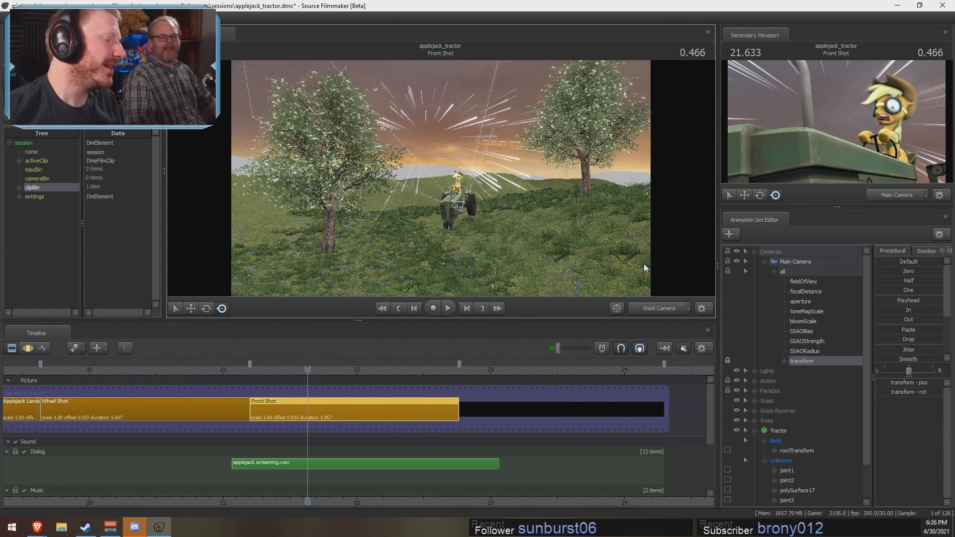
Step: Scrub Front Shot to 21.900, collapse the tractor's Unknown group, and switch to the Motion Editor with the Main Camera selected
{"action": "left_click_drag", "start_coordinate": [307, 387], "coordinate": [343, 387]}
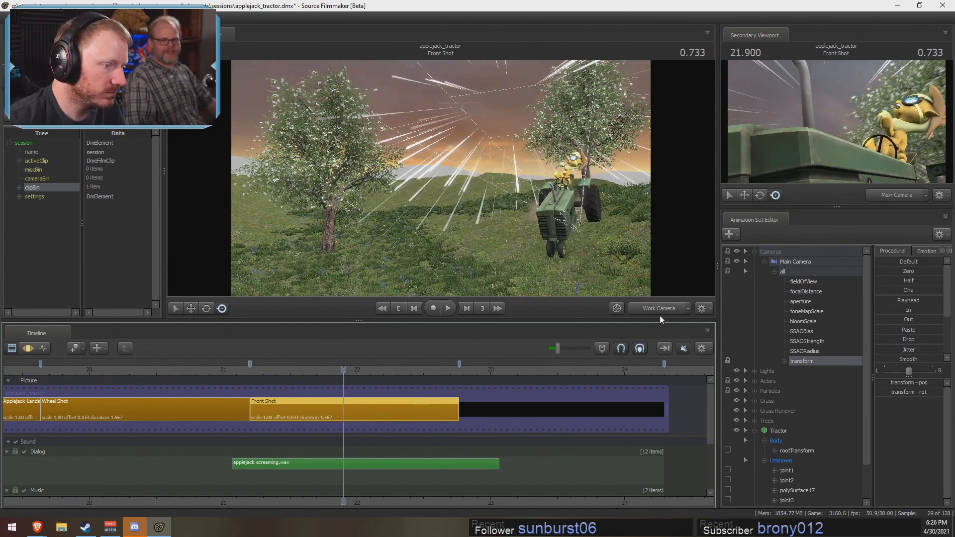
{"action": "left_click", "coordinate": [791, 262]}
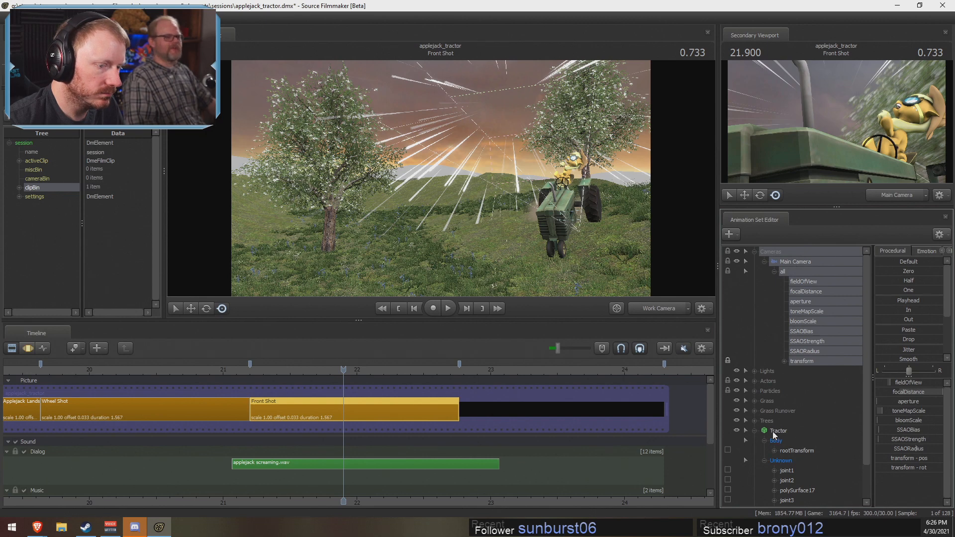
{"action": "left_click", "coordinate": [764, 460]}
{"action": "key", "text": "F3"}
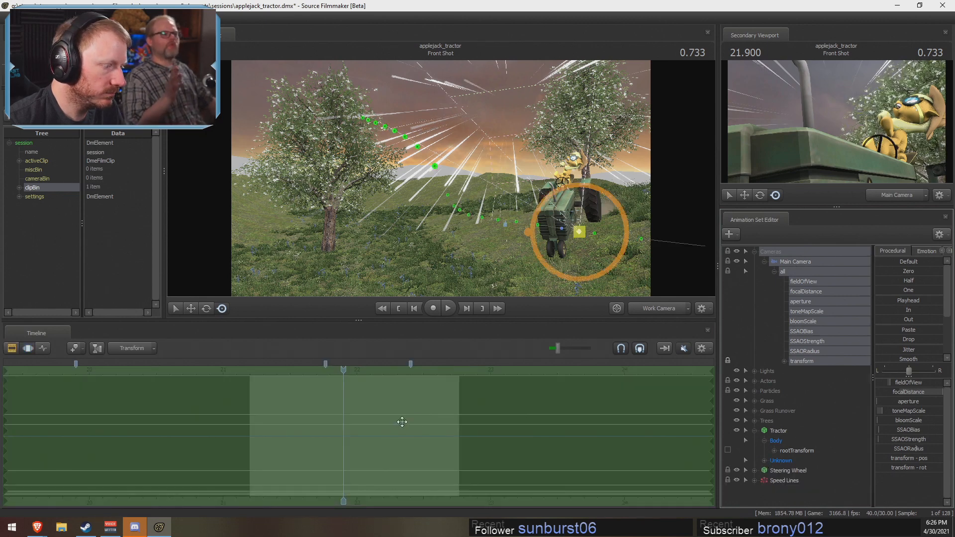
{"action": "key", "text": "e"}
{"action": "left_click_drag", "start_coordinate": [563, 228], "coordinate": [566, 216]}
{"action": "key", "text": "ctrl+z"}
{"action": "left_click", "coordinate": [791, 490]}
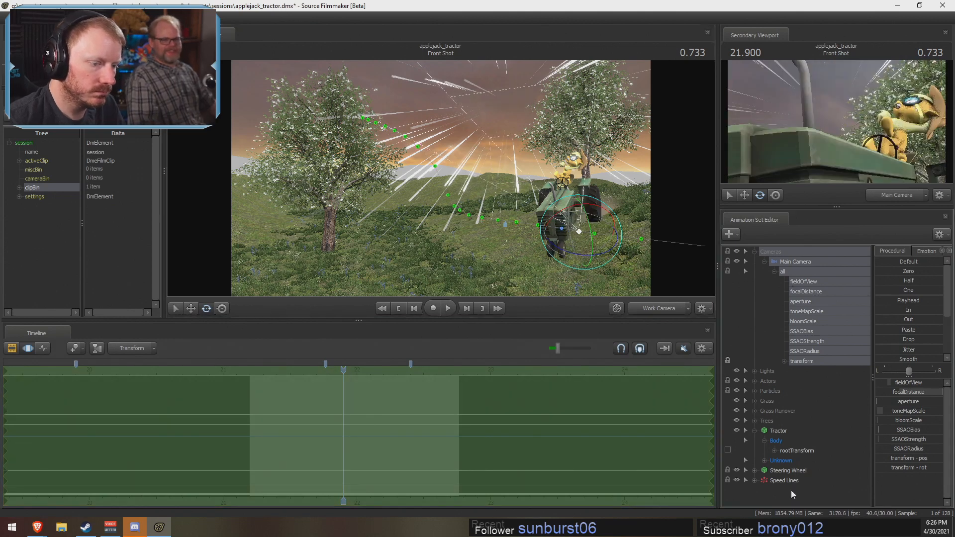
Step: Fully apply the Playhead preset to the whole tractor across Front Shot and rotate it to face the Work Camera
{"action": "left_click", "coordinate": [780, 435]}
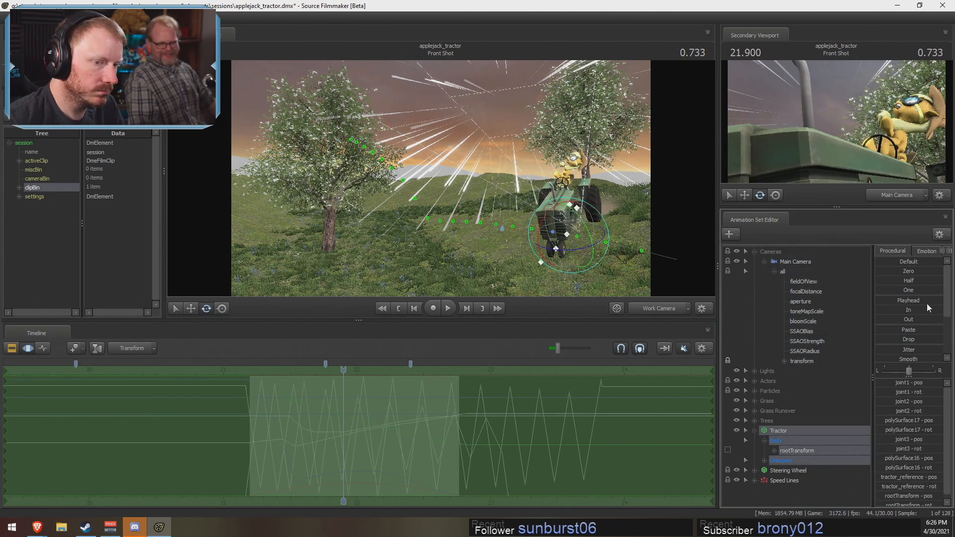
{"action": "left_click_drag", "start_coordinate": [876, 300], "coordinate": [943, 301]}
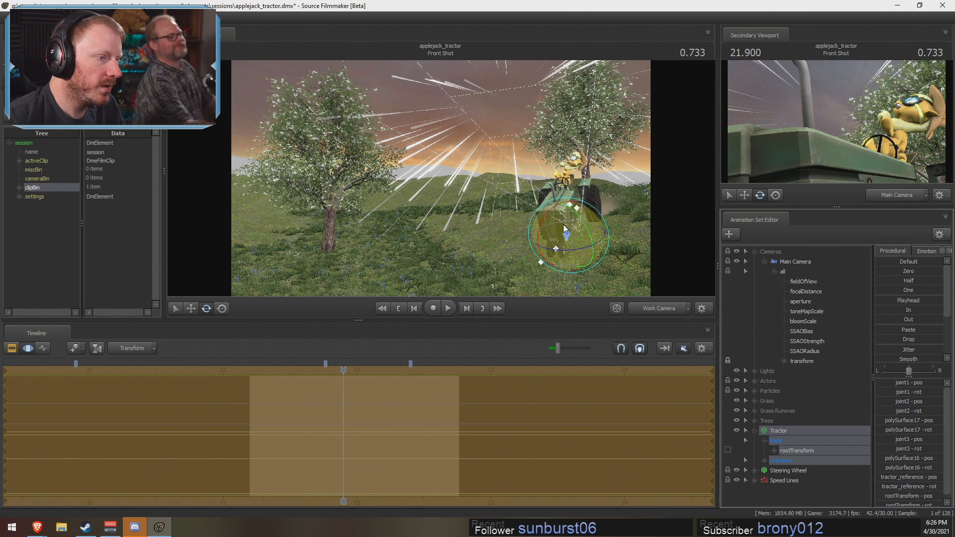
{"action": "left_click_drag", "start_coordinate": [564, 226], "coordinate": [573, 219]}
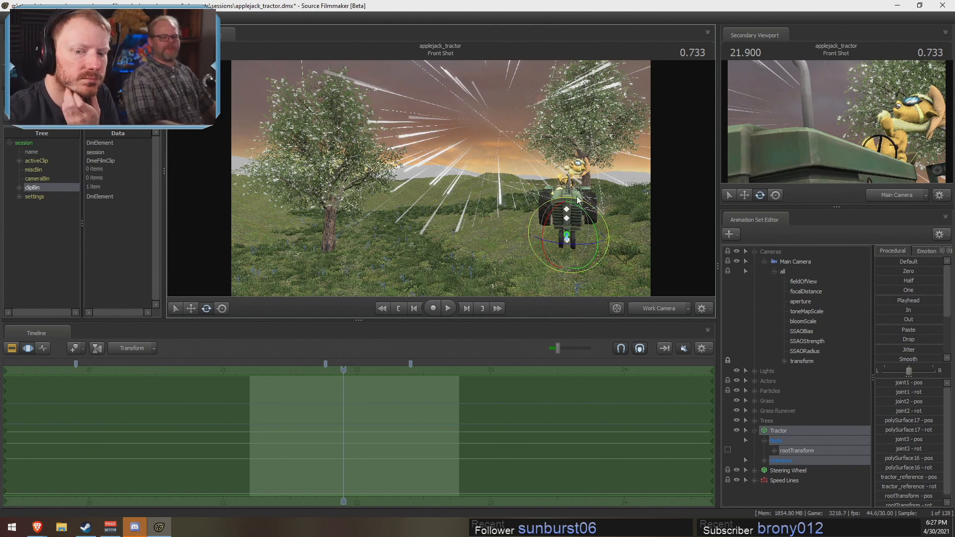
Step: Shift the tractor sideways across the ground, clear of the tree behind it
{"action": "left_click_drag", "start_coordinate": [360, 229], "coordinate": [487, 234]}
{"action": "key", "text": "w"}
{"action": "left_click", "coordinate": [473, 250]}
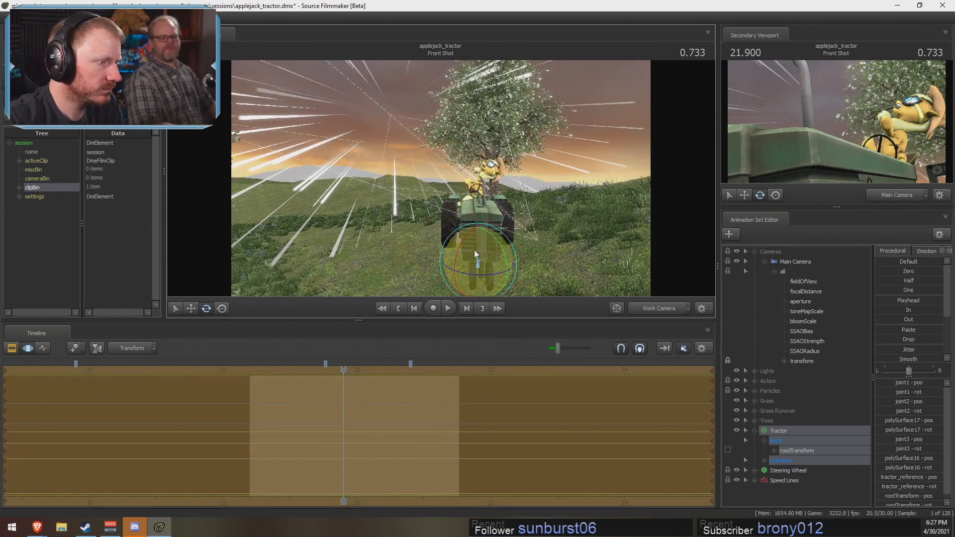
{"action": "key", "text": "w"}
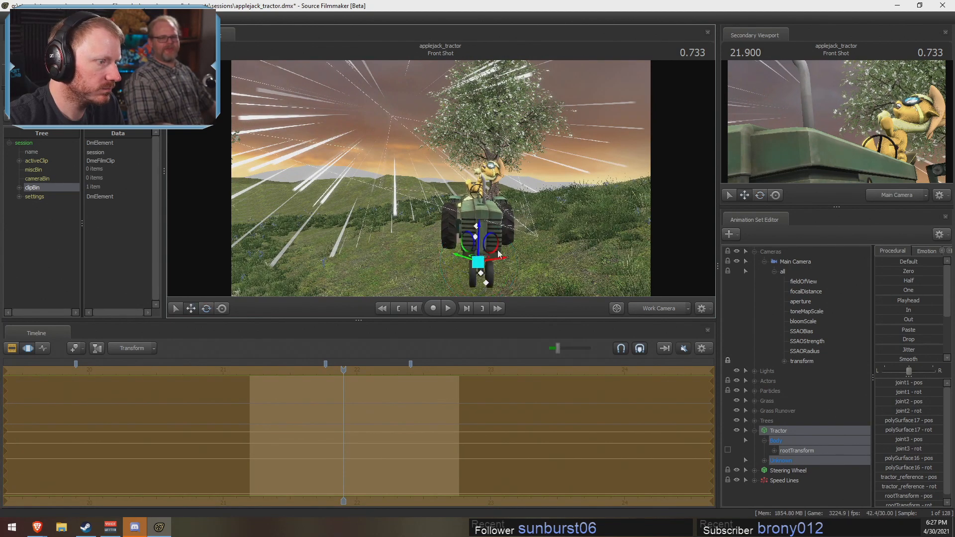
{"action": "left_click_drag", "start_coordinate": [478, 262], "coordinate": [358, 250]}
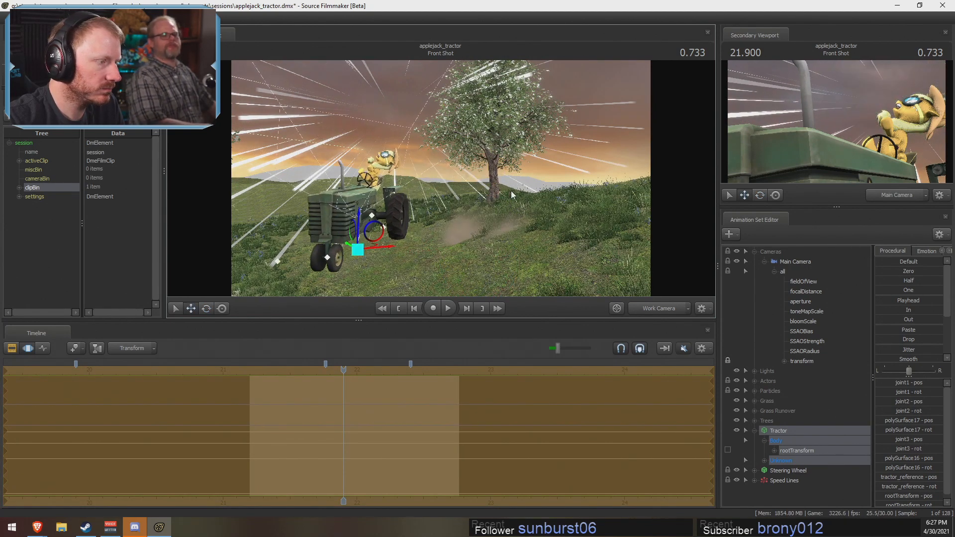
Step: Collapse the tractor's controls and play through Front Shot to check the held tractor
{"action": "left_click", "coordinate": [754, 431]}
{"action": "key", "text": "space"}
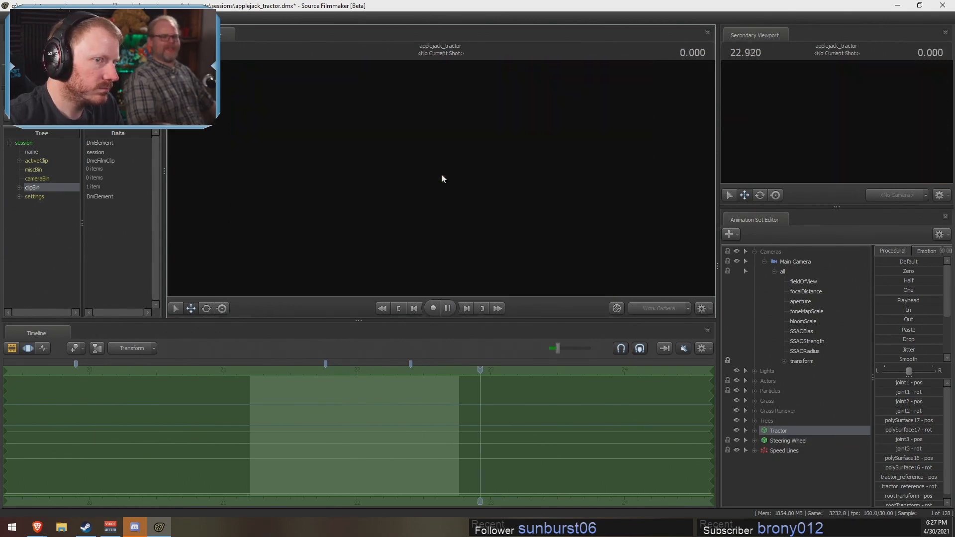
{"action": "key", "text": "space"}
{"action": "key", "text": "F2"}
{"action": "key", "text": "F3"}
{"action": "key", "text": "F2"}
Step: At 21.533, copy the Main Camera view to the Work Camera and pull back to a wide front view of the tractor
{"action": "left_click_drag", "start_coordinate": [272, 372], "coordinate": [295, 374]}
{"action": "left_click", "coordinate": [661, 309], "text": "ctrl"}
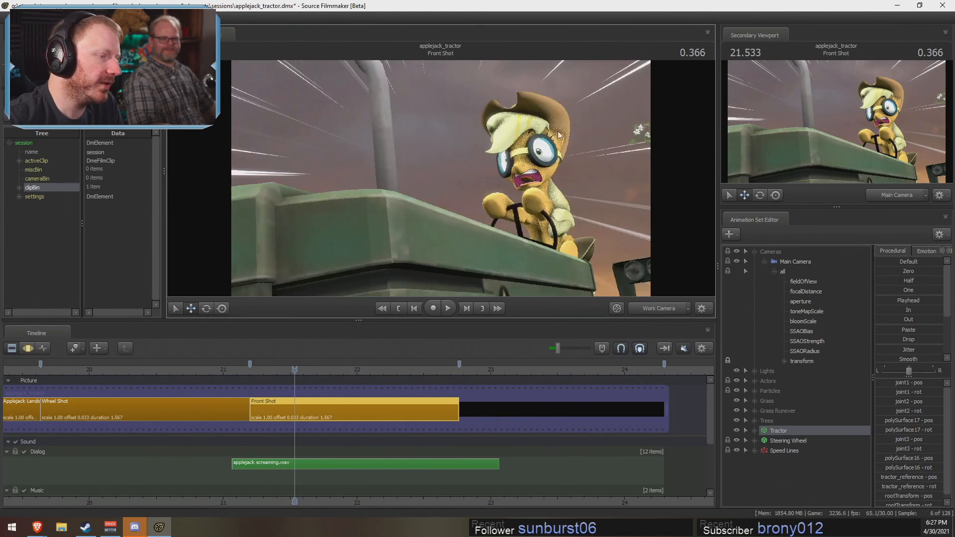
{"action": "left_click_drag", "start_coordinate": [557, 133], "coordinate": [571, 211]}
{"action": "key", "text": "s"}
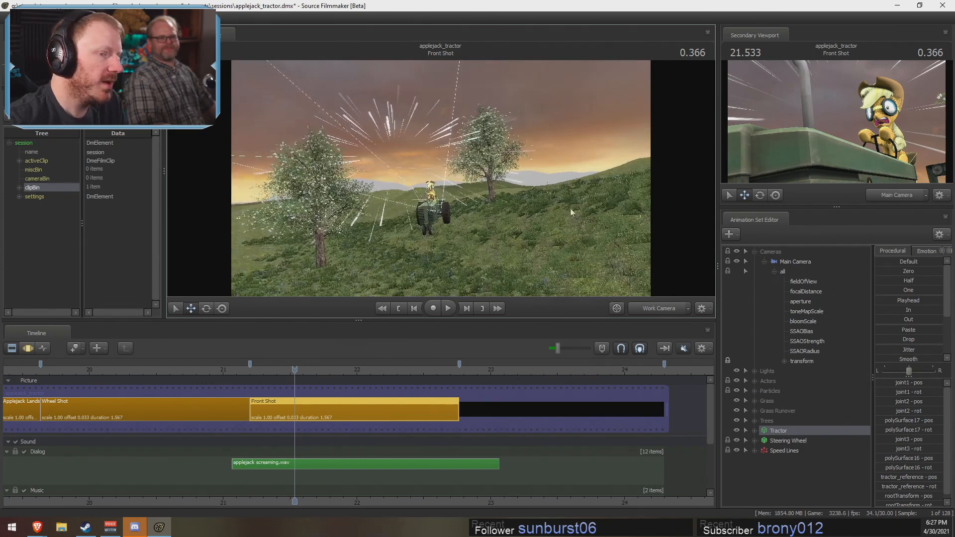
Step: Collapse the Main Camera's controls and the Cameras group in the animation set list
{"action": "left_click", "coordinate": [759, 260]}
{"action": "left_click", "coordinate": [764, 261]}
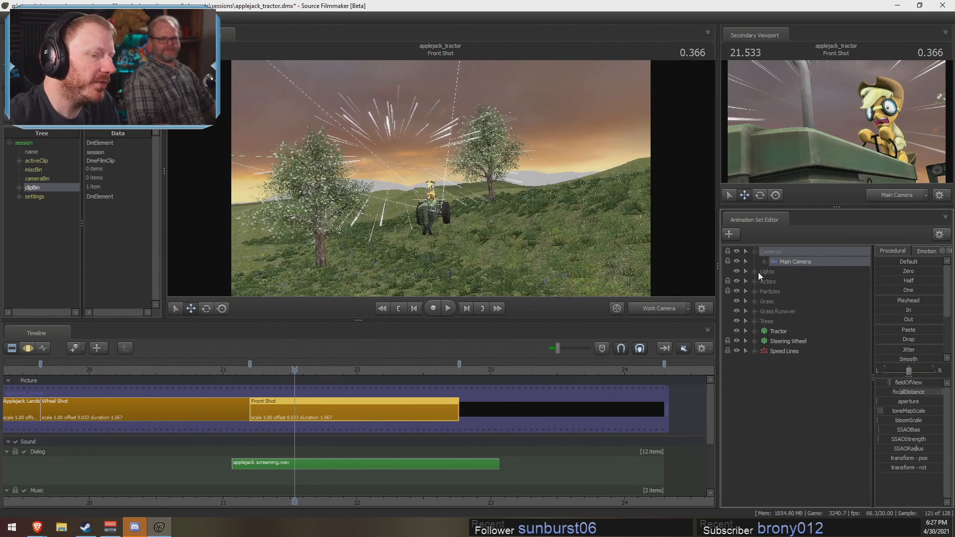
{"action": "left_click", "coordinate": [754, 252]}
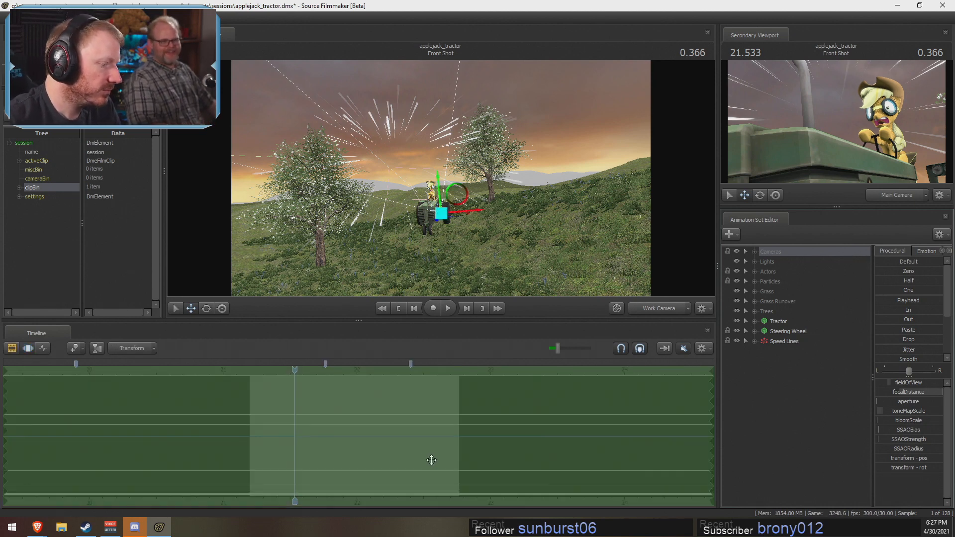
Step: Scrub Front Shot forward to 21.733 to check Applejack's motion on the stationary tractor
{"action": "scroll", "coordinate": [519, 497], "scroll_direction": "up", "scroll_amount": 3}
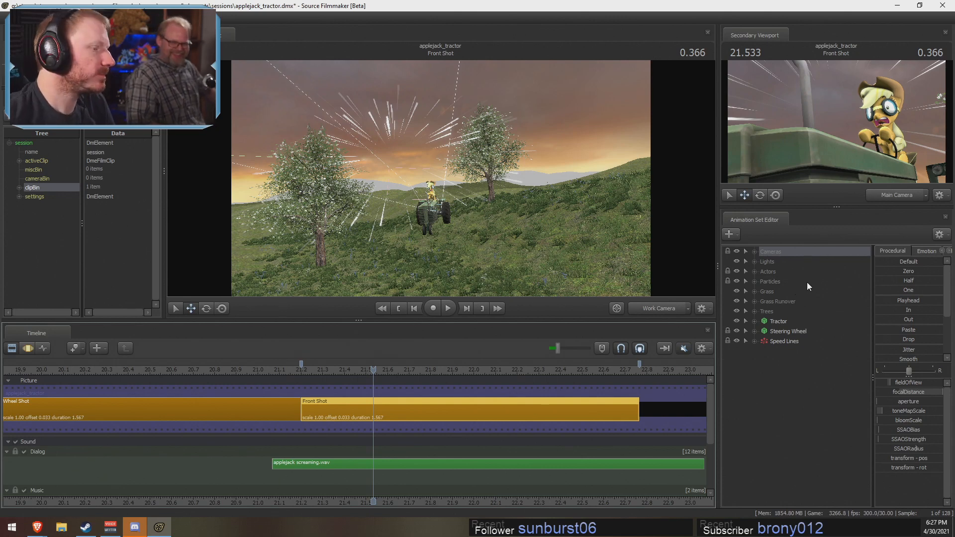
{"action": "left_click", "coordinate": [408, 369]}
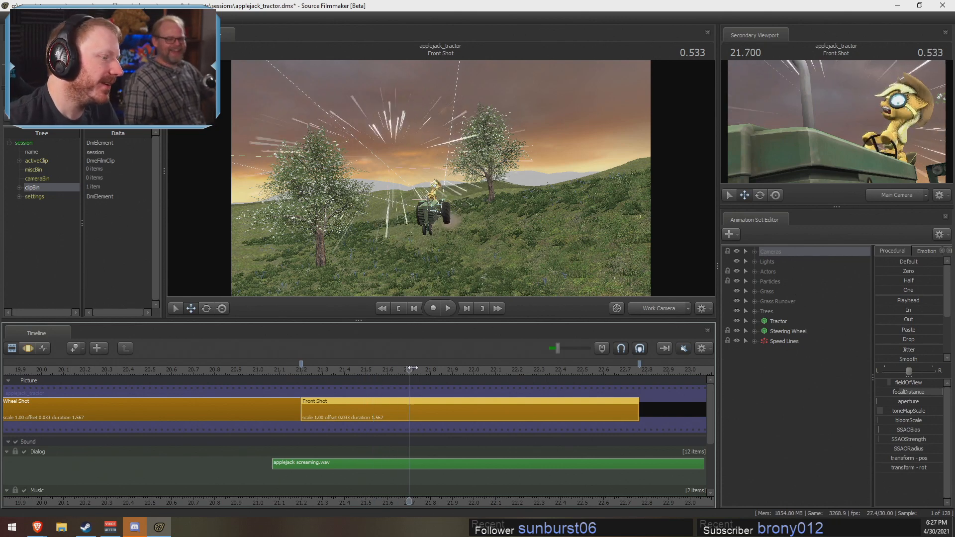
{"action": "left_click_drag", "start_coordinate": [413, 369], "coordinate": [420, 368]}
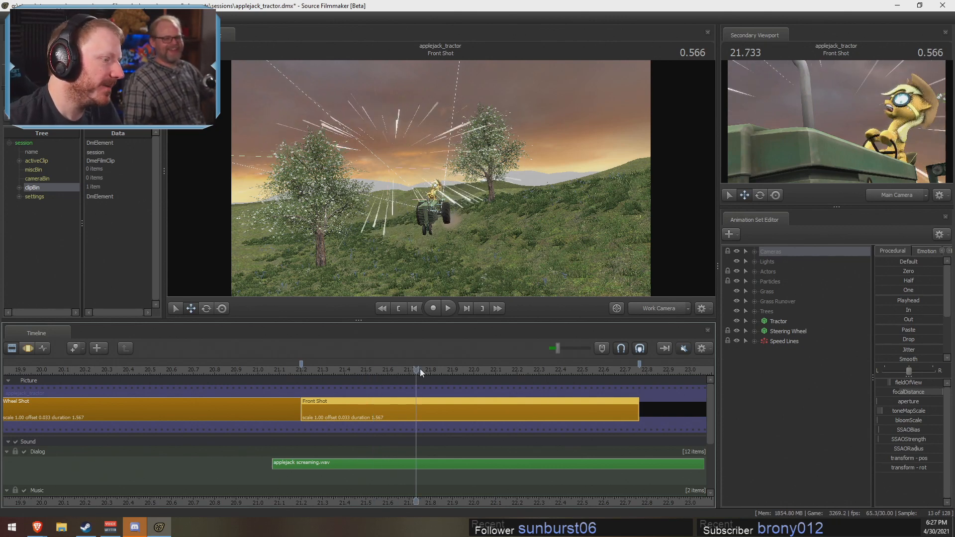
Step: Switch to Steam, view the Scythe: Digital Edition library page, and close the Steam window
{"action": "left_click", "coordinate": [85, 526]}
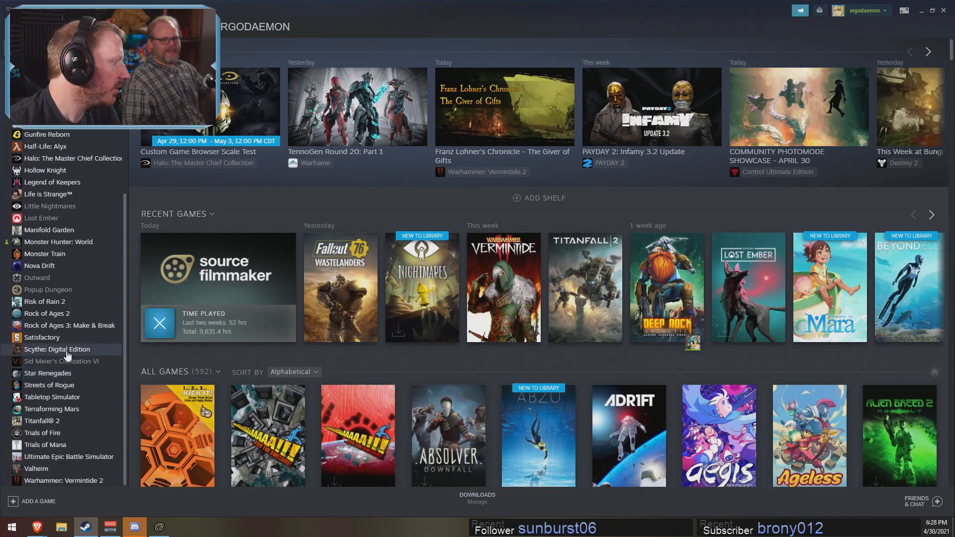
{"action": "left_click", "coordinate": [69, 351]}
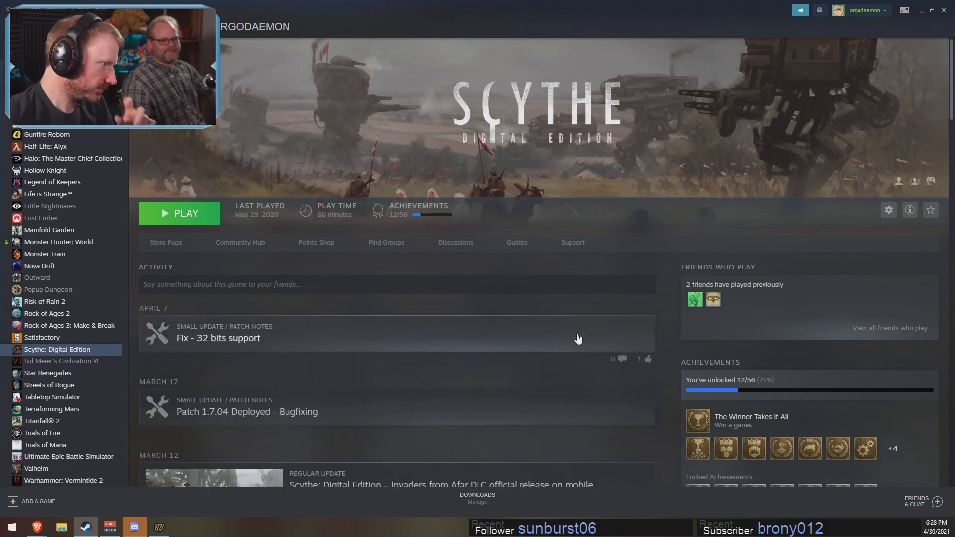
{"action": "left_click", "coordinate": [943, 10]}
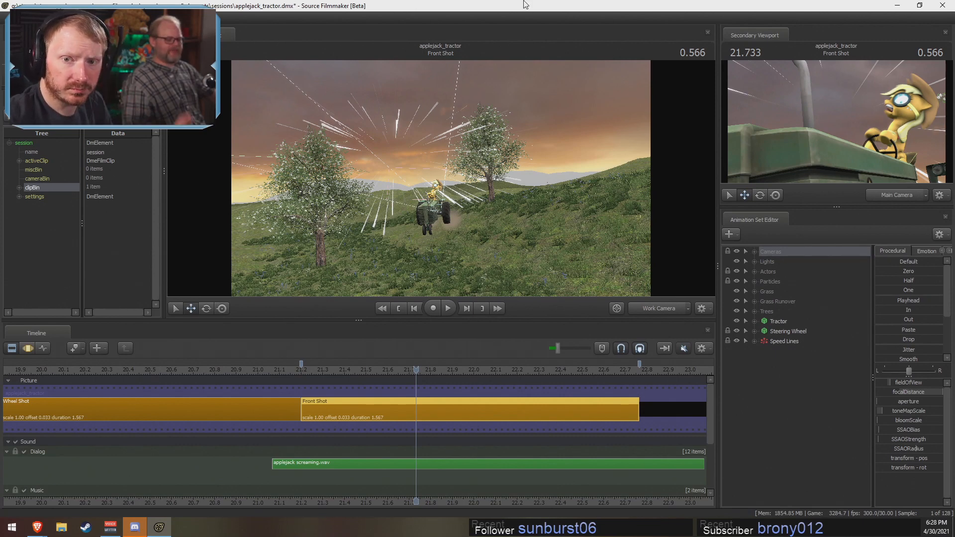
Step: At 21.366, delete all animation sets in the Grass group from Front Shot
{"action": "left_click_drag", "start_coordinate": [416, 374], "coordinate": [338, 394]}
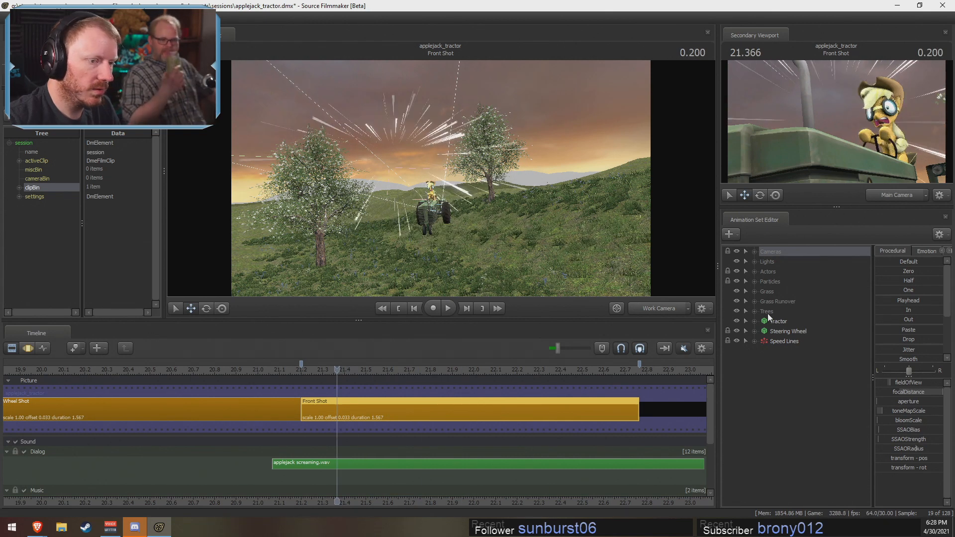
{"action": "left_click", "coordinate": [754, 291]}
{"action": "left_click", "coordinate": [769, 293]}
{"action": "right_click", "coordinate": [781, 309]}
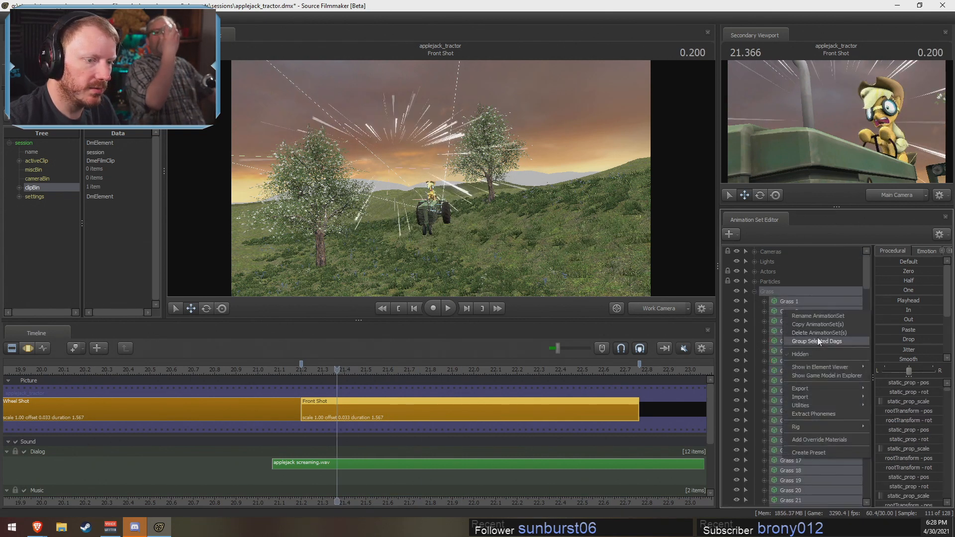
{"action": "left_click", "coordinate": [819, 341]}
Step: Delete all animation sets in the Grass Runover group
{"action": "left_click", "coordinate": [753, 292]}
{"action": "left_click", "coordinate": [779, 292]}
{"action": "right_click", "coordinate": [798, 315]}
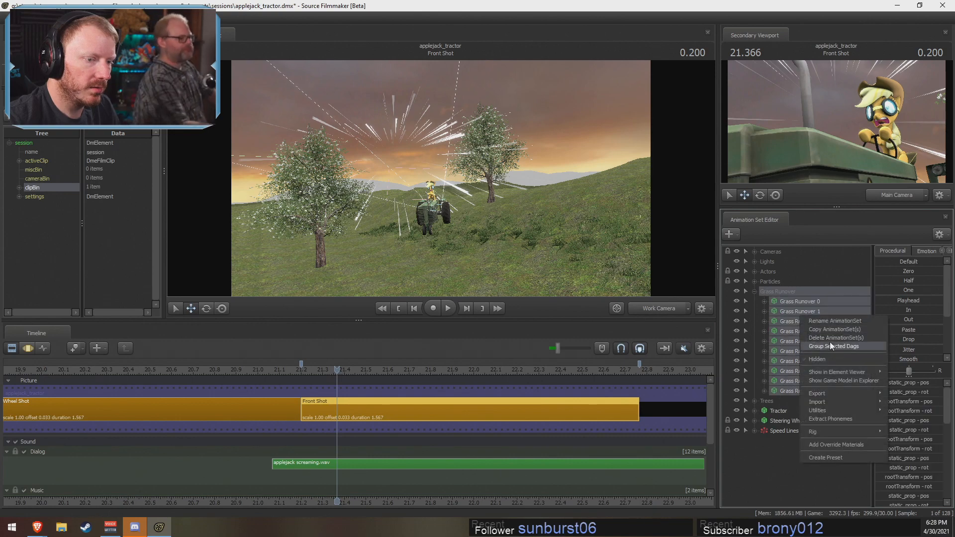
{"action": "left_click", "coordinate": [829, 341]}
Step: Select ah_apple_tree_single0011 in the Trees group and play Front Shot from its start to 21.633, viewing the scene from above
{"action": "left_click", "coordinate": [754, 291]}
{"action": "left_click", "coordinate": [768, 292]}
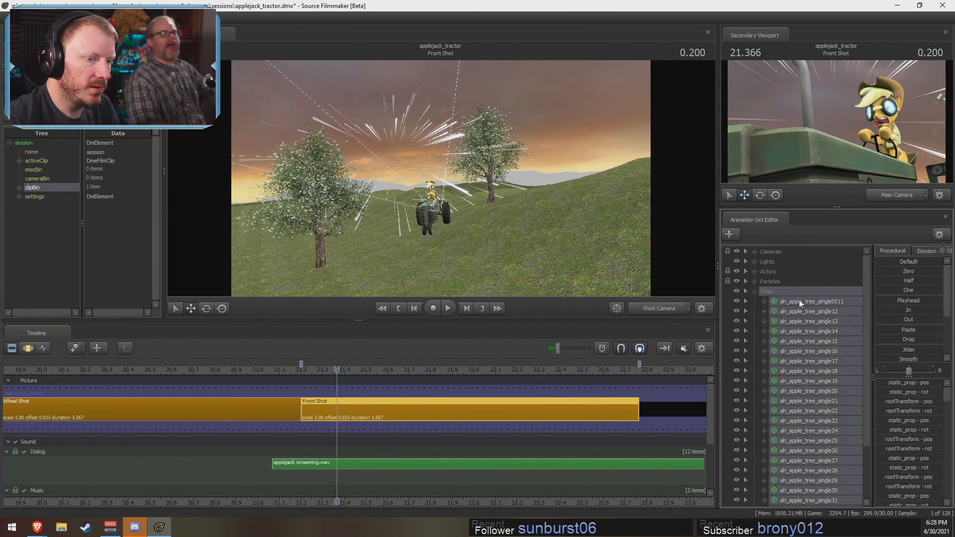
{"action": "left_click", "coordinate": [799, 301]}
{"action": "mouse_move", "coordinate": [448, 172]}
{"action": "left_mouse_down"}
{"action": "mouse_move", "coordinate": [454, 233]}
{"action": "mouse_move", "coordinate": [457, 179]}
{"action": "left_mouse_up"}
{"action": "left_click_drag", "start_coordinate": [348, 379], "coordinate": [299, 383]}
{"action": "key", "text": "F3"}
{"action": "key", "text": "space"}
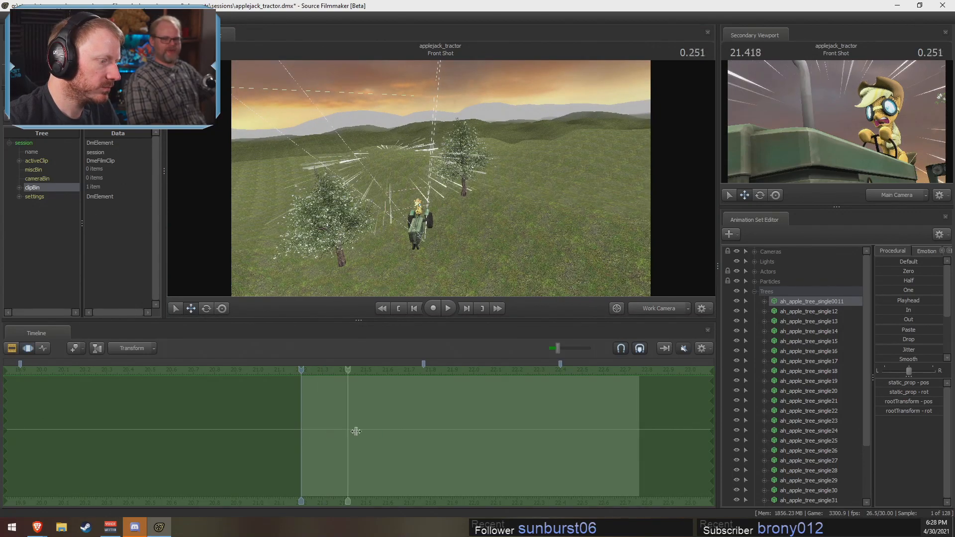
{"action": "key", "text": "ctrl+a"}
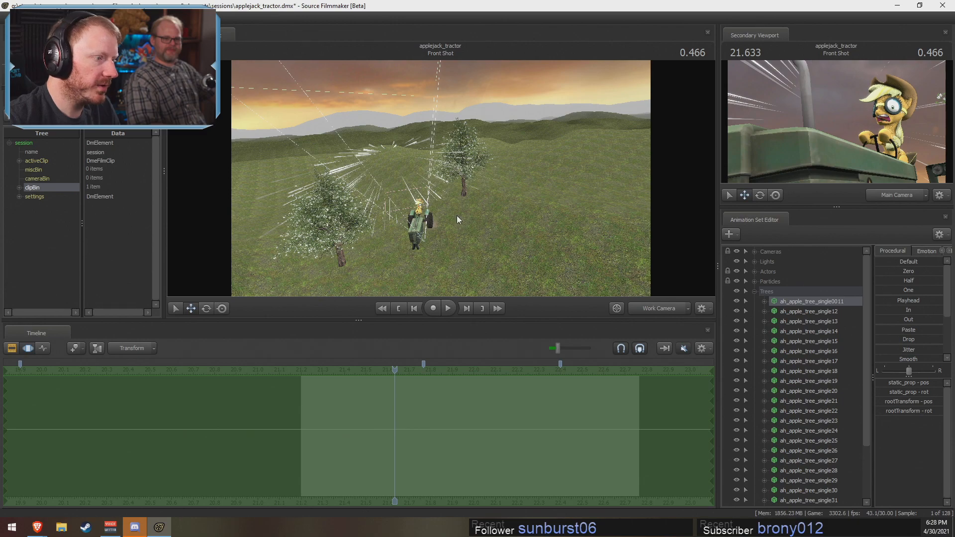
{"action": "left_click_drag", "start_coordinate": [457, 216], "coordinate": [475, 146]}
Step: Collapse the Trees group and save the session
{"action": "left_click", "coordinate": [778, 300]}
{"action": "left_click", "coordinate": [754, 291]}
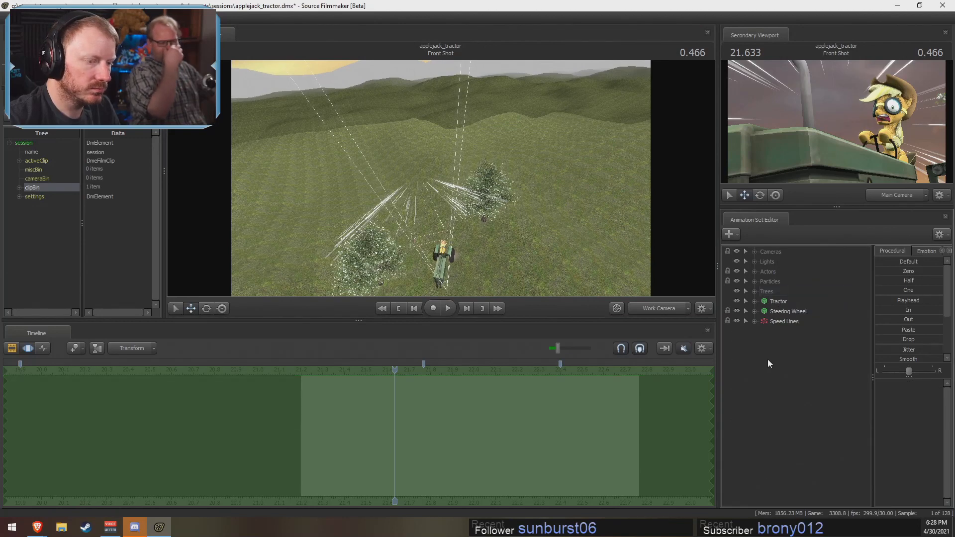
{"action": "key", "text": "ctrl+s"}
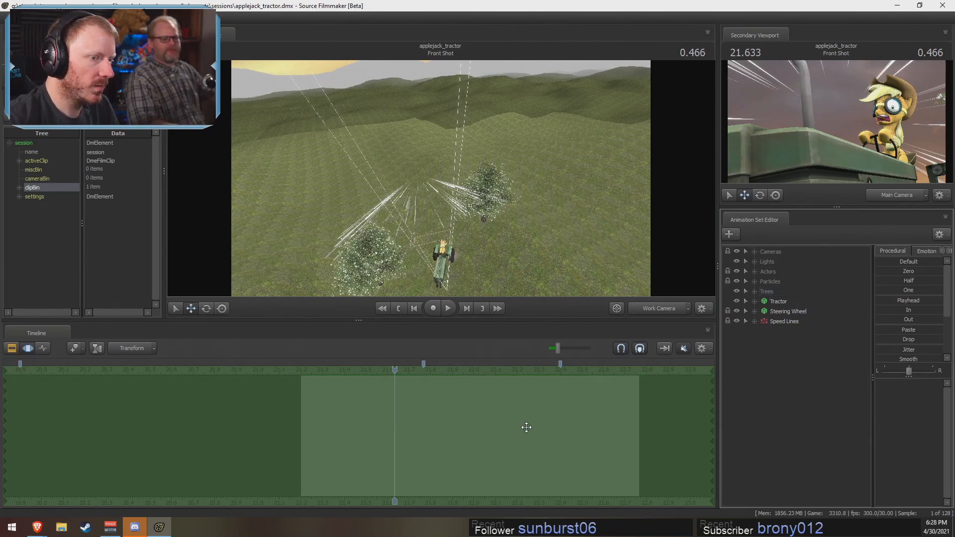
Step: Create an animation set for a new model, filtering by "helper" and choosing editor\axis_helper_thick.mdl
{"action": "right_click", "coordinate": [822, 379]}
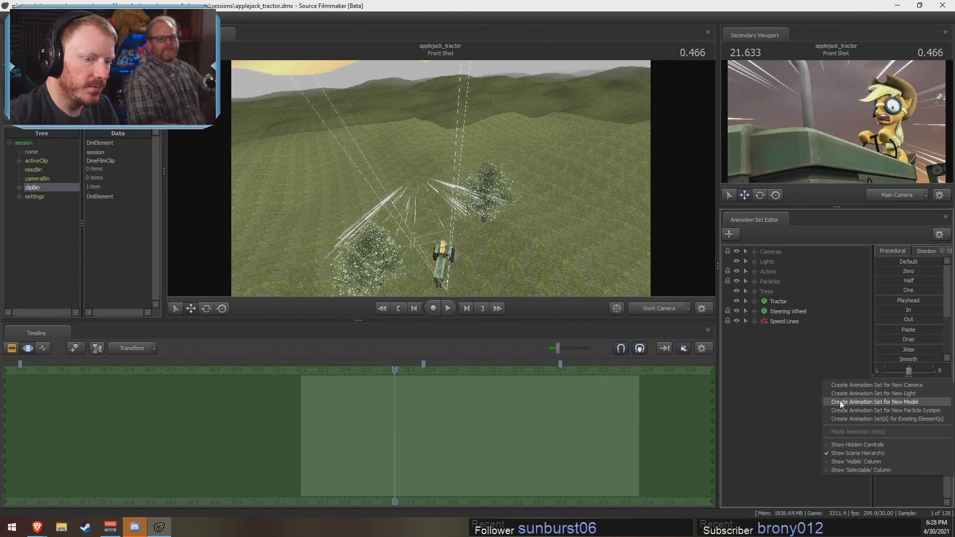
{"action": "left_click", "coordinate": [839, 400]}
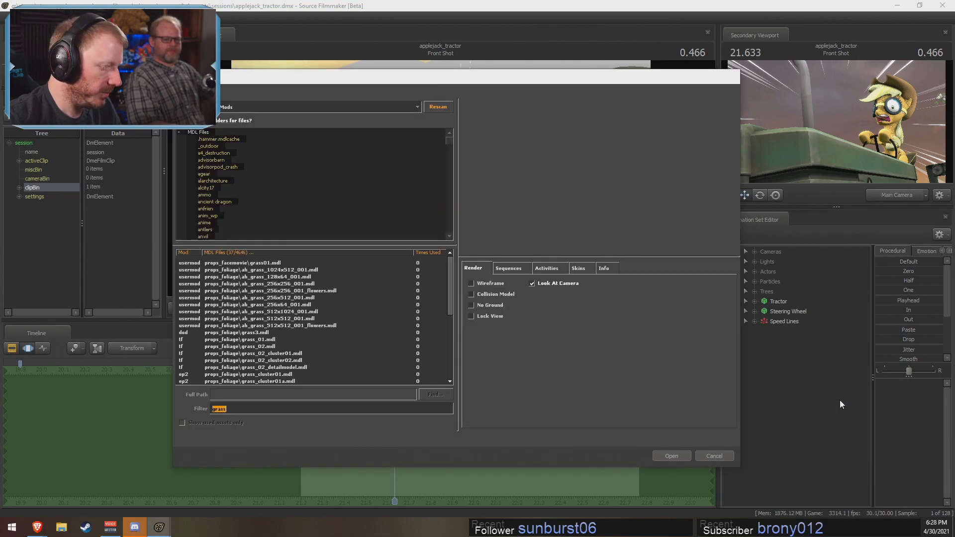
{"action": "type", "text": "helper"}
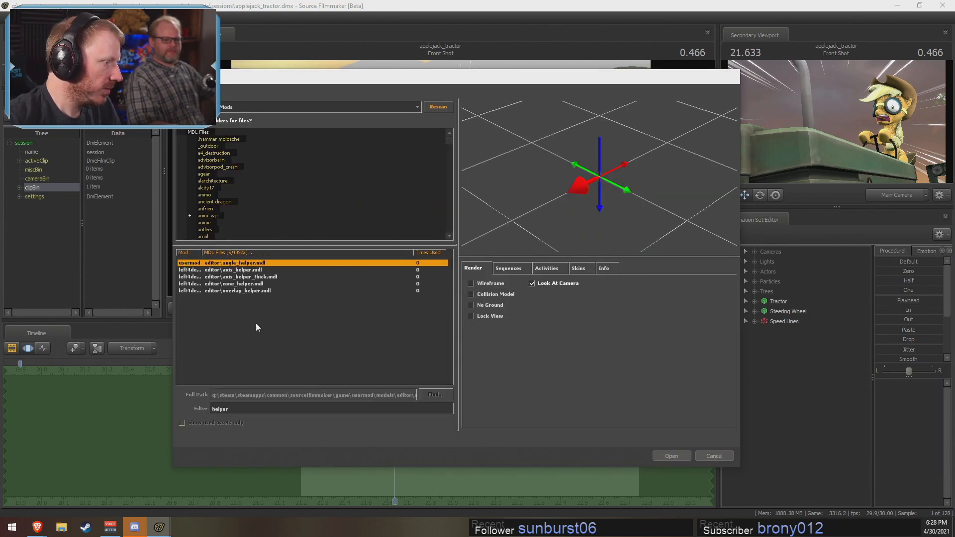
{"action": "left_click", "coordinate": [256, 277]}
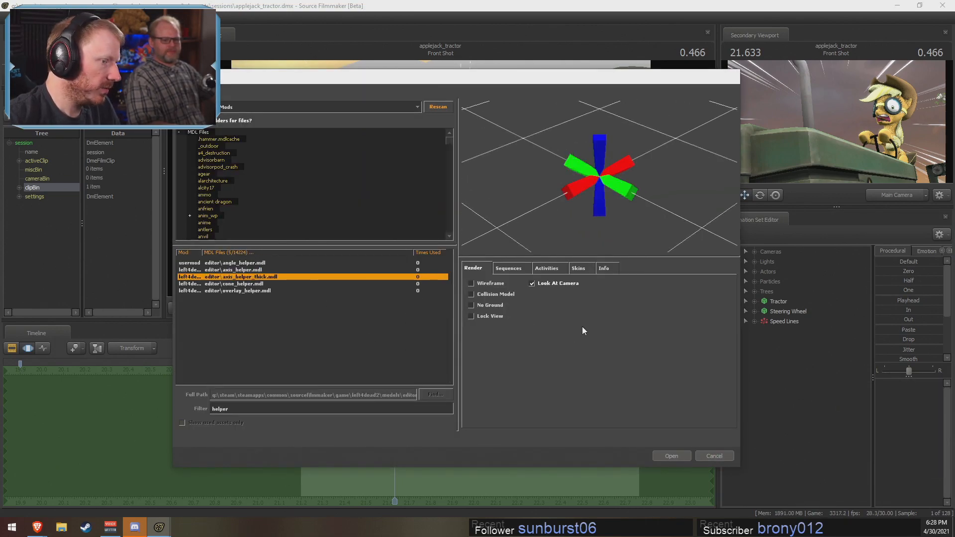
{"action": "left_click", "coordinate": [674, 454]}
Step: Rename the new axis_helper_thick1 animation set as Tractor Motion Helper
{"action": "left_click", "coordinate": [790, 330]}
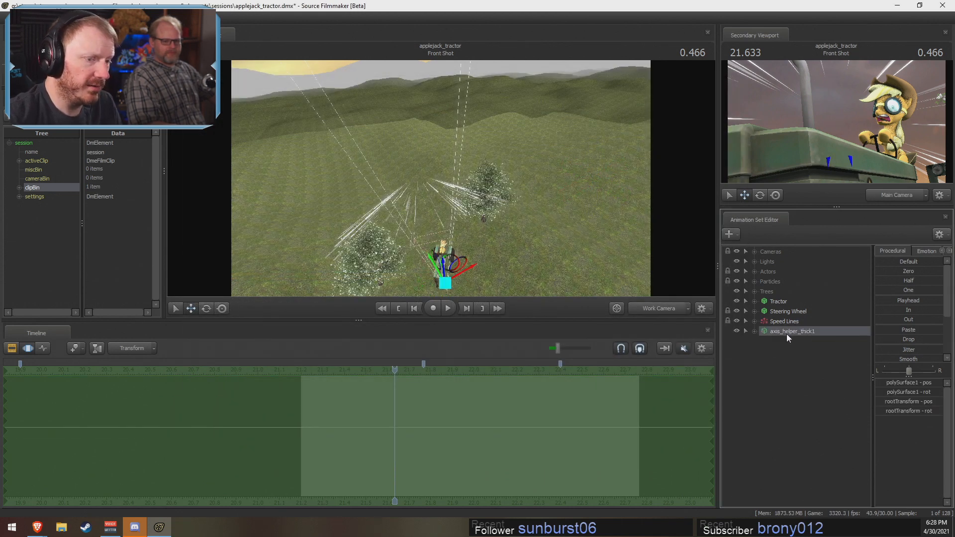
{"action": "right_click", "coordinate": [782, 334]}
{"action": "left_click", "coordinate": [799, 341]}
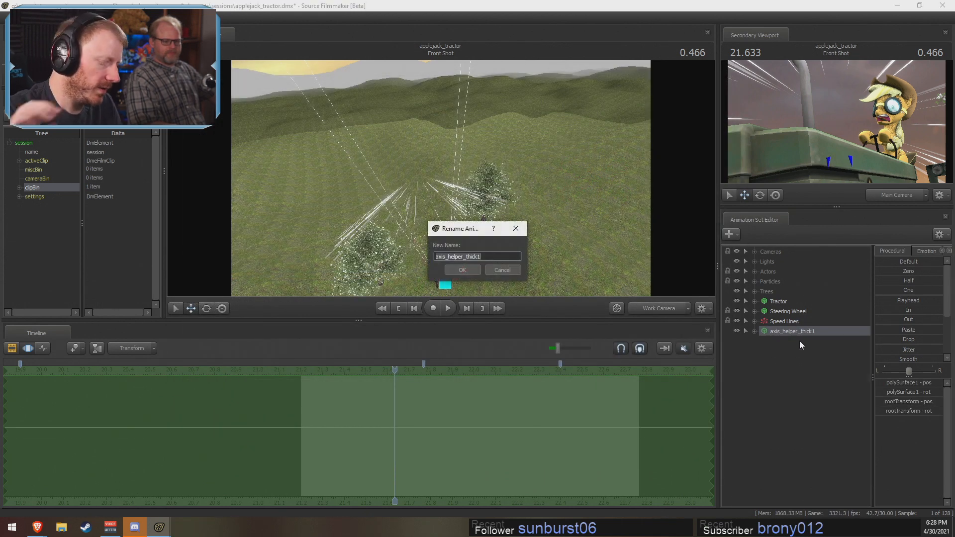
{"action": "type", "text": "Tractor Mo"}
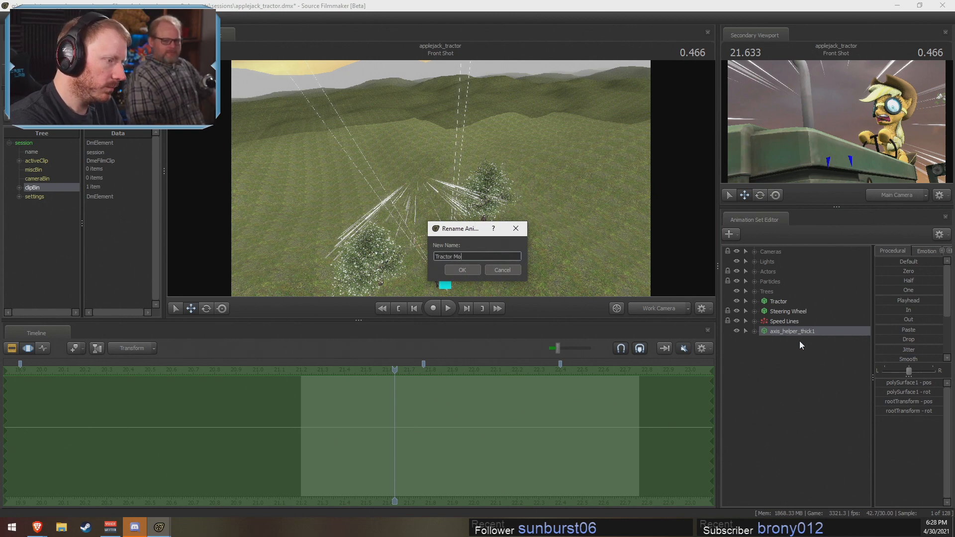
{"action": "type", "text": "tion Helper"}
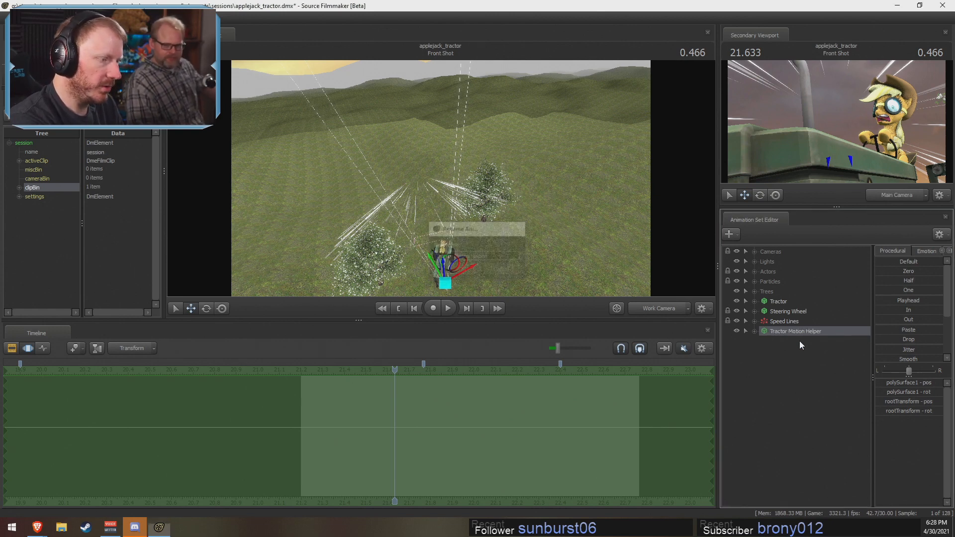
{"action": "key", "text": "Return"}
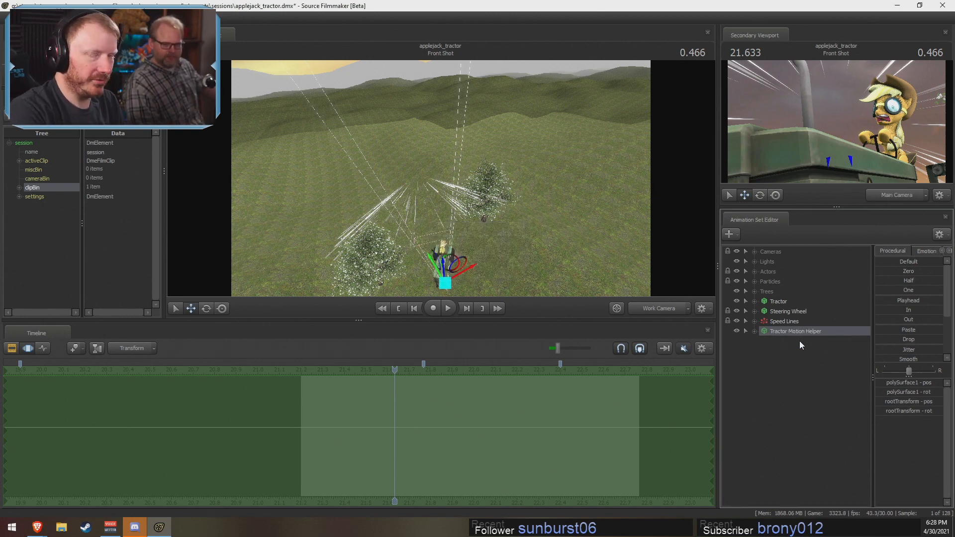
Step: Expand the Tractor and Tractor Motion Helper controls, inspecting the Tractor's rootTransform and then selecting the Tractor Motion Helper
{"action": "left_click", "coordinate": [754, 301]}
{"action": "left_click", "coordinate": [755, 351]}
{"action": "left_click", "coordinate": [764, 311]}
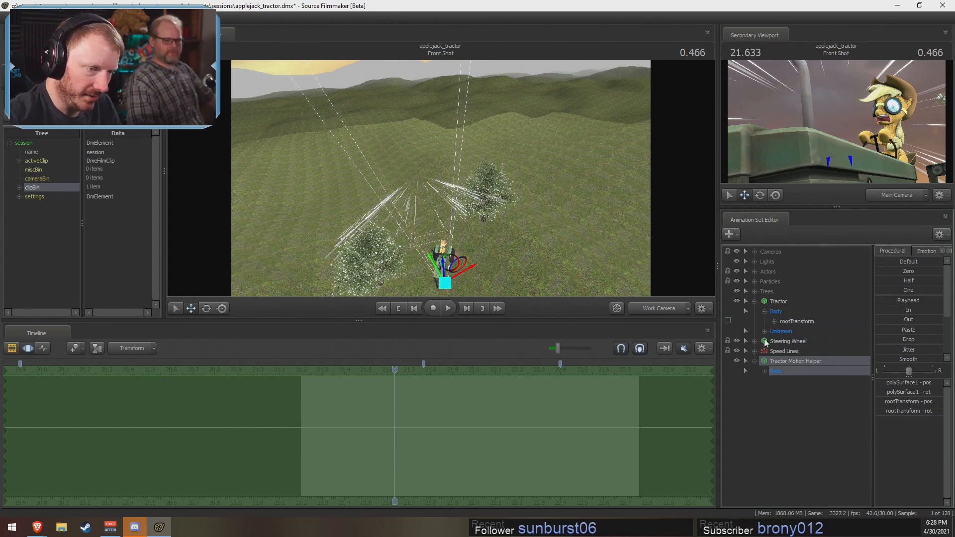
{"action": "left_click", "coordinate": [764, 371]}
{"action": "left_click", "coordinate": [797, 321]}
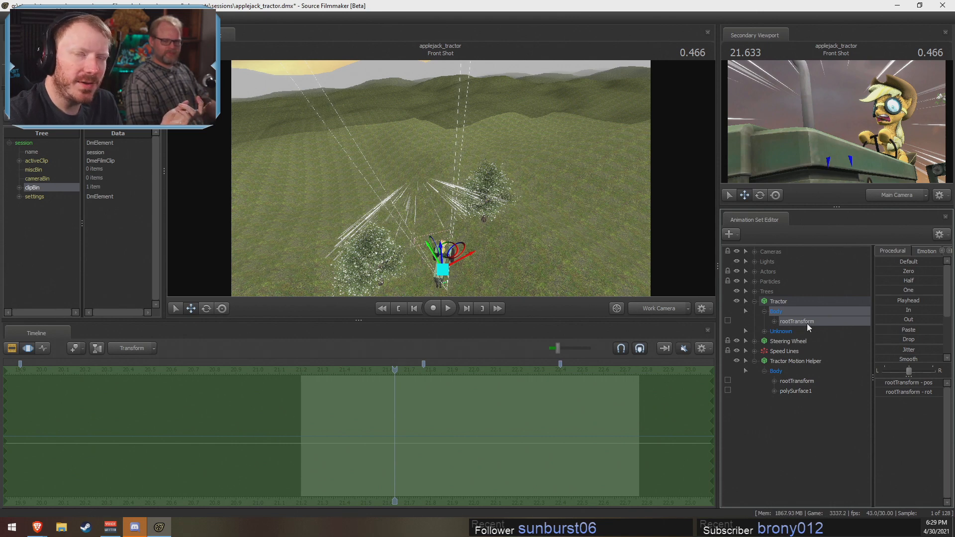
{"action": "left_click", "coordinate": [800, 360]}
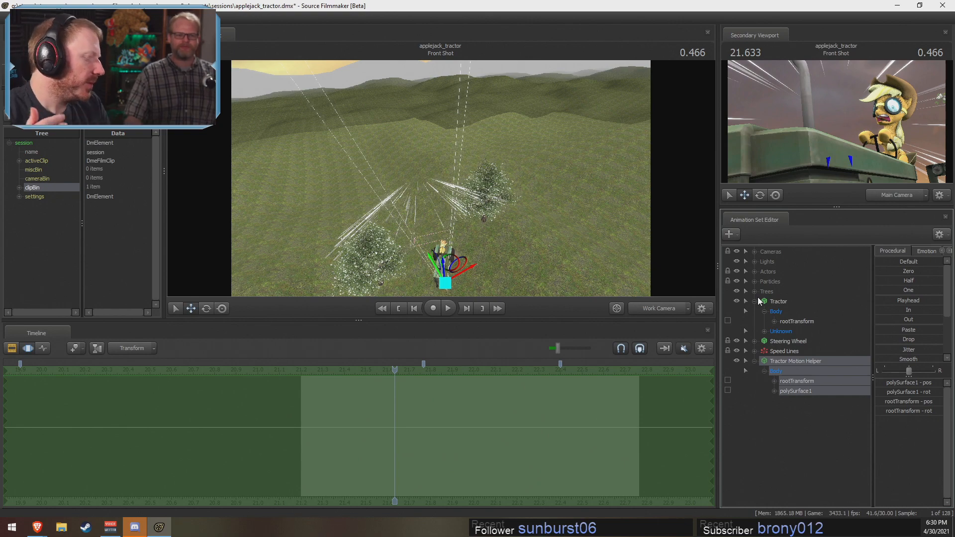
Step: Show the shots in the Clip Editor and view Front Shot through the Main Camera at 21.333
{"action": "key", "text": "F2"}
{"action": "scroll", "coordinate": [469, 416], "scroll_direction": "down", "scroll_amount": 3}
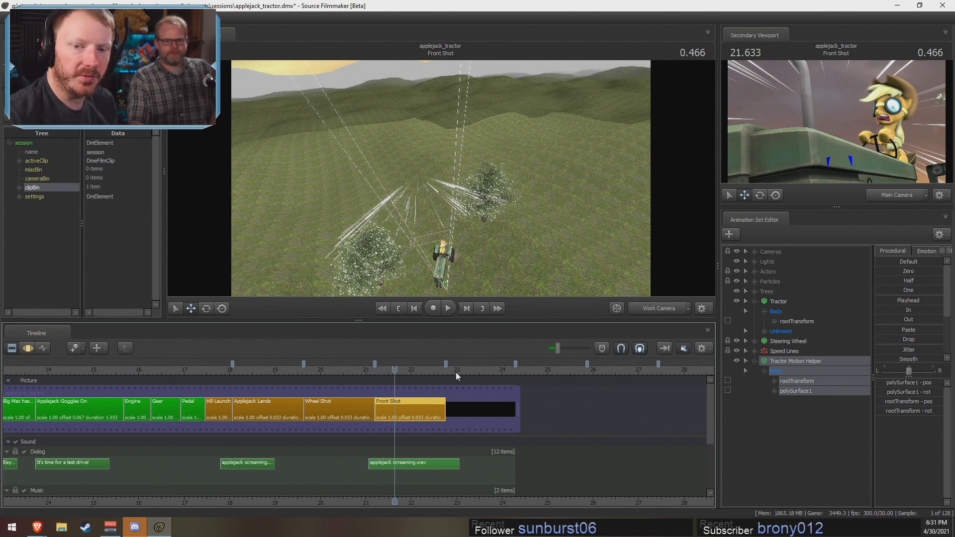
{"action": "left_click", "coordinate": [652, 312]}
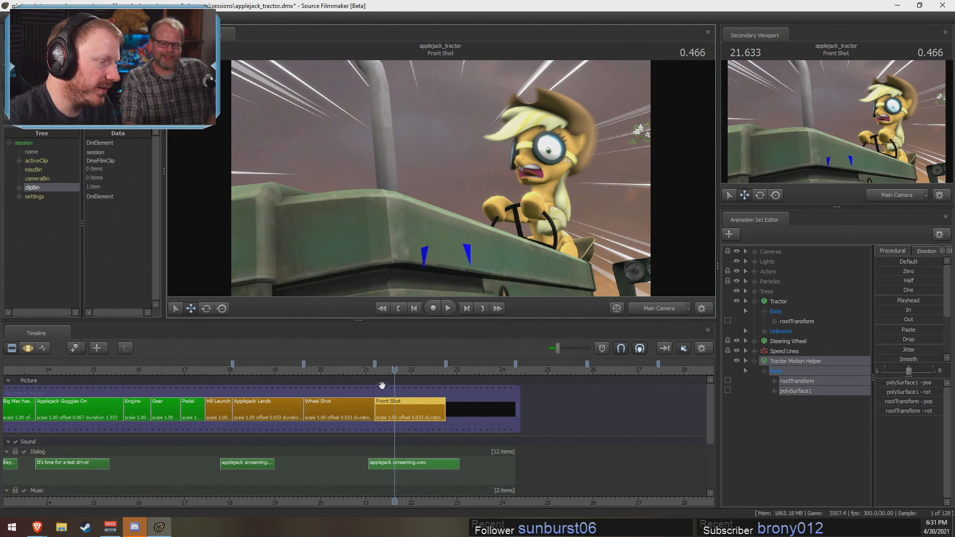
{"action": "left_click", "coordinate": [388, 370]}
{"action": "mouse_move", "coordinate": [388, 371]}
{"action": "left_mouse_down"}
{"action": "mouse_move", "coordinate": [408, 378]}
{"action": "mouse_move", "coordinate": [392, 383]}
{"action": "mouse_move", "coordinate": [407, 383]}
{"action": "mouse_move", "coordinate": [381, 384]}
{"action": "left_mouse_up"}
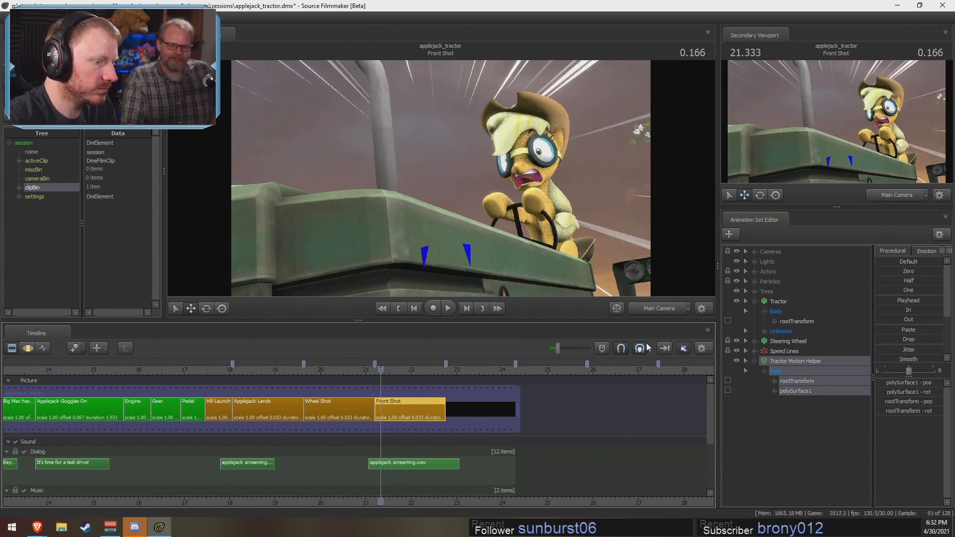
Step: View the tractor's front through the Work Camera and try rotating the Tractor's rootTransform in the Motion Editor, undoing the rotation
{"action": "left_click", "coordinate": [654, 310]}
{"action": "mouse_move", "coordinate": [441, 179]}
{"action": "left_mouse_down"}
{"action": "mouse_move", "coordinate": [439, 199]}
{"action": "mouse_move", "coordinate": [440, 180]}
{"action": "left_mouse_up"}
{"action": "left_click", "coordinate": [794, 391], "text": "ctrl"}
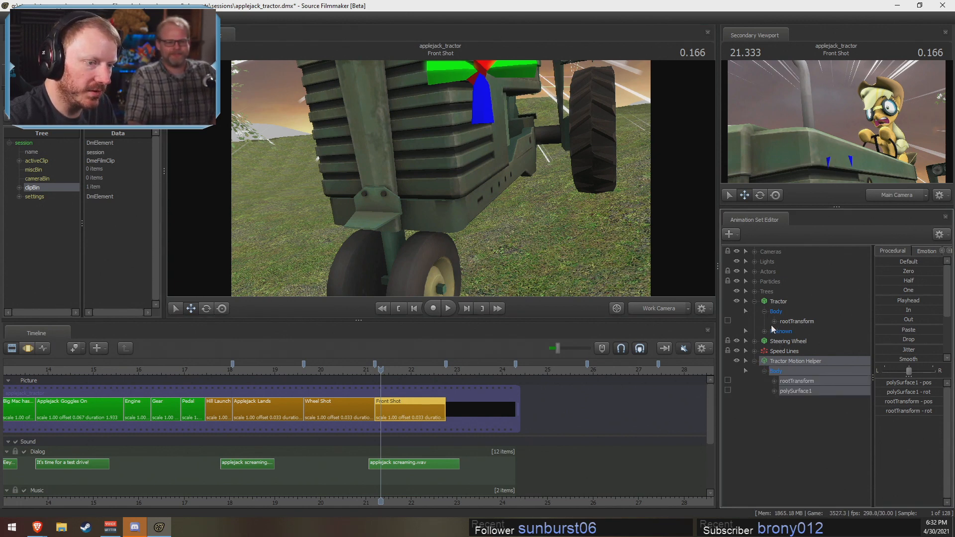
{"action": "left_click", "coordinate": [796, 321]}
{"action": "key", "text": "F3"}
{"action": "key", "text": "e"}
{"action": "left_click_drag", "start_coordinate": [502, 241], "coordinate": [511, 241]}
{"action": "key", "text": "ctrl+z"}
{"action": "left_click_drag", "start_coordinate": [508, 236], "coordinate": [527, 233]}
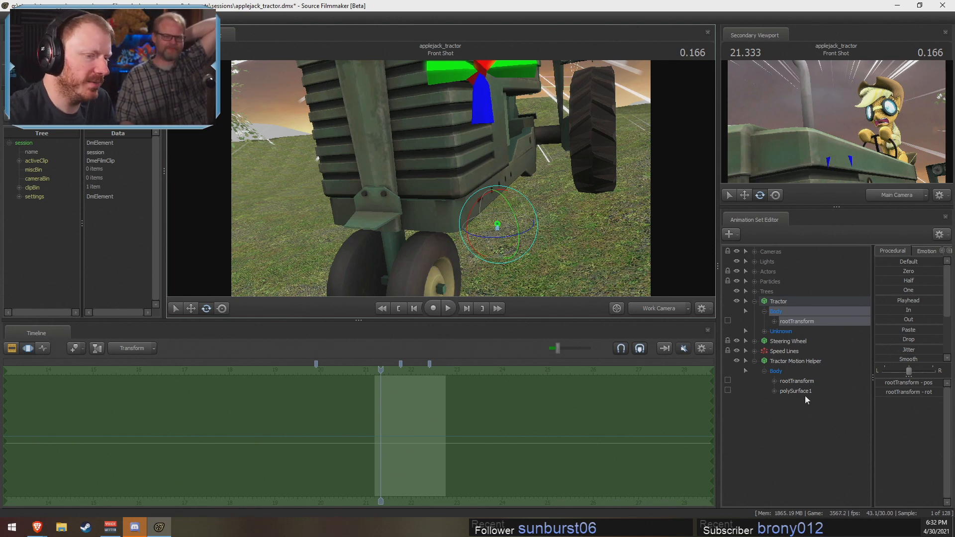
Step: Delete the Tractor Motion Helper animation set
{"action": "left_click", "coordinate": [796, 362]}
{"action": "right_click", "coordinate": [793, 362]}
{"action": "left_click", "coordinate": [818, 386]}
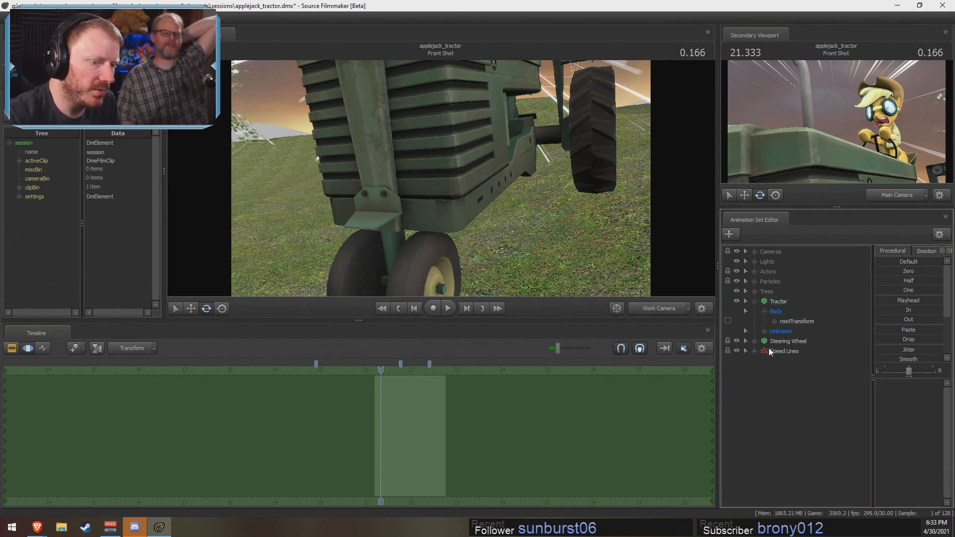
Step: Select the Steering Wheel, play Front Shot, and review it through the Main Camera up to 22.066
{"action": "left_click", "coordinate": [771, 341]}
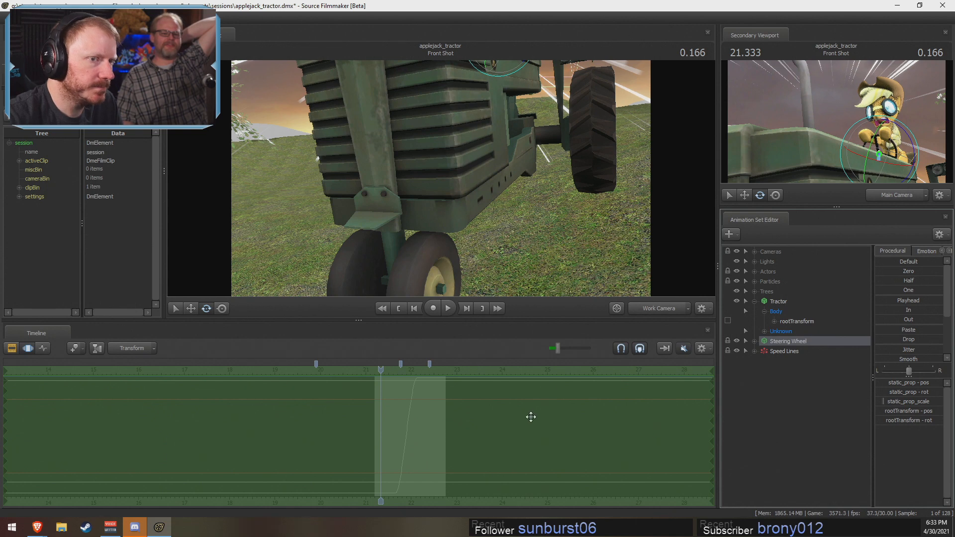
{"action": "key", "text": "space"}
{"action": "key", "text": "space"}
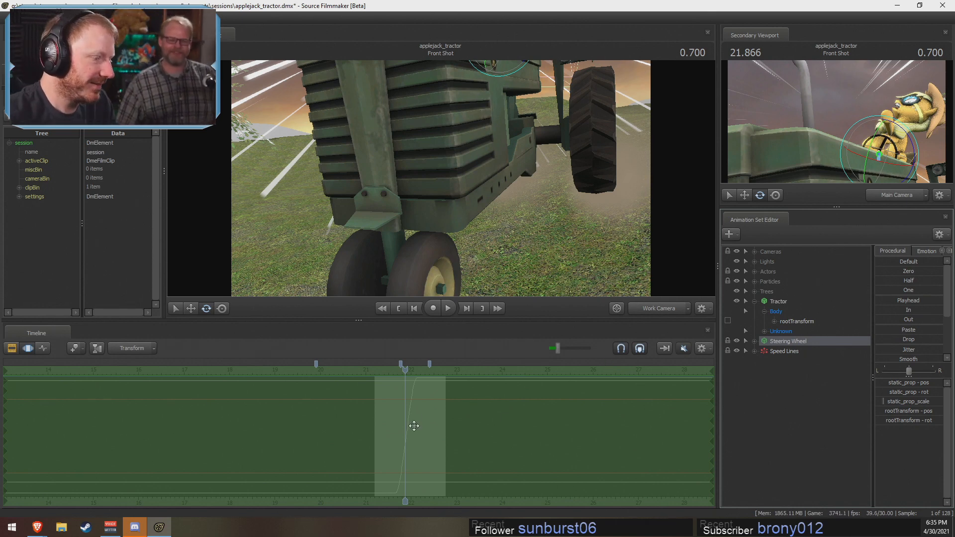
{"action": "scroll", "coordinate": [393, 426], "scroll_direction": "up", "scroll_amount": 5}
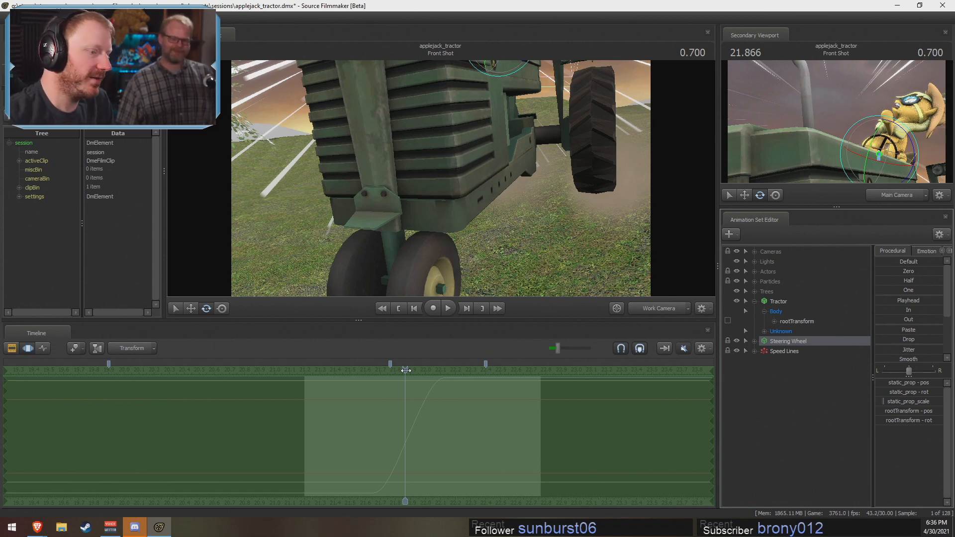
{"action": "left_click", "coordinate": [642, 309]}
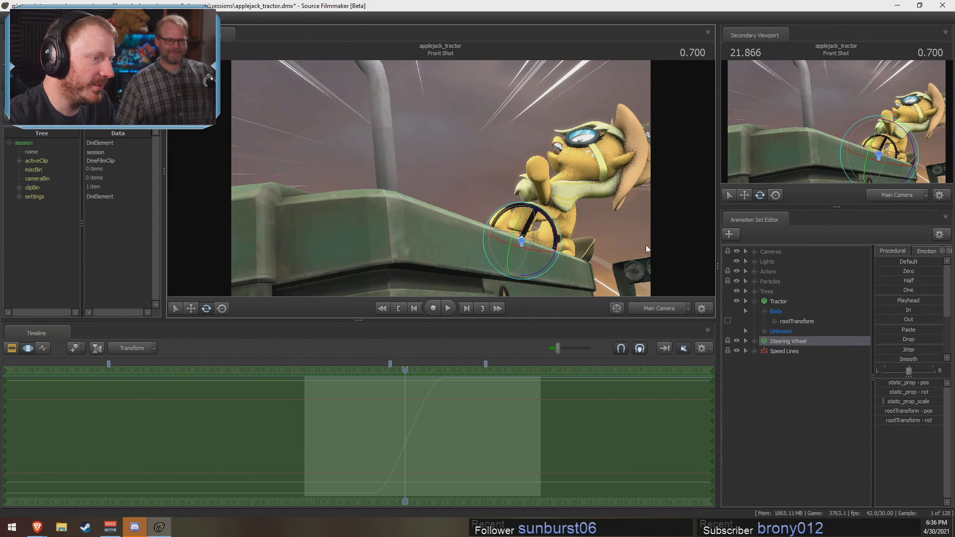
{"action": "left_click_drag", "start_coordinate": [422, 383], "coordinate": [435, 444]}
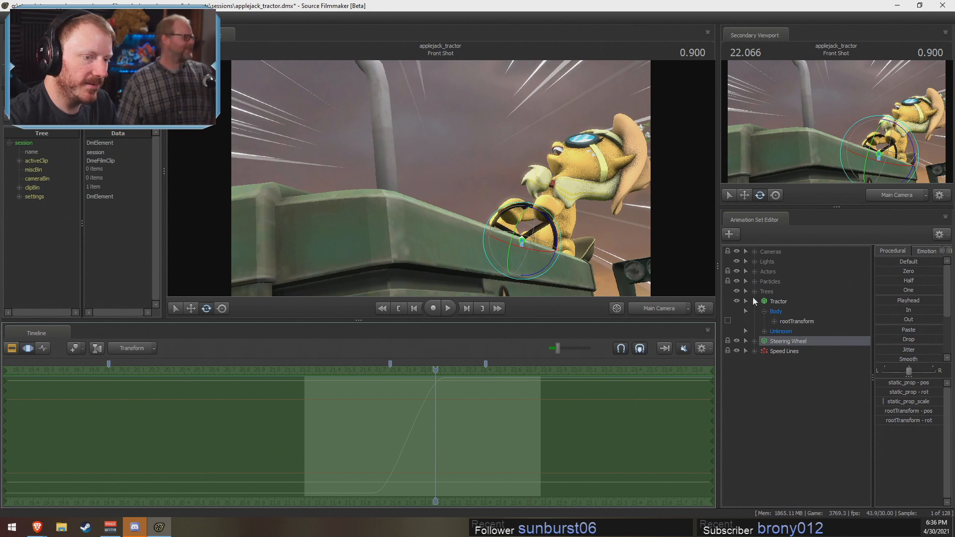
Step: Restore the deleted Tractor Motion Helper, expand its Body controls, and collapse the Tractor
{"action": "left_click", "coordinate": [775, 301]}
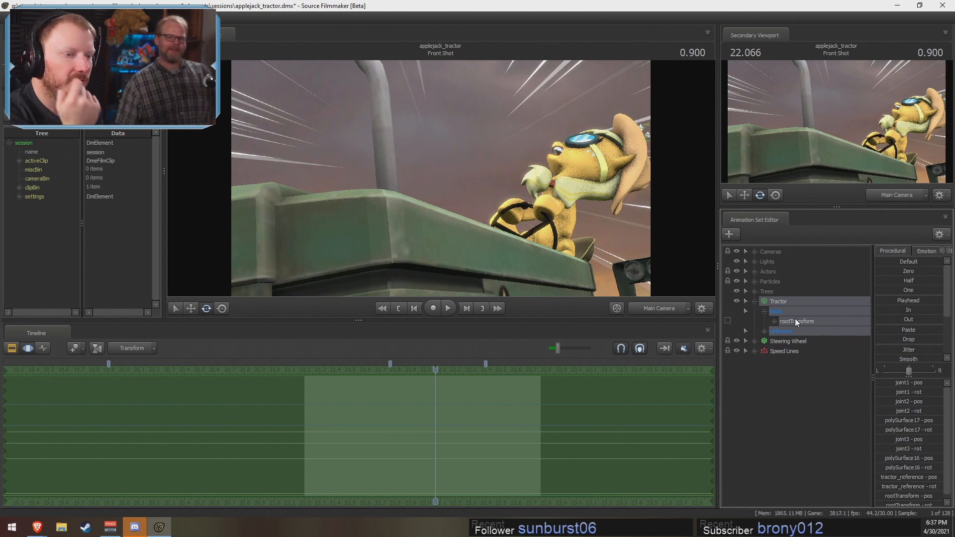
{"action": "left_click", "coordinate": [754, 291]}
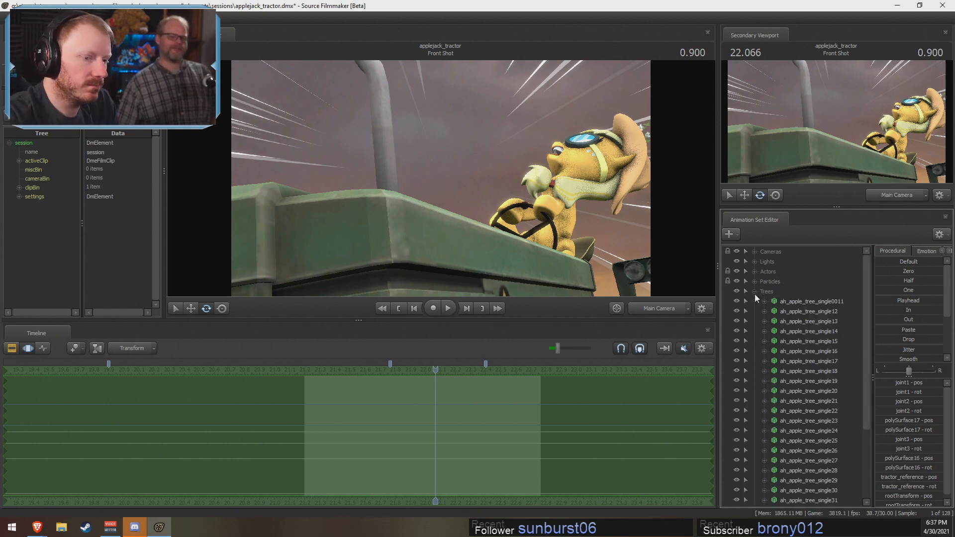
{"action": "left_click", "coordinate": [755, 291]}
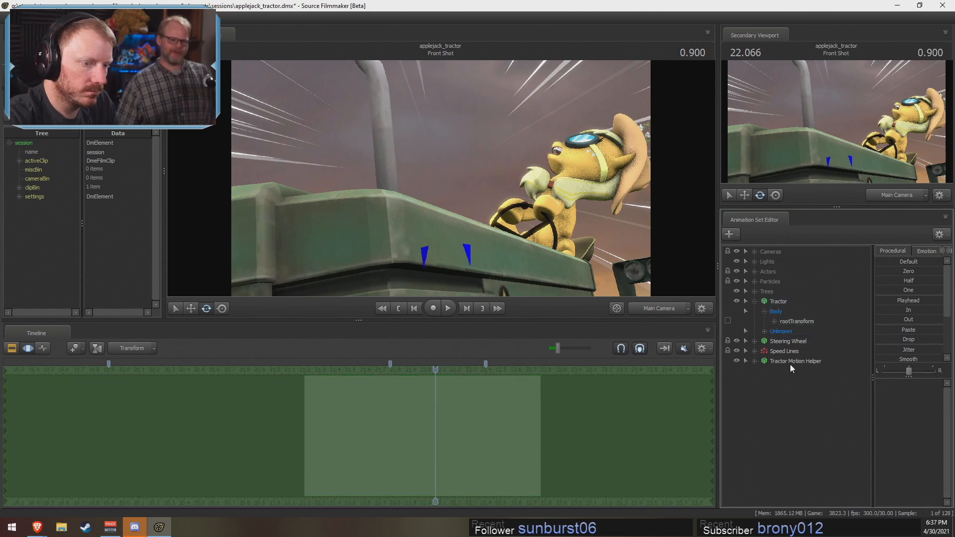
{"action": "left_click", "coordinate": [754, 361]}
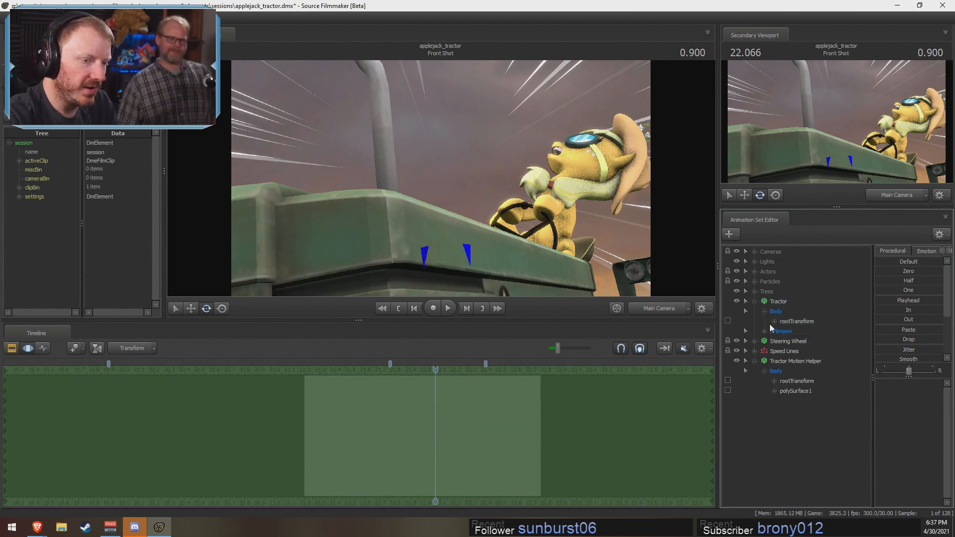
{"action": "left_click", "coordinate": [754, 301]}
Step: Delete the animation sets ah_apple_tree_single26 through ah_apple_tree_single35 from the Trees group
{"action": "left_click", "coordinate": [755, 292]}
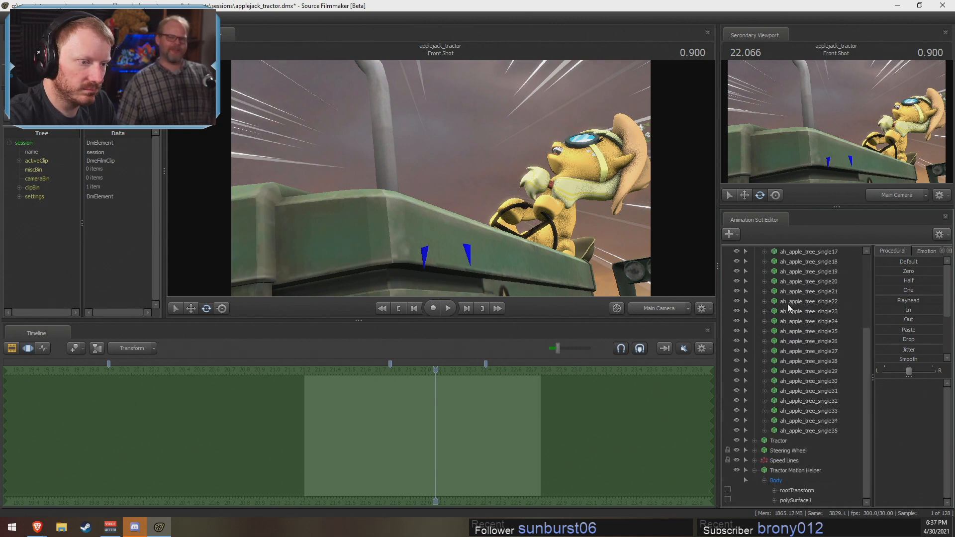
{"action": "left_click", "coordinate": [763, 302]}
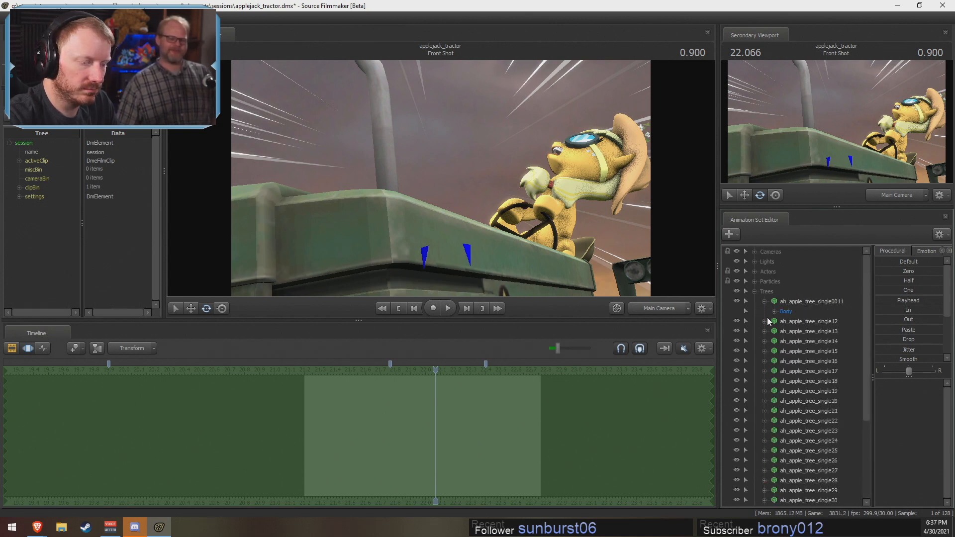
{"action": "left_click", "coordinate": [764, 302]}
{"action": "scroll", "coordinate": [806, 365], "scroll_direction": "down", "scroll_amount": 4}
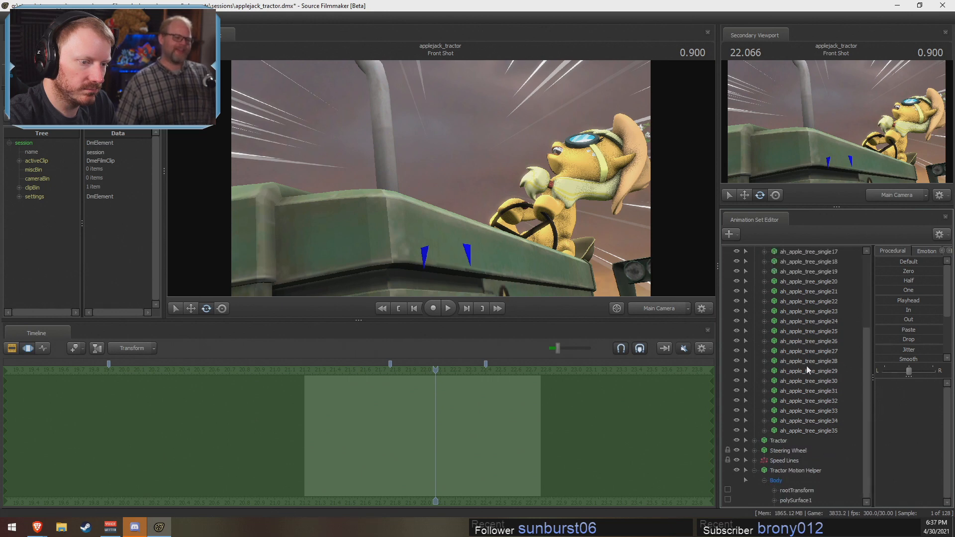
{"action": "left_click", "coordinate": [814, 431]}
{"action": "right_click", "coordinate": [825, 341]}
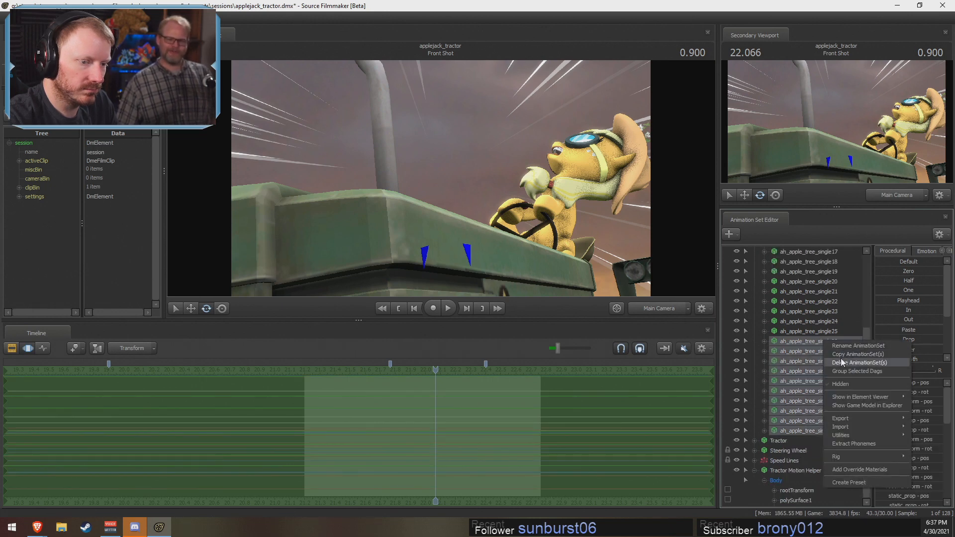
{"action": "left_click", "coordinate": [841, 358]}
Step: Expand ah_apple_tree_single25 in the Trees group down to its rootTransform and static_prop controls
{"action": "scroll", "coordinate": [771, 373], "scroll_direction": "down", "scroll_amount": 1}
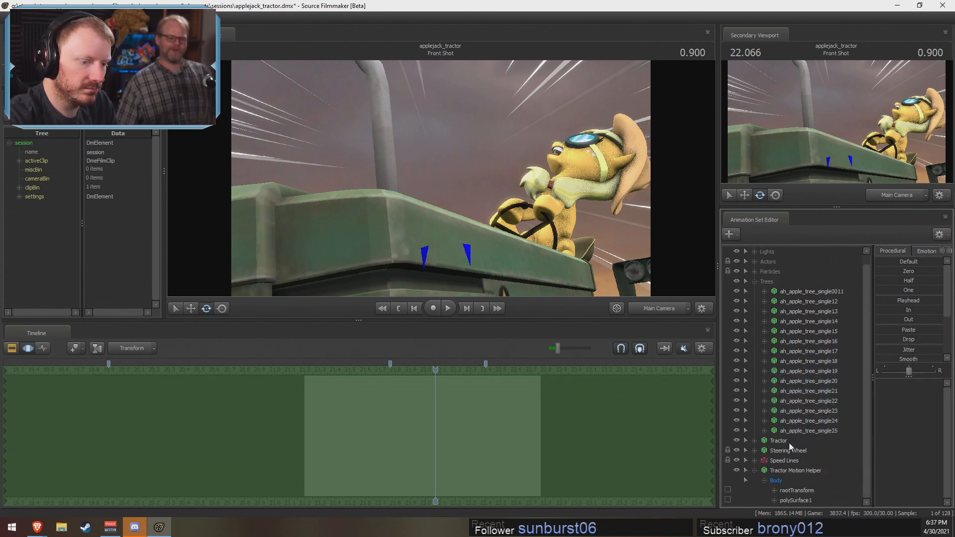
{"action": "left_click", "coordinate": [764, 431]}
{"action": "scroll", "coordinate": [784, 443], "scroll_direction": "down", "scroll_amount": 3}
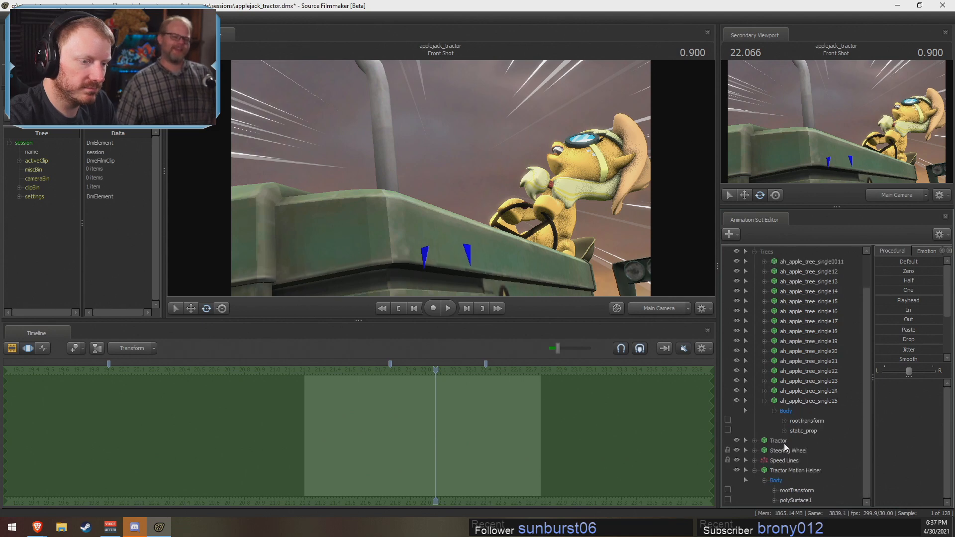
Step: Try locking the Tractor Motion Helper's polySurface1 to ah_apple_tree_single25's rootTransform, and undo that lock
{"action": "left_click", "coordinate": [806, 421]}
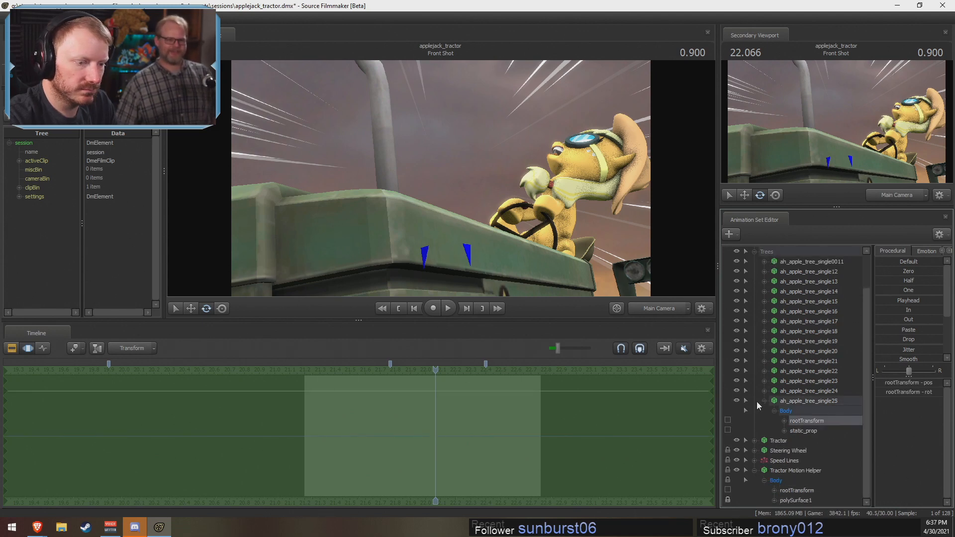
{"action": "left_click", "coordinate": [804, 500]}
{"action": "key", "text": "ctrl+z"}
{"action": "key", "text": "ctrl+y"}
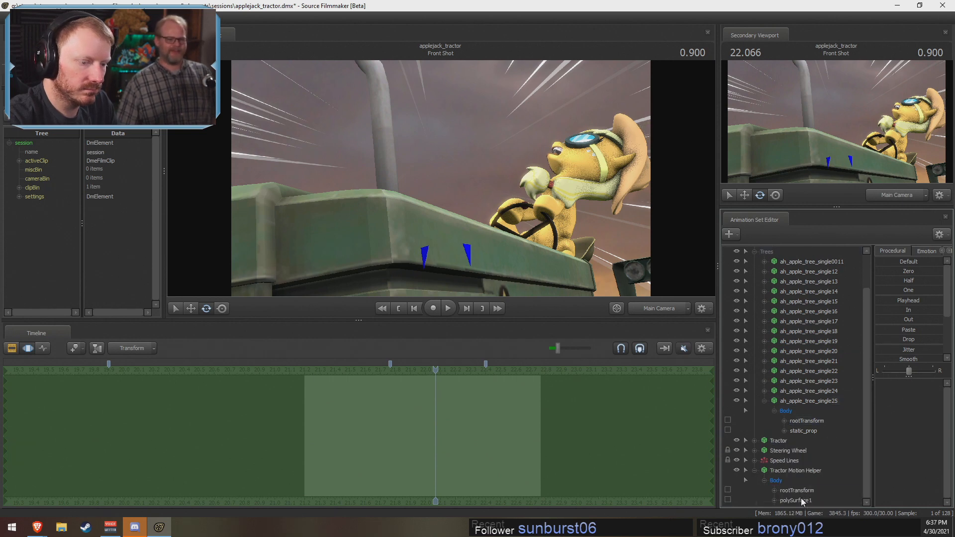
Step: Lock ah_apple_tree_single25's rootTransform to the Tractor Motion Helper's polySurface1 and collapse the tree
{"action": "left_click_drag", "start_coordinate": [801, 499], "coordinate": [807, 423]}
{"action": "left_click", "coordinate": [764, 401]}
Step: Lock ah_apple_tree_single24's rootTransform to the Tractor Motion Helper's polySurface1 and collapse the tree
{"action": "left_click", "coordinate": [765, 421]}
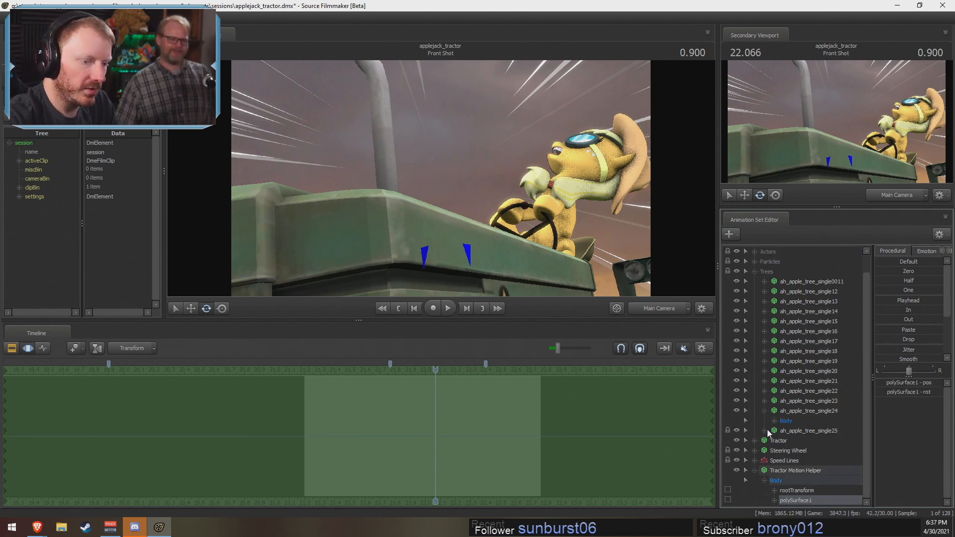
{"action": "left_click", "coordinate": [777, 421]}
{"action": "left_click", "coordinate": [774, 421]}
{"action": "scroll", "coordinate": [776, 423], "scroll_direction": "down", "scroll_amount": 1}
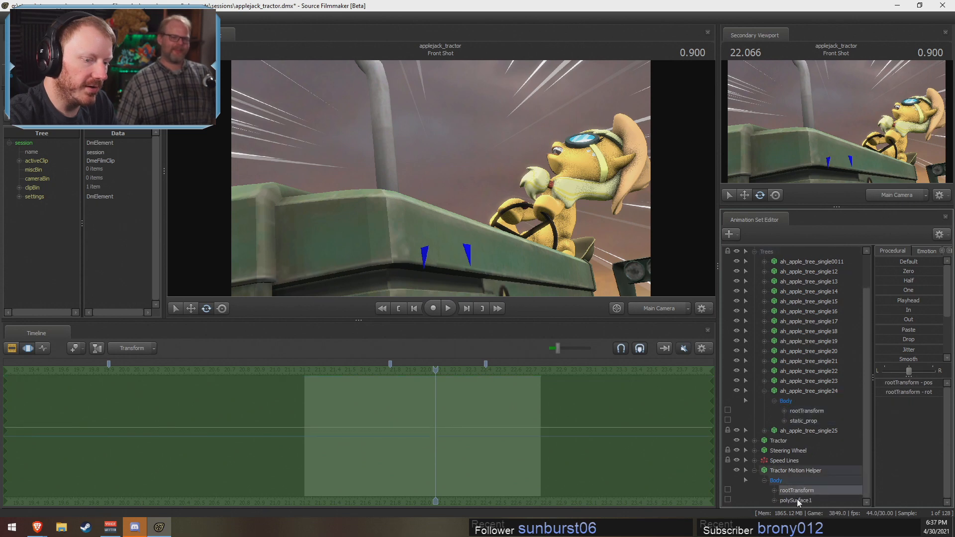
{"action": "left_click_drag", "start_coordinate": [797, 499], "coordinate": [775, 409]}
{"action": "left_click", "coordinate": [764, 391]}
Step: Lock ah_apple_tree_single23's rootTransform to the Tractor Motion Helper's polySurface1 and collapse the tree
{"action": "left_click", "coordinate": [764, 411]}
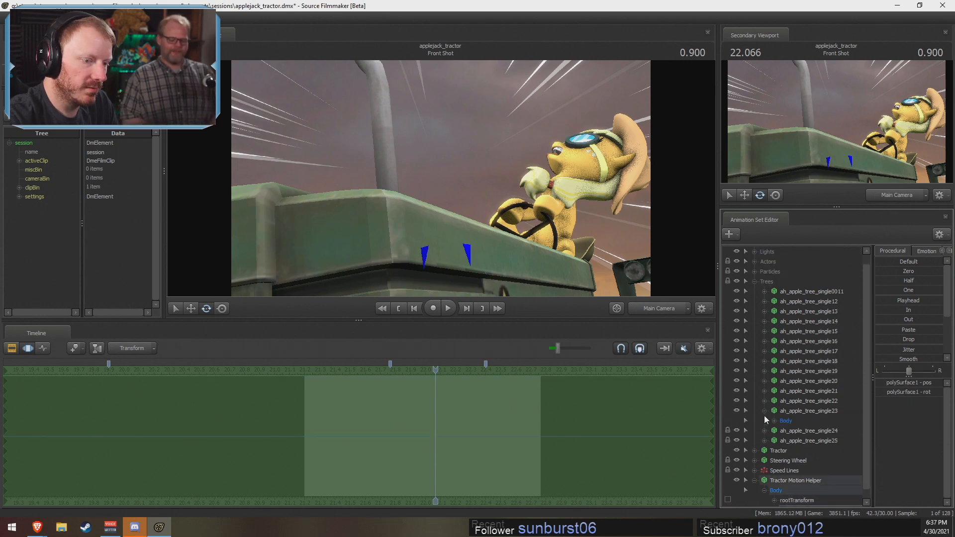
{"action": "scroll", "coordinate": [766, 417], "scroll_direction": "down", "scroll_amount": 1}
{"action": "left_click", "coordinate": [775, 411]}
{"action": "scroll", "coordinate": [786, 422], "scroll_direction": "down", "scroll_amount": 1}
{"action": "left_click_drag", "start_coordinate": [810, 500], "coordinate": [810, 402]}
{"action": "left_click", "coordinate": [764, 380]}
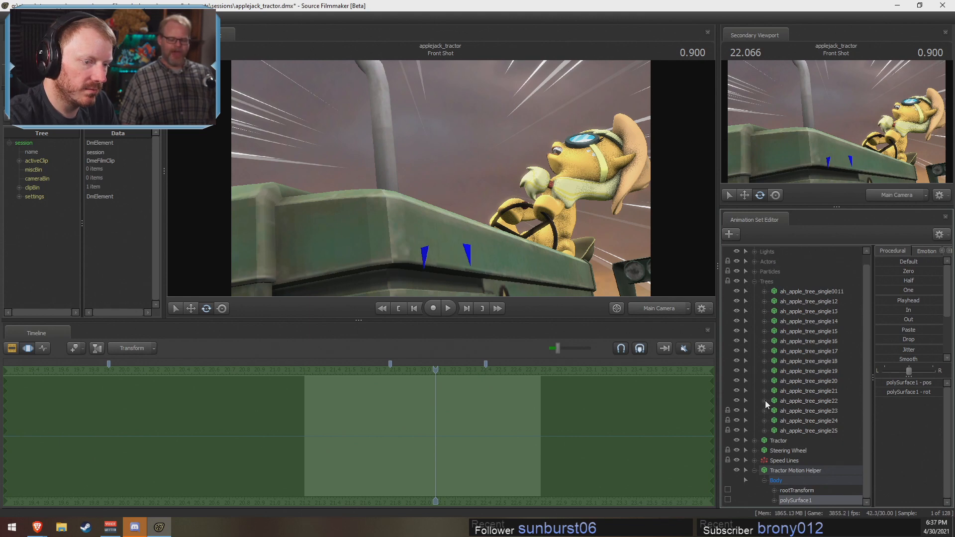
Step: Lock the rootTransforms of ah_apple_tree_single22 and ah_apple_tree_single21 to the Tractor Motion Helper's polySurface1, collapsing each tree
{"action": "left_click", "coordinate": [765, 401]}
{"action": "scroll", "coordinate": [786, 448], "scroll_direction": "down", "scroll_amount": 1}
{"action": "left_click_drag", "start_coordinate": [796, 501], "coordinate": [802, 402]}
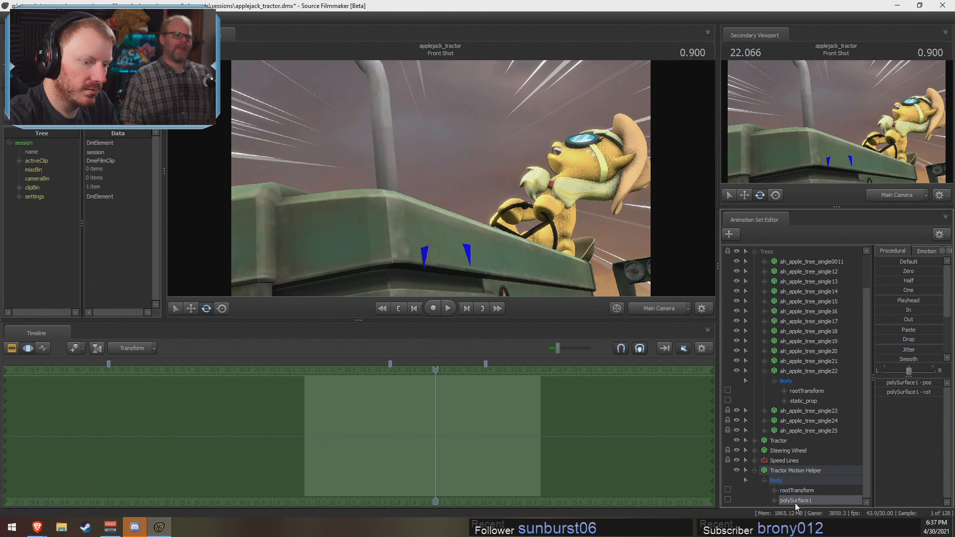
{"action": "left_click", "coordinate": [764, 371]}
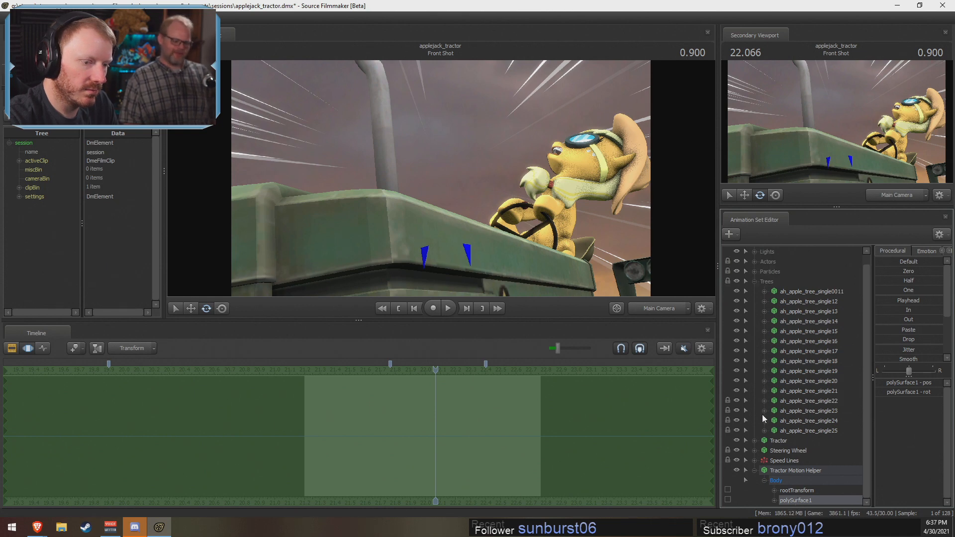
{"action": "left_click", "coordinate": [764, 411]}
{"action": "left_click", "coordinate": [764, 410]}
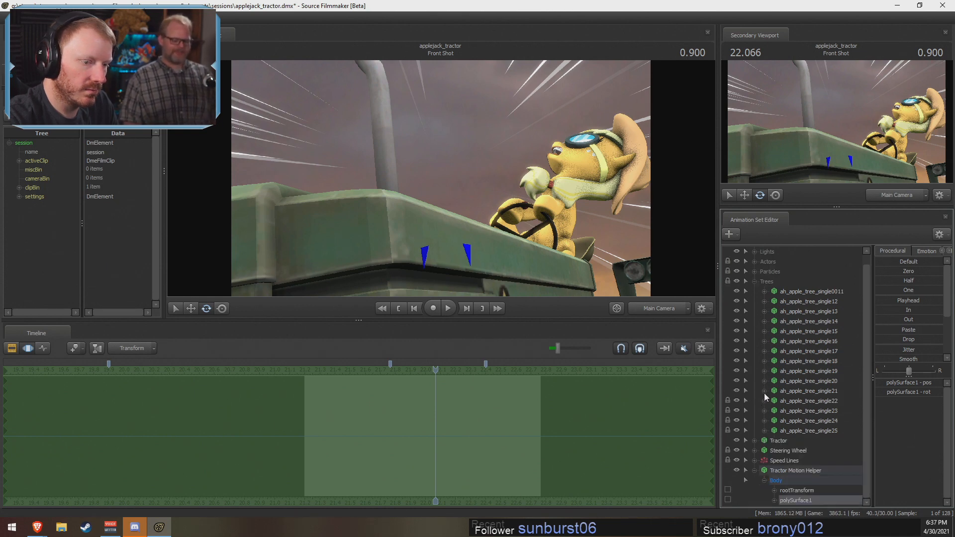
{"action": "left_click", "coordinate": [764, 391]}
{"action": "scroll", "coordinate": [784, 400], "scroll_direction": "down", "scroll_amount": 1}
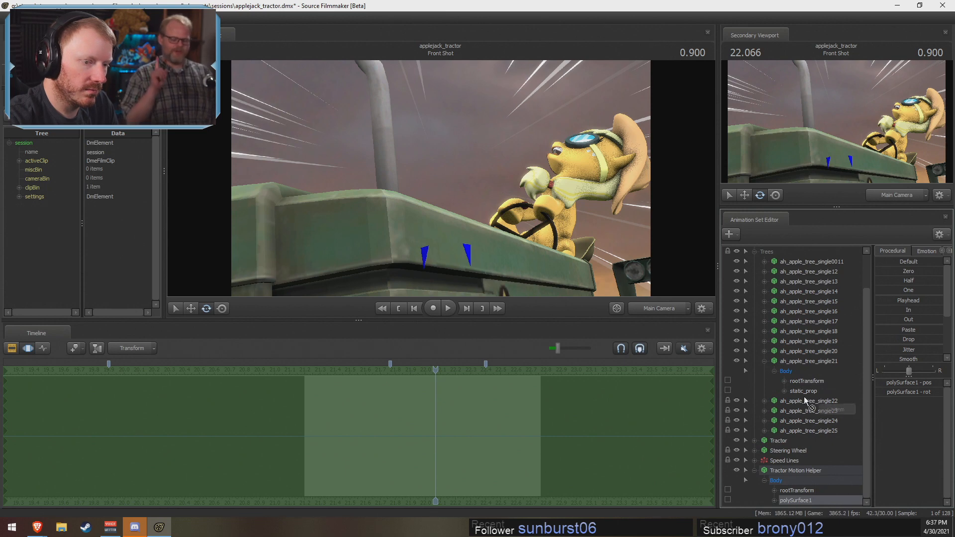
{"action": "left_click", "coordinate": [764, 361]}
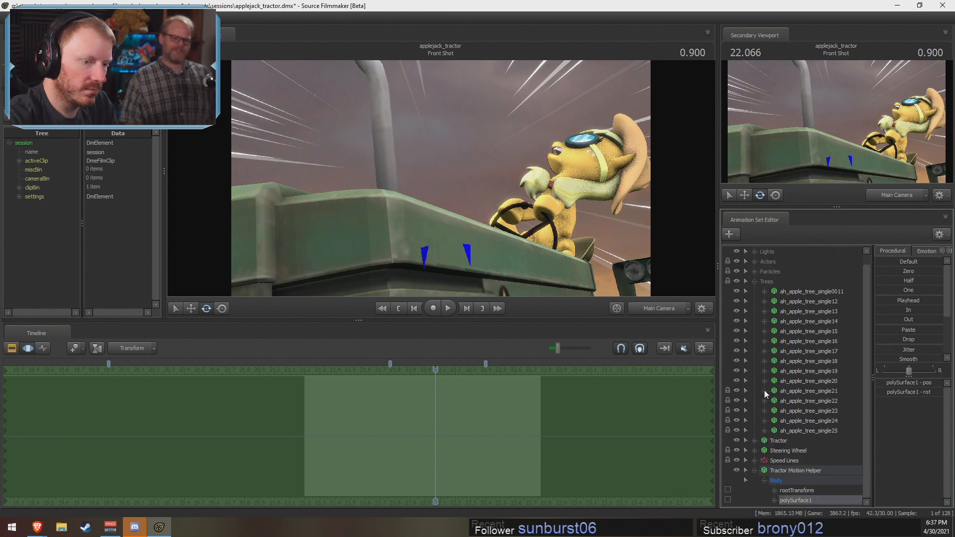
Step: Lock the rootTransforms of ah_apple_tree_single20 and ah_apple_tree_single19 to the Tractor Motion Helper's polySurface1, collapsing each tree
{"action": "left_click", "coordinate": [764, 381]}
{"action": "scroll", "coordinate": [816, 417], "scroll_direction": "down", "scroll_amount": 1}
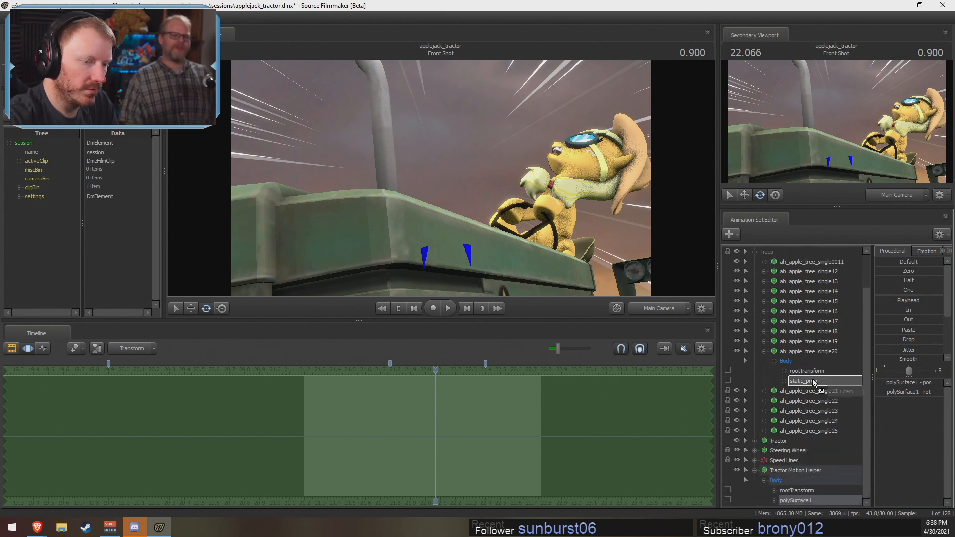
{"action": "left_click", "coordinate": [766, 352]}
{"action": "left_click", "coordinate": [764, 371]}
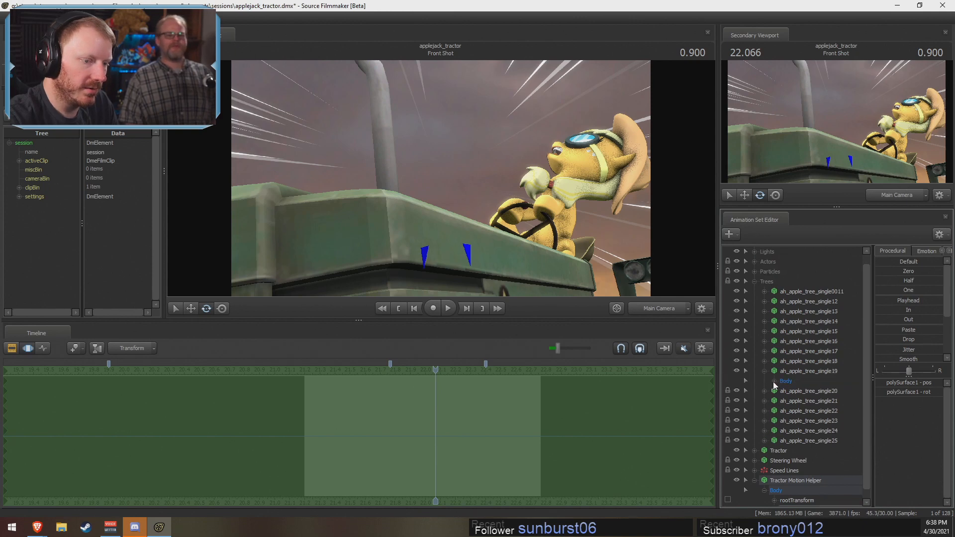
{"action": "scroll", "coordinate": [804, 414], "scroll_direction": "down", "scroll_amount": 1}
{"action": "left_click_drag", "start_coordinate": [788, 498], "coordinate": [791, 363]}
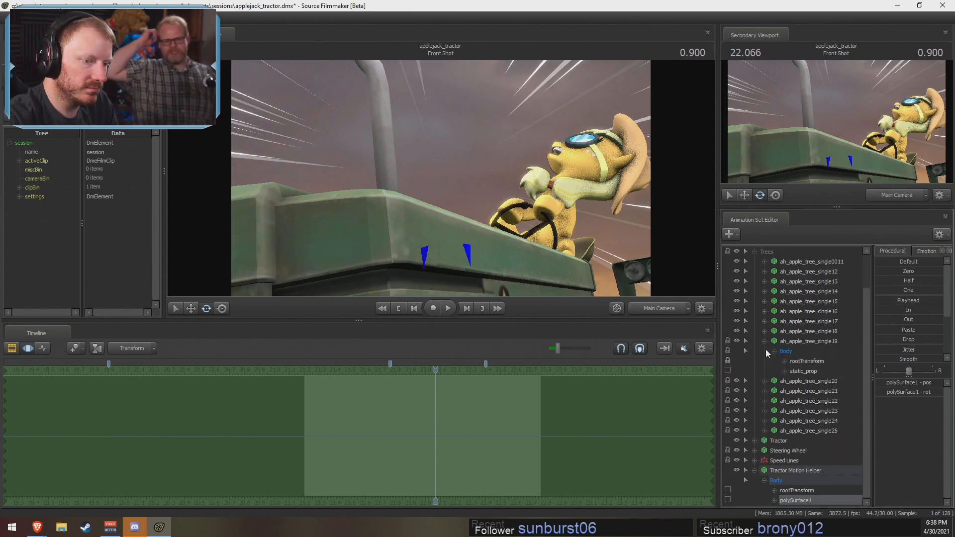
{"action": "left_click", "coordinate": [764, 341]}
Step: Lock the rootTransforms of ah_apple_tree_single18 and ah_apple_tree_single17 to the Tractor Motion Helper's polySurface1, collapsing each tree
{"action": "left_click", "coordinate": [765, 362]}
{"action": "scroll", "coordinate": [795, 418], "scroll_direction": "down", "scroll_amount": 1}
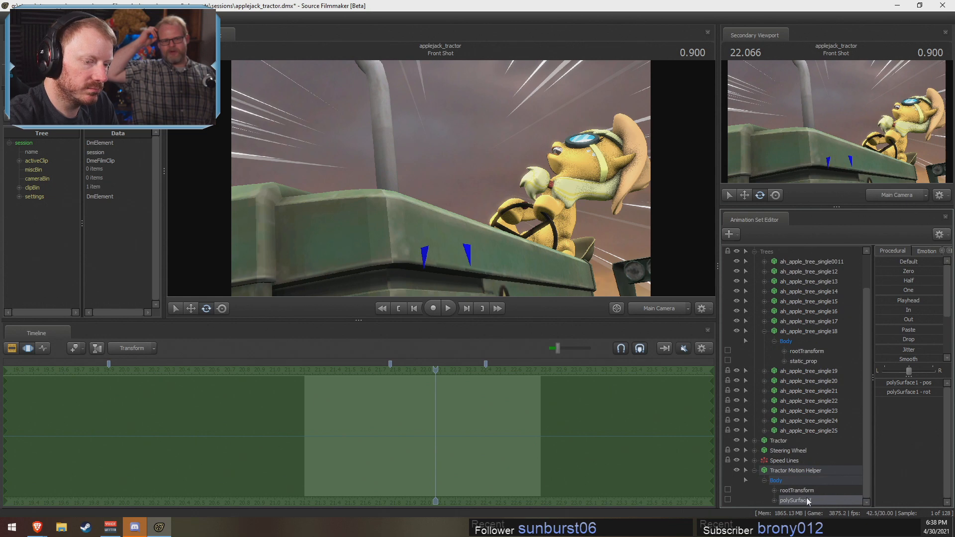
{"action": "left_click_drag", "start_coordinate": [806, 499], "coordinate": [795, 351]}
{"action": "left_click", "coordinate": [765, 331]}
{"action": "left_click", "coordinate": [765, 351]}
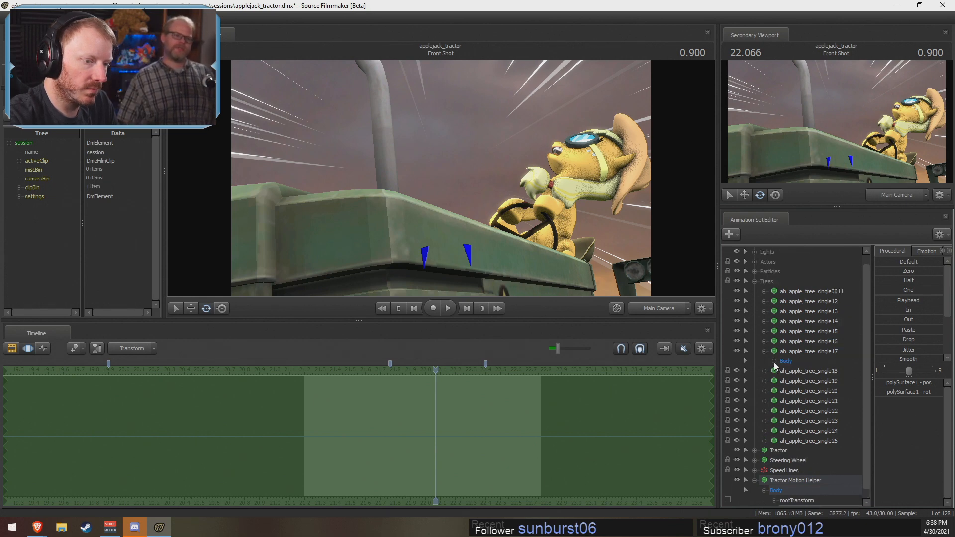
{"action": "scroll", "coordinate": [795, 397], "scroll_direction": "down", "scroll_amount": 1}
{"action": "left_click_drag", "start_coordinate": [800, 499], "coordinate": [794, 342]}
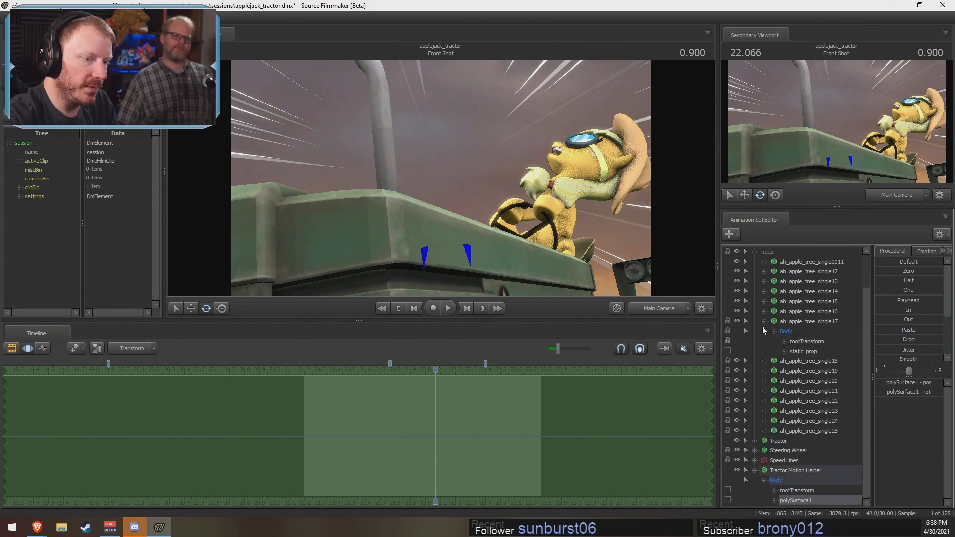
{"action": "left_click", "coordinate": [765, 321]}
Step: Lock the rootTransforms of ah_apple_tree_single16 and ah_apple_tree_single15 to the Tractor Motion Helper's polySurface1, collapsing each tree
{"action": "left_click", "coordinate": [764, 341]}
{"action": "left_click", "coordinate": [774, 352]}
{"action": "scroll", "coordinate": [794, 413], "scroll_direction": "down", "scroll_amount": 1}
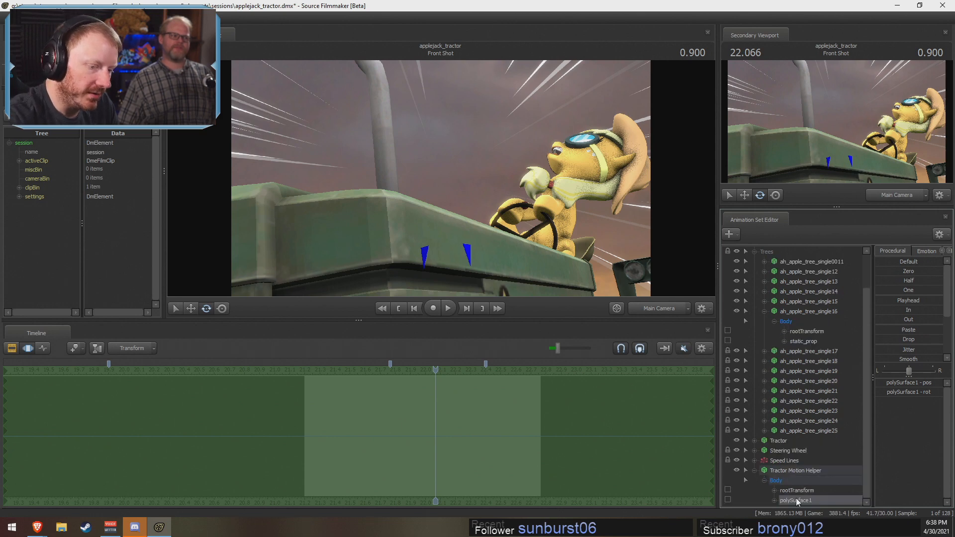
{"action": "left_click_drag", "start_coordinate": [796, 499], "coordinate": [807, 332]}
{"action": "left_click", "coordinate": [765, 312]}
{"action": "left_click", "coordinate": [764, 322]}
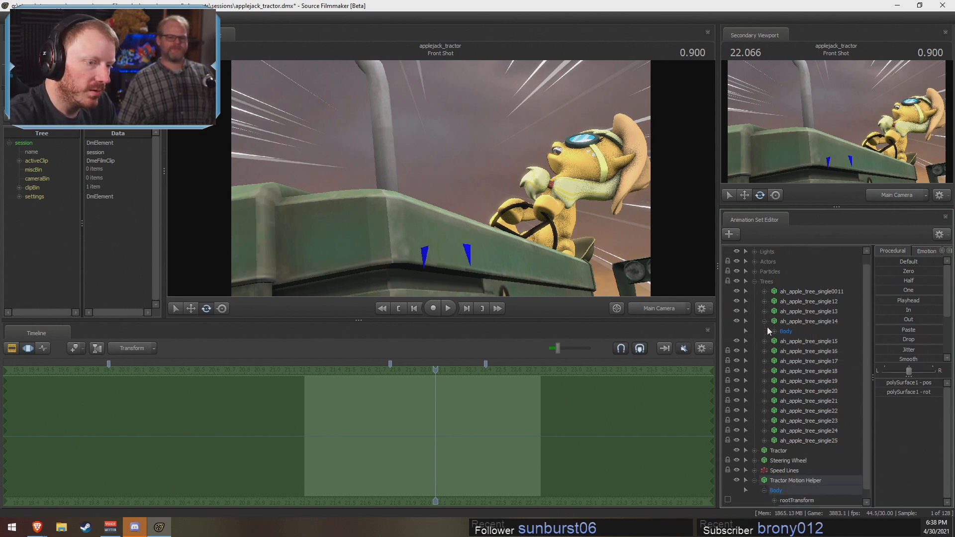
{"action": "left_click", "coordinate": [764, 321]}
{"action": "left_click", "coordinate": [765, 331]}
{"action": "left_click", "coordinate": [774, 341]}
{"action": "scroll", "coordinate": [783, 423], "scroll_direction": "down", "scroll_amount": 1}
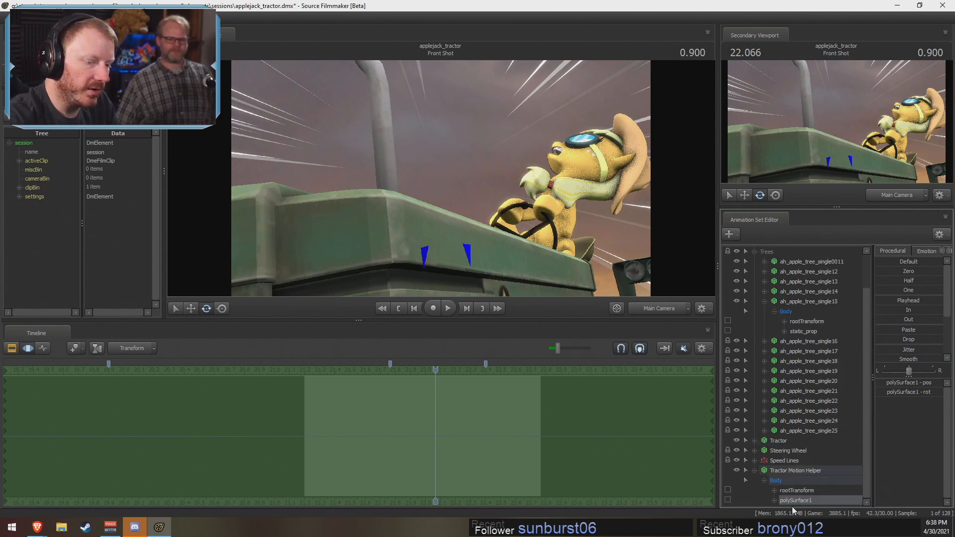
{"action": "left_click_drag", "start_coordinate": [791, 501], "coordinate": [807, 321]}
{"action": "left_click", "coordinate": [764, 301]}
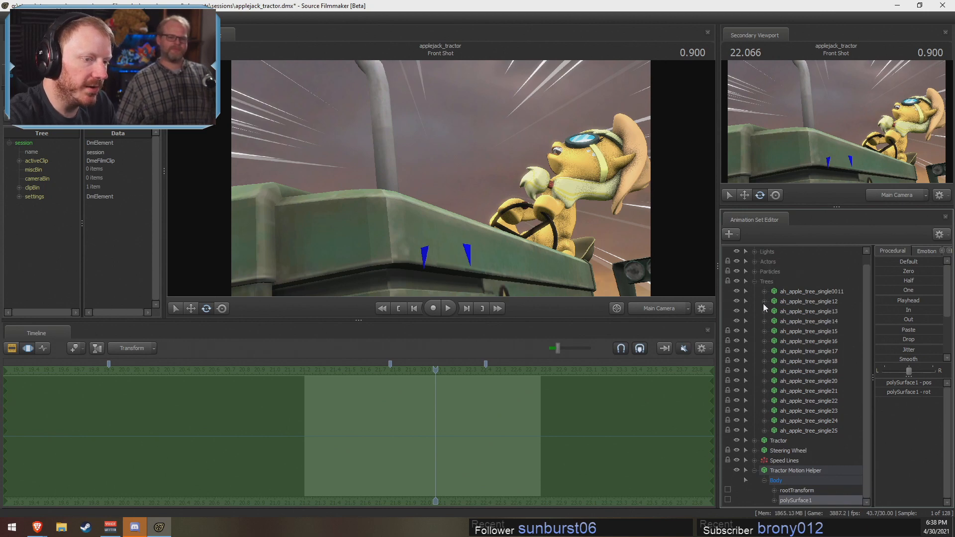
Step: Lock the rootTransforms of ah_apple_tree_single14 and ah_apple_tree_single13 to the Tractor Motion Helper's polySurface1
{"action": "left_click", "coordinate": [764, 321]}
{"action": "scroll", "coordinate": [780, 341], "scroll_direction": "down", "scroll_amount": 1}
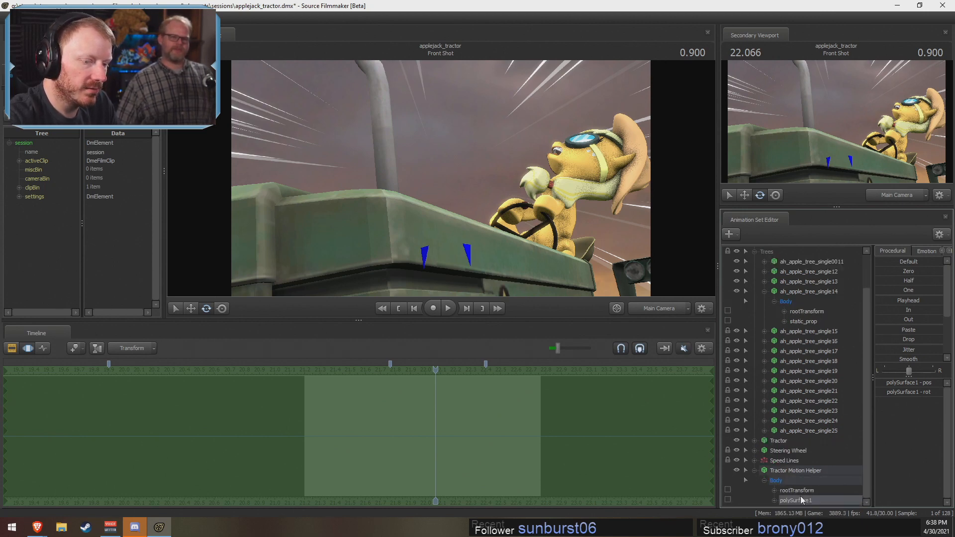
{"action": "left_click_drag", "start_coordinate": [798, 499], "coordinate": [803, 322]}
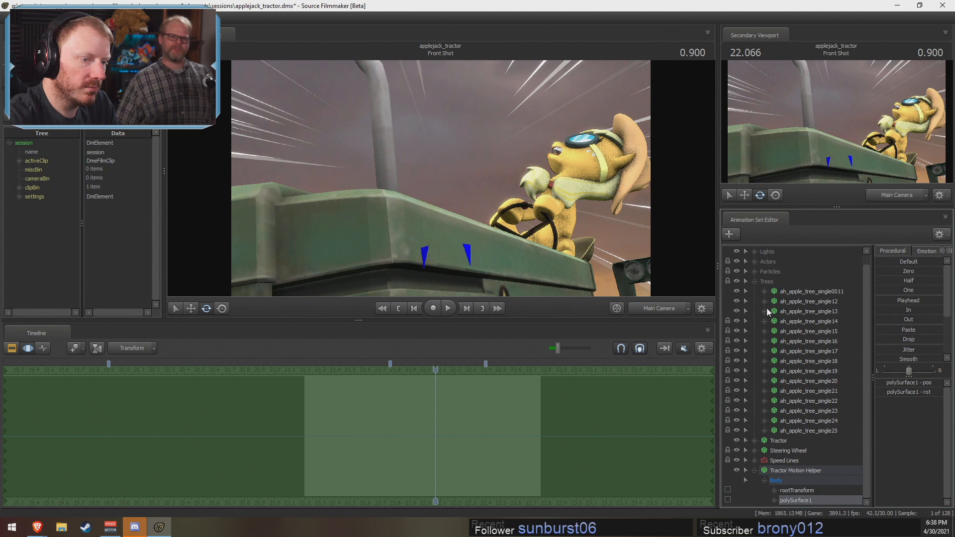
{"action": "left_click", "coordinate": [766, 311]}
{"action": "left_click", "coordinate": [773, 321]}
{"action": "scroll", "coordinate": [810, 403], "scroll_direction": "down", "scroll_amount": 1}
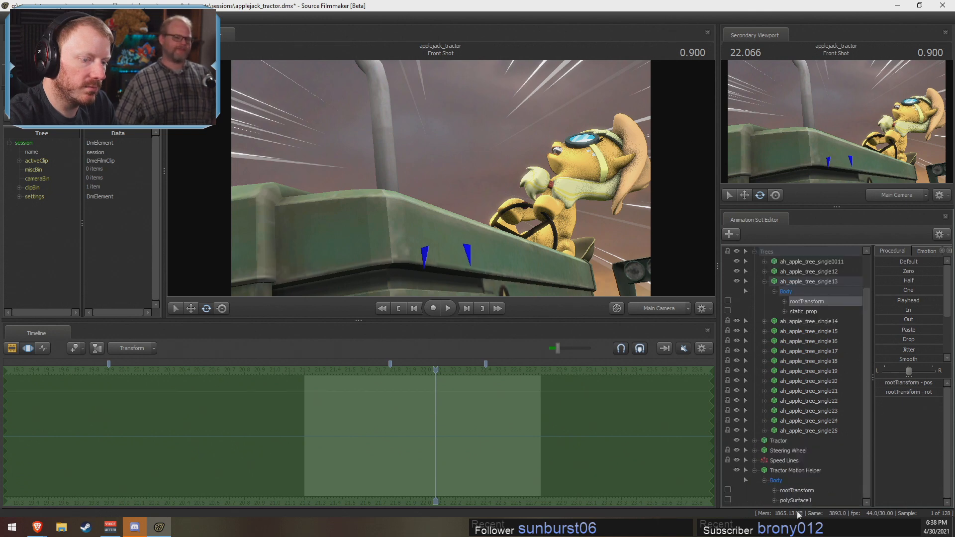
{"action": "left_click_drag", "start_coordinate": [796, 500], "coordinate": [803, 311]}
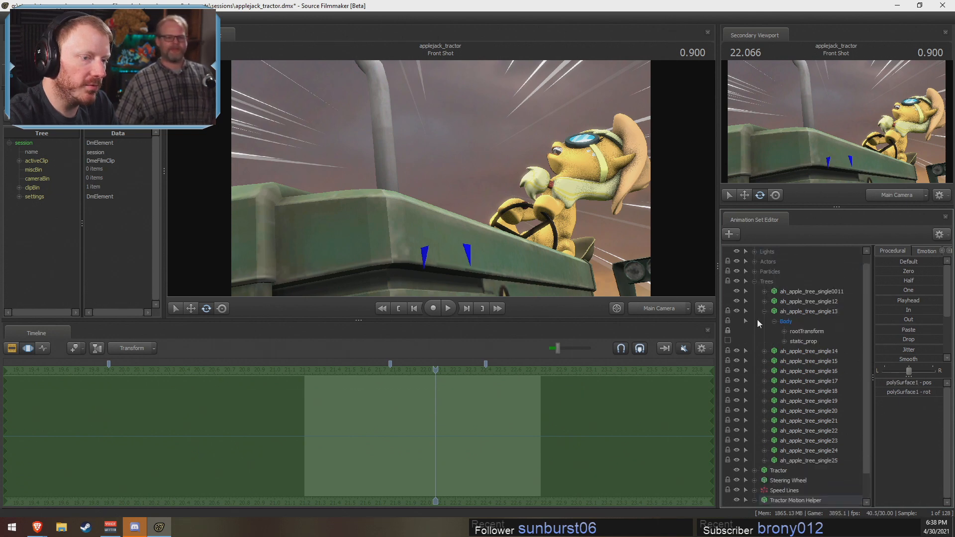
Step: Lock the rootTransforms of ah_apple_tree_single12 and ah_apple_tree_single0011 to the Tractor Motion Helper's polySurface1
{"action": "left_click", "coordinate": [764, 301]}
{"action": "left_click", "coordinate": [774, 312]}
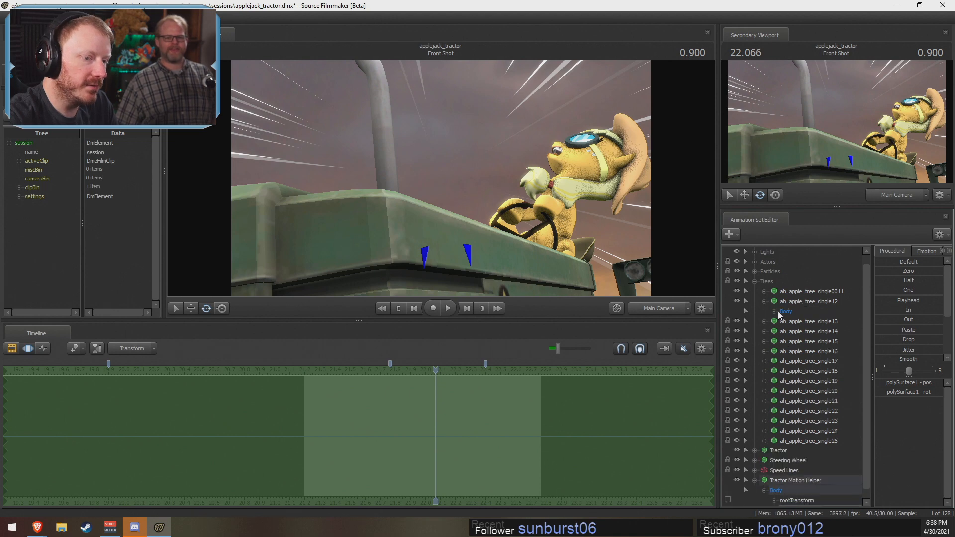
{"action": "scroll", "coordinate": [804, 359], "scroll_direction": "down", "scroll_amount": 1}
{"action": "left_click_drag", "start_coordinate": [788, 500], "coordinate": [816, 294]}
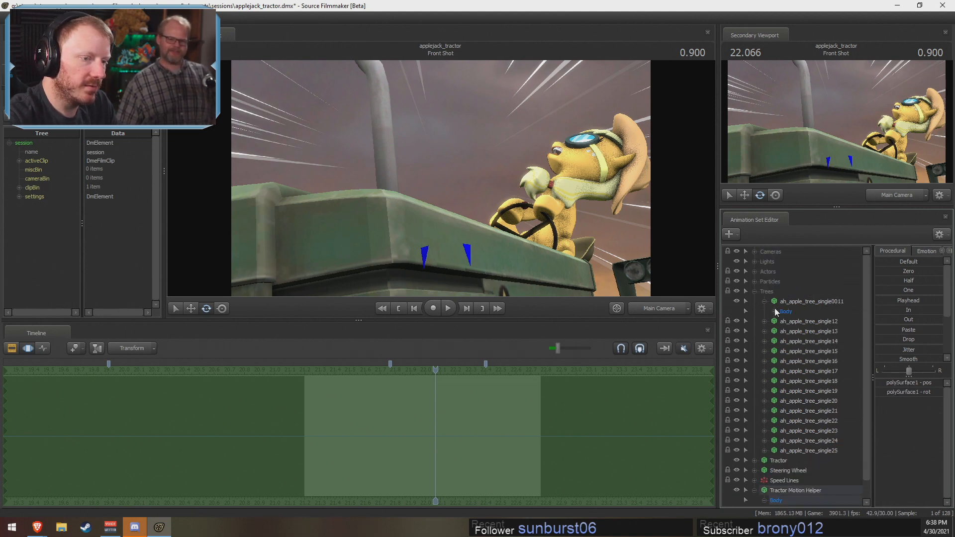
{"action": "left_click_drag", "start_coordinate": [790, 497], "coordinate": [773, 267]}
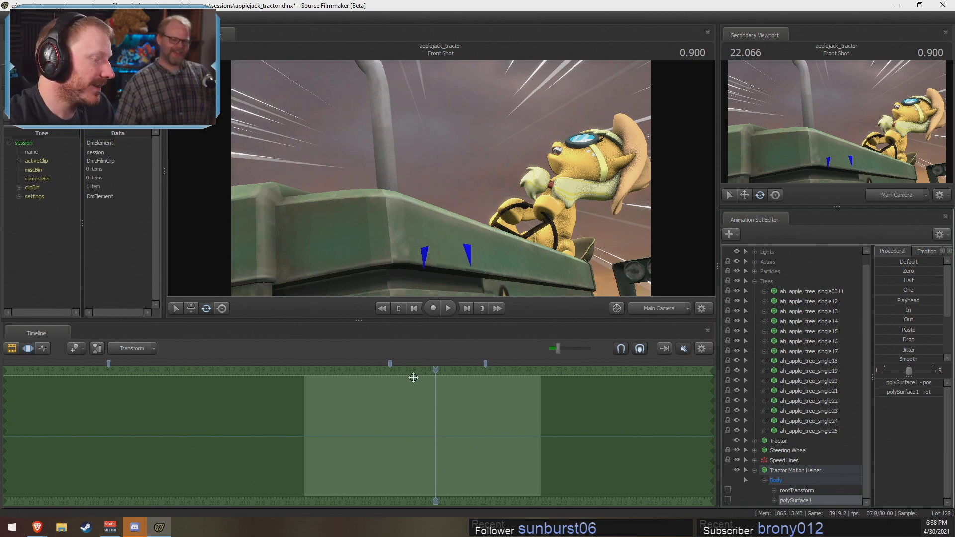
Step: At 0.600 in the Front Shot, switch to the Work Camera and move ah_apple_tree_single0011 close to the tractor
{"action": "left_click", "coordinate": [390, 388]}
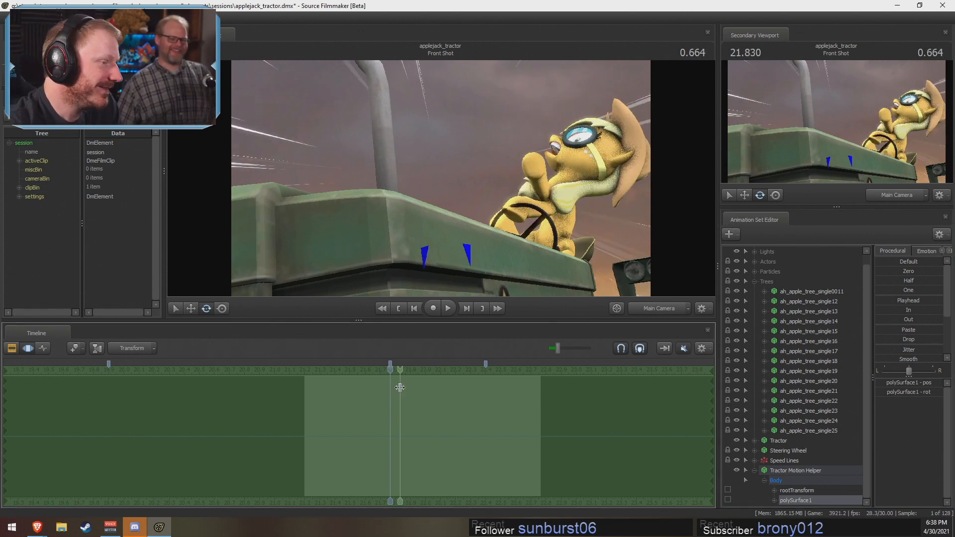
{"action": "left_click", "coordinate": [667, 307]}
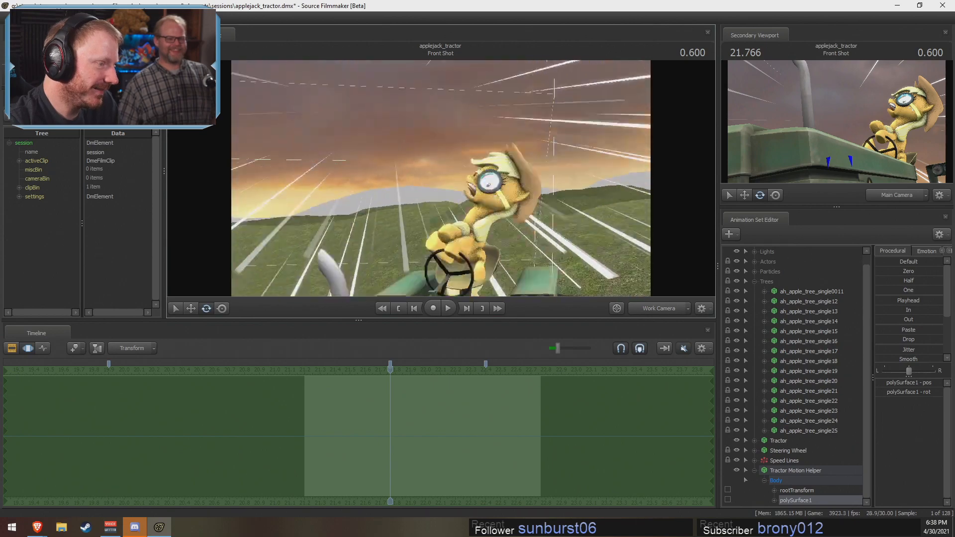
{"action": "left_click", "coordinate": [800, 292]}
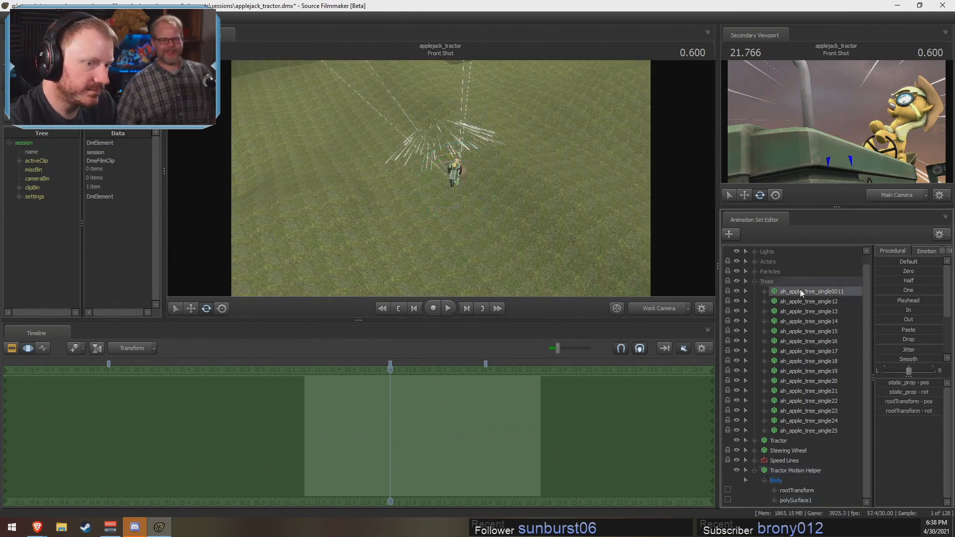
{"action": "left_click_drag", "start_coordinate": [502, 224], "coordinate": [496, 207]}
{"action": "key", "text": "s"}
{"action": "key", "text": "w"}
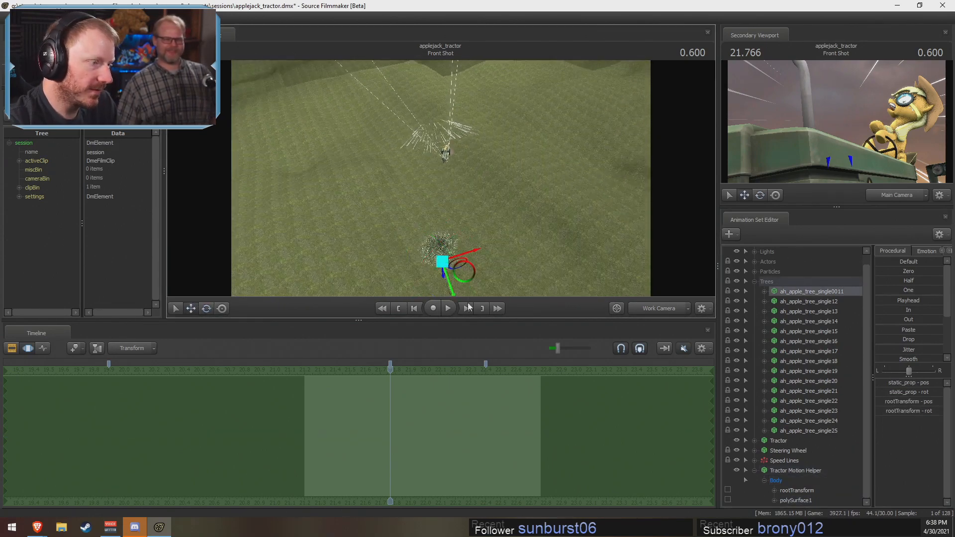
{"action": "left_click_drag", "start_coordinate": [467, 265], "coordinate": [481, 192]}
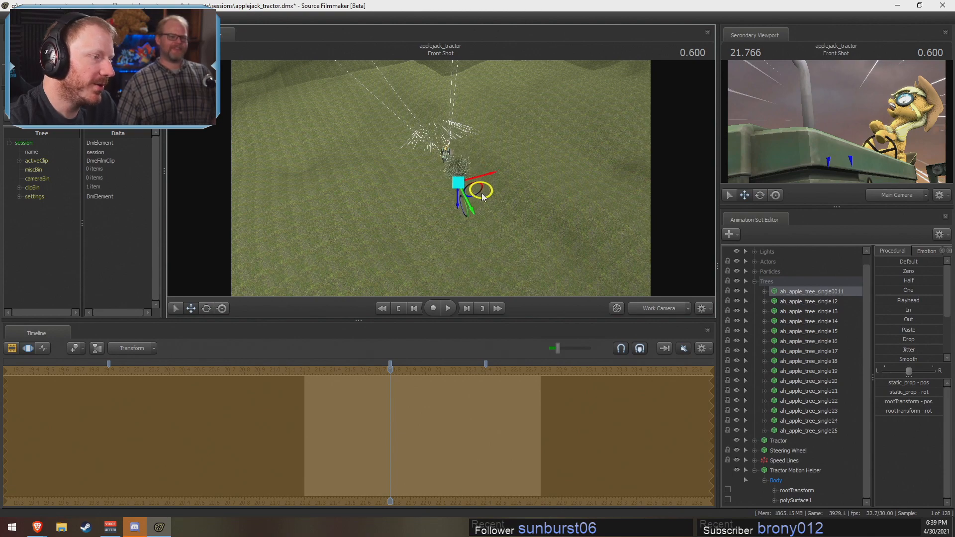
Step: Fine-tune ah_apple_tree_single0011's position so it stands on the ground just beside the tractor, and apply the change
{"action": "left_click_drag", "start_coordinate": [520, 167], "coordinate": [519, 142], "text": "alt"}
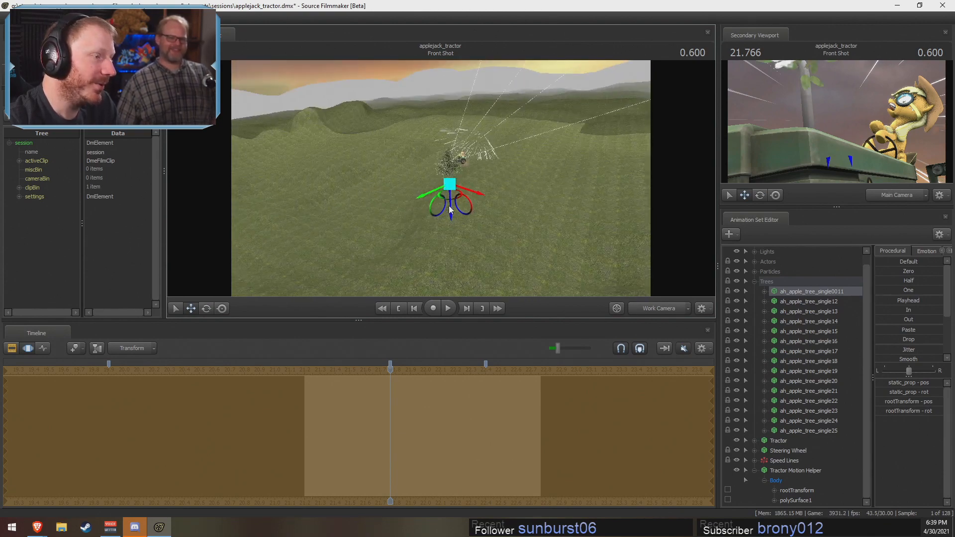
{"action": "left_click_drag", "start_coordinate": [450, 184], "coordinate": [446, 176]}
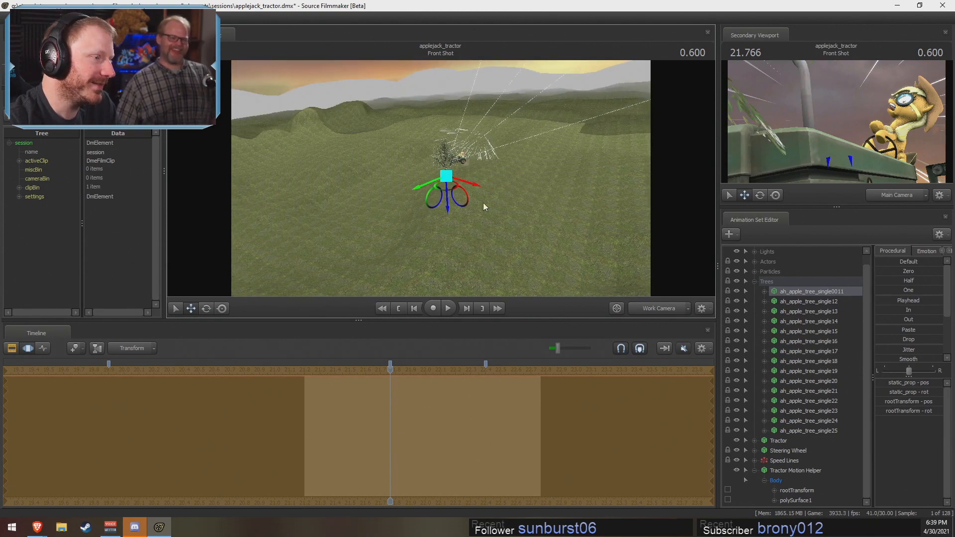
{"action": "left_click_drag", "start_coordinate": [483, 205], "coordinate": [525, 152], "text": "alt"}
{"action": "key", "text": "ctrl+z"}
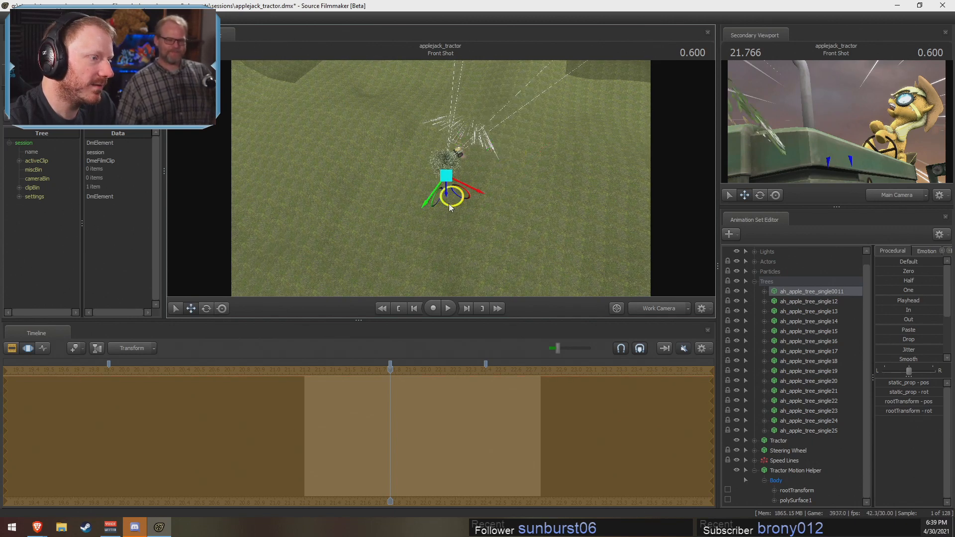
{"action": "left_click_drag", "start_coordinate": [449, 208], "coordinate": [517, 184]}
{"action": "right_click_drag", "start_coordinate": [518, 184], "coordinate": [510, 211], "text": "alt"}
{"action": "left_click_drag", "start_coordinate": [510, 213], "coordinate": [485, 156], "text": "alt"}
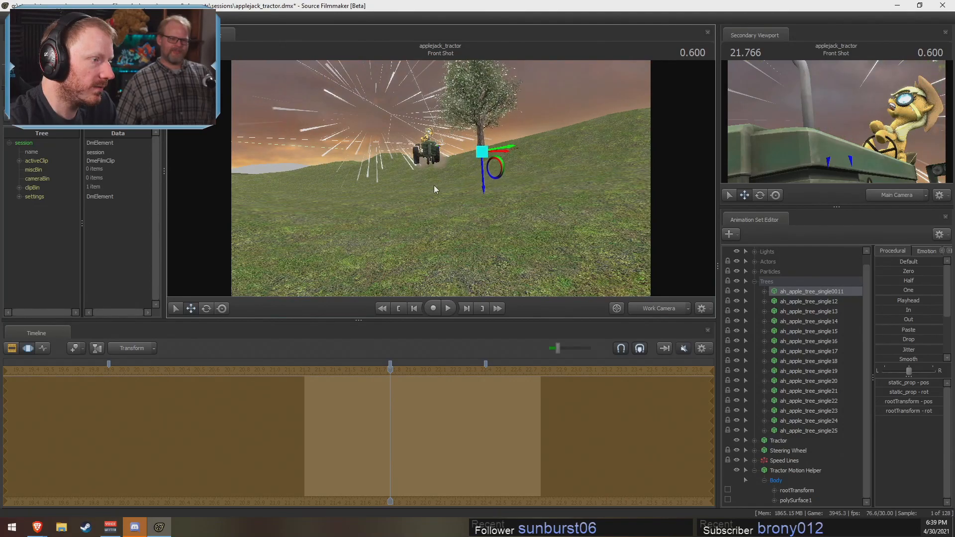
{"action": "left_click_drag", "start_coordinate": [435, 186], "coordinate": [437, 211], "text": "alt"}
{"action": "left_click", "coordinate": [361, 428]}
{"action": "key", "text": "space"}
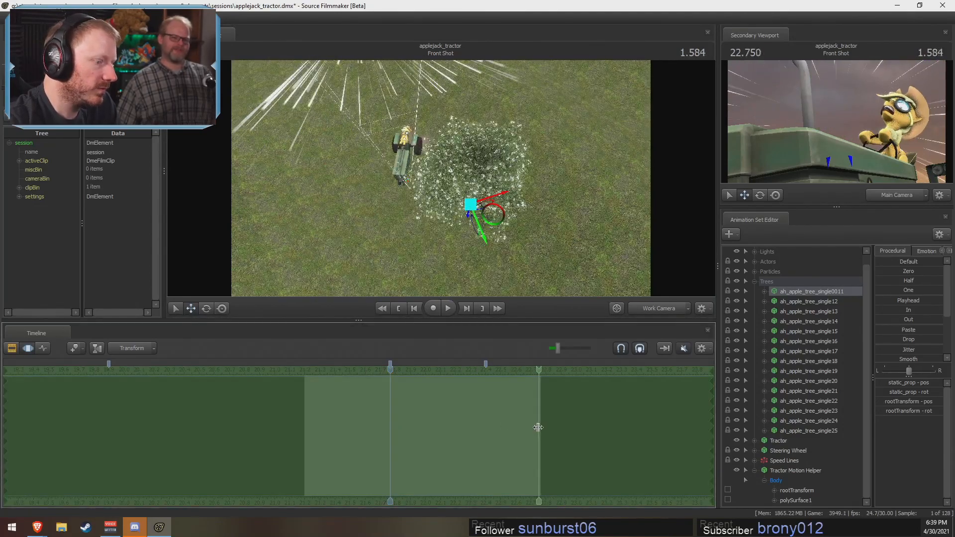
Step: Try animating ah_apple_tree_single0011 past the tractor by moving it at 1.566 with a ramped time selection, and undo the moves
{"action": "left_click_drag", "start_coordinate": [566, 431], "coordinate": [299, 446]}
{"action": "left_click_drag", "start_coordinate": [595, 167], "coordinate": [544, 162]}
{"action": "left_click_drag", "start_coordinate": [478, 199], "coordinate": [441, 182]}
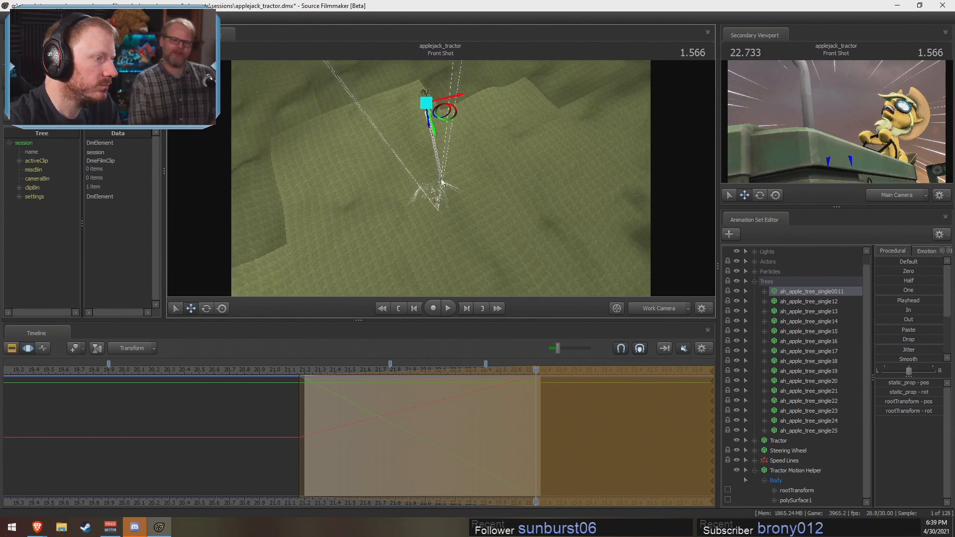
{"action": "key", "text": "ctrl+z"}
{"action": "mouse_move", "coordinate": [467, 233]}
{"action": "left_mouse_down"}
{"action": "mouse_move", "coordinate": [458, 261]}
{"action": "mouse_move", "coordinate": [471, 246]}
{"action": "left_mouse_up"}
{"action": "key", "text": "ctrl+z"}
Step: Ramp the time selection from about 21.2 to 22.7 seconds and move ah_apple_tree_single0011 far past the tractor's other side at 1.566
{"action": "left_click", "coordinate": [453, 331]}
{"action": "key", "text": "ctrl+a"}
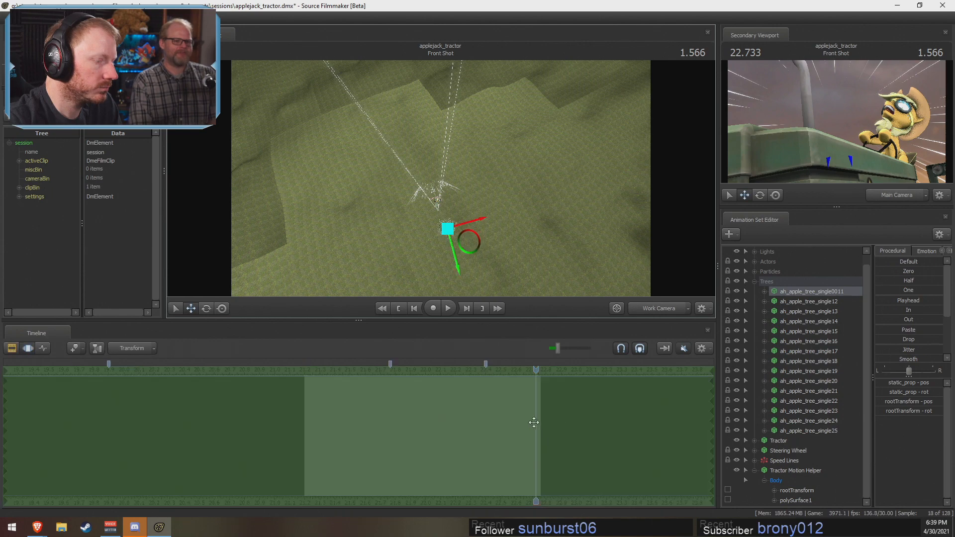
{"action": "mouse_move", "coordinate": [533, 420]}
{"action": "left_mouse_down"}
{"action": "mouse_move", "coordinate": [407, 430]}
{"action": "mouse_move", "coordinate": [516, 413]}
{"action": "mouse_move", "coordinate": [294, 439]}
{"action": "left_mouse_up"}
{"action": "left_click_drag", "start_coordinate": [476, 246], "coordinate": [483, 107]}
{"action": "mouse_move", "coordinate": [483, 107]}
{"action": "left_mouse_down", "text": "alt"}
{"action": "mouse_move", "coordinate": [478, 74]}
{"action": "mouse_move", "coordinate": [478, 112]}
{"action": "left_mouse_up", "text": "alt"}
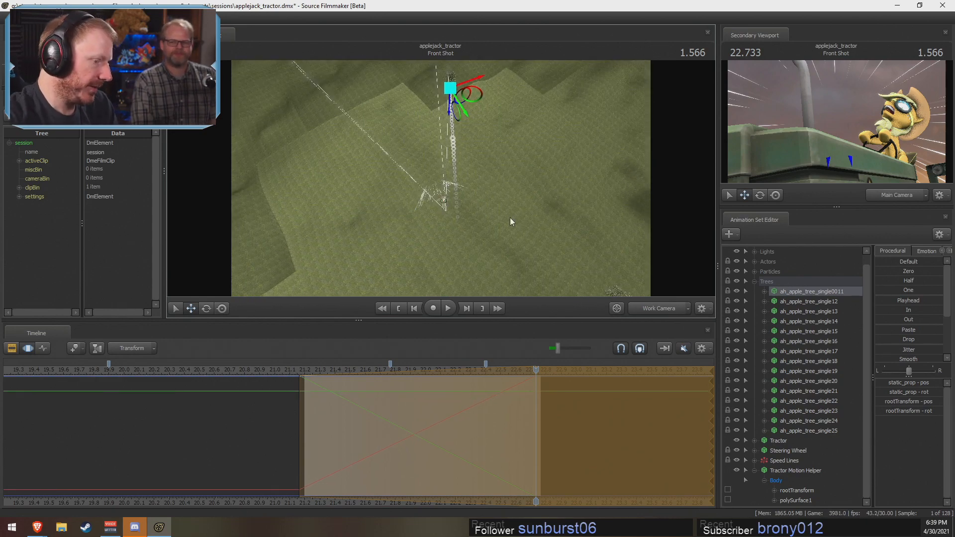
Step: Fine-tune the far end position of ah_apple_tree_single0011 at 1.566 so its motion path runs straight past the tractor
{"action": "left_click_drag", "start_coordinate": [509, 217], "coordinate": [493, 148], "text": "alt"}
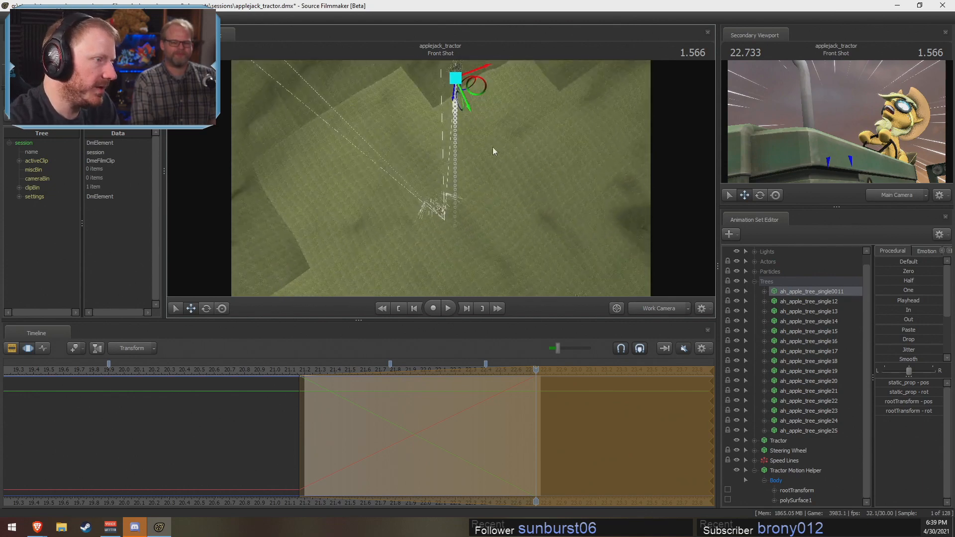
{"action": "mouse_move", "coordinate": [474, 87]}
{"action": "left_mouse_down"}
{"action": "mouse_move", "coordinate": [475, 106]}
{"action": "mouse_move", "coordinate": [475, 75]}
{"action": "left_mouse_up"}
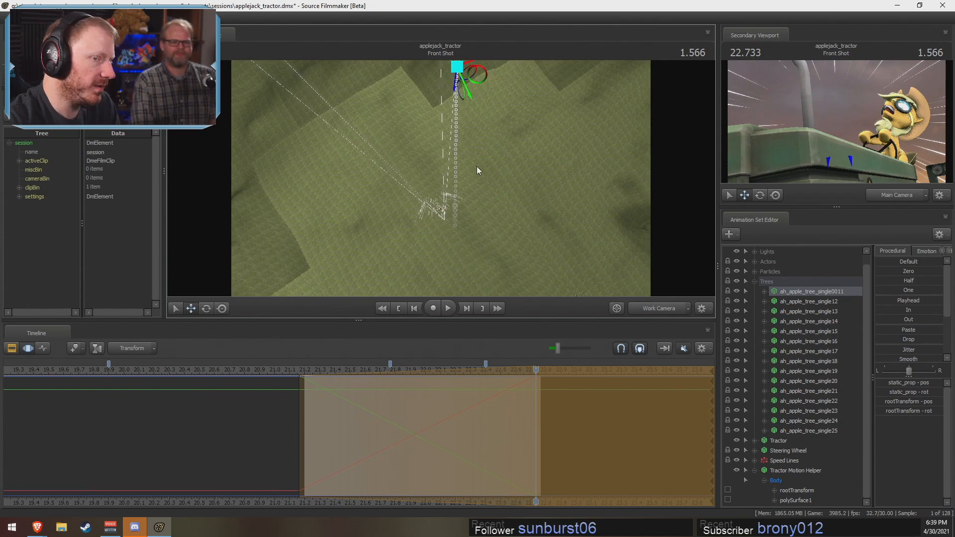
{"action": "mouse_move", "coordinate": [477, 167]}
{"action": "left_mouse_down"}
{"action": "mouse_move", "coordinate": [475, 130]}
{"action": "mouse_move", "coordinate": [472, 150]}
{"action": "left_mouse_up"}
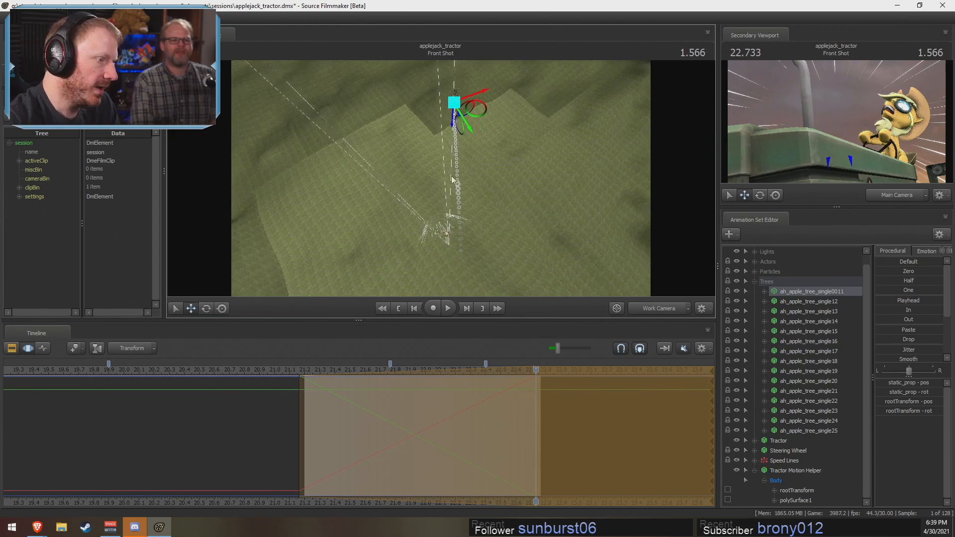
{"action": "left_click_drag", "start_coordinate": [484, 113], "coordinate": [493, 111]}
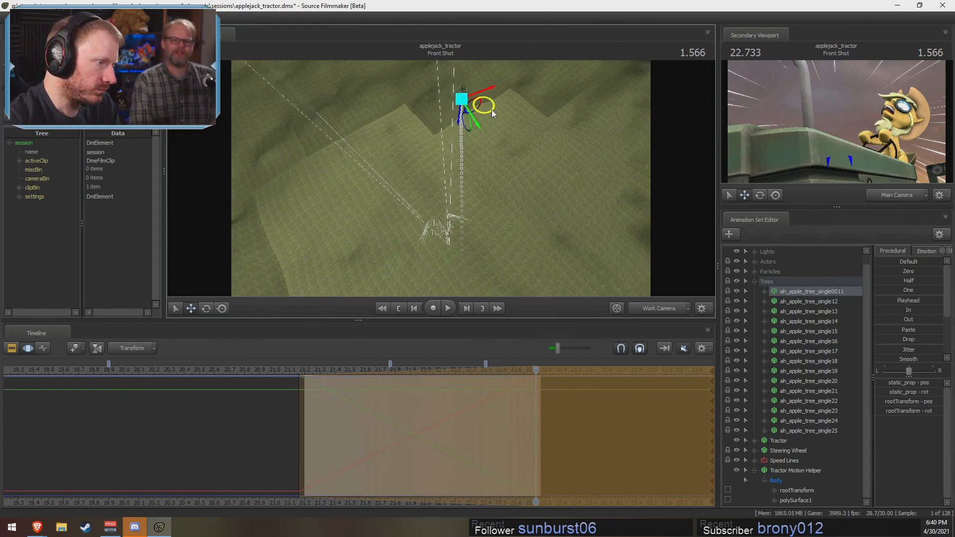
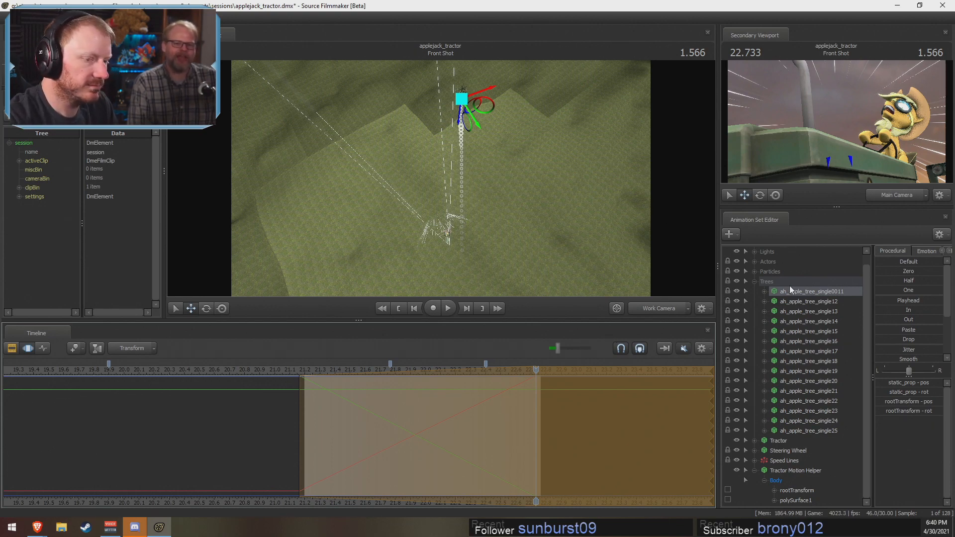
Step: Copy ah_apple_tree_single0011's animation over all time and paste it onto ah_apple_tree_single12, 13 and 14
{"action": "left_click", "coordinate": [797, 302]}
{"action": "left_click_drag", "start_coordinate": [473, 266], "coordinate": [573, 344]}
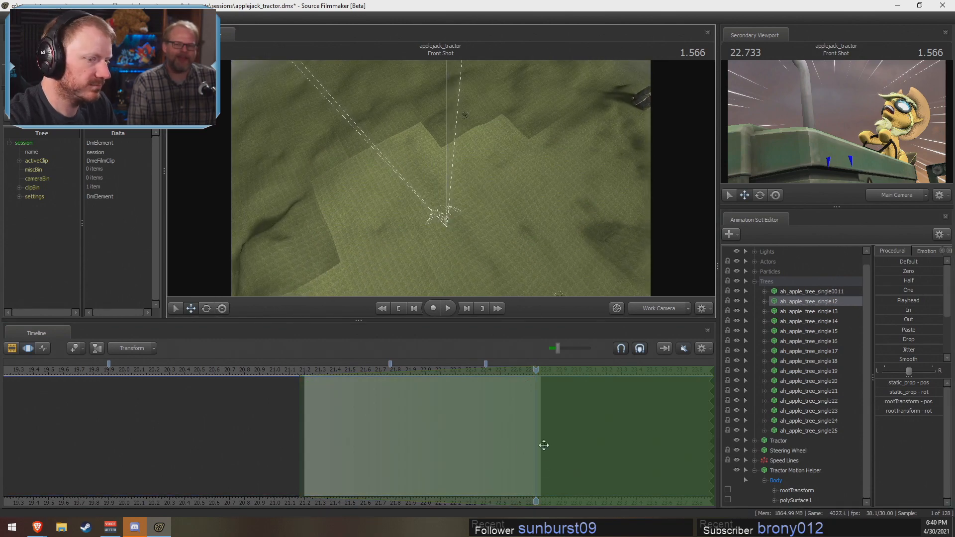
{"action": "left_click", "coordinate": [802, 292]}
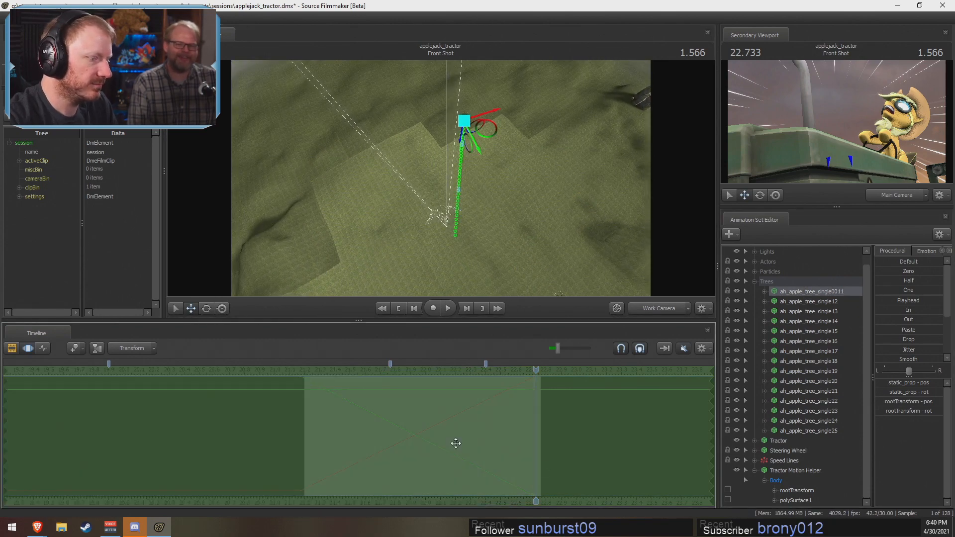
{"action": "left_click", "coordinate": [810, 310]}
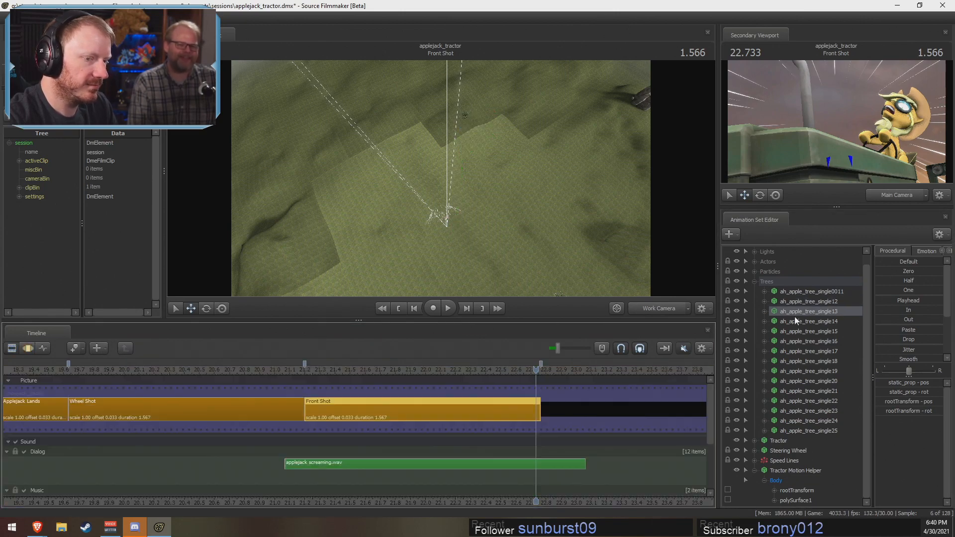
{"action": "left_click", "coordinate": [791, 322]}
{"action": "key", "text": "F2"}
{"action": "key", "text": "F3"}
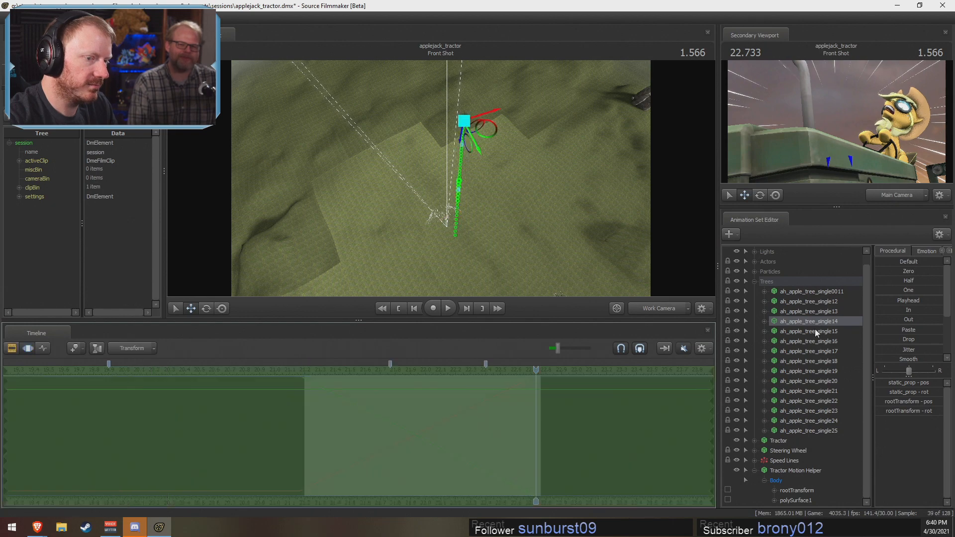
Step: Paste the copied tree animation onto ah_apple_tree_single15 and ah_apple_tree_single16, applying each paste
{"action": "left_click", "coordinate": [814, 330]}
{"action": "left_click", "coordinate": [471, 449]}
{"action": "key", "text": "ctrl+v"}
{"action": "key", "text": "F2"}
{"action": "key", "text": "F3"}
{"action": "left_click", "coordinate": [808, 340]}
{"action": "left_click", "coordinate": [422, 441]}
{"action": "key", "text": "ctrl+v"}
{"action": "key", "text": "F2"}
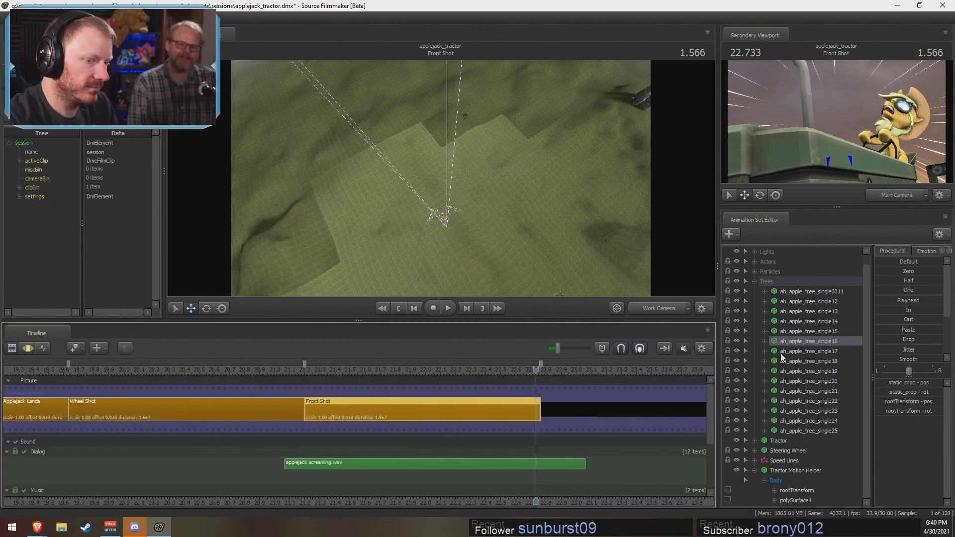
{"action": "key", "text": "F3"}
Step: Paste the copied tree animation onto ah_apple_tree_single17 and ah_apple_tree_single18, applying each paste
{"action": "left_click", "coordinate": [786, 352]}
{"action": "left_click", "coordinate": [539, 447]}
{"action": "key", "text": "ctrl+v"}
{"action": "key", "text": "F2"}
{"action": "key", "text": "F3"}
{"action": "left_click", "coordinate": [806, 362]}
{"action": "left_click", "coordinate": [685, 402]}
{"action": "key", "text": "ctrl+v"}
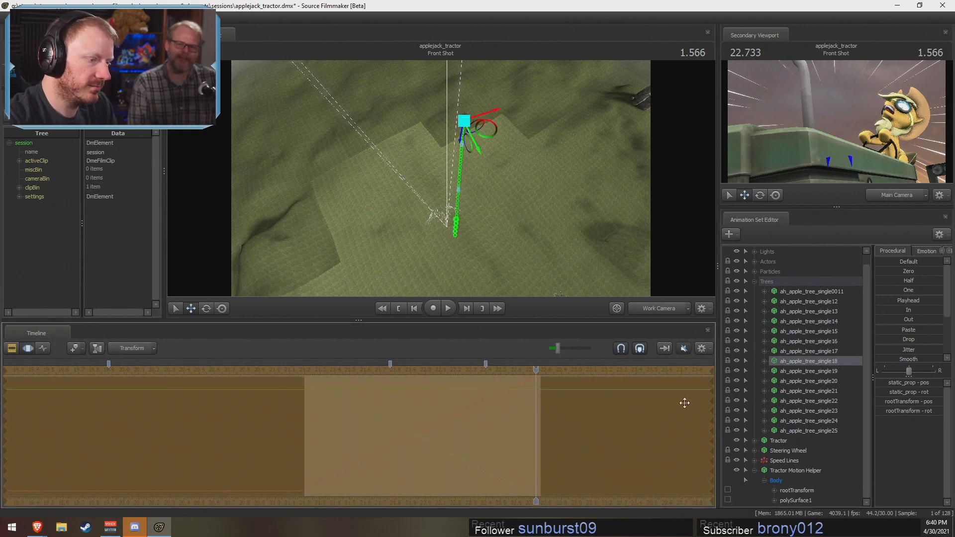
{"action": "key", "text": "F2"}
{"action": "key", "text": "F3"}
Step: Paste the copied tree animation onto ah_apple_tree_single19 and ah_apple_tree_single20, applying each paste
{"action": "left_click", "coordinate": [811, 371]}
{"action": "left_click", "coordinate": [557, 419]}
{"action": "key", "text": "ctrl+v"}
{"action": "key", "text": "F2"}
{"action": "key", "text": "F3"}
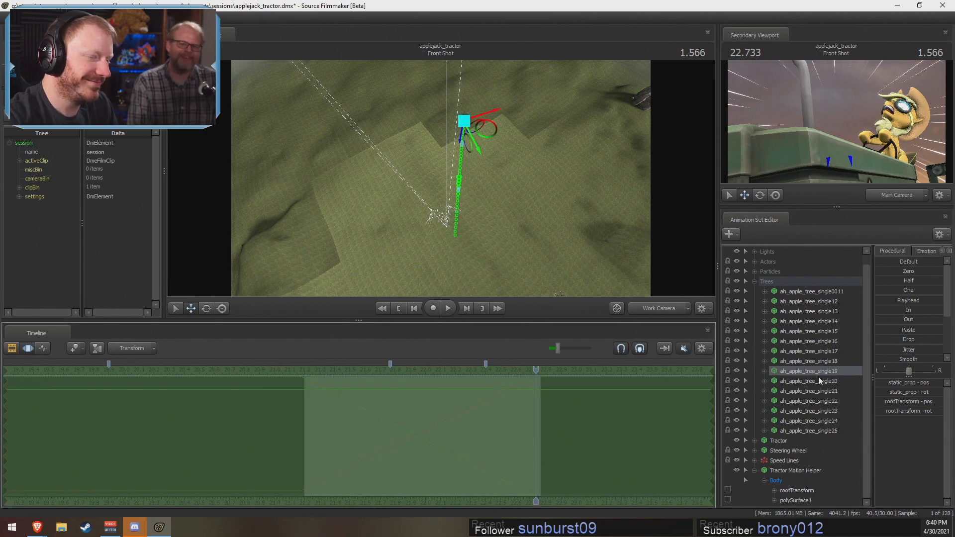
{"action": "left_click", "coordinate": [810, 379]}
{"action": "left_click", "coordinate": [634, 413]}
{"action": "key", "text": "ctrl+v"}
{"action": "key", "text": "F2"}
{"action": "key", "text": "F3"}
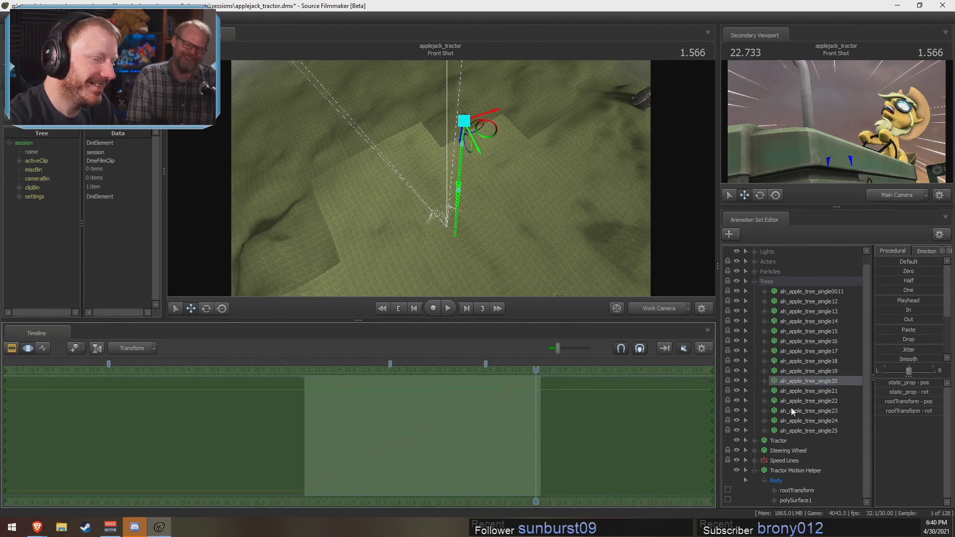
Step: Paste the copied tree animation onto ah_apple_tree_single21 and ah_apple_tree_single22, applying each paste
{"action": "left_click", "coordinate": [795, 391]}
{"action": "left_click", "coordinate": [674, 405]}
{"action": "key", "text": "ctrl+v"}
{"action": "key", "text": "F2"}
{"action": "key", "text": "F3"}
{"action": "left_click", "coordinate": [824, 400]}
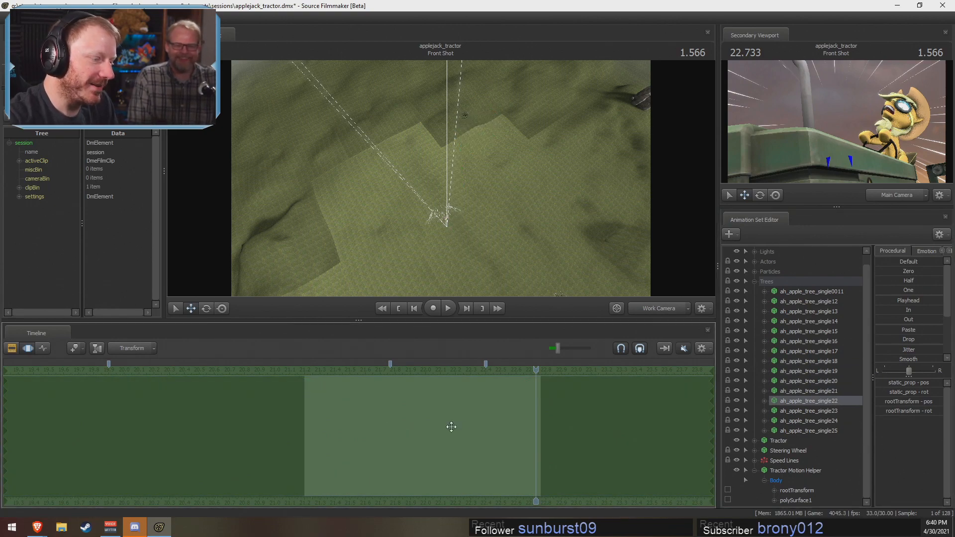
{"action": "left_click", "coordinate": [452, 426]}
{"action": "key", "text": "ctrl+v"}
{"action": "key", "text": "F2"}
{"action": "key", "text": "F3"}
Step: Paste the copied tree animation onto ah_apple_tree_single23 and ah_apple_tree_single24, applying each paste
{"action": "left_click", "coordinate": [808, 411]}
{"action": "key", "text": "ctrl+v"}
{"action": "key", "text": "F2"}
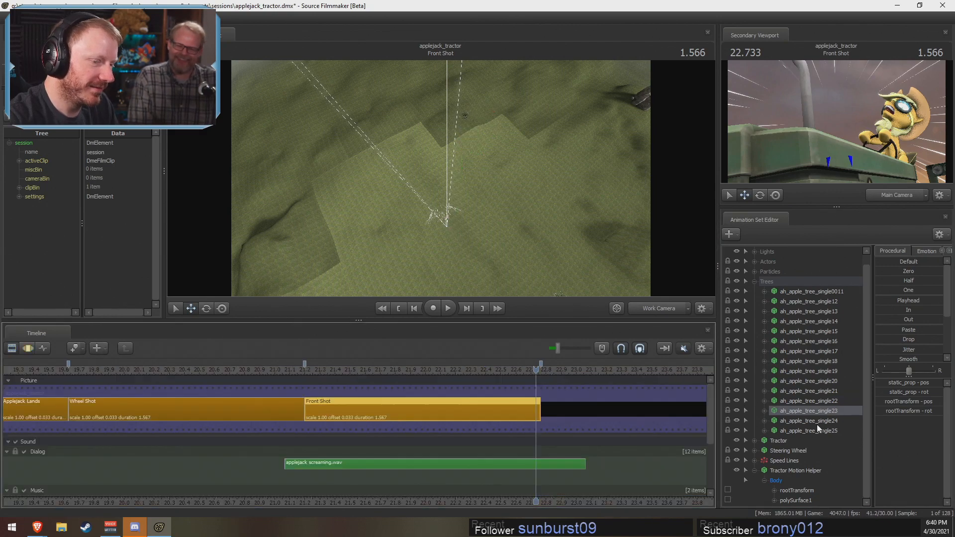
{"action": "key", "text": "F3"}
{"action": "left_click", "coordinate": [817, 422]}
{"action": "left_click", "coordinate": [518, 422]}
{"action": "key", "text": "ctrl+v"}
{"action": "key", "text": "F2"}
{"action": "key", "text": "F3"}
Step: Paste the copied tree animation onto ah_apple_tree_single25, the last tree in the Trees group, and apply it
{"action": "left_click", "coordinate": [808, 431]}
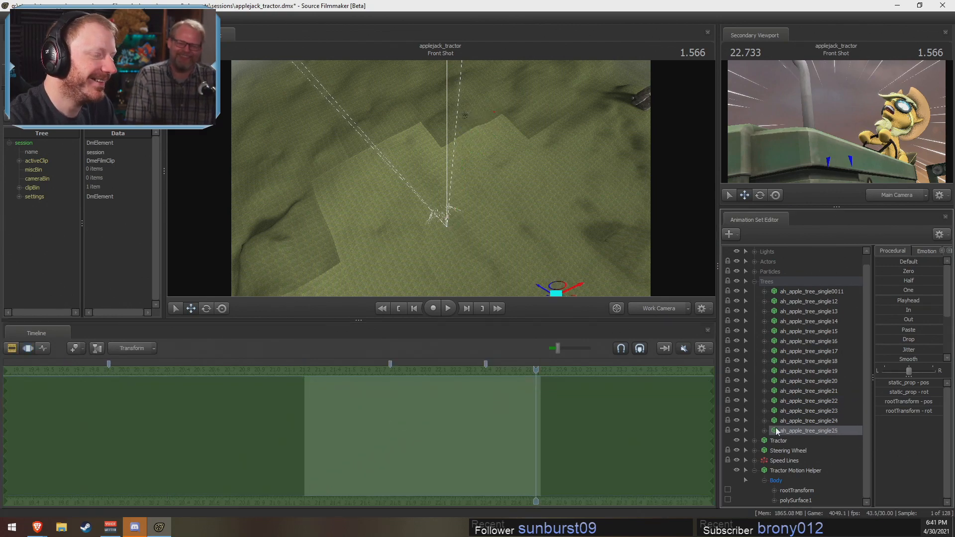
{"action": "left_click", "coordinate": [500, 431]}
{"action": "key", "text": "ctrl+v"}
{"action": "key", "text": "F2"}
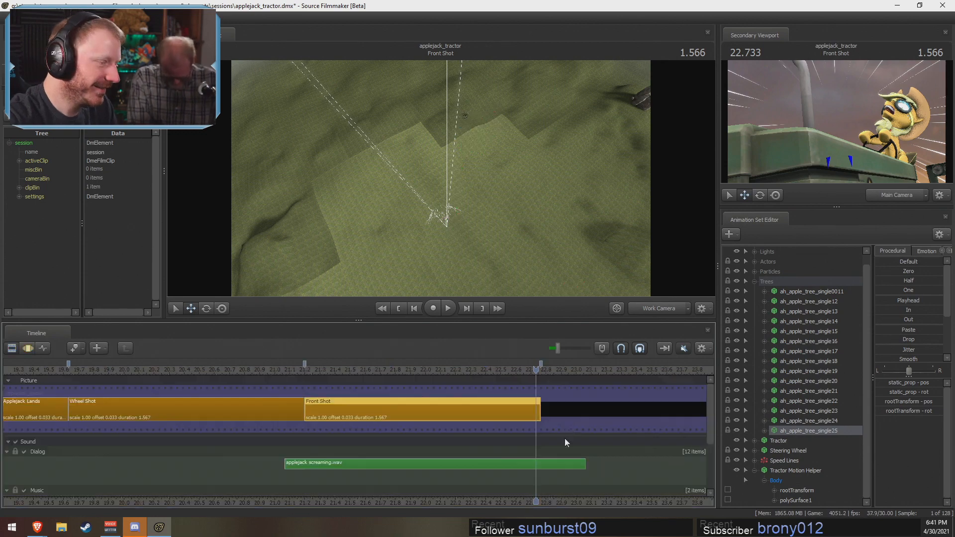
{"action": "key", "text": "F3"}
Step: Shift the animation of the whole Trees group slightly later in time, and move the playhead to the Front Shot's start at 0.033
{"action": "left_click", "coordinate": [767, 282]}
{"action": "left_click_drag", "start_coordinate": [496, 452], "coordinate": [501, 451]}
{"action": "key", "text": "ctrl+z"}
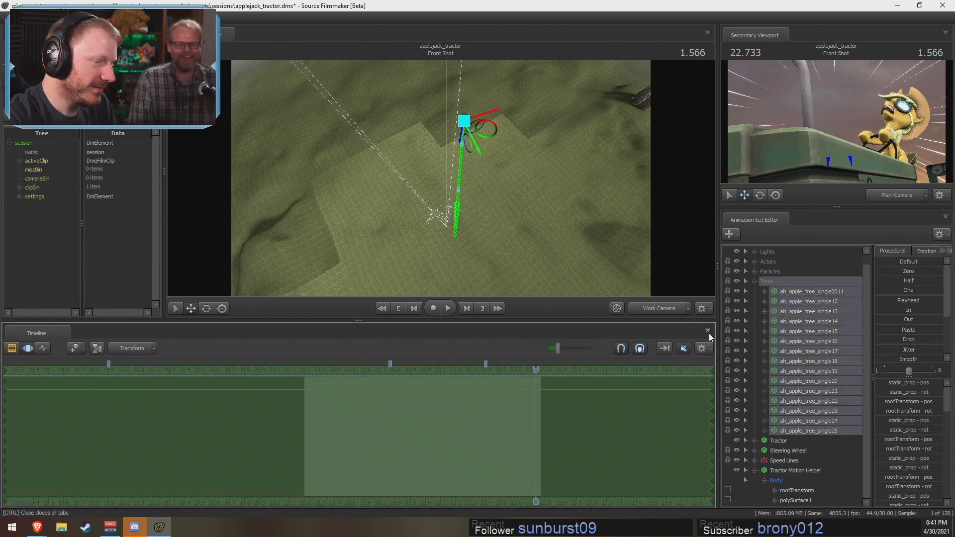
{"action": "left_click", "coordinate": [701, 349]}
{"action": "left_click", "coordinate": [706, 387]}
{"action": "left_click_drag", "start_coordinate": [427, 465], "coordinate": [432, 465]}
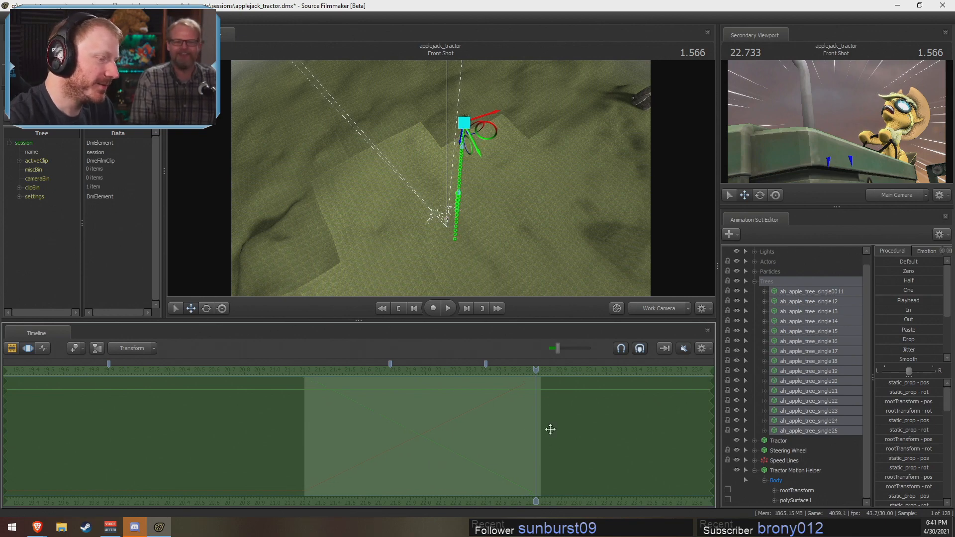
{"action": "key", "text": "F2"}
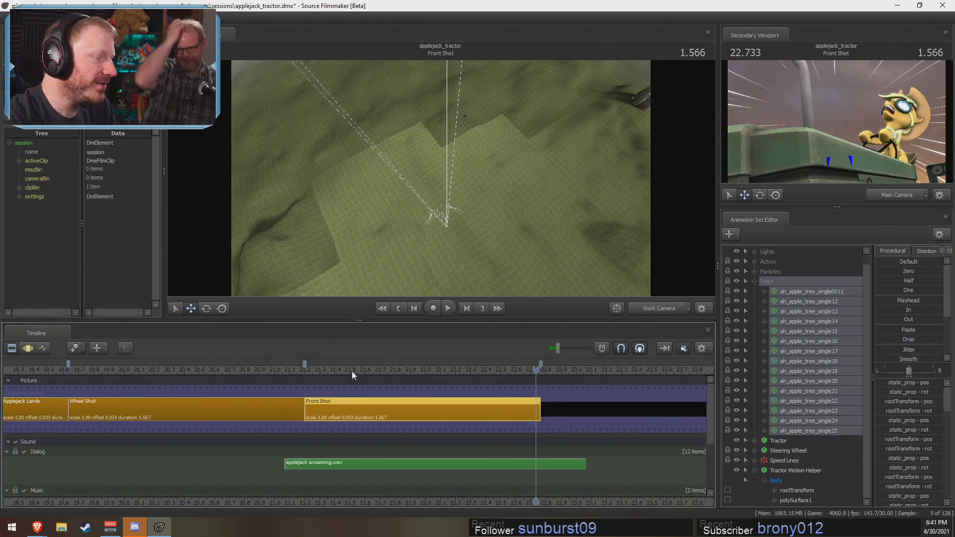
{"action": "left_click", "coordinate": [305, 368]}
{"action": "key", "text": "F3"}
{"action": "mouse_move", "coordinate": [306, 401]}
{"action": "left_mouse_down"}
{"action": "mouse_move", "coordinate": [439, 404]}
{"action": "mouse_move", "coordinate": [304, 403]}
{"action": "left_mouse_up"}
Step: Try rotating ah_apple_tree_single12 through 15 individually in Transform mode at 0.033, and undo the rotations
{"action": "left_click", "coordinate": [825, 301]}
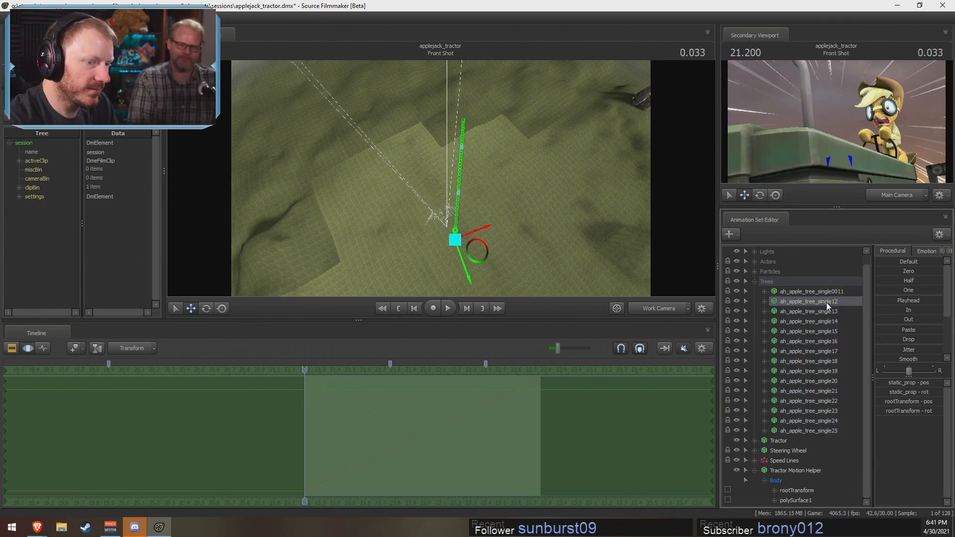
{"action": "key", "text": "e"}
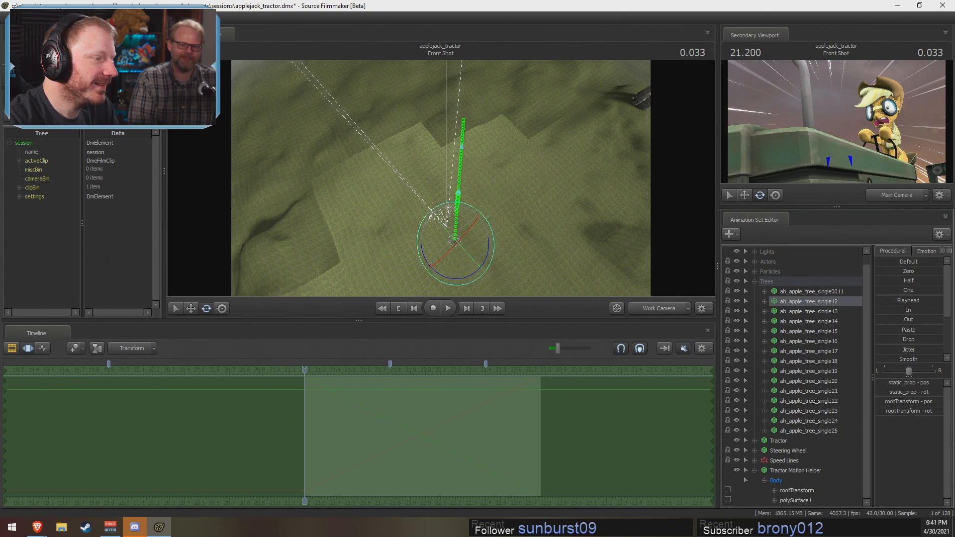
{"action": "left_click_drag", "start_coordinate": [463, 268], "coordinate": [462, 194], "text": "alt"}
{"action": "left_click_drag", "start_coordinate": [451, 286], "coordinate": [636, 287]}
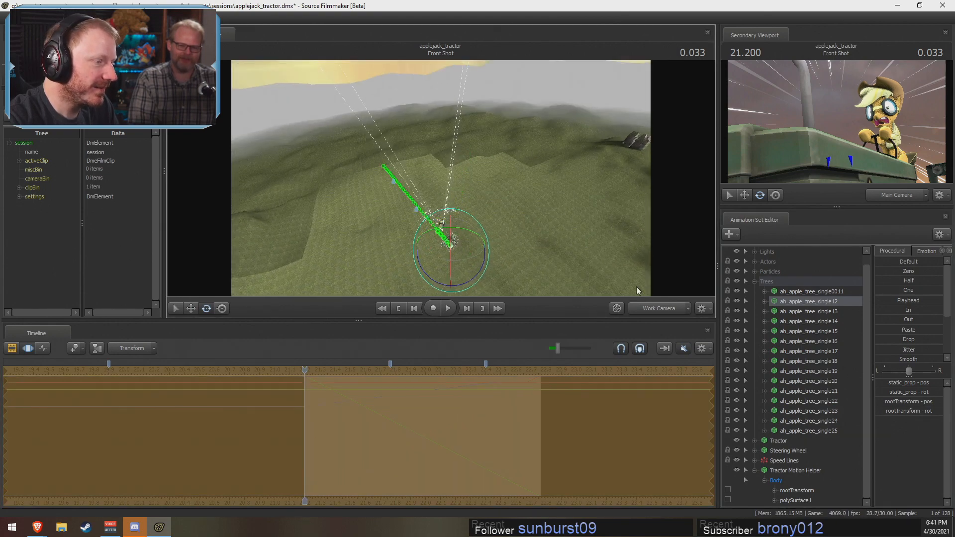
{"action": "left_click", "coordinate": [806, 311]}
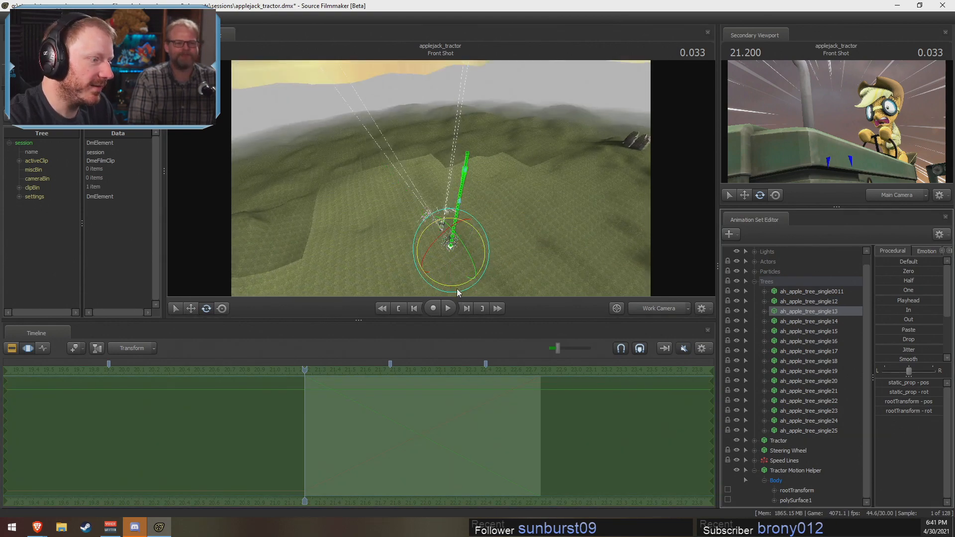
{"action": "left_click_drag", "start_coordinate": [454, 286], "coordinate": [636, 287]}
{"action": "left_click", "coordinate": [809, 321]}
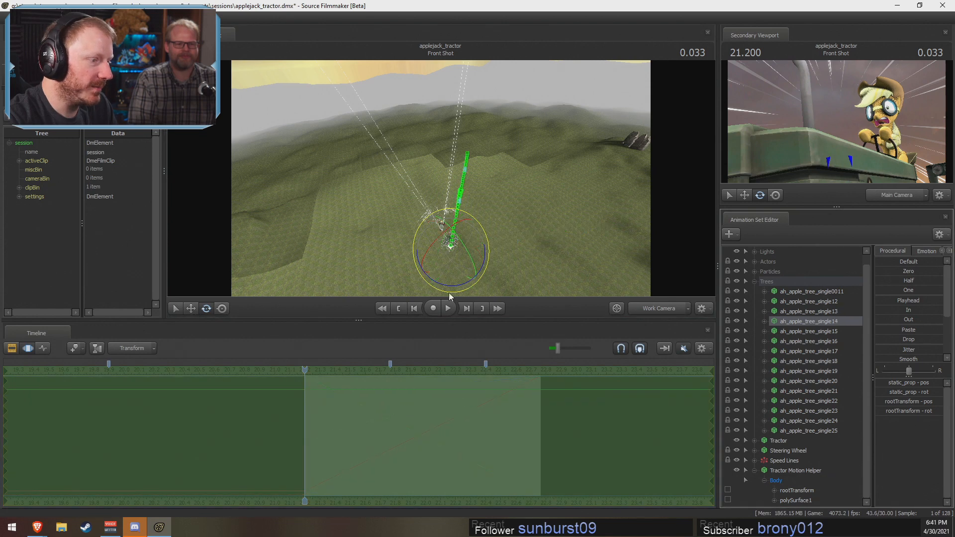
{"action": "left_click_drag", "start_coordinate": [450, 291], "coordinate": [383, 186]}
{"action": "left_click", "coordinate": [809, 331]}
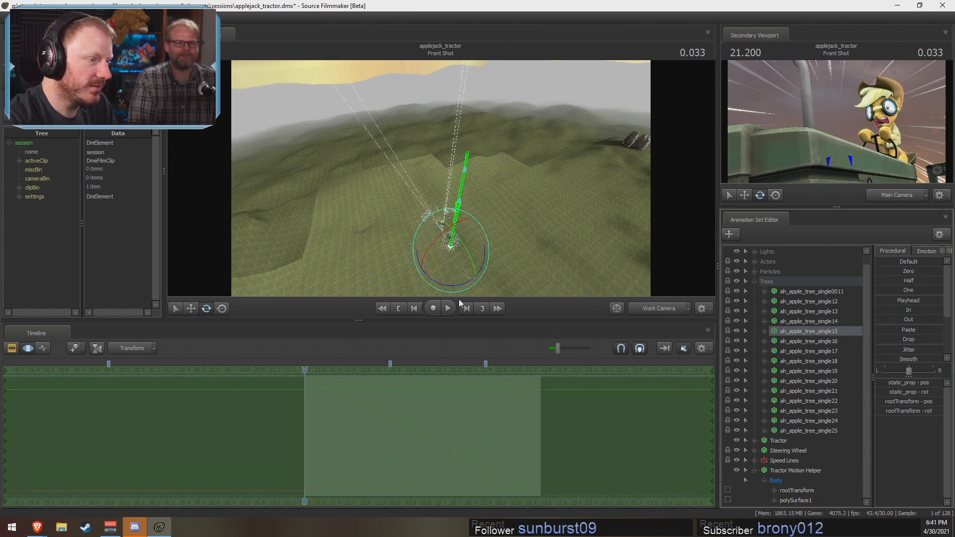
{"action": "left_click_drag", "start_coordinate": [453, 290], "coordinate": [528, 302]}
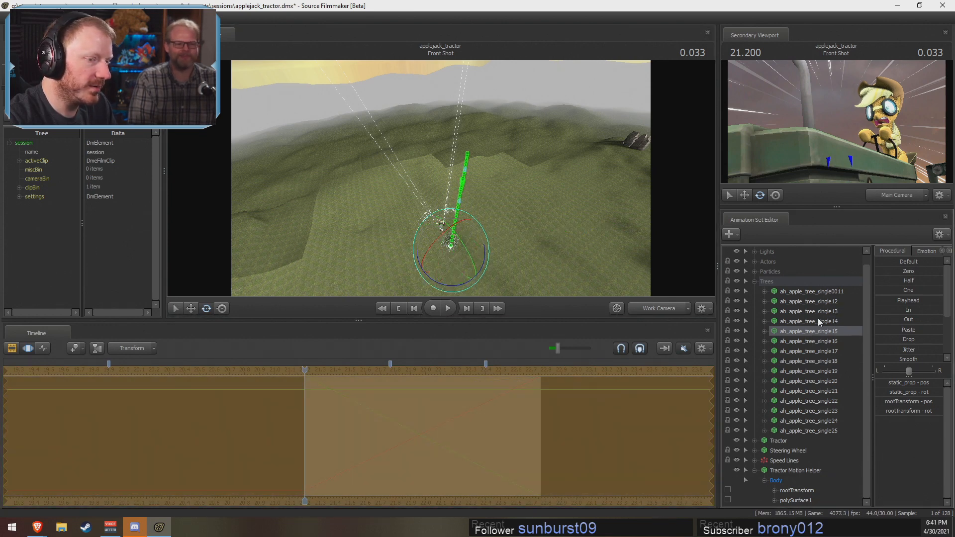
{"action": "left_click", "coordinate": [810, 317]}
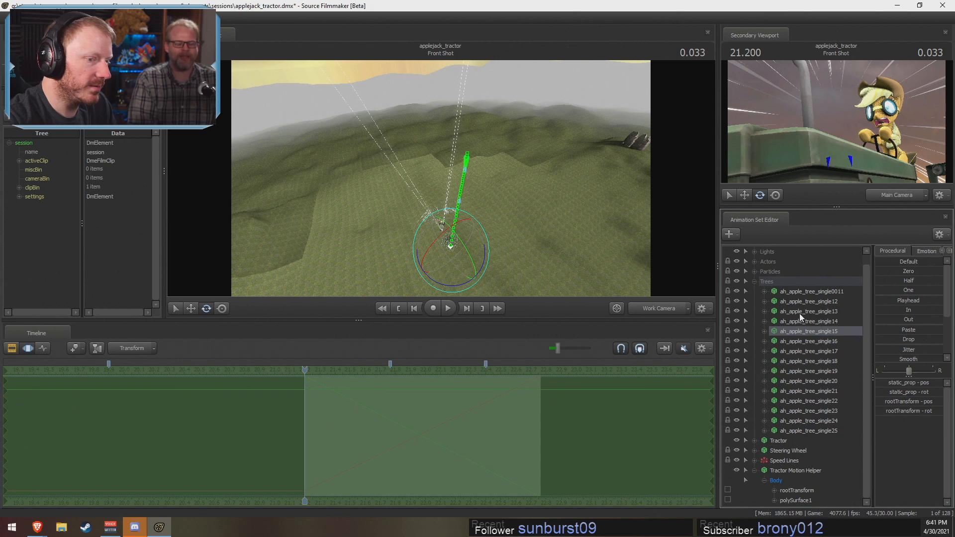
Step: Switch the manipulation mode to Offset and rotate ah_apple_tree_single12 through 15 individually about their vertical axes
{"action": "left_click", "coordinate": [821, 301]}
{"action": "left_click", "coordinate": [130, 348]}
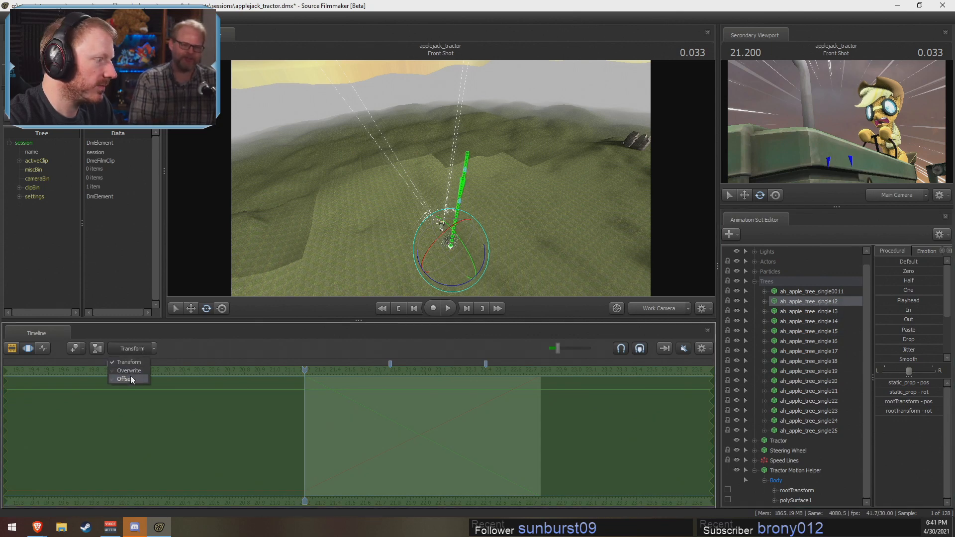
{"action": "left_click", "coordinate": [131, 376]}
{"action": "left_click", "coordinate": [808, 312]}
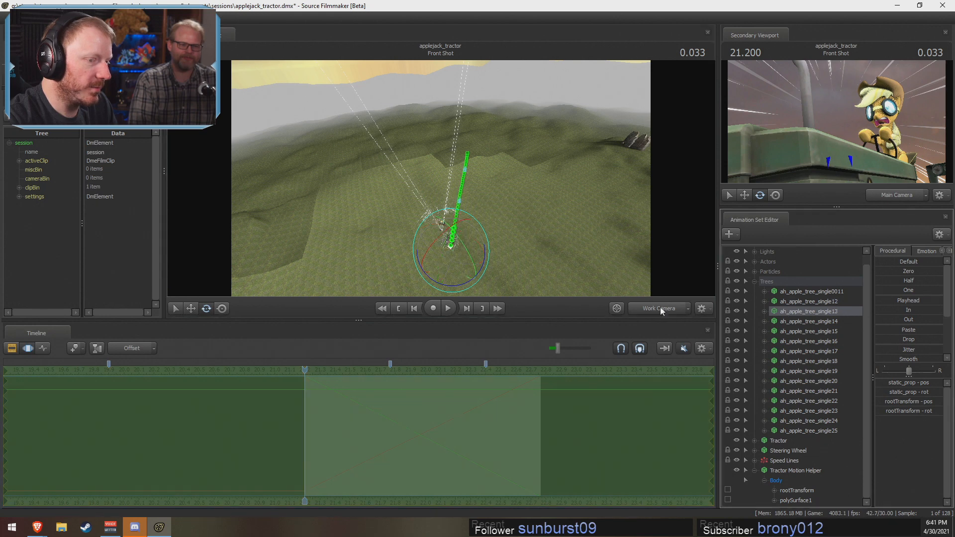
{"action": "left_click_drag", "start_coordinate": [454, 288], "coordinate": [519, 245]}
{"action": "left_click", "coordinate": [822, 324]}
{"action": "left_click", "coordinate": [819, 335]}
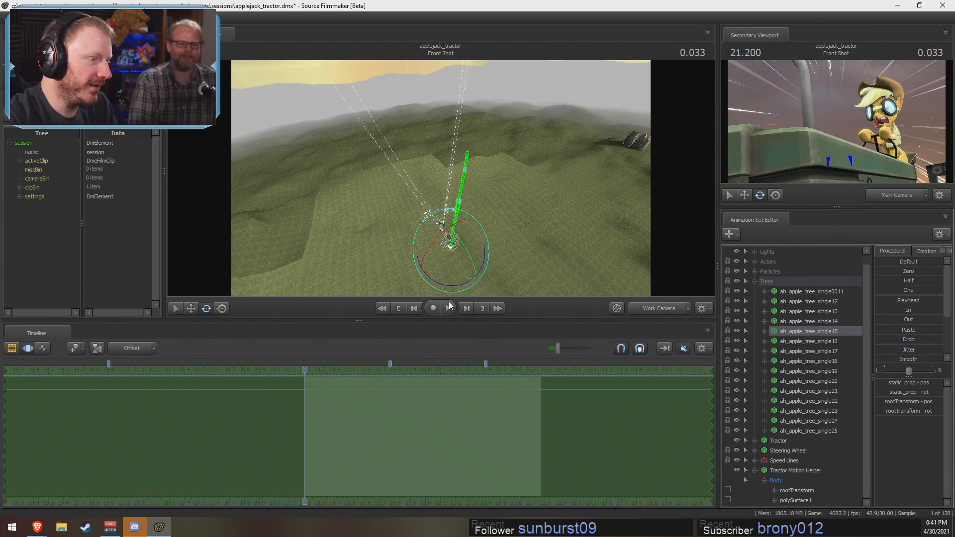
{"action": "left_click_drag", "start_coordinate": [447, 290], "coordinate": [437, 197]}
Step: Rotate ah_apple_tree_single16 through 20 individually about their vertical axes, giving each tree a different orientation
{"action": "left_click", "coordinate": [800, 340]}
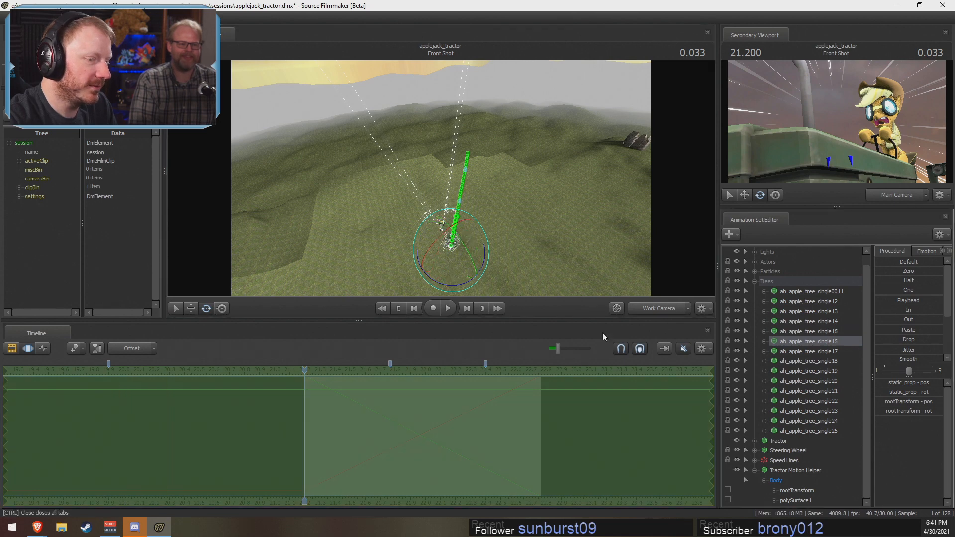
{"action": "left_click", "coordinate": [804, 351]}
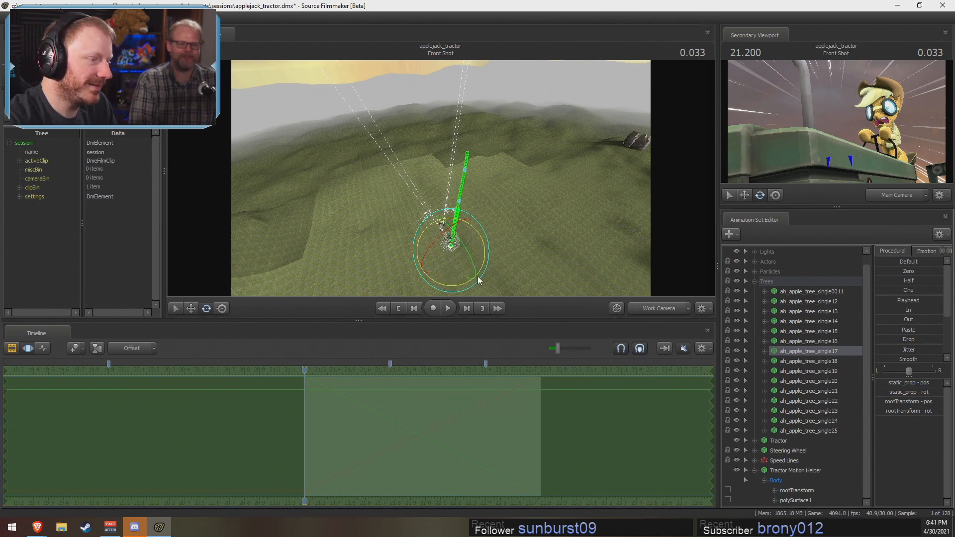
{"action": "left_click", "coordinate": [793, 362]}
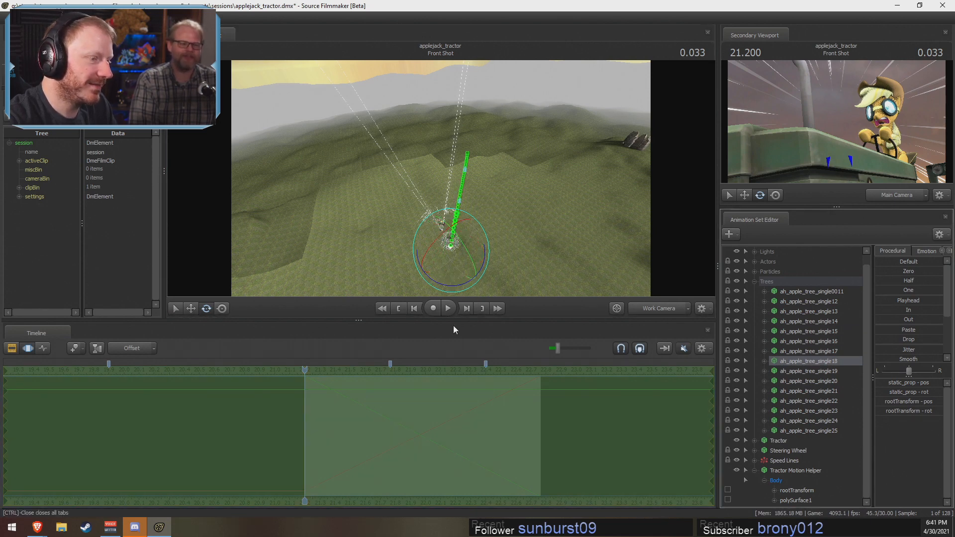
{"action": "left_click", "coordinate": [807, 371]}
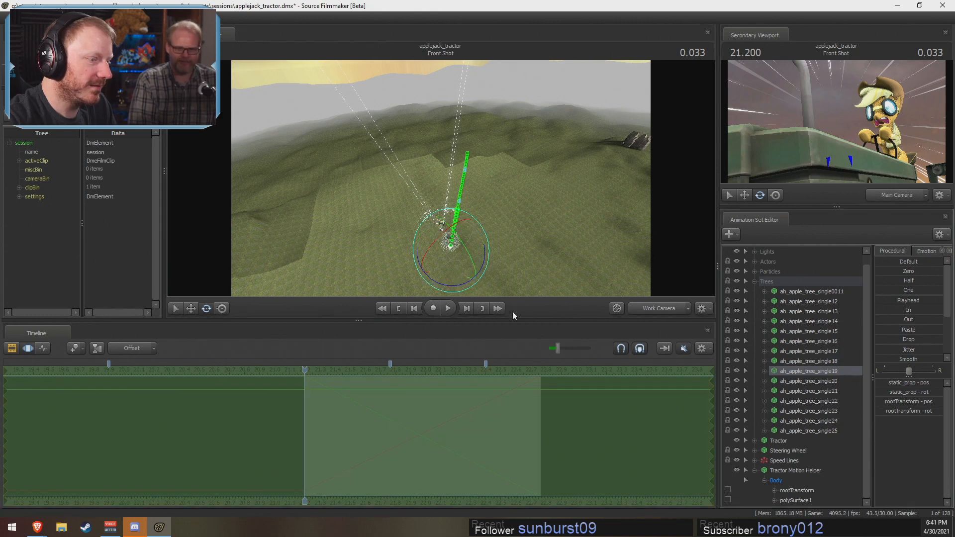
{"action": "left_click", "coordinate": [803, 383]}
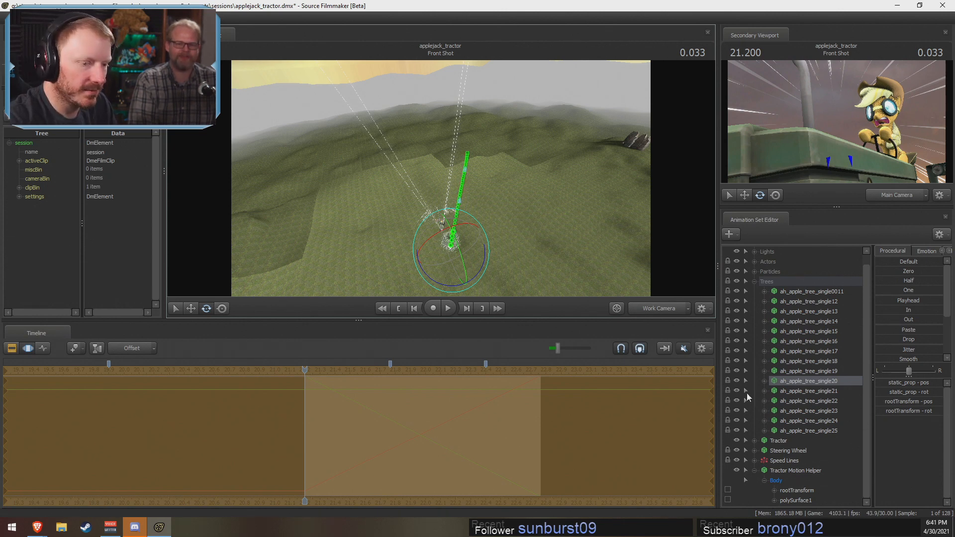
{"action": "left_click_drag", "start_coordinate": [462, 291], "coordinate": [535, 317]}
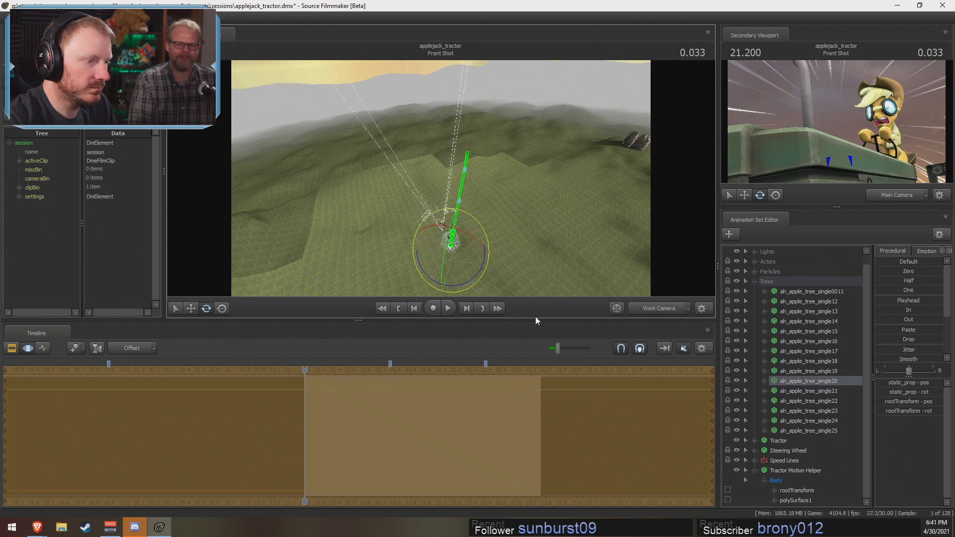
Step: Rotate ah_apple_tree_single22 through 25 individually about their vertical axes and apply the rotations
{"action": "left_click", "coordinate": [814, 401]}
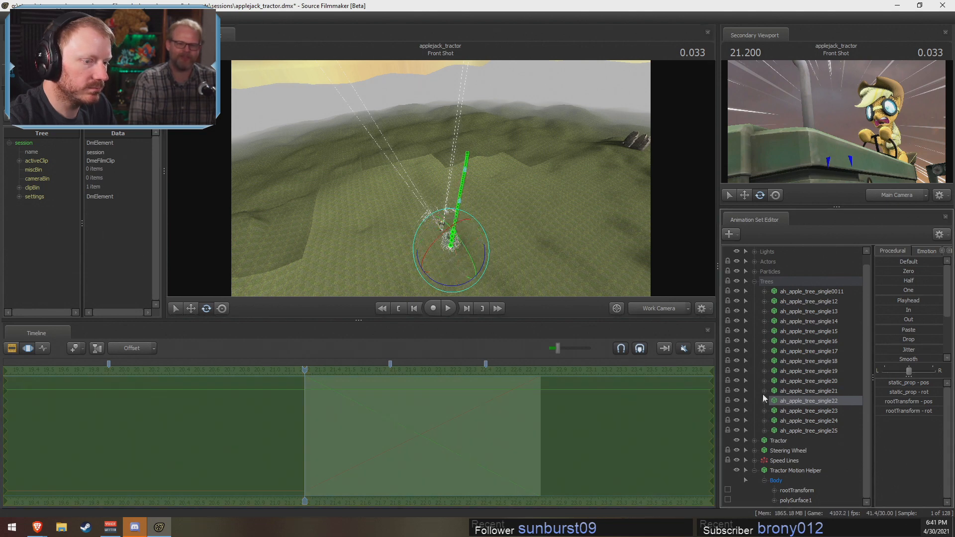
{"action": "left_click_drag", "start_coordinate": [445, 285], "coordinate": [353, 271]}
{"action": "left_click", "coordinate": [809, 411]}
{"action": "left_click", "coordinate": [815, 421]}
{"action": "left_click", "coordinate": [796, 430]}
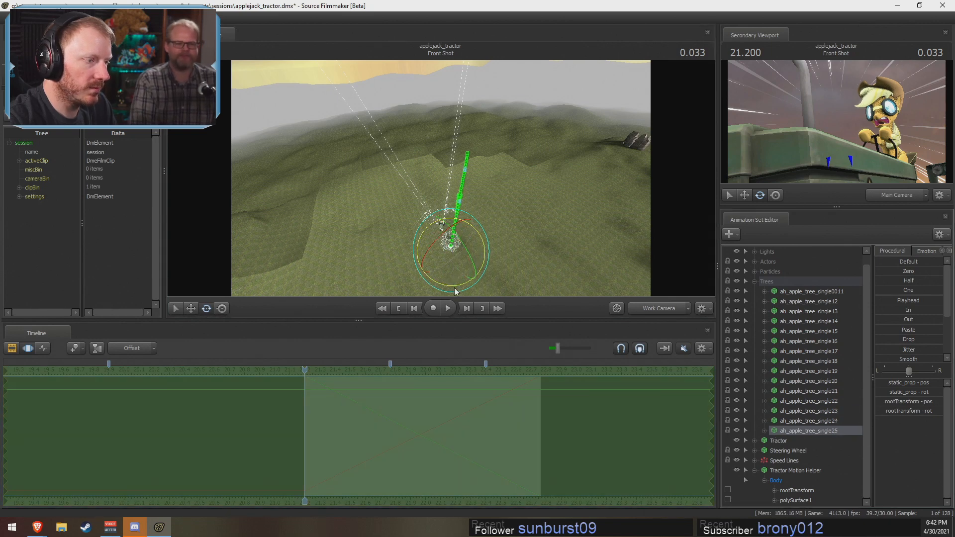
{"action": "key", "text": "Return"}
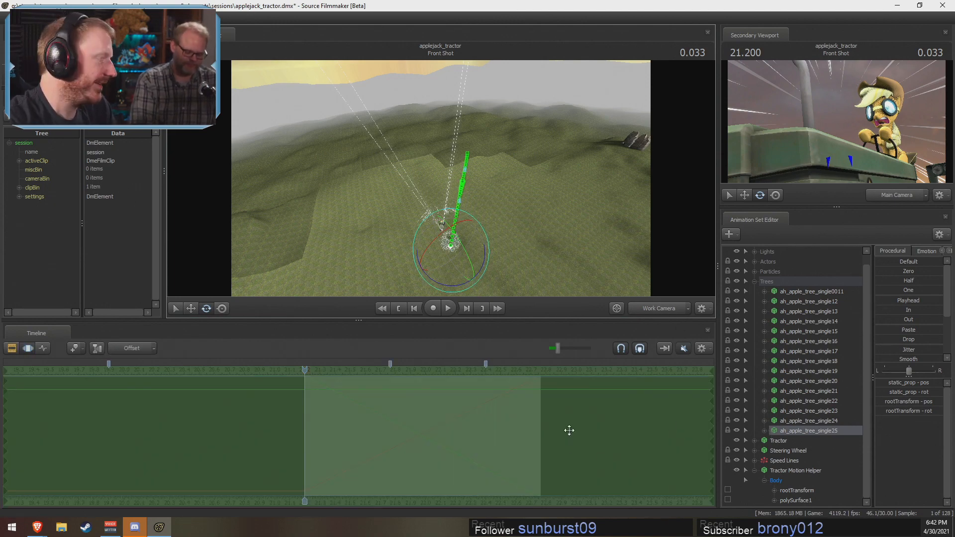
Step: Shift the animation of ah_apple_tree_single12 through 25 later in time, and shift single13 through 25 by a further increment
{"action": "left_click", "coordinate": [810, 292]}
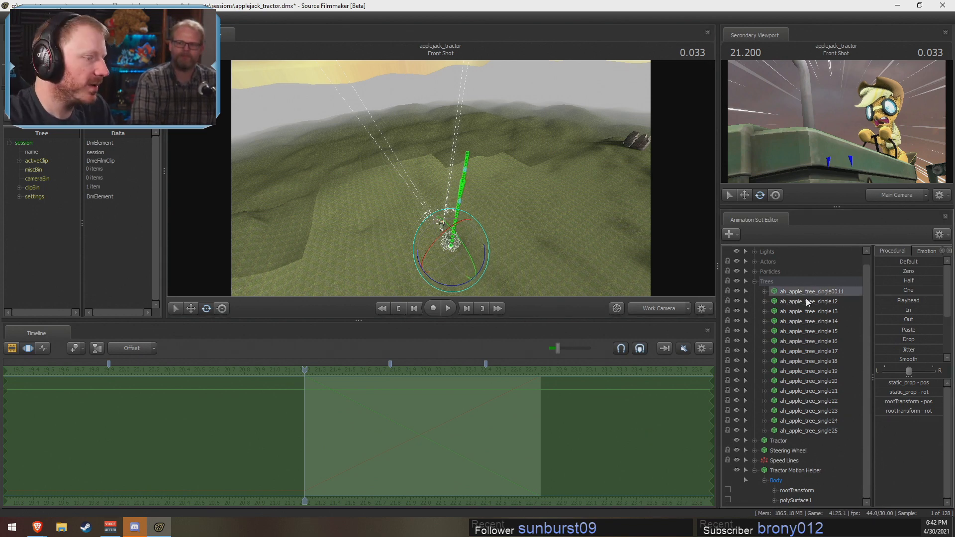
{"action": "left_click", "coordinate": [807, 430], "text": "shift"}
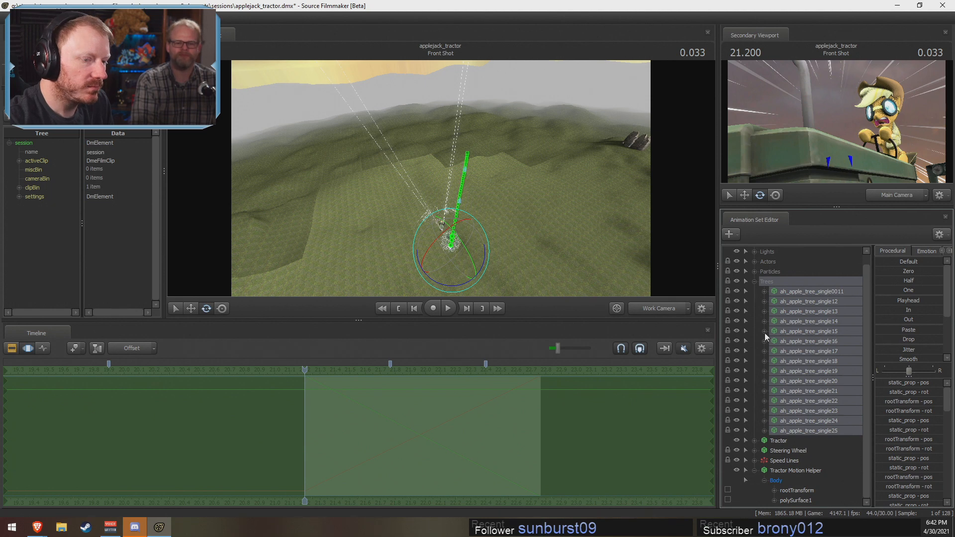
{"action": "left_click", "coordinate": [794, 294]}
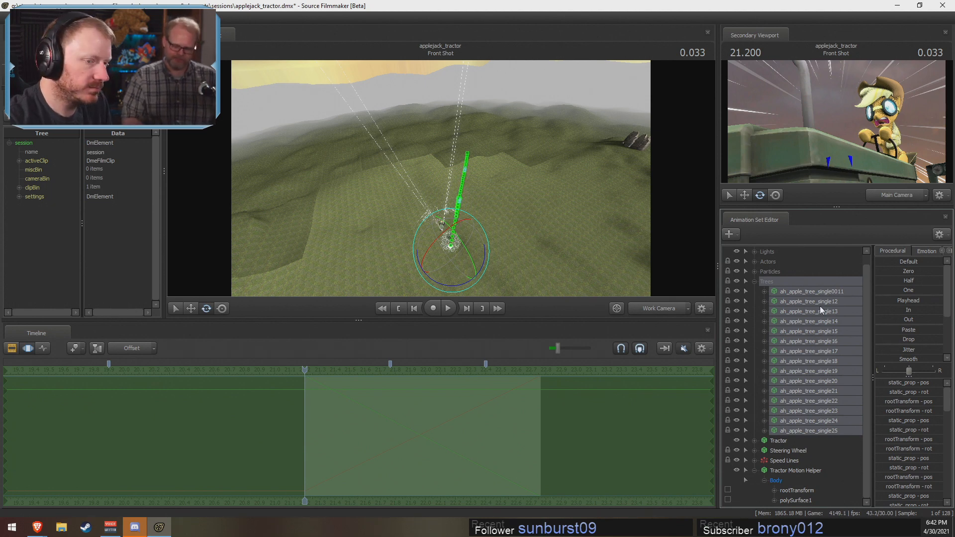
{"action": "left_click", "coordinate": [811, 300]}
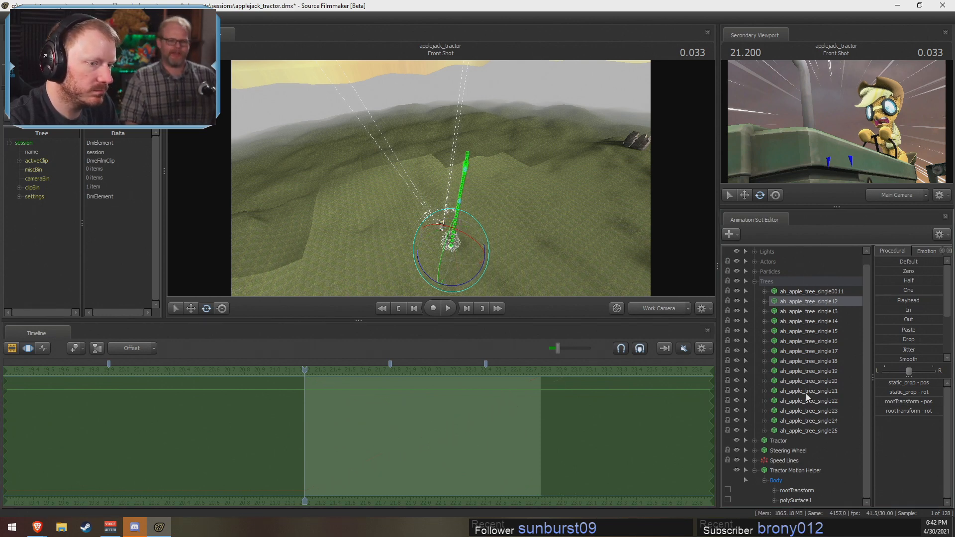
{"action": "left_click", "coordinate": [812, 433], "text": "shift"}
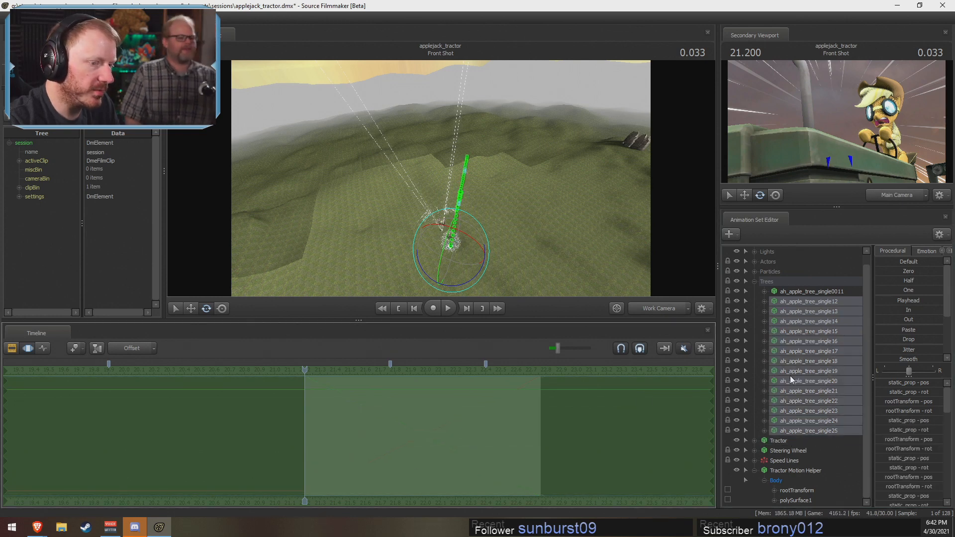
{"action": "left_click", "coordinate": [807, 303], "text": "ctrl"}
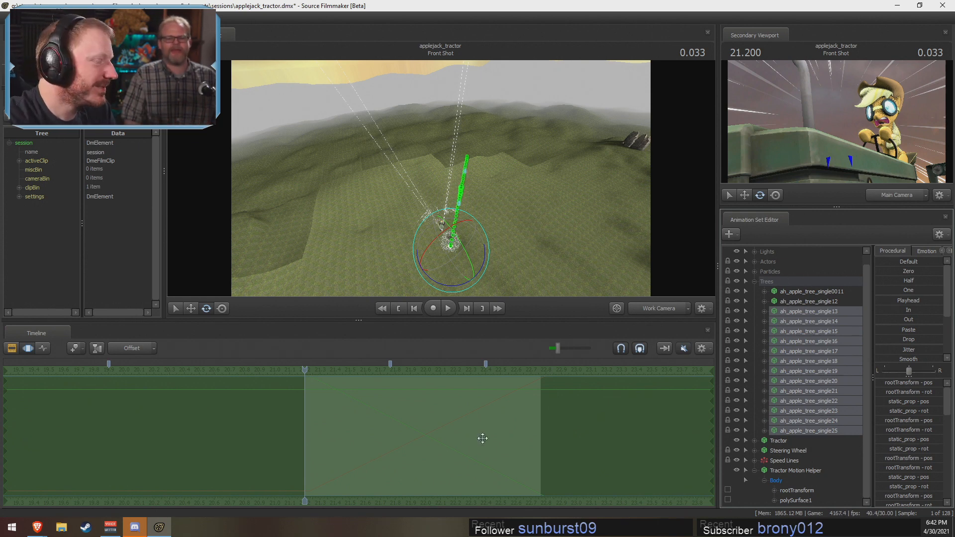
{"action": "left_click_drag", "start_coordinate": [405, 436], "coordinate": [492, 424]}
Step: Stagger the timing further by shifting the remaining trees later, dropping one tree per shift from ah_apple_tree_single14–25 down to single17–25
{"action": "left_click", "coordinate": [804, 311], "text": "ctrl"}
{"action": "left_click", "coordinate": [816, 322], "text": "ctrl"}
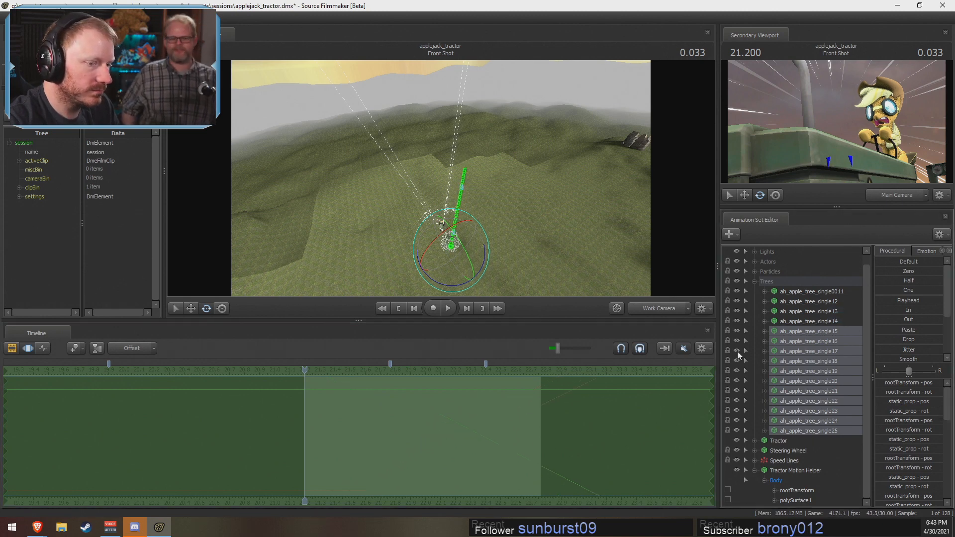
{"action": "left_click", "coordinate": [813, 333], "text": "ctrl"}
{"action": "left_click_drag", "start_coordinate": [447, 403], "coordinate": [466, 406]}
{"action": "left_click", "coordinate": [825, 349], "text": "ctrl"}
{"action": "left_click", "coordinate": [810, 342], "text": "ctrl"}
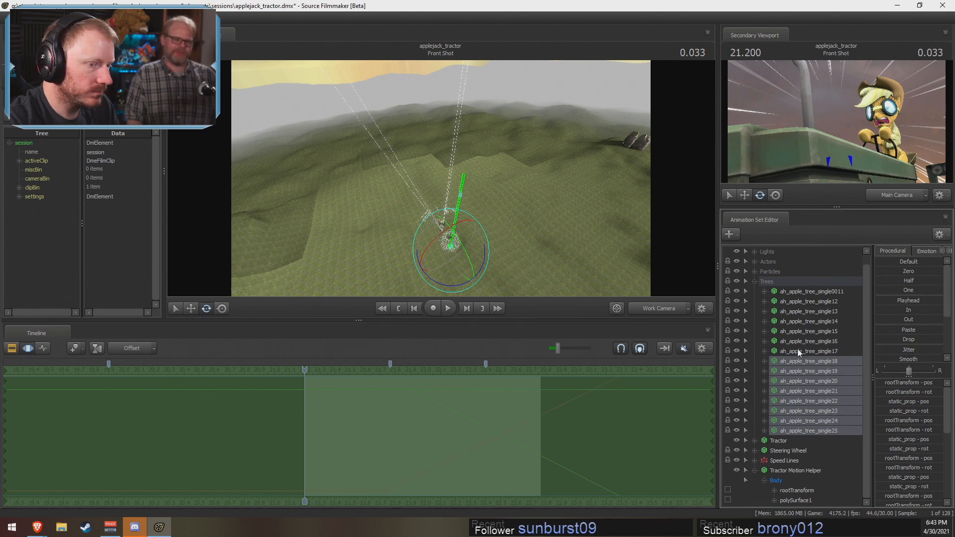
{"action": "left_click", "coordinate": [816, 353], "text": "ctrl"}
{"action": "left_click_drag", "start_coordinate": [485, 422], "coordinate": [497, 424]}
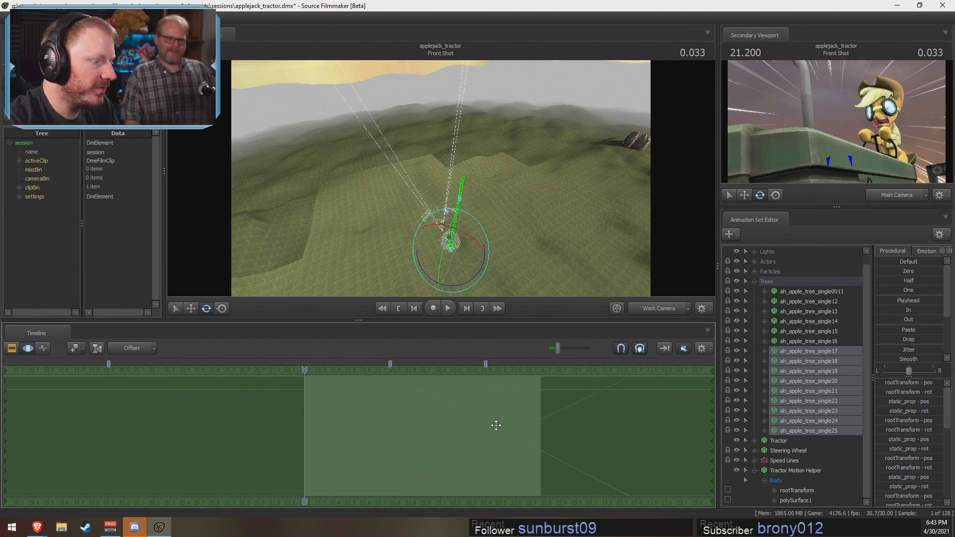
Step: Continue the stagger from ah_apple_tree_single18–25, dropping one tree before each later time shift, until only single25 is shifted
{"action": "left_click", "coordinate": [818, 354], "text": "ctrl"}
{"action": "left_click", "coordinate": [824, 361], "text": "ctrl"}
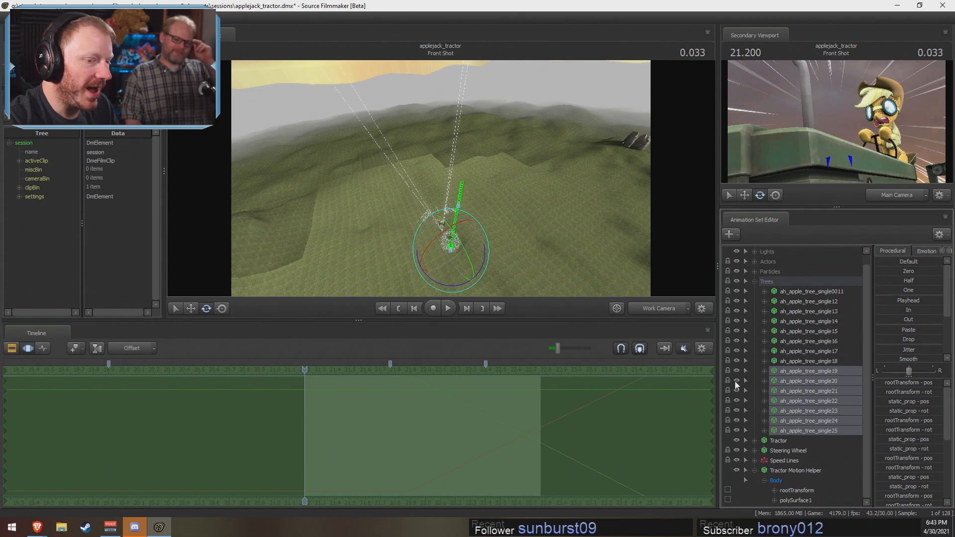
{"action": "left_click", "coordinate": [820, 381], "text": "ctrl"}
{"action": "left_click", "coordinate": [828, 371], "text": "ctrl"}
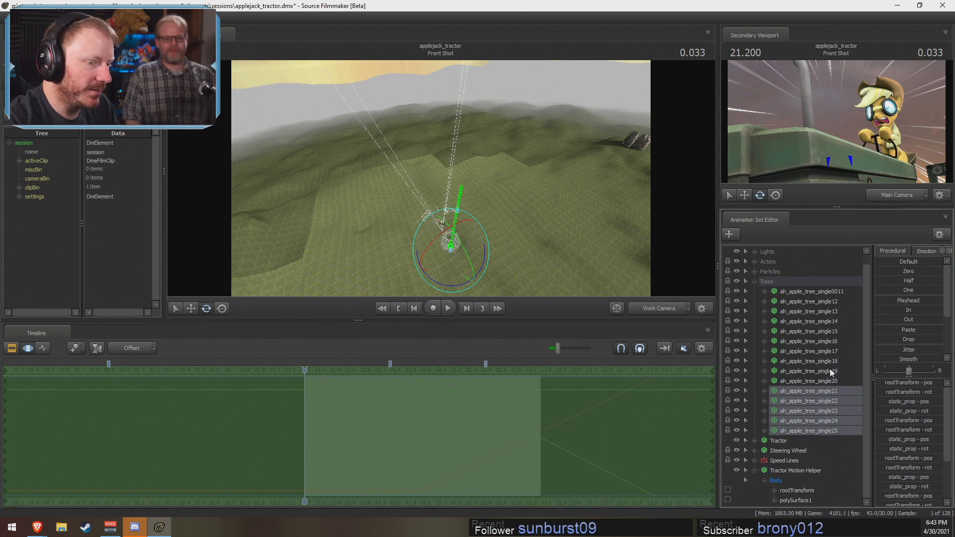
{"action": "left_click", "coordinate": [840, 392], "text": "ctrl"}
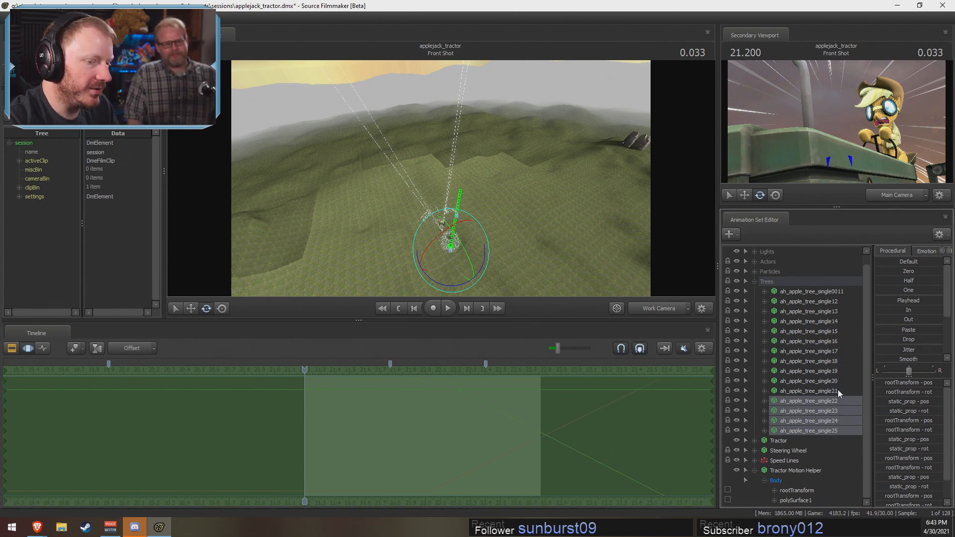
{"action": "left_click", "coordinate": [825, 401], "text": "ctrl"}
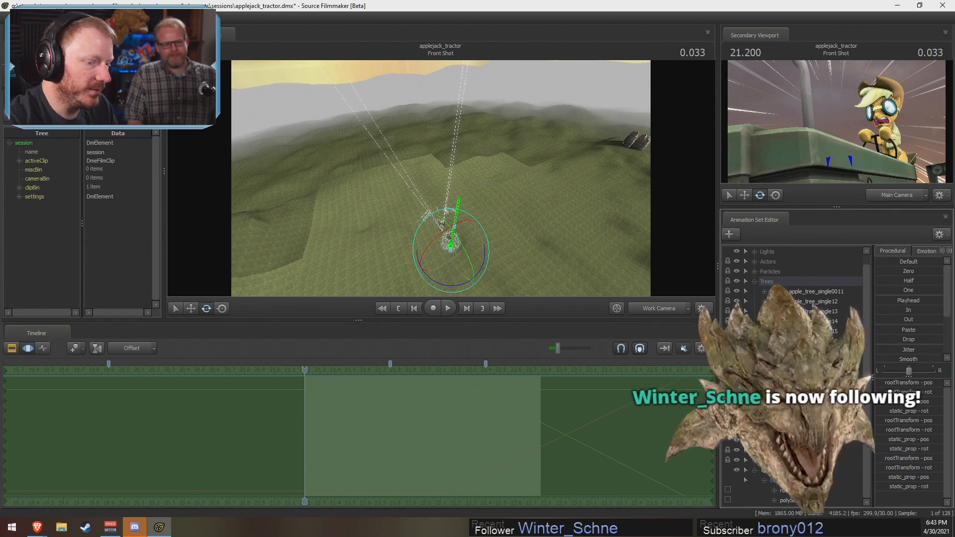
{"action": "left_click", "coordinate": [825, 411], "text": "ctrl"}
{"action": "left_click", "coordinate": [825, 411], "text": "ctrl"}
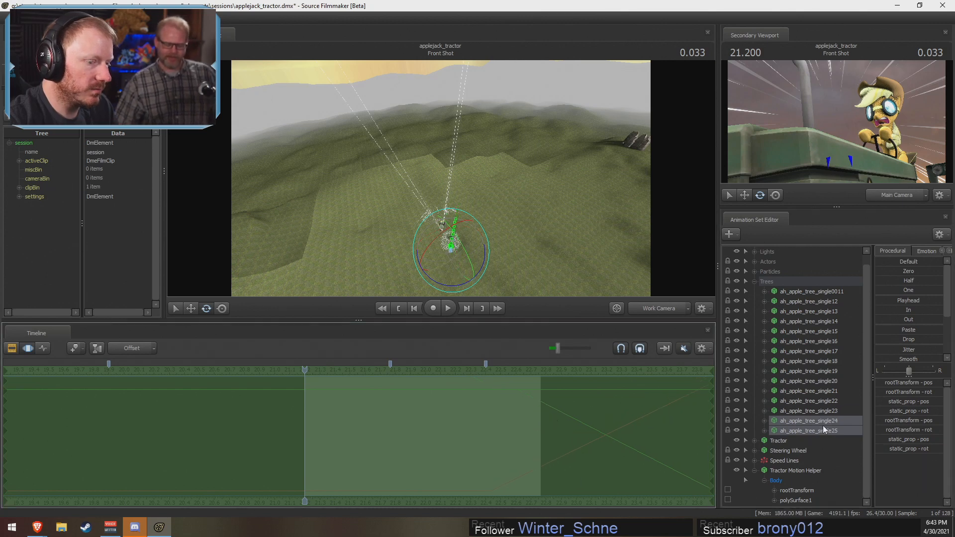
{"action": "left_click", "coordinate": [825, 431]}
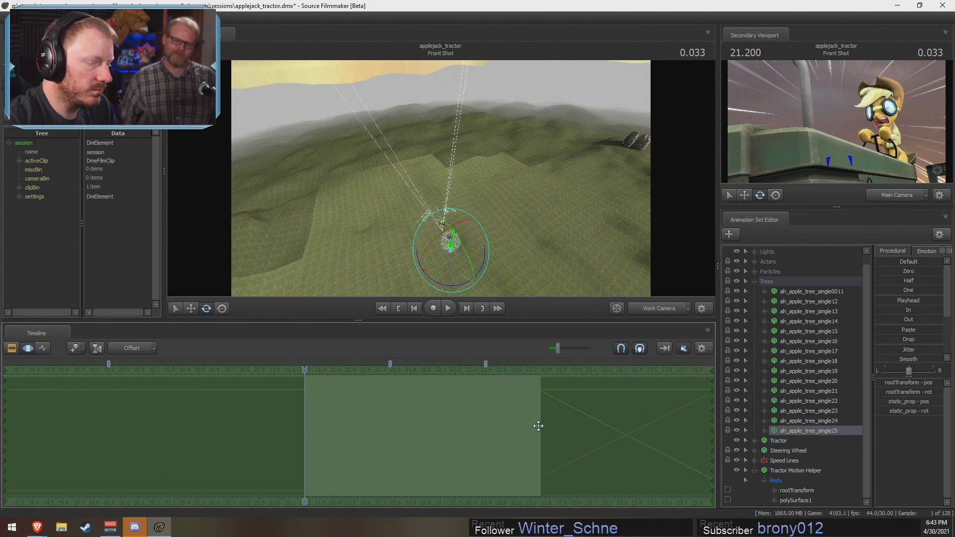
Step: Switch to the move manipulator and place ah_apple_tree_single12 through 14 at different lateral positions beside the tractor's path
{"action": "left_click", "coordinate": [822, 293]}
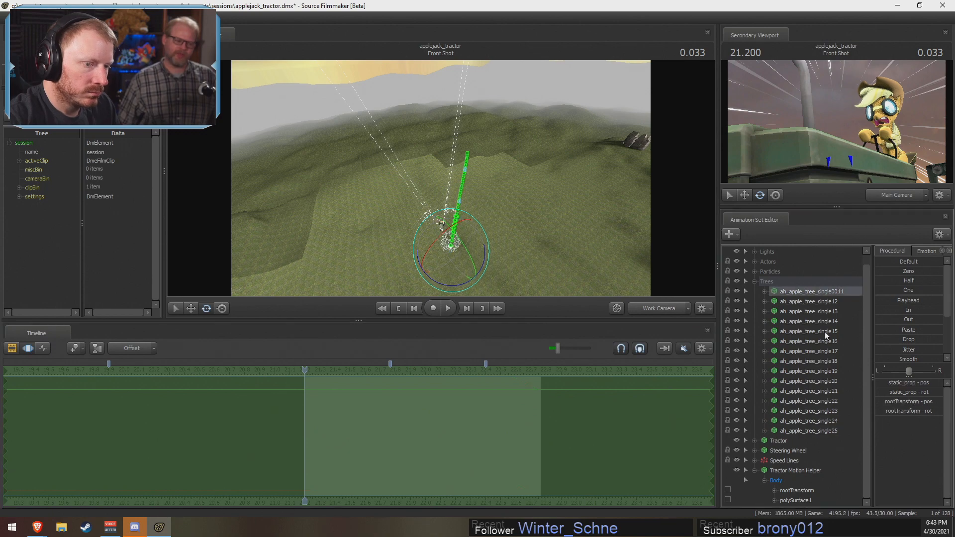
{"action": "left_click", "coordinate": [823, 301]}
{"action": "left_click", "coordinate": [817, 430], "text": "shift"}
{"action": "left_click", "coordinate": [822, 302]}
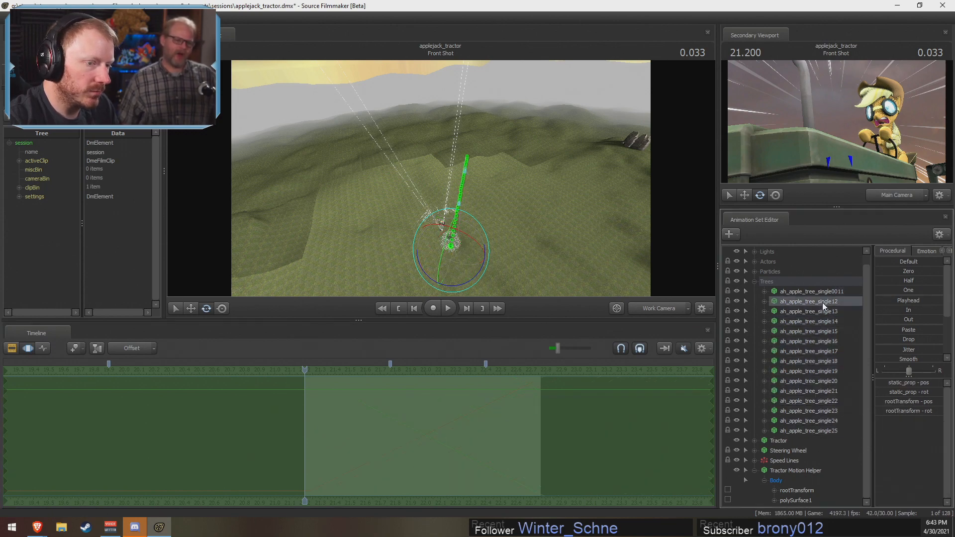
{"action": "left_click_drag", "start_coordinate": [441, 150], "coordinate": [394, 213]}
{"action": "key", "text": "w"}
{"action": "key", "text": "ctrl+z"}
{"action": "left_click", "coordinate": [808, 314]}
{"action": "left_click", "coordinate": [472, 221]}
{"action": "left_click", "coordinate": [817, 322]}
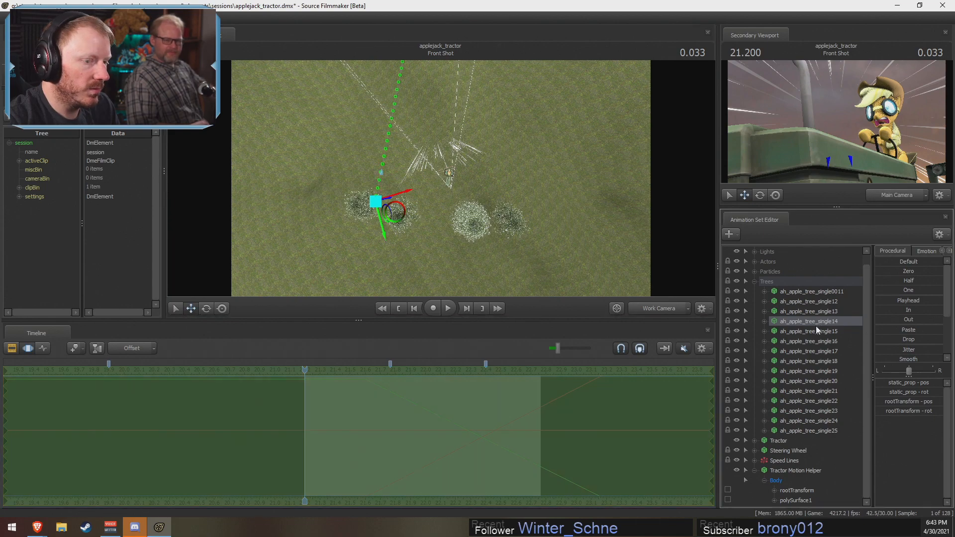
Step: Move ah_apple_tree_single15 outward to the far end of the tree row, and reposition ah_apple_tree_single16 on the same side
{"action": "left_click", "coordinate": [821, 340]}
{"action": "left_click", "coordinate": [493, 240]}
{"action": "left_click", "coordinate": [823, 337]}
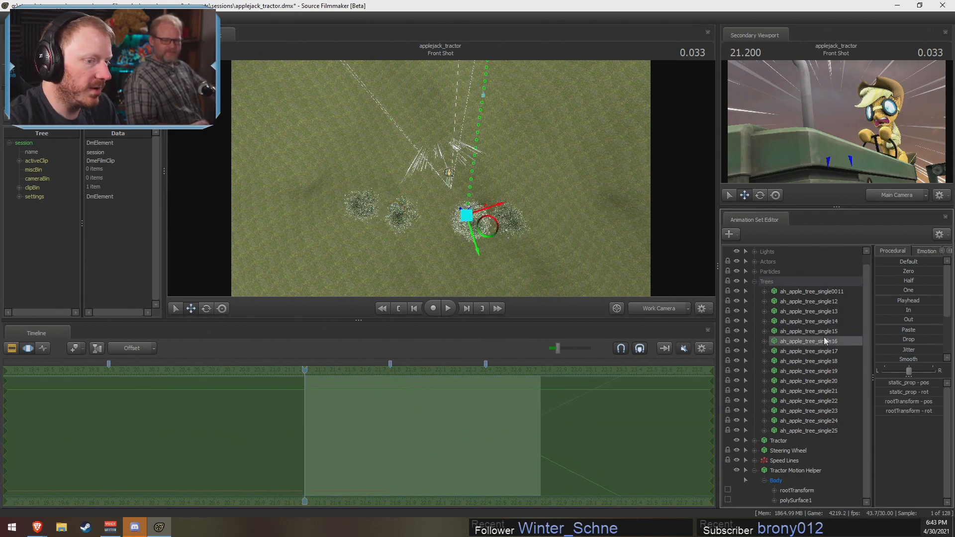
{"action": "key", "text": "Up"}
{"action": "left_click", "coordinate": [825, 340]}
{"action": "left_click", "coordinate": [826, 349]}
{"action": "left_click", "coordinate": [828, 333]}
{"action": "left_click", "coordinate": [827, 339]}
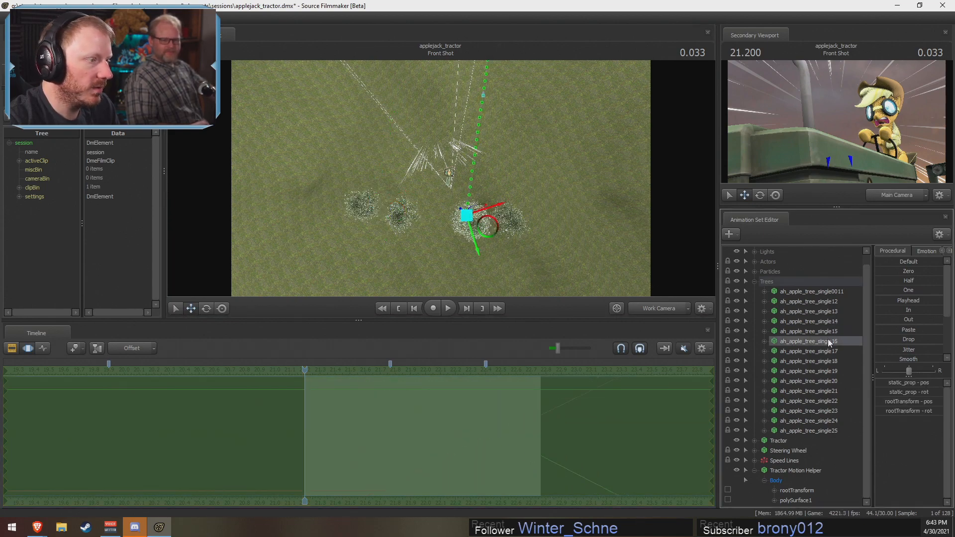
{"action": "left_click", "coordinate": [829, 330]}
{"action": "left_click_drag", "start_coordinate": [494, 232], "coordinate": [548, 225]}
{"action": "key", "text": "Down"}
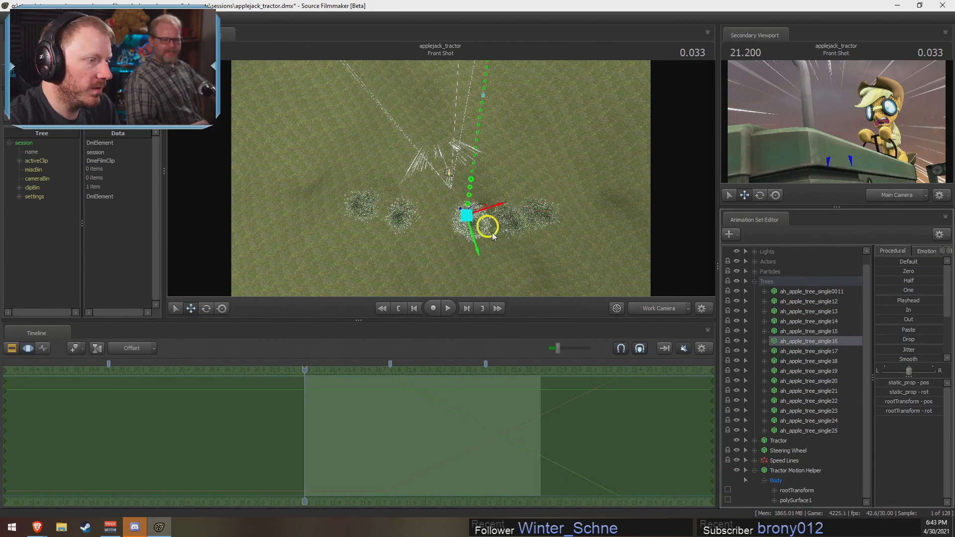
{"action": "left_click", "coordinate": [494, 237]}
{"action": "left_click", "coordinate": [824, 351]}
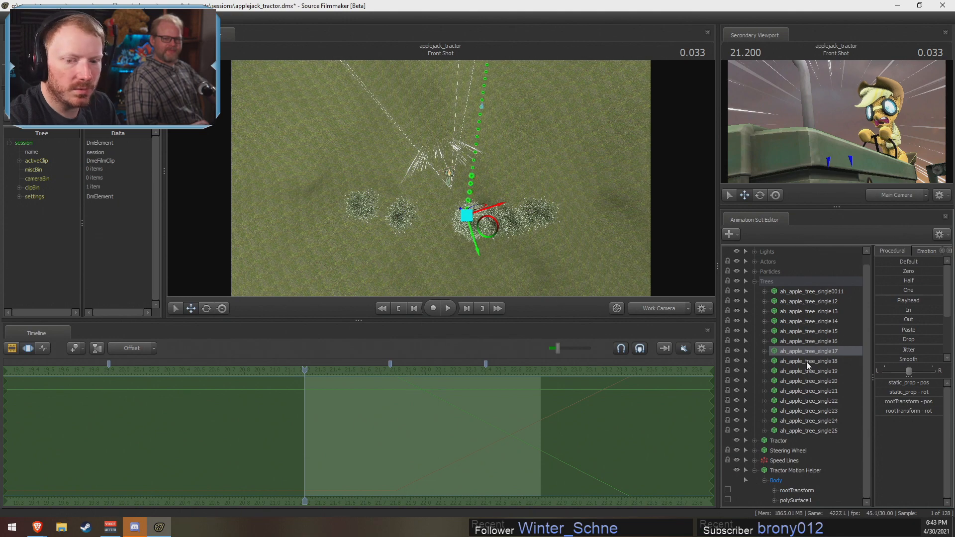
Step: Switch to Discord, post the prepared stream announcement about continuing Applejack and her tractor, and return to Source Filmmaker
{"action": "left_click", "coordinate": [134, 526]}
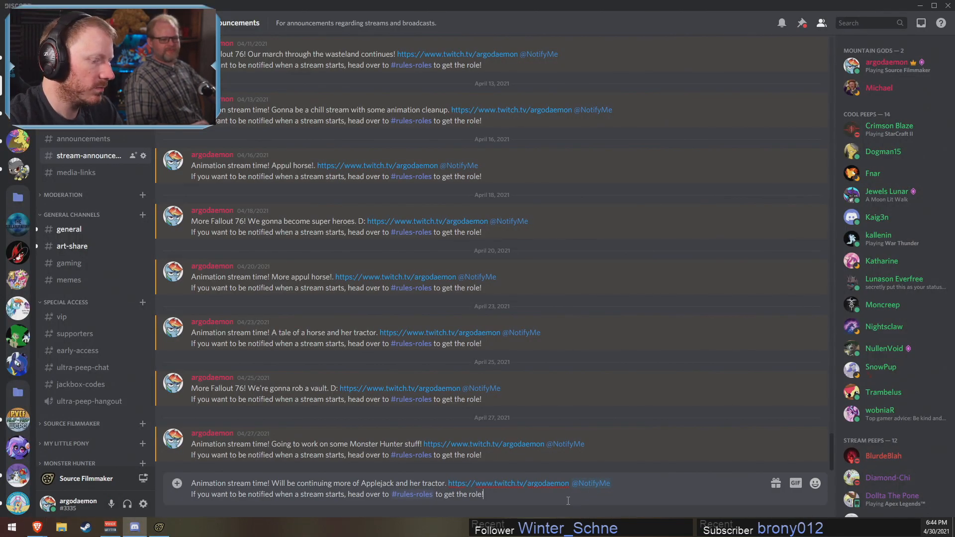
{"action": "key", "text": "Return"}
{"action": "left_click", "coordinate": [920, 5]}
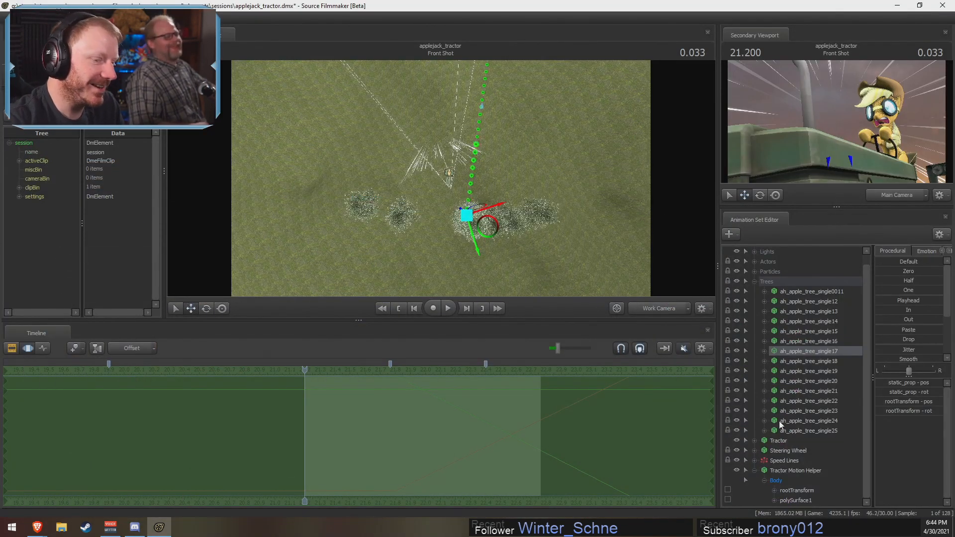
Step: Move ah_apple_tree_single18 and 19 across to the opposite side of the tractor's path, each at a slightly different spot
{"action": "left_click", "coordinate": [811, 363]}
{"action": "left_click_drag", "start_coordinate": [487, 226], "coordinate": [409, 225]}
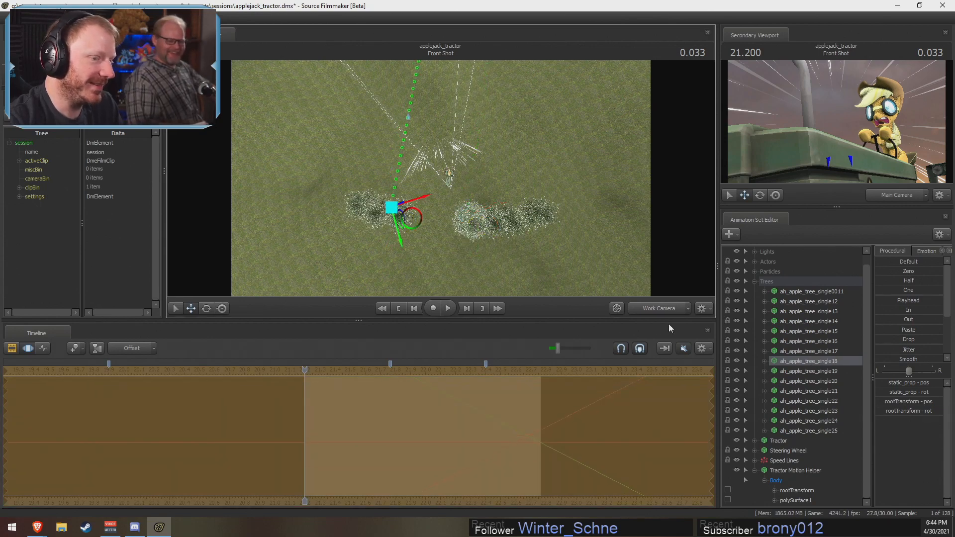
{"action": "left_click", "coordinate": [834, 372]}
{"action": "left_click_drag", "start_coordinate": [490, 229], "coordinate": [424, 223]}
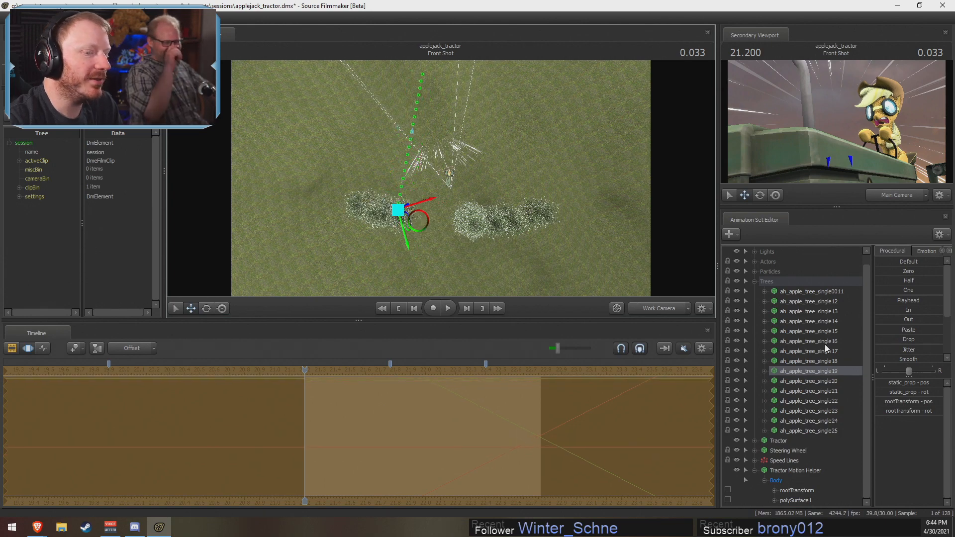
Step: Move ah_apple_tree_single20 through 22 across to the opposite side of the tractor's path, each at a slightly different spot
{"action": "left_click", "coordinate": [827, 380]}
{"action": "left_click_drag", "start_coordinate": [485, 228], "coordinate": [419, 217]}
{"action": "left_click", "coordinate": [812, 391]}
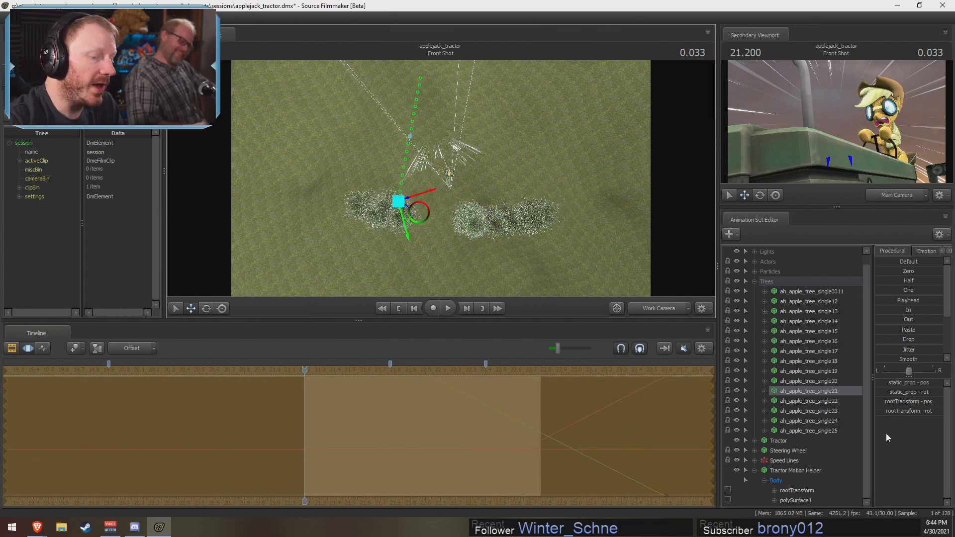
{"action": "left_click", "coordinate": [811, 400]}
{"action": "left_click_drag", "start_coordinate": [500, 226], "coordinate": [397, 217]}
Step: Move ah_apple_tree_single23 through 25 across the tractor's path into the cluster of trees on the opposite side
{"action": "left_click", "coordinate": [810, 411]}
{"action": "left_click", "coordinate": [811, 421]}
{"action": "left_click_drag", "start_coordinate": [487, 227], "coordinate": [410, 212]}
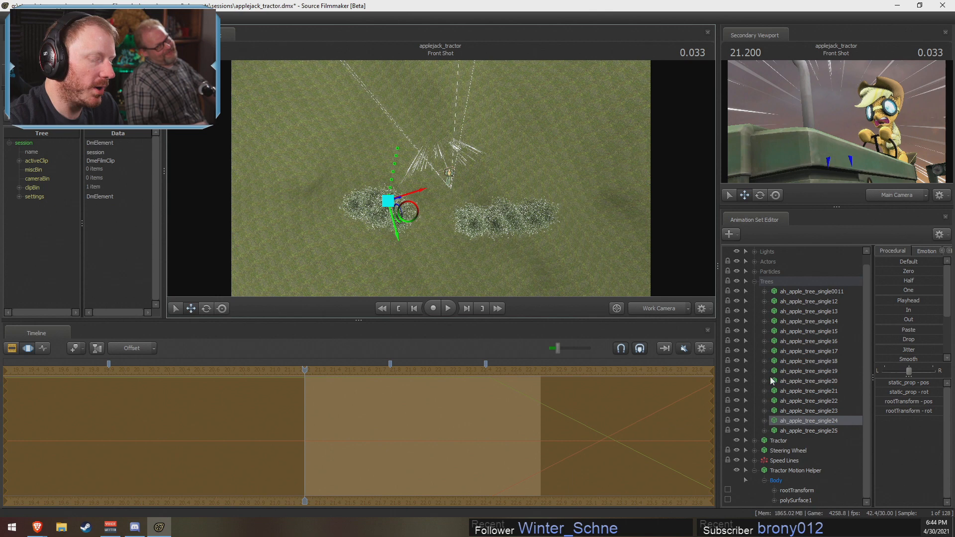
{"action": "left_click", "coordinate": [808, 430]}
{"action": "left_click_drag", "start_coordinate": [485, 231], "coordinate": [421, 221]}
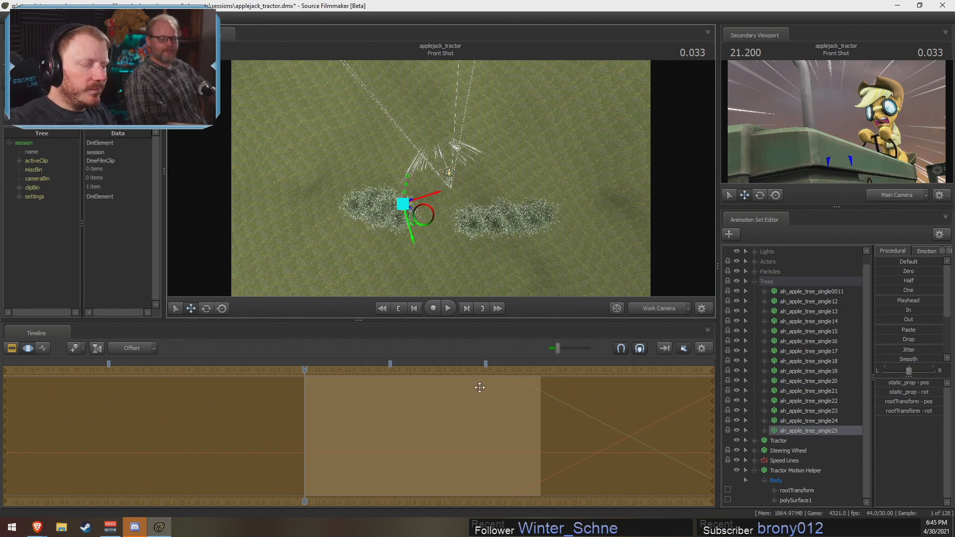
Step: Play Front Shot from its start through Work Camera to review how the trees pass the tractor from above
{"action": "key", "text": "F2"}
{"action": "key", "text": "F3"}
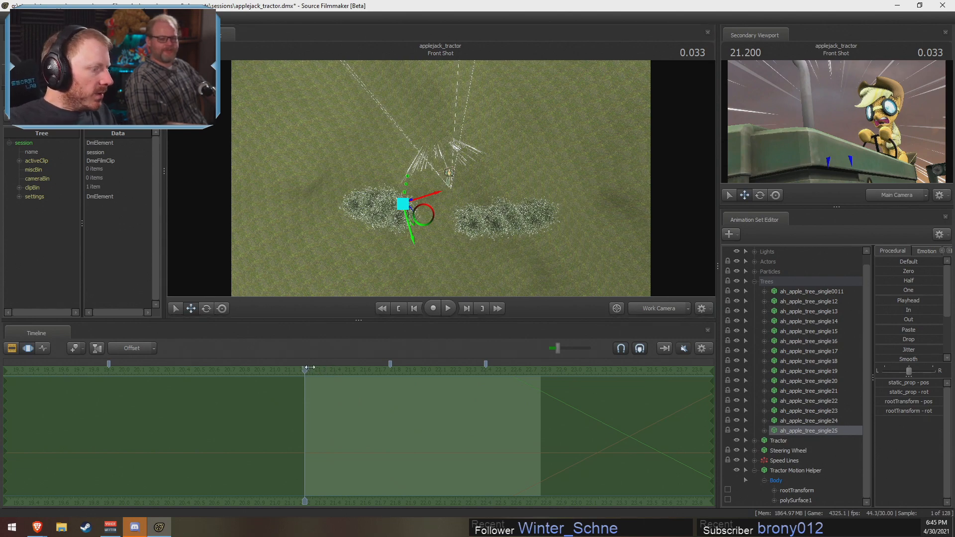
{"action": "mouse_move", "coordinate": [305, 368]}
{"action": "left_mouse_down"}
{"action": "mouse_move", "coordinate": [320, 369]}
{"action": "mouse_move", "coordinate": [309, 369]}
{"action": "left_mouse_up"}
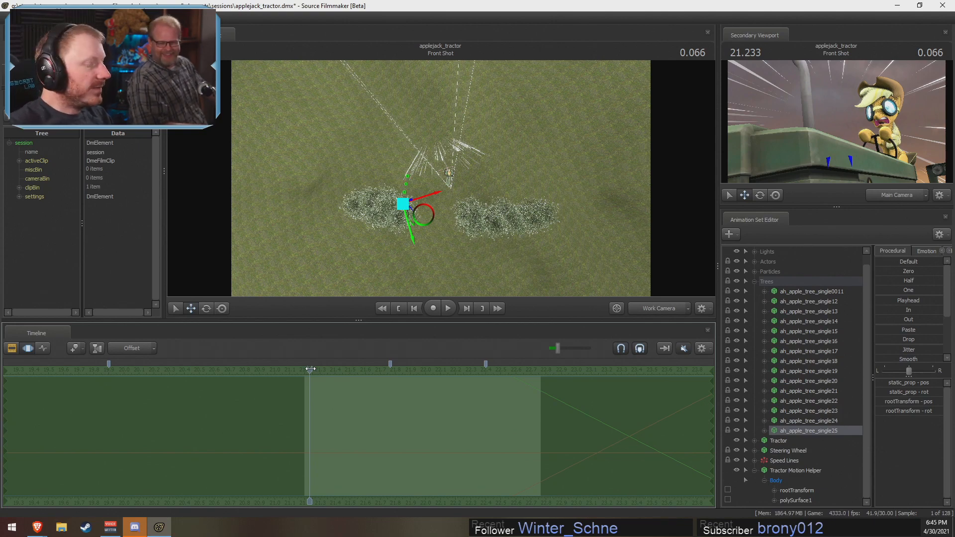
{"action": "left_click_drag", "start_coordinate": [310, 369], "coordinate": [305, 370]}
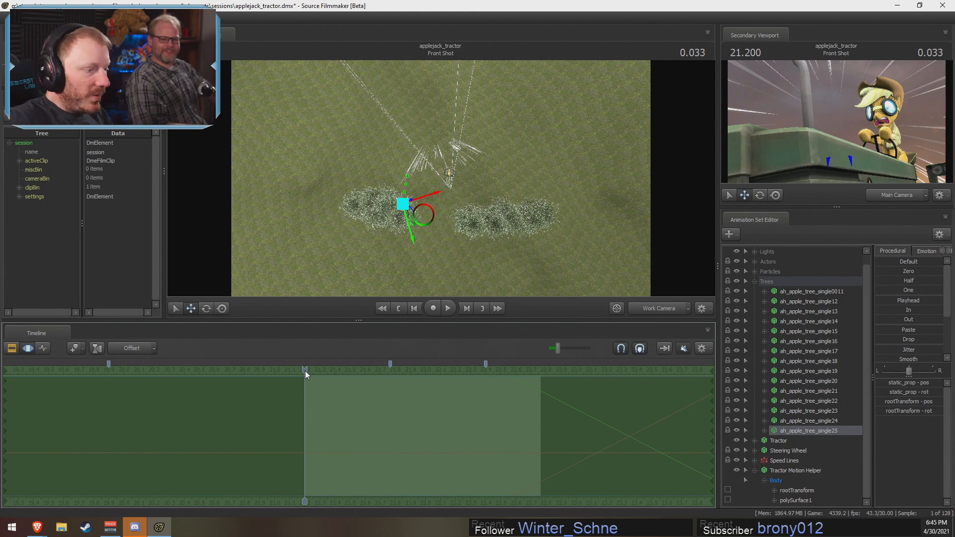
{"action": "key", "text": "space"}
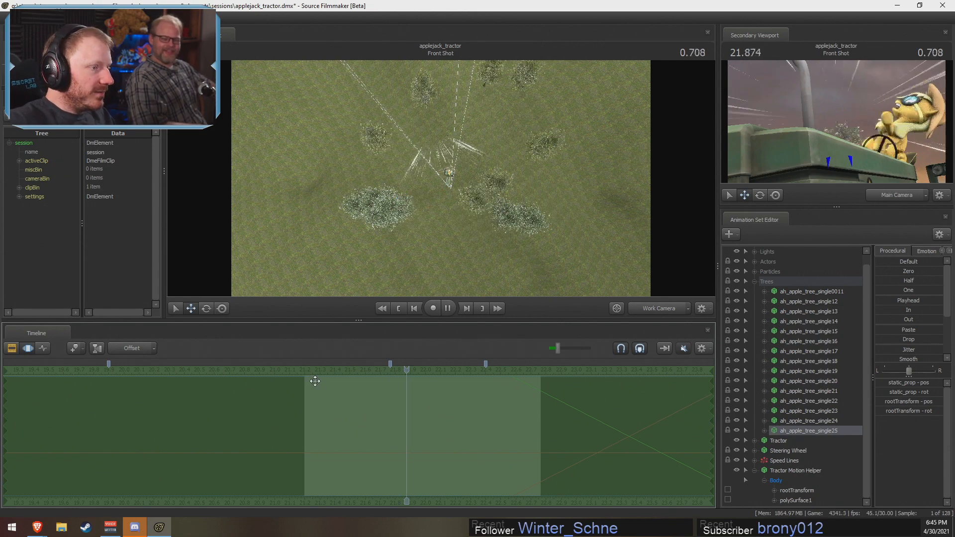
{"action": "key", "text": "space"}
Step: Replay Front Shot in the Clip Editor and examine the tree spacing around the middle of the shot
{"action": "key", "text": "F2"}
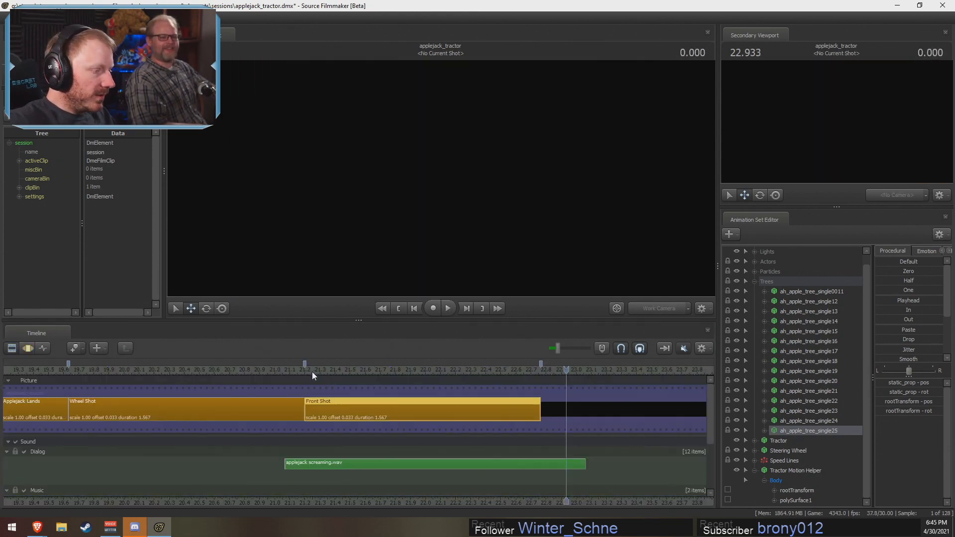
{"action": "left_click_drag", "start_coordinate": [313, 372], "coordinate": [336, 368]}
{"action": "key", "text": "space"}
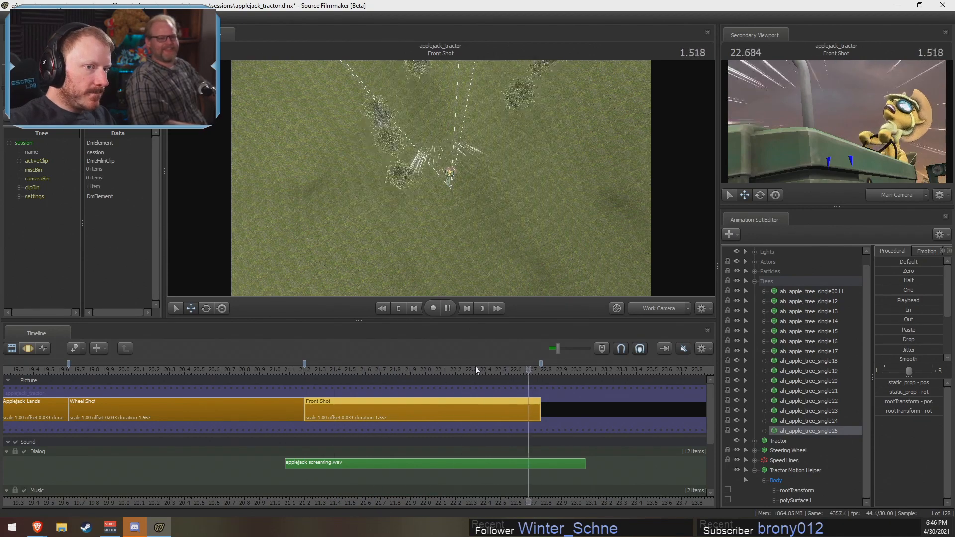
{"action": "left_click", "coordinate": [410, 368]}
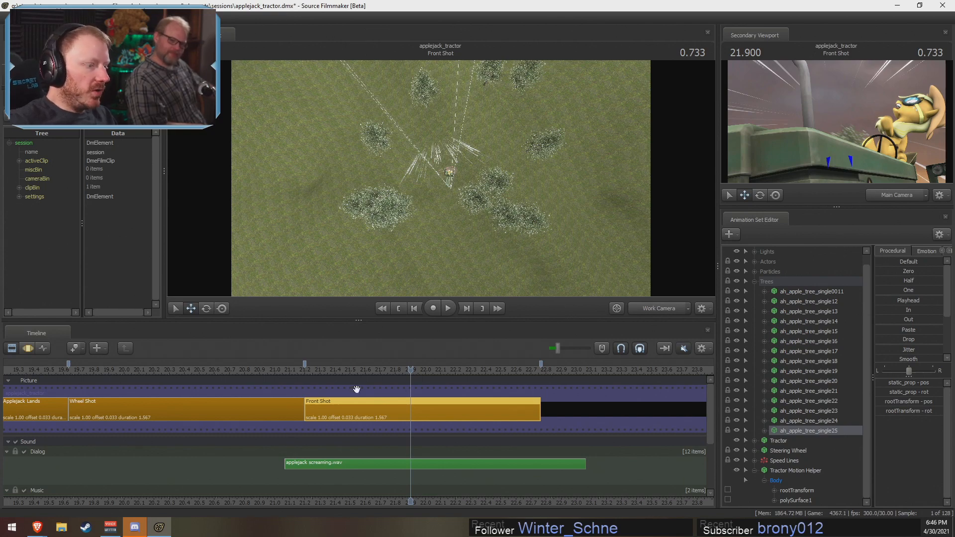
{"action": "key", "text": "space"}
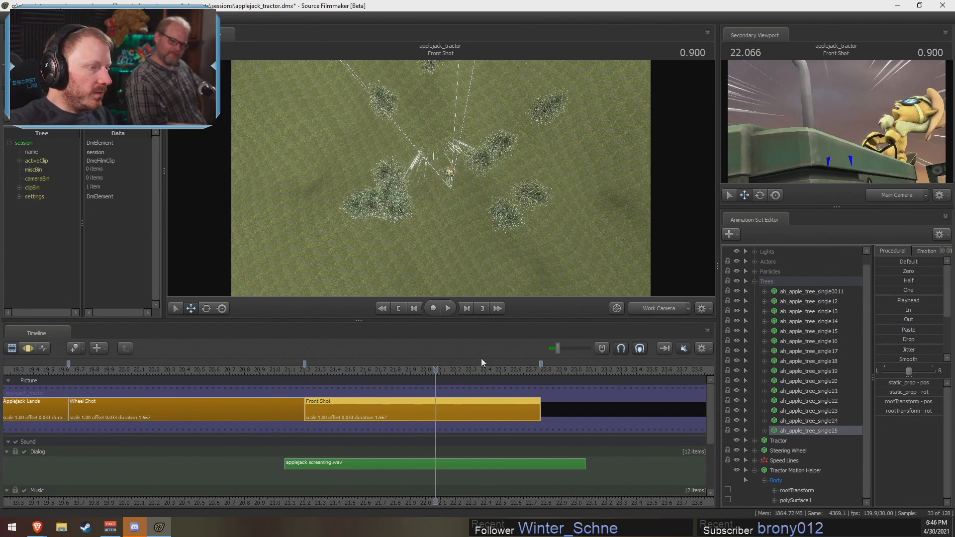
Step: Return to the Motion Editor, inspect the Tractor's Body controls, and set the playhead to 0.766 in Front Shot
{"action": "key", "text": "F2"}
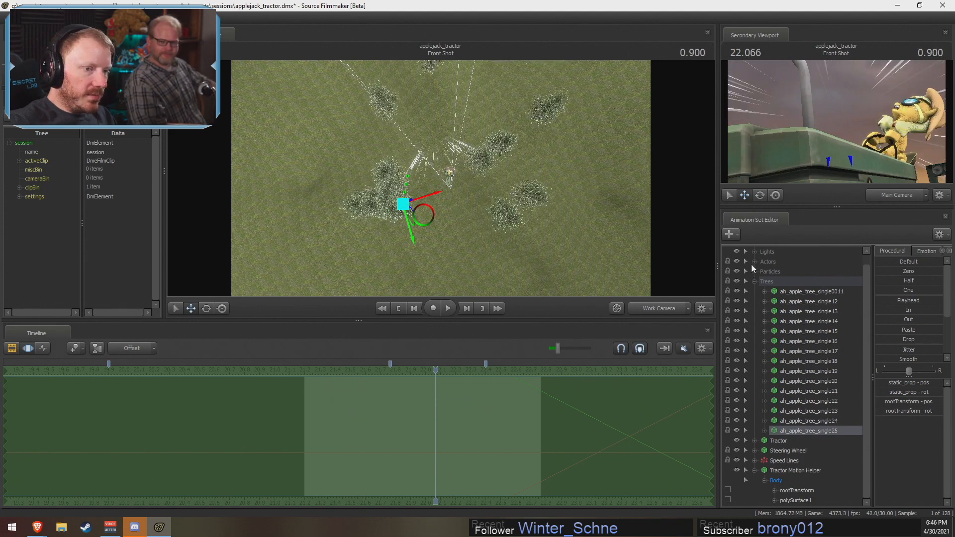
{"action": "left_click", "coordinate": [753, 281]}
{"action": "left_click", "coordinate": [753, 301]}
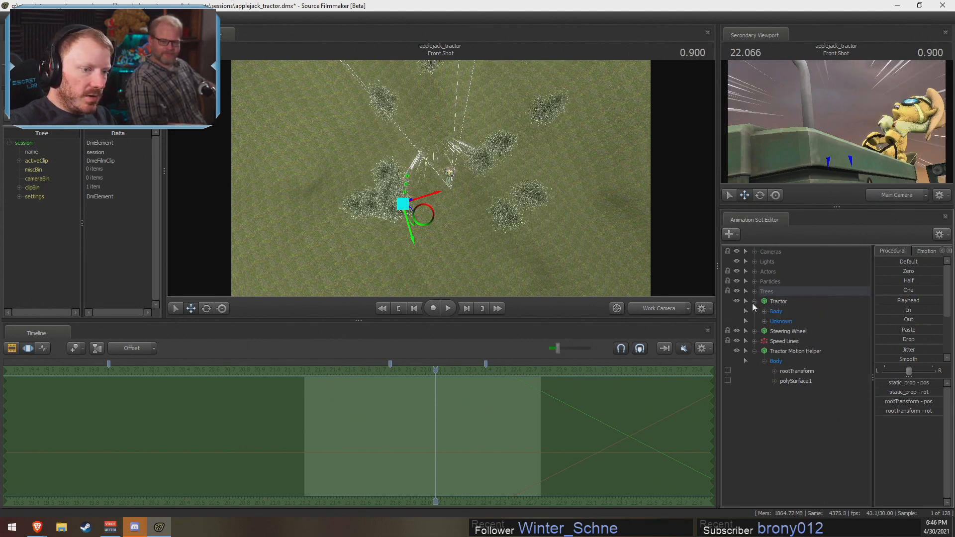
{"action": "left_click", "coordinate": [764, 311]}
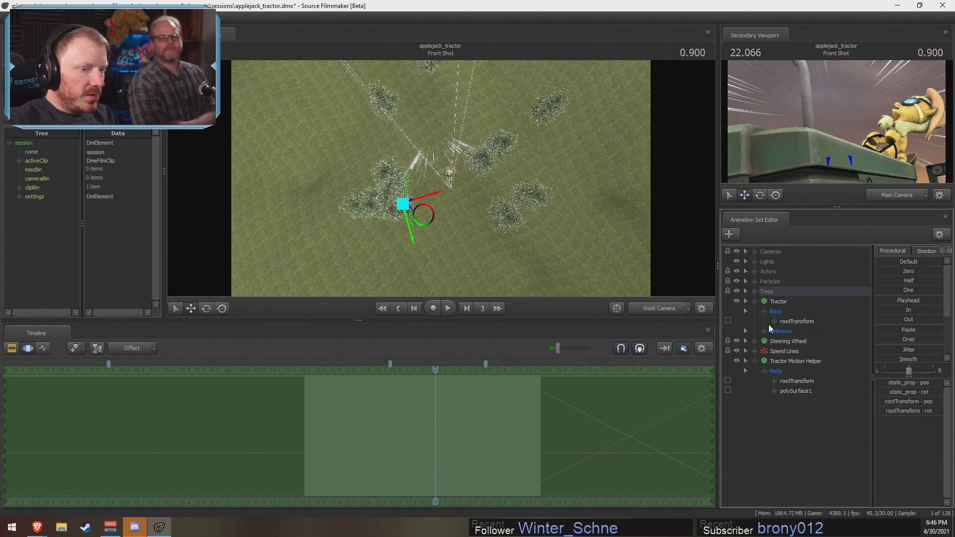
{"action": "left_click", "coordinate": [756, 303]}
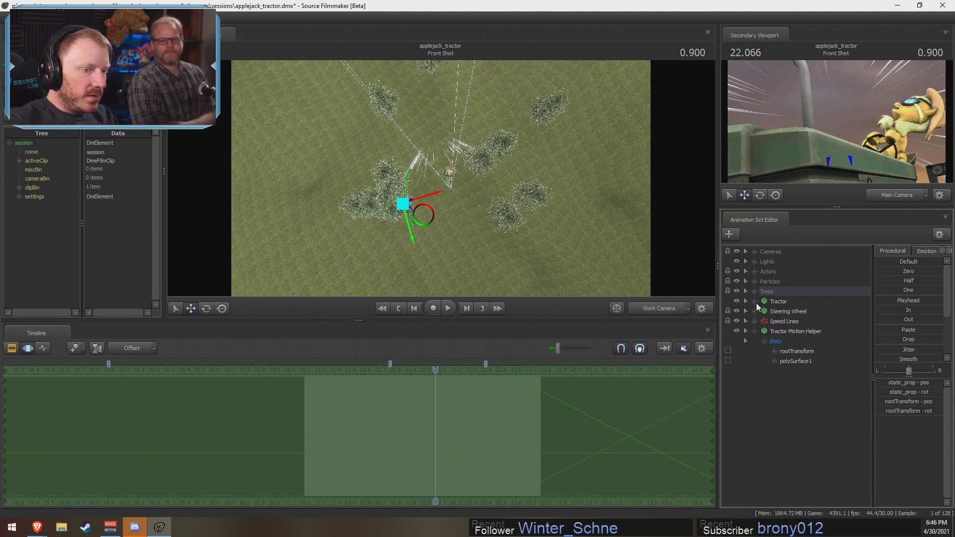
{"action": "left_click_drag", "start_coordinate": [370, 395], "coordinate": [416, 404]}
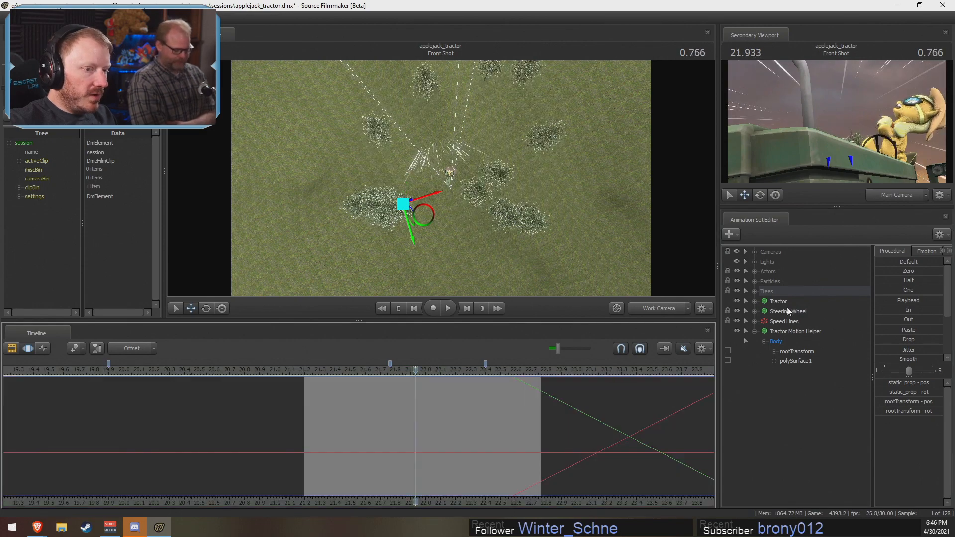
Step: Examine individual trees in the Trees group at 0.766 to identify their position and timing, ending on ah_apple_tree_single17
{"action": "left_click", "coordinate": [755, 291]}
{"action": "left_click", "coordinate": [817, 331]}
{"action": "left_click", "coordinate": [820, 358]}
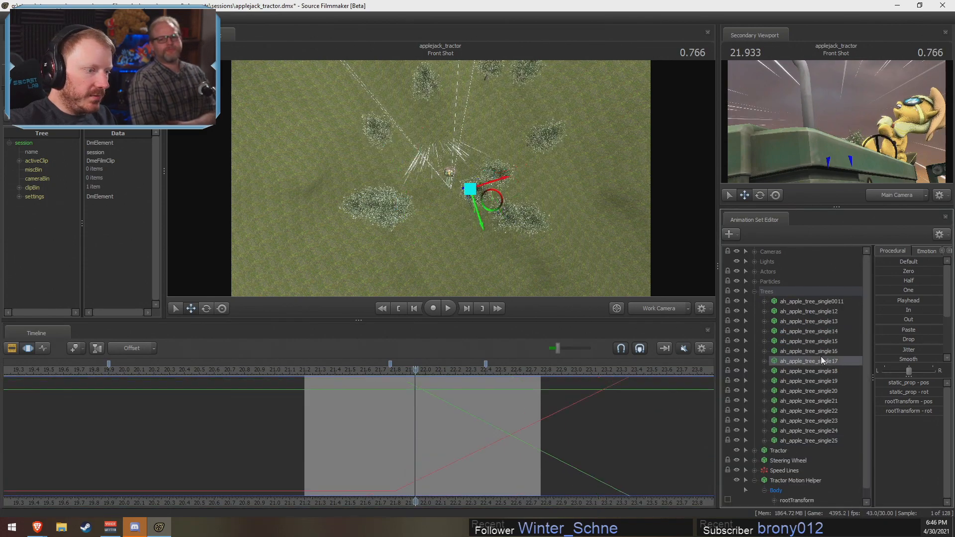
{"action": "left_click", "coordinate": [820, 373]}
{"action": "left_click", "coordinate": [818, 382]}
{"action": "left_click", "coordinate": [818, 403]}
{"action": "left_click", "coordinate": [821, 431]}
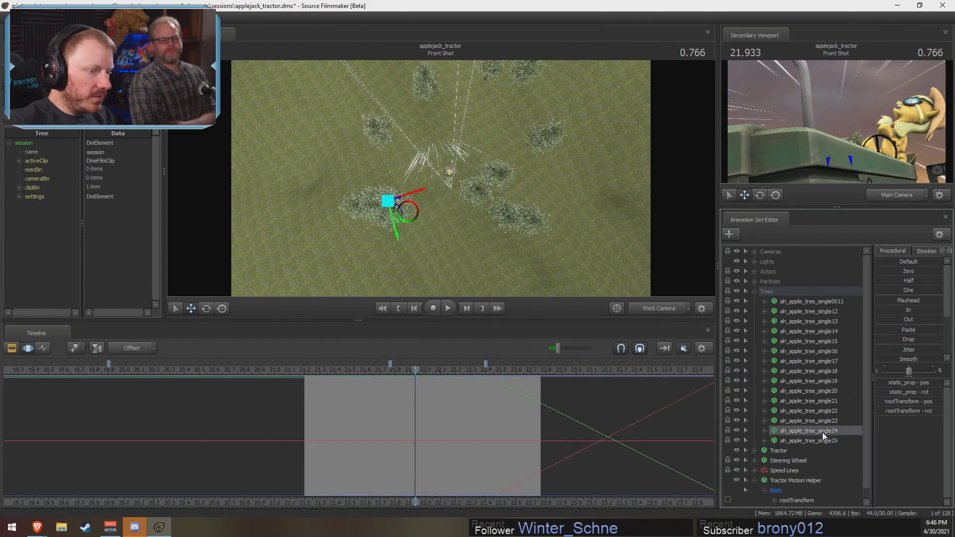
{"action": "left_click", "coordinate": [825, 383]}
{"action": "left_click", "coordinate": [823, 361]}
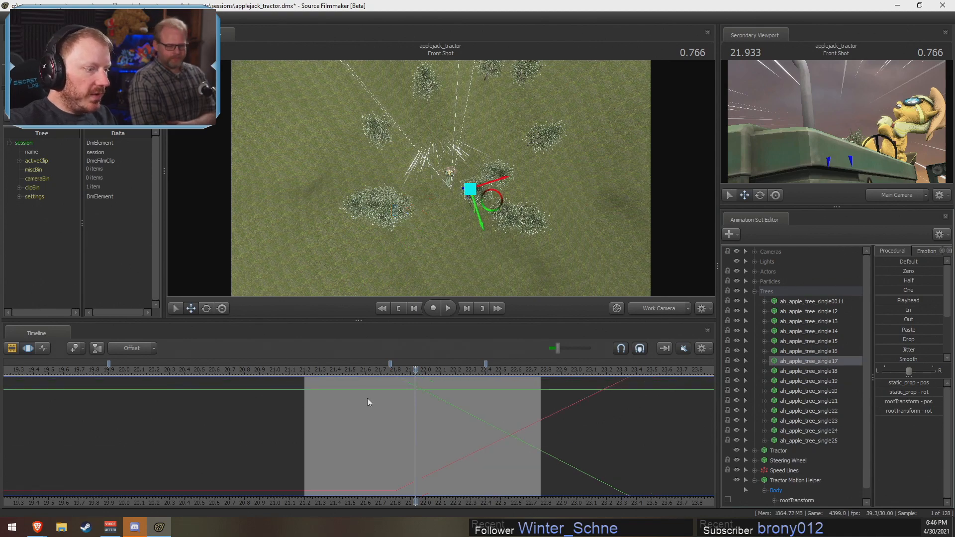
Step: Enlarge the primary viewport and preview the trees' pass-by through Main Camera and from above through Work Camera
{"action": "middle_click_drag", "start_coordinate": [369, 402], "coordinate": [572, 359]}
{"action": "left_click", "coordinate": [646, 310]}
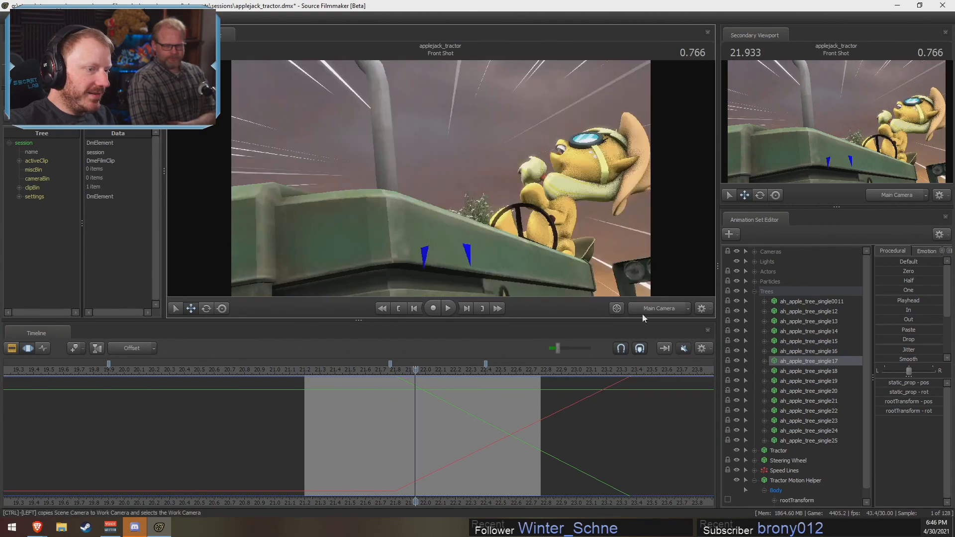
{"action": "left_click_drag", "start_coordinate": [600, 323], "coordinate": [600, 395]}
{"action": "middle_click_drag", "start_coordinate": [341, 473], "coordinate": [365, 468]}
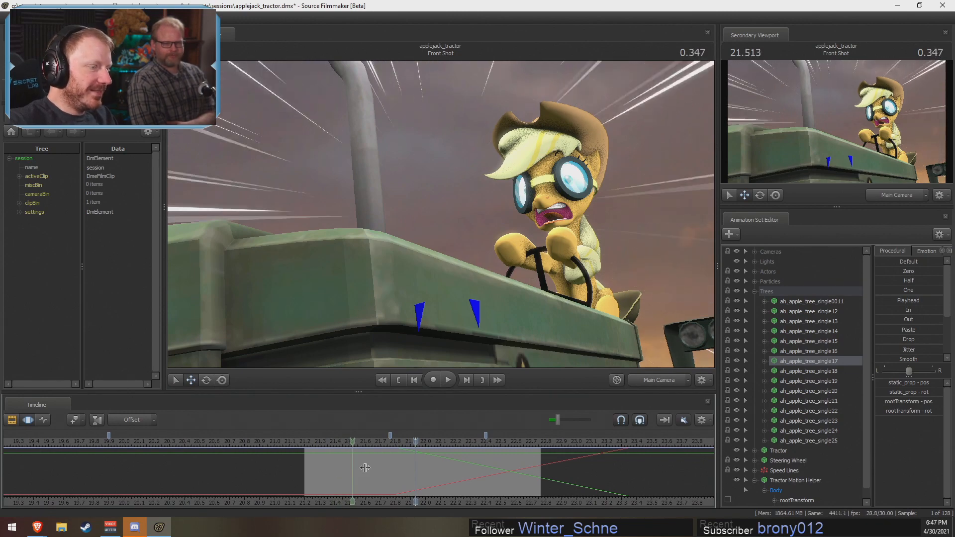
{"action": "left_click", "coordinate": [664, 376]}
{"action": "mouse_move", "coordinate": [297, 472]}
{"action": "middle_mouse_down"}
{"action": "mouse_move", "coordinate": [348, 469]}
{"action": "mouse_move", "coordinate": [316, 471]}
{"action": "mouse_move", "coordinate": [329, 470]}
{"action": "middle_mouse_up"}
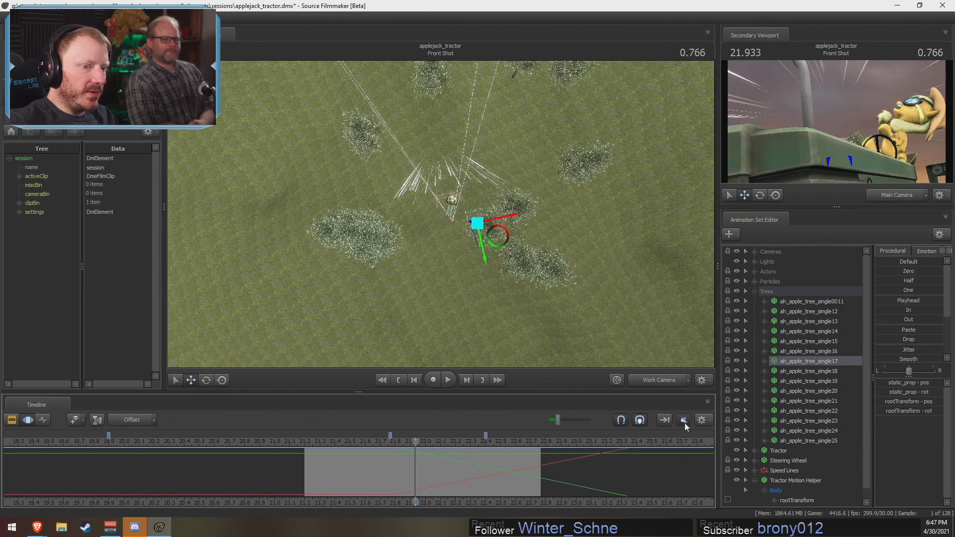
{"action": "left_click", "coordinate": [811, 301]}
{"action": "left_click", "coordinate": [811, 341], "text": "ctrl"}
{"action": "left_click", "coordinate": [813, 351], "text": "ctrl"}
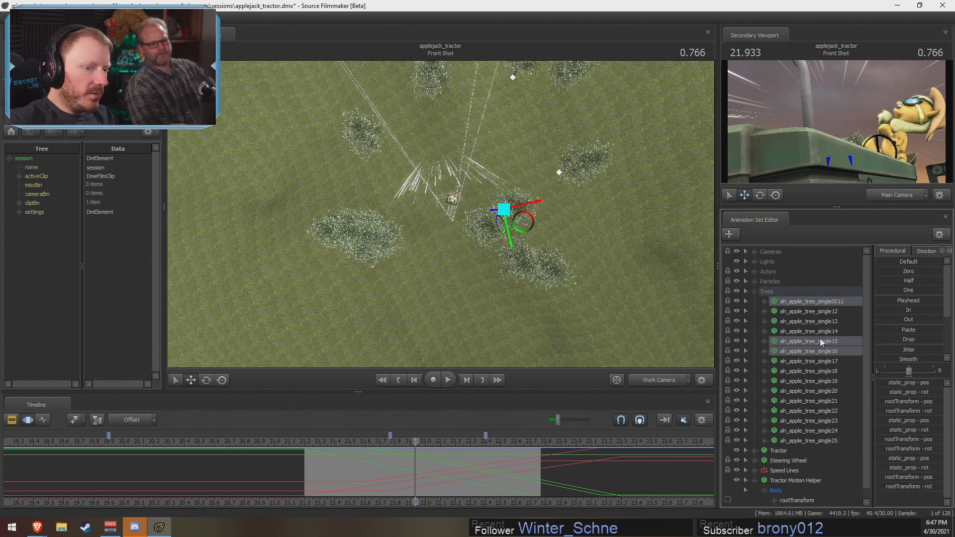
{"action": "left_click", "coordinate": [819, 313], "text": "shift"}
{"action": "key", "text": "ctrl+a"}
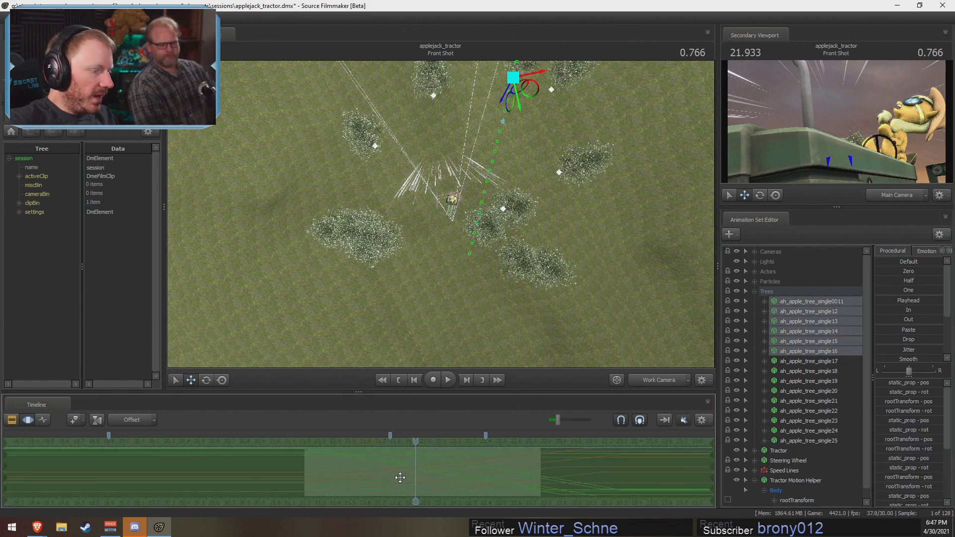
{"action": "key", "text": "Delete"}
{"action": "left_click", "coordinate": [810, 303]}
{"action": "left_click", "coordinate": [813, 351], "text": "shift"}
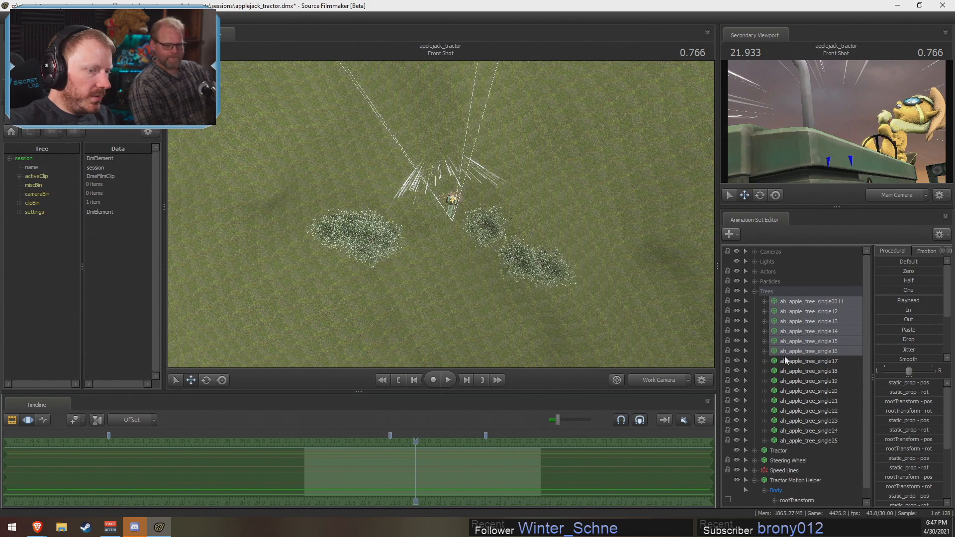
{"action": "left_click", "coordinate": [804, 311]}
{"action": "left_click", "coordinate": [806, 303]}
{"action": "left_click", "coordinate": [809, 349], "text": "shift"}
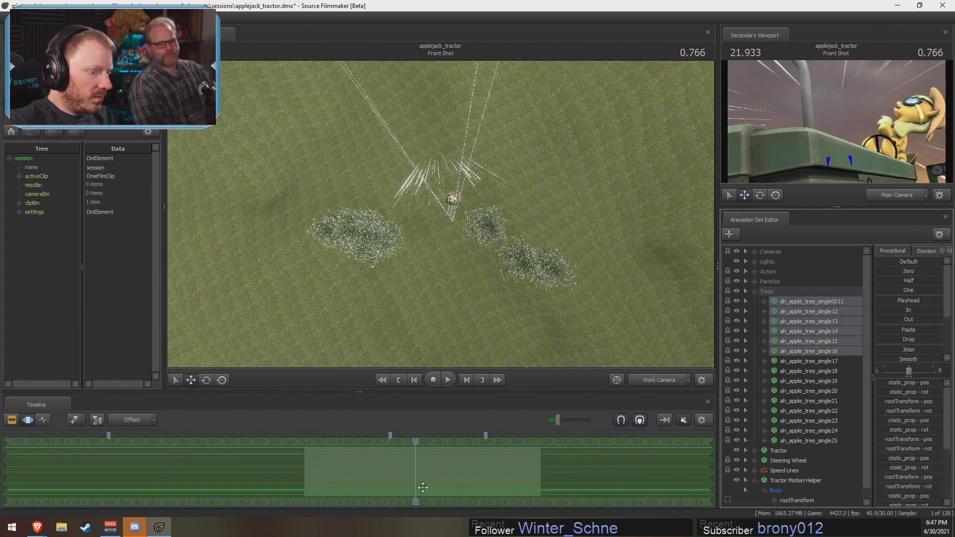
{"action": "left_click", "coordinate": [795, 368]}
{"action": "left_click", "coordinate": [818, 336]}
{"action": "left_click", "coordinate": [823, 319]}
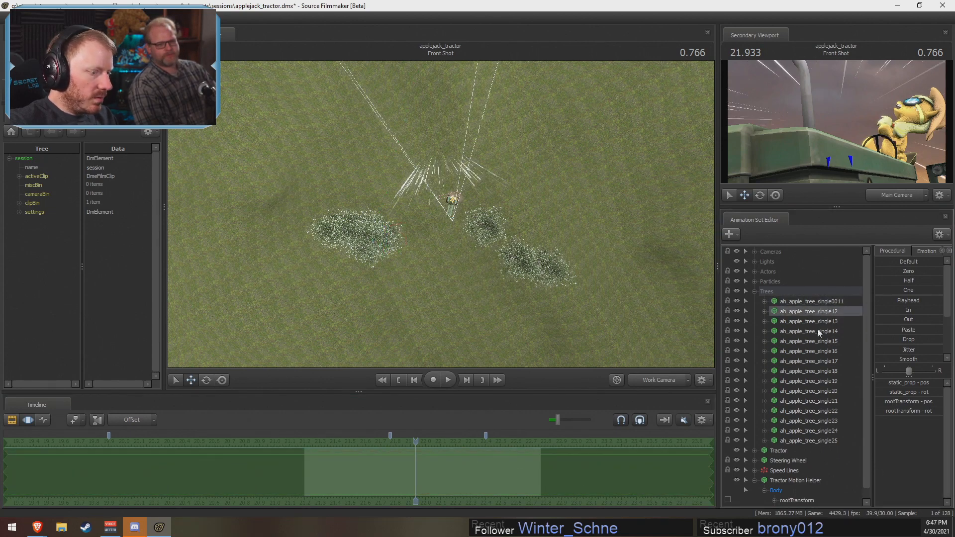
{"action": "left_click", "coordinate": [817, 331]}
{"action": "left_click", "coordinate": [814, 304]}
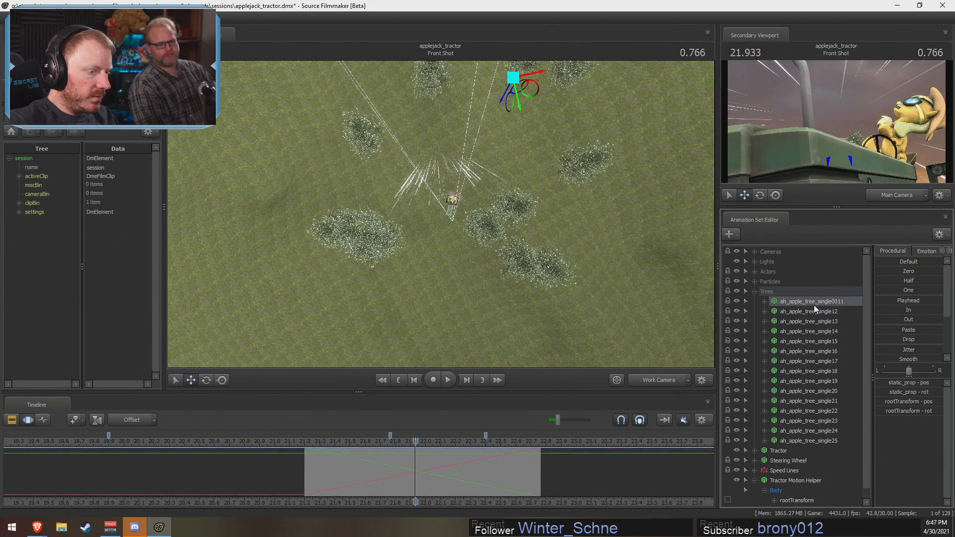
Step: Shift the animation of ah_apple_tree_single0011 through 17 earlier in time, dropping 17, 16 and 15 from the selection to stagger them
{"action": "left_click", "coordinate": [813, 361], "text": "shift"}
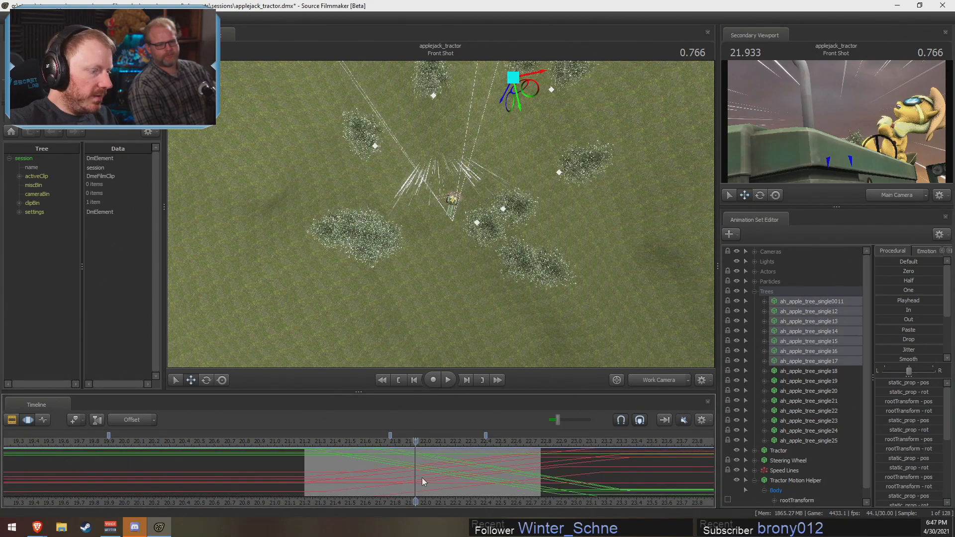
{"action": "left_click_drag", "start_coordinate": [446, 480], "coordinate": [428, 488]}
{"action": "left_click", "coordinate": [802, 363], "text": "ctrl"}
{"action": "left_click", "coordinate": [795, 351], "text": "ctrl"}
{"action": "left_click", "coordinate": [800, 344], "text": "ctrl"}
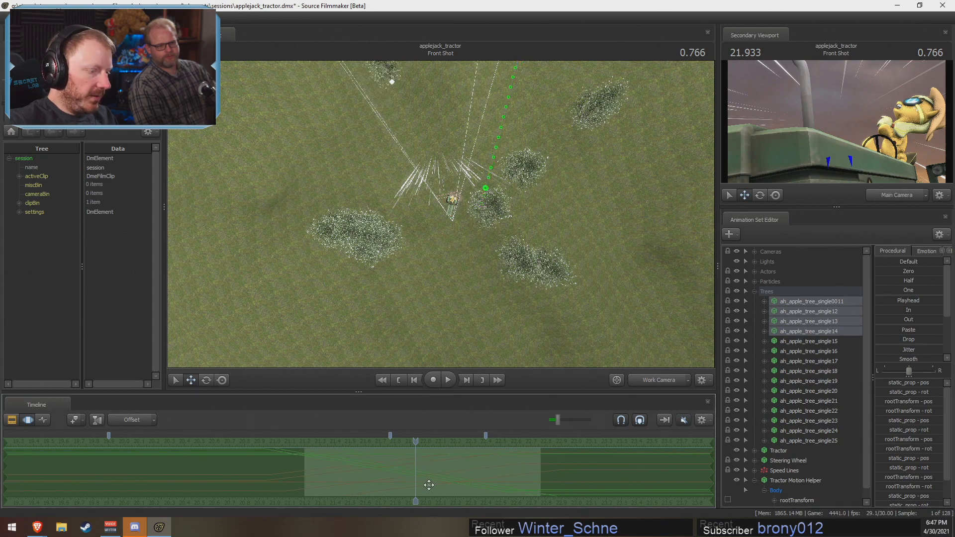
Step: Shift the remaining selected trees' animation still earlier, dropping 14, 13 and 12 from the selection until only ah_apple_tree_single0011 remains
{"action": "left_click", "coordinate": [808, 331], "text": "ctrl"}
{"action": "left_click_drag", "start_coordinate": [497, 494], "coordinate": [455, 472]}
{"action": "left_click", "coordinate": [807, 321], "text": "ctrl"}
{"action": "left_click", "coordinate": [820, 311], "text": "ctrl"}
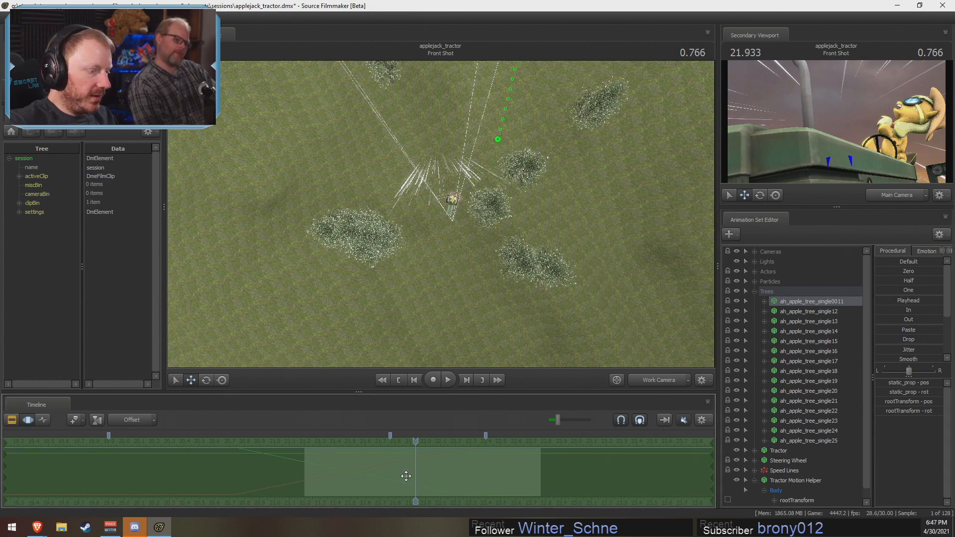
{"action": "left_click", "coordinate": [291, 477]}
{"action": "left_click_drag", "start_coordinate": [291, 478], "coordinate": [347, 463]}
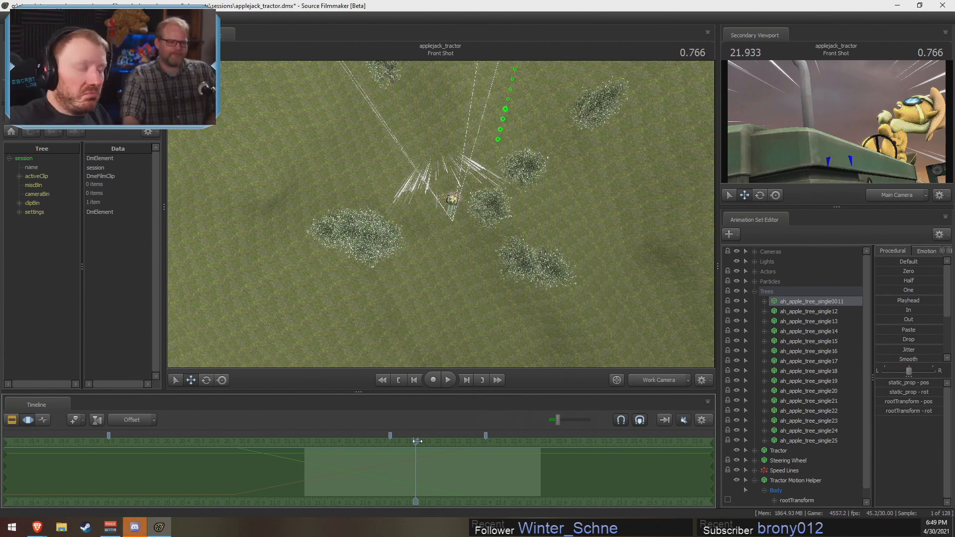
{"action": "mouse_move", "coordinate": [325, 466]}
{"action": "left_mouse_down"}
{"action": "mouse_move", "coordinate": [305, 467]}
{"action": "mouse_move", "coordinate": [338, 469]}
{"action": "left_mouse_up"}
Step: Switch to Steam and open the events list of the Funtastic Film Viewers group
{"action": "left_click", "coordinate": [85, 527]}
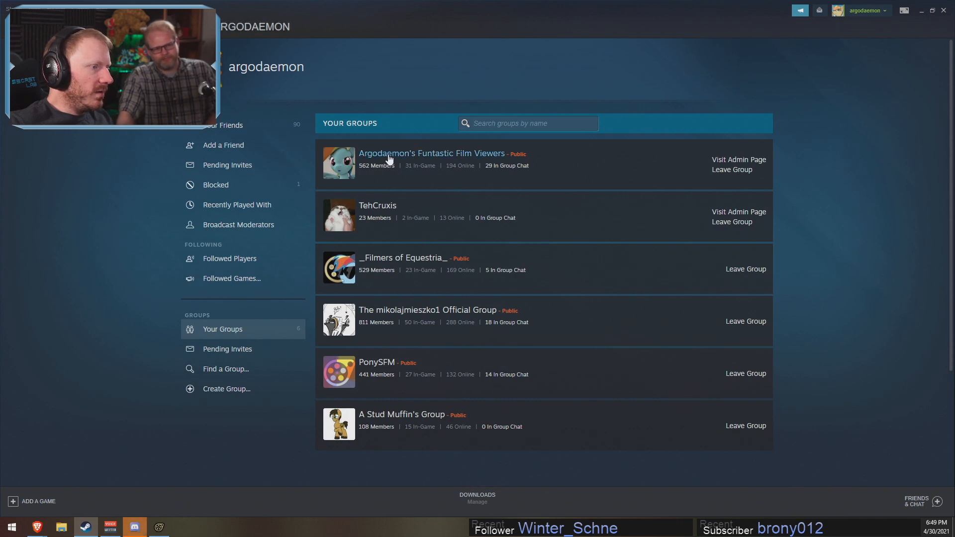
{"action": "left_click", "coordinate": [389, 149]}
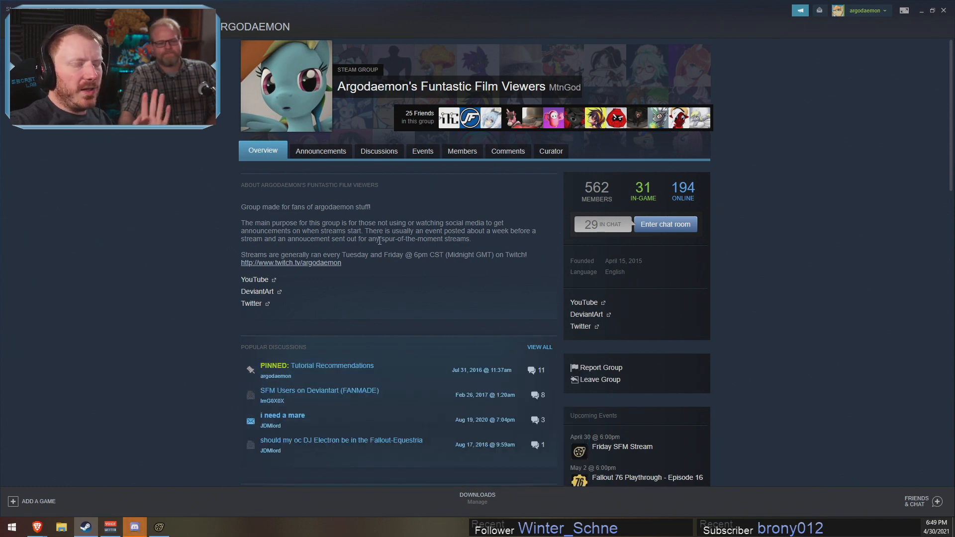
{"action": "left_click", "coordinate": [419, 151]}
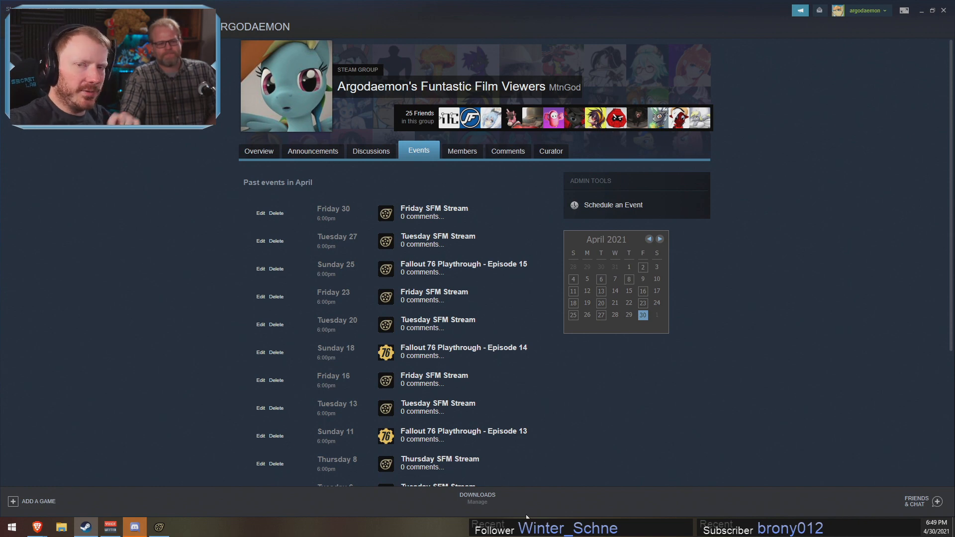
Step: Examine the Steam group's overview page down to its associated games and return to Source Filmmaker
{"action": "left_click", "coordinate": [944, 10]}
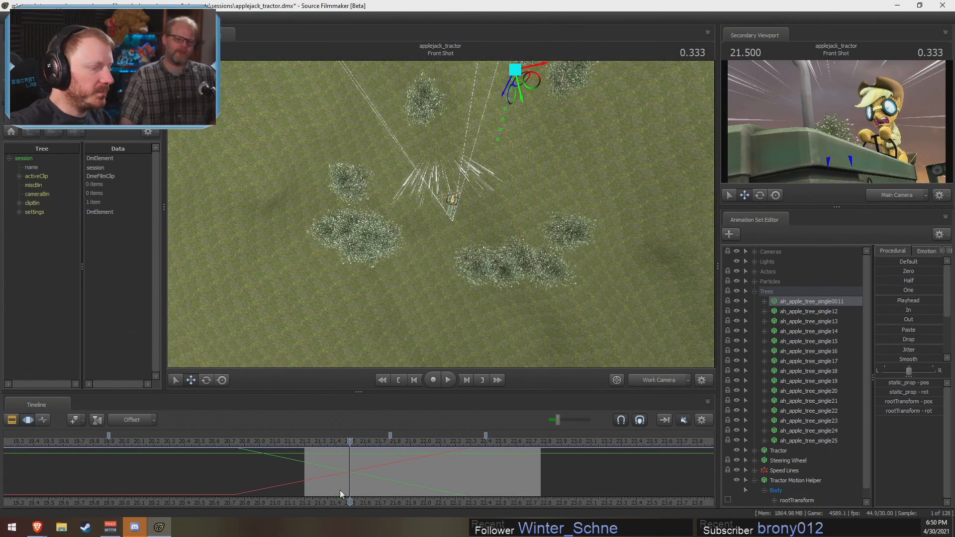
{"action": "key", "text": "shift"}
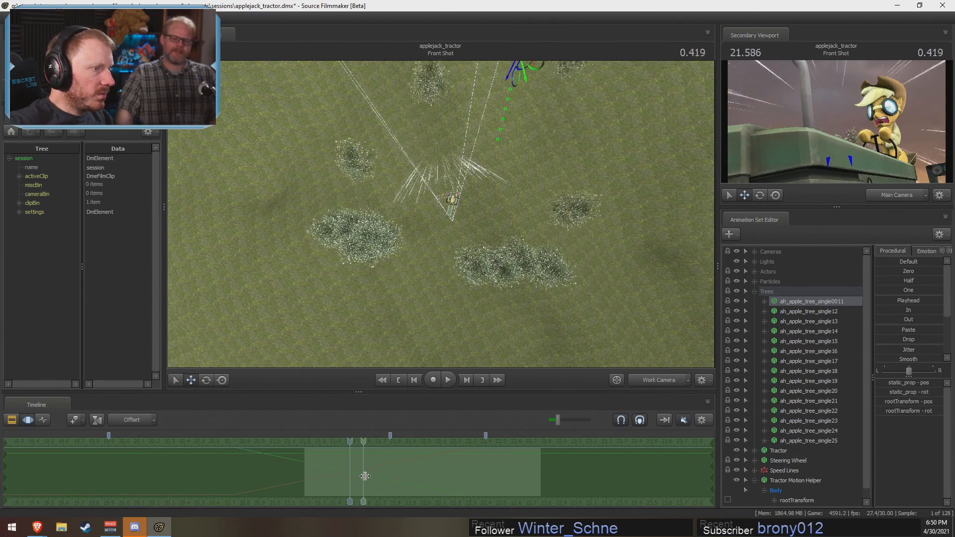
{"action": "key", "text": "alt+Tab"}
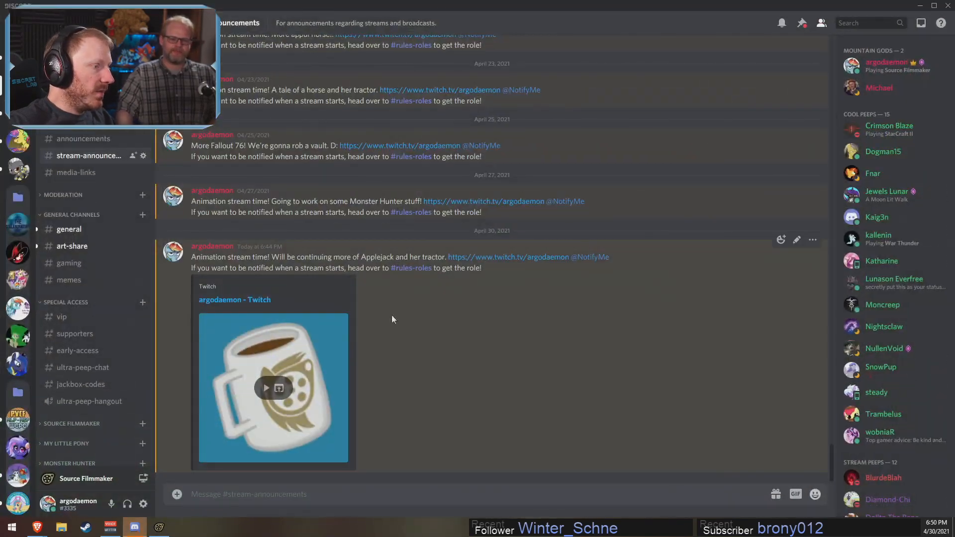
{"action": "key", "text": "alt+Tab"}
{"action": "left_click", "coordinate": [85, 527]}
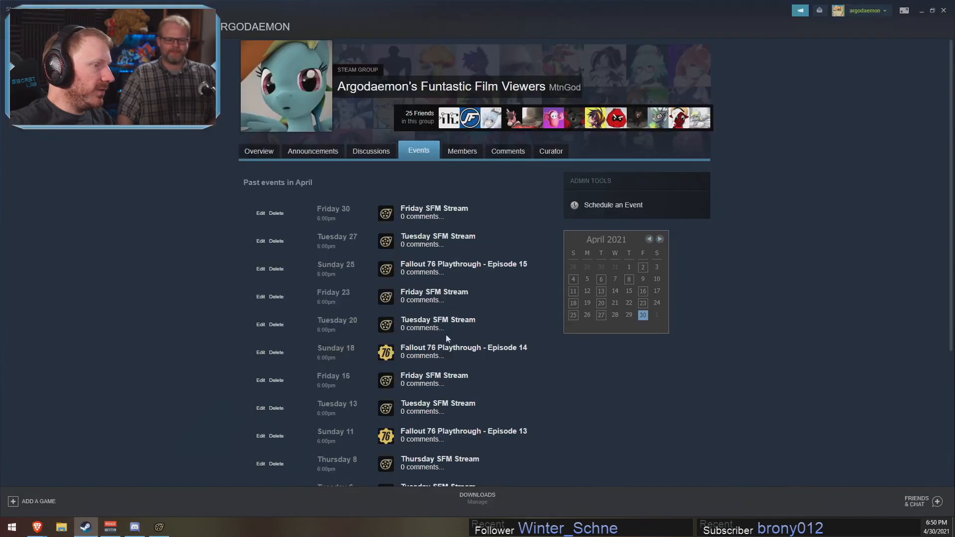
{"action": "key", "text": "alt+Left"}
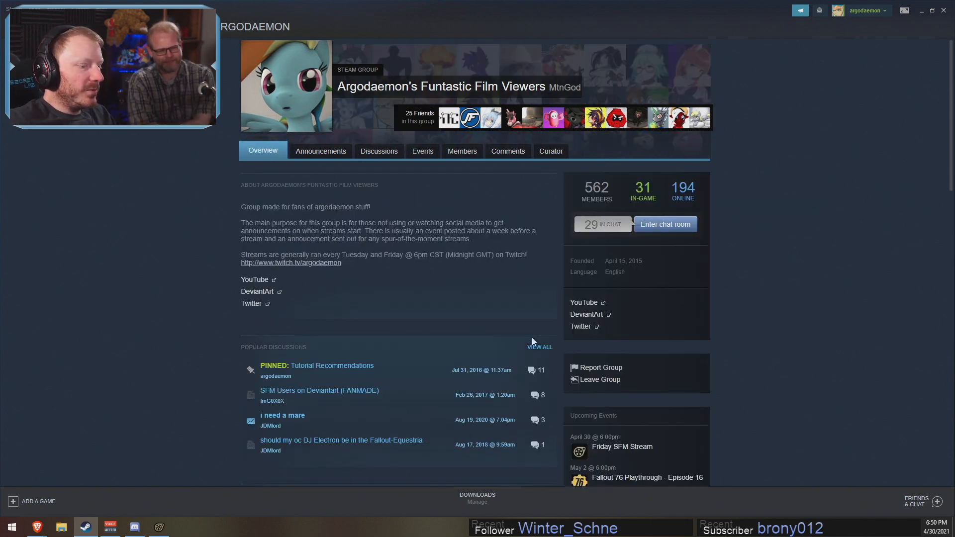
{"action": "scroll", "coordinate": [765, 413], "scroll_direction": "down", "scroll_amount": 4}
{"action": "left_click_drag", "start_coordinate": [654, 323], "coordinate": [576, 297]}
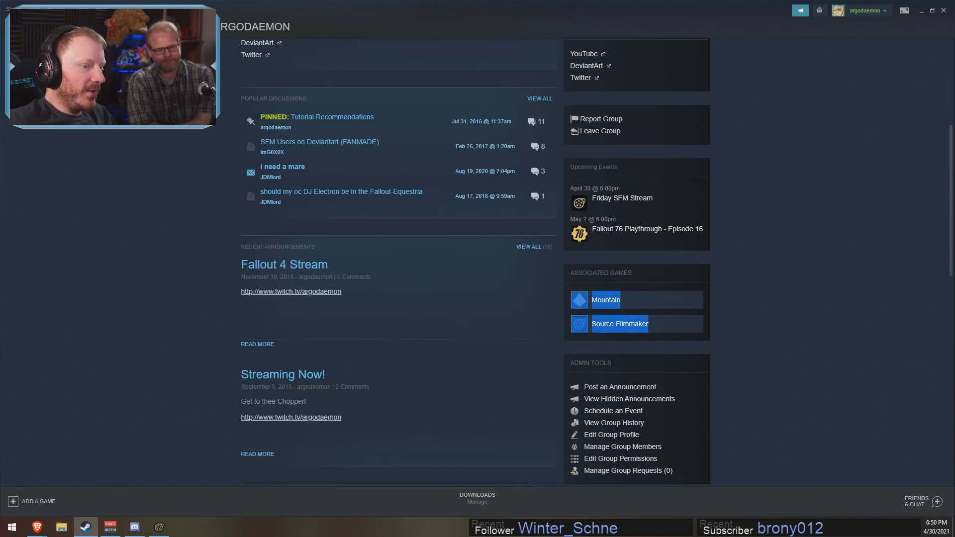
{"action": "left_click", "coordinate": [875, 298]}
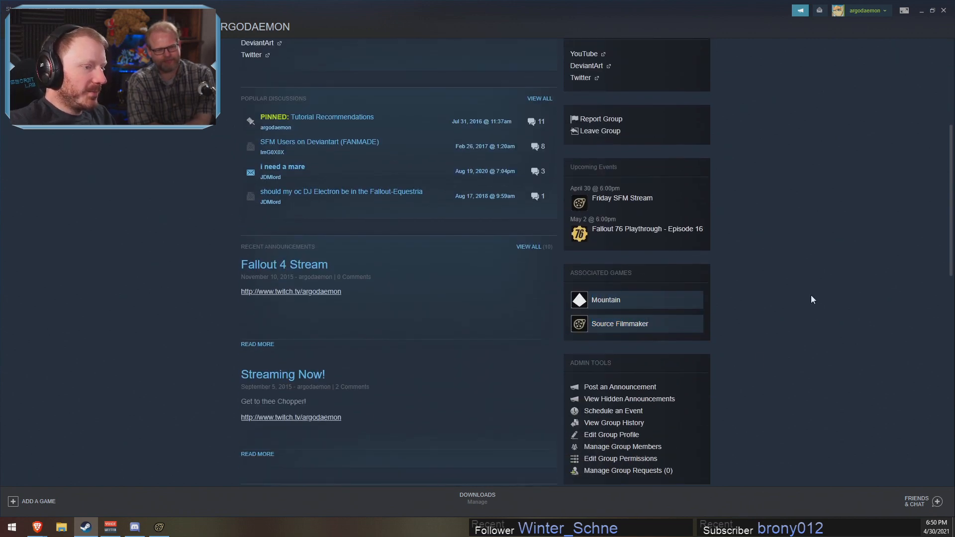
{"action": "left_click", "coordinate": [921, 13]}
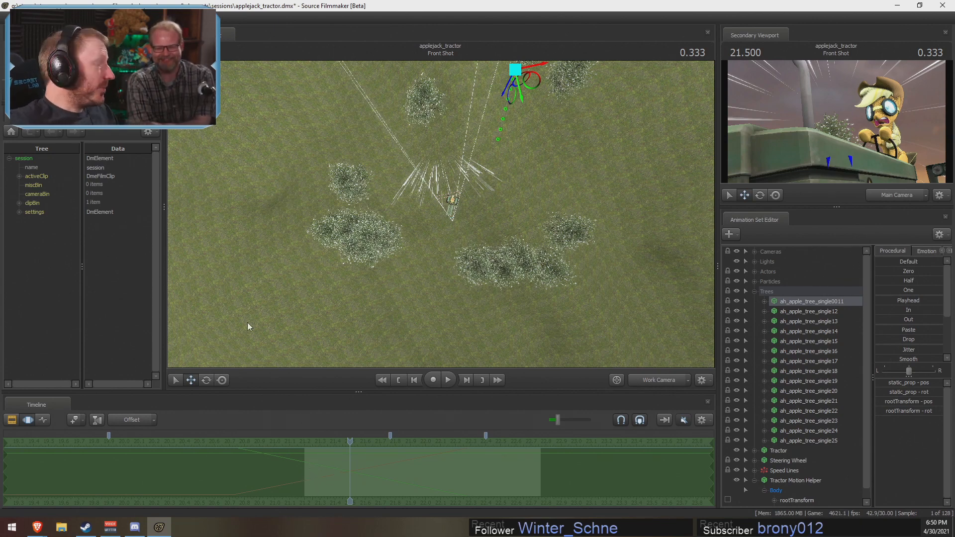
Step: Select ah_apple_tree_single17 through 25 and scrub the early part of Front Shot to check the tree positions
{"action": "left_click_drag", "start_coordinate": [340, 493], "coordinate": [510, 460], "text": "shift"}
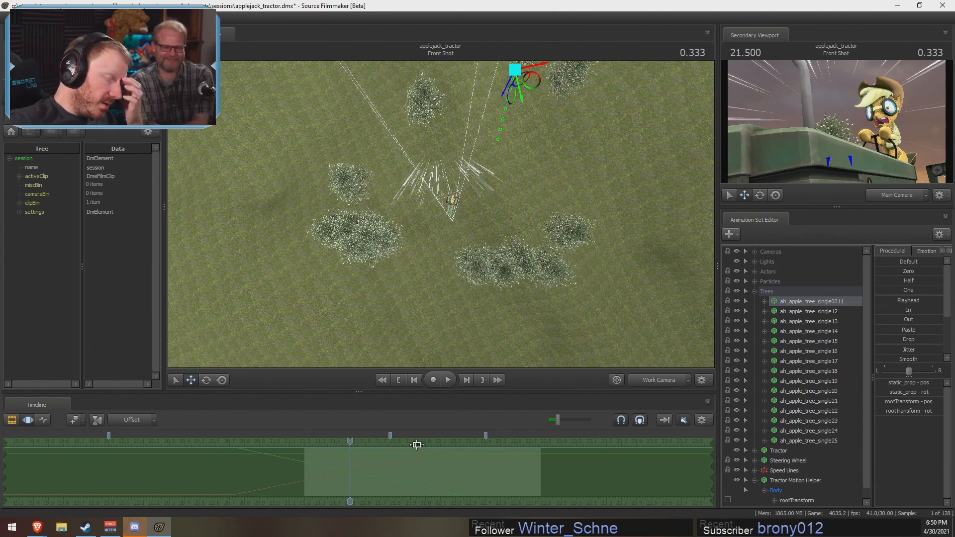
{"action": "left_click", "coordinate": [821, 361]}
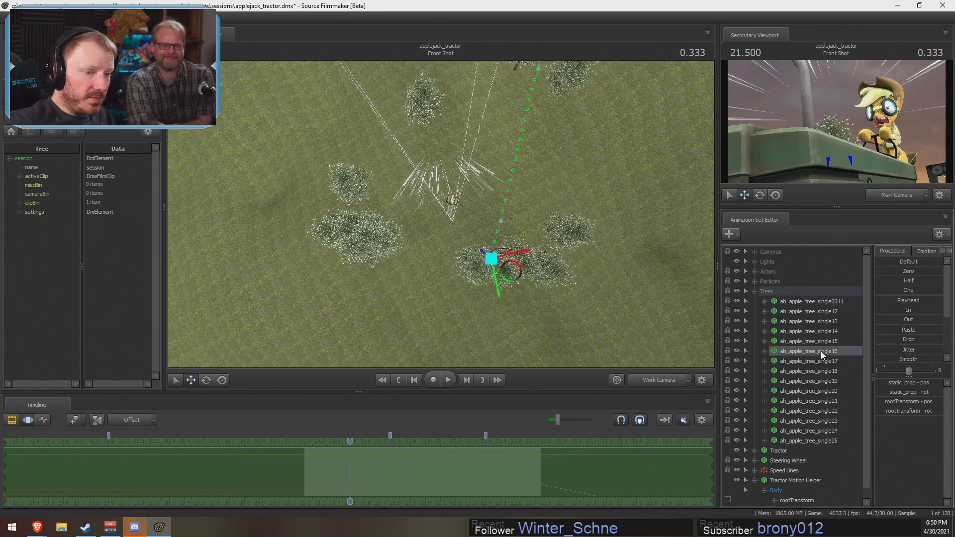
{"action": "left_click", "coordinate": [822, 441], "text": "shift"}
{"action": "mouse_move", "coordinate": [349, 501]}
{"action": "left_mouse_down"}
{"action": "mouse_move", "coordinate": [370, 478]}
{"action": "mouse_move", "coordinate": [406, 468]}
{"action": "mouse_move", "coordinate": [290, 484]}
{"action": "mouse_move", "coordinate": [393, 479]}
{"action": "mouse_move", "coordinate": [305, 473]}
{"action": "left_mouse_up"}
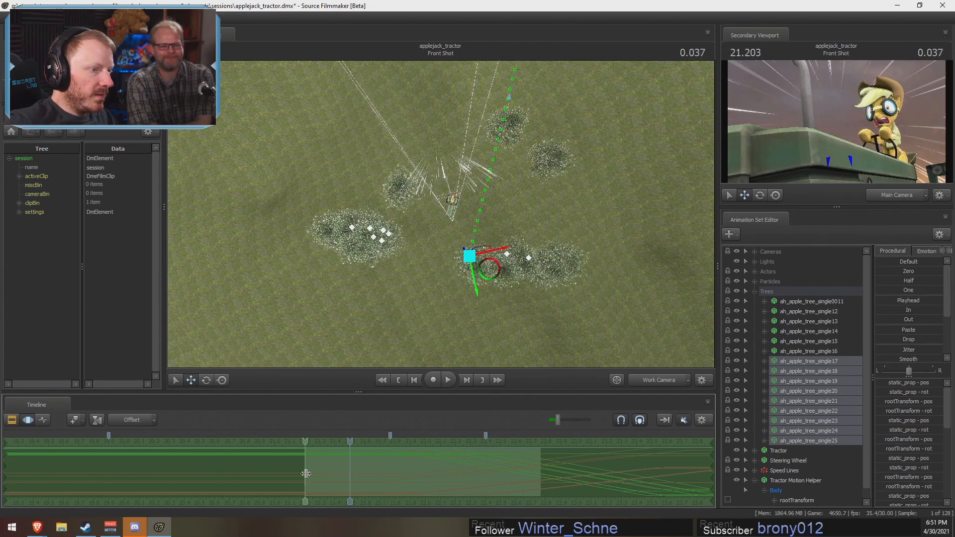
{"action": "left_click", "coordinate": [344, 474], "text": "shift"}
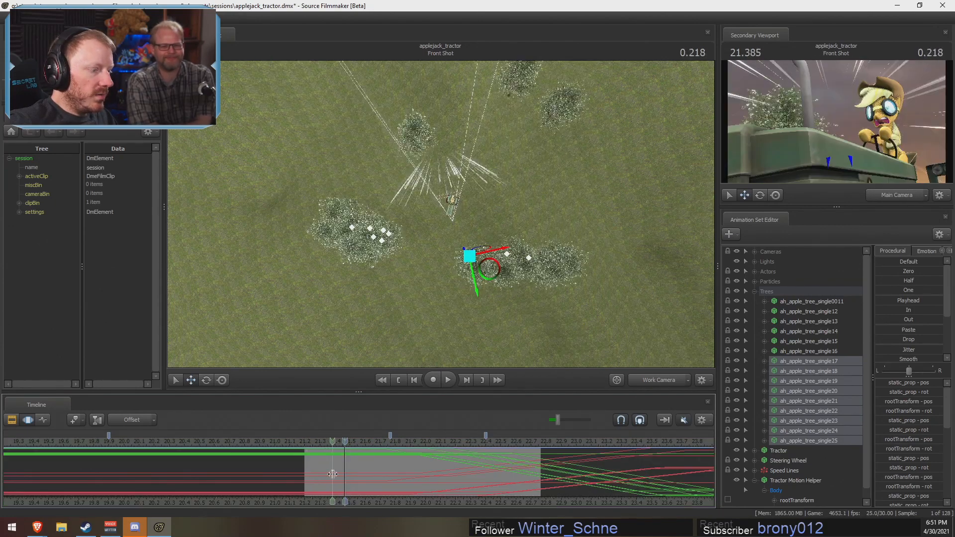
Step: Select all trees, ah_apple_tree_single0011 through 25, and set an open-ended time selection from the start of Front Shot
{"action": "left_click", "coordinate": [818, 303], "text": "shift"}
{"action": "left_click", "coordinate": [823, 442], "text": "shift"}
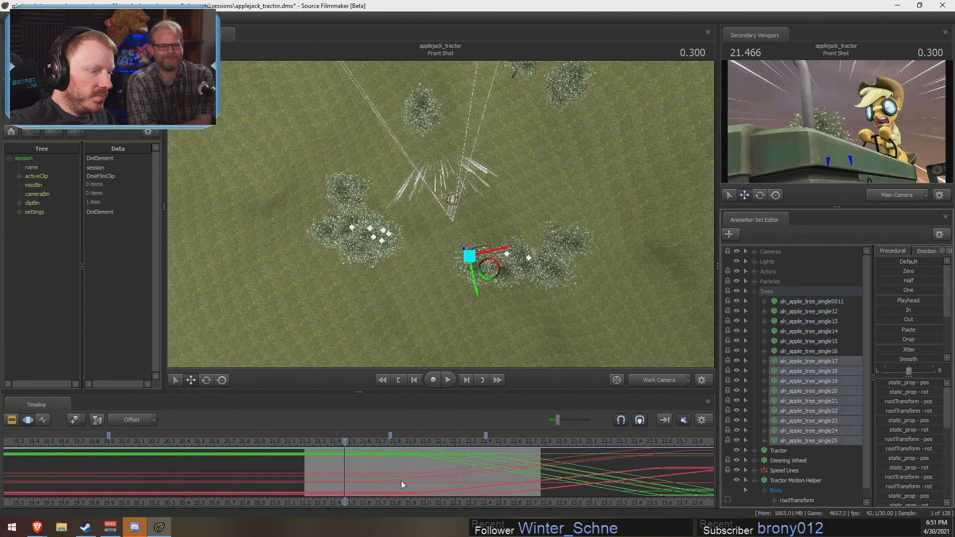
{"action": "left_click", "coordinate": [816, 302]}
{"action": "left_click", "coordinate": [816, 442], "text": "shift"}
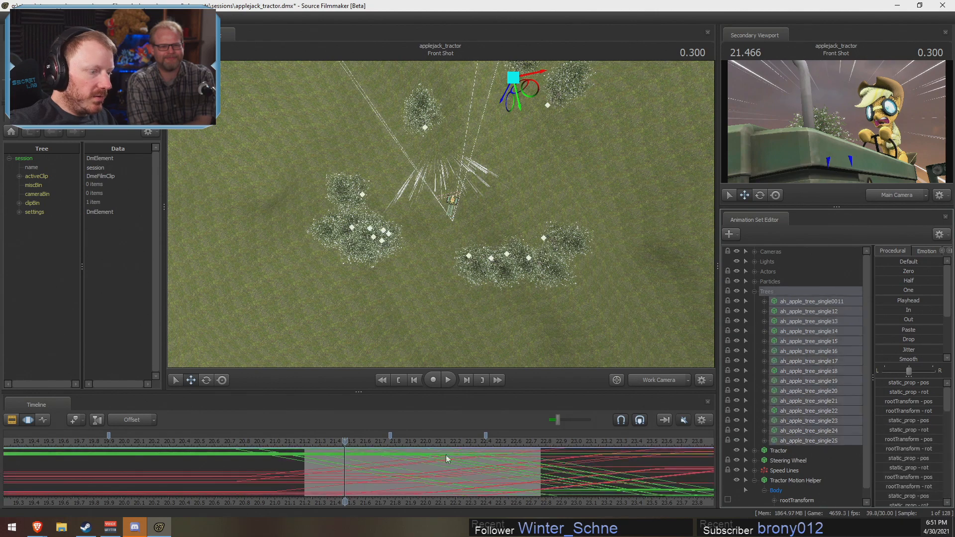
{"action": "left_click_drag", "start_coordinate": [366, 465], "coordinate": [708, 466], "text": "shift"}
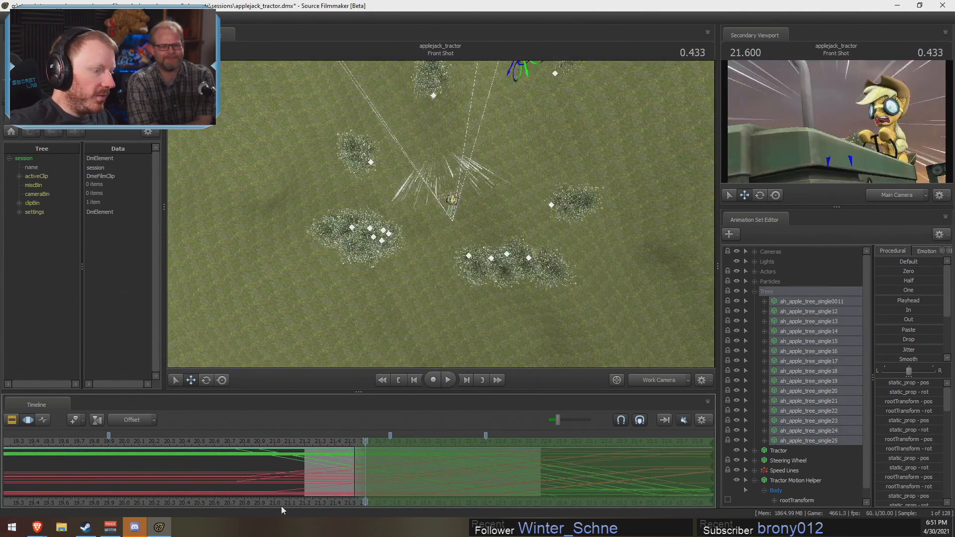
{"action": "scroll", "coordinate": [316, 502], "scroll_direction": "up", "scroll_amount": 6}
{"action": "left_click_drag", "start_coordinate": [288, 470], "coordinate": [304, 475]}
Step: Activate the Rotate tool and add the Tractor's rootTransform to the tree selection as the pivot for rotation
{"action": "key", "text": "e"}
{"action": "left_click_drag", "start_coordinate": [527, 234], "coordinate": [526, 174]}
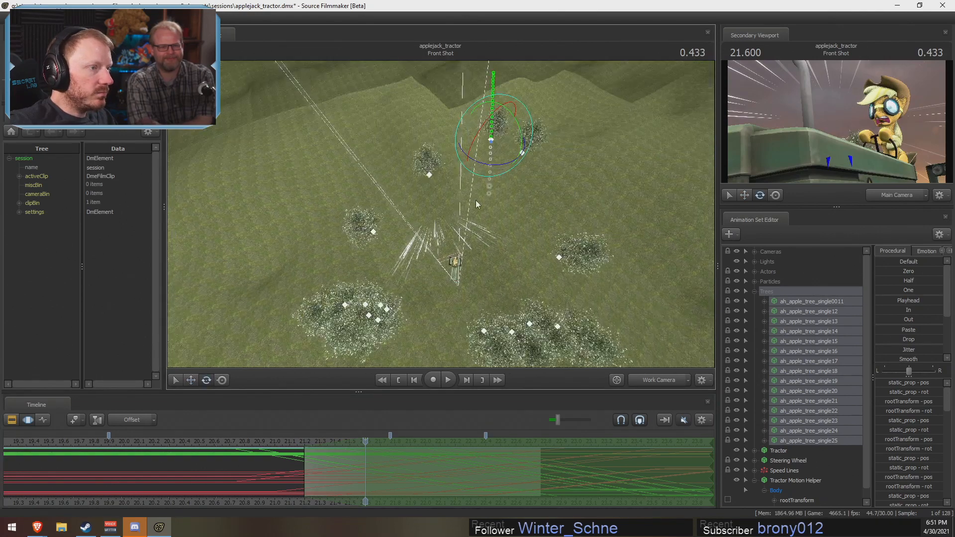
{"action": "scroll", "coordinate": [812, 396], "scroll_direction": "down", "scroll_amount": 1}
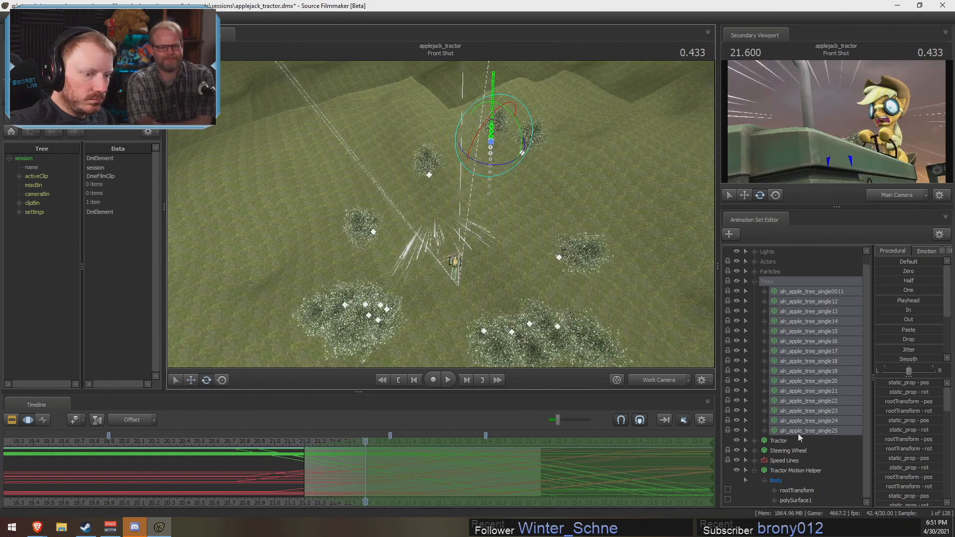
{"action": "left_click", "coordinate": [754, 440]}
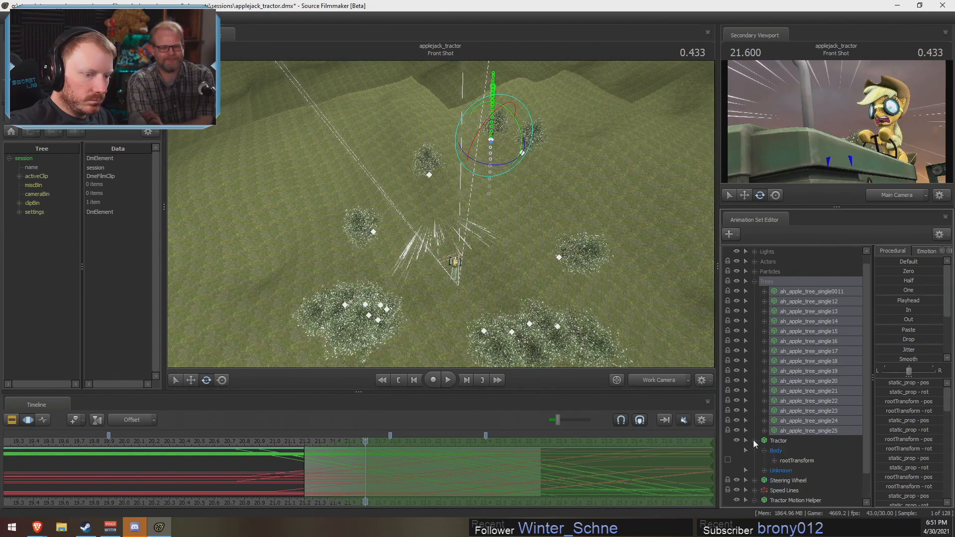
{"action": "left_click", "coordinate": [808, 461], "text": "ctrl"}
{"action": "left_click", "coordinate": [810, 462], "text": "ctrl"}
{"action": "left_click", "coordinate": [776, 451]}
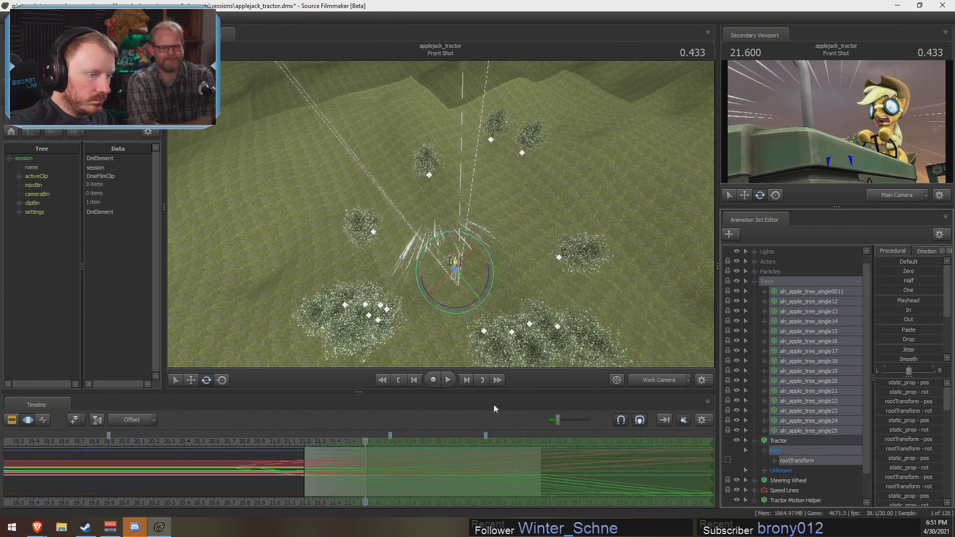
{"action": "left_click_drag", "start_coordinate": [466, 310], "coordinate": [473, 308]}
{"action": "key", "text": "ctrl+z"}
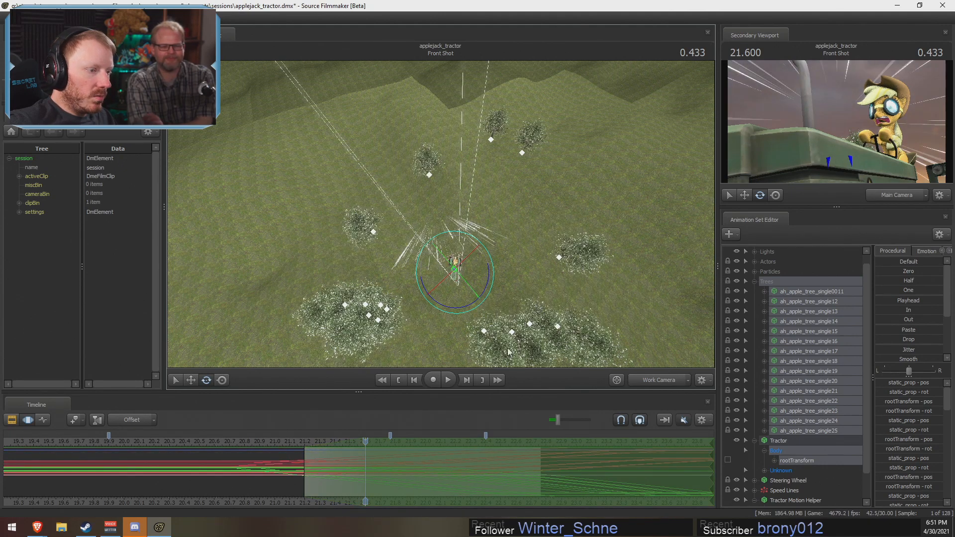
{"action": "key", "text": "shift"}
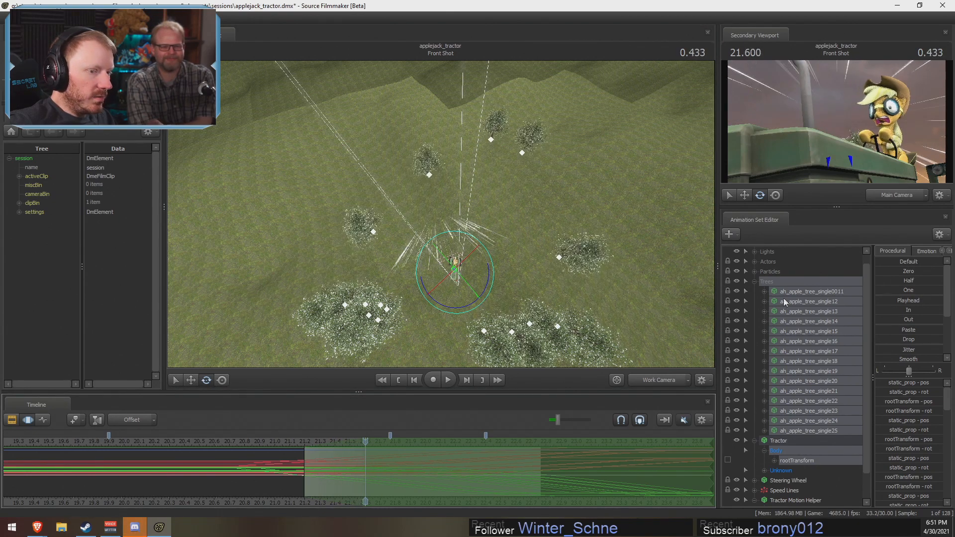
Step: Drop ah_apple_tree_single0011, 12 and 13 from the selection and rotate the remaining trees with the tractor into a turn
{"action": "left_click", "coordinate": [798, 292], "text": "ctrl"}
{"action": "left_click", "coordinate": [800, 302], "text": "ctrl"}
{"action": "left_click", "coordinate": [802, 310], "text": "ctrl"}
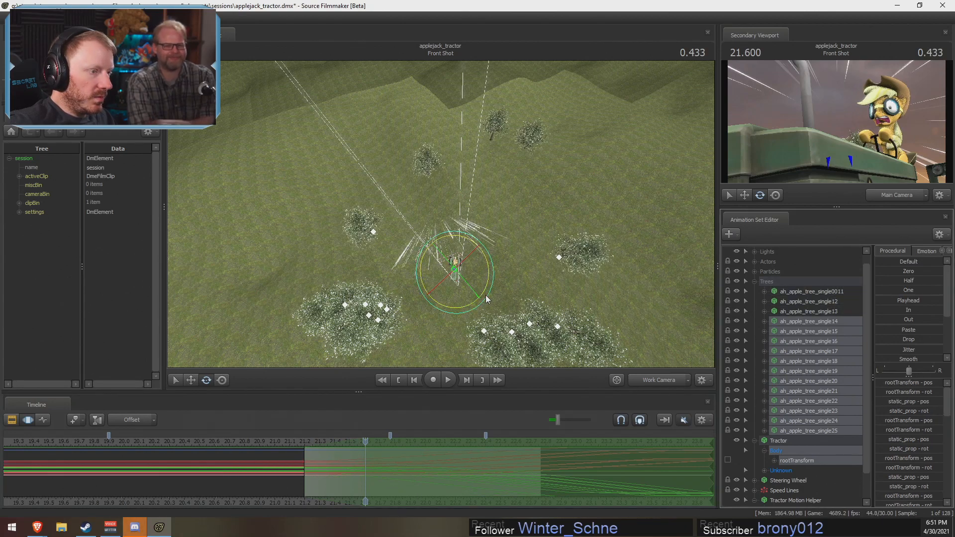
{"action": "left_click_drag", "start_coordinate": [486, 295], "coordinate": [491, 282]}
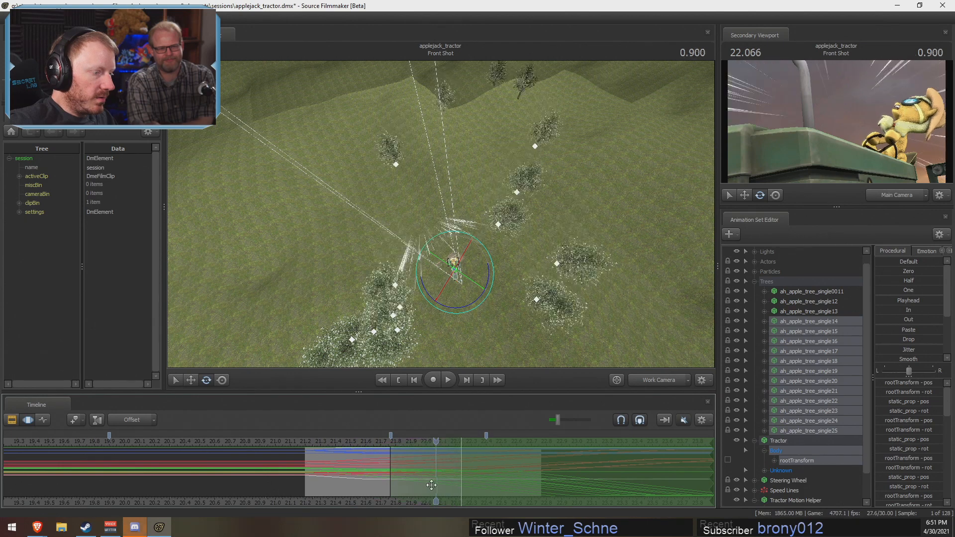
Step: At 22.333 s, drop ah_apple_tree_single14 through 22 from the selection and rotate the tractor with trees 23 to 25 back the other way
{"action": "left_click_drag", "start_coordinate": [434, 441], "coordinate": [477, 452]}
{"action": "left_click", "coordinate": [798, 322], "text": "ctrl"}
{"action": "left_click", "coordinate": [798, 331], "text": "ctrl"}
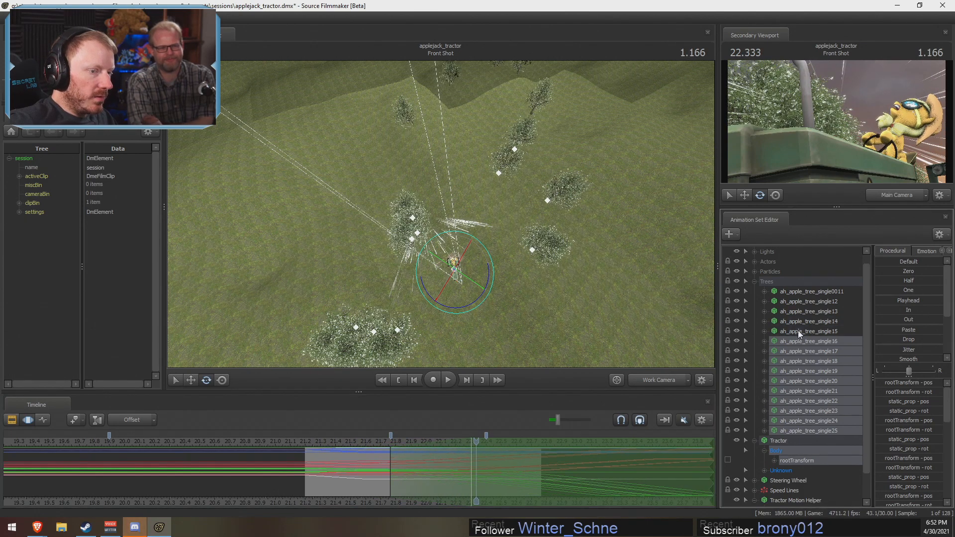
{"action": "left_click", "coordinate": [798, 341], "text": "ctrl"}
{"action": "left_click", "coordinate": [799, 342], "text": "ctrl"}
{"action": "left_click", "coordinate": [806, 342], "text": "ctrl"}
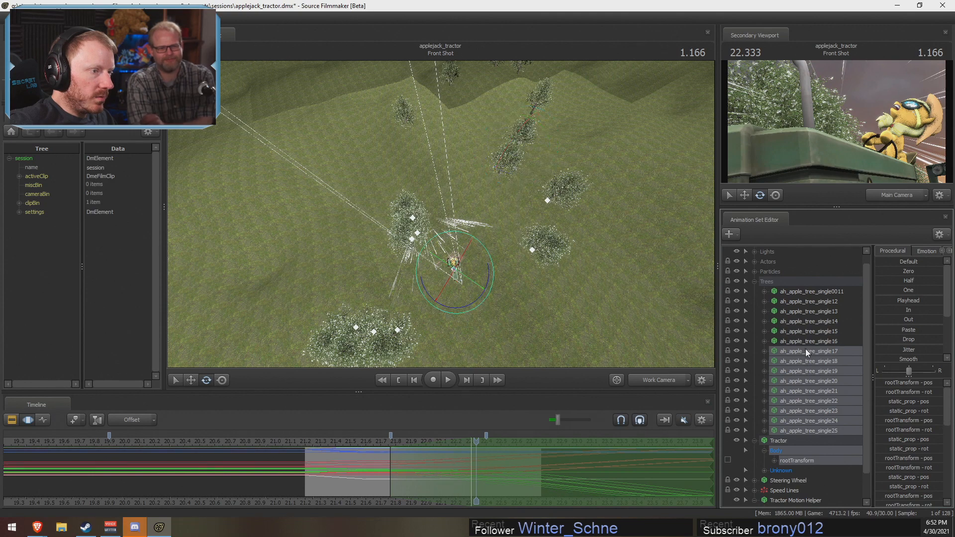
{"action": "left_click", "coordinate": [804, 351], "text": "ctrl"}
{"action": "left_click", "coordinate": [806, 361], "text": "ctrl"}
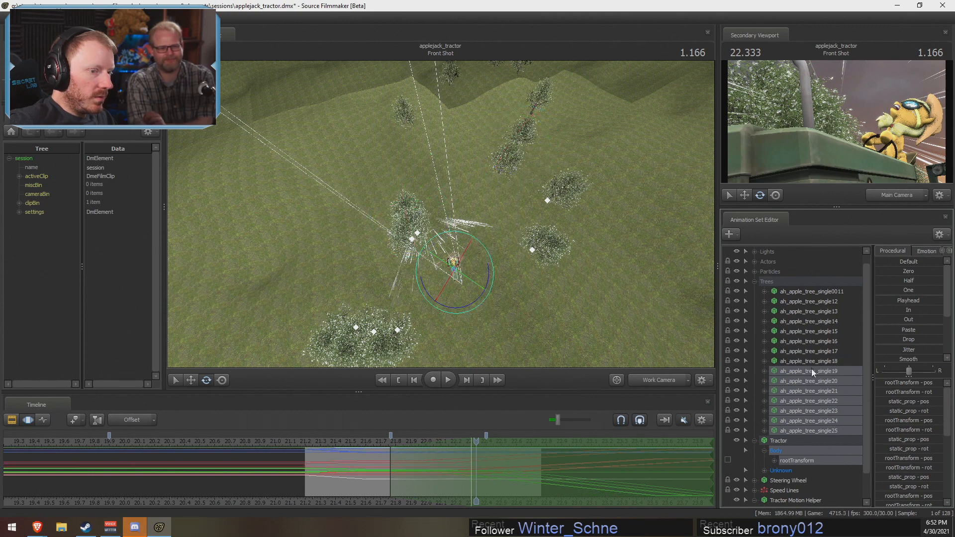
{"action": "left_click", "coordinate": [810, 369], "text": "ctrl"}
{"action": "left_click", "coordinate": [811, 381], "text": "ctrl"}
{"action": "left_click", "coordinate": [814, 391], "text": "ctrl"}
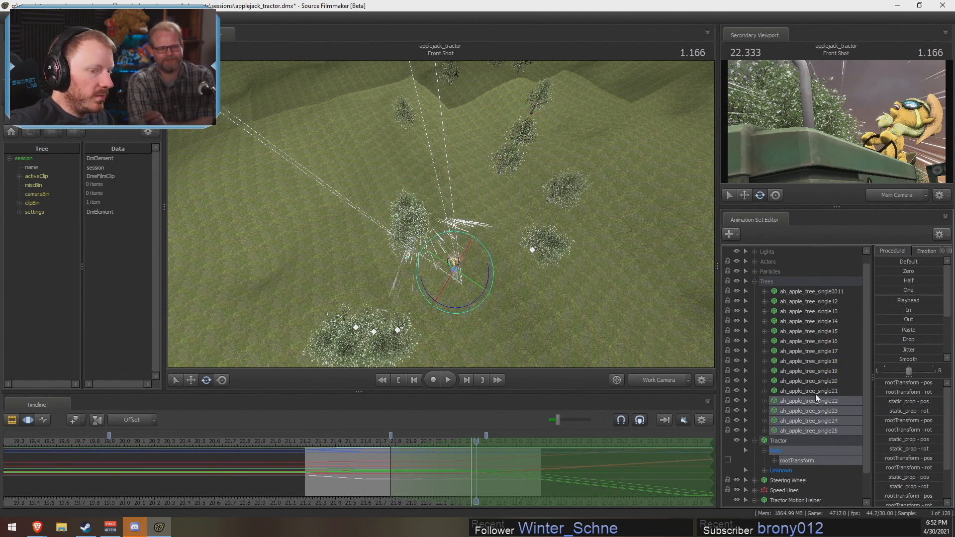
{"action": "left_click", "coordinate": [814, 400], "text": "ctrl"}
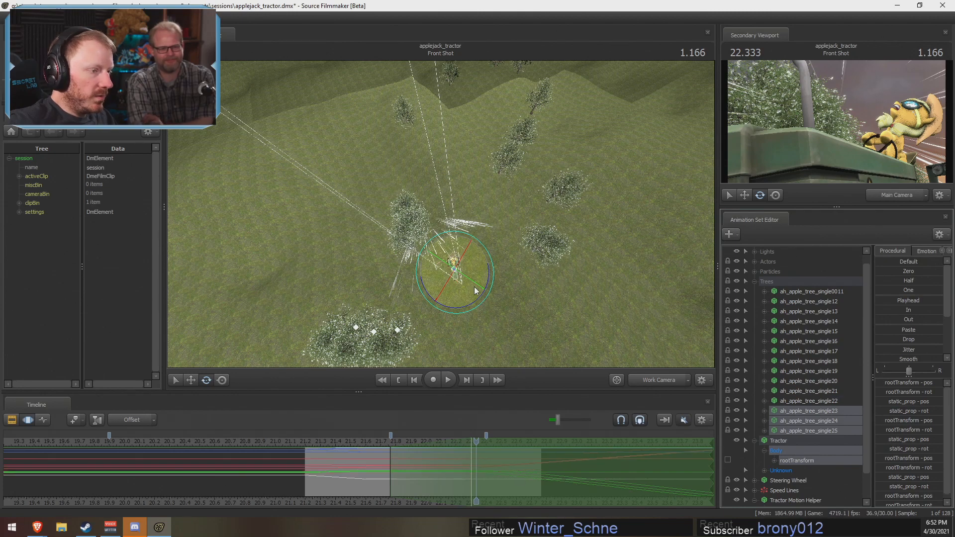
{"action": "left_click_drag", "start_coordinate": [474, 305], "coordinate": [452, 304]}
Step: Play back Front Shot repeatedly from near its start to check the tractor's and trees' turning motion
{"action": "left_click", "coordinate": [315, 442]}
{"action": "key", "text": "space"}
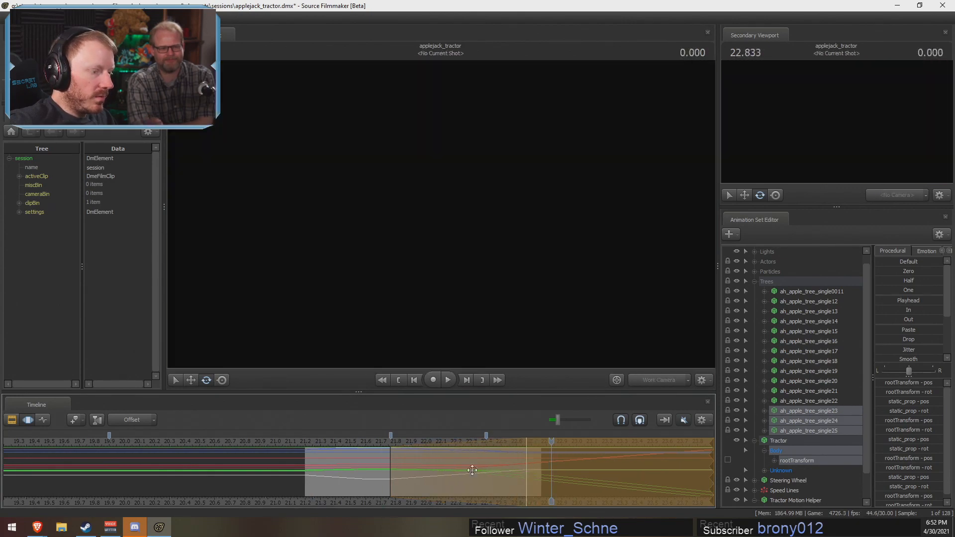
{"action": "left_click", "coordinate": [338, 441]}
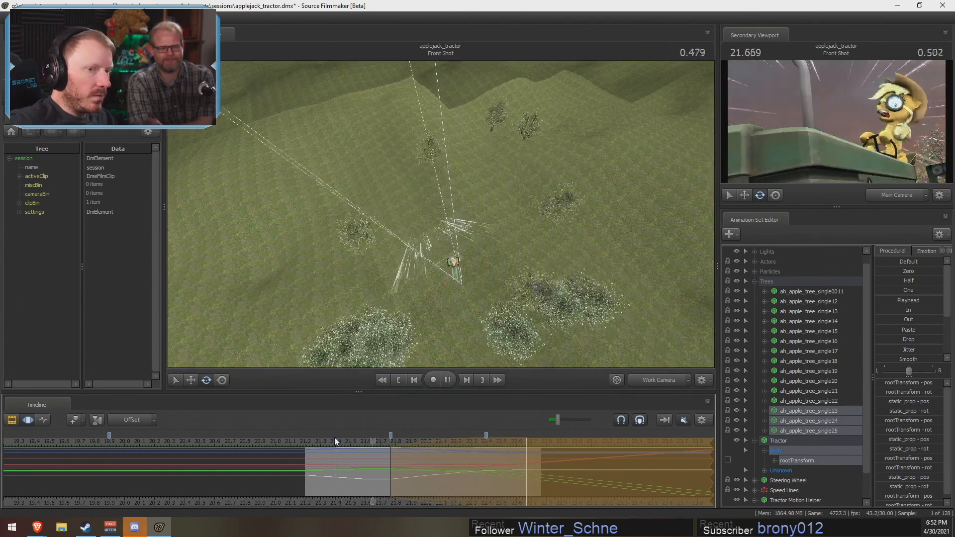
{"action": "key", "text": "space"}
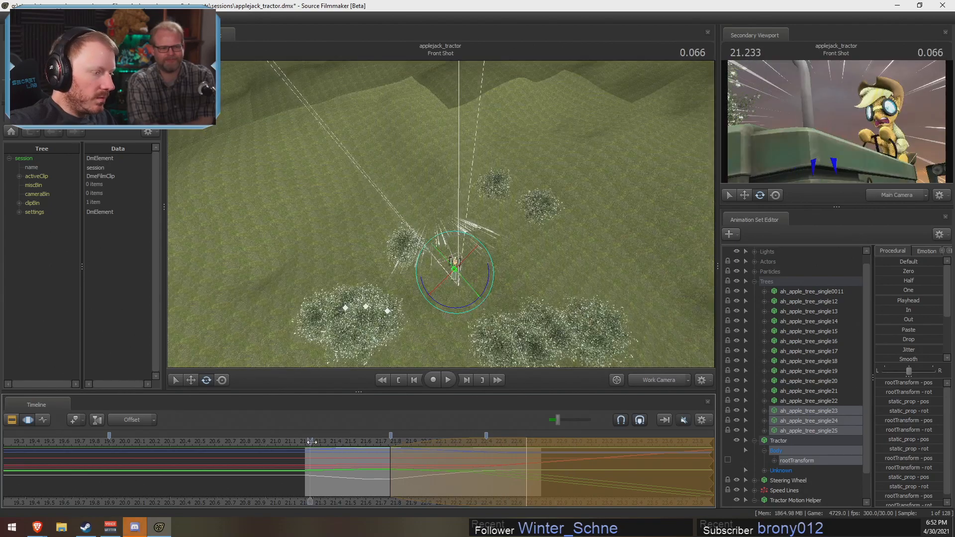
{"action": "left_click_drag", "start_coordinate": [340, 445], "coordinate": [314, 440]}
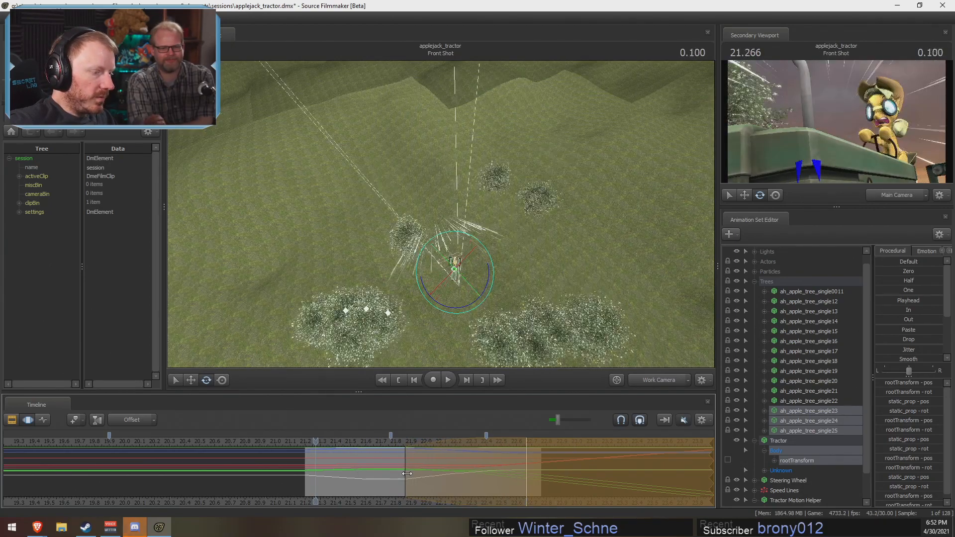
{"action": "key", "text": "space"}
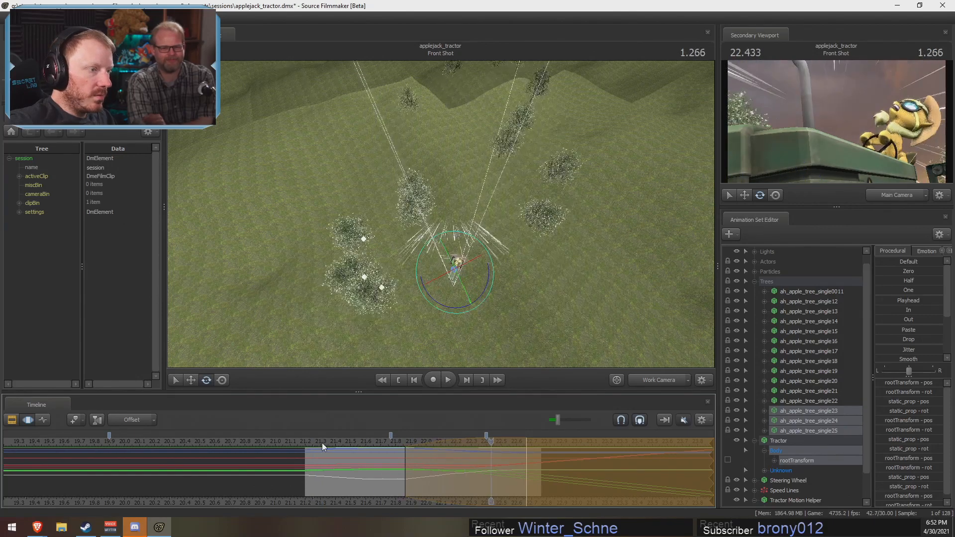
{"action": "left_click", "coordinate": [321, 442]}
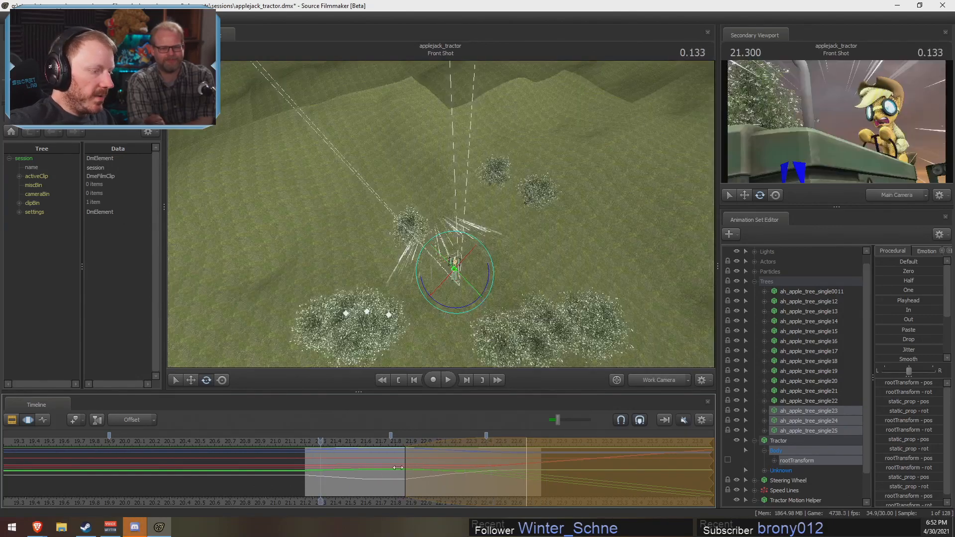
Step: Set a narrow time selection around 21.866 s and apply the Spline procedural to the tractor and trees 23 to 25
{"action": "key", "text": "F2"}
{"action": "key", "text": "F3"}
{"action": "left_click_drag", "start_coordinate": [408, 472], "coordinate": [405, 472]}
{"action": "scroll", "coordinate": [892, 346], "scroll_direction": "down", "scroll_amount": 3}
{"action": "left_click_drag", "start_coordinate": [892, 346], "coordinate": [941, 347]}
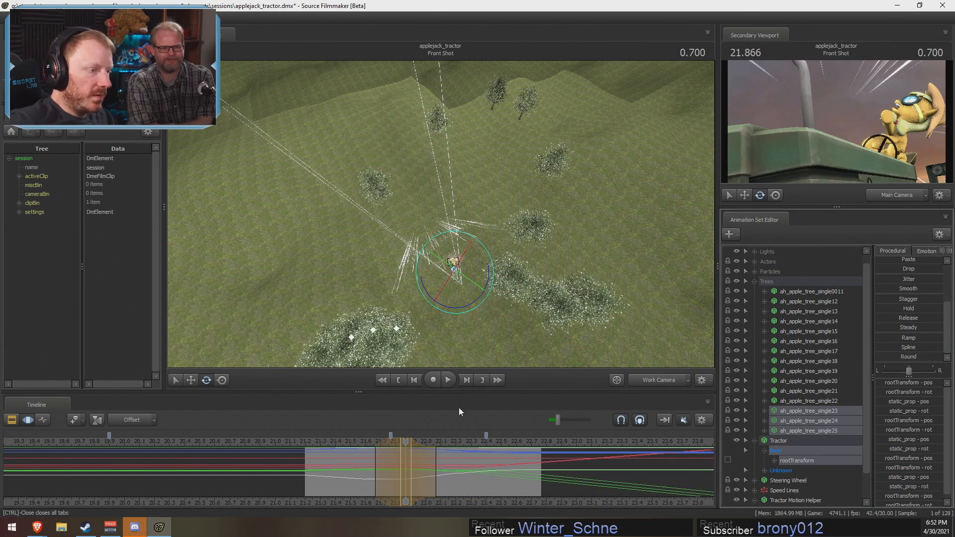
Step: Commit the splined motion and play back Front Shot from its early part to check the tractor's swerve
{"action": "key", "text": "F2"}
{"action": "key", "text": "F3"}
{"action": "left_click_drag", "start_coordinate": [402, 477], "coordinate": [417, 476]}
{"action": "left_click_drag", "start_coordinate": [402, 475], "coordinate": [397, 475]}
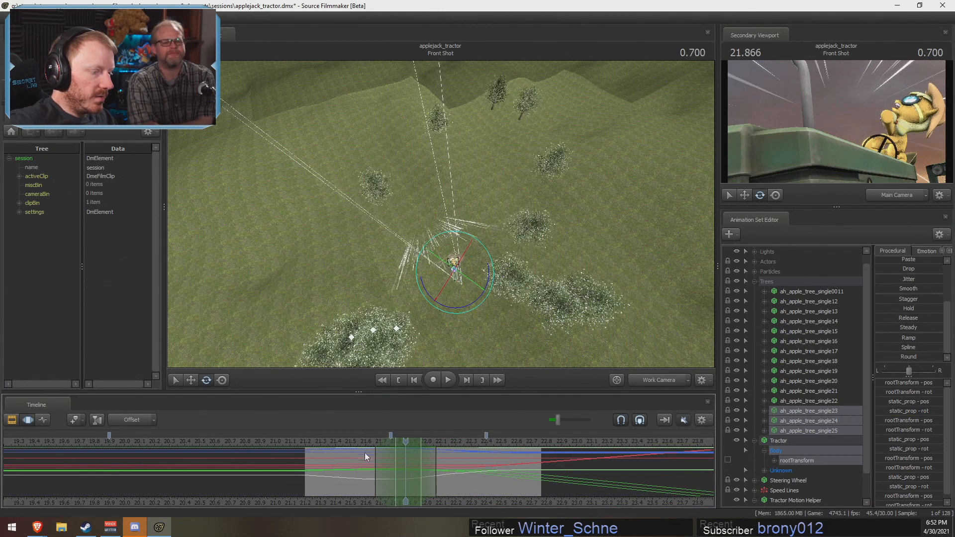
{"action": "left_click", "coordinate": [337, 442]}
{"action": "key", "text": "space"}
{"action": "key", "text": "space"}
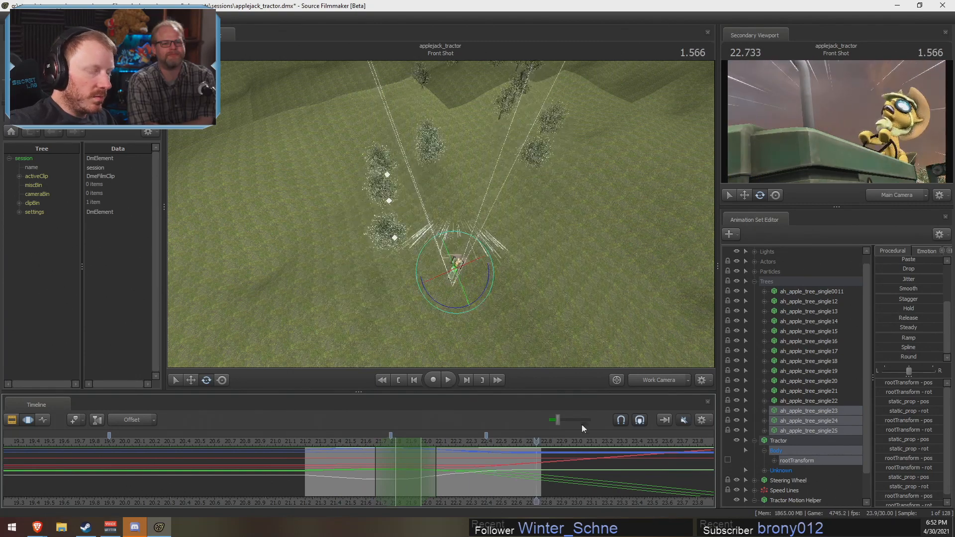
{"action": "left_click", "coordinate": [308, 441]}
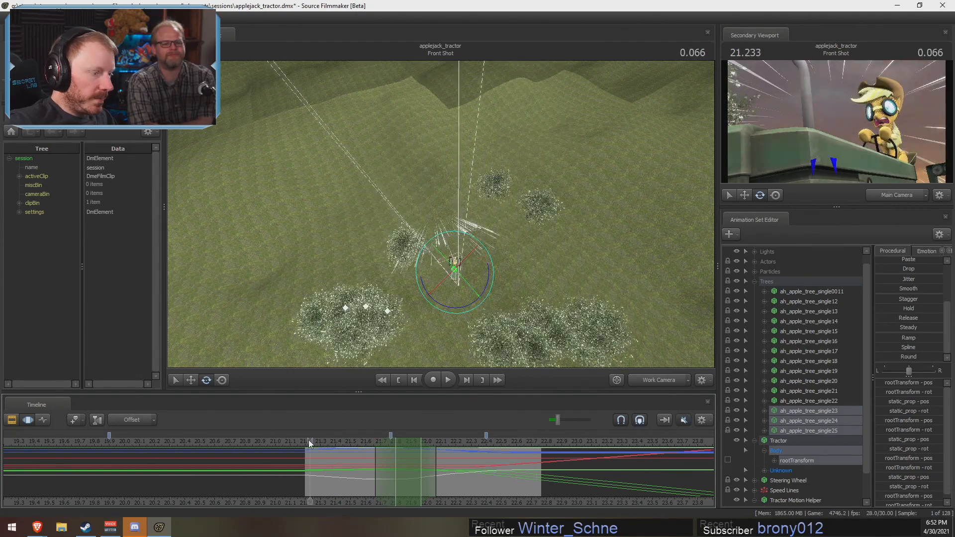
Step: Select ah_apple_tree_single0011 through 25 and extend the time selection over the whole timeline, keeping the Move manipulator active
{"action": "left_click", "coordinate": [808, 293]}
{"action": "left_click", "coordinate": [833, 432], "text": "shift"}
{"action": "left_click", "coordinate": [488, 458]}
{"action": "key", "text": "Down"}
{"action": "key", "text": "ctrl+a"}
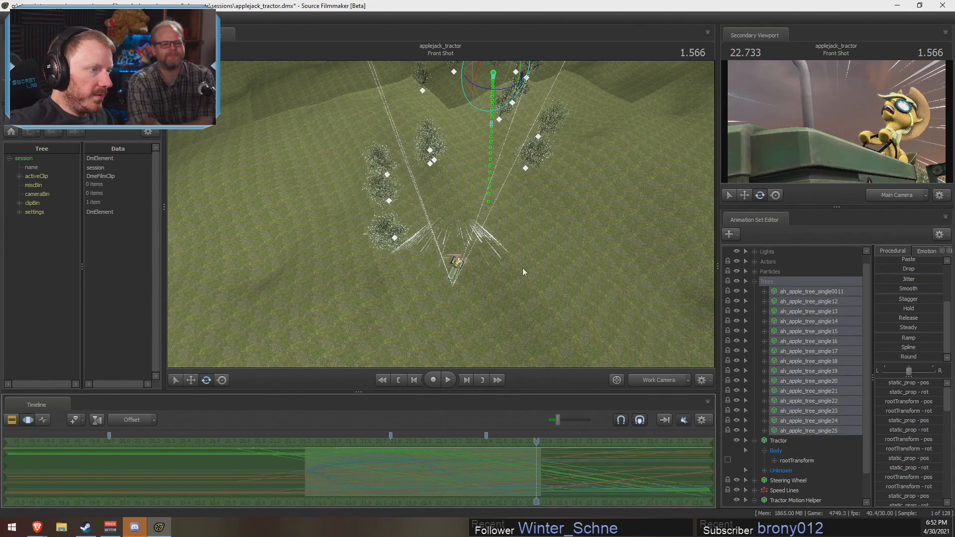
{"action": "left_click_drag", "start_coordinate": [522, 267], "coordinate": [553, 236]}
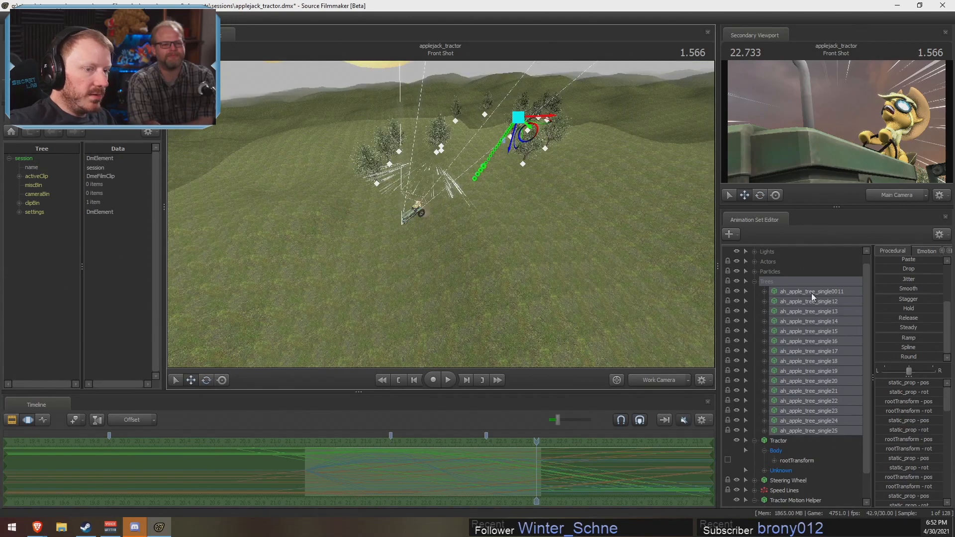
{"action": "left_click", "coordinate": [825, 294], "text": "ctrl"}
{"action": "left_click", "coordinate": [832, 293], "text": "ctrl"}
{"action": "left_click_drag", "start_coordinate": [616, 192], "coordinate": [552, 167]}
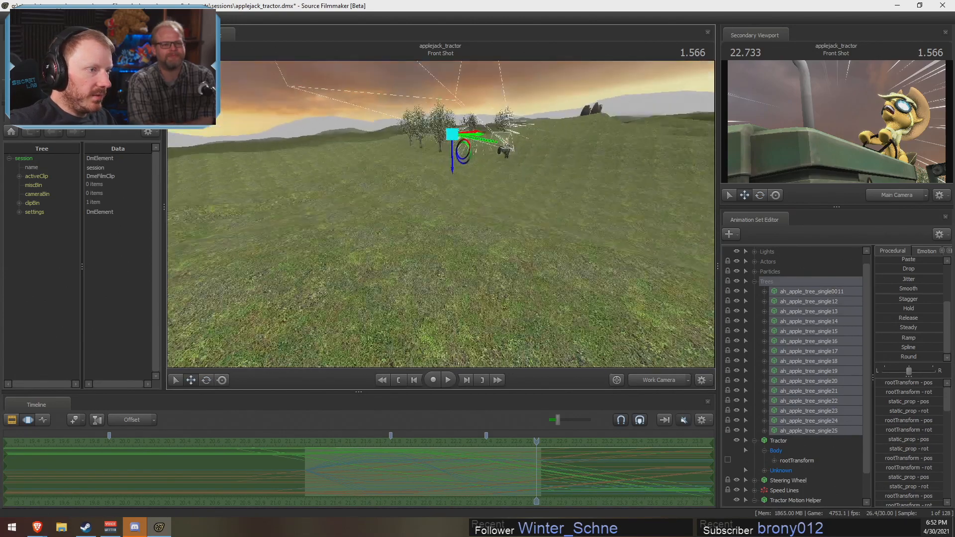
{"action": "left_click_drag", "start_coordinate": [451, 192], "coordinate": [438, 202]}
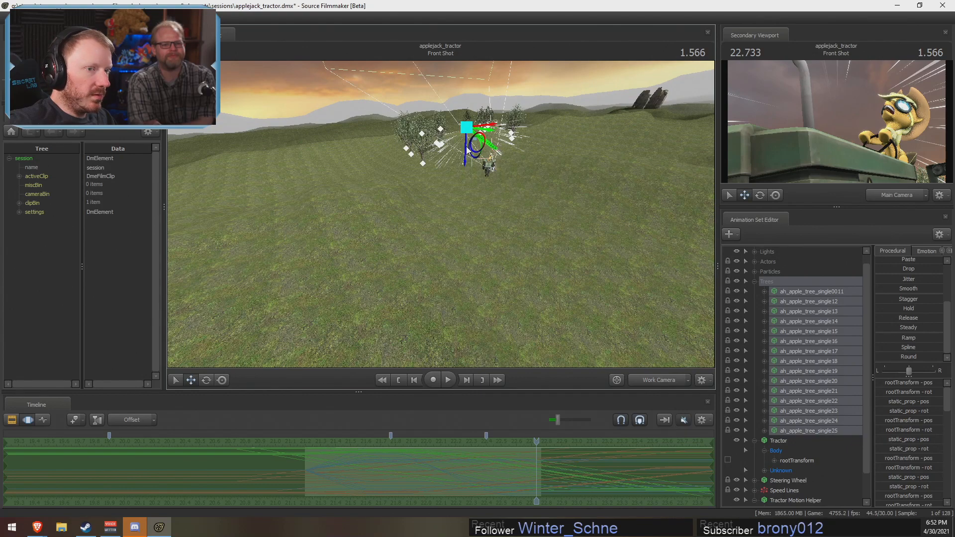
Step: Try raising all the selected apple trees vertically at 22.733 s, and undo the move
{"action": "left_click_drag", "start_coordinate": [466, 151], "coordinate": [467, 142]}
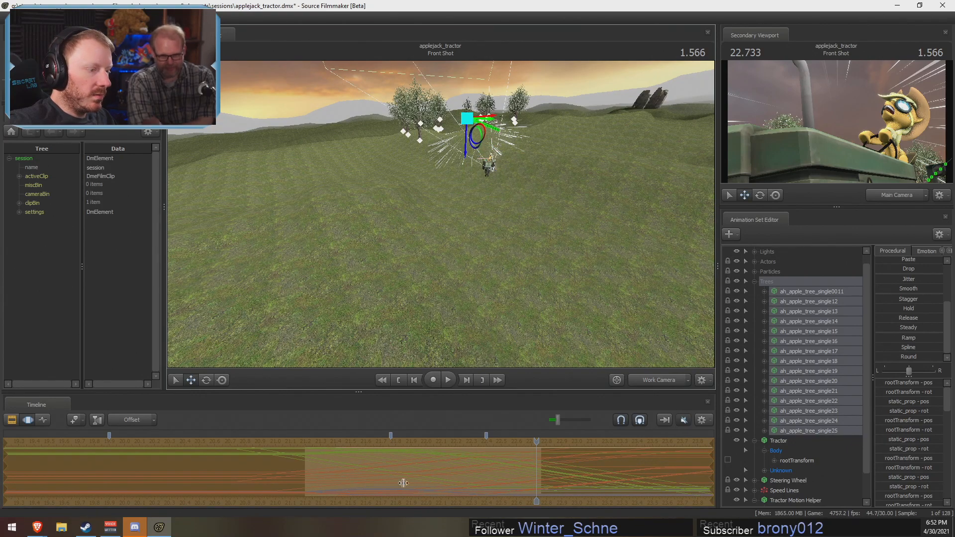
{"action": "left_click_drag", "start_coordinate": [337, 473], "coordinate": [364, 469]}
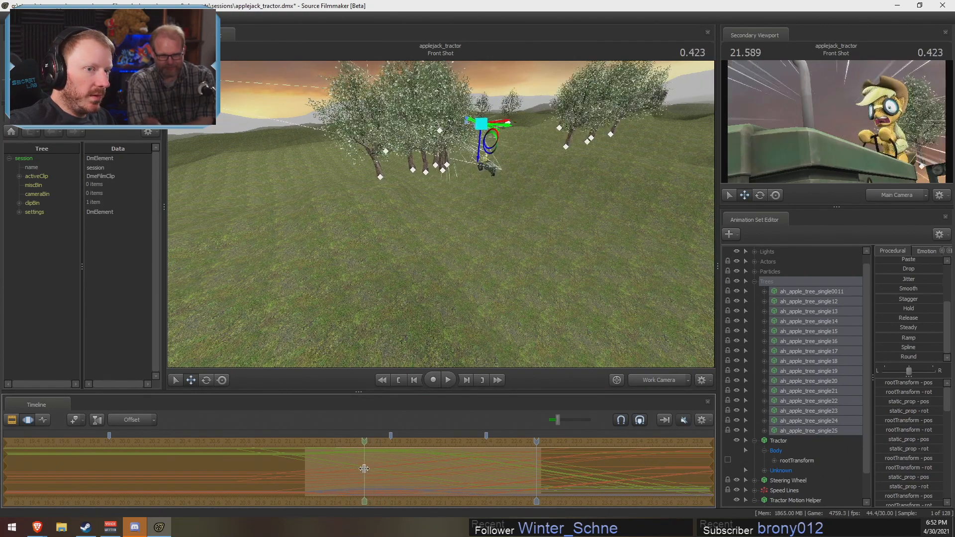
{"action": "key", "text": "ctrl+z"}
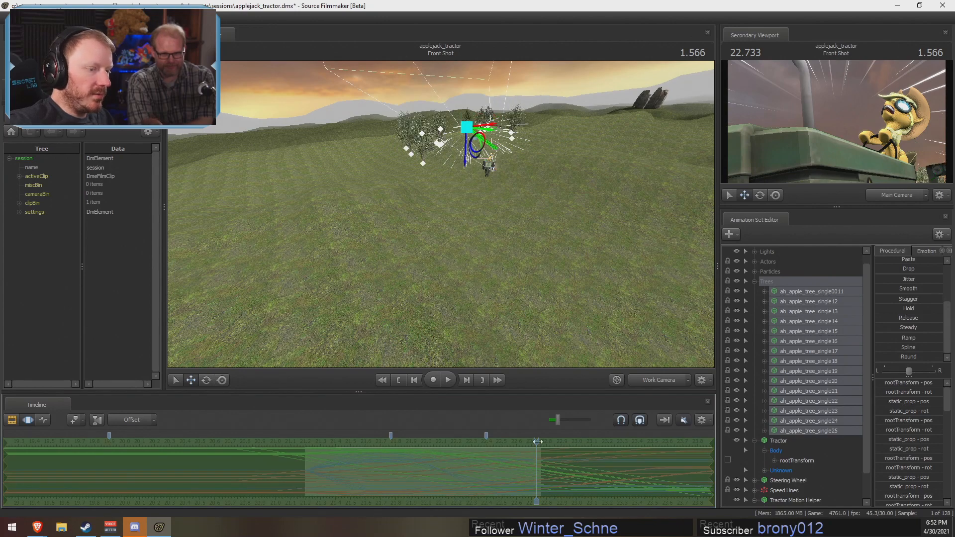
Step: At 21.566 s, raise all the selected apple trees slightly along their vertical axis
{"action": "left_click_drag", "start_coordinate": [537, 441], "coordinate": [360, 459]}
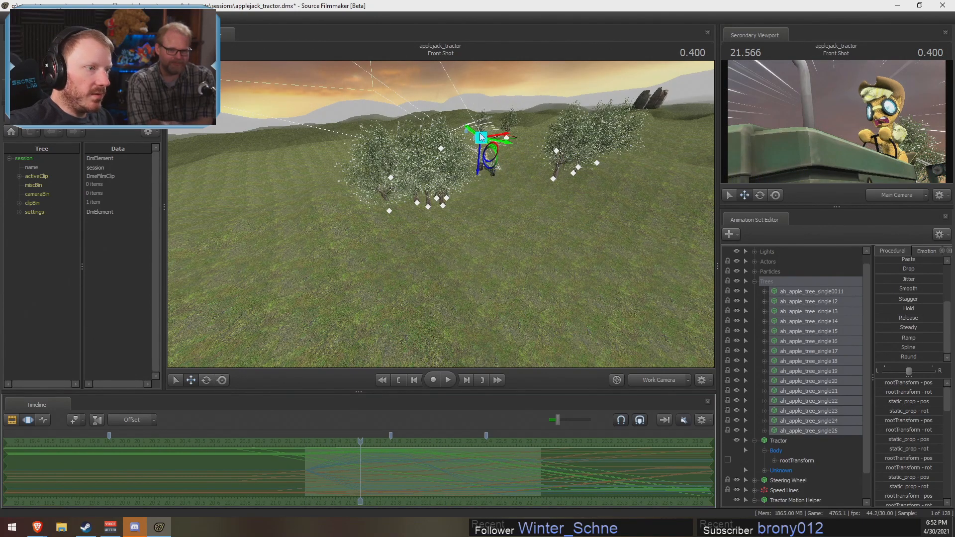
{"action": "left_click_drag", "start_coordinate": [479, 164], "coordinate": [479, 152]}
{"action": "left_click_drag", "start_coordinate": [350, 460], "coordinate": [372, 477]}
Step: Copy the selected trees' animation sets, paste them outside the Trees group, and select the copies ah_apple_tree_single26 through 40
{"action": "right_click", "coordinate": [815, 313]}
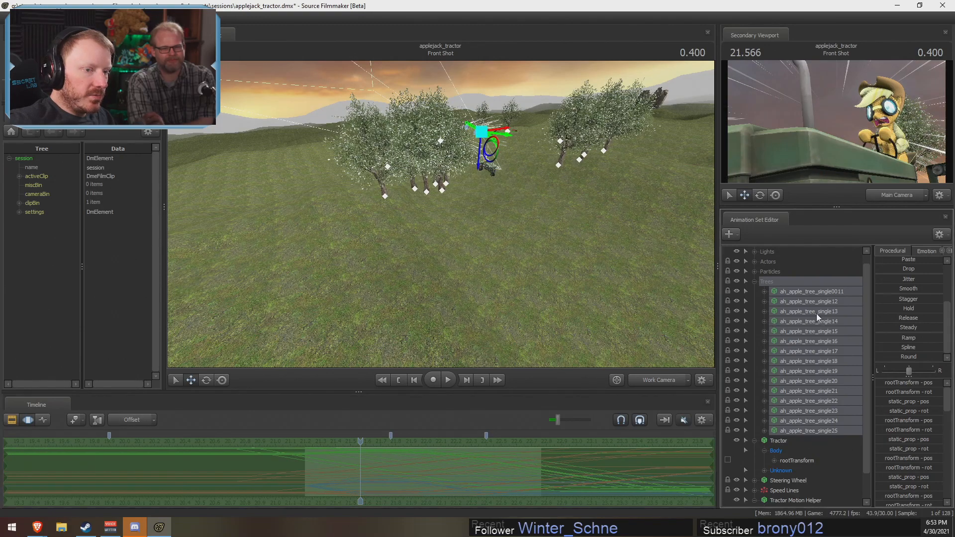
{"action": "left_click", "coordinate": [850, 327]}
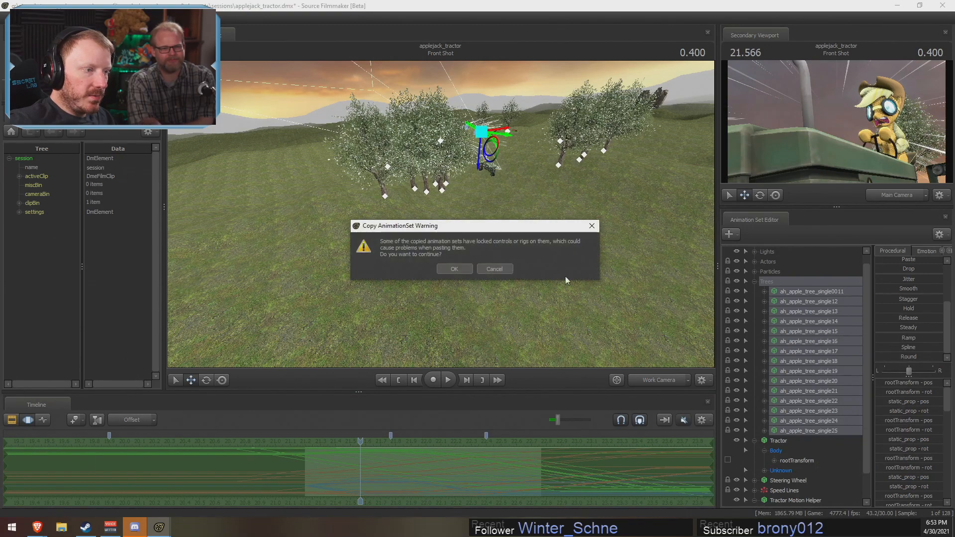
{"action": "left_click", "coordinate": [460, 272]}
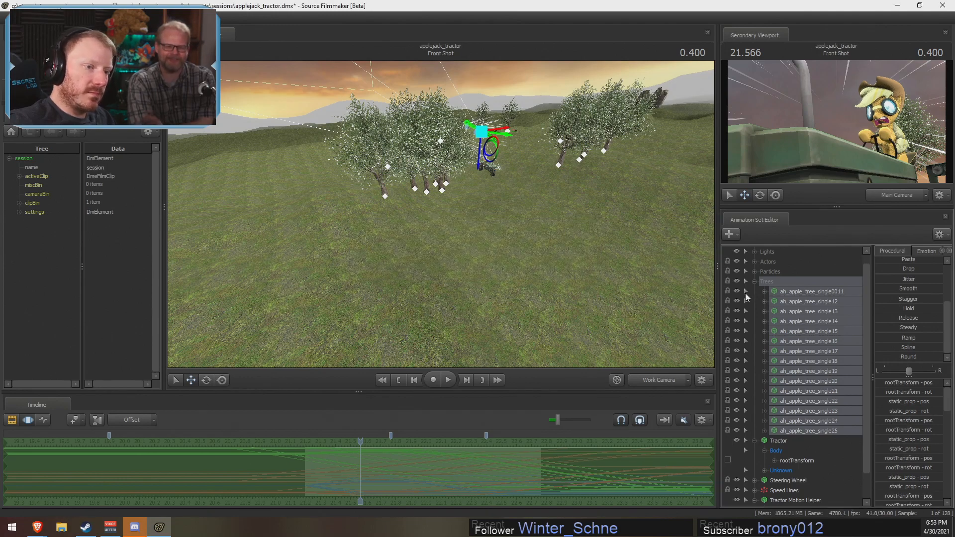
{"action": "left_click", "coordinate": [754, 282]}
{"action": "right_click", "coordinate": [793, 440]}
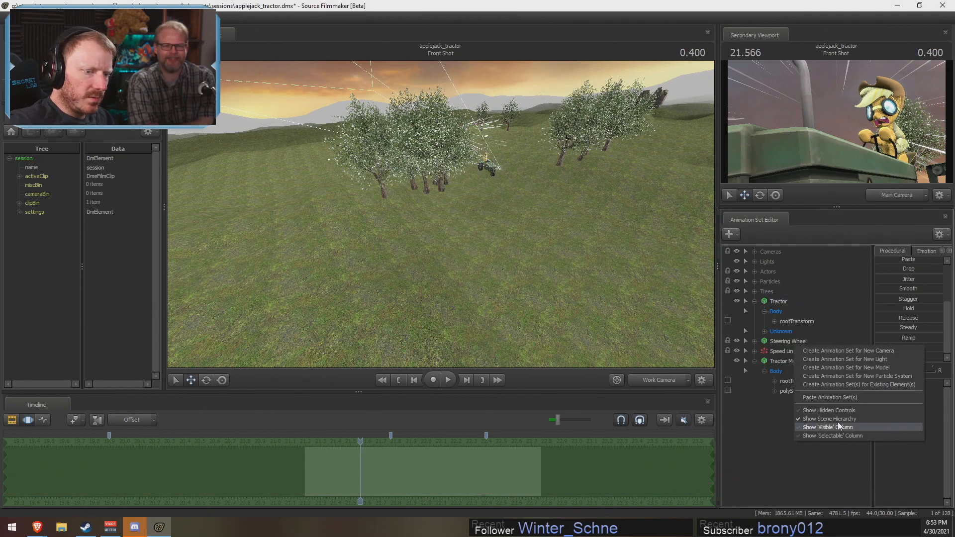
{"action": "left_click", "coordinate": [833, 393]}
{"action": "scroll", "coordinate": [810, 472], "scroll_direction": "down", "scroll_amount": 2}
{"action": "left_click", "coordinate": [799, 500], "text": "shift"}
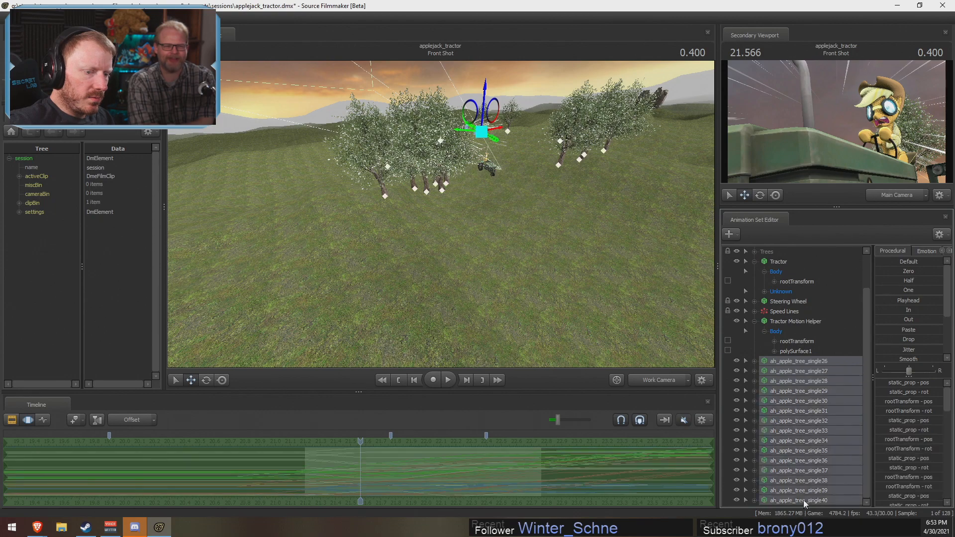
Step: Shift ah_apple_tree_single26 through 40 across the ground so they stand apart from the original trees, and commit the move
{"action": "left_click_drag", "start_coordinate": [446, 213], "coordinate": [509, 102]}
{"action": "left_click_drag", "start_coordinate": [327, 451], "coordinate": [368, 470]}
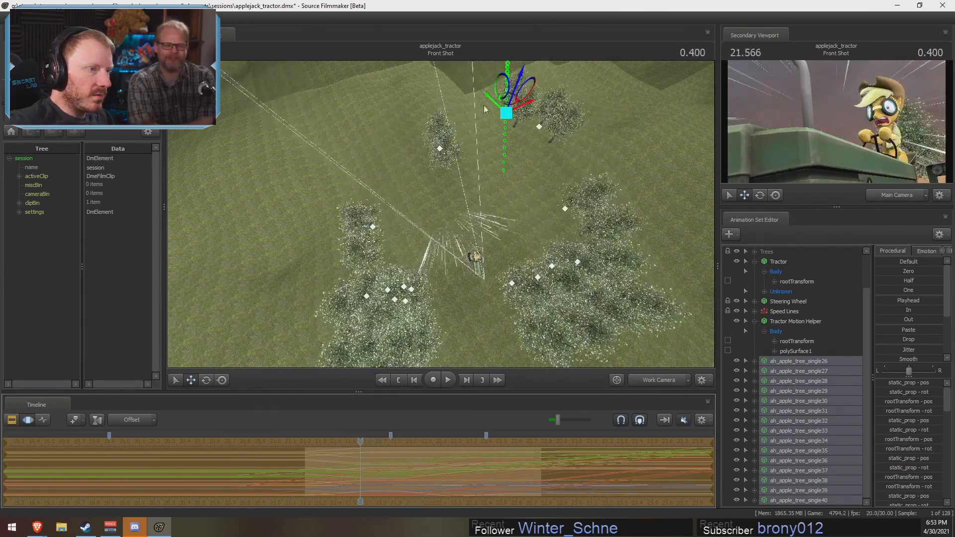
{"action": "mouse_move", "coordinate": [508, 99]}
{"action": "left_mouse_down"}
{"action": "mouse_move", "coordinate": [520, 91]}
{"action": "mouse_move", "coordinate": [523, 106]}
{"action": "left_mouse_up"}
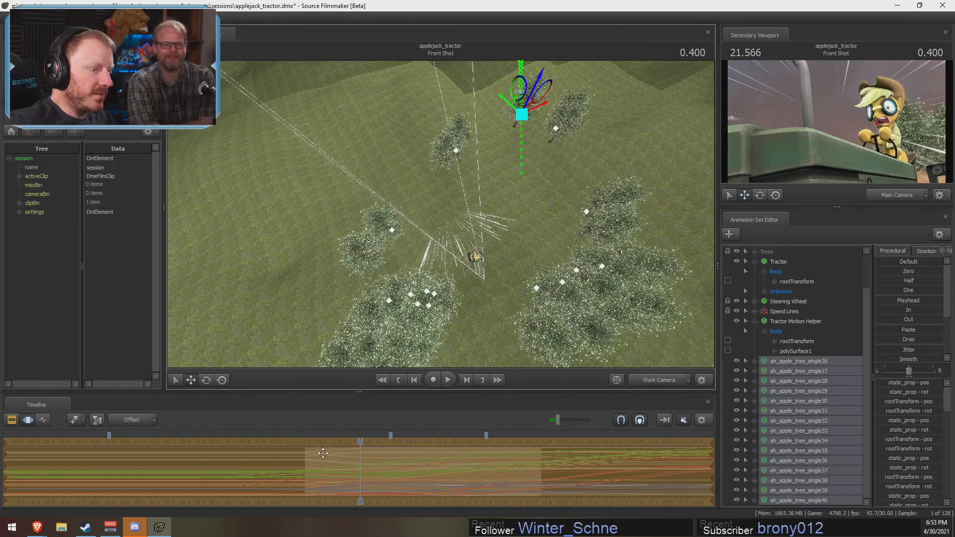
{"action": "left_click_drag", "start_coordinate": [323, 453], "coordinate": [574, 486]}
{"action": "key", "text": "F2"}
{"action": "key", "text": "F3"}
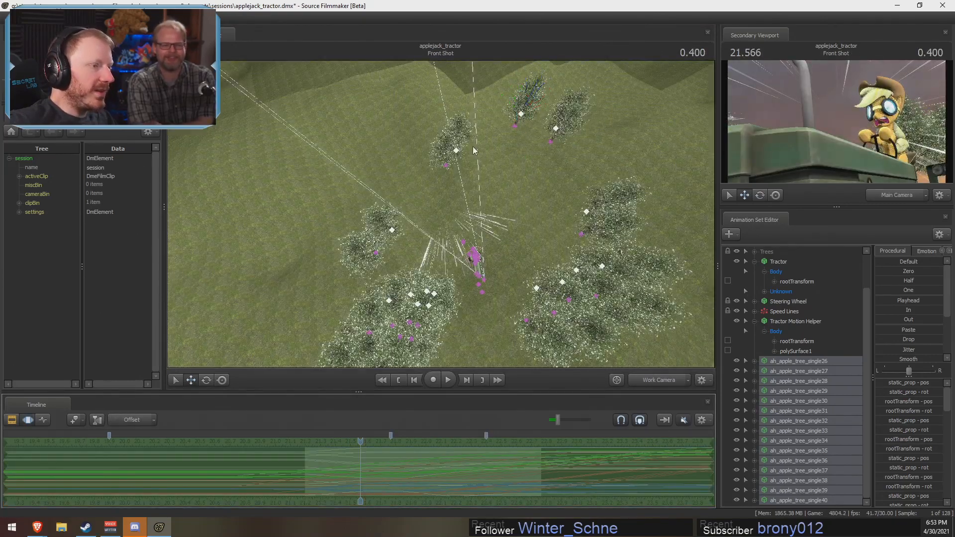
Step: At 21.566 s, reposition a copied tree ahead of the tractor, and move and rotate ah_apple_tree_single29 away from its original
{"action": "left_click", "coordinate": [474, 150]}
{"action": "left_click_drag", "start_coordinate": [459, 140], "coordinate": [424, 129]}
{"action": "left_click_drag", "start_coordinate": [398, 247], "coordinate": [408, 212], "text": "ctrl"}
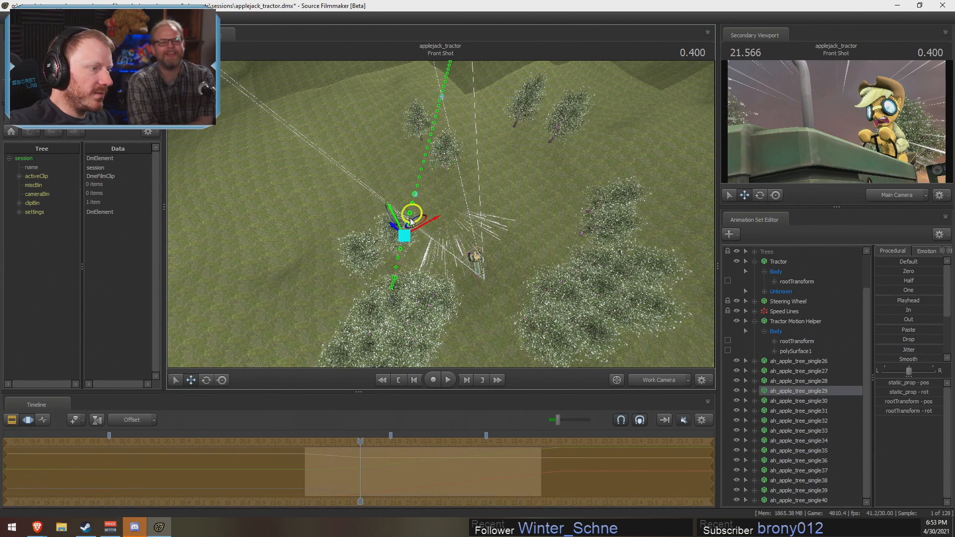
{"action": "key", "text": "e"}
{"action": "left_click_drag", "start_coordinate": [424, 257], "coordinate": [432, 252]}
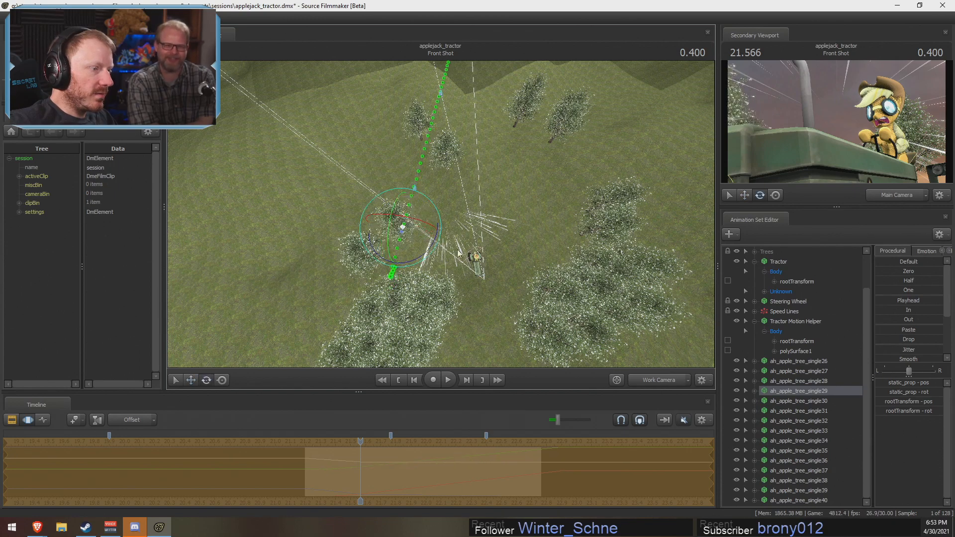
Step: At 22.000 s, move ah_apple_tree_single31 and ah_apple_tree_single30 individually across the ground, closer to the tractor's path
{"action": "left_click_drag", "start_coordinate": [365, 444], "coordinate": [426, 443]}
{"action": "left_click", "coordinate": [547, 195]}
{"action": "key", "text": "w"}
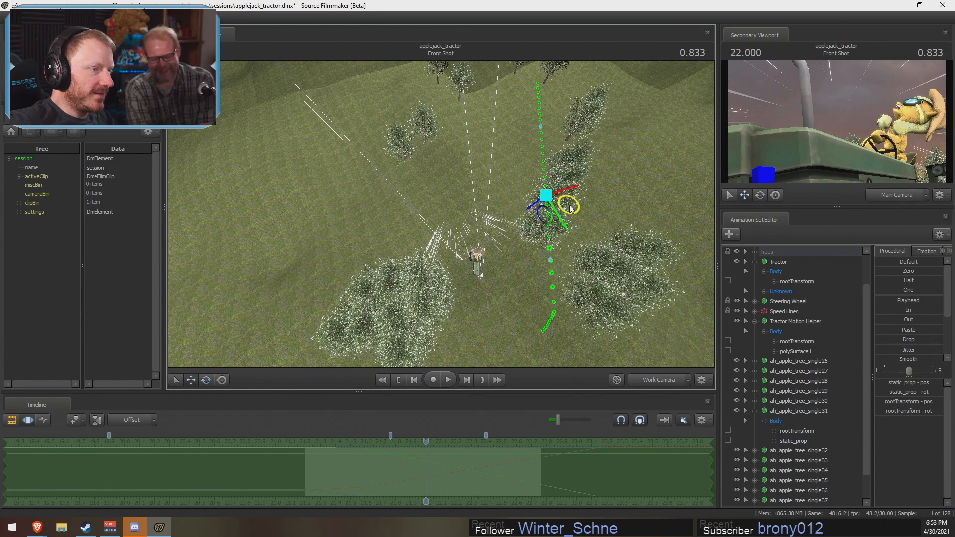
{"action": "left_click_drag", "start_coordinate": [568, 205], "coordinate": [543, 187]}
{"action": "left_click", "coordinate": [572, 149]}
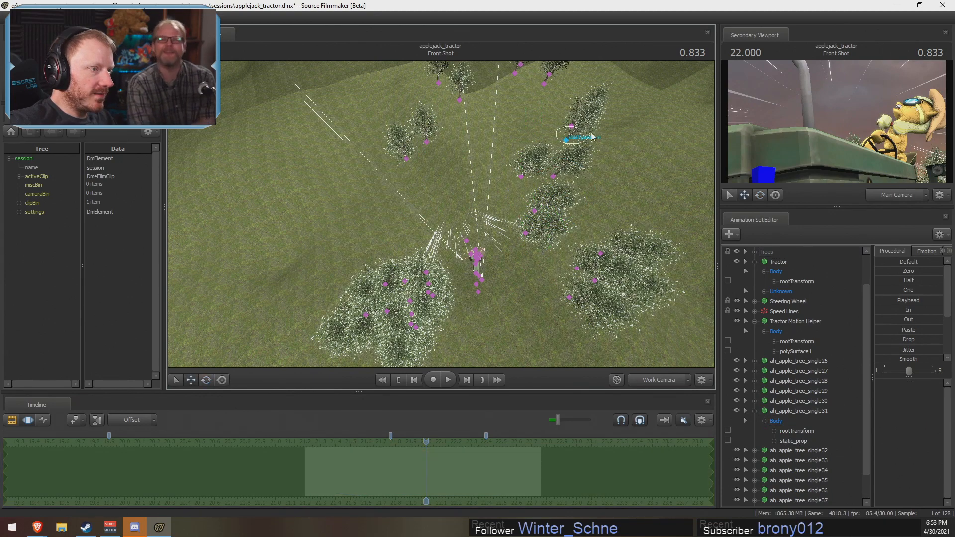
{"action": "left_click_drag", "start_coordinate": [574, 120], "coordinate": [538, 115]}
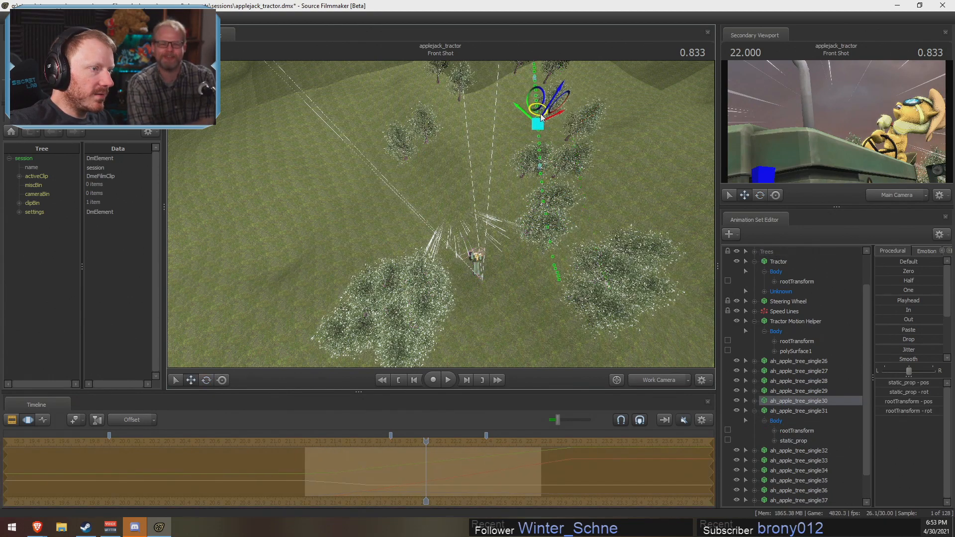
Step: At 22.300 s, move another copied tree ahead of the tractor slightly inward toward the tractor's path
{"action": "key", "text": "shift"}
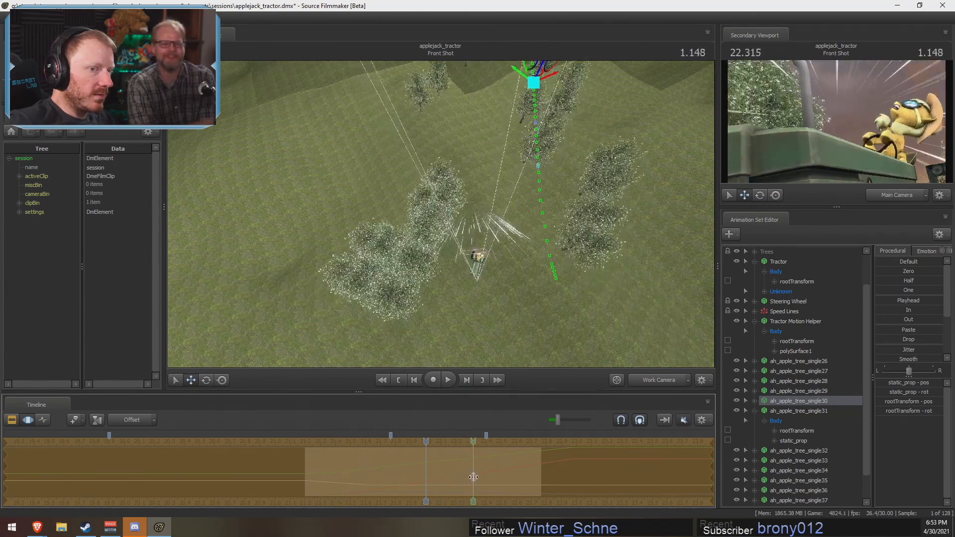
{"action": "left_click", "coordinate": [471, 477], "text": "shift"}
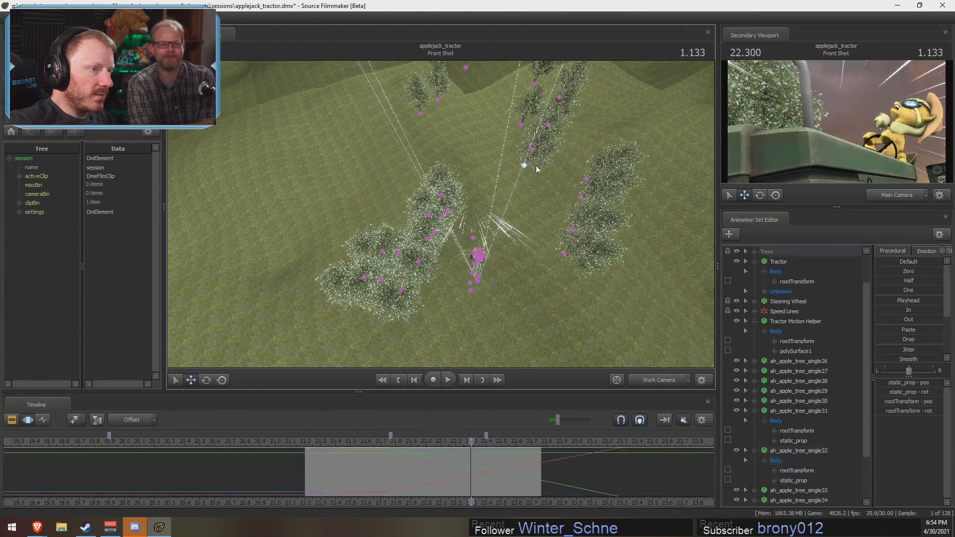
{"action": "left_click", "coordinate": [525, 164]}
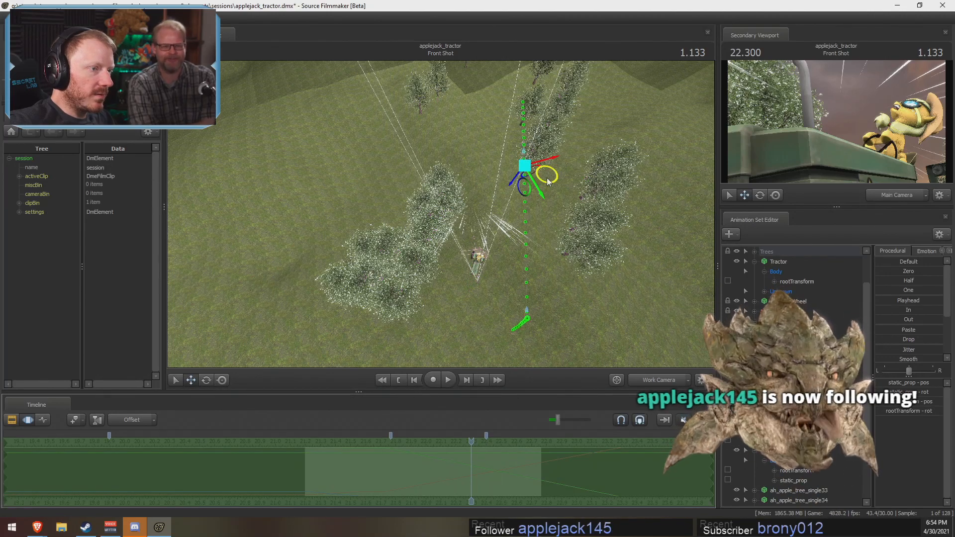
{"action": "mouse_move", "coordinate": [545, 180]}
{"action": "left_mouse_down", "text": "alt"}
{"action": "mouse_move", "coordinate": [540, 196]}
{"action": "mouse_move", "coordinate": [531, 180]}
{"action": "left_mouse_up", "text": "alt"}
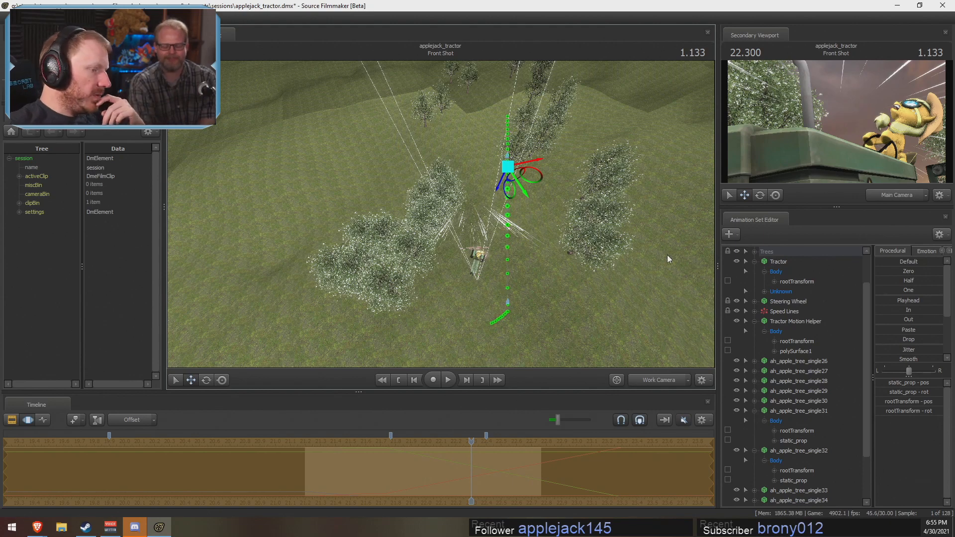
Step: Show the primary viewport through Main Camera and collapse the expanded Tractor Motion Helper and copied-tree animation sets
{"action": "left_click", "coordinate": [677, 376]}
{"action": "left_click", "coordinate": [754, 322]}
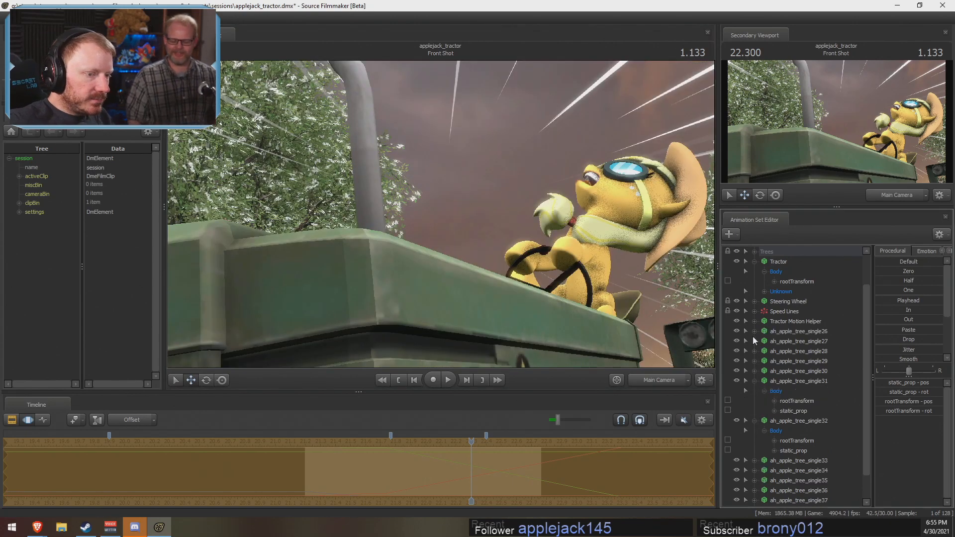
{"action": "left_click", "coordinate": [755, 381]}
{"action": "left_click", "coordinate": [754, 391]}
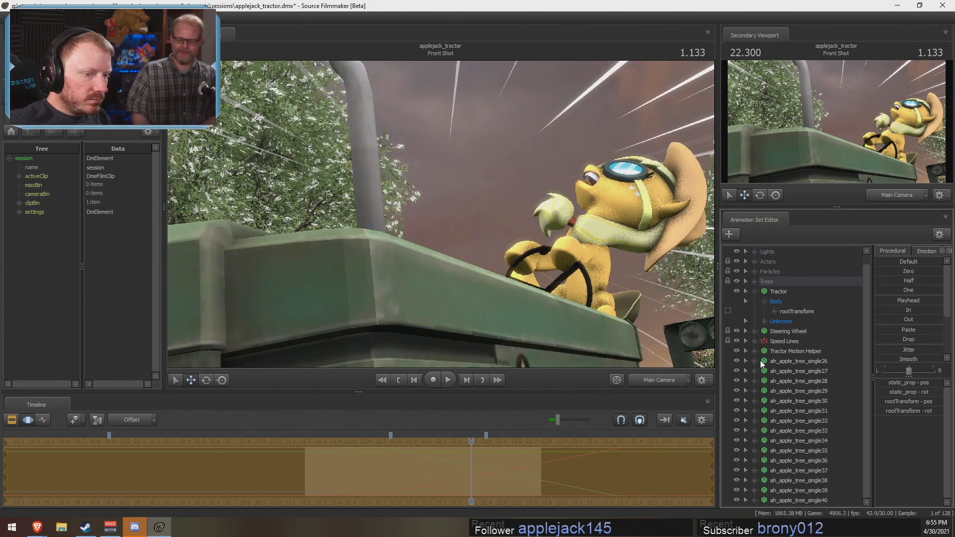
Step: Lock the rootTransform of ah_apple_tree_single26 to the Tractor's rootTransform and collapse both animation sets
{"action": "left_click", "coordinate": [764, 371]}
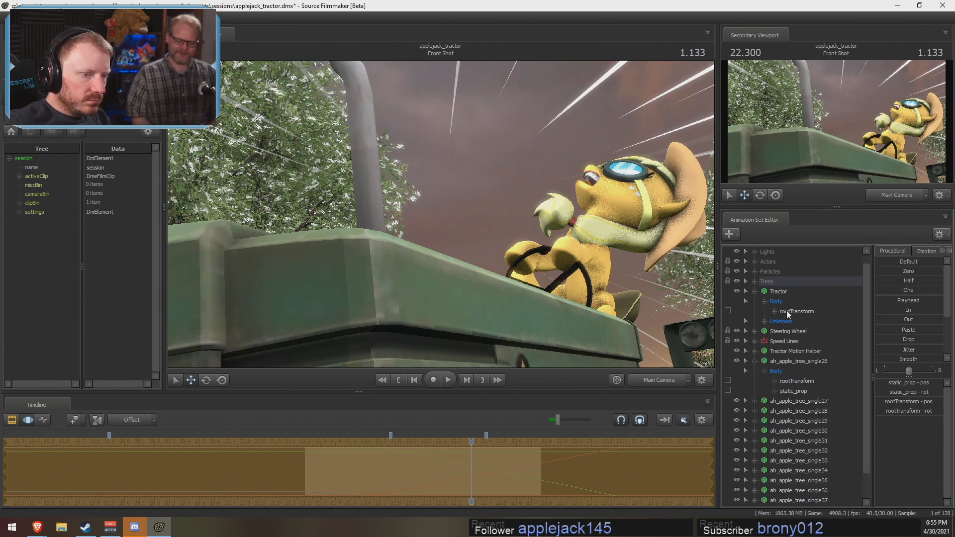
{"action": "left_click_drag", "start_coordinate": [789, 314], "coordinate": [797, 384]}
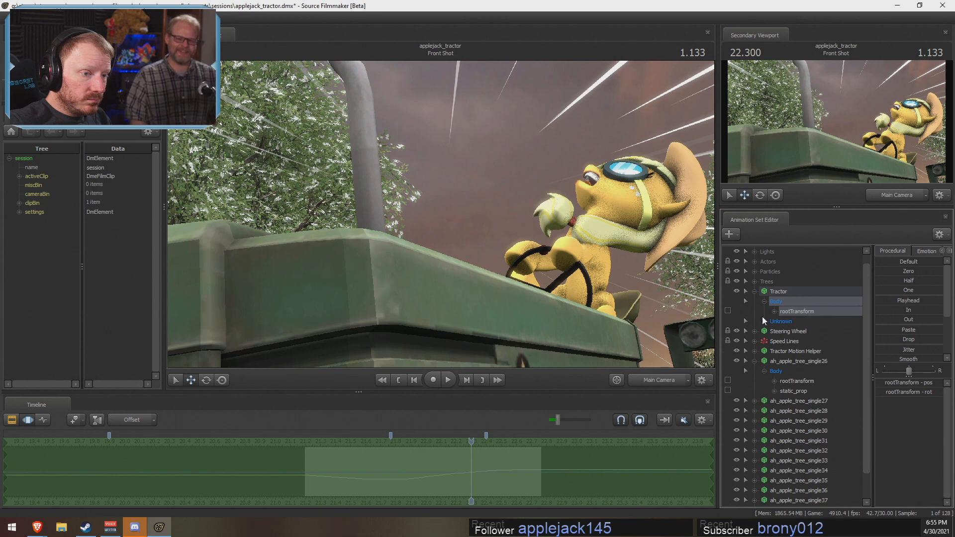
{"action": "mouse_move", "coordinate": [788, 314]}
{"action": "left_mouse_down"}
{"action": "mouse_move", "coordinate": [792, 380]}
{"action": "mouse_move", "coordinate": [800, 316]}
{"action": "left_mouse_up"}
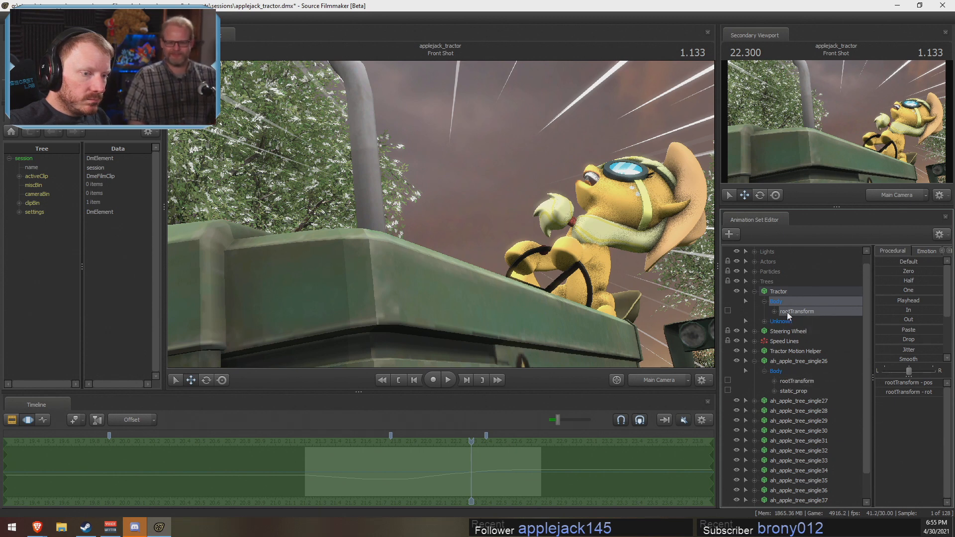
{"action": "mouse_move", "coordinate": [793, 314]}
{"action": "left_mouse_down"}
{"action": "mouse_move", "coordinate": [799, 380]}
{"action": "mouse_move", "coordinate": [791, 310]}
{"action": "left_mouse_up"}
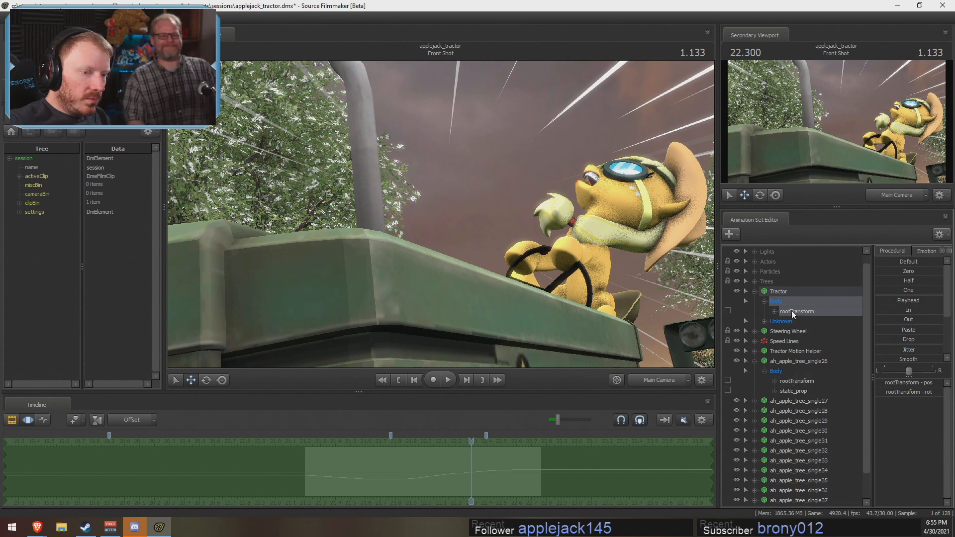
{"action": "left_click", "coordinate": [754, 293]}
{"action": "left_click", "coordinate": [754, 331]}
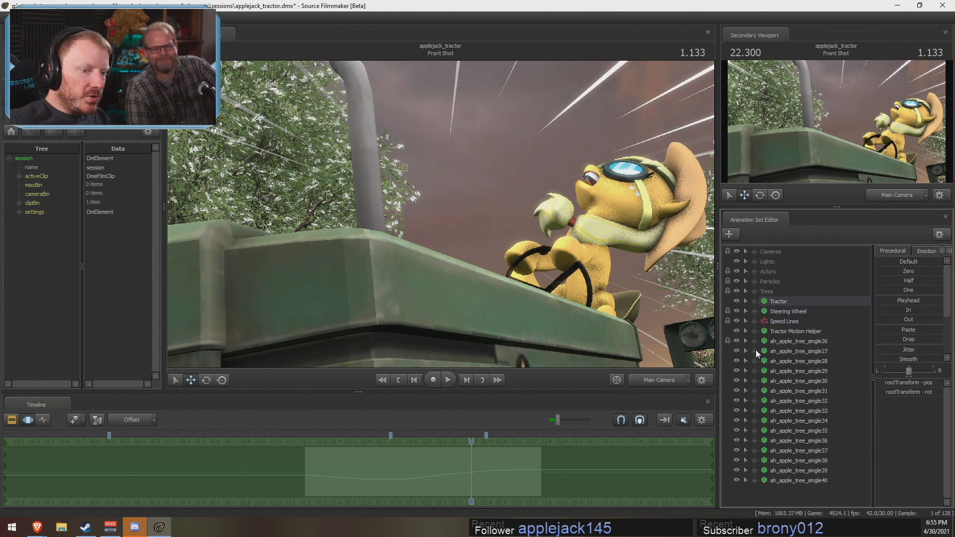
Step: Lock the rootTransforms of ah_apple_tree_single27 and ah_apple_tree_single28 to the Tractor's rootTransform
{"action": "left_click", "coordinate": [754, 350]}
{"action": "left_click", "coordinate": [779, 301]}
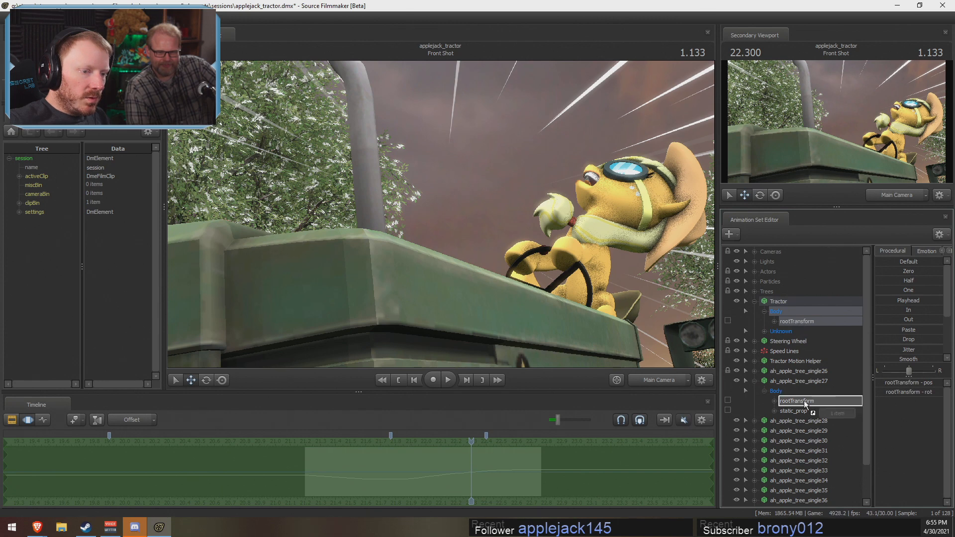
{"action": "left_click", "coordinate": [754, 381]}
{"action": "left_click", "coordinate": [755, 391]}
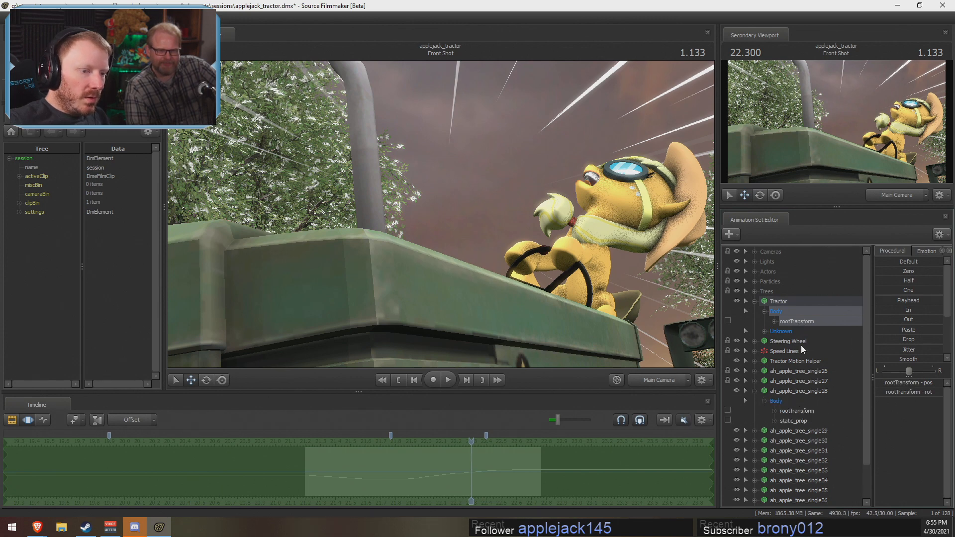
{"action": "left_click", "coordinate": [755, 391]}
Step: Lock the rootTransforms of ah_apple_tree_single29 and ah_apple_tree_single30 to the Tractor's rootTransform, and expand ah_apple_tree_single31
{"action": "left_click", "coordinate": [755, 401]}
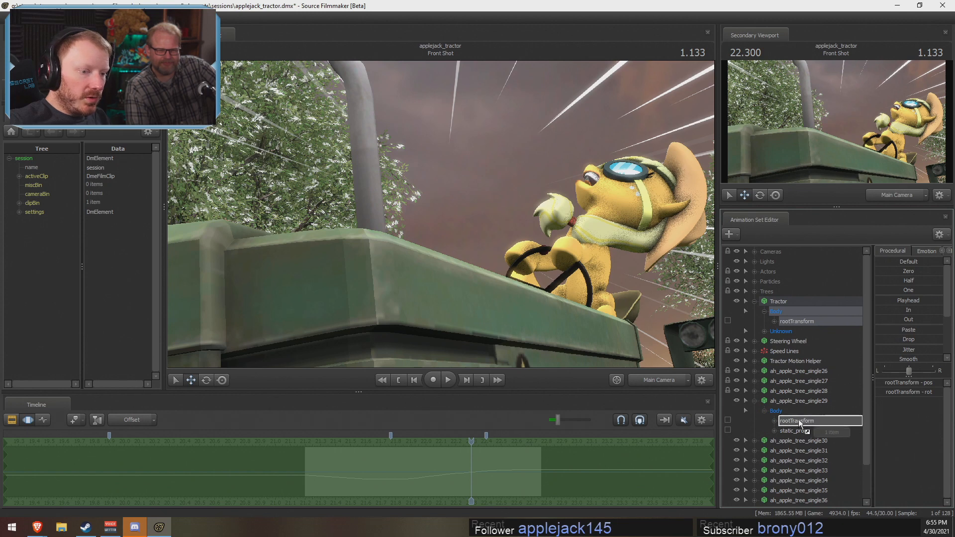
{"action": "left_click", "coordinate": [754, 401]}
{"action": "left_click", "coordinate": [755, 411]}
{"action": "left_click", "coordinate": [764, 420]}
{"action": "left_click_drag", "start_coordinate": [805, 324], "coordinate": [790, 428]}
{"action": "left_click", "coordinate": [761, 410]}
{"action": "left_click", "coordinate": [754, 410]}
{"action": "left_click", "coordinate": [755, 421]}
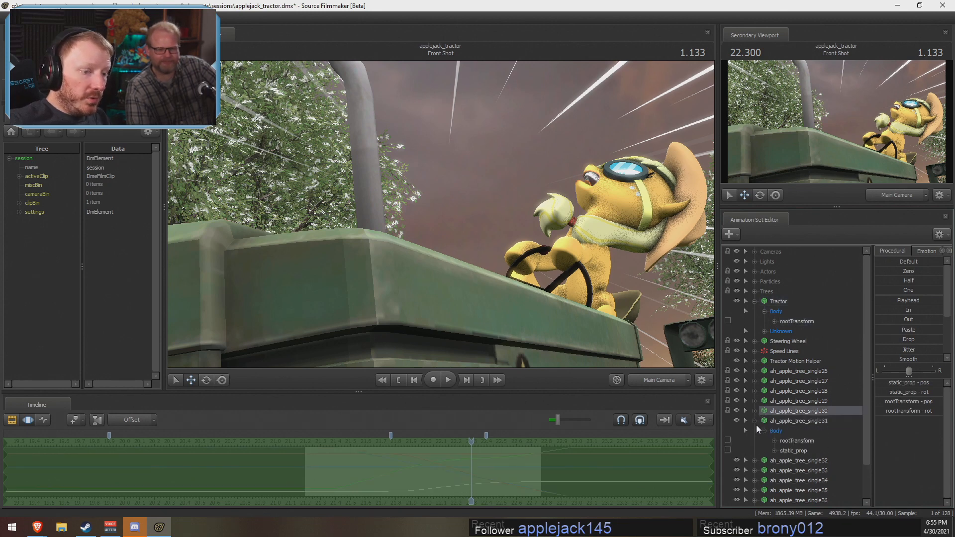
Step: Lock the rootTransform of ah_apple_tree_single31 and ah_apple_tree_single32 to the Tractor's rootTransform
{"action": "left_click", "coordinate": [764, 431]}
{"action": "left_click_drag", "start_coordinate": [796, 323], "coordinate": [790, 440]}
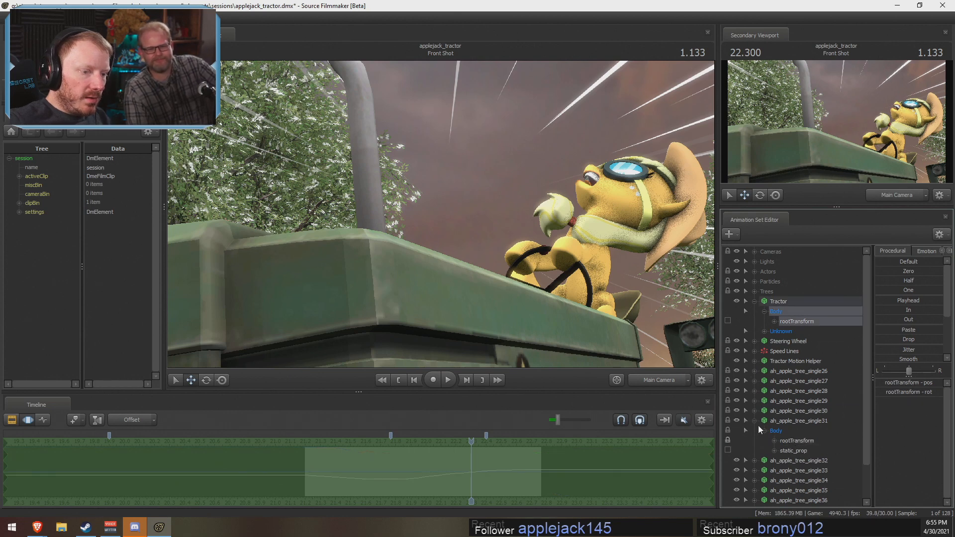
{"action": "left_click", "coordinate": [754, 421]}
{"action": "left_click", "coordinate": [755, 431]}
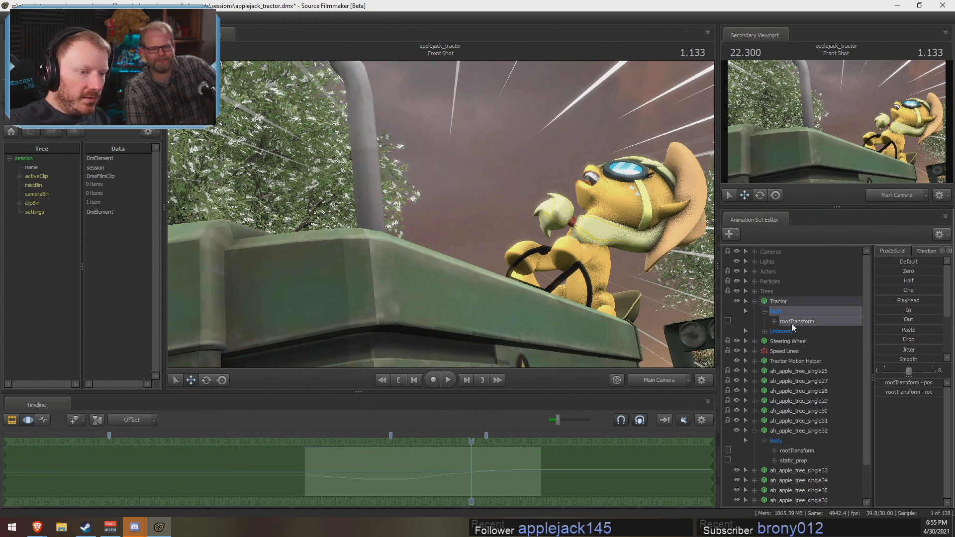
{"action": "left_click_drag", "start_coordinate": [791, 324], "coordinate": [798, 450]}
{"action": "left_click", "coordinate": [754, 430]}
Step: Lock the rootTransform of ah_apple_tree_single33 to the Tractor's rootTransform
{"action": "left_click", "coordinate": [754, 441]}
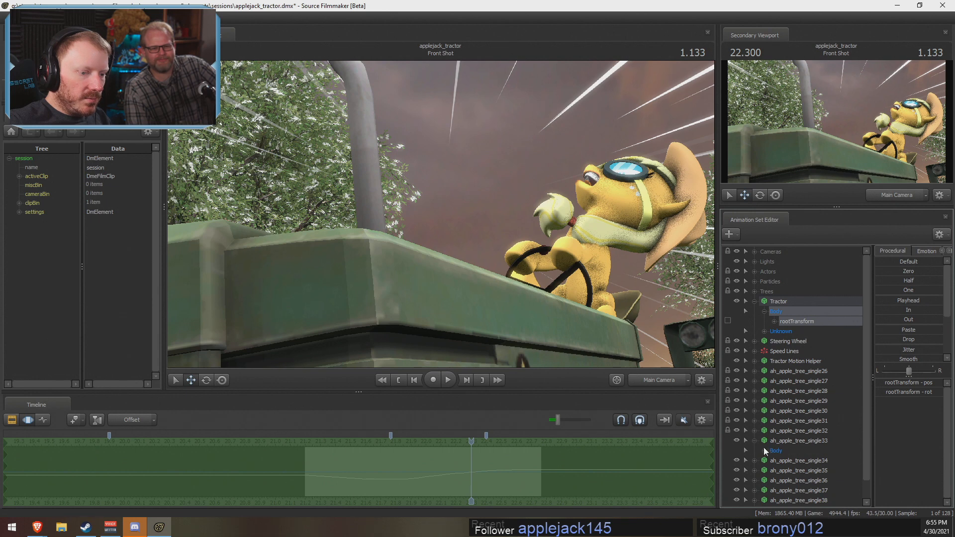
{"action": "left_click", "coordinate": [764, 450]}
{"action": "left_click_drag", "start_coordinate": [794, 321], "coordinate": [796, 460]}
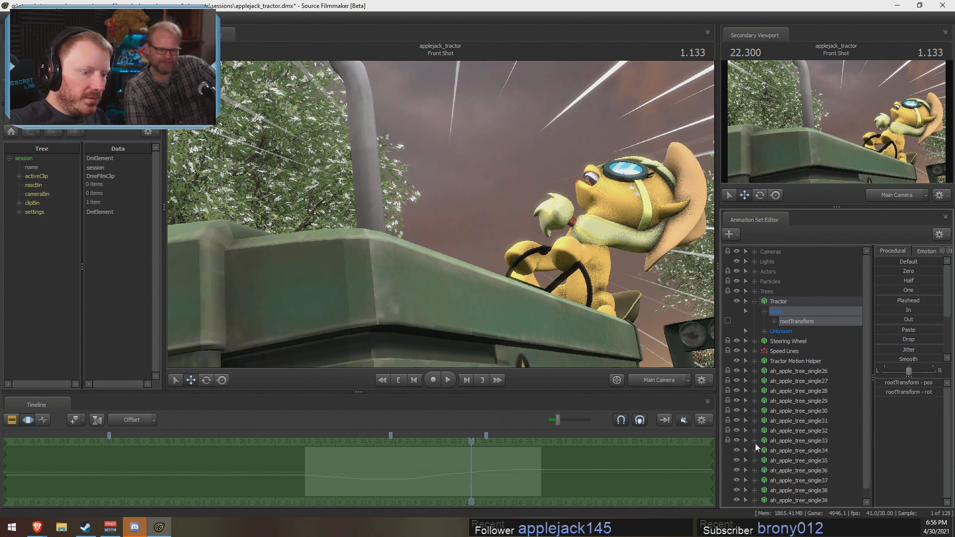
{"action": "left_click", "coordinate": [755, 443]}
Step: Lock the rootTransform of ah_apple_tree_single34 to the Tractor's rootTransform and collapse the tree's entry
{"action": "left_click", "coordinate": [754, 440]}
{"action": "left_click", "coordinate": [764, 451]}
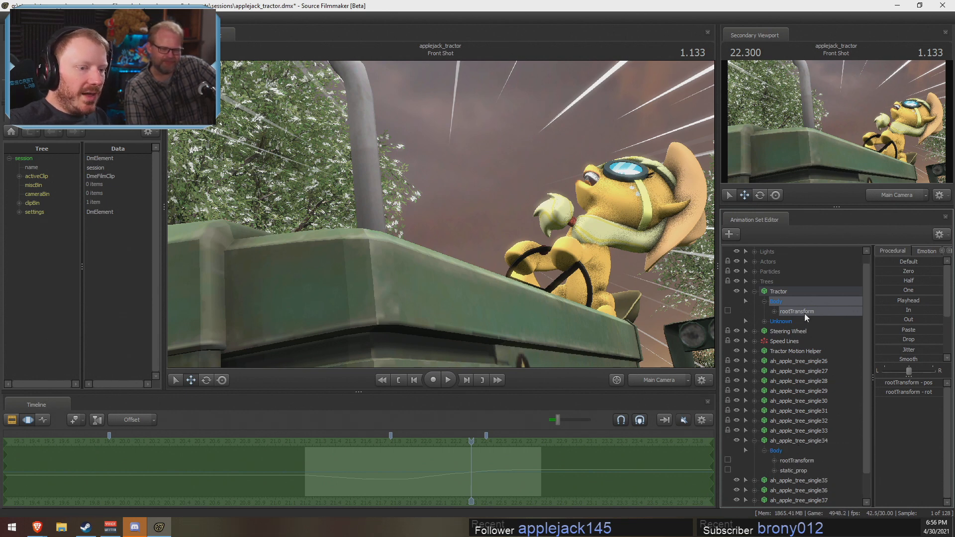
{"action": "left_click_drag", "start_coordinate": [804, 313], "coordinate": [796, 461]}
{"action": "left_click", "coordinate": [755, 440]}
Step: Lock the rootTransform of ah_apple_tree_single35 to the Tractor's rootTransform
{"action": "left_click", "coordinate": [755, 450]}
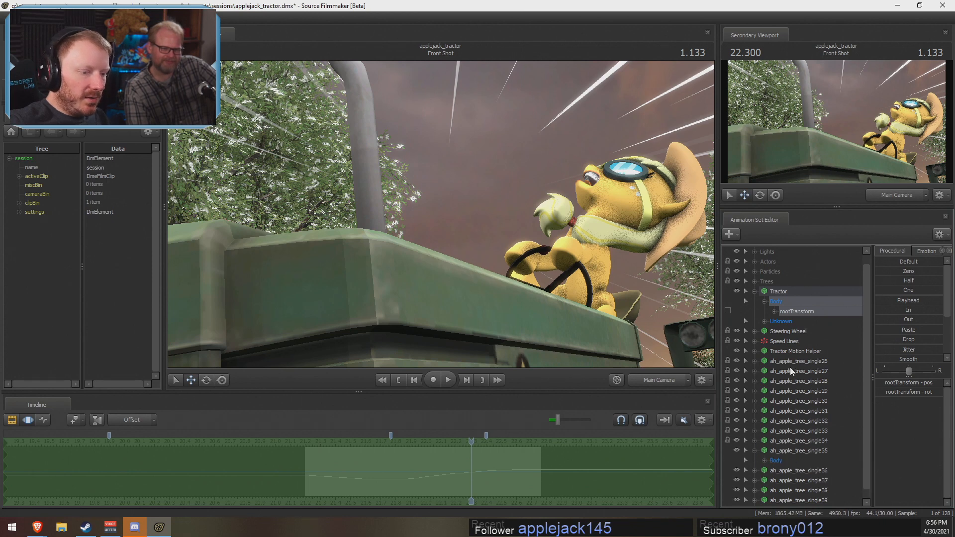
{"action": "left_click", "coordinate": [764, 461]}
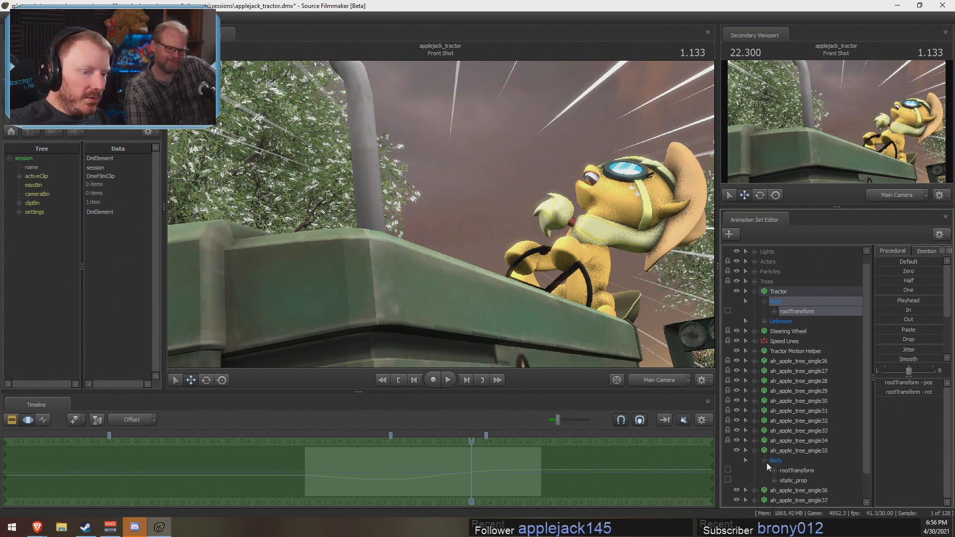
{"action": "left_click_drag", "start_coordinate": [807, 318], "coordinate": [795, 470]}
{"action": "left_click", "coordinate": [754, 450]}
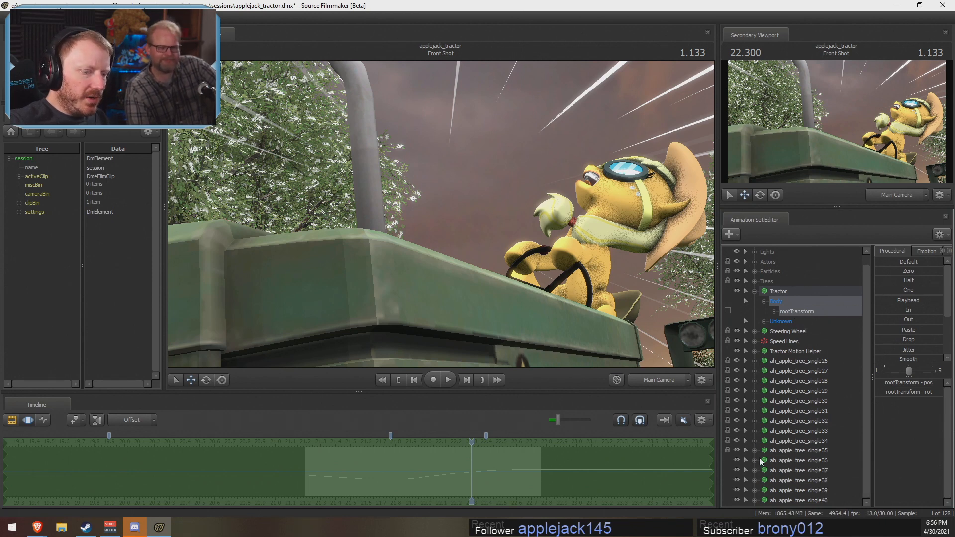
Step: Lock the rootTransform of ah_apple_tree_single36 to the Tractor's rootTransform and collapse the tree's entry
{"action": "left_click", "coordinate": [754, 460]}
{"action": "left_click", "coordinate": [764, 471]}
{"action": "left_click_drag", "start_coordinate": [801, 312], "coordinate": [792, 480]}
{"action": "left_click", "coordinate": [754, 460]}
Step: Expand ah_apple_tree_single37 through ah_apple_tree_single40 and their Body groups to expose their rootTransform controls
{"action": "left_click", "coordinate": [755, 479]}
{"action": "left_click", "coordinate": [754, 470]}
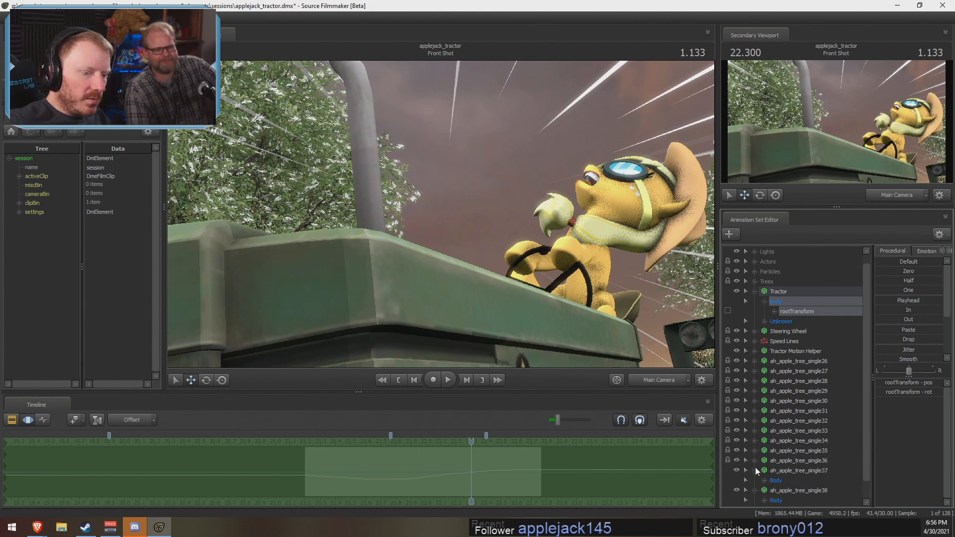
{"action": "scroll", "coordinate": [770, 487], "scroll_direction": "down", "scroll_amount": 1}
{"action": "left_click", "coordinate": [754, 491]}
{"action": "scroll", "coordinate": [768, 502], "scroll_direction": "down", "scroll_amount": 1}
{"action": "left_click", "coordinate": [765, 501]}
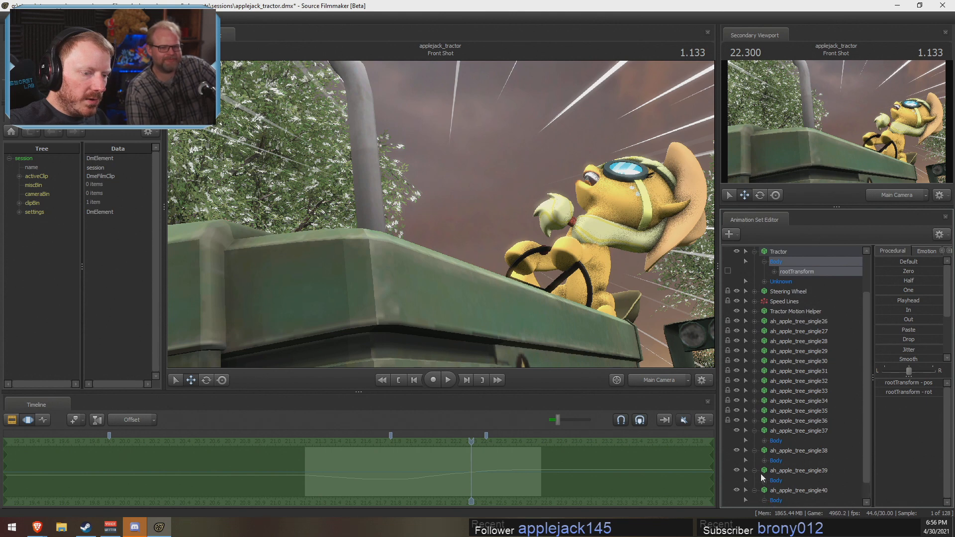
{"action": "left_click", "coordinate": [765, 478]}
{"action": "left_click", "coordinate": [765, 480]}
{"action": "left_click", "coordinate": [765, 460]}
{"action": "left_click", "coordinate": [764, 441]}
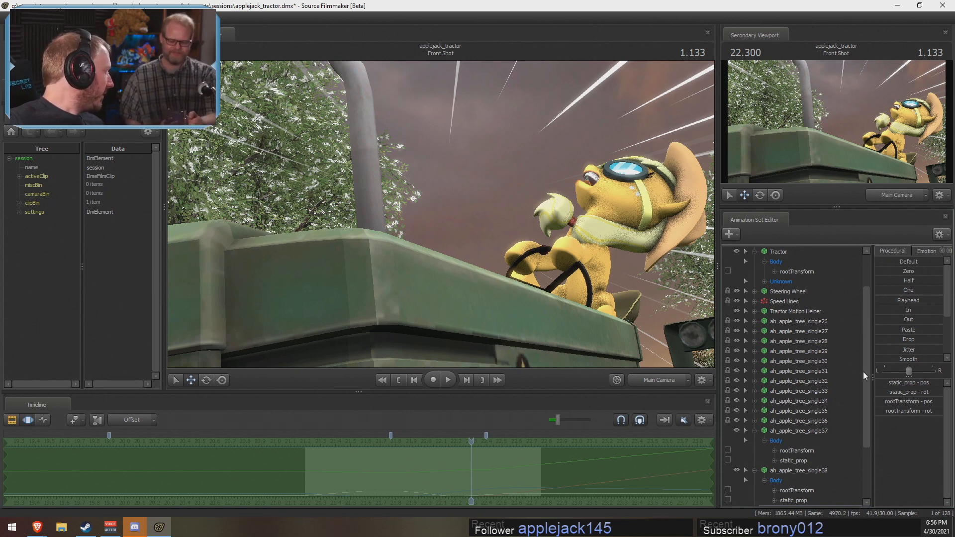
{"action": "scroll", "coordinate": [785, 423], "scroll_direction": "down", "scroll_amount": 3}
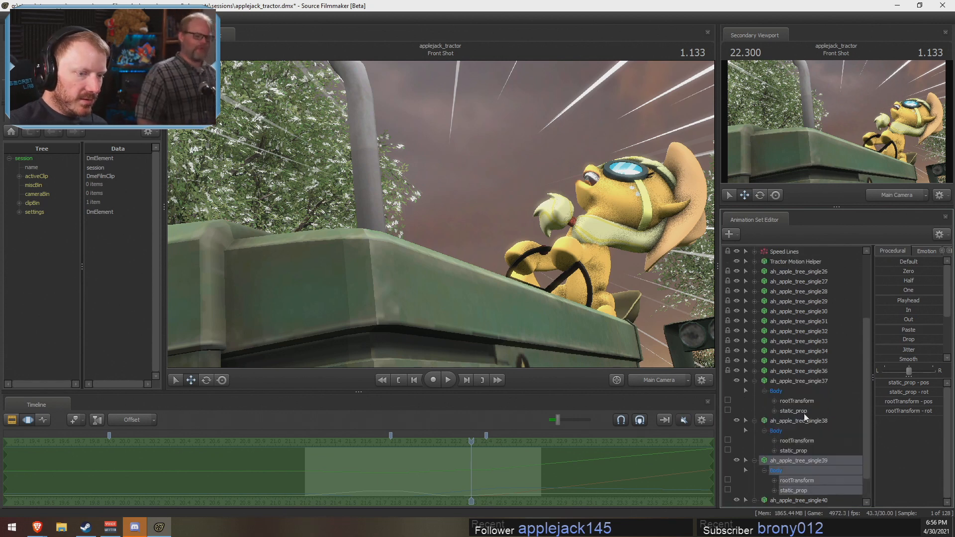
{"action": "left_click", "coordinate": [798, 430]}
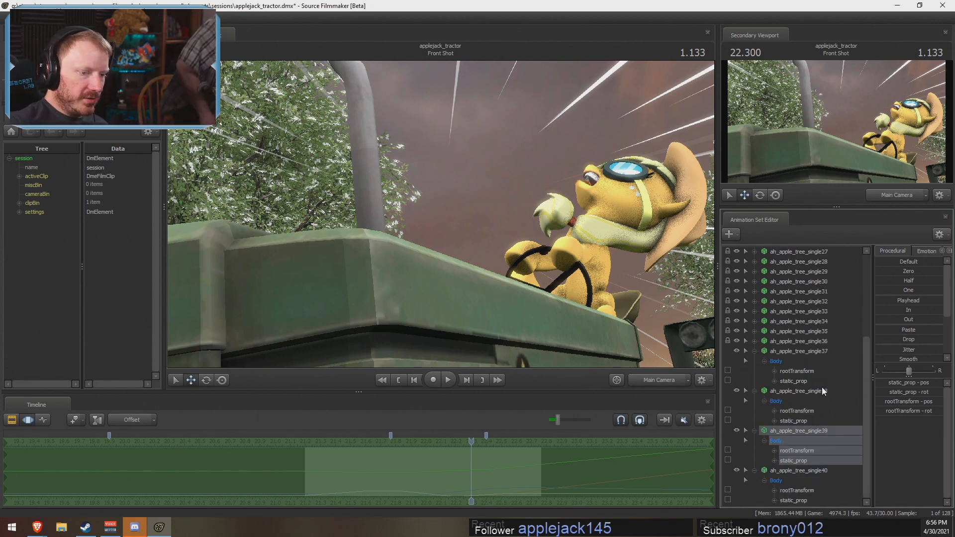
Step: Lock the rootTransforms of ah_apple_tree_single37 through ah_apple_tree_single40 to the Tractor's rootTransform, collapsing each tree once locked
{"action": "scroll", "coordinate": [825, 353], "scroll_direction": "up", "scroll_amount": 2}
{"action": "left_click_drag", "start_coordinate": [797, 252], "coordinate": [796, 431]}
{"action": "left_click", "coordinate": [754, 411]}
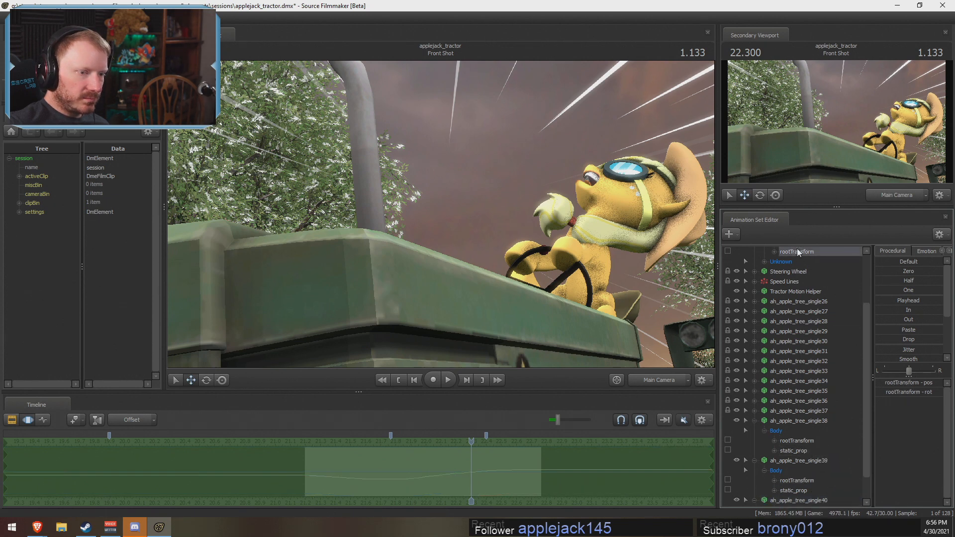
{"action": "left_click_drag", "start_coordinate": [797, 250], "coordinate": [793, 441]}
{"action": "left_click", "coordinate": [755, 421]}
{"action": "left_click_drag", "start_coordinate": [799, 253], "coordinate": [795, 451]}
{"action": "left_click", "coordinate": [754, 431]}
{"action": "left_click_drag", "start_coordinate": [797, 282], "coordinate": [790, 492]}
{"action": "left_click", "coordinate": [755, 470]}
Step: Collapse the Tractor and move ah_apple_tree_single26 through ah_apple_tree_single40 into the Trees group
{"action": "left_click", "coordinate": [755, 291]}
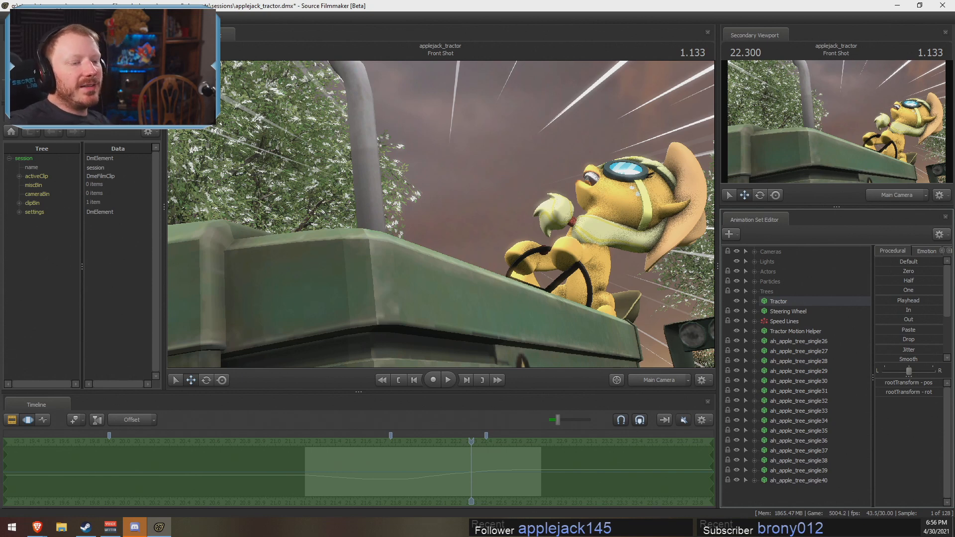
{"action": "left_click_drag", "start_coordinate": [819, 476], "coordinate": [777, 293]}
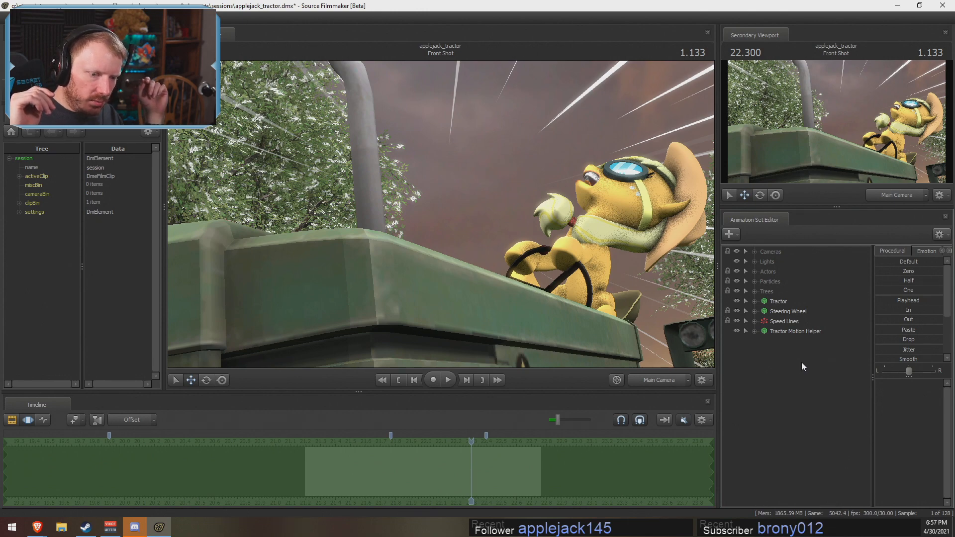
Step: Switch to the web browser, open YouTube and look through the My Little Pony playlist
{"action": "left_click", "coordinate": [36, 527]}
{"action": "left_click", "coordinate": [249, 8]}
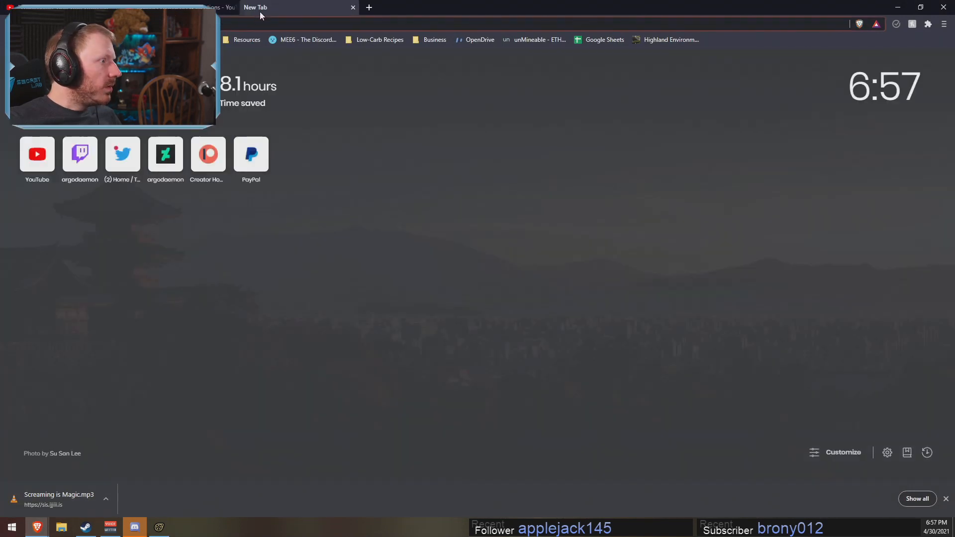
{"action": "left_click", "coordinate": [37, 154]}
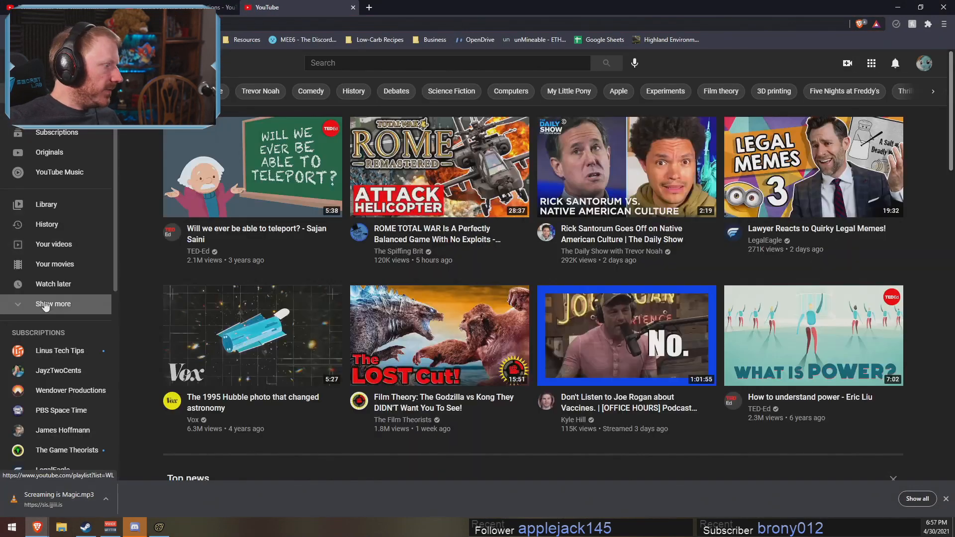
{"action": "left_click", "coordinate": [53, 303]}
{"action": "scroll", "coordinate": [59, 257], "scroll_direction": "down", "scroll_amount": 3}
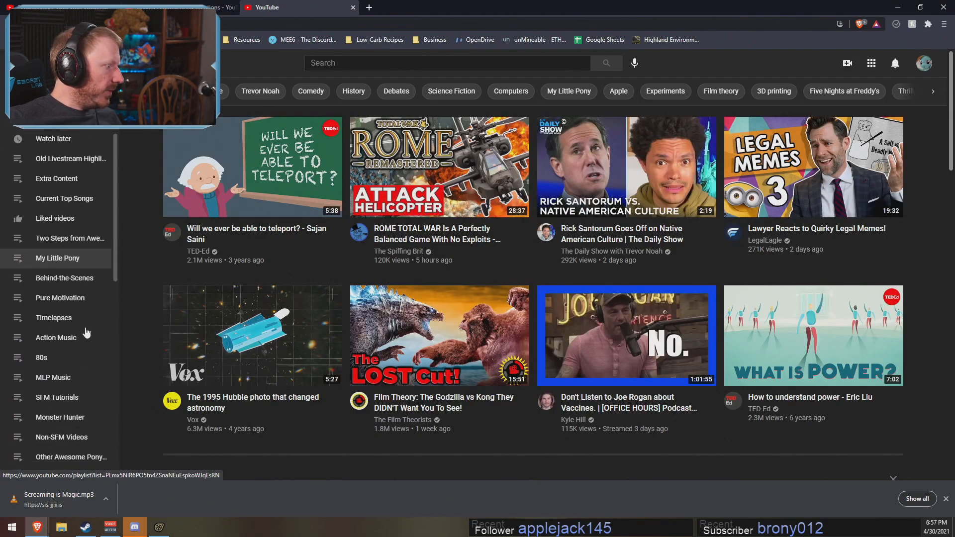
{"action": "left_click", "coordinate": [59, 257]}
{"action": "scroll", "coordinate": [584, 328], "scroll_direction": "down", "scroll_amount": 5}
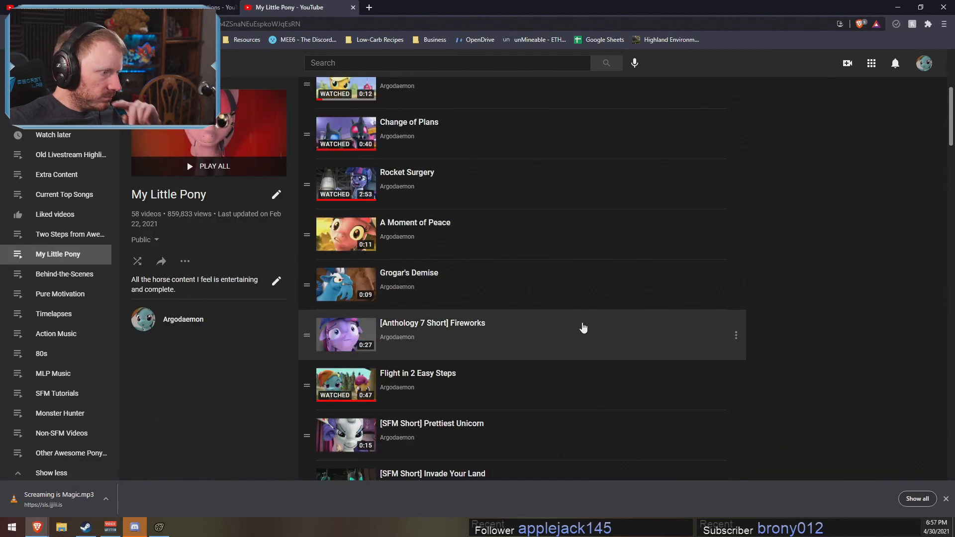
{"action": "scroll", "coordinate": [69, 368], "scroll_direction": "down", "scroll_amount": 2}
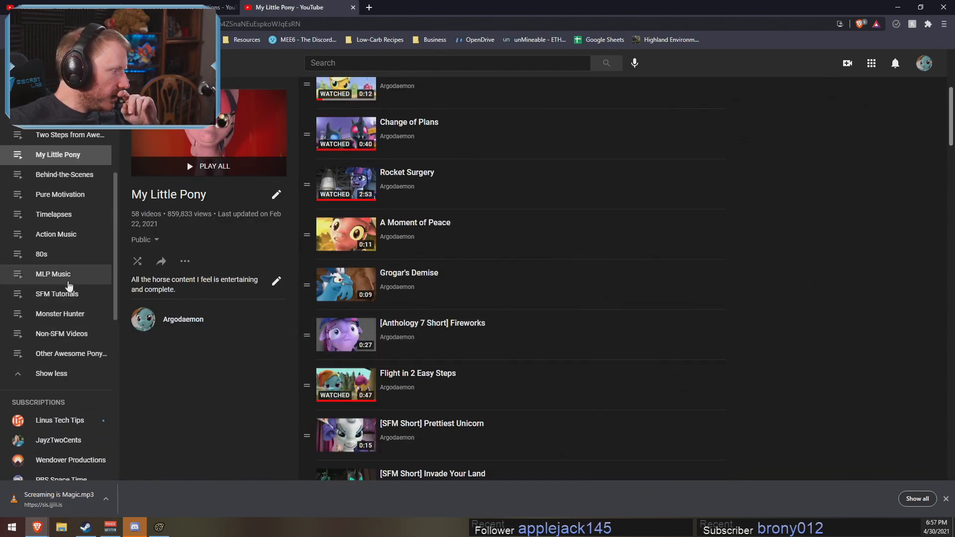
Step: Open the MLP Music playlist and remove the video "Applejack 2.0" from it
{"action": "left_click", "coordinate": [68, 284]}
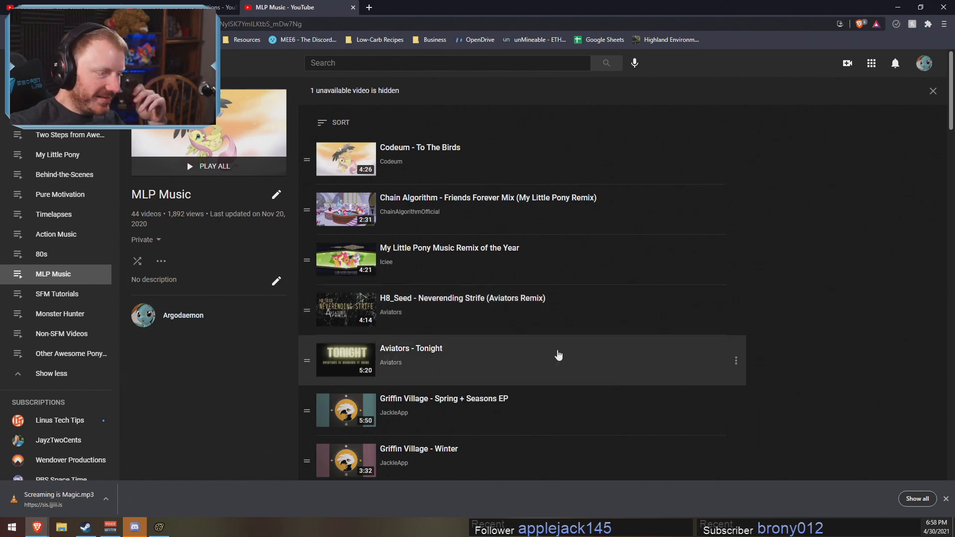
{"action": "scroll", "coordinate": [473, 348], "scroll_direction": "down", "scroll_amount": 3}
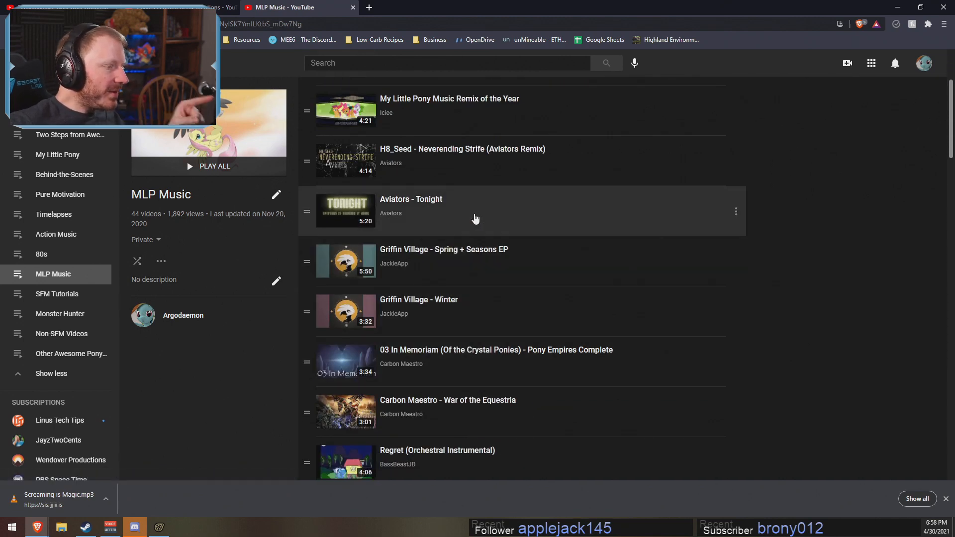
{"action": "scroll", "coordinate": [477, 218], "scroll_direction": "down", "scroll_amount": 3}
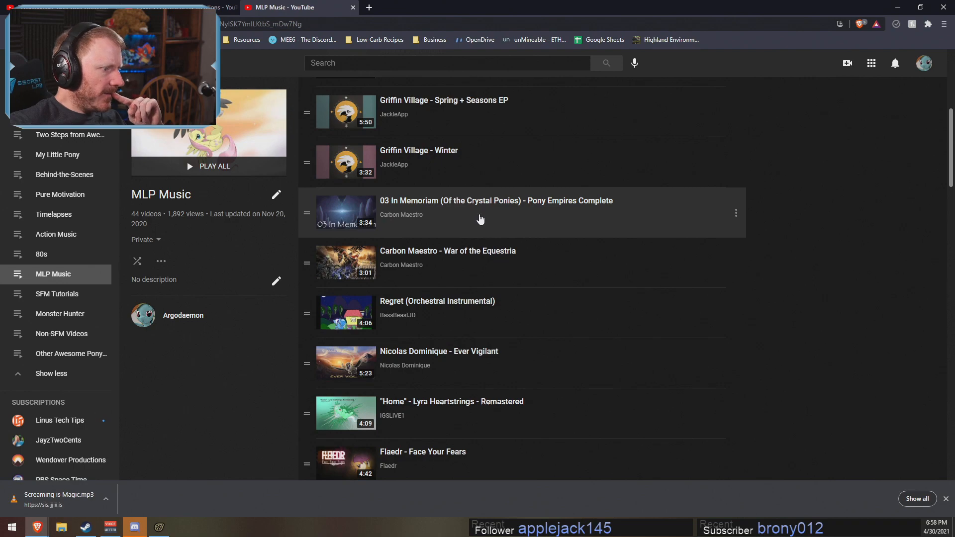
{"action": "scroll", "coordinate": [480, 219], "scroll_direction": "down", "scroll_amount": 5}
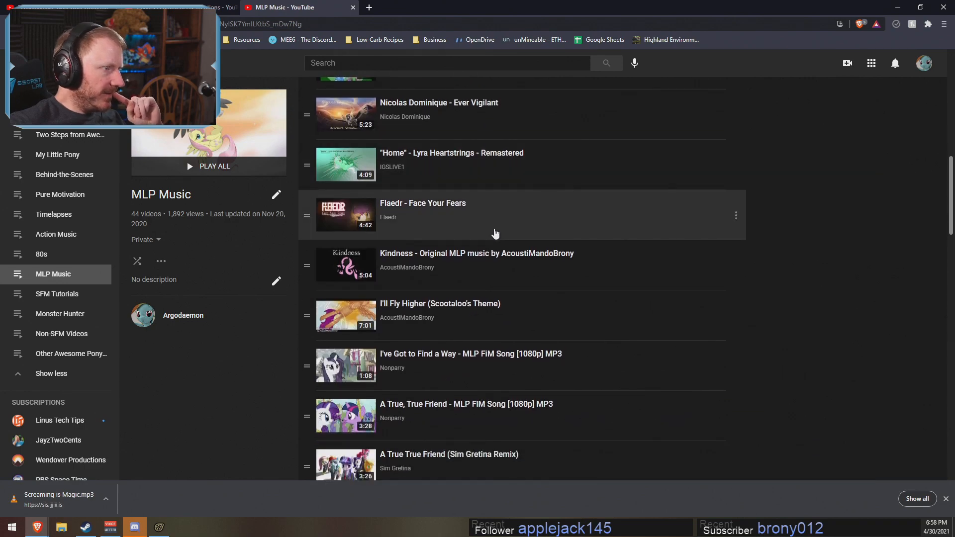
{"action": "scroll", "coordinate": [497, 236], "scroll_direction": "down", "scroll_amount": 12}
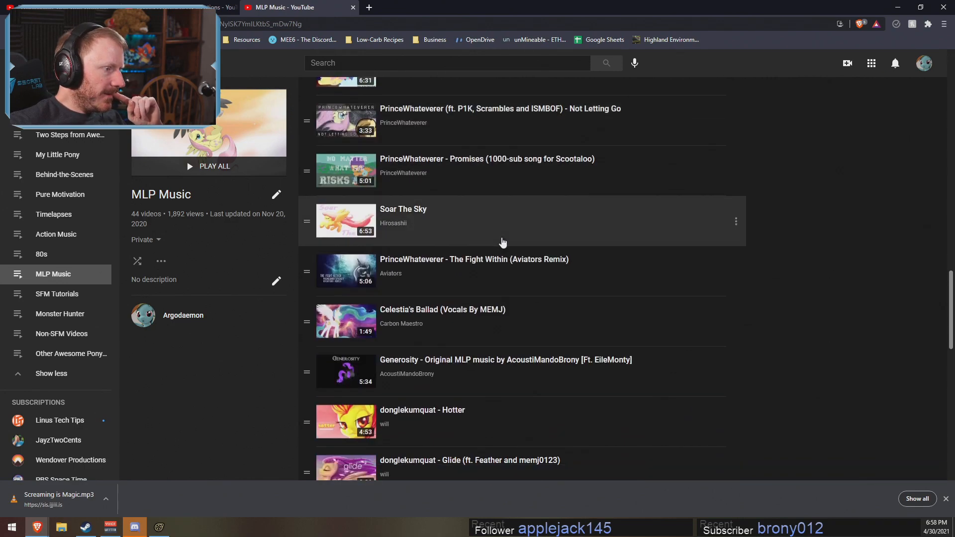
{"action": "scroll", "coordinate": [512, 246], "scroll_direction": "down", "scroll_amount": 7}
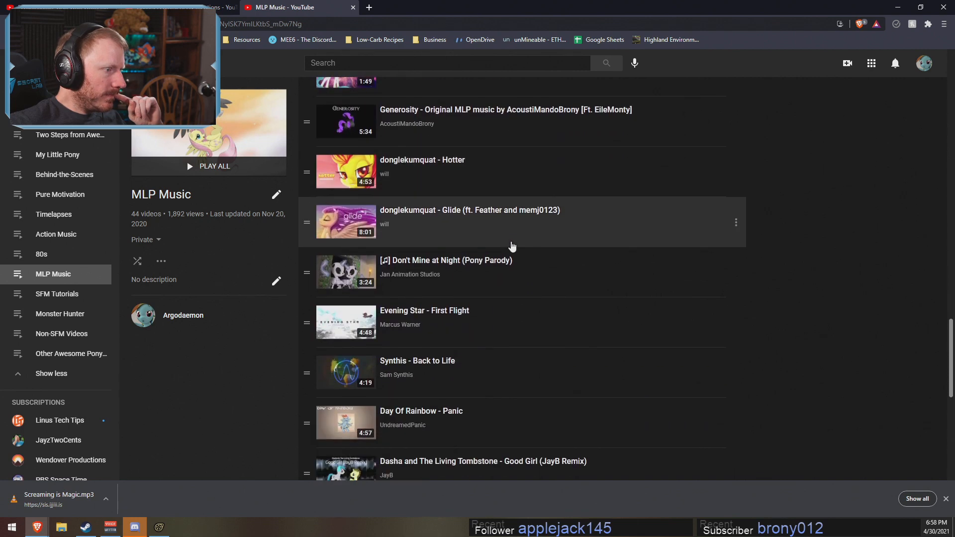
{"action": "scroll", "coordinate": [518, 247], "scroll_direction": "down", "scroll_amount": 5}
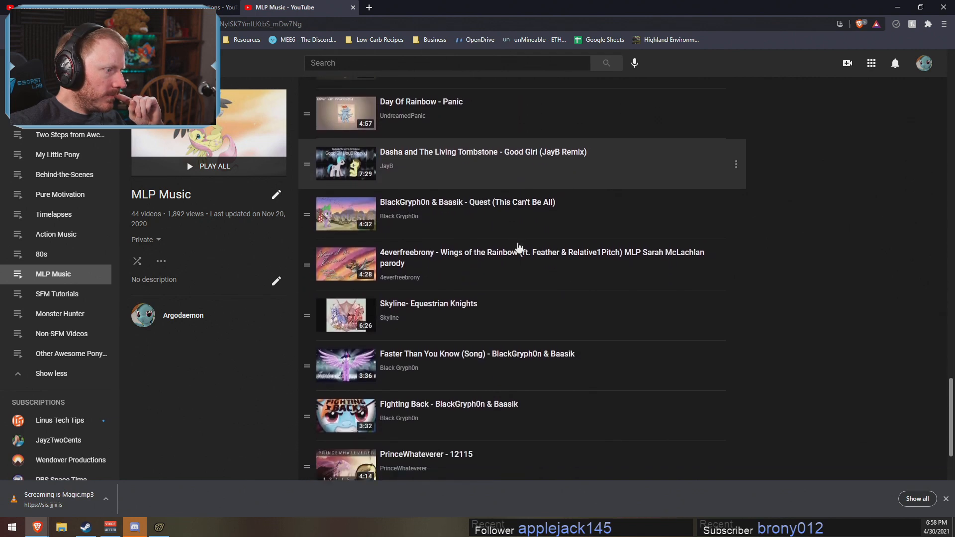
{"action": "scroll", "coordinate": [520, 248], "scroll_direction": "down", "scroll_amount": 2}
{"action": "scroll", "coordinate": [542, 257], "scroll_direction": "up", "scroll_amount": 1}
{"action": "scroll", "coordinate": [614, 401], "scroll_direction": "down", "scroll_amount": 1}
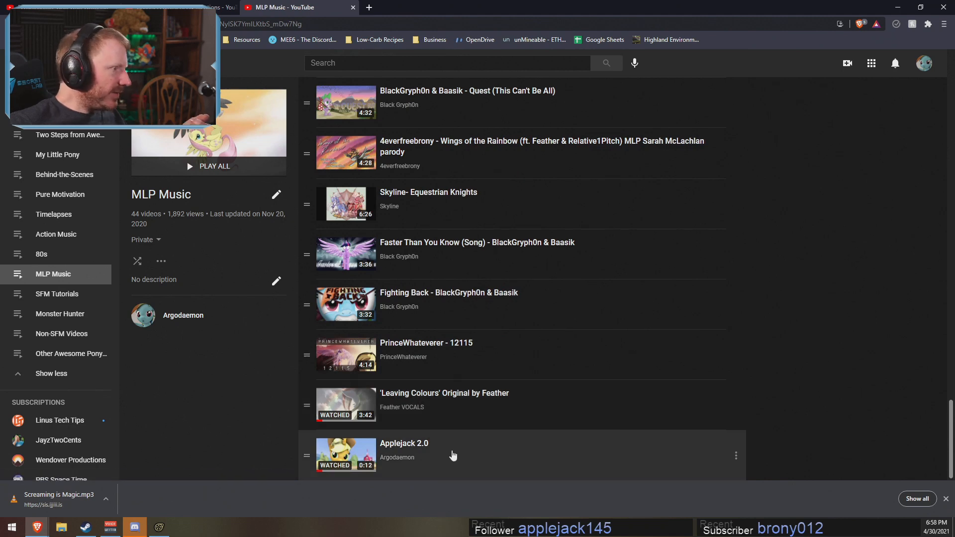
{"action": "left_click", "coordinate": [735, 455]}
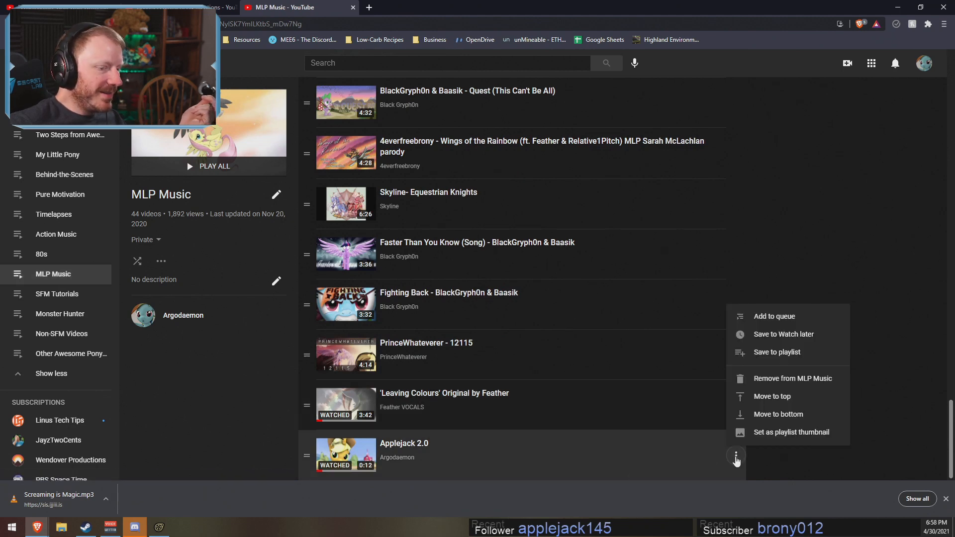
{"action": "left_click", "coordinate": [776, 383]}
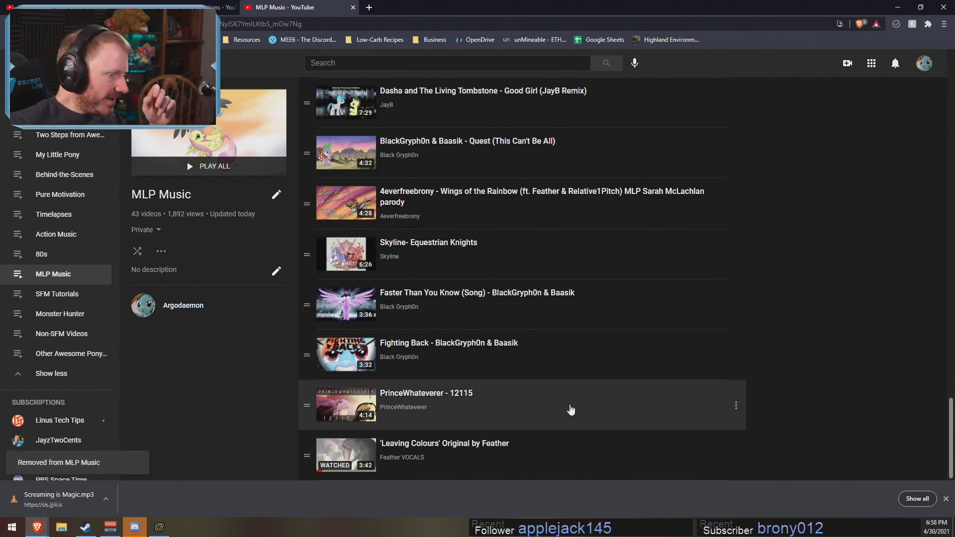
Step: Look back through the songs in the MLP Music playlist
{"action": "scroll", "coordinate": [547, 388], "scroll_direction": "up", "scroll_amount": 8}
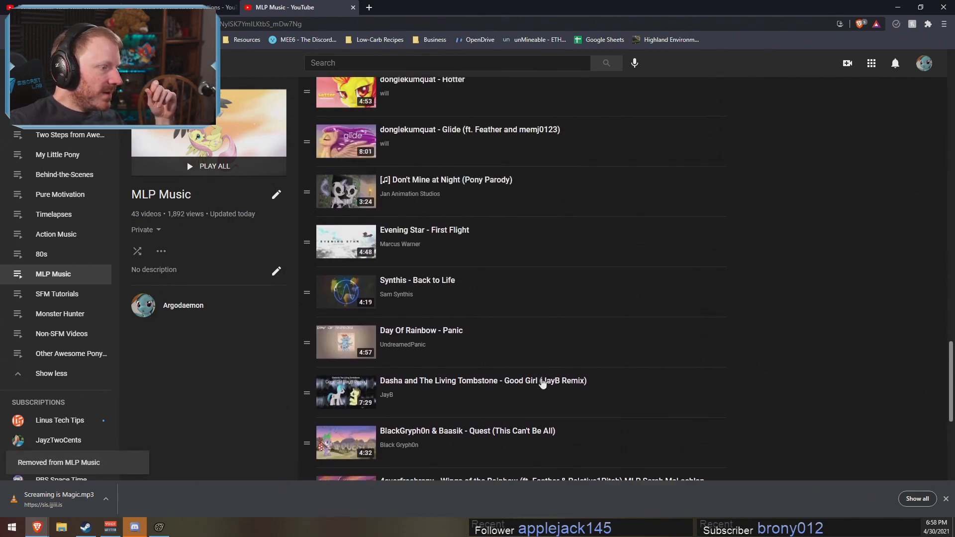
{"action": "scroll", "coordinate": [547, 388], "scroll_direction": "up", "scroll_amount": 4}
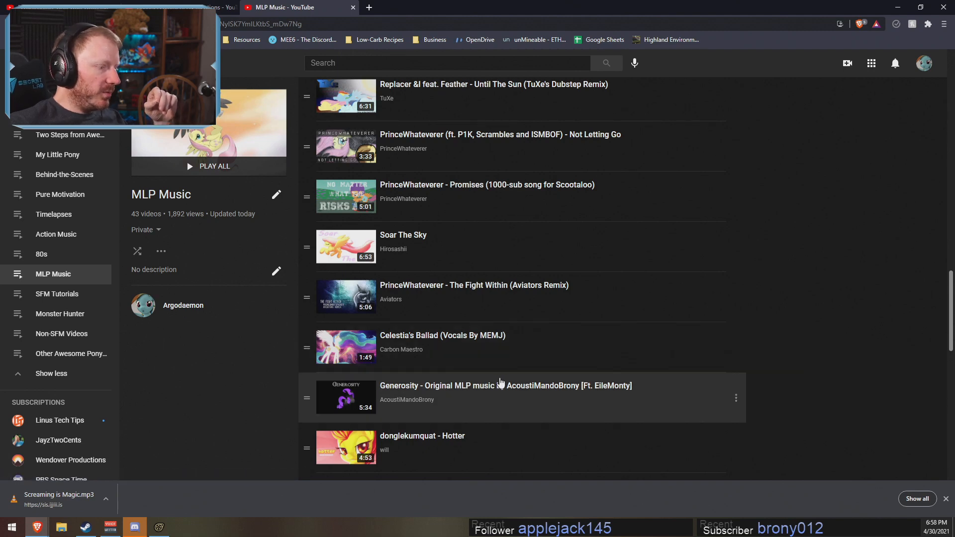
{"action": "scroll", "coordinate": [522, 408], "scroll_direction": "down", "scroll_amount": 2}
{"action": "scroll", "coordinate": [552, 388], "scroll_direction": "down", "scroll_amount": 5}
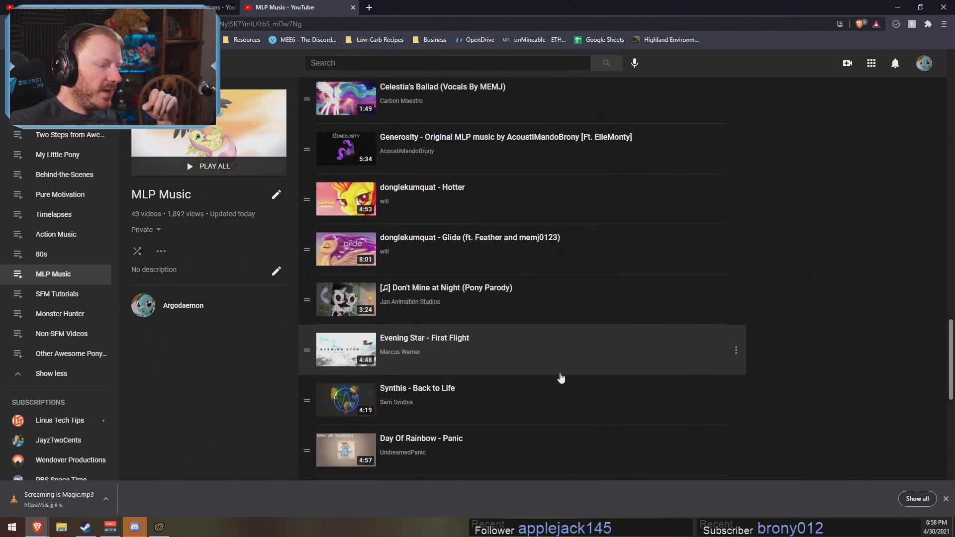
{"action": "scroll", "coordinate": [555, 359], "scroll_direction": "up", "scroll_amount": 15}
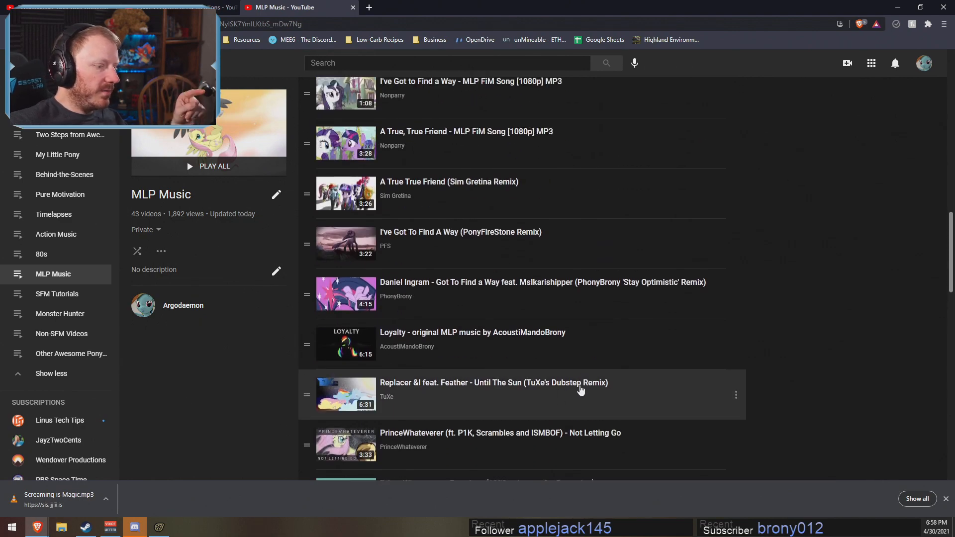
{"action": "scroll", "coordinate": [581, 387], "scroll_direction": "down", "scroll_amount": 1}
{"action": "scroll", "coordinate": [596, 385], "scroll_direction": "up", "scroll_amount": 2}
{"action": "scroll", "coordinate": [608, 384], "scroll_direction": "up", "scroll_amount": 2}
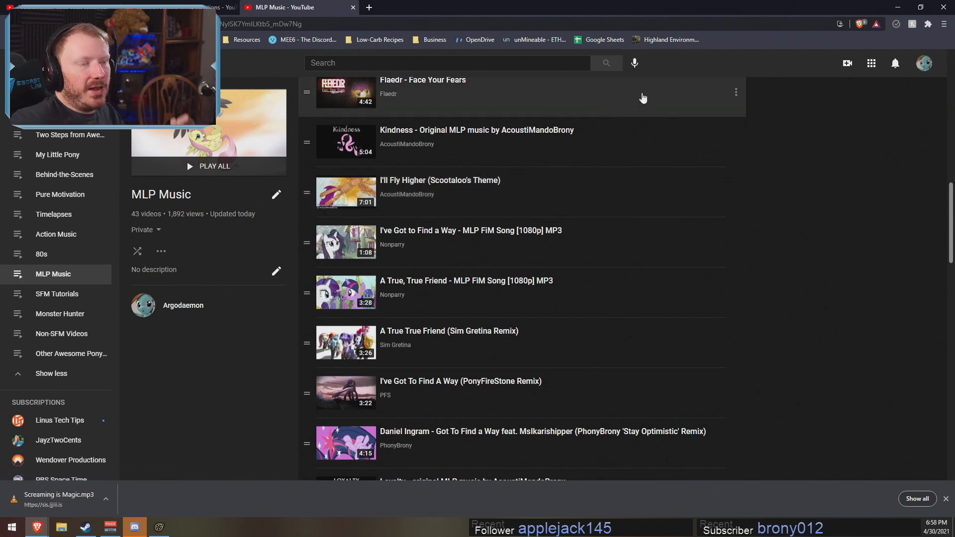
Step: Return to Source Filmmaker and scrub through the Front Shot to preview Applejack driving the tractor
{"action": "left_click", "coordinate": [898, 7]}
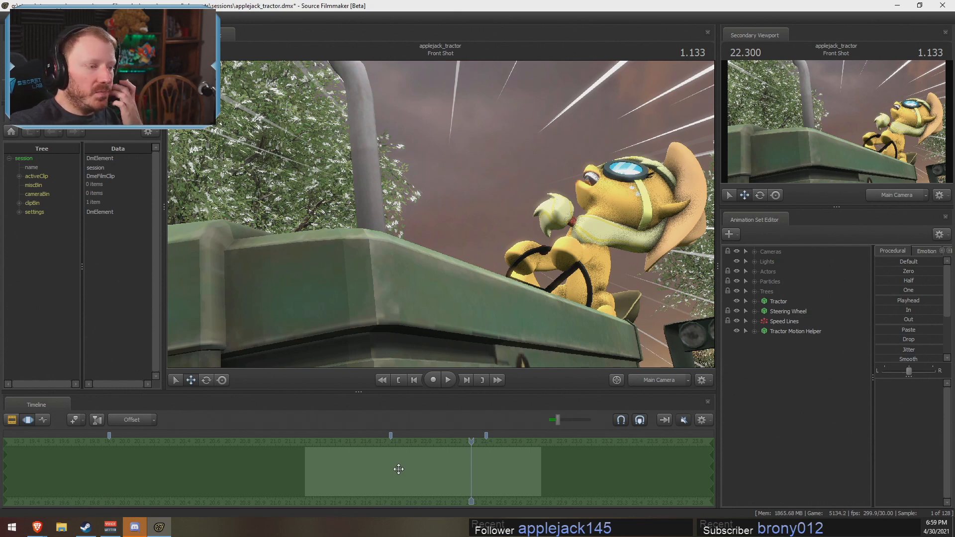
{"action": "left_click", "coordinate": [375, 470]}
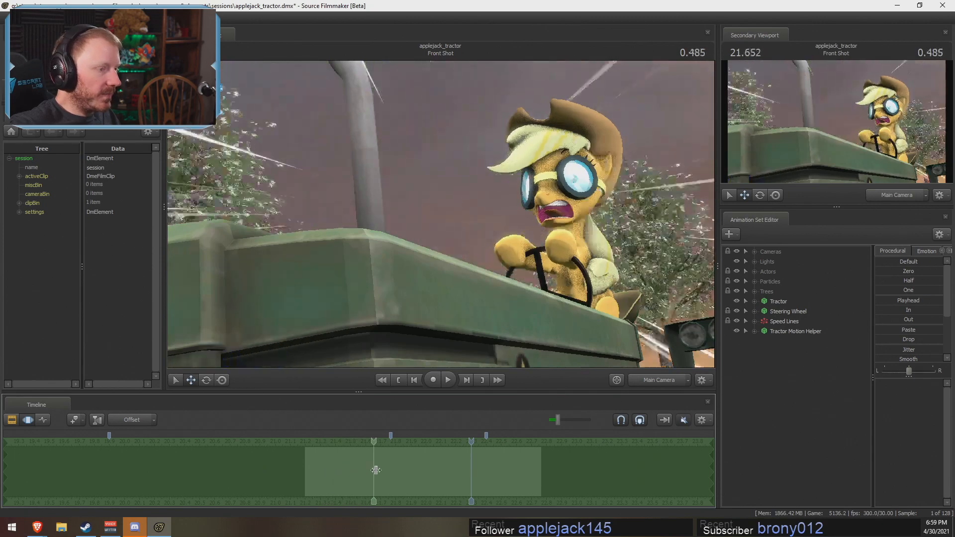
{"action": "left_click_drag", "start_coordinate": [376, 470], "coordinate": [402, 491]}
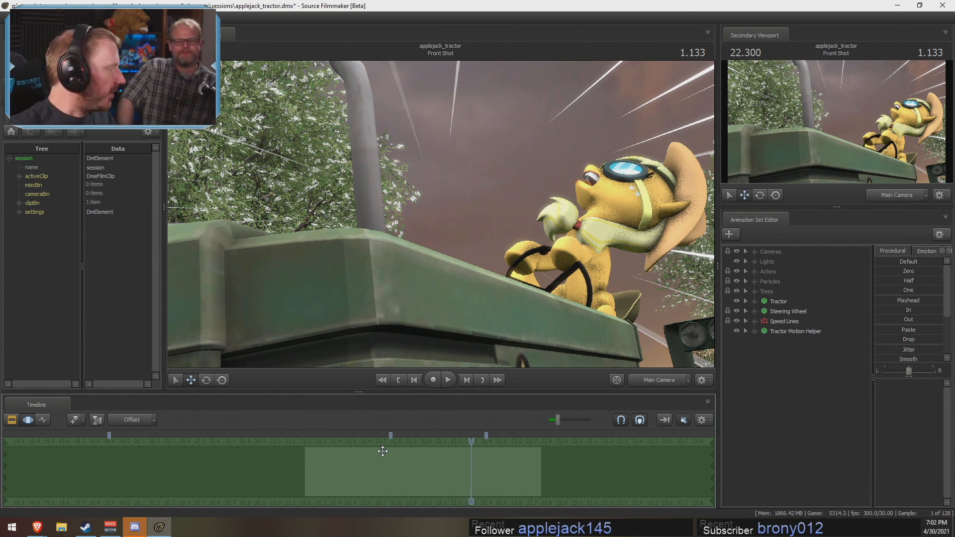
Step: Switch to File Explorer and open The Mike Song (Clean).mp3 from the Transfer folder in The Vault
{"action": "left_click", "coordinate": [62, 527]}
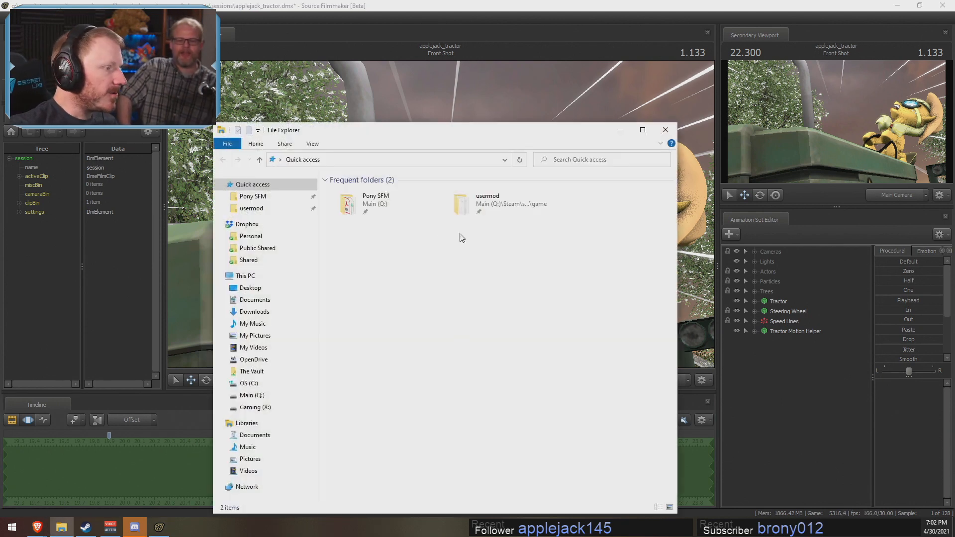
{"action": "left_click", "coordinate": [251, 371]}
{"action": "double_click", "coordinate": [372, 201]}
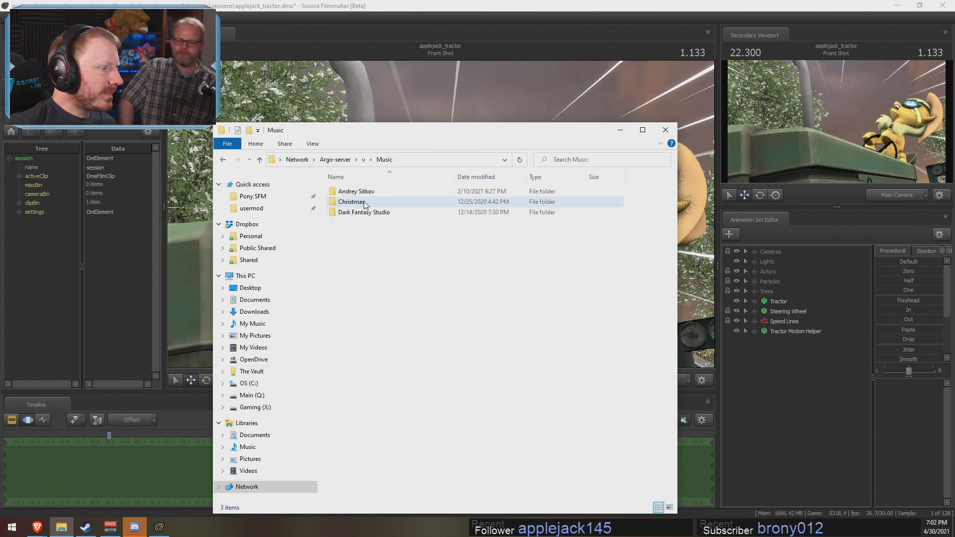
{"action": "left_click", "coordinate": [363, 161]}
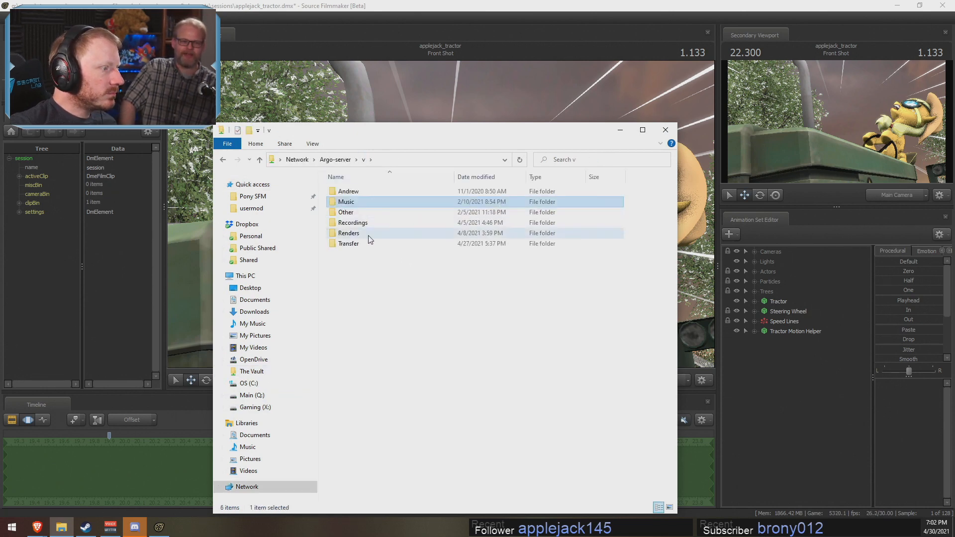
{"action": "left_click", "coordinate": [353, 243]}
{"action": "double_click", "coordinate": [353, 244]}
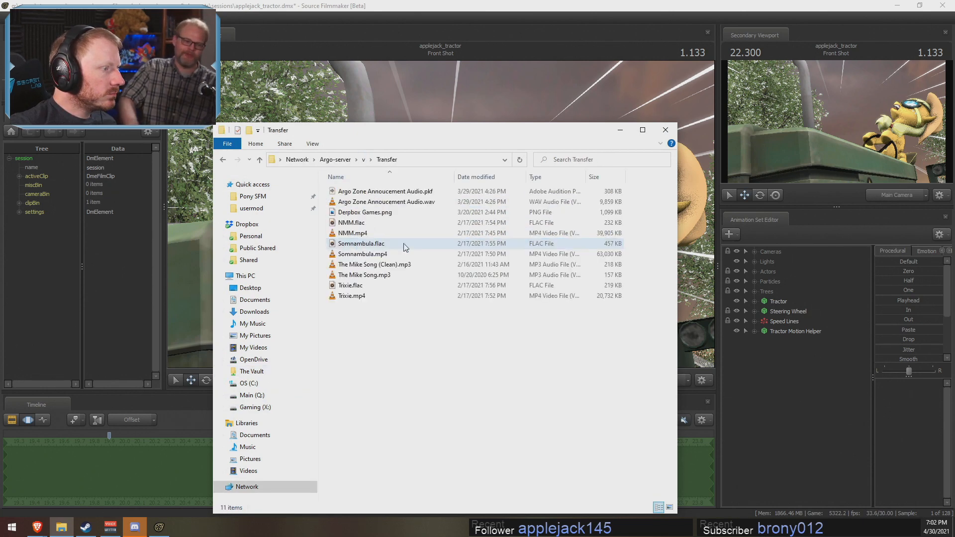
{"action": "double_click", "coordinate": [390, 264]}
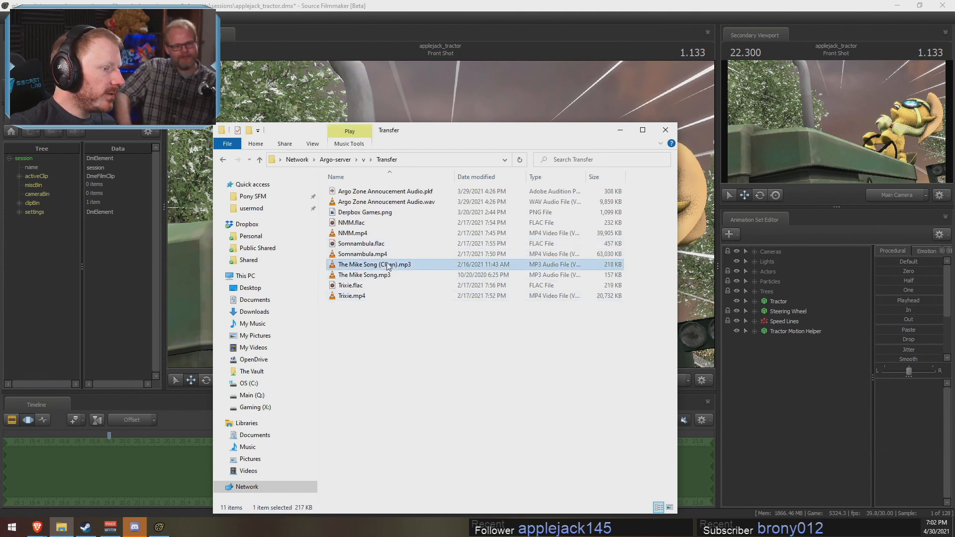
Step: Pause the song and set the player's audio device to VoiceMeeter Input (VB-Audio VoiceMeeter VAIO)
{"action": "left_click", "coordinate": [337, 354]}
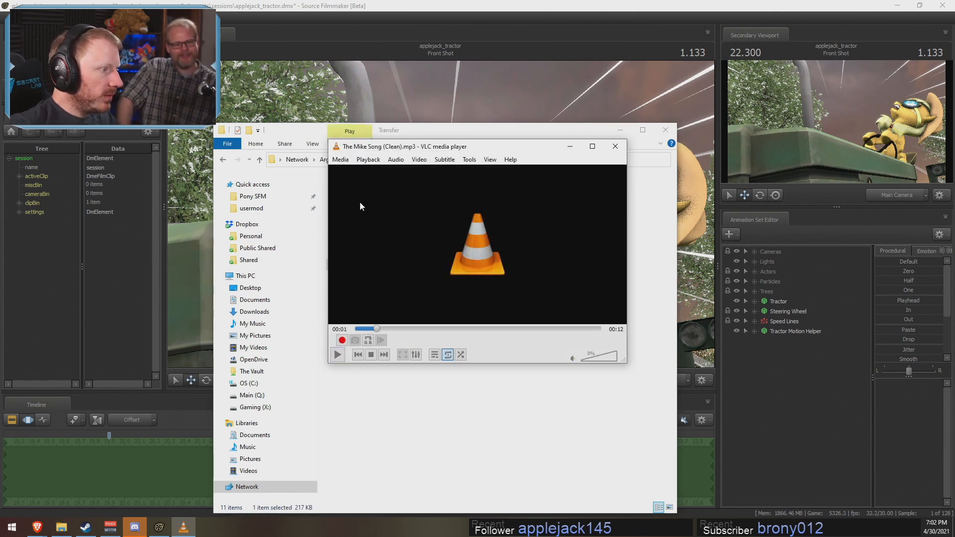
{"action": "left_click", "coordinate": [395, 159]}
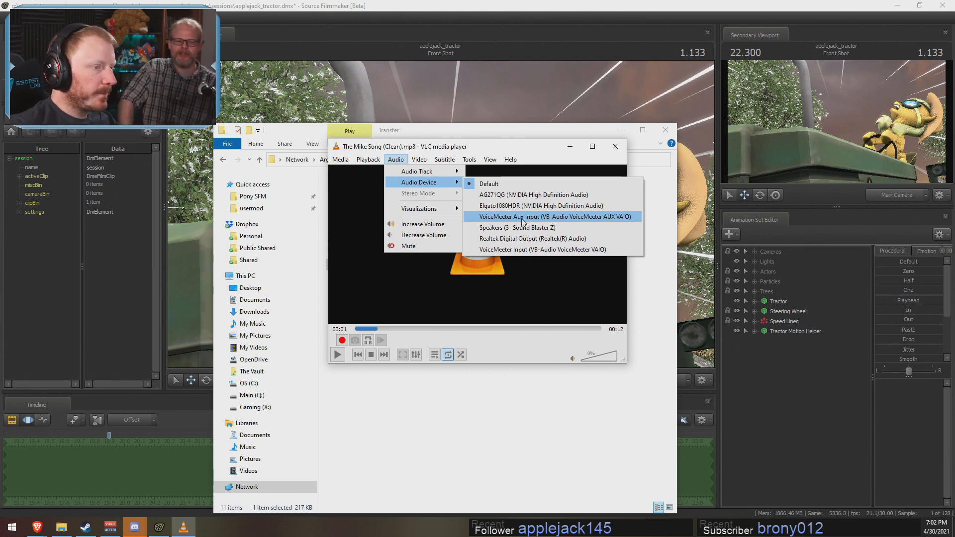
{"action": "left_click", "coordinate": [522, 249]}
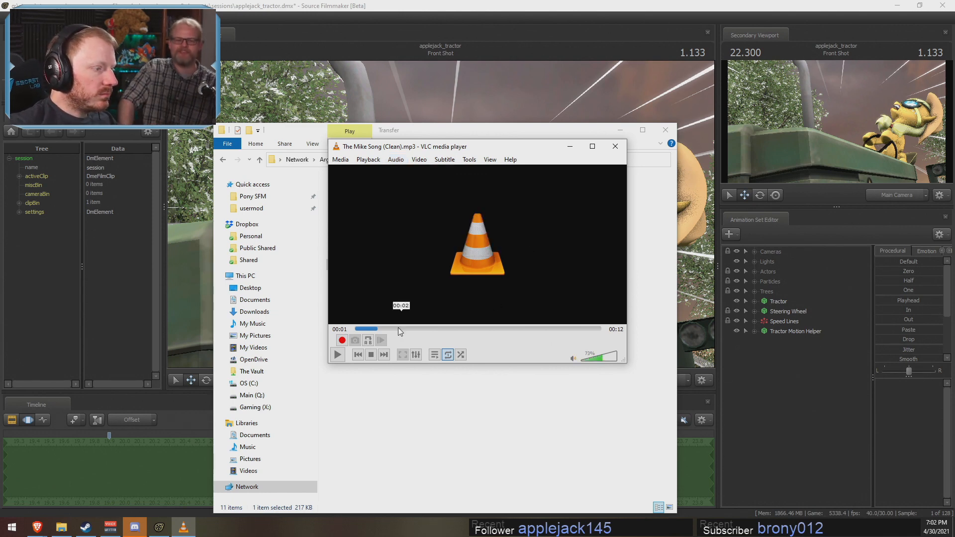
Step: Play the song from the beginning with the volume raised to 101%, then pause it and close the player
{"action": "left_click", "coordinate": [355, 328]}
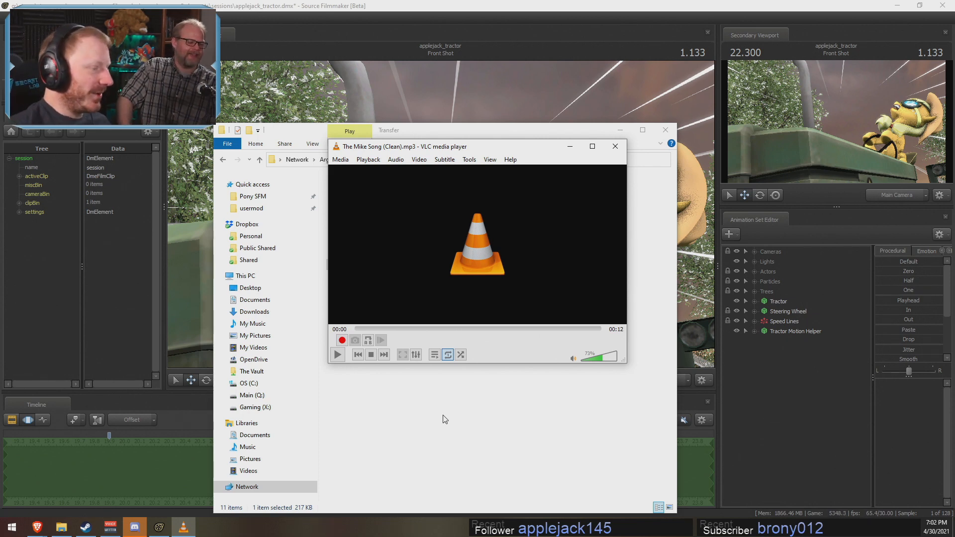
{"action": "left_click", "coordinate": [338, 358]}
{"action": "left_click_drag", "start_coordinate": [604, 358], "coordinate": [610, 356]}
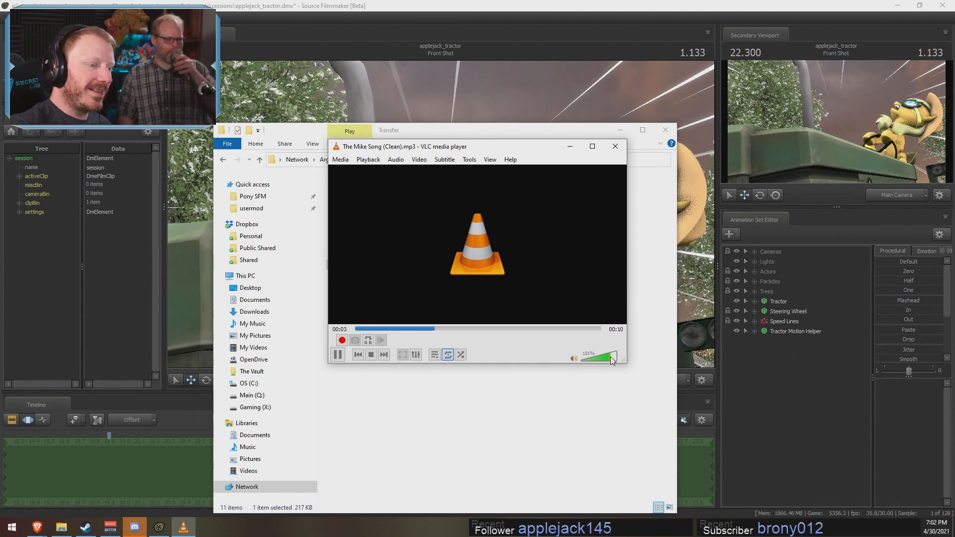
{"action": "left_click", "coordinate": [339, 357]}
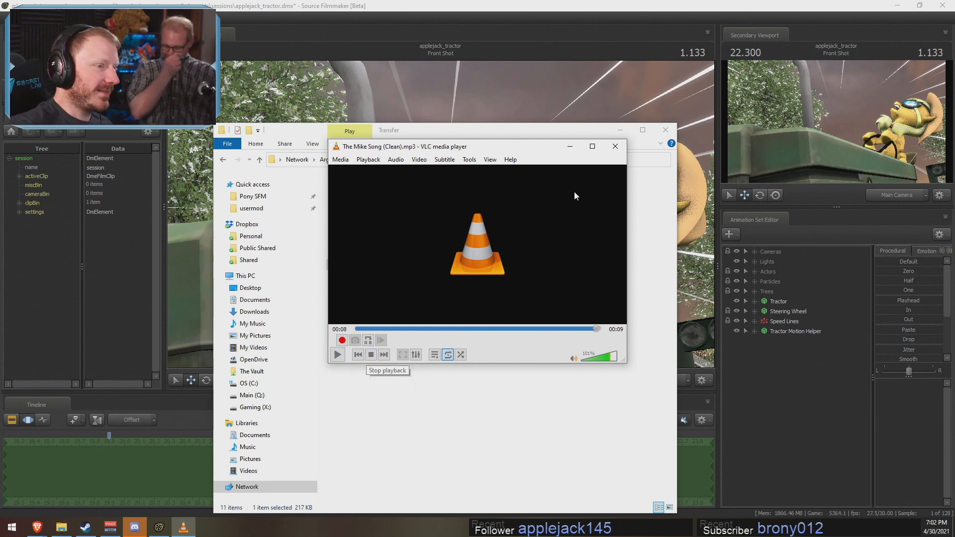
{"action": "left_click", "coordinate": [615, 147]}
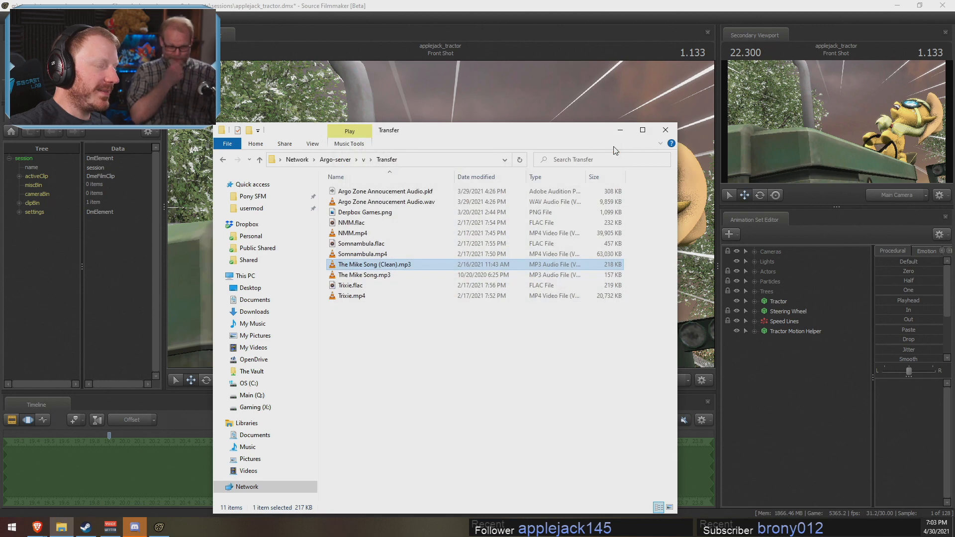
Step: Minimize the Transfer folder window and move the playhead to 1.066 in the Front Shot
{"action": "left_click", "coordinate": [530, 391]}
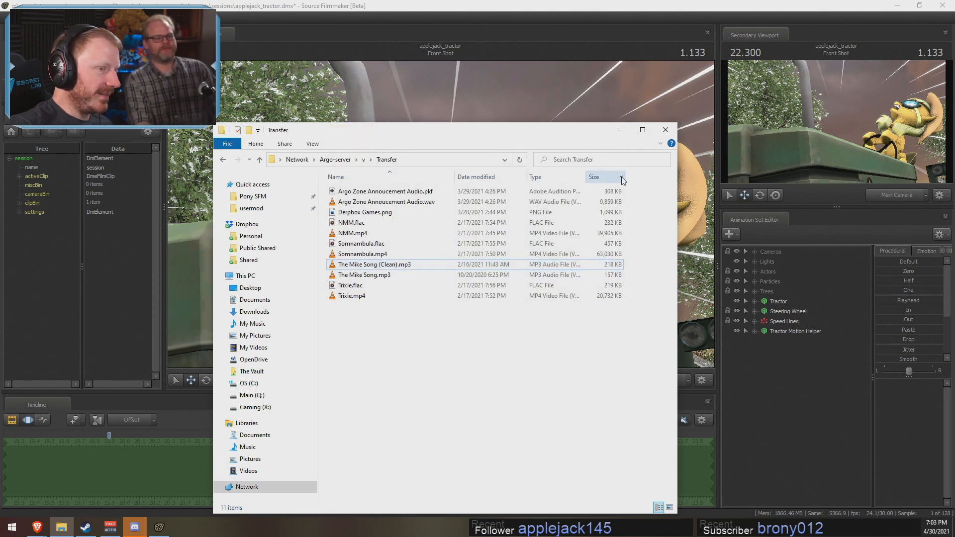
{"action": "left_click", "coordinate": [620, 130]}
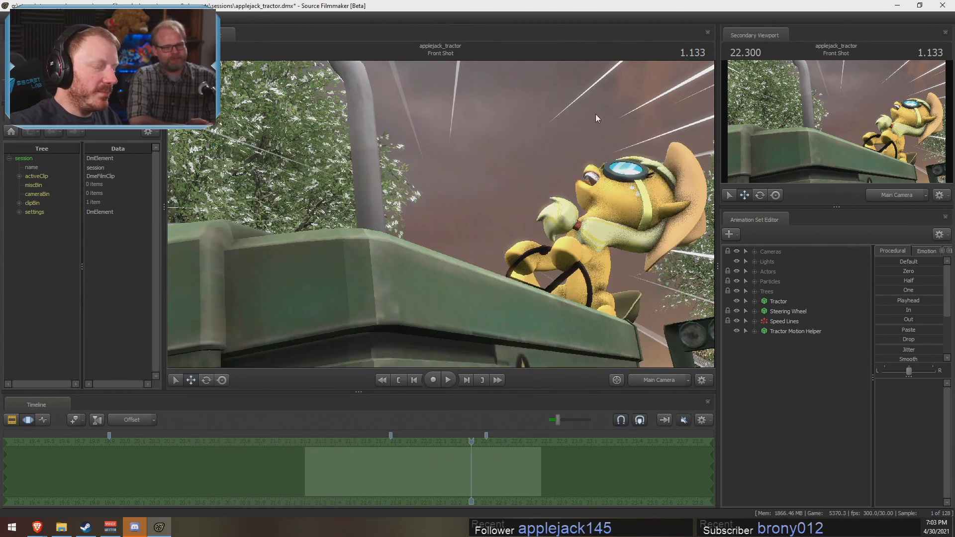
{"action": "left_click_drag", "start_coordinate": [471, 442], "coordinate": [461, 442]}
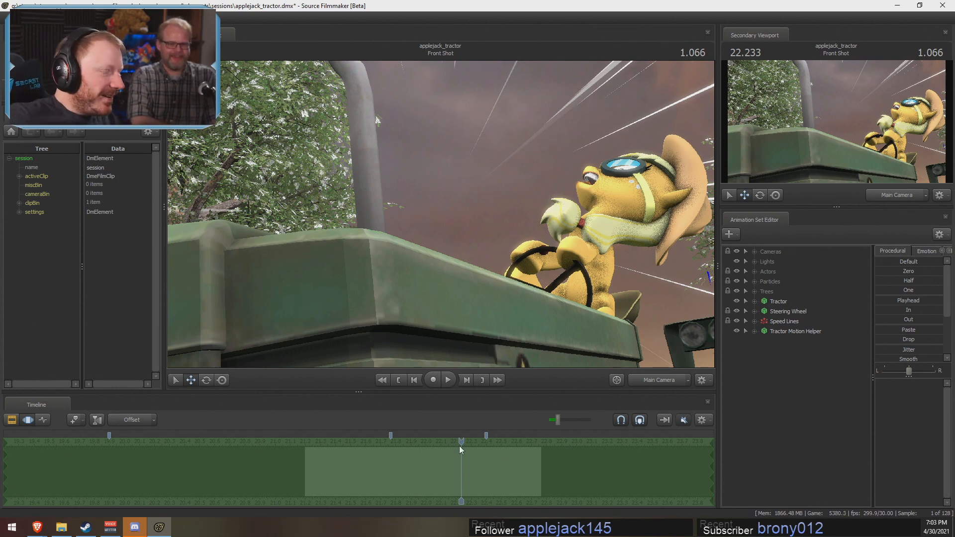
Step: Switch to Discord, look through the server's member list, and return to Source Filmmaker, closing the Steam window
{"action": "left_click", "coordinate": [85, 527]}
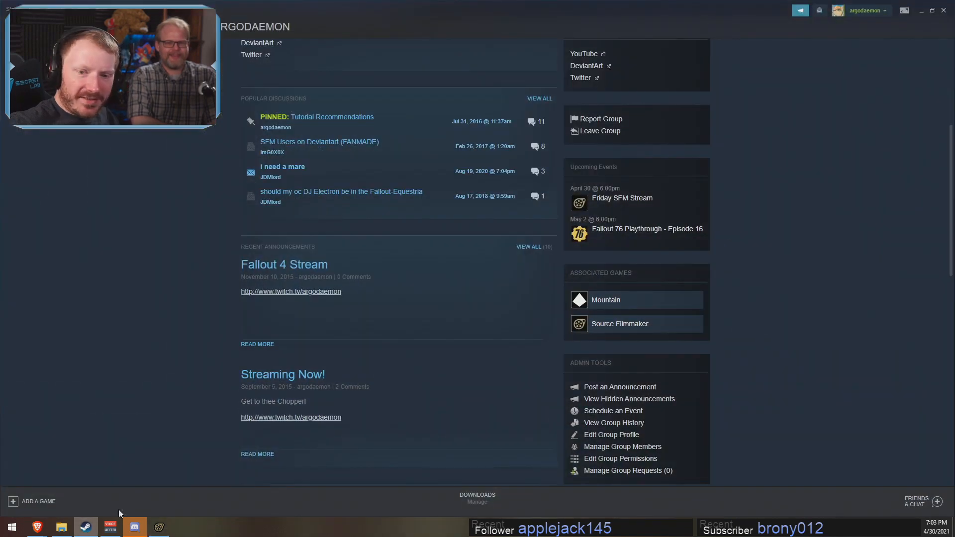
{"action": "left_click", "coordinate": [12, 527]}
{"action": "left_click", "coordinate": [49, 290]}
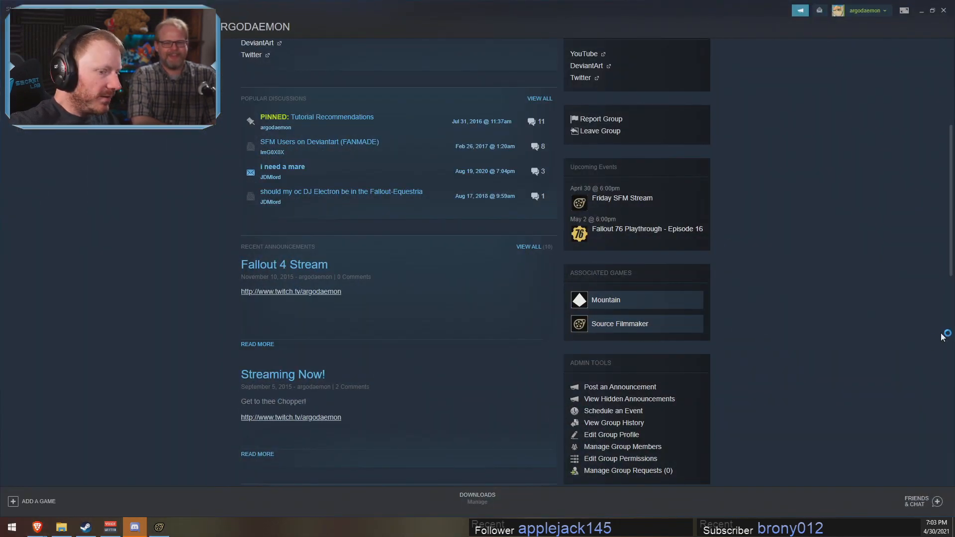
{"action": "scroll", "coordinate": [901, 224], "scroll_direction": "down", "scroll_amount": 5}
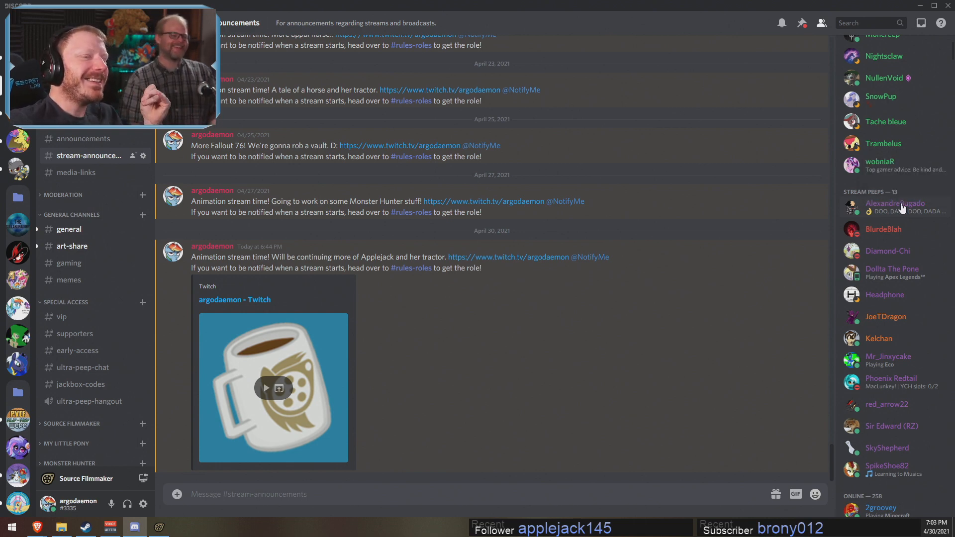
{"action": "left_click", "coordinate": [920, 5]}
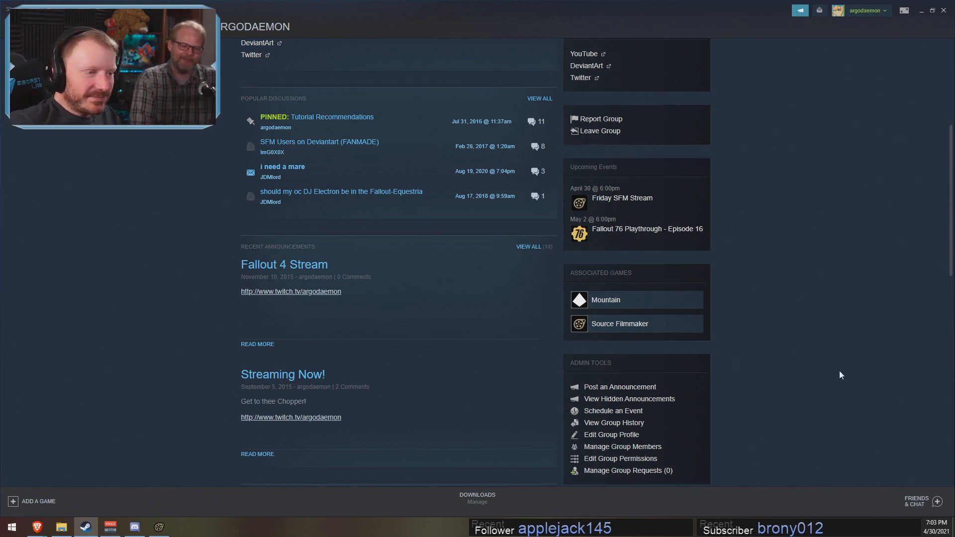
{"action": "left_click", "coordinate": [944, 10]}
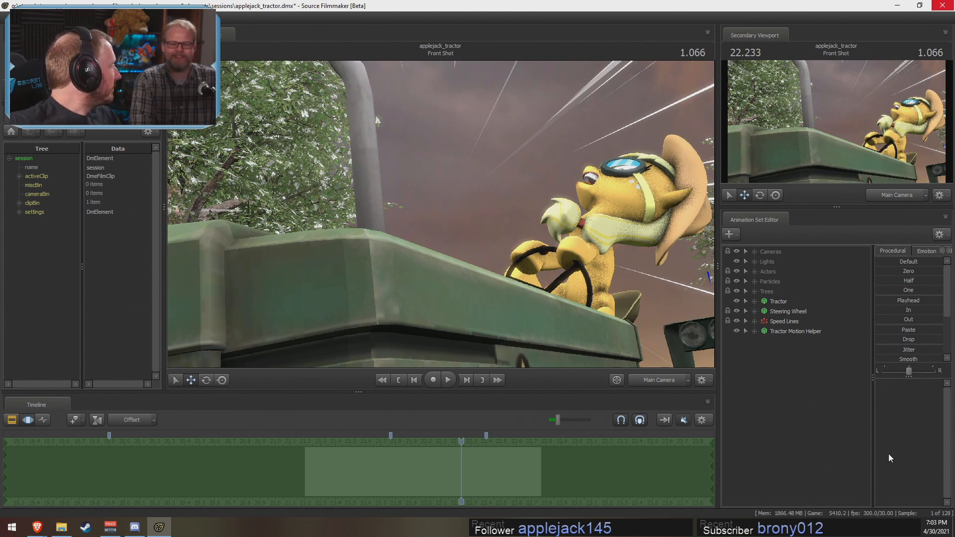
Step: Switch to the Clip Editor, move the playhead to 0.766 in the Front Shot and select the Tractor's rootTransform
{"action": "key", "text": "F2"}
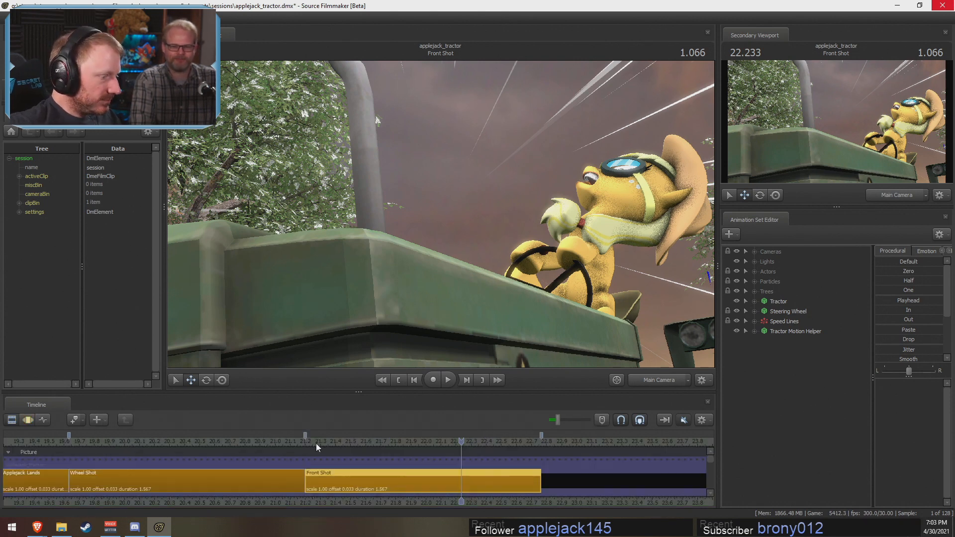
{"action": "left_click_drag", "start_coordinate": [315, 443], "coordinate": [416, 451]}
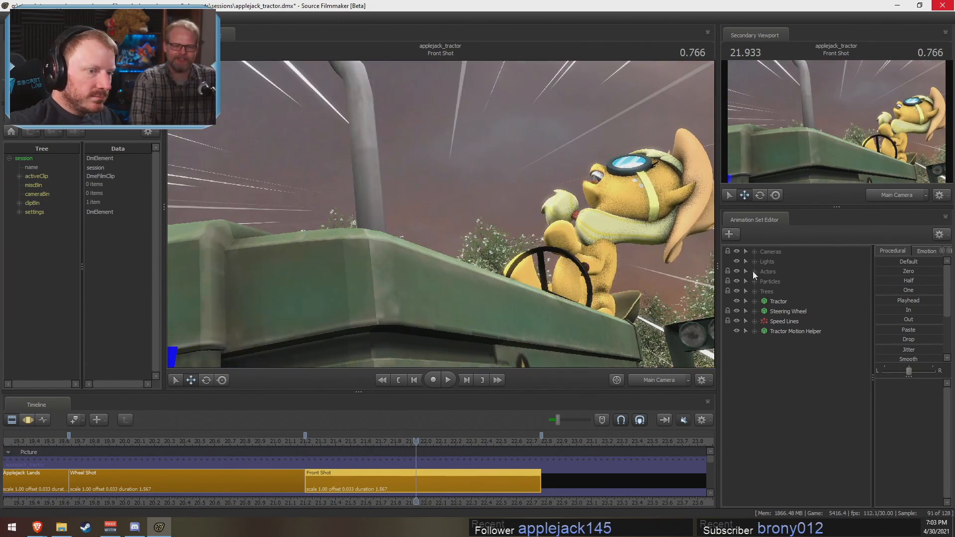
{"action": "left_click", "coordinate": [754, 301]}
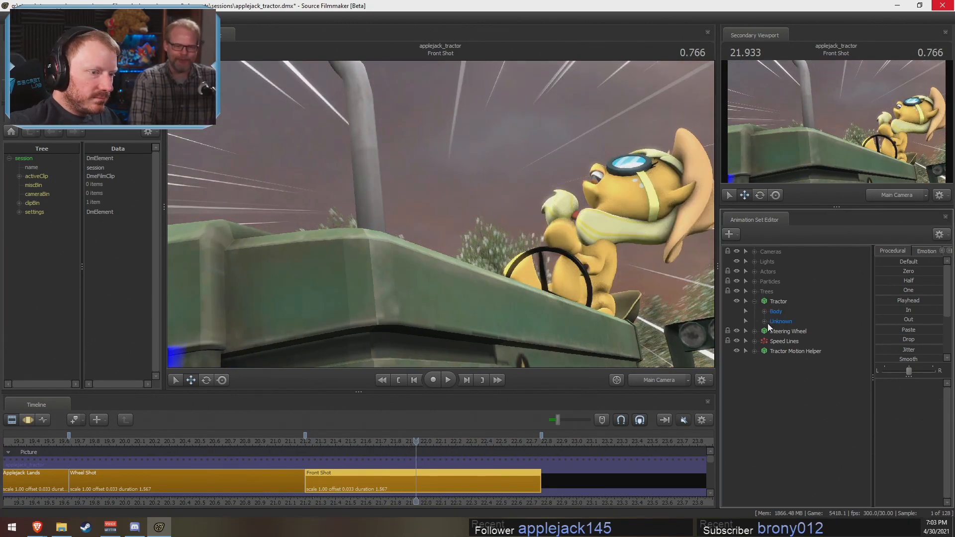
{"action": "left_click", "coordinate": [765, 312]}
{"action": "left_click", "coordinate": [792, 321]}
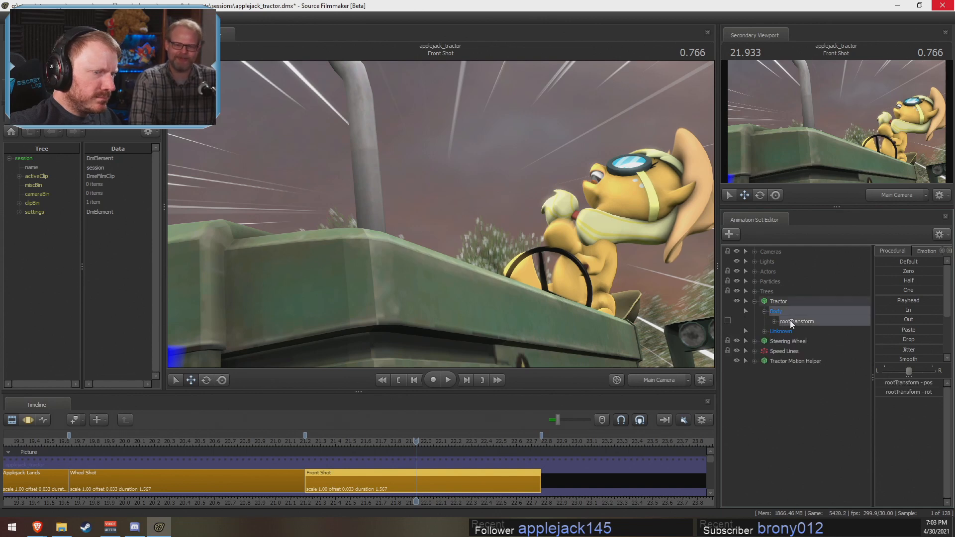
Step: Examine the Tractor rootTransform's motion in the Motion Editor, then go back to the Clip Editor
{"action": "key", "text": "F3"}
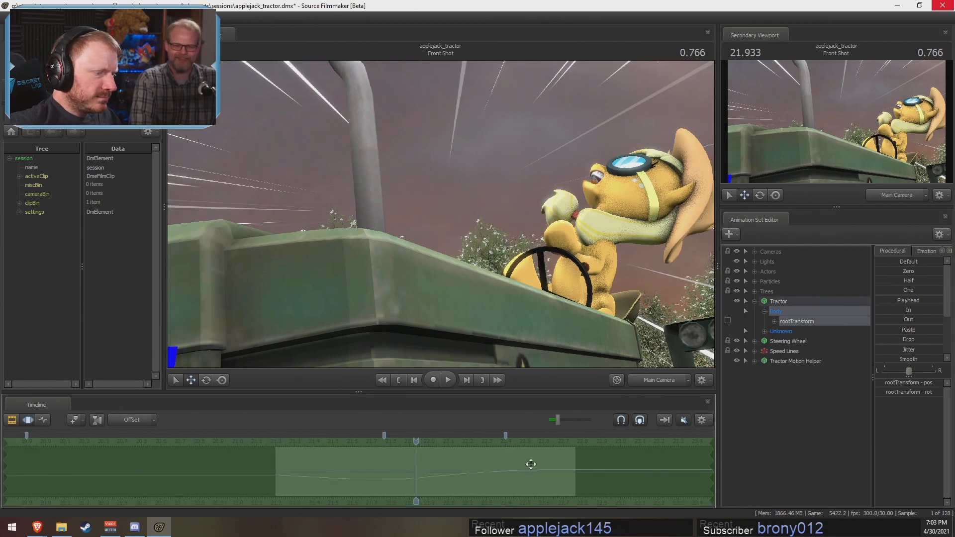
{"action": "double_click", "coordinate": [887, 357]}
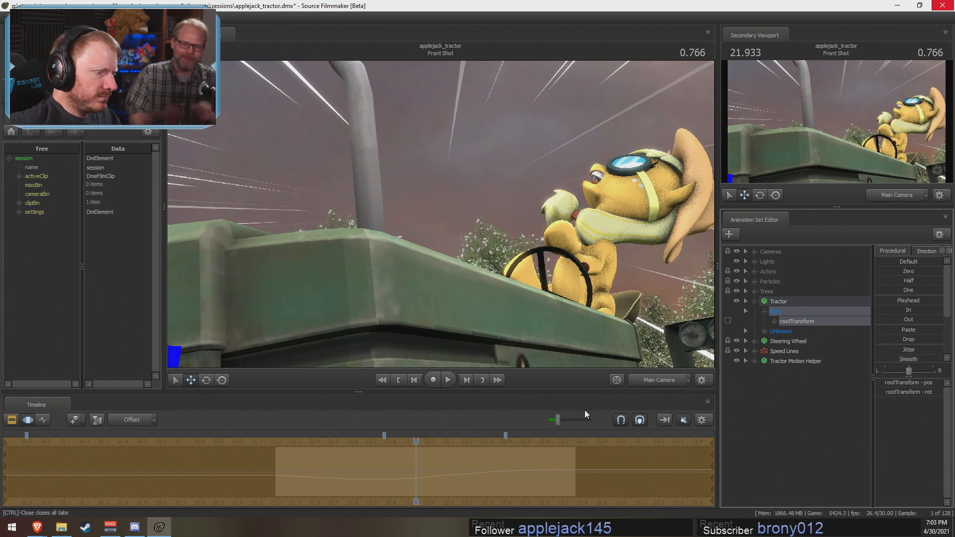
{"action": "key", "text": "F2"}
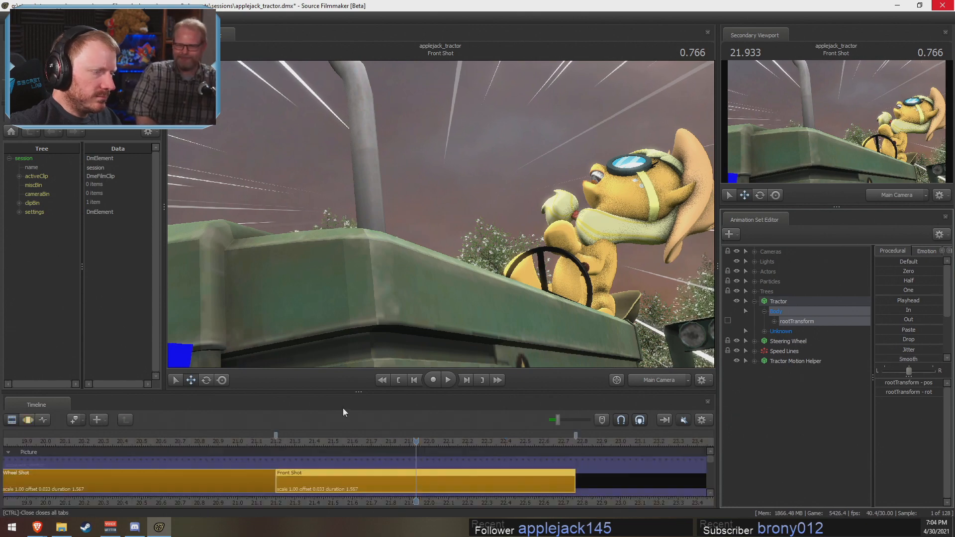
Step: Play the Front Shot from its beginning and stop playback at 0.933
{"action": "left_click", "coordinate": [279, 444]}
{"action": "key", "text": "space"}
{"action": "key", "text": "space"}
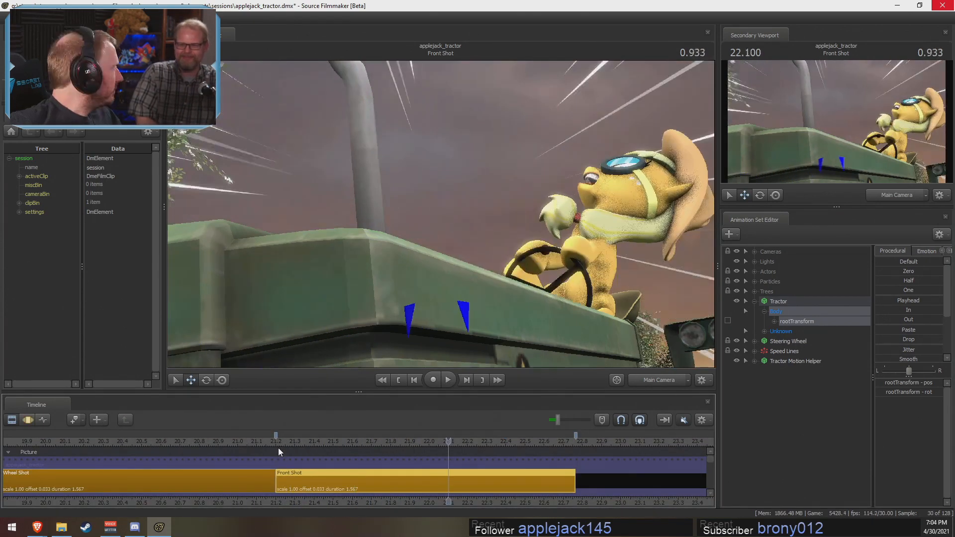
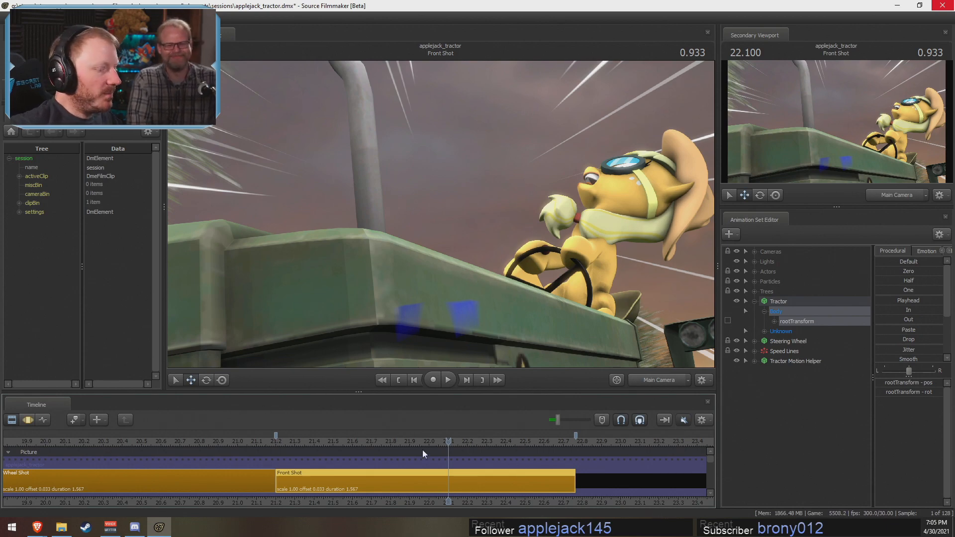
Step: Delete the Tractor Motion Helper animation set from the Front Shot
{"action": "left_click_drag", "start_coordinate": [422, 441], "coordinate": [448, 437]}
{"action": "right_click", "coordinate": [783, 362]}
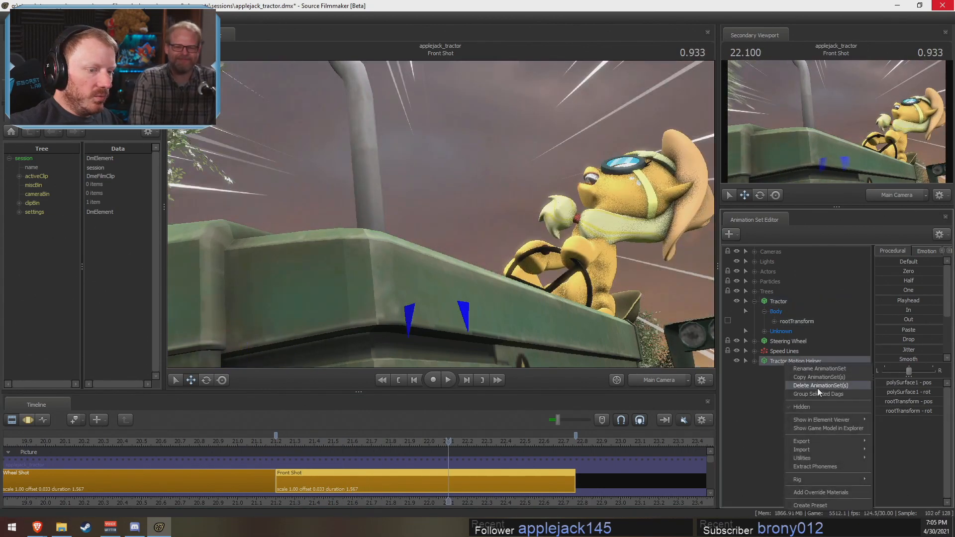
{"action": "left_click", "coordinate": [816, 388]}
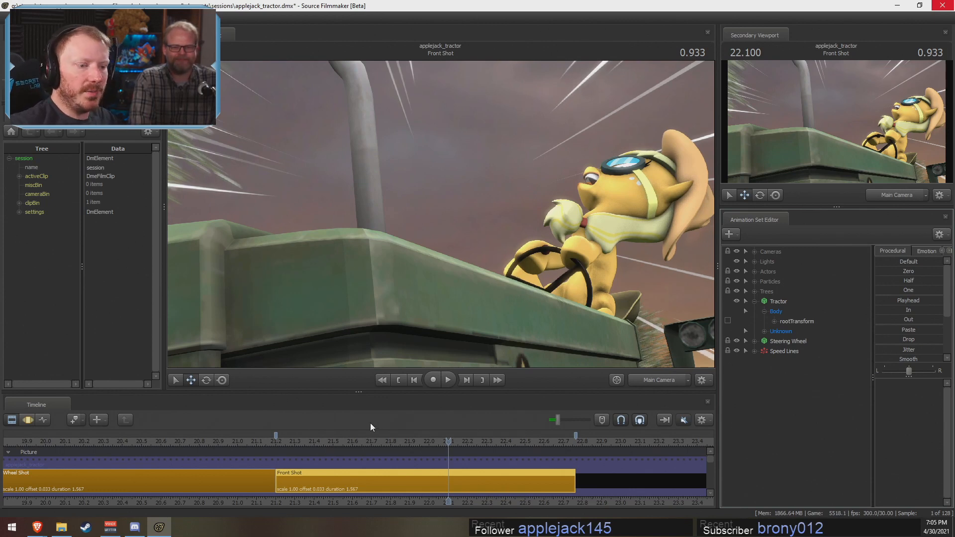
Step: Move the playhead to 0.366 in the Front Shot and view the tractor from the front through the Work Camera
{"action": "left_click", "coordinate": [289, 441]}
{"action": "left_click_drag", "start_coordinate": [294, 441], "coordinate": [340, 449]}
{"action": "left_click", "coordinate": [637, 383]}
{"action": "key", "text": "s"}
{"action": "left_click_drag", "start_coordinate": [441, 215], "coordinate": [441, 214]}
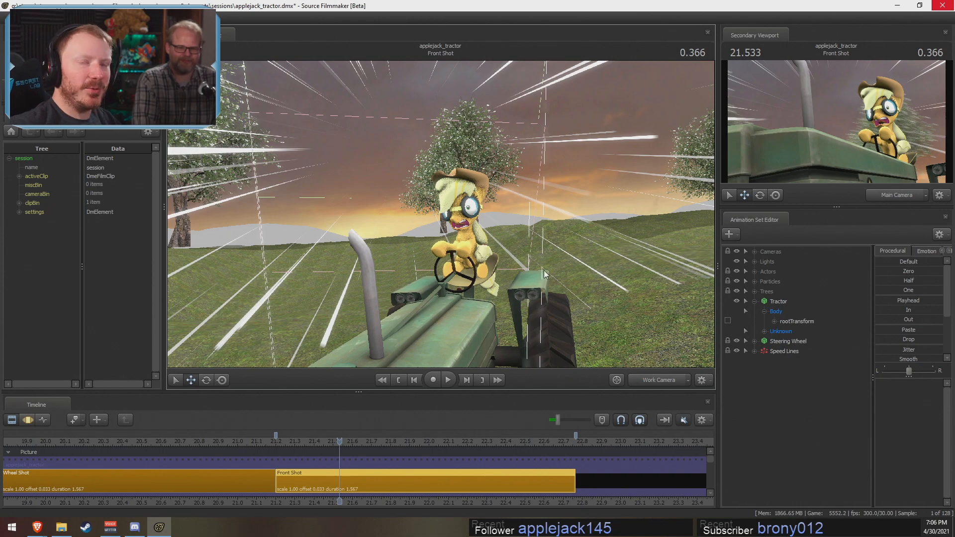
Step: Play the Front Shot through the Work Camera, set the playhead to 0.100 and view Applejack head-on over the tractor
{"action": "key", "text": "F3"}
{"action": "key", "text": "shift"}
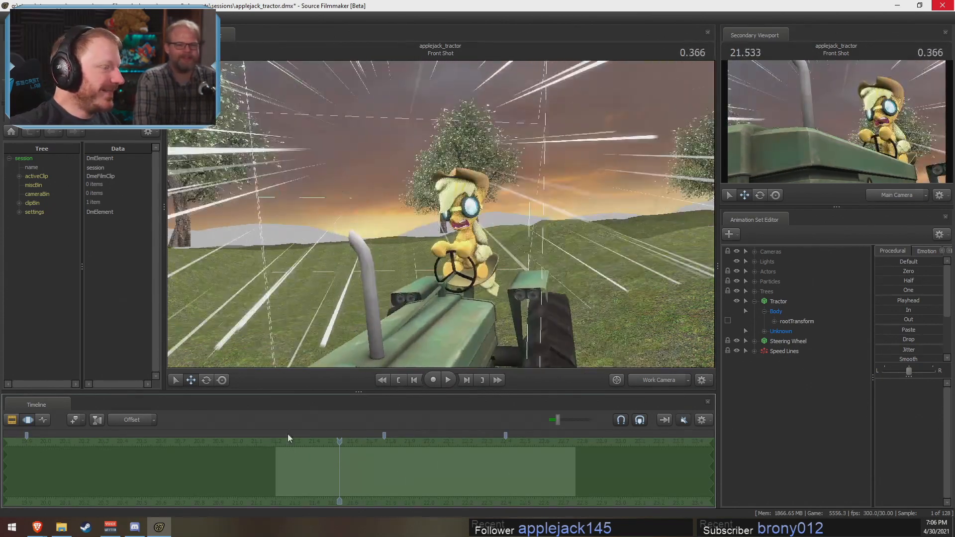
{"action": "key", "text": "F2"}
{"action": "key", "text": "space"}
{"action": "left_click", "coordinate": [291, 440]}
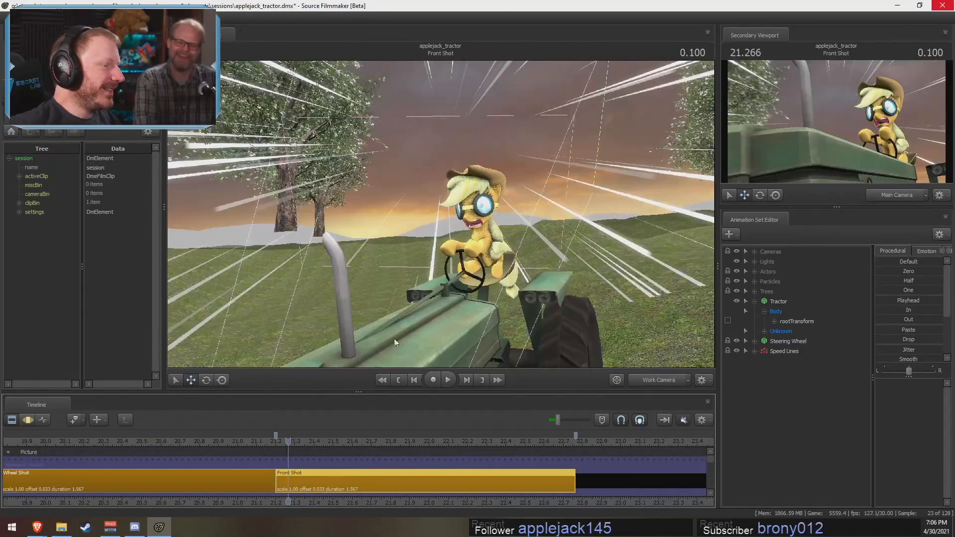
{"action": "left_click_drag", "start_coordinate": [394, 339], "coordinate": [433, 320]}
{"action": "key", "text": "w"}
{"action": "key", "text": "s"}
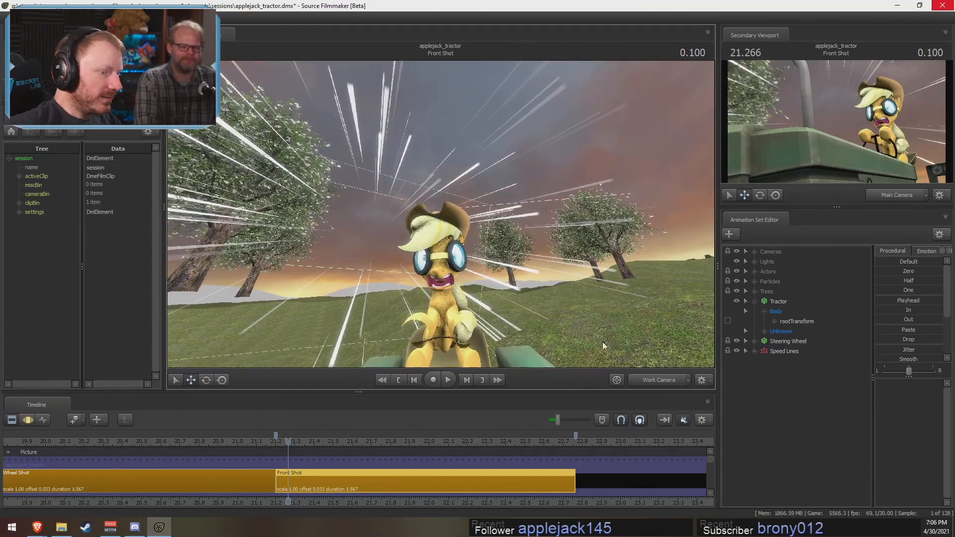
Step: Show the Main Camera in the Element Viewer and try setting its znear to 3
{"action": "left_click", "coordinate": [754, 252]}
{"action": "left_click", "coordinate": [774, 259]}
{"action": "right_click", "coordinate": [804, 263]}
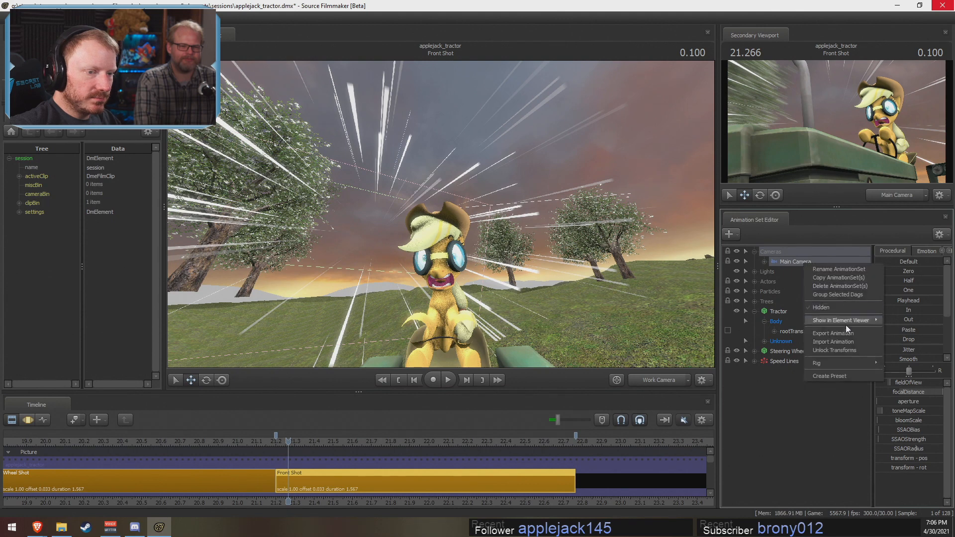
{"action": "mouse_move", "coordinate": [870, 320]}
{"action": "left_click", "coordinate": [902, 333]}
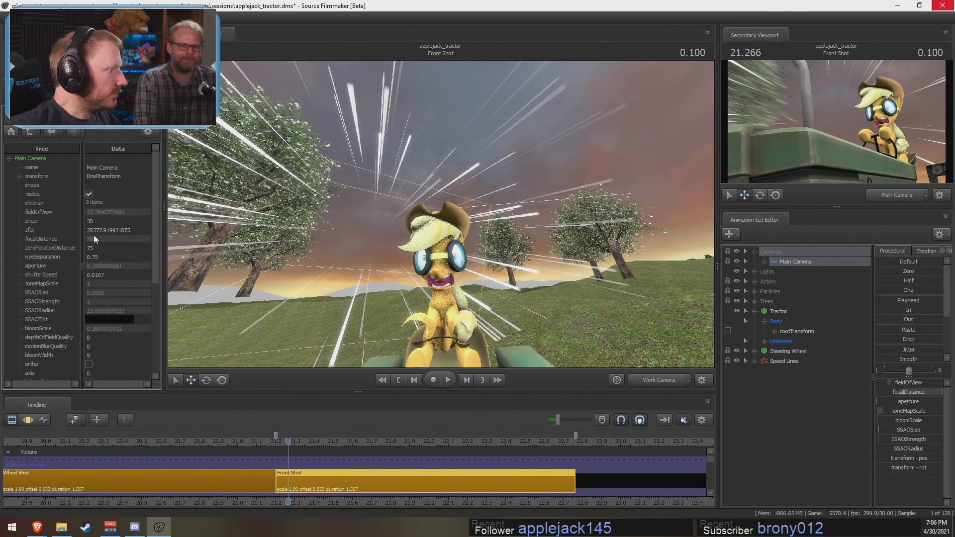
{"action": "left_click", "coordinate": [46, 221]}
{"action": "key", "text": "BackSpace"}
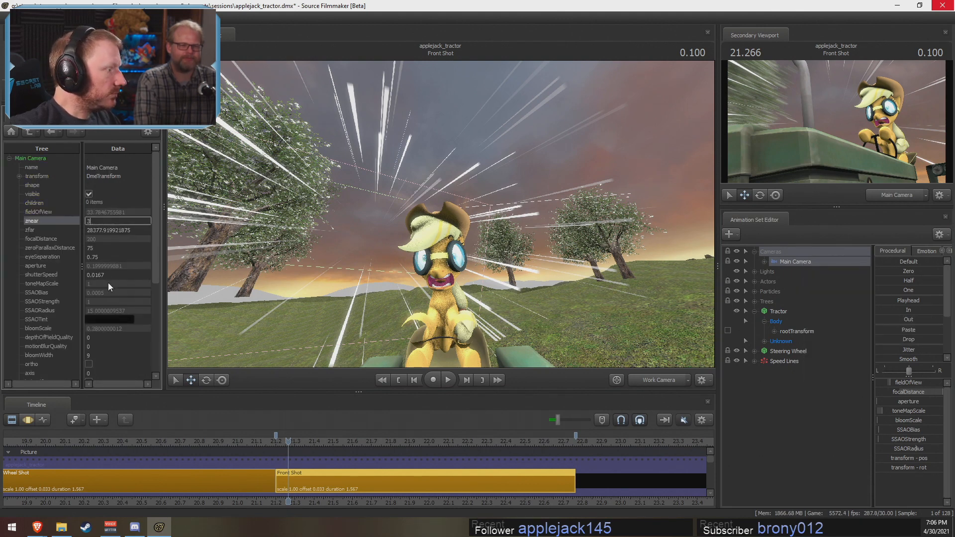
{"action": "key", "text": "Return"}
Step: Copy the Main Camera to the Work Camera and move in close in front of Applejack
{"action": "left_click", "coordinate": [660, 378], "text": "ctrl"}
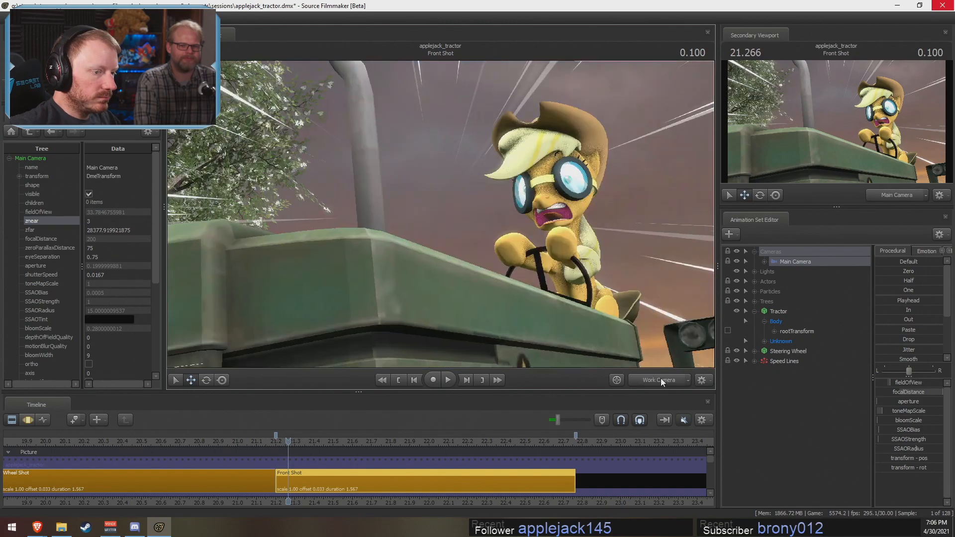
{"action": "key", "text": "w"}
{"action": "left_click_drag", "start_coordinate": [497, 278], "coordinate": [525, 271]}
{"action": "key", "text": "s"}
{"action": "key", "text": "w"}
{"action": "key", "text": "s"}
Step: Play the Front Shot repeatedly from the close-up Work Camera, then stop and set the playhead to 0.400
{"action": "key", "text": "space"}
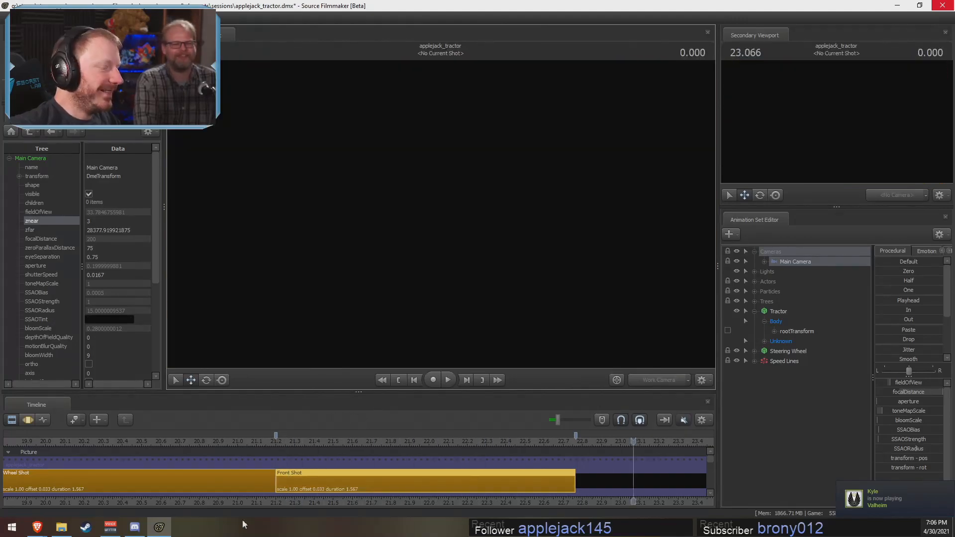
{"action": "left_click", "coordinate": [279, 441]}
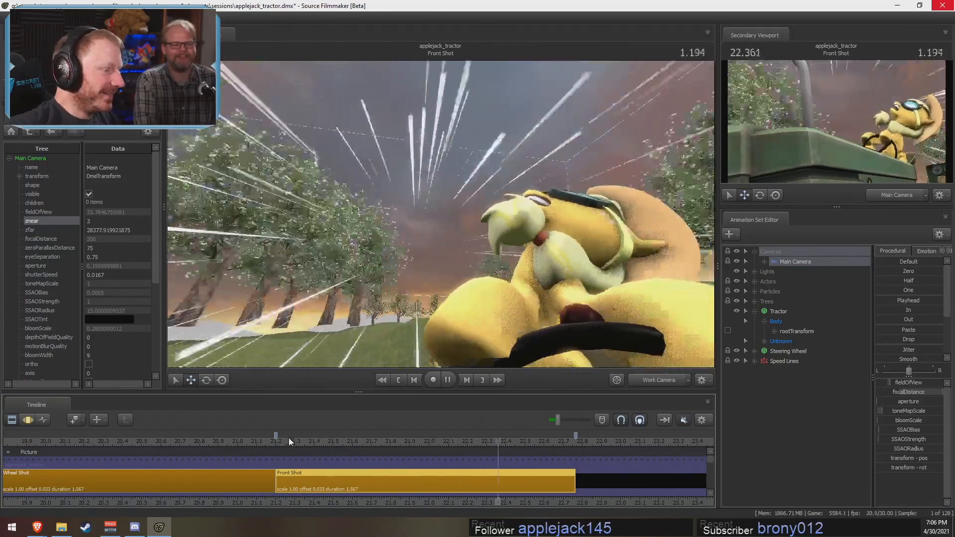
{"action": "left_click", "coordinate": [283, 440]}
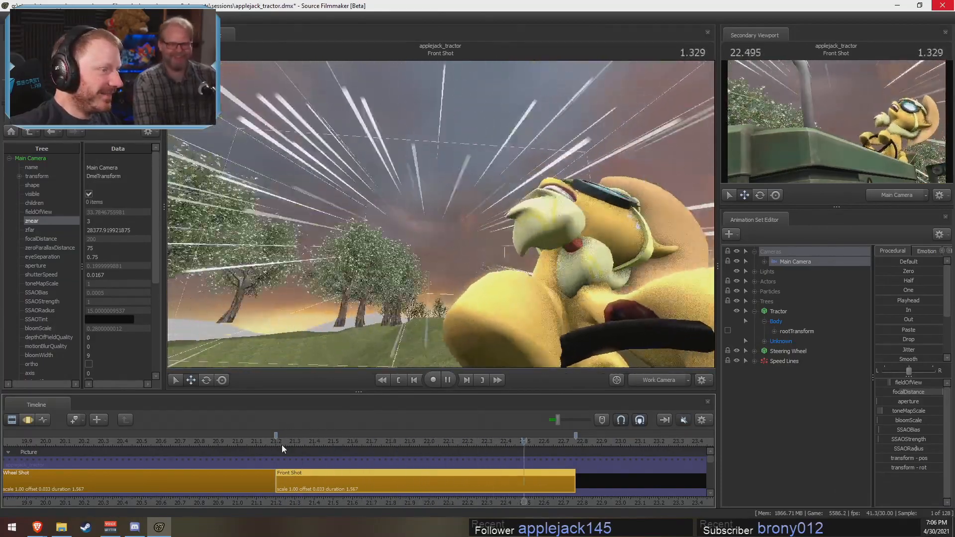
{"action": "key", "text": "space"}
{"action": "left_click_drag", "start_coordinate": [293, 442], "coordinate": [346, 451]}
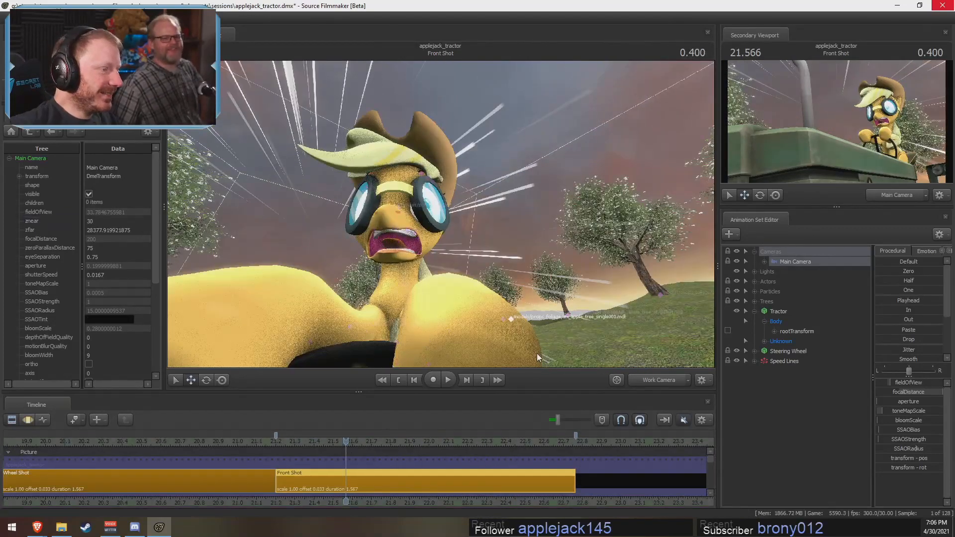
Step: Undo the Main Camera's znear change and return the viewport to the Main Camera
{"action": "key", "text": "ctrl+z"}
{"action": "left_click", "coordinate": [655, 377]}
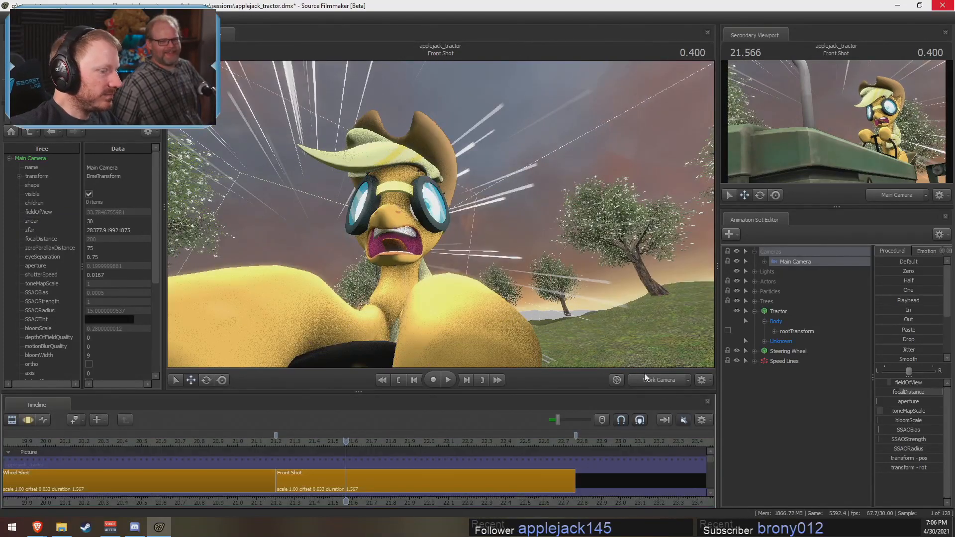
{"action": "left_click", "coordinate": [648, 383]}
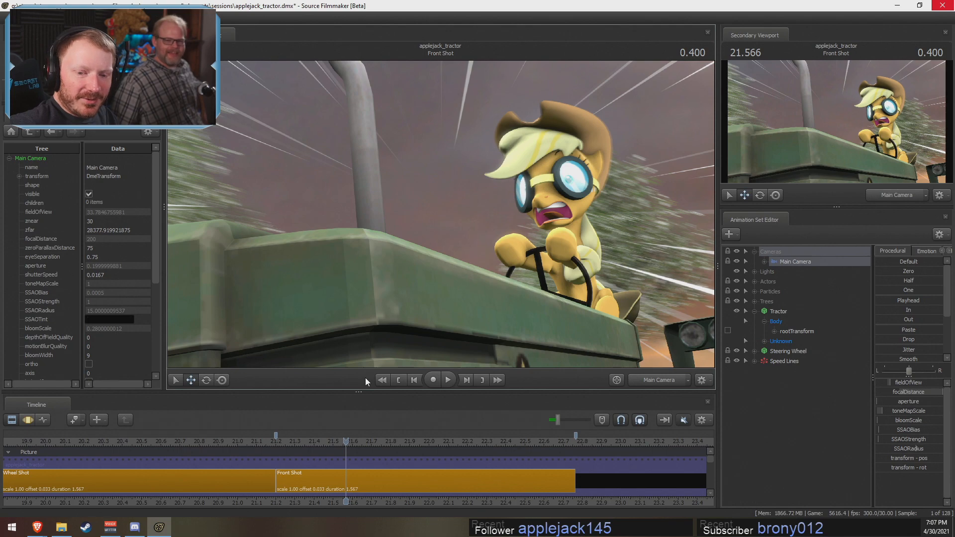
Step: Play the Front Shot from its start through the Main Camera and stop at 1.000
{"action": "left_click", "coordinate": [272, 438]}
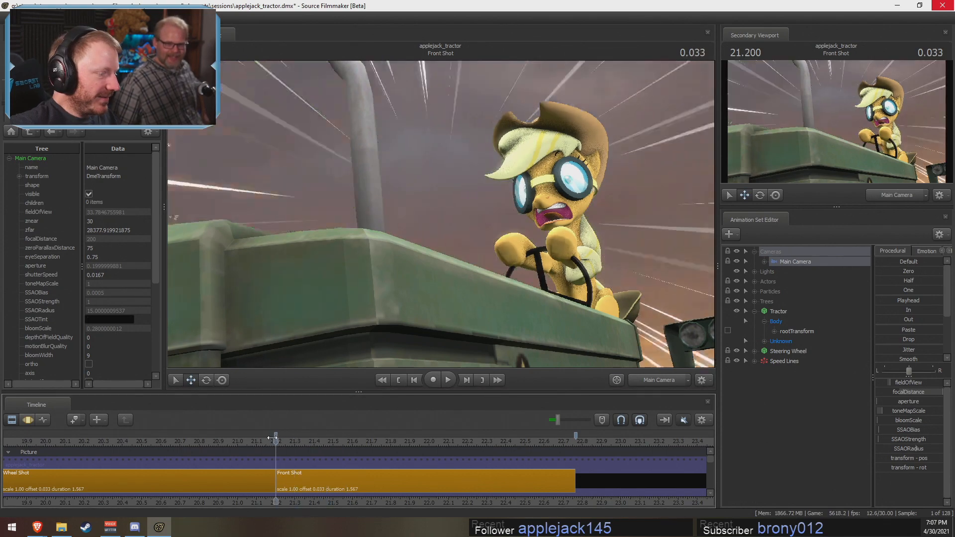
{"action": "key", "text": "space"}
{"action": "key", "text": "space"}
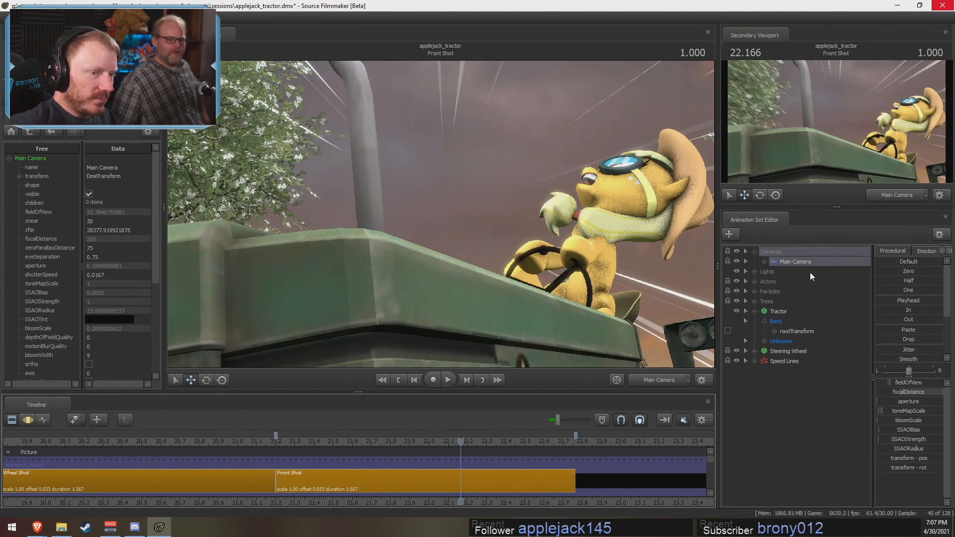
Step: In the Motion Editor at 0.733, examine the tractor and the Main Camera's motion path through a pulled-back Work Camera
{"action": "key", "text": "F3"}
{"action": "left_click_drag", "start_coordinate": [460, 451], "coordinate": [409, 452]}
{"action": "left_click", "coordinate": [652, 385], "text": "ctrl"}
{"action": "key", "text": "s"}
{"action": "left_click_drag", "start_coordinate": [597, 328], "coordinate": [572, 348]}
{"action": "left_click_drag", "start_coordinate": [489, 218], "coordinate": [490, 218]}
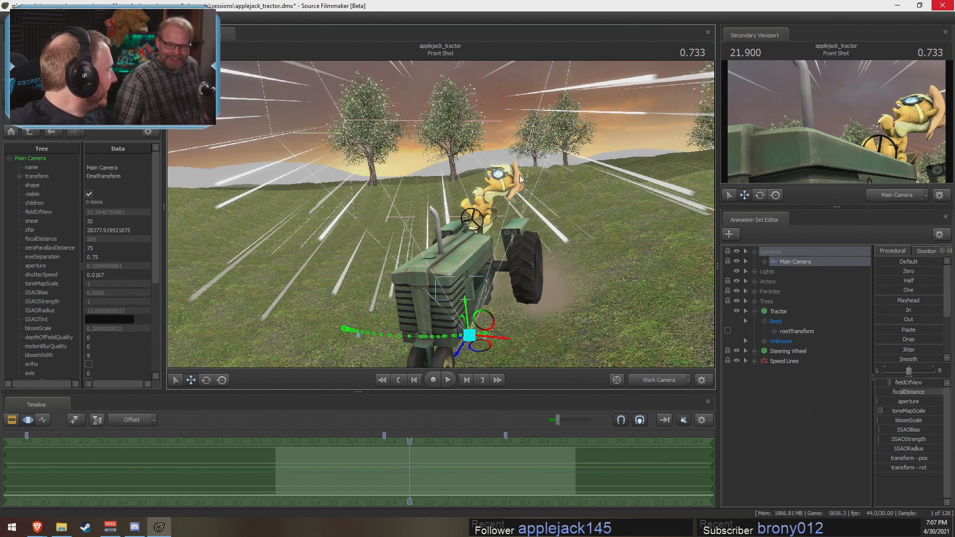
{"action": "left_click_drag", "start_coordinate": [481, 222], "coordinate": [441, 215]}
{"action": "key", "text": "w"}
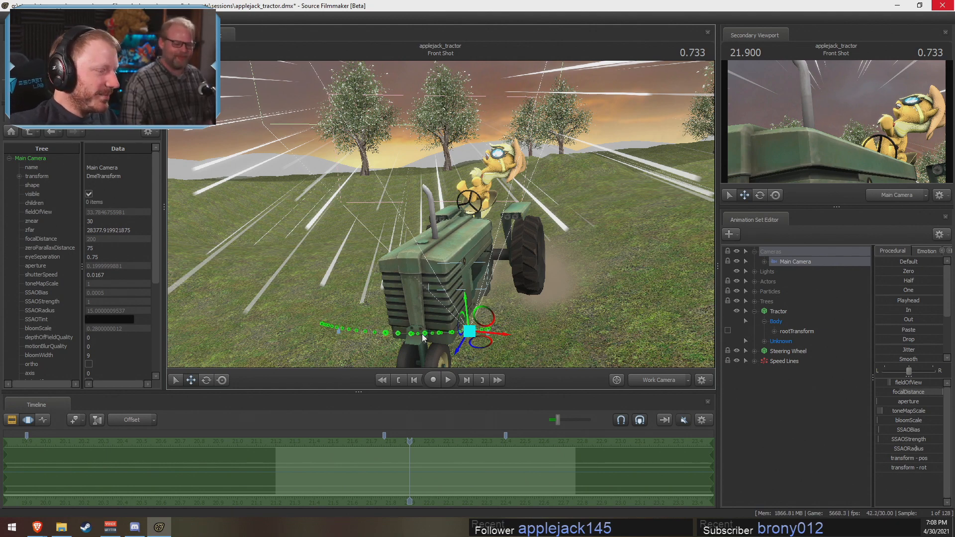
{"action": "key", "text": "shift"}
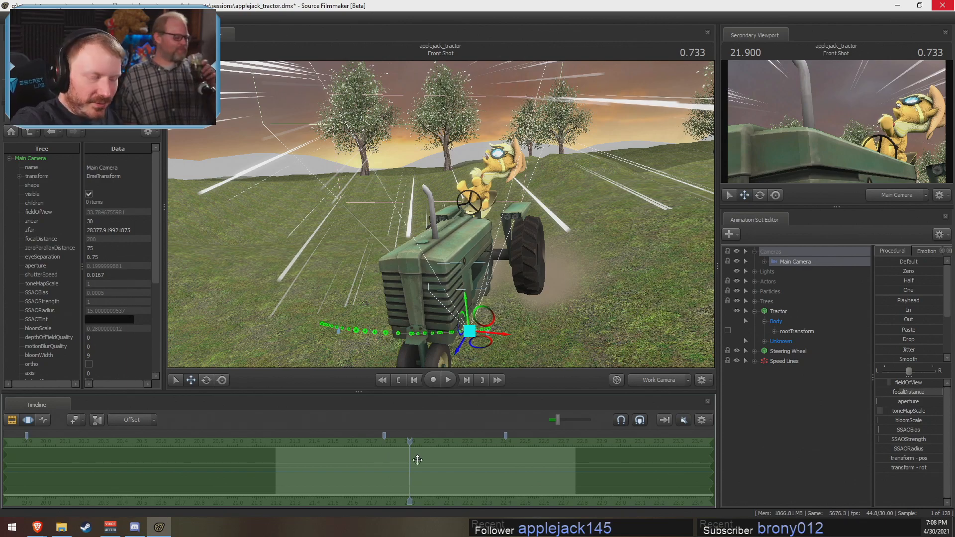
Step: Scrub through the Front Shot to 0.966 and examine the Main Camera's motion path from above
{"action": "left_click_drag", "start_coordinate": [281, 463], "coordinate": [453, 479]}
{"action": "left_click", "coordinate": [454, 480]}
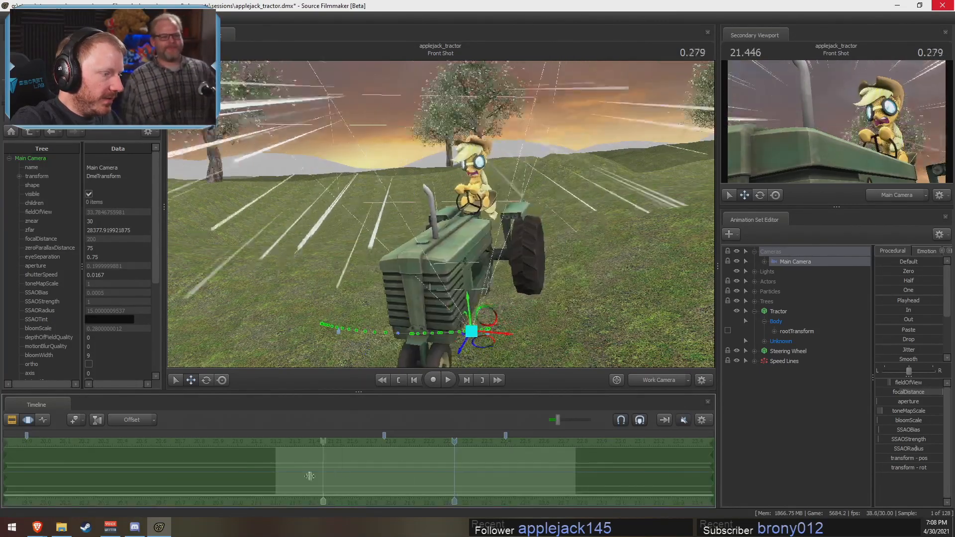
{"action": "left_click_drag", "start_coordinate": [431, 278], "coordinate": [441, 296]}
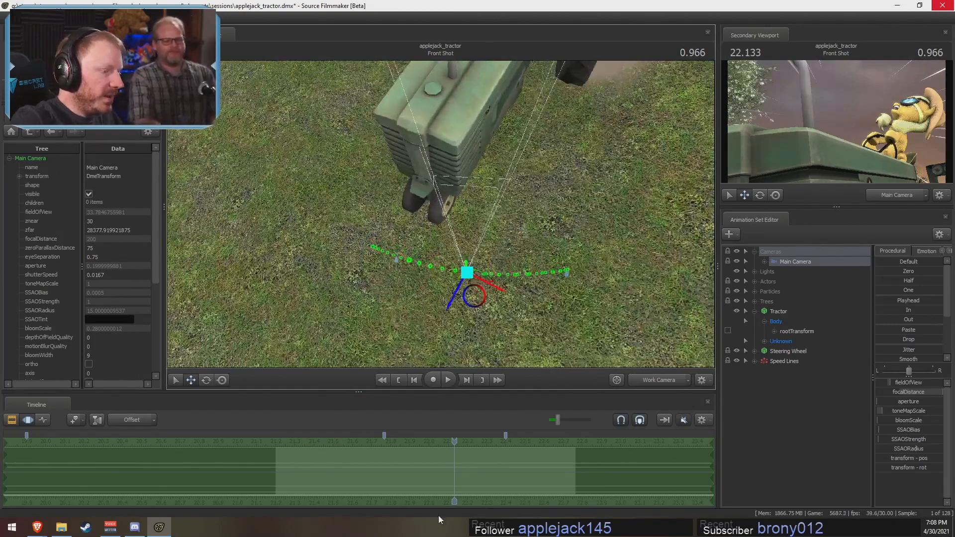
{"action": "left_click", "coordinate": [451, 478]}
{"action": "left_click_drag", "start_coordinate": [451, 477], "coordinate": [457, 475]}
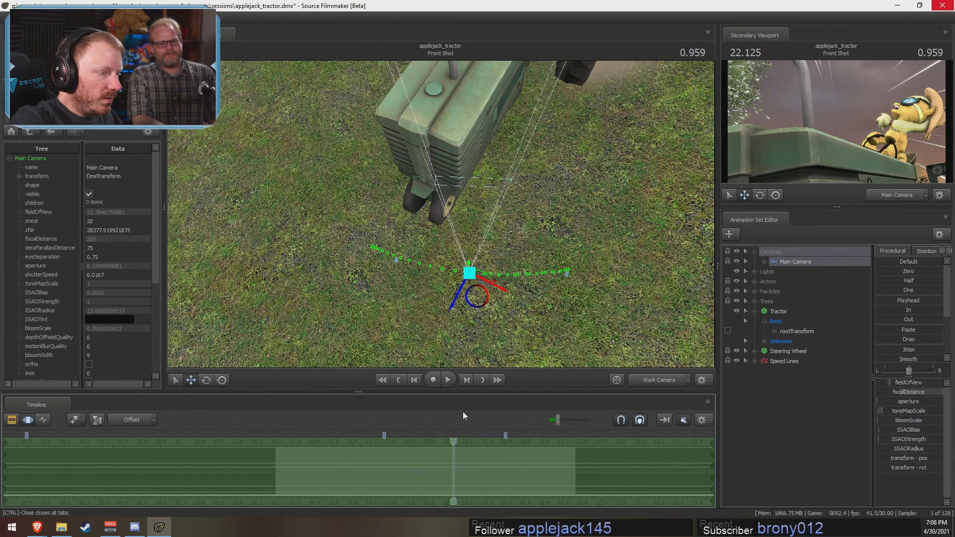
{"action": "left_click", "coordinate": [455, 446]}
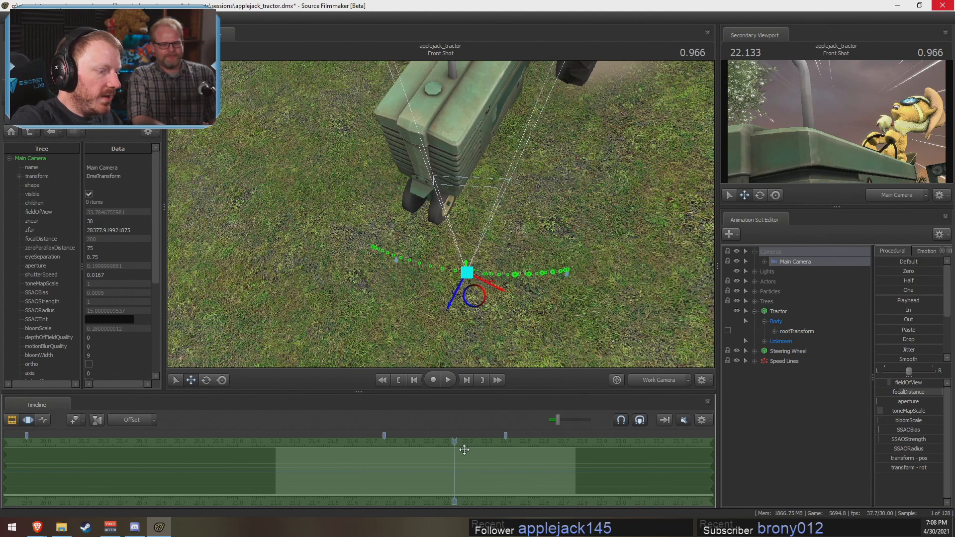
Step: Unlock the Main Camera's transforms and blend its motion slightly toward the Playhead preset with the playhead at 0.966
{"action": "right_click", "coordinate": [799, 261]}
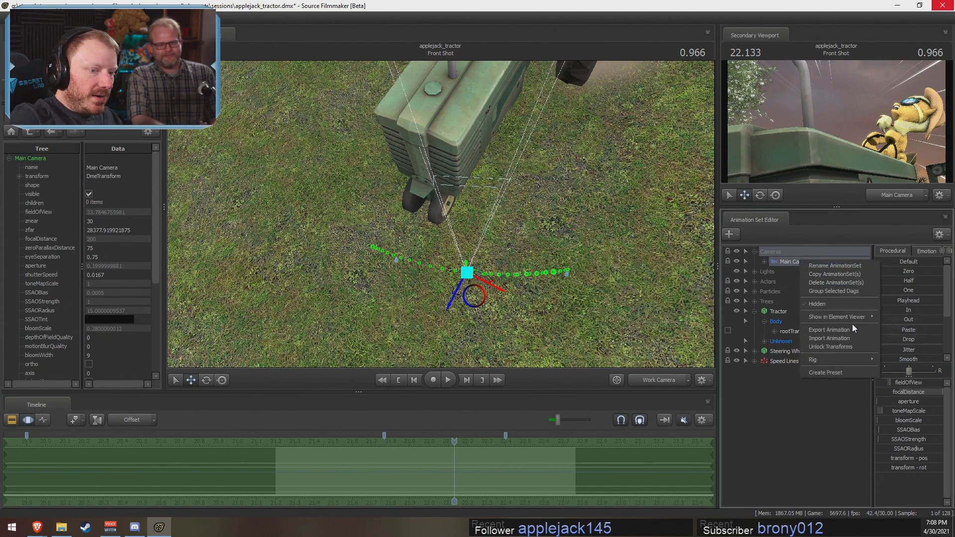
{"action": "left_click", "coordinate": [837, 346]}
{"action": "left_click_drag", "start_coordinate": [543, 310], "coordinate": [536, 238], "text": "alt"}
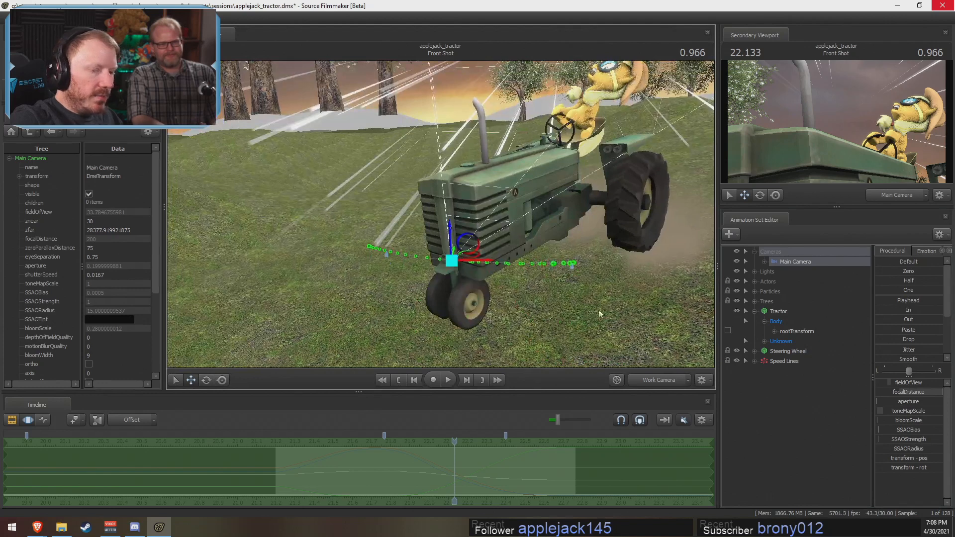
{"action": "left_click", "coordinate": [883, 301]}
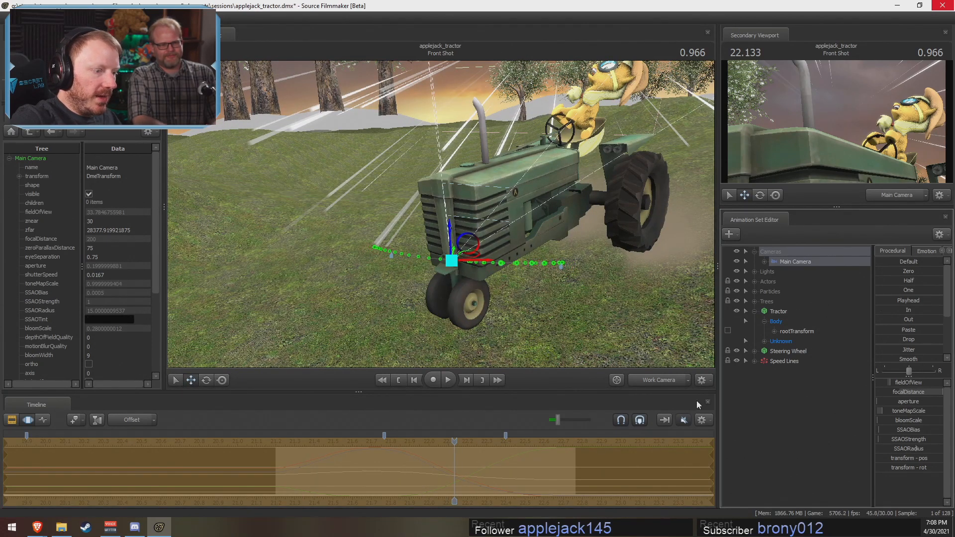
Step: Return to the Clip Editor, play the Front Shot through the Main Camera and stop at 1.133
{"action": "key", "text": "F2"}
{"action": "left_click", "coordinate": [283, 442]}
{"action": "left_click", "coordinate": [639, 383]}
{"action": "key", "text": "space"}
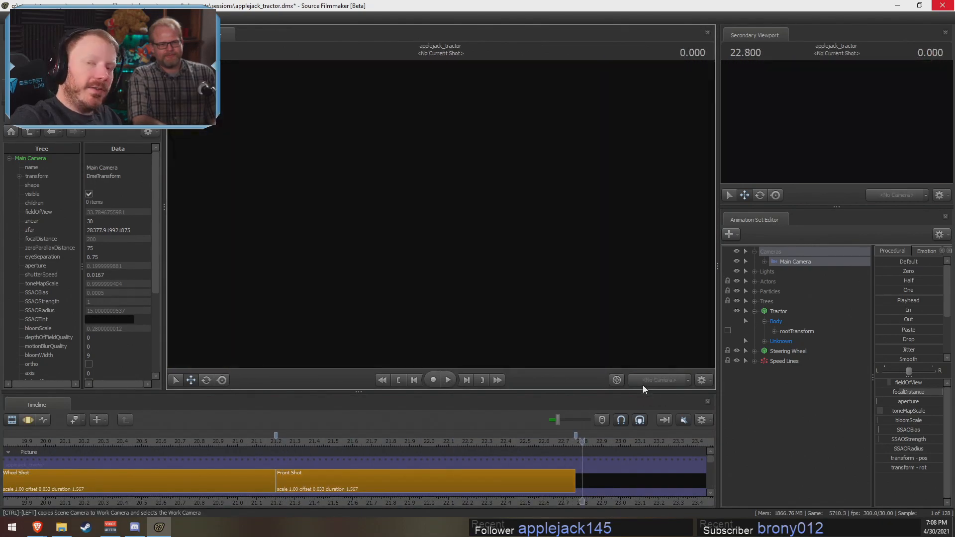
{"action": "left_click", "coordinate": [284, 446]}
{"action": "key", "text": "space"}
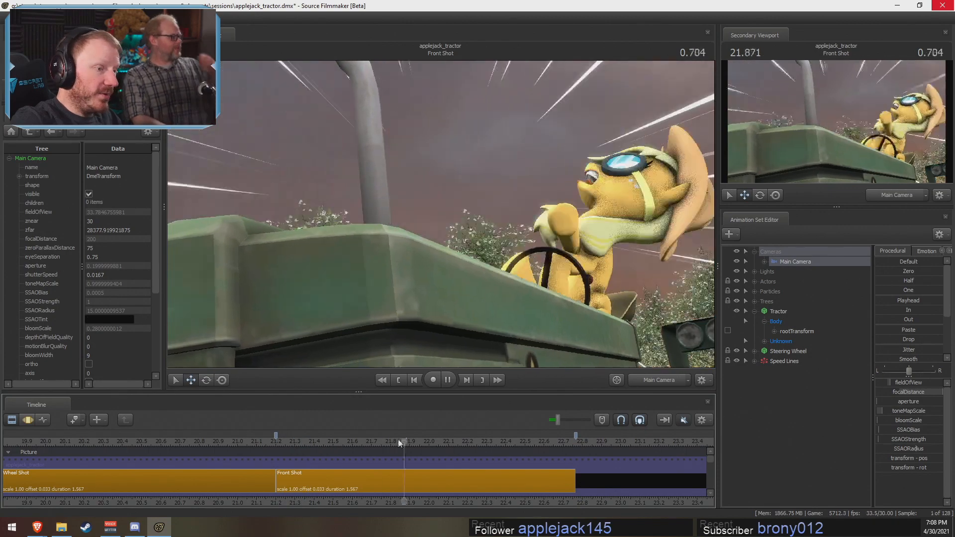
{"action": "key", "text": "space"}
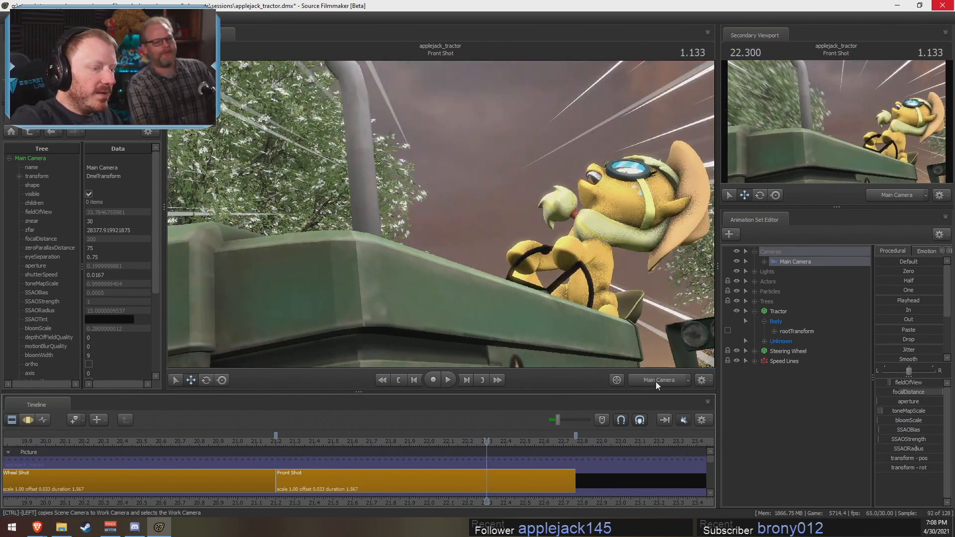
Step: View the tractor and surrounding trees from the front through the Work Camera and move the playhead to 0.233
{"action": "left_click", "coordinate": [655, 381]}
{"action": "left_click_drag", "start_coordinate": [553, 270], "coordinate": [576, 286]}
{"action": "key", "text": "s"}
{"action": "key", "text": "z"}
{"action": "mouse_move", "coordinate": [440, 214]}
{"action": "left_mouse_down"}
{"action": "mouse_move", "coordinate": [438, 229]}
{"action": "mouse_move", "coordinate": [440, 213]}
{"action": "left_mouse_up"}
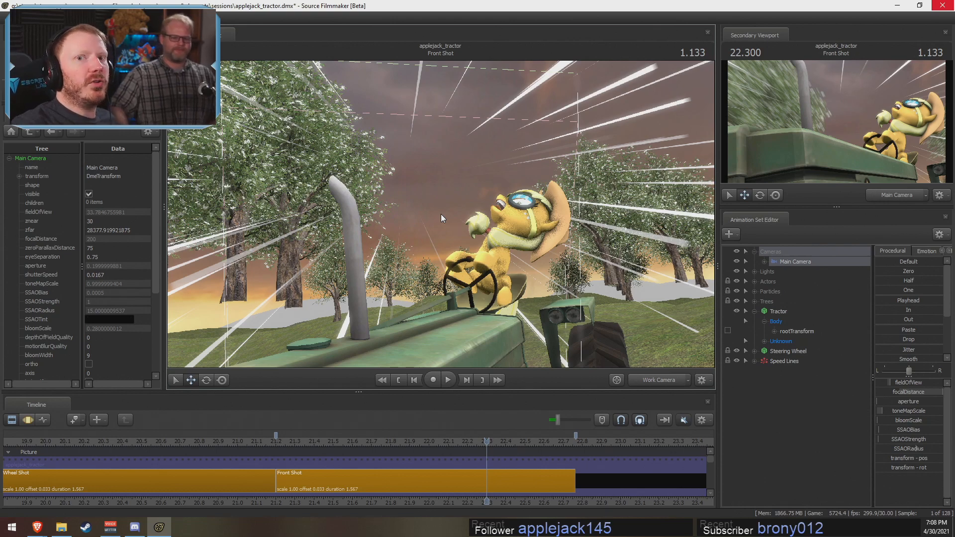
{"action": "left_click", "coordinate": [315, 443]}
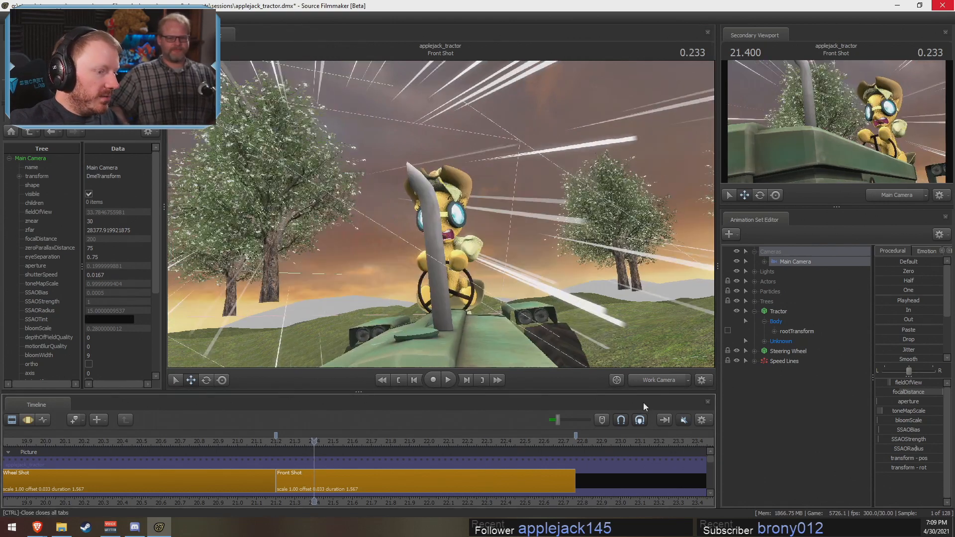
Step: Play the Front Shot through the Main Camera, stop it and return the playhead to 0.033
{"action": "left_click", "coordinate": [649, 381]}
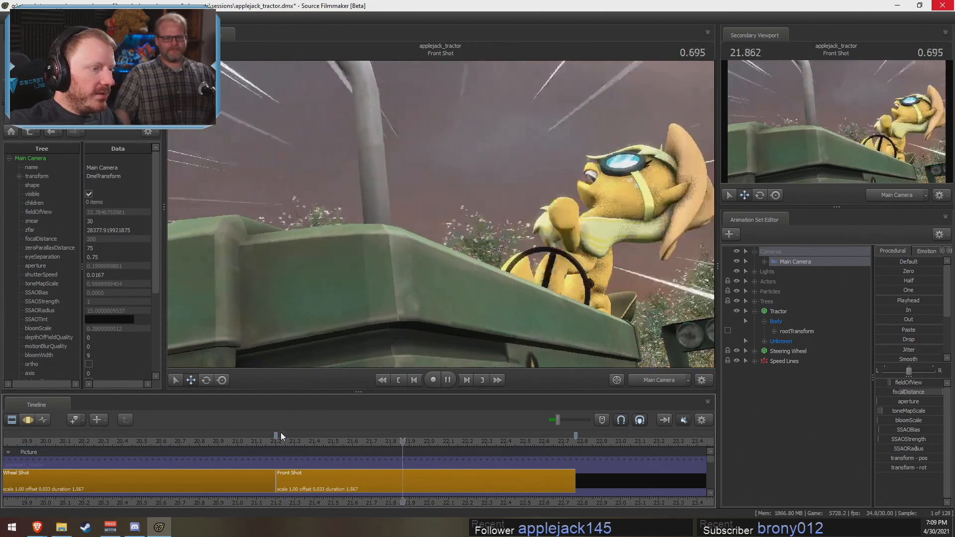
{"action": "key", "text": "space"}
{"action": "left_click", "coordinate": [279, 441]}
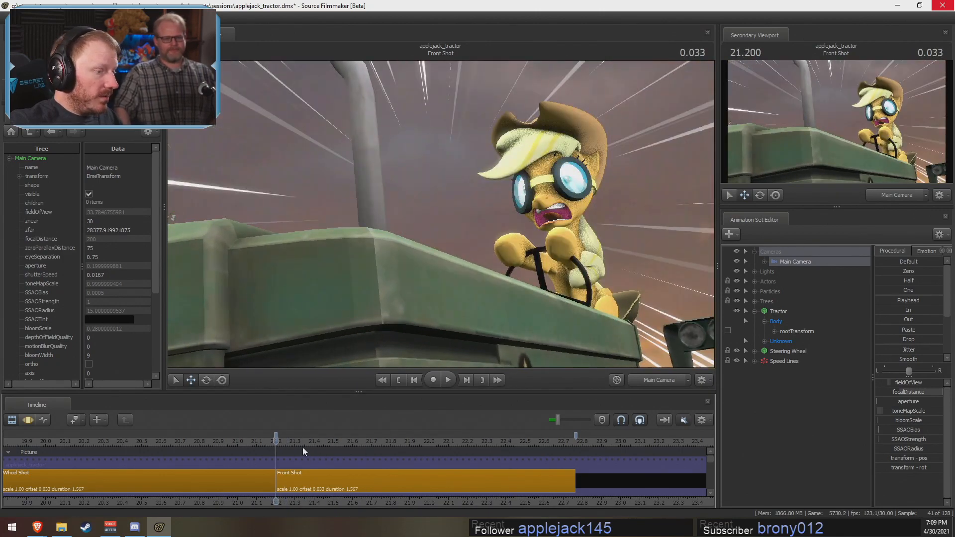
Step: Through the Work Camera, select only the Main Camera's transform in the Motion Editor and set a time selection from 21.566 onward
{"action": "left_click", "coordinate": [660, 380]}
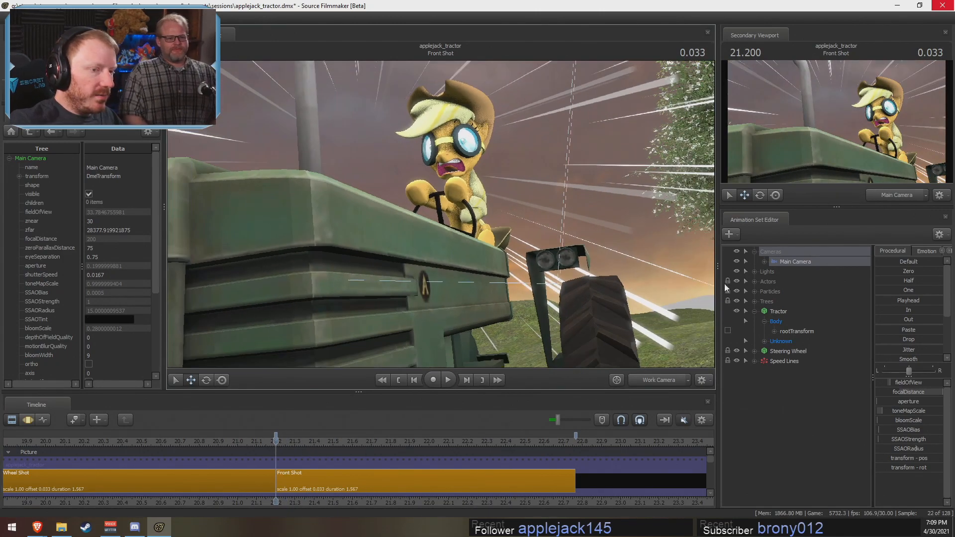
{"action": "left_click", "coordinate": [763, 262]}
{"action": "left_click", "coordinate": [773, 271]}
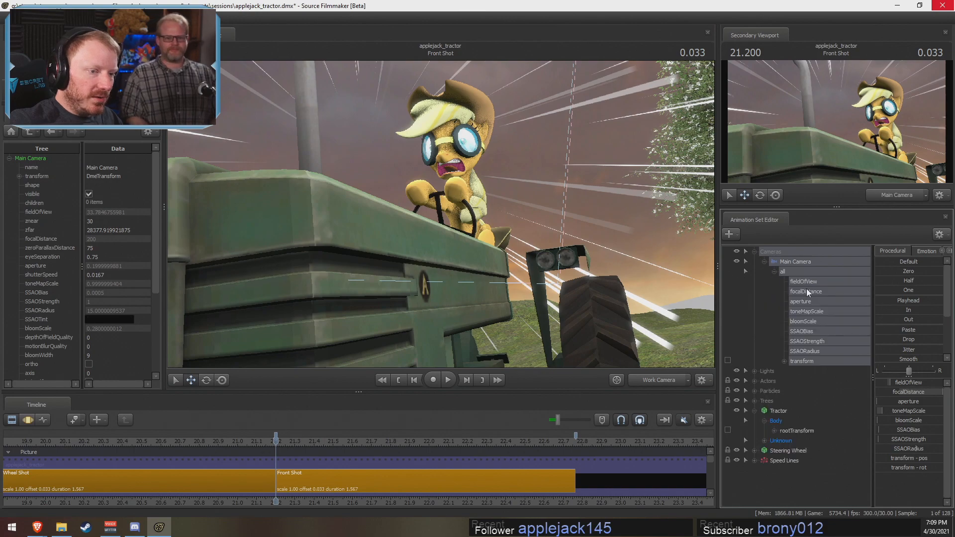
{"action": "left_click", "coordinate": [804, 351]}
{"action": "left_click", "coordinate": [806, 362]}
{"action": "key", "text": "F3"}
{"action": "left_click_drag", "start_coordinate": [276, 497], "coordinate": [329, 467]}
{"action": "left_click", "coordinate": [346, 465], "text": "shift"}
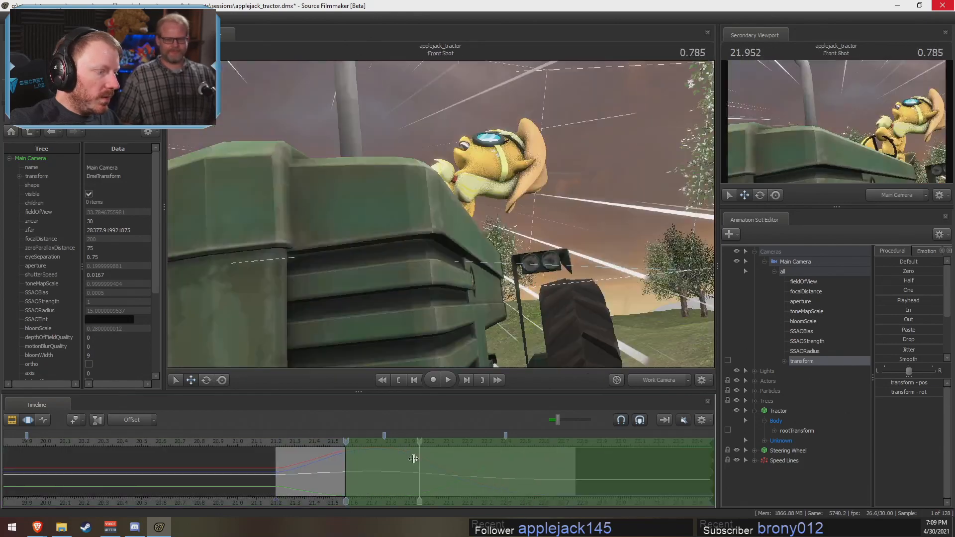
Step: Switch the viewport to the Main Camera, try rotating it over the selected time and play the Front Shot from its start
{"action": "left_click", "coordinate": [658, 380]}
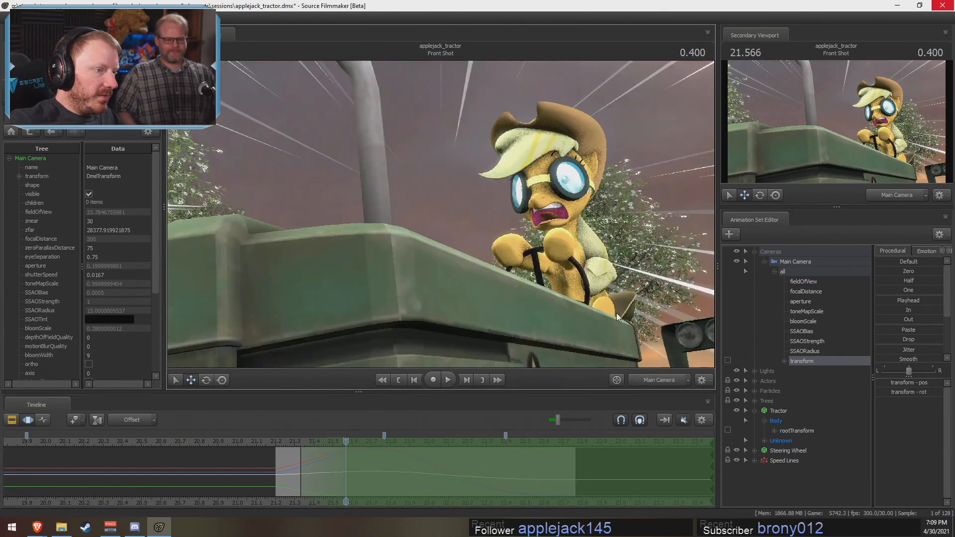
{"action": "key", "text": "r"}
{"action": "left_click", "coordinate": [281, 441]}
{"action": "key", "text": "space"}
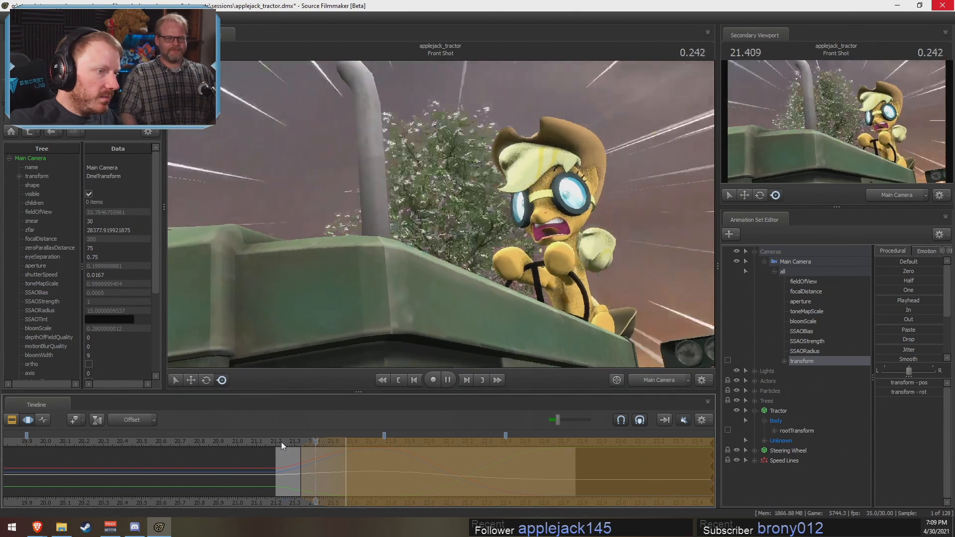
{"action": "key", "text": "space"}
Step: Limit the time selection to falloffs around 21.566, tilt the Main Camera slightly and play back the result
{"action": "left_click", "coordinate": [345, 462]}
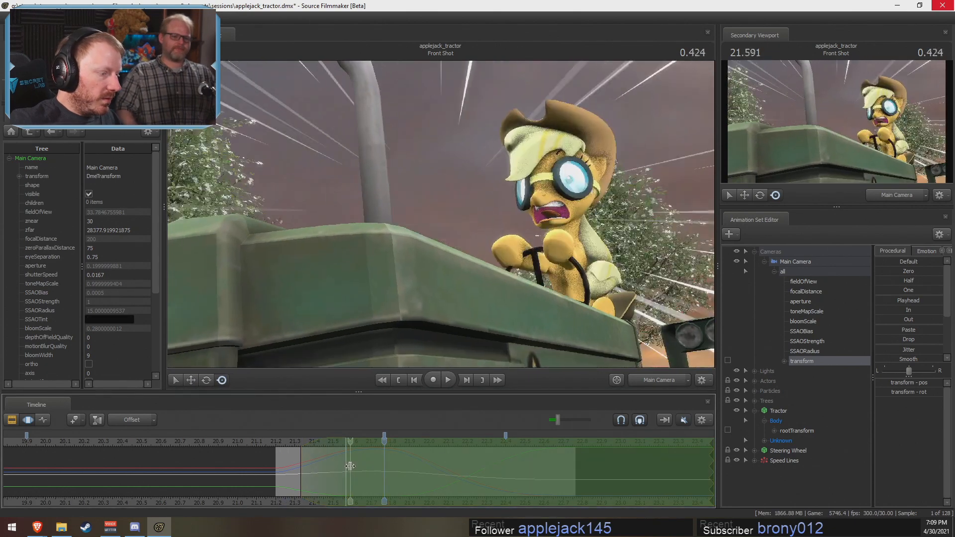
{"action": "left_click_drag", "start_coordinate": [418, 351], "coordinate": [344, 367]}
{"action": "left_click", "coordinate": [285, 442]}
{"action": "key", "text": "space"}
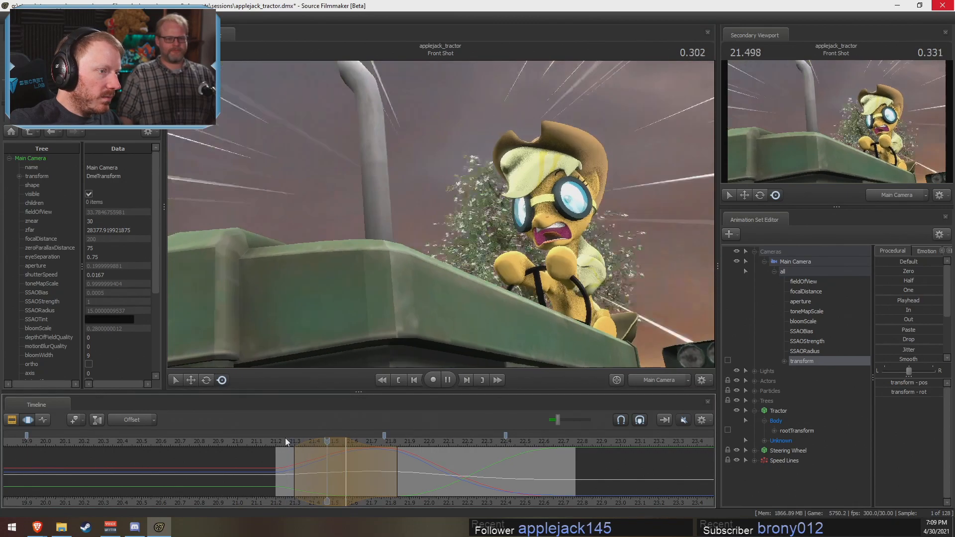
{"action": "key", "text": "space"}
Step: Narrow the Main Camera adjustment's falloffs, shift its time selection slightly earlier and play the motion back
{"action": "scroll", "coordinate": [343, 452], "scroll_direction": "down", "scroll_amount": 2}
{"action": "left_click_drag", "start_coordinate": [345, 453], "coordinate": [338, 442]}
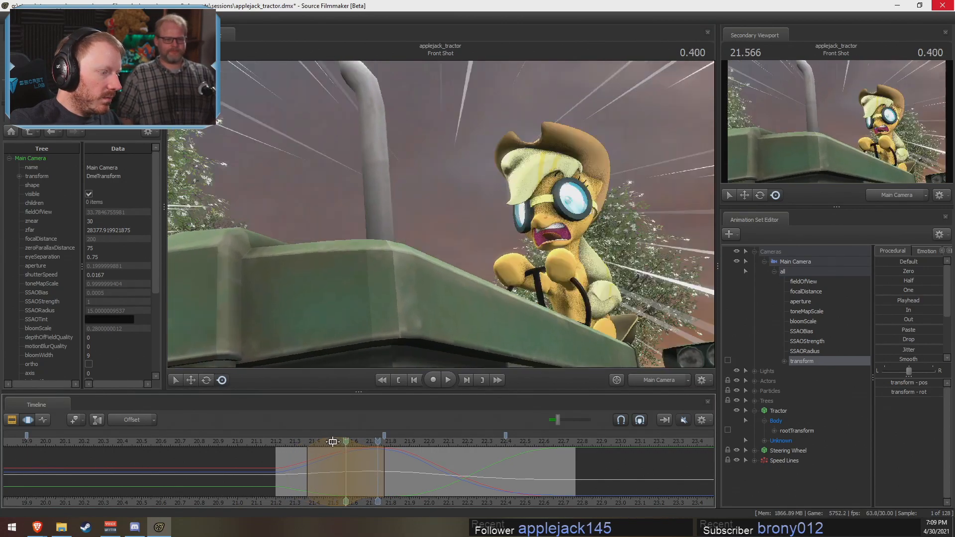
{"action": "left_click", "coordinate": [287, 443]}
{"action": "key", "text": "space"}
{"action": "key", "text": "space"}
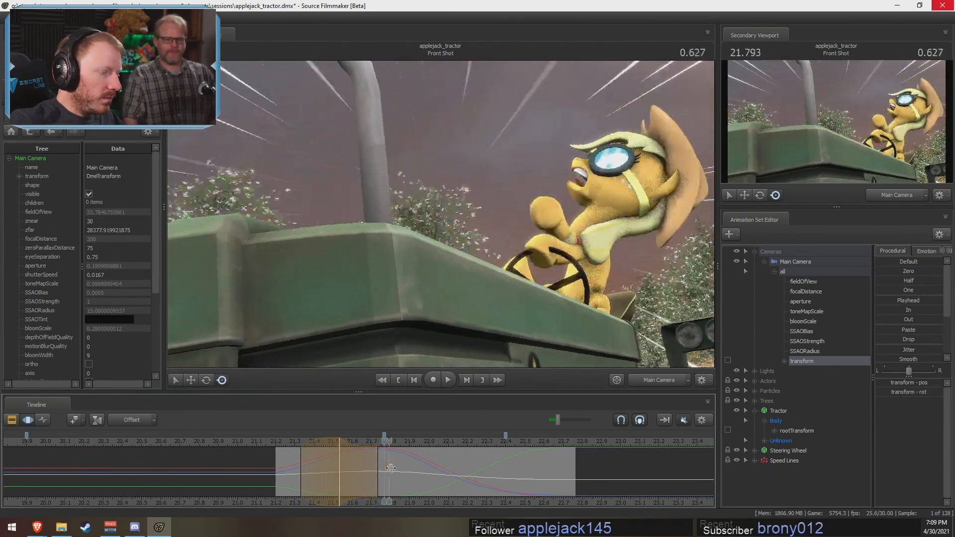
Step: Finish the Main Camera adjustment and collapse the time selection at 0.600 in the Front Shot
{"action": "key", "text": "F3"}
{"action": "key", "text": "F3"}
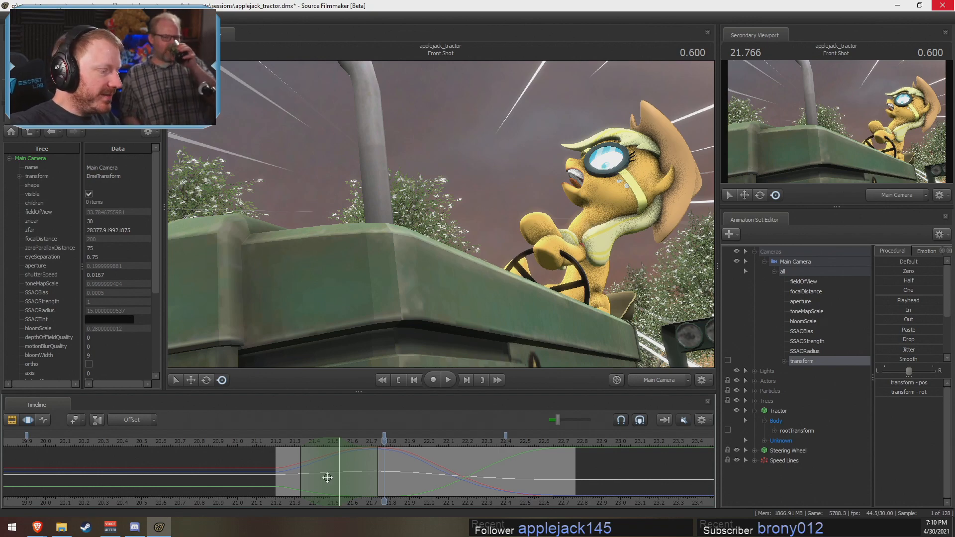
{"action": "left_click_drag", "start_coordinate": [290, 472], "coordinate": [383, 472]}
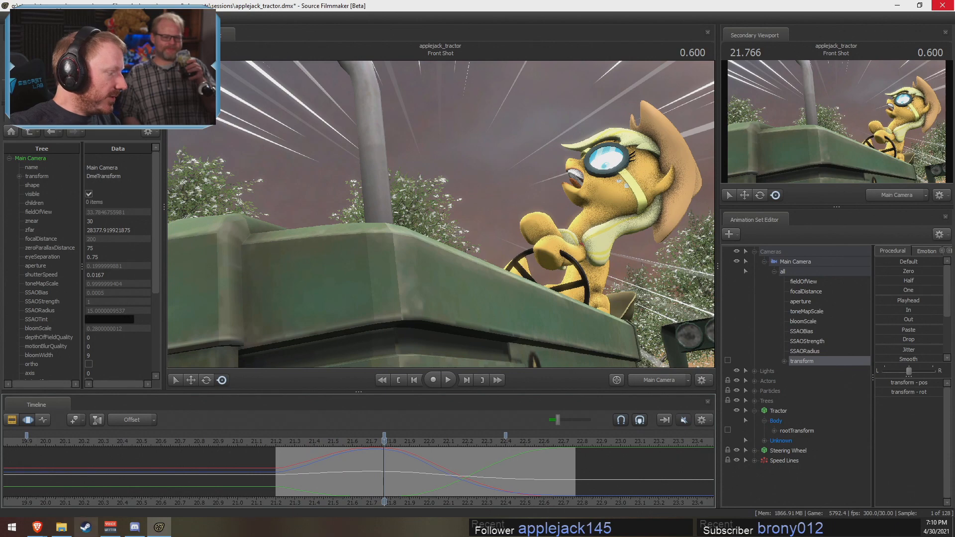
Step: Switch to File Explorer, browse Pony SFM to Videos and Extras, and briefly view the first coffee-making video
{"action": "left_click", "coordinate": [61, 526]}
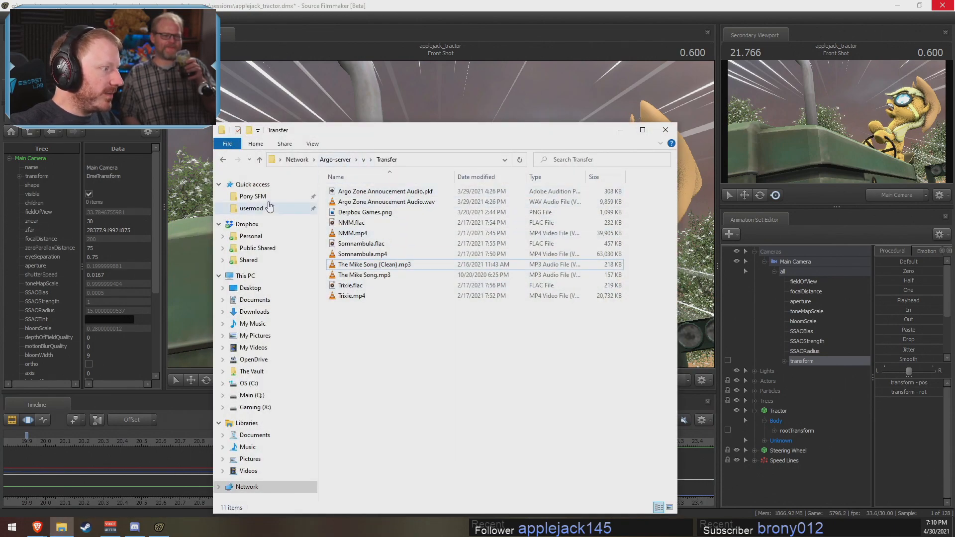
{"action": "left_click", "coordinate": [254, 196]}
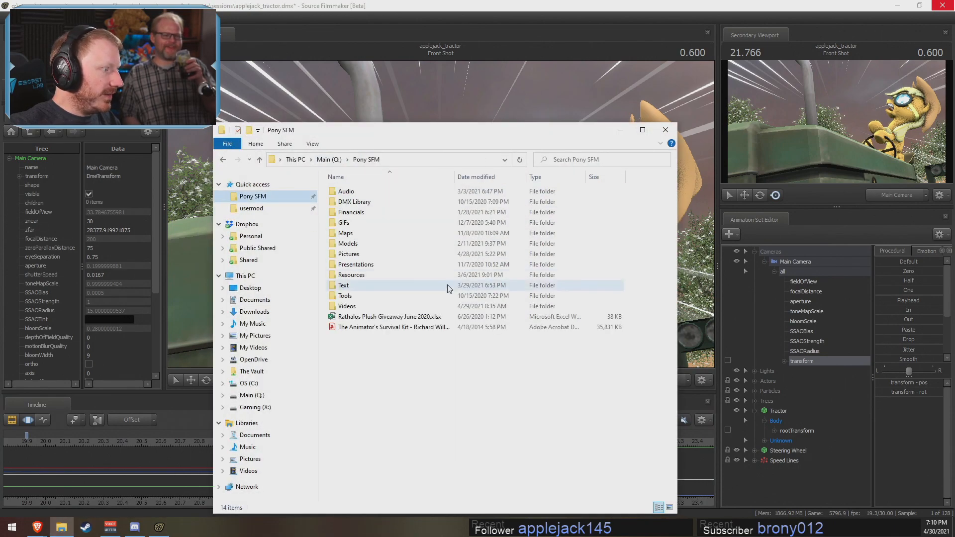
{"action": "double_click", "coordinate": [348, 305]}
{"action": "scroll", "coordinate": [600, 313], "scroll_direction": "down", "scroll_amount": 10}
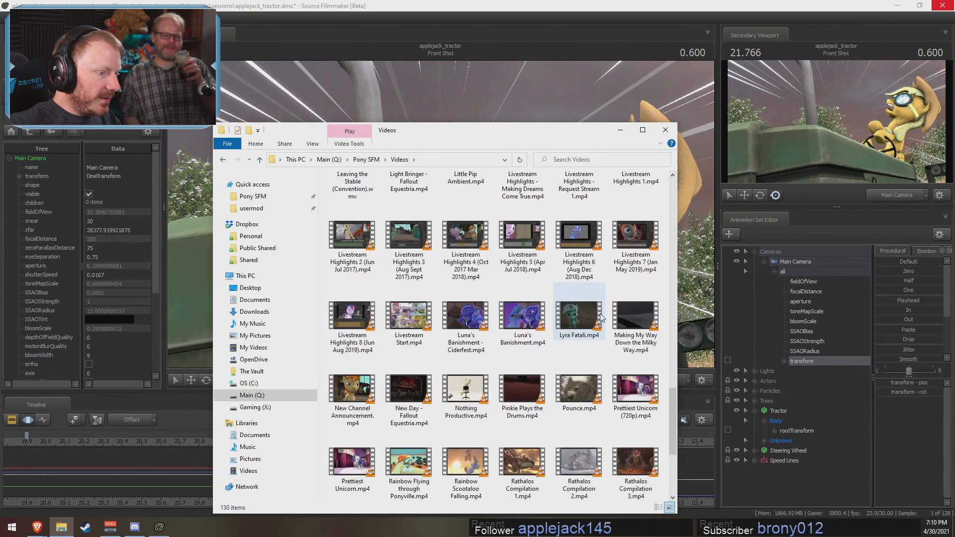
{"action": "scroll", "coordinate": [600, 313], "scroll_direction": "up", "scroll_amount": 10}
{"action": "double_click", "coordinate": [468, 212]}
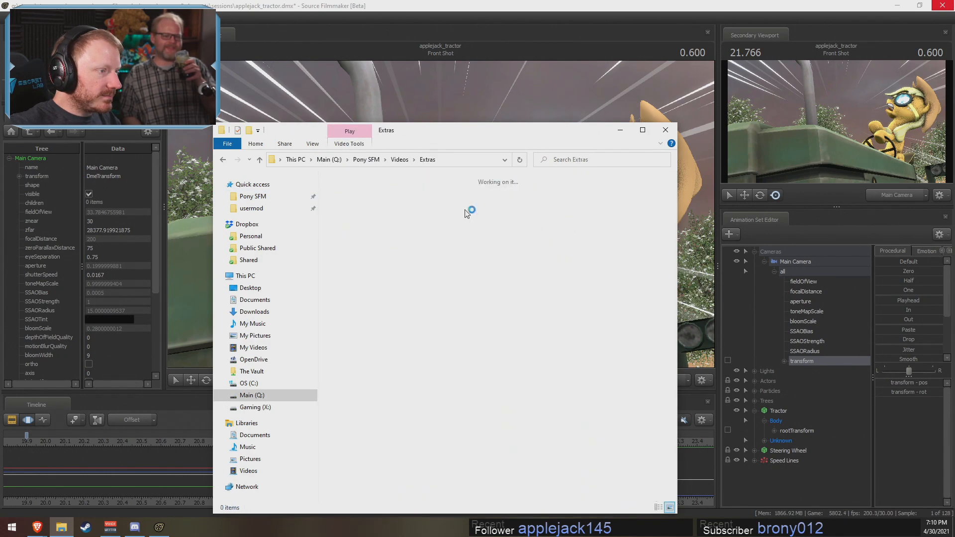
{"action": "double_click", "coordinate": [470, 215]}
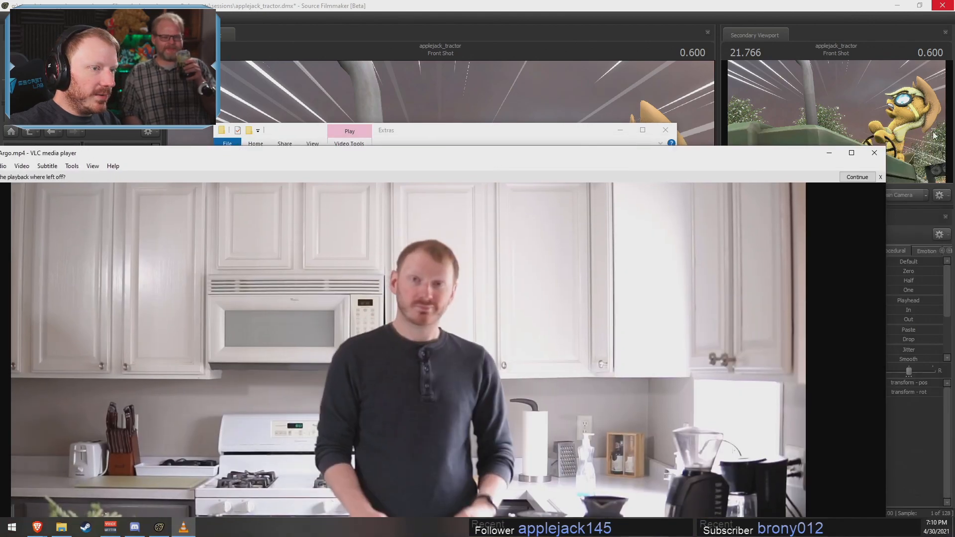
{"action": "left_click", "coordinate": [874, 152]}
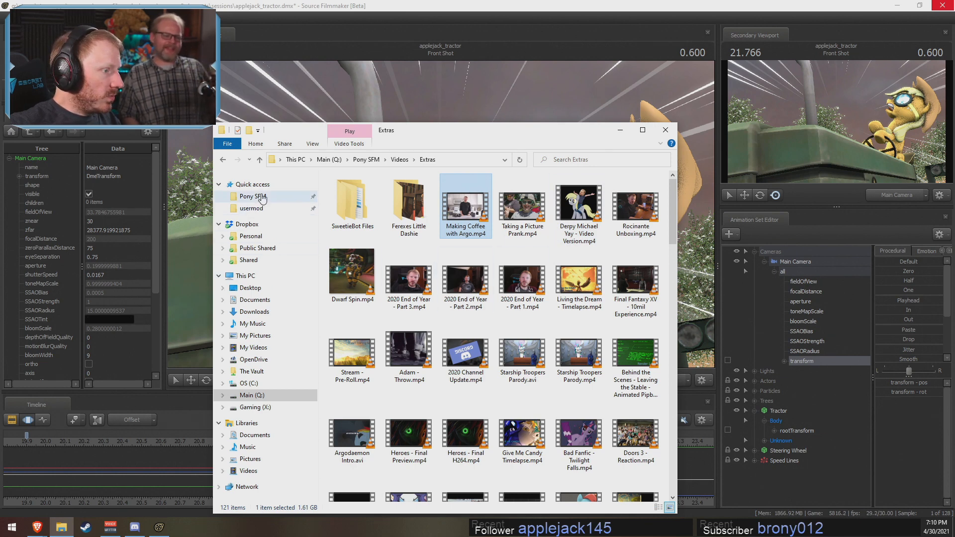
Step: Browse The Vault to Recordings and Other, open the completed coffee-making video in a maximized VLC window and pause it
{"action": "left_click", "coordinate": [252, 372]}
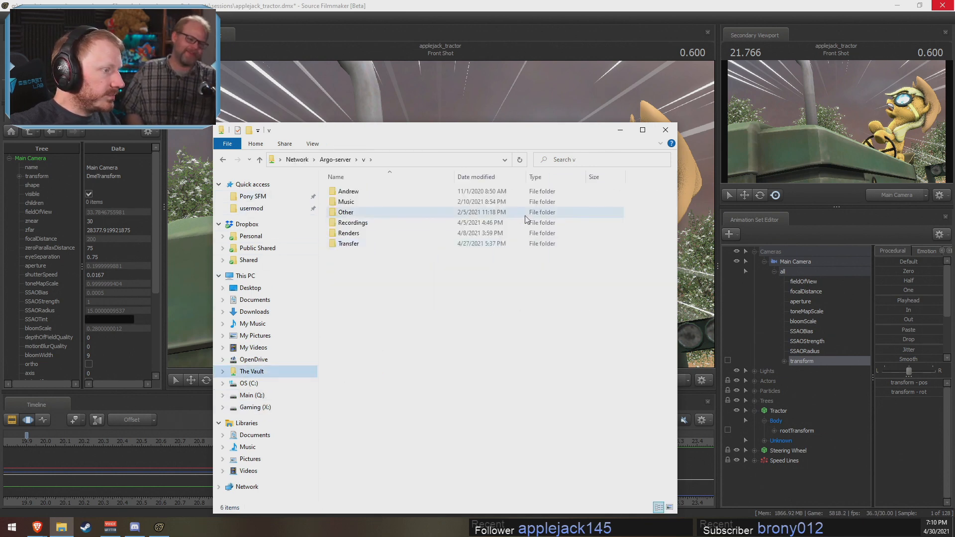
{"action": "double_click", "coordinate": [352, 223]}
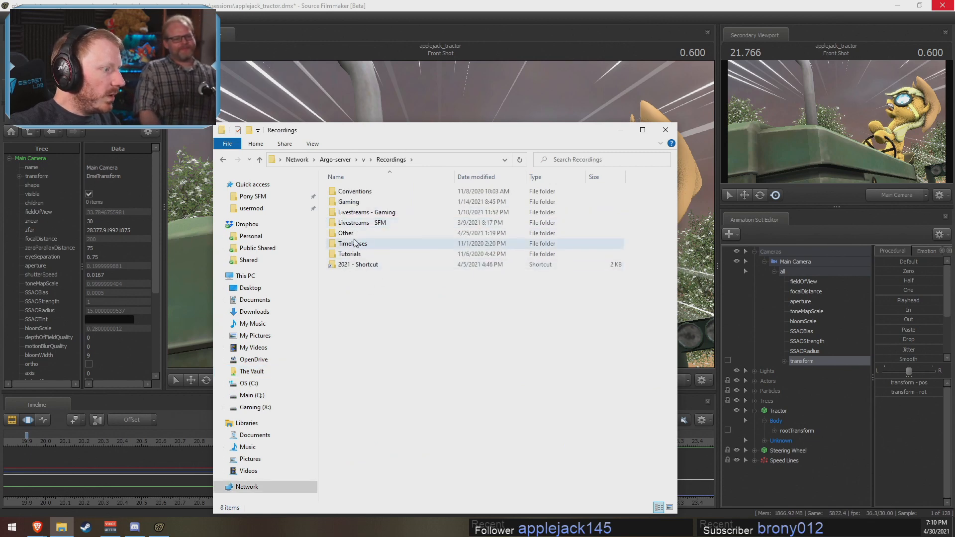
{"action": "double_click", "coordinate": [348, 232]}
{"action": "double_click", "coordinate": [374, 201]}
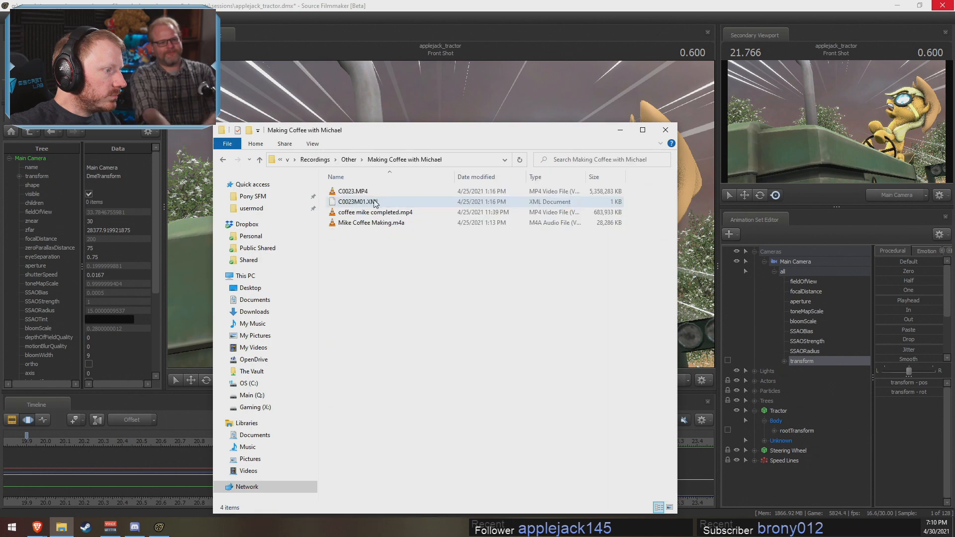
{"action": "double_click", "coordinate": [388, 213]}
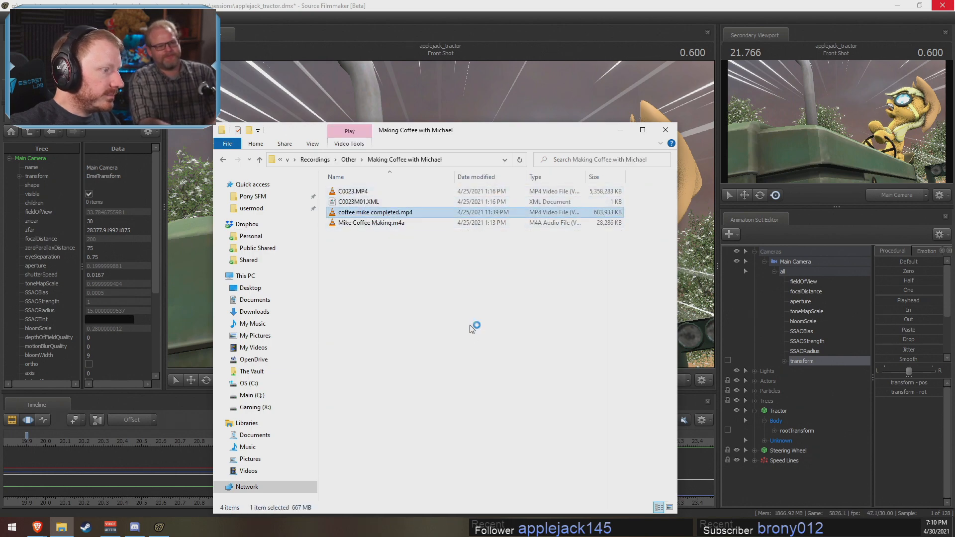
{"action": "left_click_drag", "start_coordinate": [407, 156], "coordinate": [477, 0]}
{"action": "key", "text": "space"}
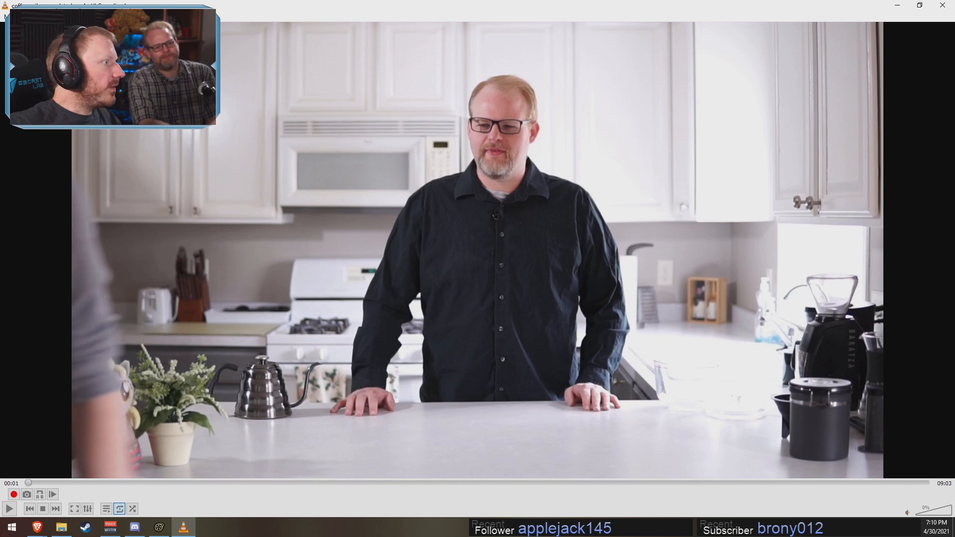
{"action": "mouse_move", "coordinate": [89, 40]}
{"action": "left_click", "coordinate": [174, 106]}
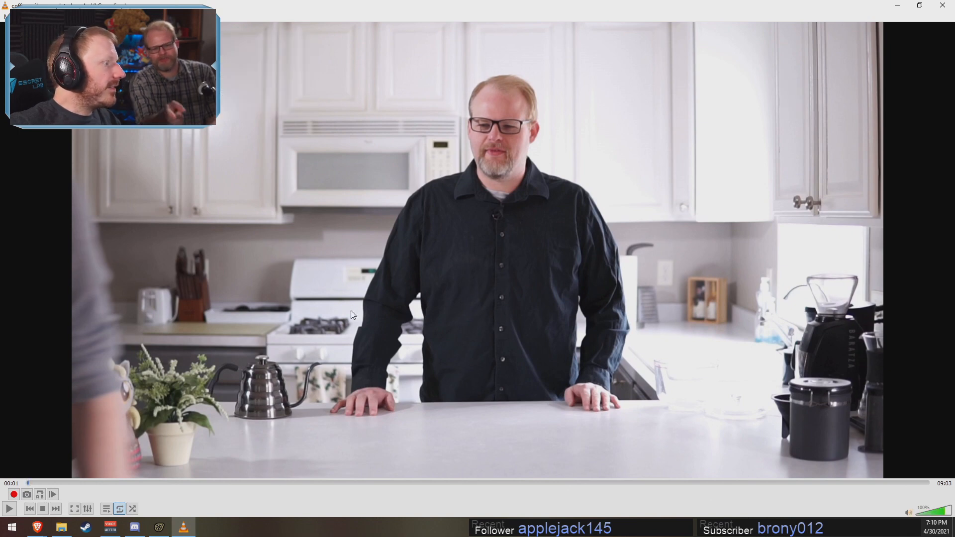
Step: Seek the coffee-making video to about 01:10 and replay the short moment up to 01:13 several times
{"action": "left_click_drag", "start_coordinate": [233, 482], "coordinate": [141, 484]}
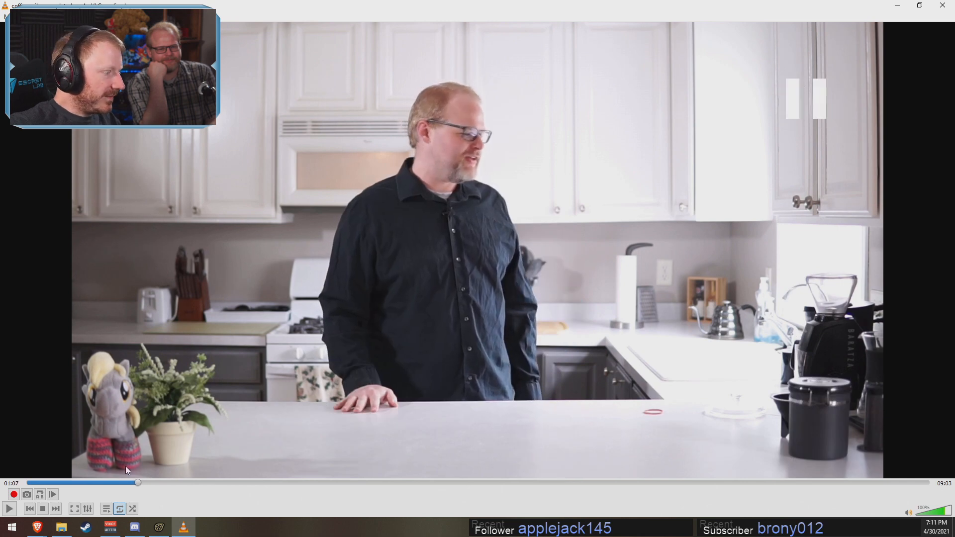
{"action": "key", "text": "space"}
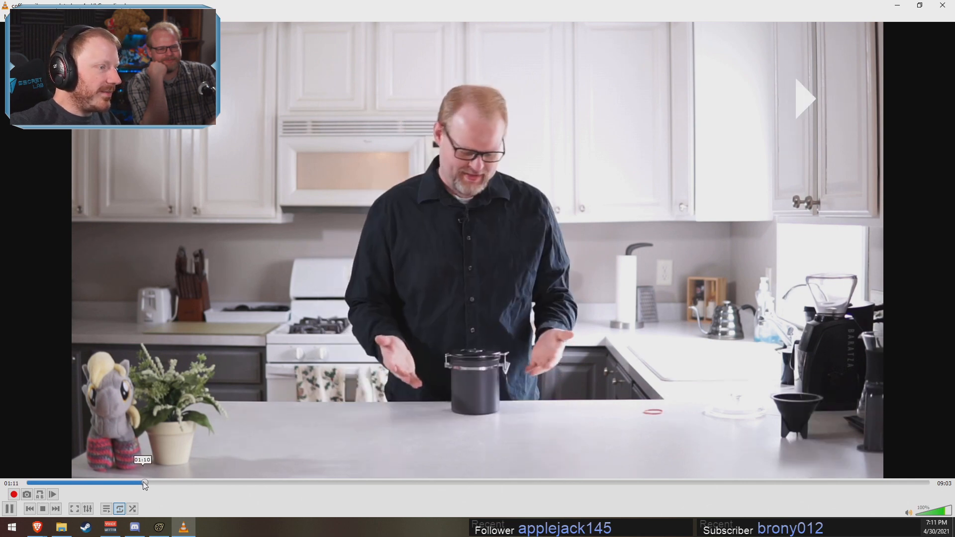
{"action": "key", "text": "space"}
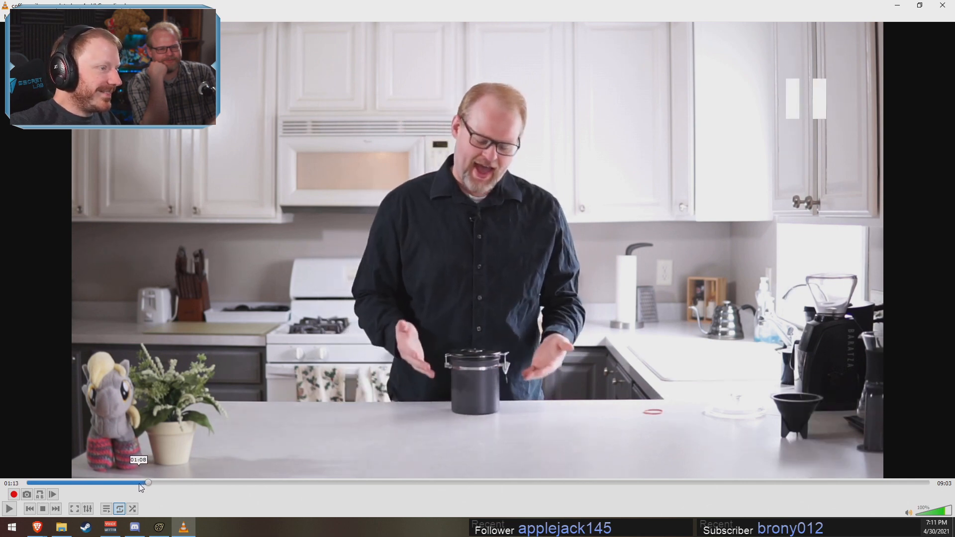
{"action": "left_click_drag", "start_coordinate": [138, 485], "coordinate": [142, 483]}
{"action": "key", "text": "space"}
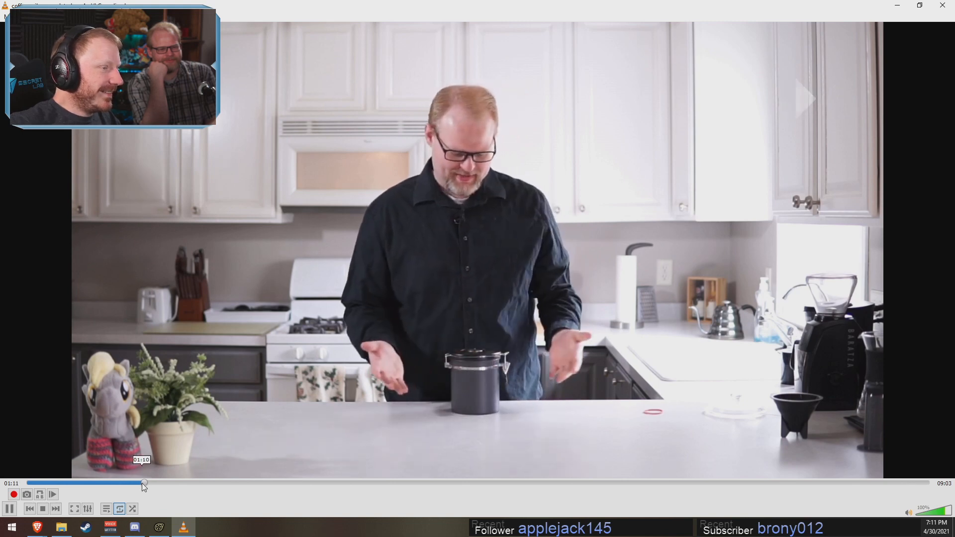
{"action": "key", "text": "space"}
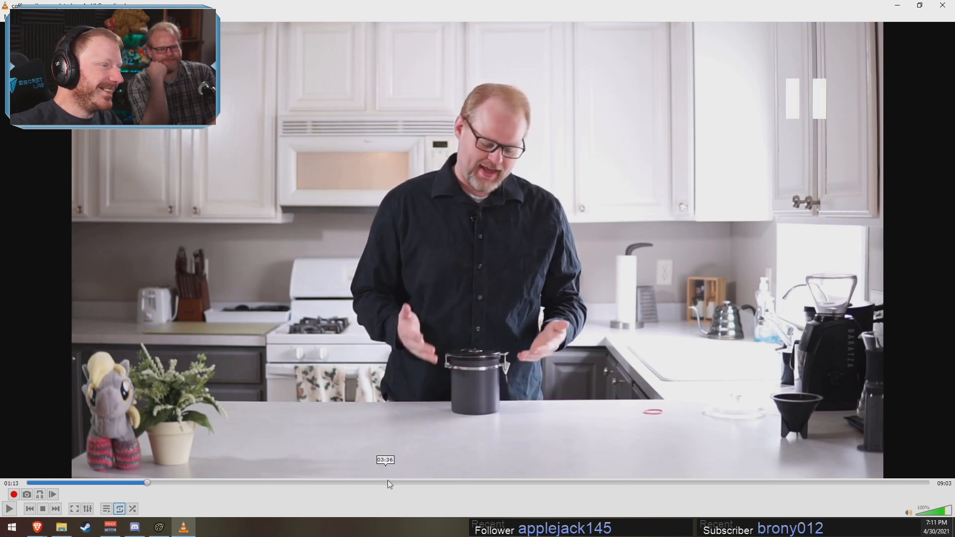
{"action": "left_click", "coordinate": [144, 483]}
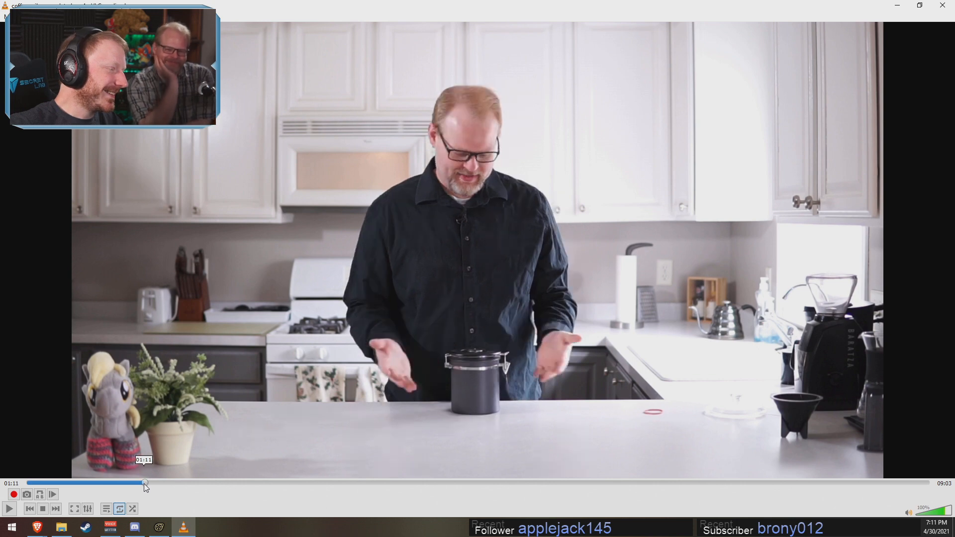
{"action": "key", "text": "space"}
{"action": "key", "text": "space"}
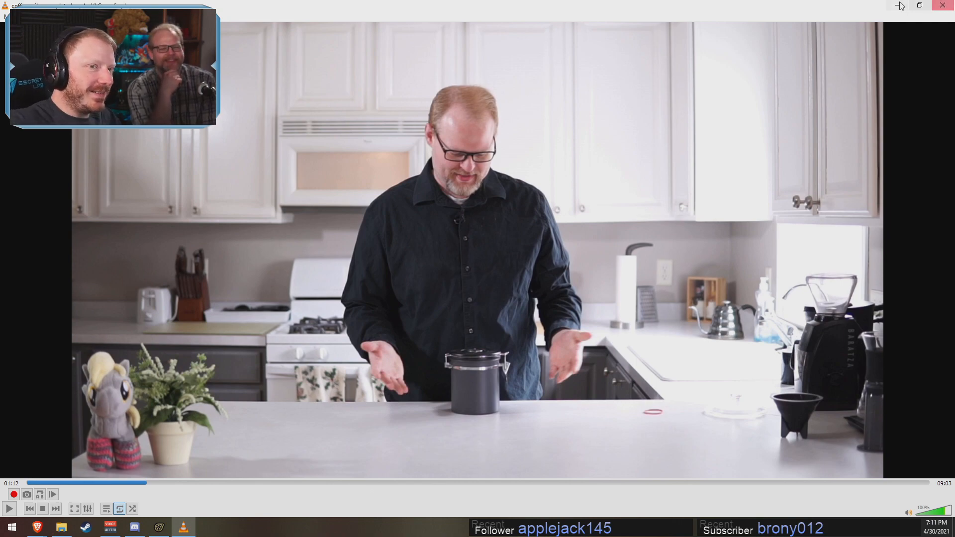
Step: Close the video, switch back to Source Filmmaker and move the playhead to 0.333 in the Front Shot
{"action": "left_click", "coordinate": [942, 5]}
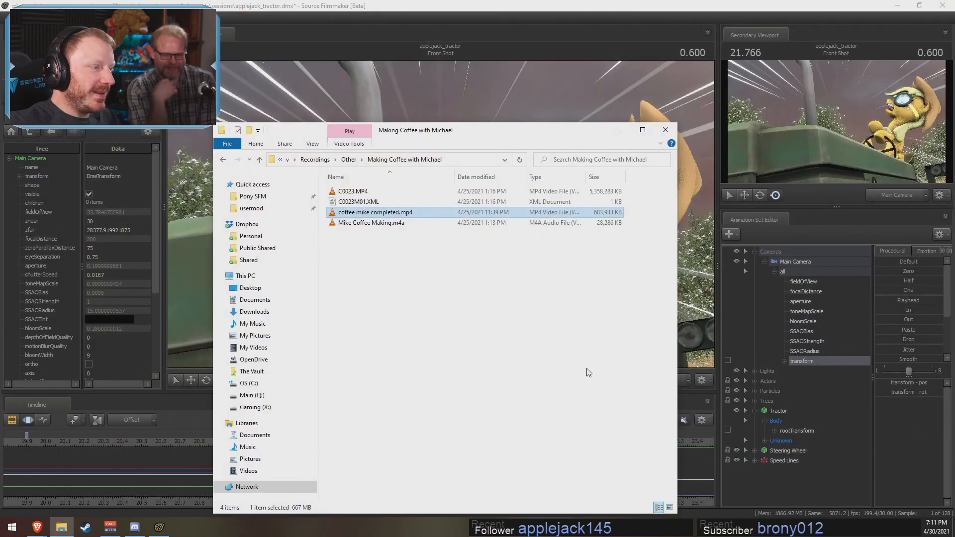
{"action": "left_click", "coordinate": [389, 4]}
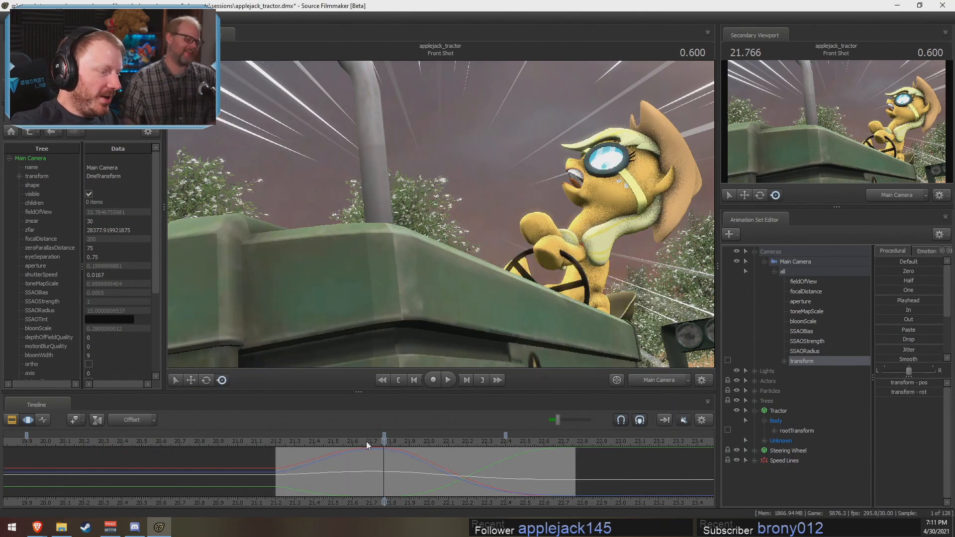
{"action": "left_click", "coordinate": [336, 442]}
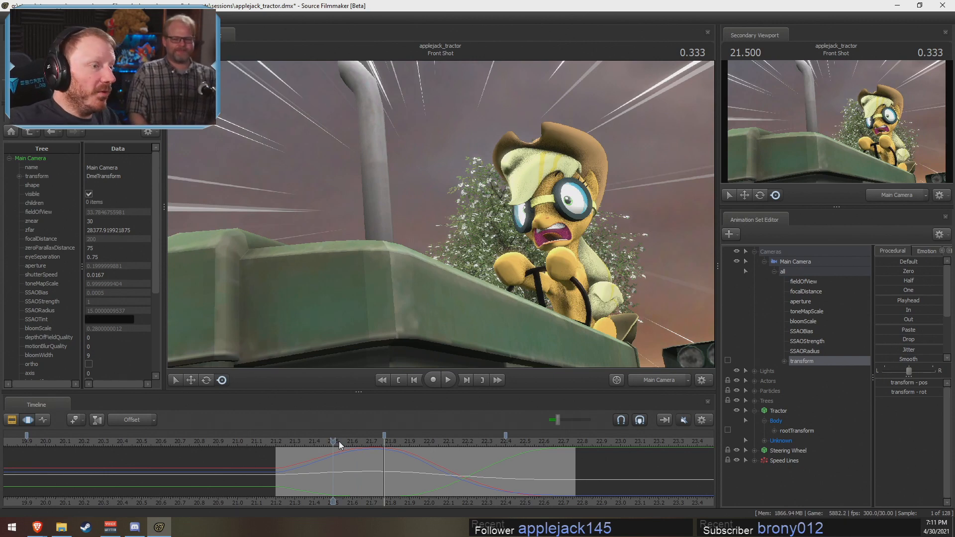
Step: Review the Front Shot's camera motion from 0.033 and scrub the playhead to 1.000
{"action": "left_click", "coordinate": [277, 442]}
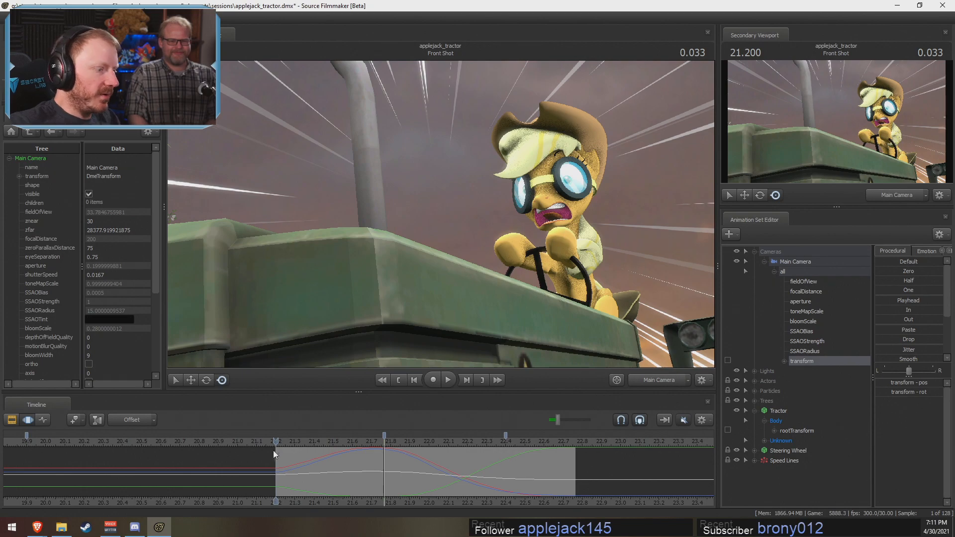
{"action": "key", "text": "space"}
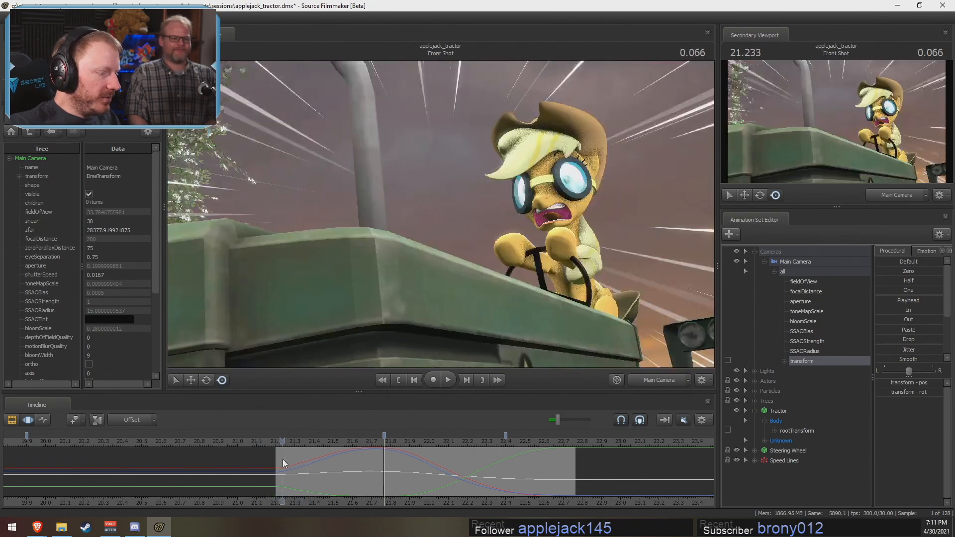
{"action": "left_click_drag", "start_coordinate": [369, 465], "coordinate": [462, 469]}
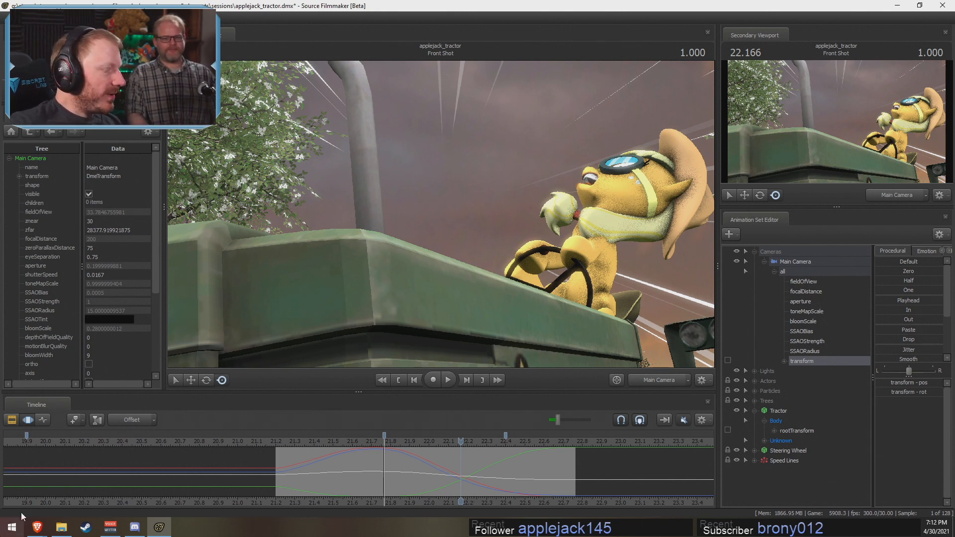
Step: Switch to File Explorer, view bigsooptime.png from the Desktop folder and close the image
{"action": "left_click", "coordinate": [61, 527]}
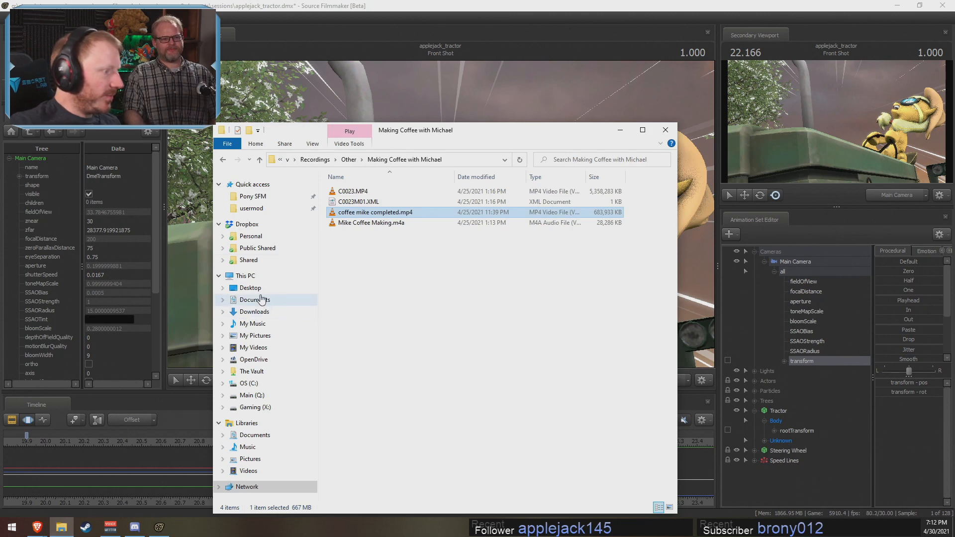
{"action": "left_click", "coordinate": [250, 287]}
{"action": "left_click", "coordinate": [365, 194]}
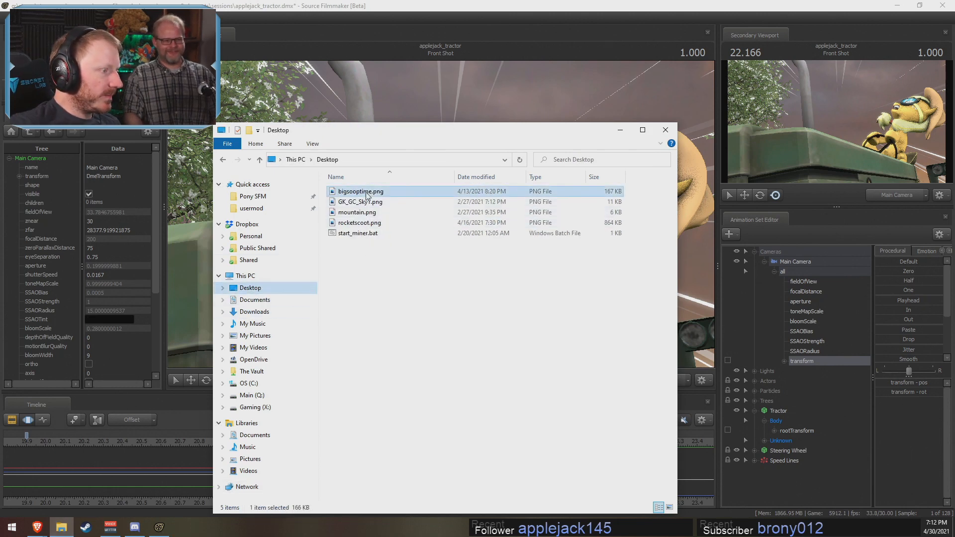
{"action": "double_click", "coordinate": [365, 193]}
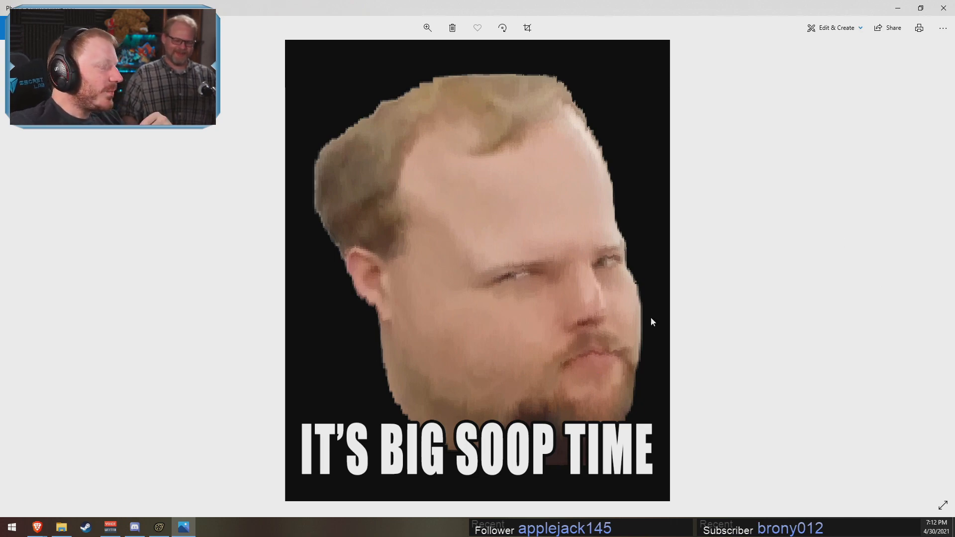
{"action": "left_click", "coordinate": [943, 8]}
Step: Launch Snagit Editor and look through the recent captures of the two grey ponies and the kitchen scene
{"action": "left_click", "coordinate": [12, 527]}
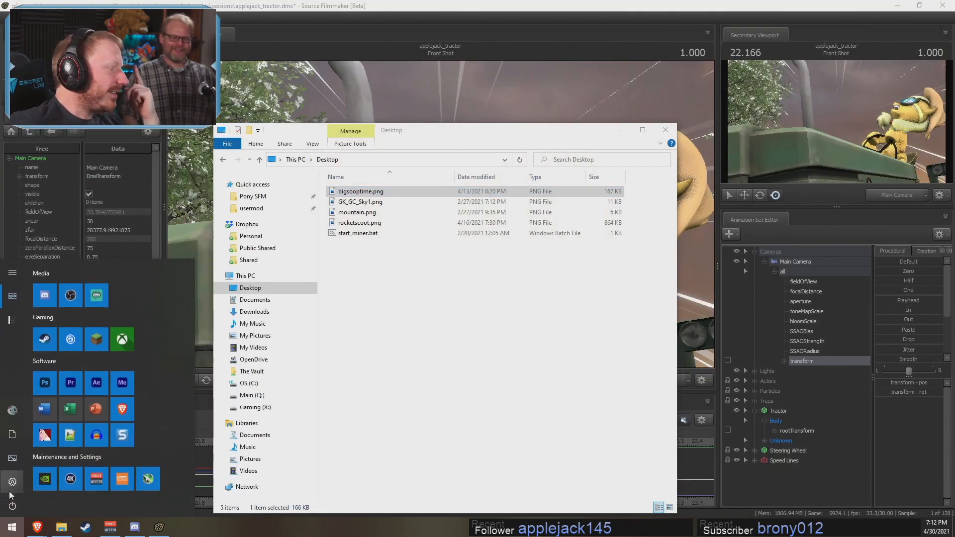
{"action": "left_click", "coordinate": [122, 439]}
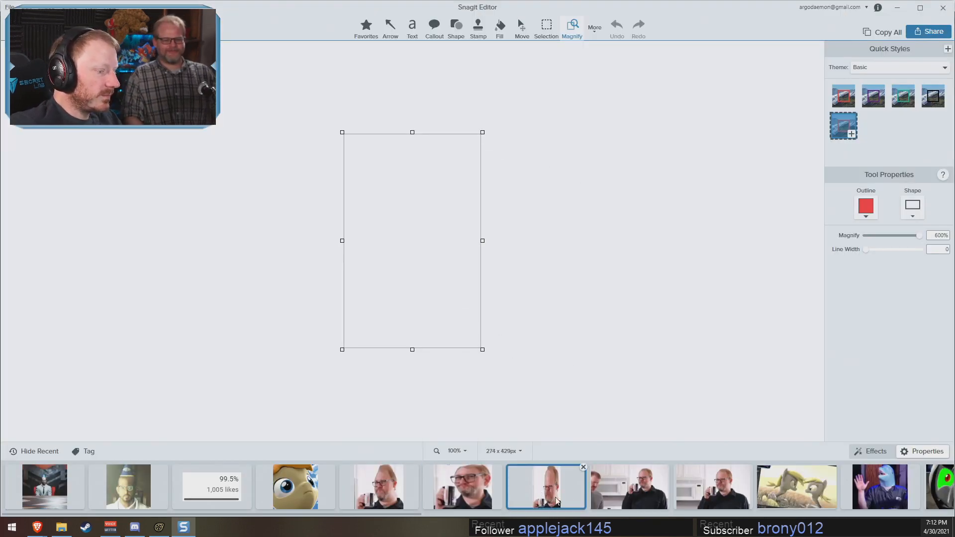
{"action": "mouse_move", "coordinate": [756, 10]}
{"action": "left_mouse_down"}
{"action": "mouse_move", "coordinate": [755, 21]}
{"action": "mouse_move", "coordinate": [746, 0]}
{"action": "left_mouse_up"}
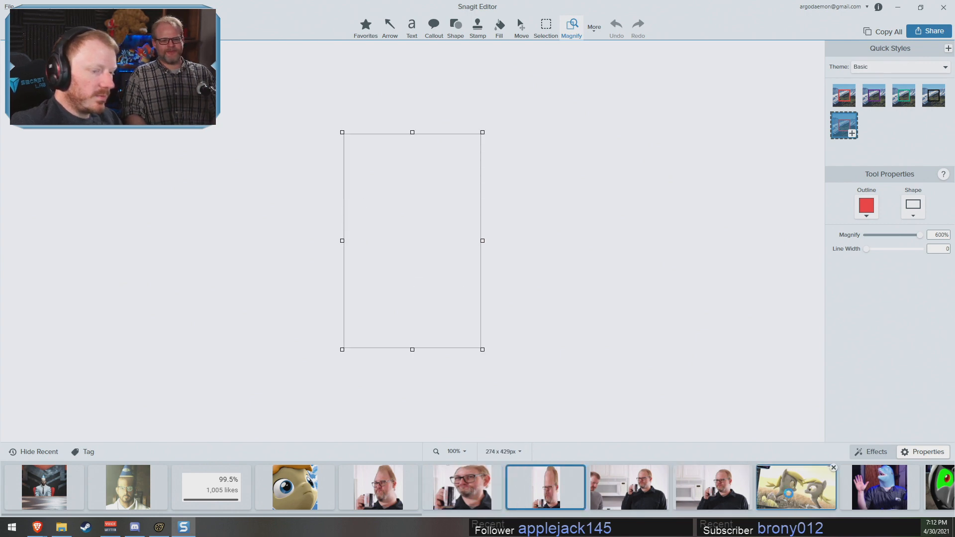
{"action": "left_click", "coordinate": [789, 497]}
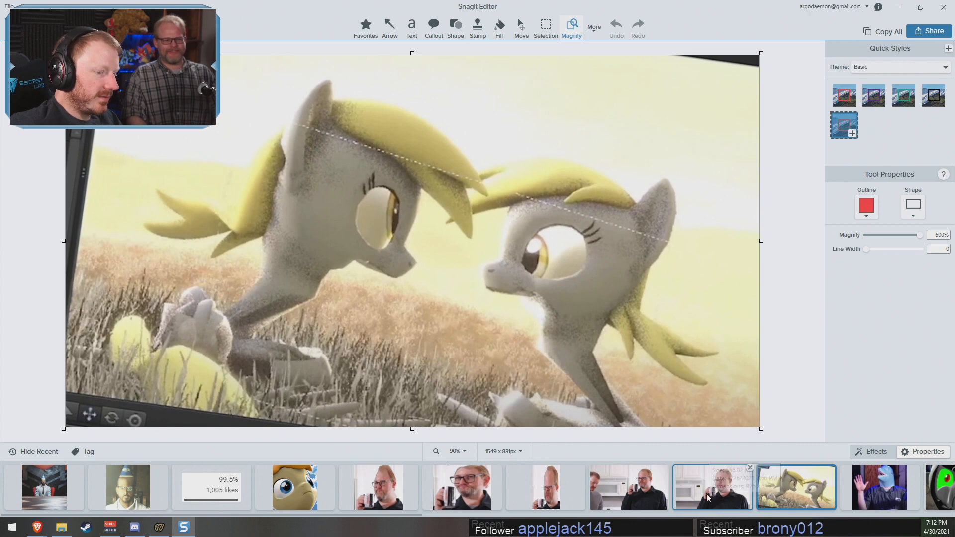
{"action": "left_click", "coordinate": [711, 497]}
{"action": "left_click", "coordinate": [640, 493]}
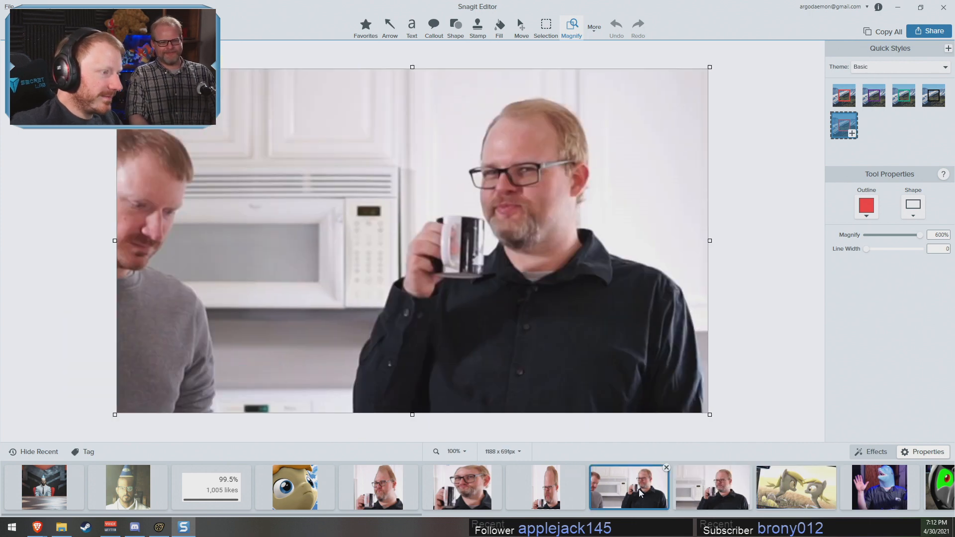
{"action": "left_click", "coordinate": [541, 491]}
Step: Look through the recent coffee mug portrait captures and return to the wide kitchen capture with two people
{"action": "right_click", "coordinate": [553, 490]}
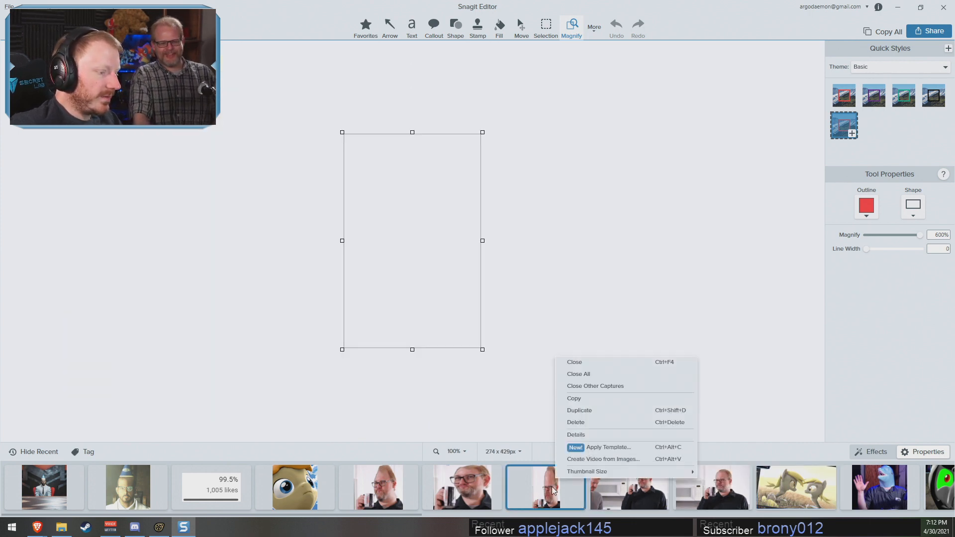
{"action": "left_click", "coordinate": [531, 497]}
{"action": "left_click", "coordinate": [378, 492]}
{"action": "left_click", "coordinate": [293, 492]}
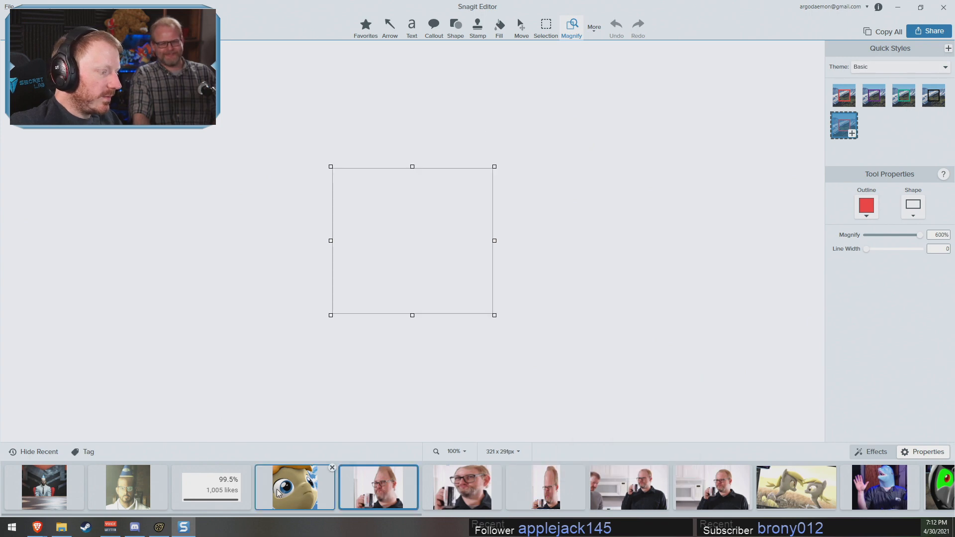
{"action": "left_click", "coordinate": [392, 496]}
{"action": "left_click", "coordinate": [468, 498]}
{"action": "left_click", "coordinate": [557, 495]}
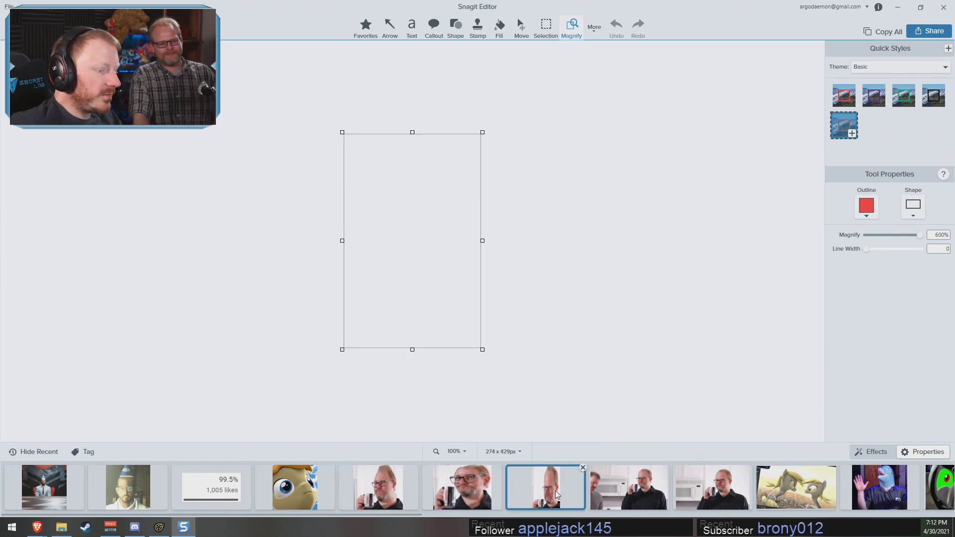
{"action": "right_click", "coordinate": [553, 494]}
{"action": "left_click", "coordinate": [525, 487]}
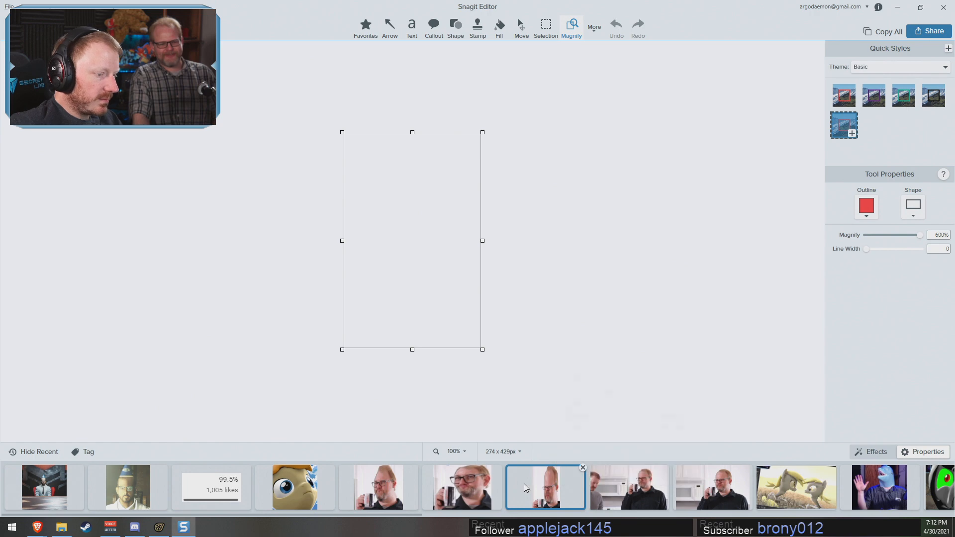
{"action": "left_click", "coordinate": [646, 494]}
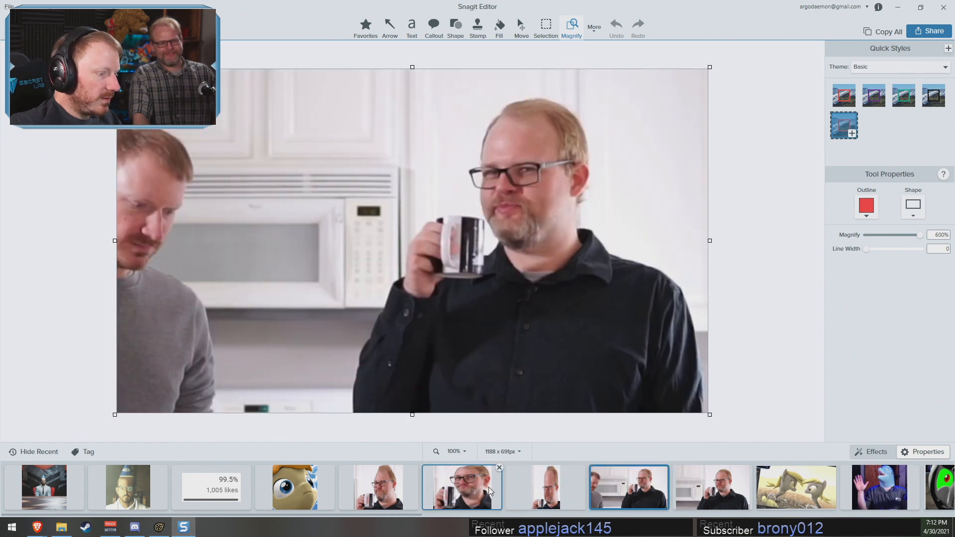
Step: Copy the tall, narrow 274 x 429 px coffee mug capture
{"action": "left_click", "coordinate": [557, 495]}
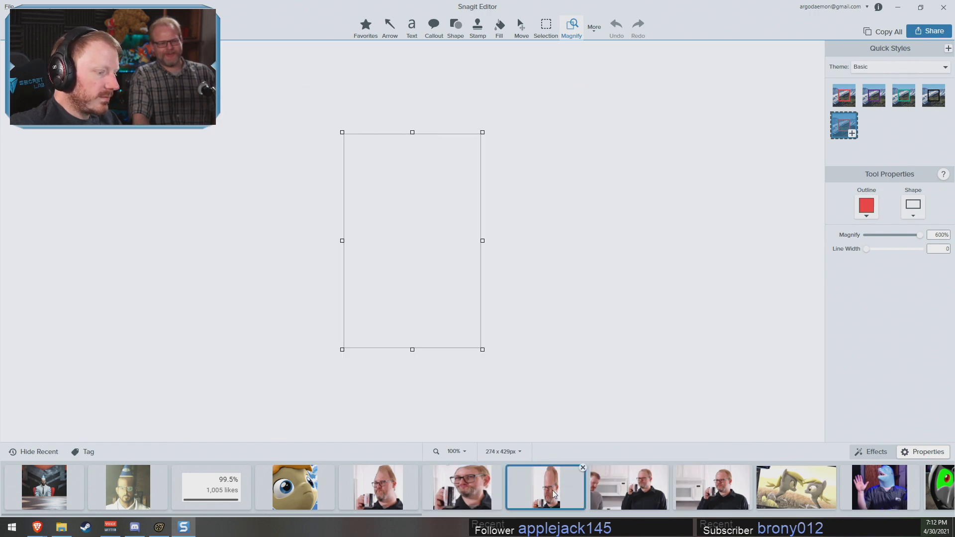
{"action": "right_click", "coordinate": [553, 494]}
{"action": "left_click", "coordinate": [536, 496]}
{"action": "right_click", "coordinate": [547, 489]}
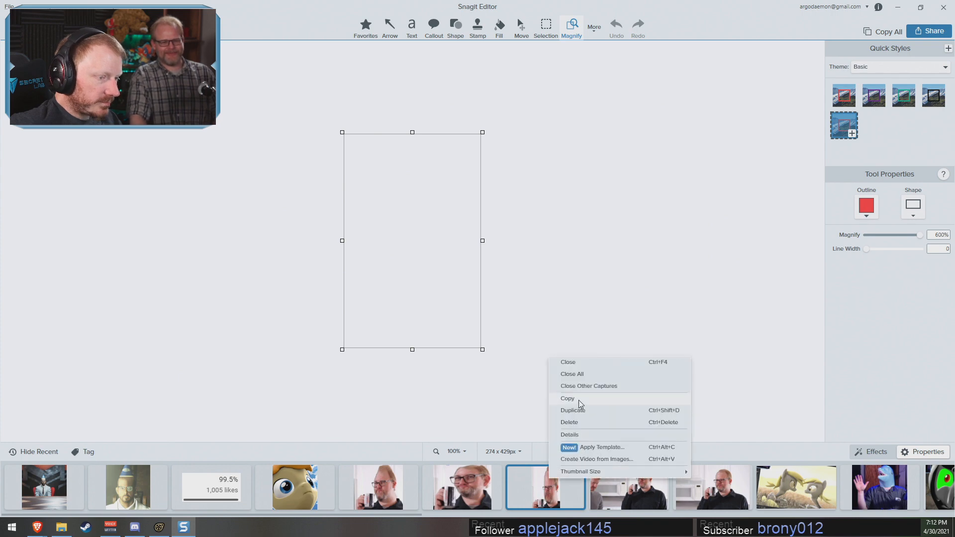
{"action": "left_click", "coordinate": [568, 398]}
Step: Switch to Photoshop and create a blank document matching the 1188 x 691 px kitchen capture
{"action": "left_click", "coordinate": [1, 534]}
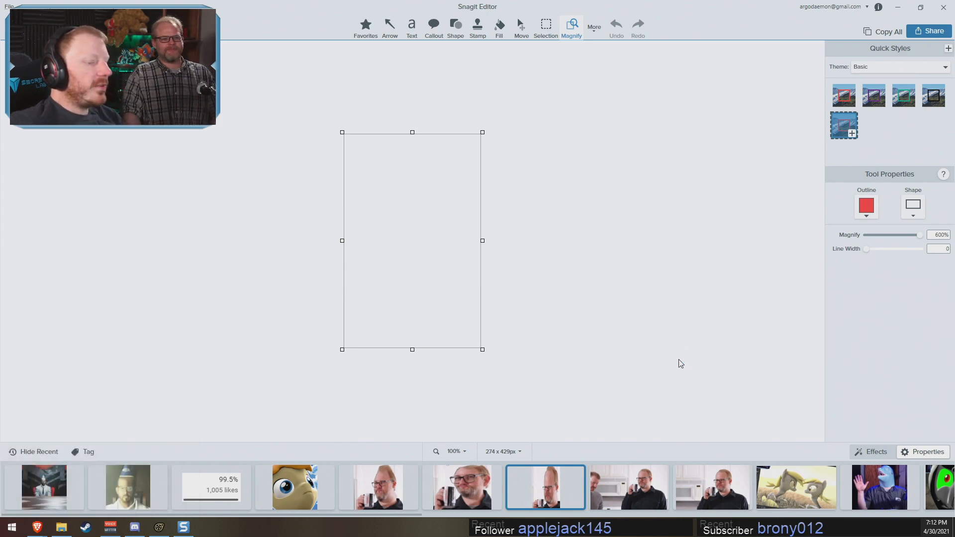
{"action": "right_click", "coordinate": [637, 473]}
{"action": "left_click", "coordinate": [527, 243]}
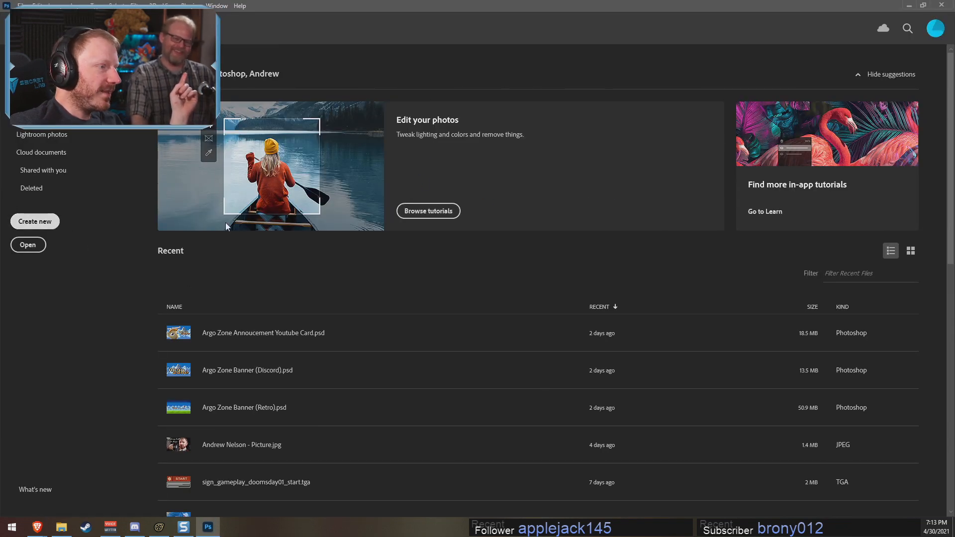
{"action": "left_click", "coordinate": [676, 410]}
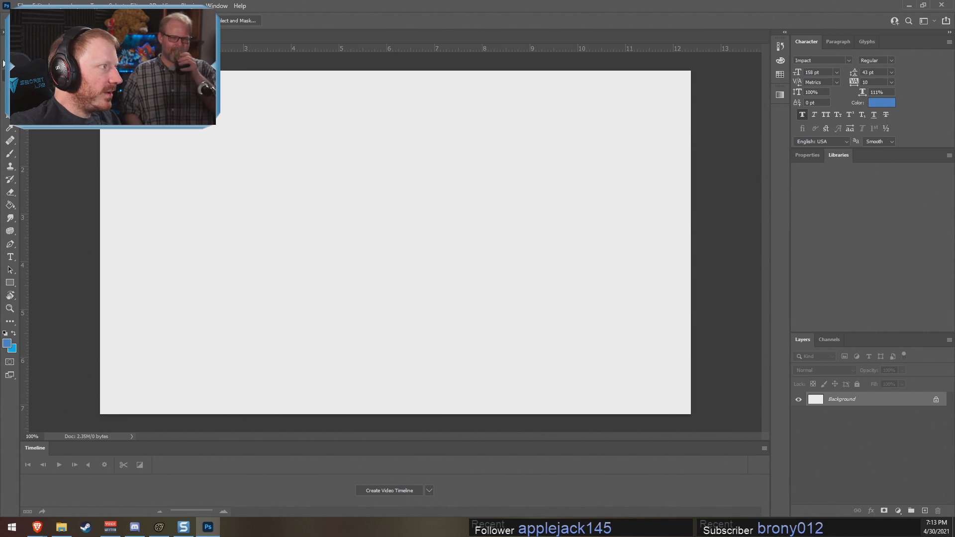
Step: Copy the wide kitchen capture from Snagit Editor and paste it as a layer into the new Photoshop document
{"action": "key", "text": "alt+Tab"}
{"action": "key", "text": "ctrl+c"}
{"action": "key", "text": "alt+Tab"}
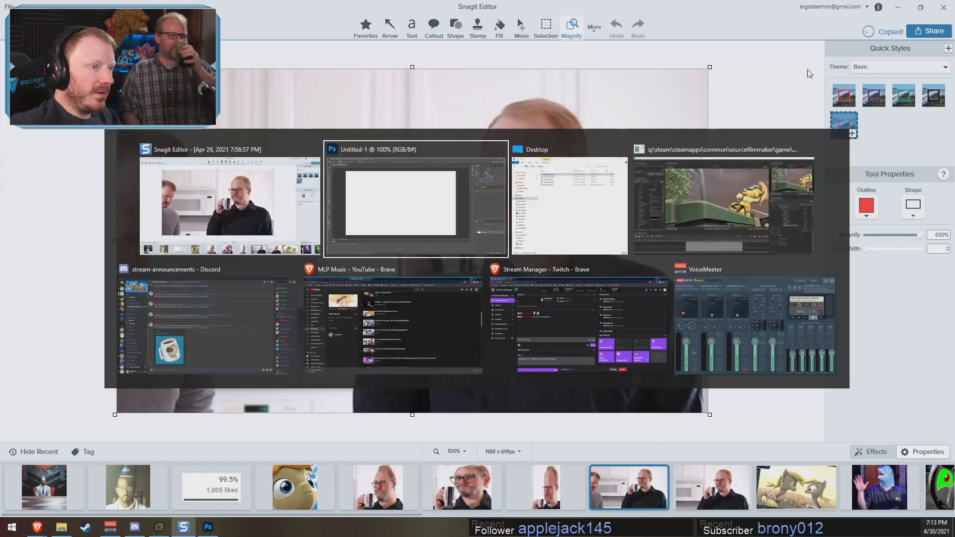
{"action": "key", "text": "ctrl+v"}
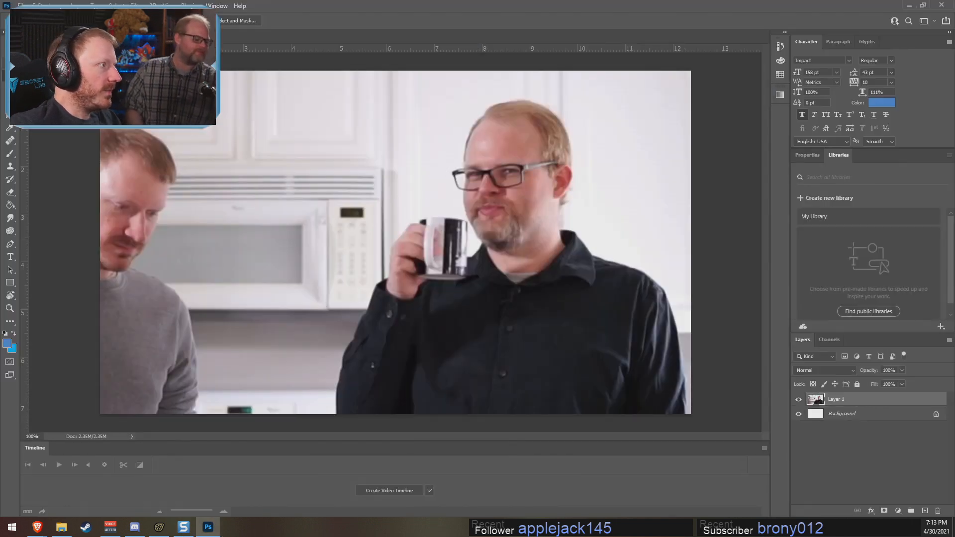
Step: Crop the canvas from its left edge to remove the man in grey, and select the entire remaining image
{"action": "left_click", "coordinate": [9, 115]}
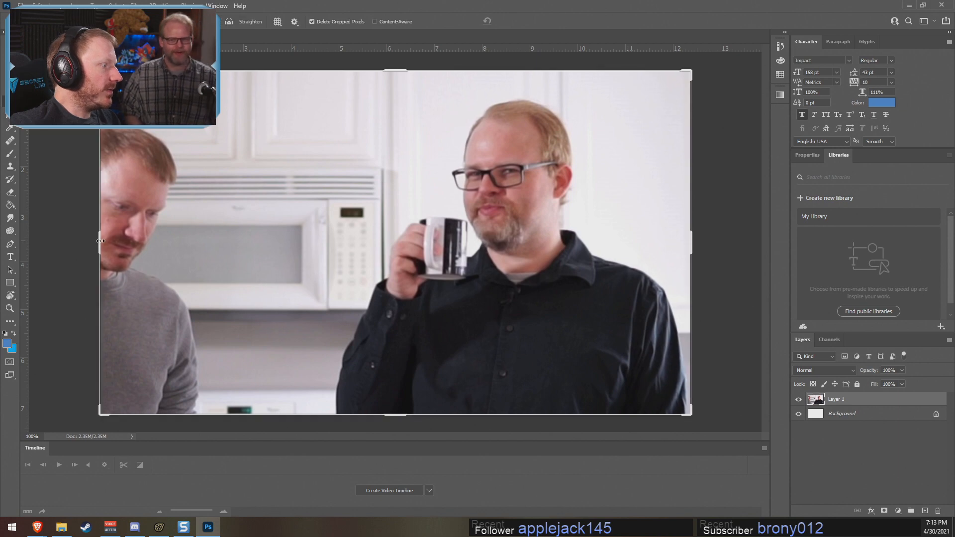
{"action": "left_click_drag", "start_coordinate": [100, 242], "coordinate": [188, 253]}
{"action": "left_click", "coordinate": [517, 21]}
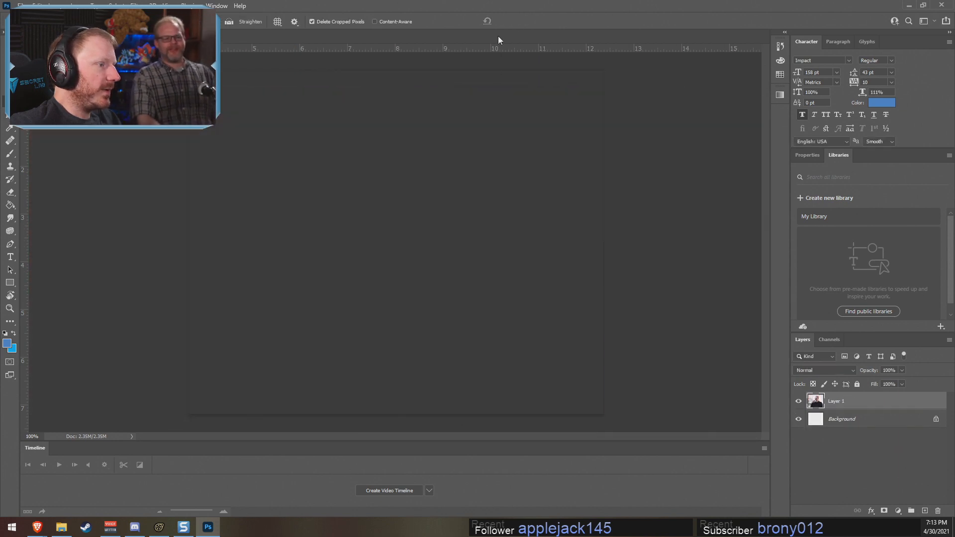
{"action": "left_click", "coordinate": [56, 5]}
{"action": "left_click", "coordinate": [56, 5]}
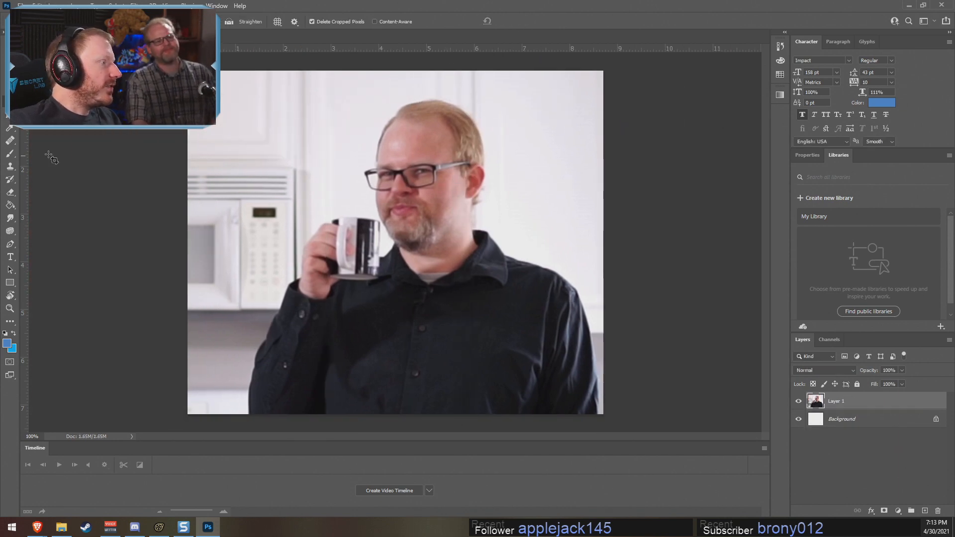
{"action": "key", "text": "m"}
{"action": "key", "text": "ctrl+a"}
Step: Try Content-Aware Scale on the selected photo, enlarging it to 220% and cancelling the transform
{"action": "left_click", "coordinate": [39, 5]}
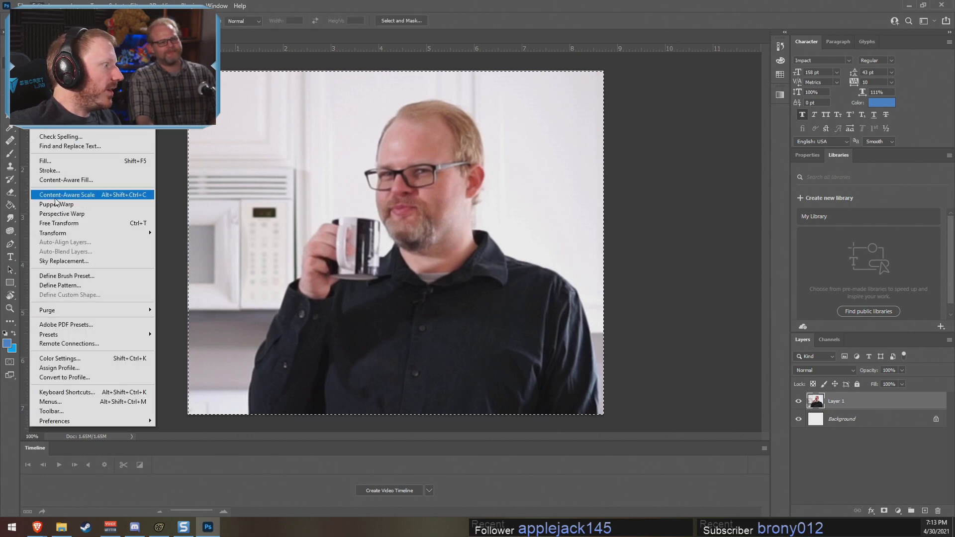
{"action": "left_click", "coordinate": [55, 196]}
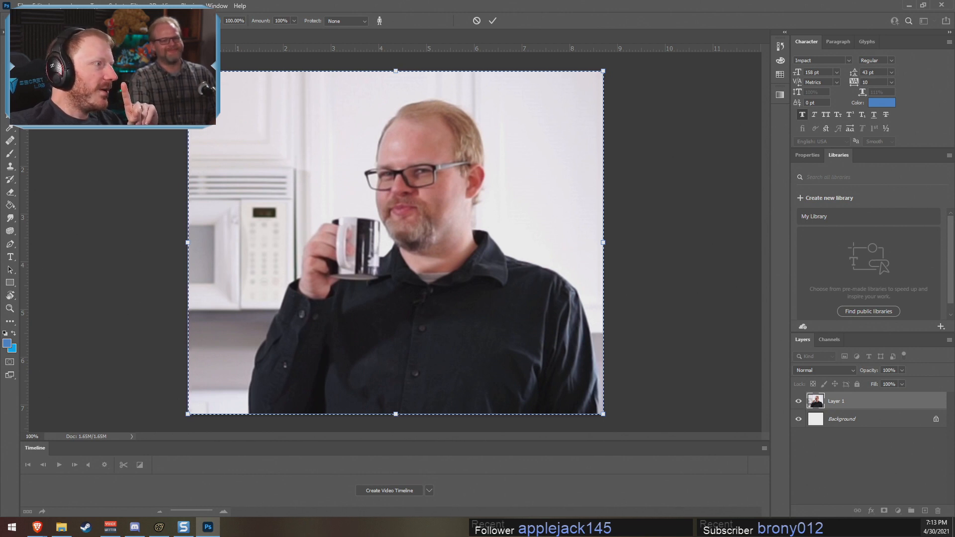
{"action": "left_click_drag", "start_coordinate": [188, 71], "coordinate": [228, 49], "text": "alt"}
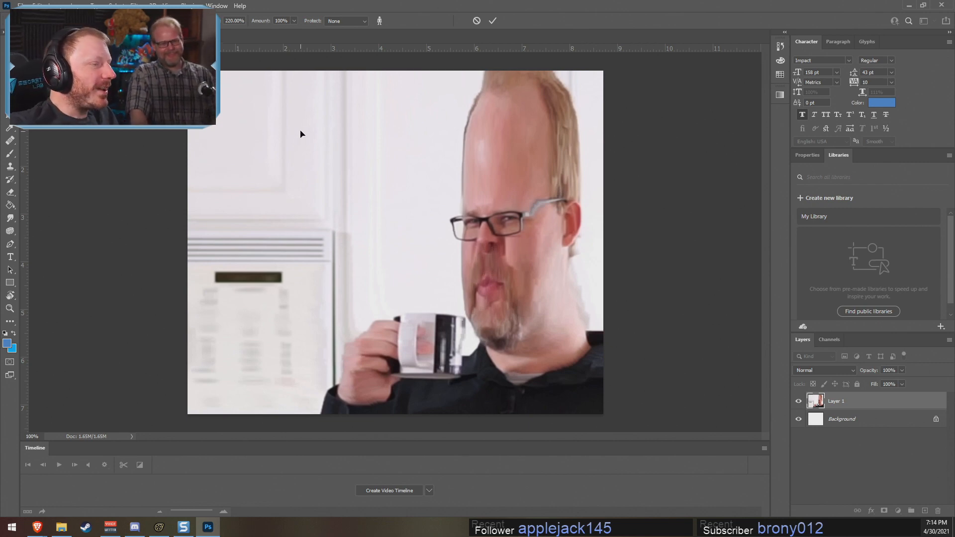
{"action": "left_click", "coordinate": [475, 23]}
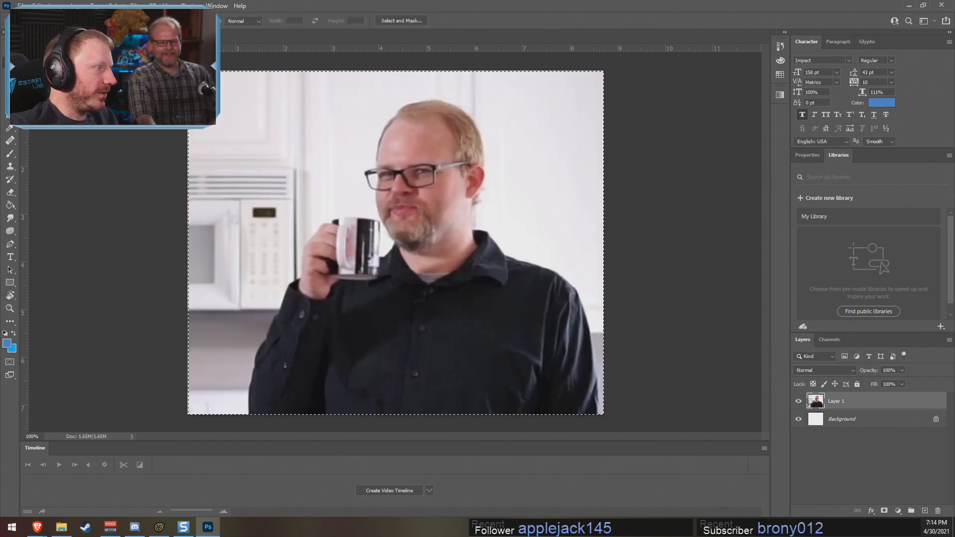
Step: Try Content-Aware Scale on the selected photo, shrinking it to 55% about its centre and cancelling the transform
{"action": "left_click", "coordinate": [32, 6]}
{"action": "left_click", "coordinate": [68, 195]}
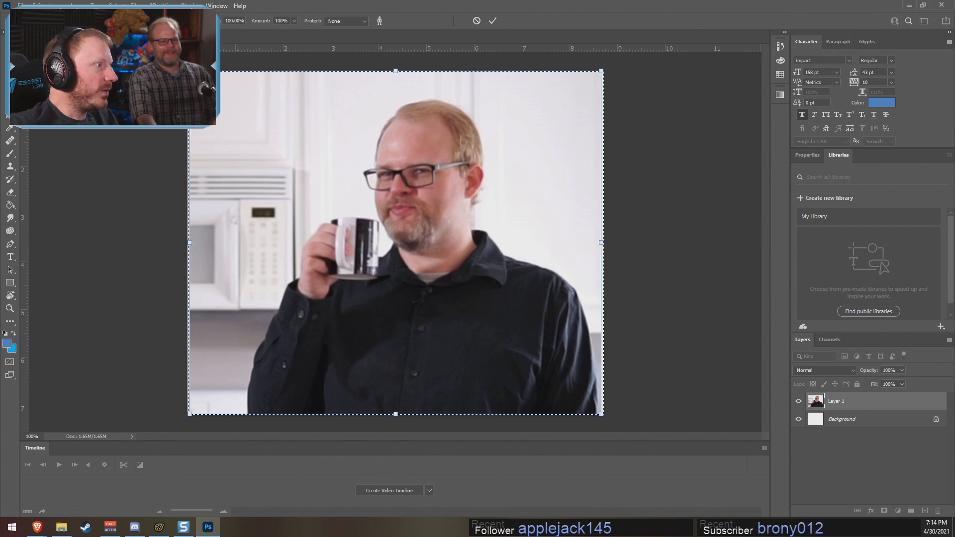
{"action": "left_click_drag", "start_coordinate": [601, 414], "coordinate": [509, 337], "text": "alt"}
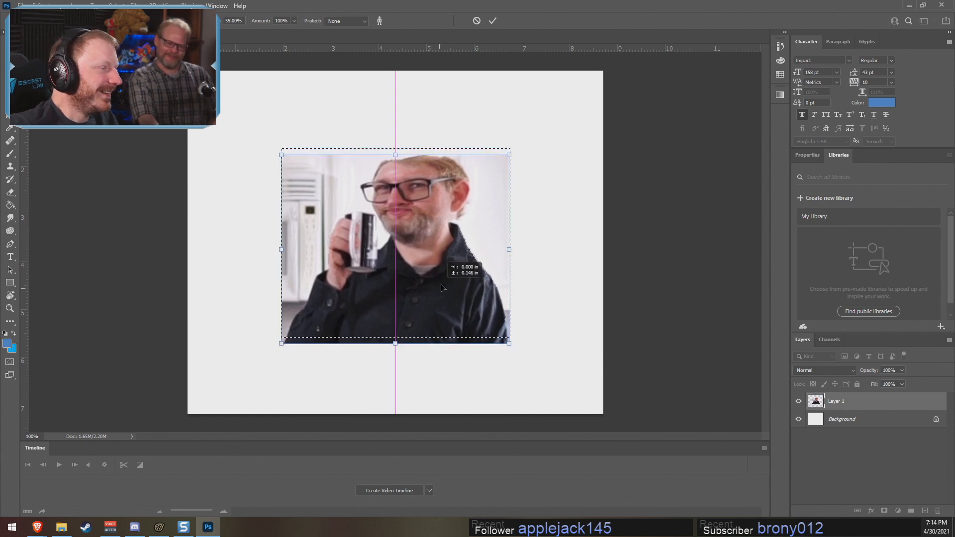
{"action": "left_click_drag", "start_coordinate": [441, 287], "coordinate": [437, 283]}
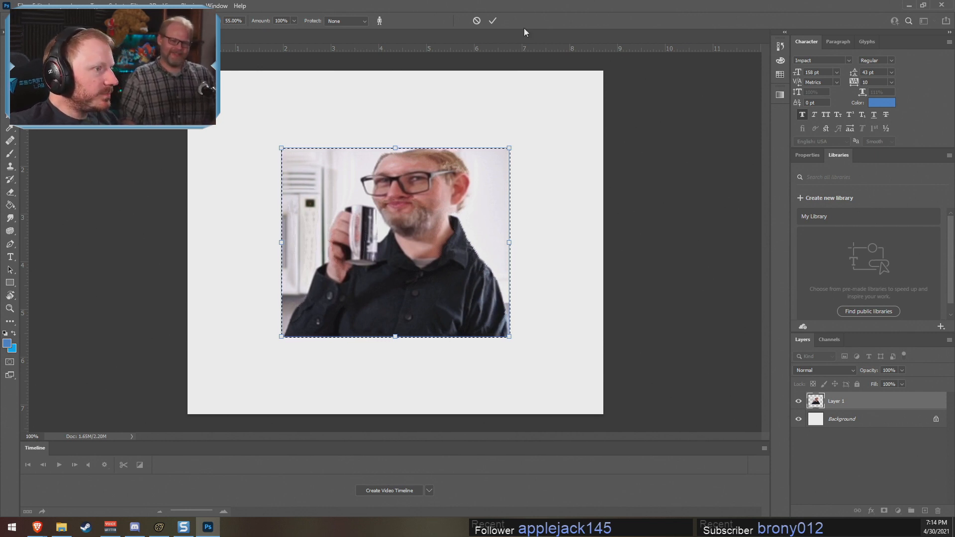
{"action": "left_click", "coordinate": [476, 20]}
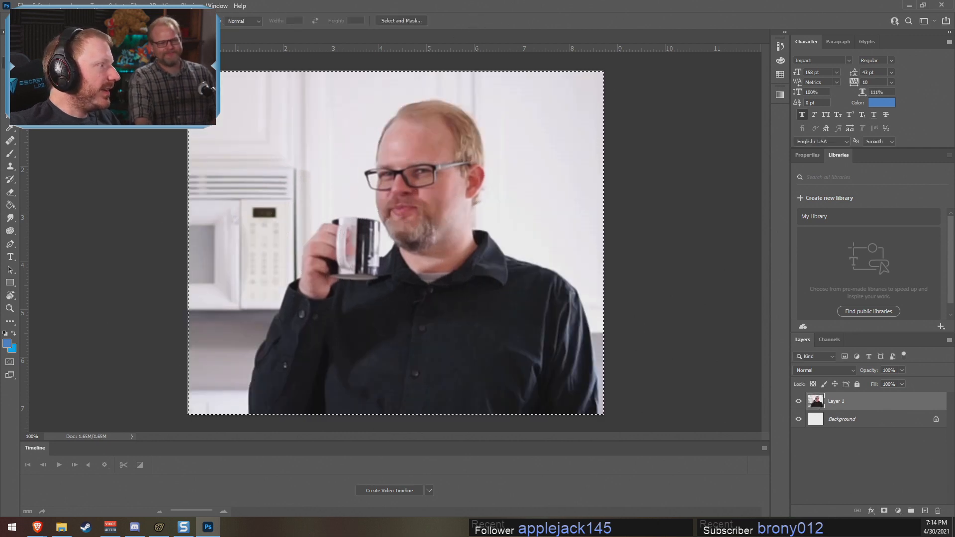
Step: Try another Content-Aware Scale on the selected coffee photo and cancel the transform
{"action": "left_click", "coordinate": [37, 6]}
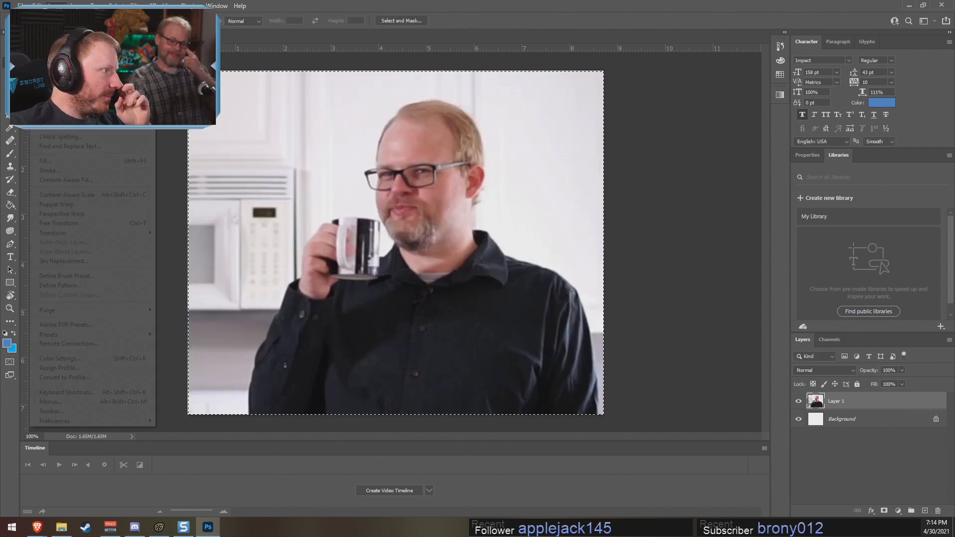
{"action": "left_click", "coordinate": [63, 194]}
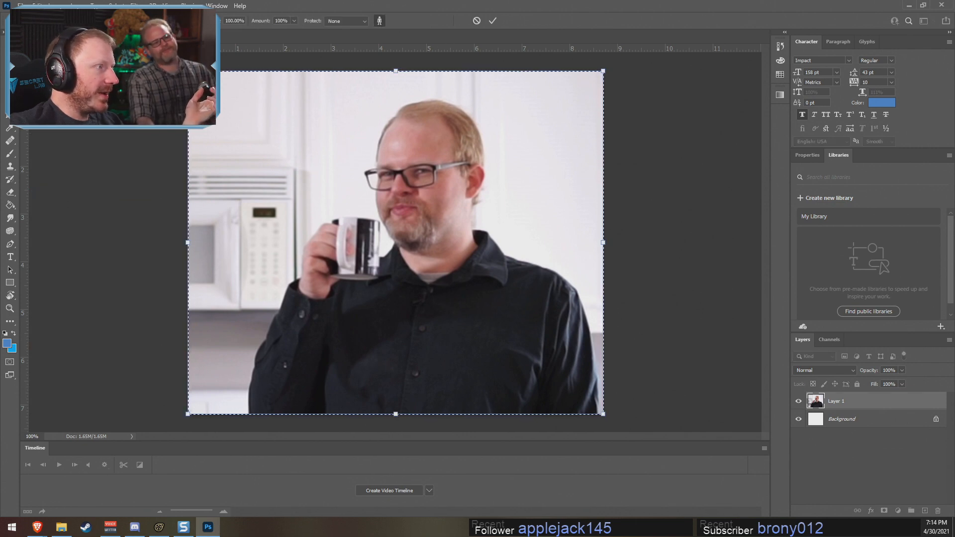
{"action": "left_click_drag", "start_coordinate": [187, 71], "coordinate": [470, 25], "text": "alt"}
{"action": "left_click", "coordinate": [475, 21]}
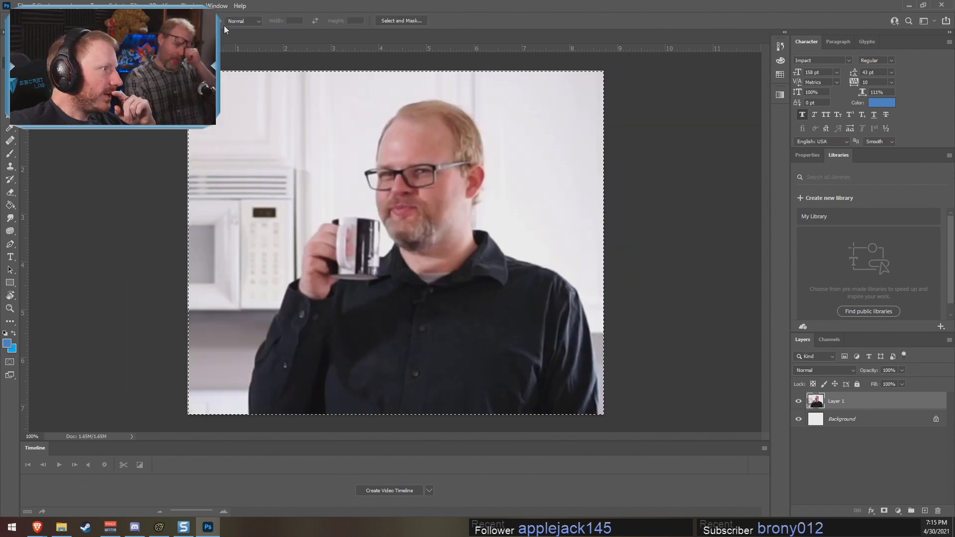
Step: Try Content-Aware Scale with skin-tone protection, narrowing the photo to about half its width around its centre, and cancel the transform
{"action": "left_click_drag", "start_coordinate": [259, 5], "coordinate": [309, 1]}
{"action": "left_click", "coordinate": [37, 6]}
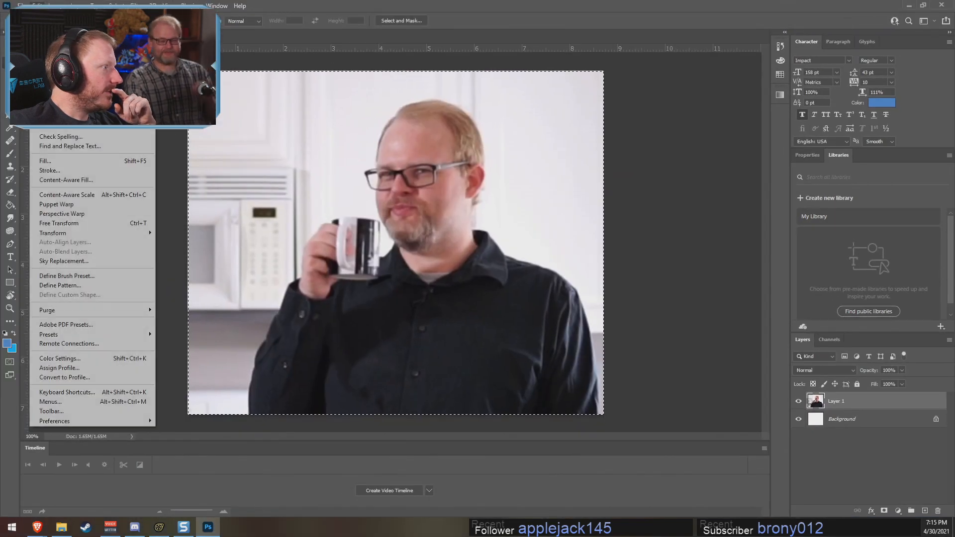
{"action": "left_click", "coordinate": [61, 195]}
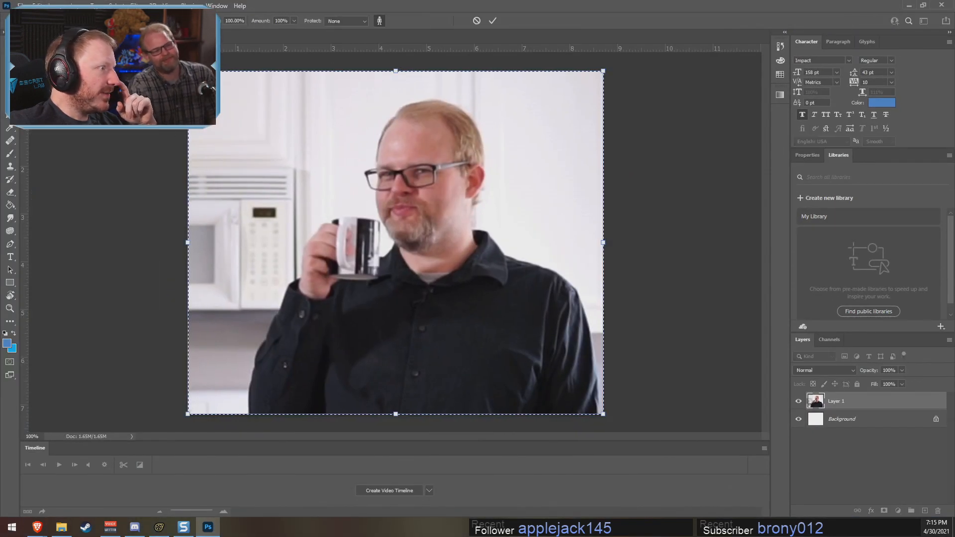
{"action": "left_click_drag", "start_coordinate": [603, 242], "coordinate": [494, 242], "text": "alt"}
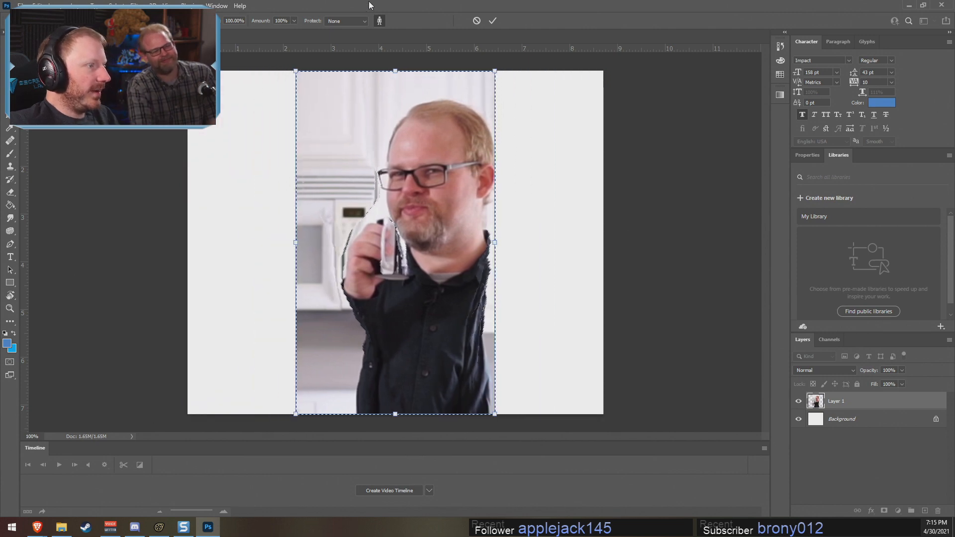
{"action": "key", "text": "Escape"}
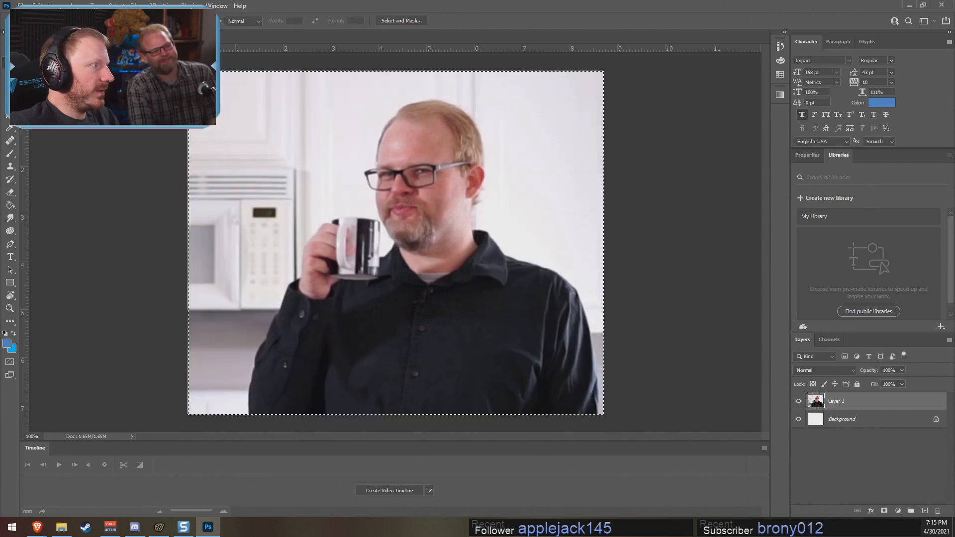
Step: Apply Content-Aware Scale without skin-tone protection, widening the photo slightly and stretching its height to 463% about its centre
{"action": "left_click", "coordinate": [35, 6]}
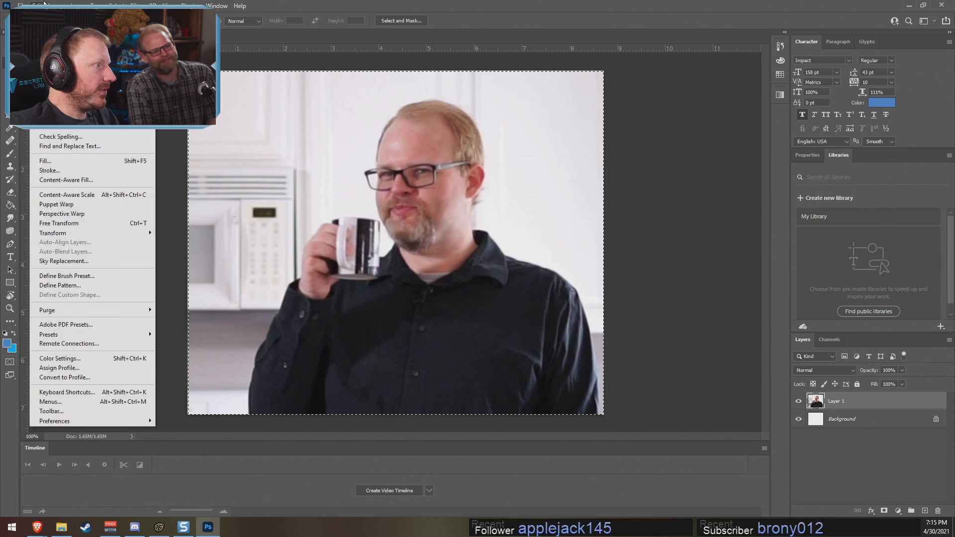
{"action": "left_click", "coordinate": [65, 195]}
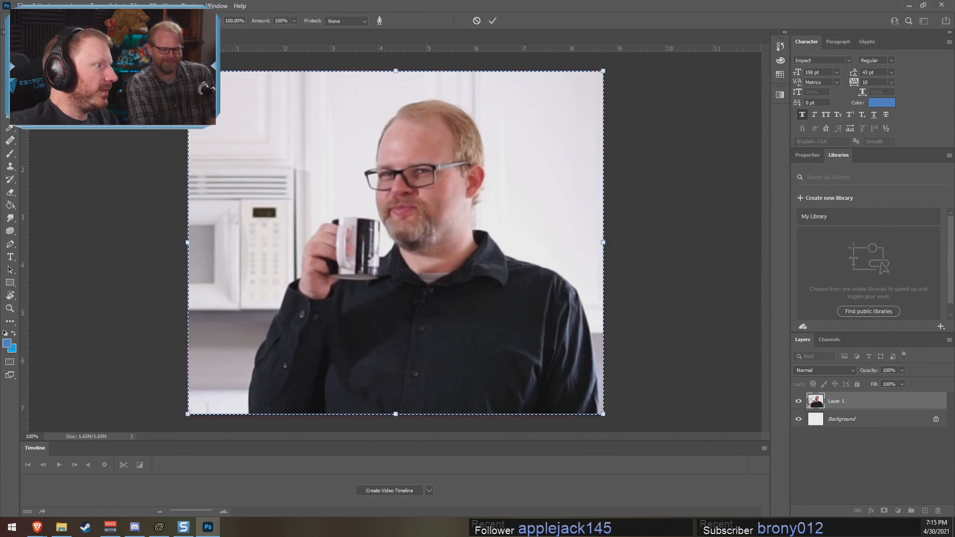
{"action": "mouse_move", "coordinate": [602, 243]}
{"action": "left_mouse_down", "text": "alt"}
{"action": "mouse_move", "coordinate": [442, 242]}
{"action": "mouse_move", "coordinate": [605, 243]}
{"action": "left_mouse_up", "text": "alt"}
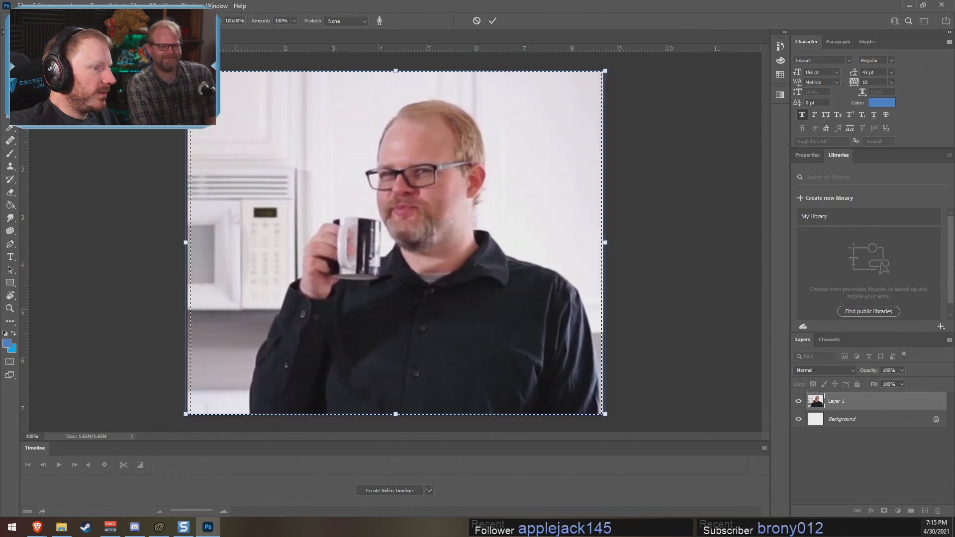
{"action": "mouse_move", "coordinate": [395, 414]}
{"action": "left_mouse_down", "text": "alt"}
{"action": "mouse_move", "coordinate": [395, 305]}
{"action": "mouse_move", "coordinate": [395, 397]}
{"action": "left_mouse_up", "text": "alt"}
{"action": "left_click_drag", "start_coordinate": [215, 49], "coordinate": [399, 66]}
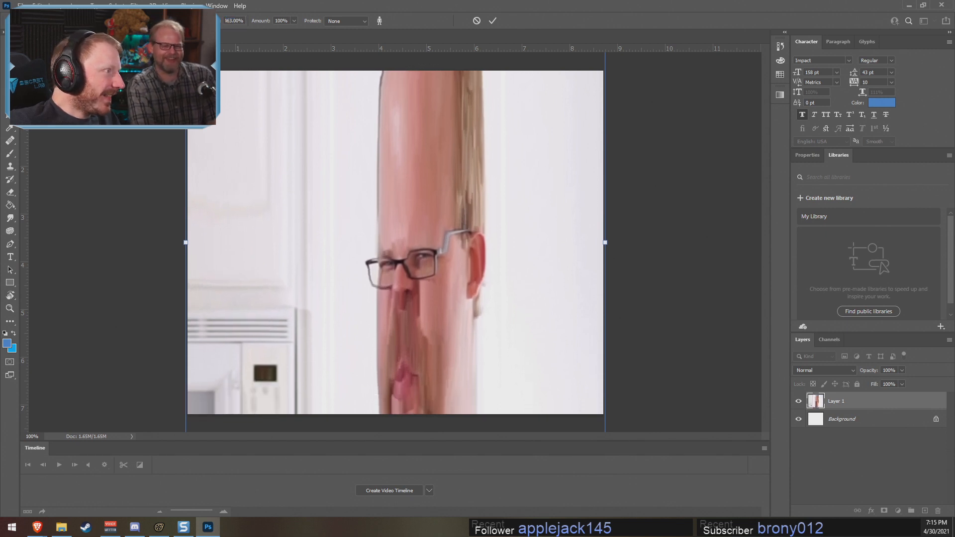
{"action": "key", "text": "Return"}
Step: Move the stretched photo to bring the face and mug into view, and crop its sides to about 4.4 in wide
{"action": "left_click_drag", "start_coordinate": [432, 218], "coordinate": [482, 110]}
{"action": "left_click_drag", "start_coordinate": [511, 165], "coordinate": [534, 151]}
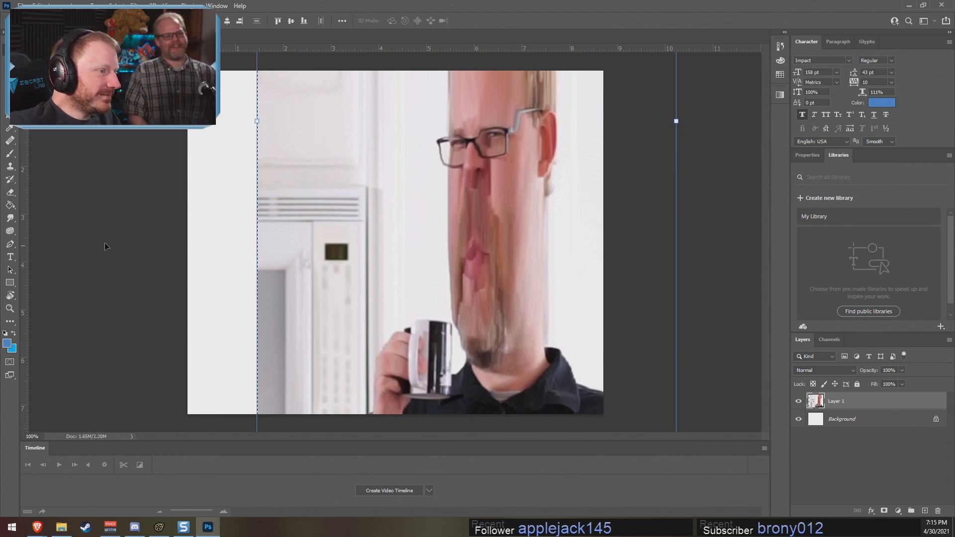
{"action": "left_click", "coordinate": [12, 128]}
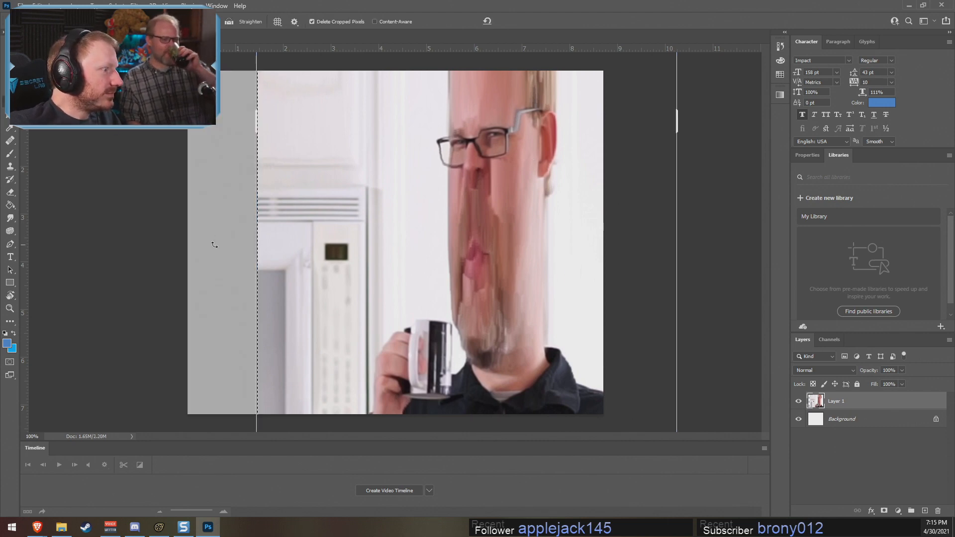
{"action": "left_click_drag", "start_coordinate": [255, 122], "coordinate": [308, 149]}
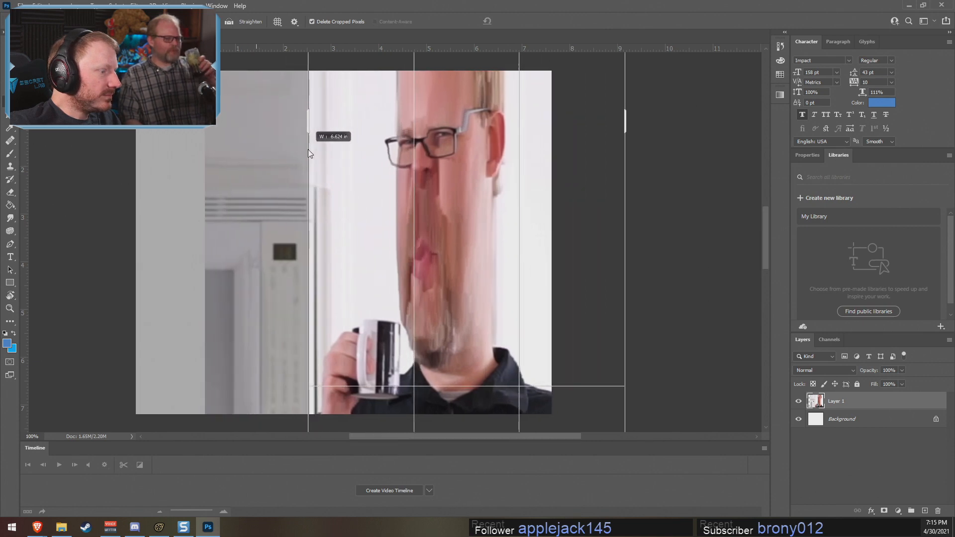
{"action": "left_click_drag", "start_coordinate": [626, 126], "coordinate": [573, 128]}
{"action": "left_click", "coordinate": [520, 21]}
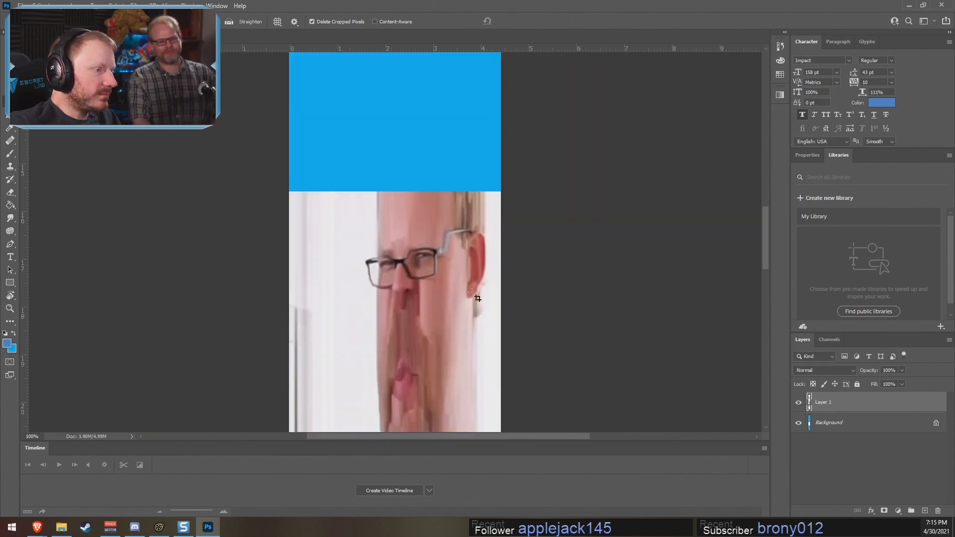
Step: Crop the canvas above the forehead and just below the mug to a height of about 7.2 in
{"action": "scroll", "coordinate": [446, 293], "scroll_direction": "up", "scroll_amount": 3}
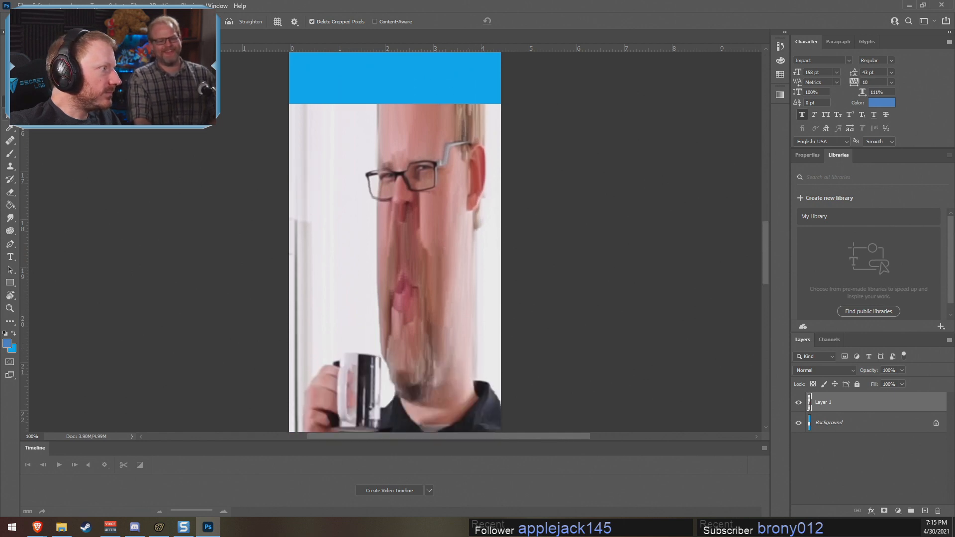
{"action": "scroll", "coordinate": [367, 142], "scroll_direction": "up", "scroll_amount": 10}
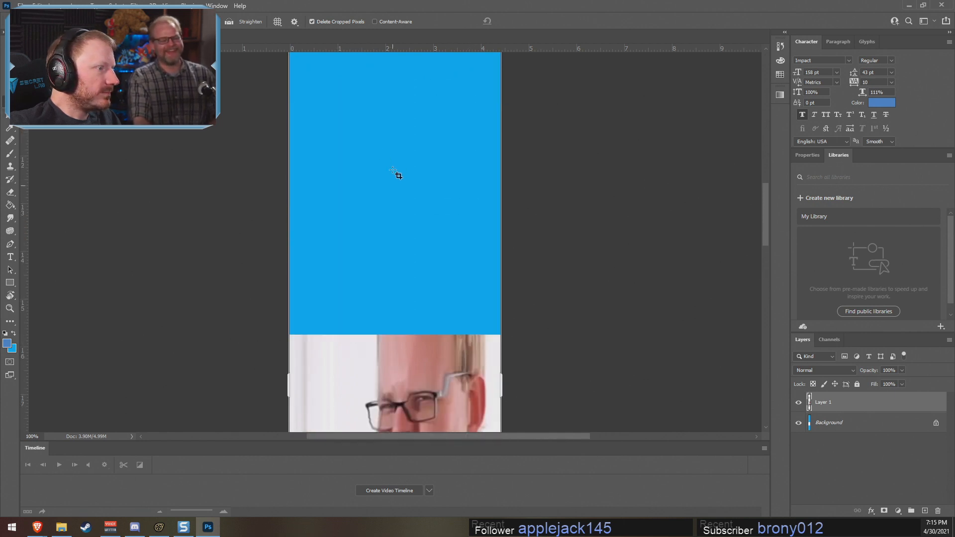
{"action": "scroll", "coordinate": [756, 191], "scroll_direction": "up", "scroll_amount": 5}
{"action": "left_click_drag", "start_coordinate": [766, 184], "coordinate": [672, 123]}
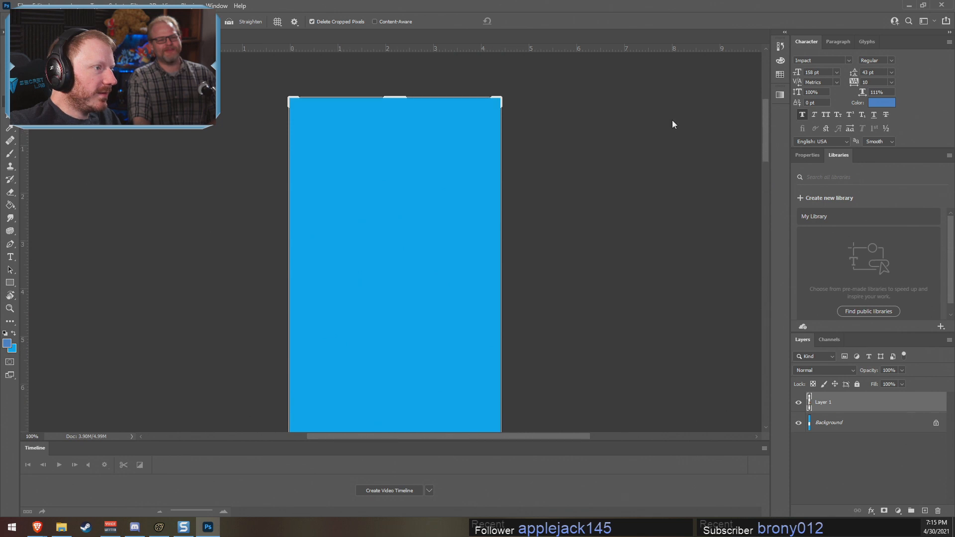
{"action": "left_click_drag", "start_coordinate": [397, 97], "coordinate": [398, 300]}
{"action": "scroll", "coordinate": [398, 300], "scroll_direction": "down", "scroll_amount": 15}
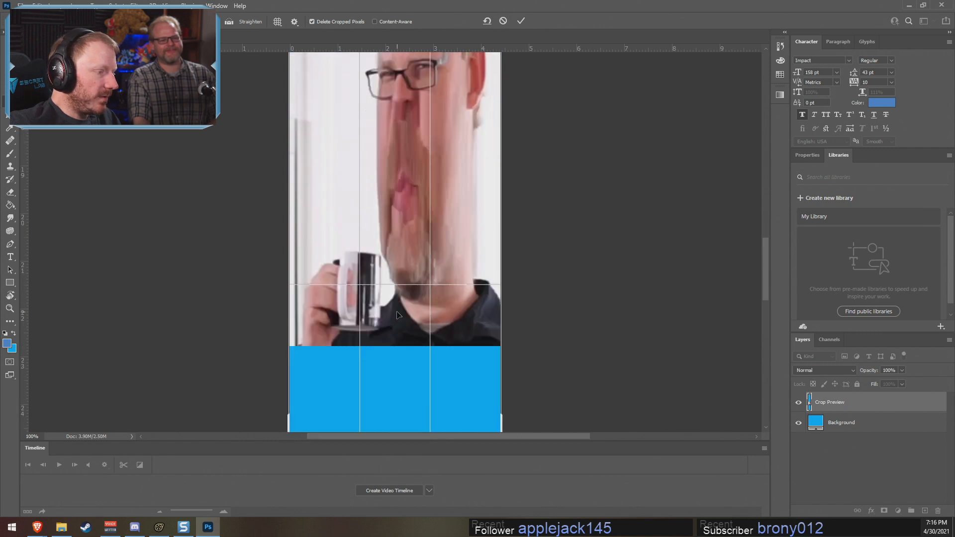
{"action": "scroll", "coordinate": [402, 325], "scroll_direction": "down", "scroll_amount": 3}
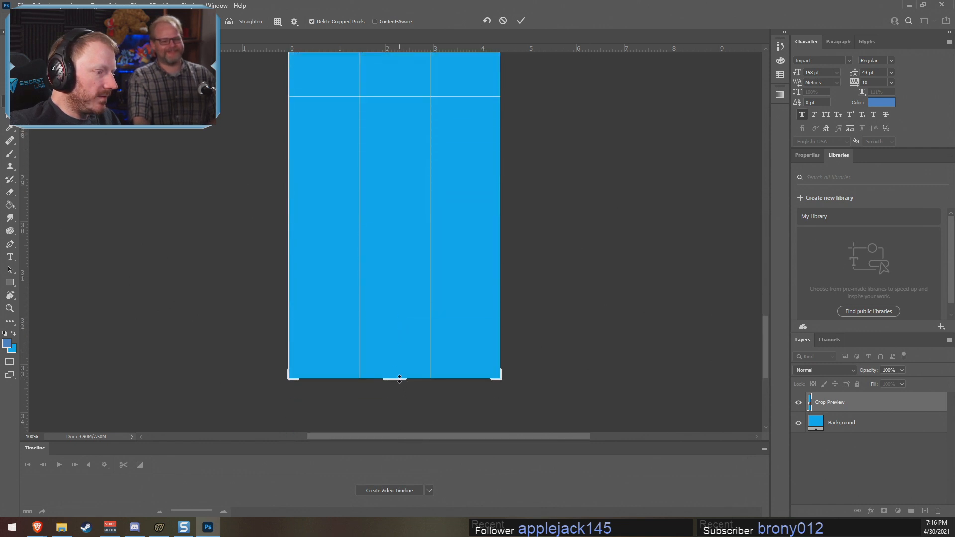
{"action": "left_click_drag", "start_coordinate": [399, 379], "coordinate": [409, 184]}
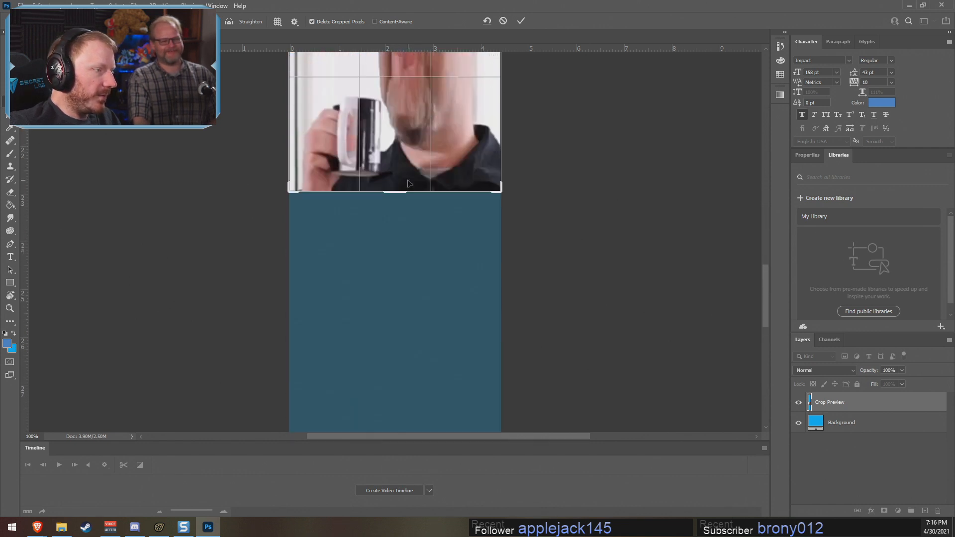
{"action": "scroll", "coordinate": [409, 183], "scroll_direction": "up", "scroll_amount": 10}
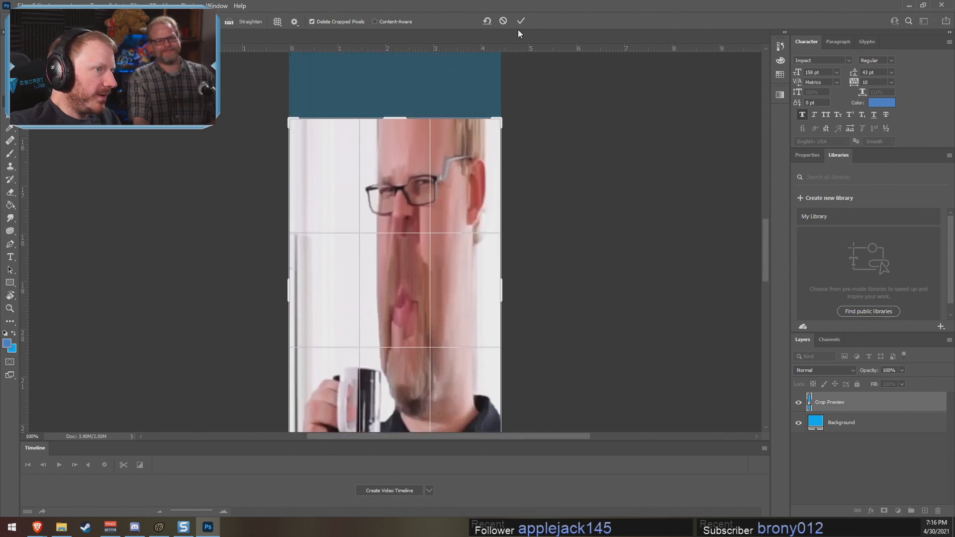
{"action": "left_click", "coordinate": [521, 21]}
Step: Add the text "covfefe" over the stretched face and set its size to 73 pt
{"action": "left_click", "coordinate": [10, 257]}
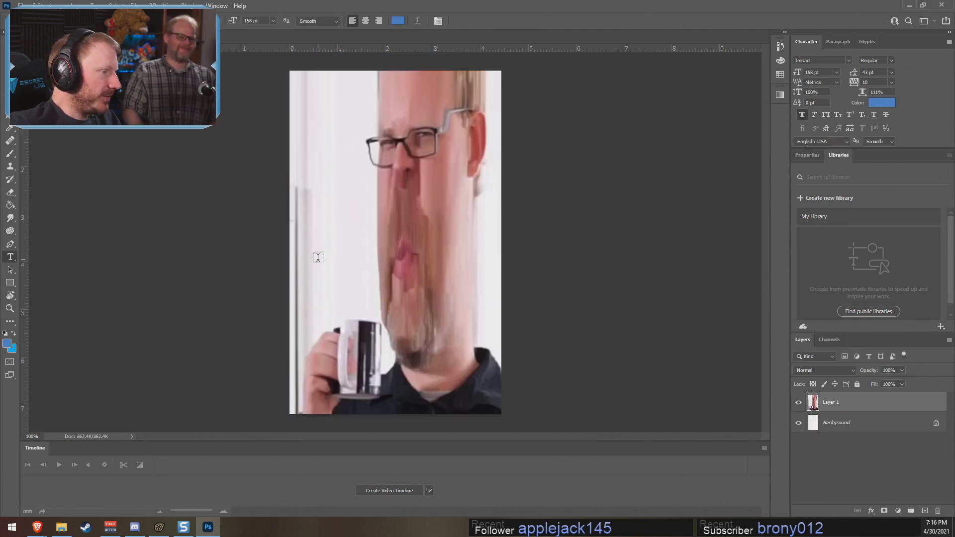
{"action": "left_click", "coordinate": [369, 257]}
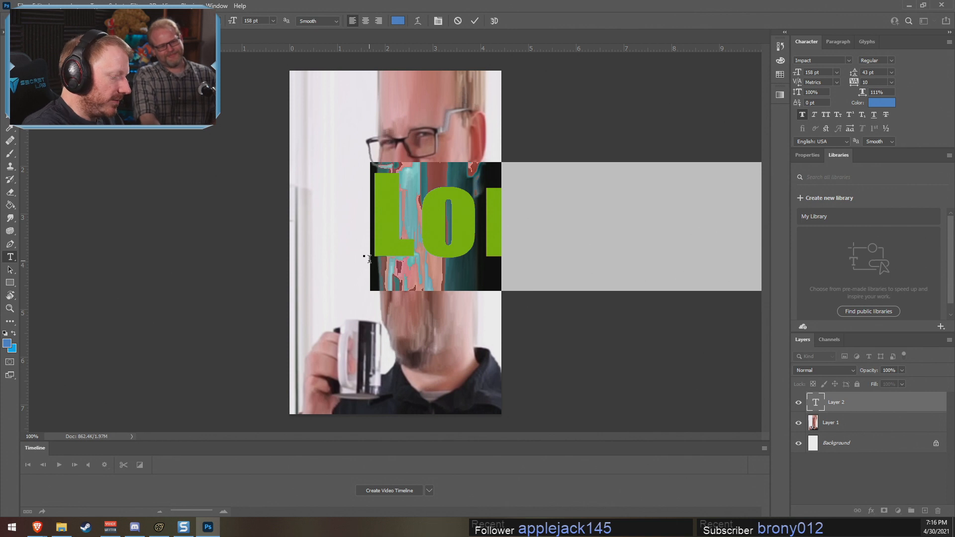
{"action": "type", "text": "COV"}
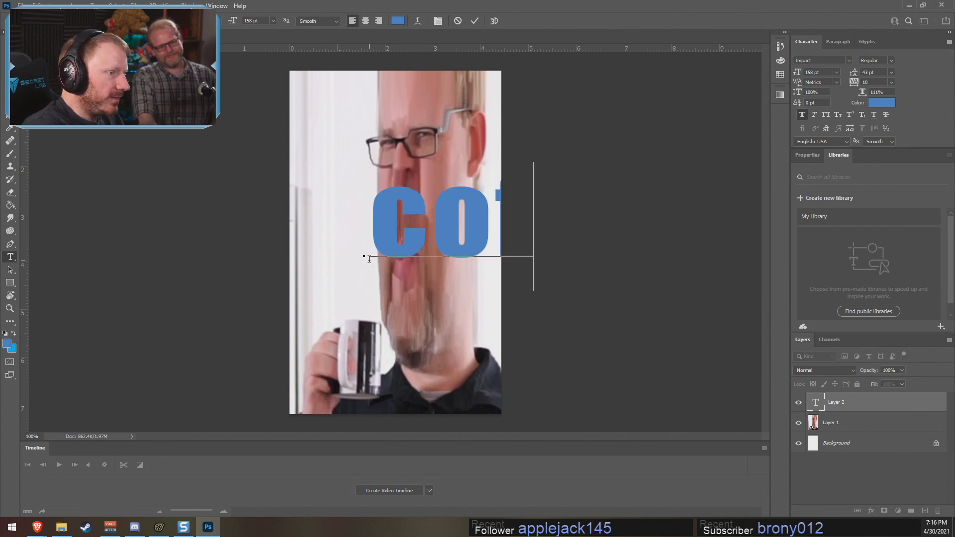
{"action": "key", "text": "BackSpace"}
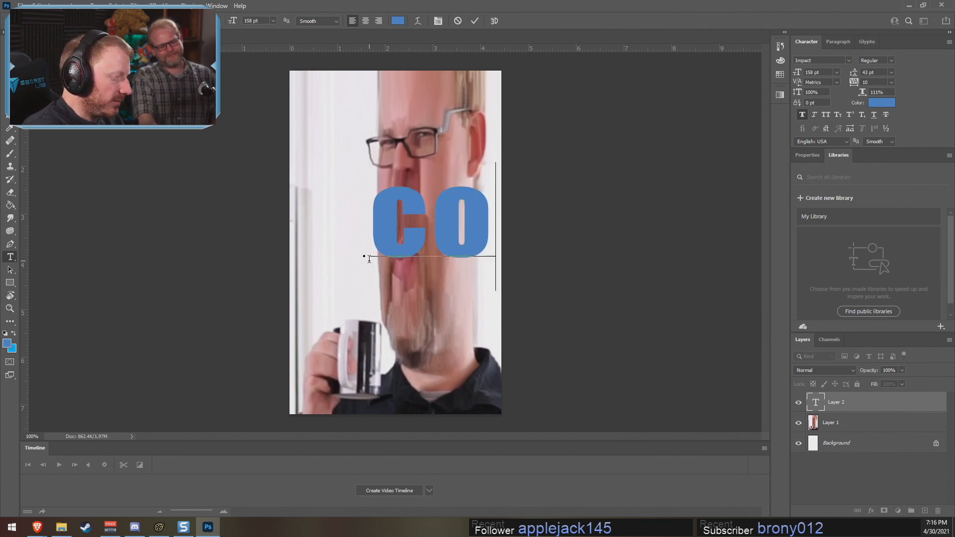
{"action": "type", "text": "VID19"}
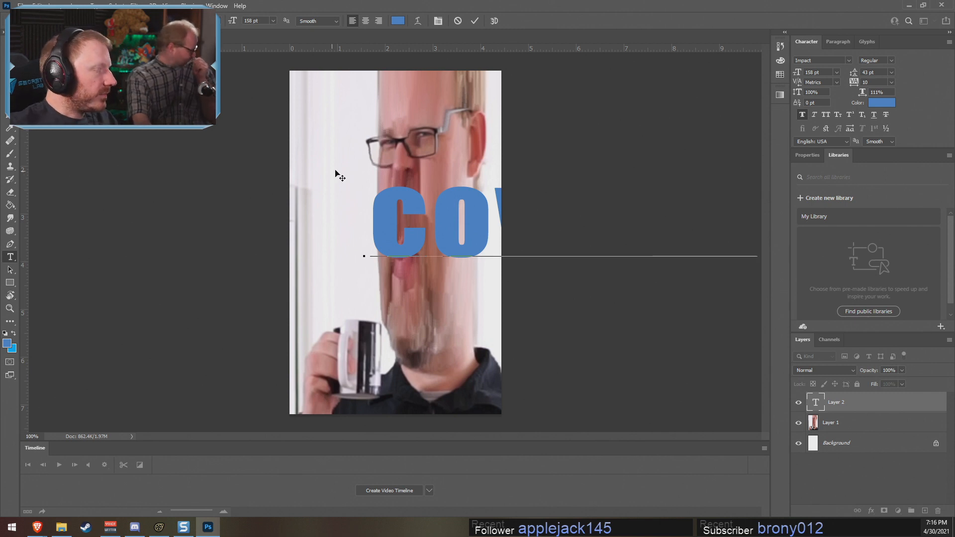
{"action": "key", "text": "ctrl+a"}
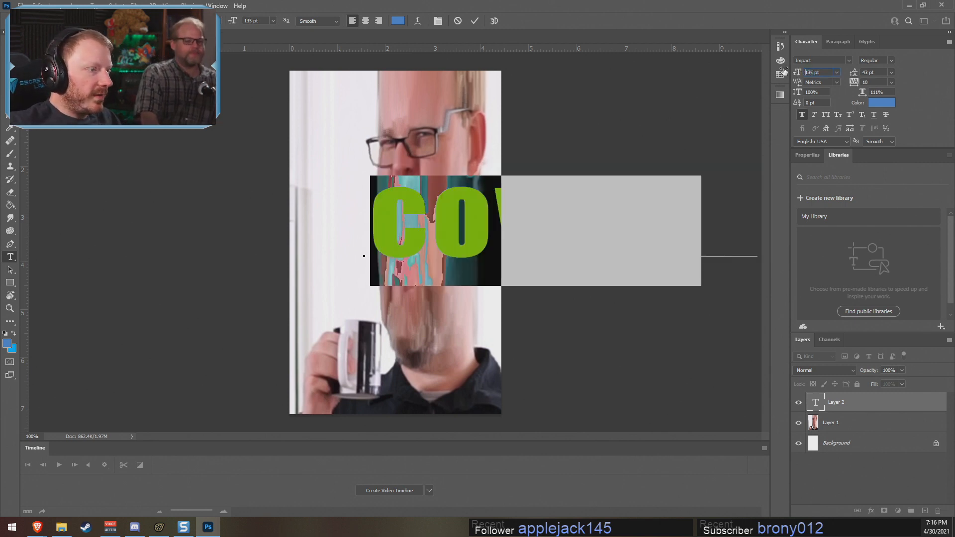
{"action": "left_click_drag", "start_coordinate": [784, 71], "coordinate": [763, 73]}
{"action": "left_click", "coordinate": [10, 62]}
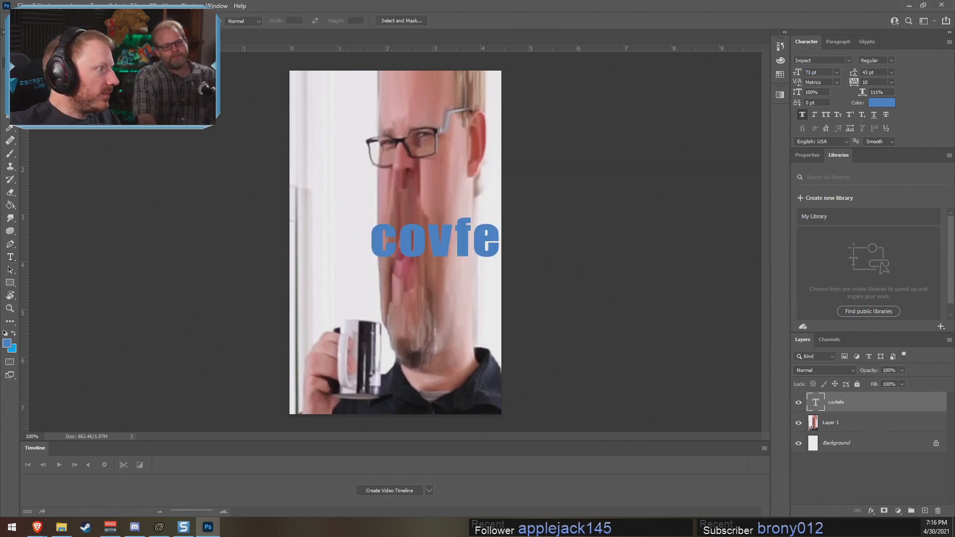
Step: Move the covfefe text across the shirt near the photo's bottom edge and open it for editing
{"action": "key", "text": "v"}
{"action": "left_click_drag", "start_coordinate": [432, 231], "coordinate": [424, 392]}
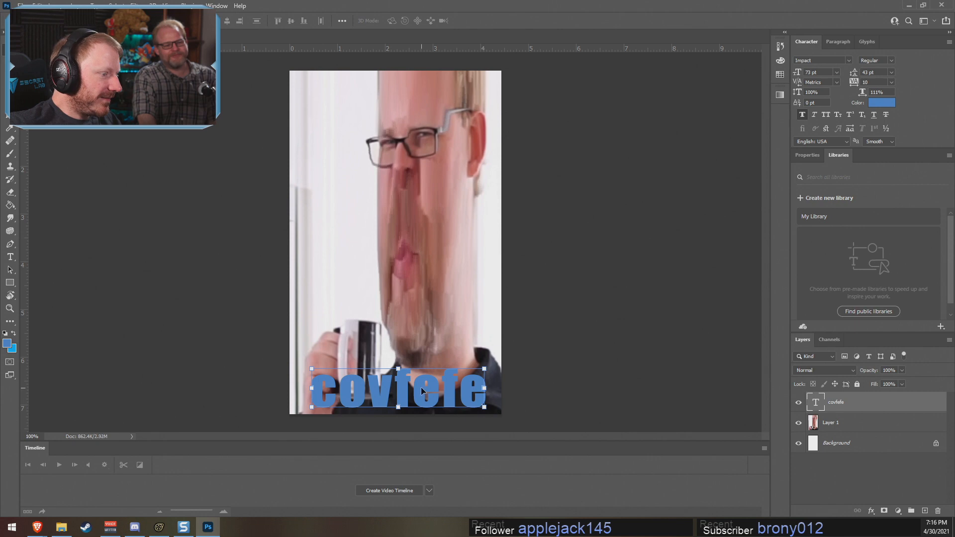
{"action": "double_click", "coordinate": [421, 391]}
Step: Switch to the Brave browser and search the web for "cofefe" in a new tab
{"action": "left_click", "coordinate": [38, 527]}
{"action": "left_click", "coordinate": [152, 485]}
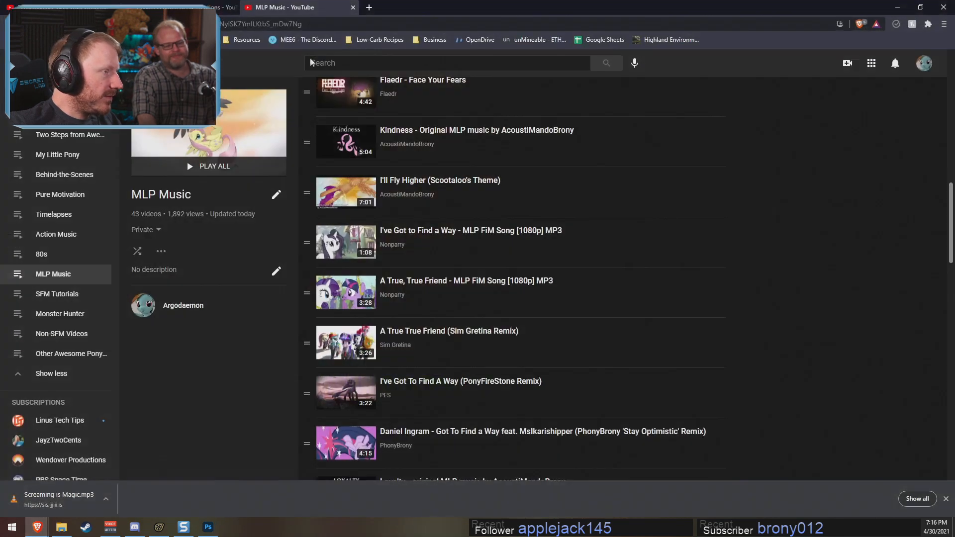
{"action": "left_click", "coordinate": [368, 7]}
{"action": "left_click", "coordinate": [367, 40]}
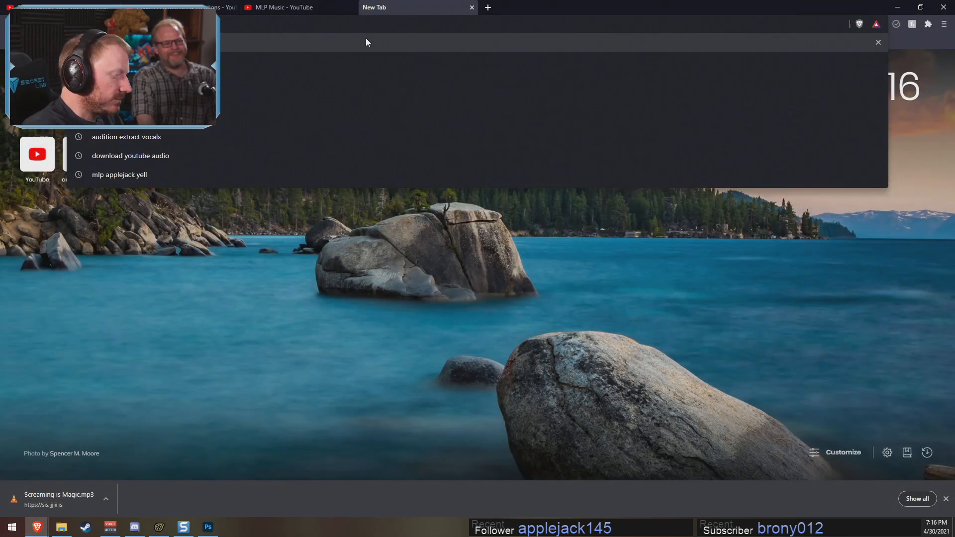
{"action": "type", "text": "cofefe"}
{"action": "key", "text": "Return"}
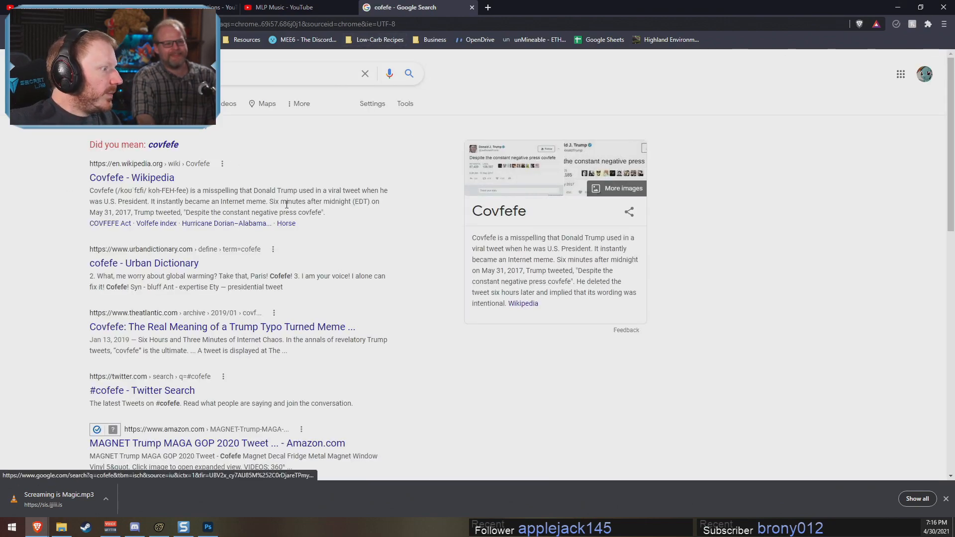
Step: Open the Wikipedia article on Covfefe and look through it down to the references
{"action": "left_click", "coordinate": [150, 179]}
{"action": "scroll", "coordinate": [323, 254], "scroll_direction": "down", "scroll_amount": 6}
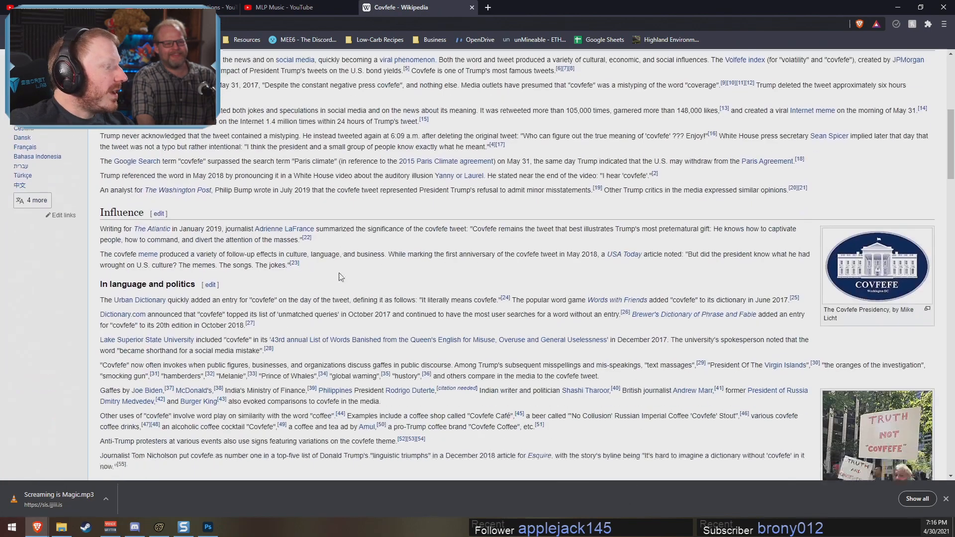
{"action": "scroll", "coordinate": [341, 277], "scroll_direction": "down", "scroll_amount": 12}
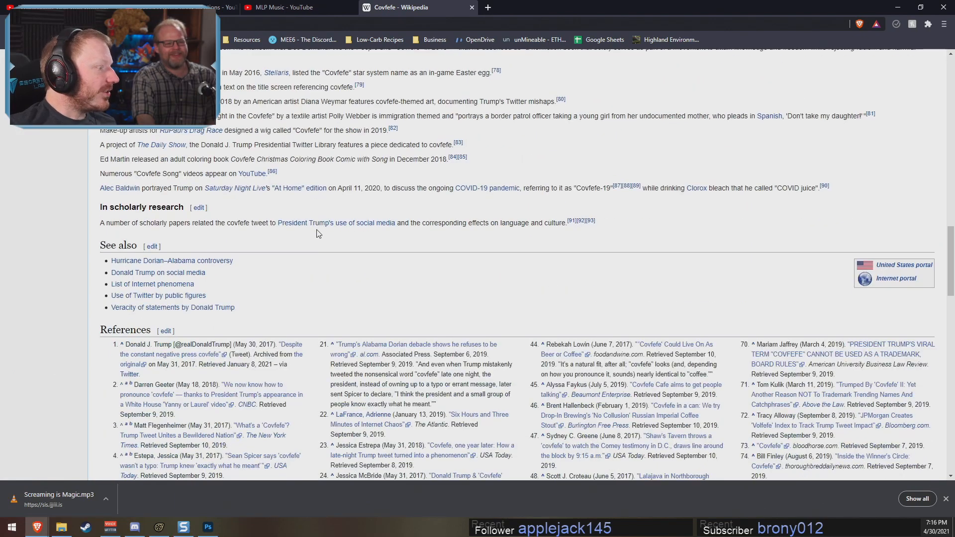
Step: Leave the Covfefe article, return to Photoshop, and nudge the covfefe text slightly up and left at the photo's bottom edge
{"action": "scroll", "coordinate": [320, 219], "scroll_direction": "up", "scroll_amount": 20}
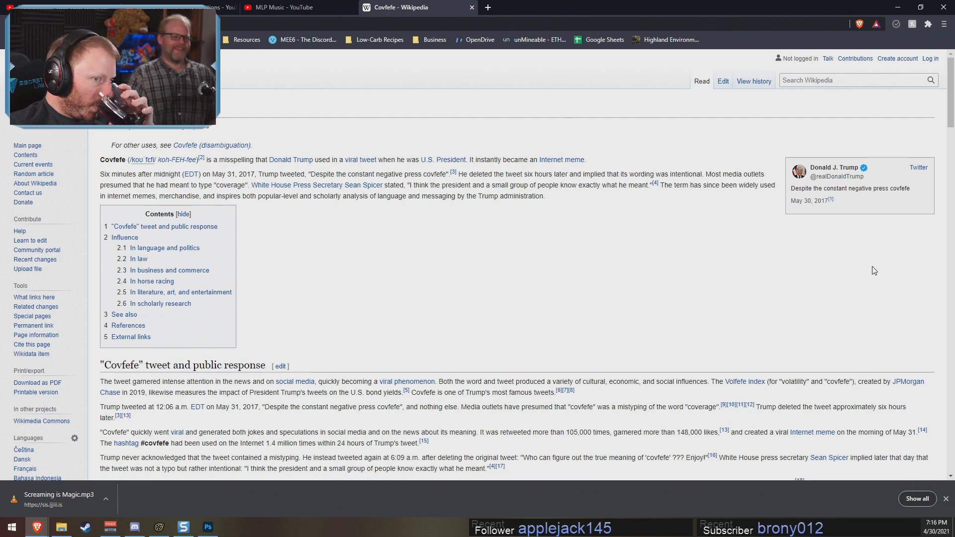
{"action": "left_click", "coordinate": [898, 6]}
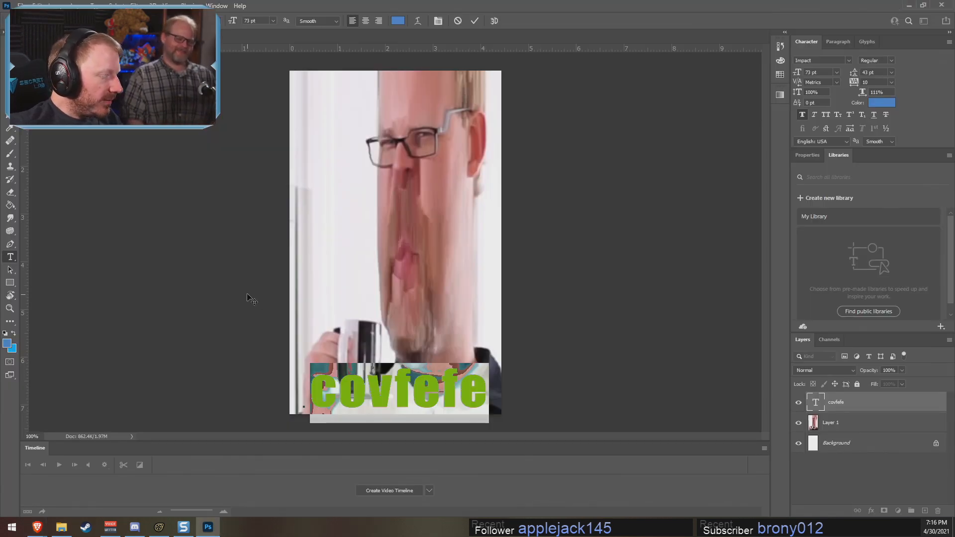
{"action": "left_click", "coordinate": [9, 39]}
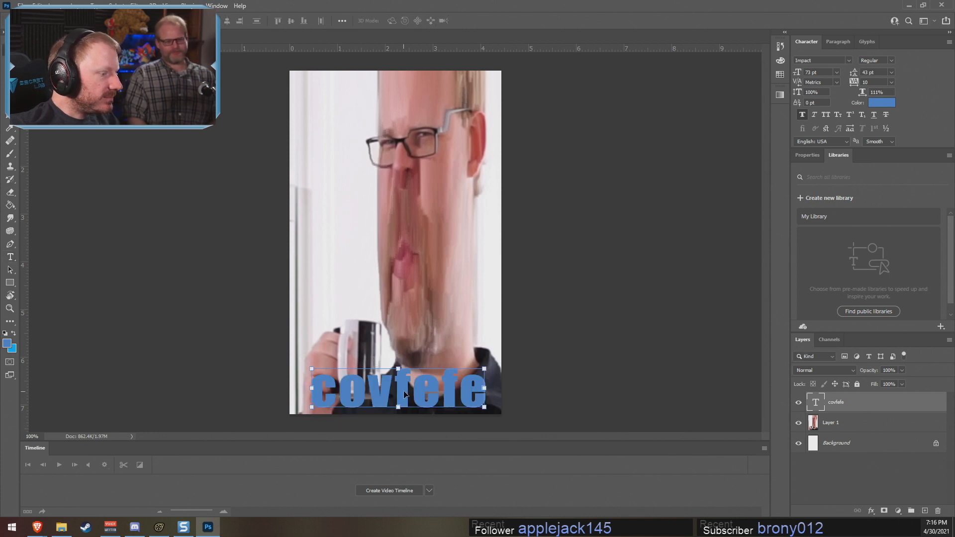
{"action": "mouse_move", "coordinate": [404, 394]}
{"action": "left_mouse_down"}
{"action": "mouse_move", "coordinate": [407, 209]}
{"action": "mouse_move", "coordinate": [392, 386]}
{"action": "mouse_move", "coordinate": [404, 388]}
{"action": "left_mouse_up"}
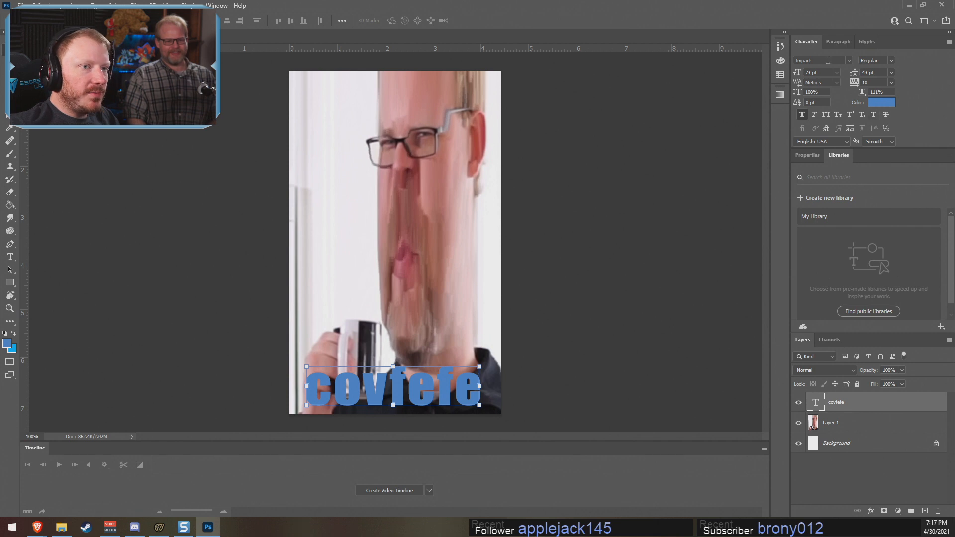
Step: Change the covfefe text color to white (ffffff)
{"action": "left_click", "coordinate": [881, 103]}
{"action": "left_click_drag", "start_coordinate": [748, 390], "coordinate": [662, 276]}
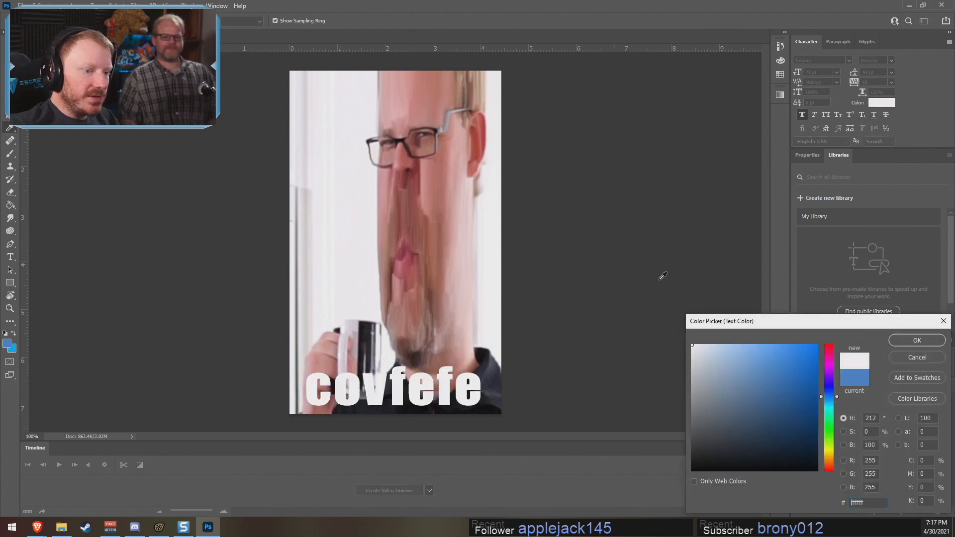
{"action": "left_click", "coordinate": [917, 341]}
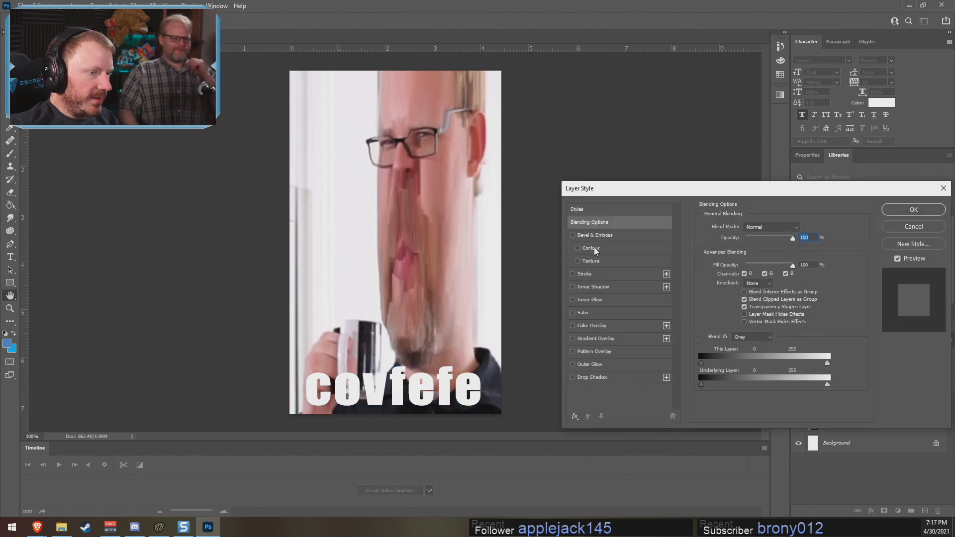
Step: Apply an Outer Glow layer style to the covfefe text with the glow color set to black (000000)
{"action": "left_click", "coordinate": [589, 364]}
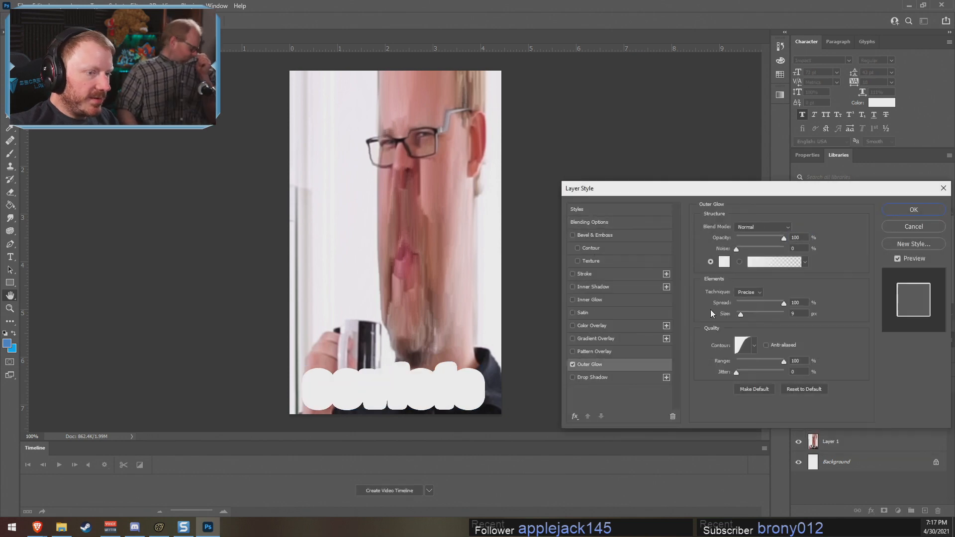
{"action": "left_click", "coordinate": [724, 261]}
{"action": "type", "text": "000000"}
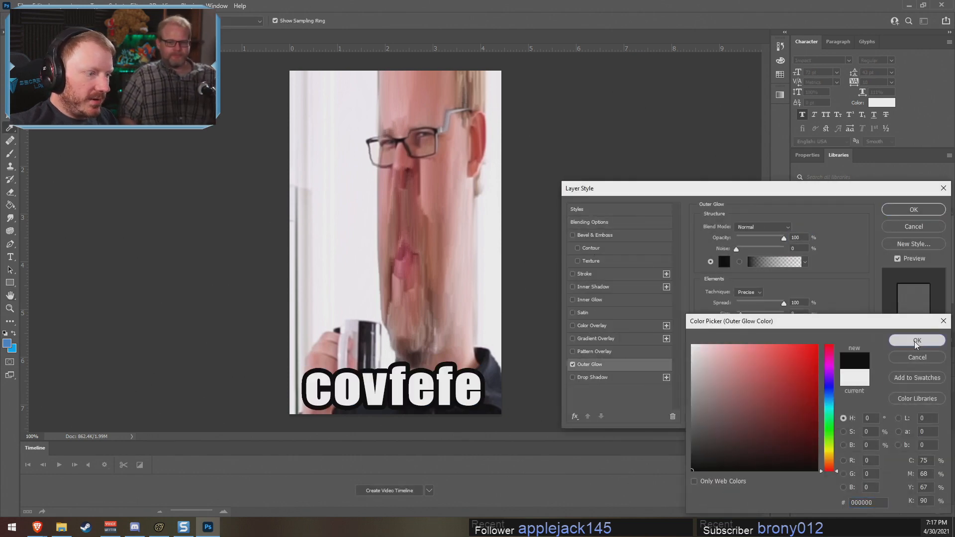
{"action": "left_click", "coordinate": [916, 340]}
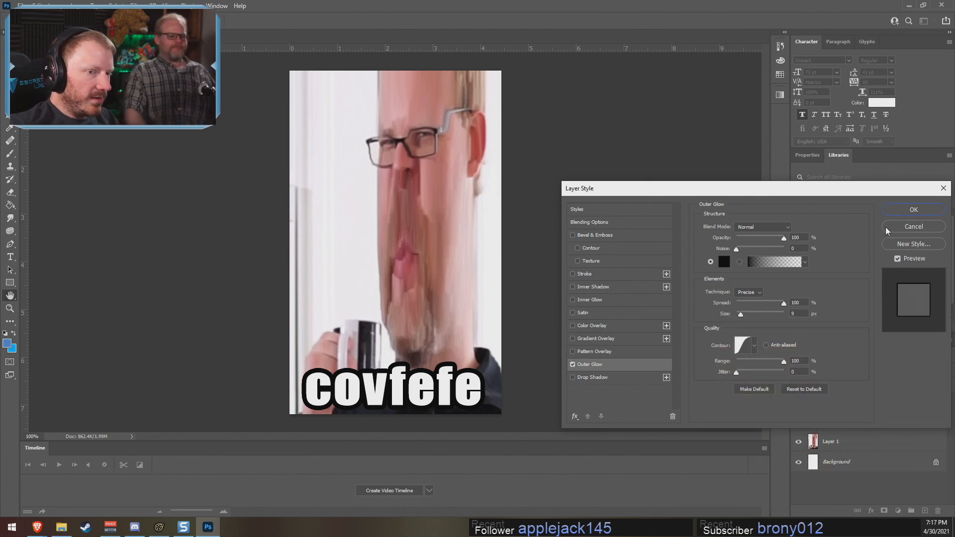
{"action": "left_click", "coordinate": [913, 210]}
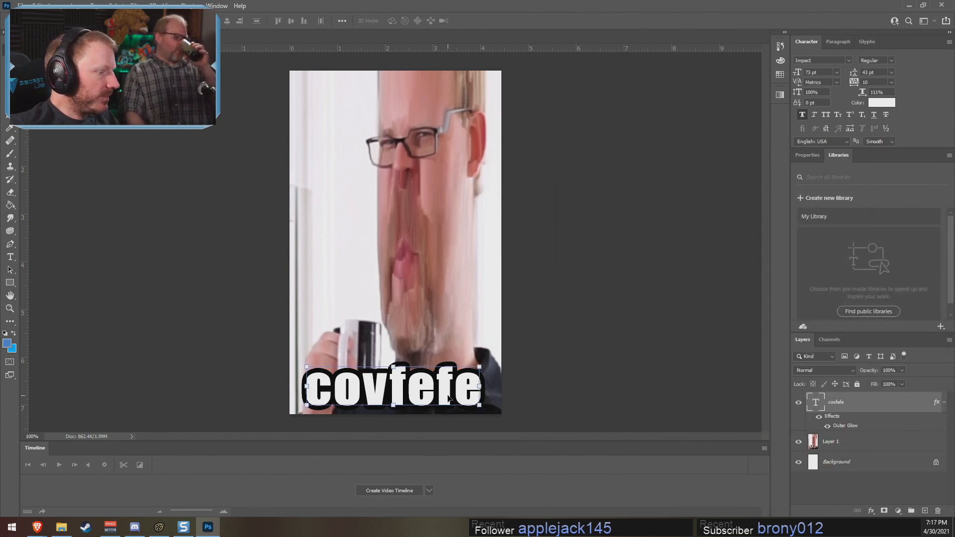
Step: Scale the covfefe text down to about 72.72% (53.09 pt), keeping it centered over the shirt, and commit the transform
{"action": "left_click_drag", "start_coordinate": [481, 364], "coordinate": [425, 399]}
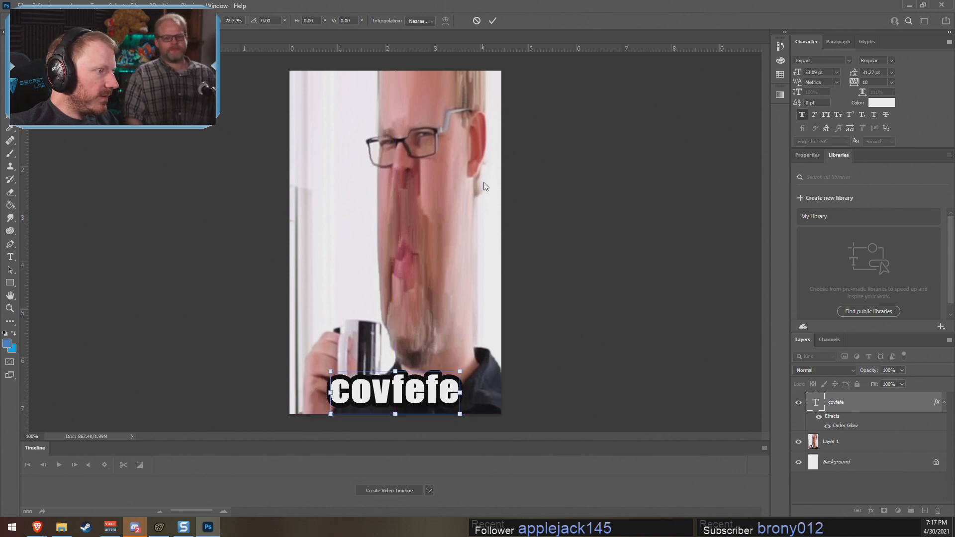
{"action": "left_click", "coordinate": [492, 22]}
{"action": "scroll", "coordinate": [588, 283], "scroll_direction": "down", "scroll_amount": 3, "text": "alt"}
{"action": "scroll", "coordinate": [587, 283], "scroll_direction": "down", "scroll_amount": 1, "text": "alt"}
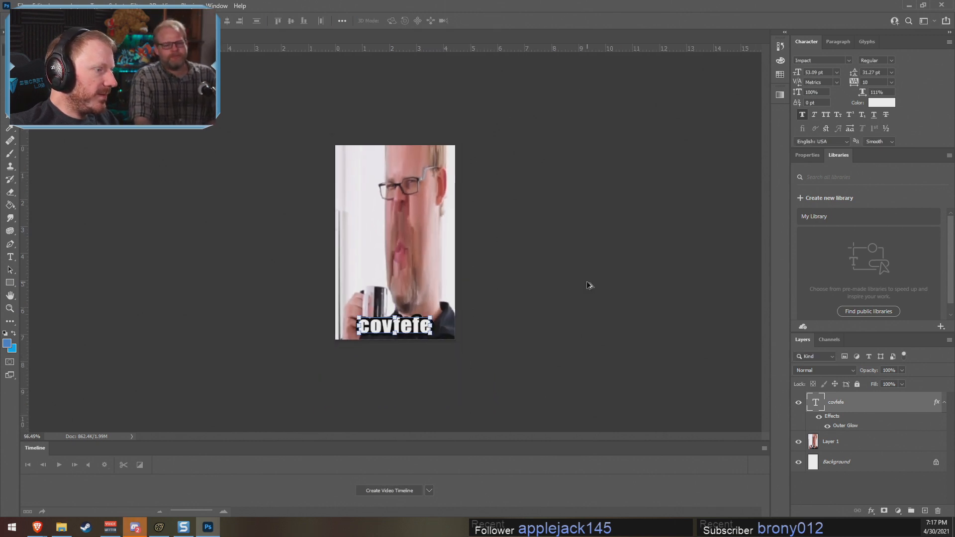
{"action": "scroll", "coordinate": [587, 282], "scroll_direction": "up", "scroll_amount": 2, "text": "alt"}
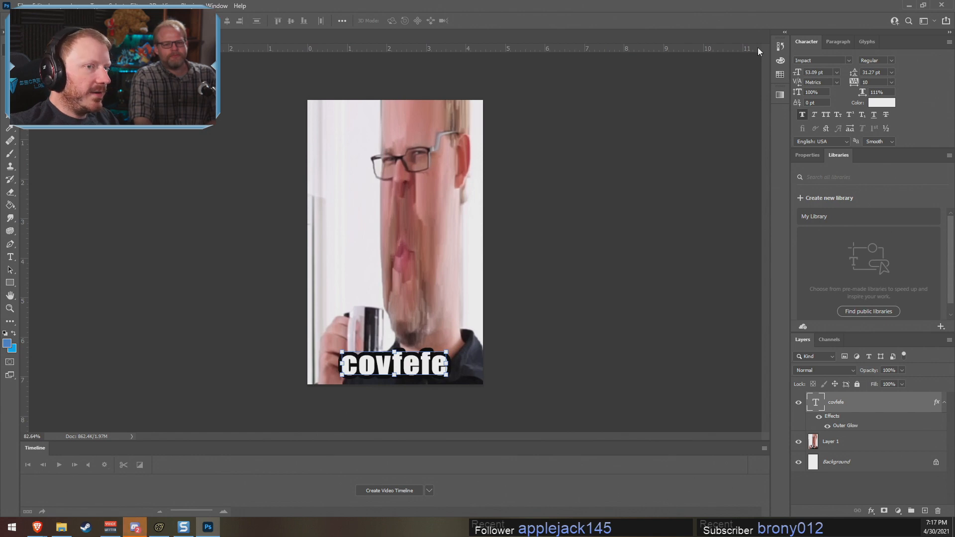
Step: Save a copy of the image to the Desktop as a JPEG named gudcovfefe.jpg at quality 12 (Maximum)
{"action": "left_click", "coordinate": [22, 6]}
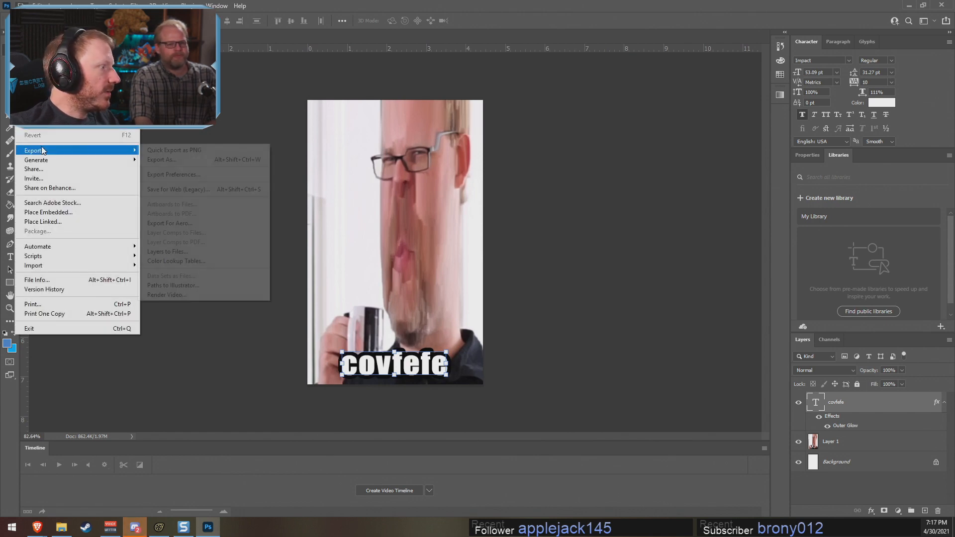
{"action": "left_click", "coordinate": [39, 129]}
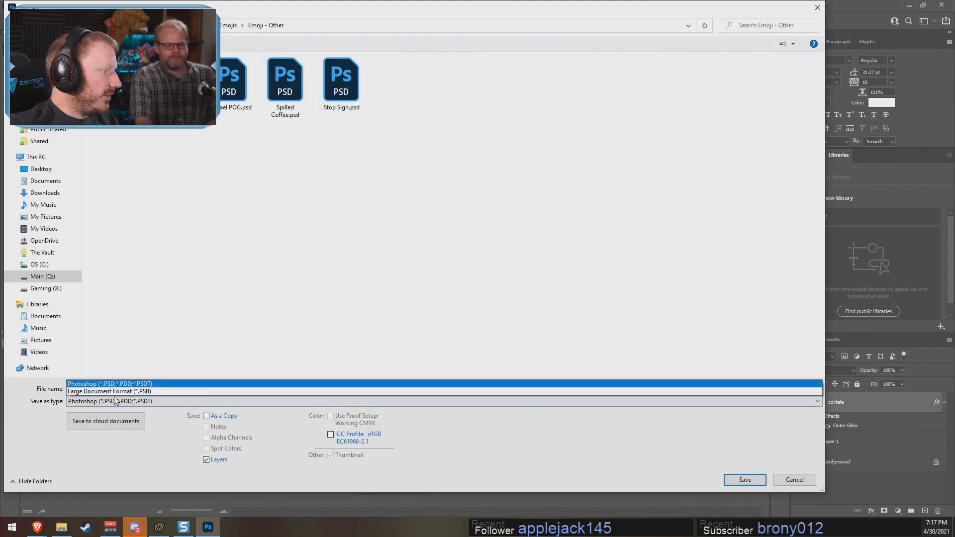
{"action": "left_click", "coordinate": [86, 400]}
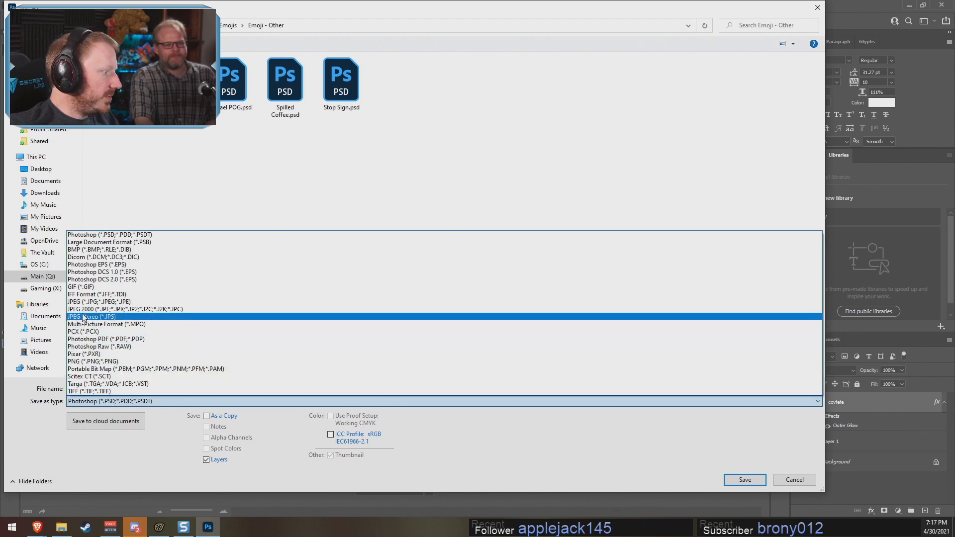
{"action": "left_click", "coordinate": [96, 301]}
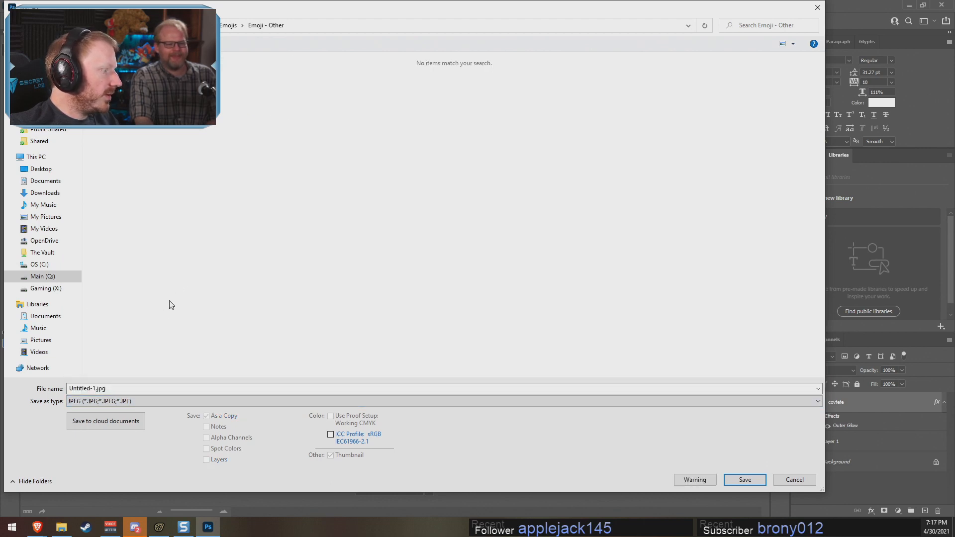
{"action": "left_click", "coordinate": [41, 168]}
{"action": "left_click", "coordinate": [121, 387]}
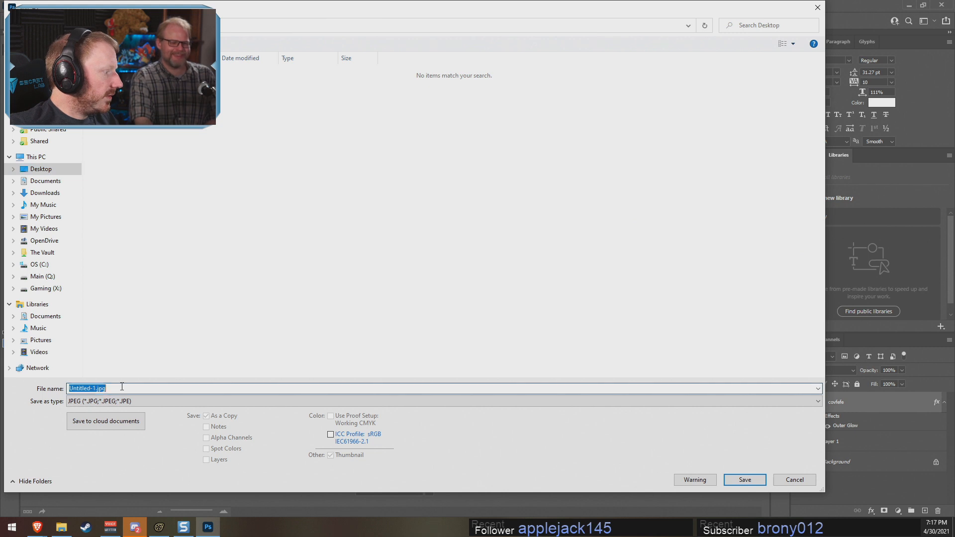
{"action": "left_click", "coordinate": [96, 388]}
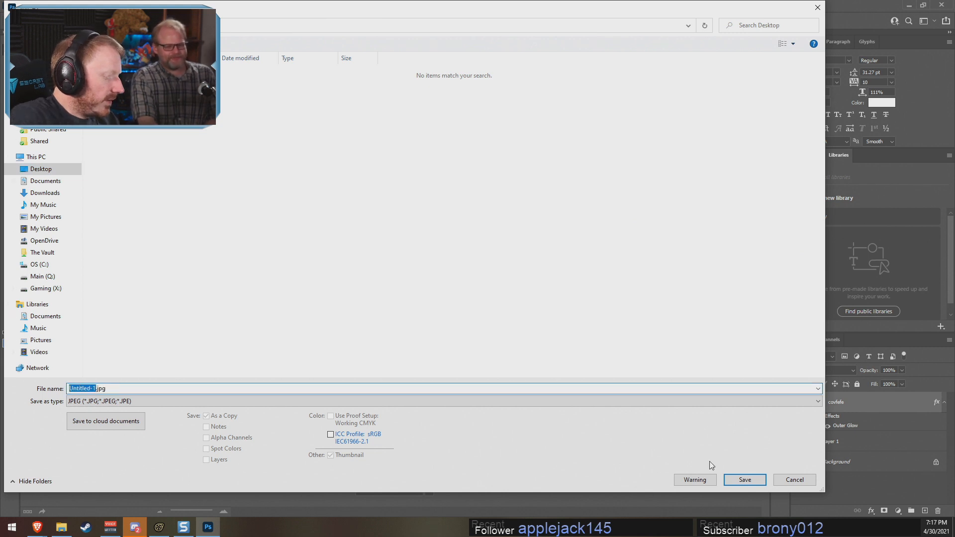
{"action": "type", "text": "gudcovfefe"}
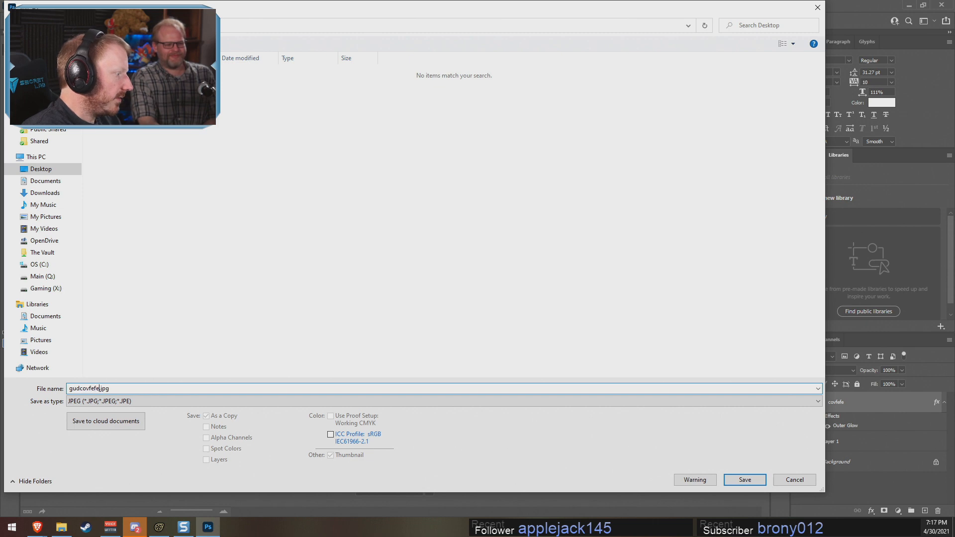
{"action": "key", "text": "Return"}
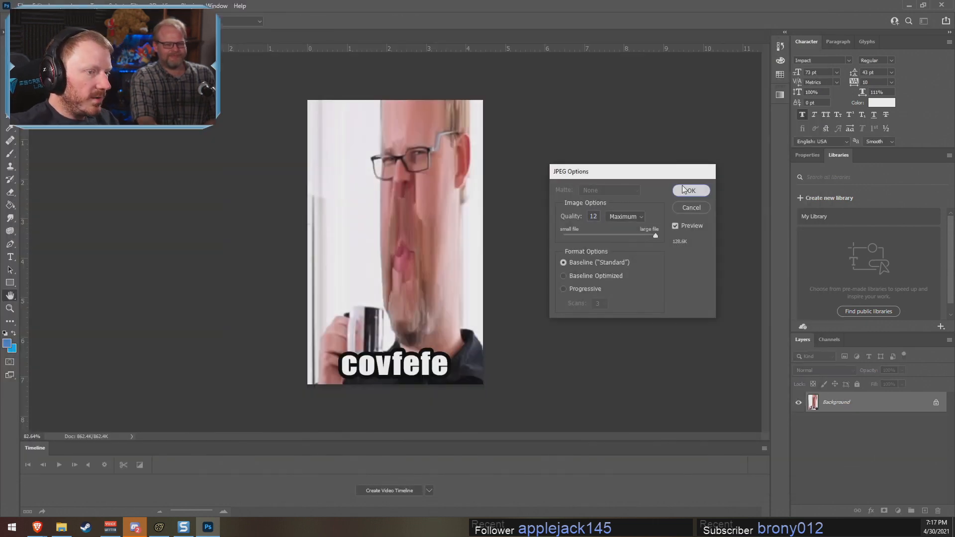
{"action": "left_click", "coordinate": [690, 190]}
Step: Open the Desktop folder in File Explorer and select the gudcovfefe.jpg file
{"action": "left_click", "coordinate": [61, 526]}
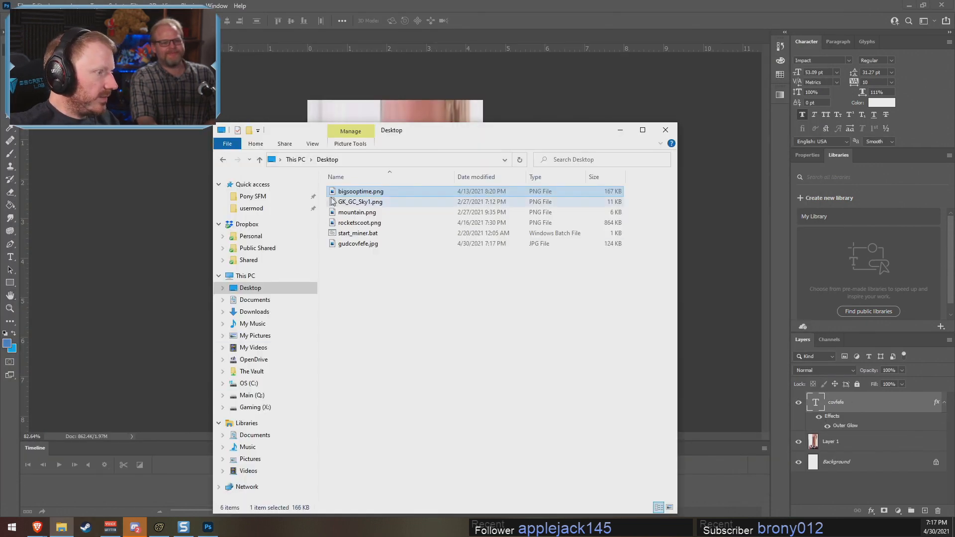
{"action": "left_click_drag", "start_coordinate": [358, 244], "coordinate": [165, 511]}
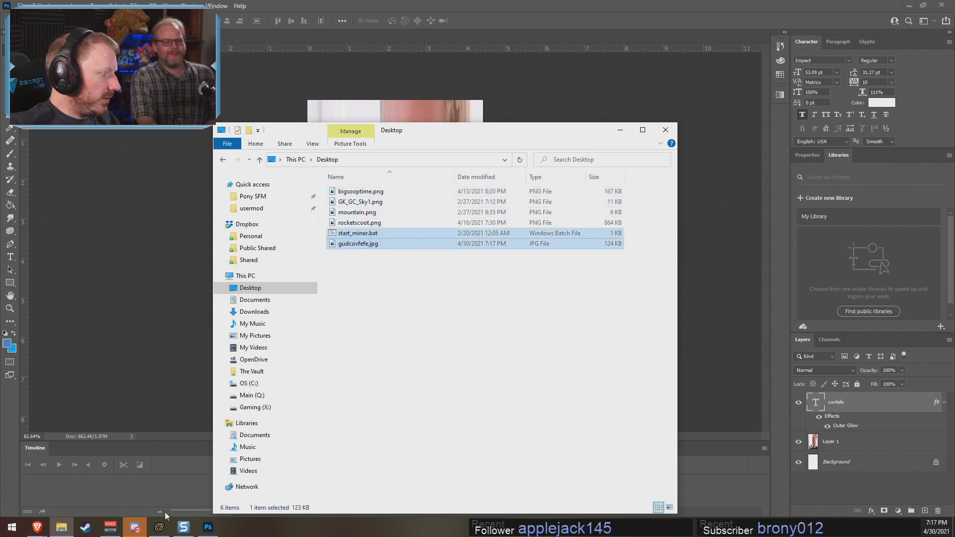
{"action": "left_click", "coordinate": [135, 526]}
{"action": "type", "text": "z"}
{"action": "key", "text": "alt+Tab"}
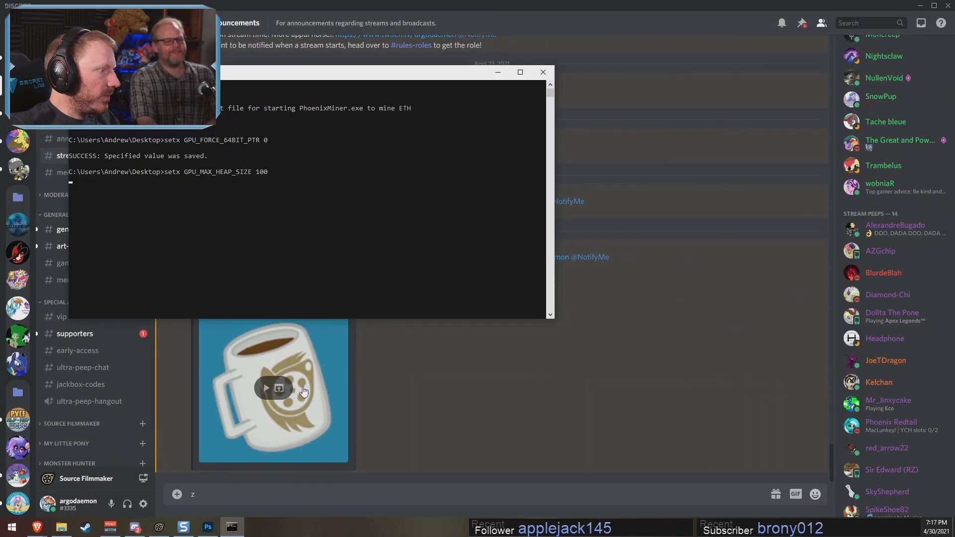
{"action": "left_click", "coordinate": [542, 72]}
{"action": "key", "text": "alt+Tab"}
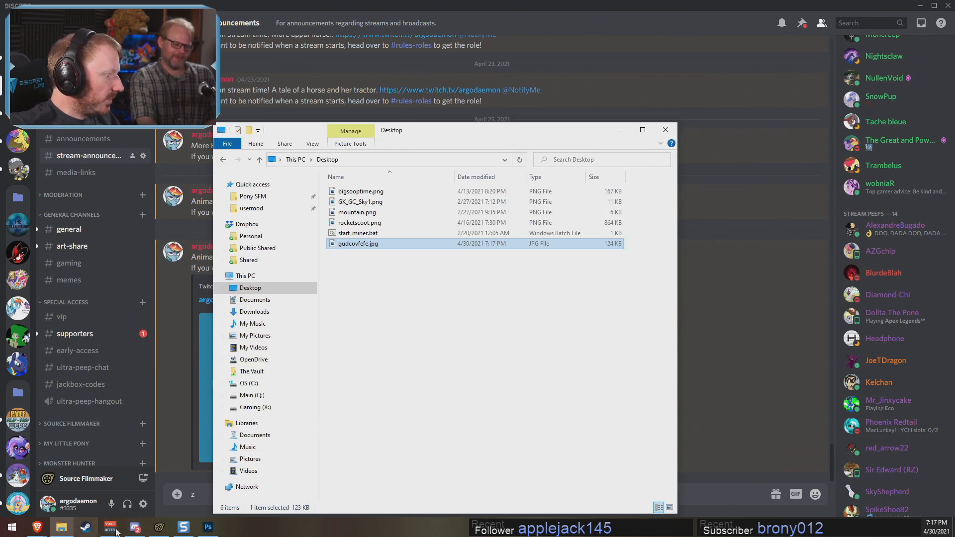
Step: Switch to Discord, open the general channel, and upload gudcovfefe.jpg from the Desktop folder to it
{"action": "left_click", "coordinate": [134, 526]}
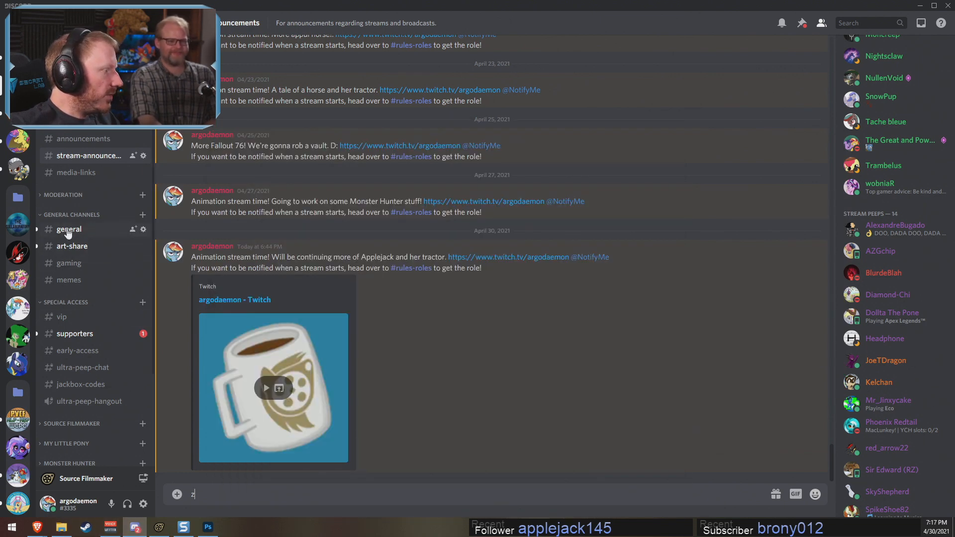
{"action": "left_click", "coordinate": [68, 230]}
{"action": "key", "text": "alt+Tab"}
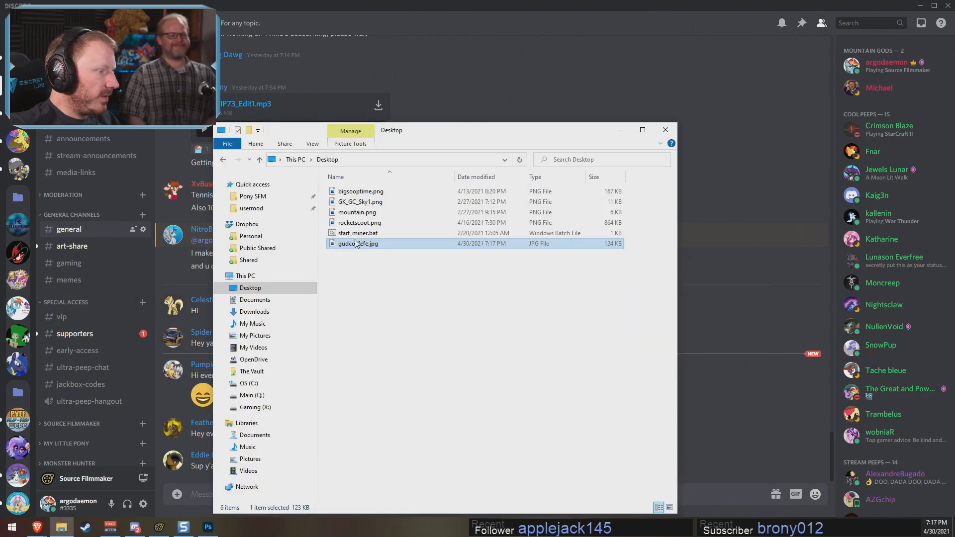
{"action": "left_click_drag", "start_coordinate": [367, 247], "coordinate": [199, 343]}
{"action": "left_click", "coordinate": [579, 324]}
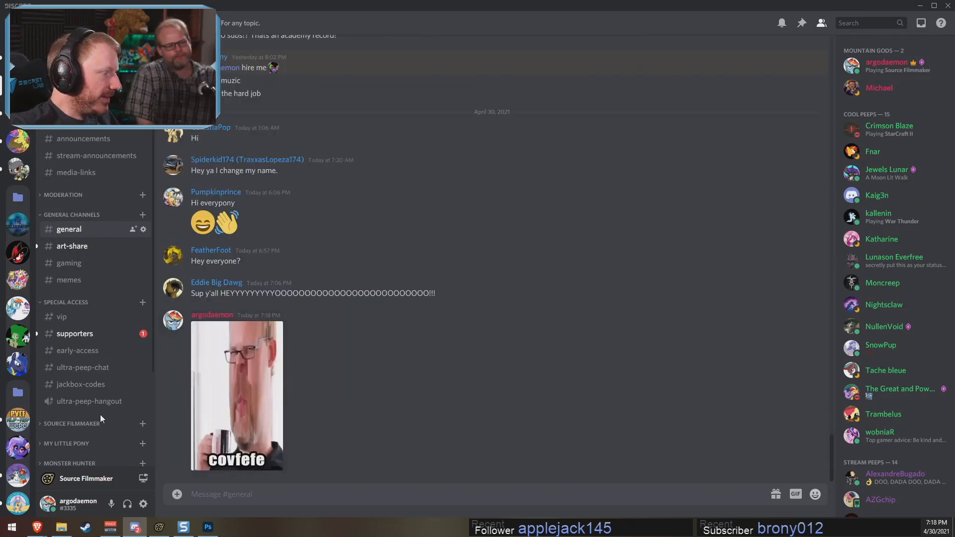
Step: Switch from Discord back to the Photoshop meme and add a text layer reading "derpy best pon" over the face
{"action": "left_click", "coordinate": [919, 7]}
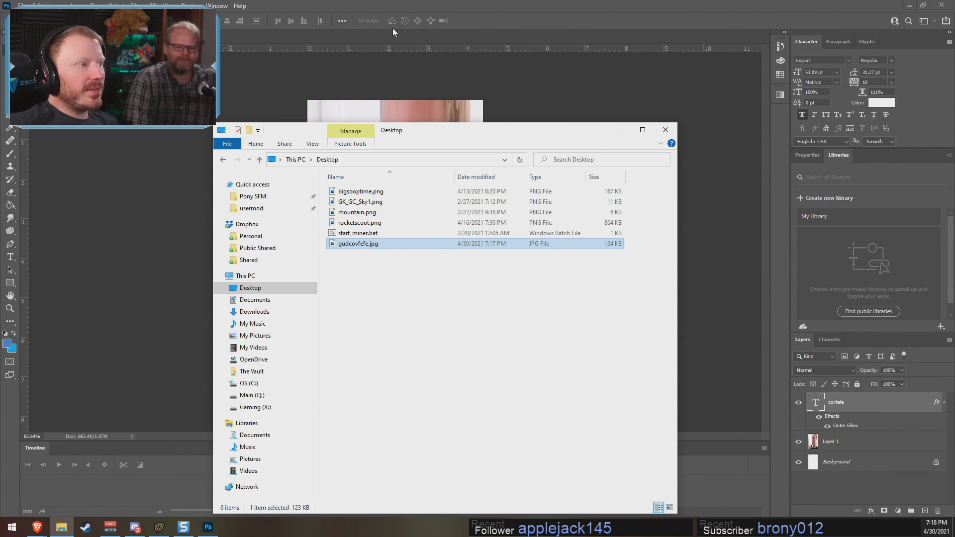
{"action": "left_click", "coordinate": [330, 4]}
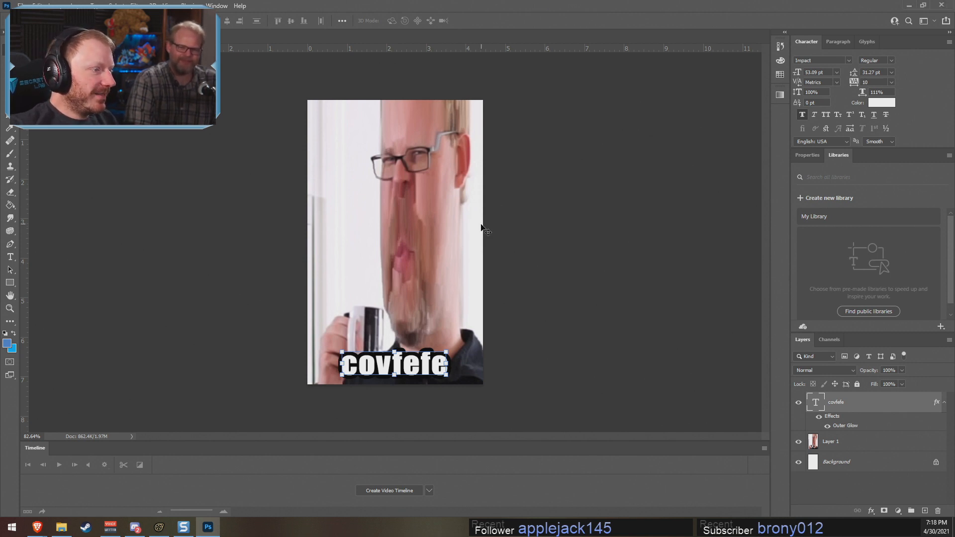
{"action": "scroll", "coordinate": [480, 228], "scroll_direction": "up", "scroll_amount": 2, "text": "alt"}
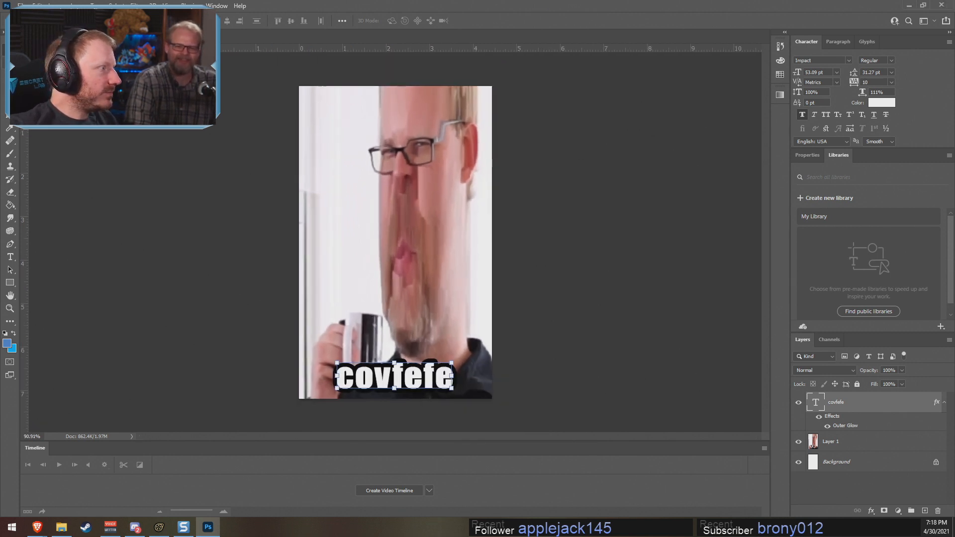
{"action": "scroll", "coordinate": [320, 124], "scroll_direction": "up", "scroll_amount": 8, "text": "alt"}
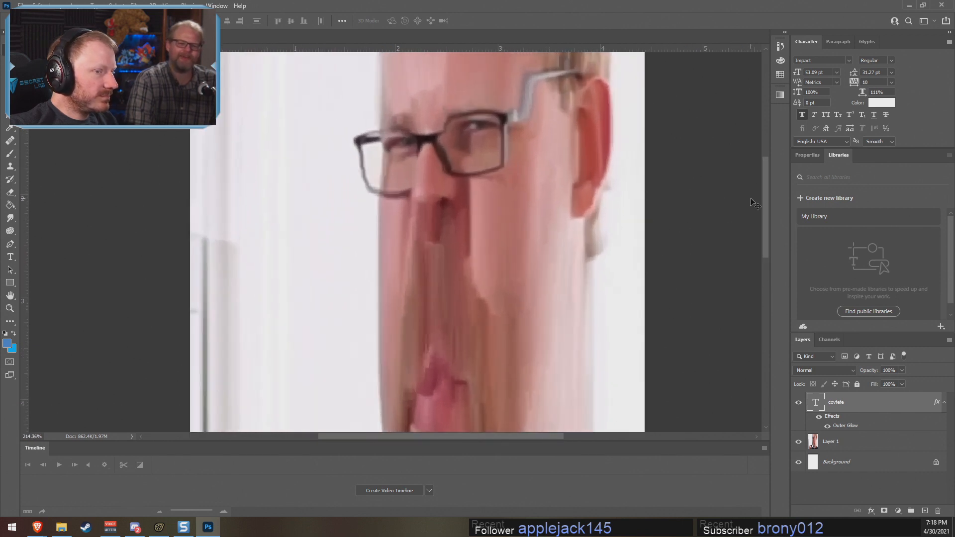
{"action": "left_click_drag", "start_coordinate": [767, 206], "coordinate": [769, 219]}
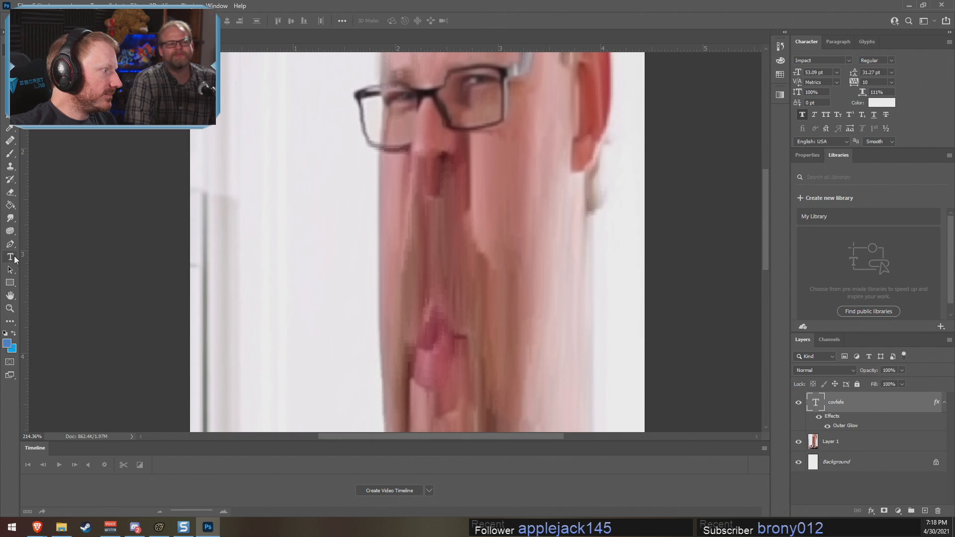
{"action": "left_click", "coordinate": [10, 257]}
{"action": "left_click", "coordinate": [333, 330]}
{"action": "type", "text": "derpy"}
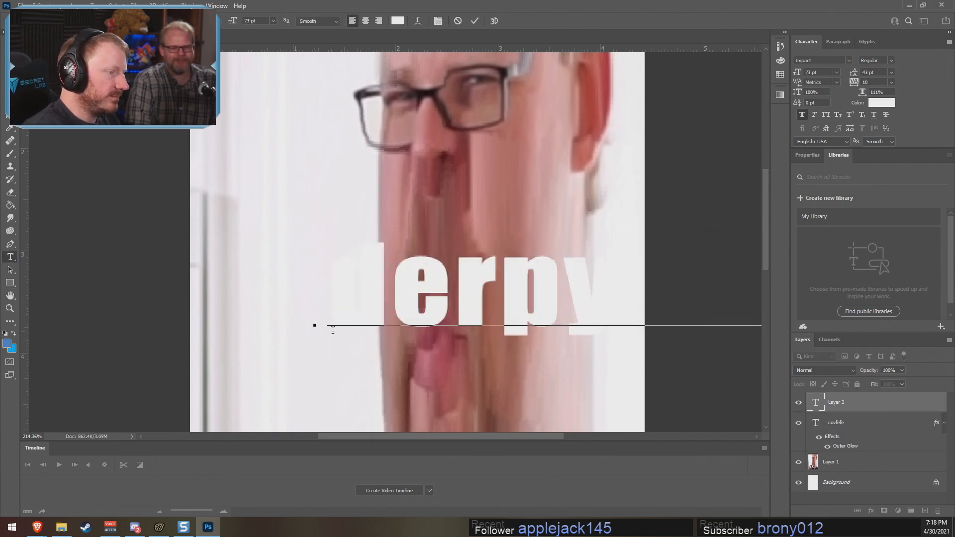
{"action": "key", "text": "ctrl+a"}
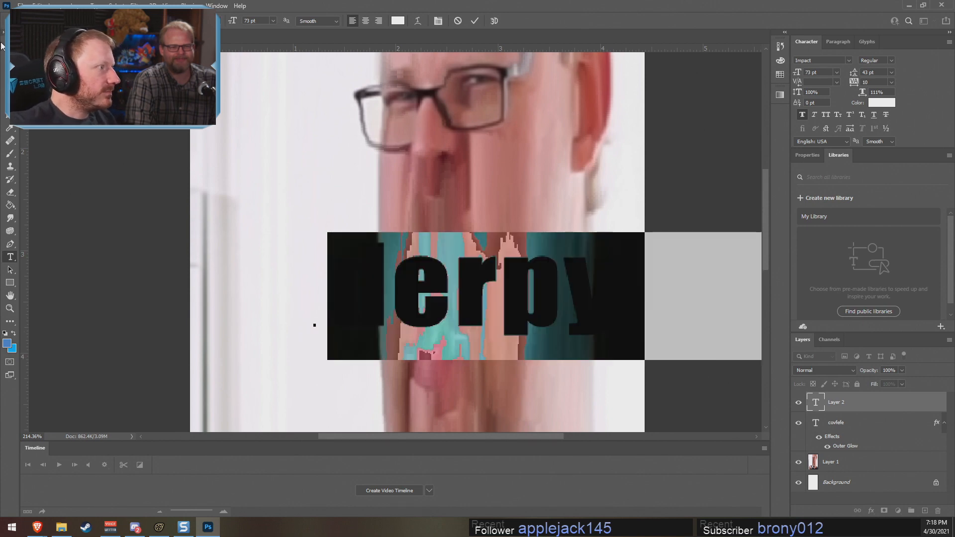
{"action": "key", "text": "ctrl+Return"}
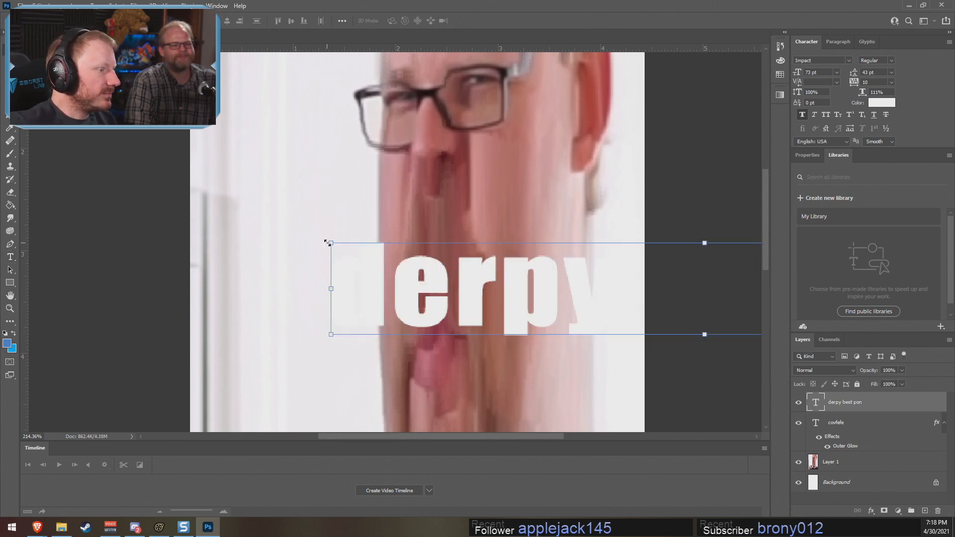
Step: Scale the "derpy best pon" text down to about 18.21 pt and place it beside the stretched nose, mostly over the white background
{"action": "left_click_drag", "start_coordinate": [326, 242], "coordinate": [145, 273]}
{"action": "left_click_drag", "start_coordinate": [106, 202], "coordinate": [676, 299]}
{"action": "left_click_drag", "start_coordinate": [733, 314], "coordinate": [263, 257]}
Step: Add a black Outer Glow to the "derpy best pon" layer and reduce the glow's size to a thin outline
{"action": "double_click", "coordinate": [845, 397]}
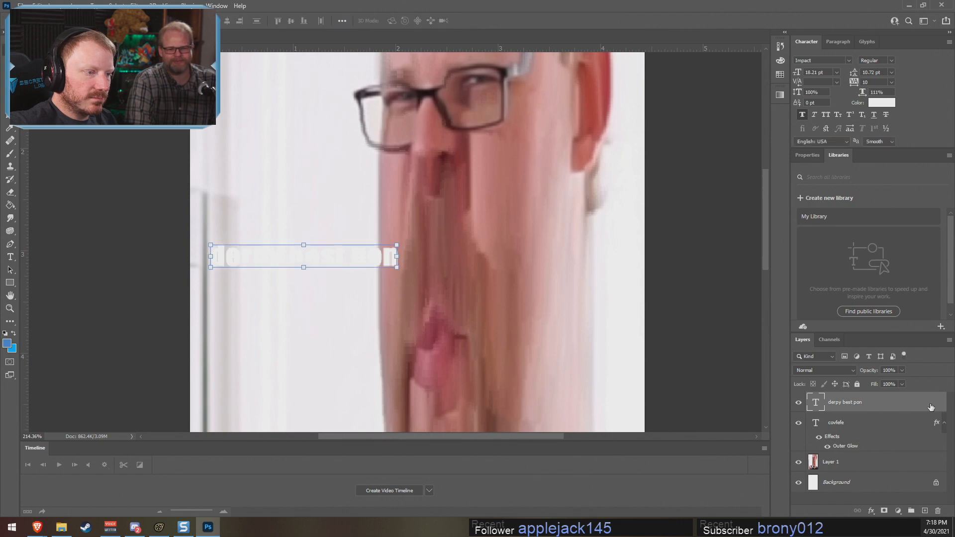
{"action": "left_click", "coordinate": [601, 366]}
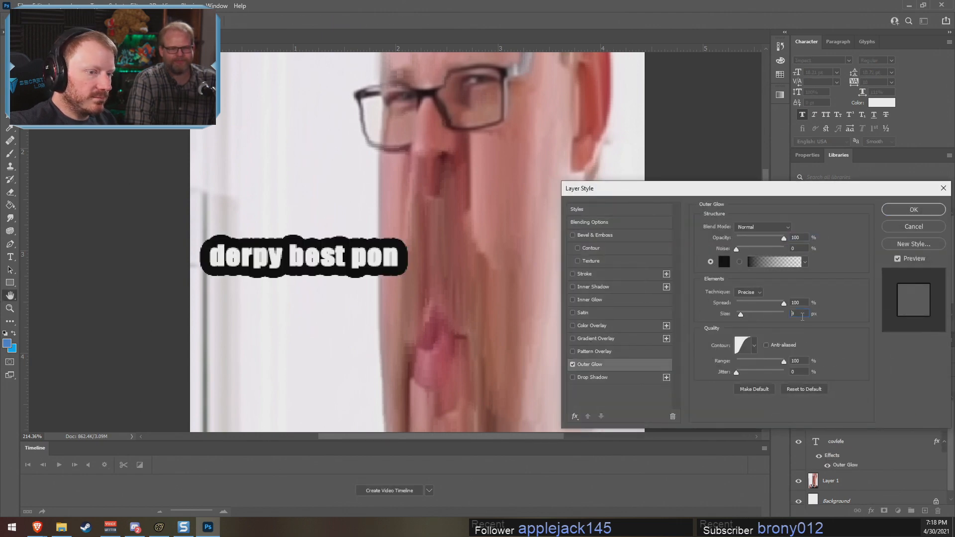
{"action": "key", "text": "Down"}
{"action": "key", "text": "Down"}
{"action": "key", "text": "Down"}
{"action": "key", "text": "Down"}
{"action": "key", "text": "Down"}
{"action": "left_click", "coordinate": [912, 209]}
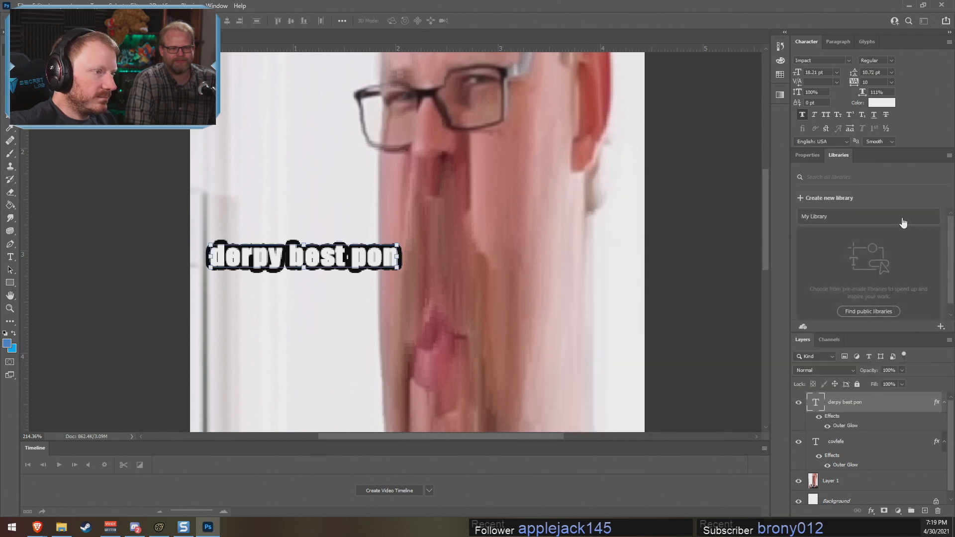
Step: Change the small caption to "derpy is bae", position it on the white background beside the face, and deselect the layer
{"action": "left_click_drag", "start_coordinate": [342, 265], "coordinate": [332, 288]}
{"action": "left_click_drag", "start_coordinate": [332, 297], "coordinate": [398, 294]}
{"action": "double_click", "coordinate": [317, 292]}
{"action": "left_click", "coordinate": [297, 289]}
{"action": "type", "text": "is bae"}
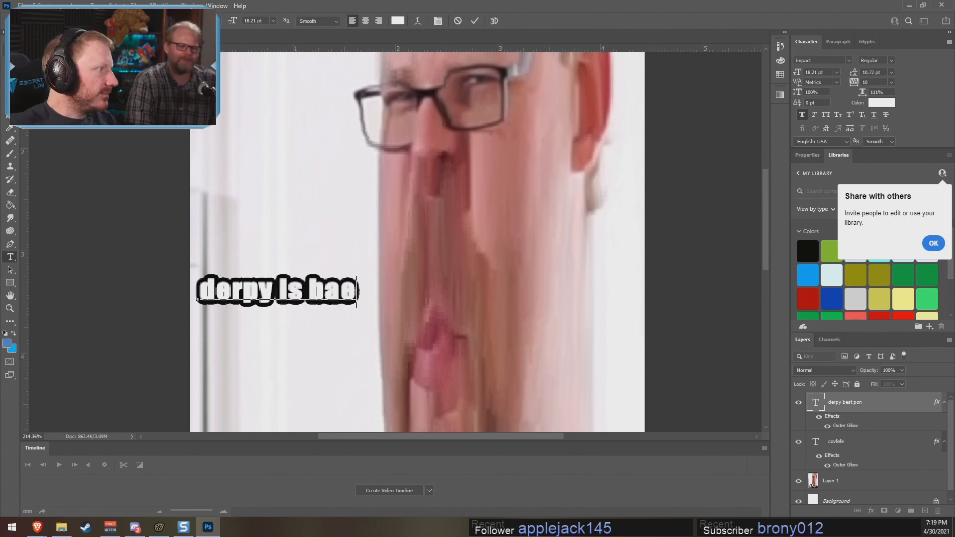
{"action": "left_click", "coordinate": [10, 50]}
{"action": "left_click_drag", "start_coordinate": [323, 290], "coordinate": [334, 284]}
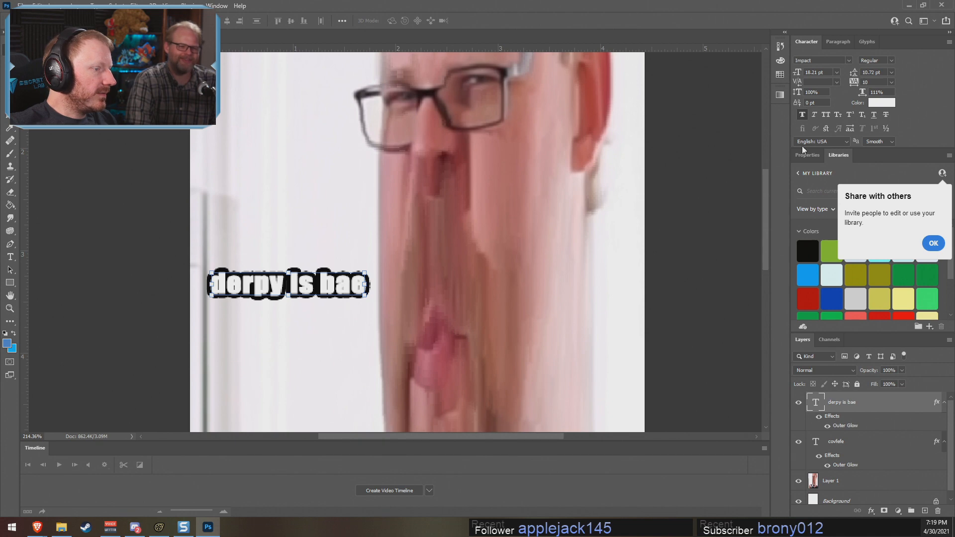
{"action": "left_click", "coordinate": [726, 179]}
{"action": "scroll", "coordinate": [727, 185], "scroll_direction": "down", "scroll_amount": 2, "text": "alt"}
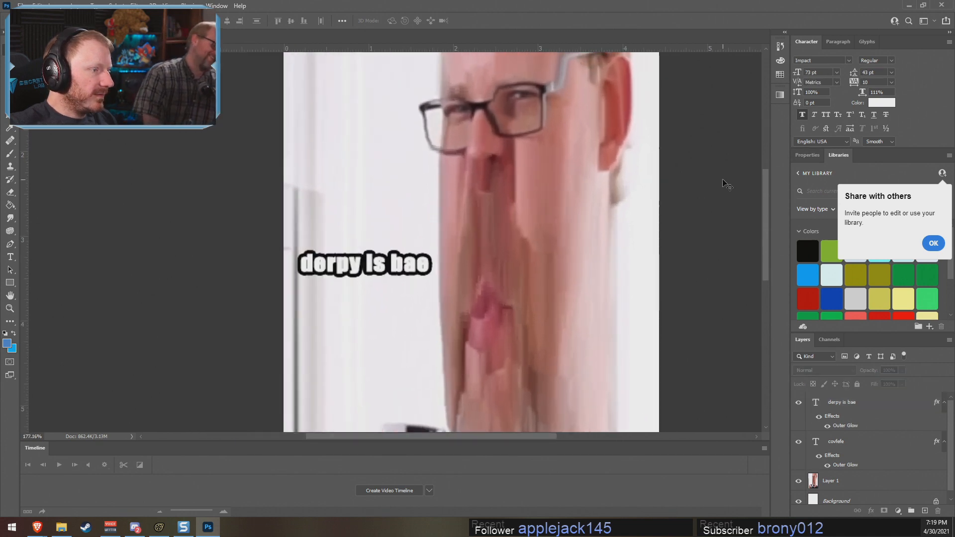
{"action": "scroll", "coordinate": [726, 185], "scroll_direction": "up", "scroll_amount": 1, "text": "alt"}
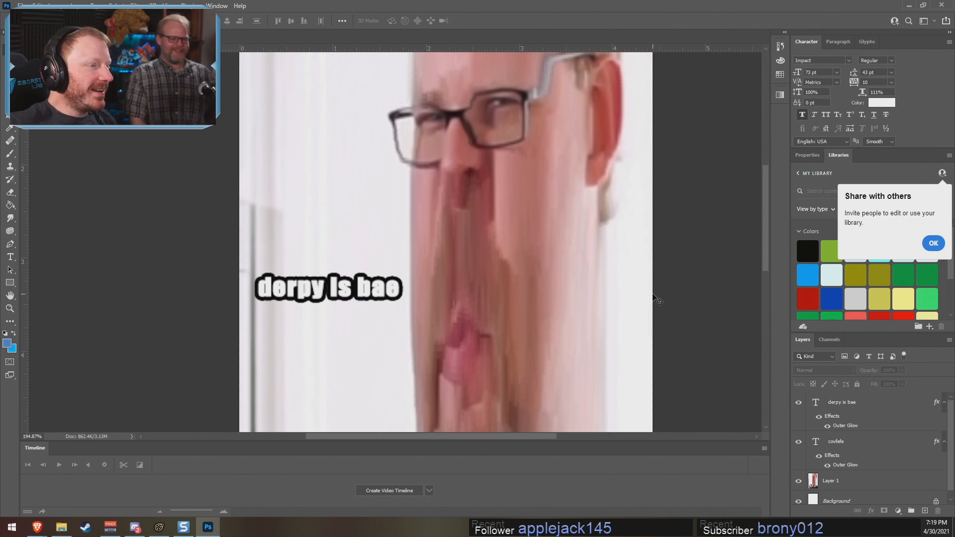
{"action": "scroll", "coordinate": [453, 247], "scroll_direction": "down", "scroll_amount": 2, "text": "alt"}
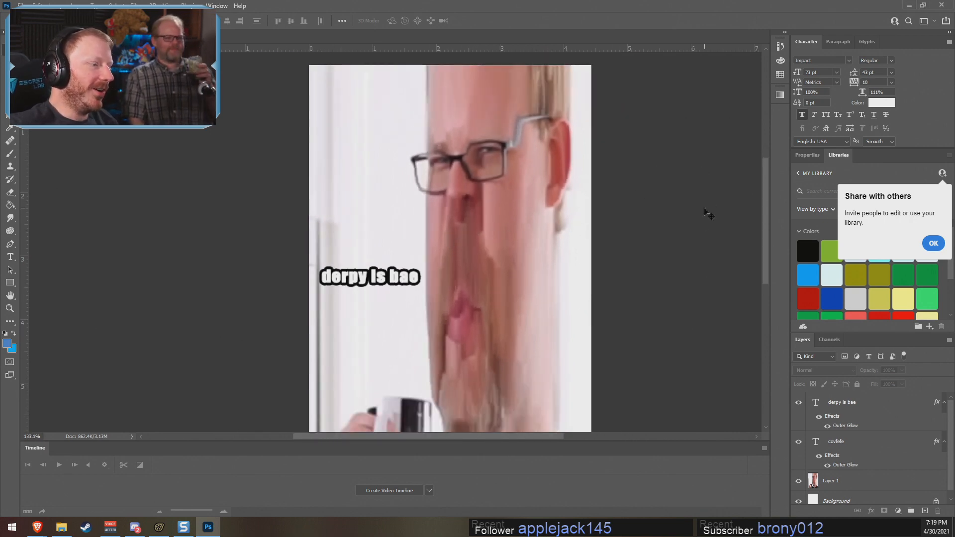
Step: Switch to Snagit Editor, look through the recent captures, and open the full capture library
{"action": "left_click", "coordinate": [909, 6]}
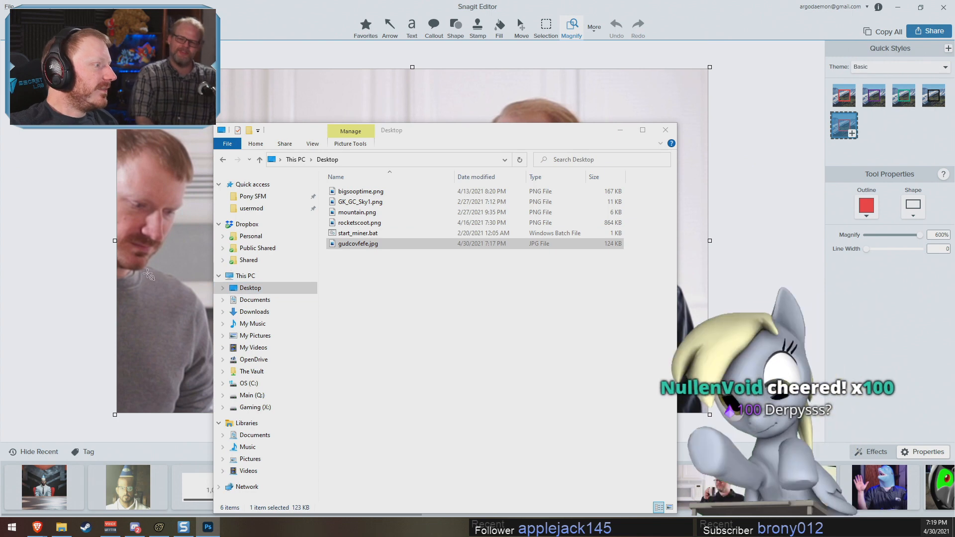
{"action": "left_click", "coordinate": [147, 273]}
{"action": "scroll", "coordinate": [486, 495], "scroll_direction": "down", "scroll_amount": 1}
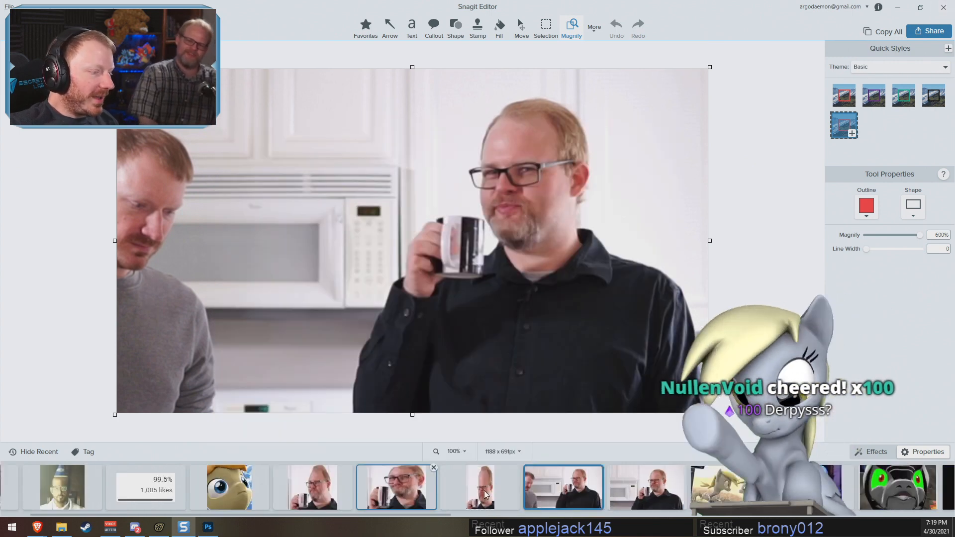
{"action": "scroll", "coordinate": [486, 494], "scroll_direction": "down", "scroll_amount": 6}
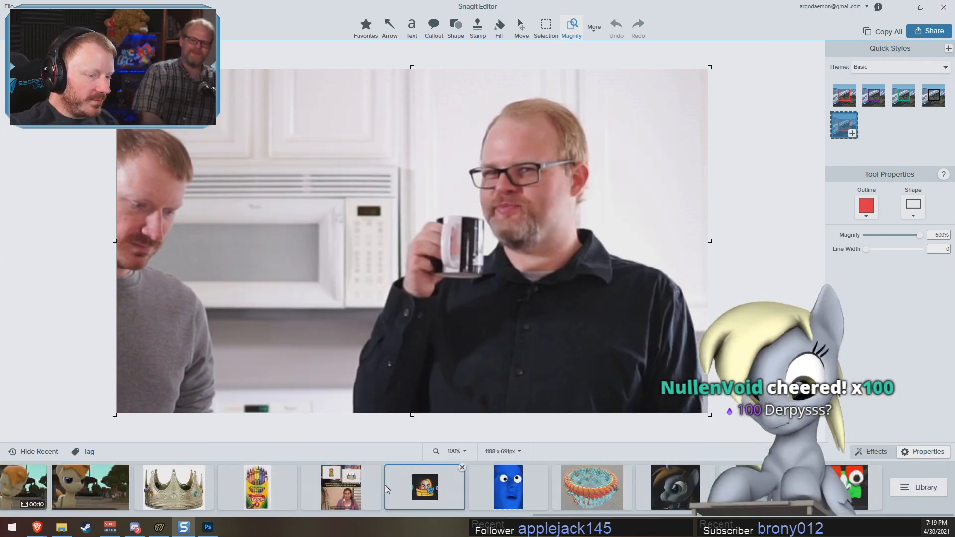
{"action": "scroll", "coordinate": [386, 490], "scroll_direction": "up", "scroll_amount": 3}
{"action": "scroll", "coordinate": [389, 489], "scroll_direction": "up", "scroll_amount": 3}
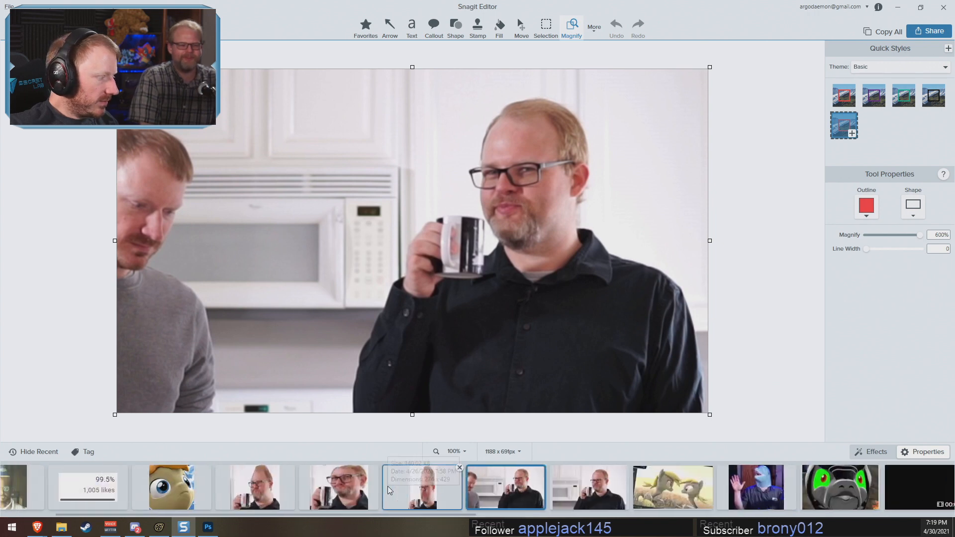
{"action": "scroll", "coordinate": [389, 490], "scroll_direction": "down", "scroll_amount": 8}
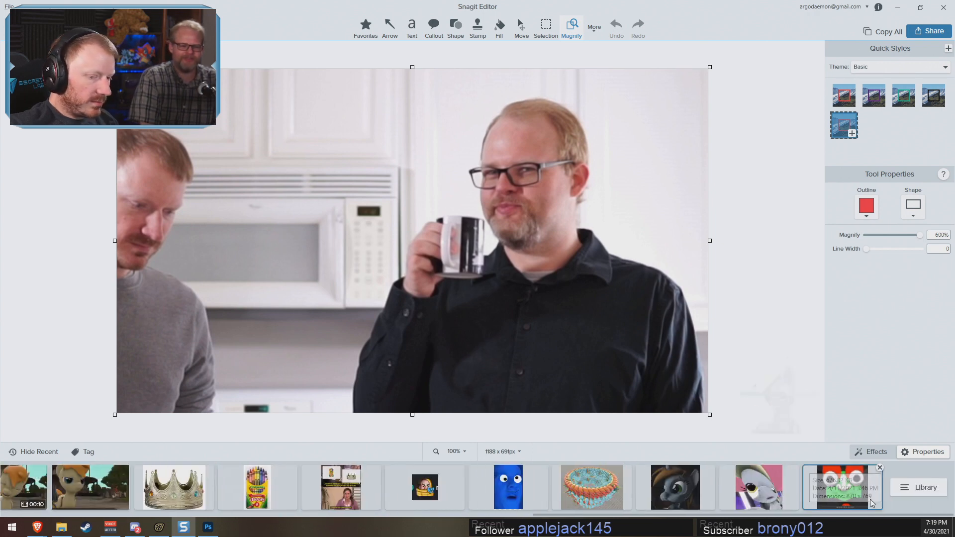
{"action": "left_click", "coordinate": [944, 489]}
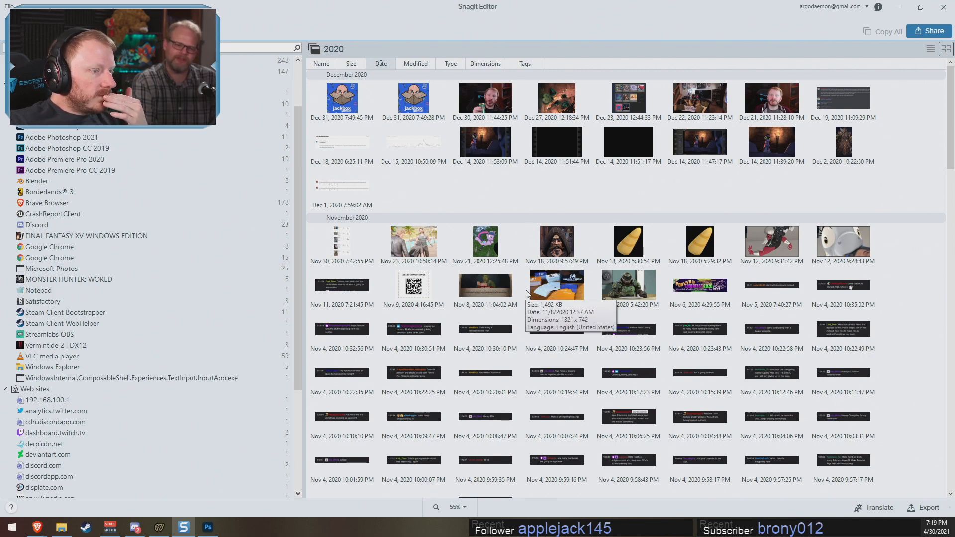
Step: Look through the library's 2020 captures from December back to January
{"action": "scroll", "coordinate": [529, 284], "scroll_direction": "down", "scroll_amount": 15}
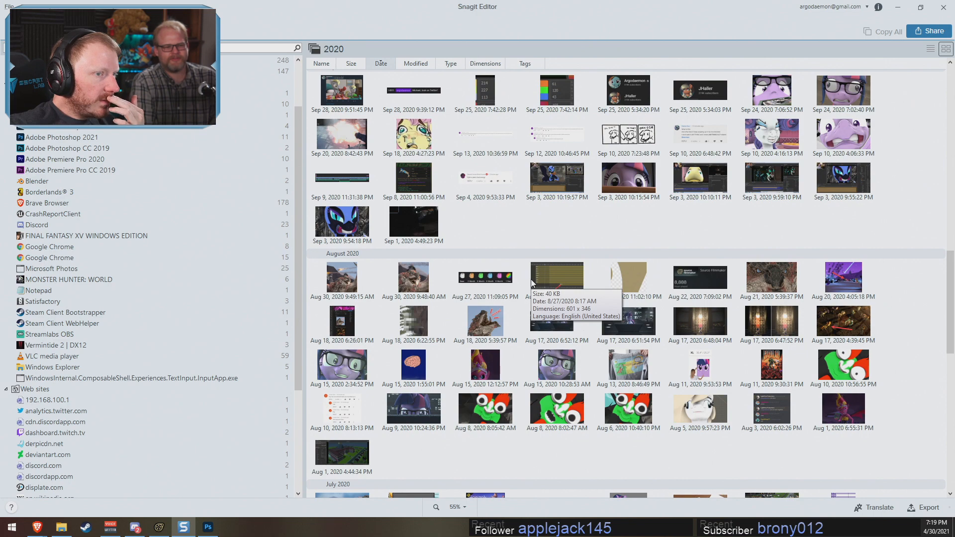
{"action": "scroll", "coordinate": [531, 283], "scroll_direction": "down", "scroll_amount": 6}
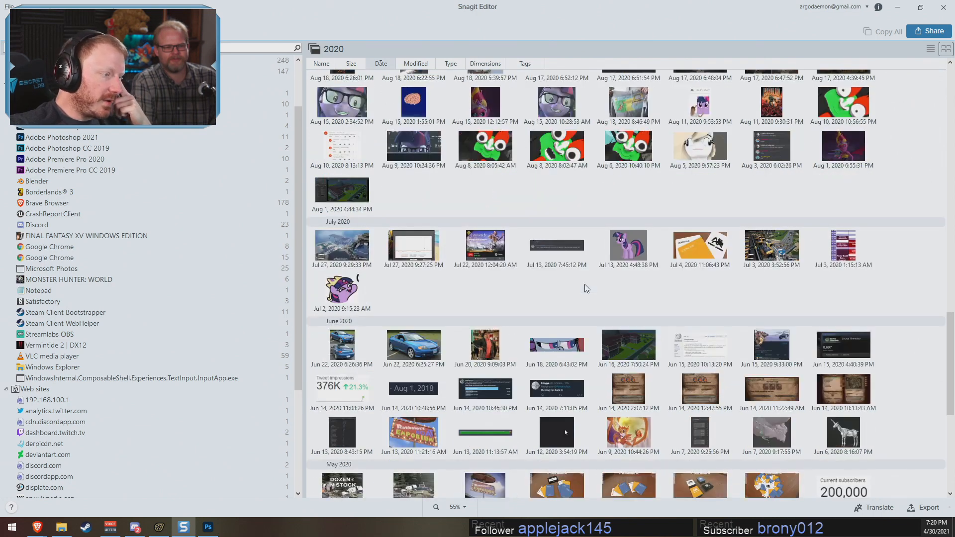
{"action": "scroll", "coordinate": [586, 288], "scroll_direction": "down", "scroll_amount": 7}
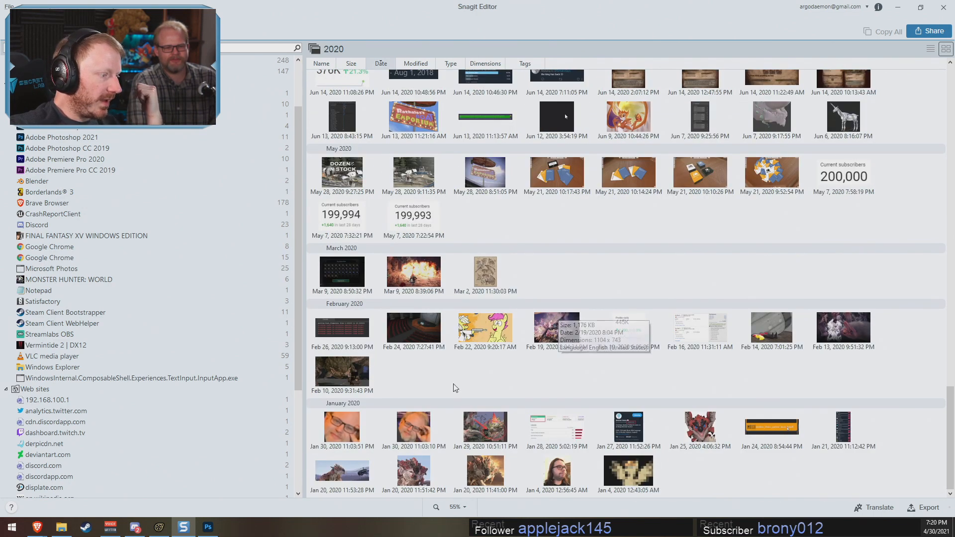
{"action": "left_click", "coordinate": [444, 439]}
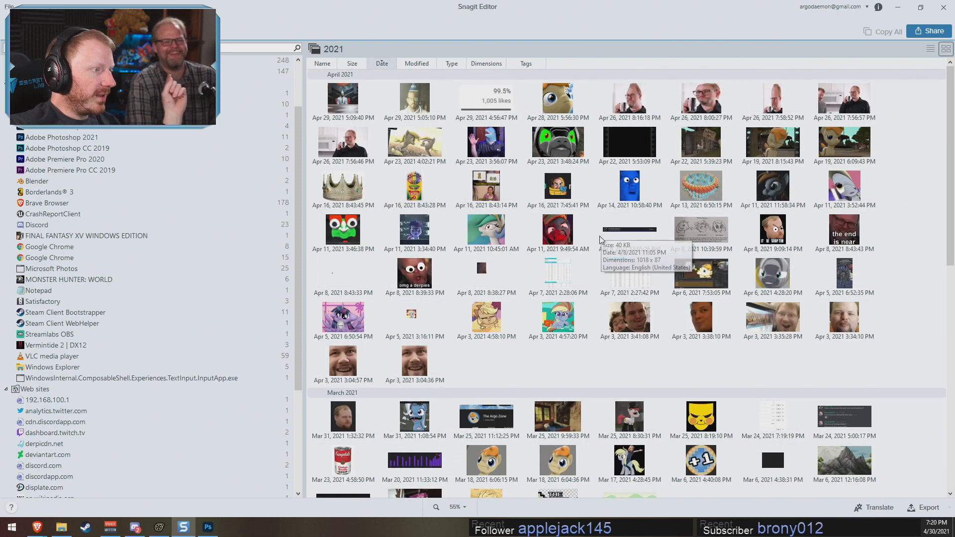
Step: Look through the 2021 captures back to January, selecting several of the portrait images along the way
{"action": "scroll", "coordinate": [601, 241], "scroll_direction": "down", "scroll_amount": 5}
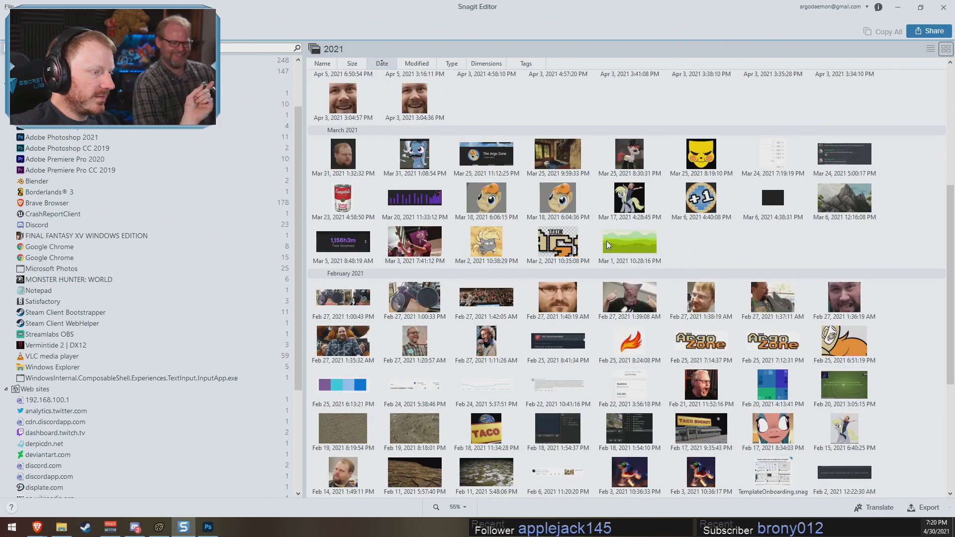
{"action": "scroll", "coordinate": [602, 241], "scroll_direction": "down", "scroll_amount": 2}
{"action": "left_click", "coordinate": [418, 271]}
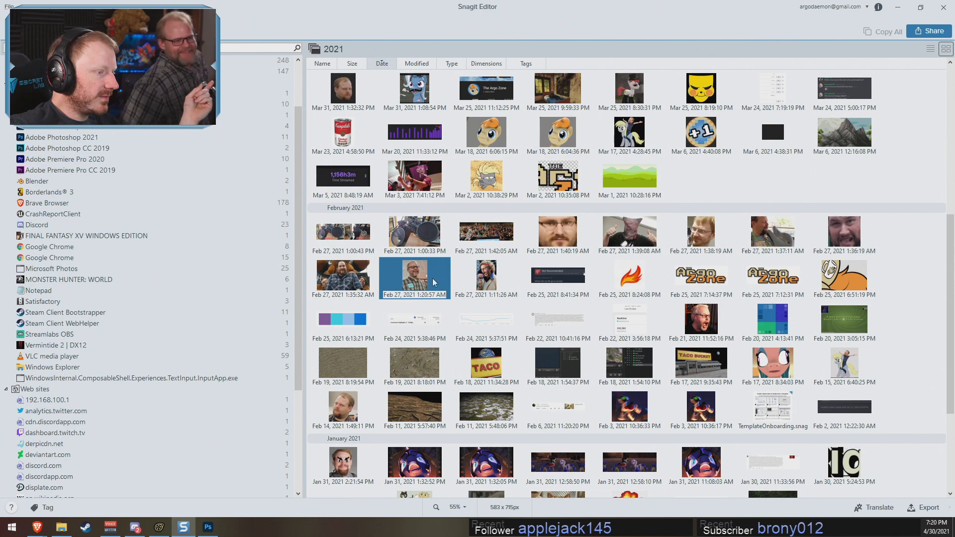
{"action": "scroll", "coordinate": [490, 291], "scroll_direction": "down", "scroll_amount": 3}
{"action": "left_click", "coordinate": [339, 286]}
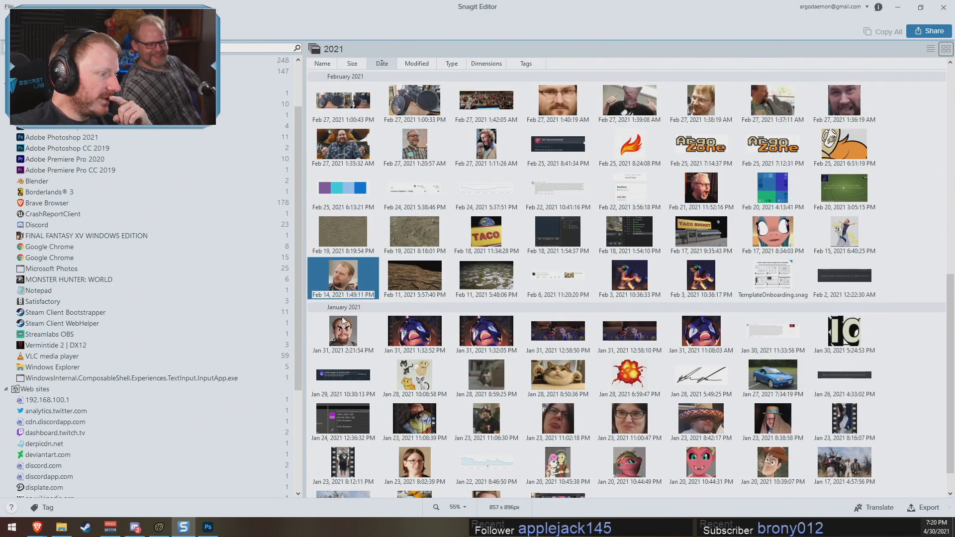
{"action": "left_click", "coordinate": [345, 322]}
{"action": "scroll", "coordinate": [406, 393], "scroll_direction": "down", "scroll_amount": 1}
{"action": "left_click", "coordinate": [413, 430]}
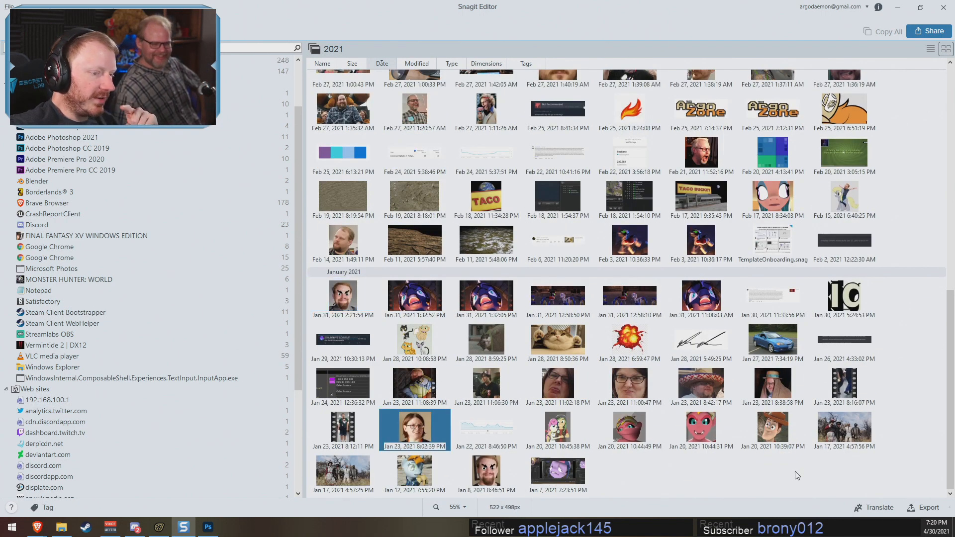
{"action": "left_click", "coordinate": [778, 435]}
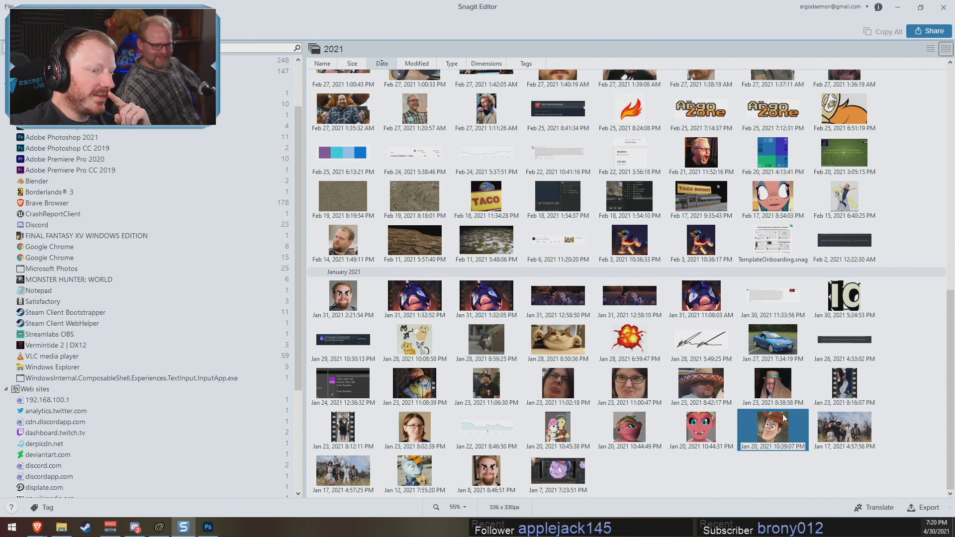
{"action": "left_click", "coordinate": [772, 396]}
Step: Go back up from the February to the April 2021 captures, selecting face photos including the one from Apr 3, 3:34:10 PM
{"action": "scroll", "coordinate": [745, 406], "scroll_direction": "up", "scroll_amount": 3}
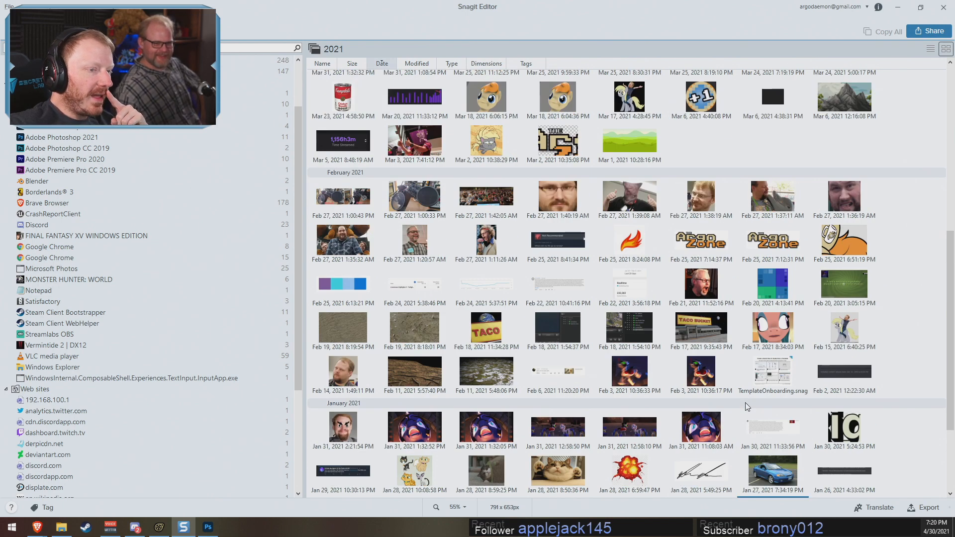
{"action": "left_click", "coordinate": [557, 196]}
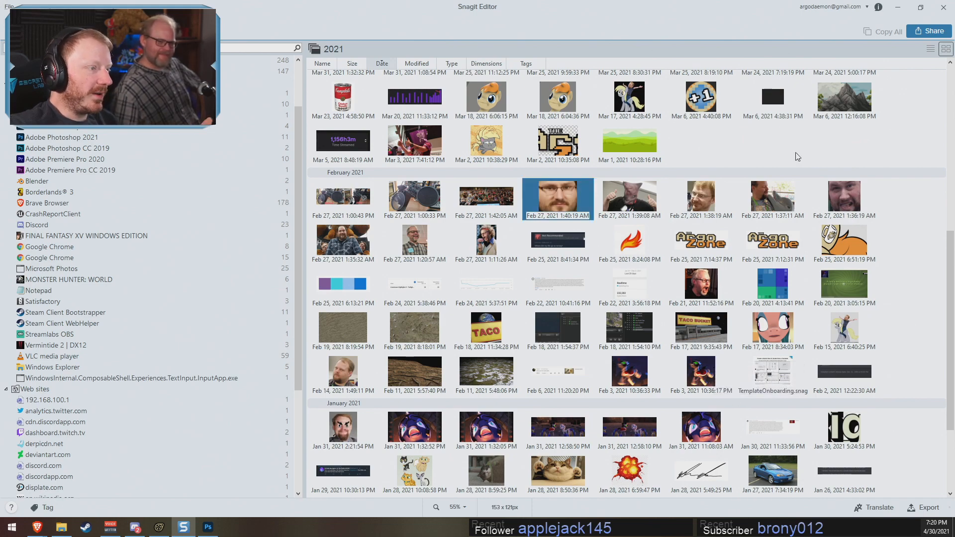
{"action": "left_click", "coordinate": [768, 198]}
{"action": "left_click", "coordinate": [847, 206]}
{"action": "scroll", "coordinate": [783, 207], "scroll_direction": "up", "scroll_amount": 7}
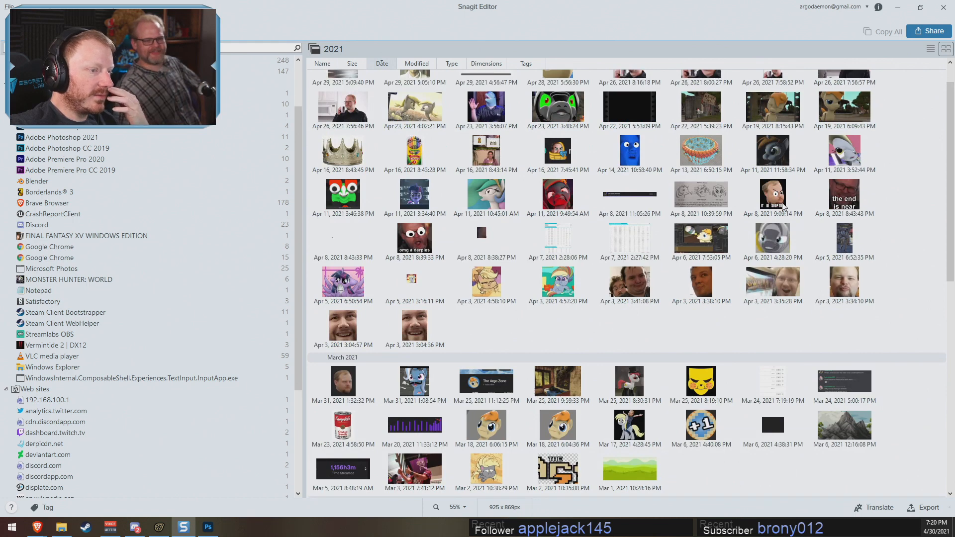
{"action": "left_click", "coordinate": [625, 297]}
{"action": "left_click", "coordinate": [841, 288]}
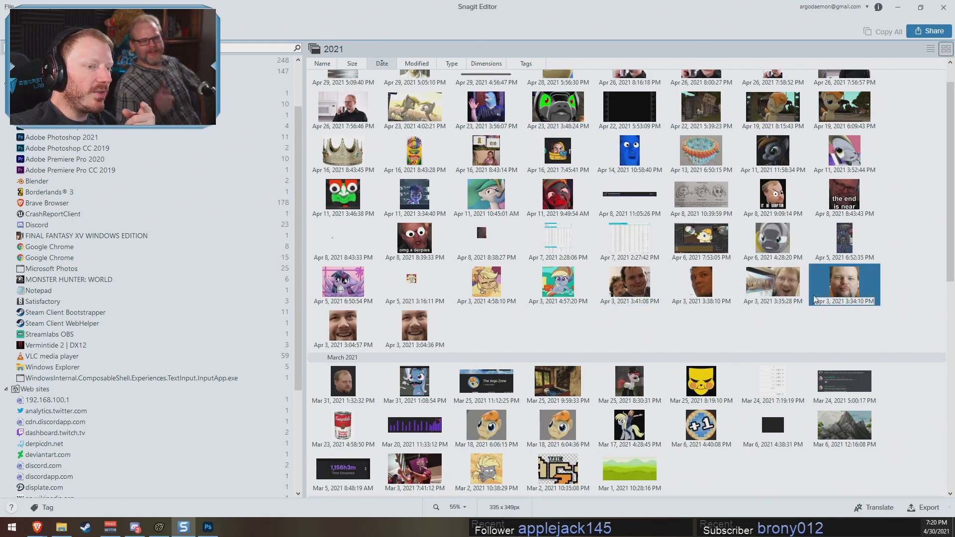
Step: View the Apr 3, 2021, 3:35:28 PM capture at full size and close the capture editor
{"action": "left_click", "coordinate": [787, 297]}
{"action": "double_click", "coordinate": [780, 288]}
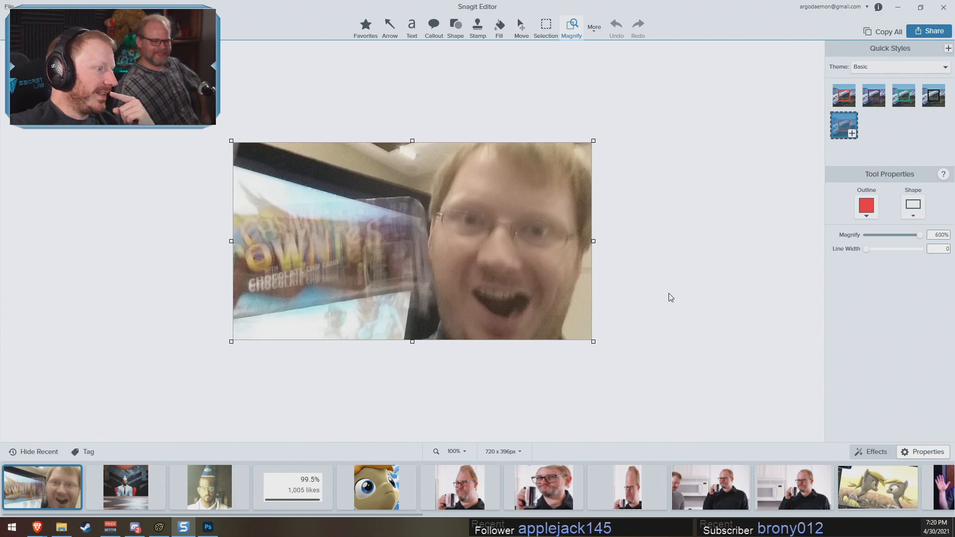
{"action": "left_click", "coordinate": [943, 7]}
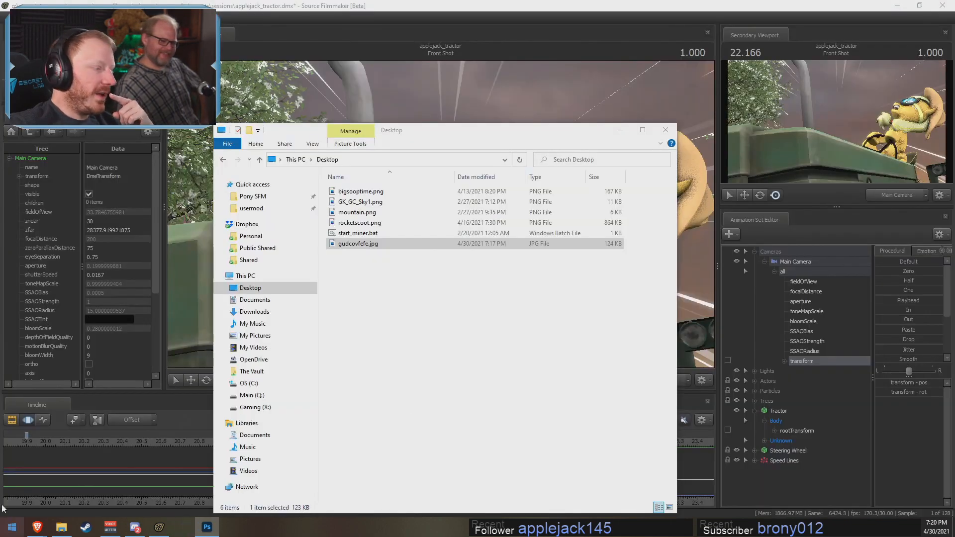
Step: Browse to Pony SFM > Pictures > Pictures (RL) in File Explorer and open the mirror selfie 20140604_215722.jpg
{"action": "left_click", "coordinate": [291, 195]}
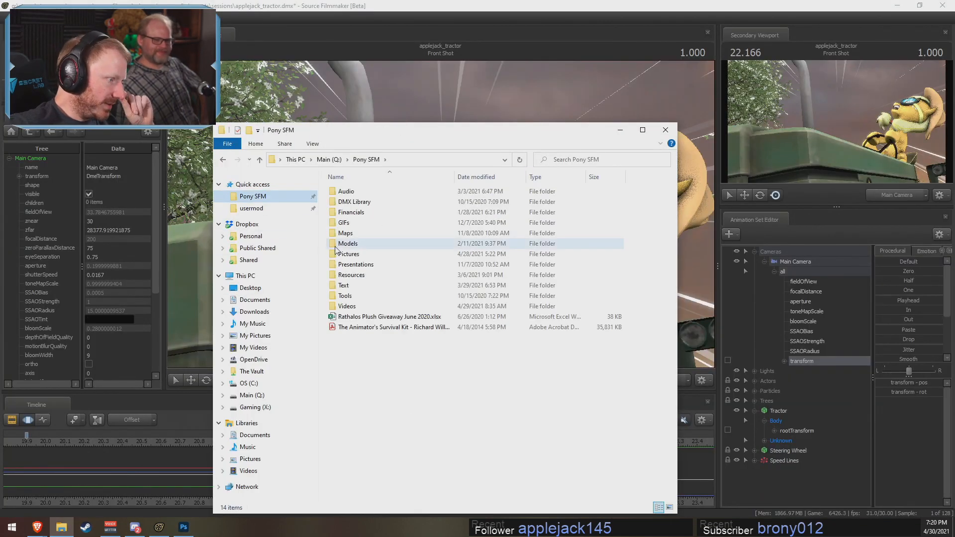
{"action": "double_click", "coordinate": [348, 254]}
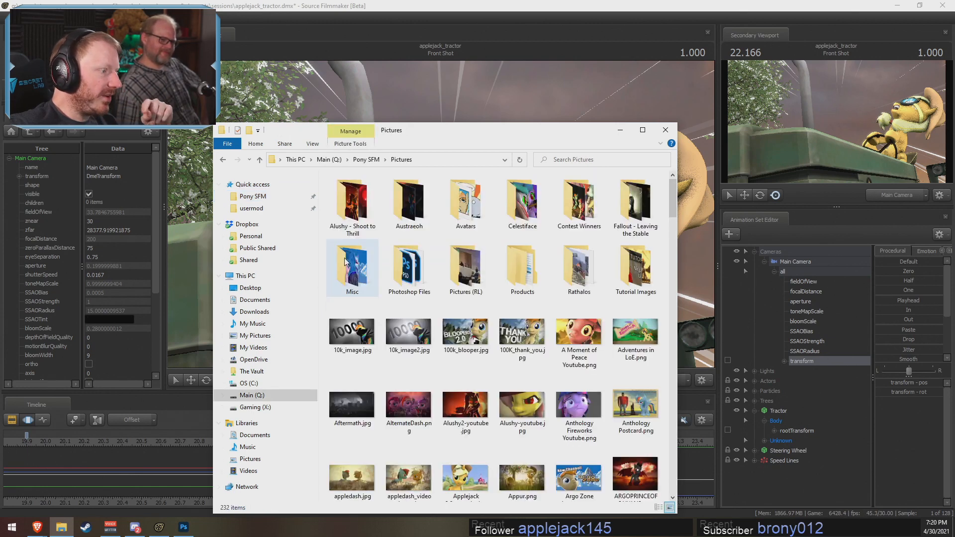
{"action": "double_click", "coordinate": [465, 271]}
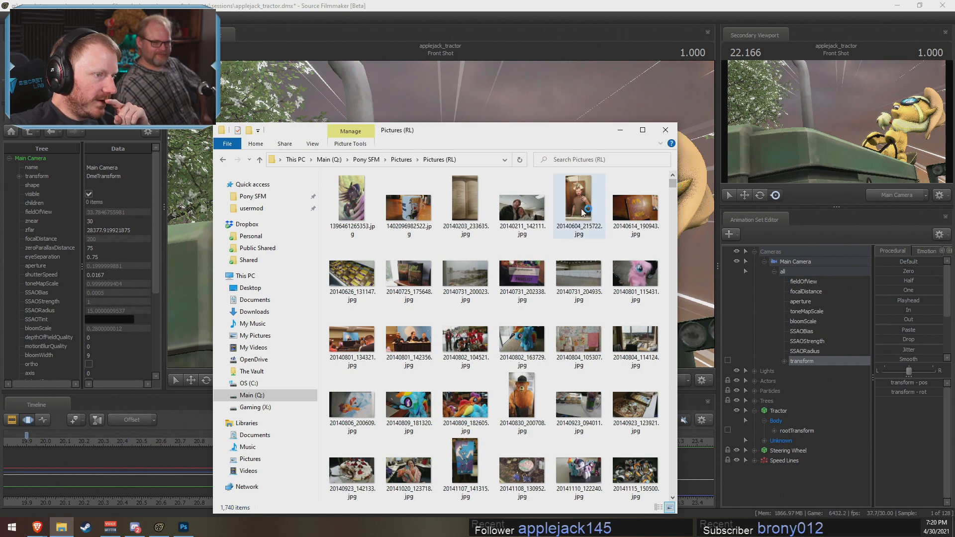
{"action": "double_click", "coordinate": [580, 206]}
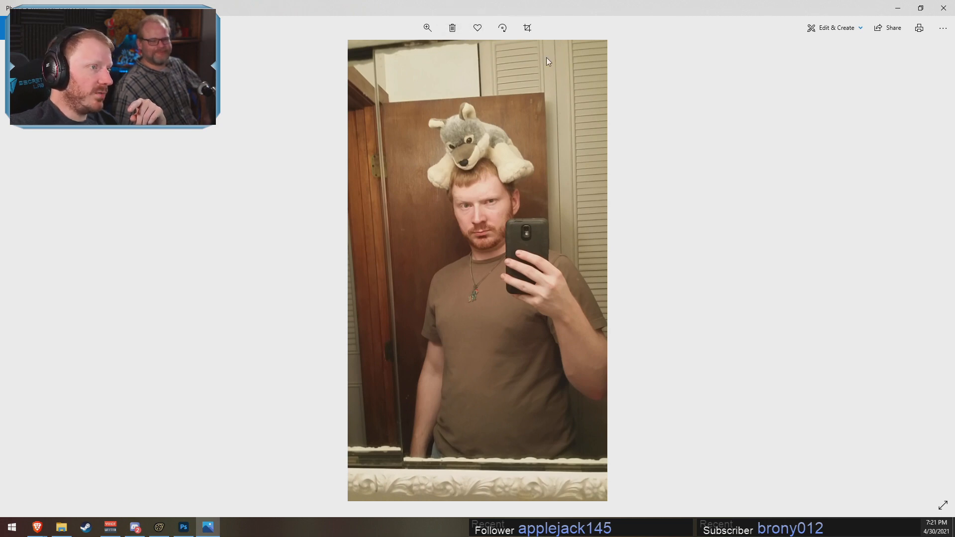
Step: Copy the mirror selfie, switch to Photoshop, and paste it into a new document matching the clipboard size
{"action": "right_click", "coordinate": [547, 167]}
{"action": "left_click", "coordinate": [572, 348]}
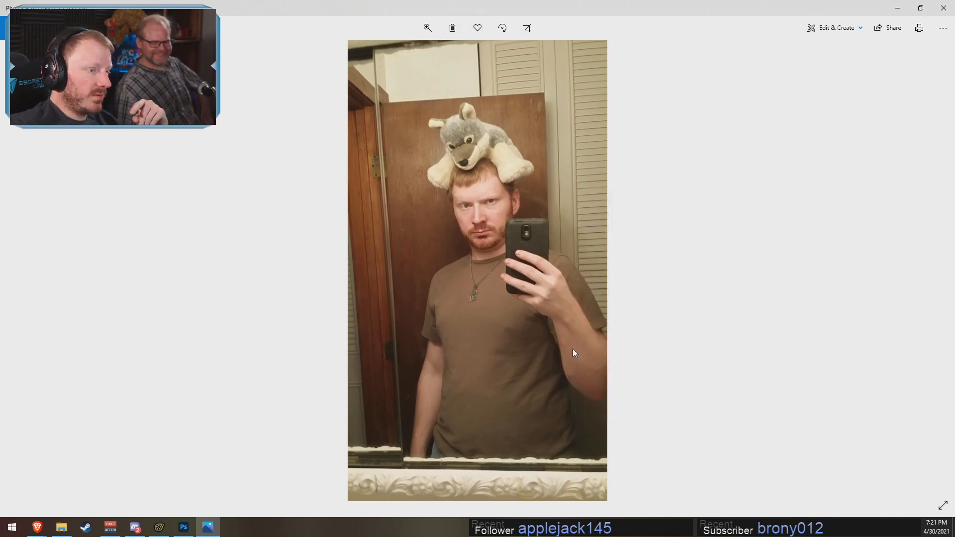
{"action": "left_click", "coordinate": [183, 526]}
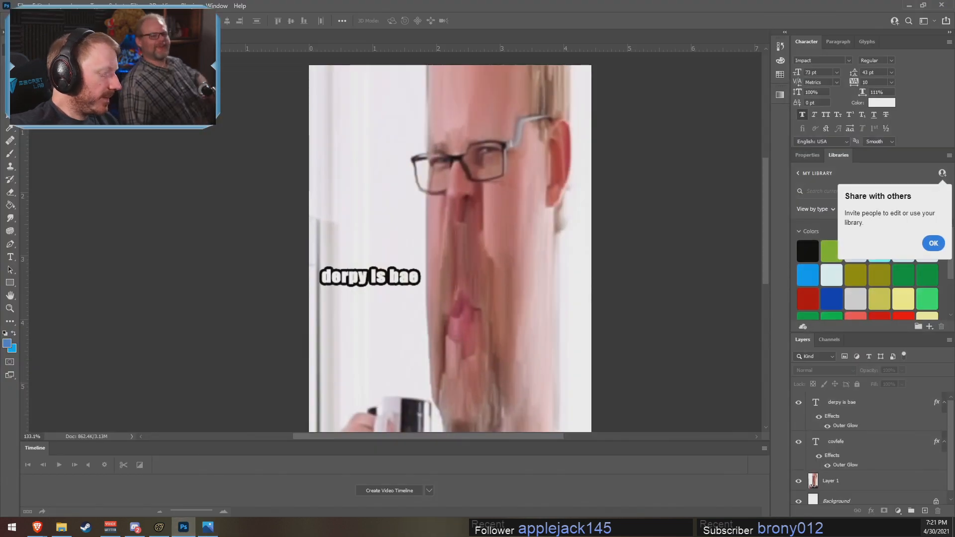
{"action": "key", "text": "ctrl+n"}
{"action": "key", "text": "Return"}
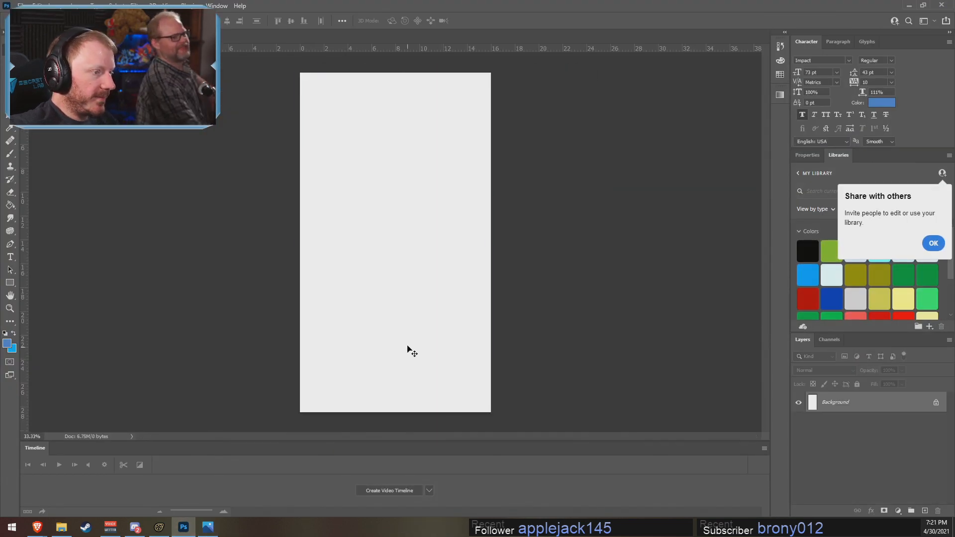
{"action": "key", "text": "ctrl+v"}
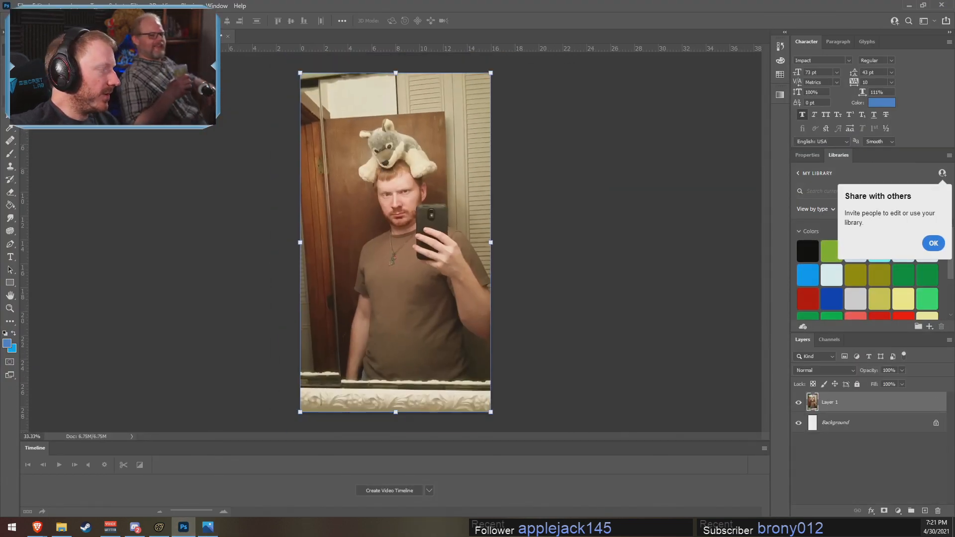
Step: Crop the canvas to a nearly square area around the head, plush toy and phone, and dismiss the library-sharing tip
{"action": "key", "text": "c"}
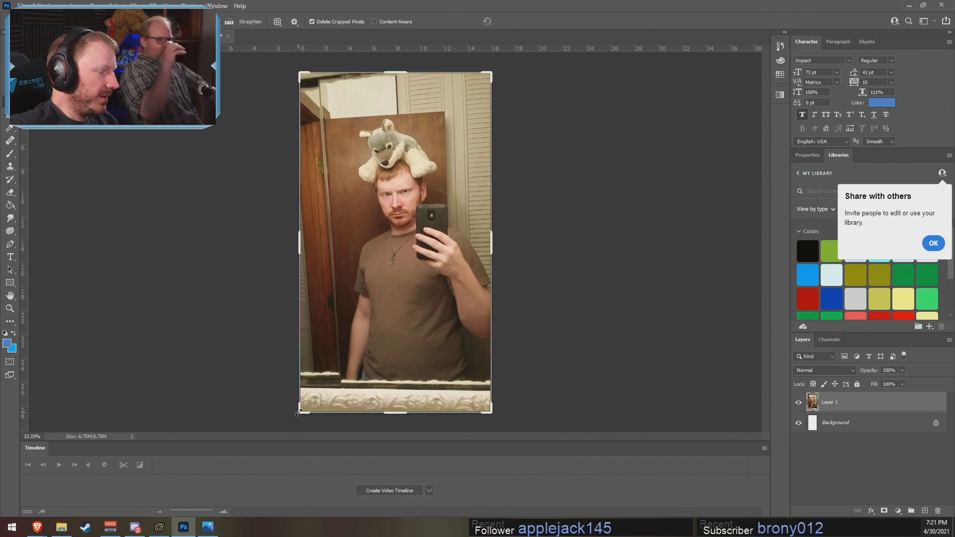
{"action": "left_click_drag", "start_coordinate": [298, 413], "coordinate": [298, 351]}
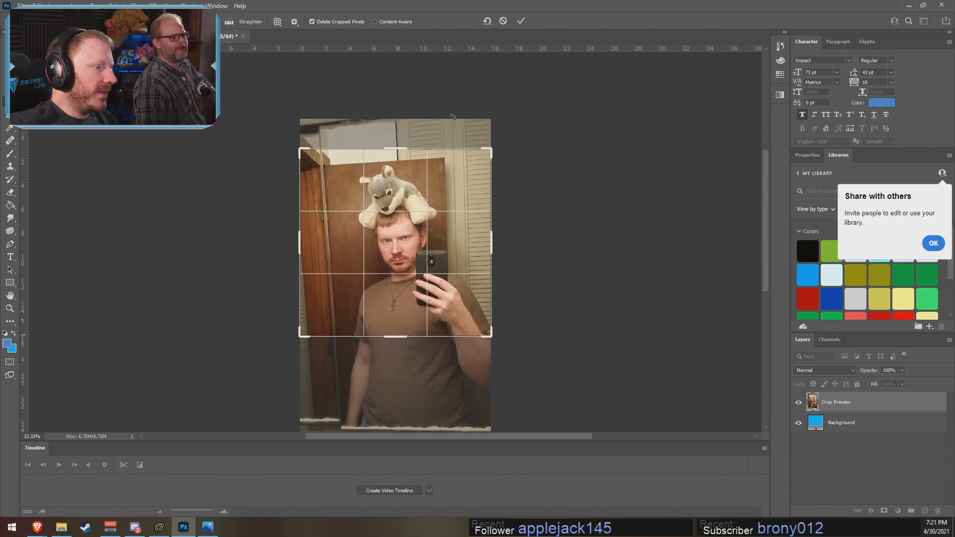
{"action": "left_click", "coordinate": [522, 22]}
{"action": "scroll", "coordinate": [295, 256], "scroll_direction": "up", "scroll_amount": 6, "text": "alt"}
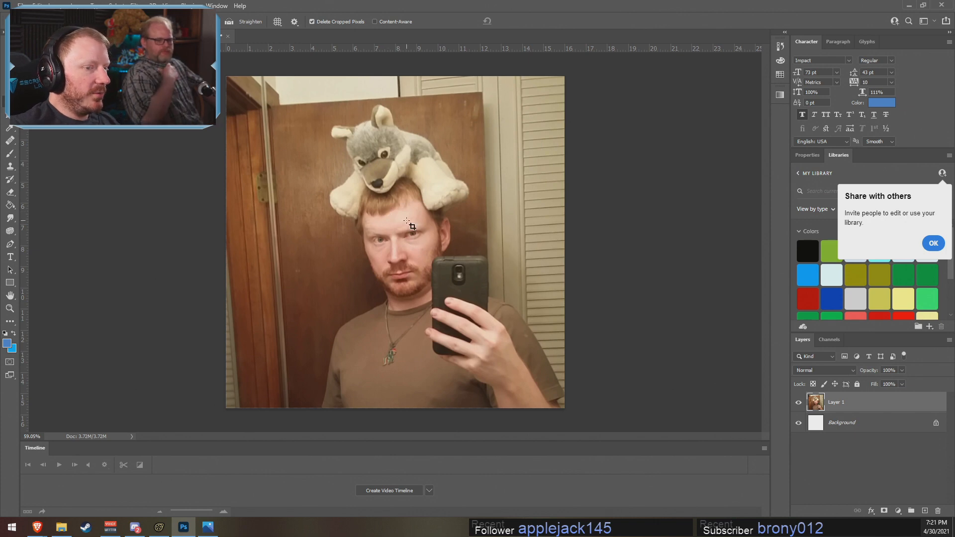
{"action": "left_click", "coordinate": [932, 242]}
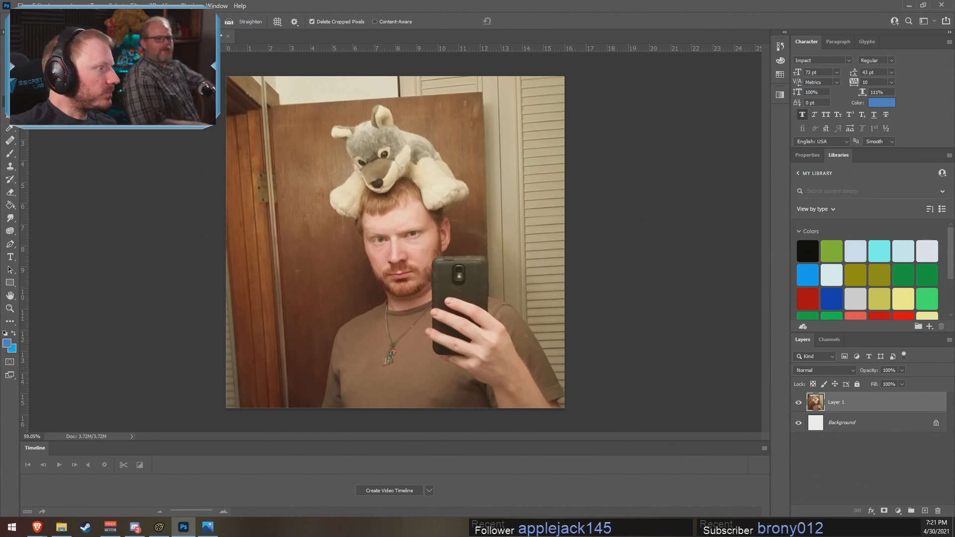
Step: Distort the photo layer with Content-Aware Scale, trying enlargements up to 256% before shrinking it to 52%
{"action": "left_click", "coordinate": [56, 5]}
{"action": "mouse_move", "coordinate": [38, 5]}
{"action": "left_click", "coordinate": [100, 194]}
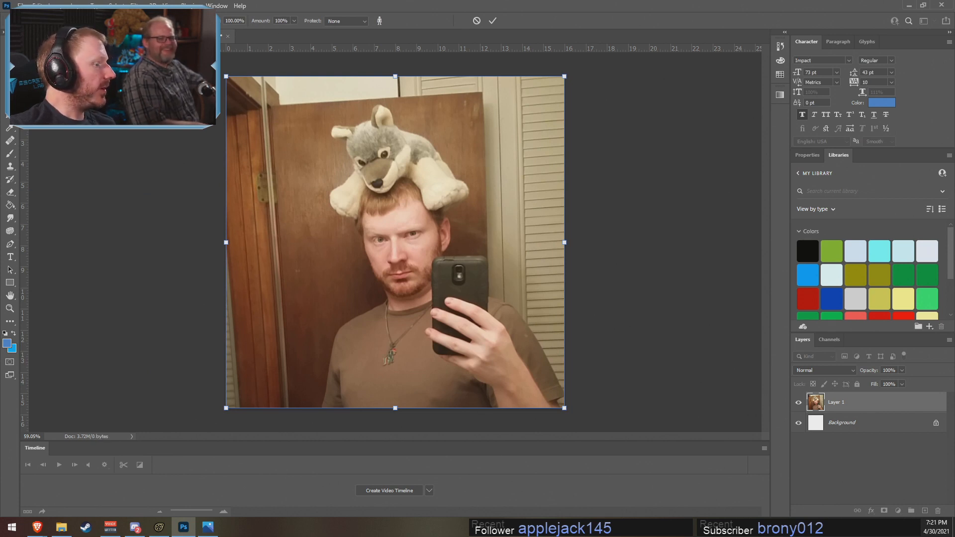
{"action": "left_click_drag", "start_coordinate": [226, 77], "coordinate": [74, 5], "text": "alt"}
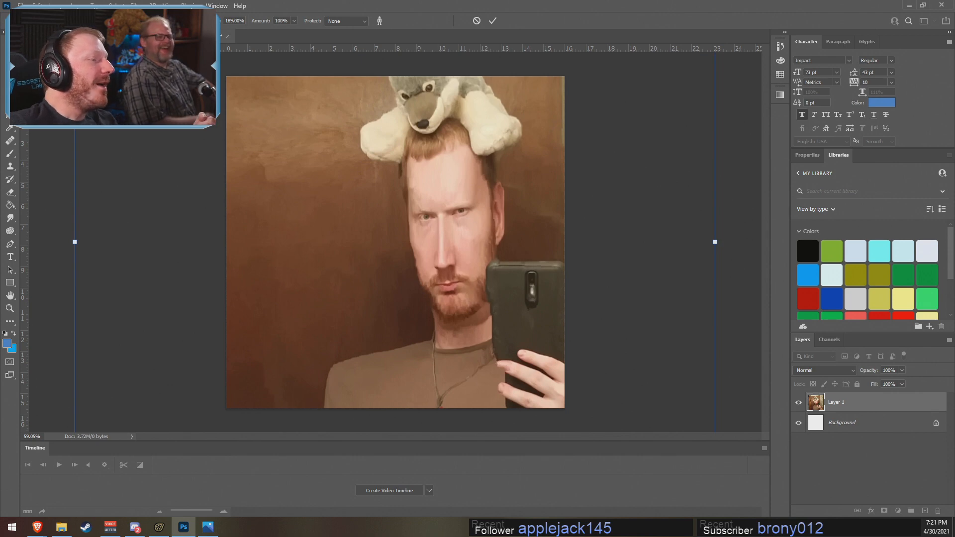
{"action": "mouse_move", "coordinate": [74, 5]}
{"action": "left_mouse_down", "text": "alt"}
{"action": "mouse_move", "coordinate": [140, 5]}
{"action": "mouse_move", "coordinate": [218, 69]}
{"action": "mouse_move", "coordinate": [160, 12]}
{"action": "mouse_move", "coordinate": [96, 5]}
{"action": "mouse_move", "coordinate": [149, 5]}
{"action": "mouse_move", "coordinate": [213, 75]}
{"action": "mouse_move", "coordinate": [143, 7]}
{"action": "mouse_move", "coordinate": [226, 75]}
{"action": "mouse_move", "coordinate": [136, 5]}
{"action": "mouse_move", "coordinate": [68, 5]}
{"action": "left_mouse_up", "text": "alt"}
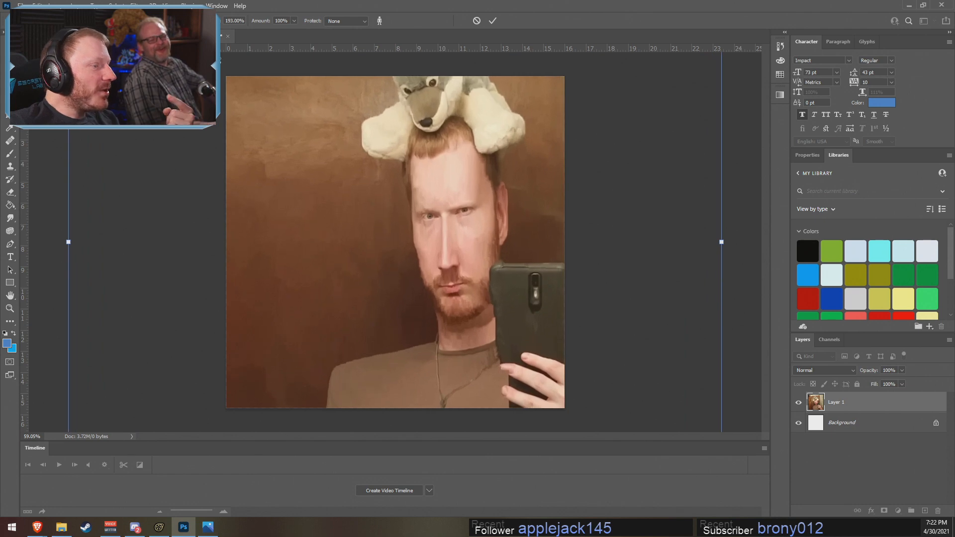
{"action": "left_click_drag", "start_coordinate": [217, 64], "coordinate": [248, 63]}
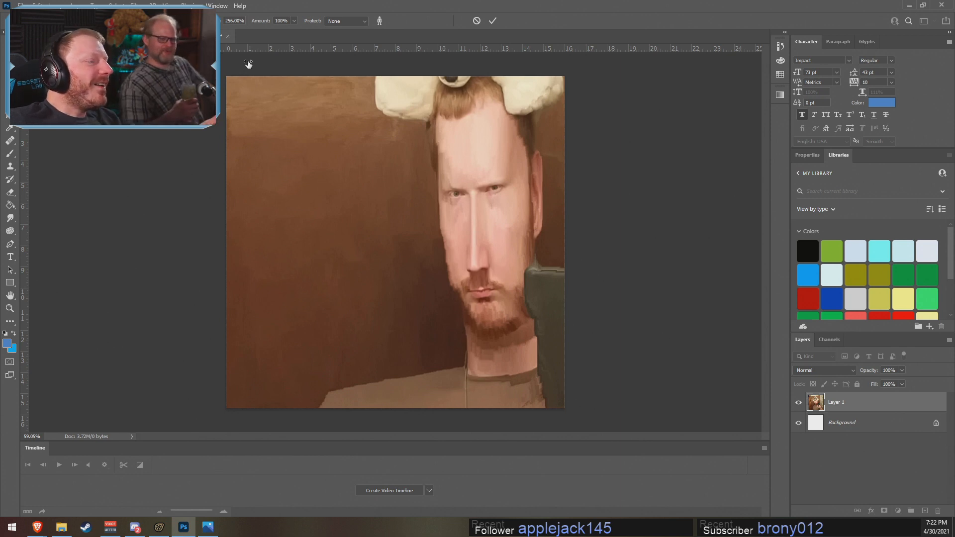
{"action": "left_click_drag", "start_coordinate": [248, 63], "coordinate": [225, 53]}
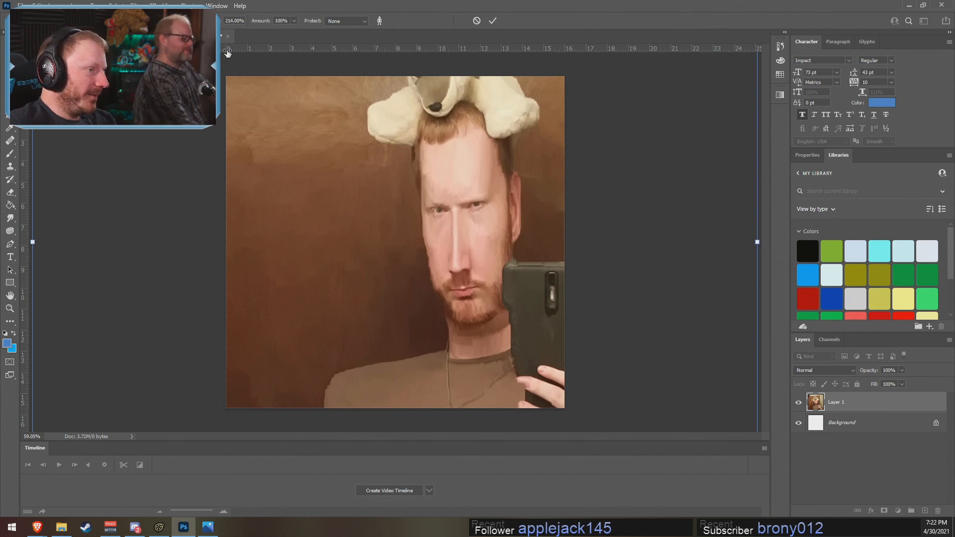
{"action": "left_click_drag", "start_coordinate": [227, 53], "coordinate": [145, 53]}
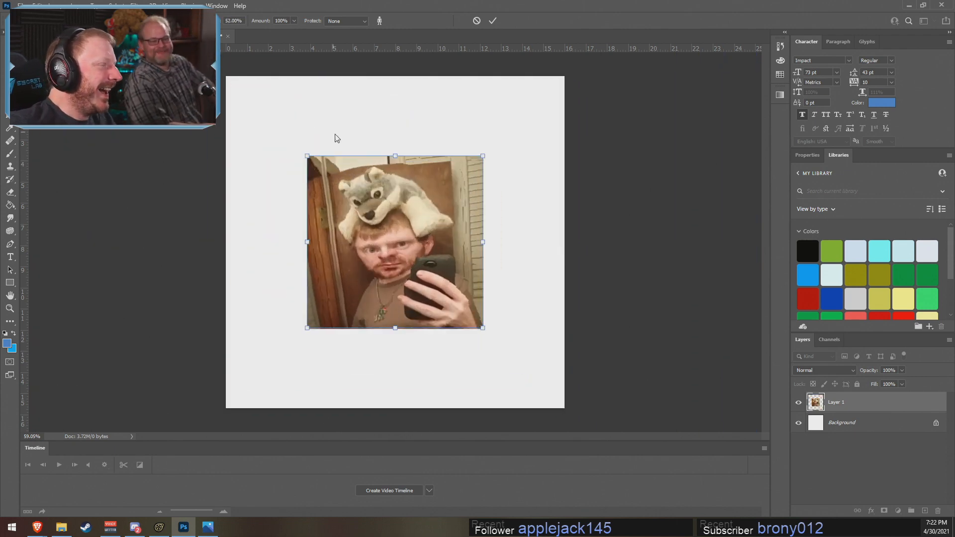
Step: Examine the distorted face and plush toy in the shrunken photo up close and as a whole
{"action": "scroll", "coordinate": [380, 293], "scroll_direction": "up", "scroll_amount": 6, "text": "alt"}
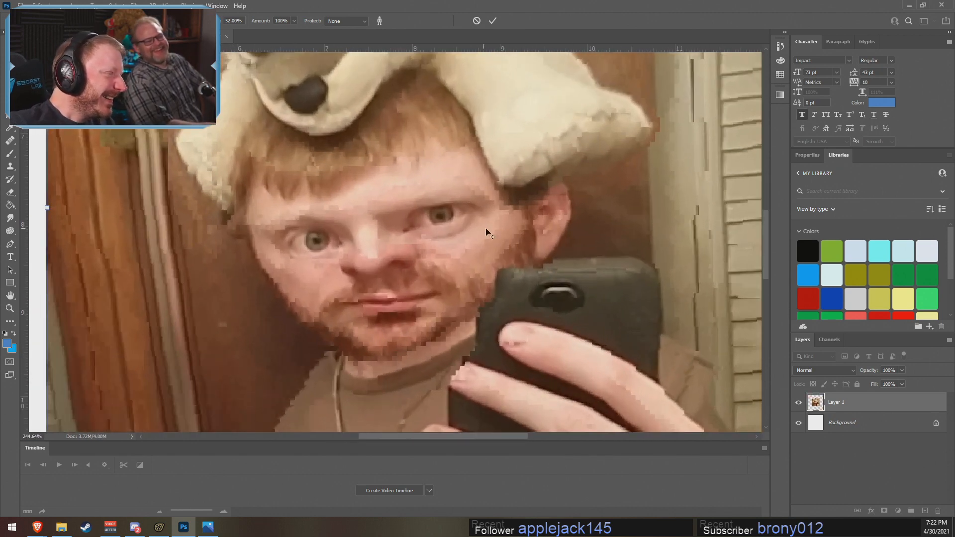
{"action": "scroll", "coordinate": [486, 231], "scroll_direction": "down", "scroll_amount": 1, "text": "alt"}
{"action": "scroll", "coordinate": [443, 364], "scroll_direction": "up", "scroll_amount": 2, "text": "alt"}
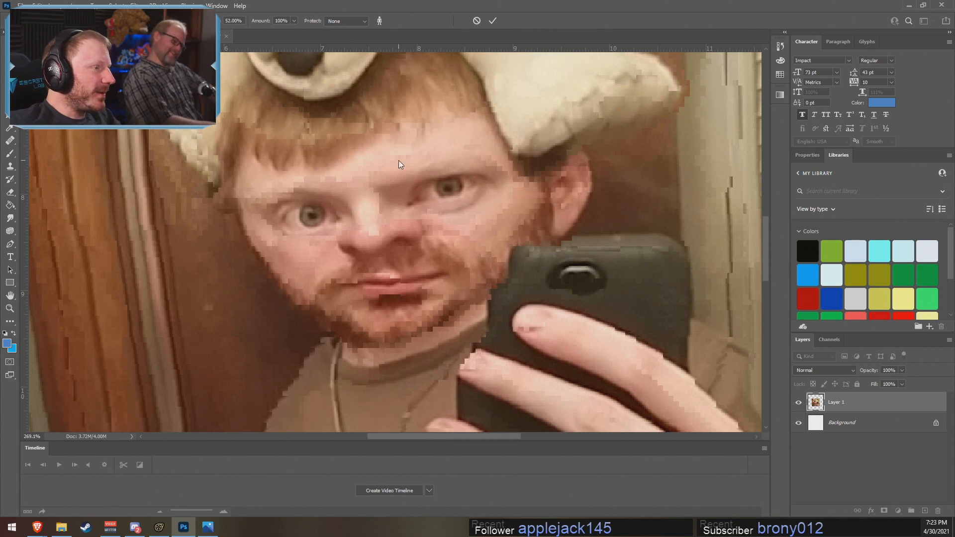
{"action": "scroll", "coordinate": [398, 160], "scroll_direction": "down", "scroll_amount": 5, "text": "alt"}
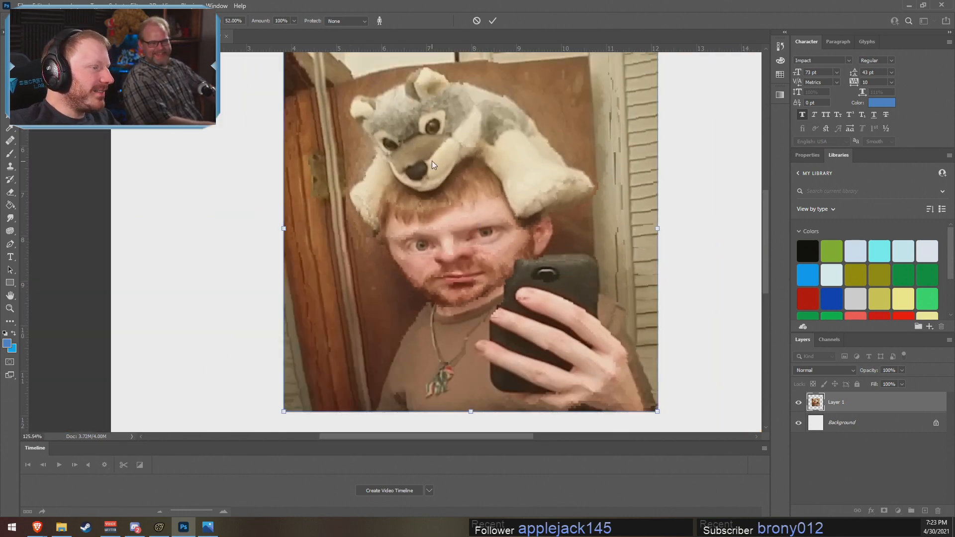
{"action": "scroll", "coordinate": [484, 203], "scroll_direction": "down", "scroll_amount": 2, "text": "alt"}
{"action": "scroll", "coordinate": [497, 150], "scroll_direction": "up", "scroll_amount": 5, "text": "alt"}
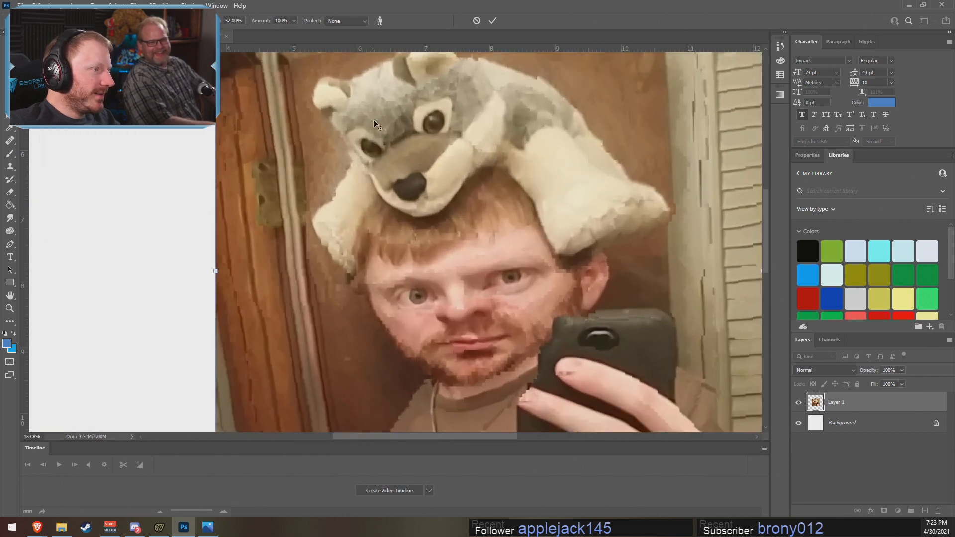
{"action": "scroll", "coordinate": [523, 136], "scroll_direction": "up", "scroll_amount": 2}
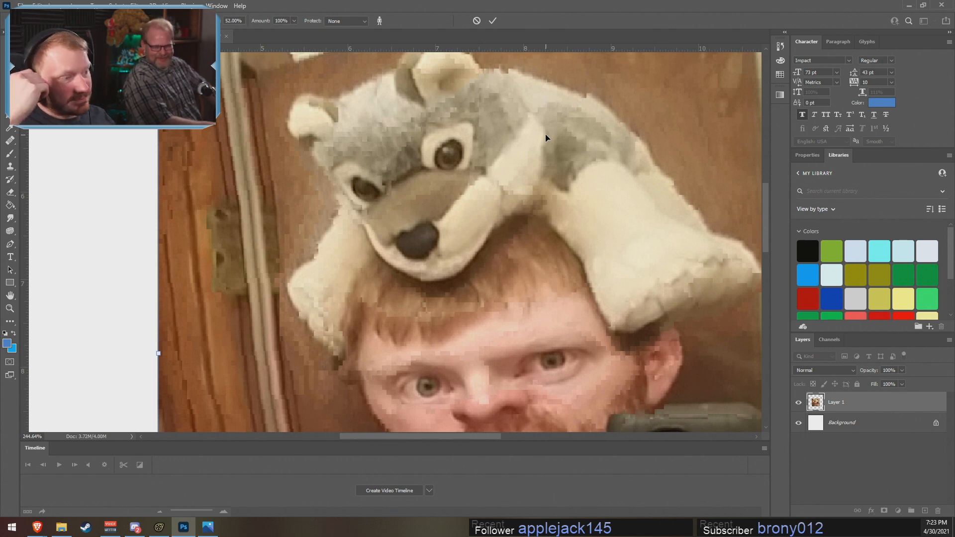
{"action": "scroll", "coordinate": [542, 160], "scroll_direction": "down", "scroll_amount": 5}
{"action": "scroll", "coordinate": [653, 335], "scroll_direction": "up", "scroll_amount": 1, "text": "alt"}
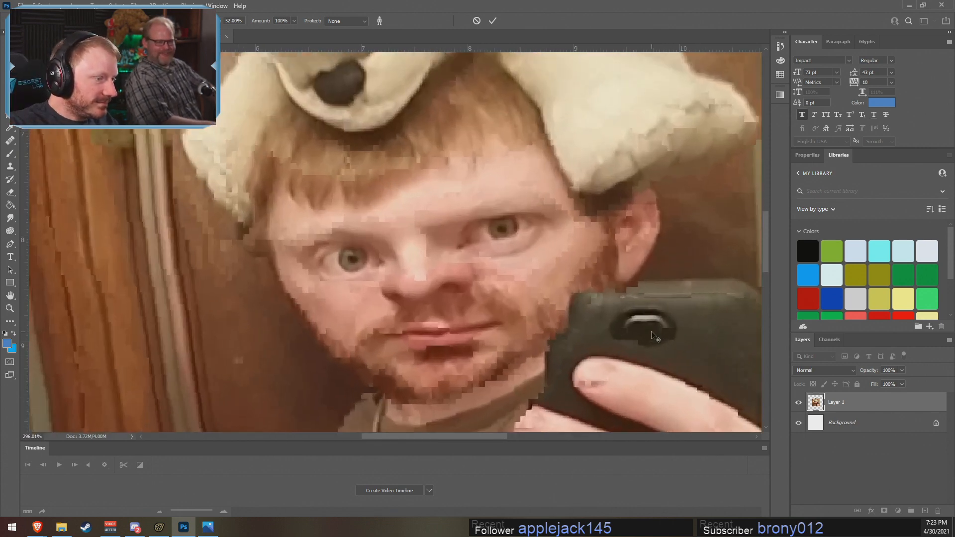
{"action": "scroll", "coordinate": [488, 271], "scroll_direction": "up", "scroll_amount": 5, "text": "alt"}
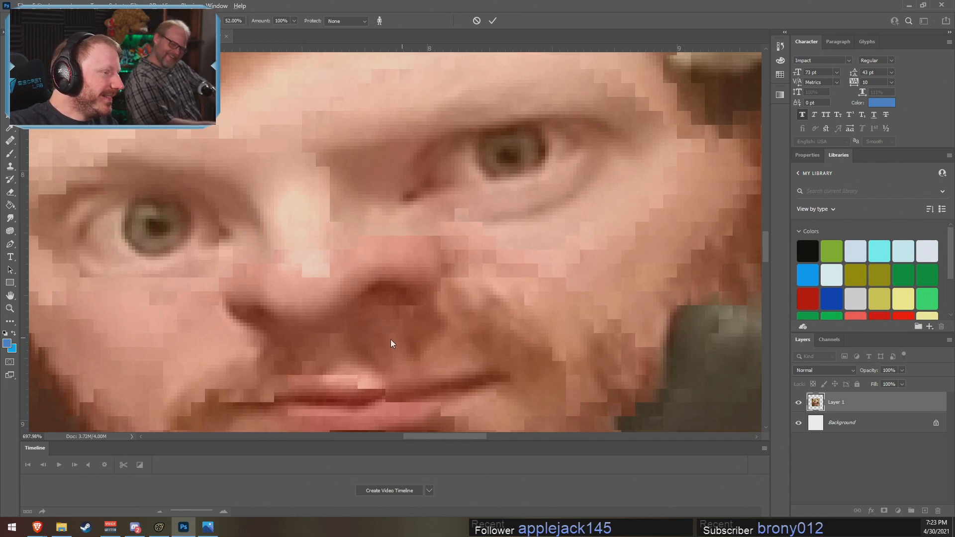
{"action": "scroll", "coordinate": [391, 343], "scroll_direction": "down", "scroll_amount": 15, "text": "alt"}
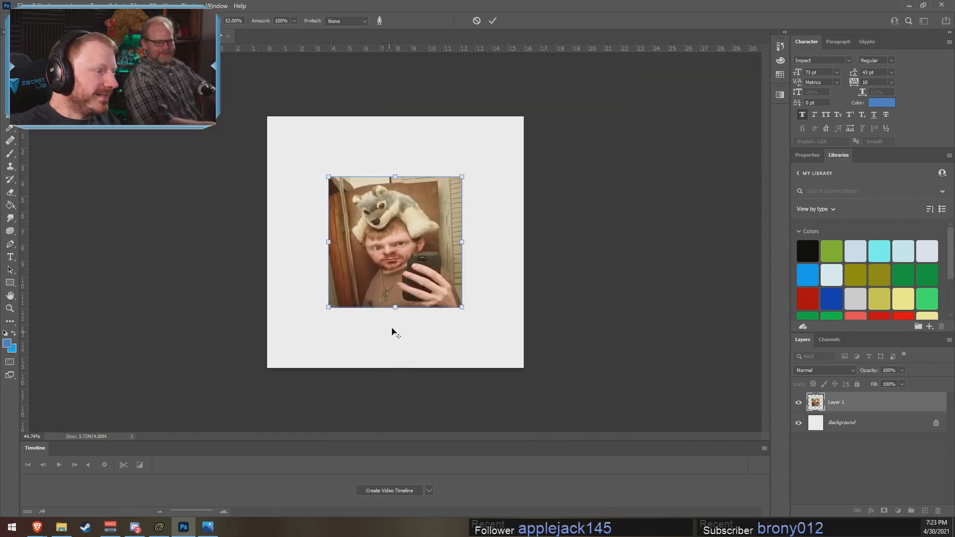
{"action": "scroll", "coordinate": [392, 333], "scroll_direction": "up", "scroll_amount": 10, "text": "alt"}
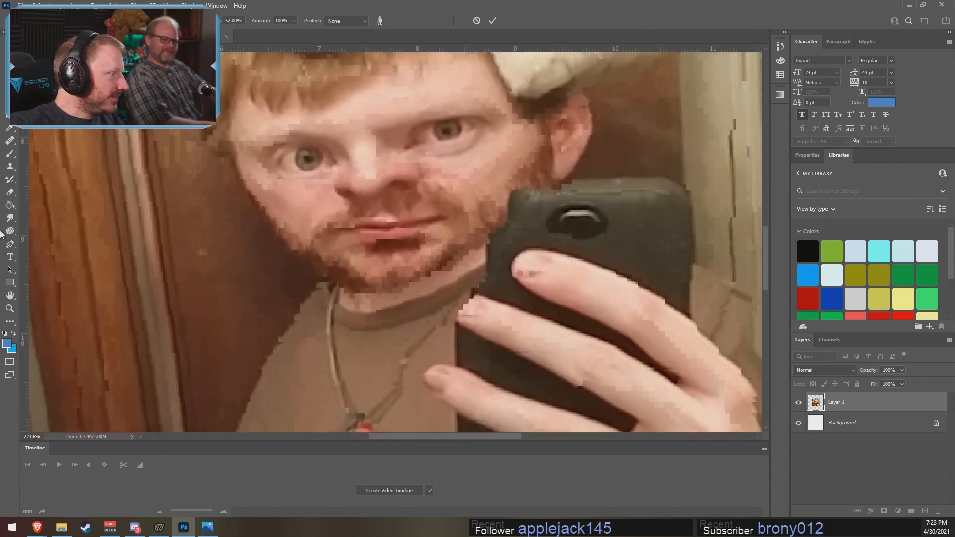
Step: Commit the scaling and draw a thin white ellipse about 82 by 2 px across the mouth
{"action": "left_click", "coordinate": [9, 282]}
{"action": "left_click", "coordinate": [49, 293]}
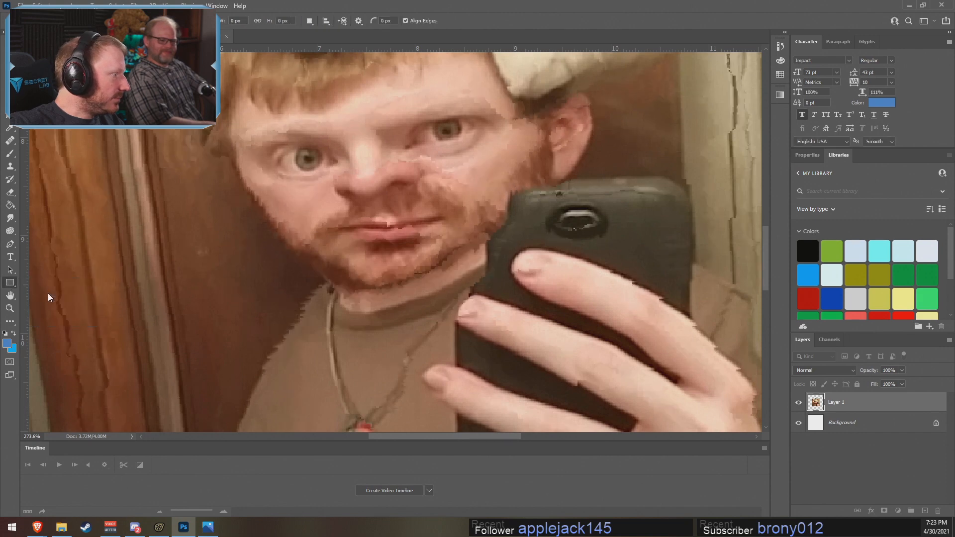
{"action": "left_click_drag", "start_coordinate": [326, 228], "coordinate": [437, 228]}
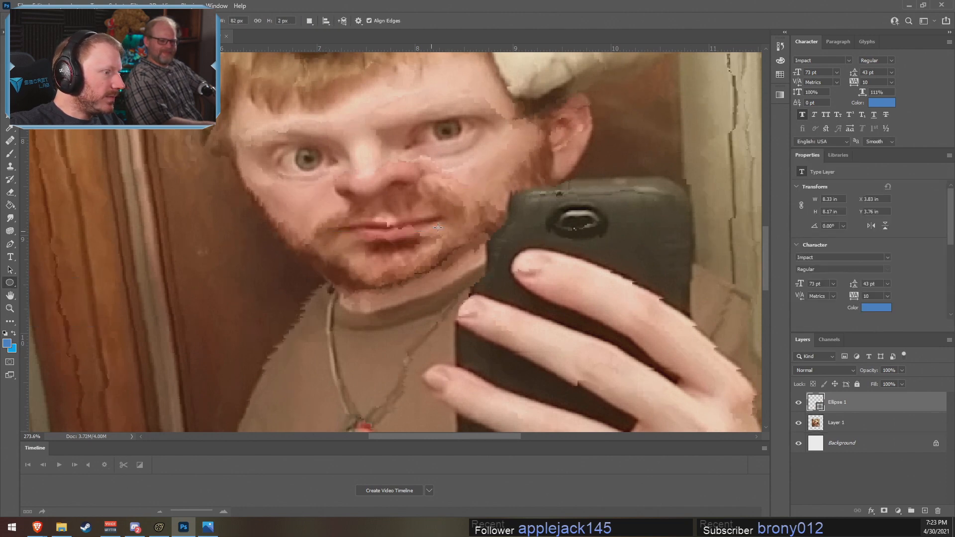
{"action": "left_click", "coordinate": [382, 229]}
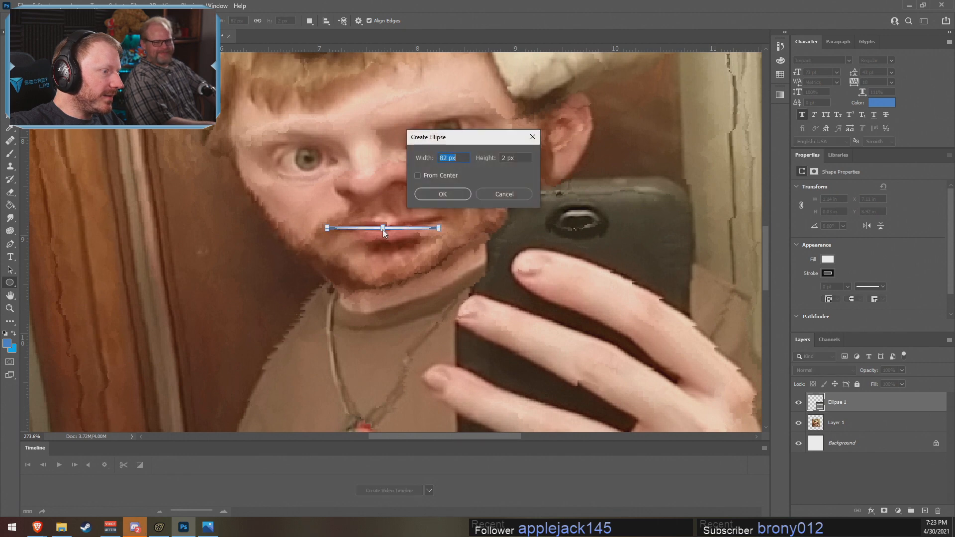
{"action": "left_click", "coordinate": [518, 193]}
{"action": "left_click", "coordinate": [881, 102]}
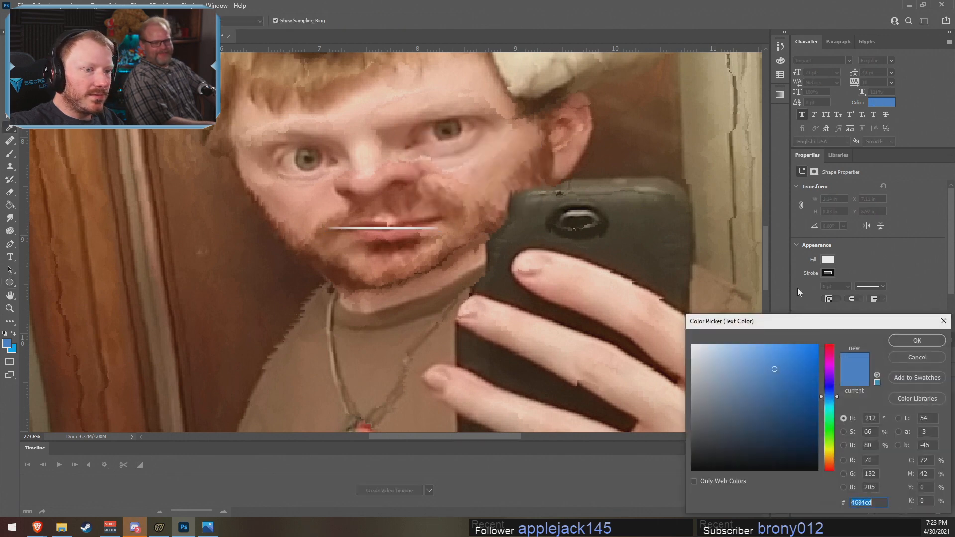
{"action": "left_click", "coordinate": [926, 357]}
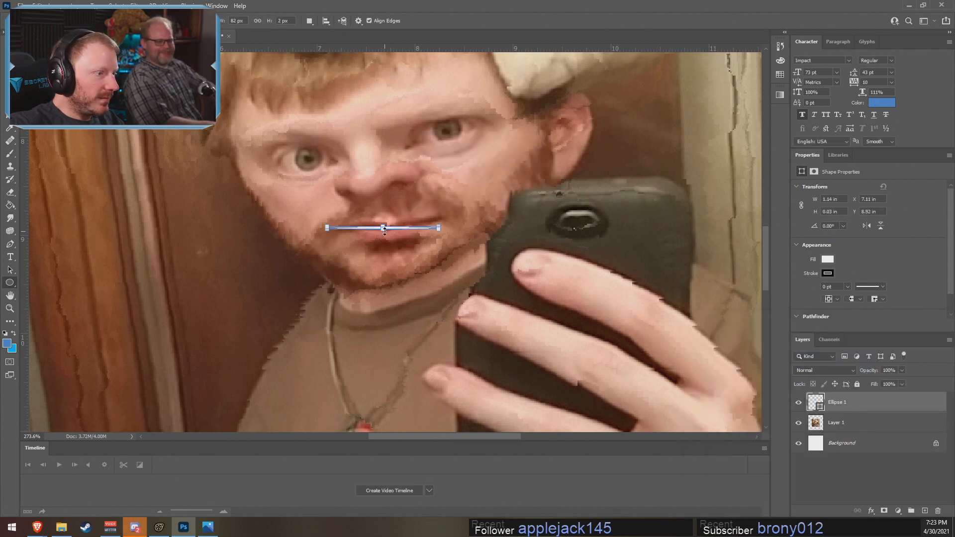
Step: Stretch the white ellipse downward over the chin to about 37 px high
{"action": "left_click_drag", "start_coordinate": [384, 229], "coordinate": [379, 279]}
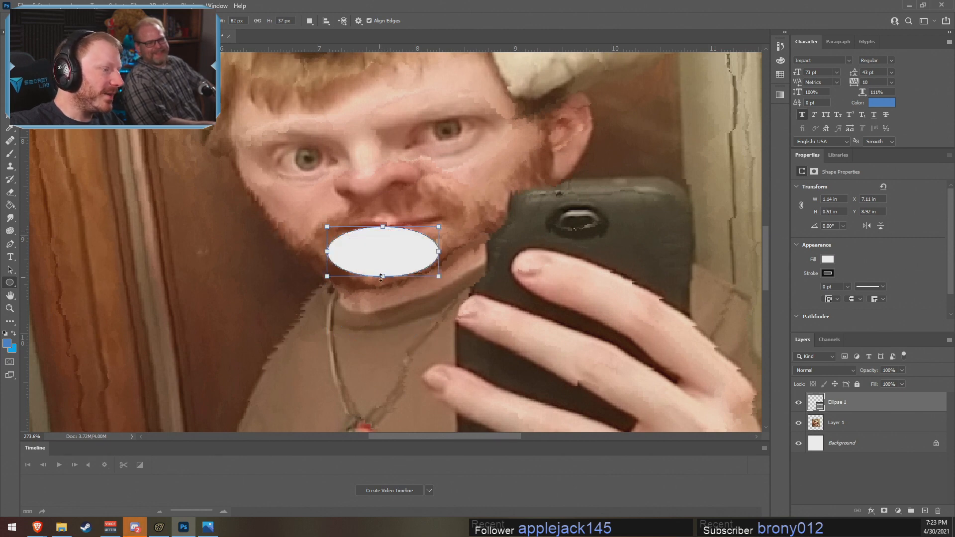
Step: Compare the chin with and without the stretched white ellipse, and undo the ellipse completely
{"action": "key", "text": "ctrl+z"}
{"action": "key", "text": "ctrl+shift+z"}
{"action": "key", "text": "ctrl+z"}
{"action": "key", "text": "ctrl+shift+z"}
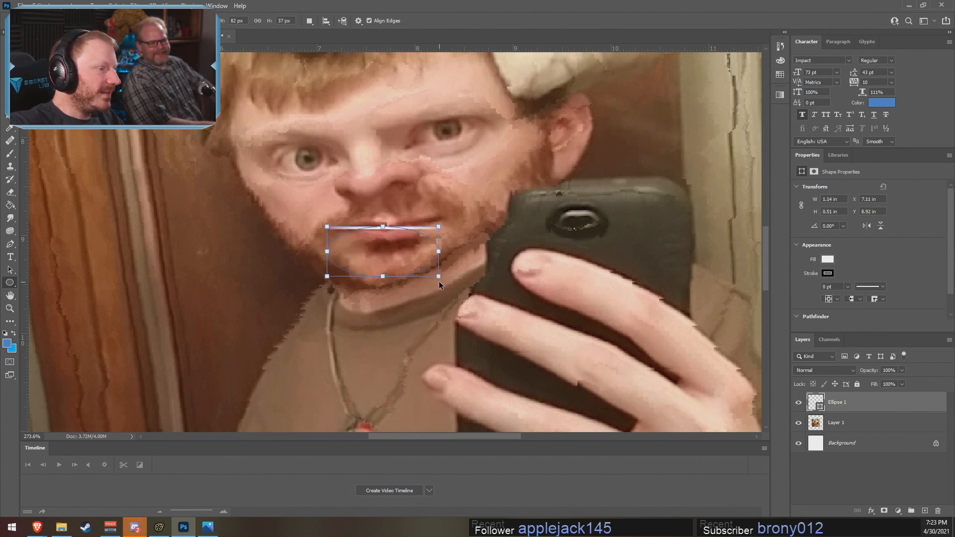
{"action": "key", "text": "ctrl+z"}
{"action": "key", "text": "ctrl+shift+z"}
{"action": "key", "text": "ctrl+z"}
{"action": "key", "text": "ctrl+shift+z"}
{"action": "key", "text": "ctrl+z"}
{"action": "key", "text": "ctrl+z"}
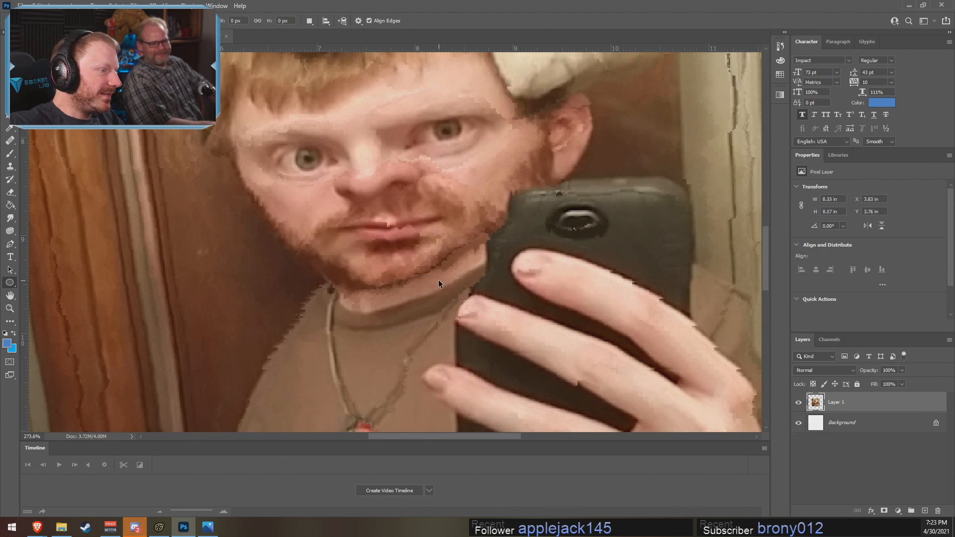
Step: Review the distorted photo as a whole and closer up, toggling its last change off and on
{"action": "scroll", "coordinate": [404, 160], "scroll_direction": "down", "scroll_amount": 4, "text": "alt"}
{"action": "scroll", "coordinate": [406, 158], "scroll_direction": "down", "scroll_amount": 6, "text": "alt"}
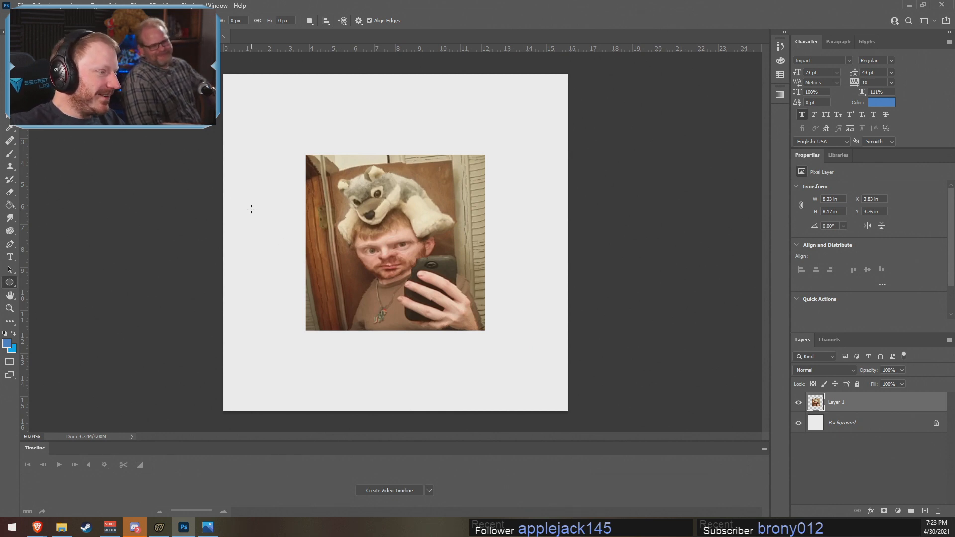
{"action": "key", "text": "ctrl+z"}
{"action": "key", "text": "ctrl+shift+z"}
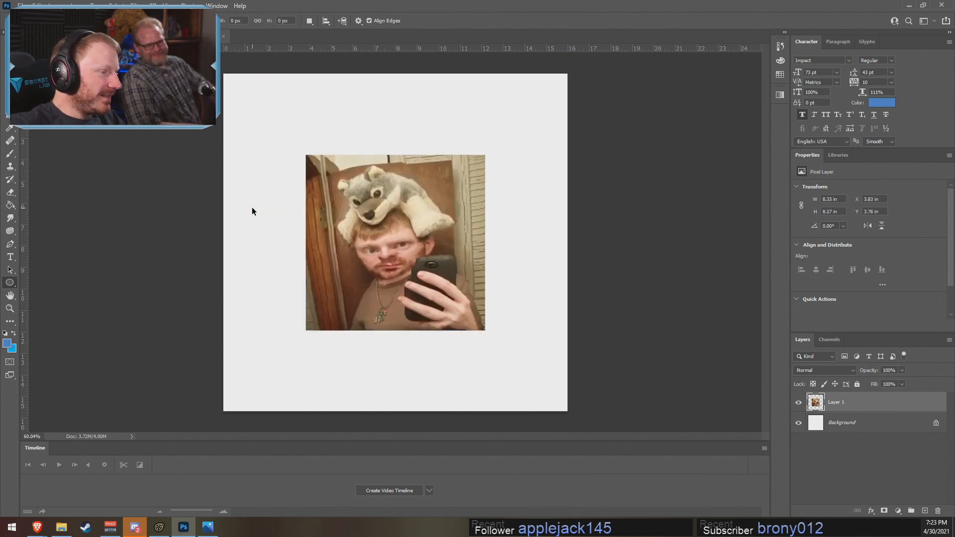
{"action": "scroll", "coordinate": [372, 246], "scroll_direction": "up", "scroll_amount": 9, "text": "alt"}
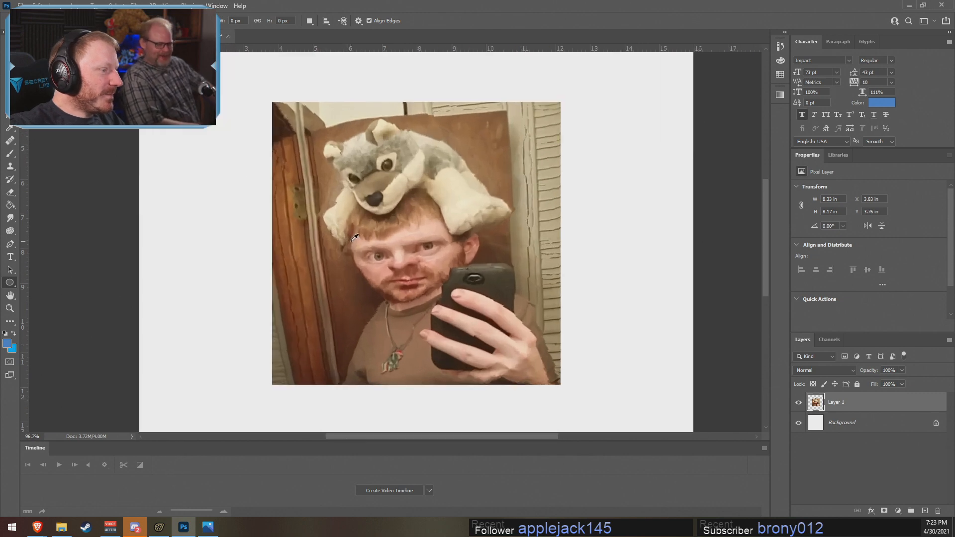
{"action": "scroll", "coordinate": [490, 264], "scroll_direction": "down", "scroll_amount": 5, "text": "alt"}
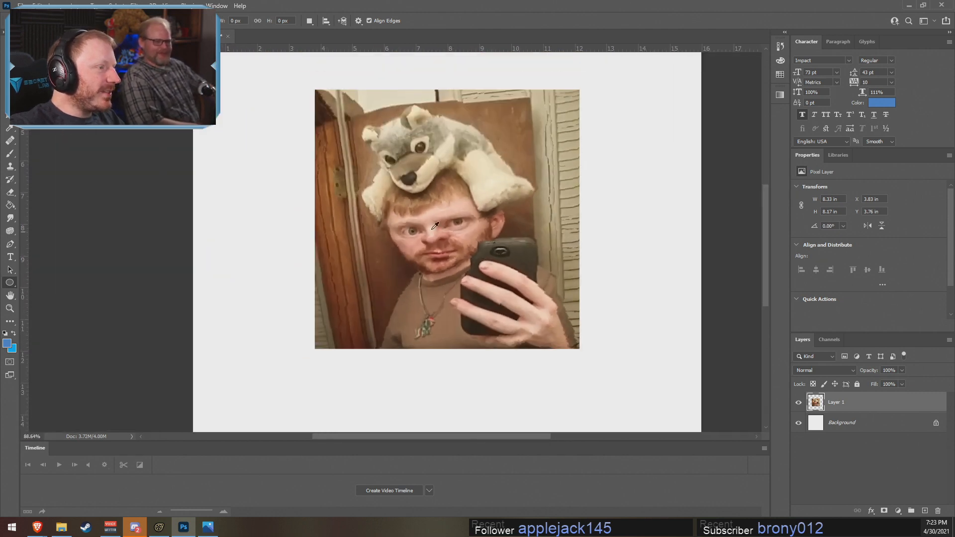
Step: Undo the content-aware scaling and copy a rectangle about 10.32 by 9.24 in around the face and phone, leaving no selection active
{"action": "key", "text": "ctrl+z"}
{"action": "key", "text": "m"}
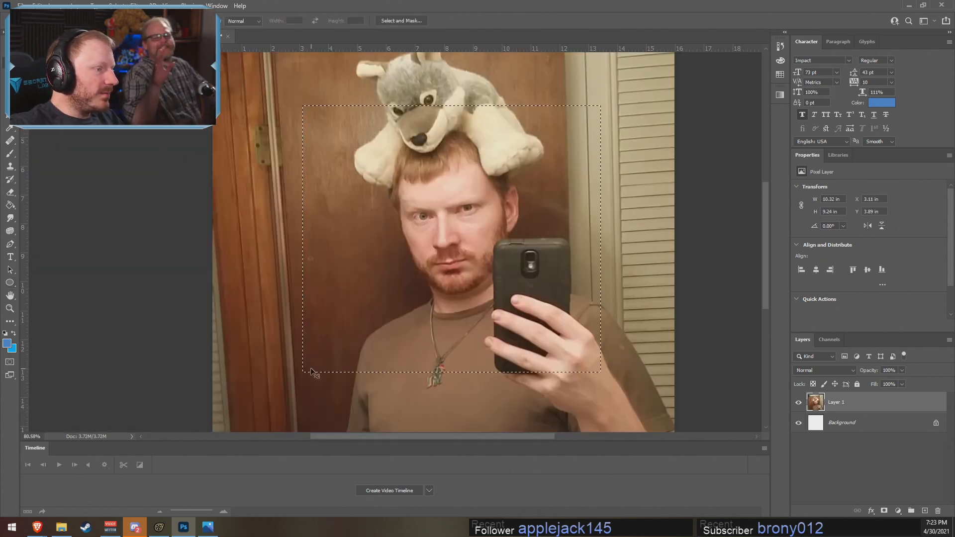
{"action": "key", "text": "ctrl+z"}
{"action": "key", "text": "ctrl+z"}
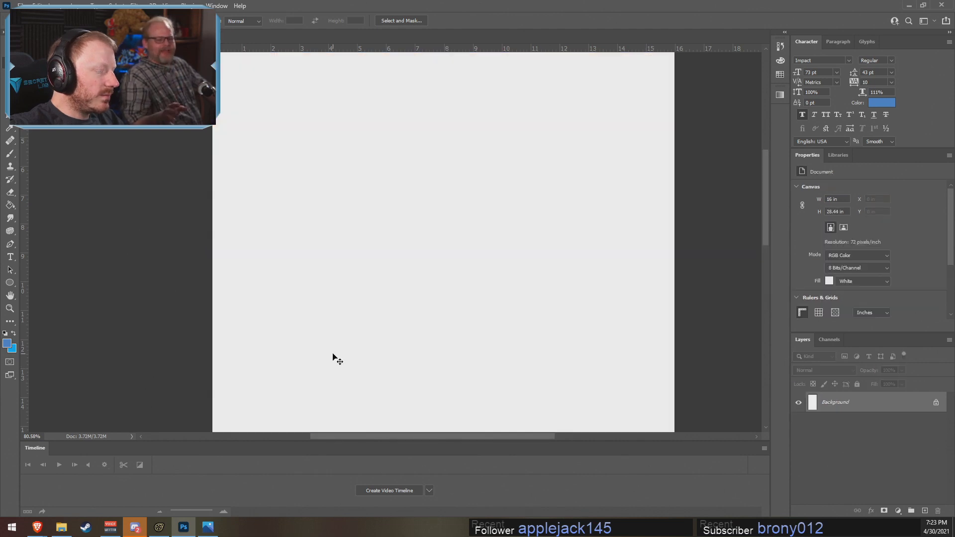
{"action": "key", "text": "ctrl+shift+z"}
{"action": "key", "text": "ctrl+shift+z"}
{"action": "left_click", "coordinate": [31, 5]}
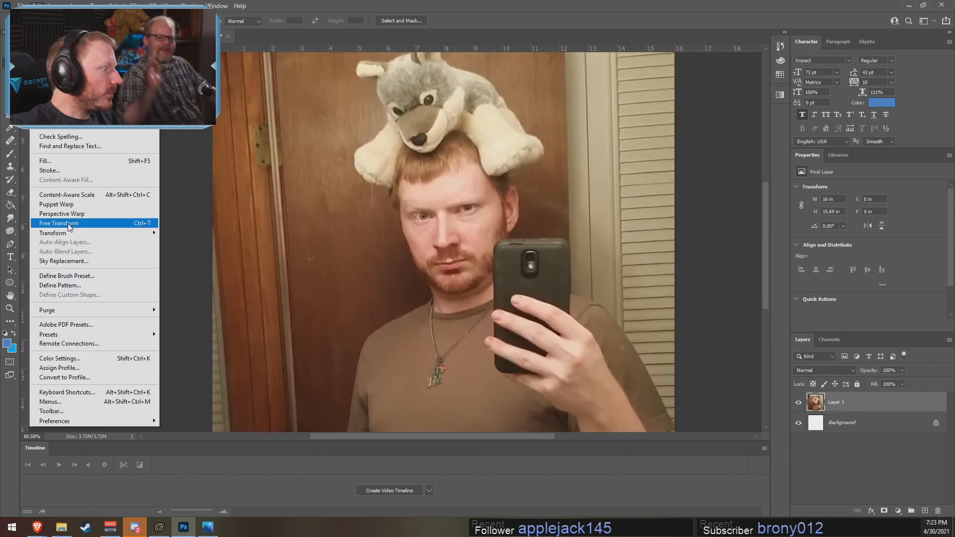
{"action": "left_click", "coordinate": [65, 195]}
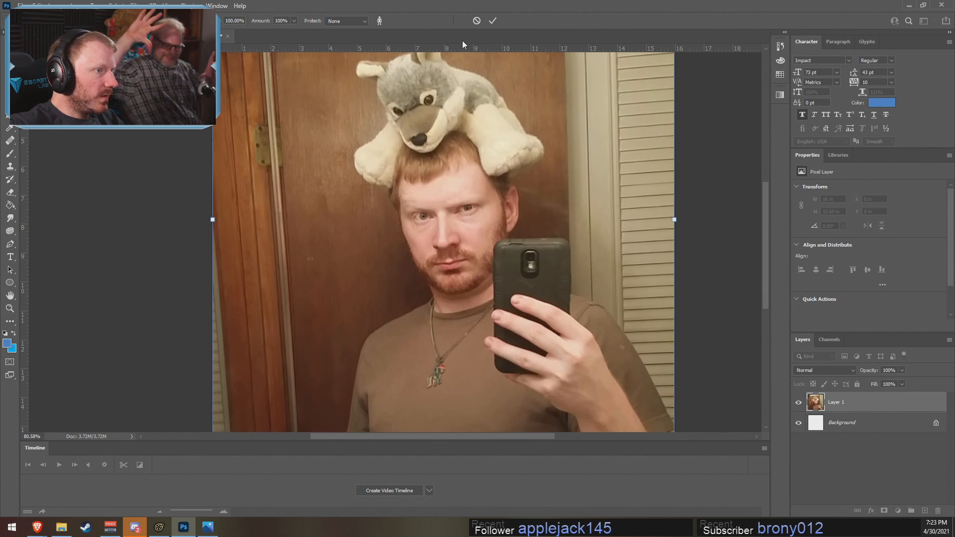
{"action": "left_click_drag", "start_coordinate": [213, 219], "coordinate": [399, 219], "text": "alt"}
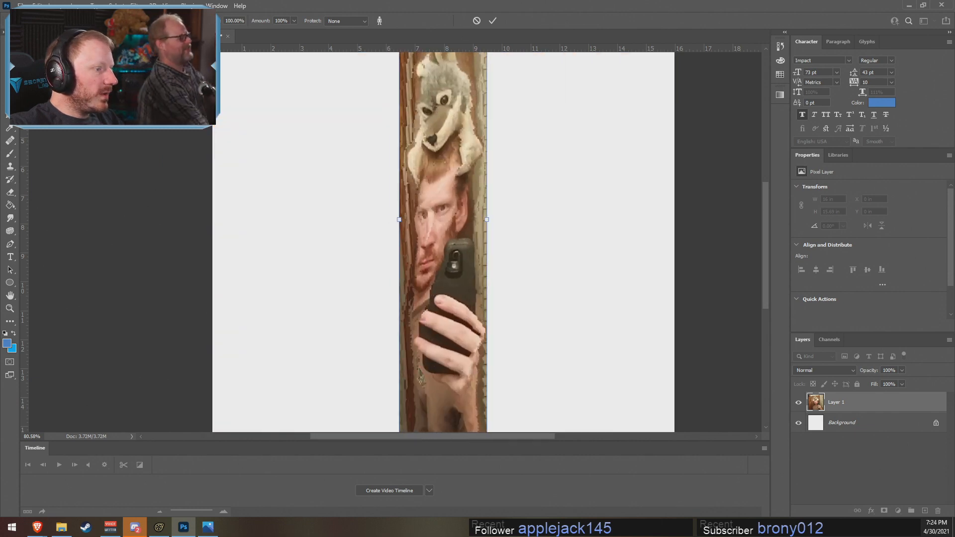
{"action": "left_click", "coordinate": [477, 21]}
Step: Shrink the photo layer proportionally with Content-Aware Scale to about 8.97 by 8.78 in and commit it
{"action": "left_click", "coordinate": [31, 6]}
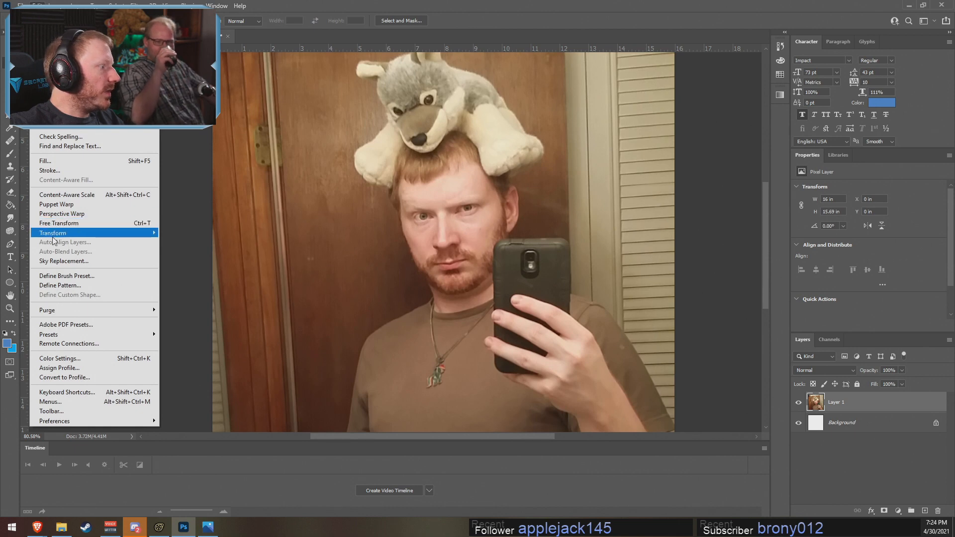
{"action": "left_click", "coordinate": [64, 195]}
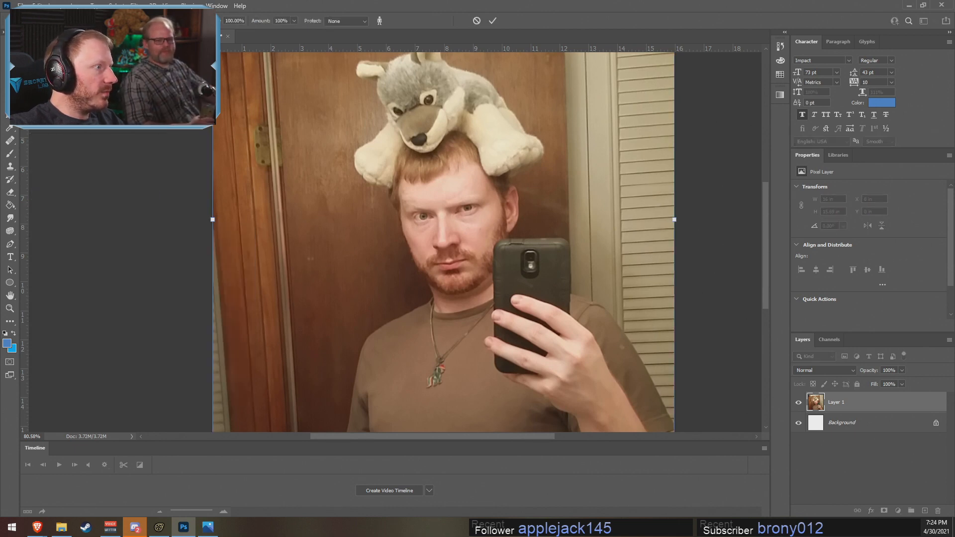
{"action": "left_click_drag", "start_coordinate": [181, 21], "coordinate": [159, 21]}
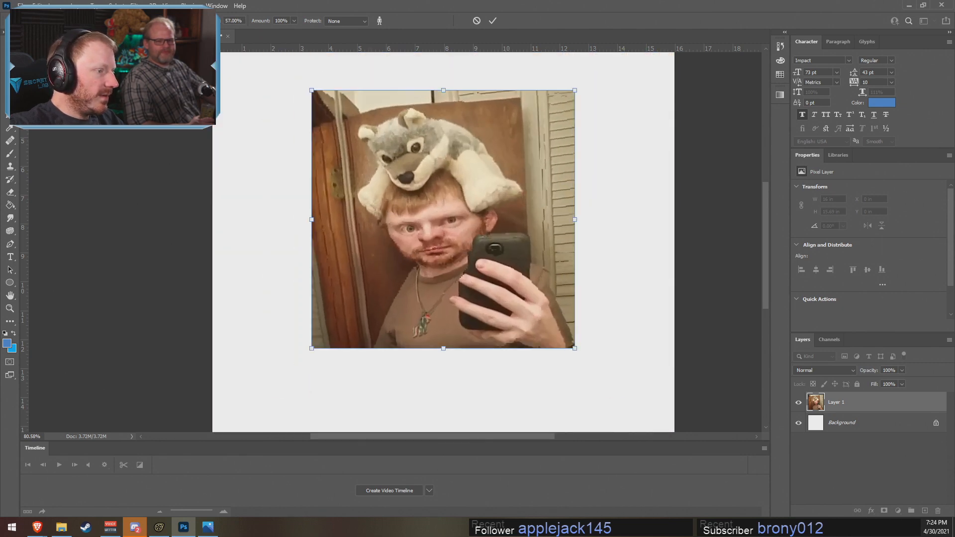
{"action": "left_click", "coordinate": [488, 20]}
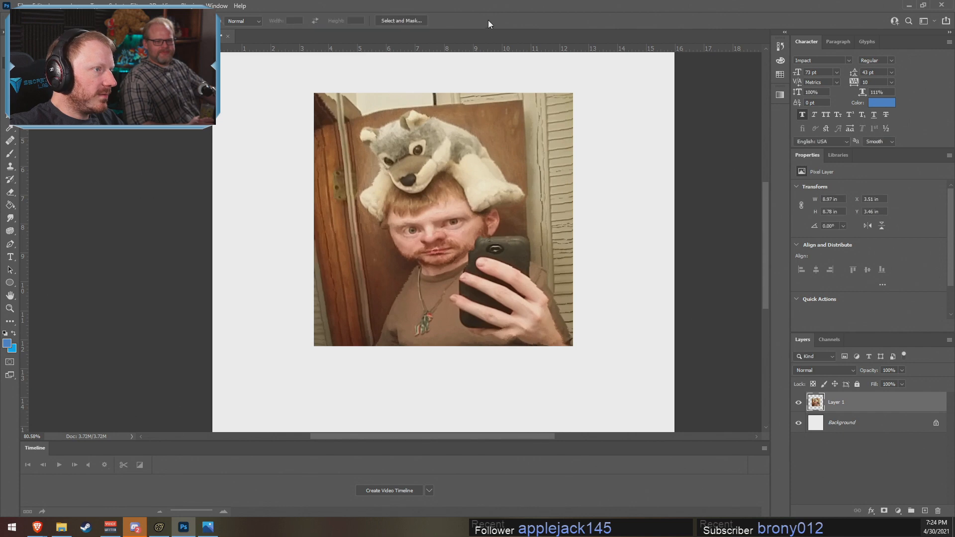
Step: Paste the copied face region as a new layer, clear the stray selection, and move the layer right to about X 9.28 in
{"action": "key", "text": "ctrl+v"}
{"action": "left_click_drag", "start_coordinate": [451, 236], "coordinate": [533, 242]}
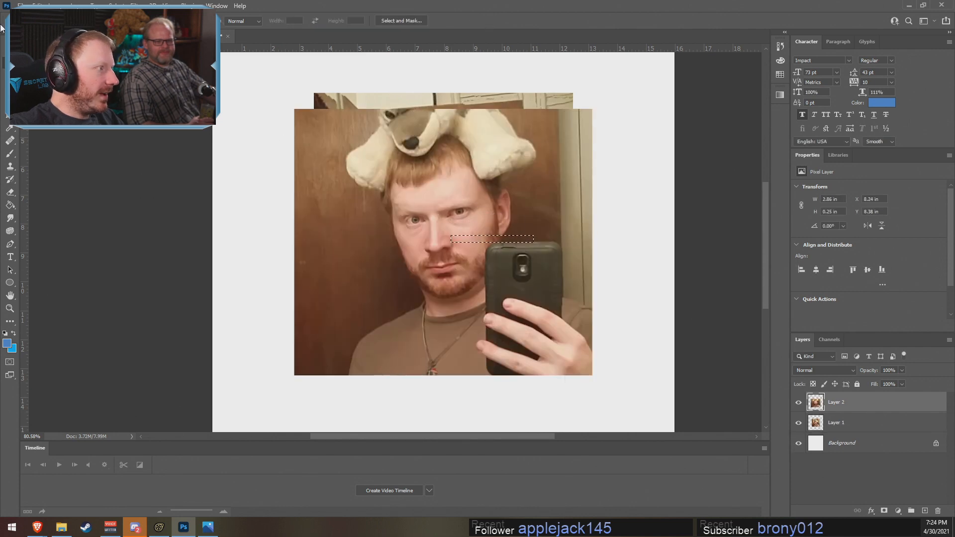
{"action": "key", "text": "v"}
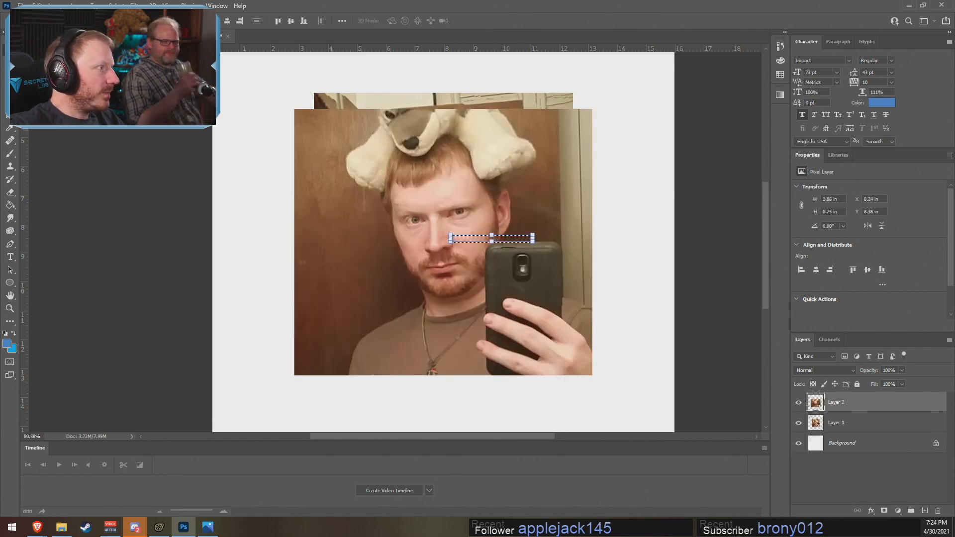
{"action": "right_click", "coordinate": [326, 107]}
{"action": "left_click", "coordinate": [348, 113]}
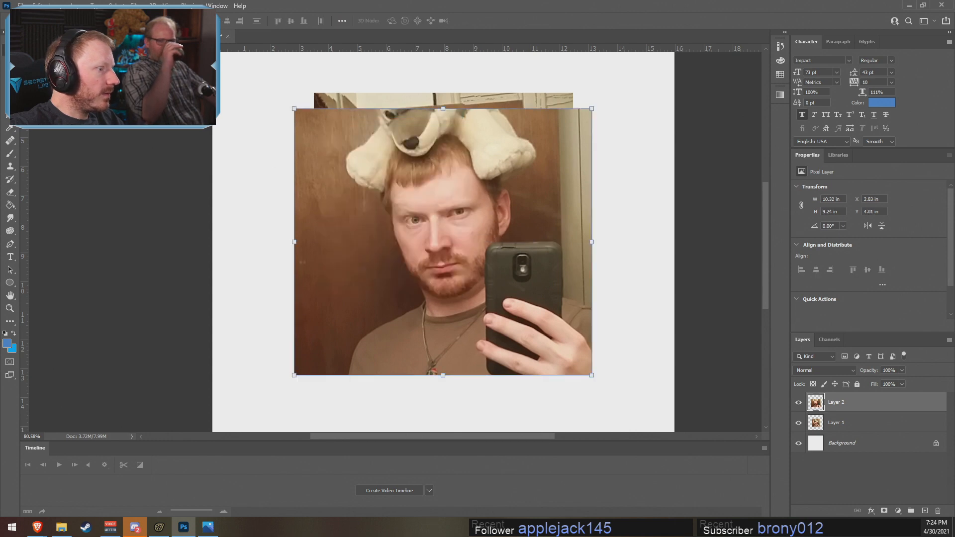
{"action": "left_click_drag", "start_coordinate": [351, 187], "coordinate": [537, 170]}
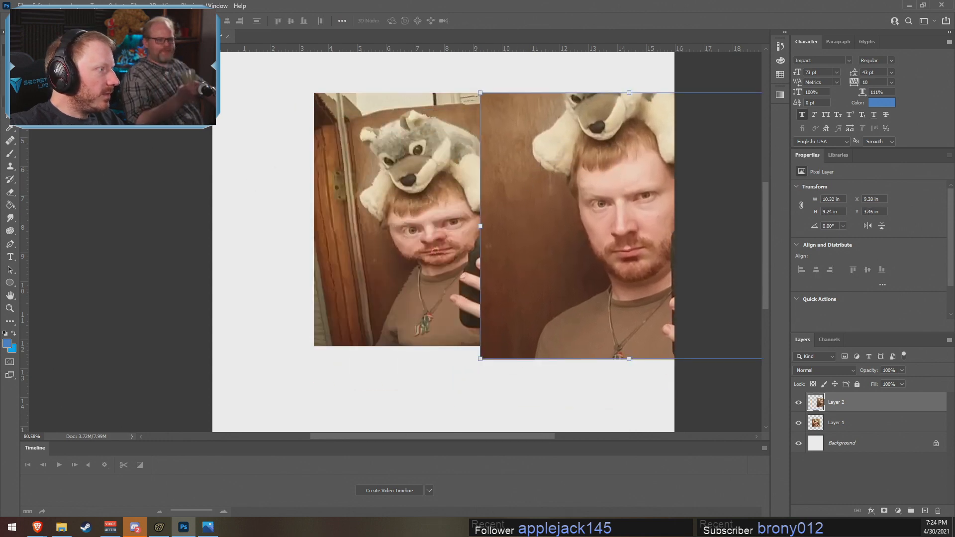
Step: Delete the left strip of the pasted photo within a selection about 3.6 by 11.29 in, and deselect
{"action": "key", "text": "m"}
{"action": "left_click_drag", "start_coordinate": [463, 79], "coordinate": [567, 404]}
{"action": "key", "text": "Delete"}
{"action": "key", "text": "v"}
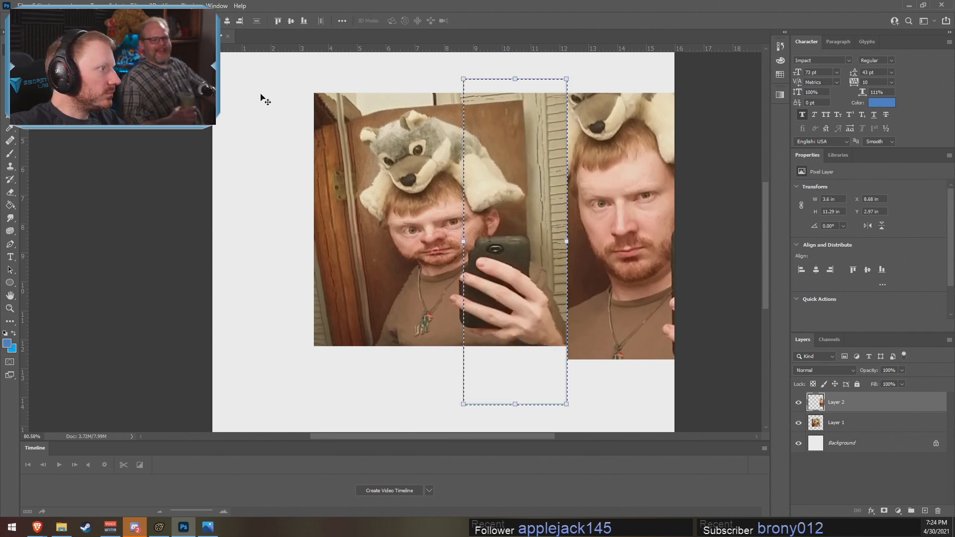
{"action": "key", "text": "m"}
{"action": "right_click", "coordinate": [443, 124]}
{"action": "left_click", "coordinate": [458, 131]}
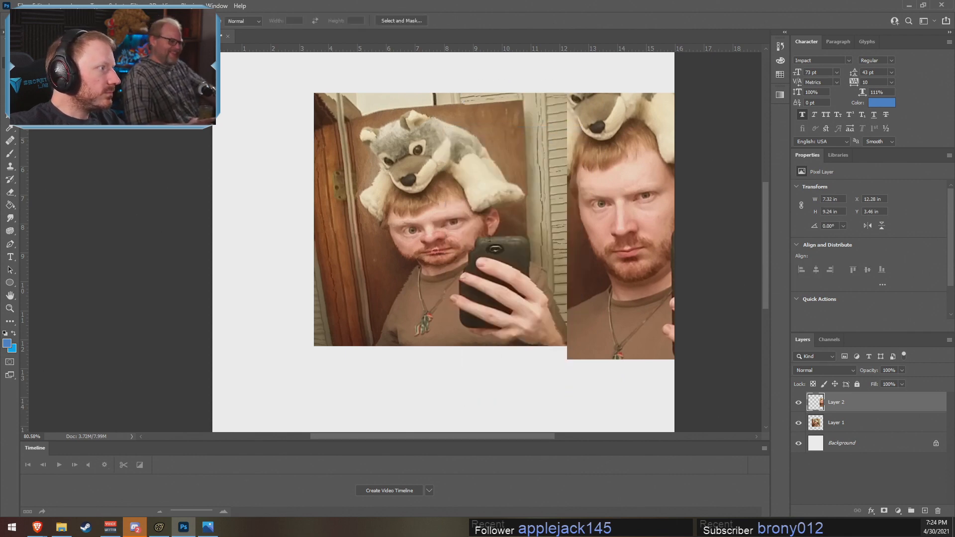
Step: Place the trimmed original beside the distorted face, and shift both photo layers together to about X 0.65 in, Y 3.72 in for comparison
{"action": "key", "text": "v"}
{"action": "left_click_drag", "start_coordinate": [635, 249], "coordinate": [592, 262]}
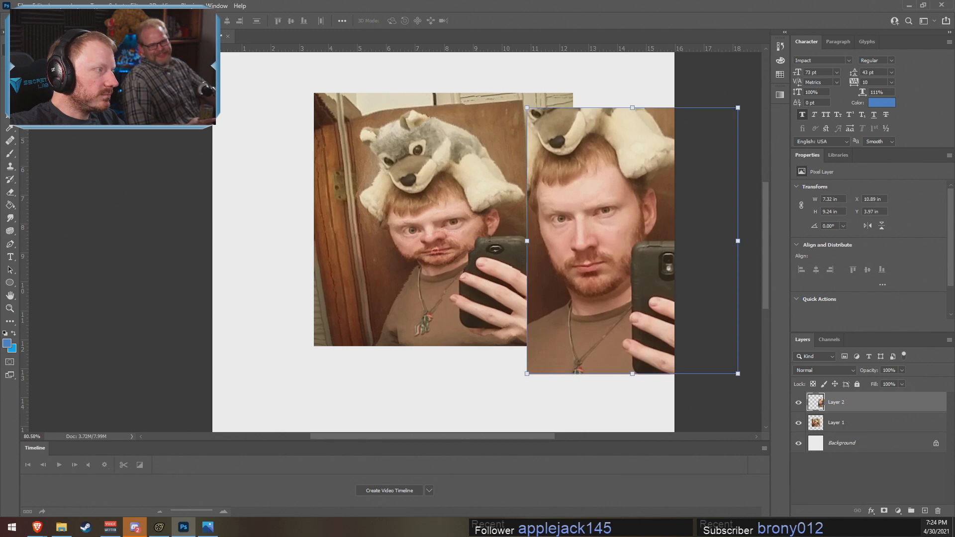
{"action": "left_click", "coordinate": [843, 422], "text": "shift"}
{"action": "left_click_drag", "start_coordinate": [487, 226], "coordinate": [443, 296]}
{"action": "scroll", "coordinate": [422, 200], "scroll_direction": "up", "scroll_amount": 5, "text": "alt"}
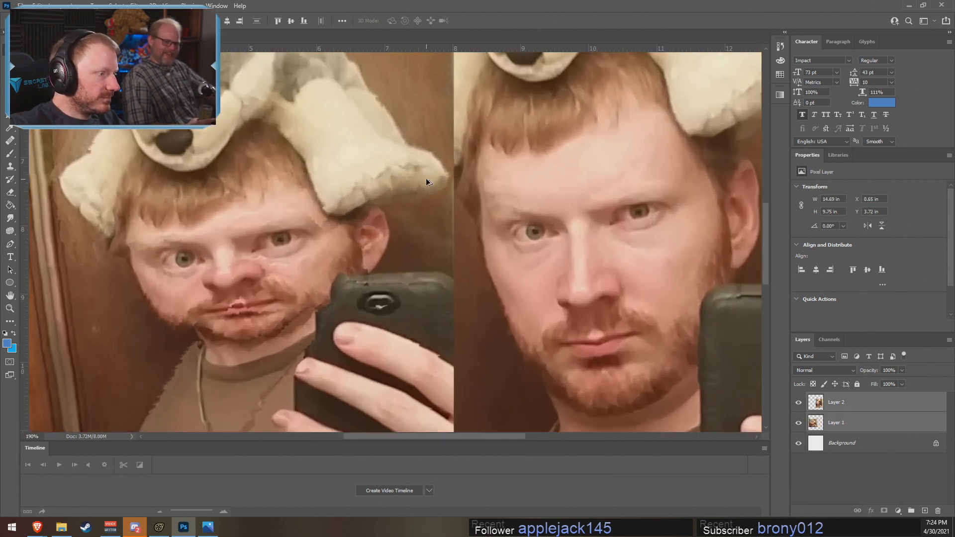
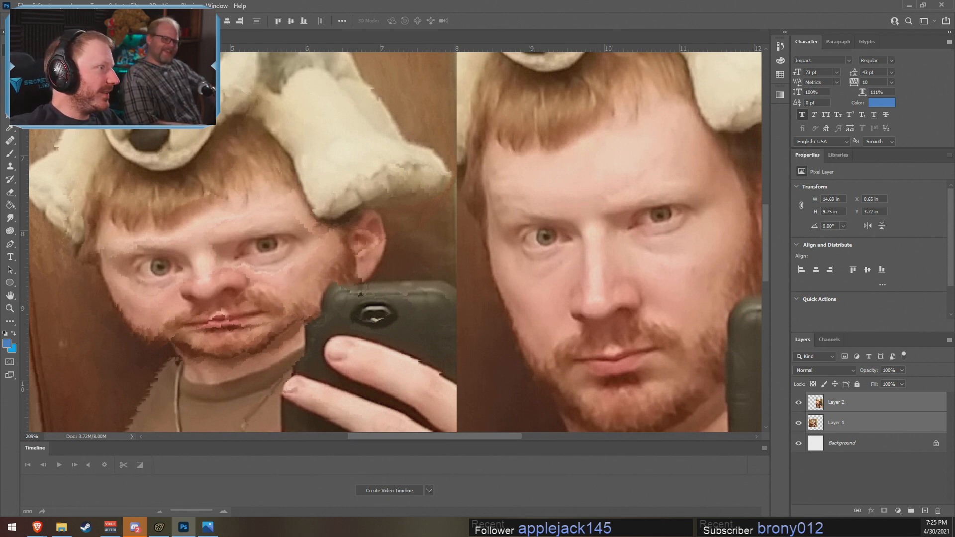
Step: Close the selfie comparison and the "derpy is bae" document without saving, and close the picture viewer
{"action": "key", "text": "ctrl+w"}
{"action": "left_click", "coordinate": [470, 197]}
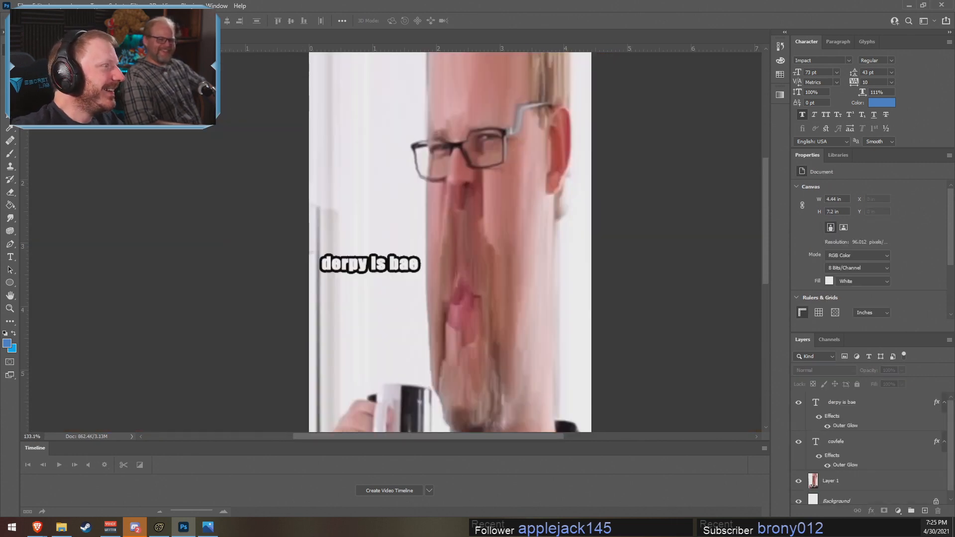
{"action": "key", "text": "ctrl+w"}
{"action": "left_click", "coordinate": [471, 196]}
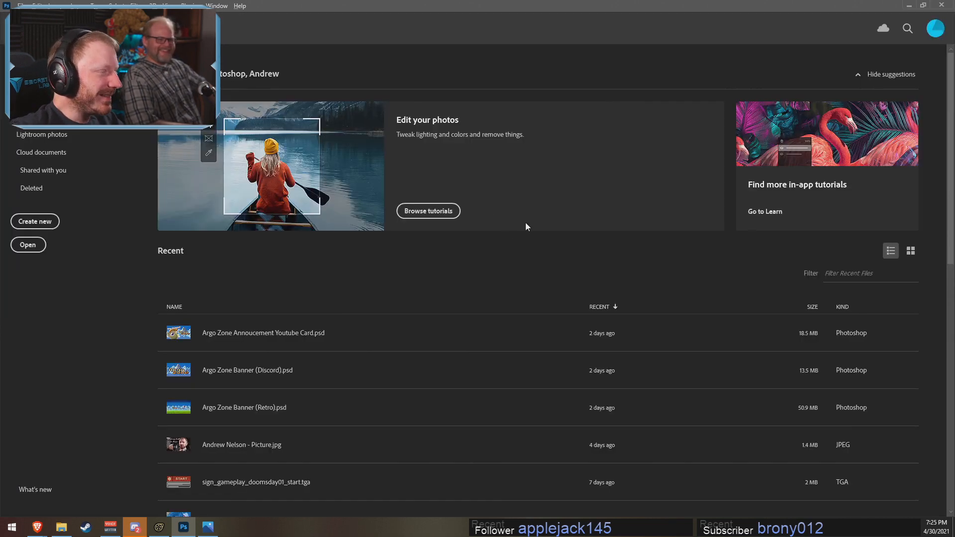
{"action": "key", "text": "alt+Tab"}
{"action": "left_click", "coordinate": [943, 8]}
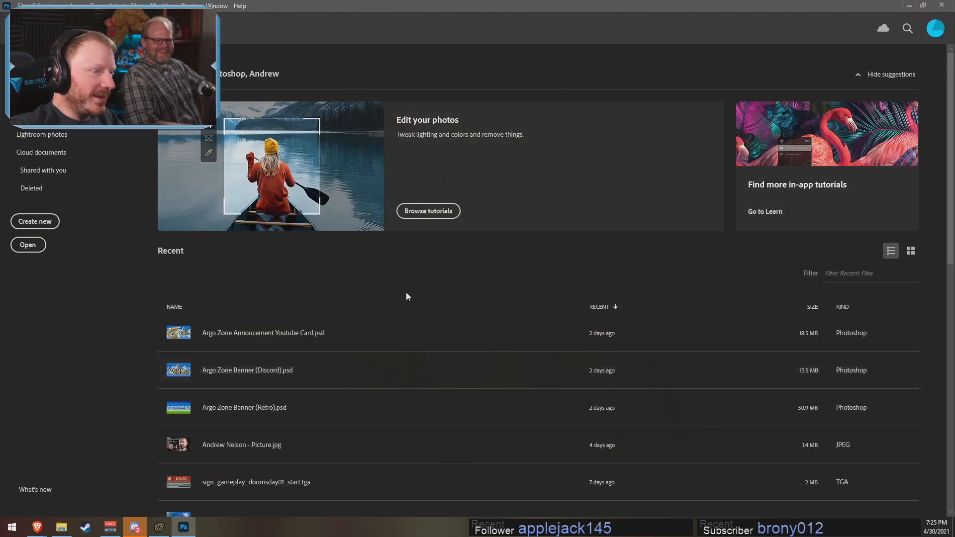
Step: Browse the Pictures (RL) folder in File Explorer for a face photo, view 20161009_170259.jpg, and close the viewer
{"action": "left_click", "coordinate": [61, 527]}
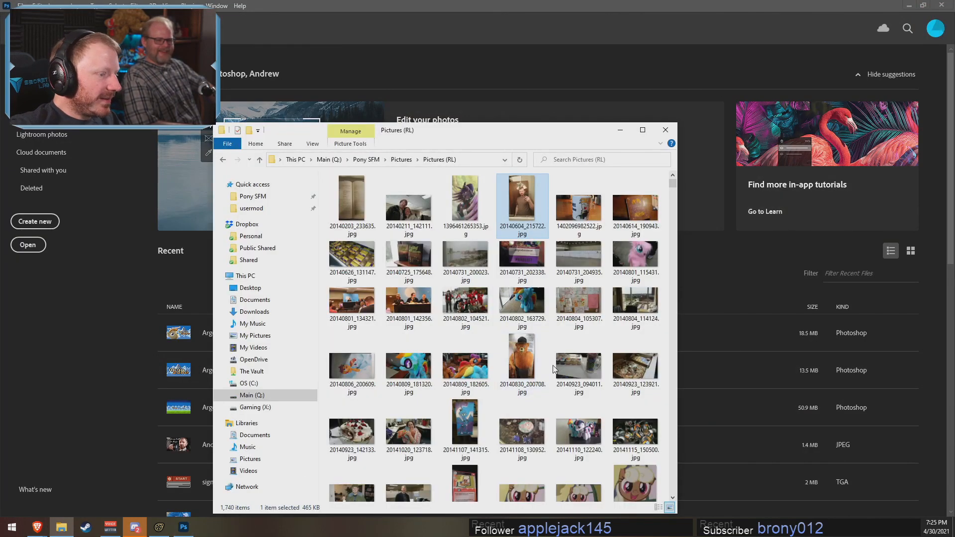
{"action": "scroll", "coordinate": [555, 371], "scroll_direction": "down", "scroll_amount": 5}
{"action": "scroll", "coordinate": [555, 371], "scroll_direction": "down", "scroll_amount": 10}
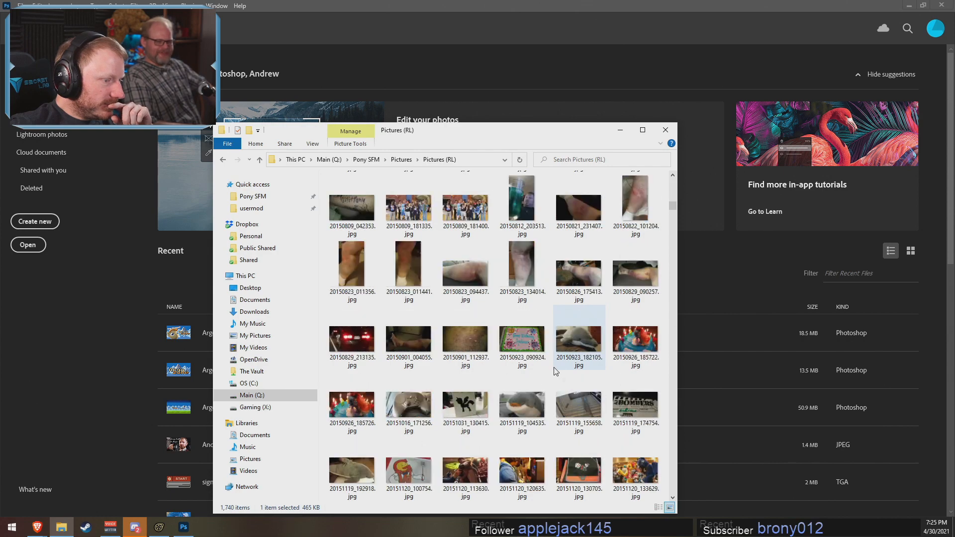
{"action": "scroll", "coordinate": [556, 389], "scroll_direction": "down", "scroll_amount": 10}
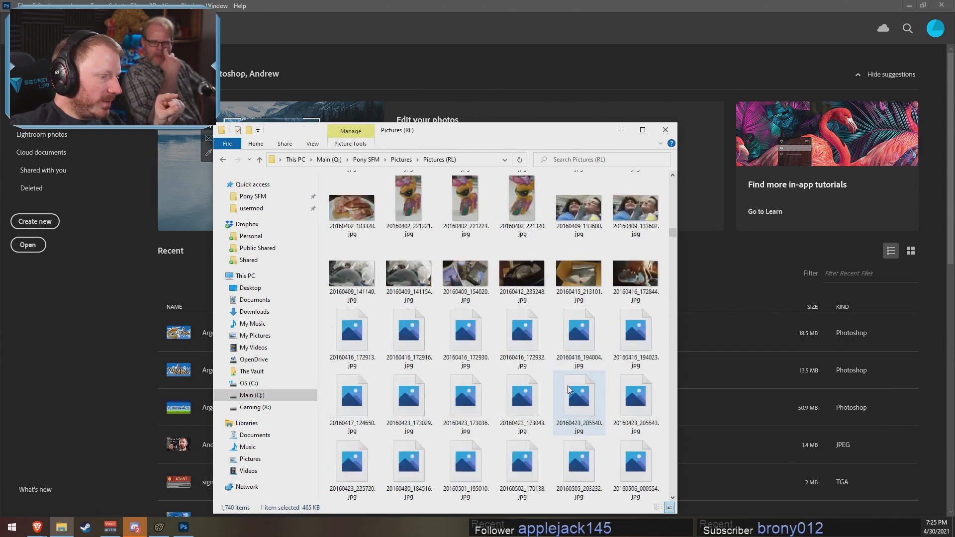
{"action": "scroll", "coordinate": [568, 386], "scroll_direction": "down", "scroll_amount": 5}
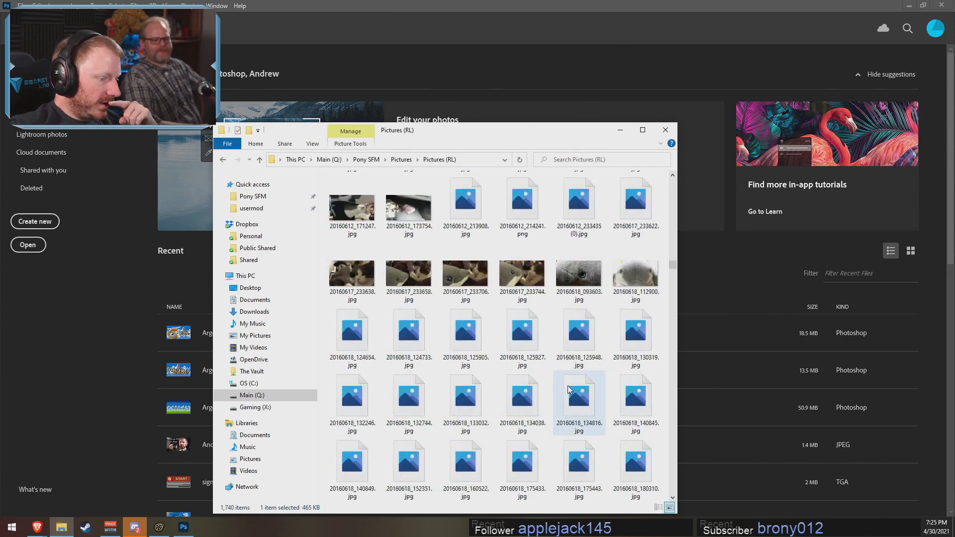
{"action": "scroll", "coordinate": [572, 383], "scroll_direction": "down", "scroll_amount": 10}
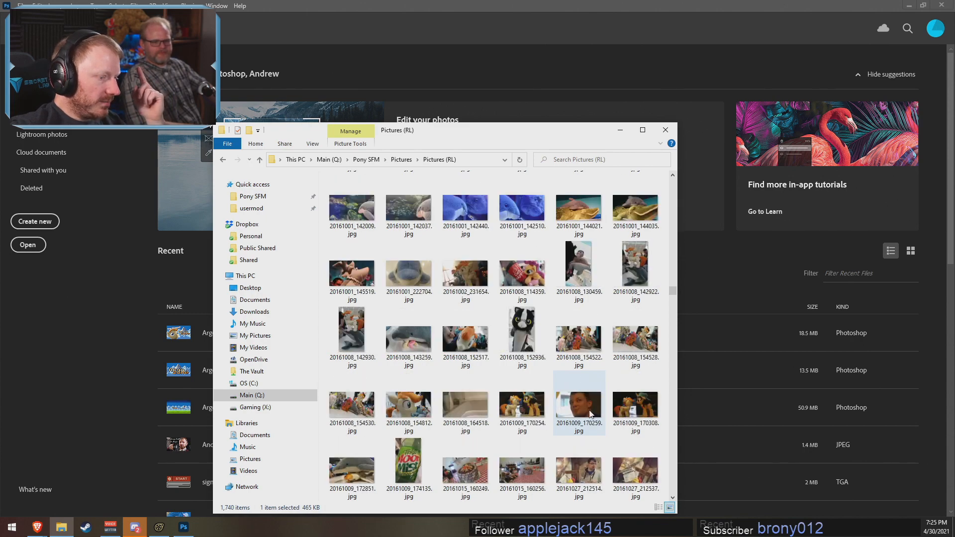
{"action": "double_click", "coordinate": [590, 414]}
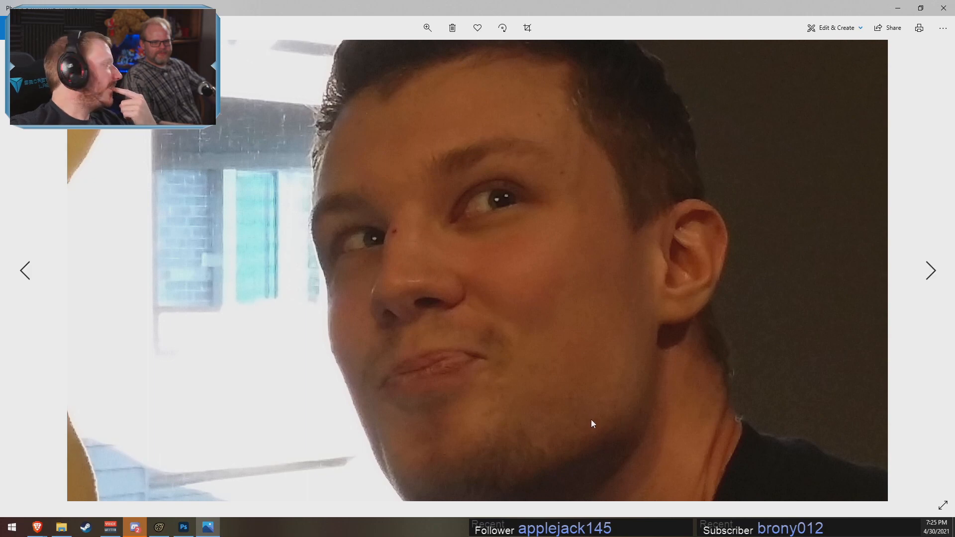
{"action": "left_click", "coordinate": [944, 8]}
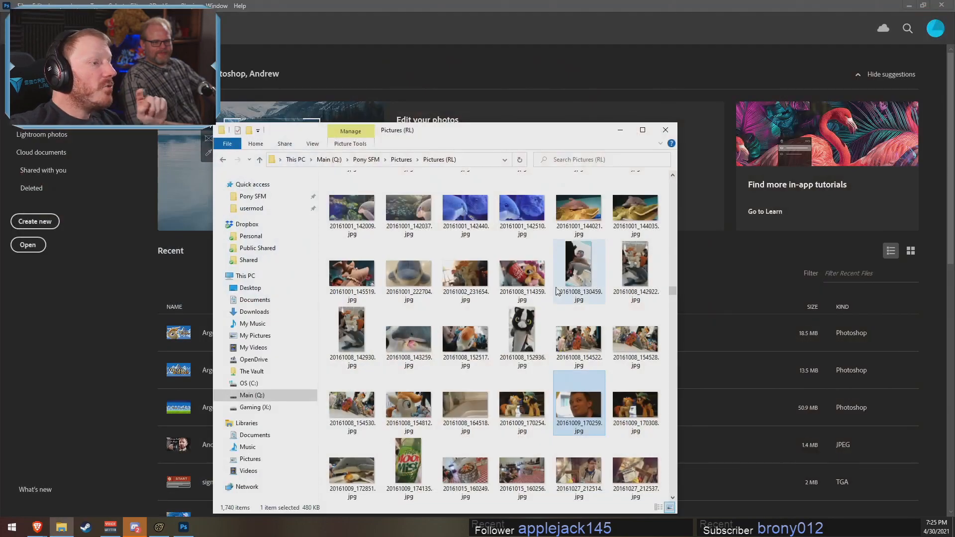
Step: Continue through the 2016 and 2017 photos, view the picture of the open-mouthed child in the blue shirt, and close it
{"action": "scroll", "coordinate": [536, 328], "scroll_direction": "down", "scroll_amount": 5}
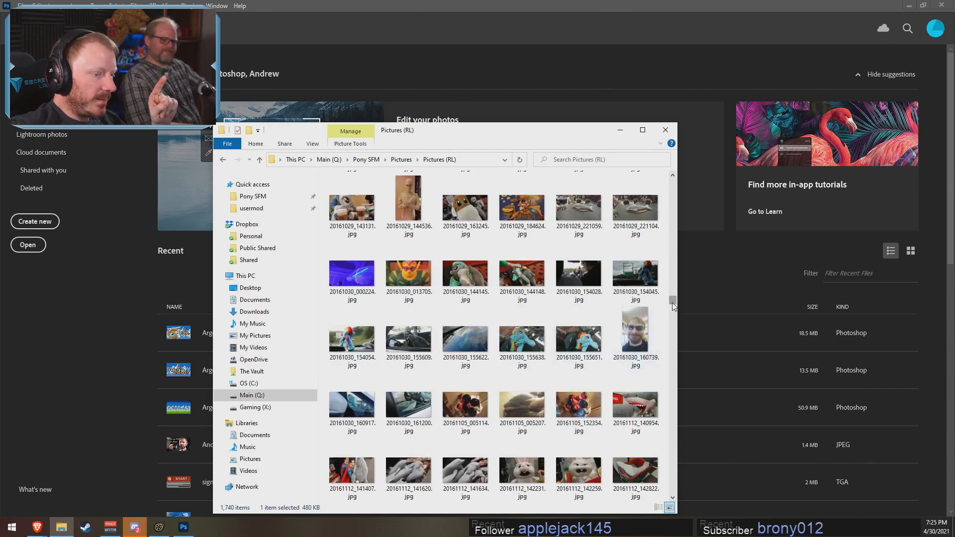
{"action": "left_click_drag", "start_coordinate": [673, 301], "coordinate": [674, 336]}
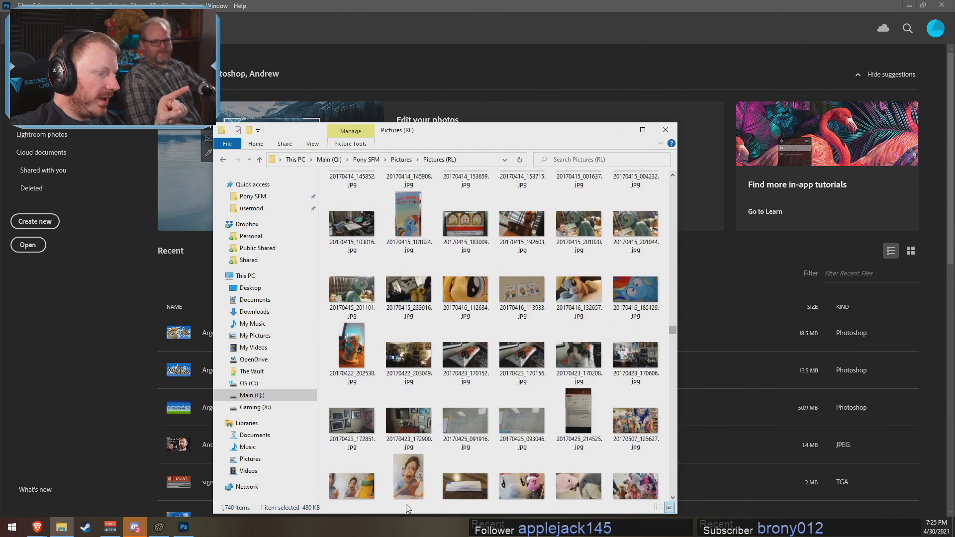
{"action": "double_click", "coordinate": [407, 476]}
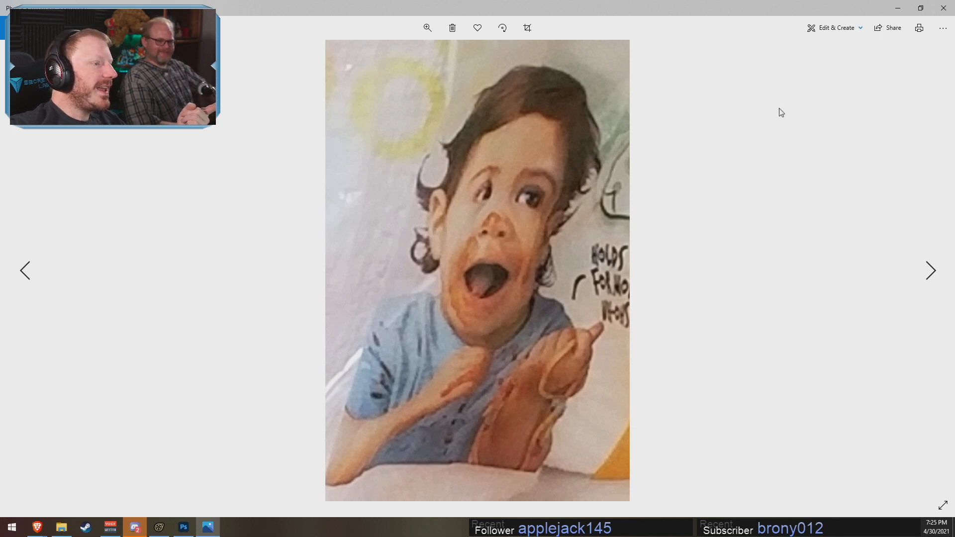
{"action": "left_click", "coordinate": [943, 10]}
{"action": "scroll", "coordinate": [613, 382], "scroll_direction": "down", "scroll_amount": 1}
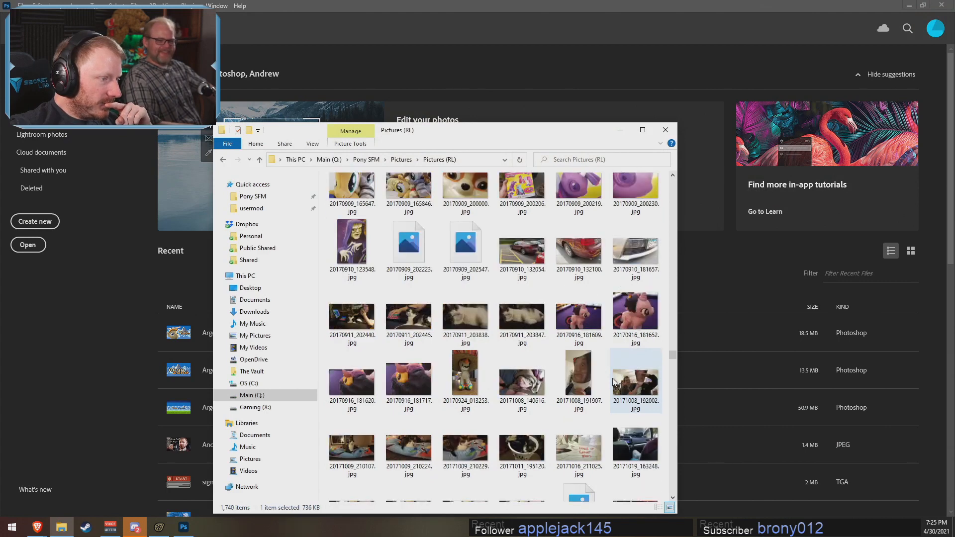
{"action": "scroll", "coordinate": [613, 382], "scroll_direction": "up", "scroll_amount": 3}
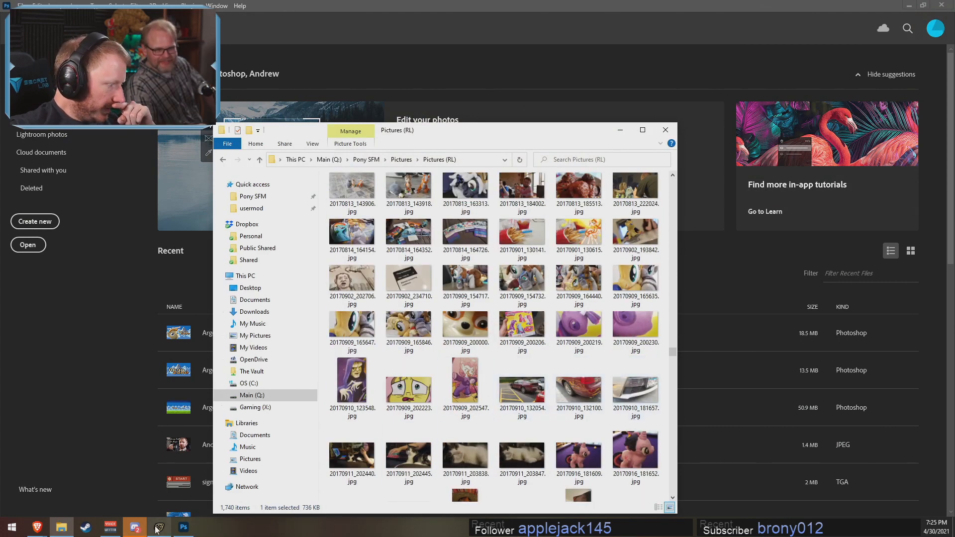
Step: Switch to Snagit Editor and look through the 2021 capture library for a suitable face photo
{"action": "left_click", "coordinate": [12, 527]}
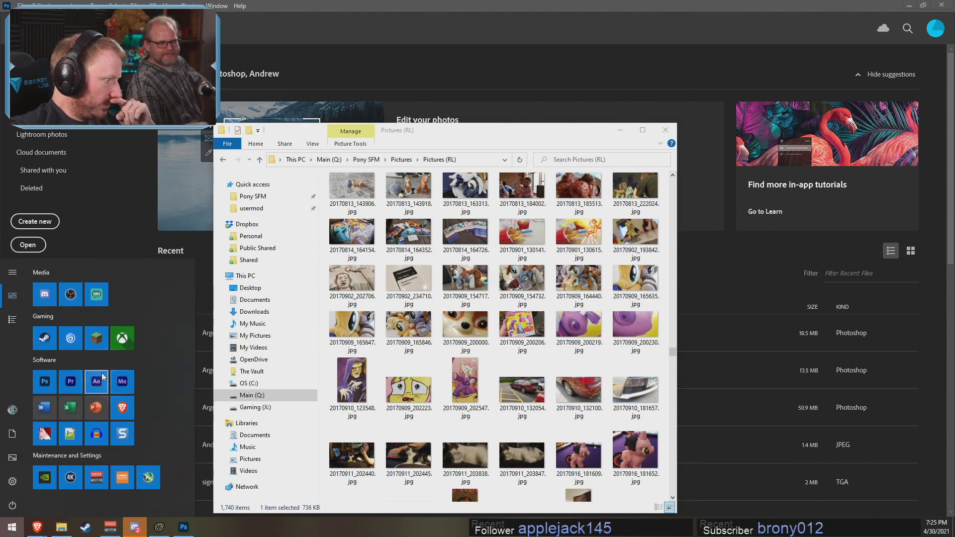
{"action": "left_click", "coordinate": [119, 434]}
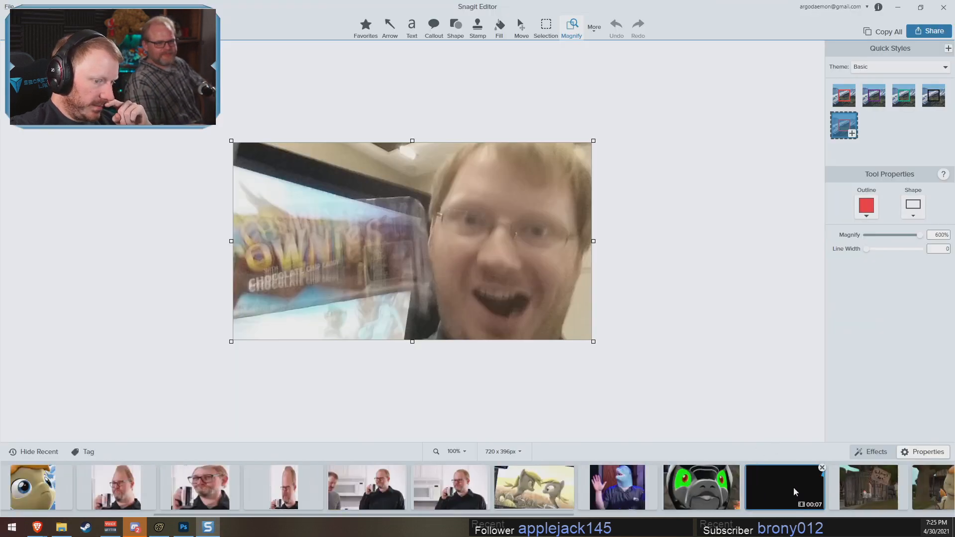
{"action": "scroll", "coordinate": [794, 495], "scroll_direction": "down", "scroll_amount": 3}
{"action": "left_click", "coordinate": [916, 488]}
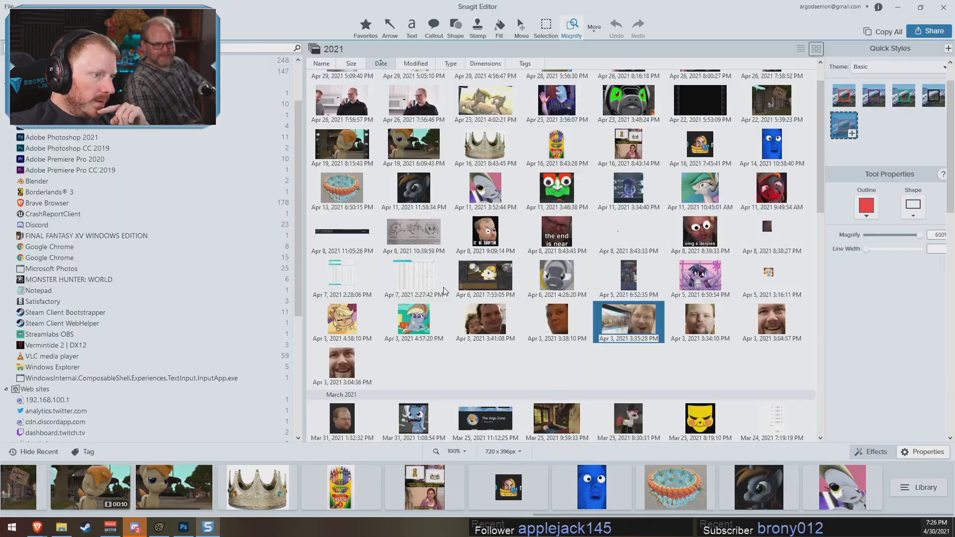
{"action": "scroll", "coordinate": [557, 306], "scroll_direction": "down", "scroll_amount": 10}
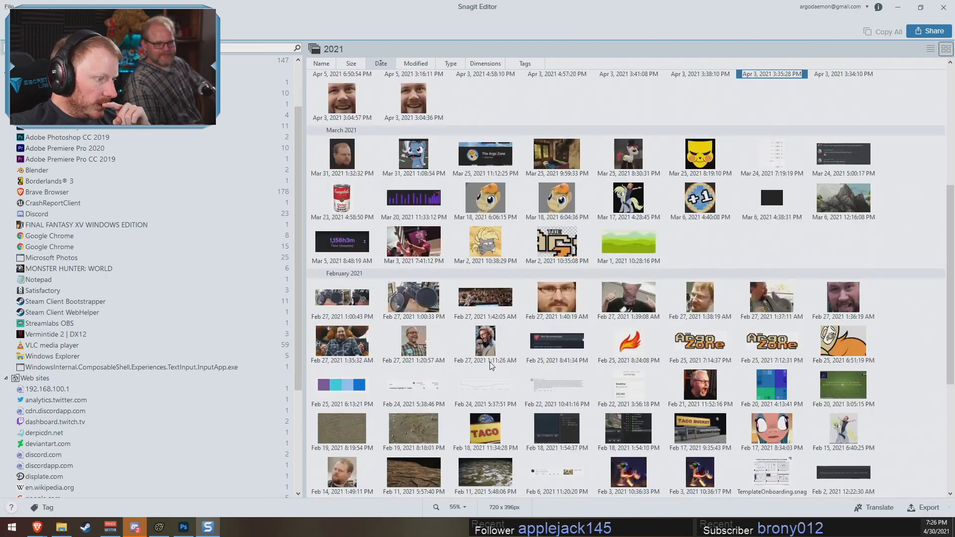
{"action": "scroll", "coordinate": [488, 368], "scroll_direction": "up", "scroll_amount": 10}
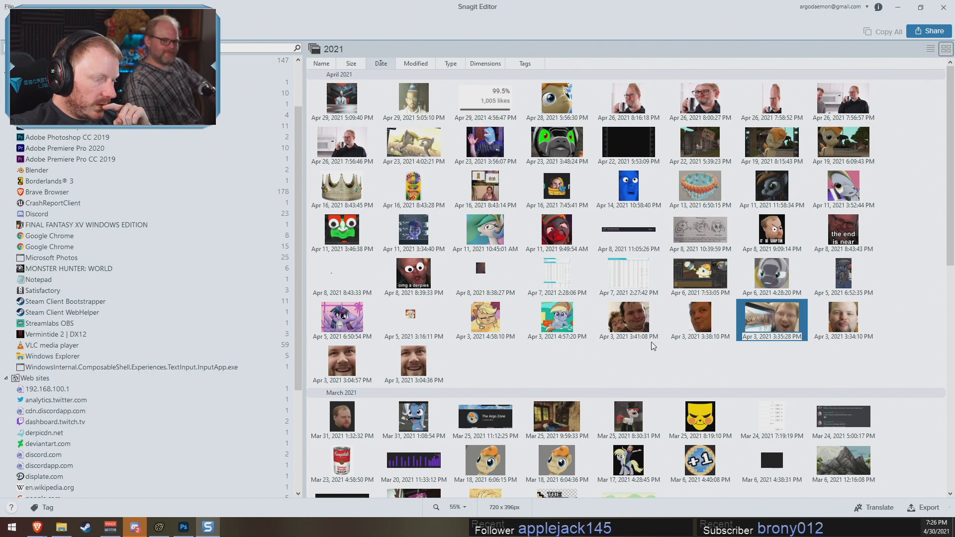
{"action": "scroll", "coordinate": [655, 353], "scroll_direction": "down", "scroll_amount": 1}
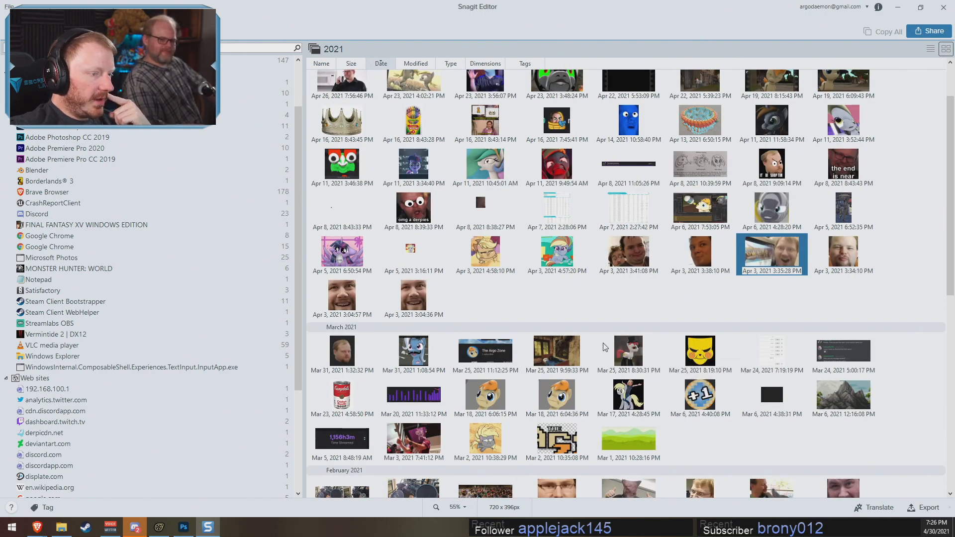
{"action": "scroll", "coordinate": [596, 351], "scroll_direction": "down", "scroll_amount": 2}
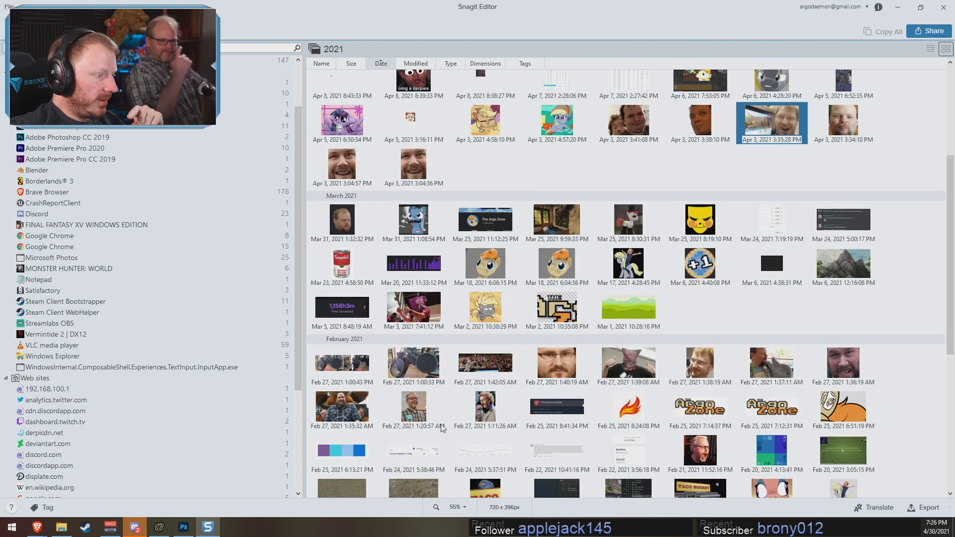
Step: Open the Feb 27, 2021 1:35:32 AM capture, copy the whole image, and close Snagit Editor
{"action": "left_click", "coordinate": [346, 413]}
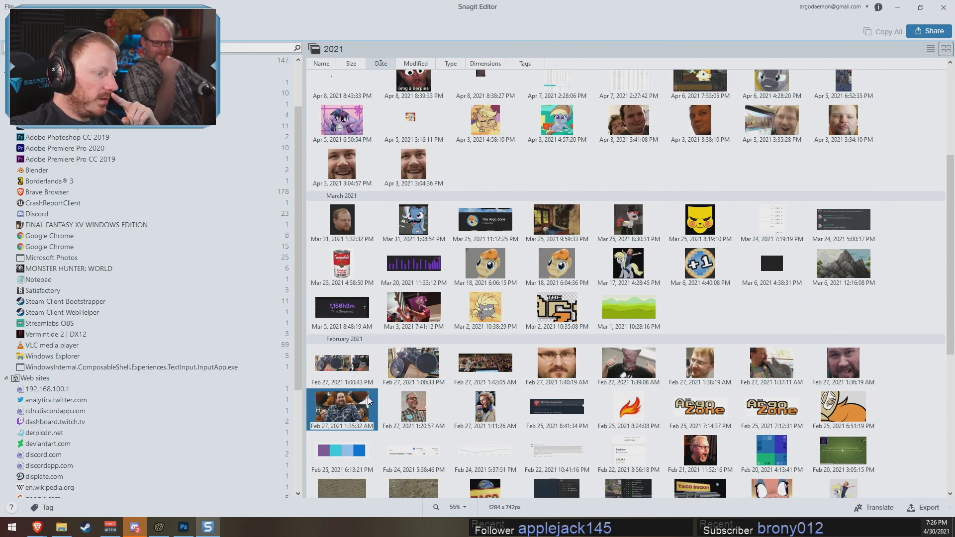
{"action": "double_click", "coordinate": [361, 404]}
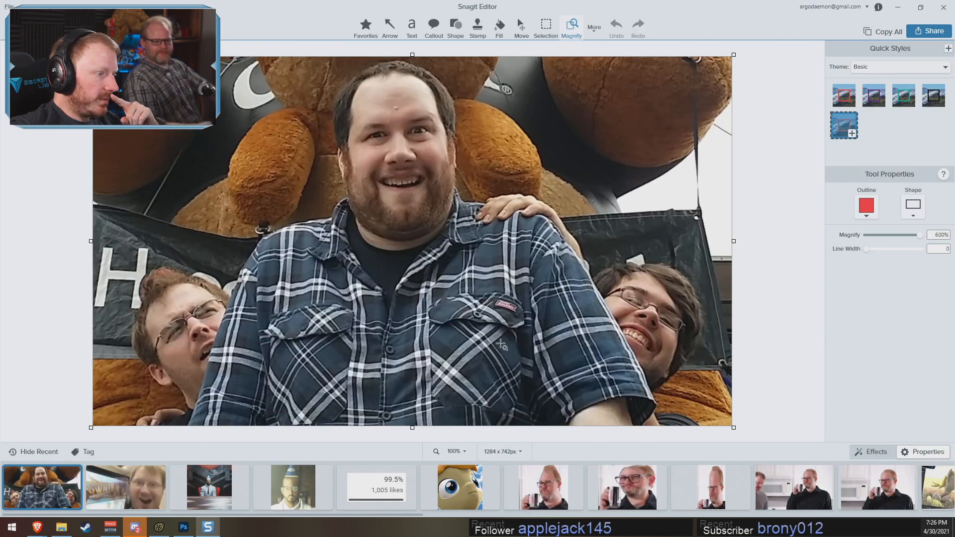
{"action": "left_click", "coordinate": [883, 31]}
{"action": "left_click", "coordinate": [942, 8]}
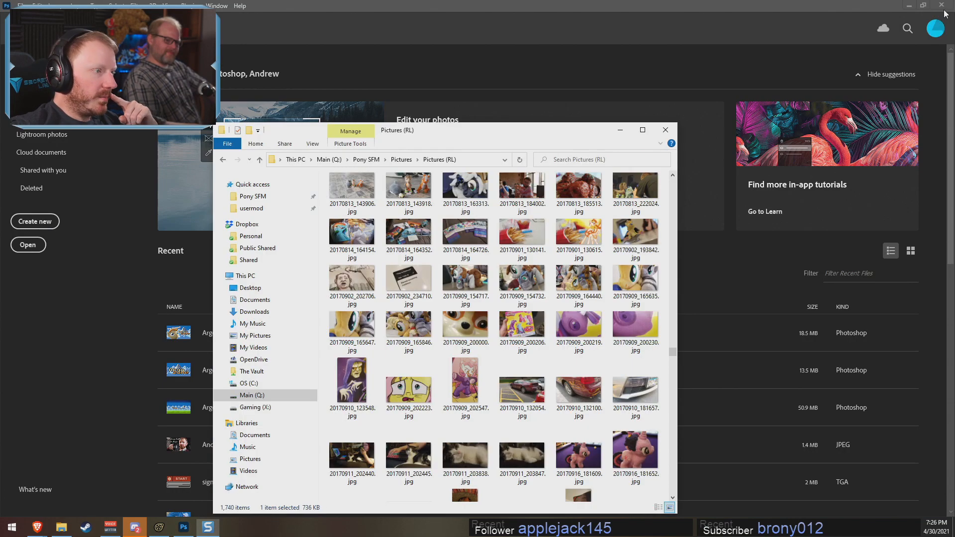
Step: Create a 1284 by 742 pixel document in Photoshop and paste the copied plaid-shirt photo into it
{"action": "left_click", "coordinate": [448, 14]}
{"action": "key", "text": "ctrl+n"}
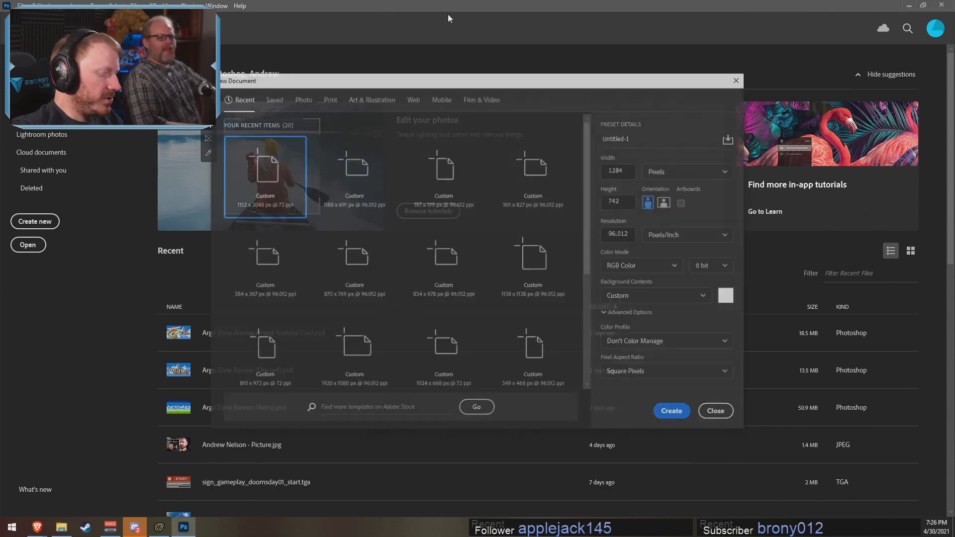
{"action": "key", "text": "Return"}
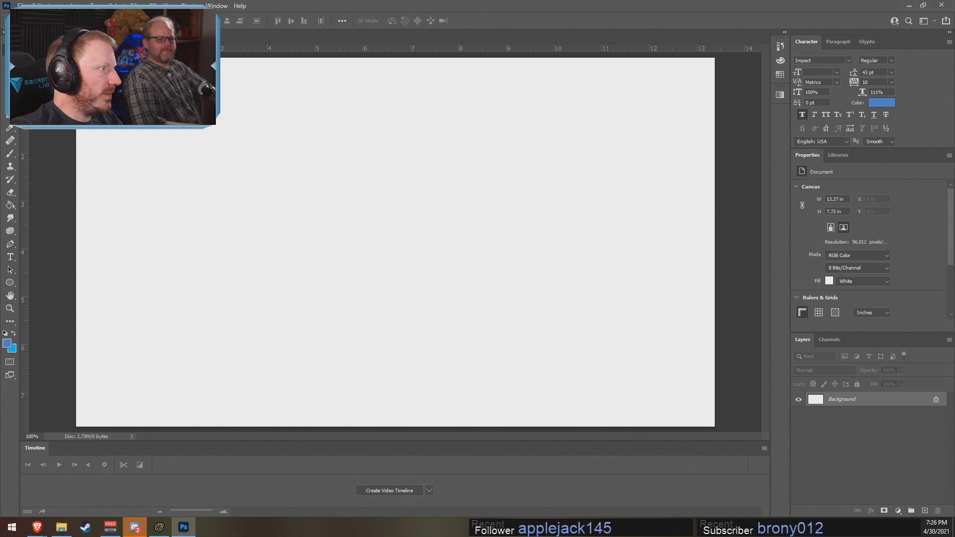
{"action": "left_click", "coordinate": [10, 63]}
{"action": "key", "text": "ctrl+v"}
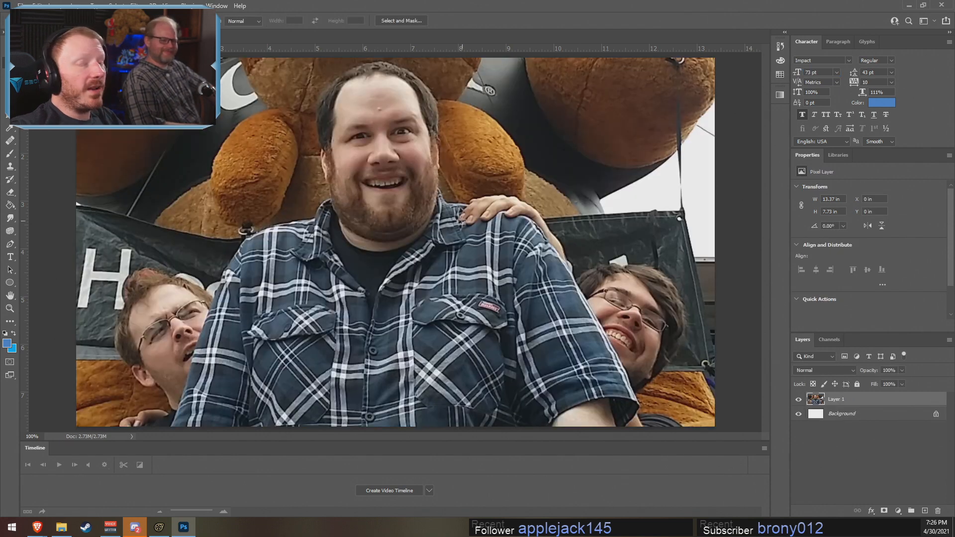
Step: Crop the photo around the central man's head and shoulders to about 8.08 by 4.67 in
{"action": "left_click", "coordinate": [10, 102]}
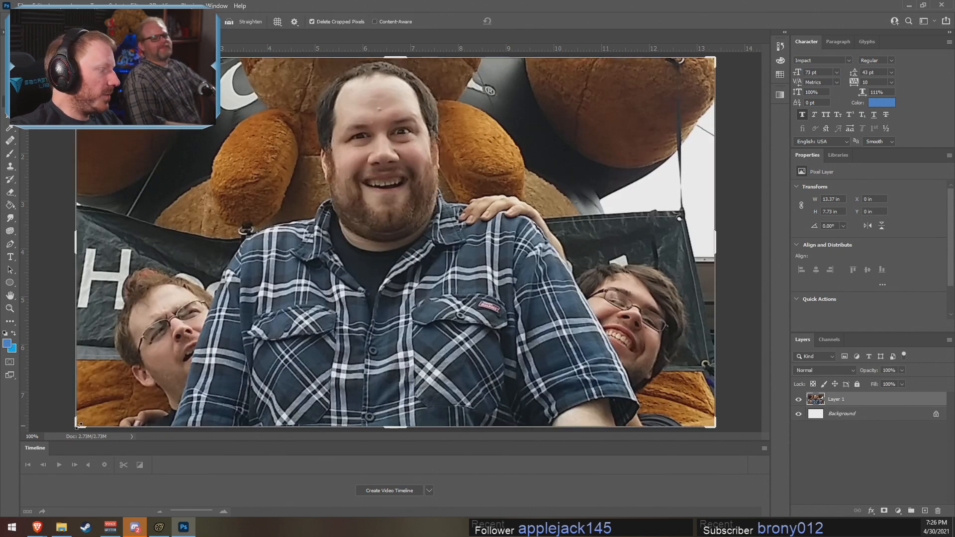
{"action": "left_click_drag", "start_coordinate": [78, 425], "coordinate": [202, 353], "text": "alt"}
{"action": "left_click_drag", "start_coordinate": [391, 256], "coordinate": [447, 284]}
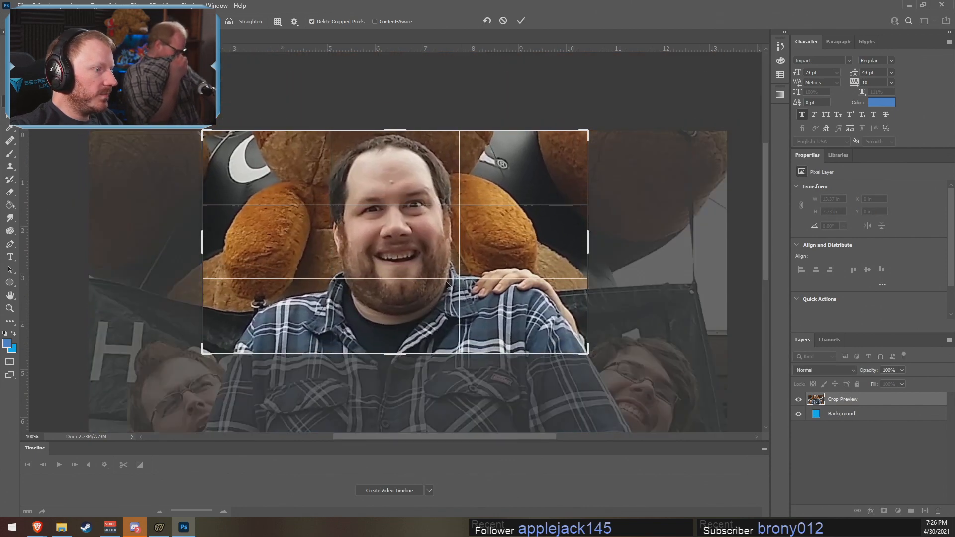
{"action": "left_click", "coordinate": [520, 20]}
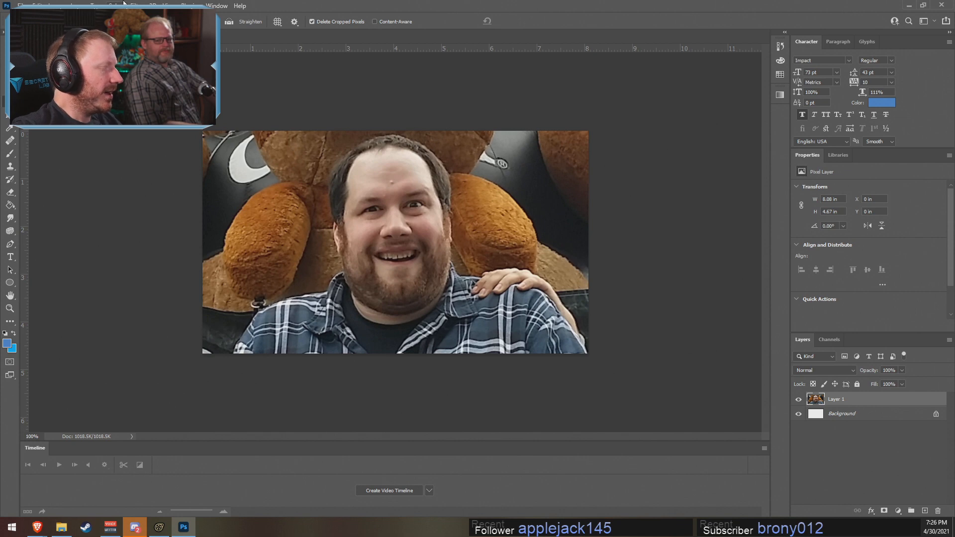
Step: Enlarge Layer 1 to 201% with Content-Aware Scale so the distorted face fills the canvas
{"action": "left_click", "coordinate": [37, 6]}
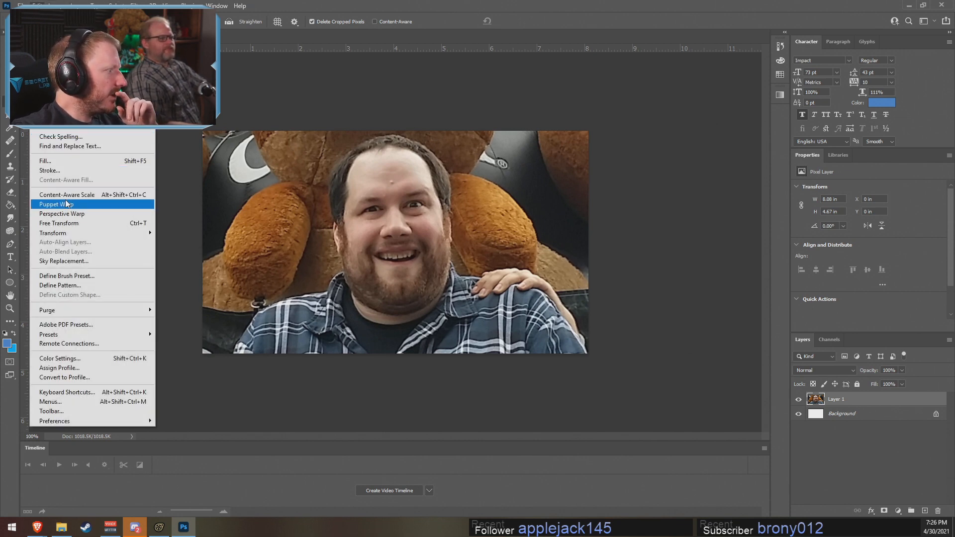
{"action": "left_click", "coordinate": [119, 195]}
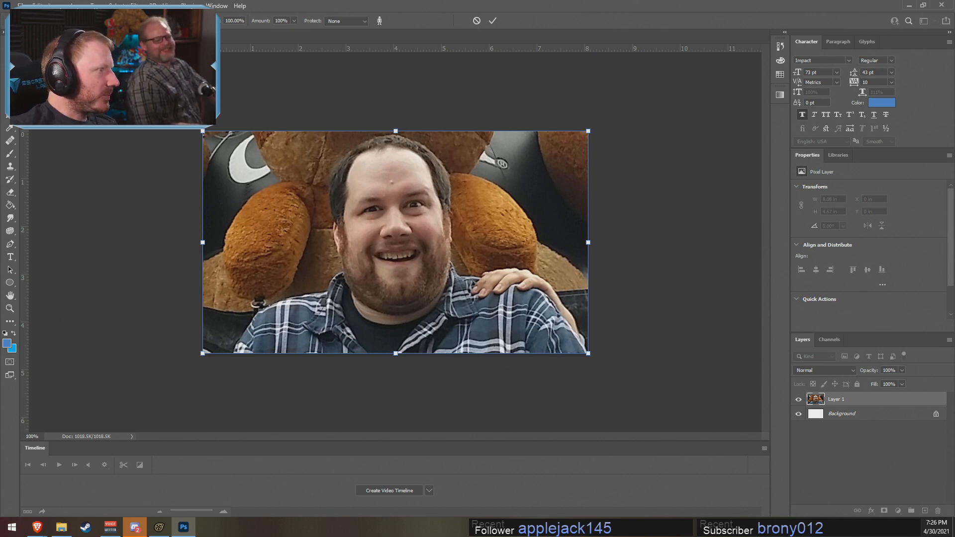
{"action": "left_click_drag", "start_coordinate": [176, 21], "coordinate": [220, 61]}
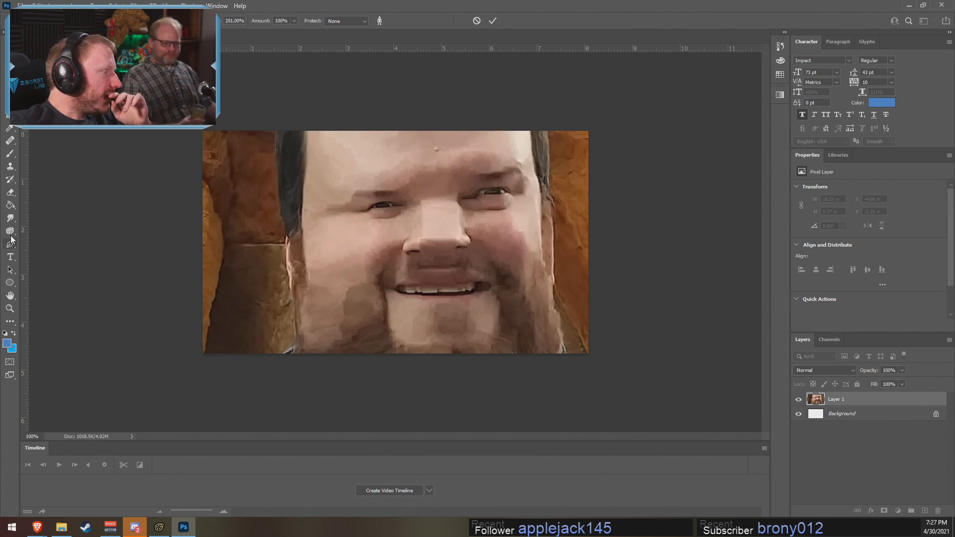
Step: Try to smudge the eye on the photo's left side up and outward with an enlarged Smudge brush, and undo the stroke
{"action": "left_click", "coordinate": [10, 217]}
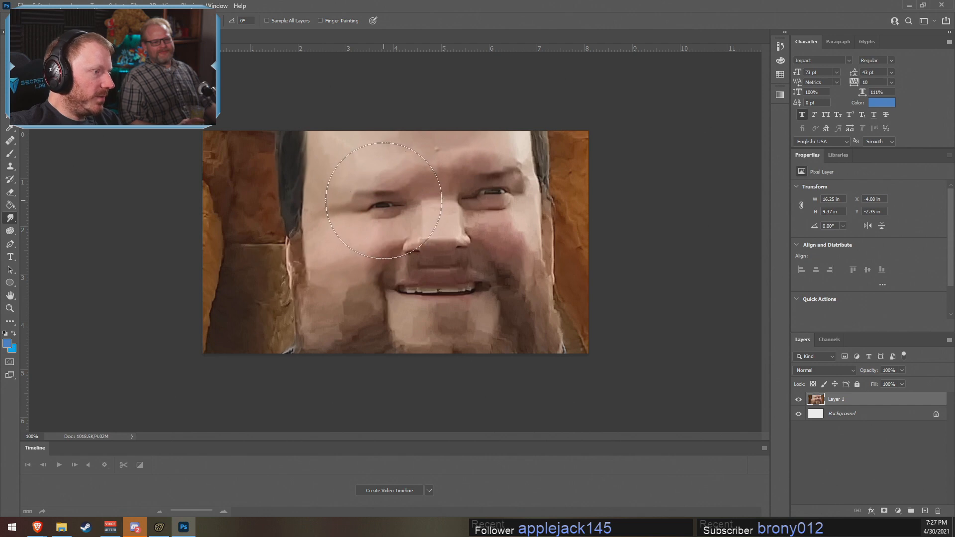
{"action": "key", "text": "bracketright"}
{"action": "key", "text": "bracketright"}
{"action": "key", "text": "bracketright"}
{"action": "mouse_move", "coordinate": [377, 195]}
{"action": "left_mouse_down"}
{"action": "mouse_move", "coordinate": [368, 167]}
{"action": "mouse_move", "coordinate": [354, 179]}
{"action": "mouse_move", "coordinate": [355, 169]}
{"action": "left_mouse_up"}
{"action": "key", "text": "ctrl+z"}
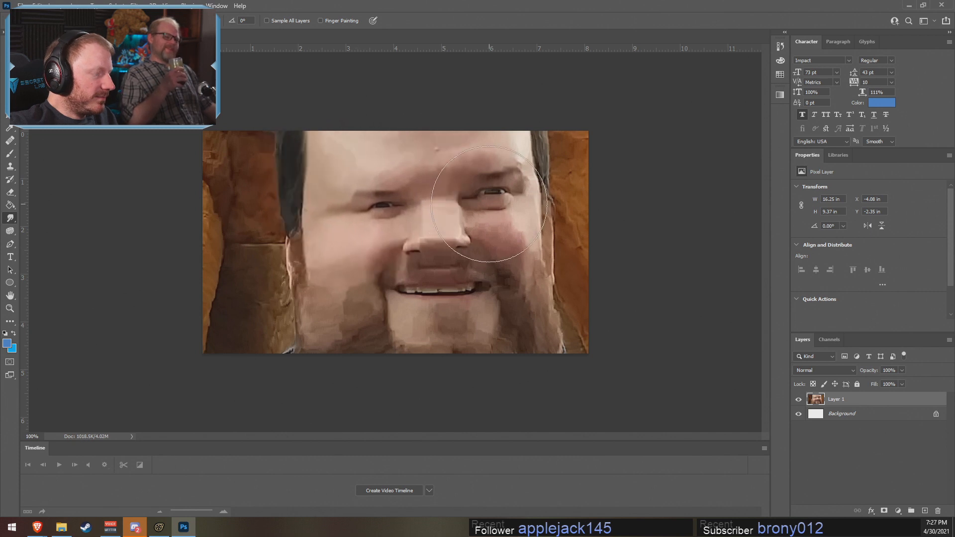
Step: Reduce the Smudge brush size and push the eye on the photo's left side slightly downward
{"action": "key", "text": "bracketleft"}
{"action": "key", "text": "bracketleft"}
{"action": "key", "text": "bracketleft"}
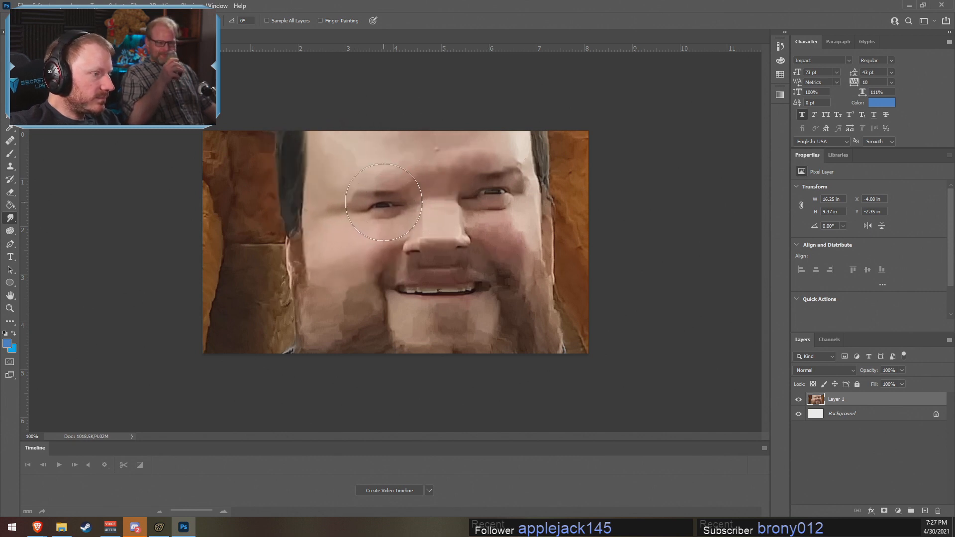
{"action": "left_click_drag", "start_coordinate": [383, 202], "coordinate": [393, 219]}
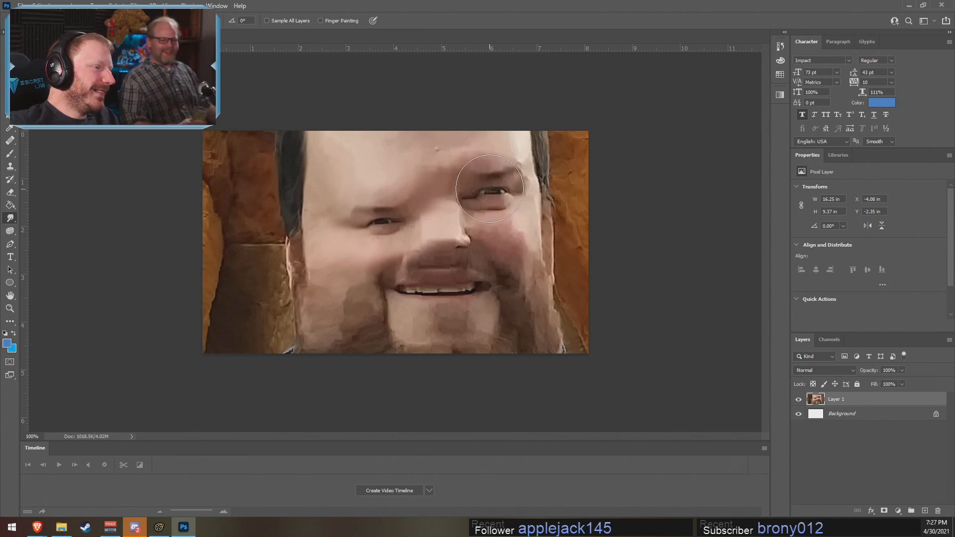
Step: Smudge the eye on the photo's right side upward, then try an enlarged Smudge stroke down from the mouth and undo it
{"action": "left_click_drag", "start_coordinate": [489, 190], "coordinate": [489, 180]}
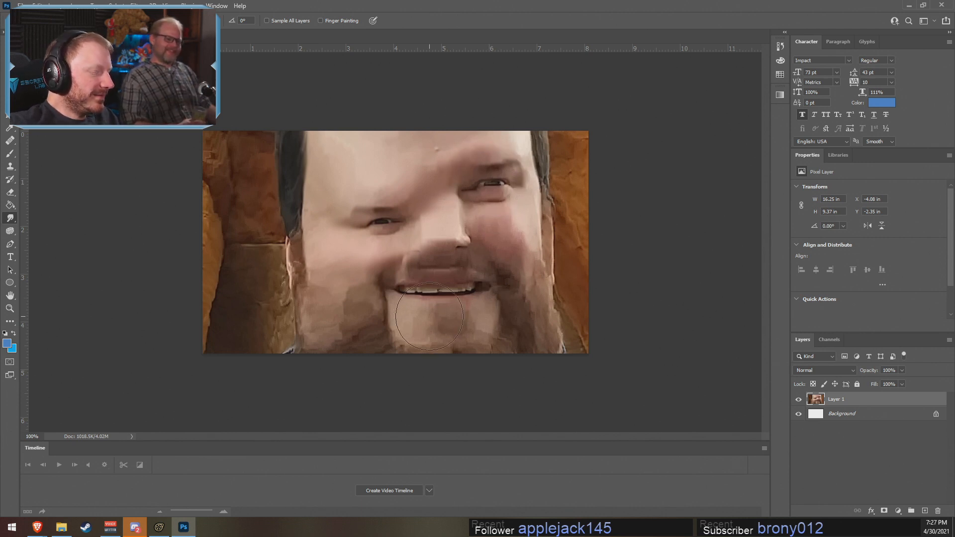
{"action": "key", "text": "bracketright"}
{"action": "key", "text": "bracketright"}
{"action": "key", "text": "bracketright"}
{"action": "key", "text": "bracketright"}
{"action": "left_click_drag", "start_coordinate": [441, 295], "coordinate": [448, 319]}
{"action": "key", "text": "ctrl+z"}
{"action": "key", "text": "ctrl+z"}
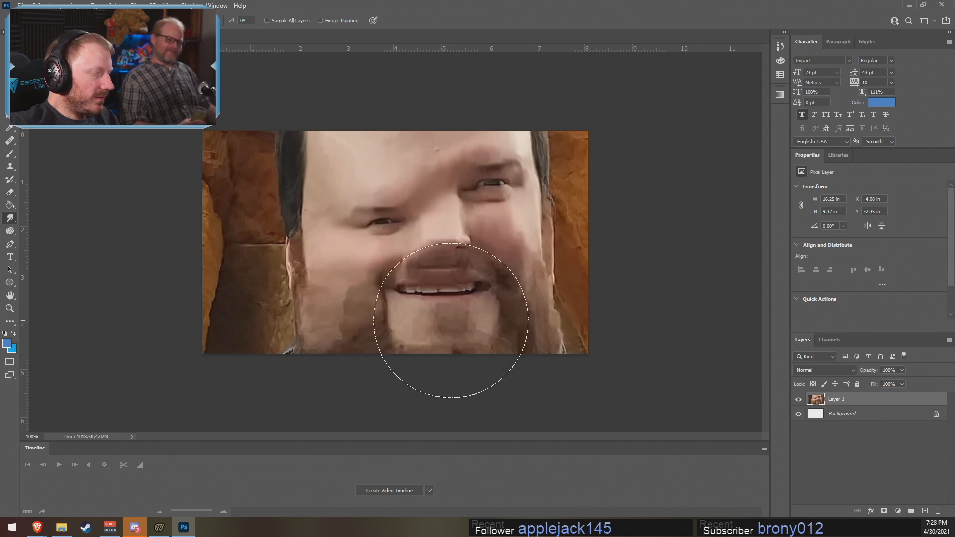
Step: Try to smudge the nose and mouth down toward the chin with a resized brush, and undo the stroke
{"action": "key", "text": "bracketleft"}
{"action": "left_click", "coordinate": [42, 20]}
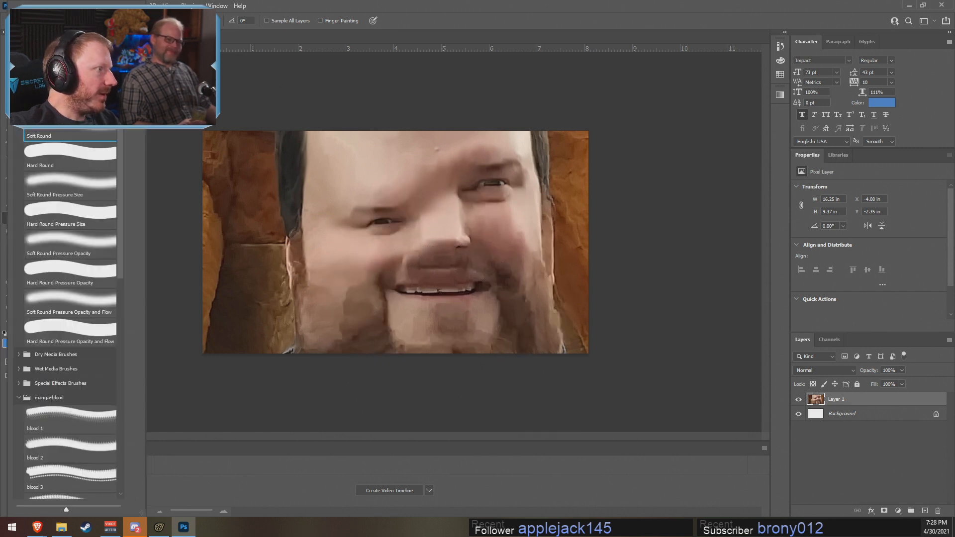
{"action": "left_click", "coordinate": [385, 4]}
{"action": "key", "text": "bracketright"}
{"action": "key", "text": "bracketright"}
{"action": "key", "text": "bracketright"}
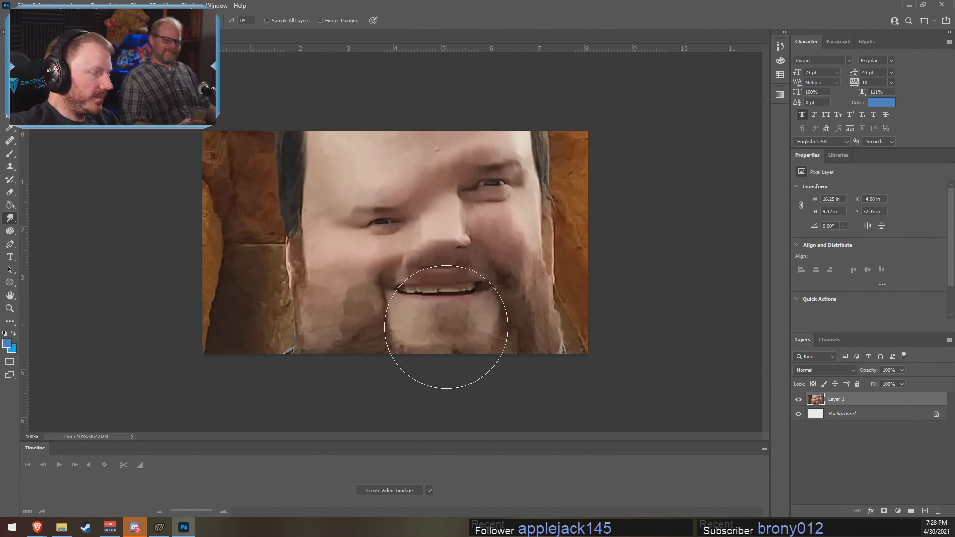
{"action": "mouse_move", "coordinate": [446, 306]}
{"action": "left_mouse_down"}
{"action": "mouse_move", "coordinate": [450, 334]}
{"action": "mouse_move", "coordinate": [438, 329]}
{"action": "mouse_move", "coordinate": [435, 341]}
{"action": "mouse_move", "coordinate": [447, 367]}
{"action": "left_mouse_up"}
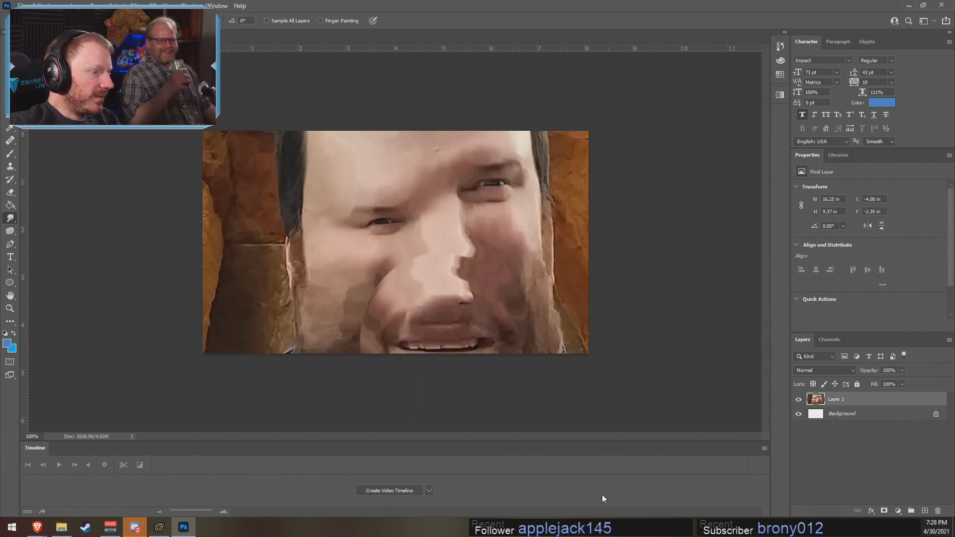
{"action": "key", "text": "ctrl+z"}
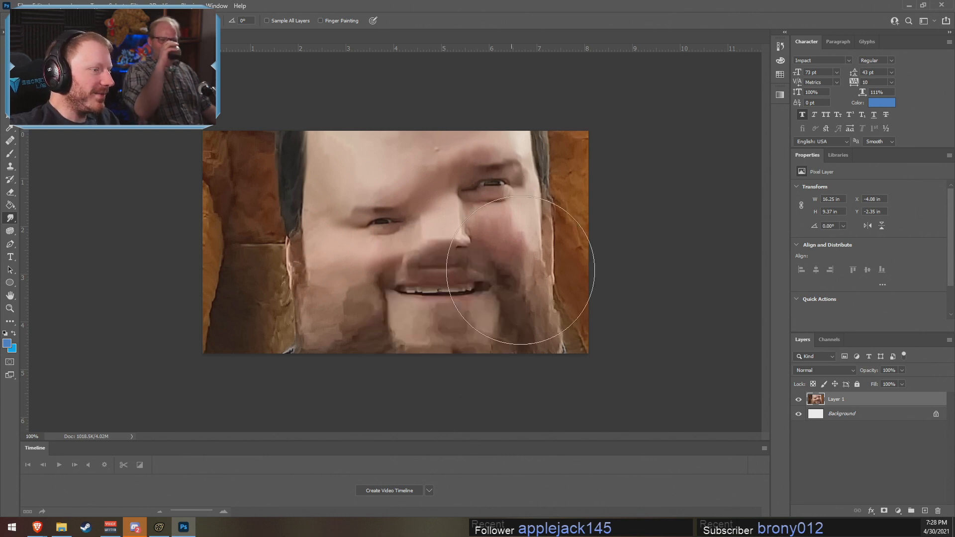
Step: Undo the eye smudges and the Content-Aware Scale enlargement, back to the cropped photo
{"action": "key", "text": "ctrl+z"}
{"action": "key", "text": "ctrl+z"}
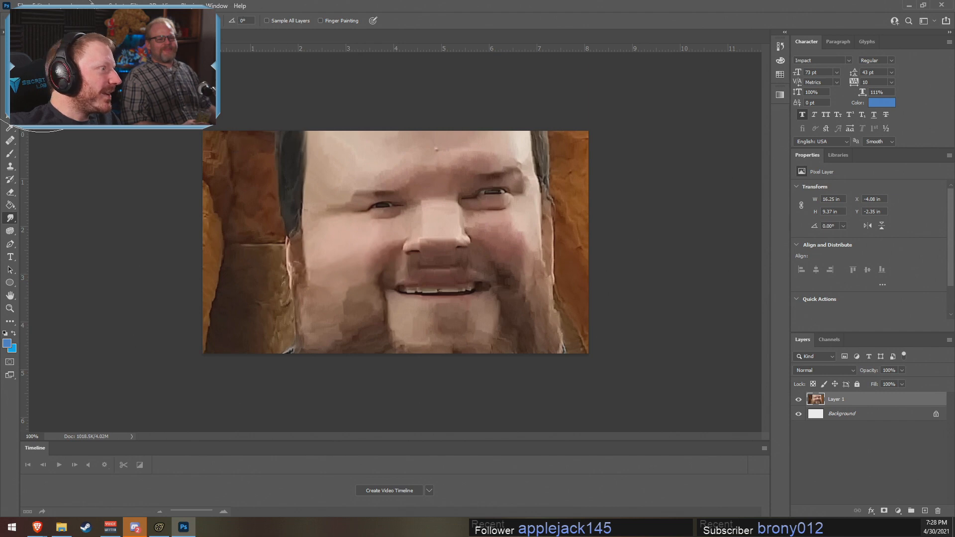
{"action": "key", "text": "ctrl+z"}
{"action": "key", "text": "ctrl+z"}
{"action": "key", "text": "ctrl+shift+z"}
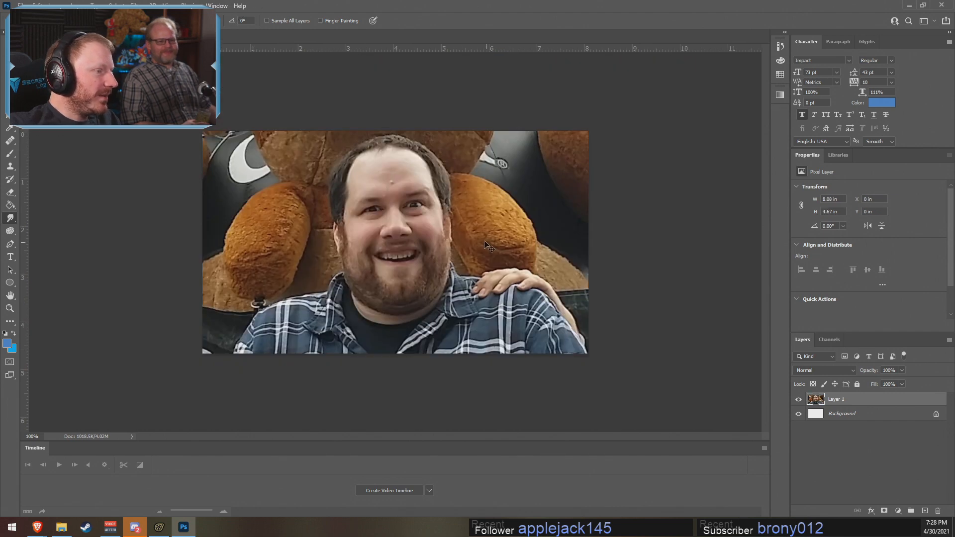
Step: Shrink Layer 1 around its center to 55% with Content-Aware Scale and apply the transform
{"action": "left_click", "coordinate": [31, 6]}
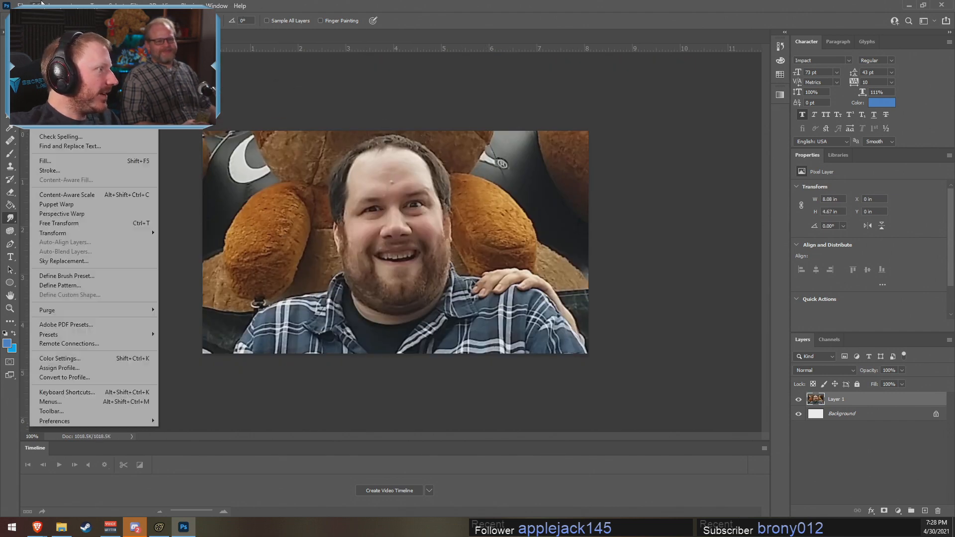
{"action": "left_click", "coordinate": [73, 192]}
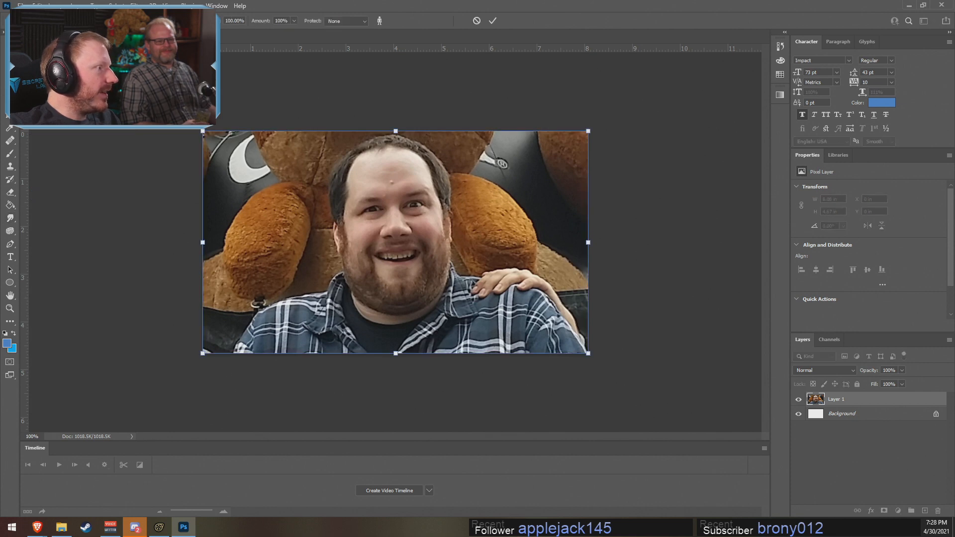
{"action": "left_click_drag", "start_coordinate": [588, 131], "coordinate": [501, 181], "text": "alt"}
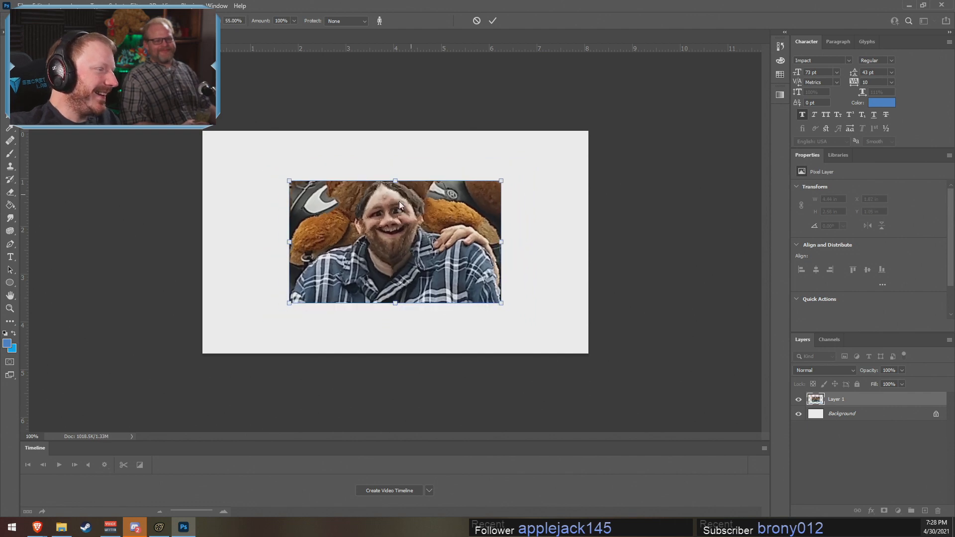
{"action": "left_click", "coordinate": [492, 20]}
Step: Examine the man's distorted face up close on the shrunken Layer 1
{"action": "scroll", "coordinate": [363, 213], "scroll_direction": "up", "scroll_amount": 10, "text": "alt"}
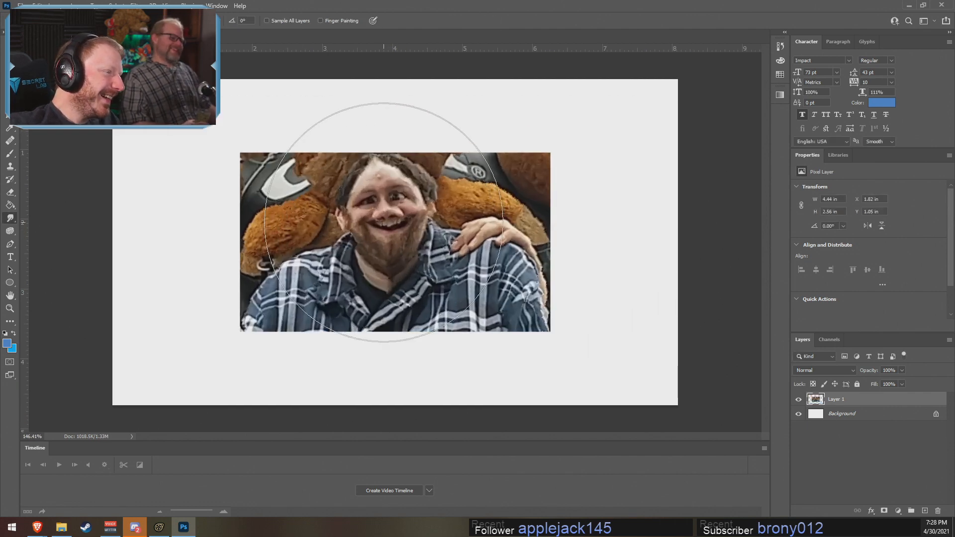
{"action": "scroll", "coordinate": [432, 231], "scroll_direction": "up", "scroll_amount": 1, "text": "alt"}
{"action": "scroll", "coordinate": [730, 357], "scroll_direction": "up", "scroll_amount": 3, "text": "alt"}
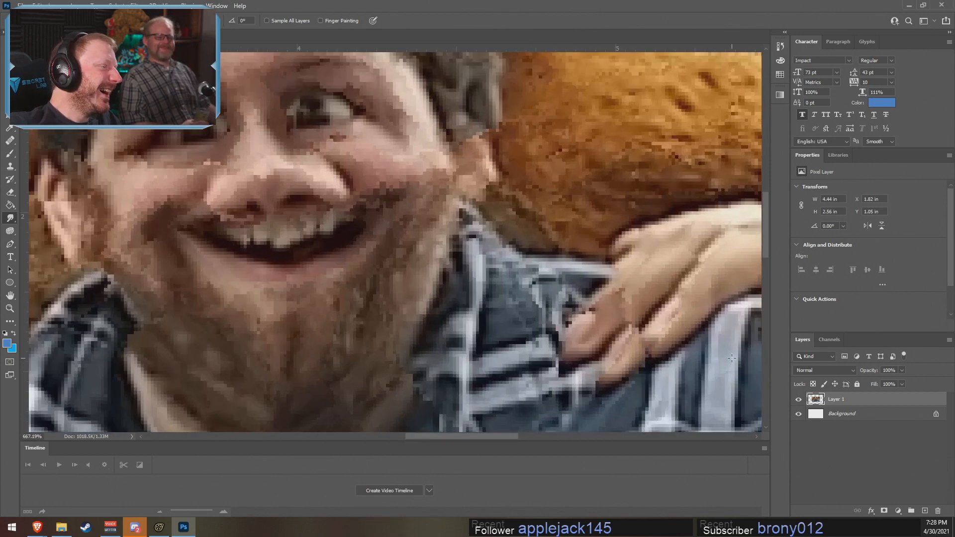
{"action": "scroll", "coordinate": [731, 356], "scroll_direction": "down", "scroll_amount": 6, "text": "alt"}
{"action": "scroll", "coordinate": [729, 350], "scroll_direction": "down", "scroll_amount": 2, "text": "alt"}
{"action": "key", "text": "v"}
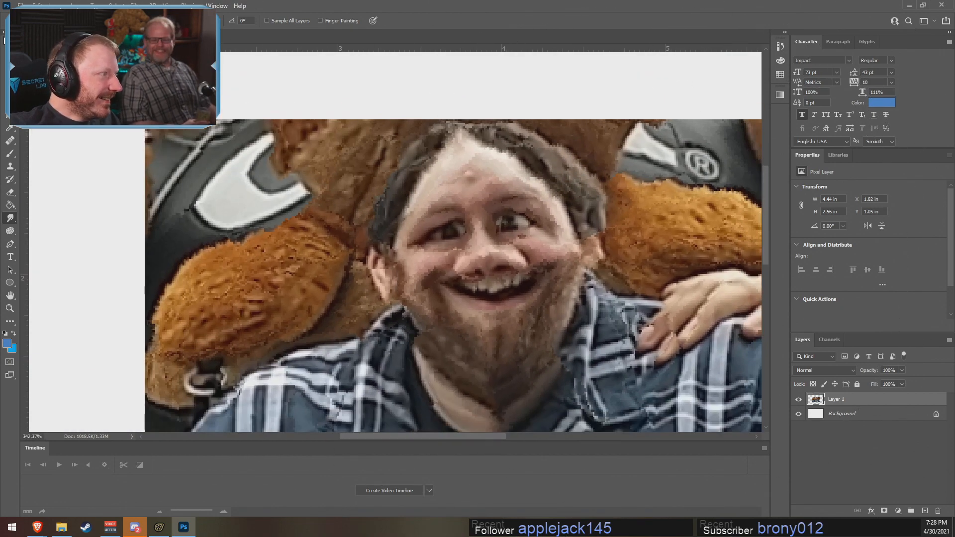
{"action": "scroll", "coordinate": [718, 318], "scroll_direction": "down", "scroll_amount": 2, "text": "alt"}
{"action": "scroll", "coordinate": [717, 325], "scroll_direction": "up", "scroll_amount": 3, "text": "alt"}
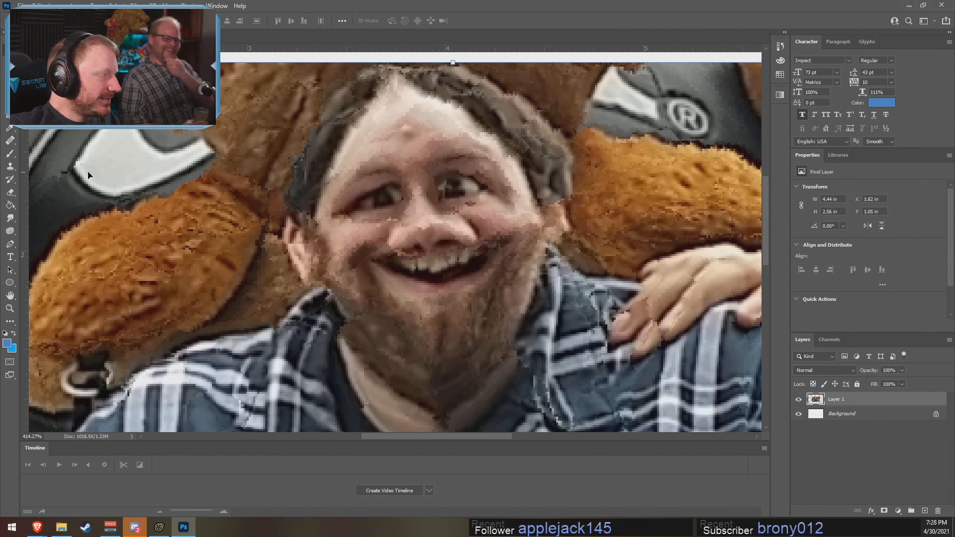
Step: Switch to Snagit Editor and open its capture library
{"action": "scroll", "coordinate": [517, 272], "scroll_direction": "down", "scroll_amount": 2, "text": "alt"}
{"action": "scroll", "coordinate": [535, 272], "scroll_direction": "up", "scroll_amount": 1, "text": "alt"}
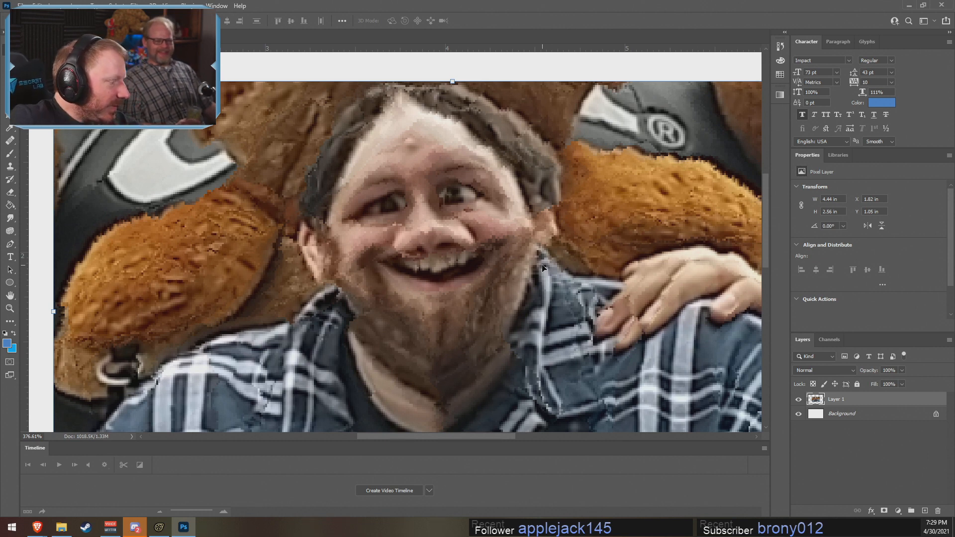
{"action": "left_click", "coordinate": [11, 526]}
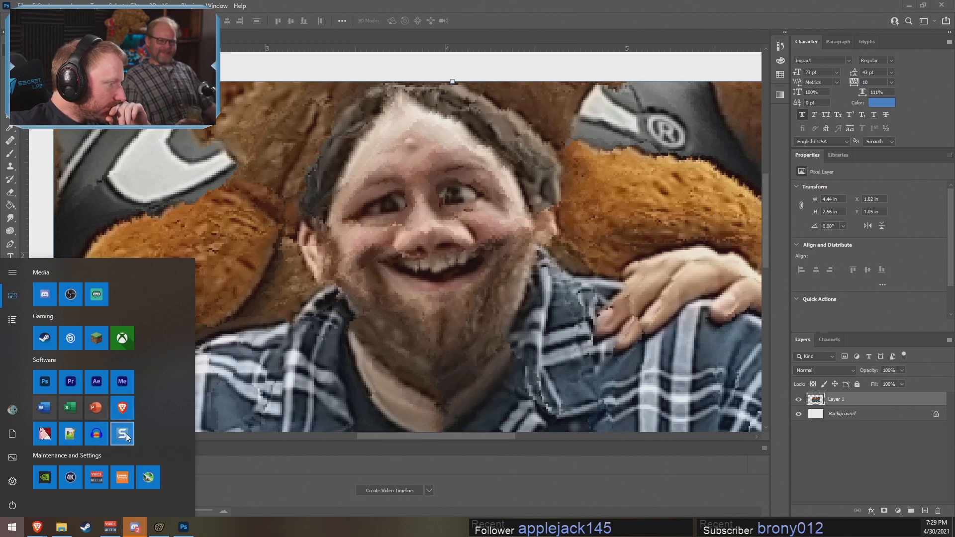
{"action": "left_click", "coordinate": [128, 442]}
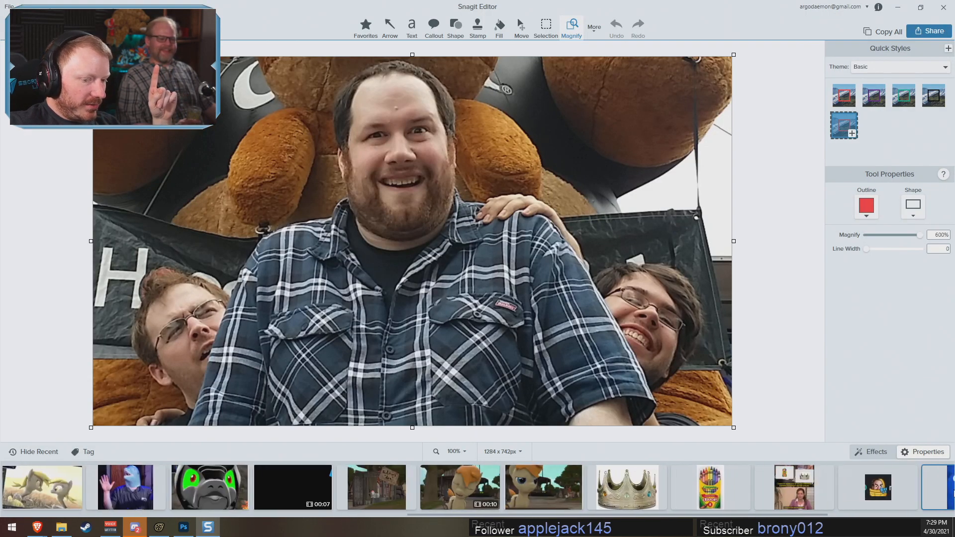
{"action": "left_click", "coordinate": [914, 487]}
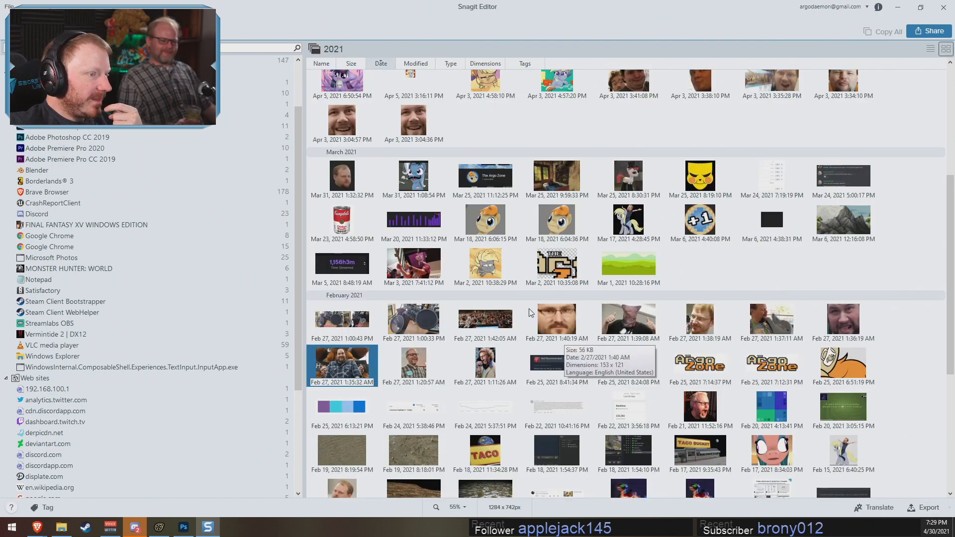
Step: Open the blue rainbow-maned pony capture dated Apr 3, 2021 4:57:20 PM and copy the image
{"action": "scroll", "coordinate": [544, 317], "scroll_direction": "up", "scroll_amount": 5}
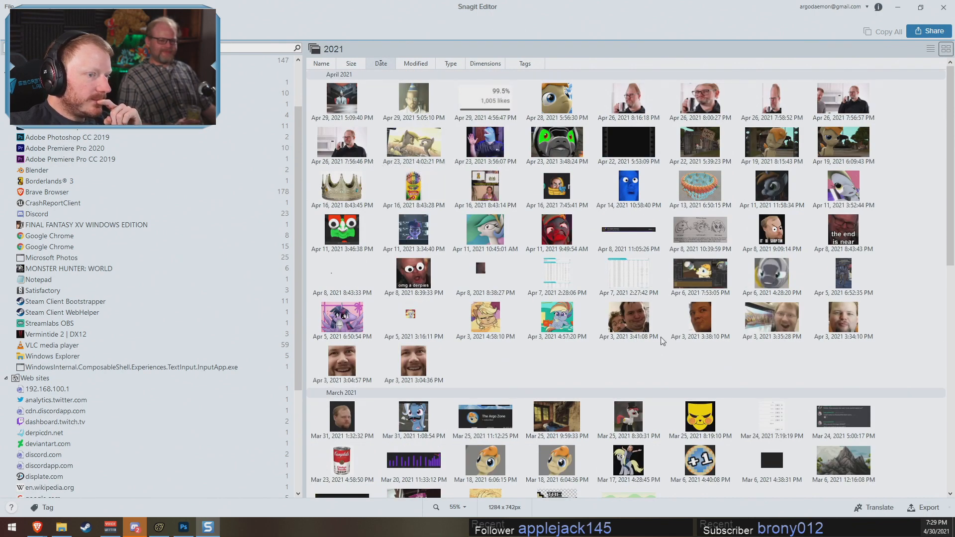
{"action": "left_click", "coordinate": [491, 324]}
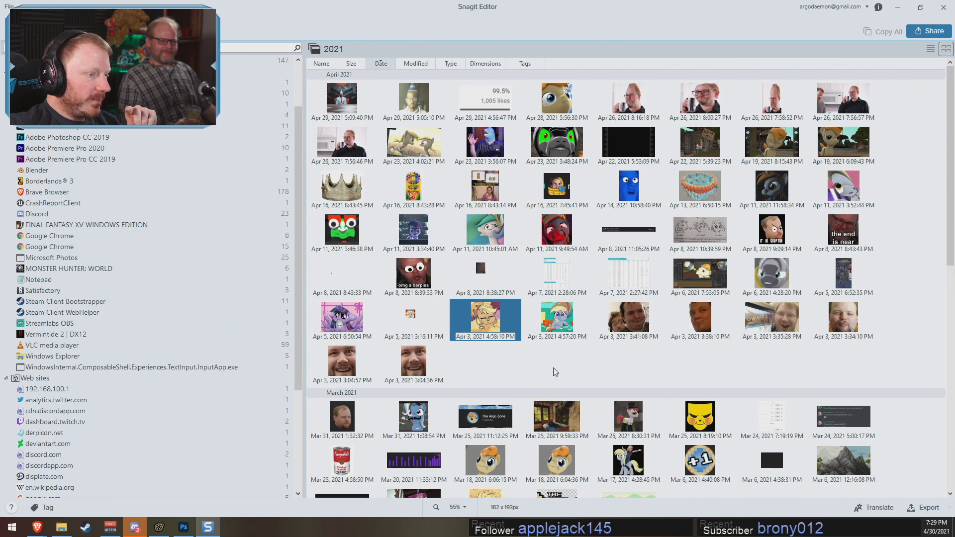
{"action": "left_click", "coordinate": [572, 328]}
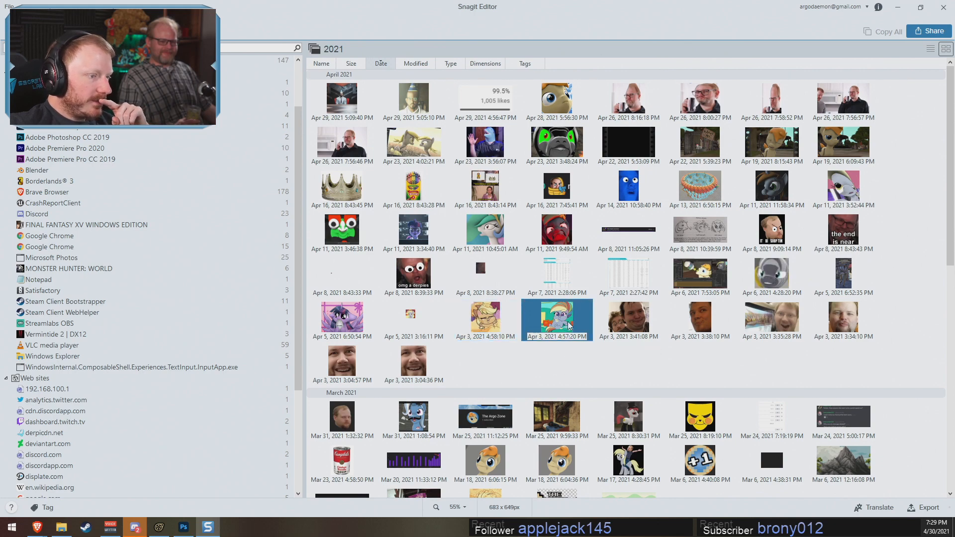
{"action": "double_click", "coordinate": [569, 325]}
{"action": "key", "text": "ctrl+c"}
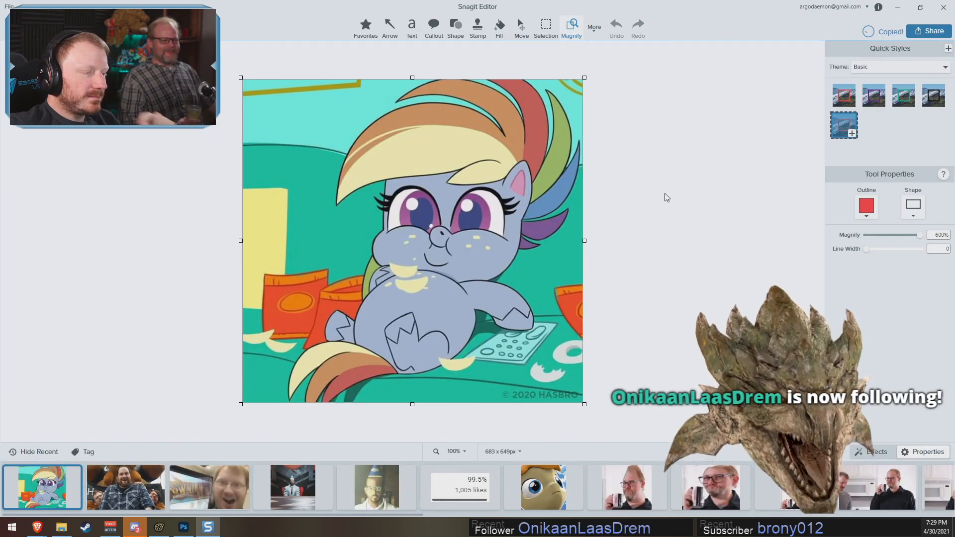
Step: Switch back to Photoshop and close the Untitled-1 document without saving its changes
{"action": "key", "text": "alt+Tab"}
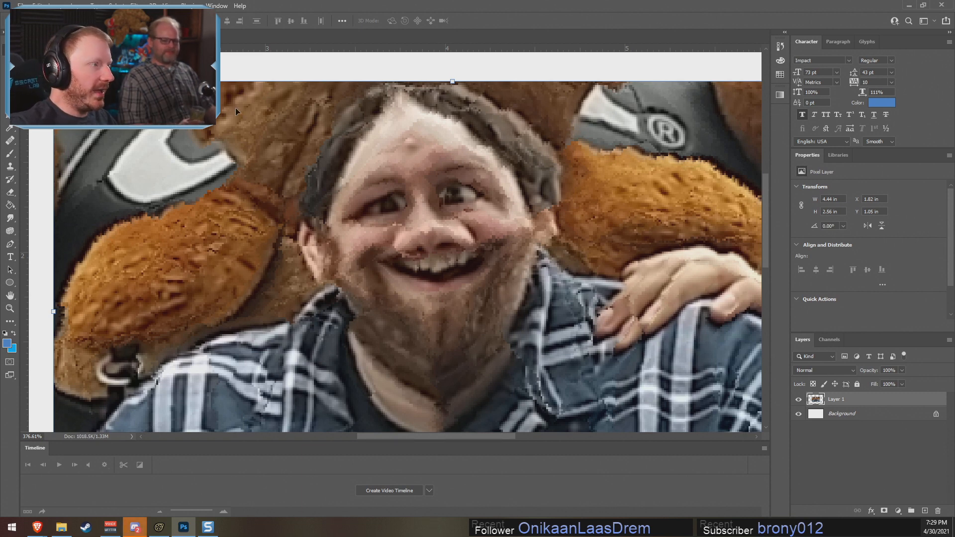
{"action": "key", "text": "ctrl+w"}
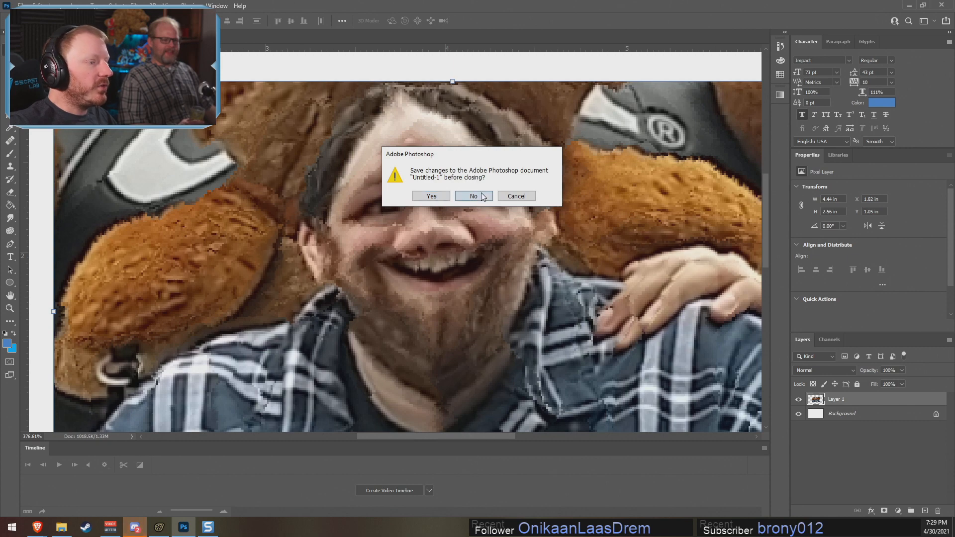
{"action": "left_click", "coordinate": [474, 195]}
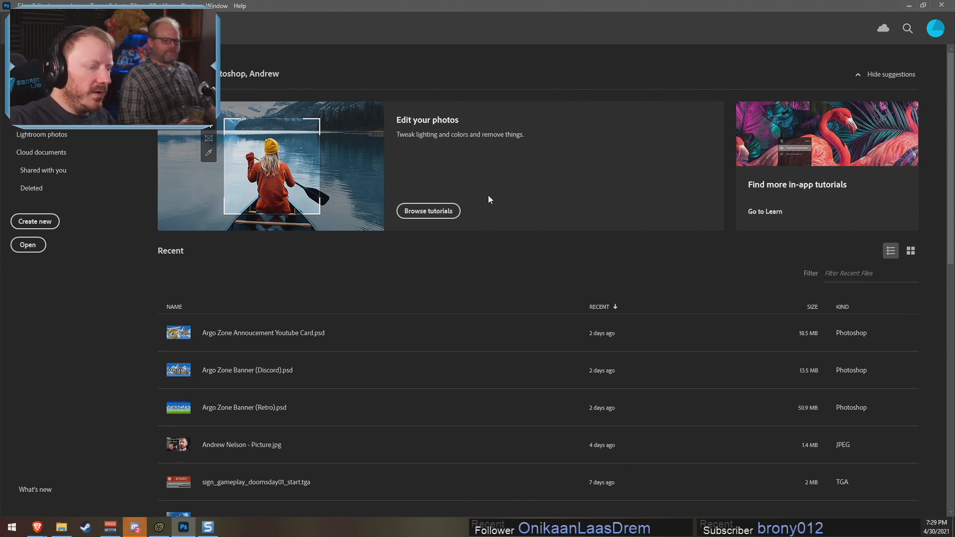
Step: Create a 683 x 649 px document from the clipboard preset and paste the copied pony image into it
{"action": "key", "text": "ctrl+n"}
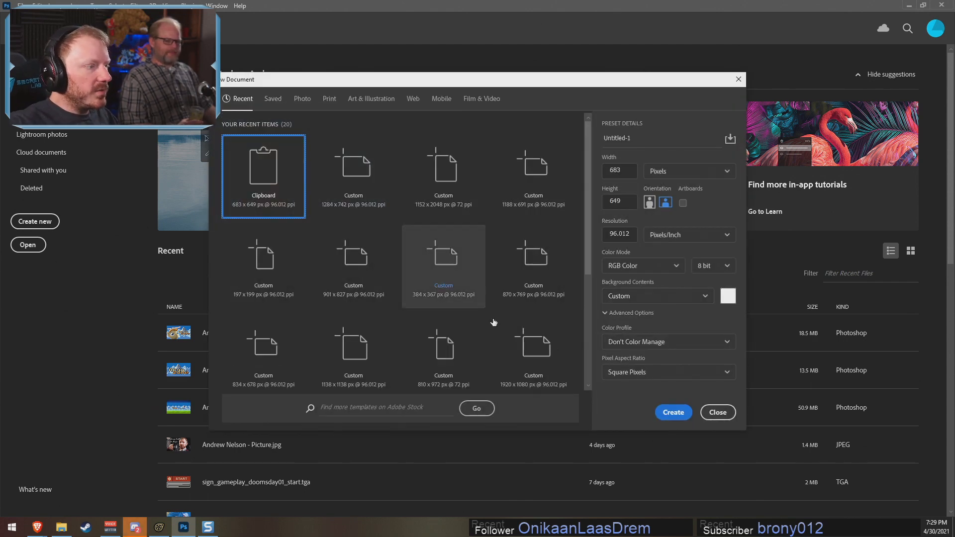
{"action": "left_click", "coordinate": [673, 412]}
{"action": "key", "text": "ctrl+v"}
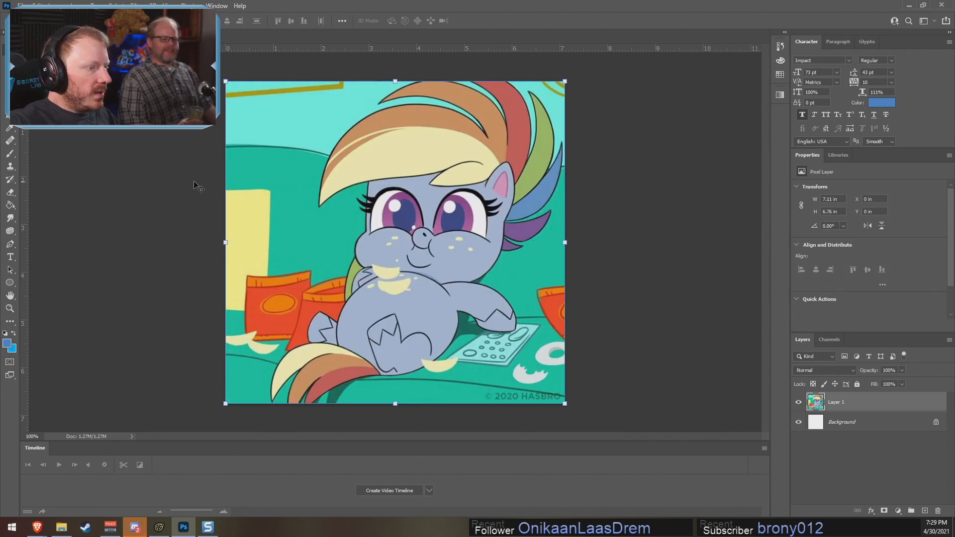
{"action": "key", "text": "m"}
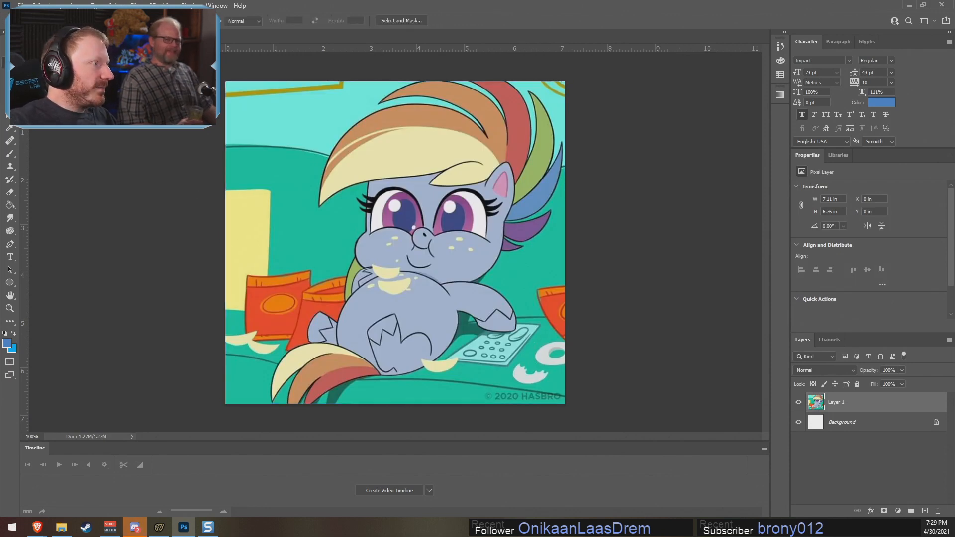
{"action": "key", "text": "v"}
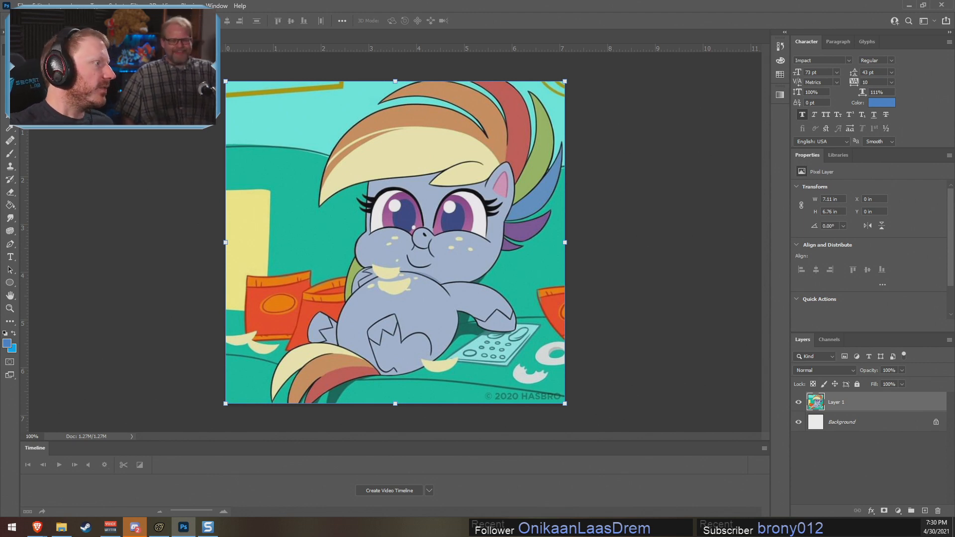
Step: Try content-aware scaling the pony layer to about 190% and repositioning it on the canvas
{"action": "left_click", "coordinate": [36, 6]}
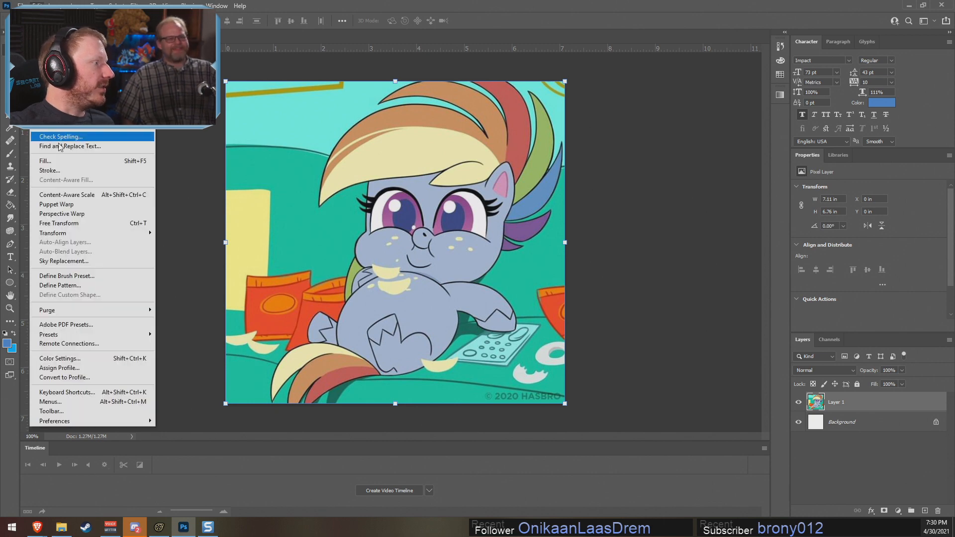
{"action": "left_click", "coordinate": [74, 195]}
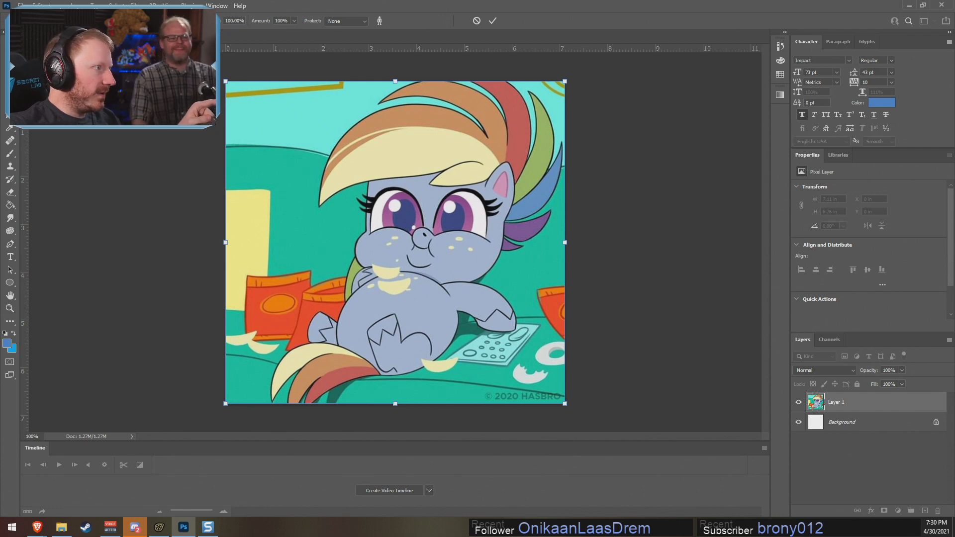
{"action": "left_click_drag", "start_coordinate": [174, 21], "coordinate": [221, 21]}
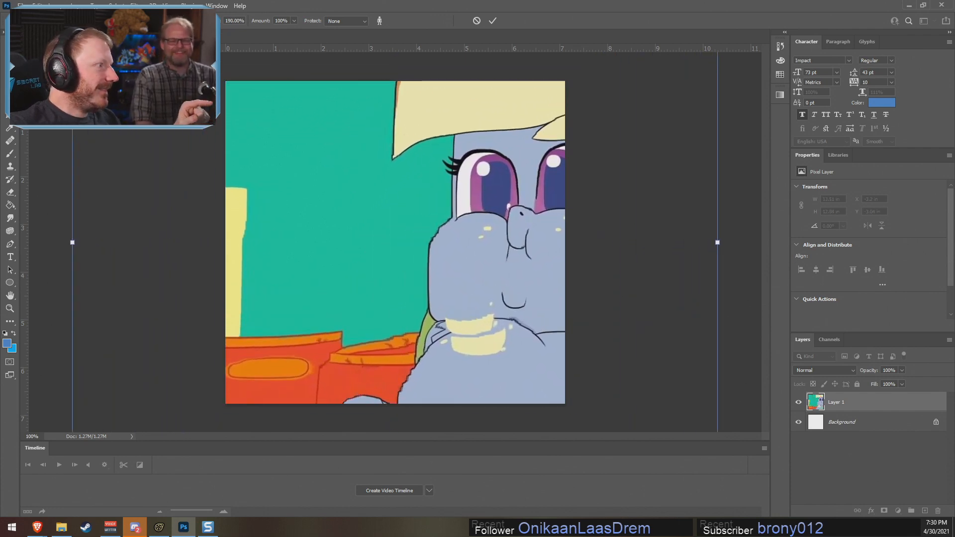
{"action": "key", "text": "Return"}
{"action": "left_click_drag", "start_coordinate": [313, 210], "coordinate": [209, 187]}
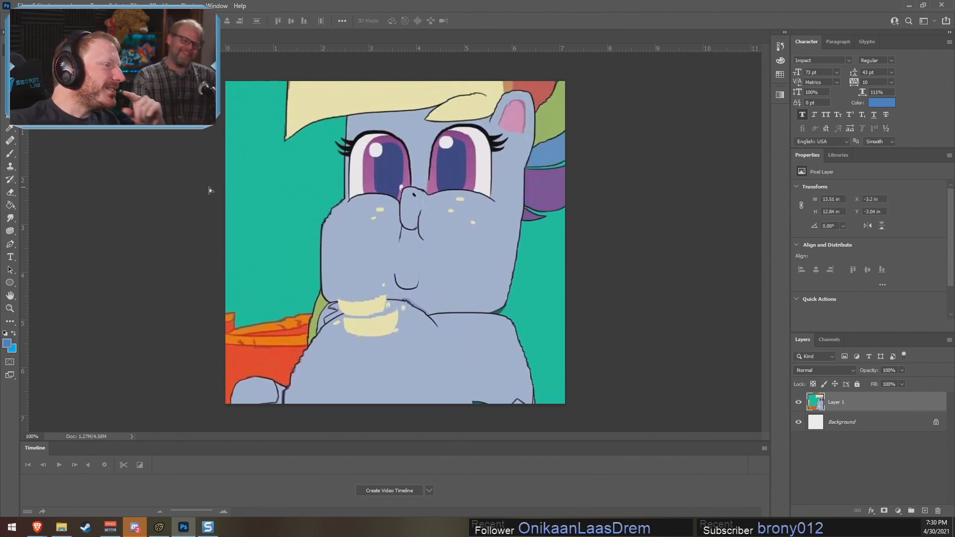
{"action": "left_click_drag", "start_coordinate": [458, 269], "coordinate": [462, 289]}
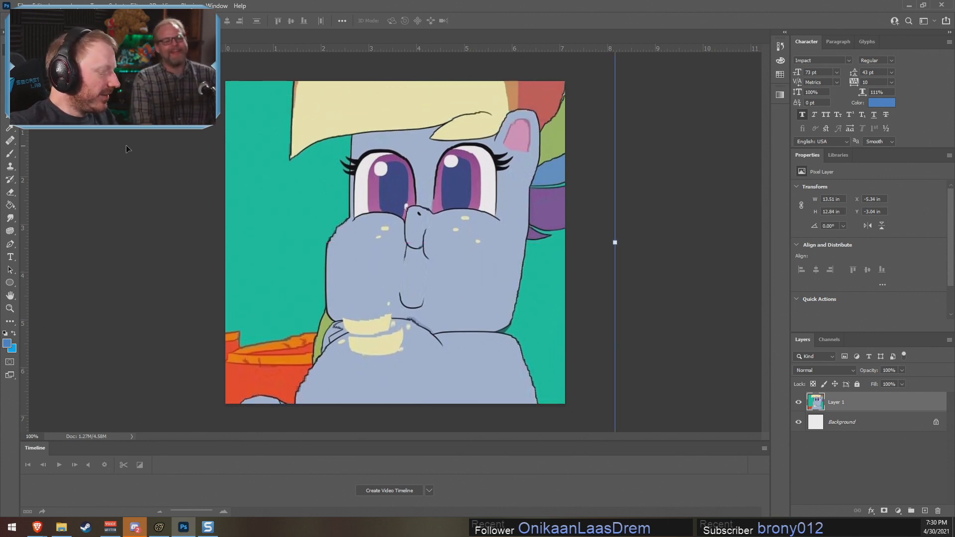
{"action": "key", "text": "ctrl+z"}
{"action": "key", "text": "ctrl+z"}
Step: Start a content-aware scale on the pony layer
{"action": "left_click", "coordinate": [46, 3]}
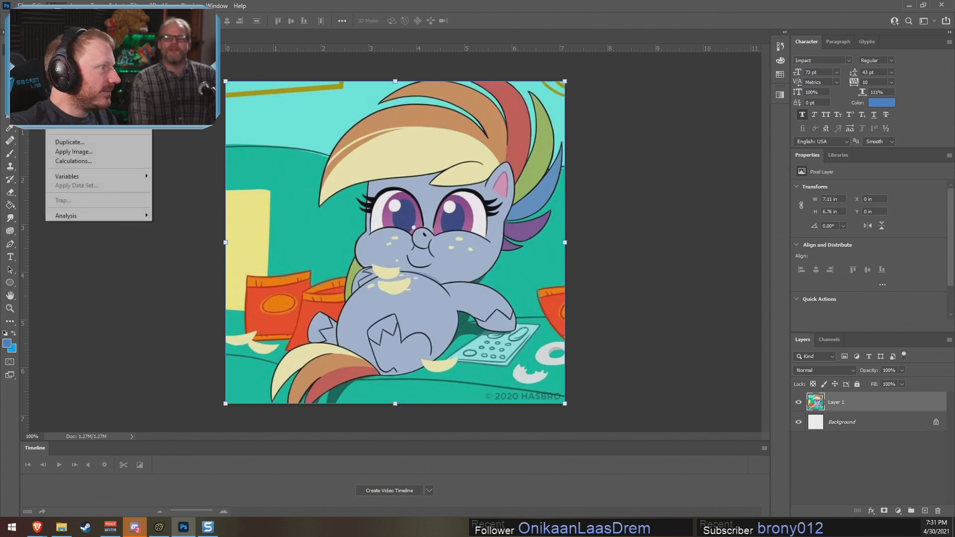
{"action": "left_click", "coordinate": [46, 3]}
{"action": "left_click", "coordinate": [35, 2]}
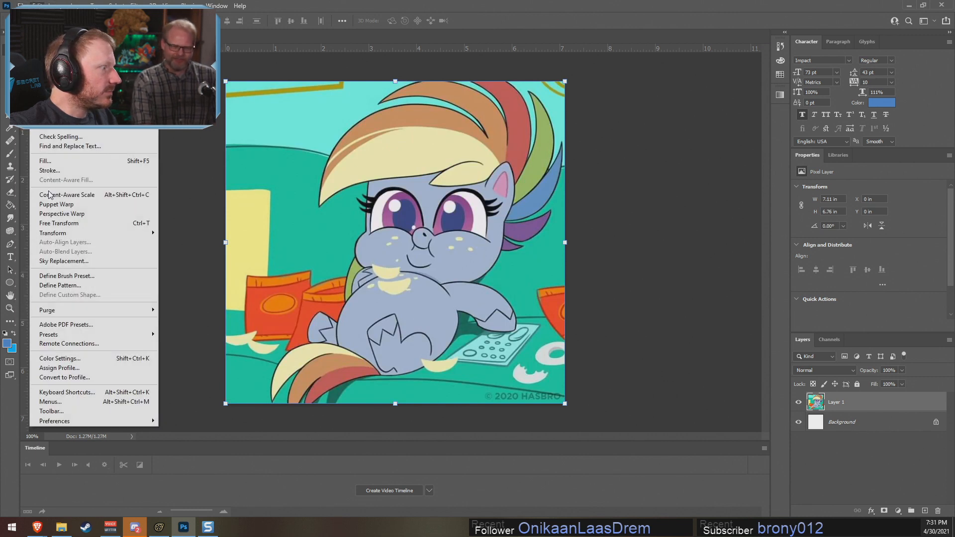
{"action": "left_click", "coordinate": [67, 195]}
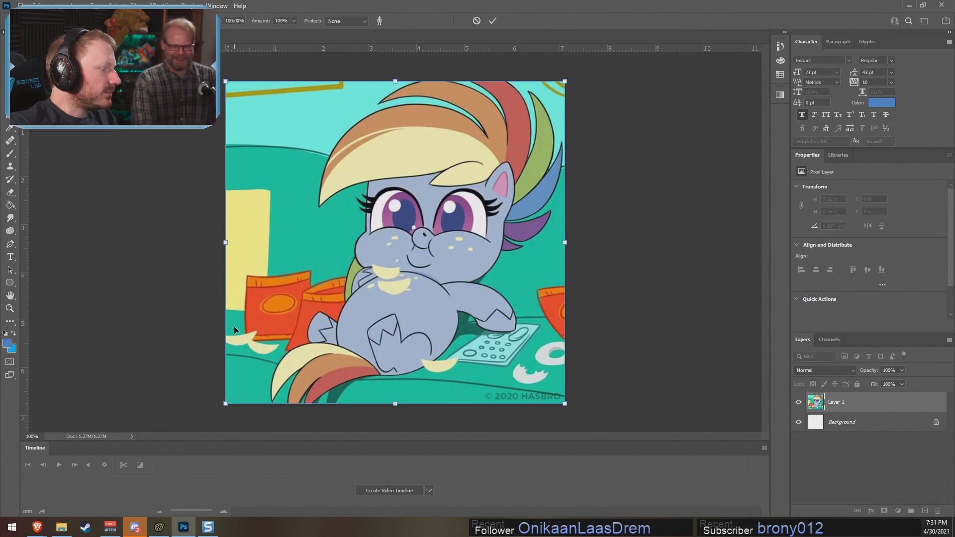
Step: Switch to Snagit Editor and view the pony capture dated Apr 3, 2021 4:58:10 PM from the library
{"action": "left_click", "coordinate": [208, 527]}
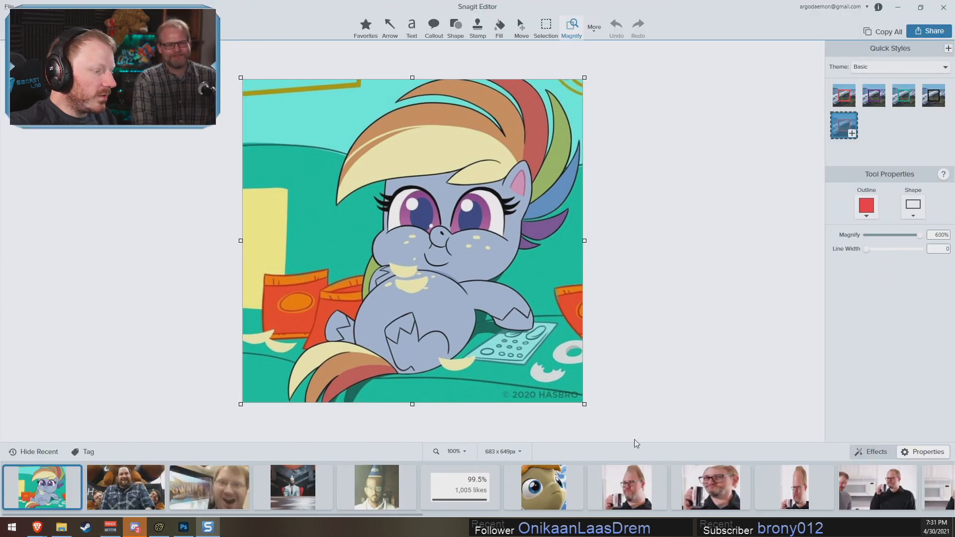
{"action": "scroll", "coordinate": [925, 490], "scroll_direction": "down", "scroll_amount": 10}
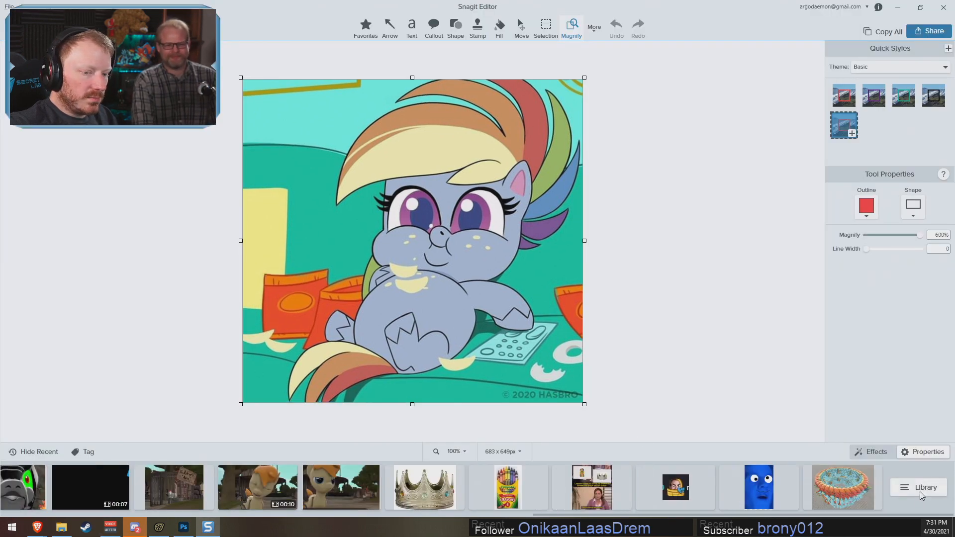
{"action": "left_click", "coordinate": [886, 478]}
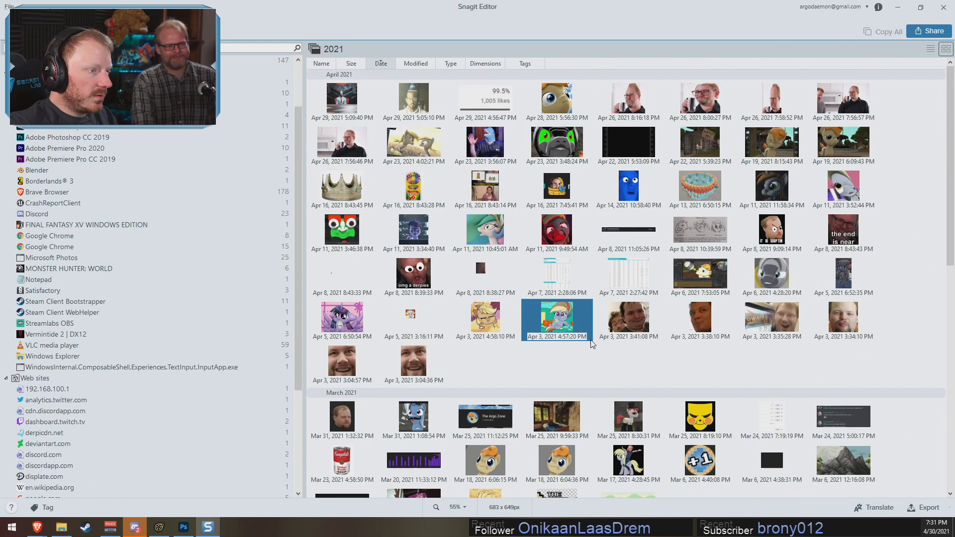
{"action": "double_click", "coordinate": [493, 317]}
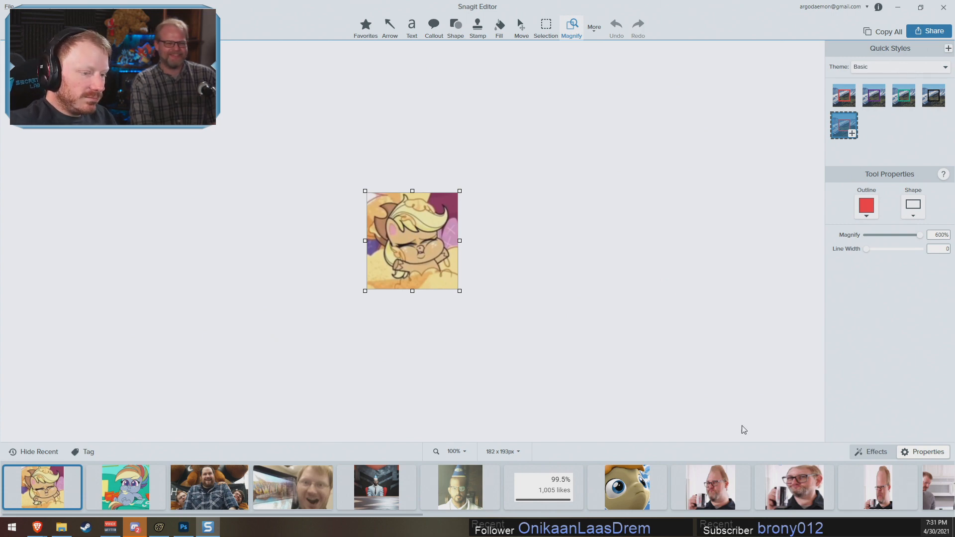
Step: View the gray pony capture dated Mar 2, 2021 10:38:29 PM from the library, and return to Photoshop
{"action": "scroll", "coordinate": [711, 488], "scroll_direction": "down", "scroll_amount": 5}
{"action": "scroll", "coordinate": [895, 488], "scroll_direction": "down", "scroll_amount": 6}
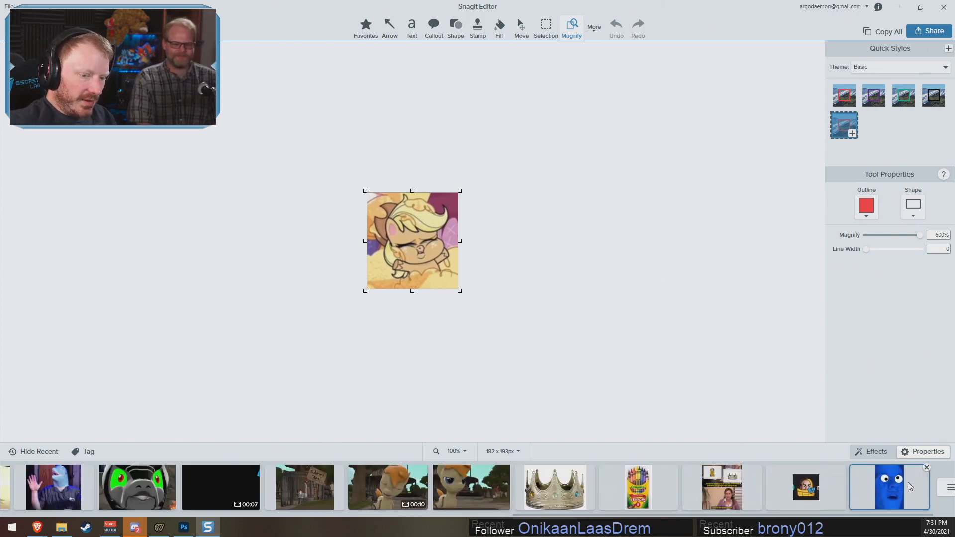
{"action": "left_click", "coordinate": [919, 488]}
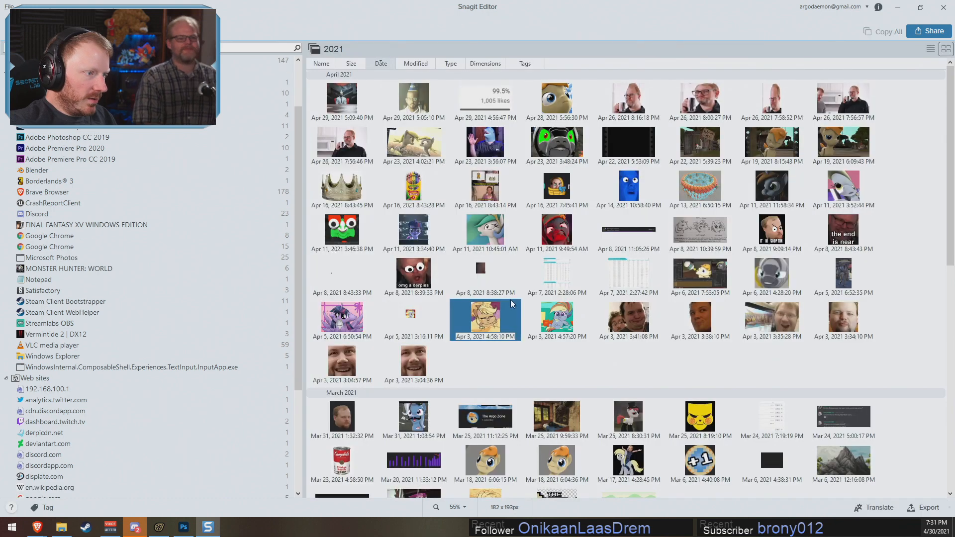
{"action": "scroll", "coordinate": [547, 286], "scroll_direction": "down", "scroll_amount": 3}
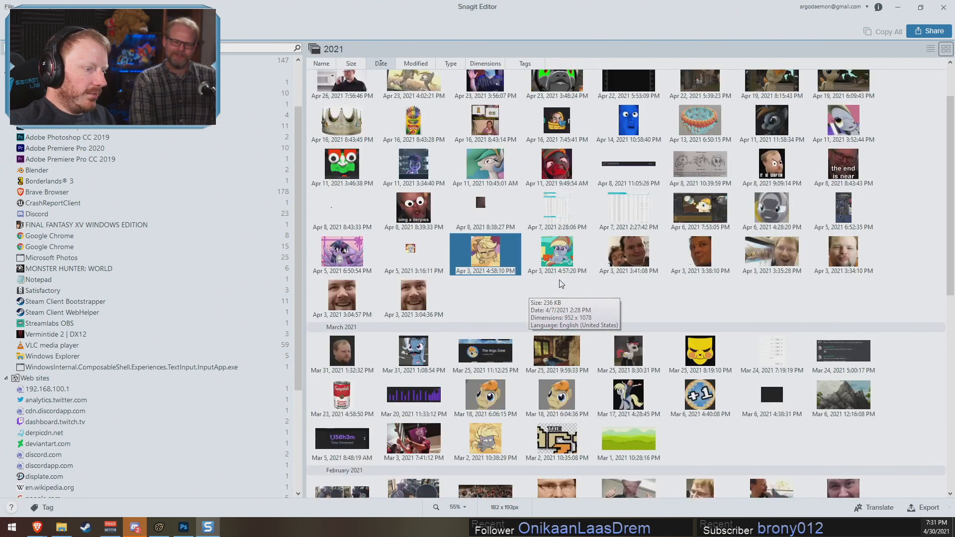
{"action": "left_click", "coordinate": [477, 377]}
{"action": "scroll", "coordinate": [482, 368], "scroll_direction": "down", "scroll_amount": 1}
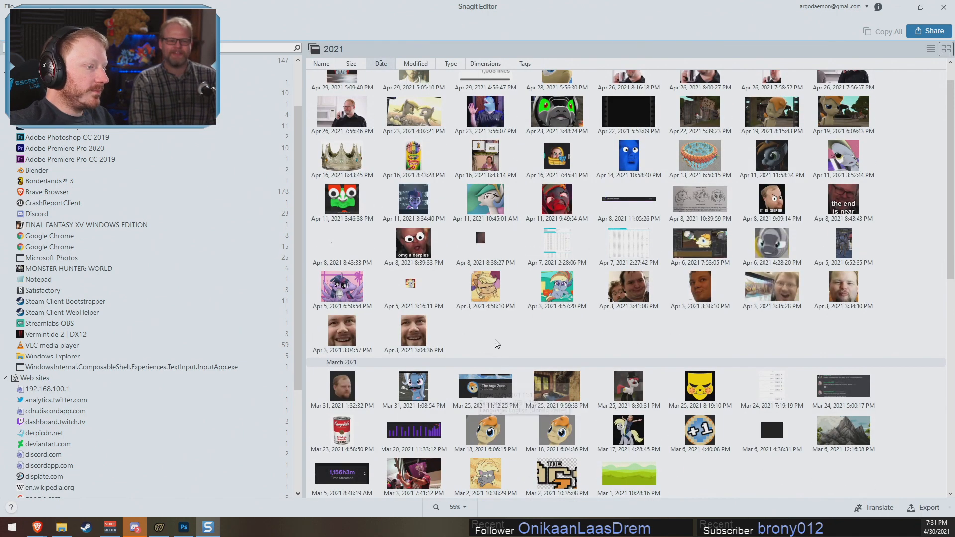
{"action": "left_click", "coordinate": [479, 478]}
{"action": "double_click", "coordinate": [481, 477]}
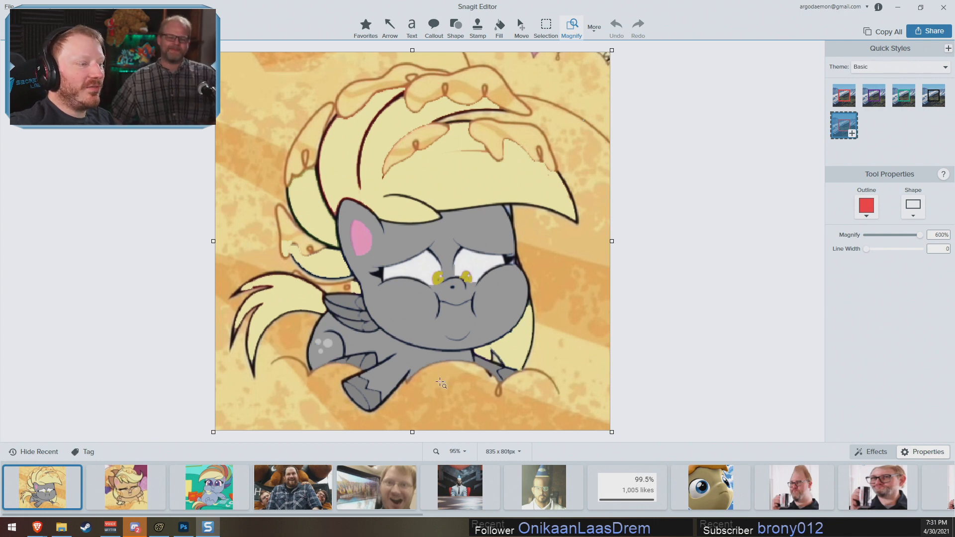
{"action": "left_click", "coordinate": [898, 8]}
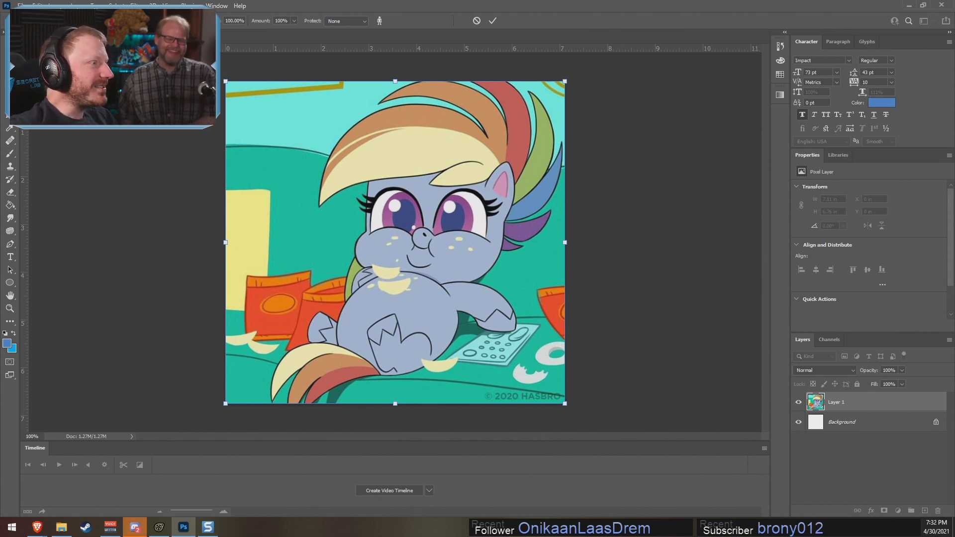
Step: Content-aware scale the pony layer to about 28.03 x 26.63 in and draw a flat artboard about 0.86 in high across the canvas
{"action": "left_click_drag", "start_coordinate": [565, 403], "coordinate": [425, 270], "text": "alt"}
{"action": "left_click_drag", "start_coordinate": [184, 75], "coordinate": [315, 96]}
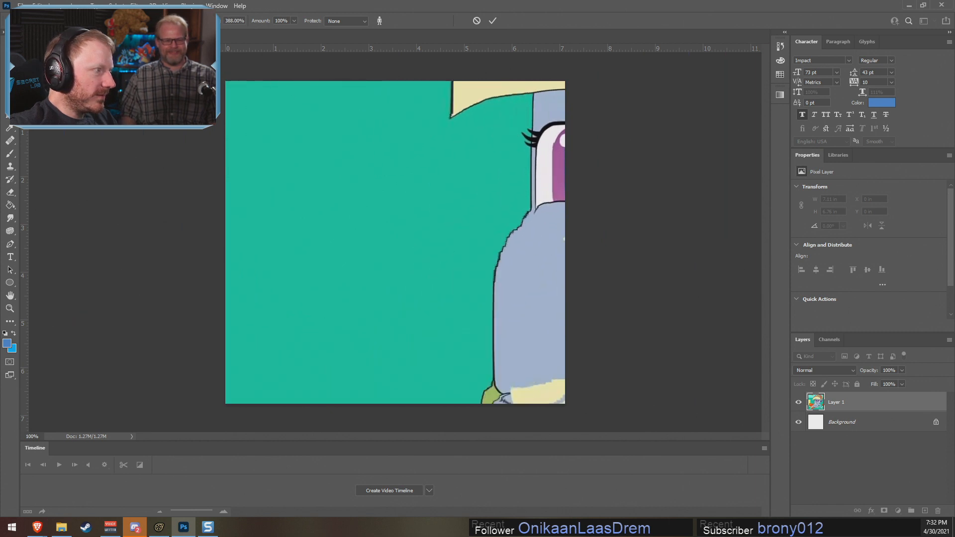
{"action": "key", "text": "Return"}
{"action": "key", "text": "v"}
{"action": "left_click_drag", "start_coordinate": [414, 203], "coordinate": [60, 245]}
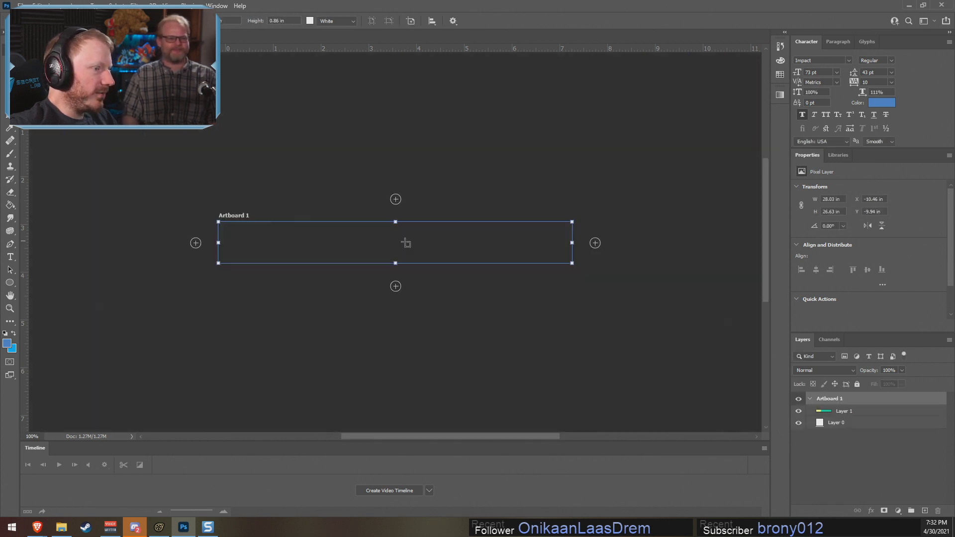
Step: Undo the artboard creation after trying to move the pony layer within the flat artboard
{"action": "key", "text": "v"}
{"action": "left_click_drag", "start_coordinate": [407, 242], "coordinate": [445, 242]}
{"action": "key", "text": "ctrl+z"}
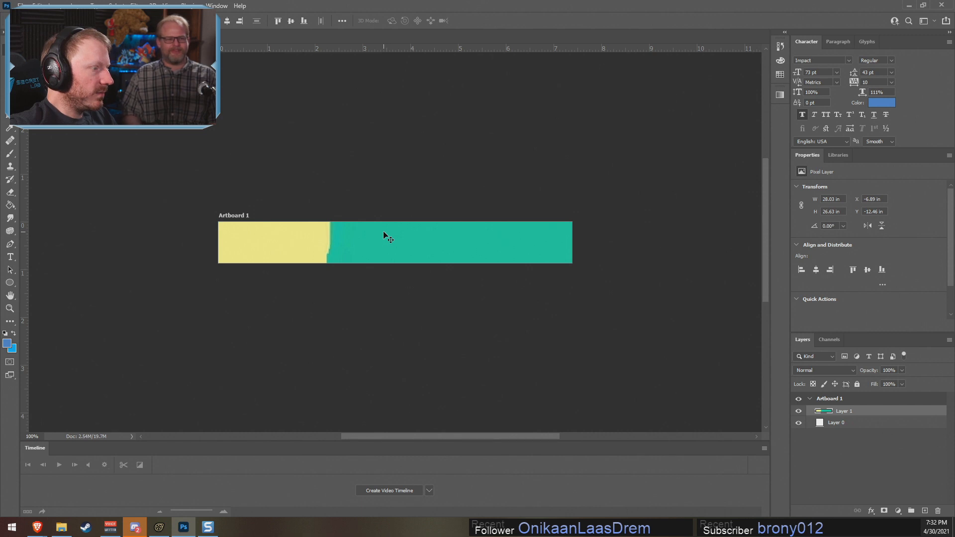
{"action": "key", "text": "z"}
{"action": "key", "text": "ctrl+z"}
{"action": "key", "text": "v"}
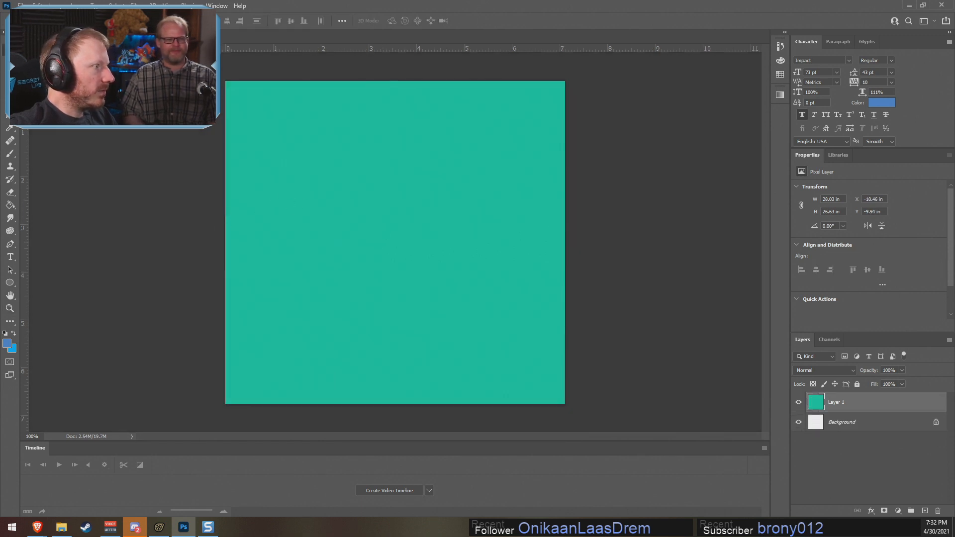
Step: Move the pony layer across the canvas until both of the pony's eyes are in frame
{"action": "left_click_drag", "start_coordinate": [641, 189], "coordinate": [324, 245]}
{"action": "left_click_drag", "start_coordinate": [475, 235], "coordinate": [471, 273]}
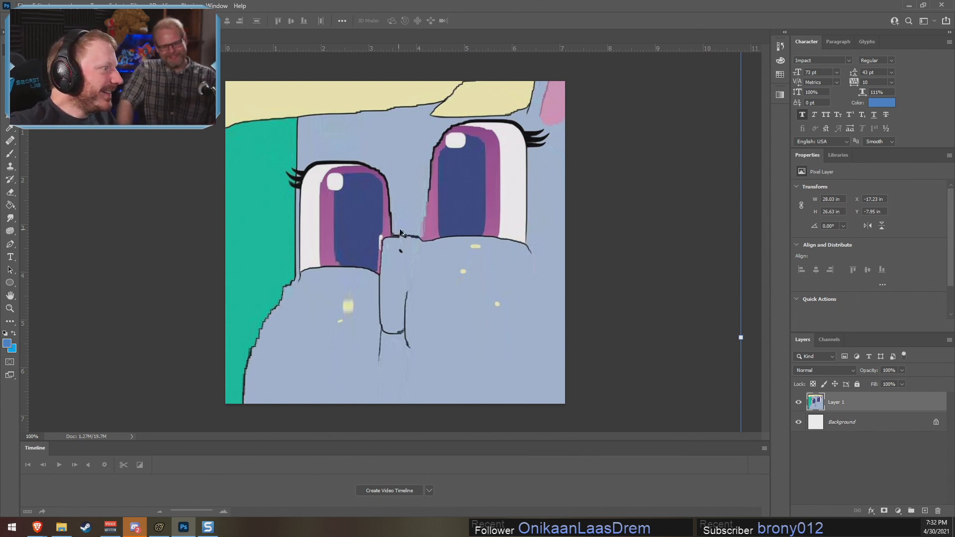
{"action": "scroll", "coordinate": [401, 233], "scroll_direction": "down", "scroll_amount": 5, "text": "alt"}
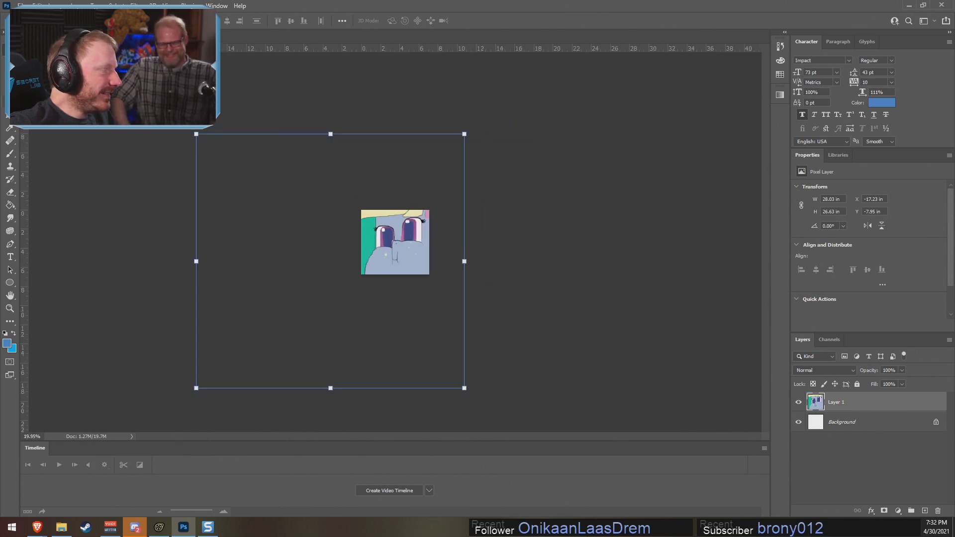
Step: Enlarge the canvas with the Crop tool to about 15.6 x 22.73 in, covering the whole pony
{"action": "key", "text": "c"}
{"action": "left_click_drag", "start_coordinate": [488, 361], "coordinate": [440, 326], "text": "alt"}
{"action": "left_click_drag", "start_coordinate": [350, 157], "coordinate": [287, 117]}
{"action": "left_click", "coordinate": [520, 21]}
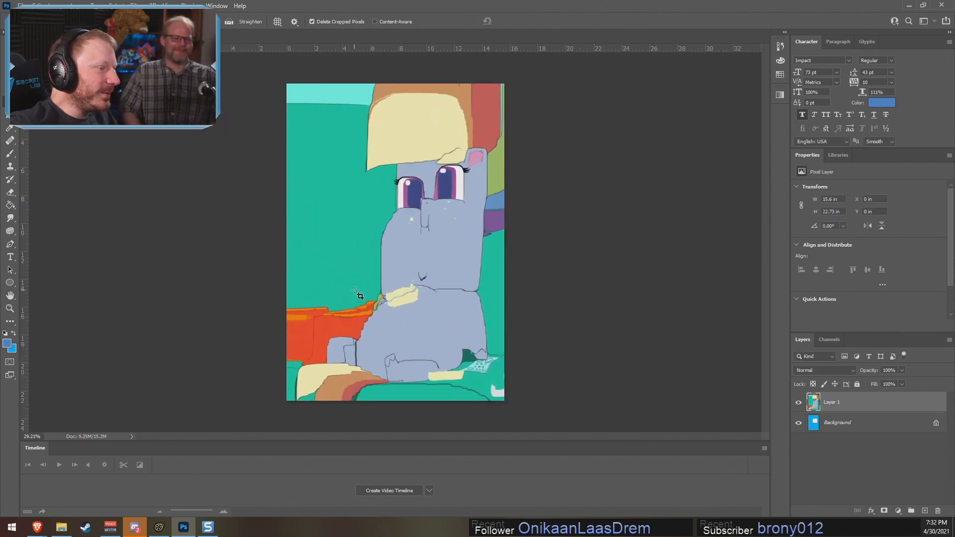
{"action": "scroll", "coordinate": [355, 293], "scroll_direction": "up", "scroll_amount": 2, "text": "alt"}
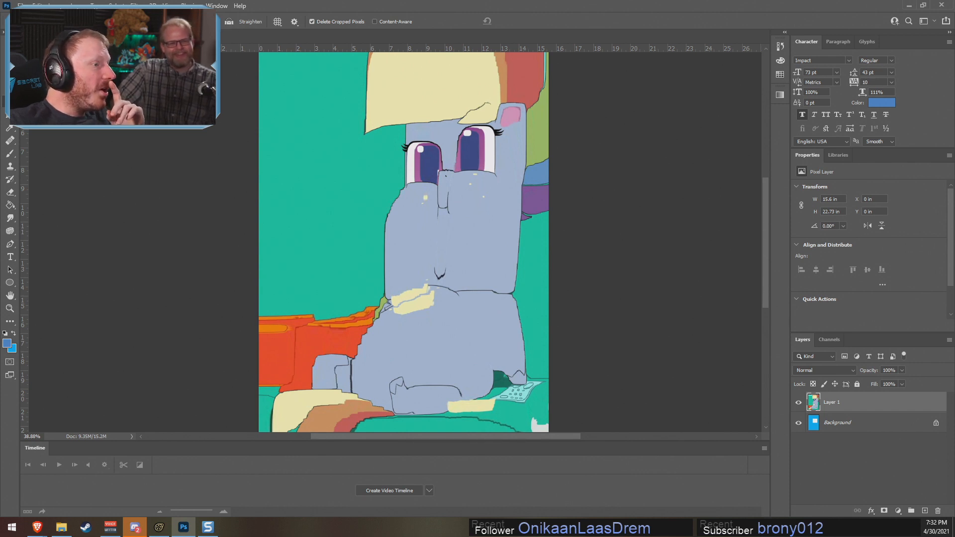
Step: Close the untitled pony document without saving it and exit Photoshop
{"action": "key", "text": "ctrl+w"}
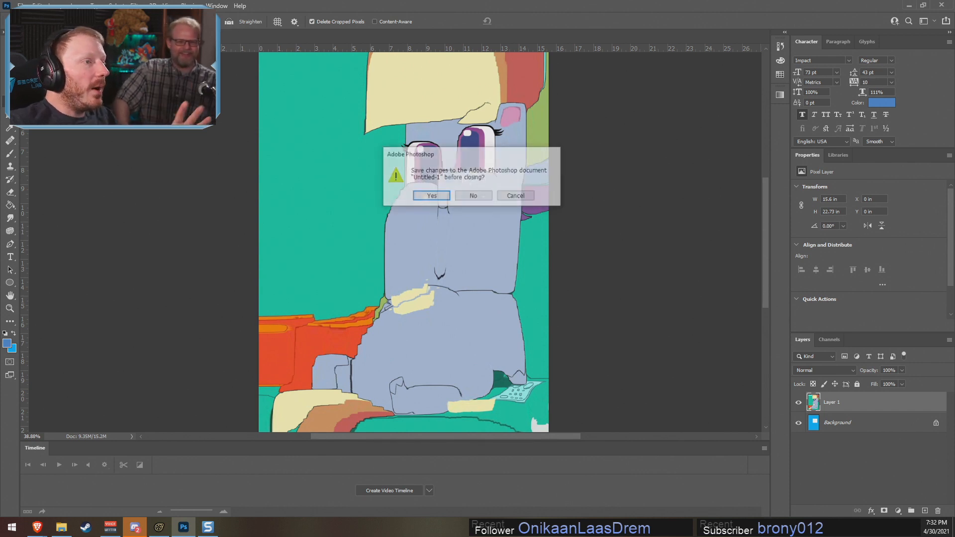
{"action": "left_click", "coordinate": [514, 195]}
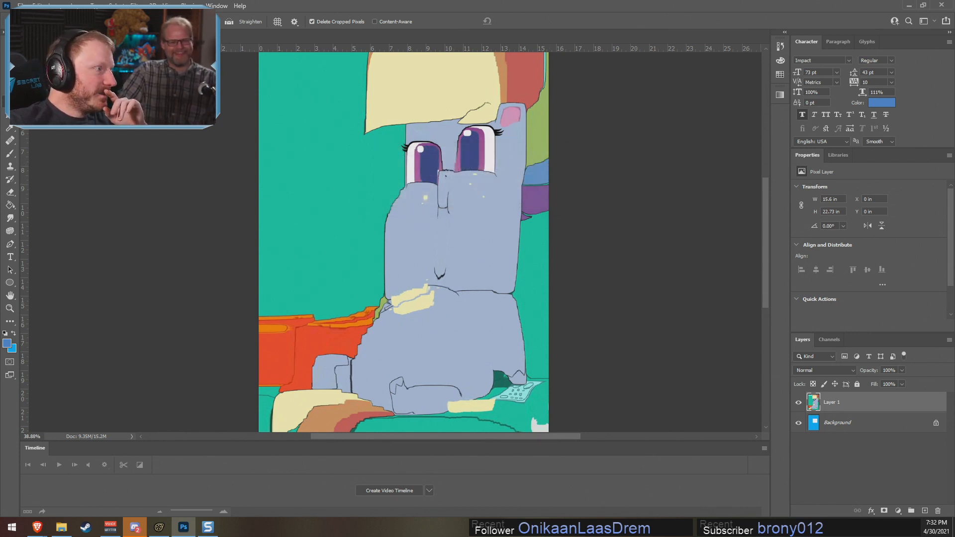
{"action": "left_click_drag", "start_coordinate": [244, 35], "coordinate": [245, 36]}
{"action": "left_click", "coordinate": [317, 36]}
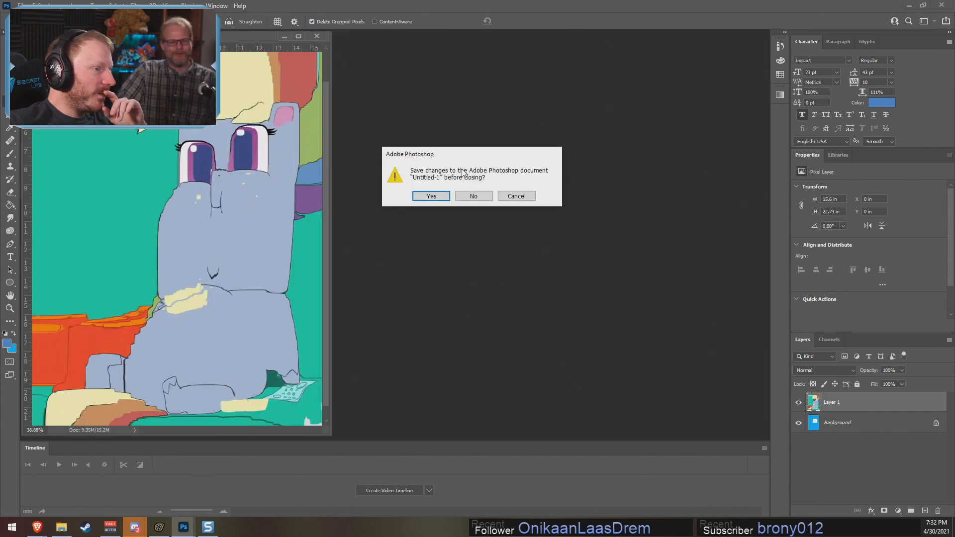
{"action": "left_click", "coordinate": [473, 194]}
{"action": "left_click", "coordinate": [952, 4]}
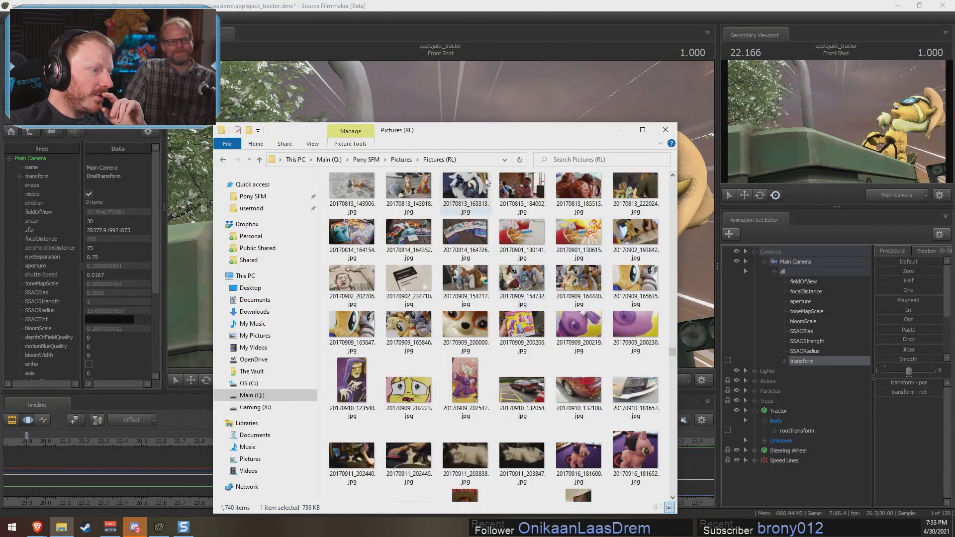
Step: Switch to File Explorer, view bigsooptime.png from the Desktop folder, and return to Source Filmmaker
{"action": "left_click", "coordinate": [500, 5]}
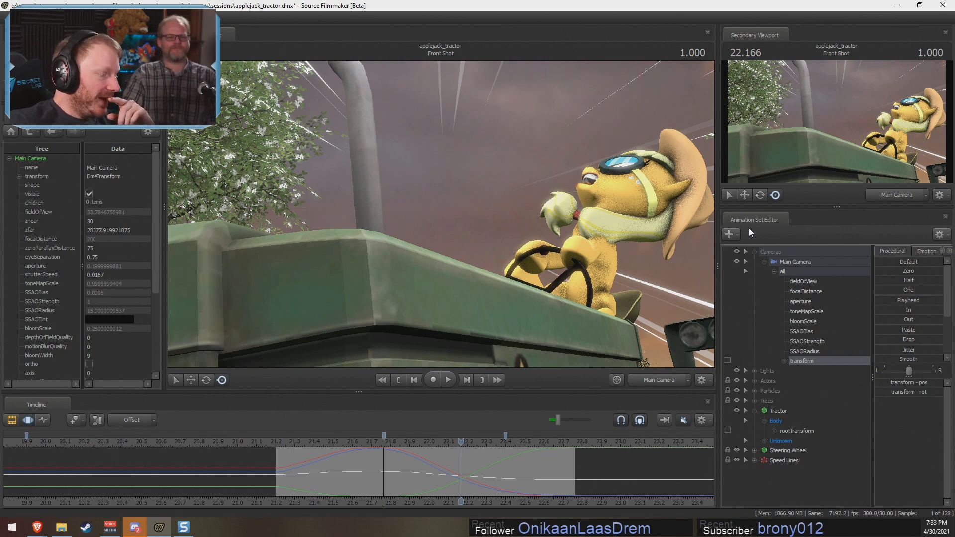
{"action": "left_click", "coordinate": [61, 527]}
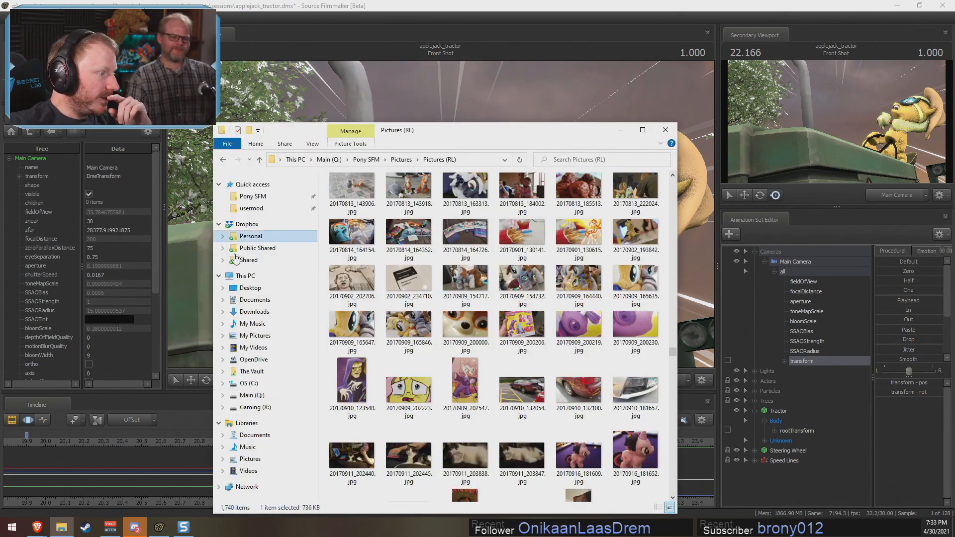
{"action": "left_click", "coordinate": [250, 235]}
{"action": "left_click", "coordinate": [250, 287]}
{"action": "double_click", "coordinate": [565, 192]}
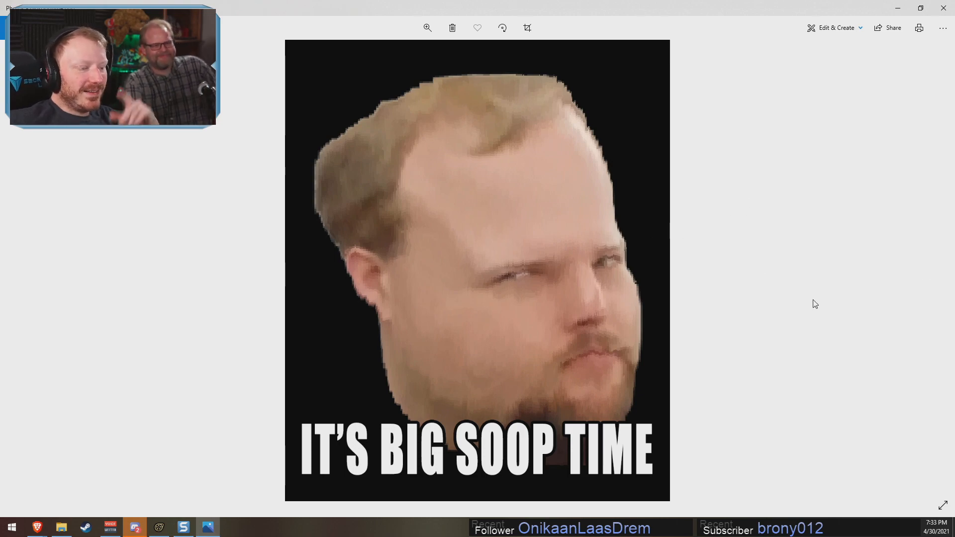
{"action": "left_click", "coordinate": [943, 8]}
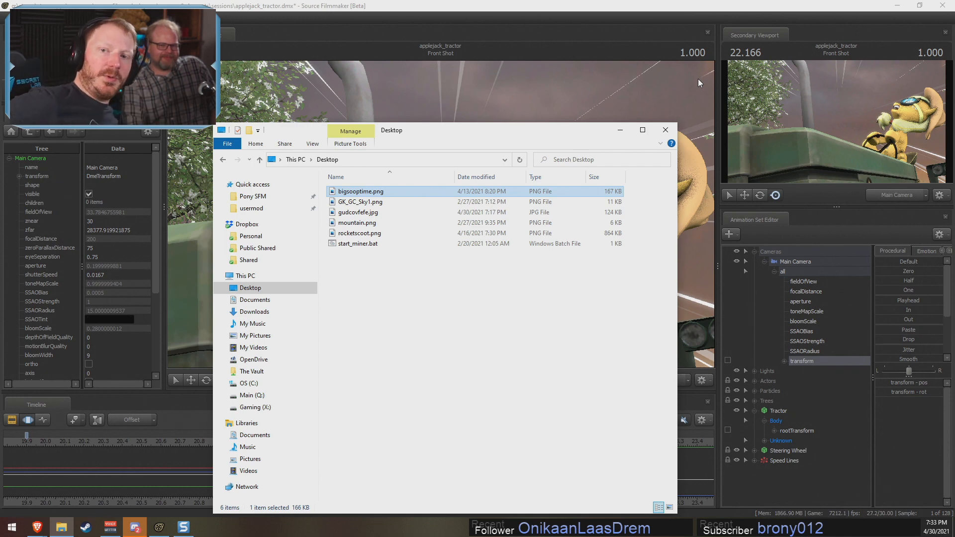
{"action": "left_click", "coordinate": [452, 2]}
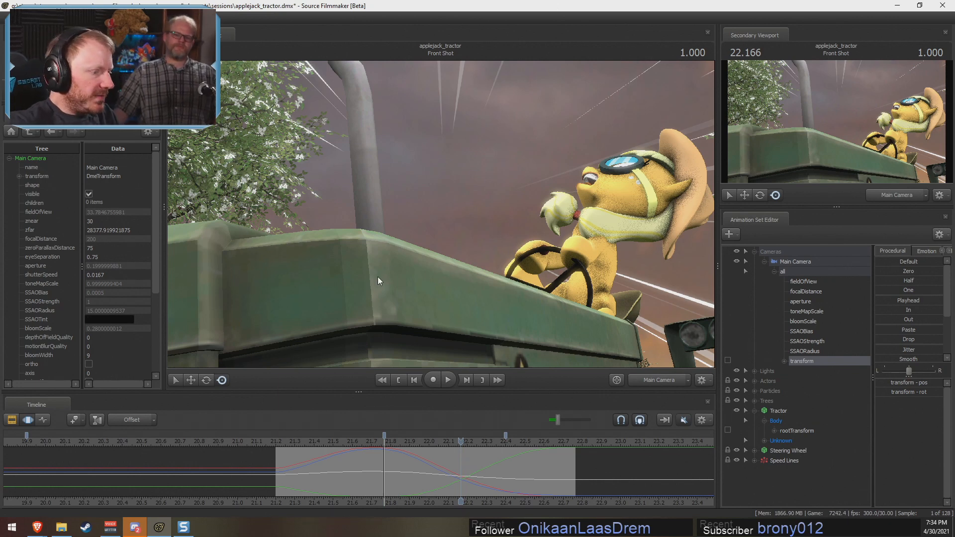
Step: Play the Front Shot, switch the viewport to the Work Camera, and collapse the Cameras and Tractor groups
{"action": "left_click", "coordinate": [297, 437]}
{"action": "key", "text": "space"}
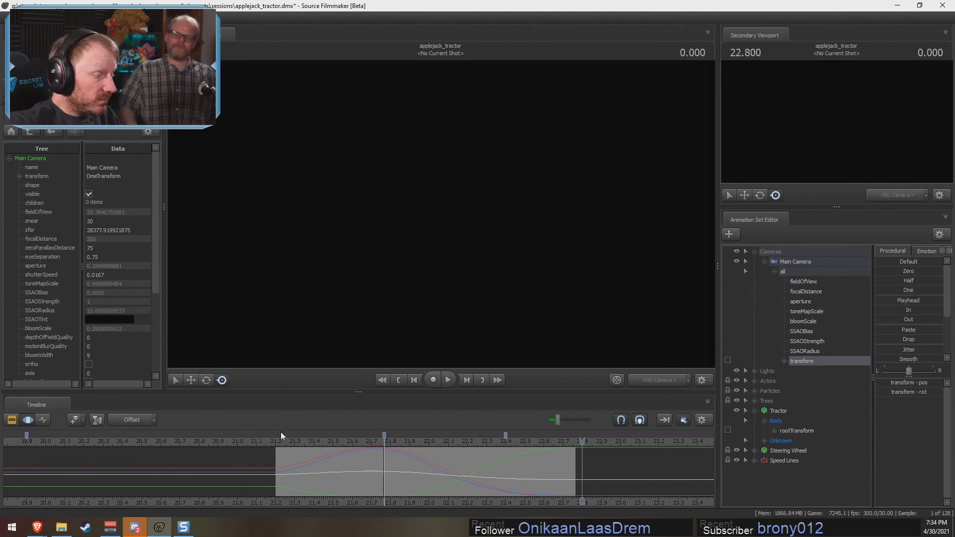
{"action": "left_click_drag", "start_coordinate": [280, 431], "coordinate": [422, 452]}
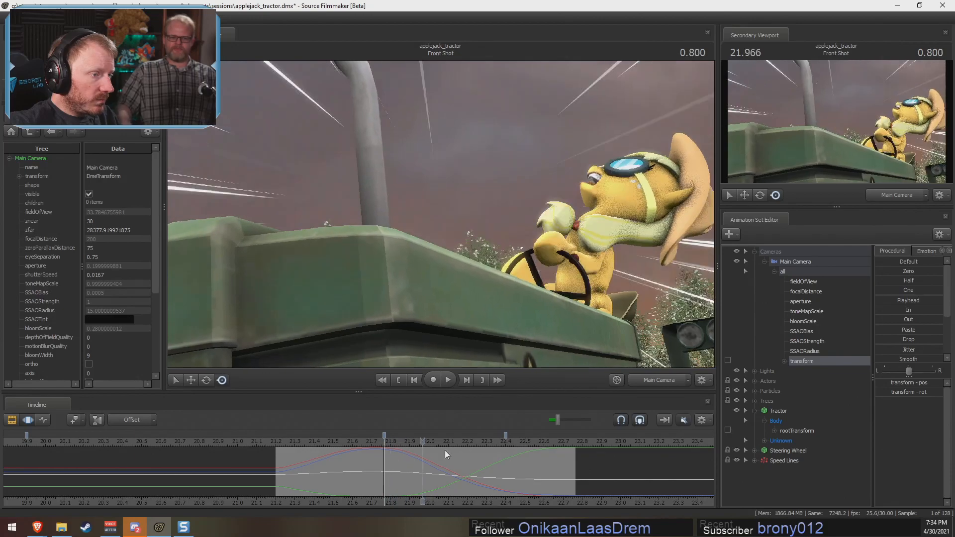
{"action": "left_click", "coordinate": [663, 381], "text": "ctrl"}
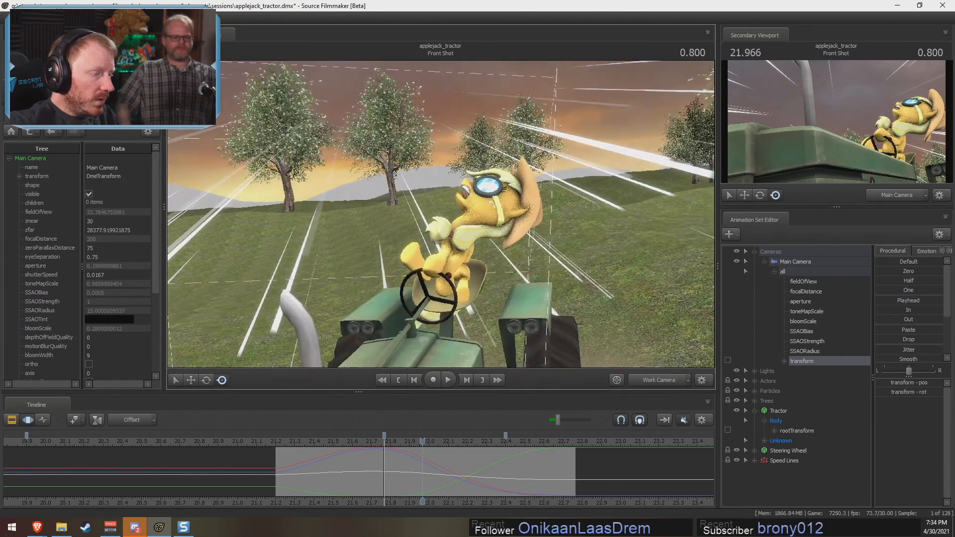
{"action": "left_click", "coordinate": [755, 252]}
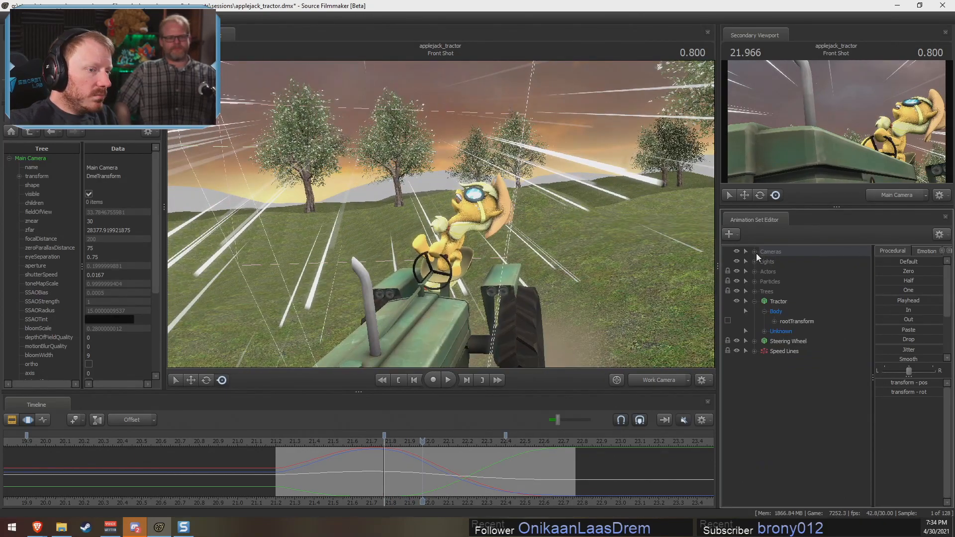
{"action": "left_click", "coordinate": [752, 302]}
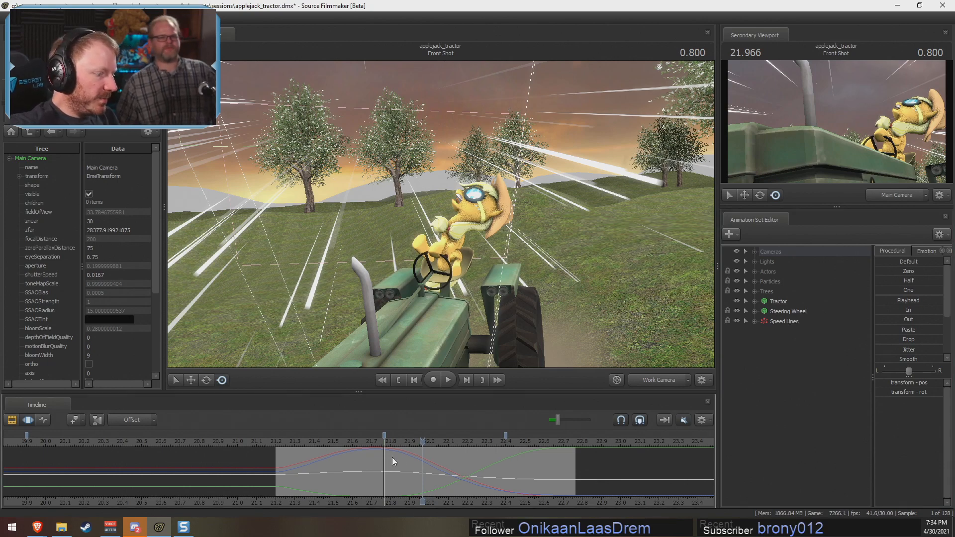
Step: Scrub the Front Shot between about 21.2 and 22.5 s and play it from the work camera
{"action": "left_click_drag", "start_coordinate": [392, 457], "coordinate": [275, 454]}
{"action": "middle_click_drag", "start_coordinate": [312, 496], "coordinate": [214, 479]}
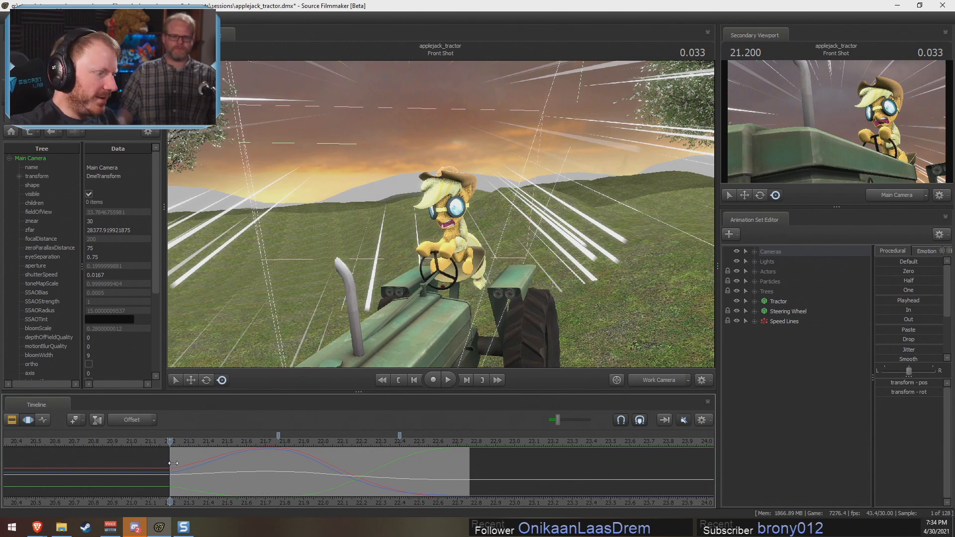
{"action": "left_click_drag", "start_coordinate": [170, 458], "coordinate": [464, 481]}
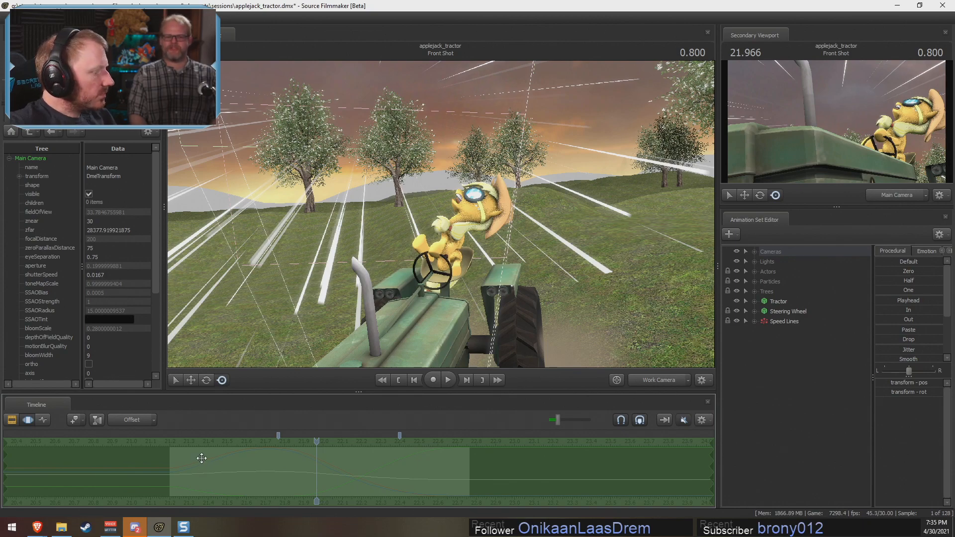
{"action": "left_click_drag", "start_coordinate": [266, 441], "coordinate": [427, 446]}
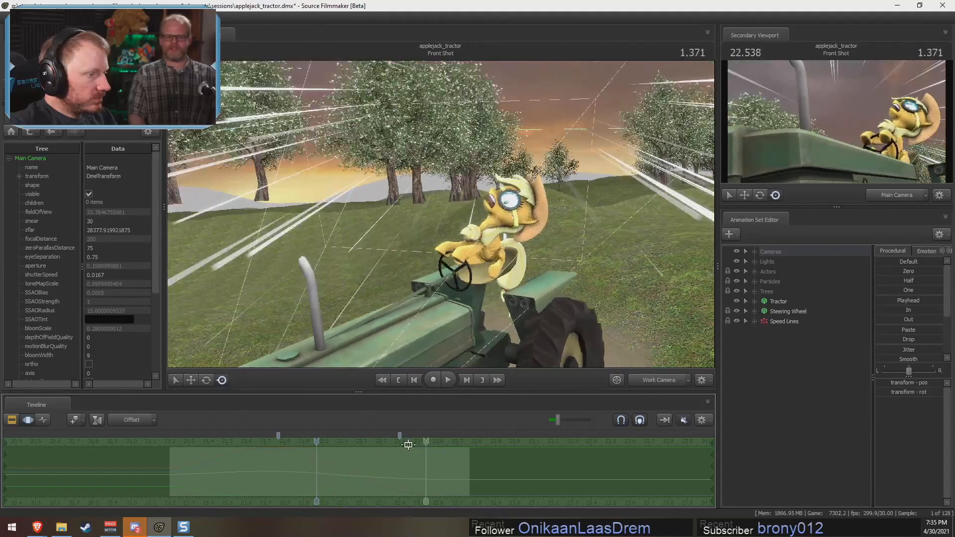
{"action": "left_click_drag", "start_coordinate": [321, 441], "coordinate": [347, 460]}
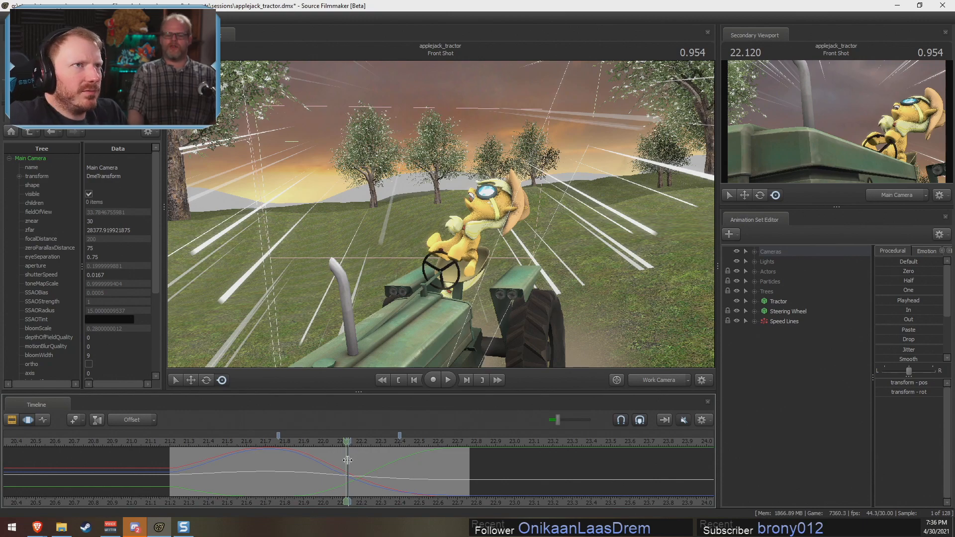
{"action": "left_click_drag", "start_coordinate": [347, 476], "coordinate": [171, 468]}
{"action": "key", "text": "space"}
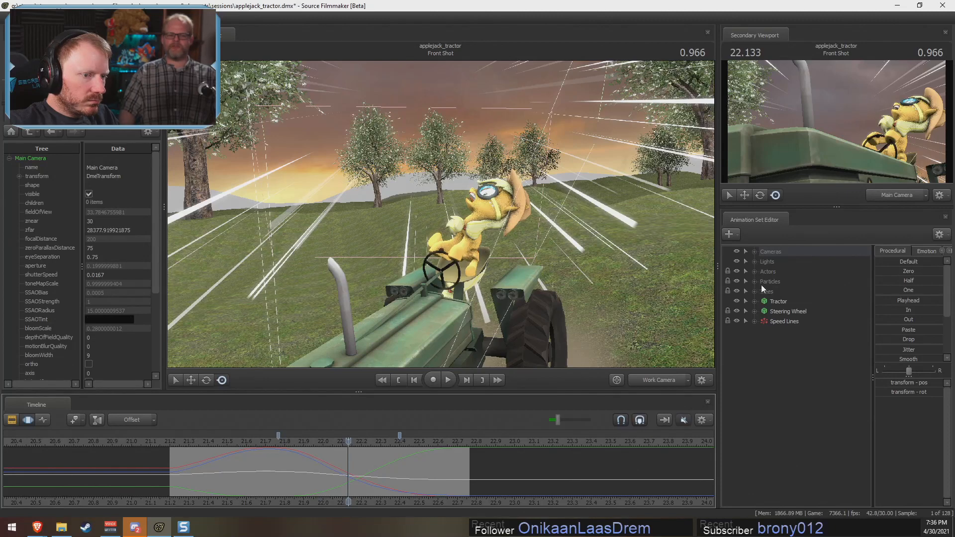
Step: Select the tractor's Body controls with the rootTransform position and rotation, and move the playhead to about 22.33 s
{"action": "left_click", "coordinate": [754, 272]}
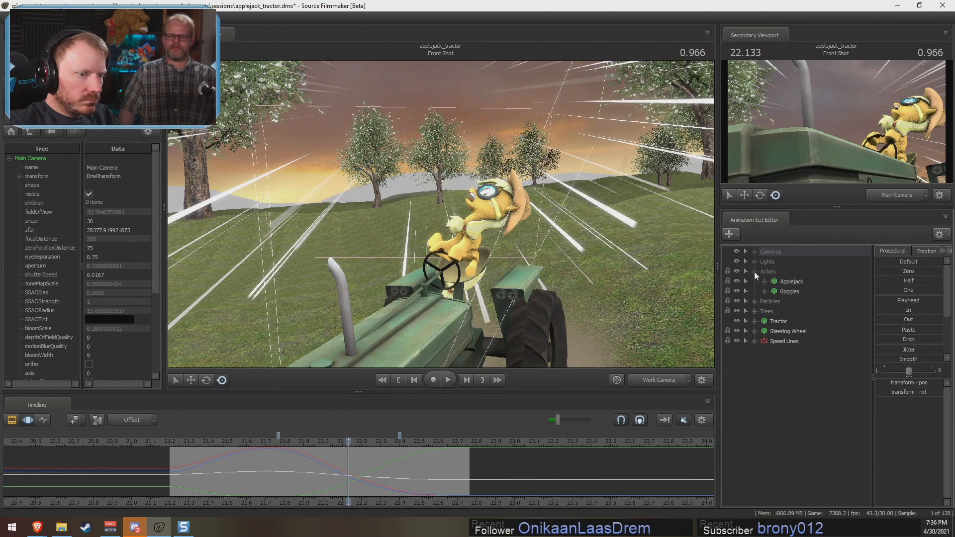
{"action": "left_click", "coordinate": [763, 281]}
{"action": "left_click", "coordinate": [754, 271]}
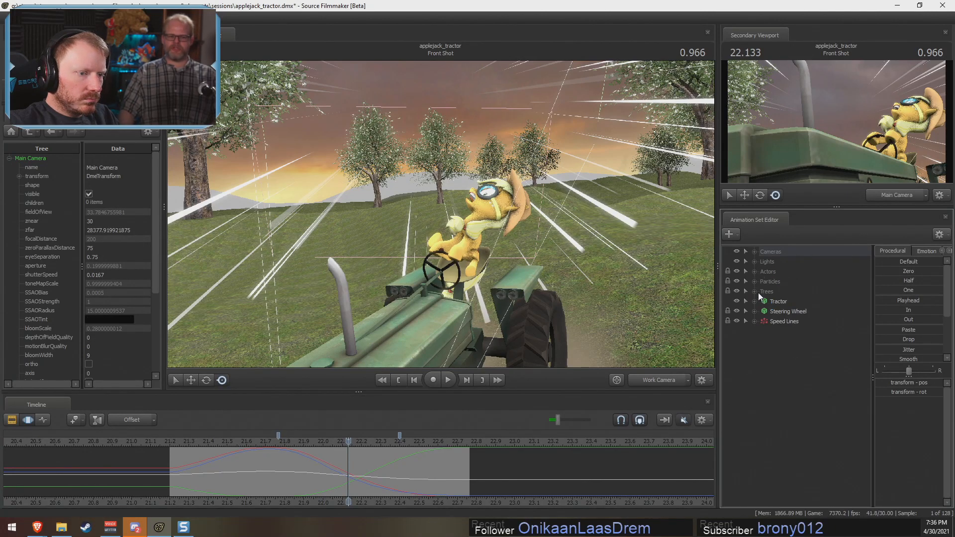
{"action": "left_click", "coordinate": [755, 301]}
{"action": "left_click", "coordinate": [763, 312]}
{"action": "left_click", "coordinate": [774, 321]}
{"action": "left_click", "coordinate": [796, 322]}
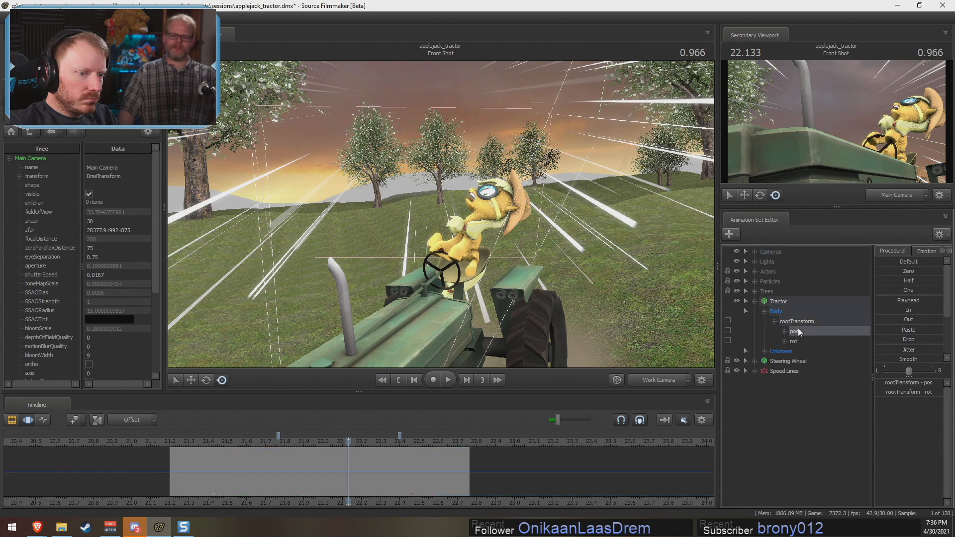
{"action": "scroll", "coordinate": [386, 477], "scroll_direction": "up", "scroll_amount": 2}
{"action": "scroll", "coordinate": [386, 476], "scroll_direction": "down", "scroll_amount": 1}
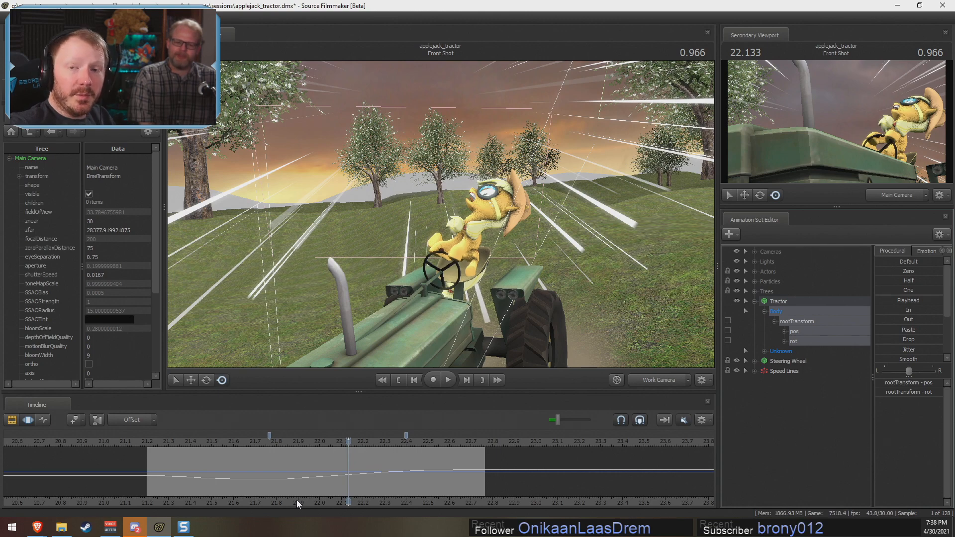
{"action": "left_click_drag", "start_coordinate": [342, 443], "coordinate": [391, 458]}
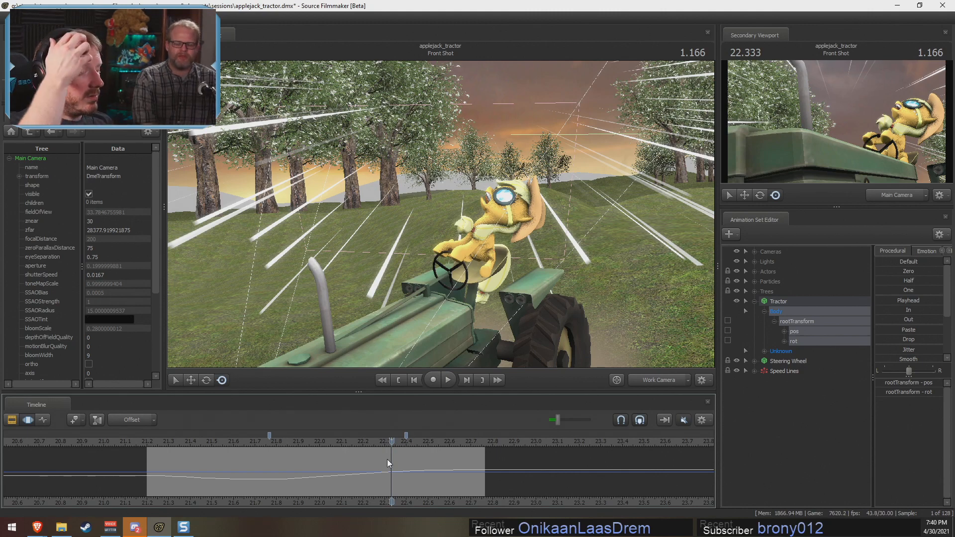
Step: Switch to Steam, list workshops by Your Playtime, and check the number of entries among all Source Filmmaker workshop items
{"action": "left_click", "coordinate": [86, 527]}
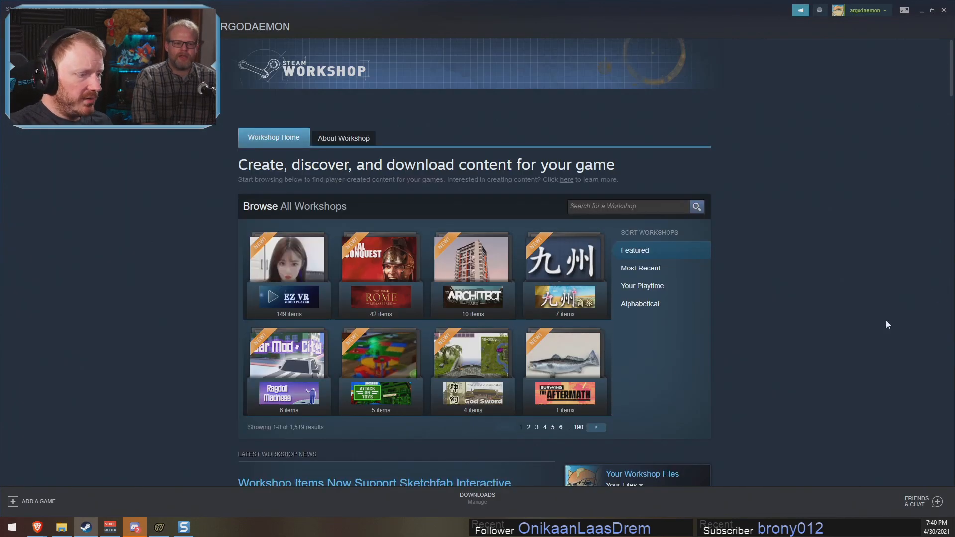
{"action": "left_click", "coordinate": [642, 286]}
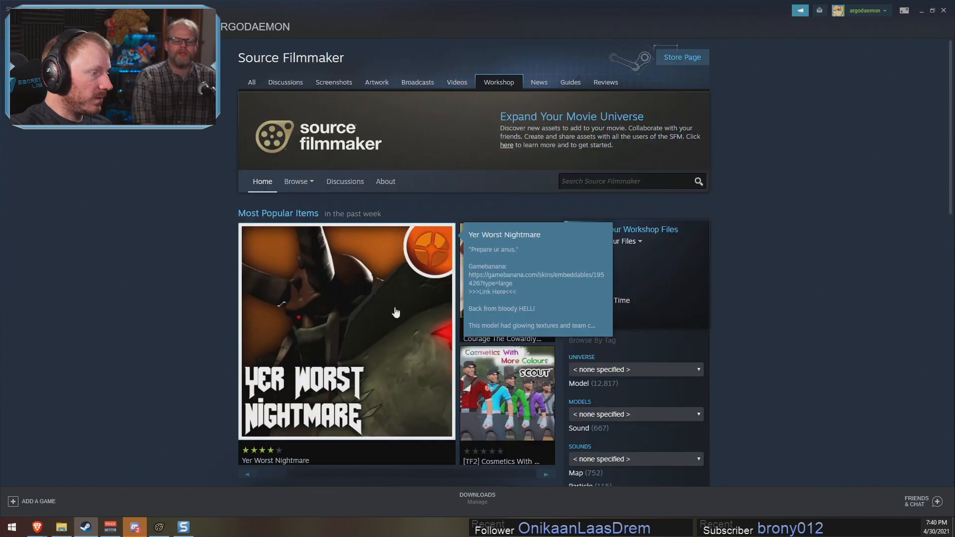
{"action": "scroll", "coordinate": [795, 402], "scroll_direction": "down", "scroll_amount": 2}
{"action": "scroll", "coordinate": [654, 271], "scroll_direction": "up", "scroll_amount": 2}
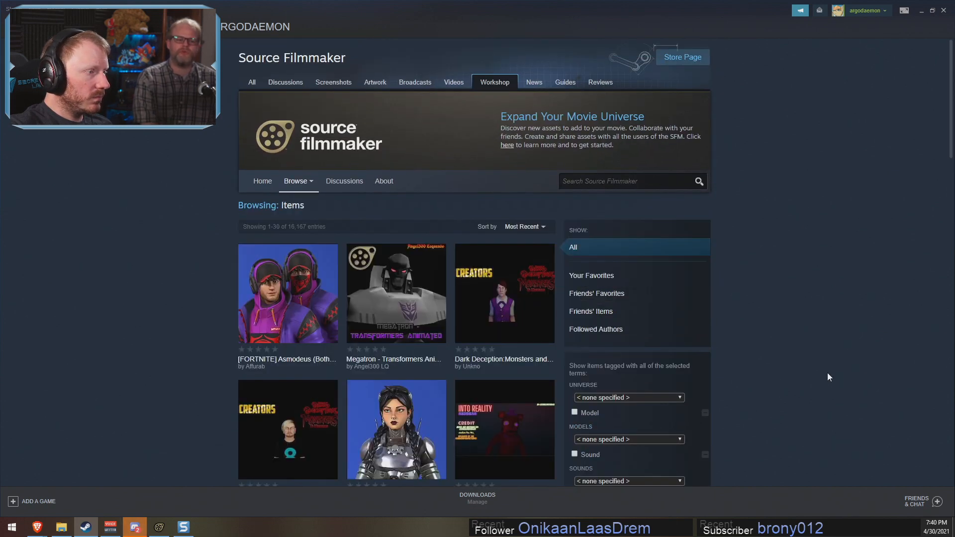
{"action": "double_click", "coordinate": [295, 227]}
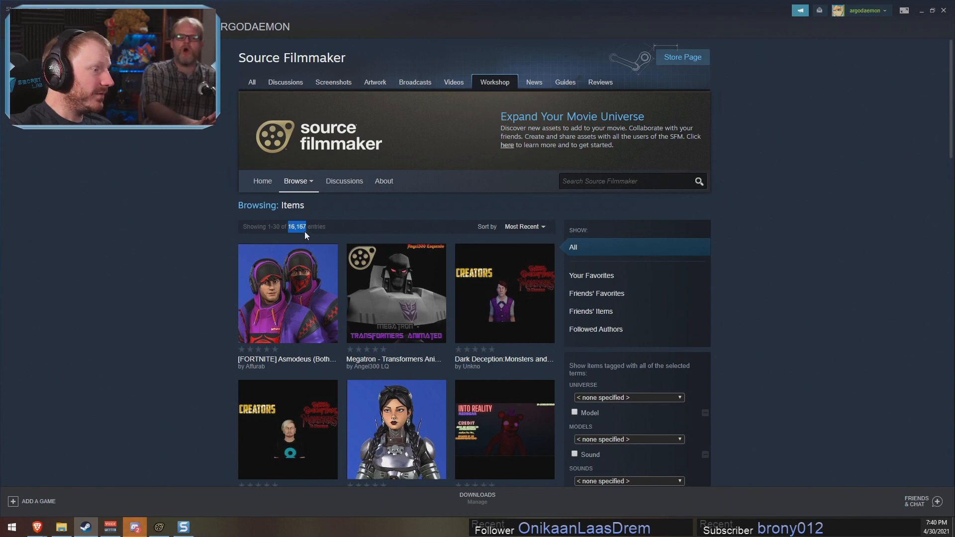
{"action": "left_click", "coordinate": [785, 320]}
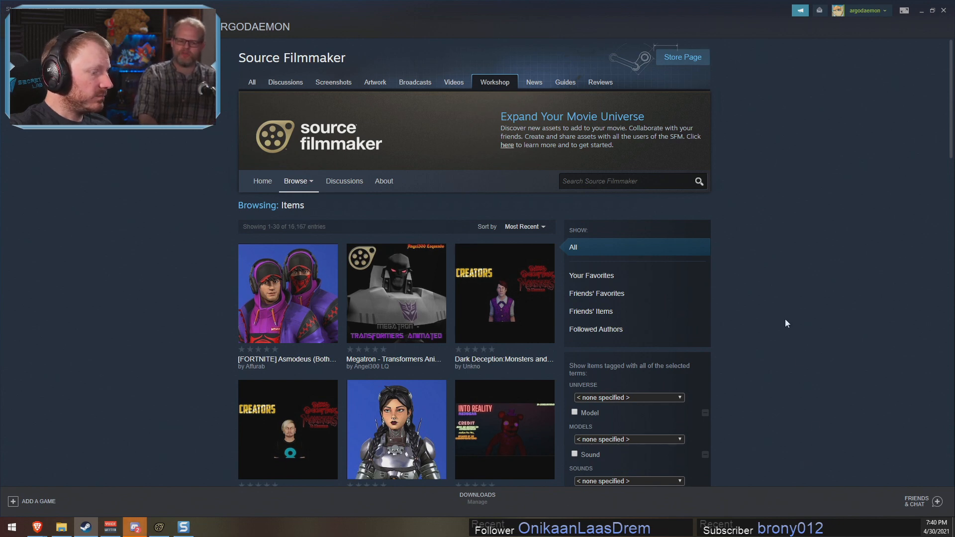
Step: Look through the most recent Source Filmmaker workshop items on the first and second result pages
{"action": "scroll", "coordinate": [785, 323], "scroll_direction": "down", "scroll_amount": 10}
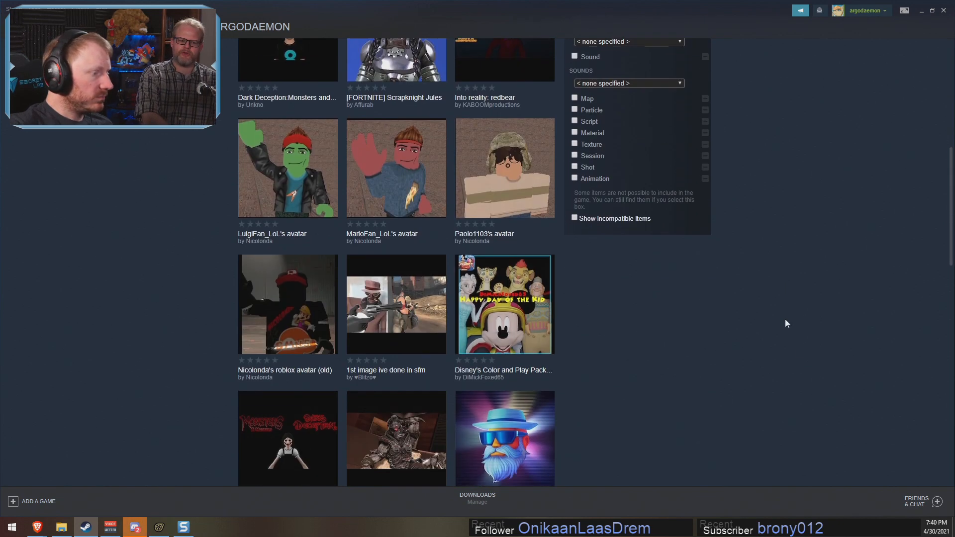
{"action": "scroll", "coordinate": [785, 323], "scroll_direction": "down", "scroll_amount": 2}
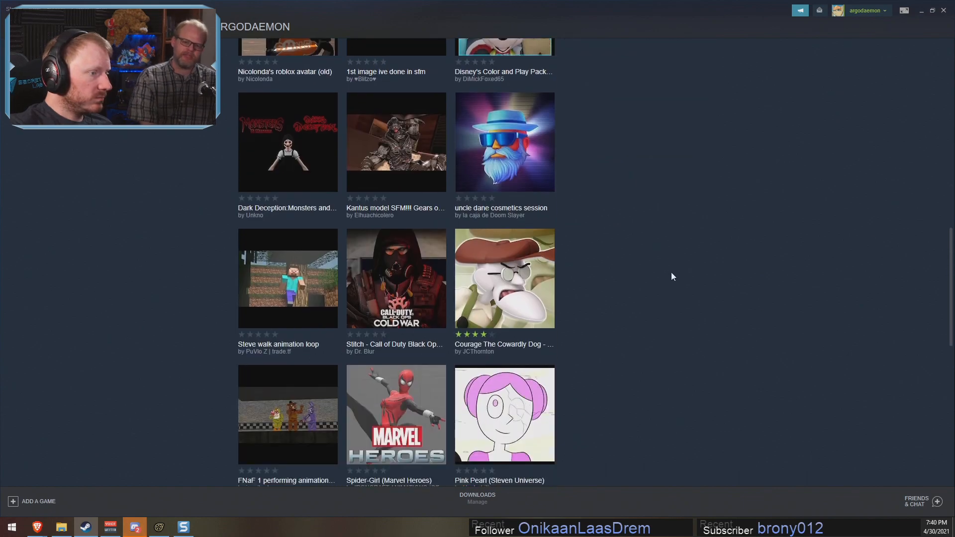
{"action": "scroll", "coordinate": [671, 277], "scroll_direction": "down", "scroll_amount": 8}
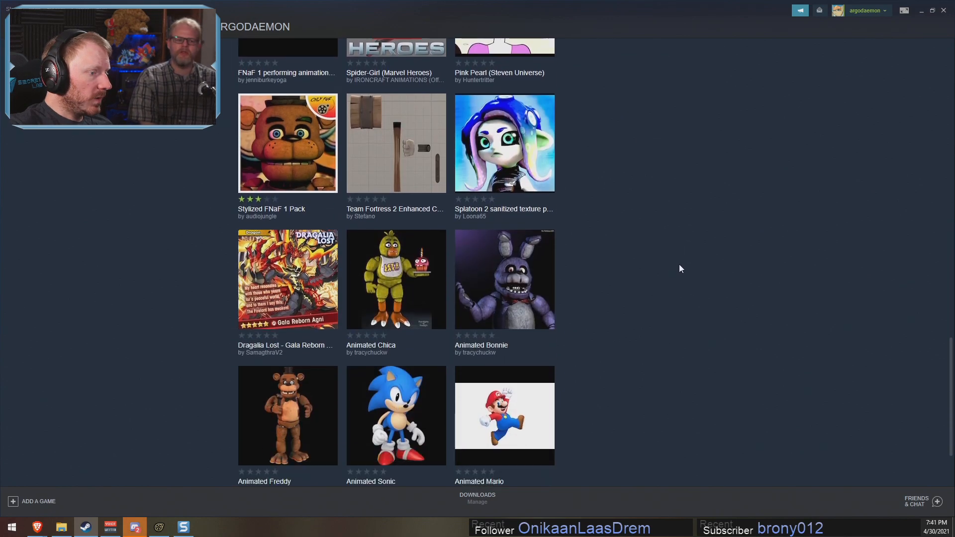
{"action": "scroll", "coordinate": [680, 266], "scroll_direction": "down", "scroll_amount": 3}
{"action": "left_click", "coordinate": [552, 405]}
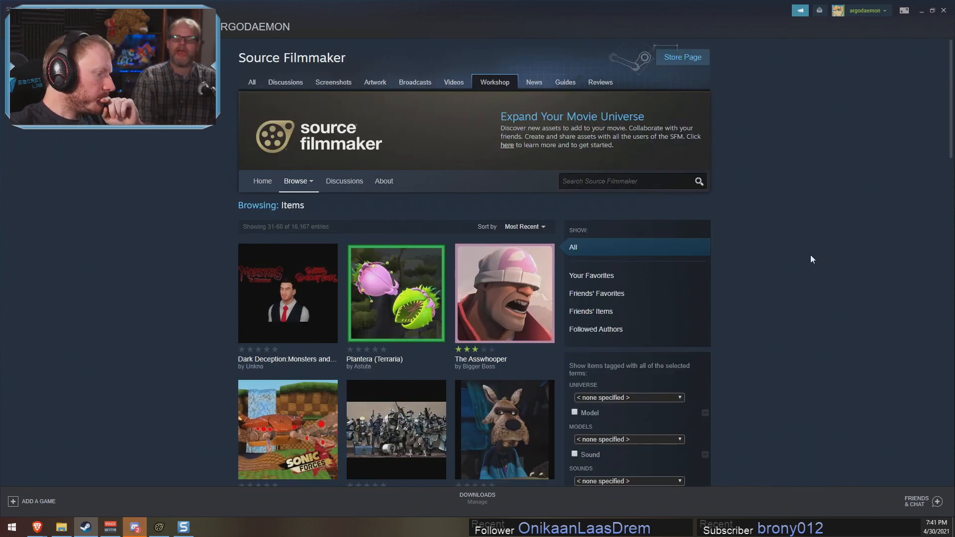
{"action": "scroll", "coordinate": [810, 254], "scroll_direction": "down", "scroll_amount": 5}
{"action": "scroll", "coordinate": [832, 245], "scroll_direction": "down", "scroll_amount": 2}
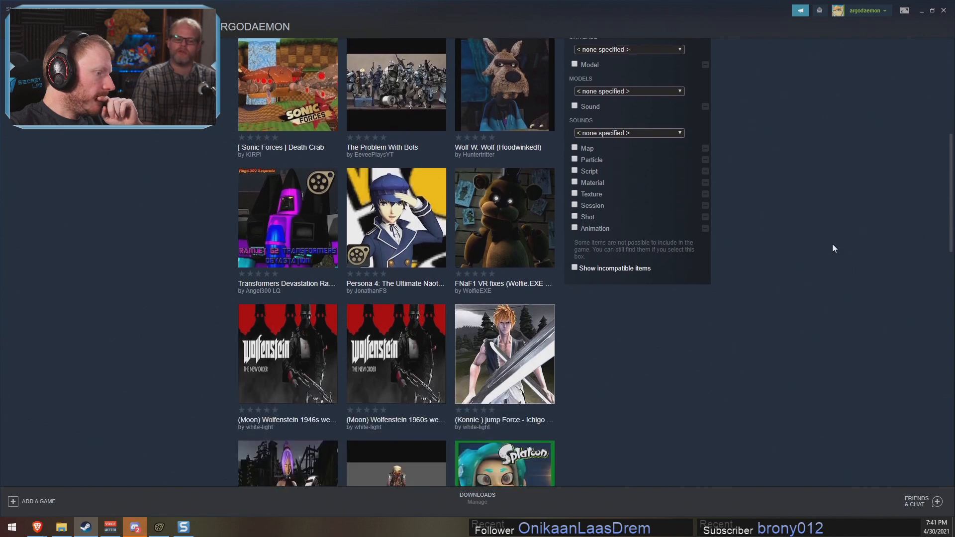
{"action": "scroll", "coordinate": [854, 210], "scroll_direction": "down", "scroll_amount": 2}
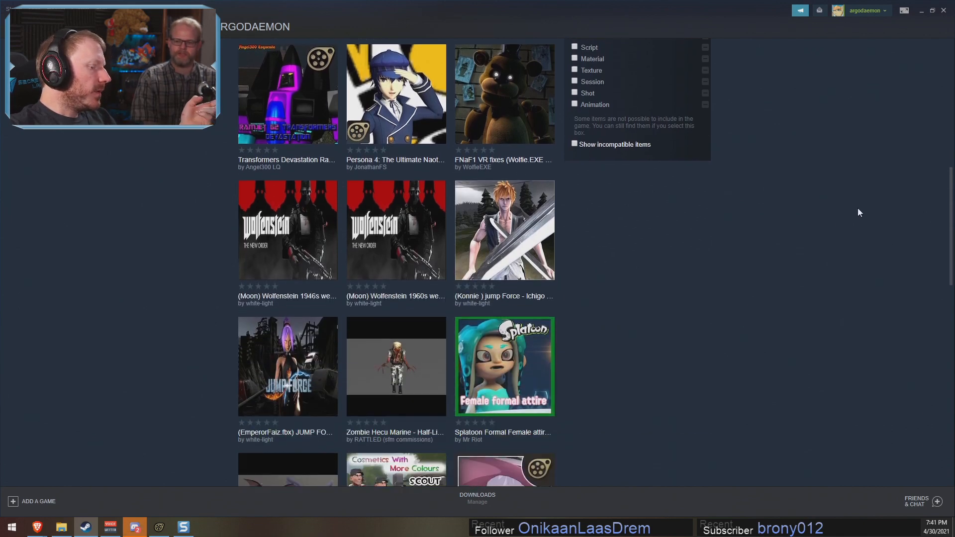
Step: Return to the head of the second results page, highlight the total number of entries, and clear the highlight
{"action": "scroll", "coordinate": [663, 343], "scroll_direction": "up", "scroll_amount": 7}
{"action": "scroll", "coordinate": [662, 349], "scroll_direction": "up", "scroll_amount": 2}
{"action": "left_click_drag", "start_coordinate": [292, 227], "coordinate": [308, 230]}
{"action": "double_click", "coordinate": [308, 229]}
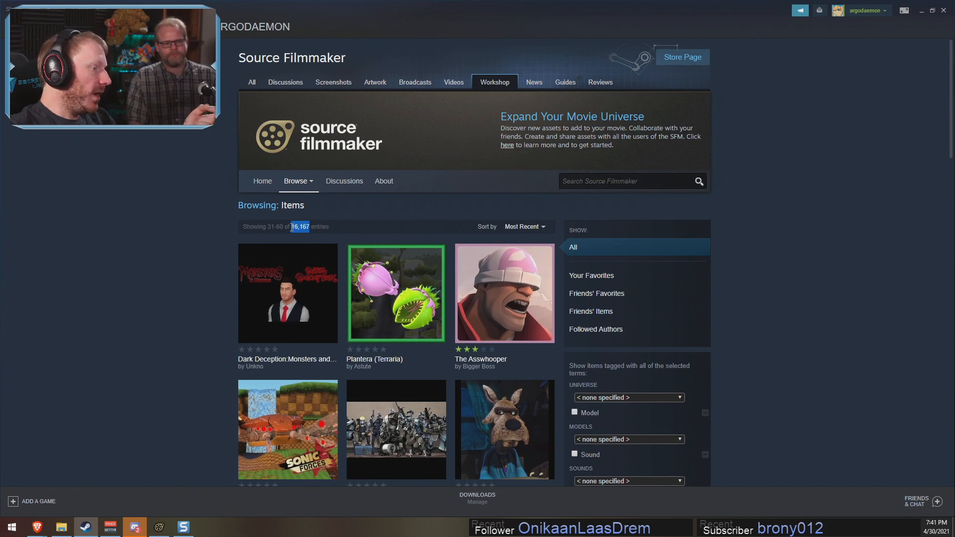
{"action": "mouse_move", "coordinate": [365, 287]}
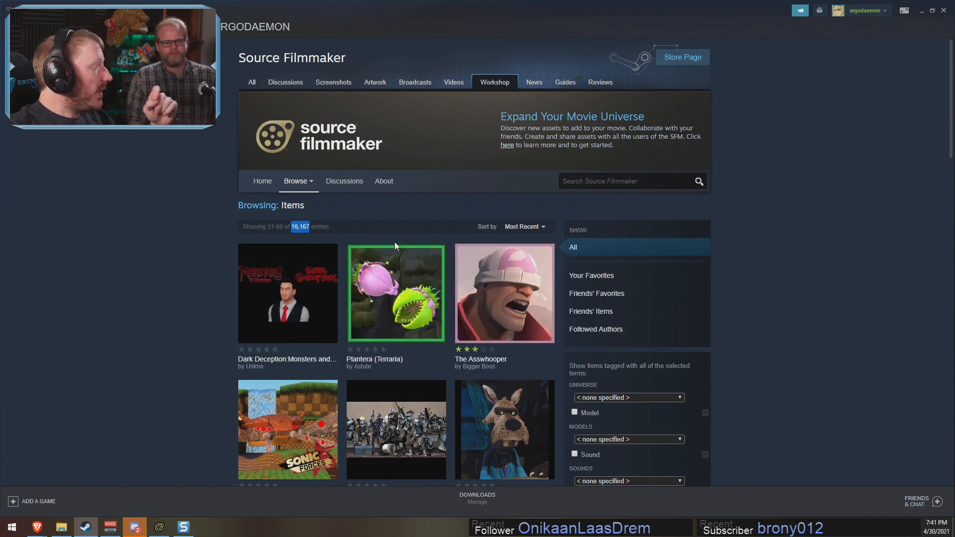
{"action": "mouse_move", "coordinate": [329, 264]}
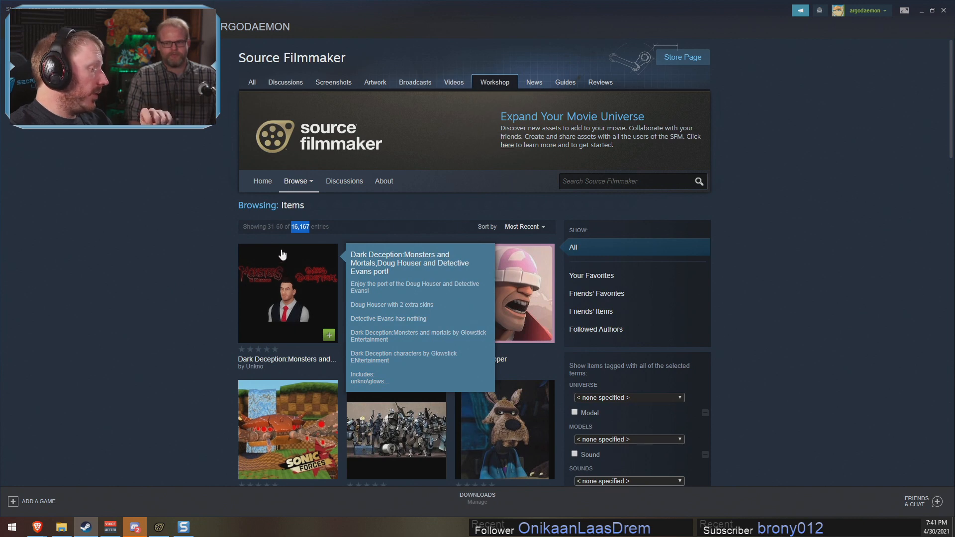
{"action": "left_click", "coordinate": [311, 232]}
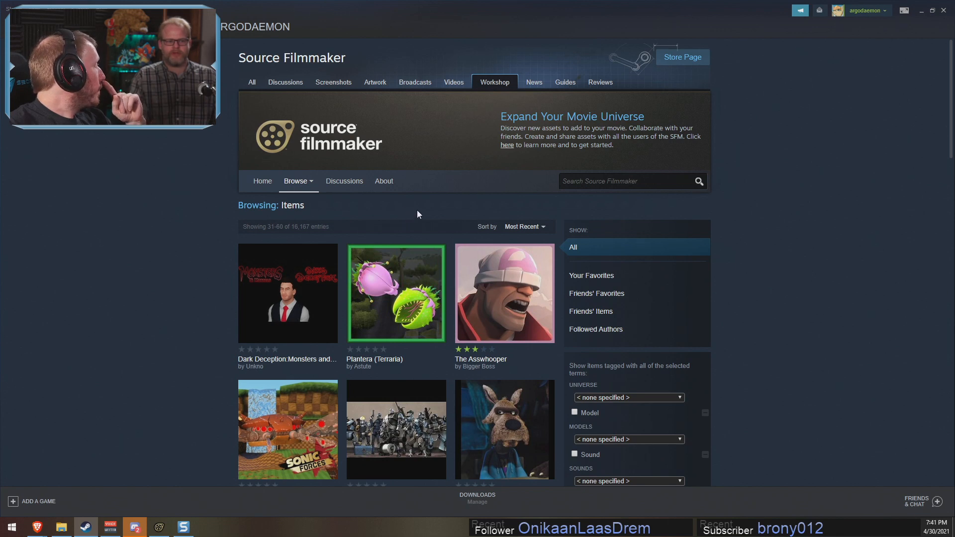
Step: Switch to File Explorer and open the materials folder inside Source Filmmaker's game/workshop directory, going through usermod
{"action": "left_click", "coordinate": [57, 529]}
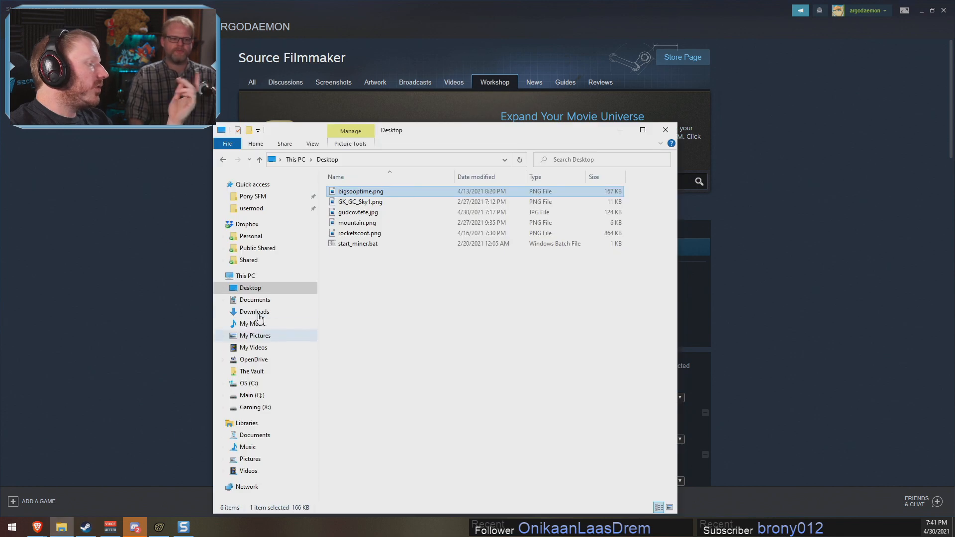
{"action": "left_click", "coordinate": [251, 209]}
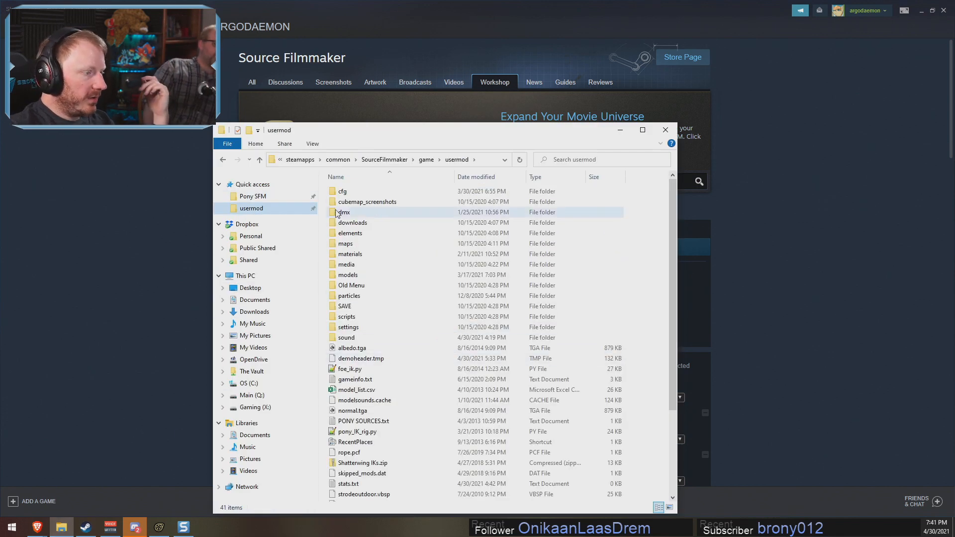
{"action": "left_click", "coordinate": [426, 159]}
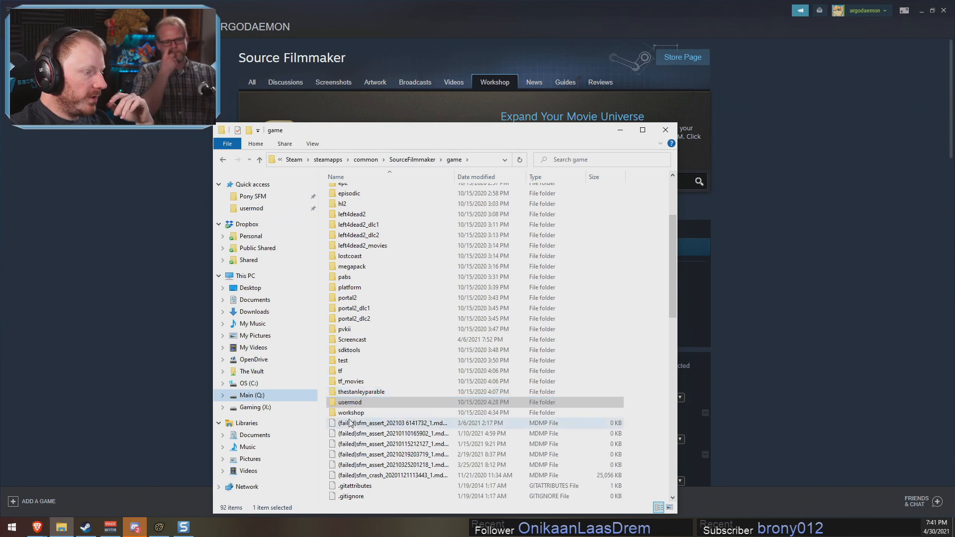
{"action": "double_click", "coordinate": [351, 412]}
{"action": "double_click", "coordinate": [355, 213]}
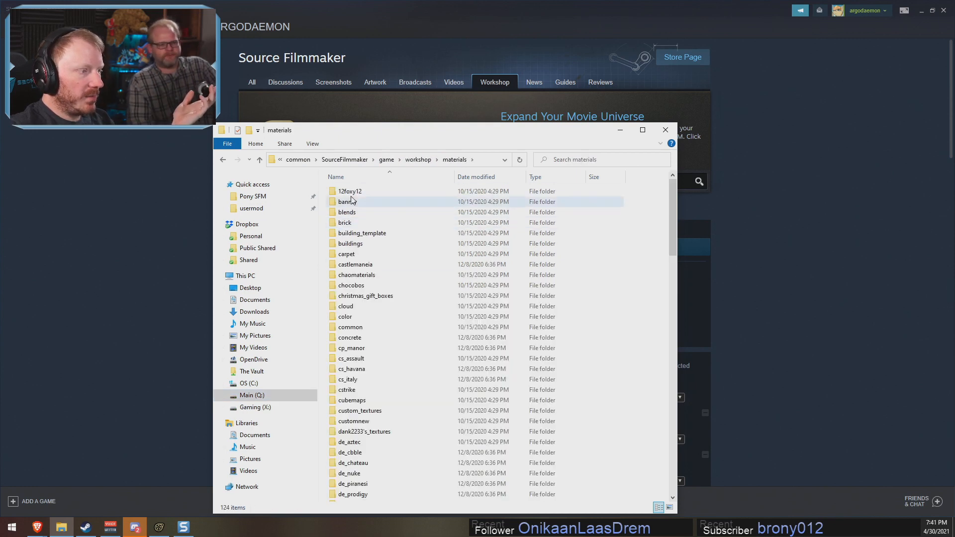
Step: Examine the workshop's models folder and minimize the File Explorer window
{"action": "left_click", "coordinate": [418, 159]}
{"action": "left_click", "coordinate": [355, 233]}
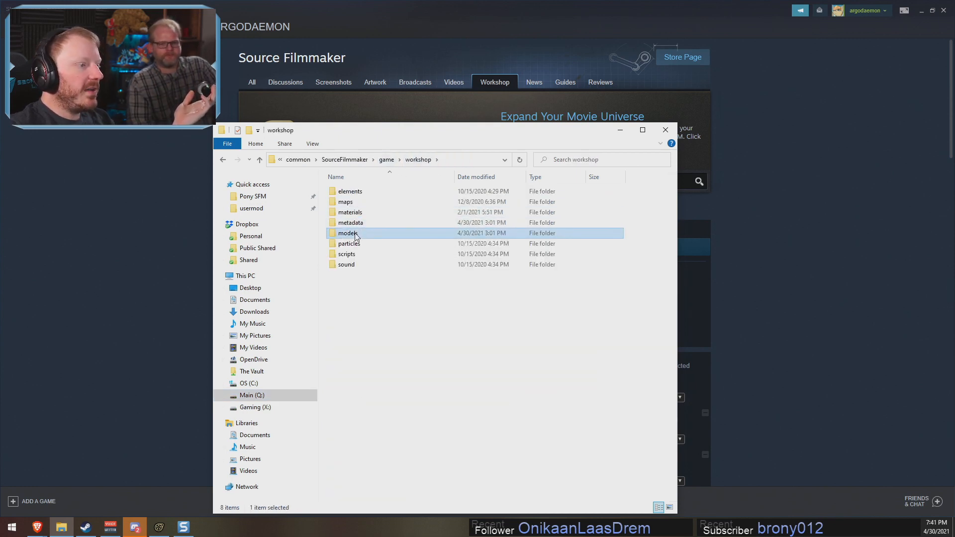
{"action": "double_click", "coordinate": [355, 233]}
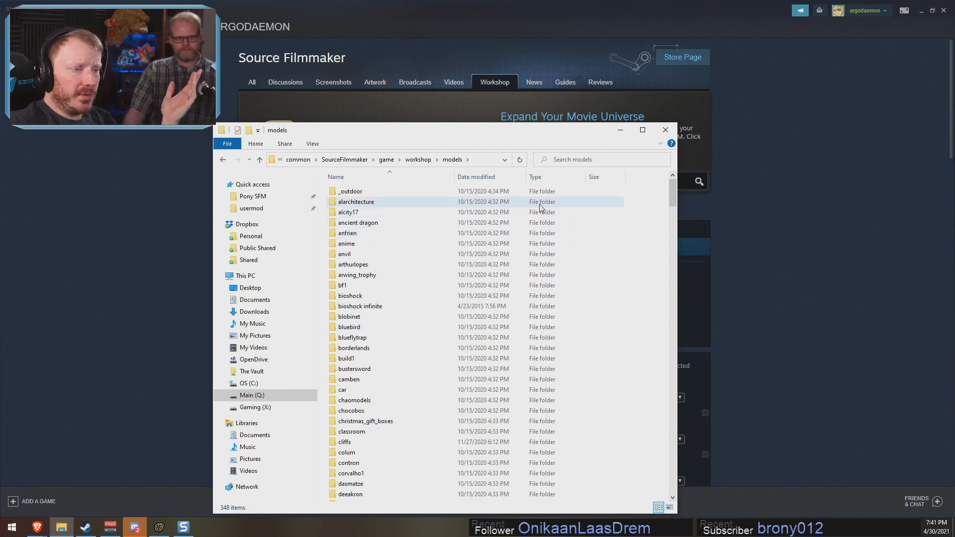
{"action": "left_click", "coordinate": [619, 130]}
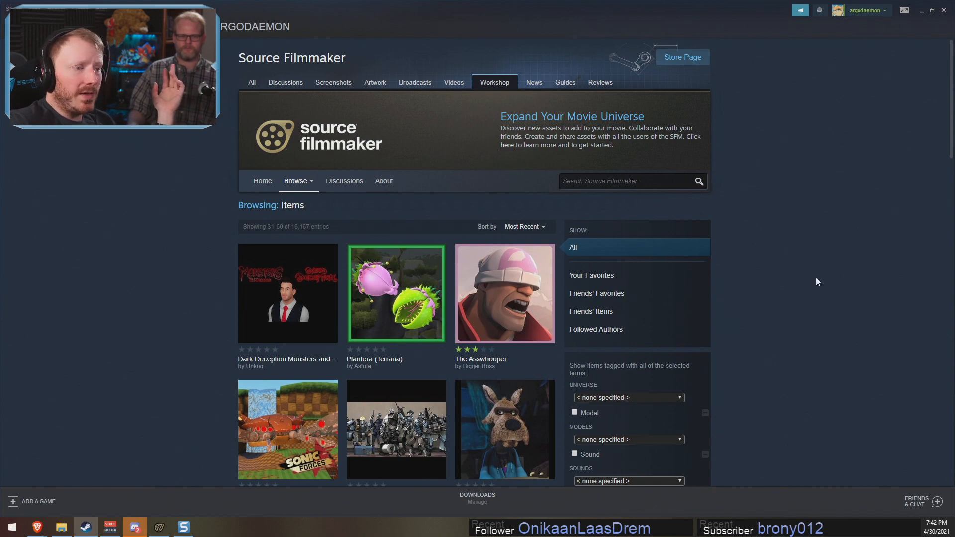
Step: Search the Source Filmmaker workshop for "rathalos" and open the Rathian/Rathalos item
{"action": "left_click", "coordinate": [657, 184]}
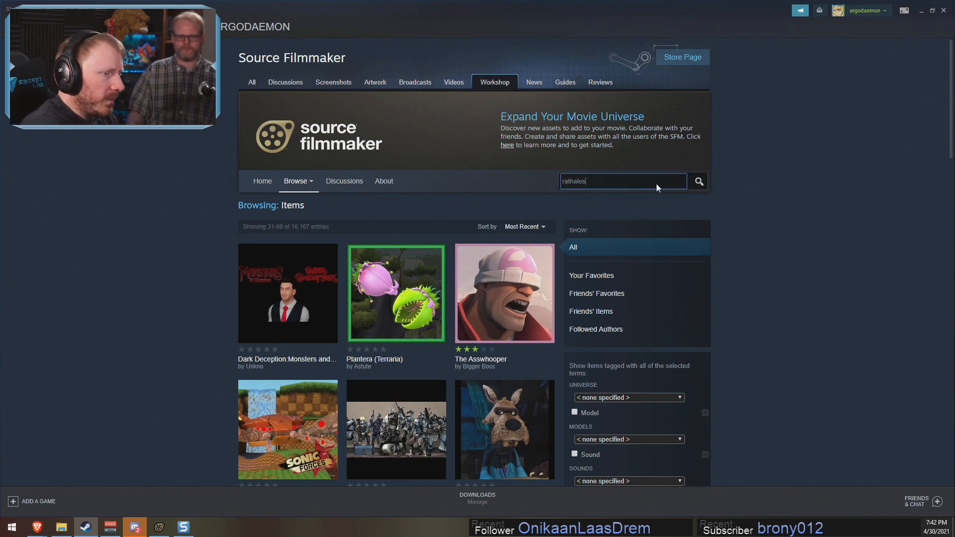
{"action": "key", "text": "Return"}
{"action": "scroll", "coordinate": [768, 321], "scroll_direction": "down", "scroll_amount": 5}
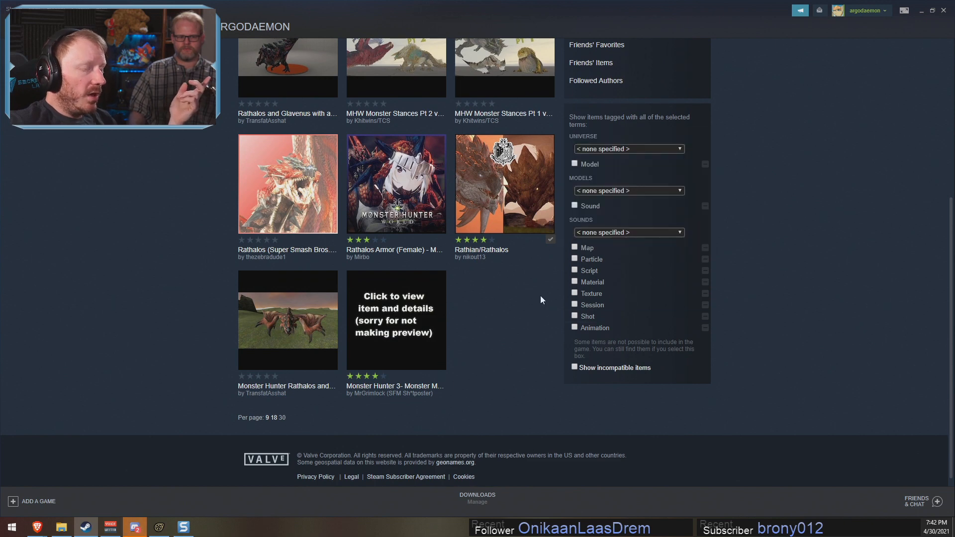
{"action": "left_click", "coordinate": [497, 209]}
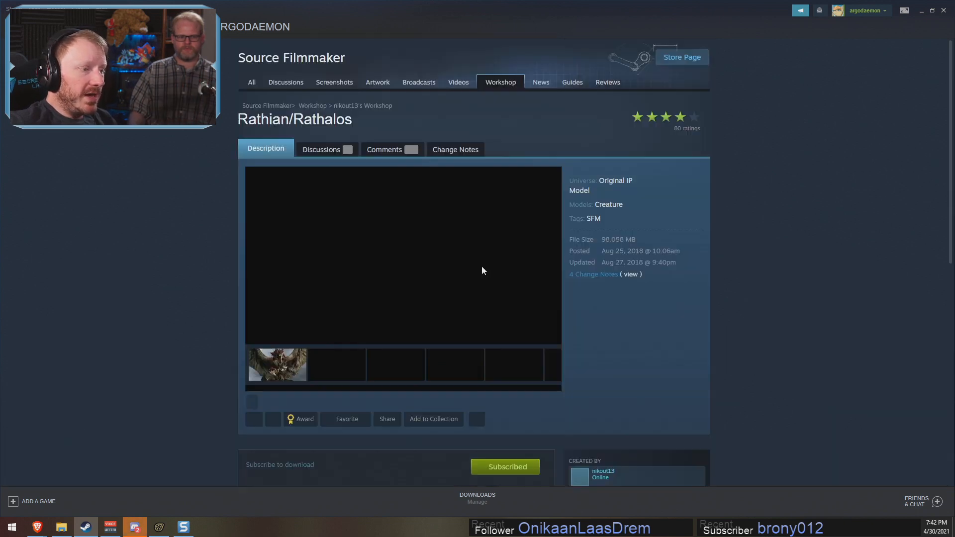
Step: View the preview images of the Rathian/Rathalos model and read its subscription and description details
{"action": "left_click", "coordinate": [350, 374]}
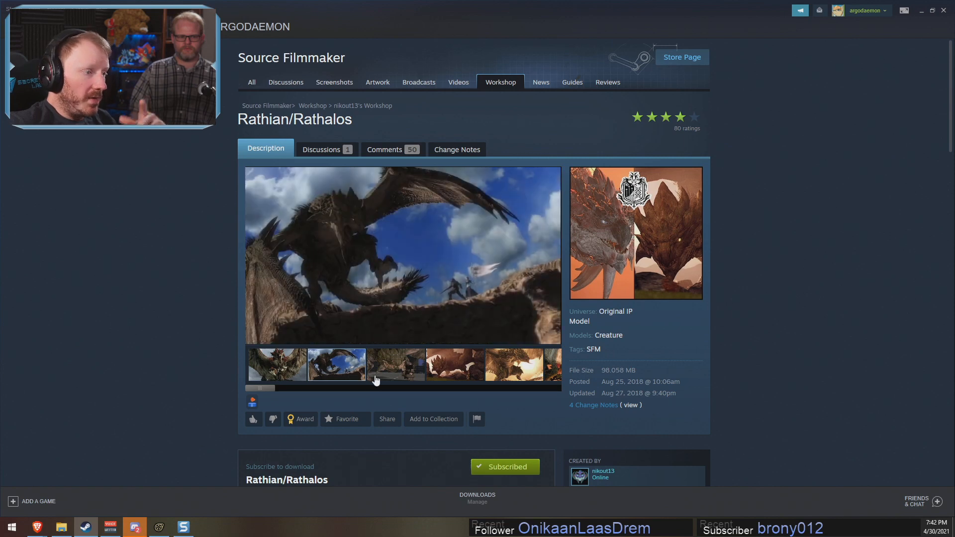
{"action": "left_click", "coordinate": [378, 377]}
{"action": "left_click", "coordinate": [453, 368]}
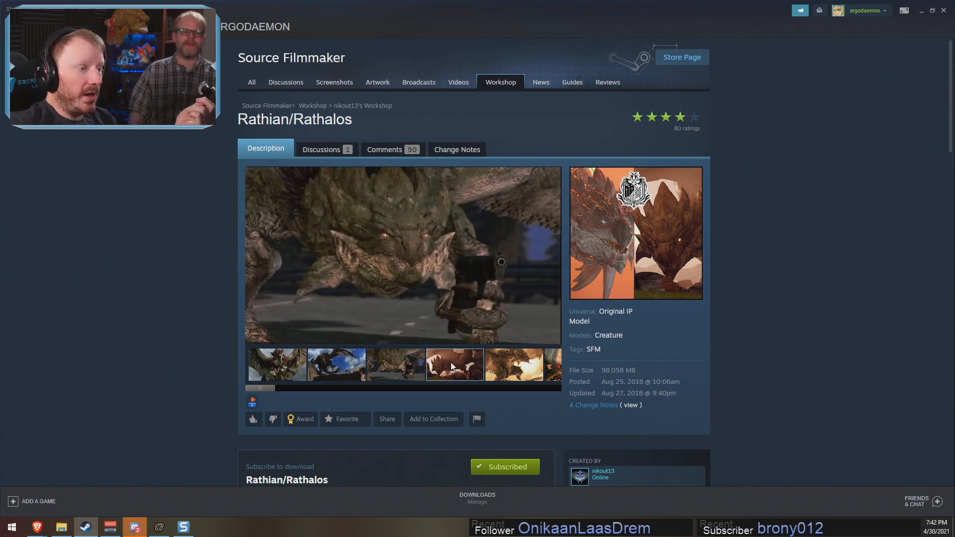
{"action": "left_click", "coordinate": [510, 354]}
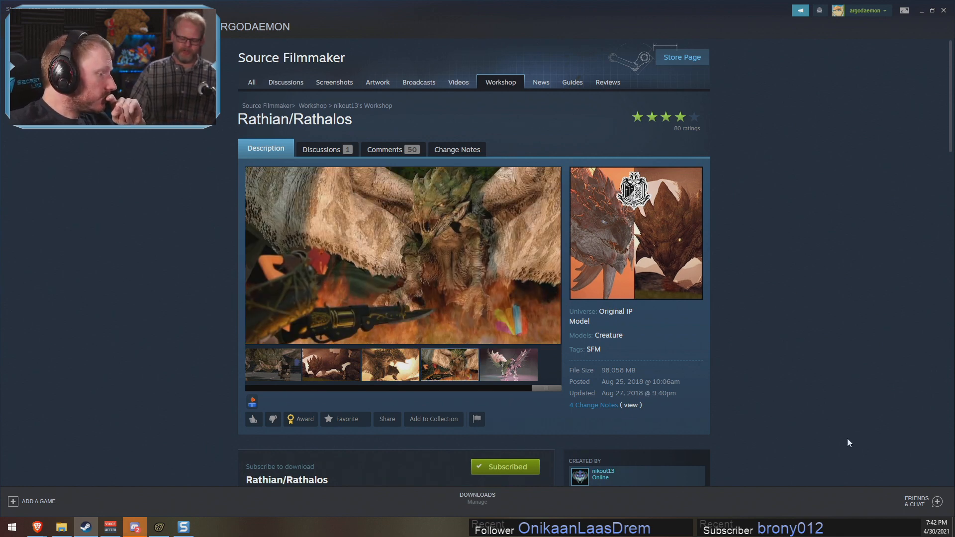
{"action": "scroll", "coordinate": [835, 427], "scroll_direction": "down", "scroll_amount": 2}
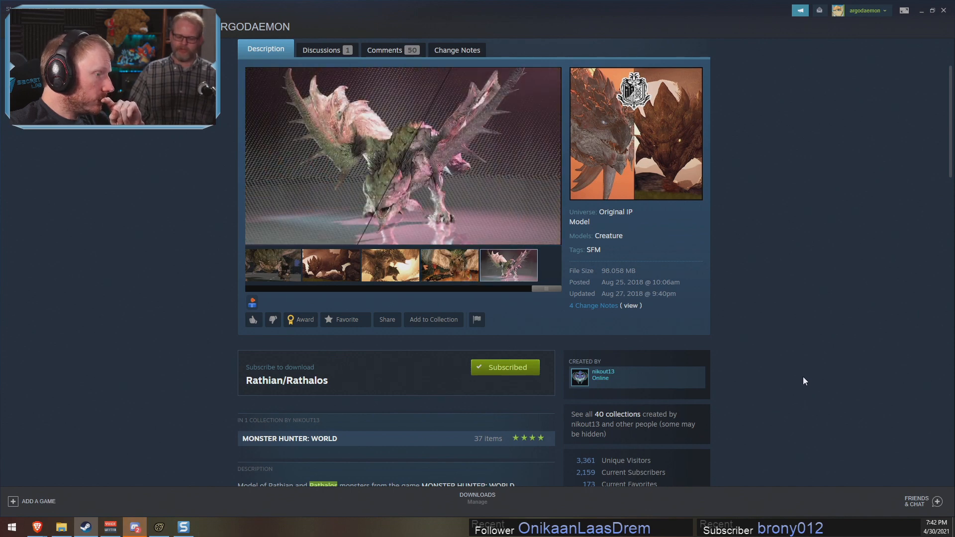
{"action": "scroll", "coordinate": [802, 375], "scroll_direction": "down", "scroll_amount": 1}
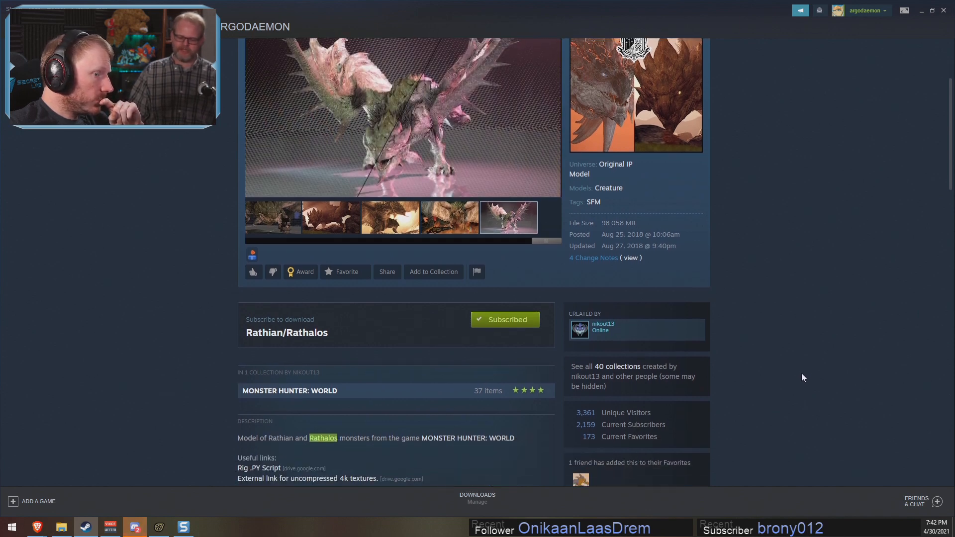
{"action": "scroll", "coordinate": [801, 373], "scroll_direction": "up", "scroll_amount": 1}
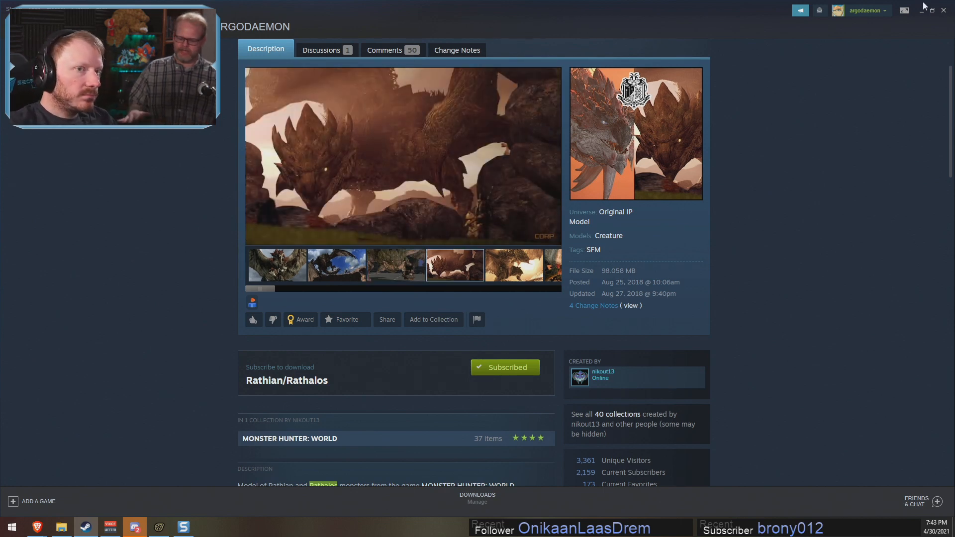
Step: Switch to Source Filmmaker and move the Front Shot playhead to about 22.23 s
{"action": "key", "text": "alt+Tab"}
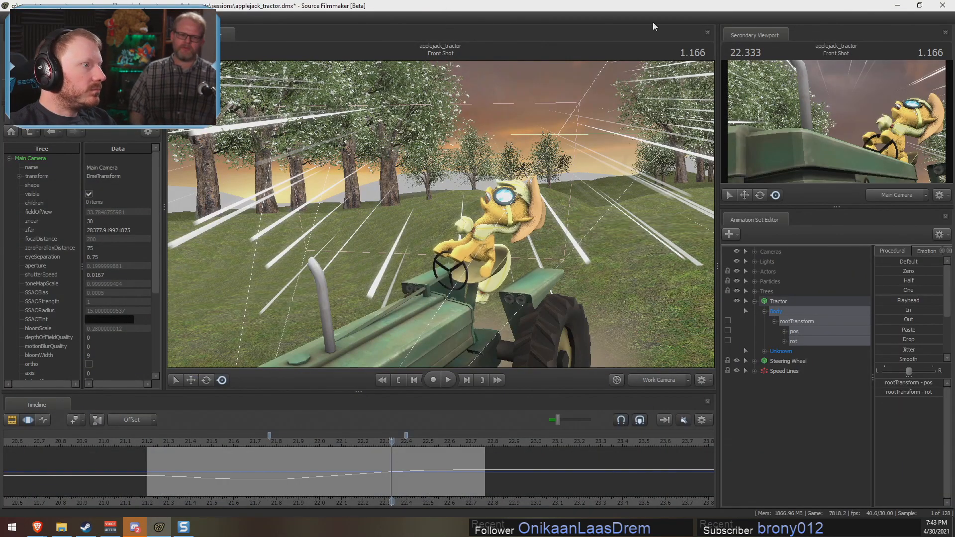
{"action": "left_click", "coordinate": [370, 442]}
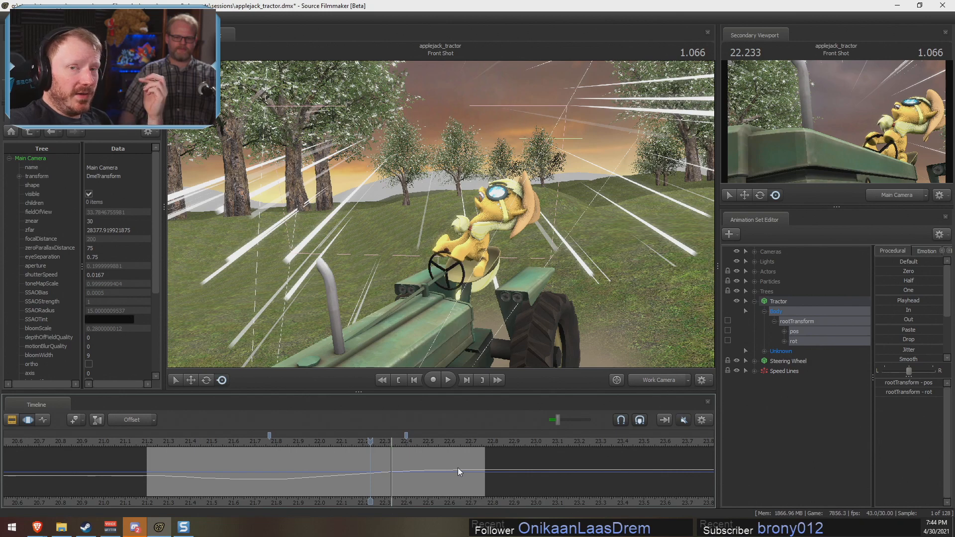
Step: Switch to File Explorer, open the Videos folder in Pony SFM, and look through its clips
{"action": "left_click", "coordinate": [61, 527]}
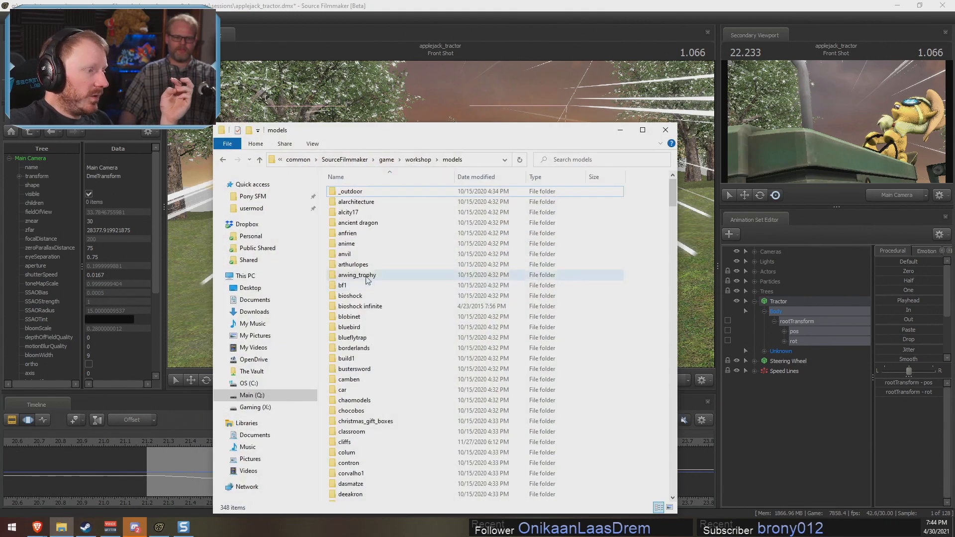
{"action": "left_click", "coordinate": [252, 196]}
{"action": "double_click", "coordinate": [347, 306]}
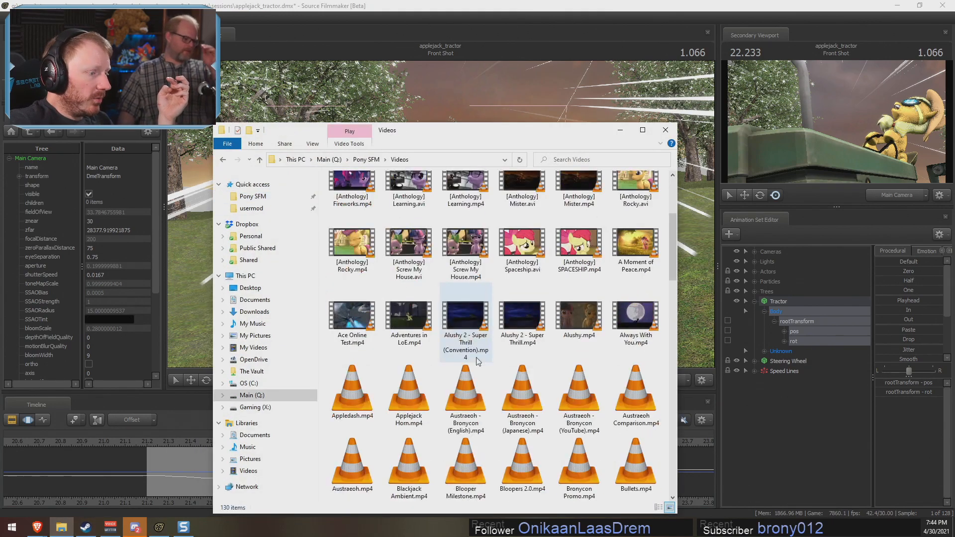
{"action": "scroll", "coordinate": [522, 377], "scroll_direction": "down", "scroll_amount": 10}
{"action": "scroll", "coordinate": [532, 380], "scroll_direction": "up", "scroll_amount": 10}
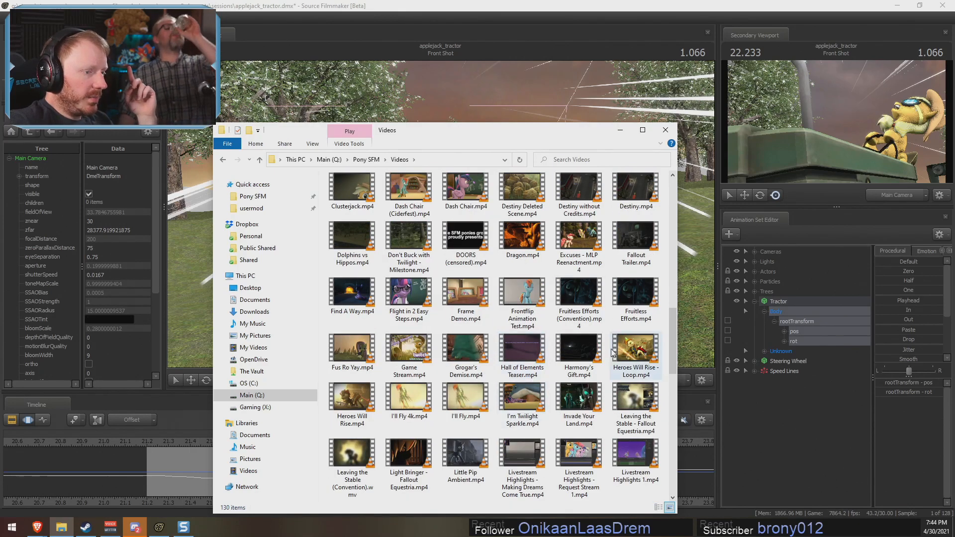
{"action": "scroll", "coordinate": [614, 349], "scroll_direction": "down", "scroll_amount": 3}
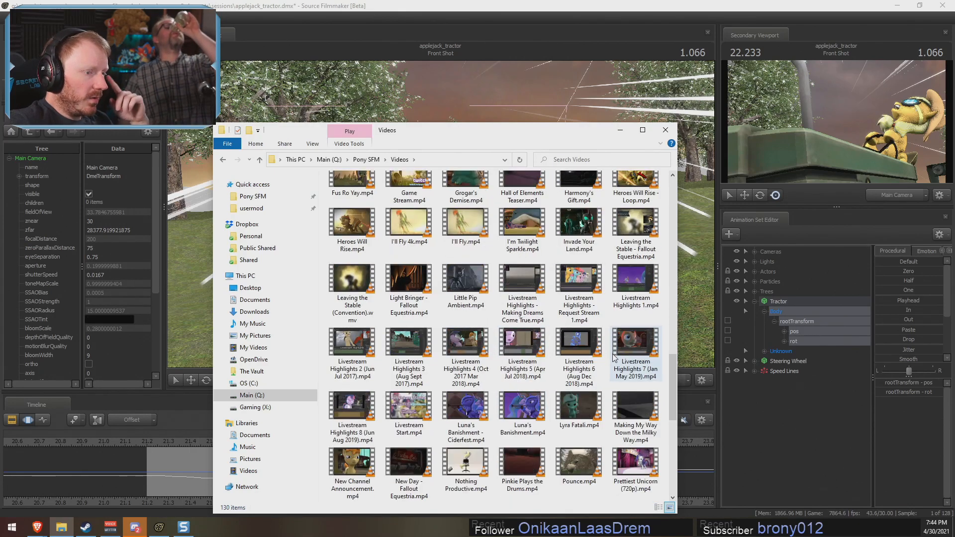
Step: Open Heroes Will Rise.mp4 in VLC, pause it, close the player, and return to the subfolders in Videos
{"action": "double_click", "coordinate": [354, 221]}
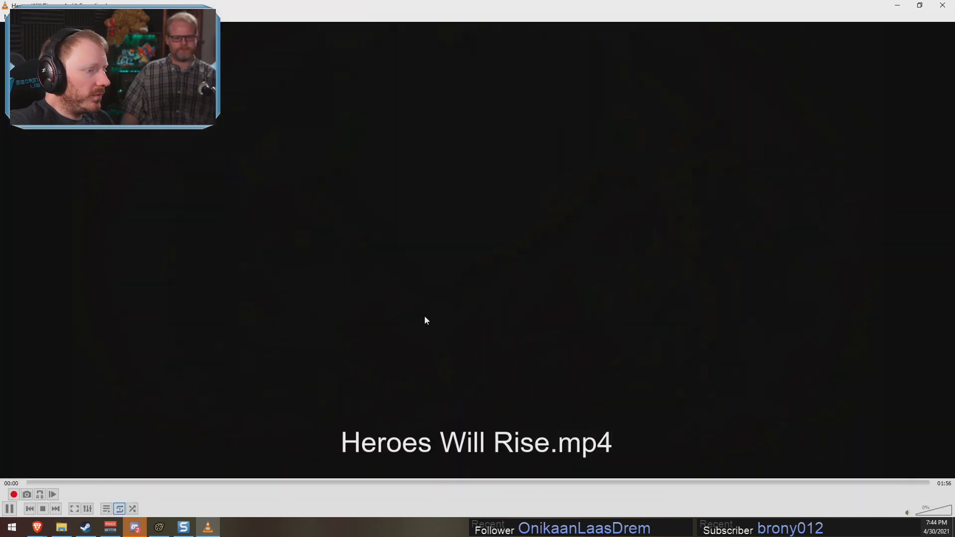
{"action": "key", "text": "space"}
{"action": "key", "text": "alt+F4"}
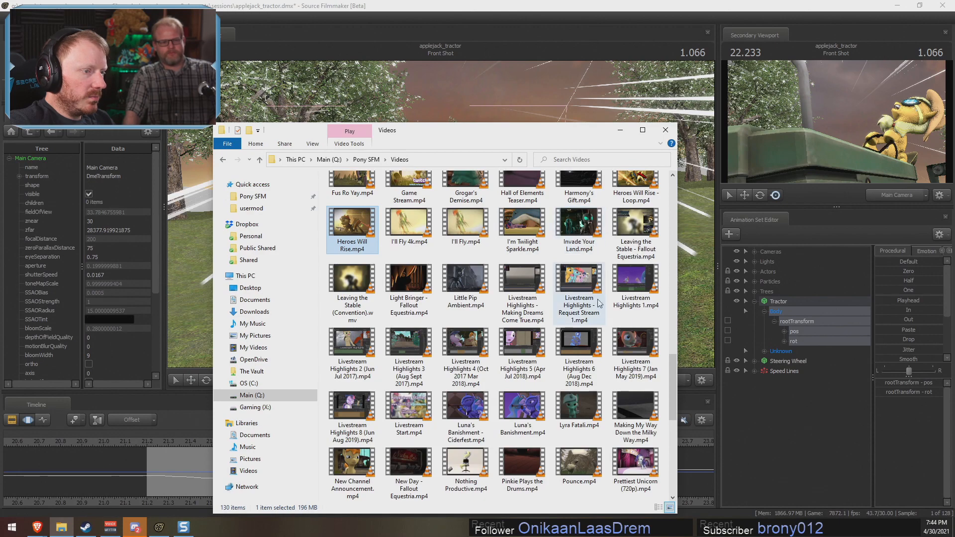
{"action": "scroll", "coordinate": [556, 313], "scroll_direction": "up", "scroll_amount": 10}
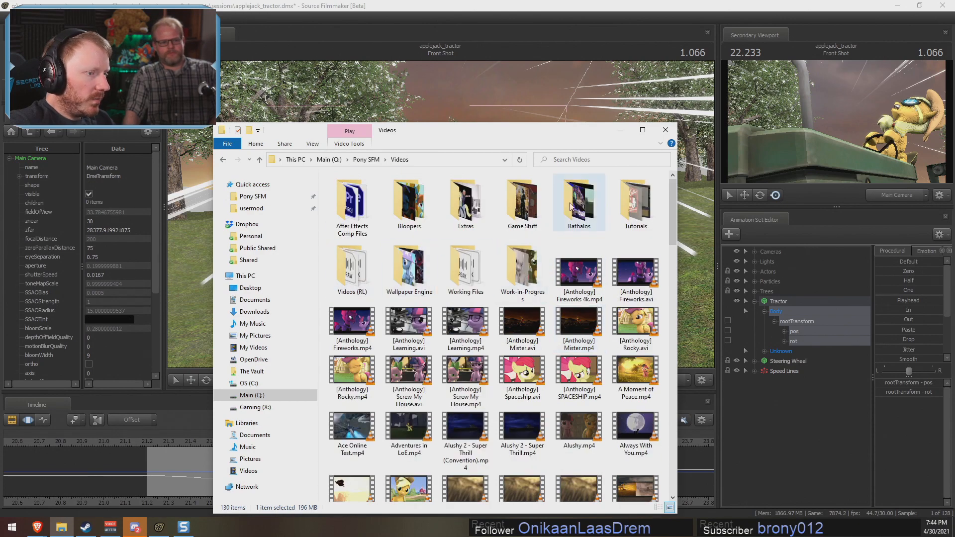
Step: Open the Extras folder inside Videos and look through its clips
{"action": "left_click", "coordinate": [468, 211]}
{"action": "double_click", "coordinate": [467, 211]}
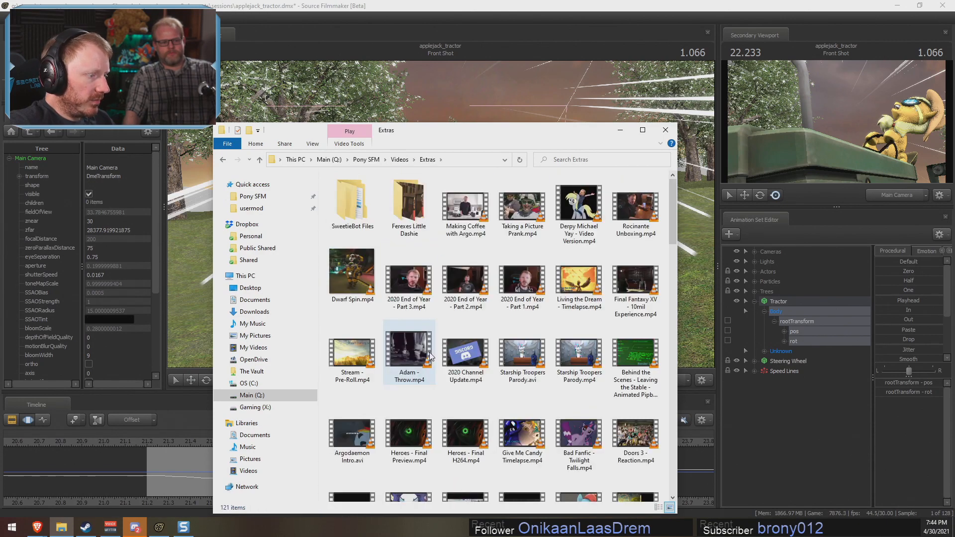
{"action": "scroll", "coordinate": [448, 366], "scroll_direction": "down", "scroll_amount": 5}
{"action": "scroll", "coordinate": [449, 367], "scroll_direction": "down", "scroll_amount": 3}
{"action": "scroll", "coordinate": [453, 363], "scroll_direction": "up", "scroll_amount": 10}
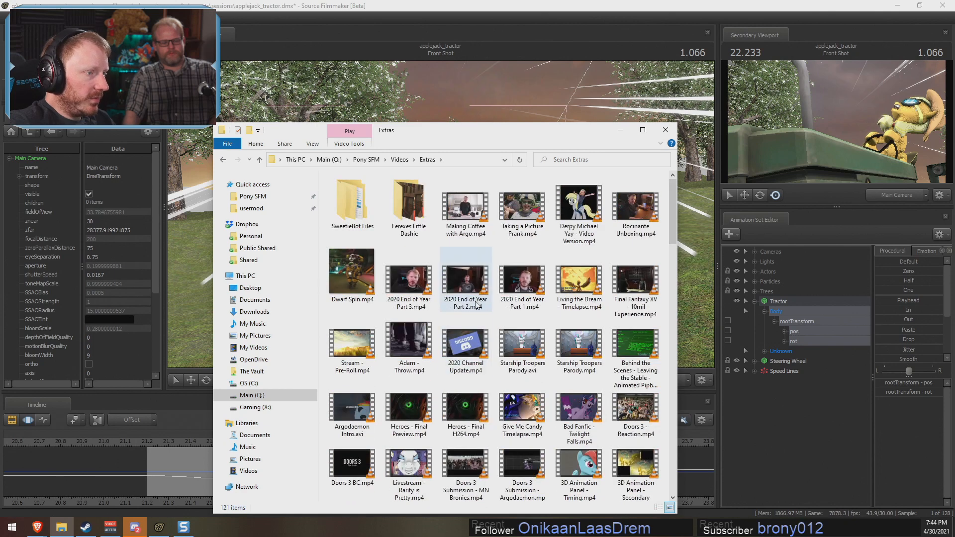
Step: Sort the Extras folder by Name and find the Heroes clips in the list
{"action": "right_click", "coordinate": [595, 176]}
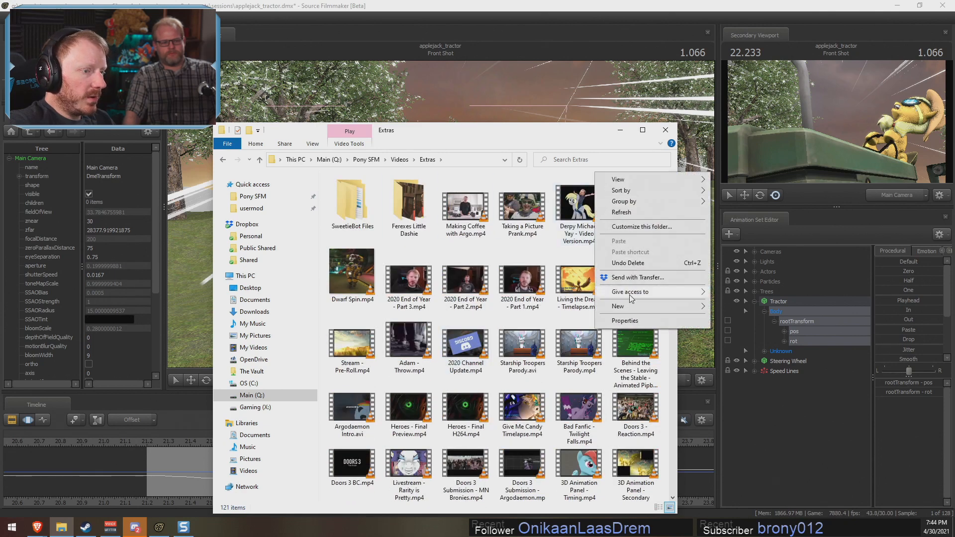
{"action": "mouse_move", "coordinate": [635, 195]}
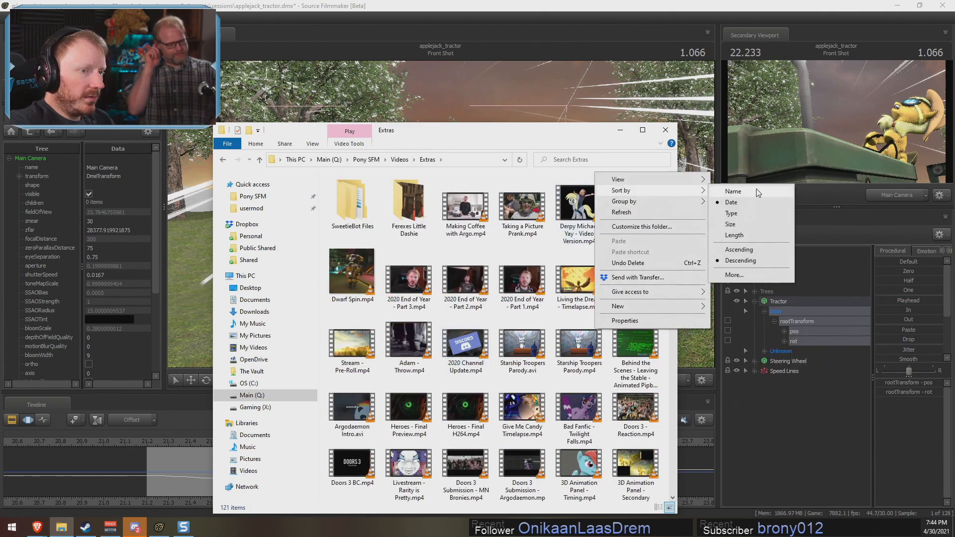
{"action": "left_click", "coordinate": [731, 194]}
{"action": "scroll", "coordinate": [447, 358], "scroll_direction": "down", "scroll_amount": 3}
{"action": "scroll", "coordinate": [447, 358], "scroll_direction": "down", "scroll_amount": 15}
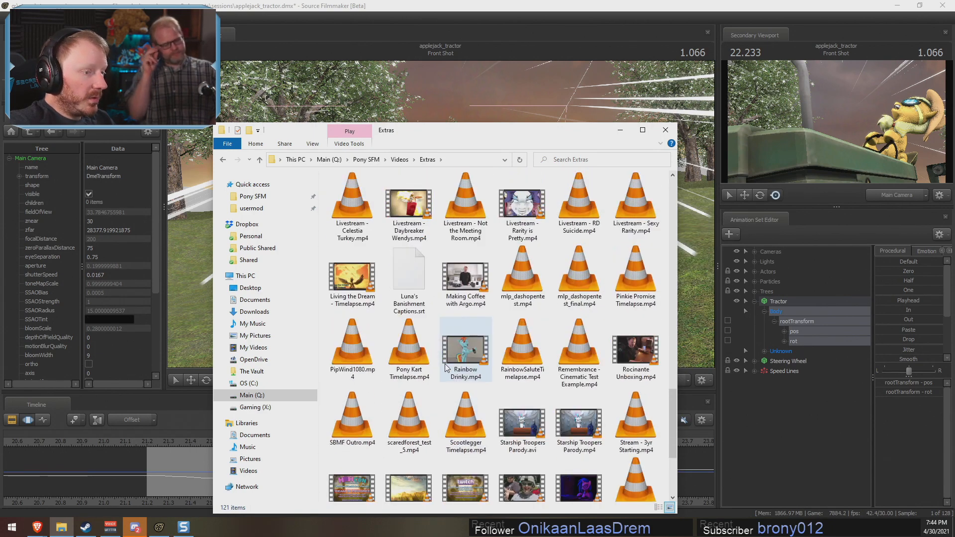
{"action": "scroll", "coordinate": [447, 375], "scroll_direction": "up", "scroll_amount": 10}
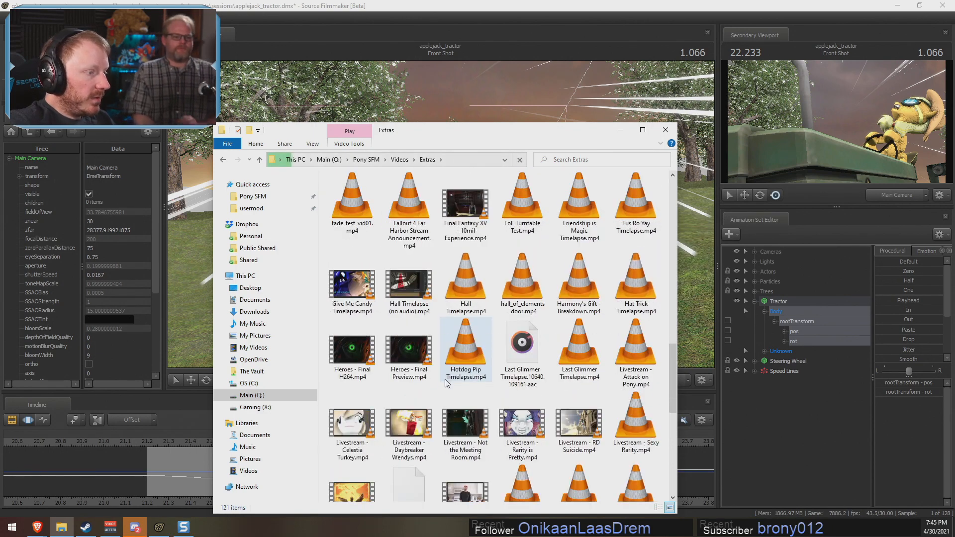
Step: Play Heroes - Final Preview.mp4 in VLC, pause it on the glowing green eye, and close the player
{"action": "double_click", "coordinate": [410, 370]}
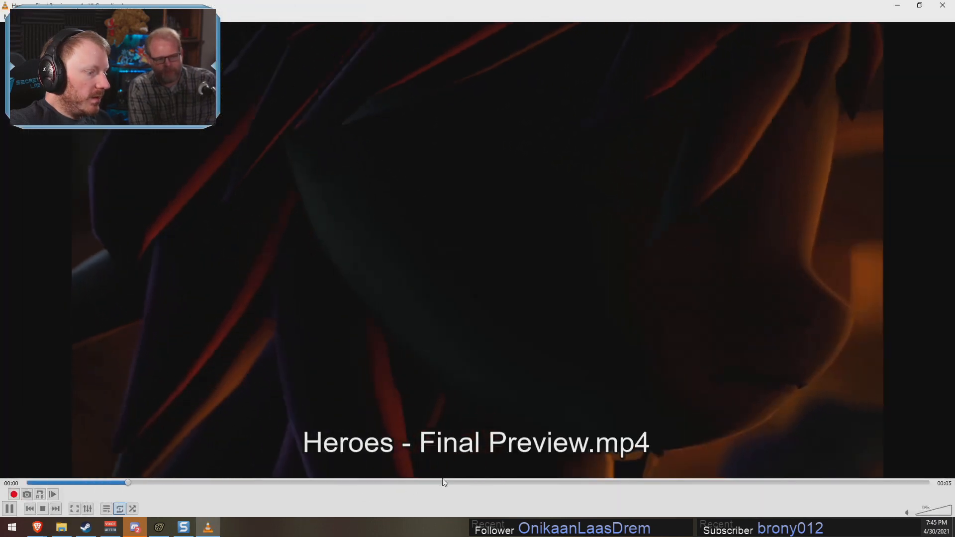
{"action": "key", "text": "space"}
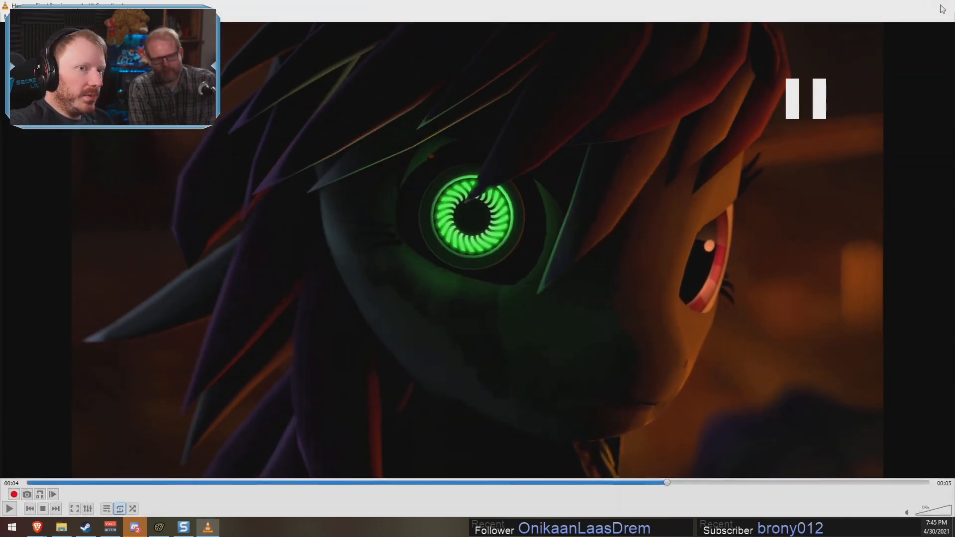
{"action": "left_click", "coordinate": [943, 5]}
Step: Play Heroes - Final H264.mp4 in VLC, pause the group shot at about 00:32, and close the player
{"action": "left_click", "coordinate": [347, 352]}
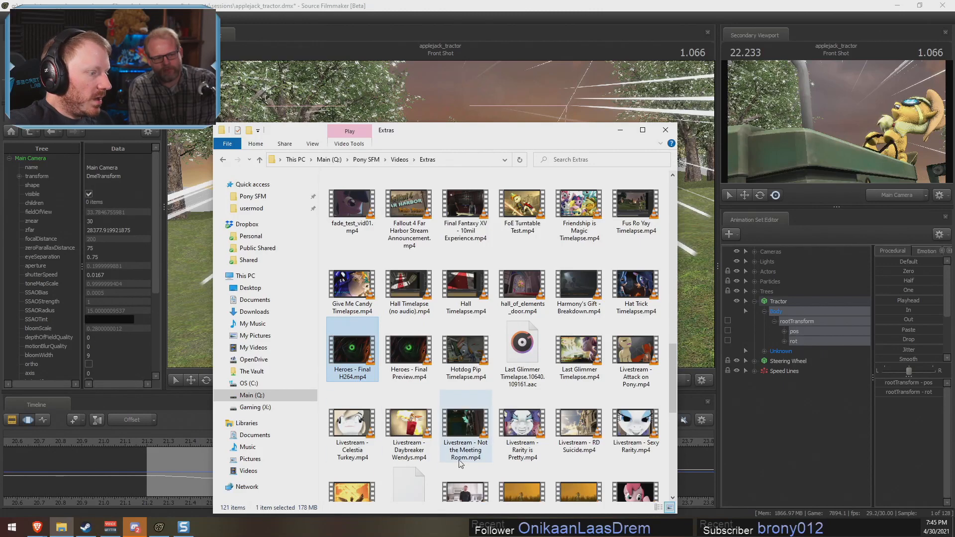
{"action": "double_click", "coordinate": [364, 371]}
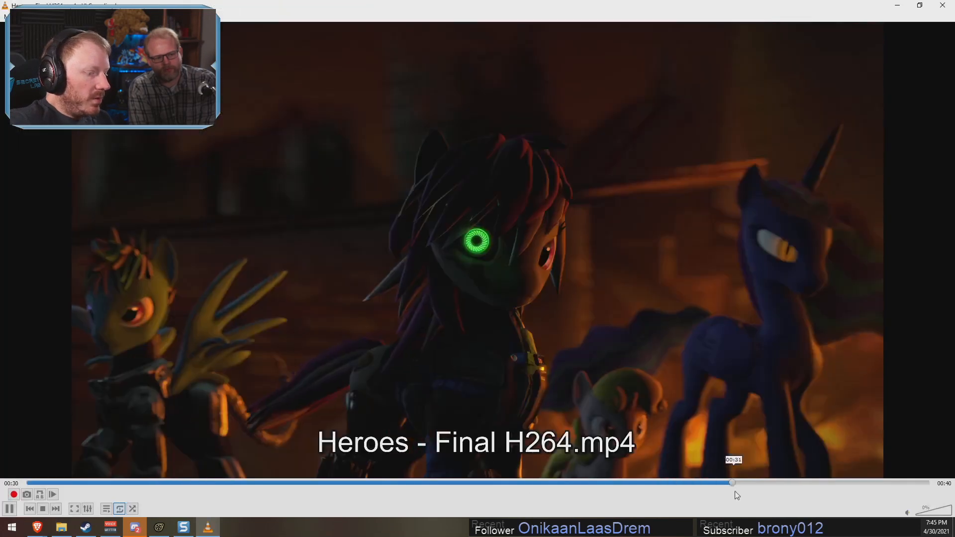
{"action": "key", "text": "space"}
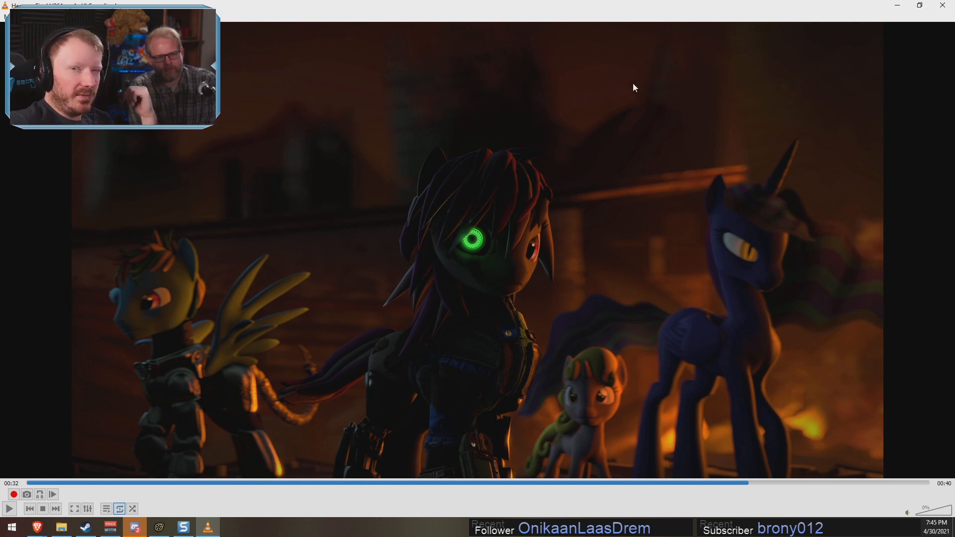
{"action": "left_click", "coordinate": [942, 5]}
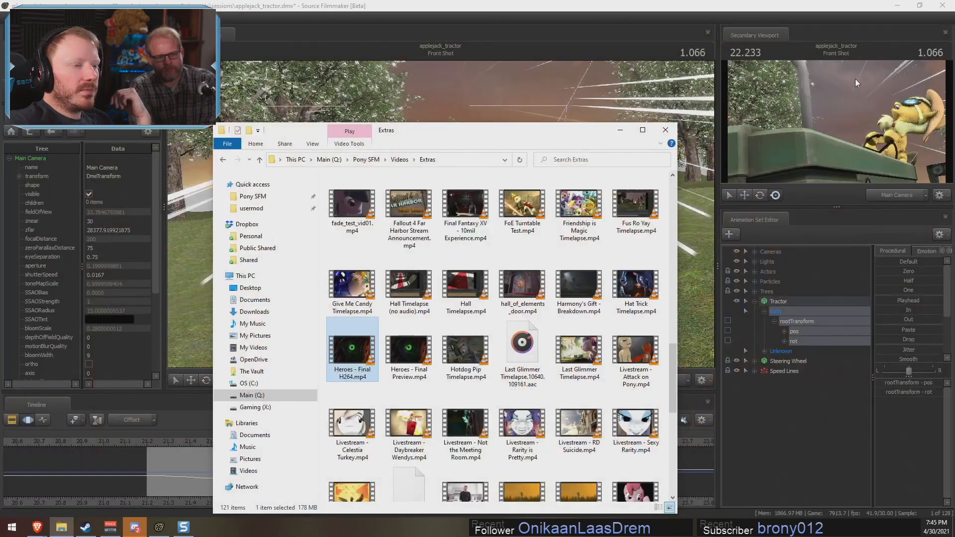
Step: Switch to Source Filmmaker, view Front Shot through the Main Camera at about 22.17 s, and compare the clip and motion editors
{"action": "left_click", "coordinate": [500, 3]}
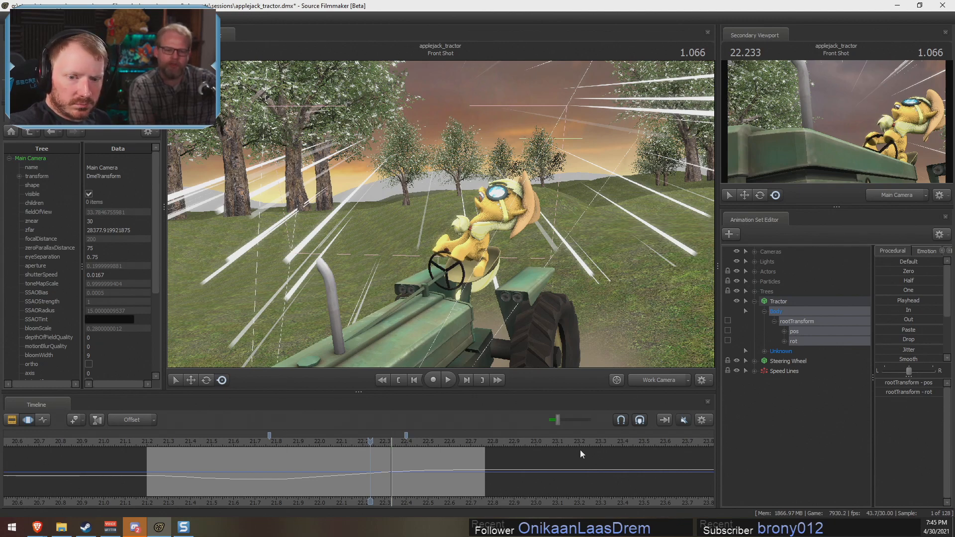
{"action": "left_click", "coordinate": [644, 380]}
{"action": "left_click_drag", "start_coordinate": [239, 470], "coordinate": [356, 470]}
{"action": "key", "text": "F2"}
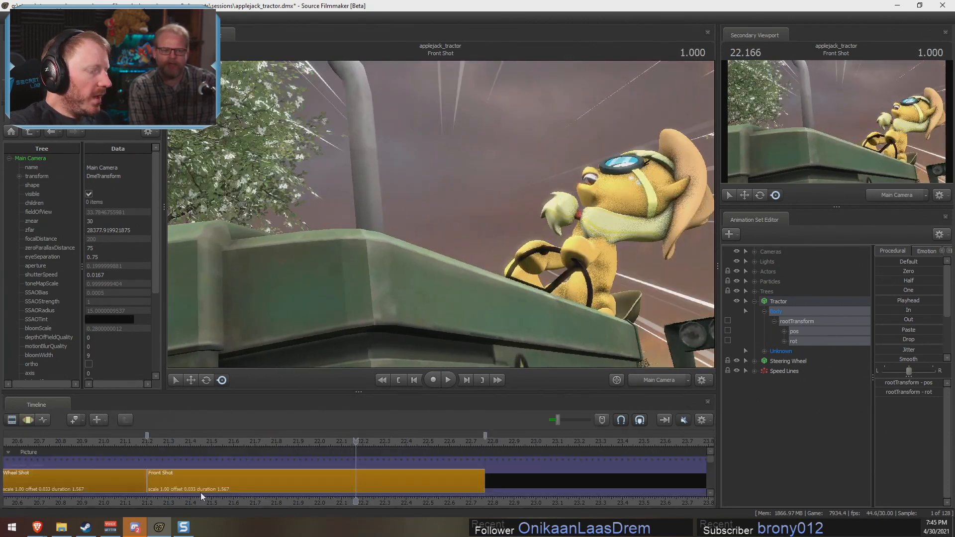
{"action": "left_click", "coordinate": [188, 472]}
{"action": "key", "text": "F3"}
{"action": "key", "text": "F2"}
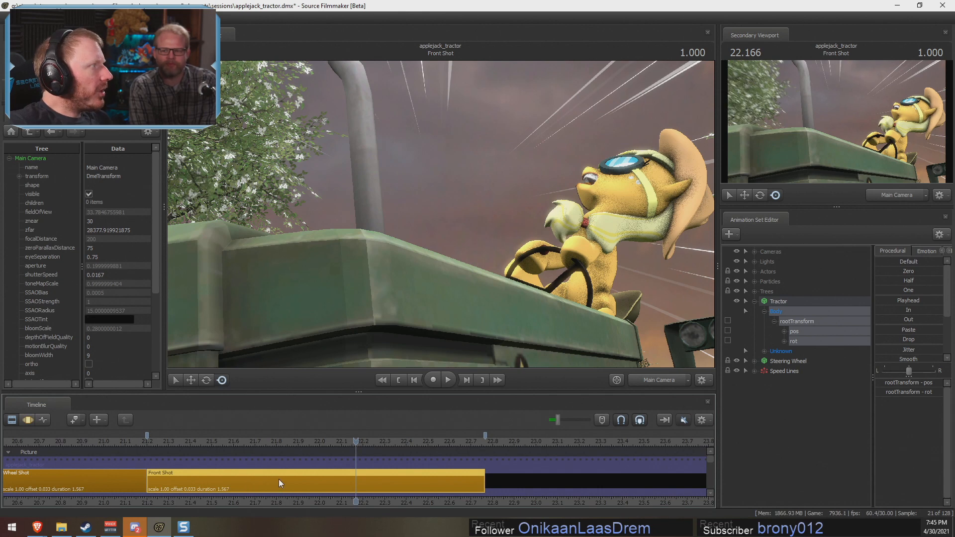
{"action": "key", "text": "F3"}
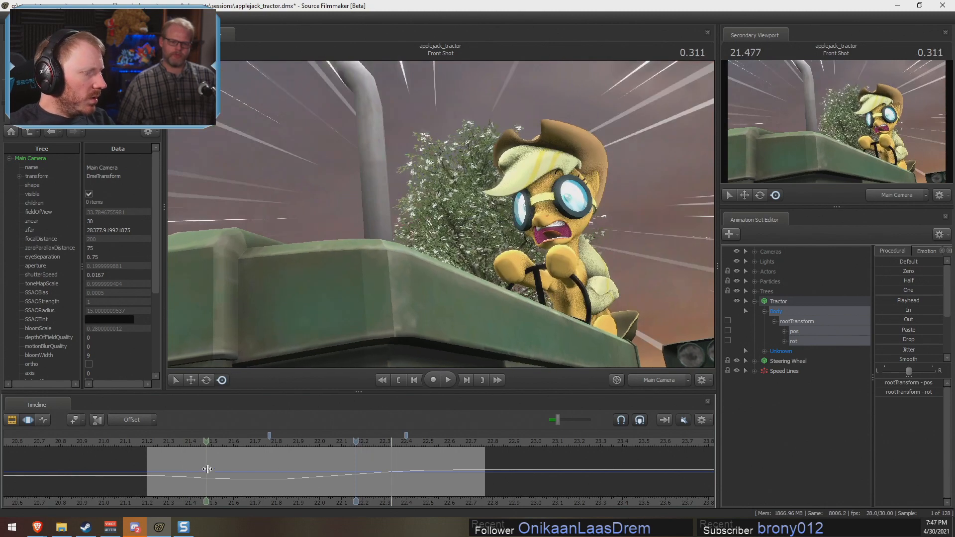
Step: Move the playhead to about 21.63 s and examine Applejack's goggles and mouth up close through the Work Camera
{"action": "left_click", "coordinate": [243, 438]}
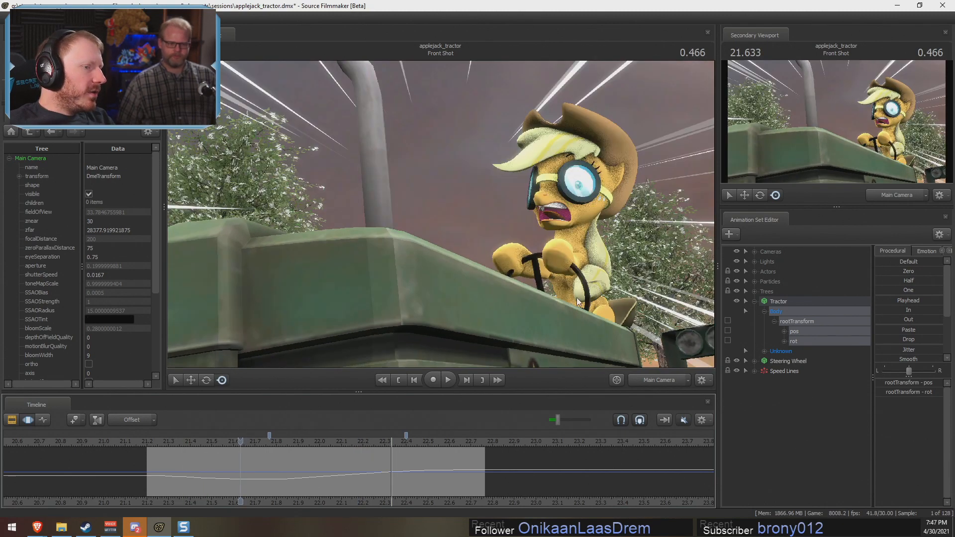
{"action": "left_click", "coordinate": [663, 379]}
{"action": "left_click", "coordinate": [596, 345]}
{"action": "mouse_move", "coordinate": [440, 213]}
{"action": "left_mouse_down"}
{"action": "mouse_move", "coordinate": [440, 284]}
{"action": "mouse_move", "coordinate": [478, 278]}
{"action": "mouse_move", "coordinate": [428, 205]}
{"action": "mouse_move", "coordinate": [441, 214]}
{"action": "left_mouse_up"}
{"action": "key", "text": "s"}
{"action": "key", "text": "w"}
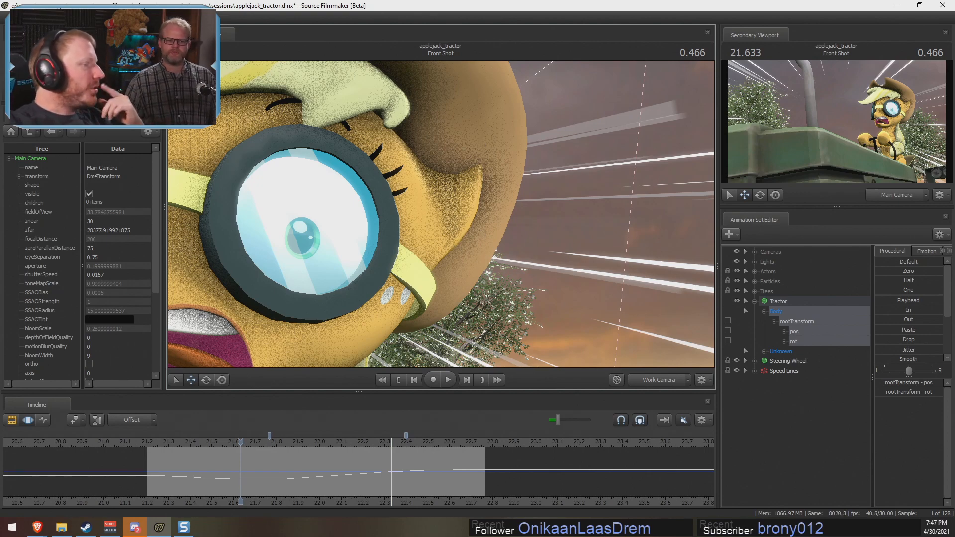
{"action": "key", "text": "s"}
{"action": "mouse_move", "coordinate": [370, 202]}
{"action": "left_mouse_down"}
{"action": "mouse_move", "coordinate": [367, 210]}
{"action": "mouse_move", "coordinate": [369, 201]}
{"action": "left_mouse_up"}
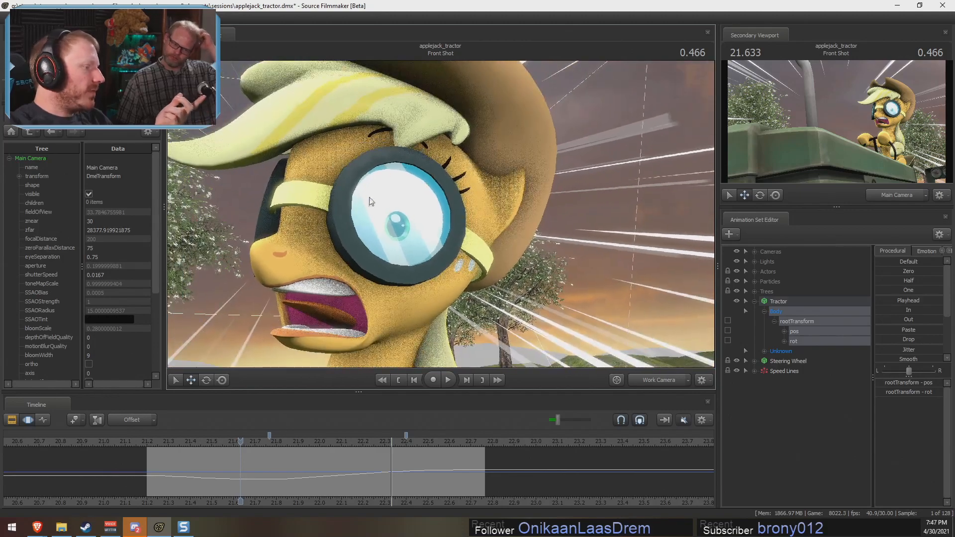
{"action": "mouse_move", "coordinate": [441, 218]}
{"action": "left_mouse_down"}
{"action": "mouse_move", "coordinate": [423, 224]}
{"action": "mouse_move", "coordinate": [441, 218]}
{"action": "left_mouse_up"}
{"action": "key", "text": "w"}
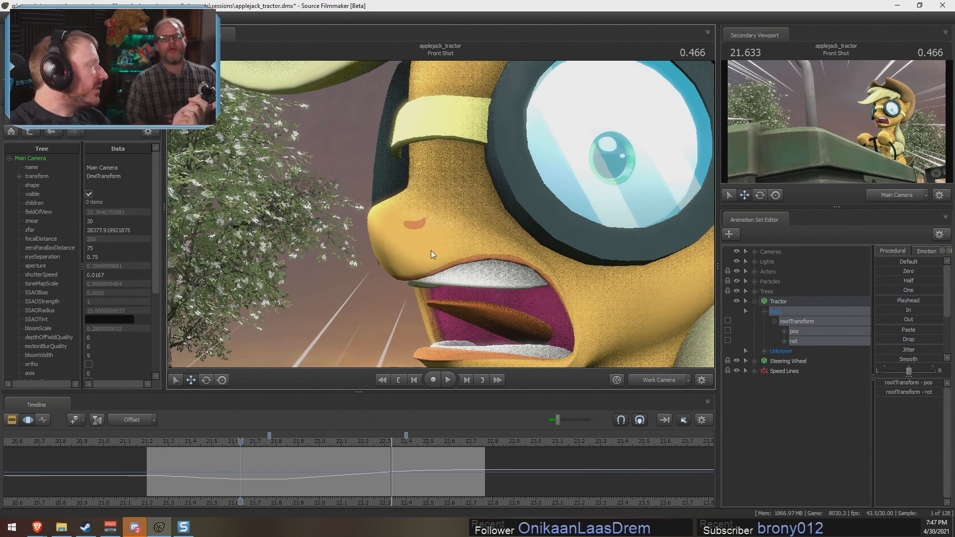
Step: Pull the Work Camera back to frame Applejack from the front on the tractor seat
{"action": "key", "text": "s"}
{"action": "left_click_drag", "start_coordinate": [430, 250], "coordinate": [458, 270]}
{"action": "key", "text": "s"}
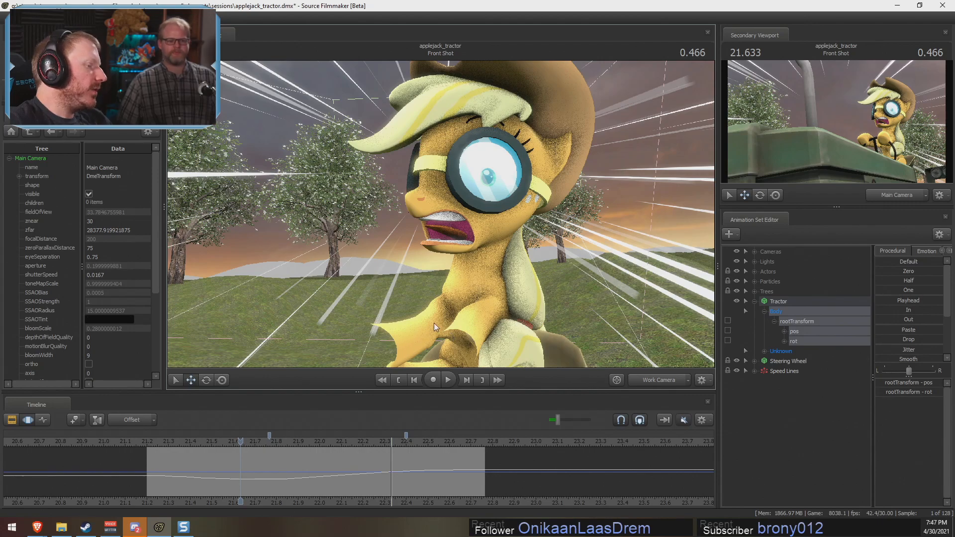
{"action": "left_click_drag", "start_coordinate": [464, 323], "coordinate": [512, 324]}
{"action": "key", "text": "a"}
{"action": "key", "text": "s"}
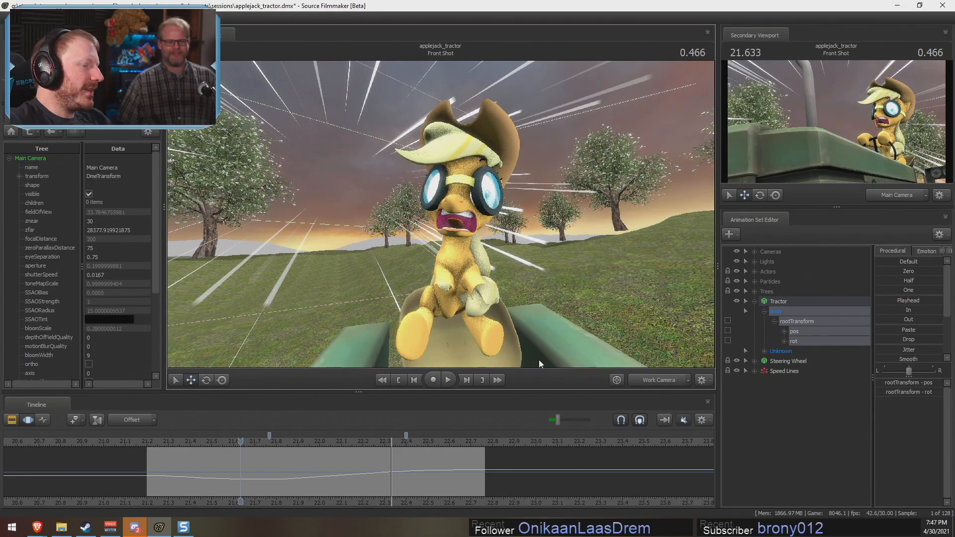
{"action": "key", "text": "ctrl"}
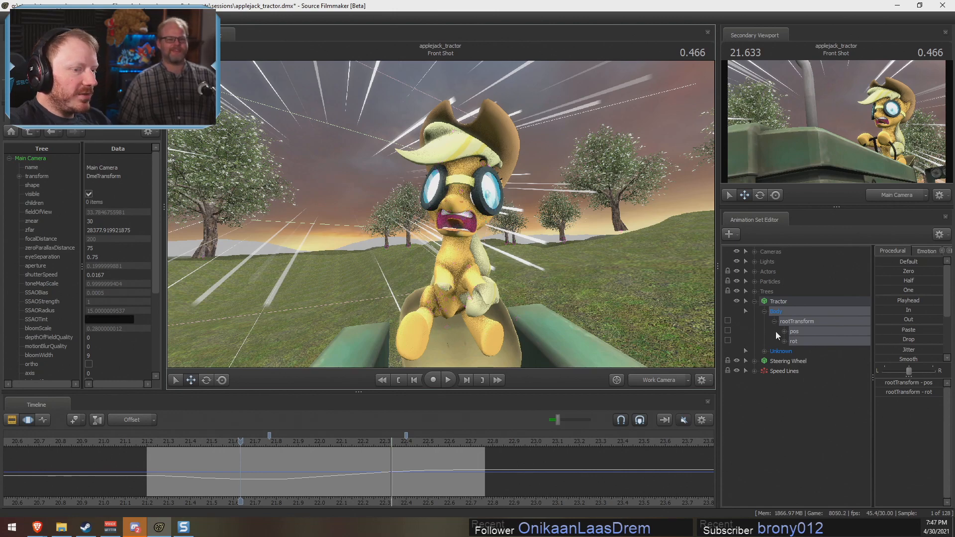
Step: Expand Applejack's Body controls under Actors and select her Head control
{"action": "left_click", "coordinate": [754, 301]}
{"action": "left_click", "coordinate": [754, 271]}
{"action": "left_click", "coordinate": [763, 281]}
{"action": "left_click", "coordinate": [774, 301]}
{"action": "left_click", "coordinate": [806, 313]}
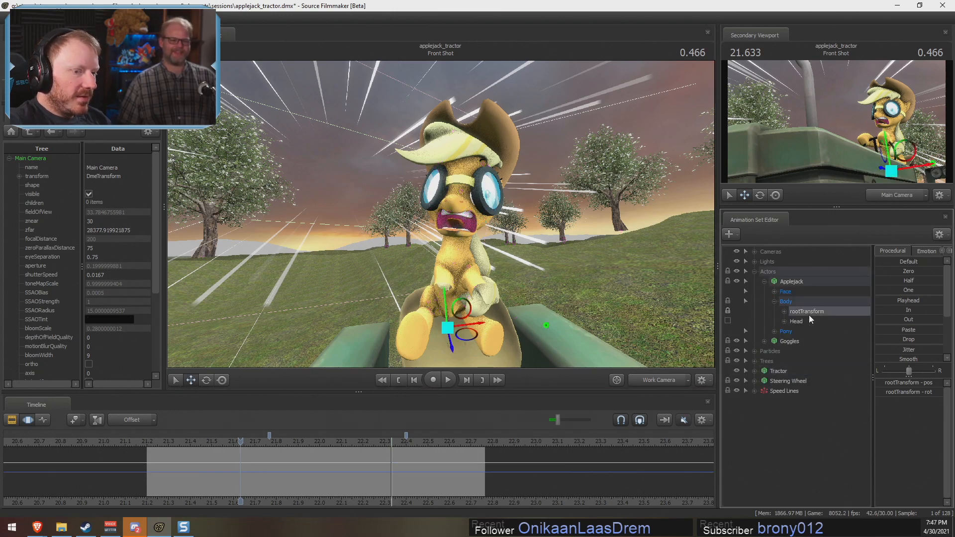
{"action": "left_click", "coordinate": [806, 321]}
Step: Try rotating Applejack's head downward, open her Face controls at Eyes, and undo the head rotation
{"action": "key", "text": "e"}
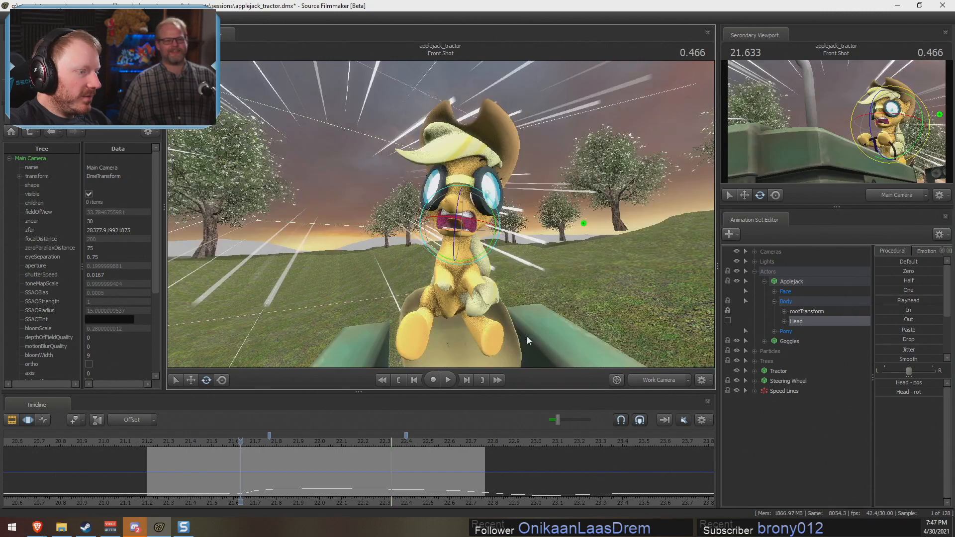
{"action": "left_click_drag", "start_coordinate": [456, 226], "coordinate": [471, 254]}
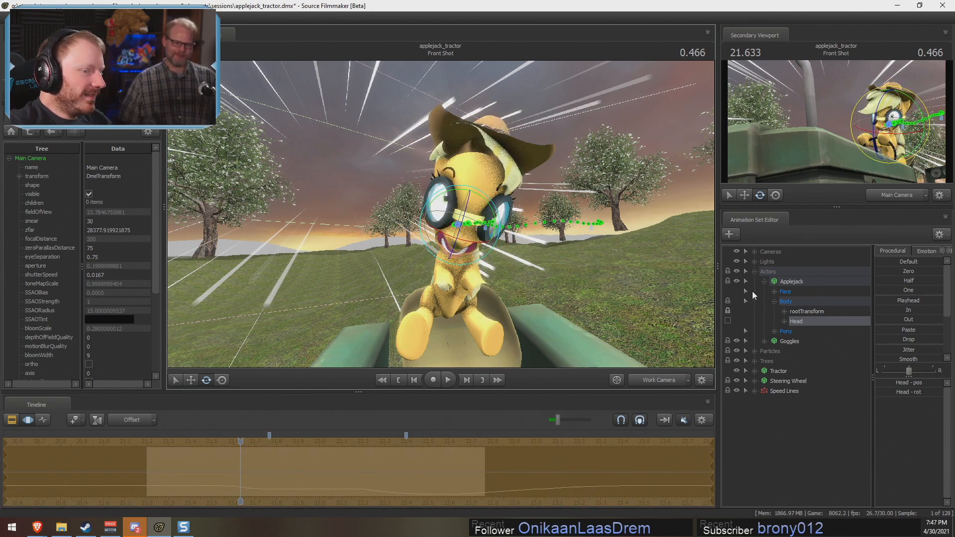
{"action": "left_click", "coordinate": [774, 291]}
{"action": "left_click", "coordinate": [795, 302]}
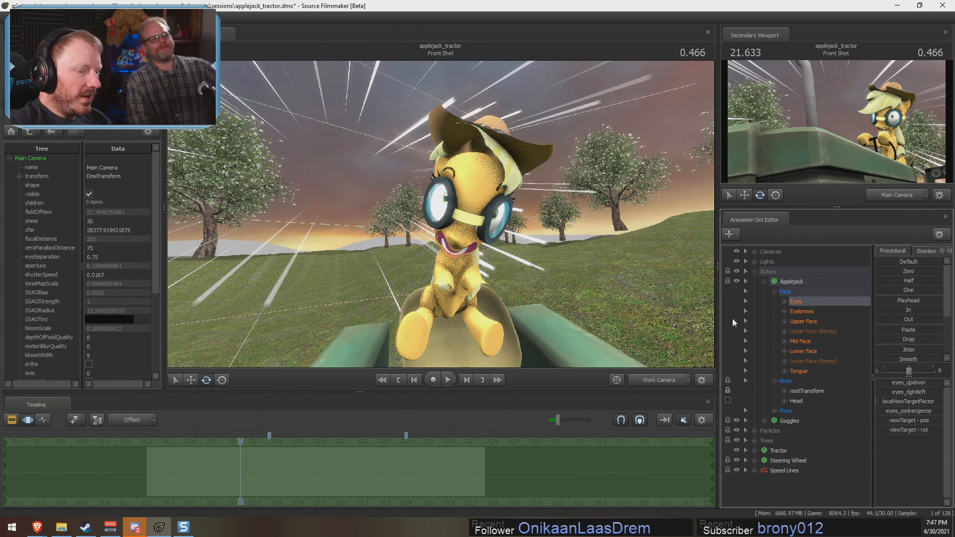
{"action": "key", "text": "ctrl+z"}
{"action": "key", "text": "ctrl+z"}
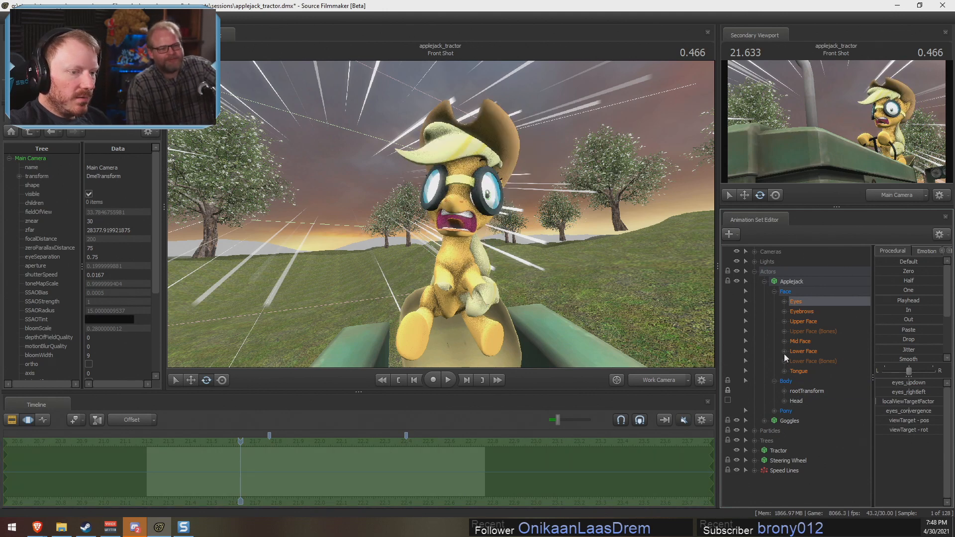
Step: Turn Applejack's gaze downward with eyes_updown and rotate her head down and to the side
{"action": "left_click", "coordinate": [795, 400]}
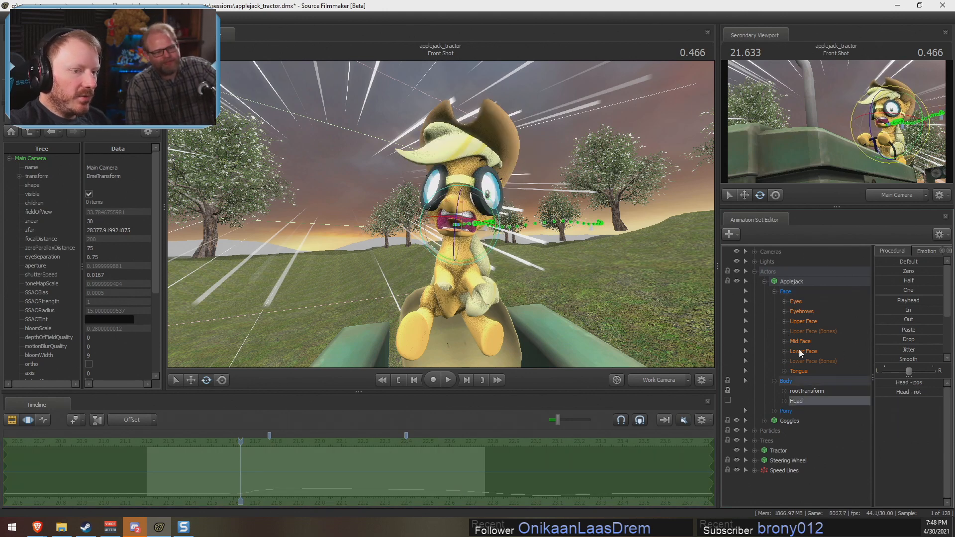
{"action": "left_click", "coordinate": [784, 302]}
{"action": "left_click", "coordinate": [822, 311], "text": "ctrl"}
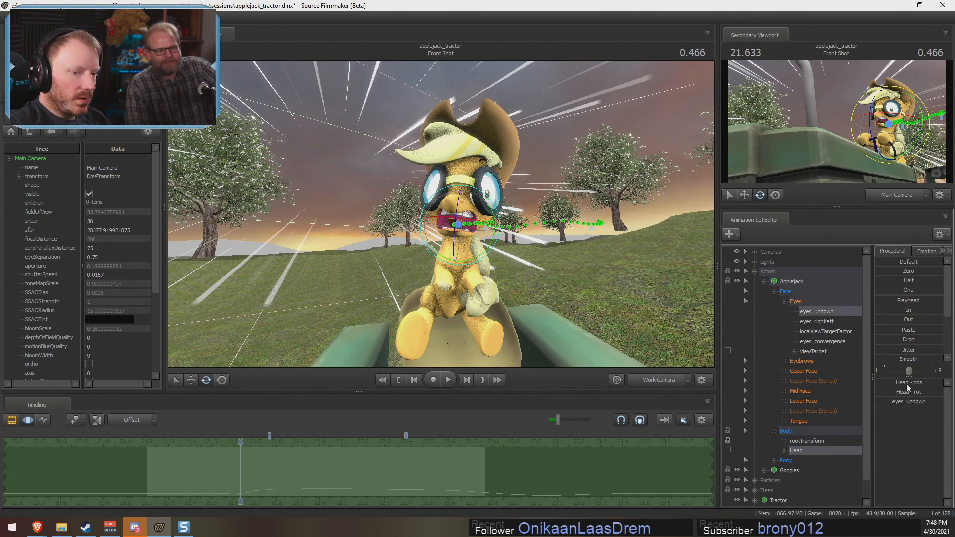
{"action": "left_click_drag", "start_coordinate": [921, 401], "coordinate": [938, 401]}
{"action": "left_click_drag", "start_coordinate": [481, 240], "coordinate": [471, 257]}
{"action": "key", "text": "w"}
{"action": "mouse_move", "coordinate": [550, 287]}
{"action": "left_mouse_down"}
{"action": "mouse_move", "coordinate": [564, 296]}
{"action": "mouse_move", "coordinate": [542, 276]}
{"action": "left_mouse_up"}
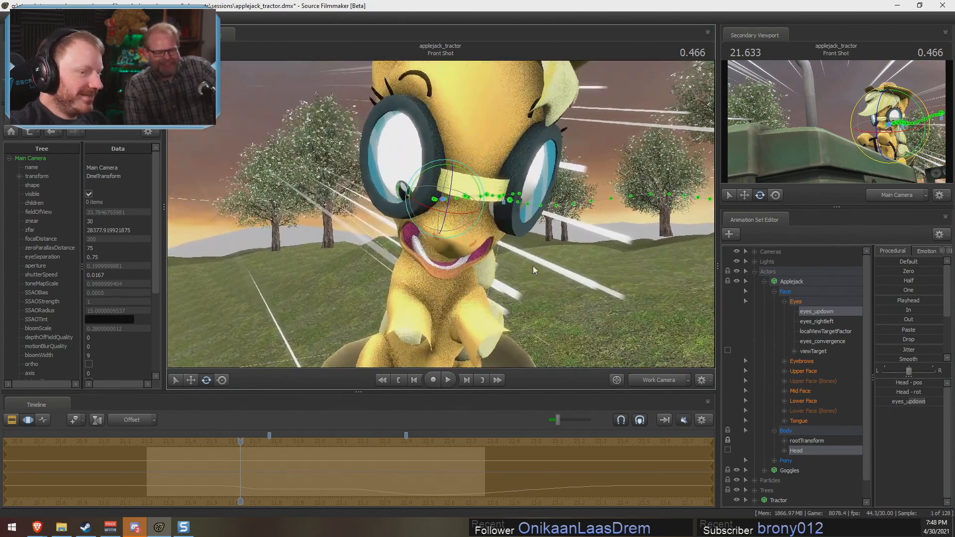
Step: Try to close Applejack's mouth with the Jaw_closer and Jaw_open controls of her Lower Face
{"action": "left_click", "coordinate": [802, 401]}
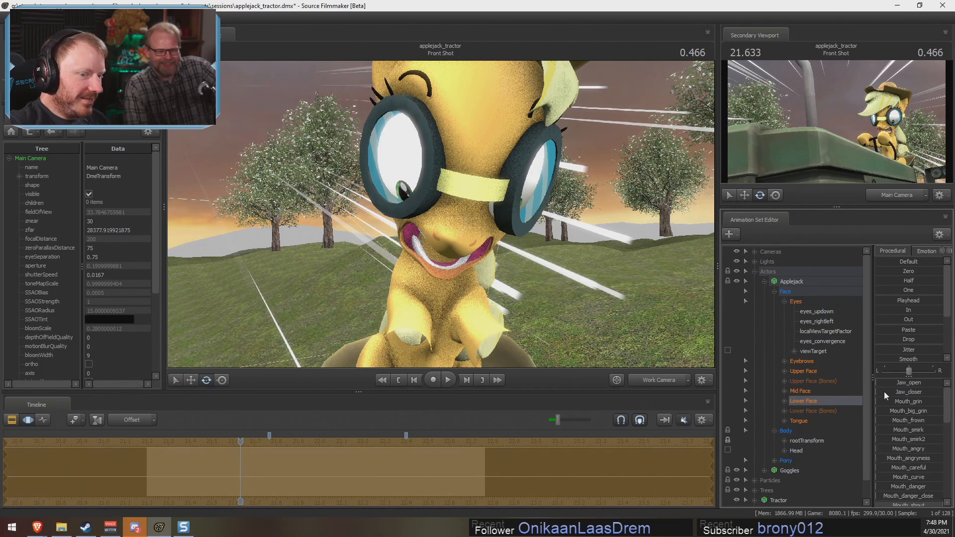
{"action": "left_click_drag", "start_coordinate": [913, 394], "coordinate": [942, 394]}
{"action": "scroll", "coordinate": [935, 462], "scroll_direction": "down", "scroll_amount": 5}
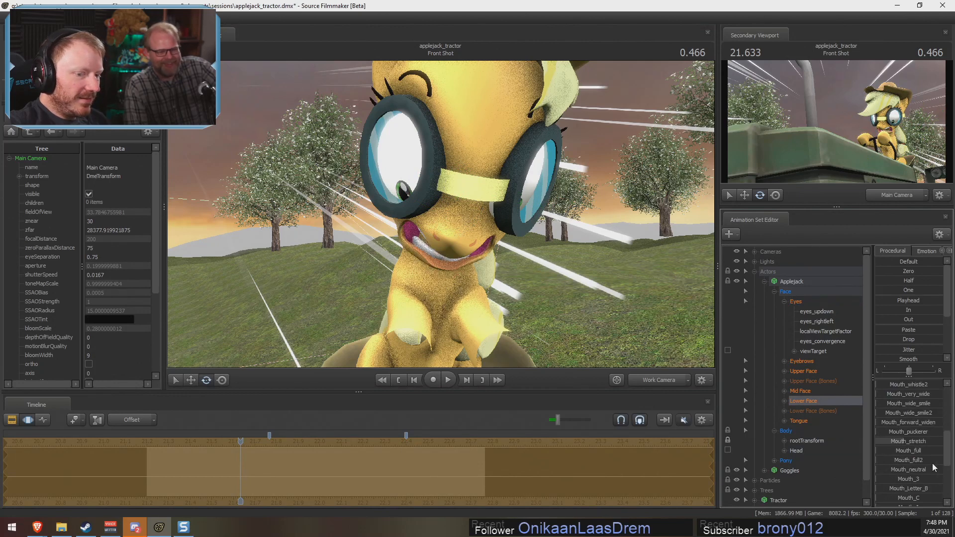
{"action": "scroll", "coordinate": [910, 455], "scroll_direction": "up", "scroll_amount": 3}
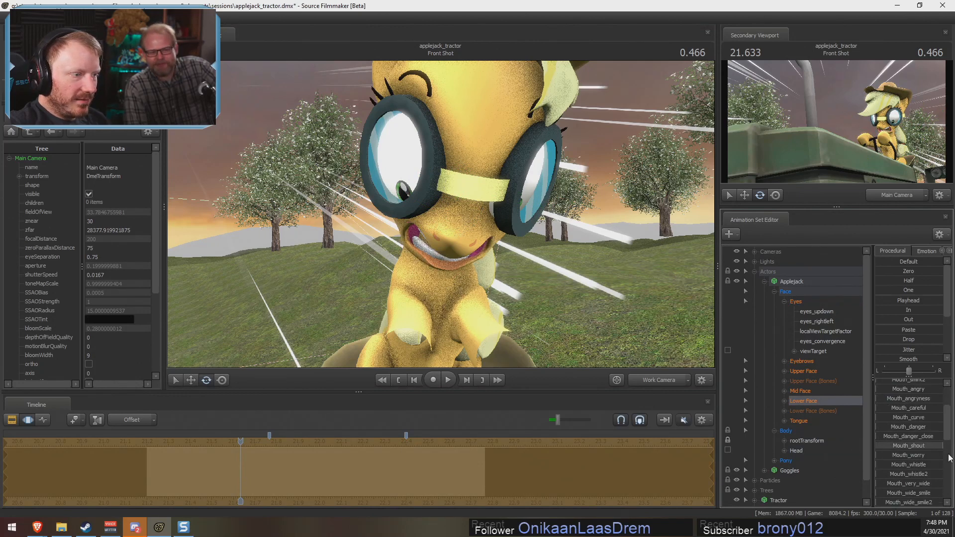
{"action": "scroll", "coordinate": [896, 386], "scroll_direction": "up", "scroll_amount": 3}
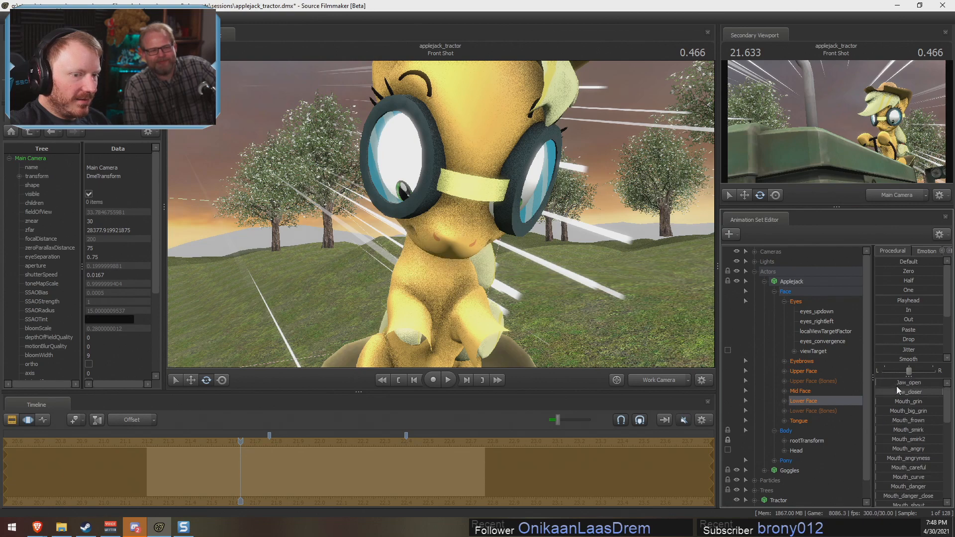
{"action": "left_click_drag", "start_coordinate": [897, 383], "coordinate": [877, 383]}
{"action": "left_click_drag", "start_coordinate": [557, 236], "coordinate": [545, 241]}
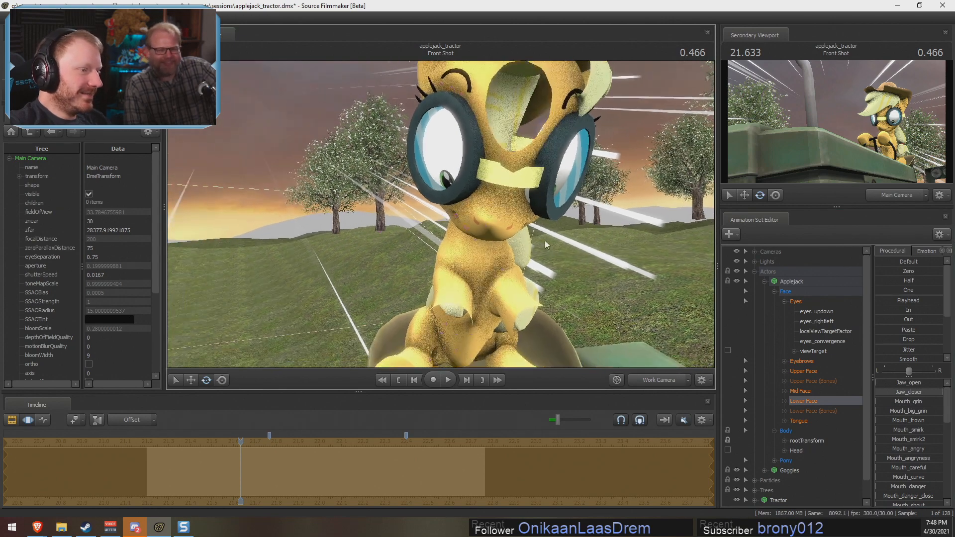
Step: Undo the changes made to Applejack's mouth, gaze and head
{"action": "key", "text": "ctrl+z"}
{"action": "key", "text": "ctrl+z"}
{"action": "key", "text": "ctrl+z"}
{"action": "key", "text": "ctrl+z"}
{"action": "key", "text": "ctrl+z"}
{"action": "key", "text": "ctrl+z"}
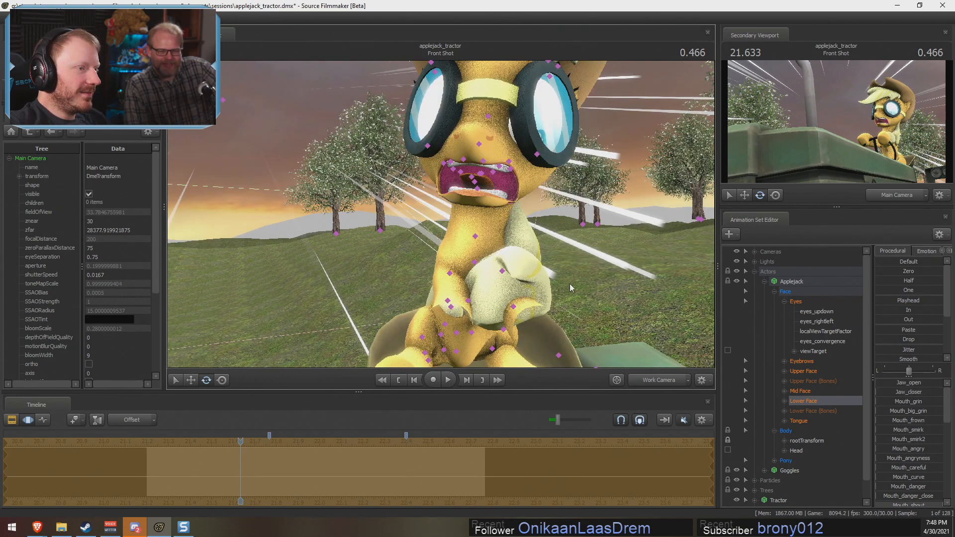
{"action": "key", "text": "ctrl+z"}
{"action": "key", "text": "ctrl+z"}
{"action": "key", "text": "ctrl+z"}
{"action": "key", "text": "ctrl+z"}
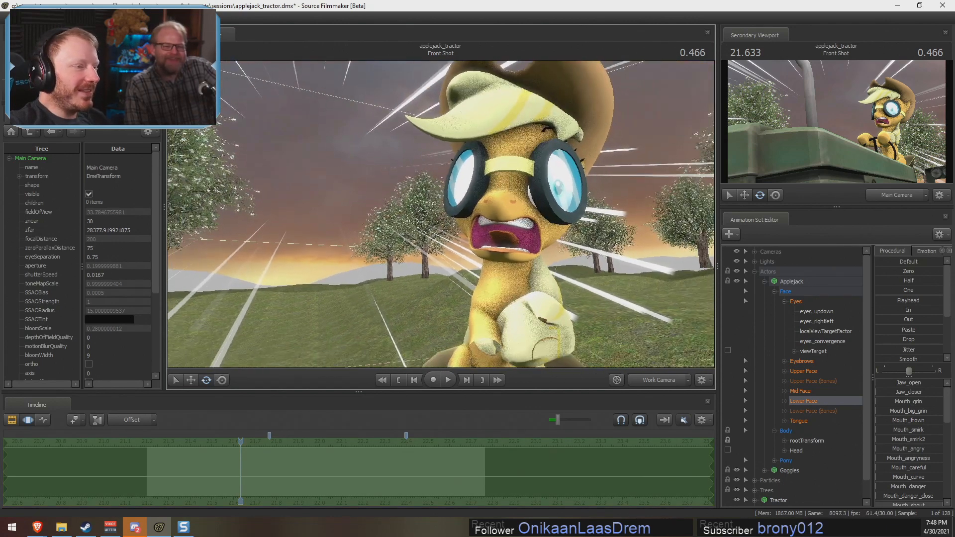
Step: Return the main viewport to the Main Camera, undo the remaining edits, and collapse Applejack's Face and Body controls
{"action": "left_click", "coordinate": [649, 381]}
{"action": "key", "text": "ctrl+z"}
{"action": "key", "text": "ctrl+z"}
{"action": "key", "text": "ctrl+z"}
{"action": "key", "text": "ctrl+z"}
{"action": "key", "text": "ctrl+z"}
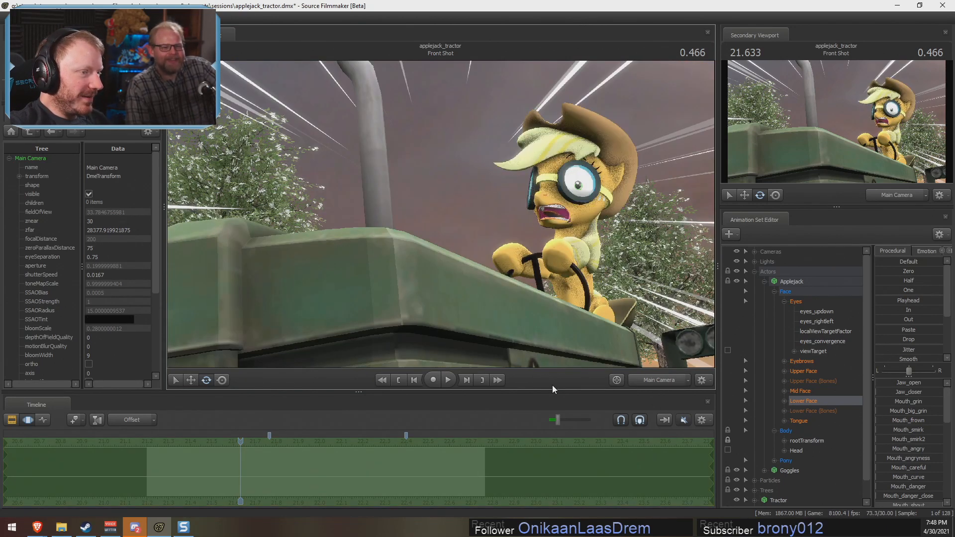
{"action": "key", "text": "ctrl+z"}
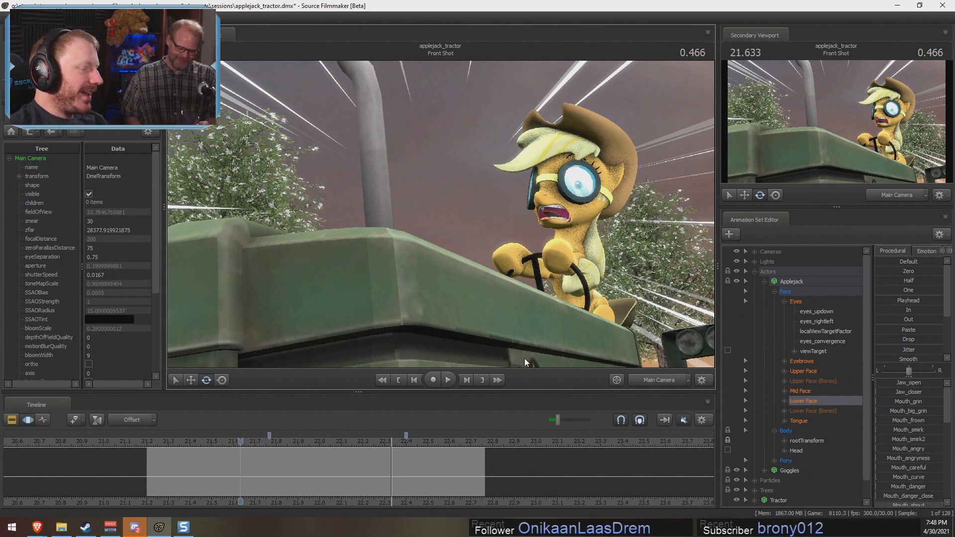
{"action": "left_click", "coordinate": [774, 291]}
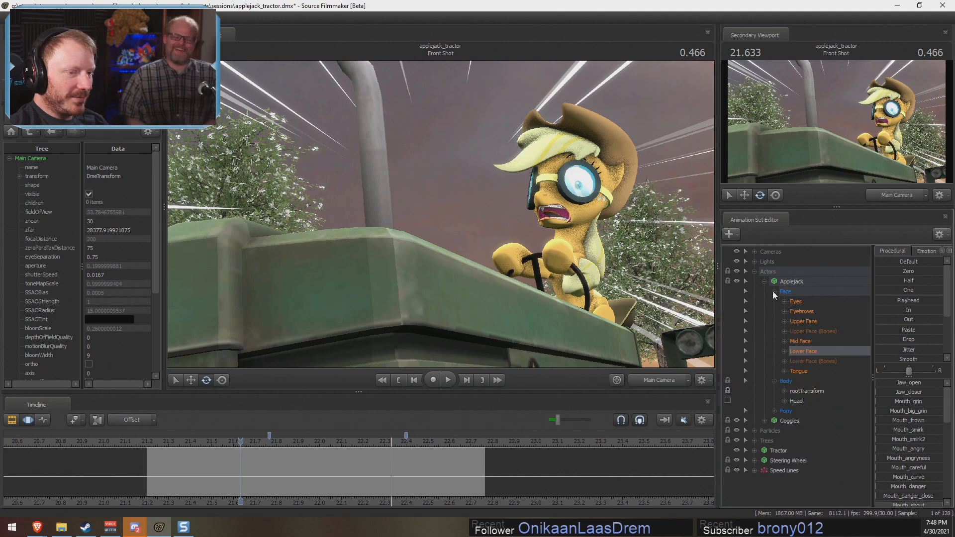
{"action": "left_click", "coordinate": [774, 301]}
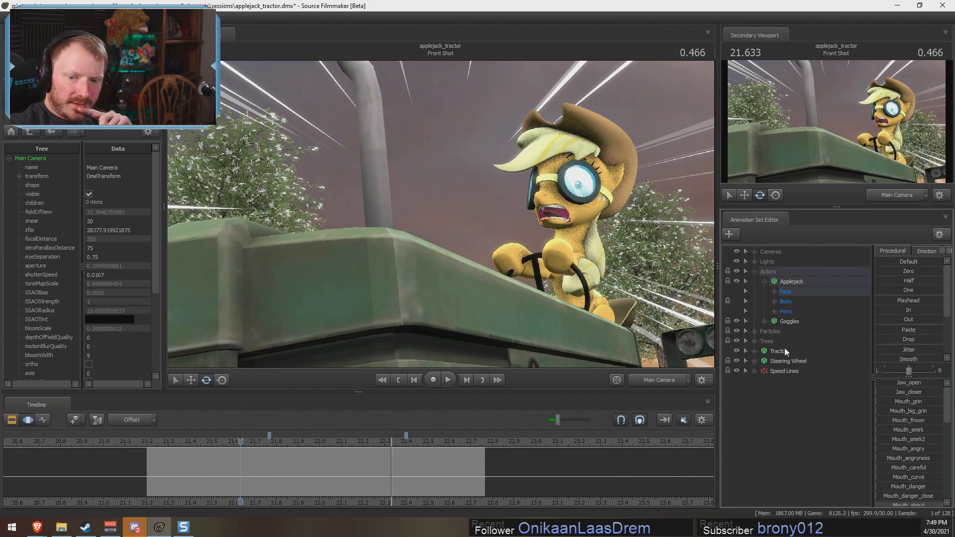
Step: Switch to Discord, view the two newest images in the art-share channel enlarged, and return to Source Filmmaker
{"action": "left_click", "coordinate": [135, 528]}
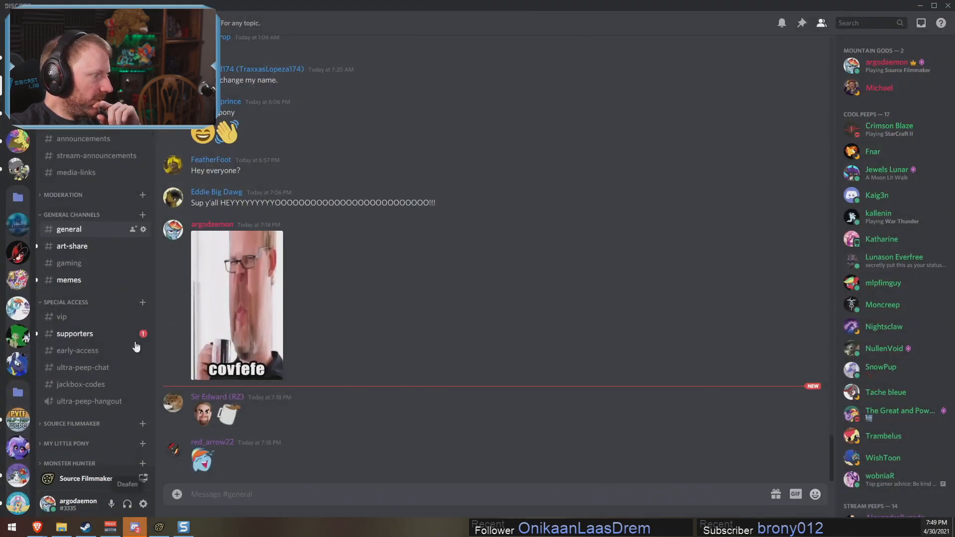
{"action": "left_click", "coordinate": [70, 246]}
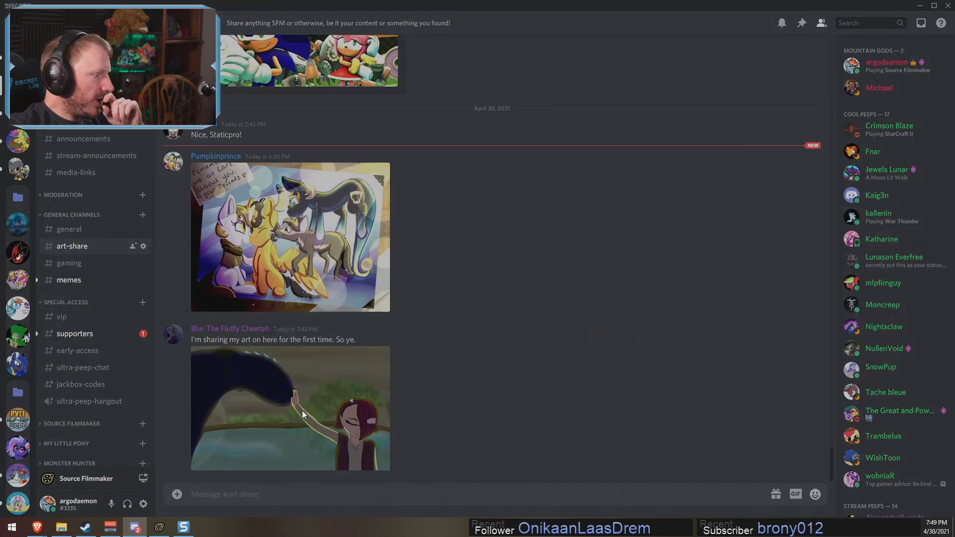
{"action": "left_click", "coordinate": [303, 411]}
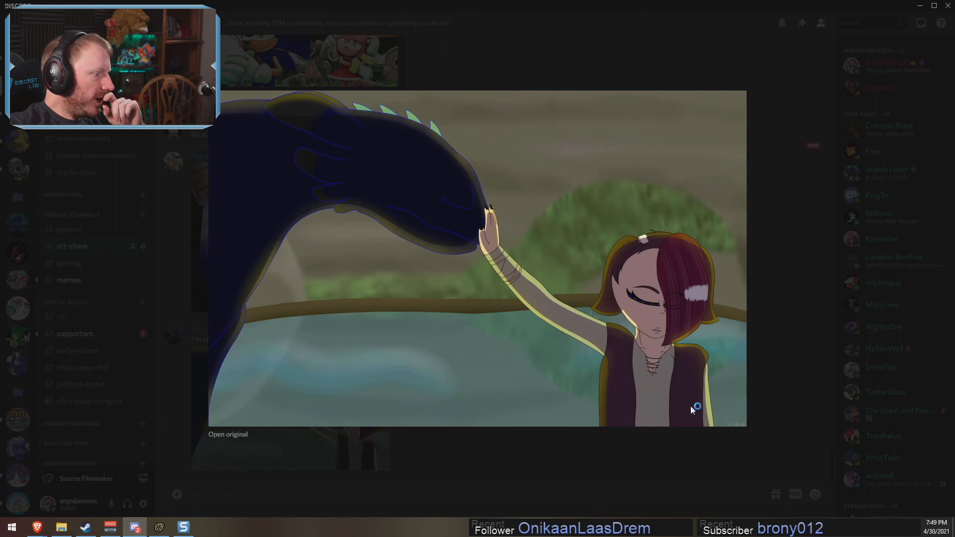
{"action": "left_click", "coordinate": [543, 476]}
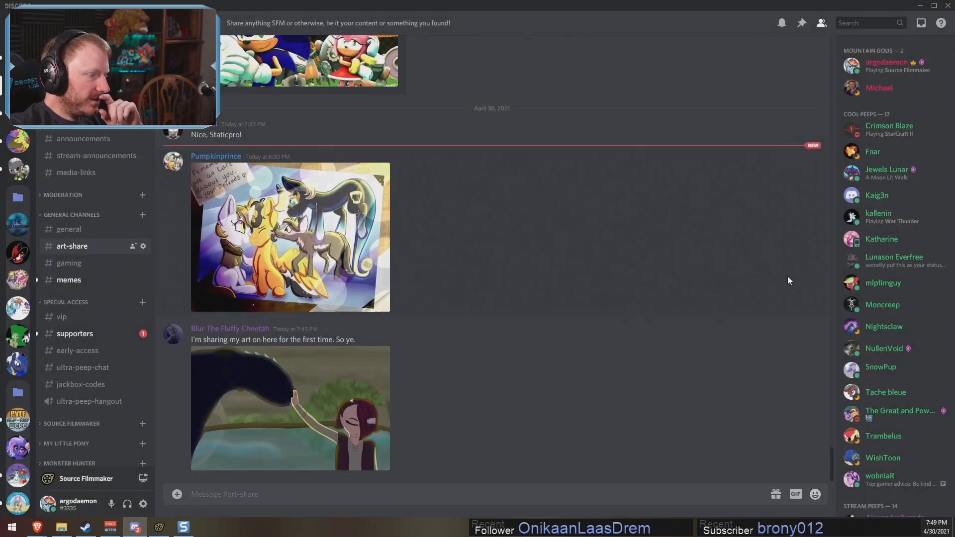
{"action": "left_click", "coordinate": [325, 225]}
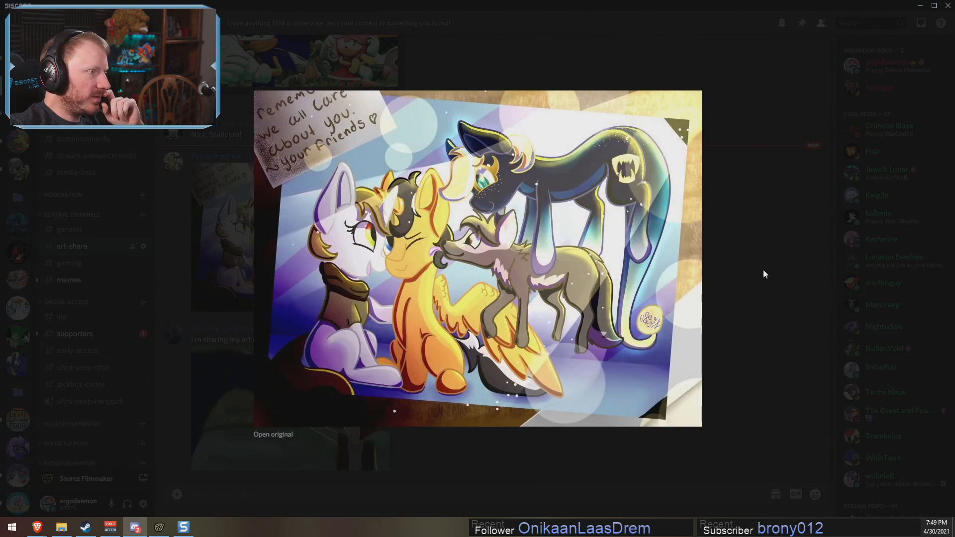
{"action": "left_click", "coordinate": [763, 269]}
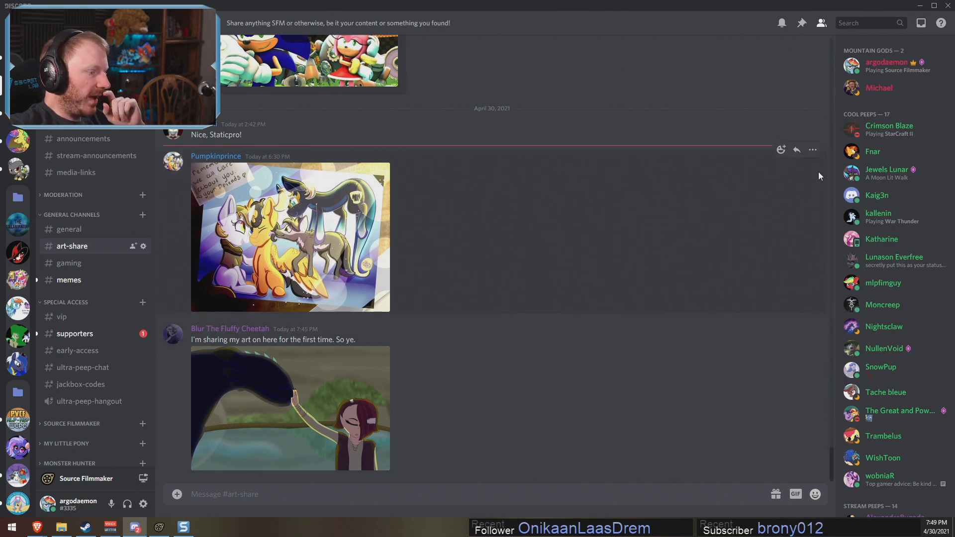
{"action": "left_click", "coordinate": [919, 6]}
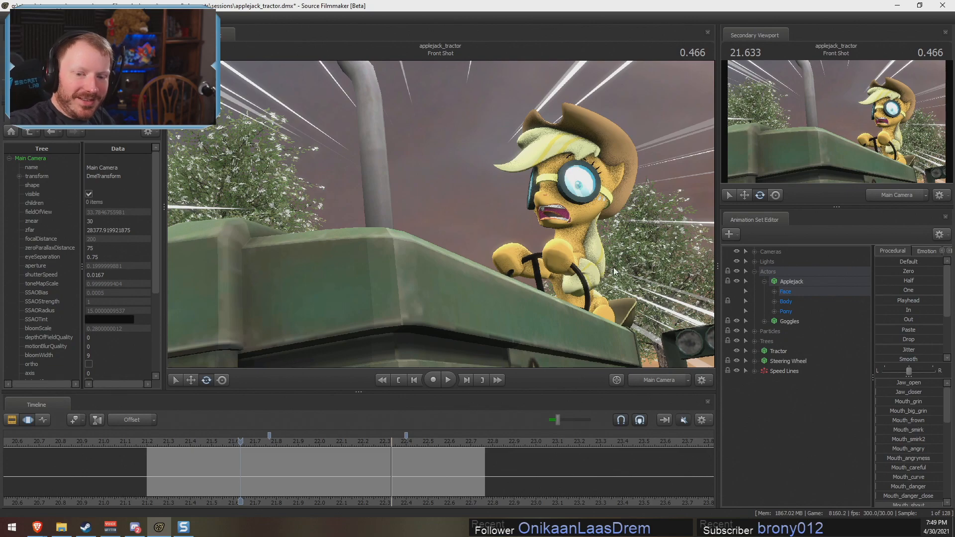
Step: Scrub and play back the Front Shot through the Main Camera
{"action": "left_click_drag", "start_coordinate": [425, 463], "coordinate": [209, 445]}
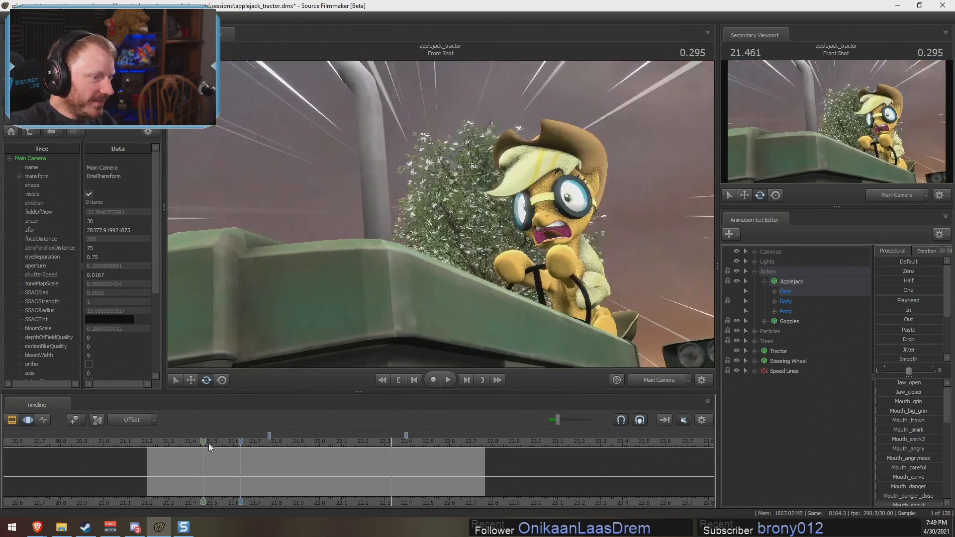
{"action": "key", "text": "space"}
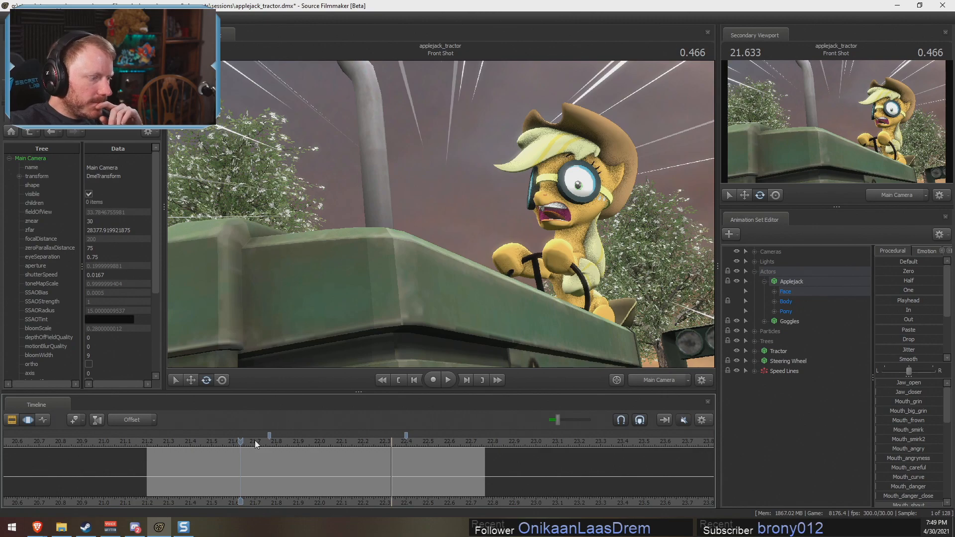
{"action": "left_click_drag", "start_coordinate": [254, 440], "coordinate": [189, 436]}
Step: Open the Clip Editor and go to the Applejack gets on Tractor shot at about 9.9 seconds
{"action": "scroll", "coordinate": [190, 437], "scroll_direction": "down", "scroll_amount": 5}
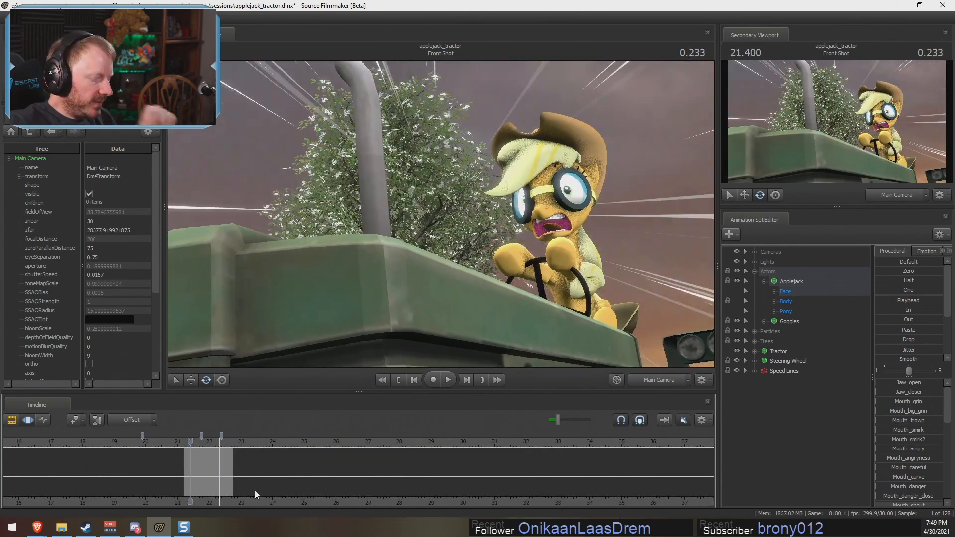
{"action": "key", "text": "F3"}
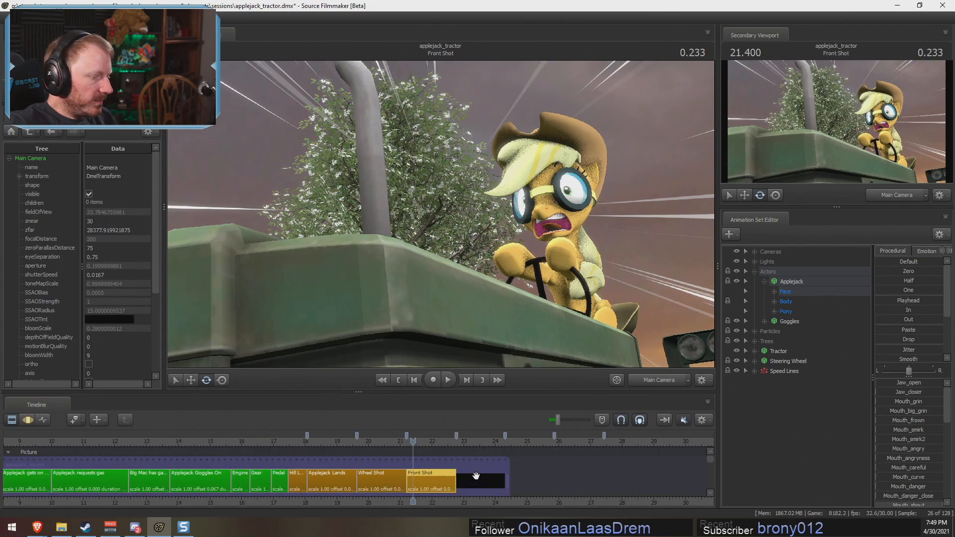
{"action": "scroll", "coordinate": [476, 476], "scroll_direction": "down", "scroll_amount": 3}
{"action": "middle_click_drag", "start_coordinate": [408, 498], "coordinate": [691, 450]}
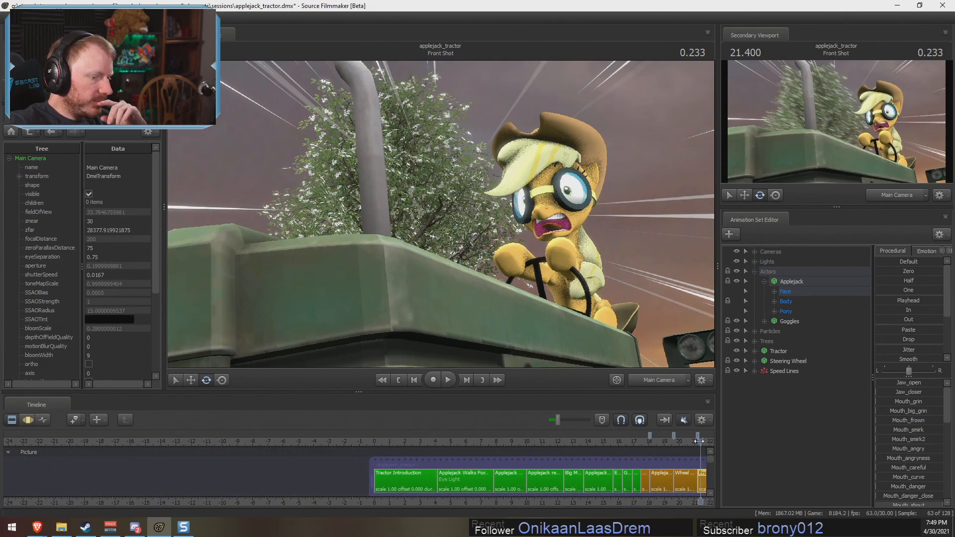
{"action": "left_click_drag", "start_coordinate": [699, 441], "coordinate": [526, 449]}
{"action": "scroll", "coordinate": [525, 487], "scroll_direction": "up", "scroll_amount": 4}
{"action": "left_click", "coordinate": [486, 475]}
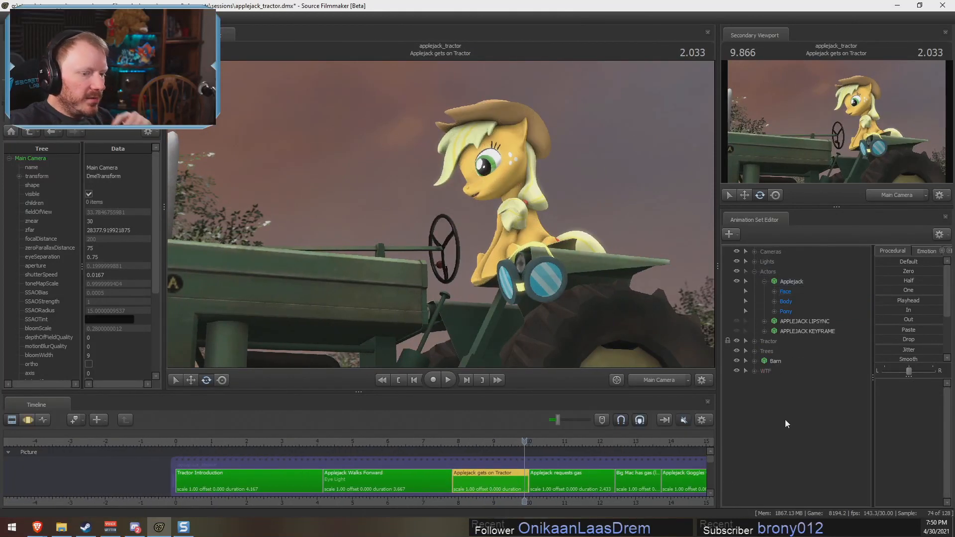
Step: Add an animation set for a new model to the shot, using enchanted_ponies\vn_derpyhooves_enh.mdl from the derpy models
{"action": "right_click", "coordinate": [785, 420]}
{"action": "left_click", "coordinate": [850, 443]}
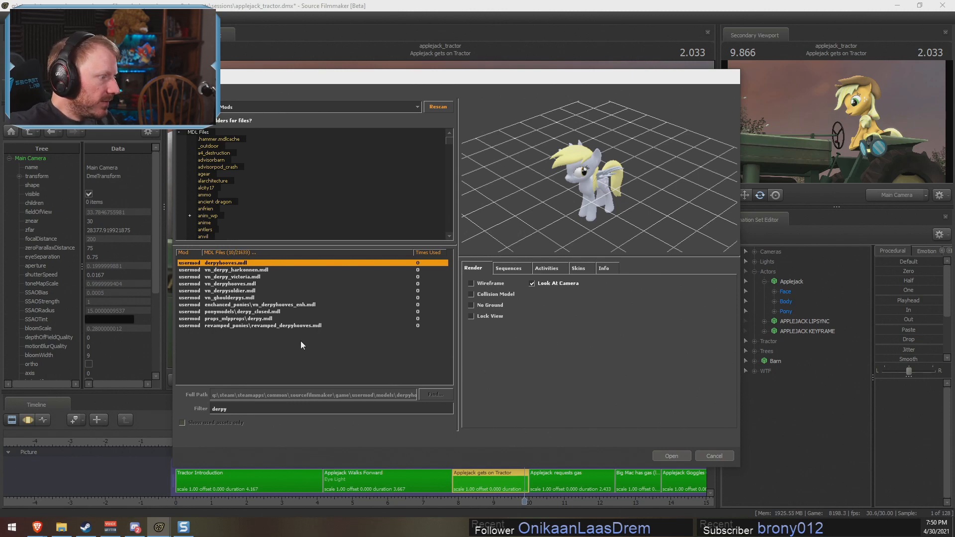
{"action": "left_click", "coordinate": [231, 304]}
{"action": "left_click", "coordinate": [658, 456]}
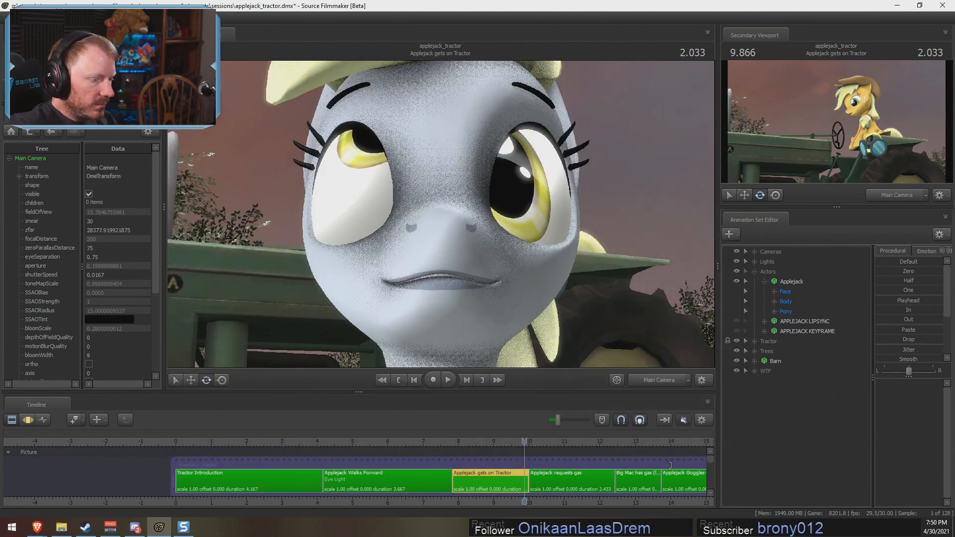
Step: Lock the vn_derpyhooves_enh1 set to Applejack and zero all its controls over the whole time range in the Motion Editor
{"action": "double_click", "coordinate": [793, 381]}
{"action": "left_click", "coordinate": [791, 382]}
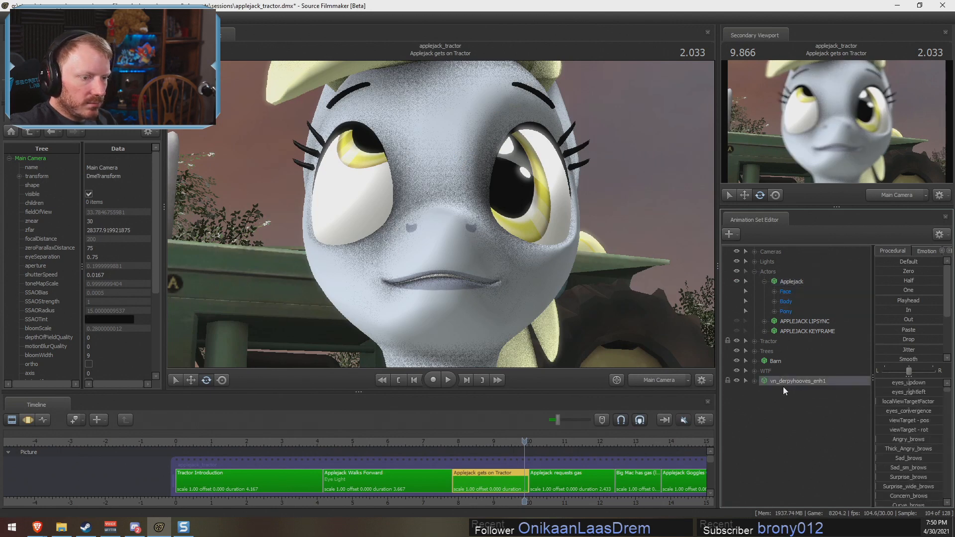
{"action": "key", "text": "F3"}
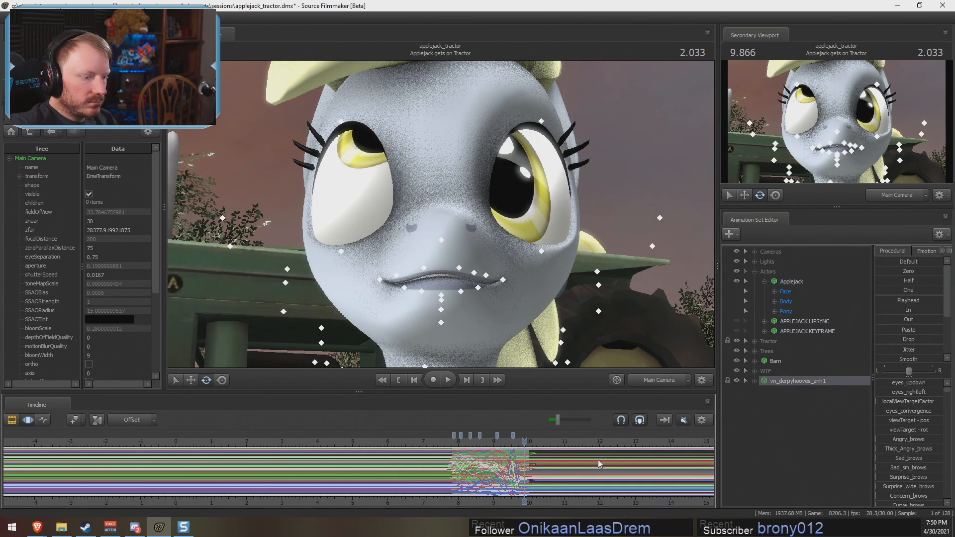
{"action": "key", "text": "ctrl+a"}
{"action": "left_click_drag", "start_coordinate": [899, 272], "coordinate": [945, 273]}
{"action": "key", "text": "F2"}
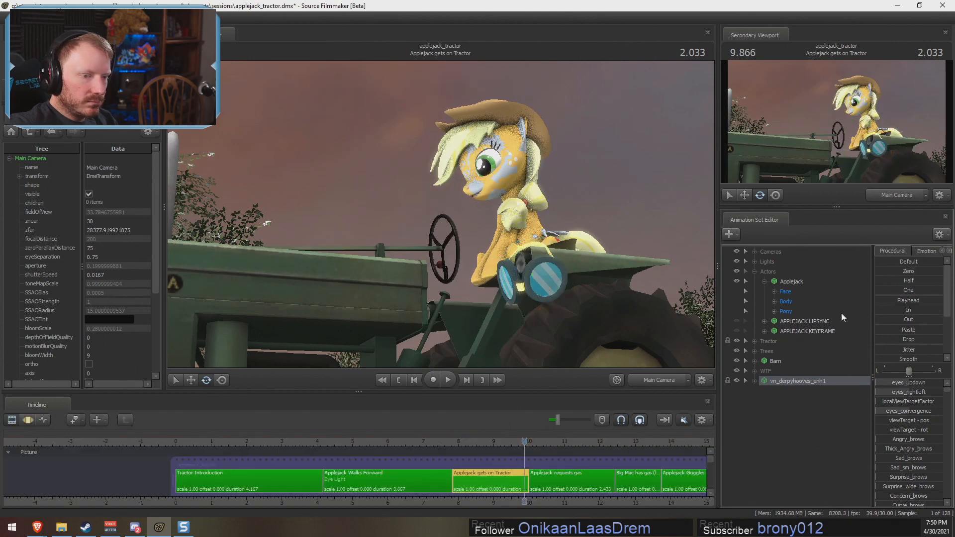
Step: Hide Applejack in the shot and keep the vn_derpyhooves_enh1 set selected in the Motion Editor
{"action": "key", "text": "F3"}
{"action": "left_click", "coordinate": [736, 280]}
{"action": "left_click", "coordinate": [792, 284]}
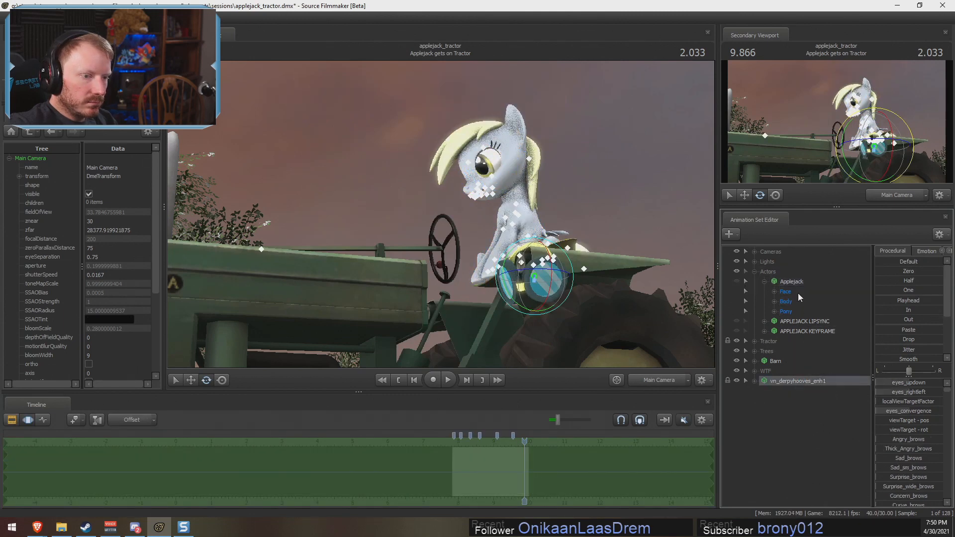
{"action": "left_click", "coordinate": [786, 381]}
Step: Play back and scrub the Applejack gets on Tractor shot to check how vn_derpyhooves_enh1 moves
{"action": "left_click", "coordinate": [604, 477]}
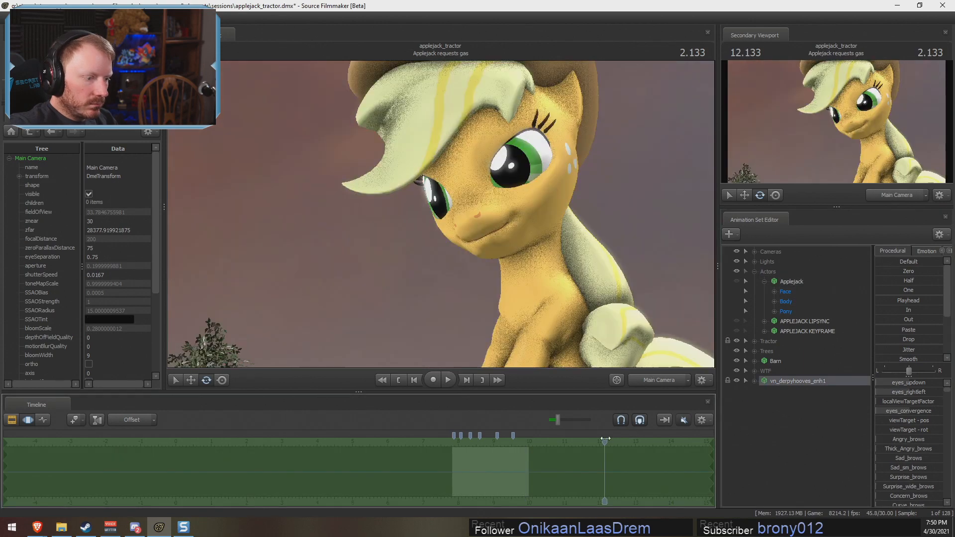
{"action": "left_click_drag", "start_coordinate": [588, 480], "coordinate": [451, 456]}
{"action": "key", "text": "space"}
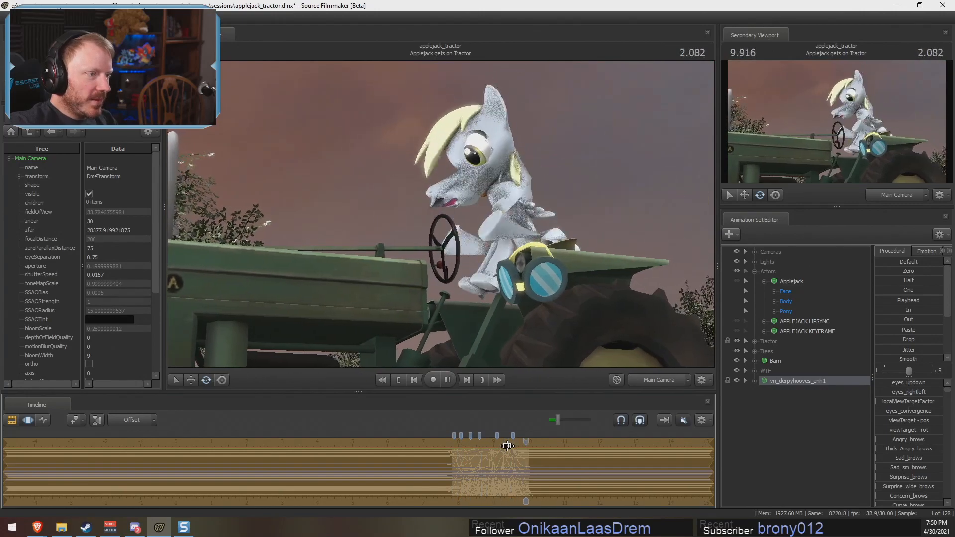
{"action": "left_click_drag", "start_coordinate": [529, 450], "coordinate": [476, 450]}
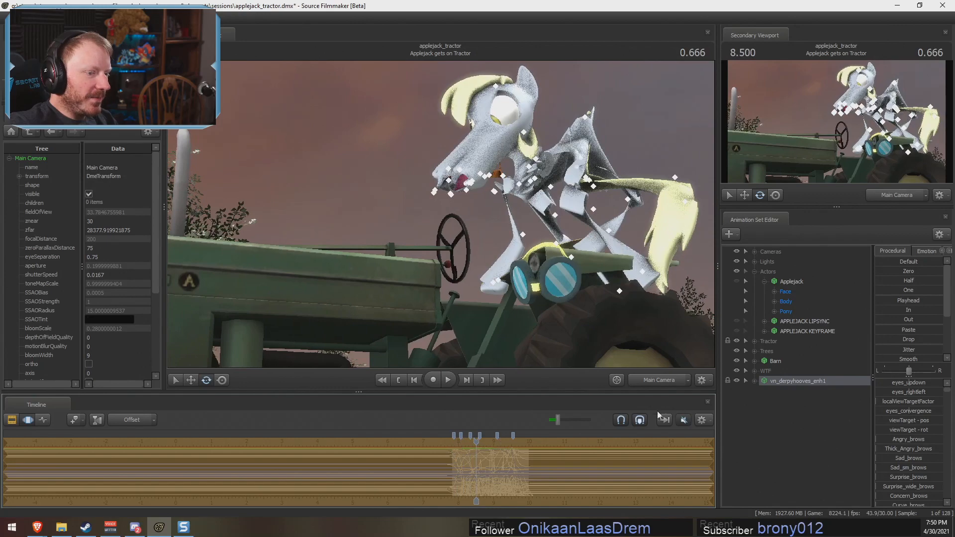
Step: Switch the viewport to the Work Camera and examine vn_derpyhooves_enh1 up close around 8.4 seconds
{"action": "left_click", "coordinate": [656, 381]}
{"action": "mouse_move", "coordinate": [610, 358]}
{"action": "left_mouse_down"}
{"action": "mouse_move", "coordinate": [617, 346]}
{"action": "mouse_move", "coordinate": [657, 338]}
{"action": "mouse_move", "coordinate": [684, 348]}
{"action": "mouse_move", "coordinate": [611, 345]}
{"action": "left_mouse_up"}
{"action": "left_click", "coordinate": [657, 378]}
{"action": "left_click", "coordinate": [656, 378], "text": "ctrl"}
{"action": "key", "text": "w"}
{"action": "key", "text": "d"}
{"action": "left_click_drag", "start_coordinate": [461, 214], "coordinate": [441, 215]}
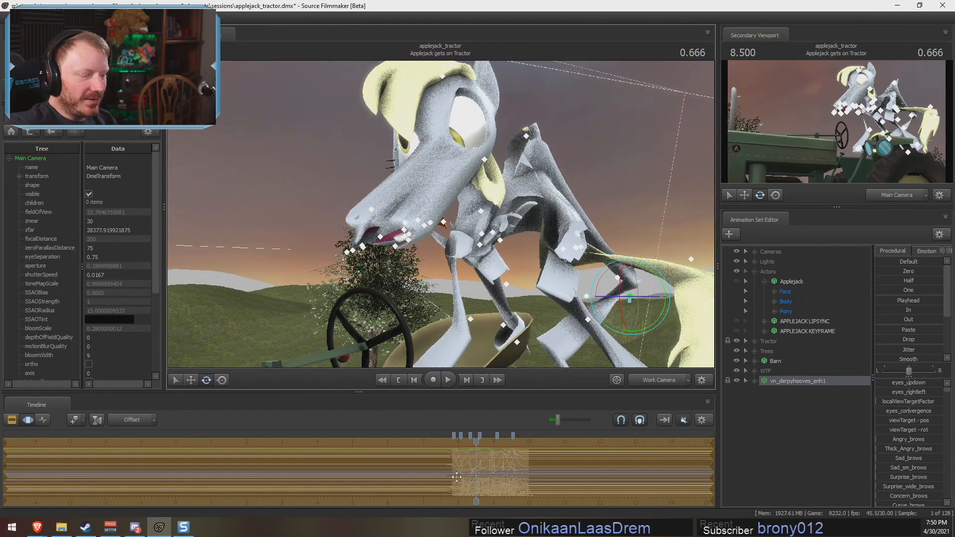
{"action": "key", "text": "shift"}
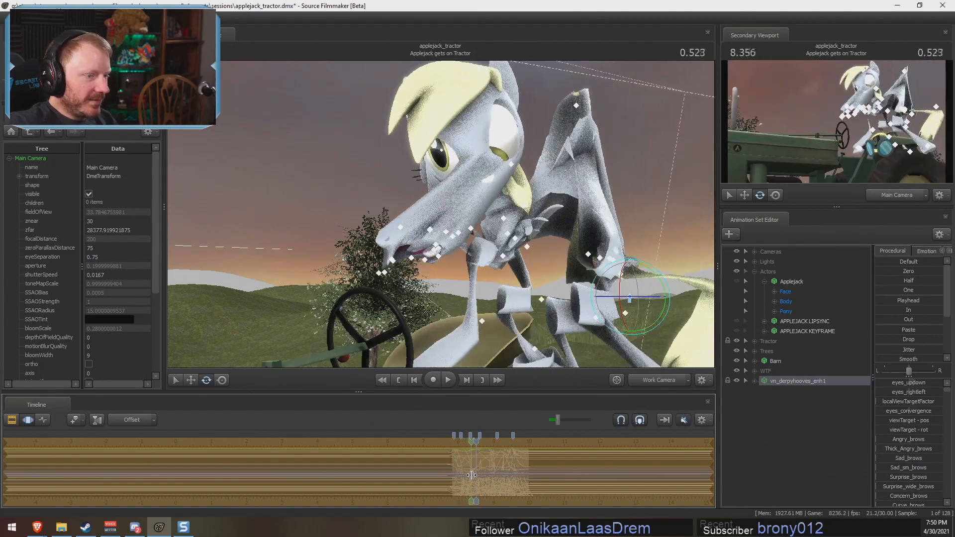
Step: In the Clip Editor, go to the start of the Applejack gets on Tractor shot and show Applejack together with vn_derpyhooves_enh1
{"action": "key", "text": "F1"}
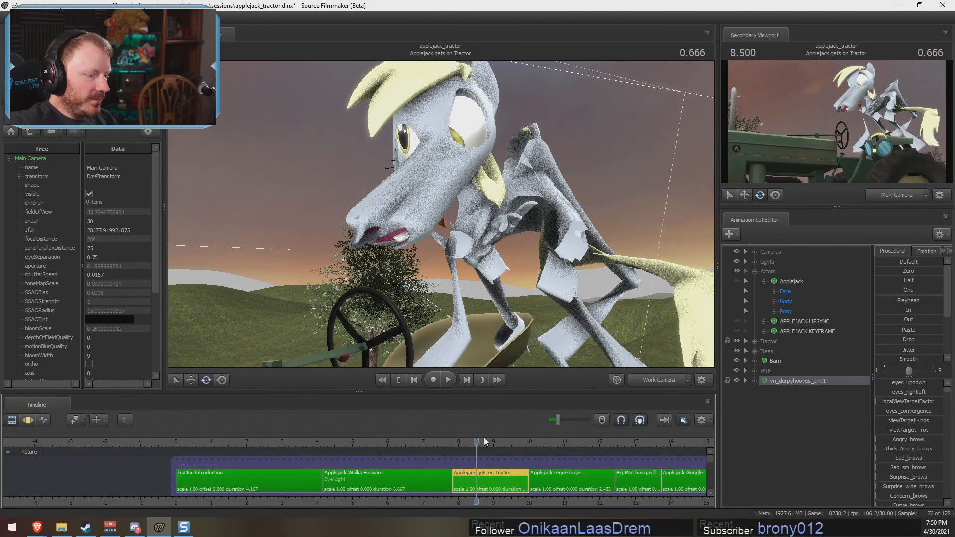
{"action": "mouse_move", "coordinate": [455, 441]}
{"action": "left_mouse_down"}
{"action": "mouse_move", "coordinate": [524, 459]}
{"action": "mouse_move", "coordinate": [453, 442]}
{"action": "left_mouse_up"}
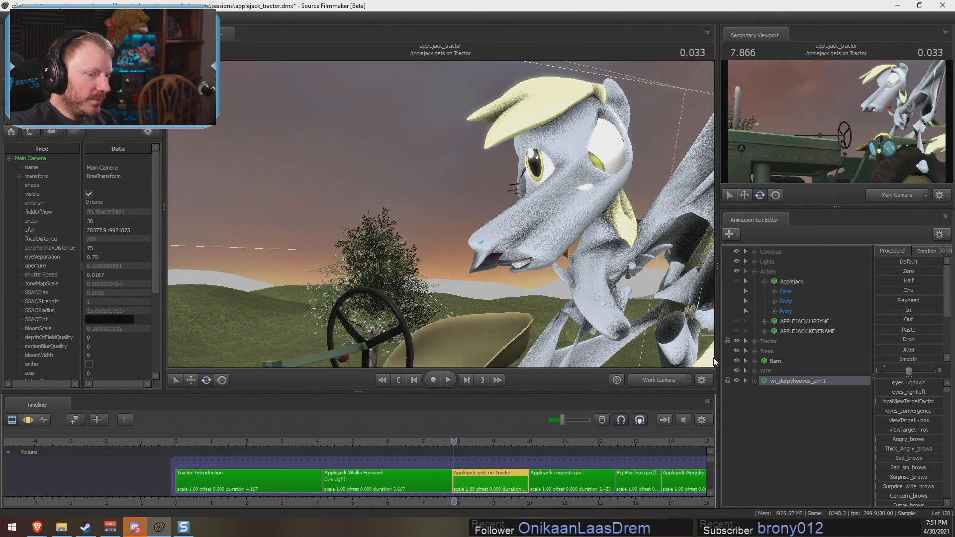
{"action": "left_click", "coordinate": [736, 381]}
{"action": "left_click", "coordinate": [737, 282]}
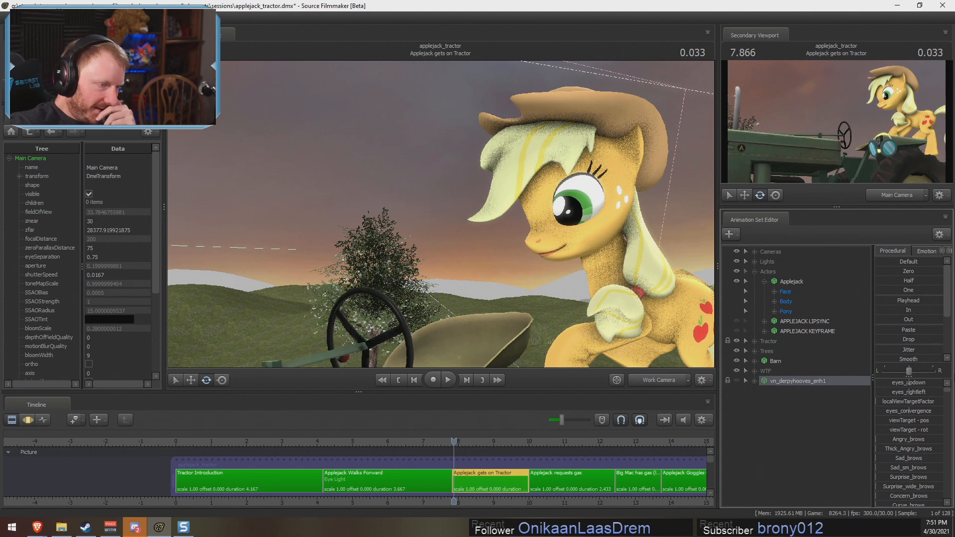
{"action": "left_click", "coordinate": [737, 380]}
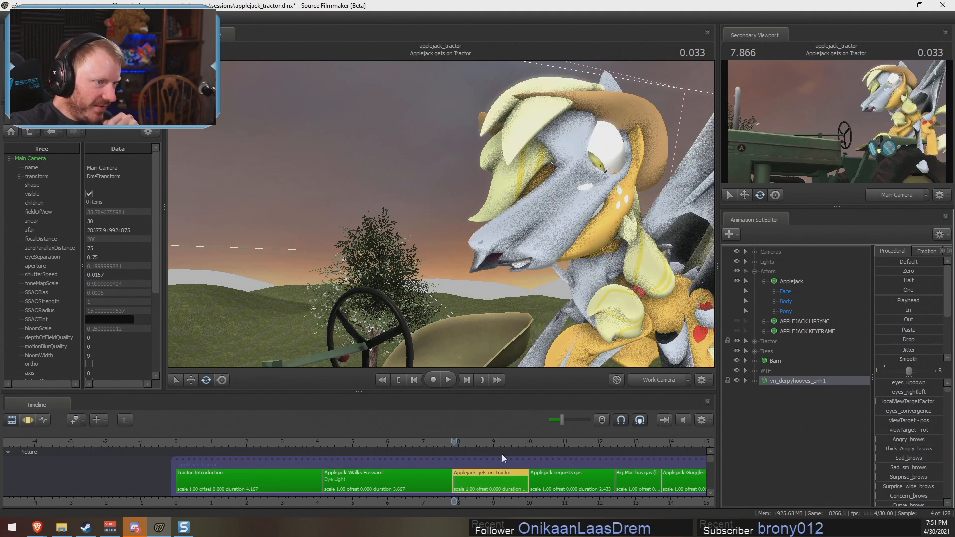
Step: Scrub the shot from its start to about 9.8 seconds and compare the two overlapping characters up close
{"action": "mouse_move", "coordinate": [458, 443]}
{"action": "left_mouse_down"}
{"action": "mouse_move", "coordinate": [470, 443]}
{"action": "mouse_move", "coordinate": [460, 442]}
{"action": "left_mouse_up"}
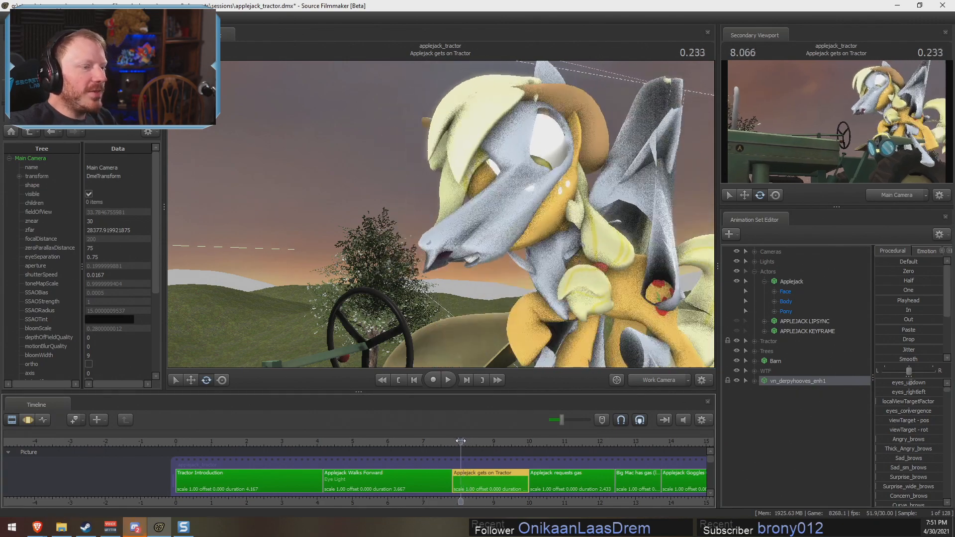
{"action": "left_click_drag", "start_coordinate": [483, 284], "coordinate": [433, 275]}
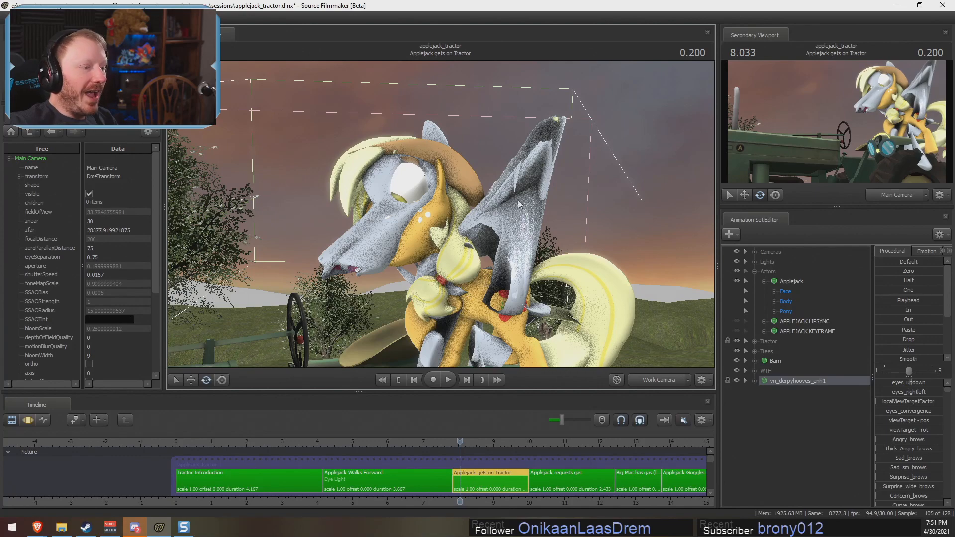
{"action": "left_click_drag", "start_coordinate": [459, 443], "coordinate": [522, 447]}
{"action": "left_click_drag", "start_coordinate": [456, 352], "coordinate": [457, 352]}
{"action": "left_click_drag", "start_coordinate": [442, 214], "coordinate": [442, 214]}
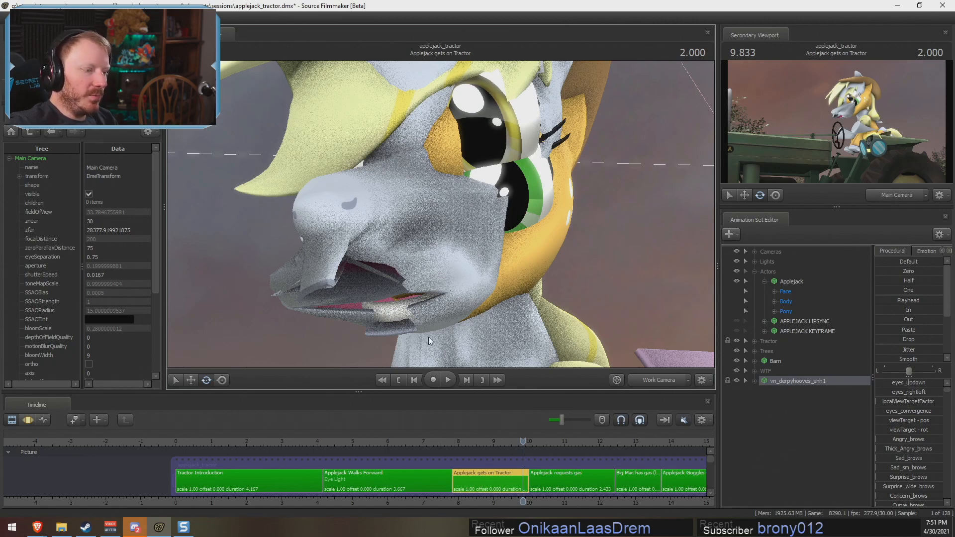
Step: Reframe the Work Camera to view both overlapping characters seated on the tractor at 9.833 seconds
{"action": "key", "text": "s"}
{"action": "left_click_drag", "start_coordinate": [684, 191], "coordinate": [651, 212]}
{"action": "key", "text": "d"}
{"action": "left_click_drag", "start_coordinate": [473, 214], "coordinate": [363, 283]}
{"action": "key", "text": "z"}
{"action": "key", "text": "s"}
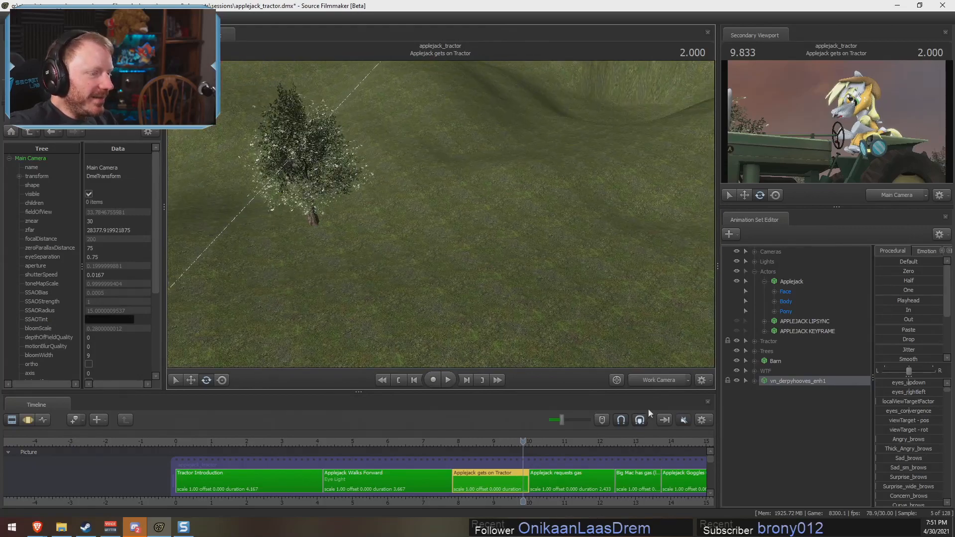
{"action": "left_click_drag", "start_coordinate": [652, 392], "coordinate": [652, 388]}
{"action": "left_click", "coordinate": [656, 374]}
{"action": "key", "text": "s"}
{"action": "left_click_drag", "start_coordinate": [502, 249], "coordinate": [527, 246]}
{"action": "key", "text": "z"}
{"action": "key", "text": "w"}
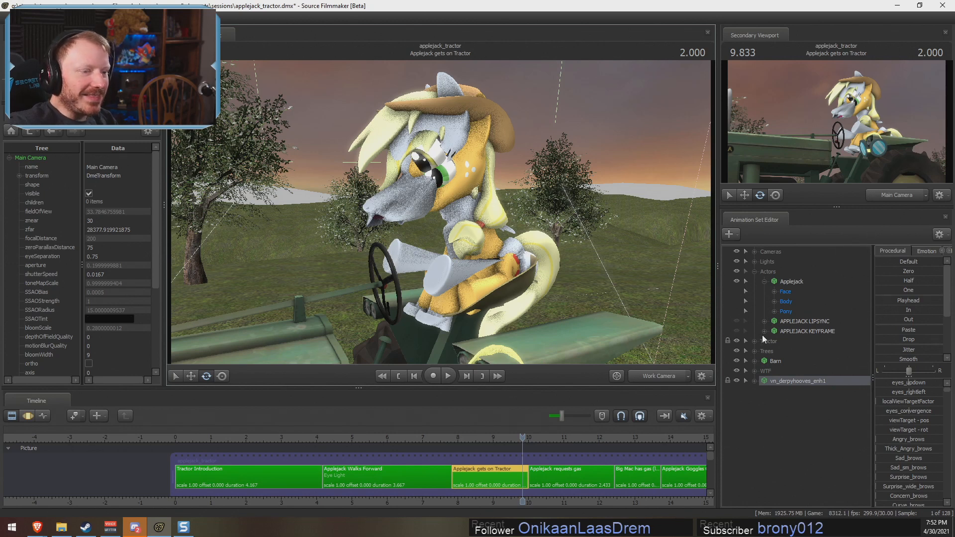
Step: Compare the shot with Applejack hidden and shown, and hide vn_derpyhooves_enh1 to examine Applejack alone on the tractor
{"action": "left_click", "coordinate": [738, 281]}
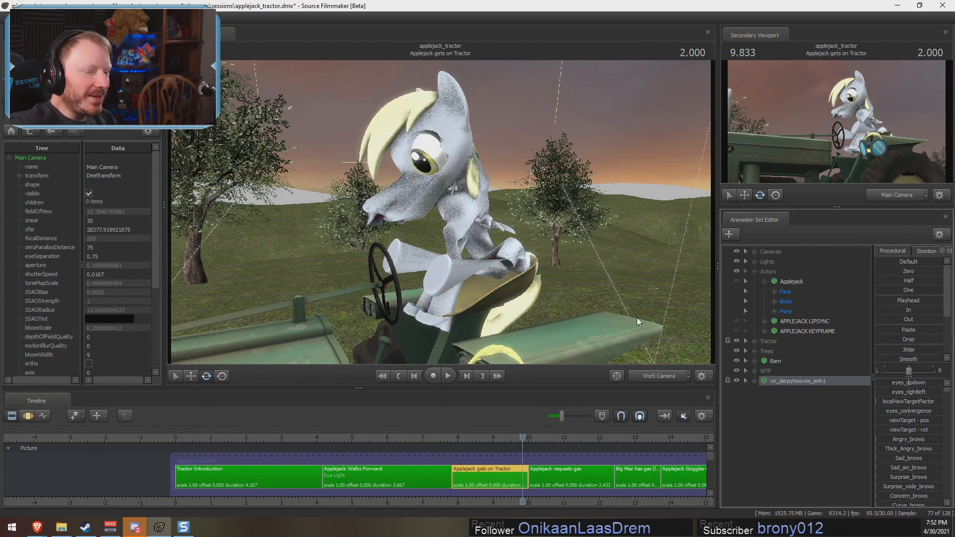
{"action": "left_click", "coordinate": [736, 281]}
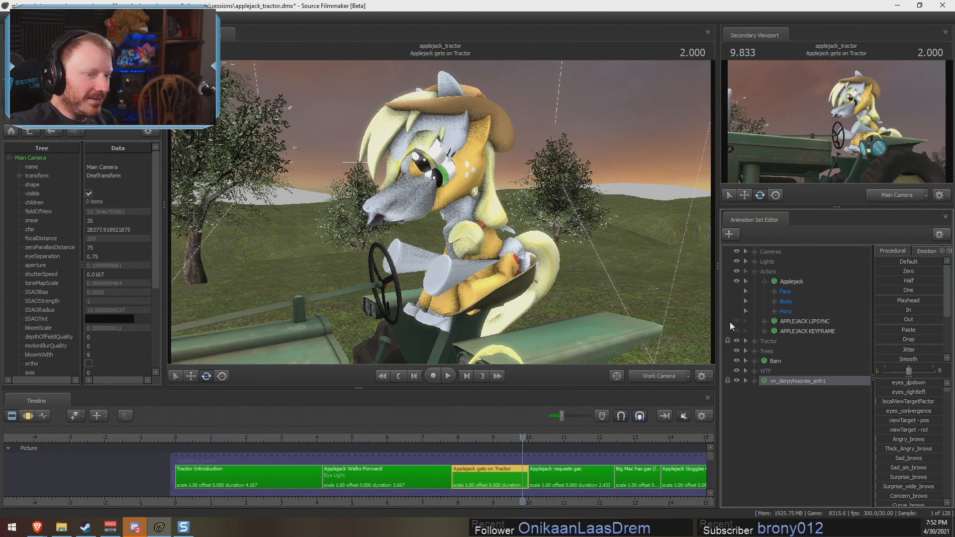
{"action": "left_click", "coordinate": [737, 380]}
{"action": "key", "text": "s"}
{"action": "left_click_drag", "start_coordinate": [468, 314], "coordinate": [440, 212]}
{"action": "key", "text": "w"}
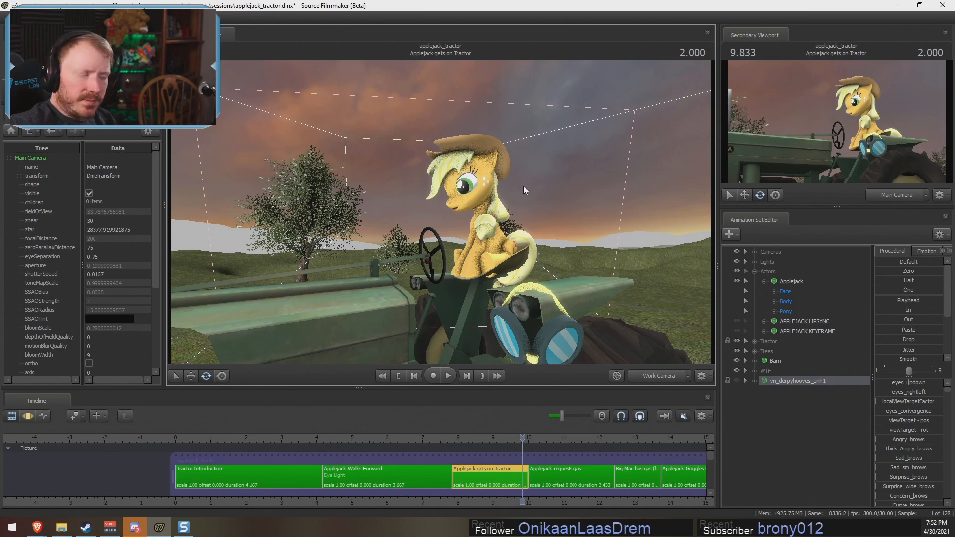
{"action": "left_click_drag", "start_coordinate": [458, 223], "coordinate": [442, 210]}
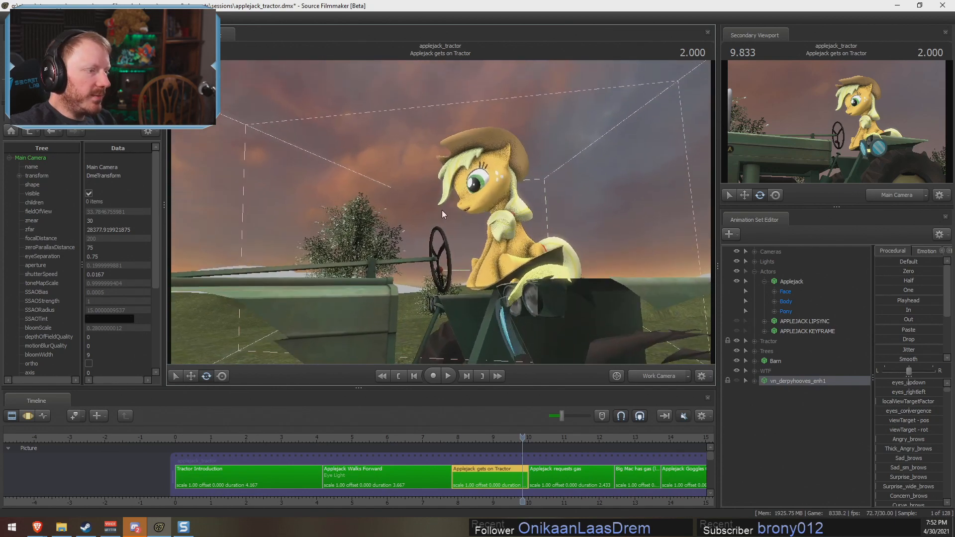
Step: Switch the viewport to the Main Camera and check the frames on both sides of the cut into Applejack gets on Tractor
{"action": "left_click", "coordinate": [665, 376]}
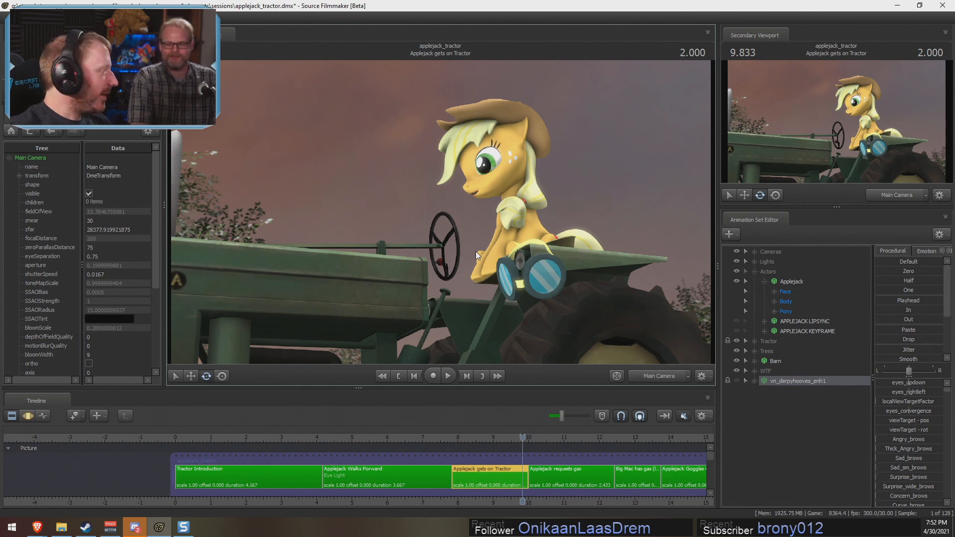
{"action": "left_click", "coordinate": [456, 437]}
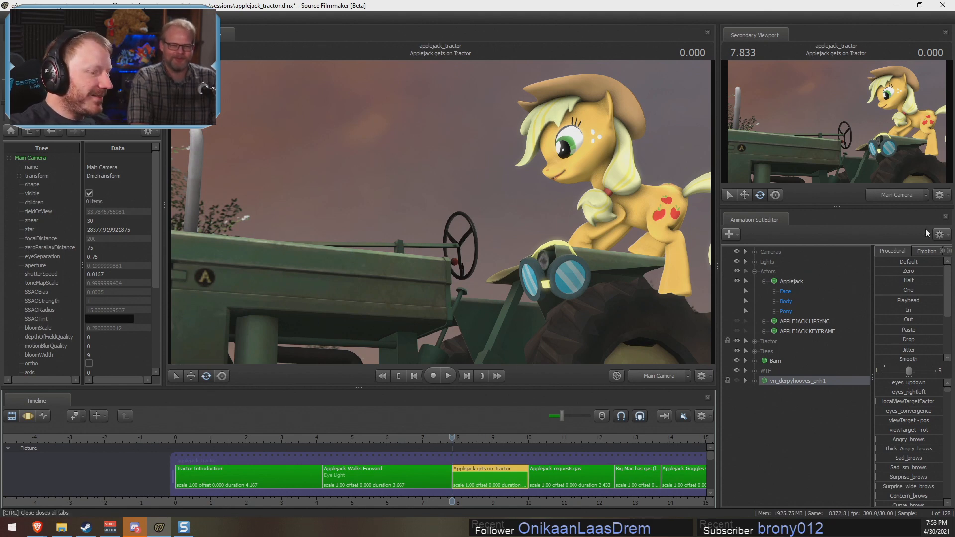
{"action": "left_click", "coordinate": [450, 437]}
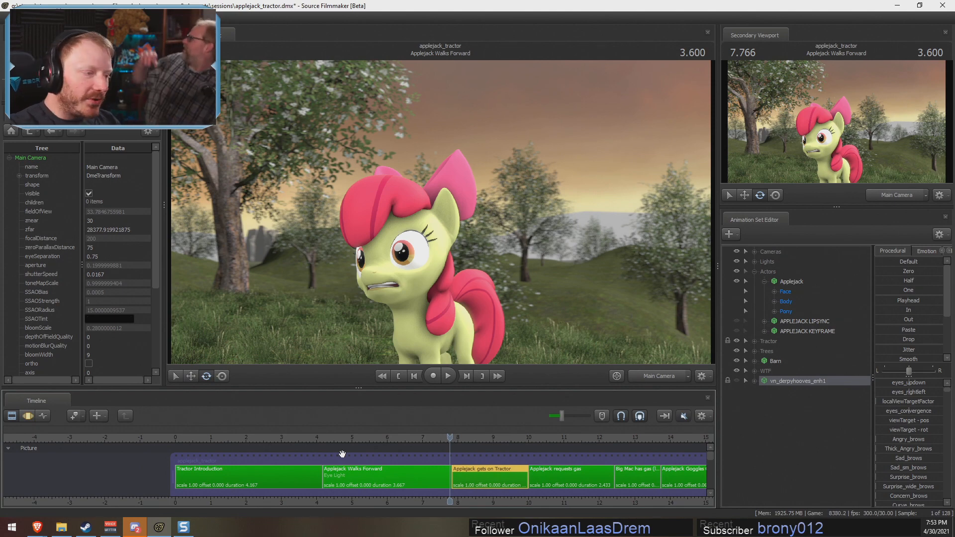
Step: Show vn_derpyhooves_enh1, hide Applejack, and place the playhead on the first frame of Applejack gets on Tractor
{"action": "left_click", "coordinate": [737, 381]}
{"action": "left_click", "coordinate": [736, 281]}
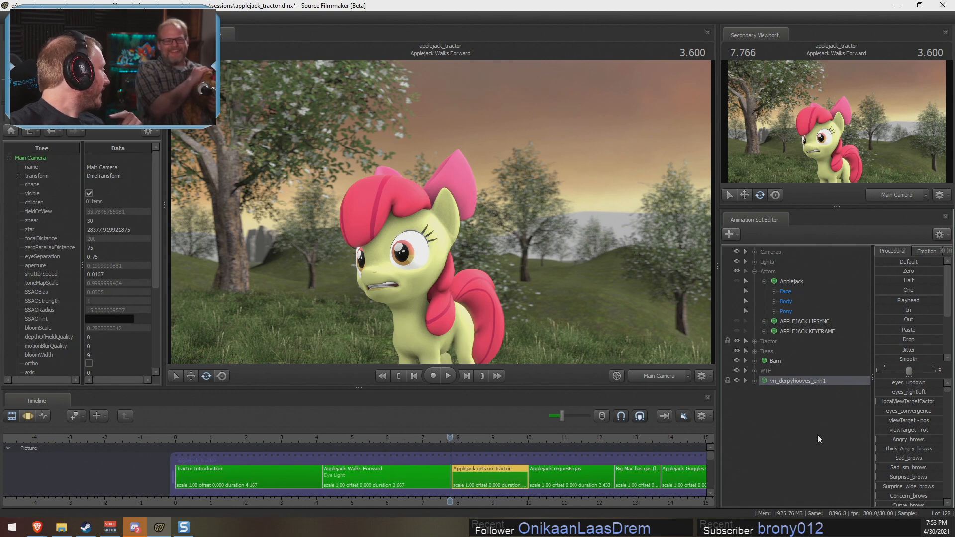
{"action": "right_click", "coordinate": [802, 382]}
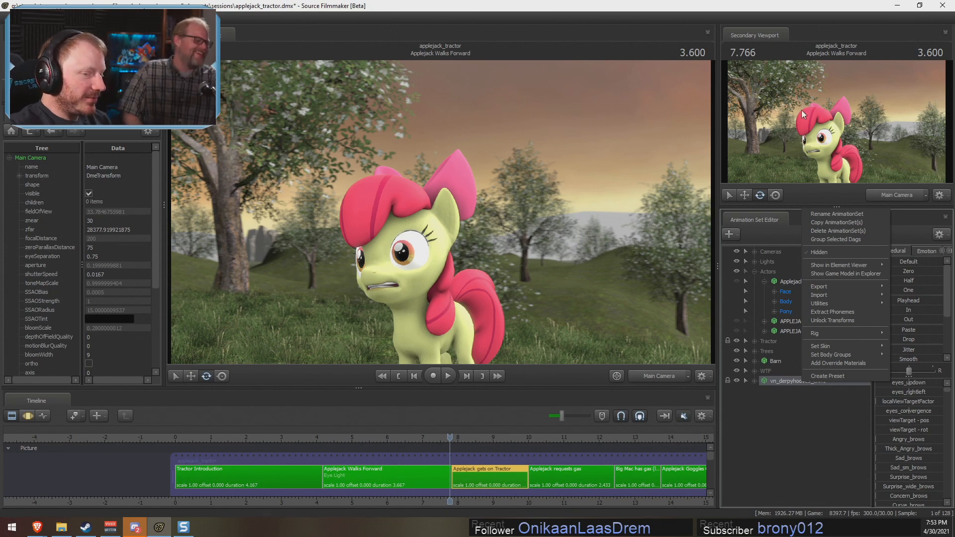
{"action": "left_click", "coordinate": [451, 437]}
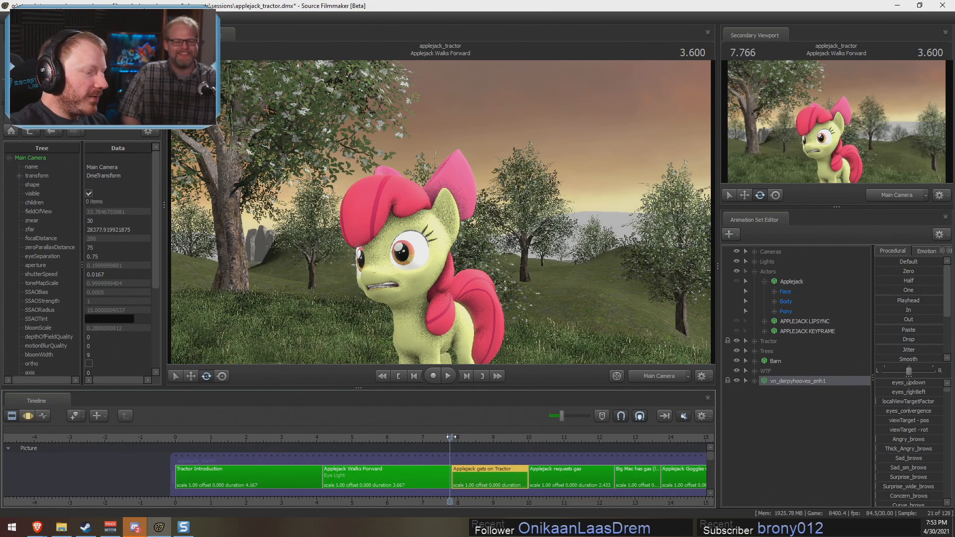
{"action": "left_click", "coordinate": [451, 437]}
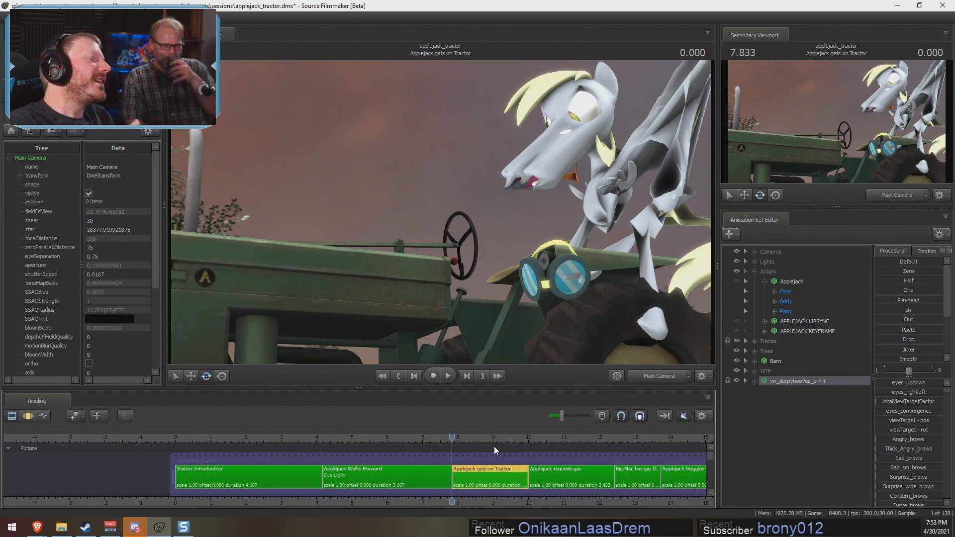
Step: Play the Applejack gets on Tractor shot through the Main Camera and step back to 9.933 seconds near its end
{"action": "key", "text": "space"}
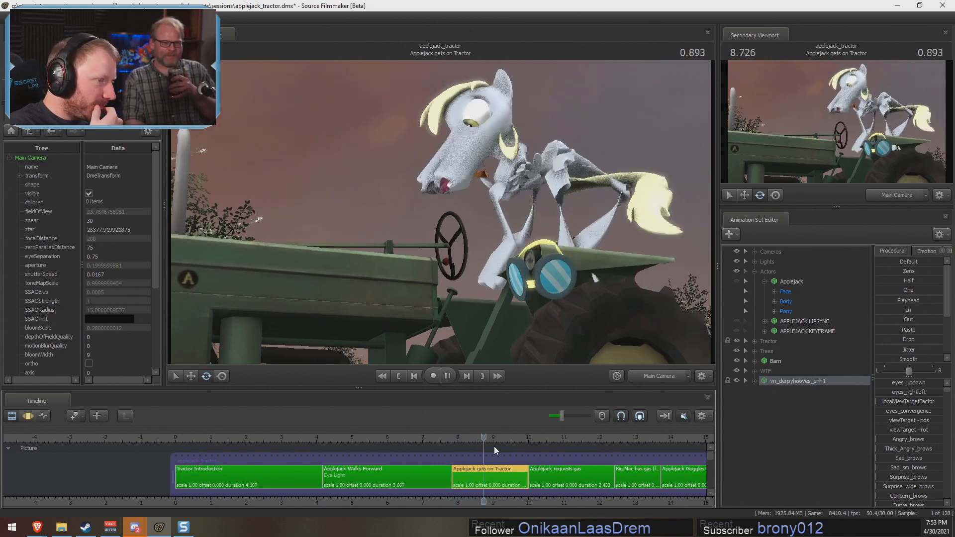
{"action": "key", "text": "space"}
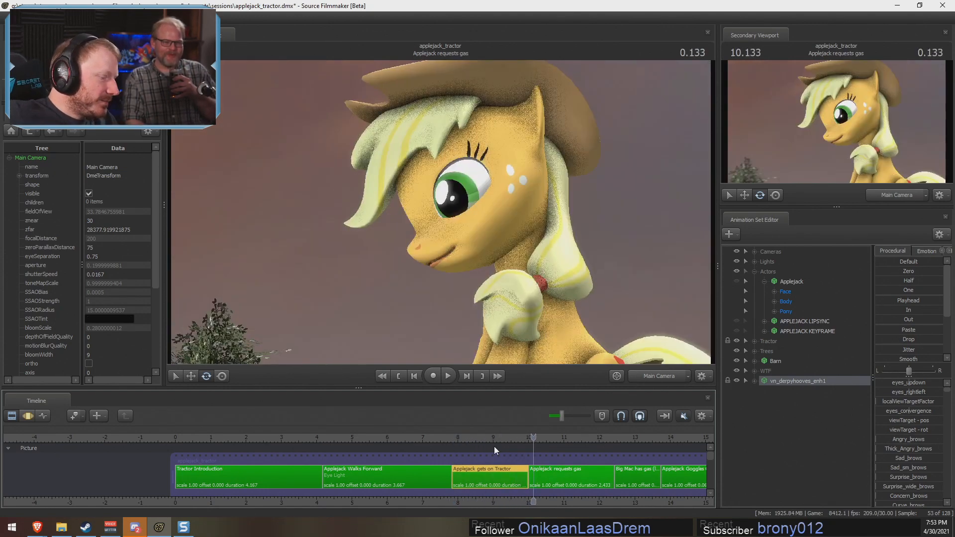
{"action": "key", "text": "Left"}
{"action": "key", "text": "Left"}
{"action": "key", "text": "Left"}
{"action": "key", "text": "Left"}
{"action": "key", "text": "Left"}
{"action": "key", "text": "Left"}
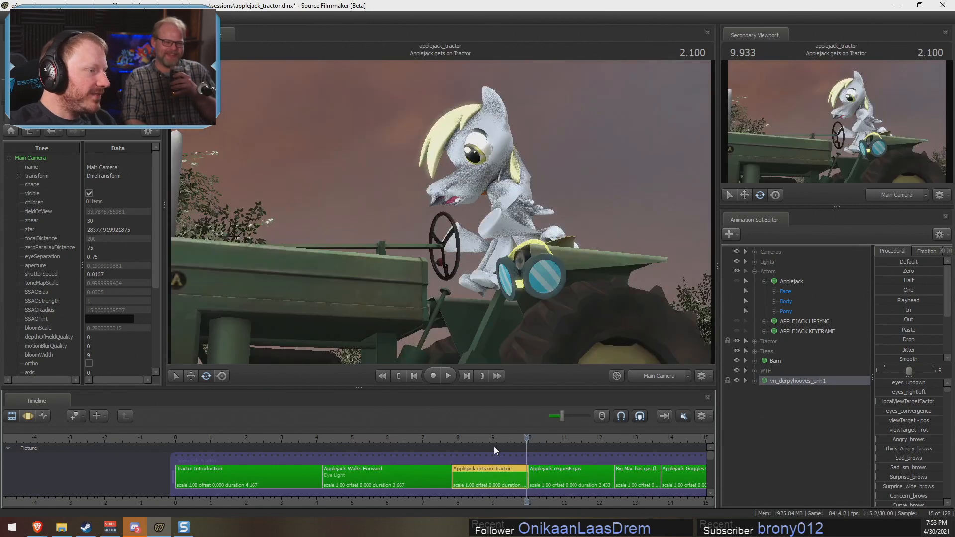
Step: Switch to the Work Camera and examine vn_derpyhooves_enh1's face from the front at 9.933 seconds
{"action": "left_click", "coordinate": [654, 377]}
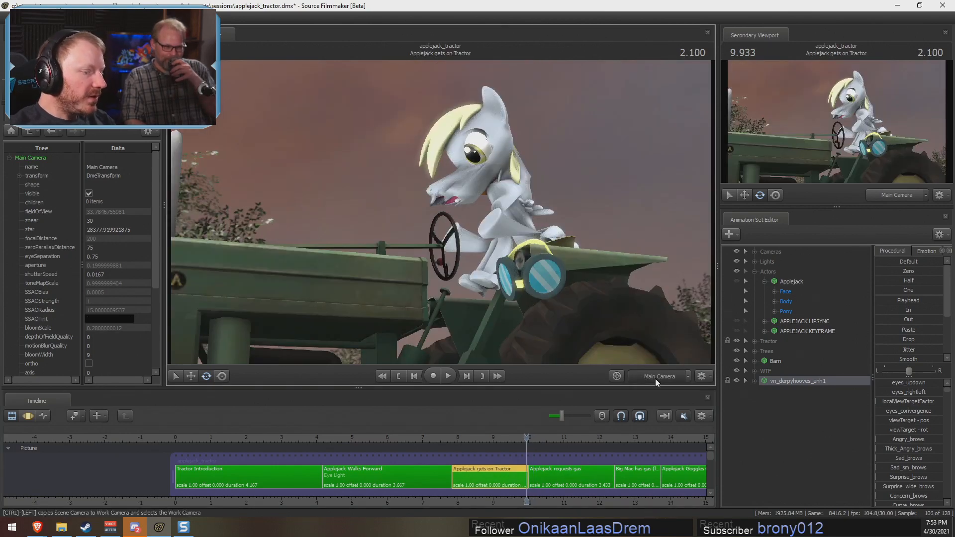
{"action": "left_click_drag", "start_coordinate": [597, 304], "coordinate": [682, 256]}
{"action": "key", "text": "w"}
{"action": "key", "text": "s"}
{"action": "key", "text": "w"}
{"action": "key", "text": "w"}
{"action": "left_click_drag", "start_coordinate": [441, 213], "coordinate": [439, 211]}
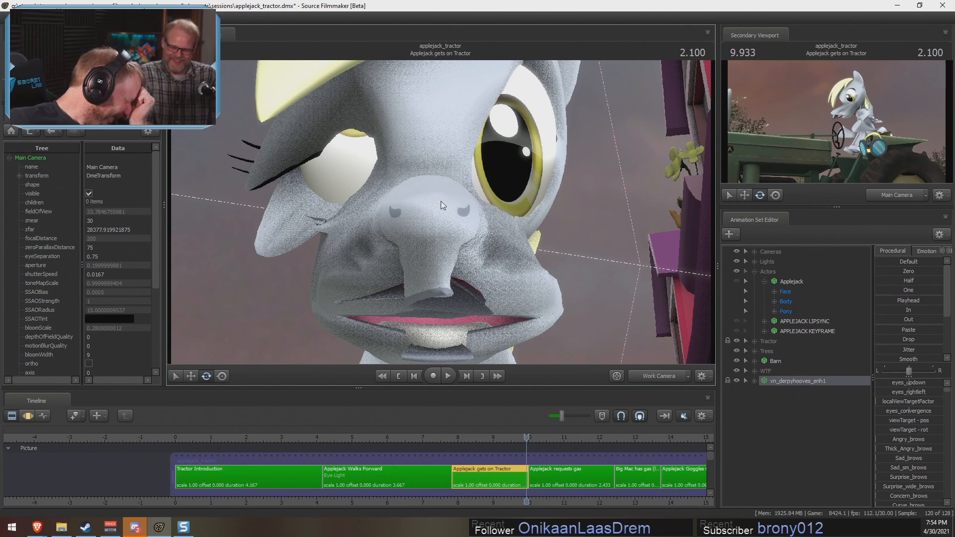
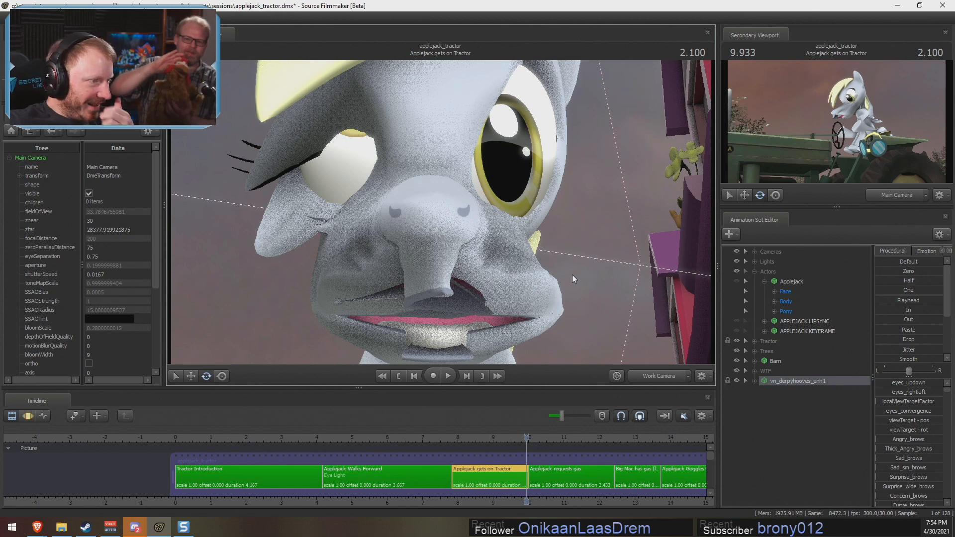
{"action": "left_click_drag", "start_coordinate": [513, 209], "coordinate": [516, 214]}
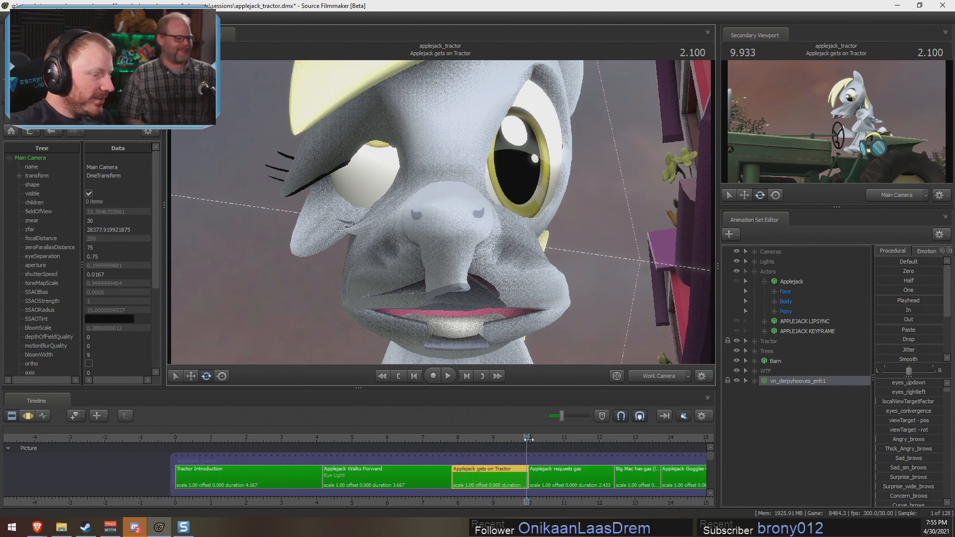
Step: Scrub back to 9.466 seconds and examine vn_derpyhooves_enh1's distorted muzzle and mouth up close
{"action": "left_click_drag", "start_coordinate": [526, 438], "coordinate": [509, 453]}
{"action": "left_click_drag", "start_coordinate": [501, 345], "coordinate": [528, 316]}
{"action": "key", "text": "s"}
{"action": "key", "text": "w"}
{"action": "key", "text": "s"}
{"action": "key", "text": "w"}
{"action": "key", "text": "s"}
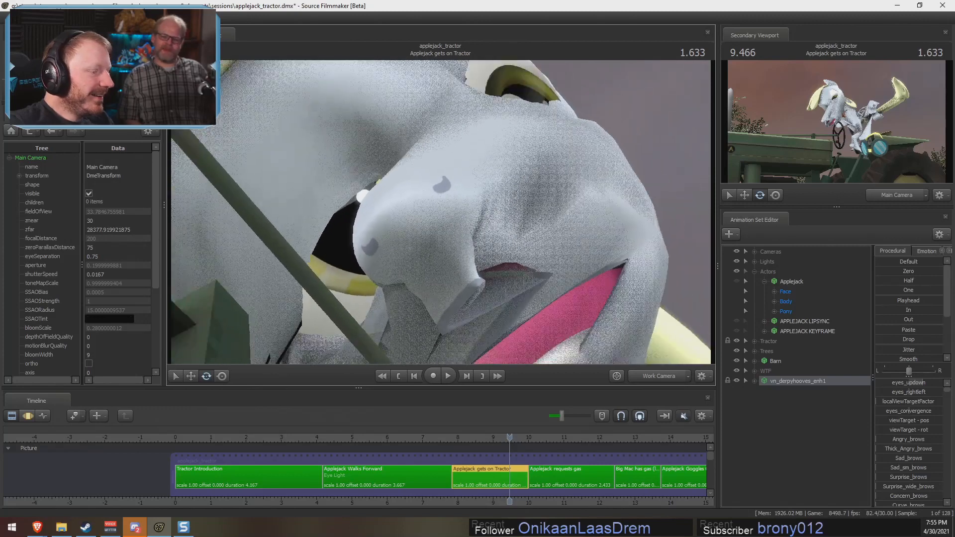
Step: Expand the Face controls of vn_derpyhooves_enh1 and select the Lower Face group, keeping the mouth in view
{"action": "left_click", "coordinate": [754, 380]}
{"action": "left_click", "coordinate": [764, 390]}
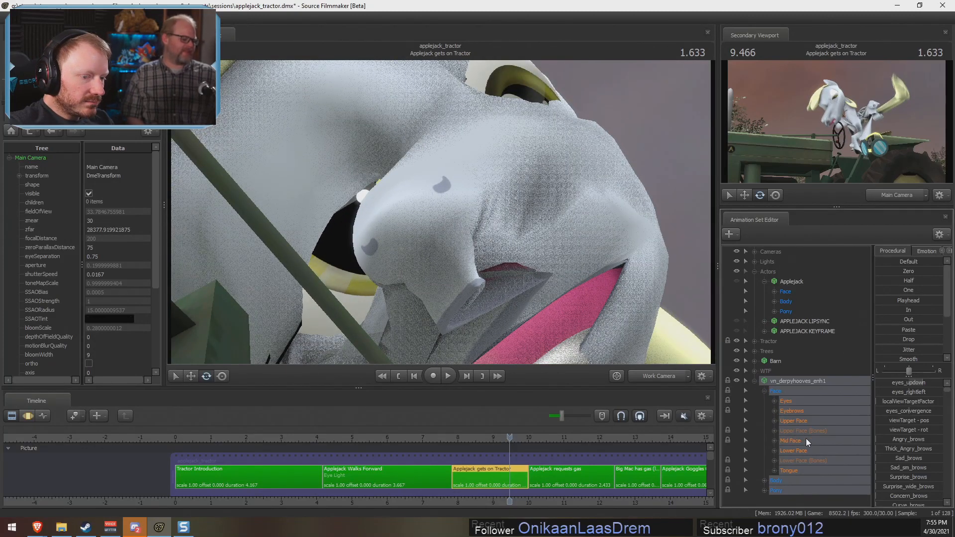
{"action": "left_click", "coordinate": [805, 452]}
{"action": "key", "text": "s"}
{"action": "mouse_move", "coordinate": [572, 309]}
{"action": "left_mouse_down"}
{"action": "mouse_move", "coordinate": [562, 318]}
{"action": "mouse_move", "coordinate": [577, 318]}
{"action": "left_mouse_up"}
{"action": "key", "text": "w"}
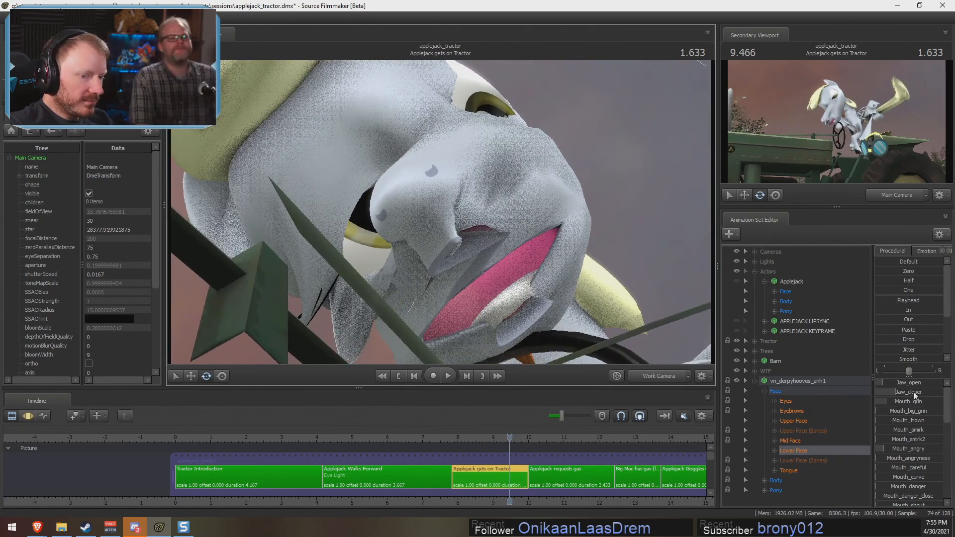
Step: In the Motion Editor, adjust vn_derpyhooves_enh1's Jaw_open control, trying wide and narrow mouth openings at 9.466 seconds
{"action": "key", "text": "F3"}
{"action": "mouse_move", "coordinate": [910, 384]}
{"action": "left_mouse_down"}
{"action": "mouse_move", "coordinate": [919, 384]}
{"action": "mouse_move", "coordinate": [903, 384]}
{"action": "left_mouse_up"}
{"action": "left_click_drag", "start_coordinate": [627, 230], "coordinate": [624, 224]}
{"action": "key", "text": "w"}
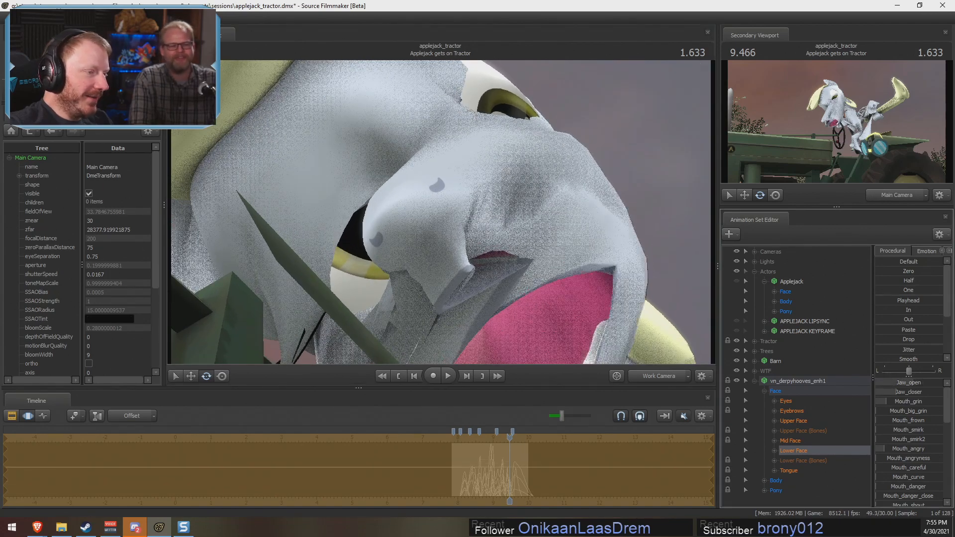
{"action": "key", "text": "s"}
{"action": "left_click_drag", "start_coordinate": [530, 259], "coordinate": [525, 260]}
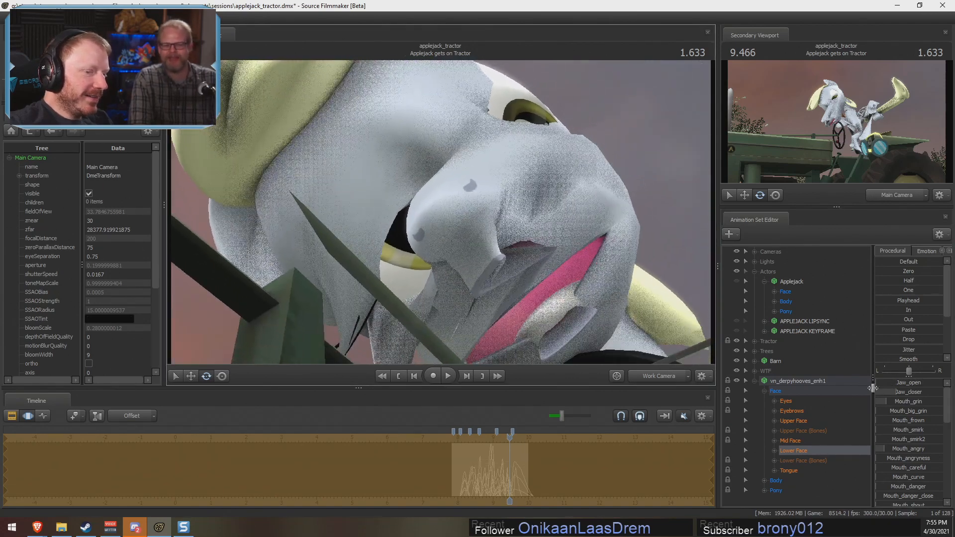
{"action": "mouse_move", "coordinate": [878, 384]}
{"action": "left_mouse_down"}
{"action": "mouse_move", "coordinate": [894, 384]}
{"action": "mouse_move", "coordinate": [876, 384]}
{"action": "left_mouse_up"}
{"action": "key", "text": "s"}
{"action": "left_click_drag", "start_coordinate": [546, 256], "coordinate": [547, 258]}
{"action": "key", "text": "s"}
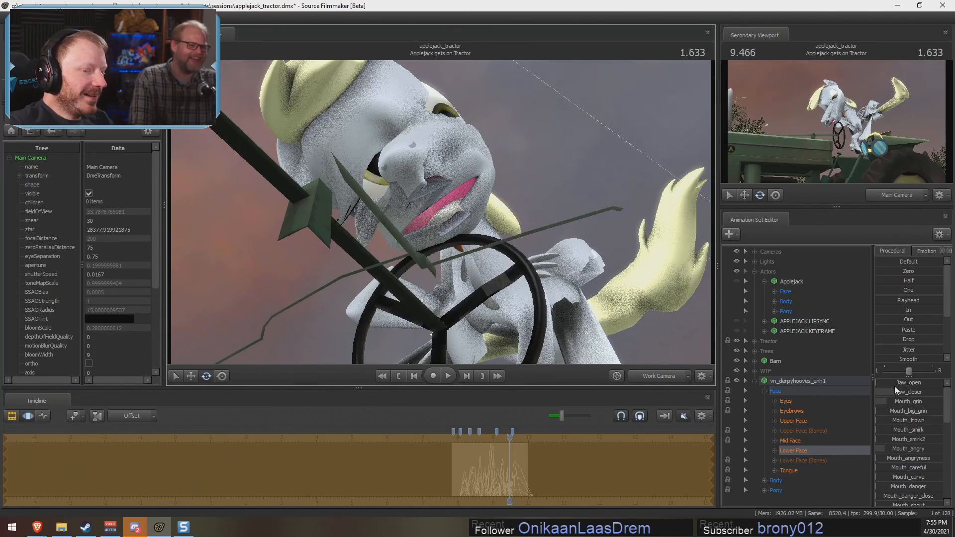
{"action": "mouse_move", "coordinate": [894, 385]}
{"action": "left_mouse_down"}
{"action": "mouse_move", "coordinate": [925, 385]}
{"action": "mouse_move", "coordinate": [892, 385]}
{"action": "left_mouse_up"}
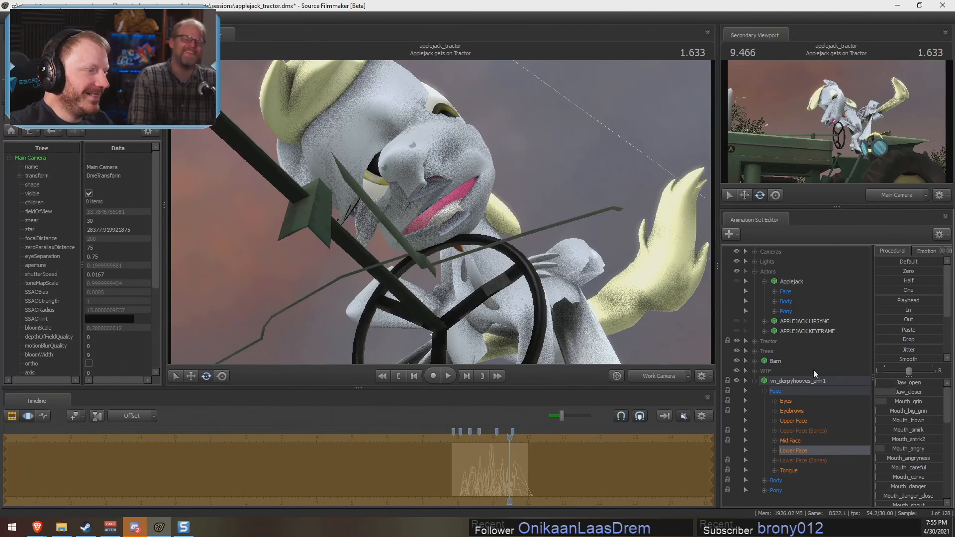
Step: Select vn_derpyhooves_enh1's Wide_eyes, Jaw_open and Jaw_closer controls and try different jaw adjustments at 9.466 seconds
{"action": "double_click", "coordinate": [780, 421]}
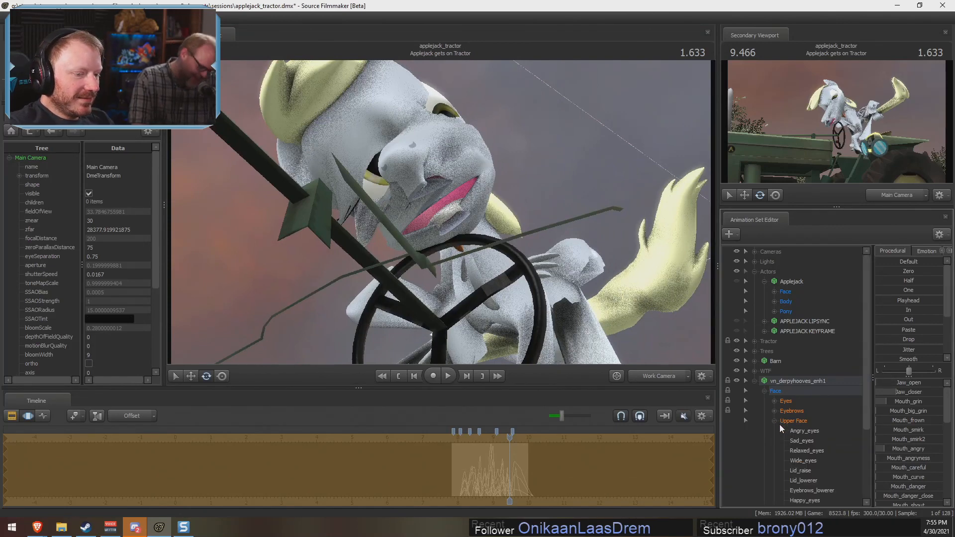
{"action": "left_click", "coordinate": [807, 460]}
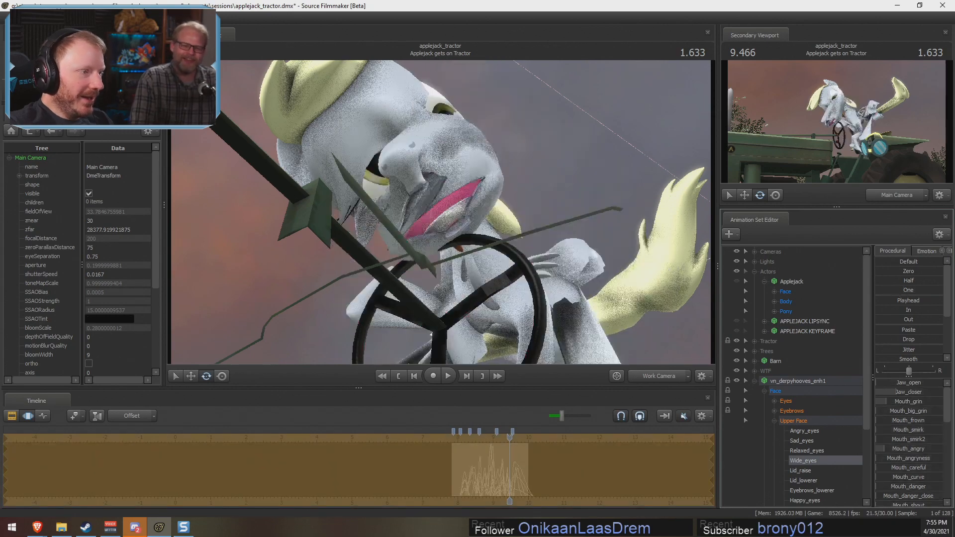
{"action": "scroll", "coordinate": [781, 459], "scroll_direction": "down", "scroll_amount": 3}
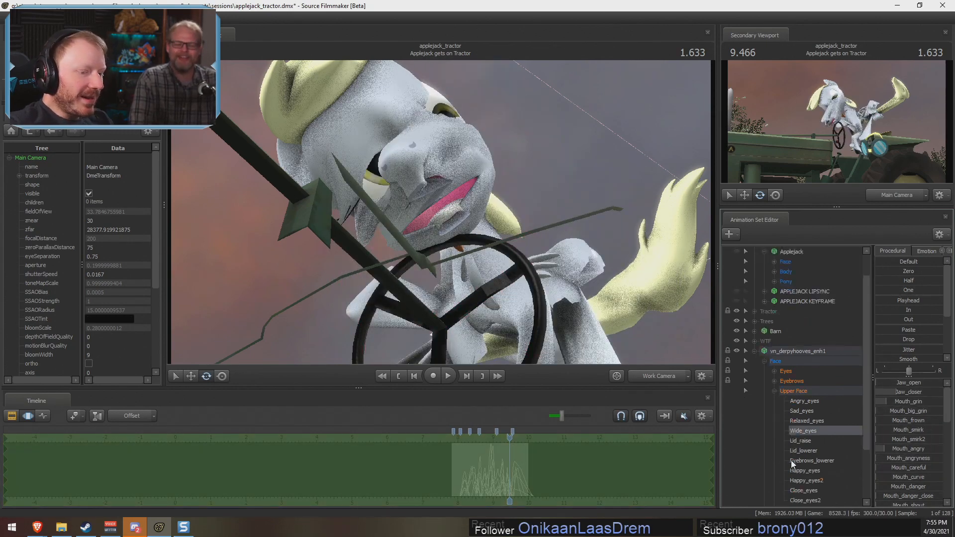
{"action": "double_click", "coordinate": [801, 461]}
{"action": "scroll", "coordinate": [780, 464], "scroll_direction": "down", "scroll_amount": 2}
{"action": "scroll", "coordinate": [787, 469], "scroll_direction": "down", "scroll_amount": 2}
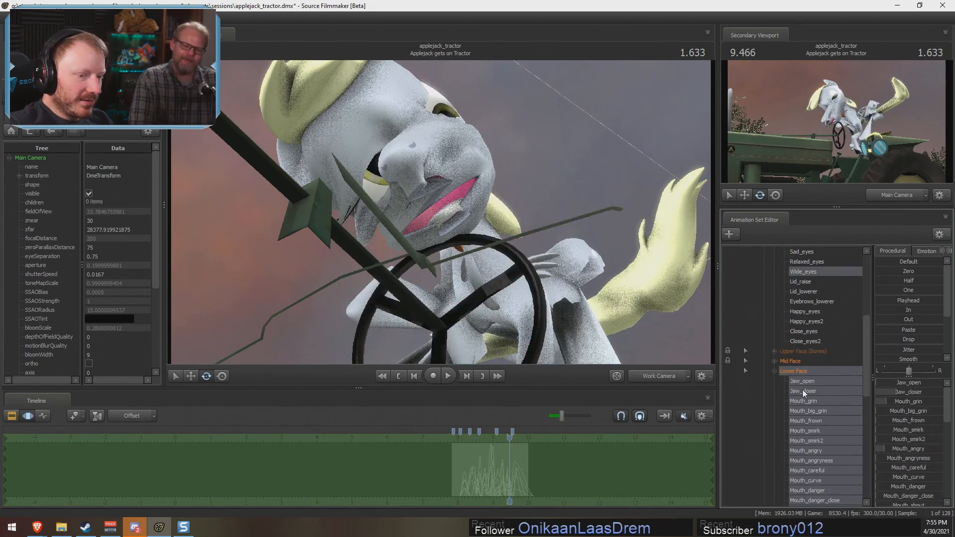
{"action": "left_click", "coordinate": [801, 381]}
{"action": "left_click_drag", "start_coordinate": [883, 290], "coordinate": [316, 261]}
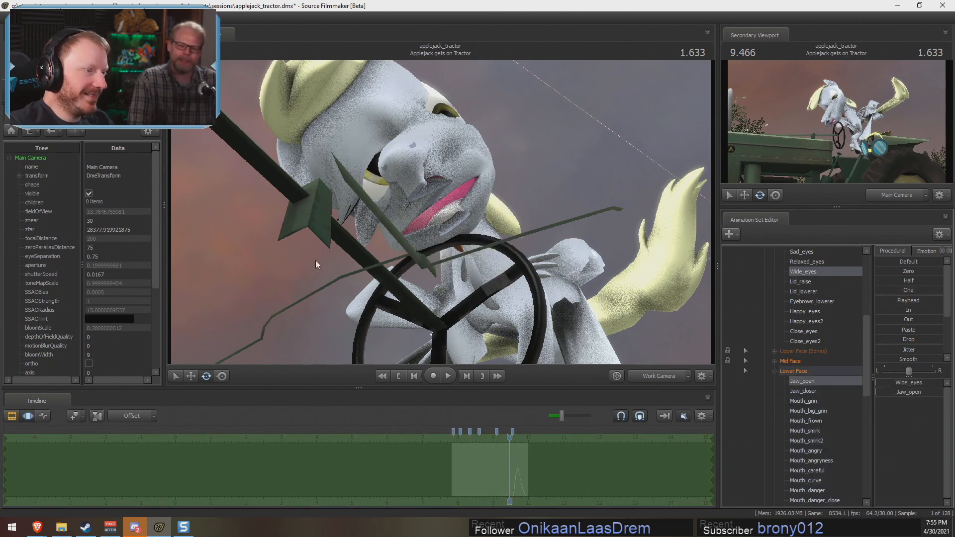
{"action": "left_click", "coordinate": [825, 394], "text": "ctrl"}
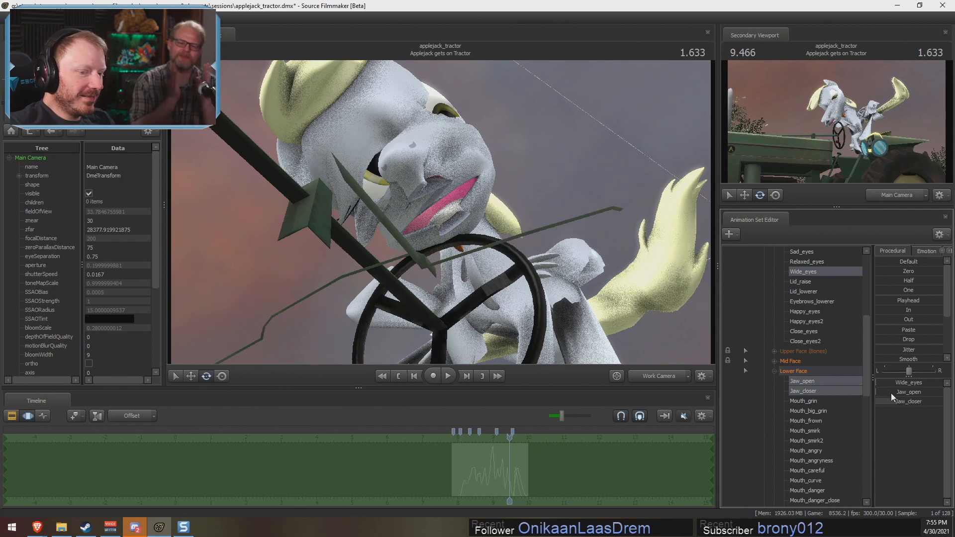
{"action": "left_click_drag", "start_coordinate": [891, 392], "coordinate": [825, 405]}
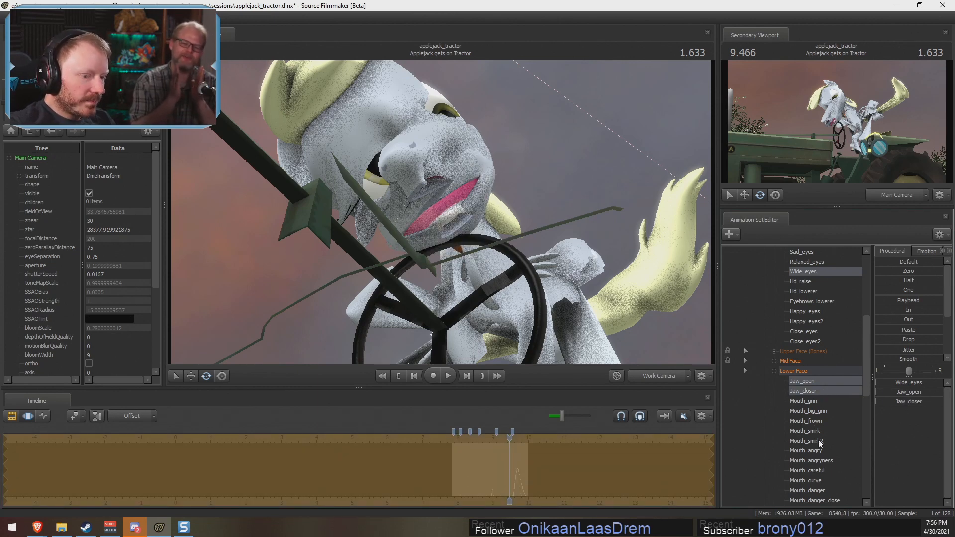
Step: Select vn_derpyhooves_enh1's Mouth_smirk and Mouth_smirk2 controls, try adjusting the smirk, and inspect the muzzle up close
{"action": "left_click", "coordinate": [804, 430]}
{"action": "left_click", "coordinate": [820, 441], "text": "ctrl"}
{"action": "left_click_drag", "start_coordinate": [888, 394], "coordinate": [935, 382]}
{"action": "mouse_move", "coordinate": [440, 214]}
{"action": "left_mouse_down"}
{"action": "mouse_move", "coordinate": [467, 197]}
{"action": "mouse_move", "coordinate": [460, 219]}
{"action": "mouse_move", "coordinate": [443, 199]}
{"action": "mouse_move", "coordinate": [440, 213]}
{"action": "left_mouse_up"}
{"action": "key", "text": "w"}
{"action": "key", "text": "w"}
{"action": "key", "text": "s"}
{"action": "key", "text": "x"}
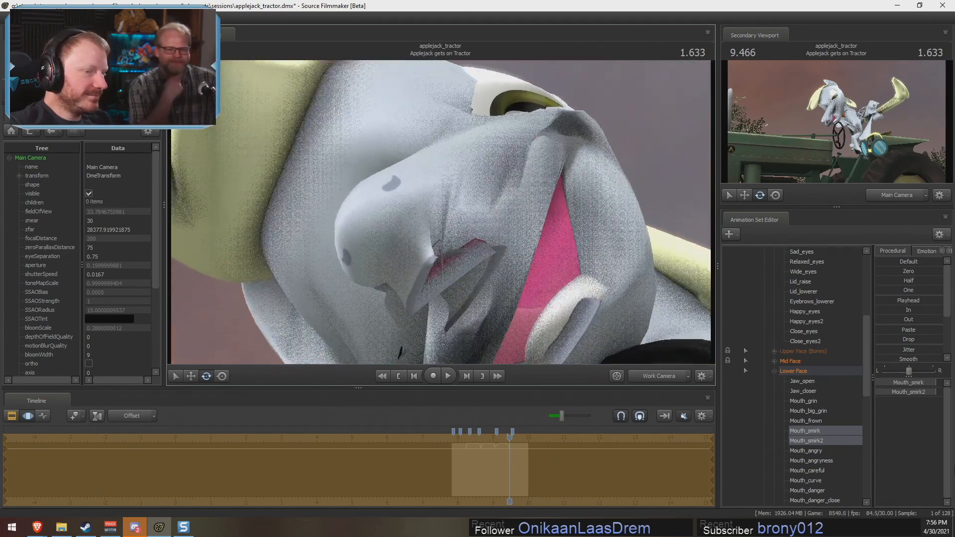
Step: Select only vn_derpyhooves_enh1's Jaw_open control, try another jaw adjustment, and inspect the open mouth from several angles
{"action": "left_click", "coordinate": [833, 380]}
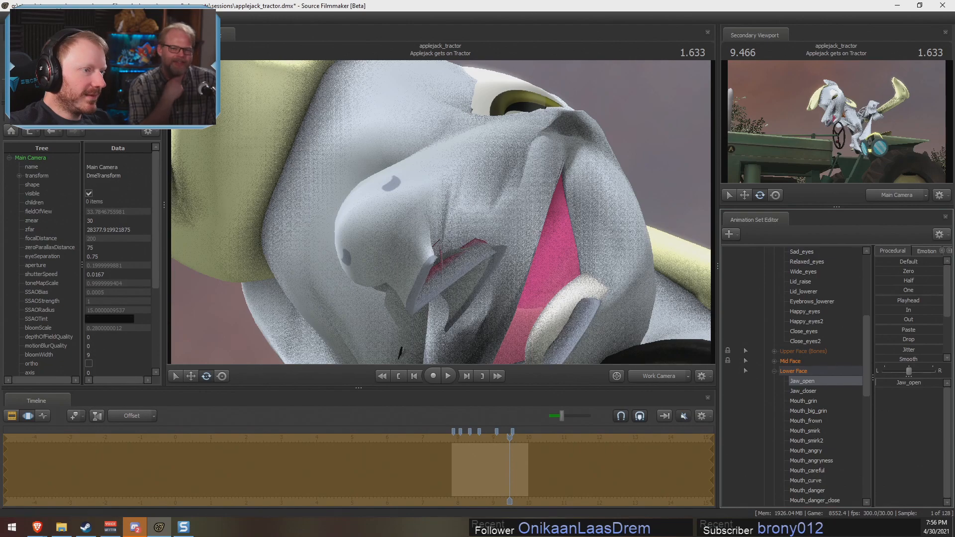
{"action": "mouse_move", "coordinate": [900, 383]}
{"action": "left_mouse_down"}
{"action": "mouse_move", "coordinate": [925, 382]}
{"action": "mouse_move", "coordinate": [895, 382]}
{"action": "left_mouse_up"}
{"action": "key", "text": "s"}
{"action": "mouse_move", "coordinate": [504, 223]}
{"action": "left_mouse_down"}
{"action": "mouse_move", "coordinate": [510, 308]}
{"action": "mouse_move", "coordinate": [508, 239]}
{"action": "mouse_move", "coordinate": [492, 211]}
{"action": "mouse_move", "coordinate": [503, 219]}
{"action": "left_mouse_up"}
{"action": "key", "text": "z"}
{"action": "key", "text": "x"}
{"action": "key", "text": "w"}
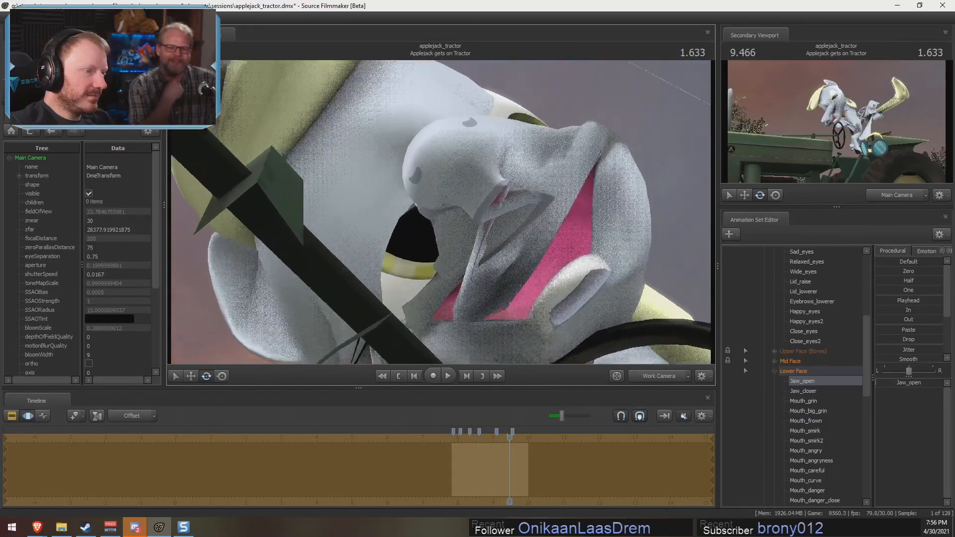
{"action": "mouse_move", "coordinate": [441, 213]}
{"action": "left_mouse_down"}
{"action": "mouse_move", "coordinate": [450, 219]}
{"action": "mouse_move", "coordinate": [442, 214]}
{"action": "left_mouse_up"}
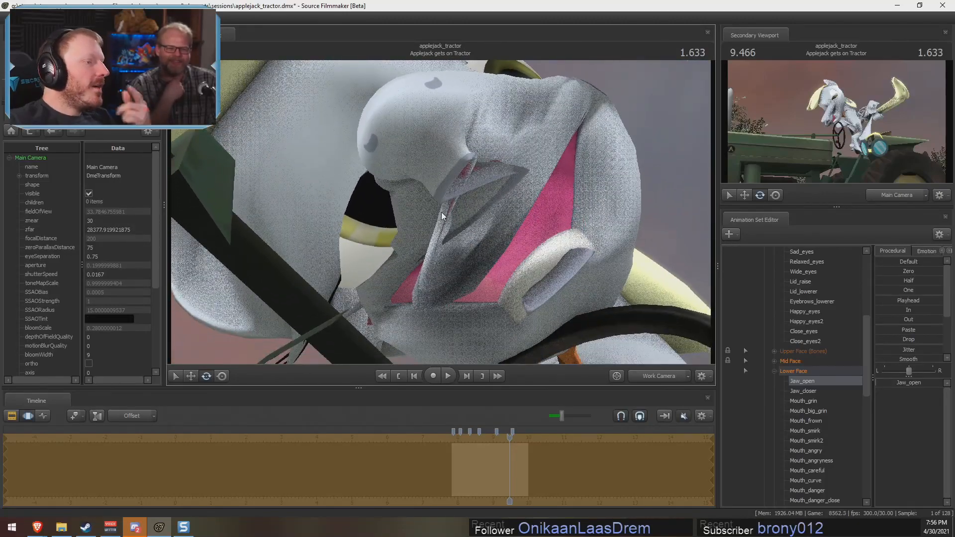
{"action": "left_click_drag", "start_coordinate": [517, 205], "coordinate": [441, 212]}
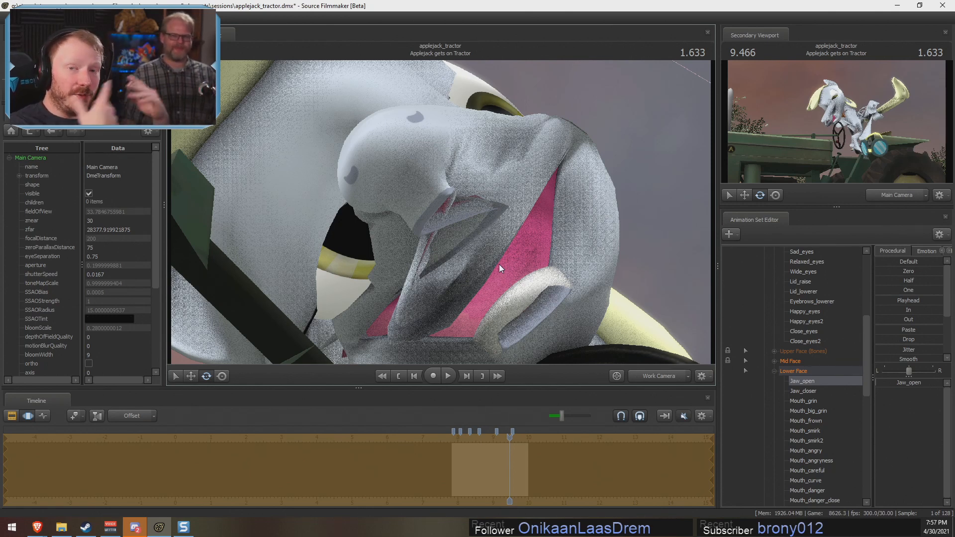
Step: Pull the Work Camera back to view the whole of vn_derpyhooves_enh1 on the tractor
{"action": "key", "text": "ctrl"}
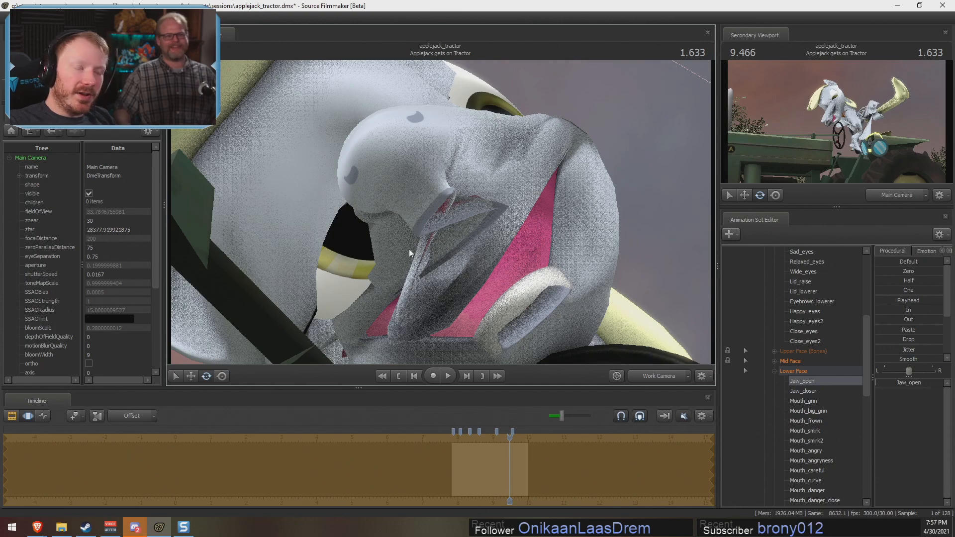
{"action": "left_click_drag", "start_coordinate": [409, 248], "coordinate": [423, 298]}
{"action": "key", "text": "s"}
{"action": "key", "text": "d"}
{"action": "key", "text": "w"}
{"action": "key", "text": "s"}
{"action": "key", "text": "w"}
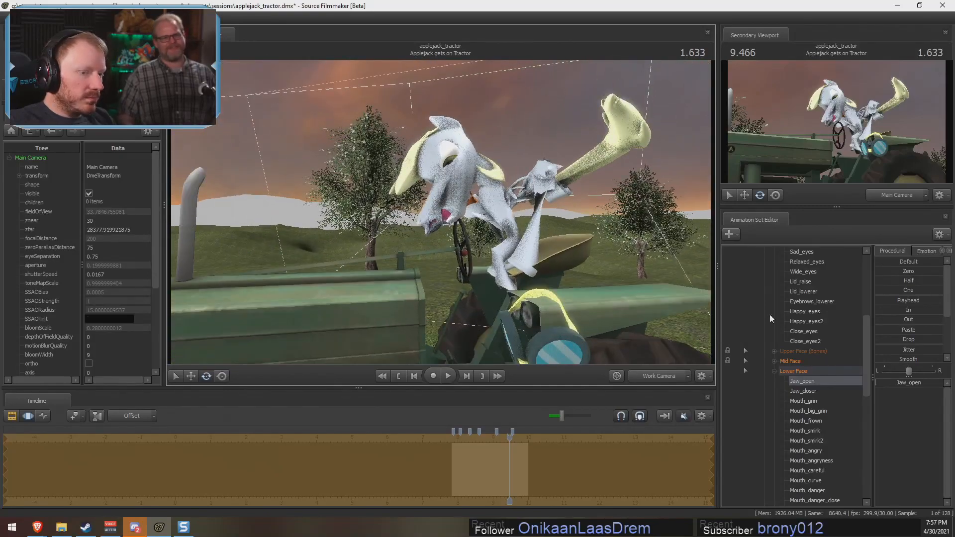
Step: Delete the vn_derpyhooves_enh1 animation set and check the emptied tractor seat at 8.600 seconds
{"action": "scroll", "coordinate": [796, 317], "scroll_direction": "up", "scroll_amount": 5}
{"action": "left_click", "coordinate": [787, 342]}
{"action": "right_click", "coordinate": [787, 342]}
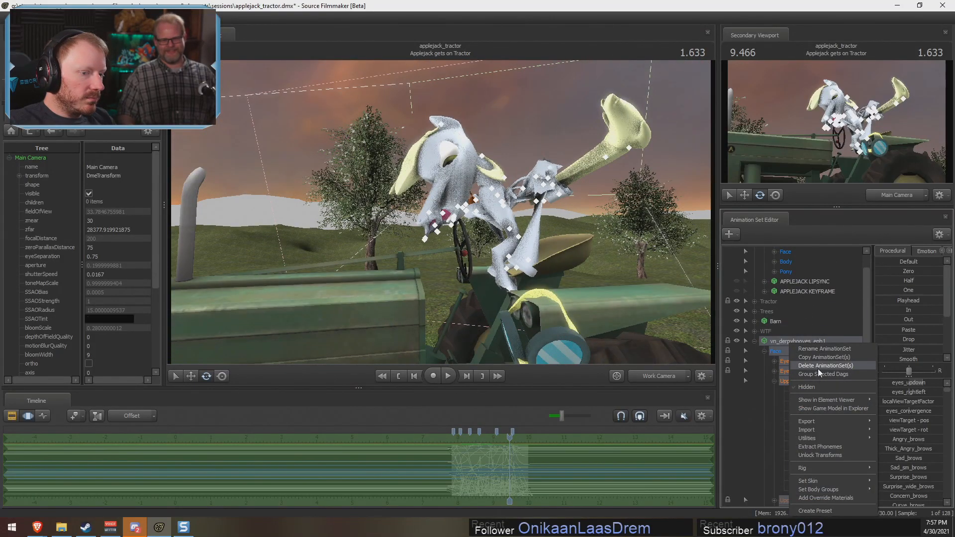
{"action": "left_click", "coordinate": [818, 368]}
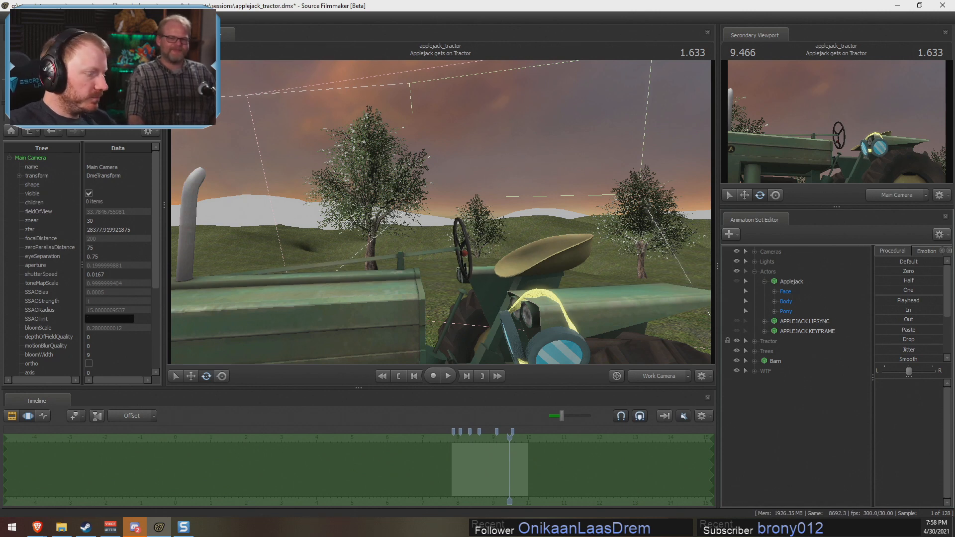
{"action": "left_click_drag", "start_coordinate": [509, 438], "coordinate": [480, 437]}
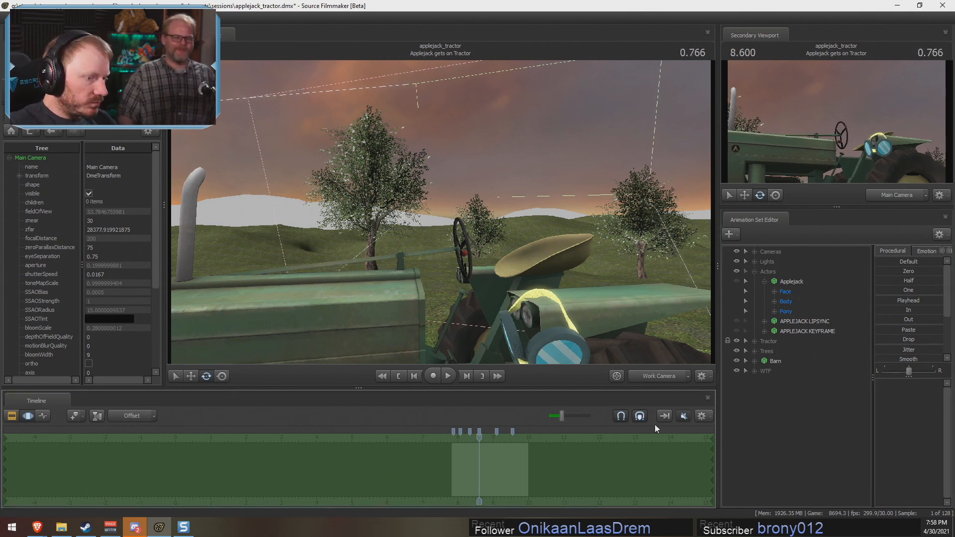
Step: Undo the deletion of vn_derpyhooves_enh1 and the series of animation edits made before it
{"action": "key", "text": "ctrl+z"}
{"action": "key", "text": "ctrl+z"}
{"action": "key", "text": "ctrl+z"}
{"action": "key", "text": "ctrl+z"}
{"action": "key", "text": "ctrl+z"}
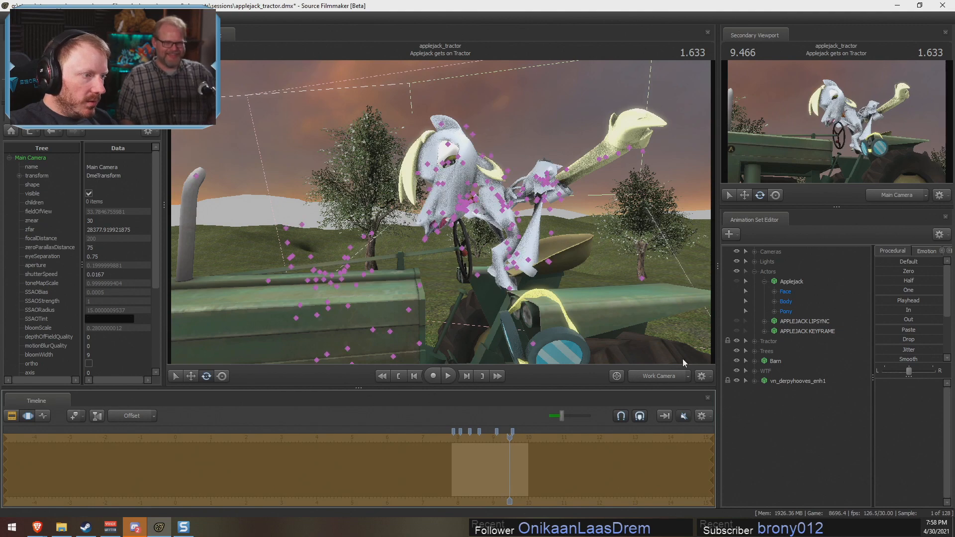
{"action": "key", "text": "ctrl+z"}
{"action": "key", "text": "ctrl+z"}
{"action": "key", "text": "ctrl+z"}
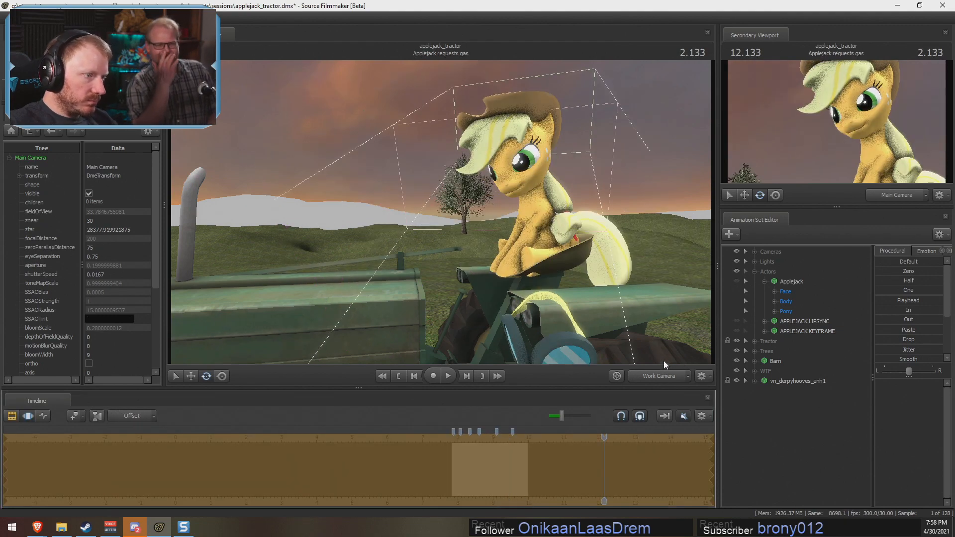
{"action": "key", "text": "ctrl+z"}
Step: Scrub through the start of the Applejack gets on Tractor shot to check vn_derpyhooves_enh1's pose, returning to the Motion Editor
{"action": "key", "text": "F2"}
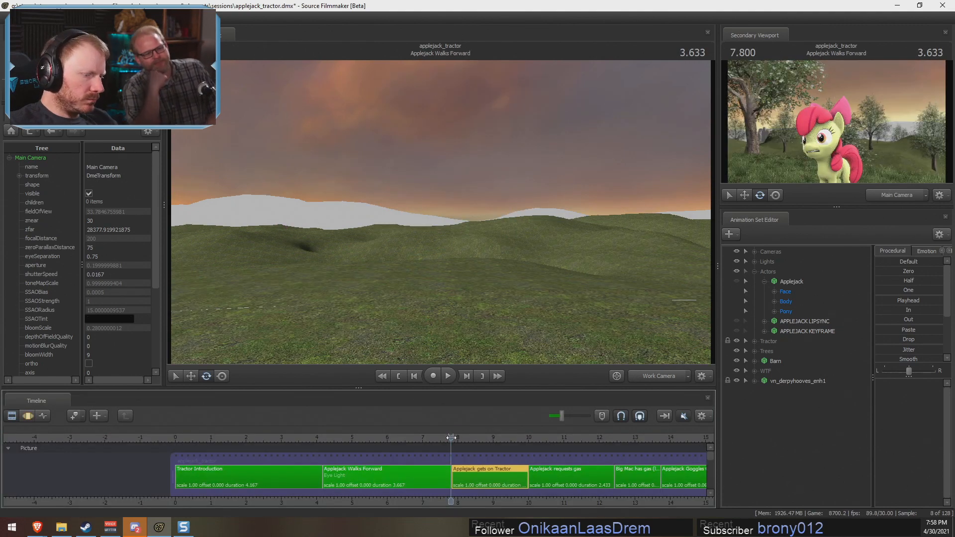
{"action": "left_click_drag", "start_coordinate": [451, 438], "coordinate": [457, 438]}
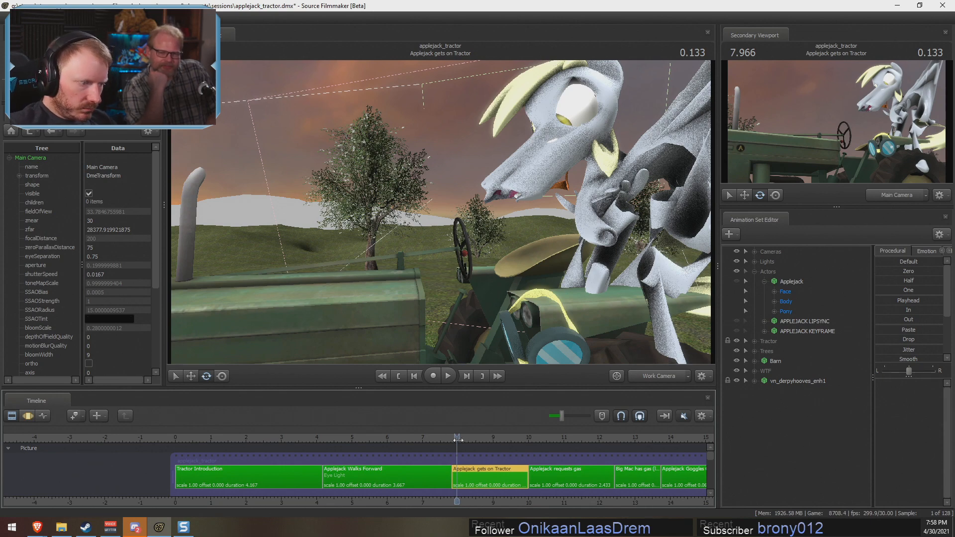
{"action": "mouse_move", "coordinate": [457, 438]}
{"action": "left_mouse_down"}
{"action": "mouse_move", "coordinate": [512, 440]}
{"action": "mouse_move", "coordinate": [440, 440]}
{"action": "mouse_move", "coordinate": [469, 434]}
{"action": "left_mouse_up"}
{"action": "key", "text": "F3"}
{"action": "key", "text": "Up"}
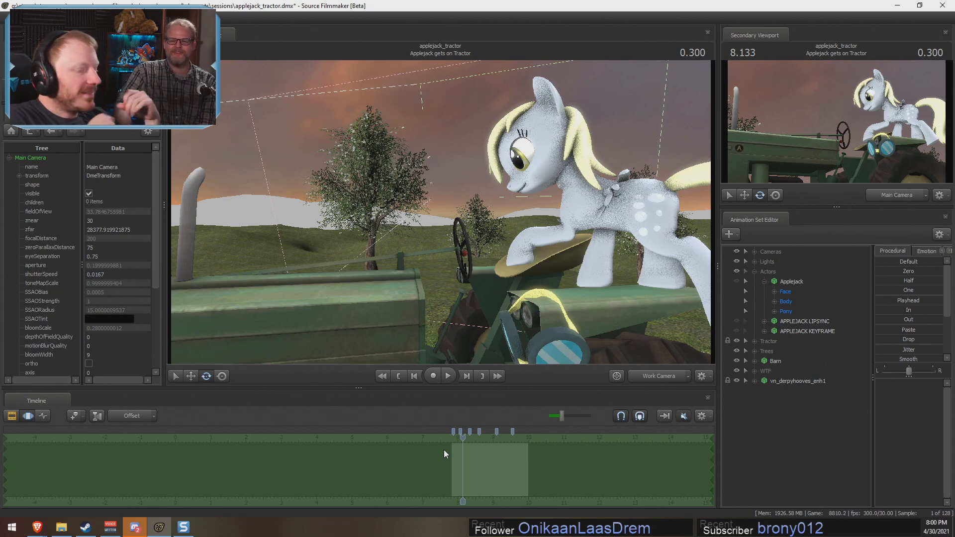
Step: In the Clip Editor, play the Applejack gets on Tractor shot from its beginning to the start of Applejack requests gas
{"action": "key", "text": "F2"}
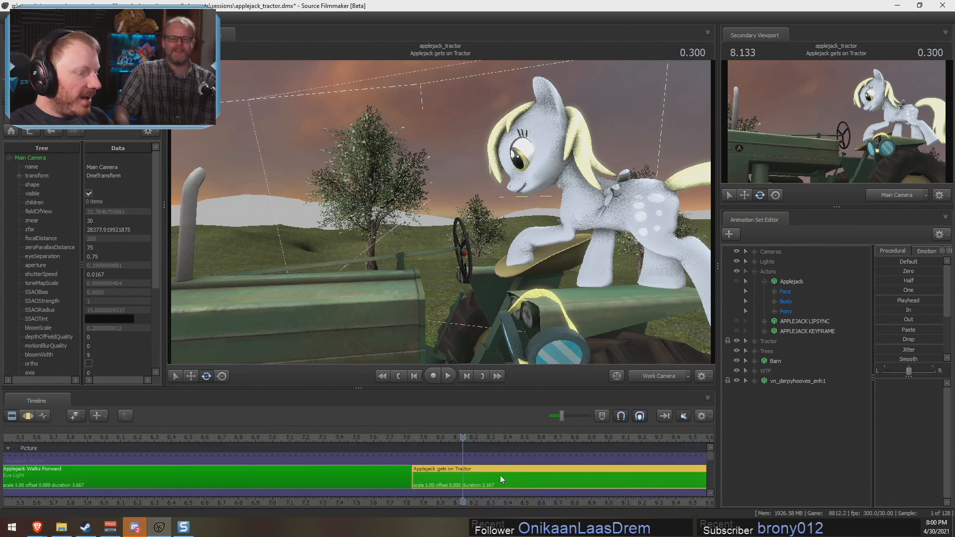
{"action": "middle_click_drag", "start_coordinate": [556, 474], "coordinate": [391, 468]}
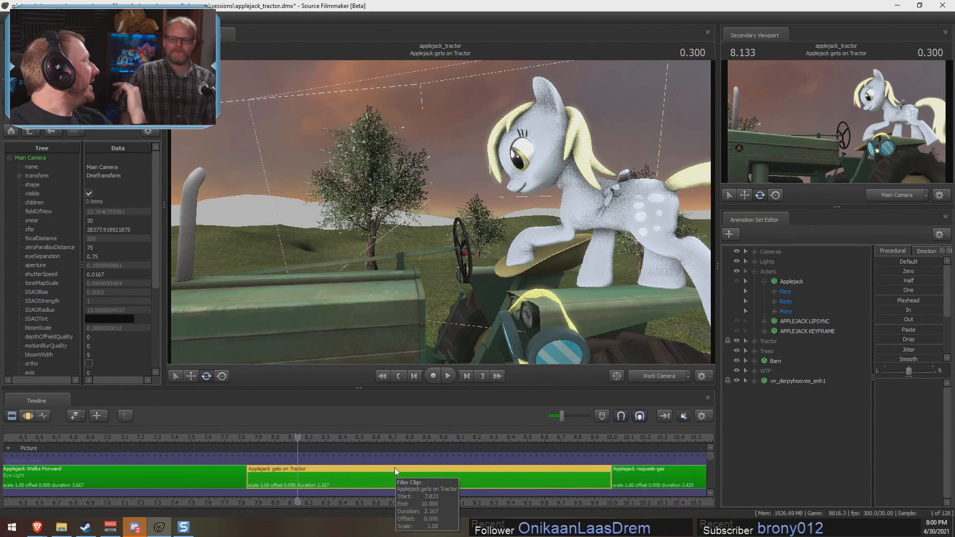
{"action": "left_click", "coordinate": [285, 437]}
{"action": "left_click_drag", "start_coordinate": [284, 437], "coordinate": [251, 449]}
{"action": "key", "text": "space"}
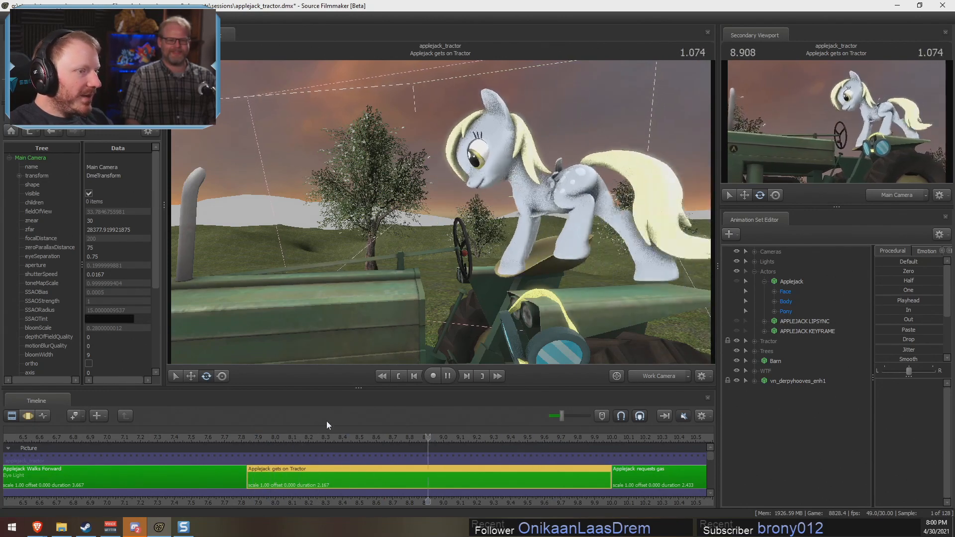
{"action": "key", "text": "space"}
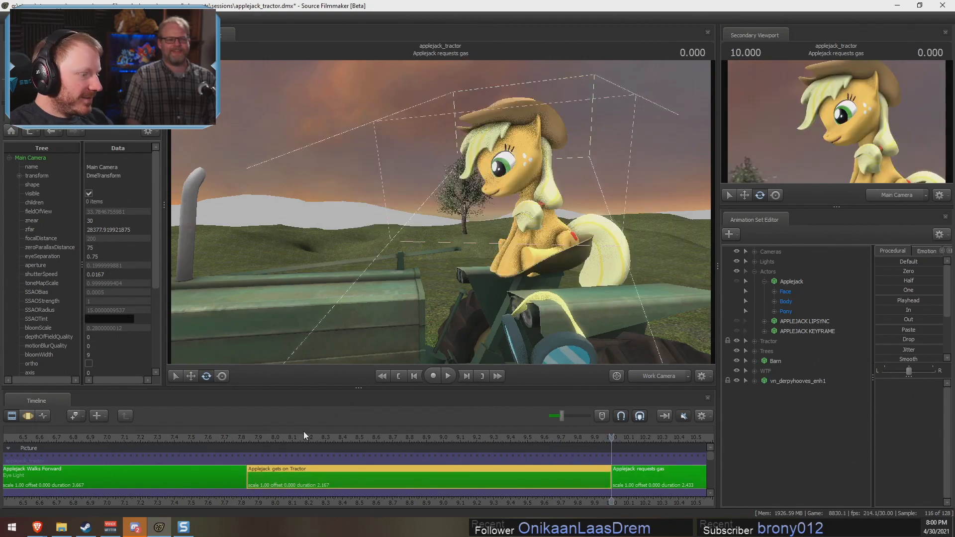
Step: Scrub from the start of the Applejack gets on Tractor shot to 8.166 seconds and dismiss the screen-capture window
{"action": "left_click", "coordinate": [242, 441]}
{"action": "left_click_drag", "start_coordinate": [242, 440], "coordinate": [305, 447]}
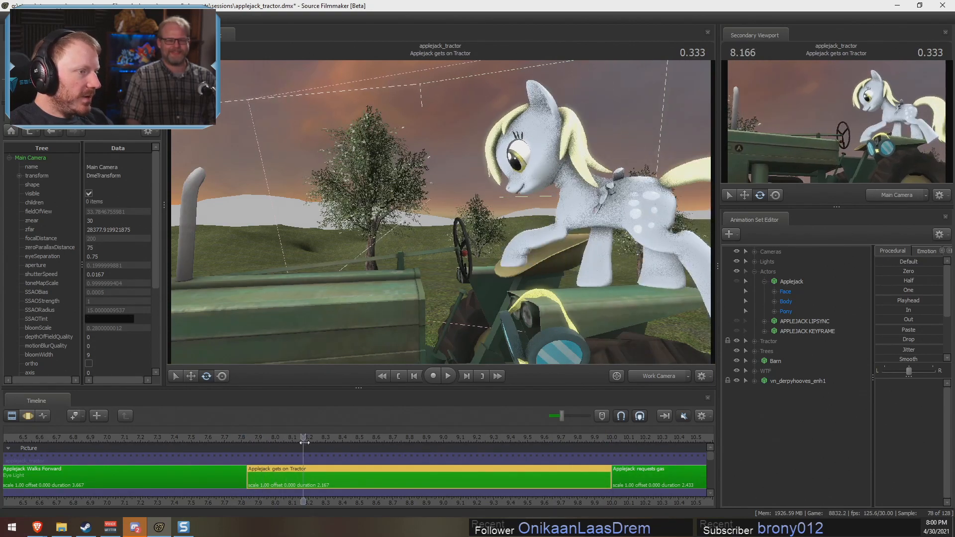
{"action": "key", "text": "Print"}
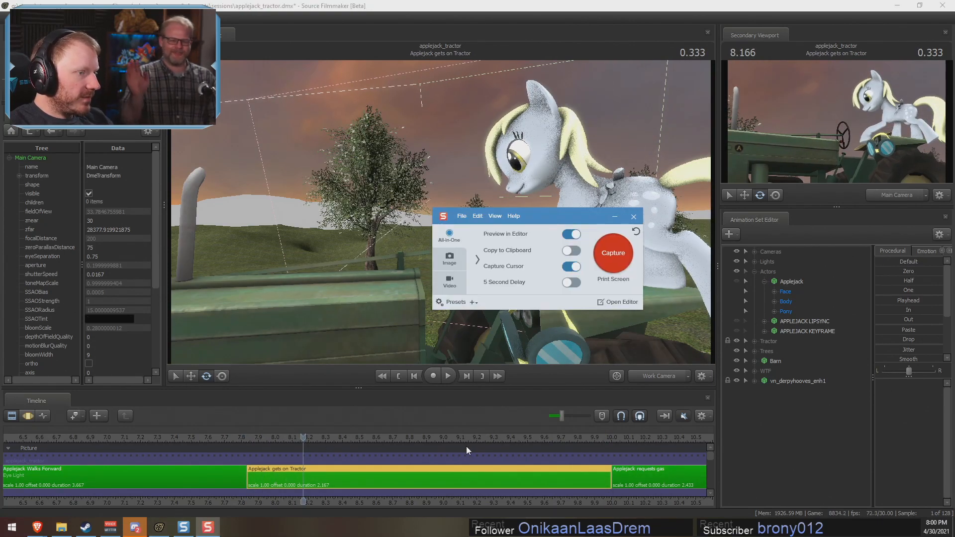
{"action": "left_click", "coordinate": [635, 217]}
{"action": "left_click", "coordinate": [600, 169]}
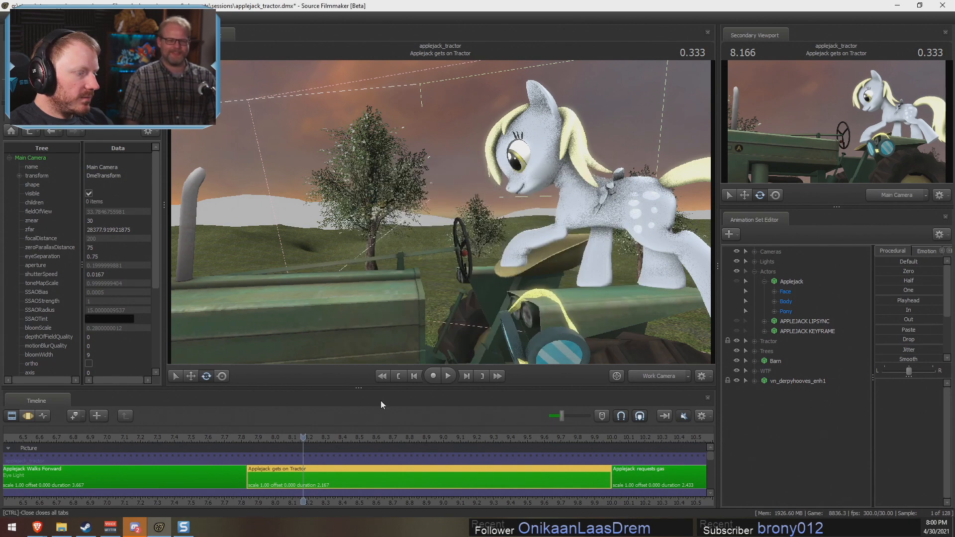
Step: In the Motion Editor at 8.066 seconds, rotate Applejack's Head control and play the shot back with the changed head pose
{"action": "left_click_drag", "start_coordinate": [258, 441], "coordinate": [287, 437]}
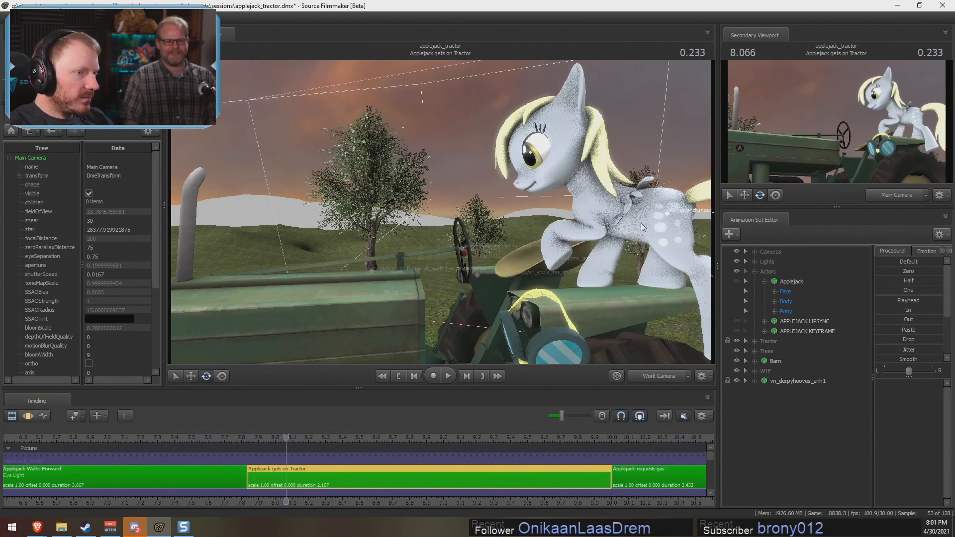
{"action": "key", "text": "F3"}
{"action": "left_click", "coordinate": [564, 171]}
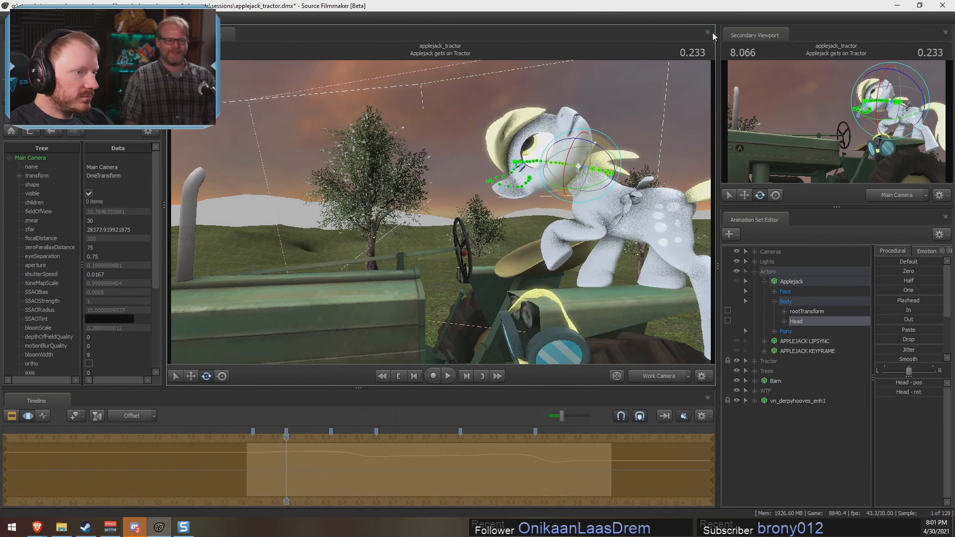
{"action": "key", "text": "space"}
{"action": "key", "text": "F2"}
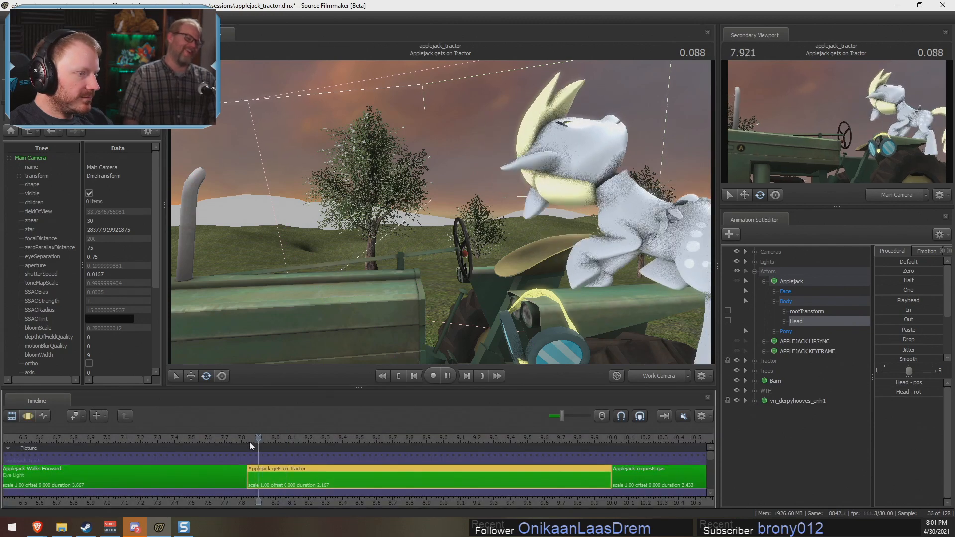
{"action": "key", "text": "space"}
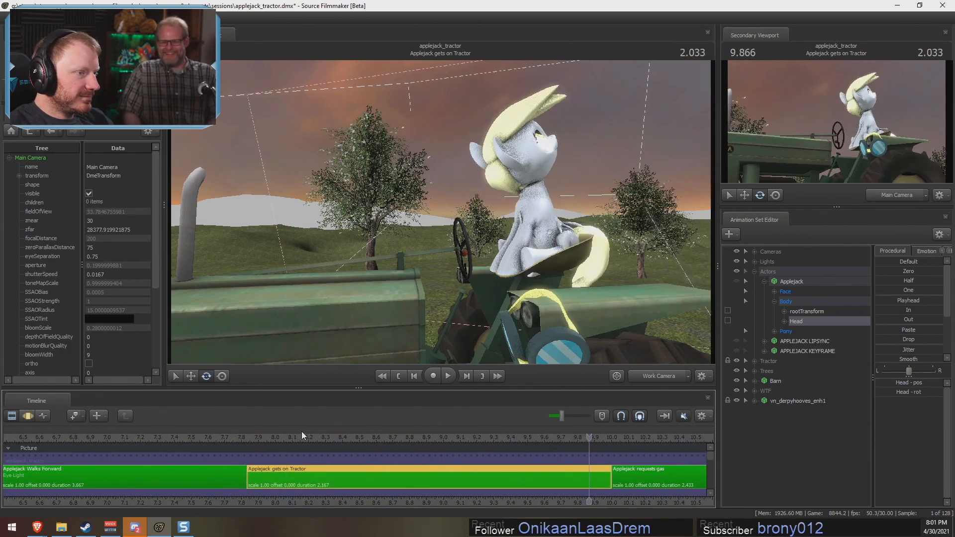
Step: Frame Derpy's face from the front at 9.866 seconds and open the Upper Face controls of vn_derpyhooves_enh1
{"action": "left_click_drag", "start_coordinate": [538, 298], "coordinate": [423, 350]}
{"action": "key", "text": "w"}
{"action": "key", "text": "w"}
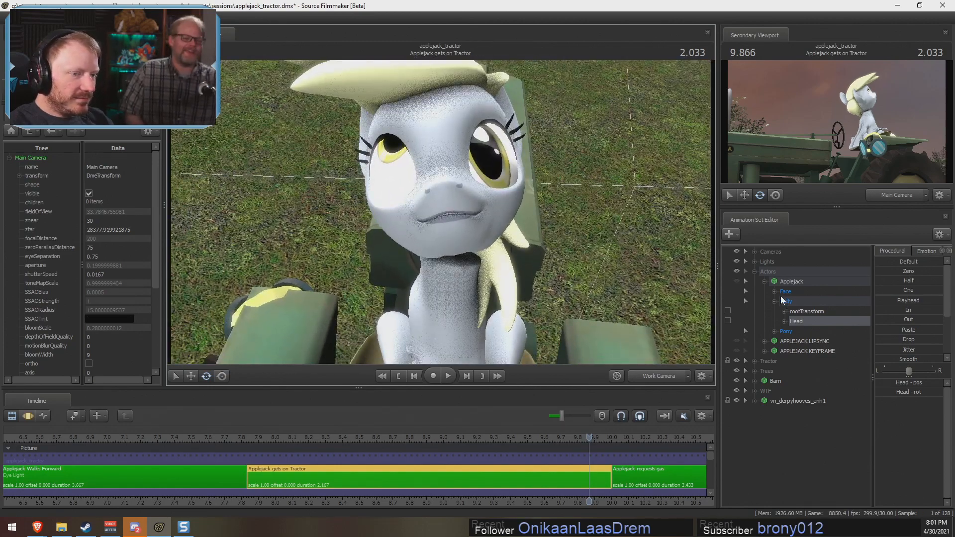
{"action": "left_click", "coordinate": [755, 402]}
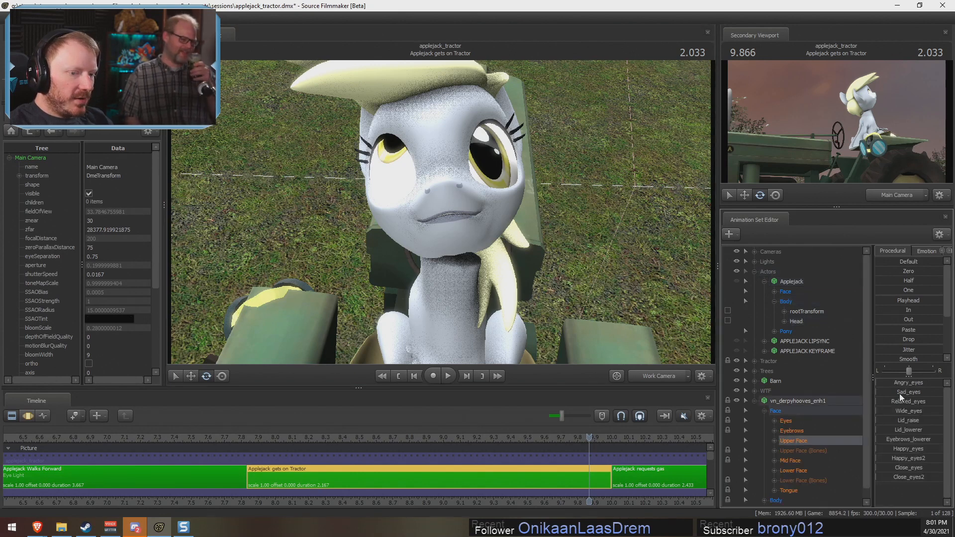
Step: In the Motion Editor, adjust Derpy's eyes_updown control and raise Mouth_frown among the Lower Face controls of vn_derpyhooves_enh1
{"action": "key", "text": "F3"}
{"action": "left_click", "coordinate": [786, 421]}
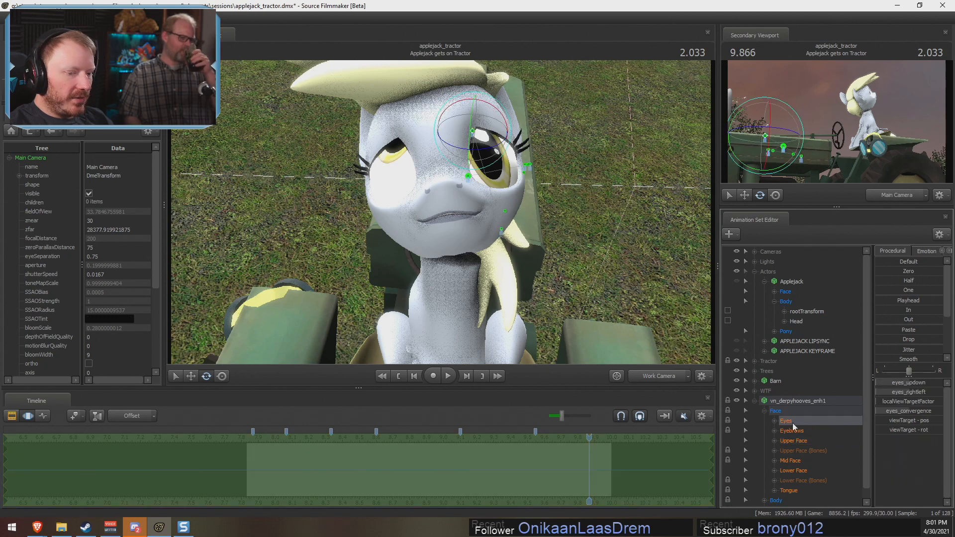
{"action": "mouse_move", "coordinate": [903, 390]}
{"action": "left_mouse_down"}
{"action": "mouse_move", "coordinate": [889, 391]}
{"action": "mouse_move", "coordinate": [950, 399]}
{"action": "mouse_move", "coordinate": [889, 388]}
{"action": "left_mouse_up"}
{"action": "left_click", "coordinate": [809, 469]}
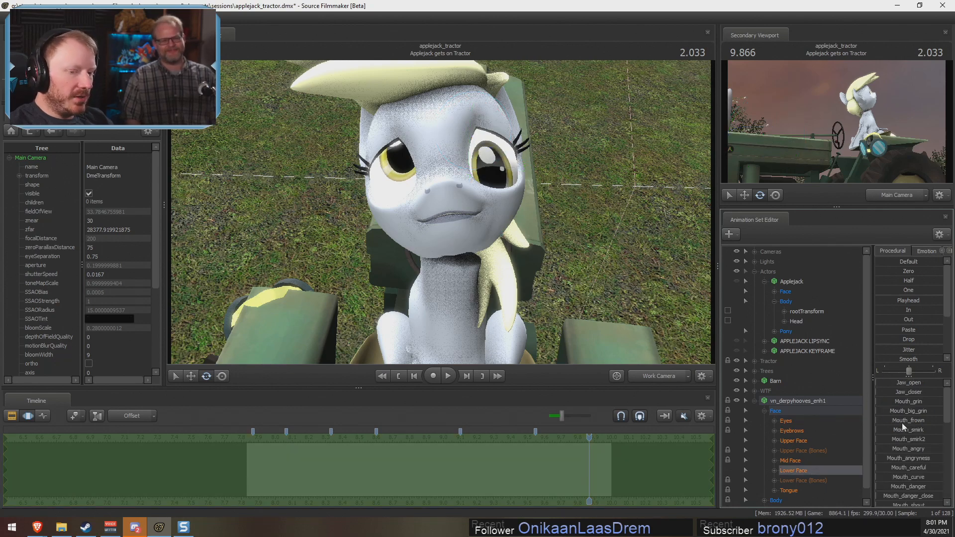
{"action": "left_click_drag", "start_coordinate": [884, 421], "coordinate": [942, 418]}
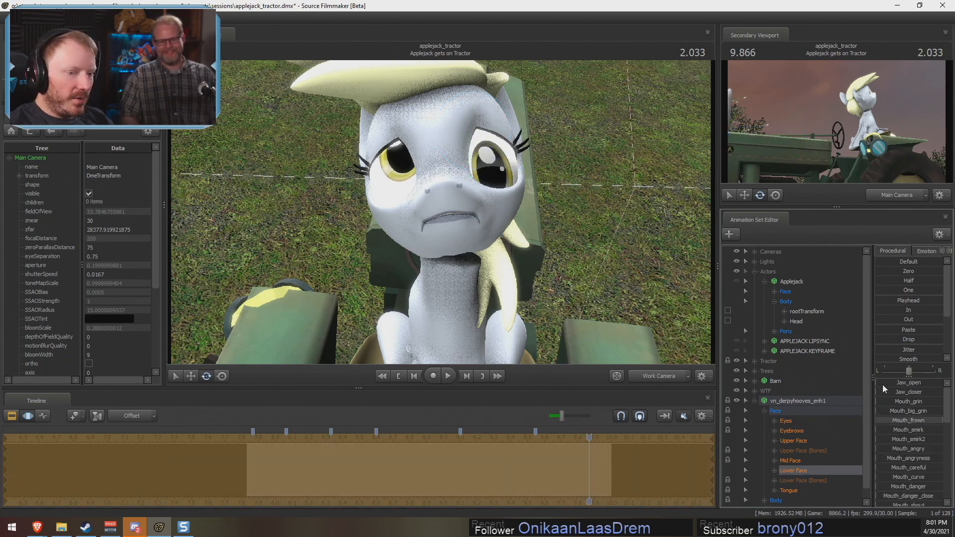
{"action": "mouse_move", "coordinate": [884, 387]}
{"action": "left_mouse_down"}
{"action": "mouse_move", "coordinate": [919, 385]}
{"action": "mouse_move", "coordinate": [890, 386]}
{"action": "left_mouse_up"}
Step: View Derpy from the side and play the Applejack gets on Tractor shot from its beginning in the Clip Editor
{"action": "left_click_drag", "start_coordinate": [561, 308], "coordinate": [572, 249]}
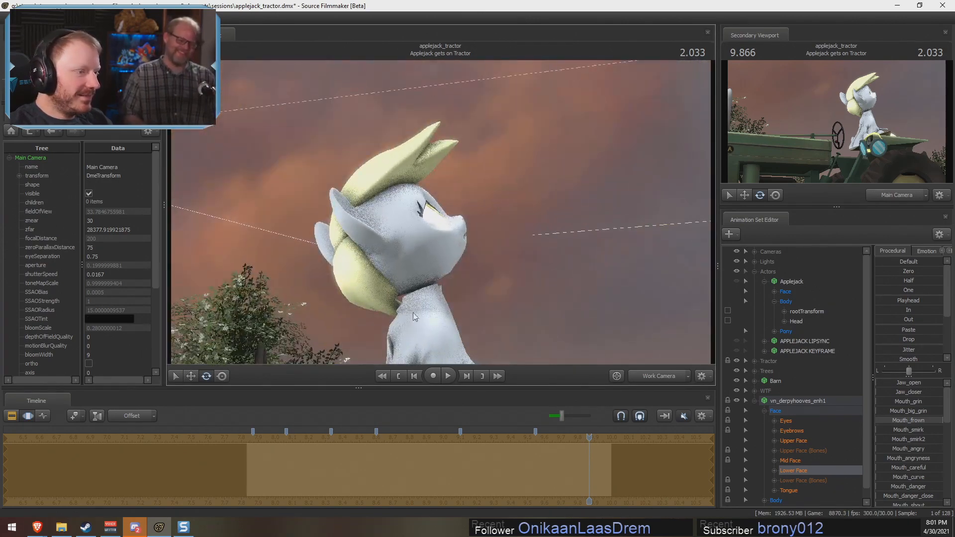
{"action": "key", "text": "F2"}
{"action": "left_click", "coordinate": [251, 444]}
{"action": "key", "text": "space"}
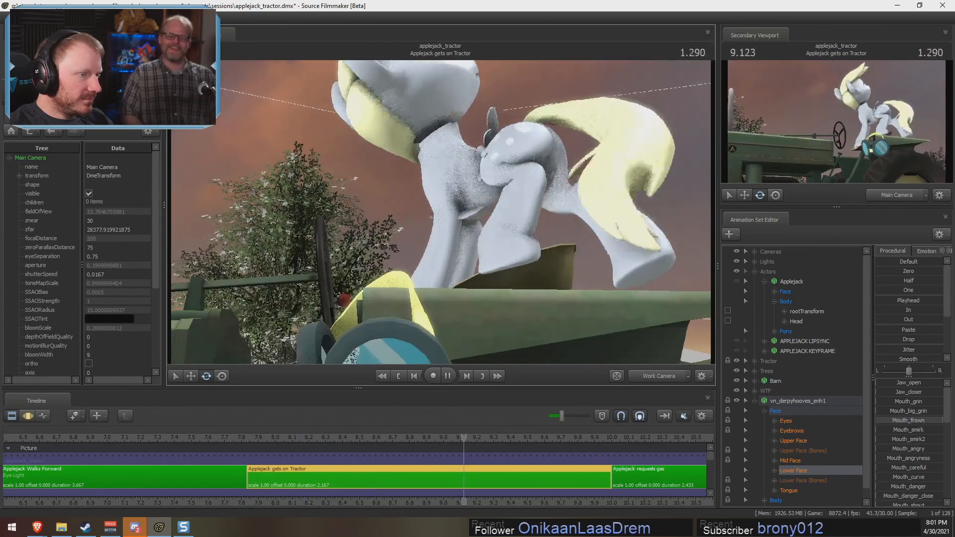
{"action": "key", "text": "space"}
Step: Frame Derpy on the tractor seat from above and adjust her Jaw_open control in the Motion Editor
{"action": "left_click_drag", "start_coordinate": [441, 214], "coordinate": [418, 261]}
{"action": "key", "text": "s"}
{"action": "key", "text": "w"}
{"action": "key", "text": "F3"}
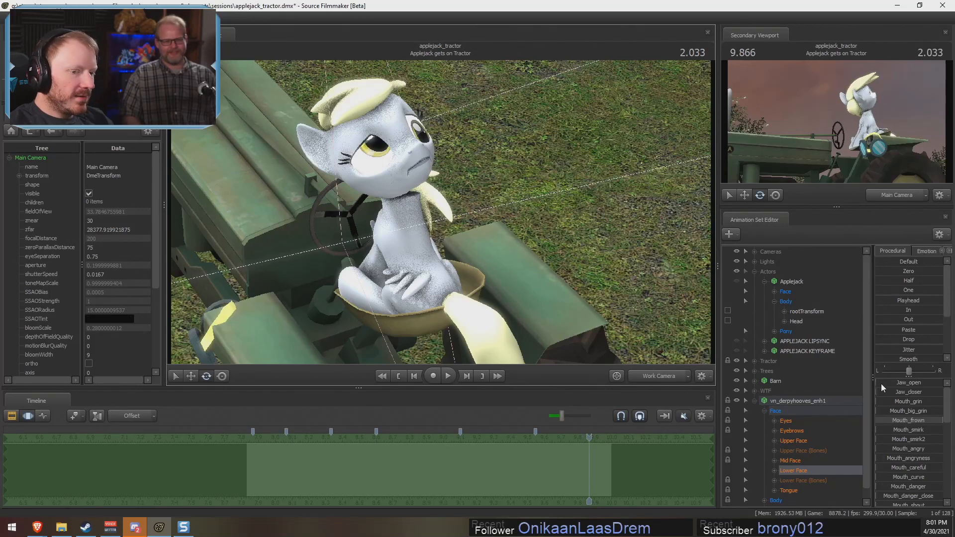
{"action": "mouse_move", "coordinate": [879, 384]}
{"action": "left_mouse_down"}
{"action": "mouse_move", "coordinate": [929, 383]}
{"action": "mouse_move", "coordinate": [876, 383]}
{"action": "mouse_move", "coordinate": [923, 383]}
{"action": "mouse_move", "coordinate": [877, 383]}
{"action": "mouse_move", "coordinate": [916, 383]}
{"action": "mouse_move", "coordinate": [888, 383]}
{"action": "mouse_move", "coordinate": [877, 369]}
{"action": "left_mouse_up"}
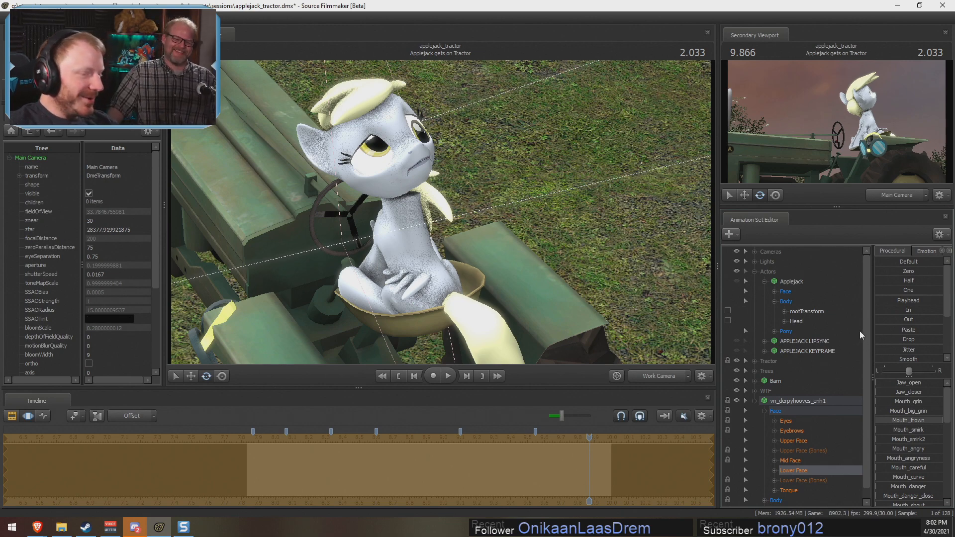
Step: Delete the vn_derpyhooves_enh1 animation set and make the Applejack model visible again
{"action": "left_click_drag", "start_coordinate": [442, 262], "coordinate": [445, 218]}
{"action": "key", "text": "s"}
{"action": "key", "text": "w"}
{"action": "key", "text": "a"}
{"action": "right_click", "coordinate": [777, 402]}
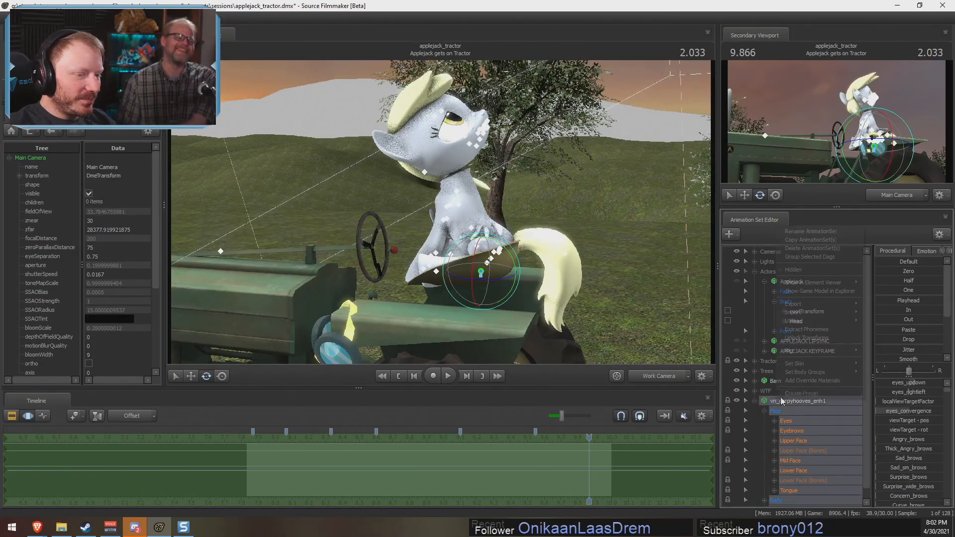
{"action": "left_click", "coordinate": [801, 244]}
{"action": "left_click", "coordinate": [736, 281]}
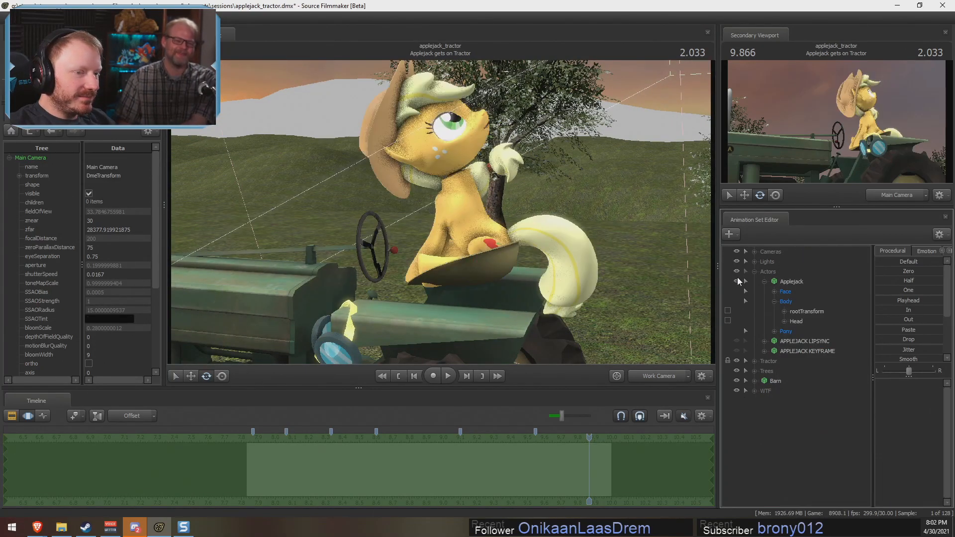
Step: Undo the Derpy edits step by step back to before vn_derpyhooves_enh1 was added, leaving the original Applejack shot
{"action": "key", "text": "ctrl+z"}
{"action": "key", "text": "ctrl+z"}
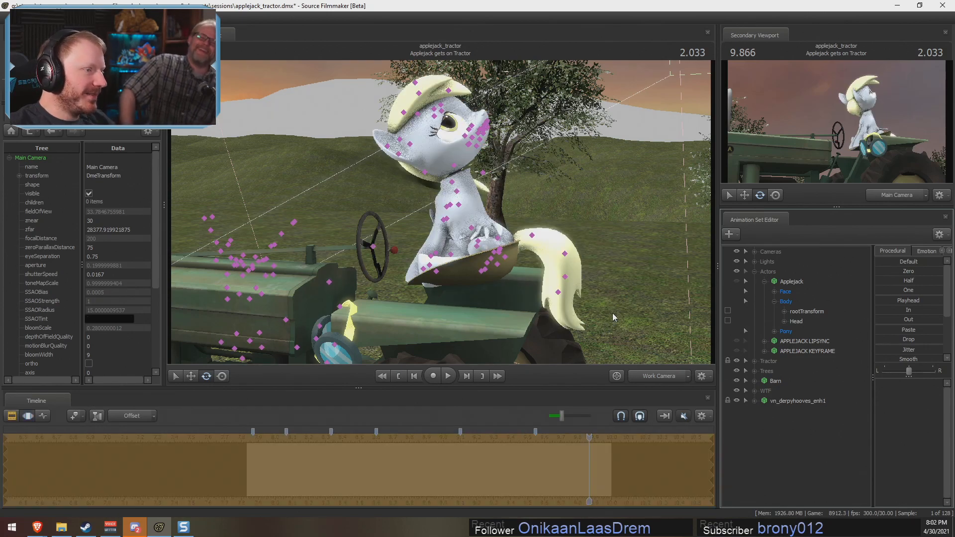
{"action": "key", "text": "ctrl+z"}
{"action": "key", "text": "ctrl+z"}
{"action": "key", "text": "ctrl+z"}
{"action": "key", "text": "ctrl+z"}
{"action": "key", "text": "ctrl+z"}
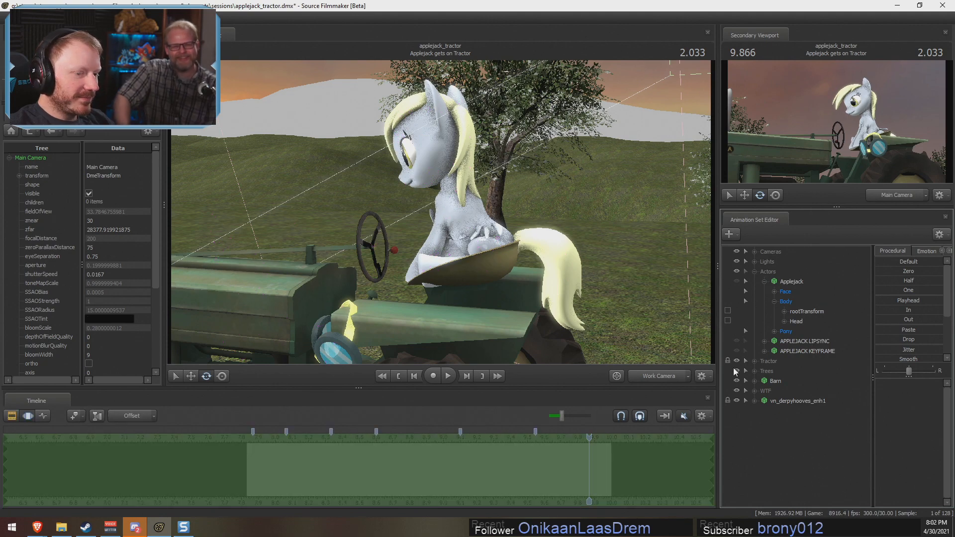
{"action": "key", "text": "ctrl+z"}
{"action": "key", "text": "ctrl+z"}
{"action": "key", "text": "ctrl+z"}
{"action": "key", "text": "ctrl+z"}
{"action": "key", "text": "ctrl+z"}
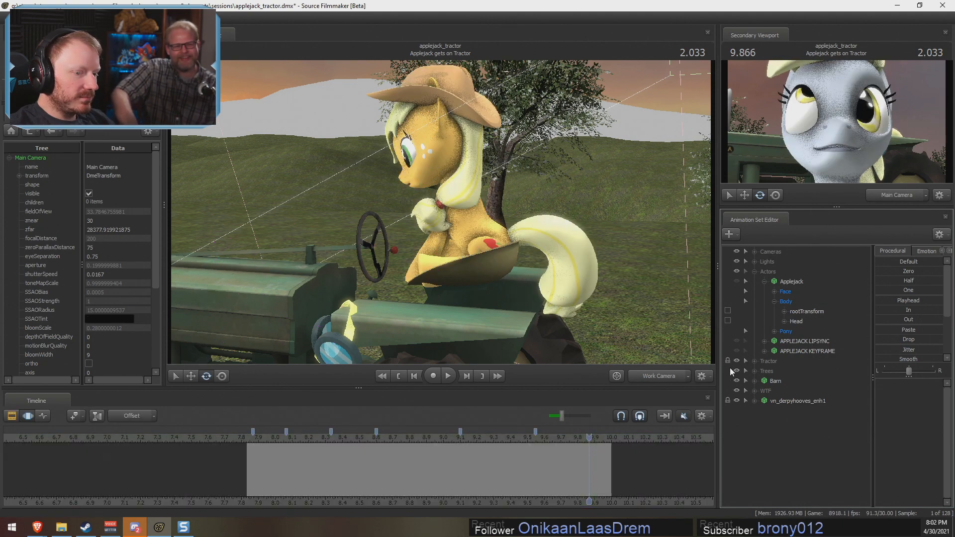
{"action": "key", "text": "F3"}
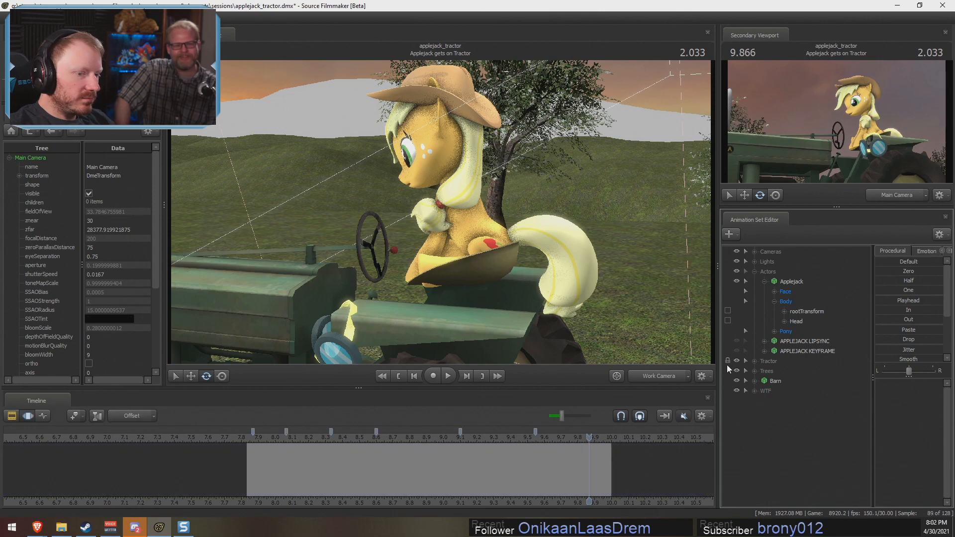
{"action": "key", "text": "F2"}
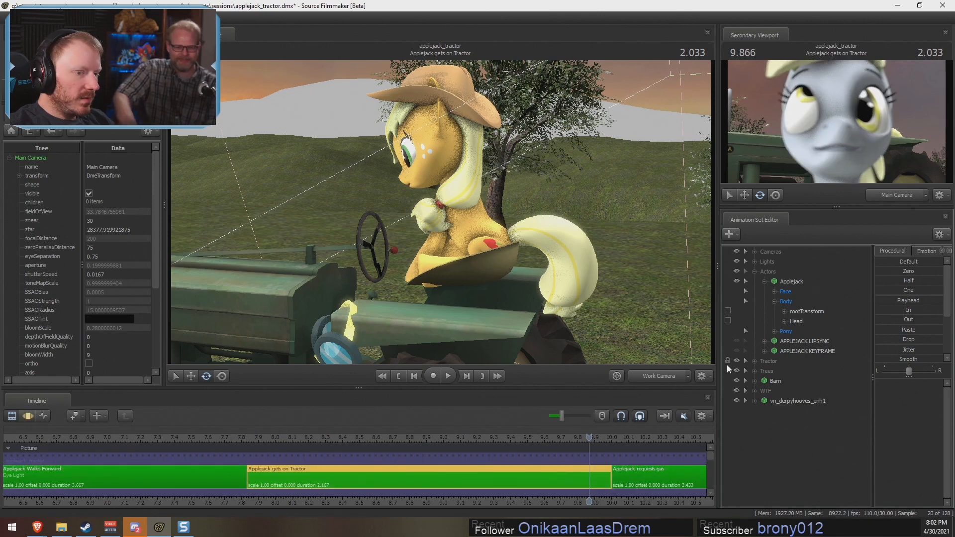
Step: Collapse the Actors group, view the session through the Main Camera and go to 21.700 seconds in Front Shot
{"action": "left_click", "coordinate": [754, 272]}
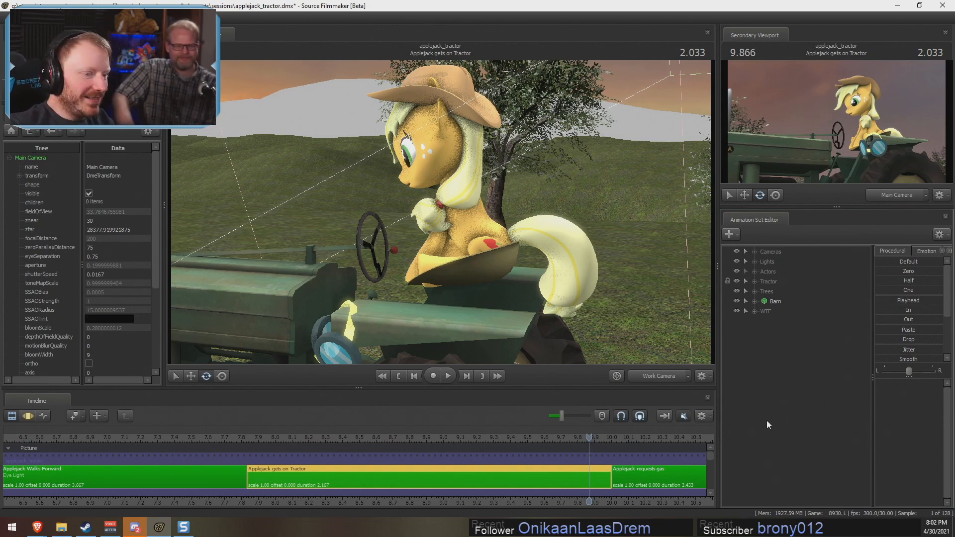
{"action": "left_click", "coordinate": [662, 375]}
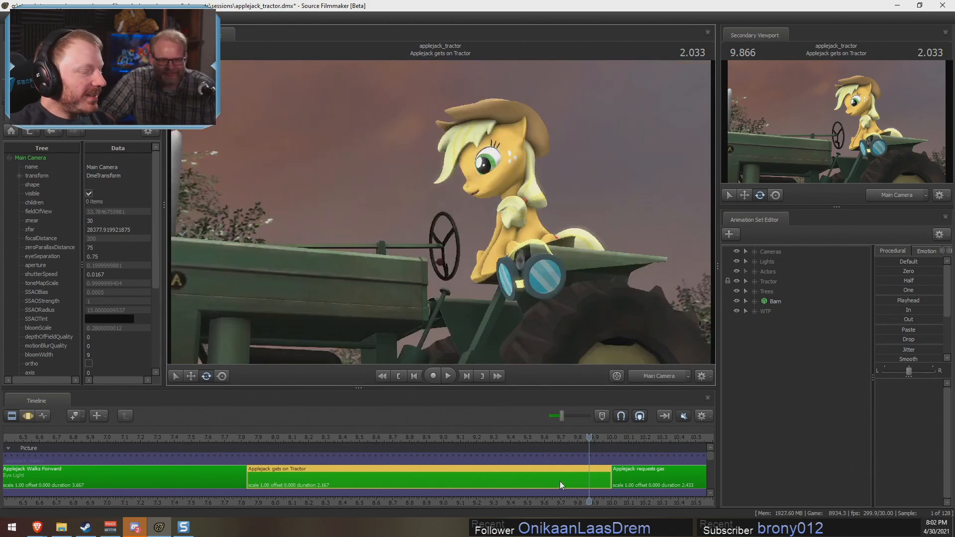
{"action": "left_click_drag", "start_coordinate": [551, 502], "coordinate": [260, 497]}
{"action": "key", "text": "F4"}
{"action": "scroll", "coordinate": [256, 455], "scroll_direction": "down", "scroll_amount": 3}
{"action": "key", "text": "F2"}
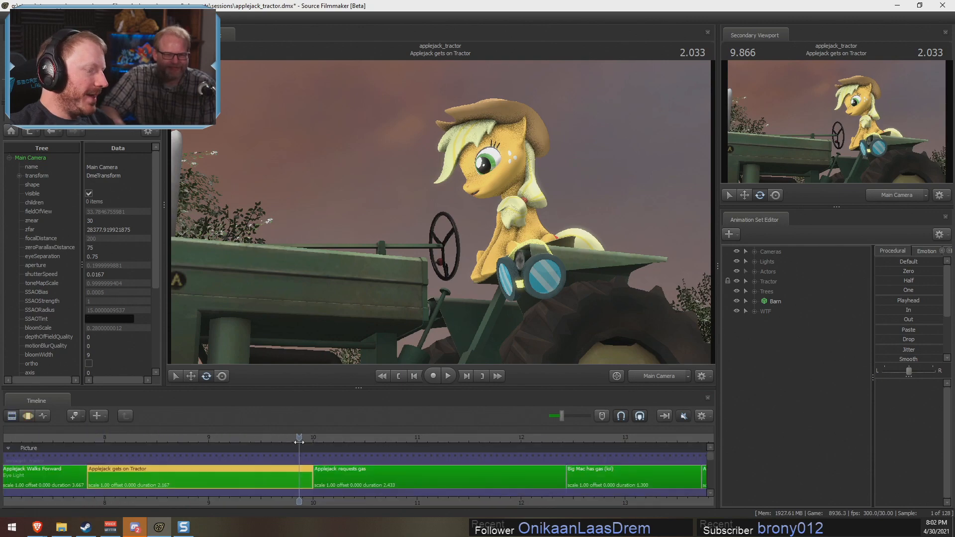
{"action": "scroll", "coordinate": [460, 475], "scroll_direction": "down", "scroll_amount": 7}
{"action": "left_click_drag", "start_coordinate": [502, 500], "coordinate": [458, 495]}
{"action": "scroll", "coordinate": [572, 497], "scroll_direction": "up", "scroll_amount": 6}
{"action": "left_click", "coordinate": [572, 479]}
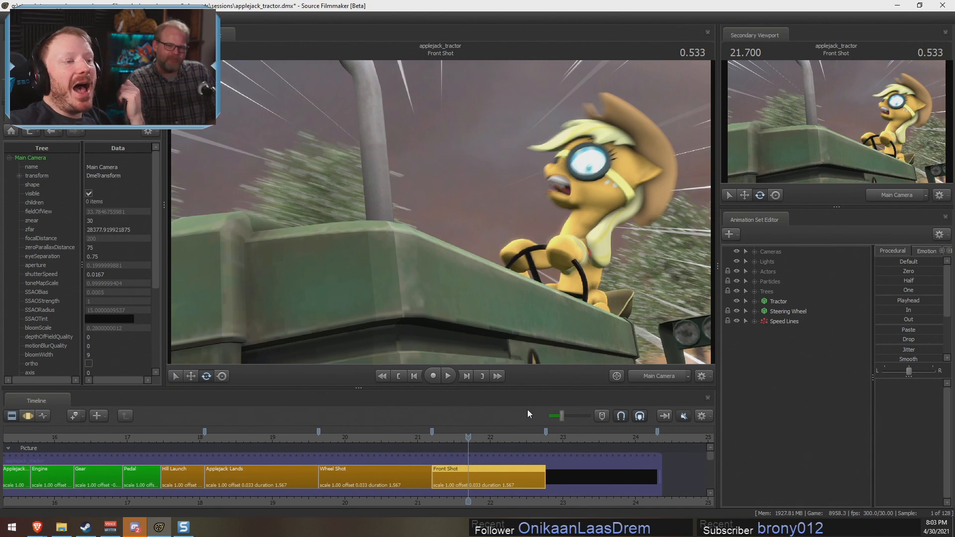
Step: Go to 21.333 seconds near the start of Front Shot and select the Main Camera's transform control
{"action": "left_click", "coordinate": [444, 434]}
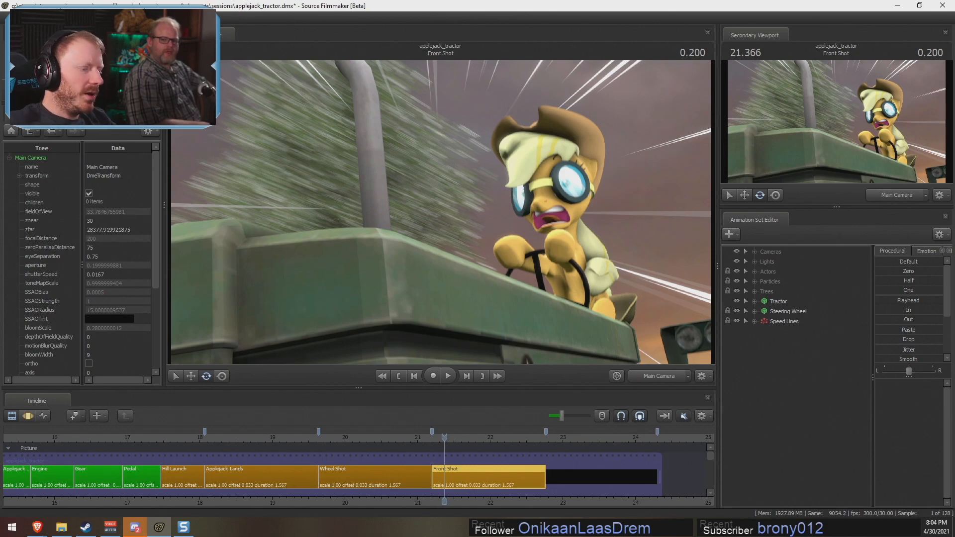
{"action": "left_click_drag", "start_coordinate": [449, 437], "coordinate": [429, 438]}
{"action": "key", "text": "space"}
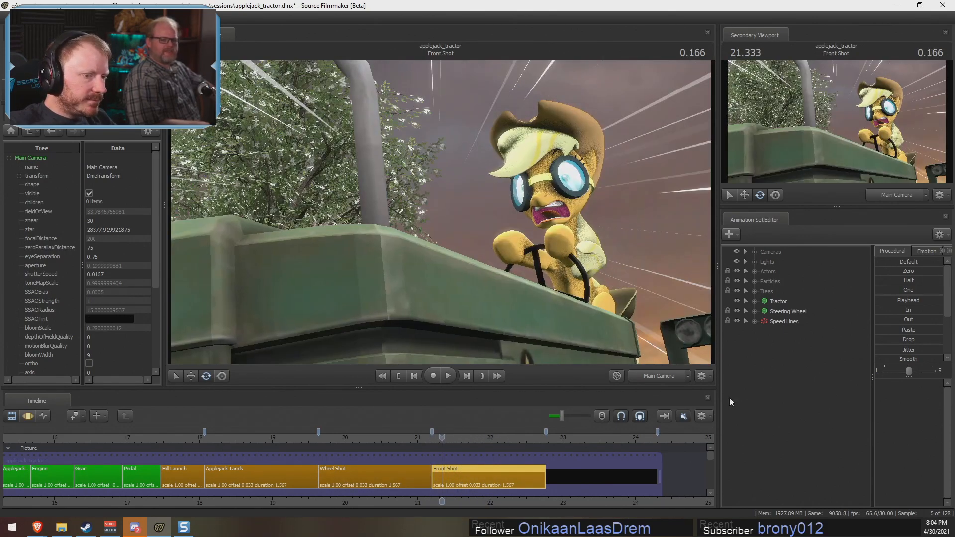
{"action": "left_click", "coordinate": [754, 251]}
{"action": "left_click", "coordinate": [764, 261]}
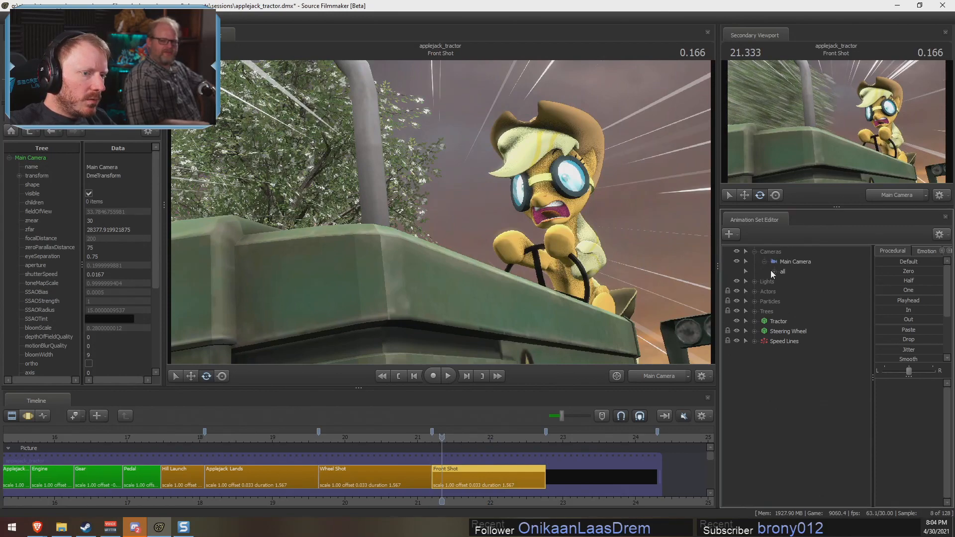
{"action": "left_click", "coordinate": [774, 271]}
{"action": "left_click", "coordinate": [804, 360]}
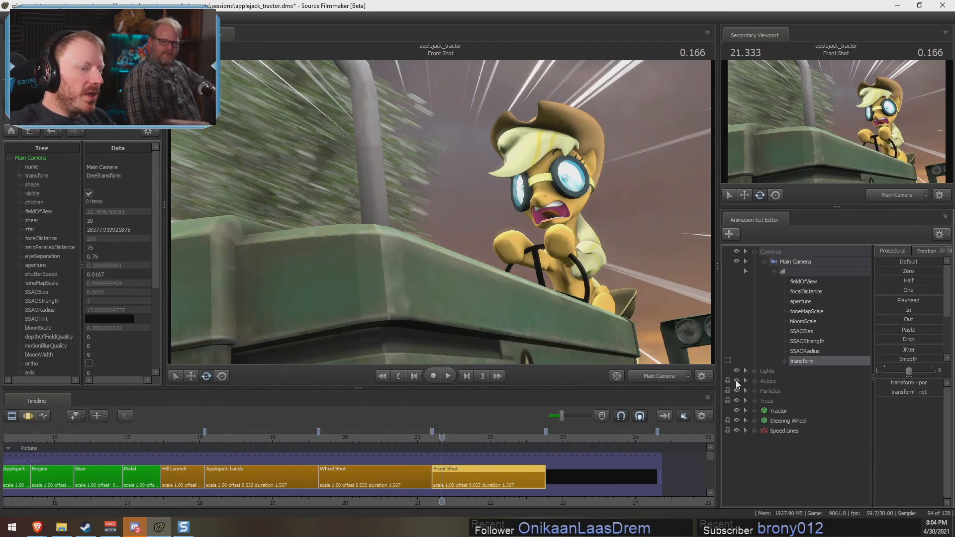
Step: From the Work Camera in the Motion Editor, select a short time span around 21.366 seconds and move the Main Camera down
{"action": "left_click", "coordinate": [671, 377], "text": "ctrl"}
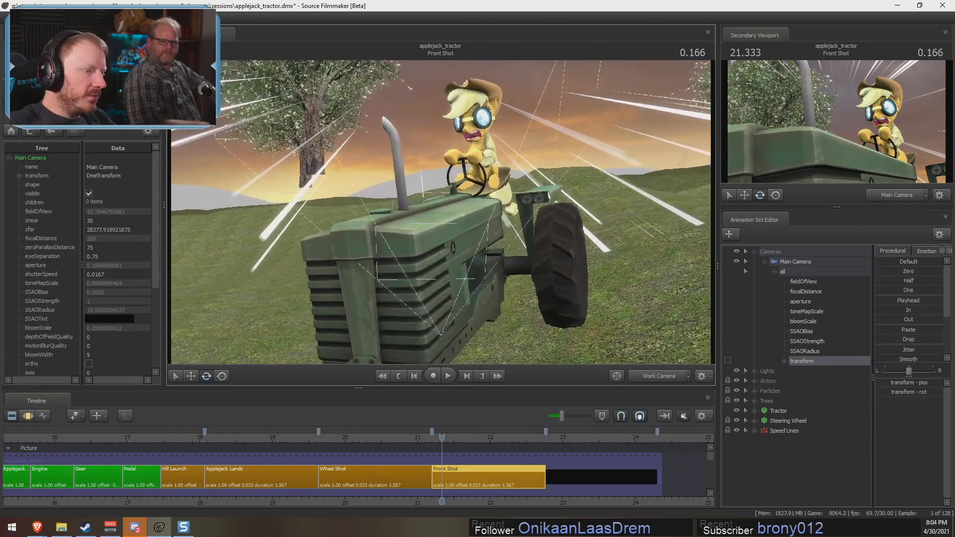
{"action": "left_click_drag", "start_coordinate": [441, 213], "coordinate": [441, 211]}
{"action": "key", "text": "F3"}
{"action": "scroll", "coordinate": [471, 487], "scroll_direction": "up", "scroll_amount": 5}
{"action": "left_click_drag", "start_coordinate": [443, 470], "coordinate": [447, 472]}
{"action": "scroll", "coordinate": [447, 472], "scroll_direction": "up", "scroll_amount": 3, "text": "shift"}
{"action": "key", "text": "w"}
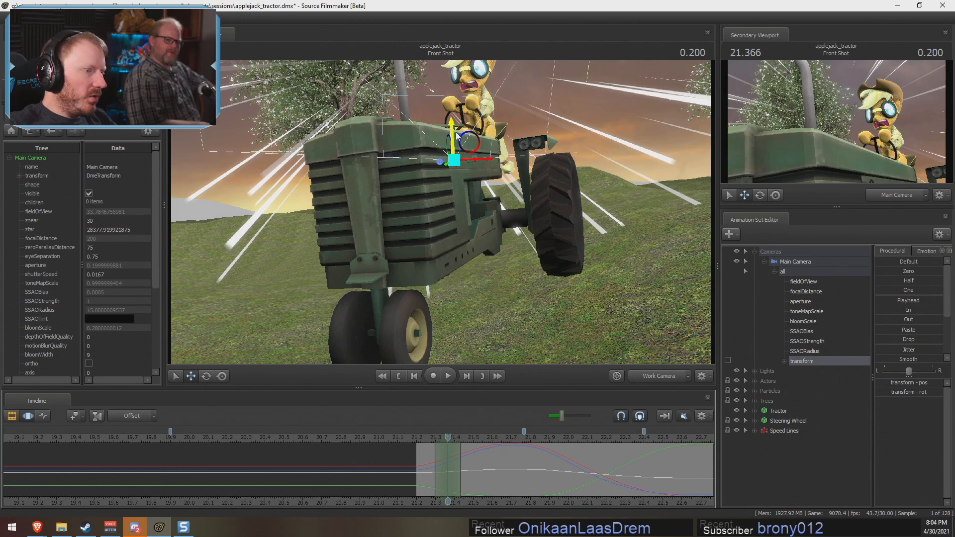
{"action": "left_click_drag", "start_coordinate": [457, 136], "coordinate": [445, 210]}
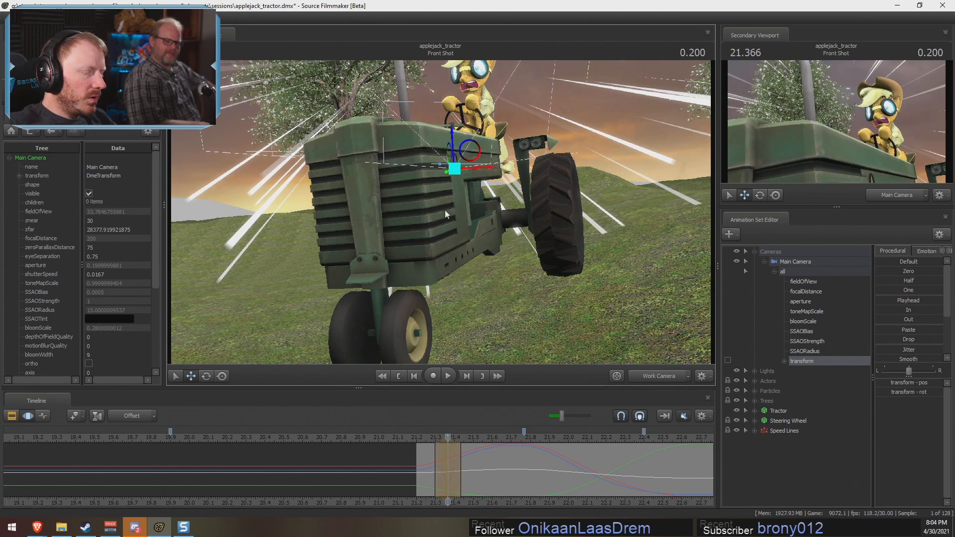
Step: Play Front Shot repeatedly from its start to check the Main Camera's vertical bump
{"action": "left_click", "coordinate": [422, 435]}
{"action": "key", "text": "space"}
{"action": "key", "text": "space"}
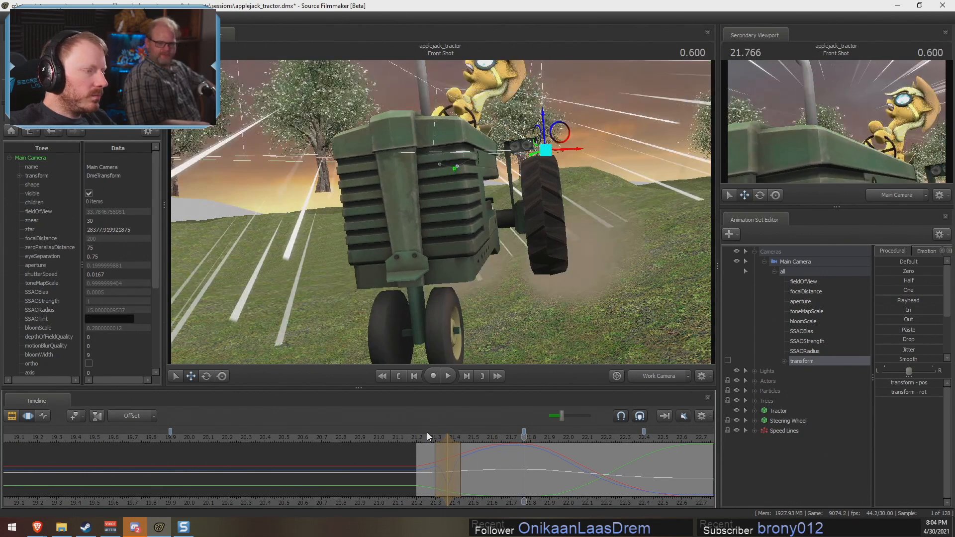
{"action": "left_click", "coordinate": [422, 436]}
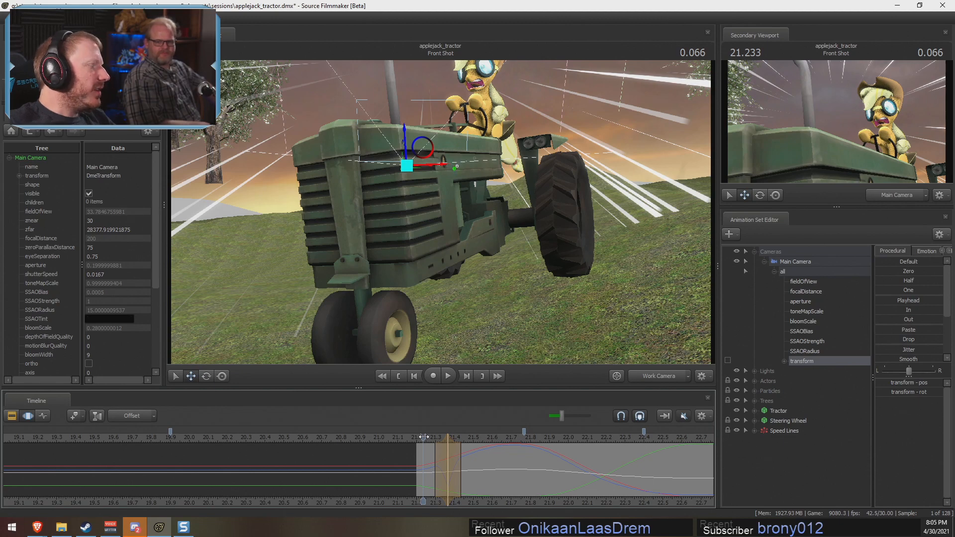
{"action": "left_click_drag", "start_coordinate": [423, 437], "coordinate": [417, 436]}
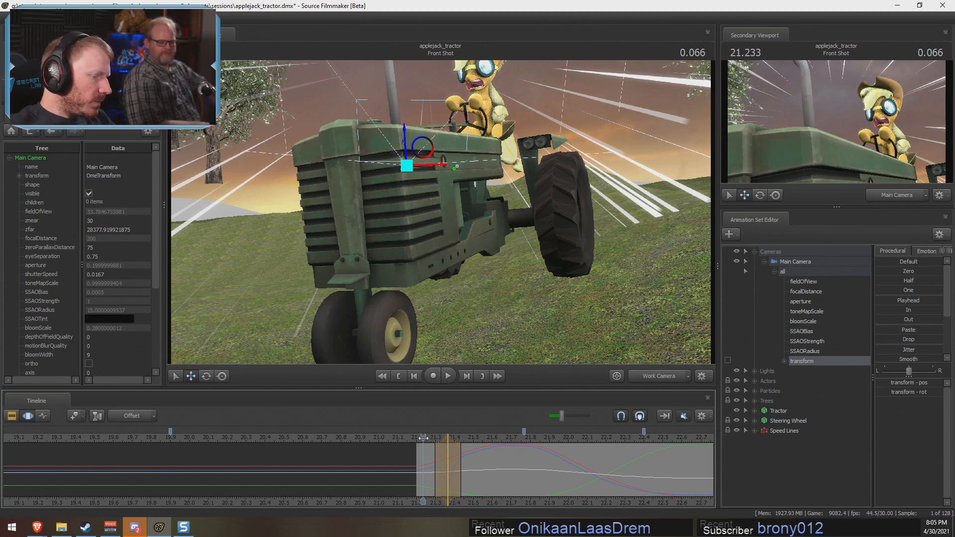
{"action": "middle_click_drag", "start_coordinate": [499, 503], "coordinate": [357, 497]}
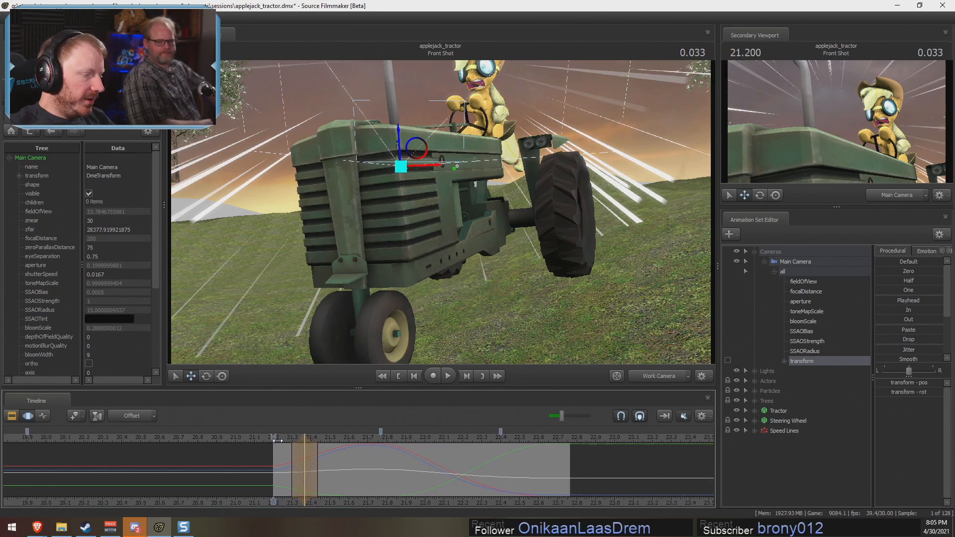
{"action": "key", "text": "space"}
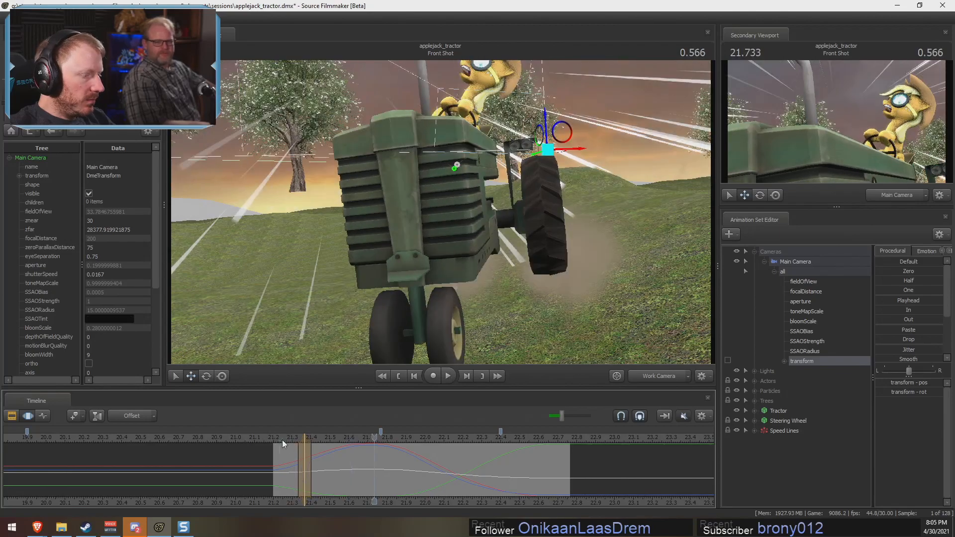
Step: At 21.366 seconds, lower the Main Camera further within a narrower time selection and play the start of Front Shot
{"action": "mouse_move", "coordinate": [287, 438]}
{"action": "left_mouse_down"}
{"action": "mouse_move", "coordinate": [279, 441]}
{"action": "mouse_move", "coordinate": [305, 441]}
{"action": "left_mouse_up"}
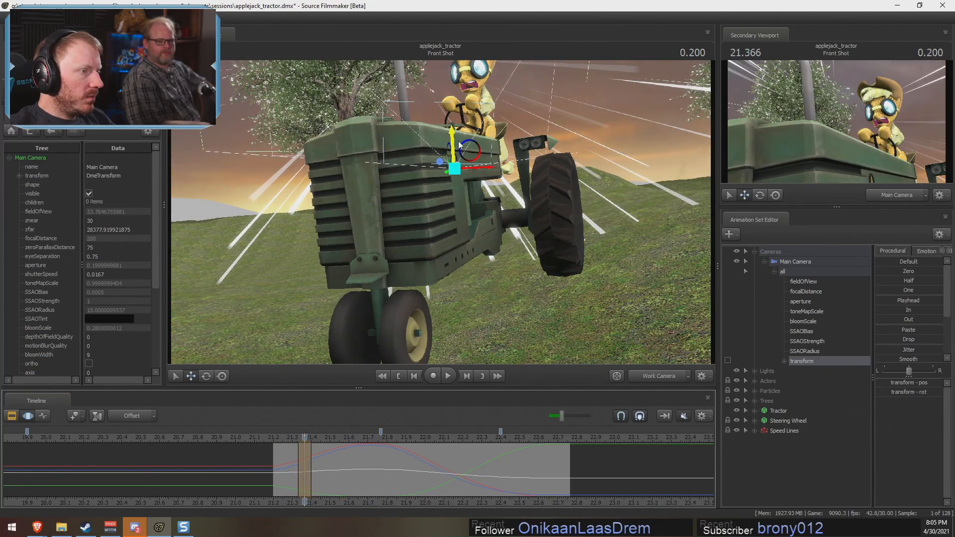
{"action": "left_click_drag", "start_coordinate": [455, 143], "coordinate": [455, 149]}
{"action": "key", "text": "space"}
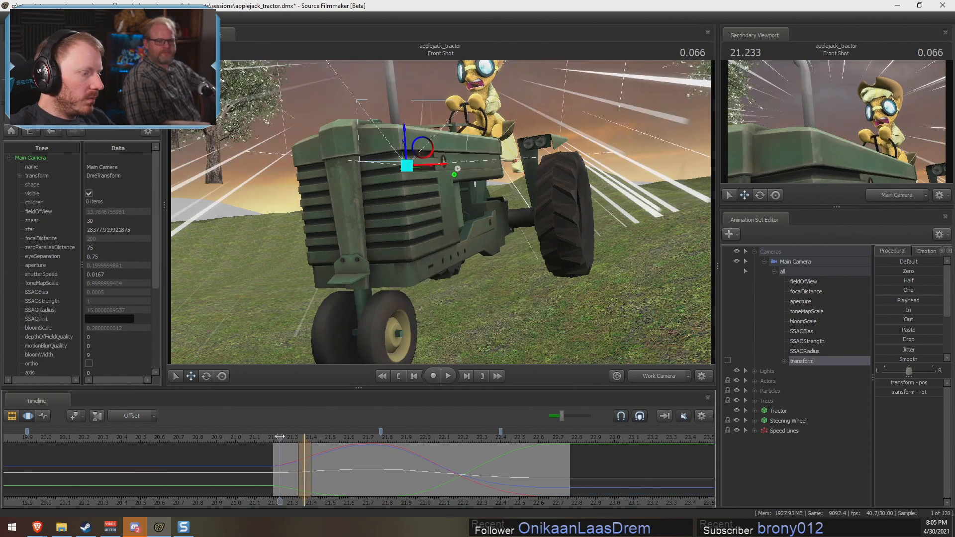
{"action": "key", "text": "space"}
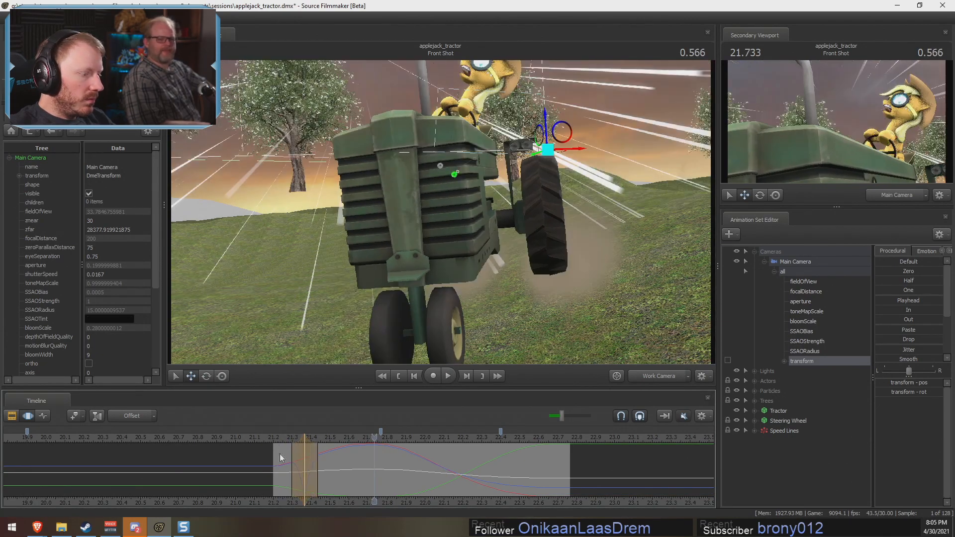
{"action": "key", "text": "space"}
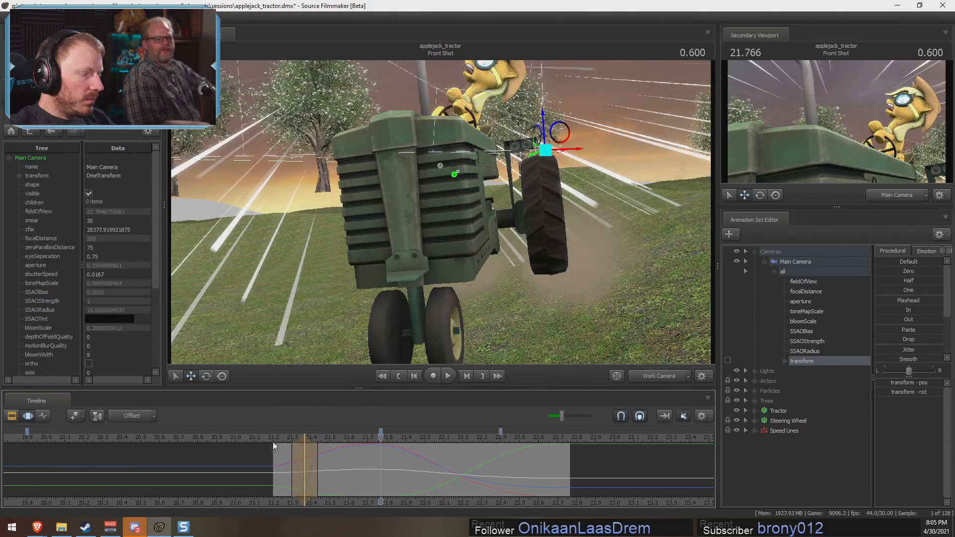
Step: At 21.333 seconds, rotate the Main Camera slightly within a time selection extended to about 21.47 seconds and replay Front Shot from its start
{"action": "left_click", "coordinate": [296, 458]}
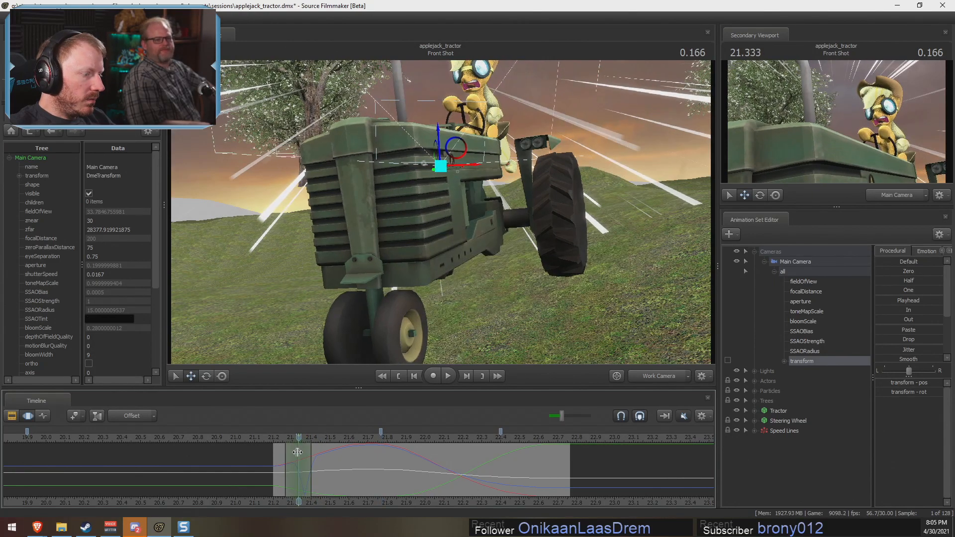
{"action": "left_click_drag", "start_coordinate": [317, 456], "coordinate": [323, 456]}
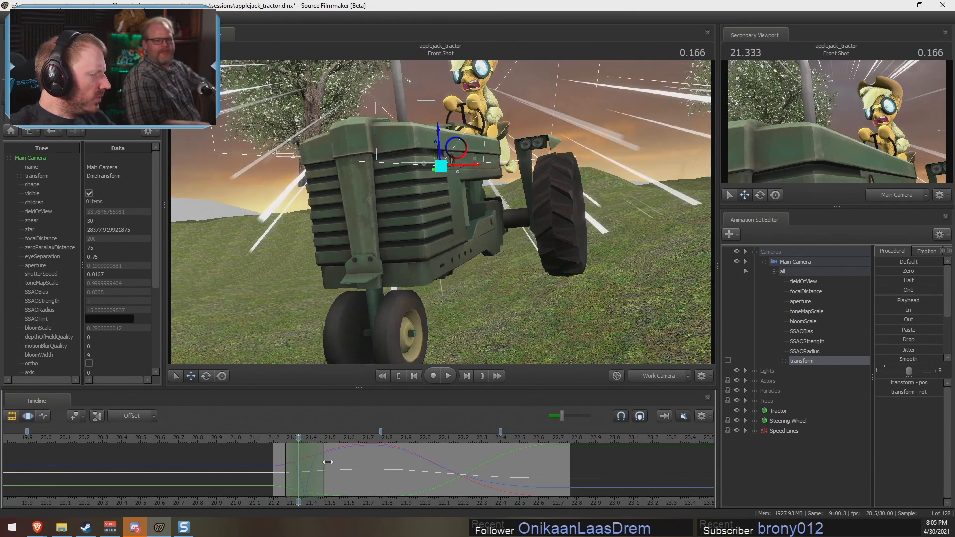
{"action": "key", "text": "e"}
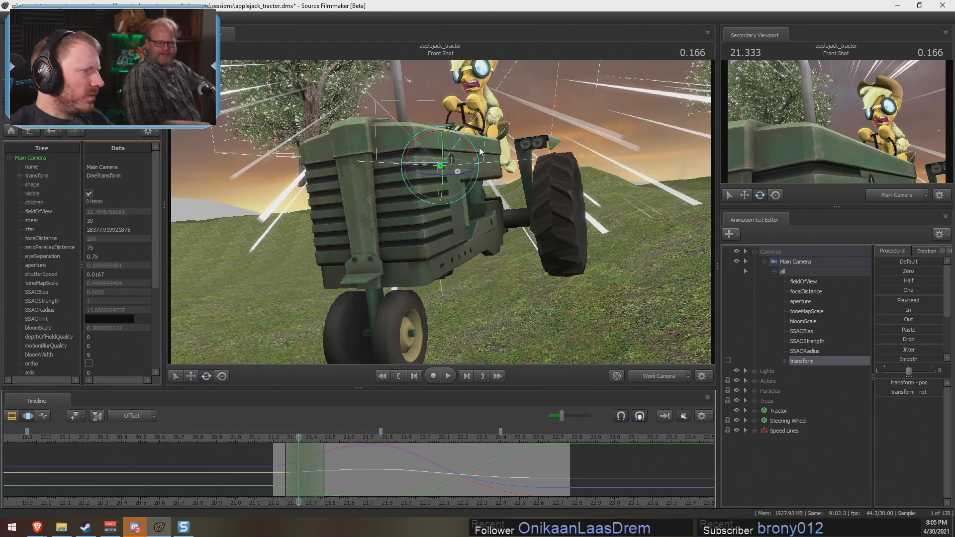
{"action": "left_click_drag", "start_coordinate": [473, 150], "coordinate": [473, 147]}
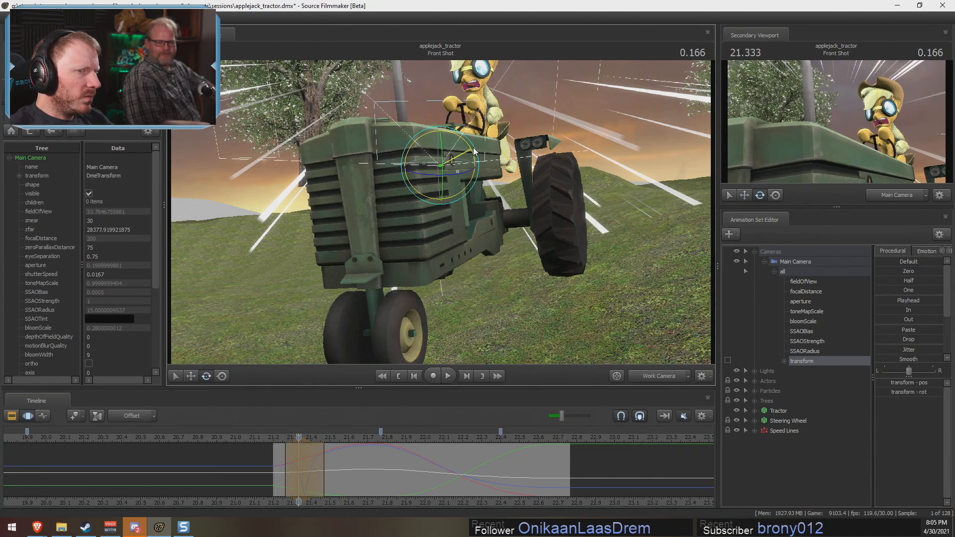
{"action": "left_click", "coordinate": [278, 437]}
{"action": "key", "text": "space"}
Step: At 21.633 seconds, lower and tilt the Main Camera within a short time selection and replay Front Shot
{"action": "left_click_drag", "start_coordinate": [293, 449], "coordinate": [352, 467]}
{"action": "left_click", "coordinate": [355, 467], "text": "shift"}
{"action": "scroll", "coordinate": [355, 467], "scroll_direction": "up", "scroll_amount": 3, "text": "shift"}
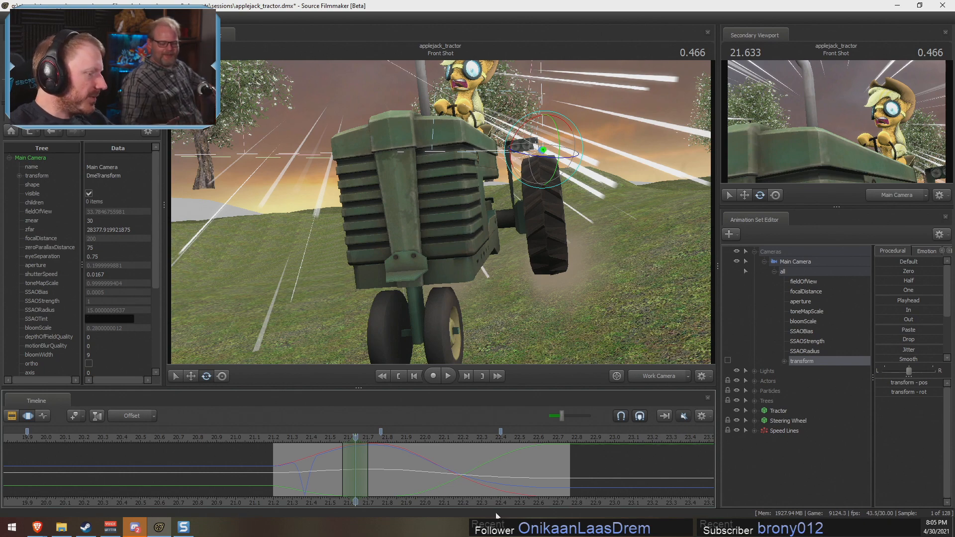
{"action": "left_click_drag", "start_coordinate": [649, 247], "coordinate": [594, 236]}
{"action": "key", "text": "w"}
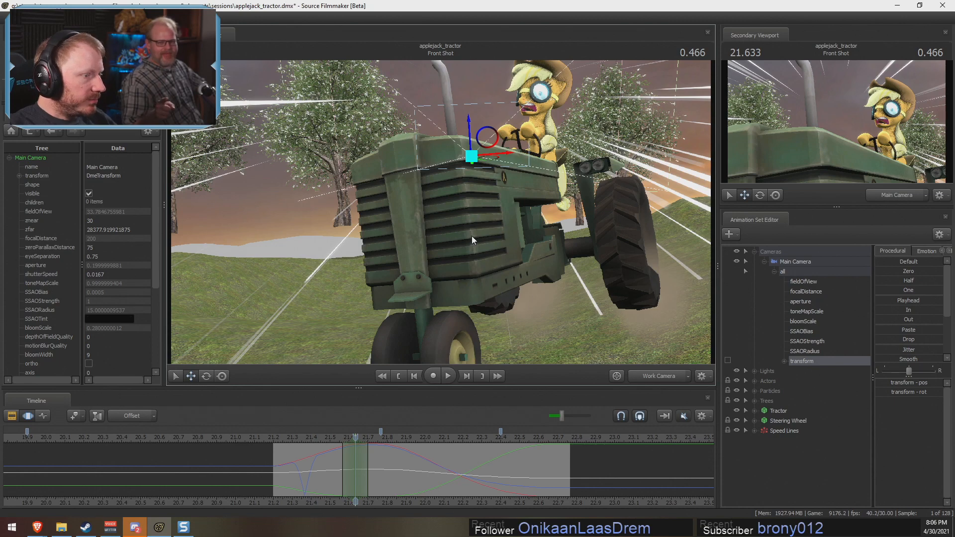
{"action": "left_click_drag", "start_coordinate": [471, 134], "coordinate": [487, 166]}
{"action": "key", "text": "e"}
{"action": "key", "text": "w"}
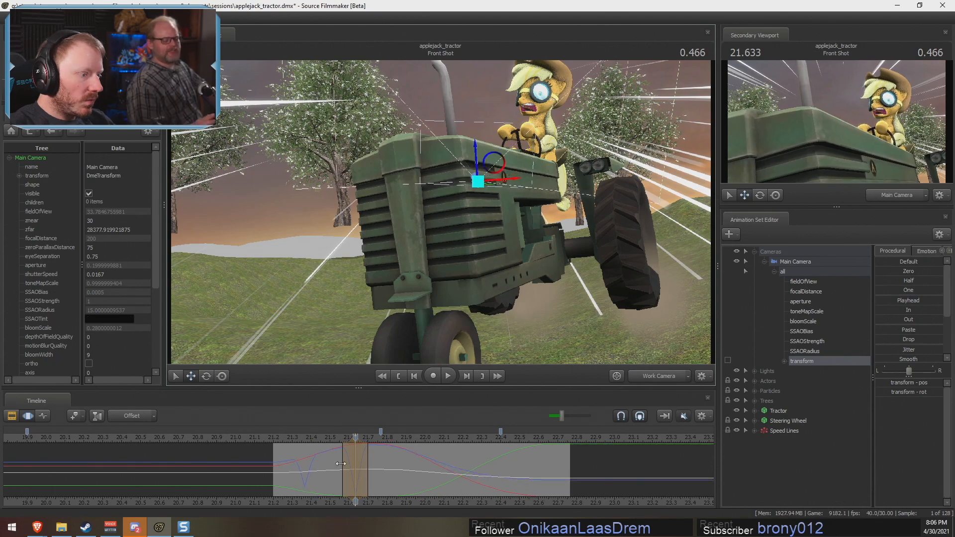
{"action": "left_click", "coordinate": [285, 439]}
{"action": "key", "text": "space"}
{"action": "key", "text": "space"}
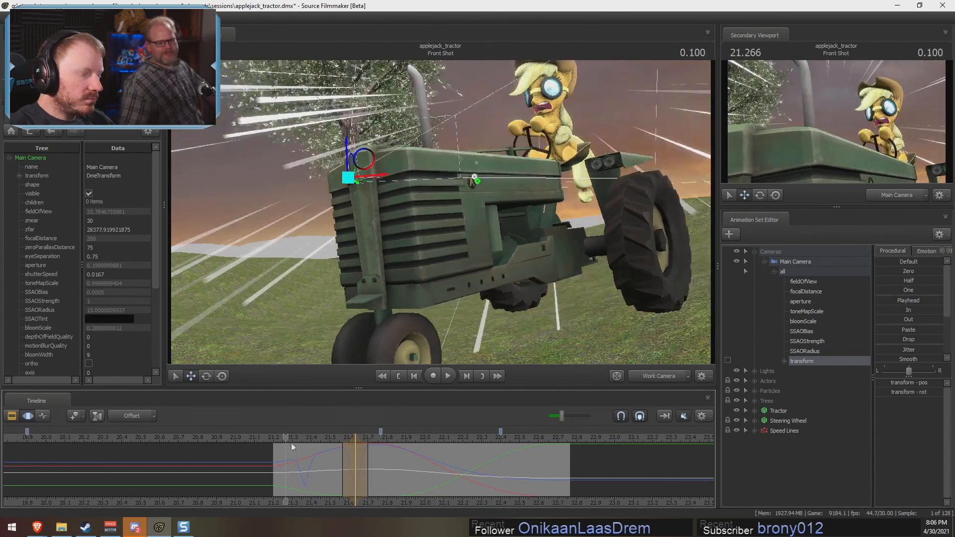
Step: Shift the second camera bump to about 21.766 seconds, widen the end of its time selection slightly and replay Front Shot
{"action": "mouse_move", "coordinate": [343, 440]}
{"action": "left_mouse_down"}
{"action": "mouse_move", "coordinate": [368, 445]}
{"action": "mouse_move", "coordinate": [358, 449]}
{"action": "left_mouse_up"}
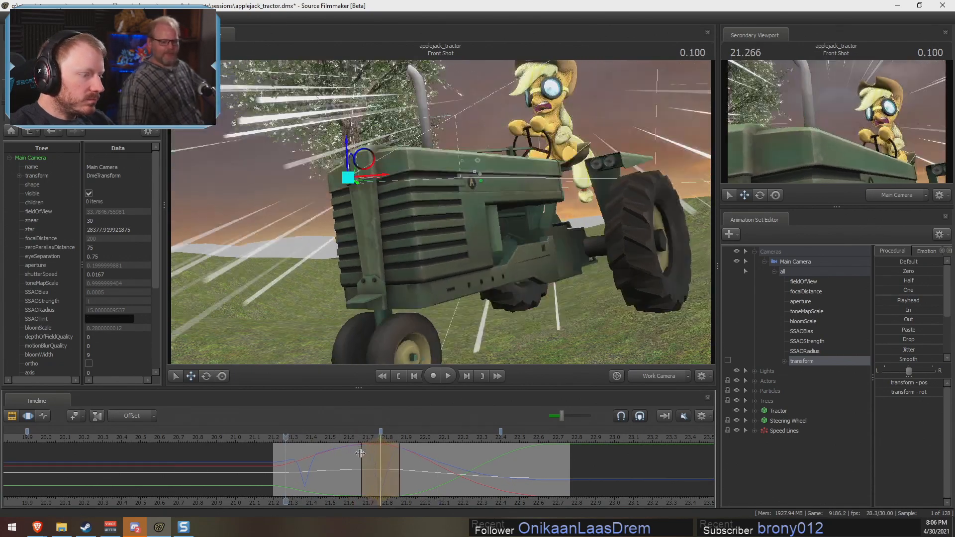
{"action": "left_click_drag", "start_coordinate": [294, 441], "coordinate": [282, 438]}
{"action": "key", "text": "space"}
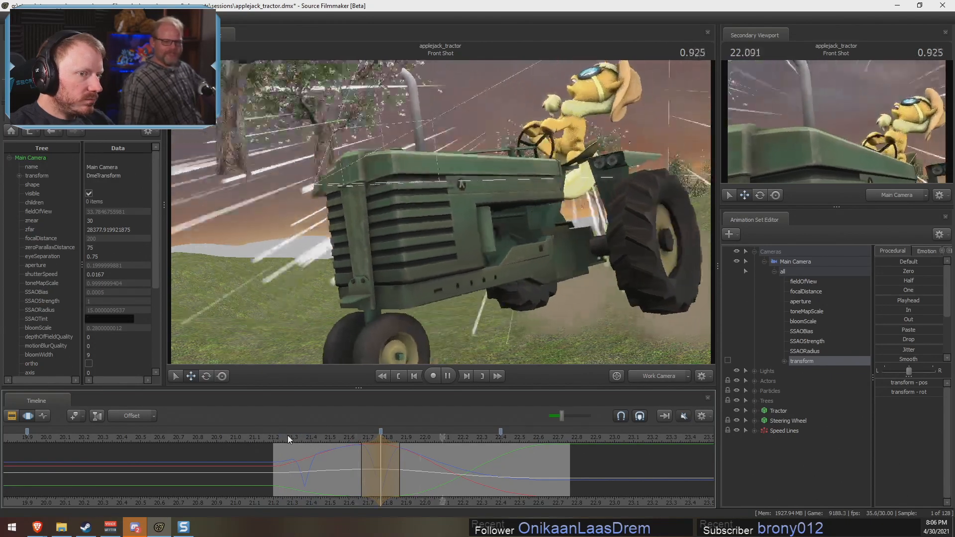
{"action": "key", "text": "space"}
{"action": "left_click_drag", "start_coordinate": [401, 469], "coordinate": [406, 470]}
{"action": "key", "text": "space"}
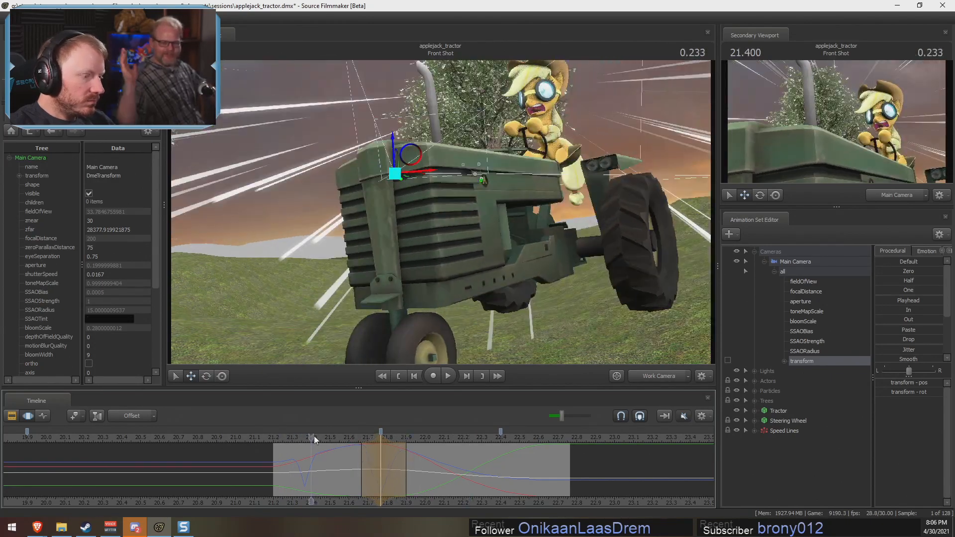
{"action": "key", "text": "space"}
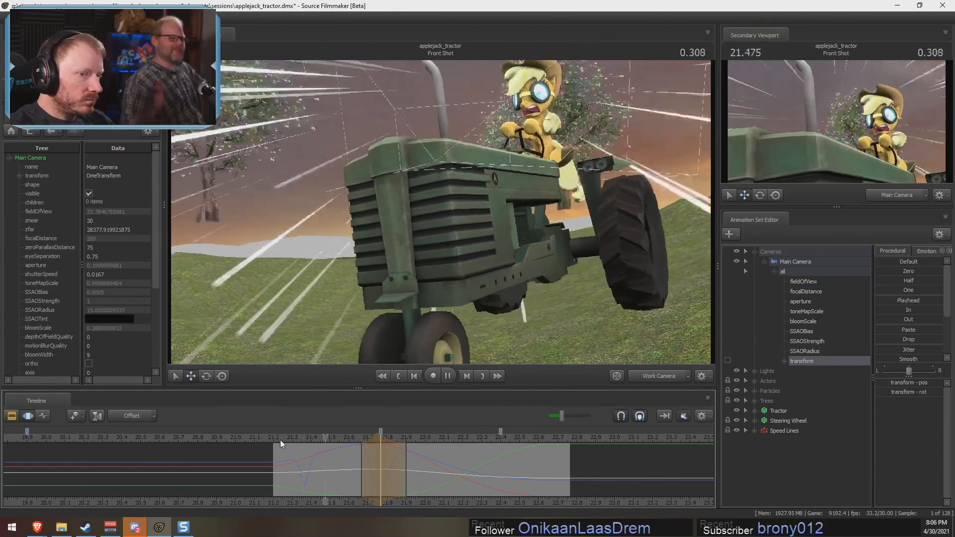
Step: Shift the second camera bump to about 21.866 seconds and play Front Shot from its start
{"action": "left_click_drag", "start_coordinate": [362, 440], "coordinate": [382, 441]}
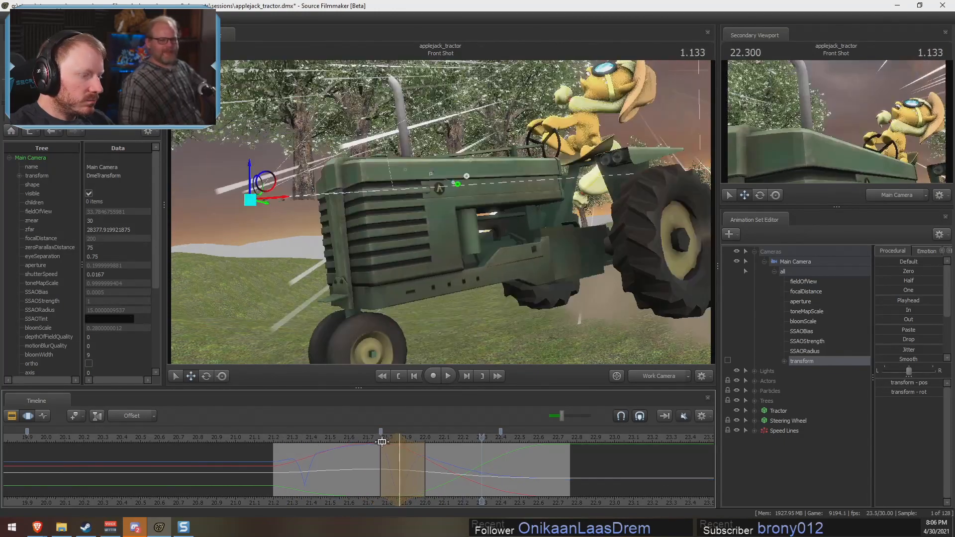
{"action": "left_click", "coordinate": [262, 438]}
{"action": "key", "text": "space"}
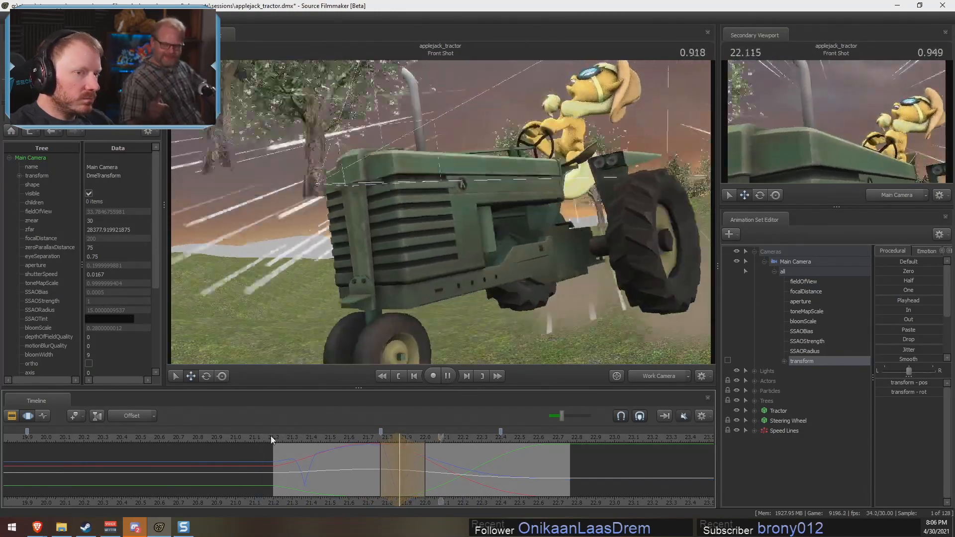
Step: At 22.000 seconds, lower and rotate the Main Camera within a short, slightly extended time selection and replay Front Shot
{"action": "left_click", "coordinate": [425, 473], "text": "shift"}
{"action": "scroll", "coordinate": [425, 474], "scroll_direction": "up", "scroll_amount": 2, "text": "shift"}
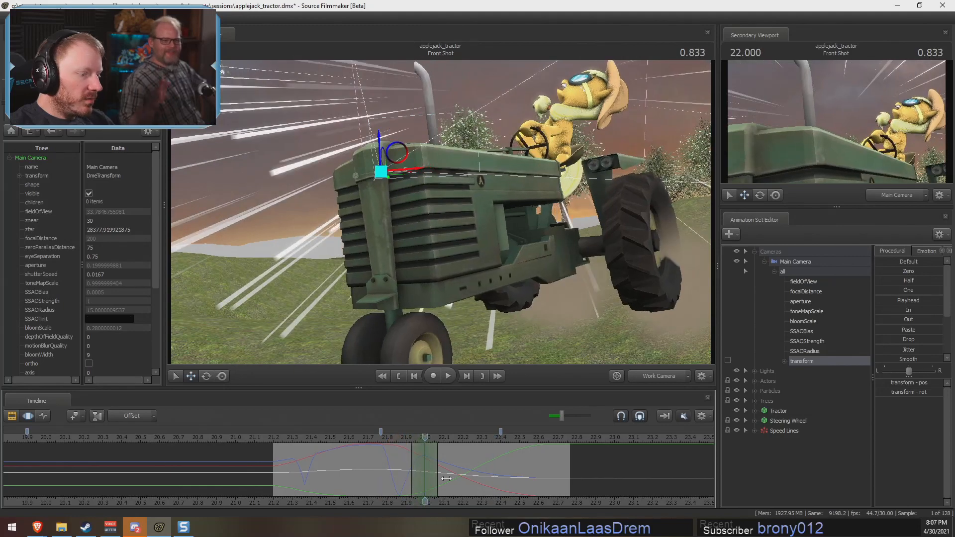
{"action": "left_click_drag", "start_coordinate": [444, 479], "coordinate": [454, 480]}
{"action": "left_click_drag", "start_coordinate": [379, 151], "coordinate": [412, 176]}
{"action": "key", "text": "e"}
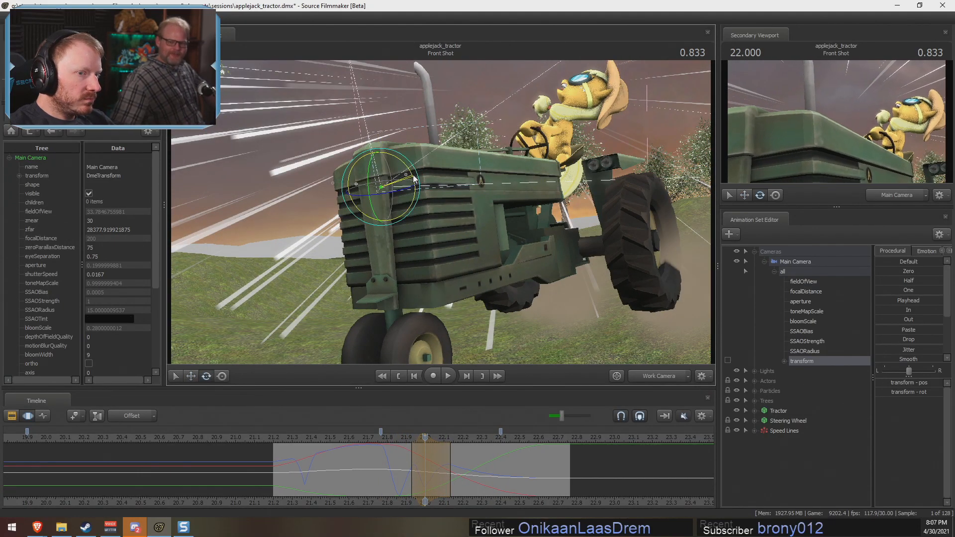
{"action": "key", "text": "space"}
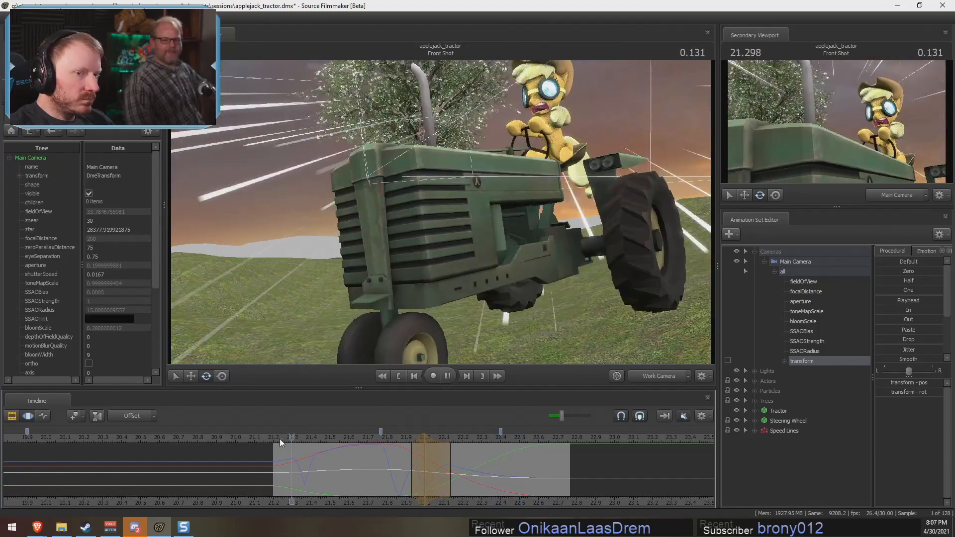
Step: At 22.400 seconds, rotate the Main Camera within a wide time selection ending at 23.0 seconds and play the shot
{"action": "left_click", "coordinate": [481, 484], "text": "shift"}
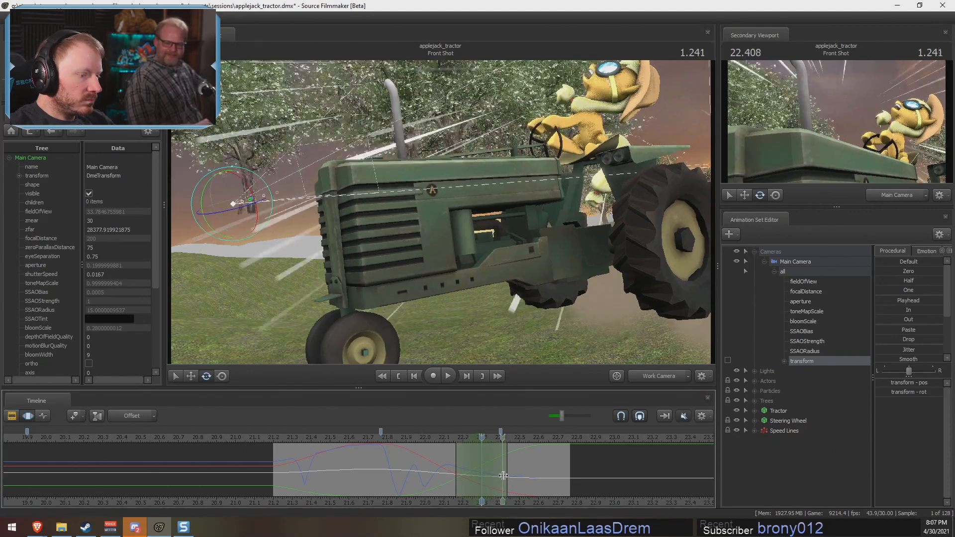
{"action": "left_click", "coordinate": [502, 473], "text": "shift"}
{"action": "scroll", "coordinate": [503, 473], "scroll_direction": "up", "scroll_amount": 4, "text": "shift"}
{"action": "left_click_drag", "start_coordinate": [570, 458], "coordinate": [623, 453]}
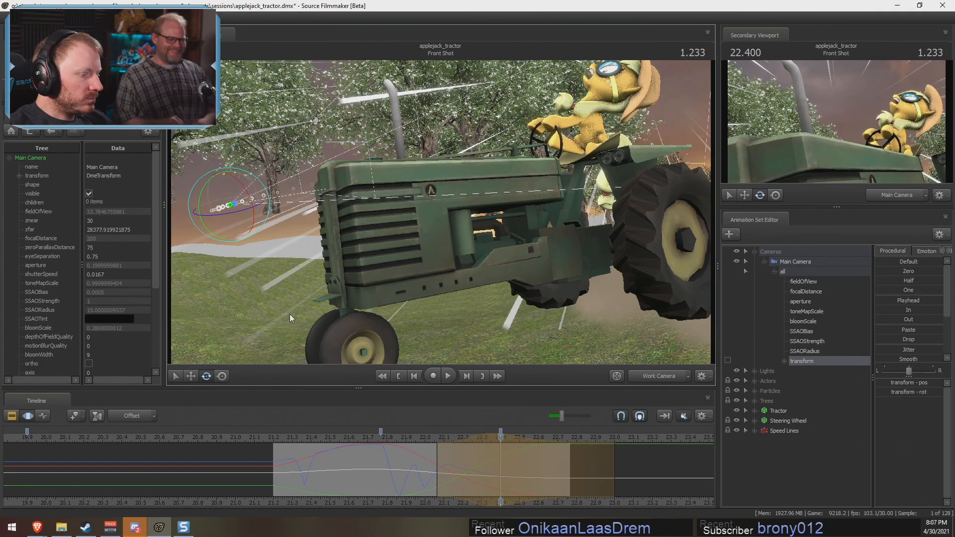
{"action": "key", "text": "space"}
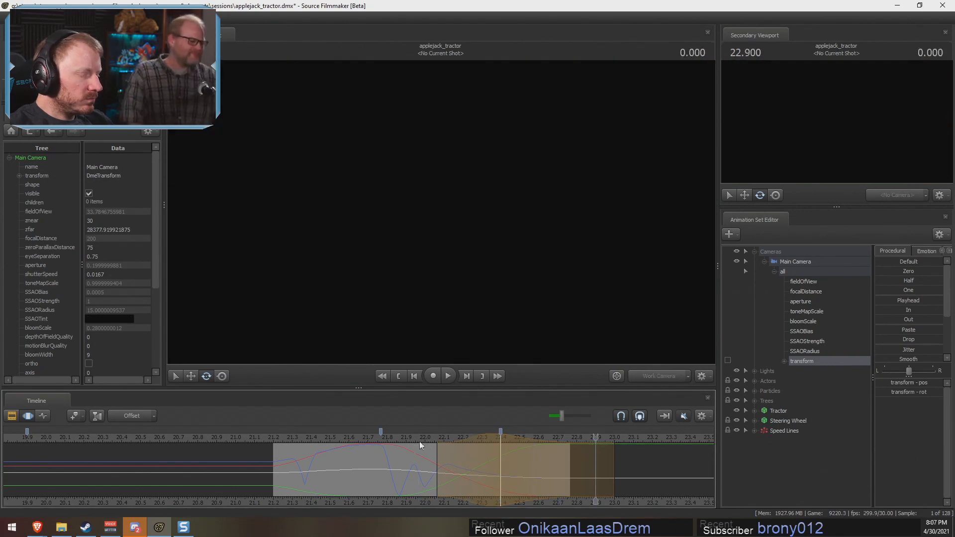
Step: At 22.333 seconds, lower the Main Camera slightly within a short time selection and play that part of the shot
{"action": "left_click", "coordinate": [463, 467], "text": "shift"}
{"action": "left_click", "coordinate": [486, 481], "text": "shift"}
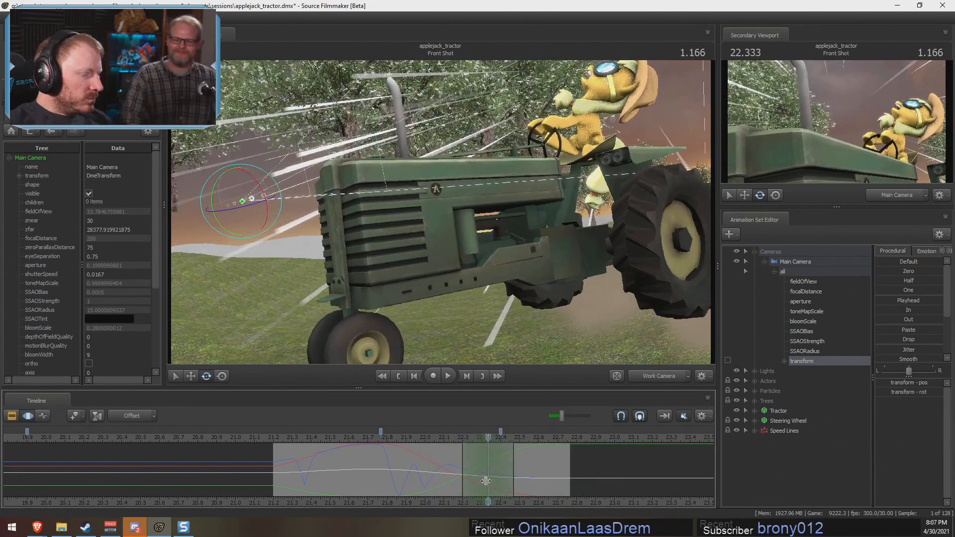
{"action": "key", "text": "w"}
{"action": "left_click_drag", "start_coordinate": [242, 172], "coordinate": [241, 175]}
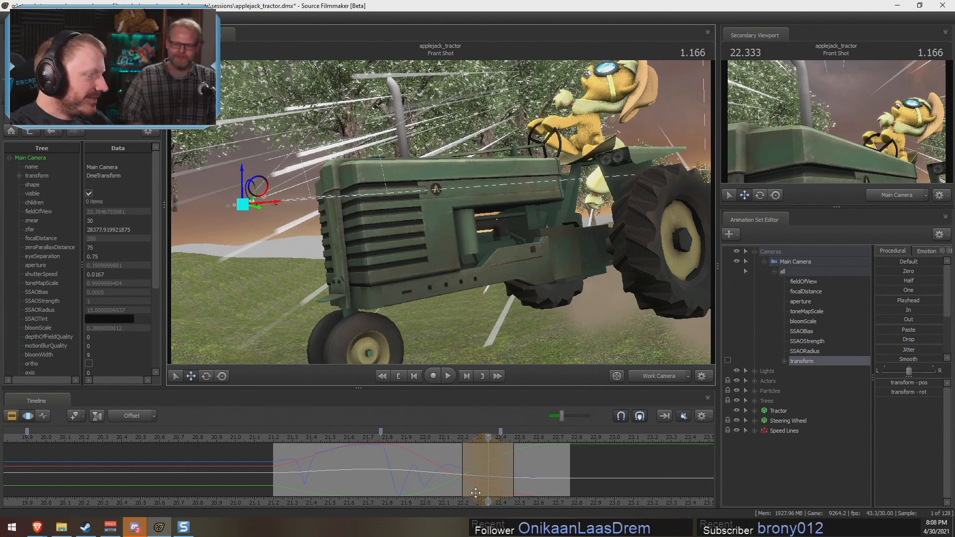
{"action": "left_click", "coordinate": [450, 473]}
{"action": "left_click_drag", "start_coordinate": [450, 473], "coordinate": [551, 480]}
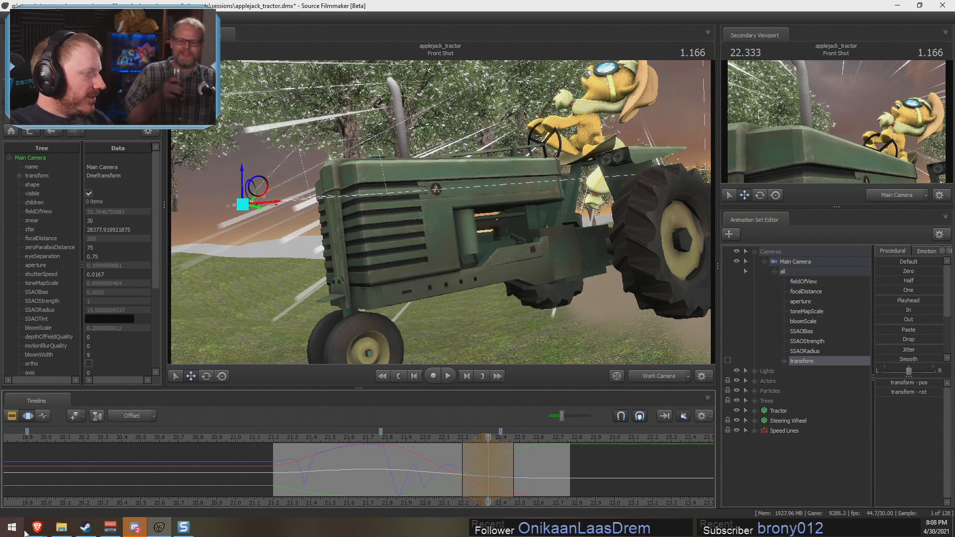
{"action": "key", "text": "space"}
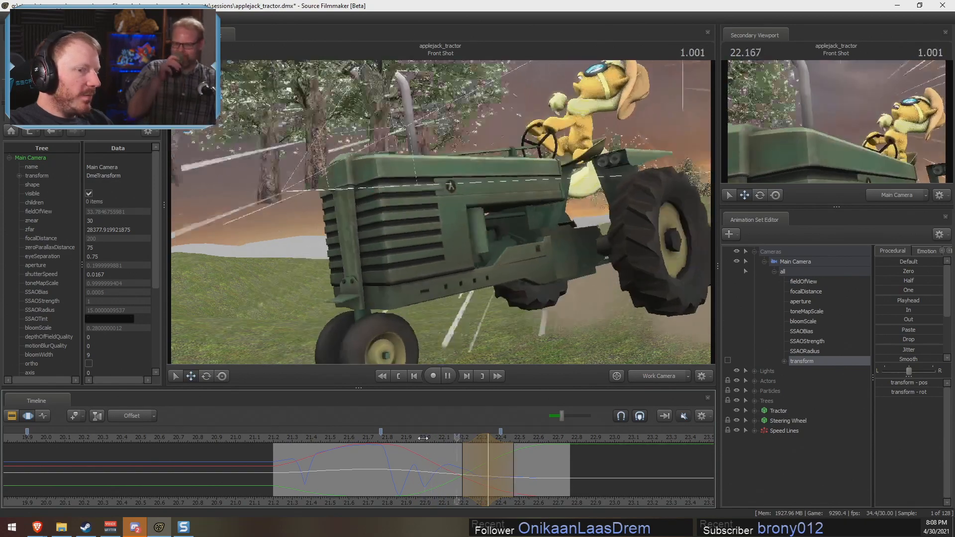
{"action": "key", "text": "space"}
Step: Undo the last camera move, lower the Main Camera further at 22.333 seconds and replay the shot
{"action": "key", "text": "ctrl+z"}
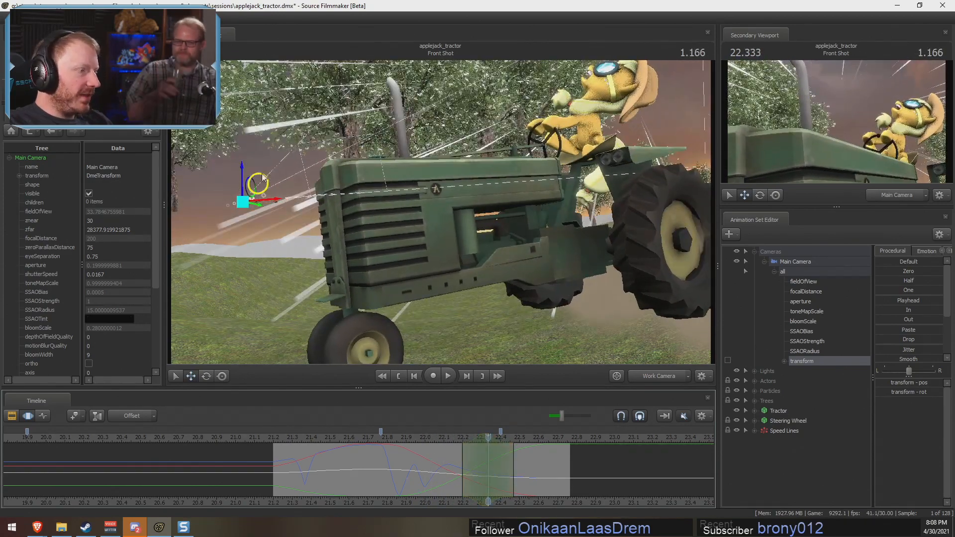
{"action": "left_click_drag", "start_coordinate": [244, 176], "coordinate": [245, 184]}
{"action": "key", "text": "space"}
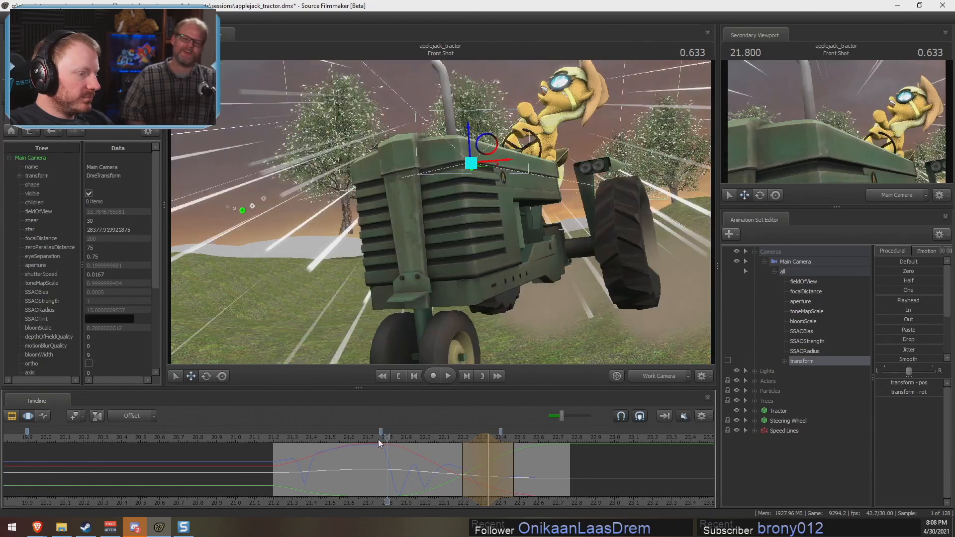
{"action": "key", "text": "space"}
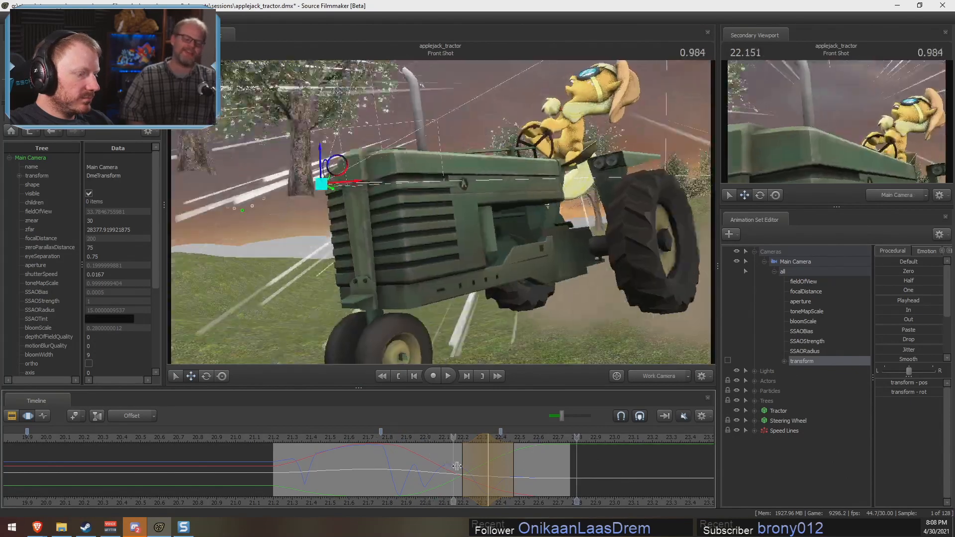
Step: At 22.600 seconds, try raising the Main Camera slightly within a widened time selection and play the end of Front Shot
{"action": "left_click_drag", "start_coordinate": [512, 475], "coordinate": [537, 479], "text": "shift"}
{"action": "scroll", "coordinate": [514, 476], "scroll_direction": "up", "scroll_amount": 2}
{"action": "scroll", "coordinate": [536, 479], "scroll_direction": "up", "scroll_amount": 2}
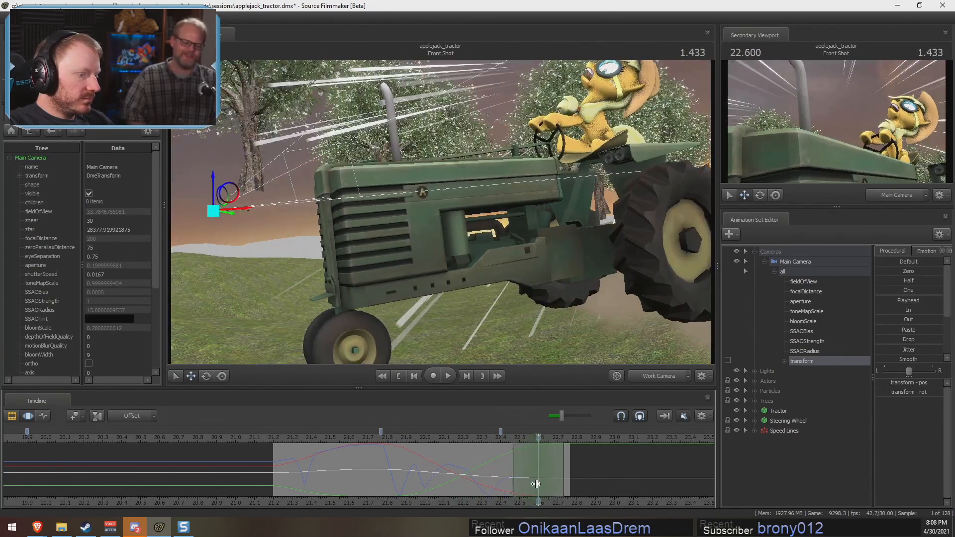
{"action": "left_click_drag", "start_coordinate": [213, 185], "coordinate": [212, 177]}
{"action": "left_click", "coordinate": [438, 435]}
{"action": "key", "text": "space"}
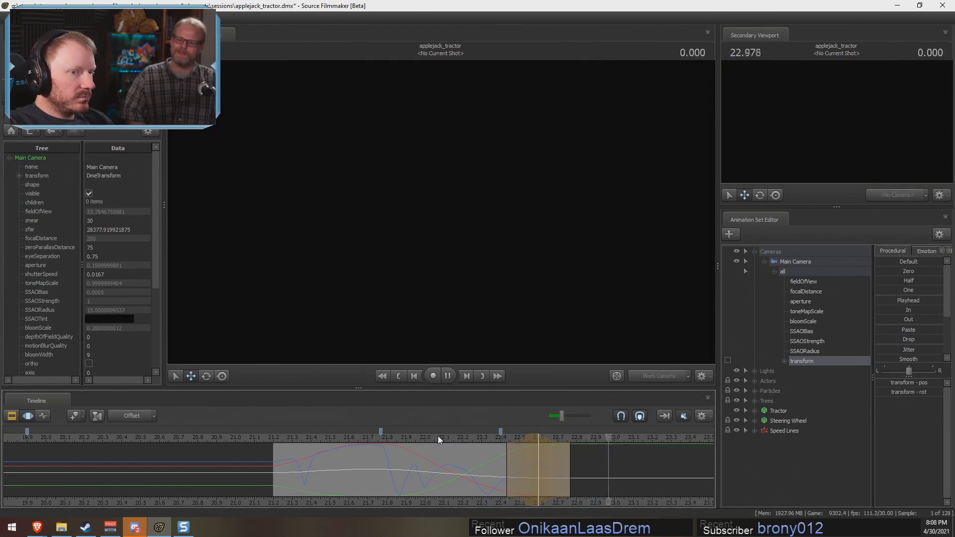
Step: Return to 22.600 seconds, lower the Main Camera instead and play from 22.100 seconds
{"action": "left_click", "coordinate": [539, 438]}
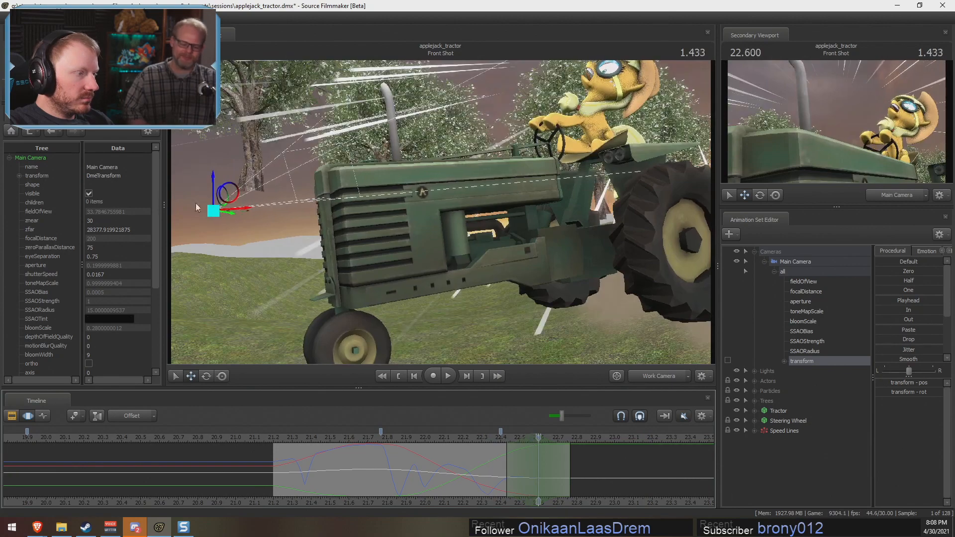
{"action": "left_click", "coordinate": [213, 194]}
{"action": "left_click", "coordinate": [444, 438]}
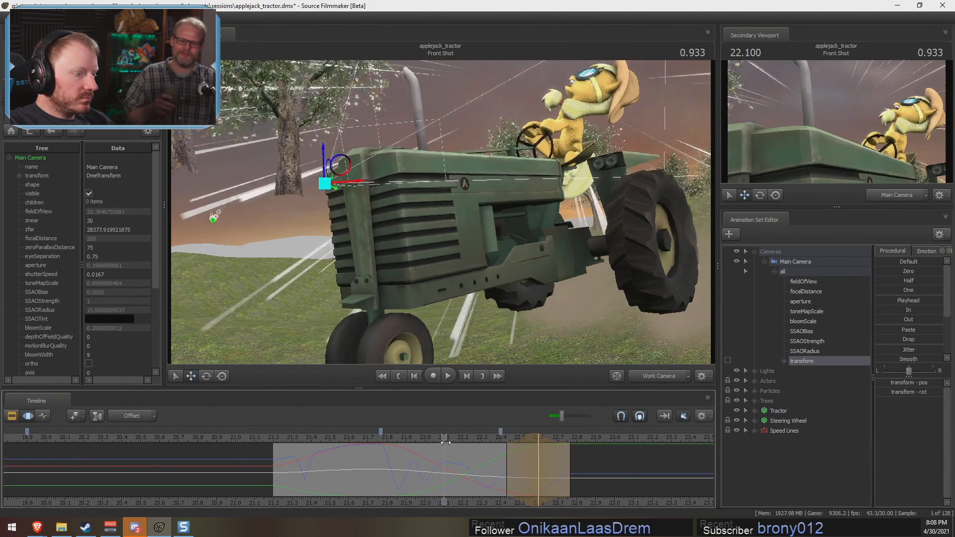
{"action": "key", "text": "space"}
Step: Narrow the time selection around 22.600 seconds, extend its end to about 22.83 seconds and replay the end of Front Shot
{"action": "scroll", "coordinate": [523, 460], "scroll_direction": "down", "scroll_amount": 2, "text": "shift"}
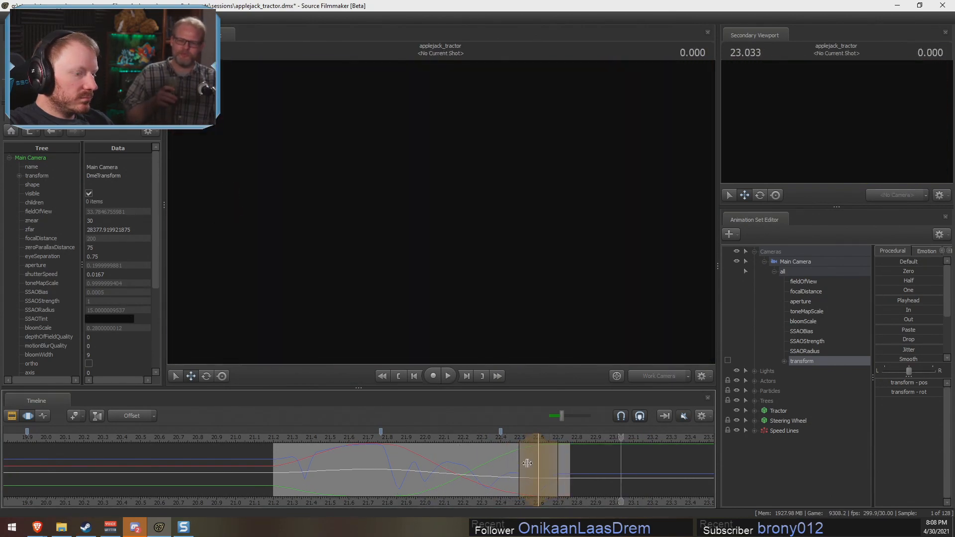
{"action": "left_click_drag", "start_coordinate": [476, 439], "coordinate": [467, 440]}
{"action": "key", "text": "space"}
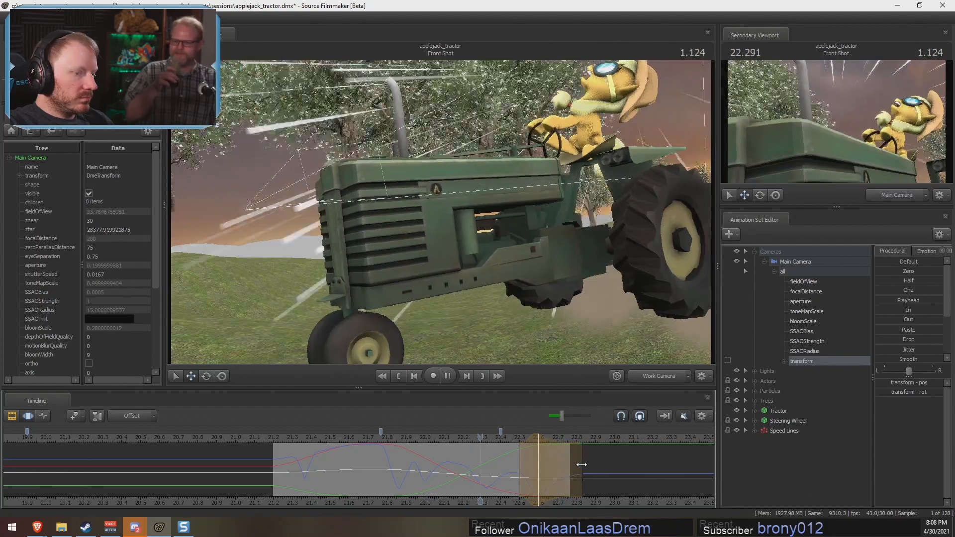
{"action": "key", "text": "Escape"}
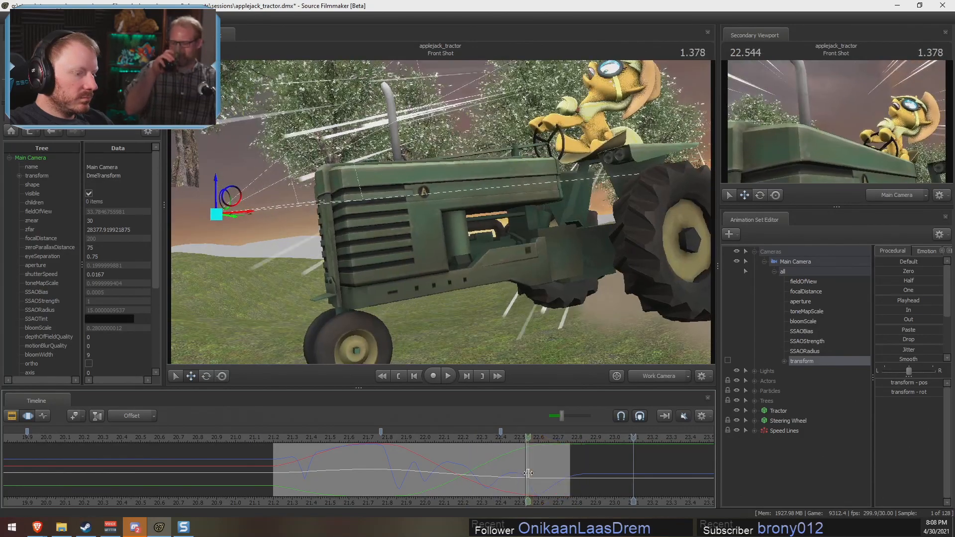
Step: At 22.533 seconds, rotate the Main Camera slightly within a new short time selection
{"action": "left_click", "coordinate": [527, 473], "text": "shift"}
{"action": "scroll", "coordinate": [531, 473], "scroll_direction": "up", "scroll_amount": 3, "text": "shift"}
{"action": "key", "text": "e"}
{"action": "left_click_drag", "start_coordinate": [227, 207], "coordinate": [229, 200]}
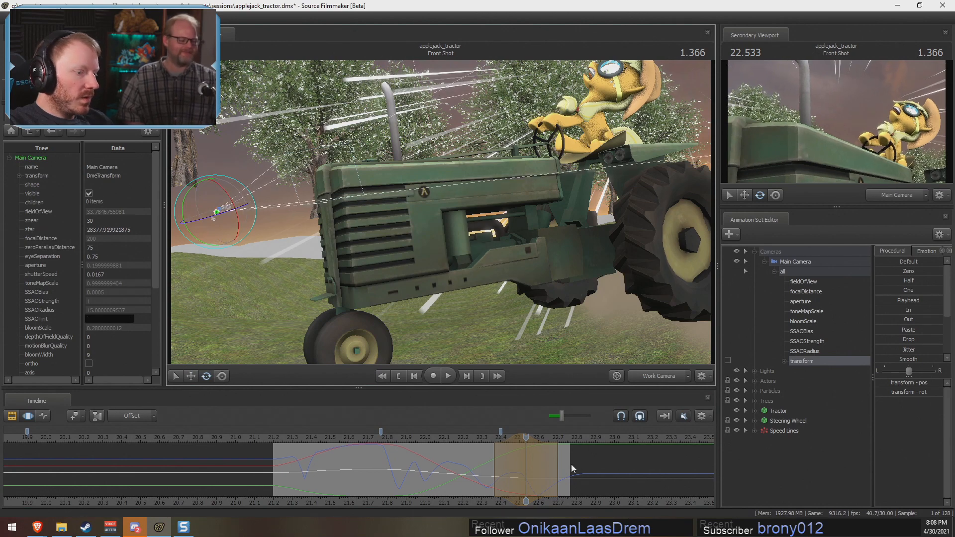
Step: Extend the time selection's end to about 22.83 seconds, shift the selection slightly earlier and replay from 21.8 seconds
{"action": "left_click_drag", "start_coordinate": [558, 468], "coordinate": [583, 469]}
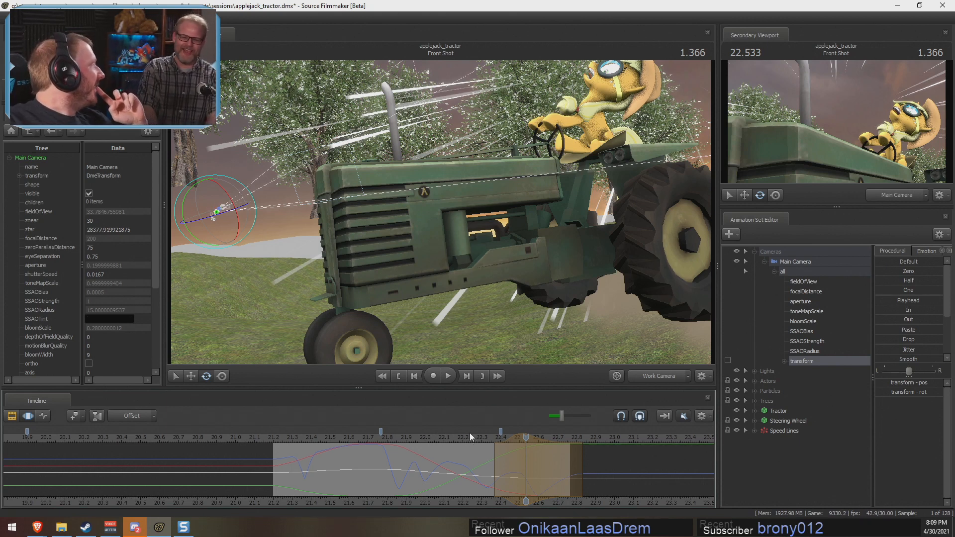
{"action": "left_click_drag", "start_coordinate": [475, 438], "coordinate": [388, 441]}
{"action": "key", "text": "space"}
{"action": "key", "text": "space"}
{"action": "left_click_drag", "start_coordinate": [541, 462], "coordinate": [537, 461]}
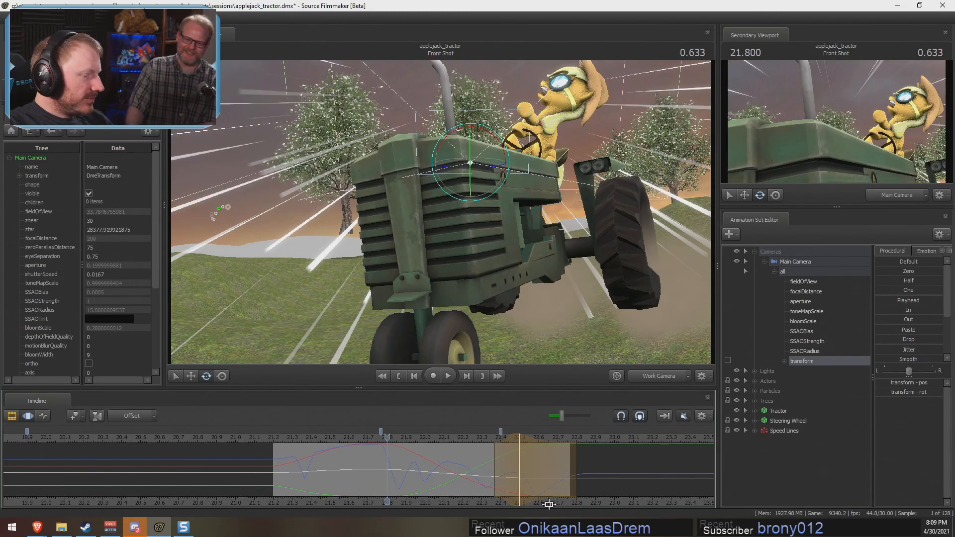
{"action": "key", "text": "space"}
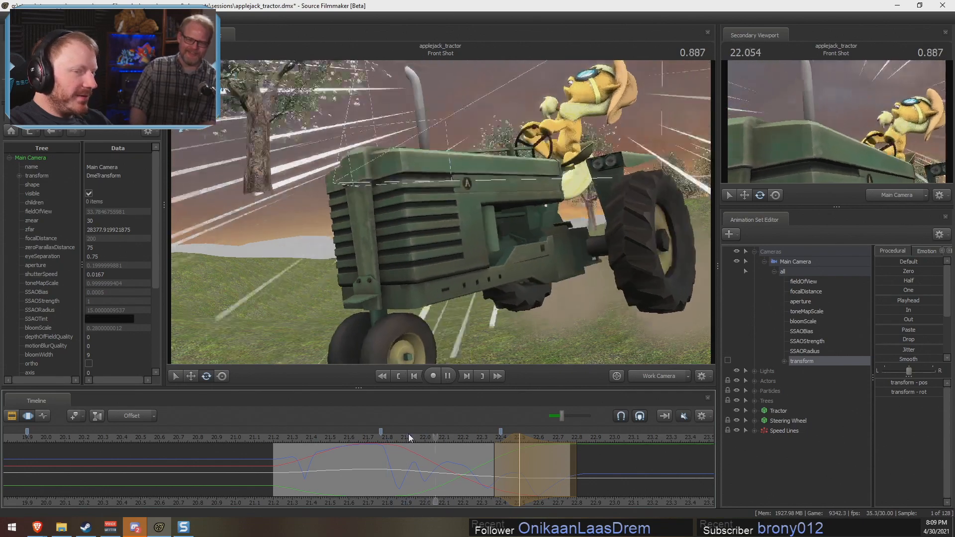
{"action": "key", "text": "space"}
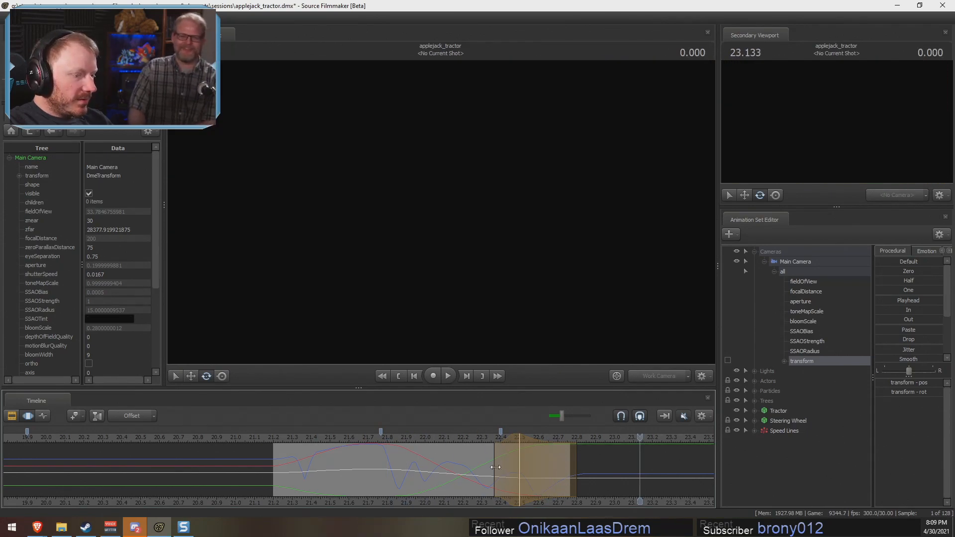
Step: Narrow the time selection to run from 22.4 seconds to the end of Front Shot and replay the ending
{"action": "left_click_drag", "start_coordinate": [495, 470], "coordinate": [501, 472]}
{"action": "left_click_drag", "start_coordinate": [577, 471], "coordinate": [570, 472]}
{"action": "left_click", "coordinate": [446, 432]}
{"action": "key", "text": "space"}
{"action": "key", "text": "space"}
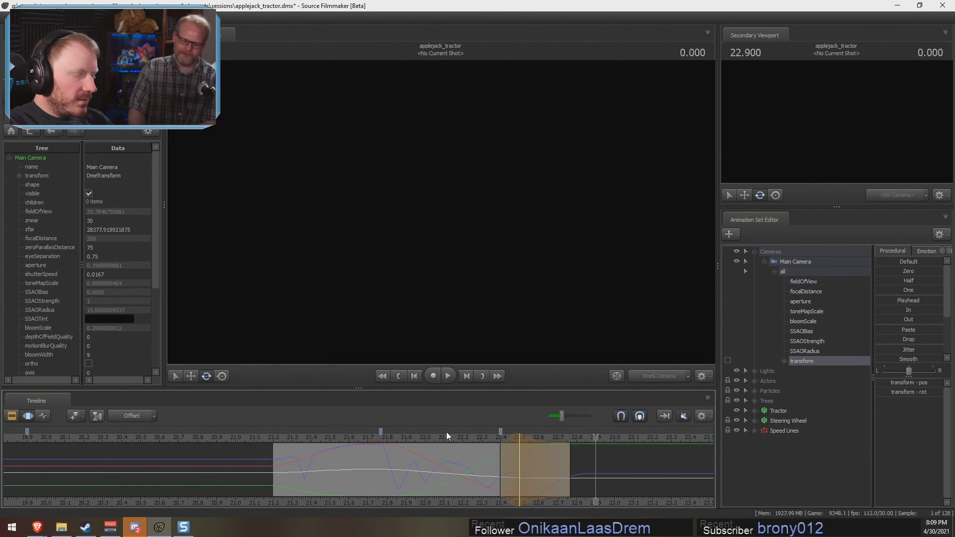
Step: At 22.533 seconds, lower the Main Camera slightly within a new short time selection and play the result
{"action": "left_click_drag", "start_coordinate": [446, 433], "coordinate": [298, 433]}
{"action": "left_click_drag", "start_coordinate": [418, 461], "coordinate": [523, 491]}
{"action": "left_click", "coordinate": [525, 491], "text": "shift"}
{"action": "scroll", "coordinate": [526, 491], "scroll_direction": "up", "scroll_amount": 4, "text": "shift"}
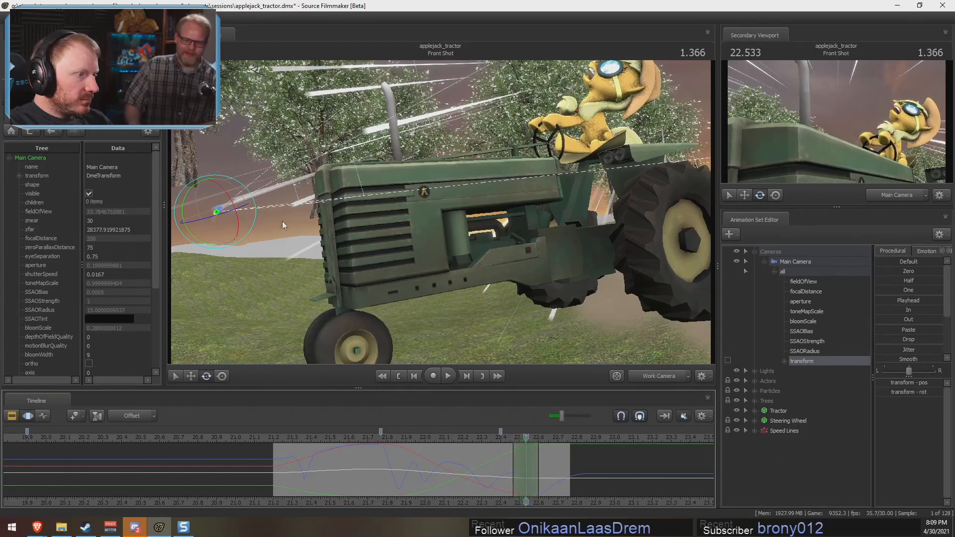
{"action": "key", "text": "w"}
{"action": "left_click_drag", "start_coordinate": [217, 193], "coordinate": [217, 200]}
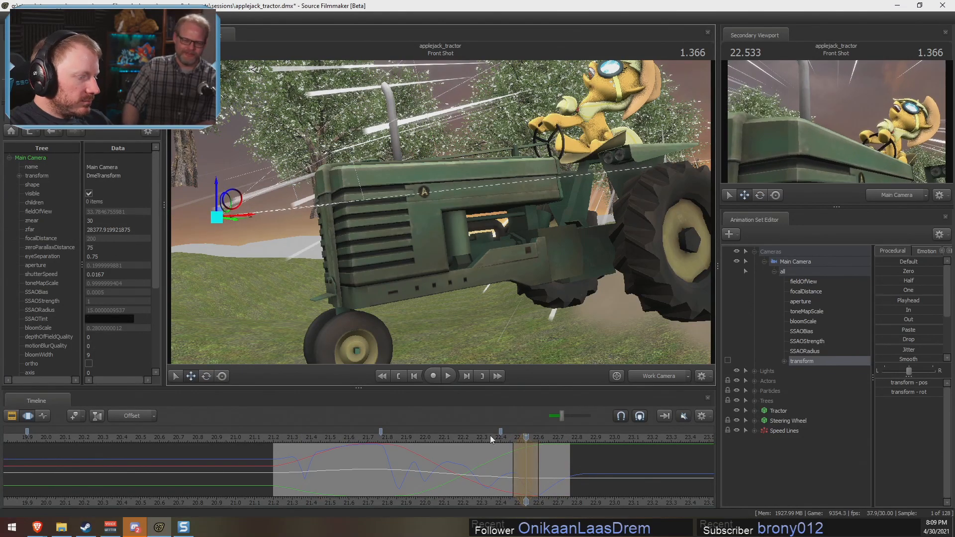
{"action": "key", "text": "space"}
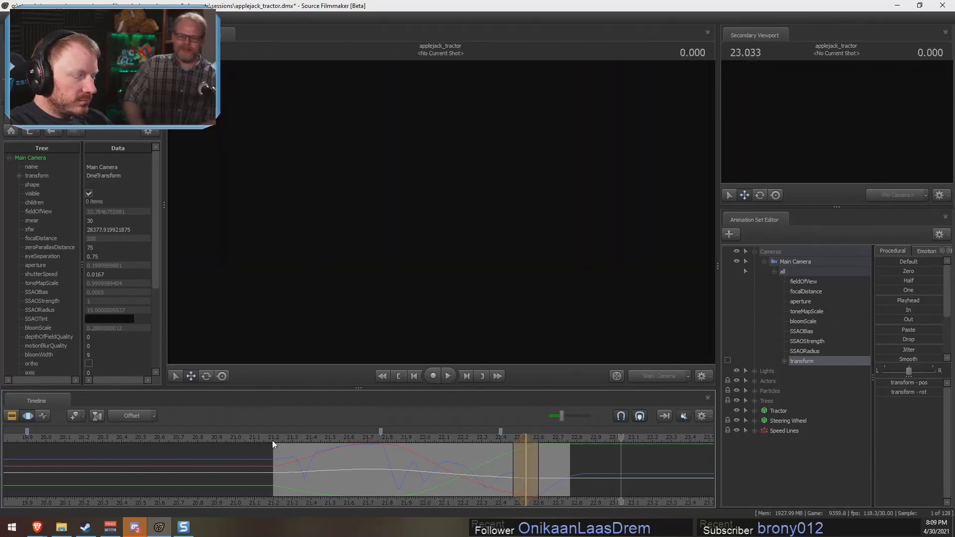
Step: Play Front Shot from its start several times, switching the primary viewport to the Main Camera
{"action": "left_click", "coordinate": [280, 438]}
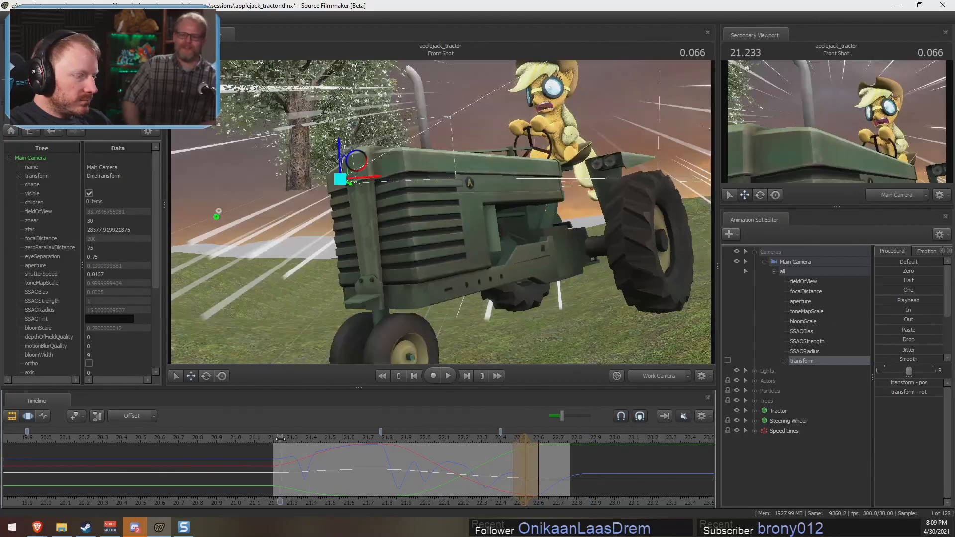
{"action": "key", "text": "space"}
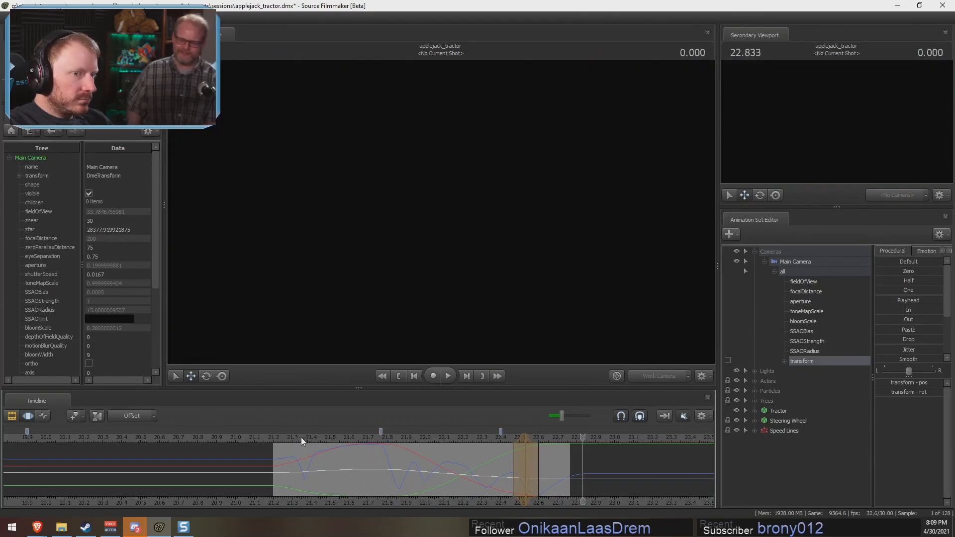
{"action": "left_click", "coordinate": [286, 438]}
{"action": "left_click", "coordinate": [657, 377]}
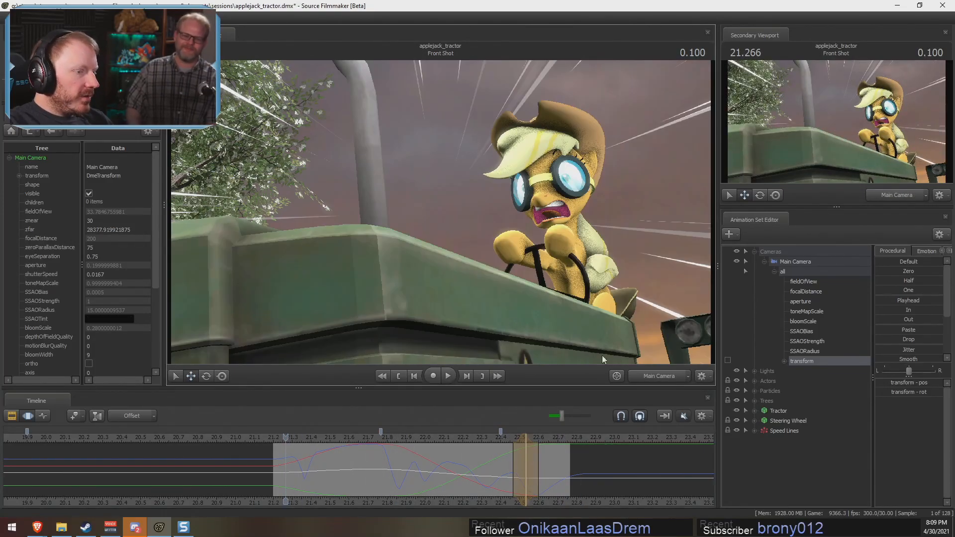
{"action": "key", "text": "space"}
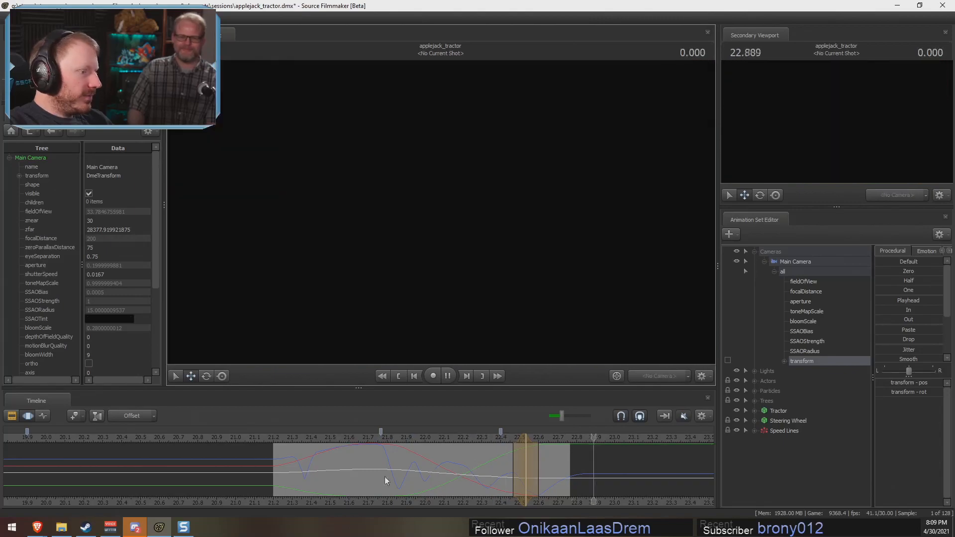
{"action": "left_click", "coordinate": [278, 431]}
{"action": "key", "text": "space"}
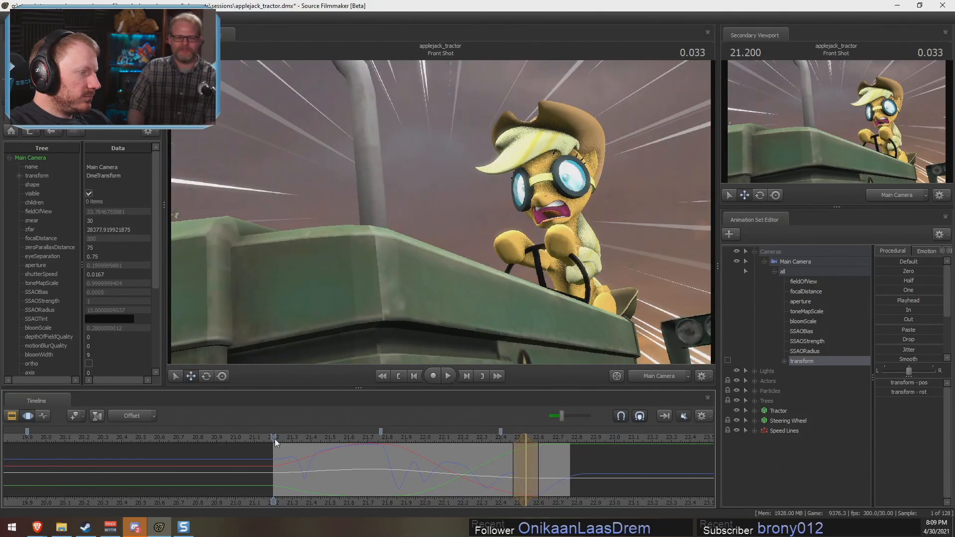
{"action": "key", "text": "space"}
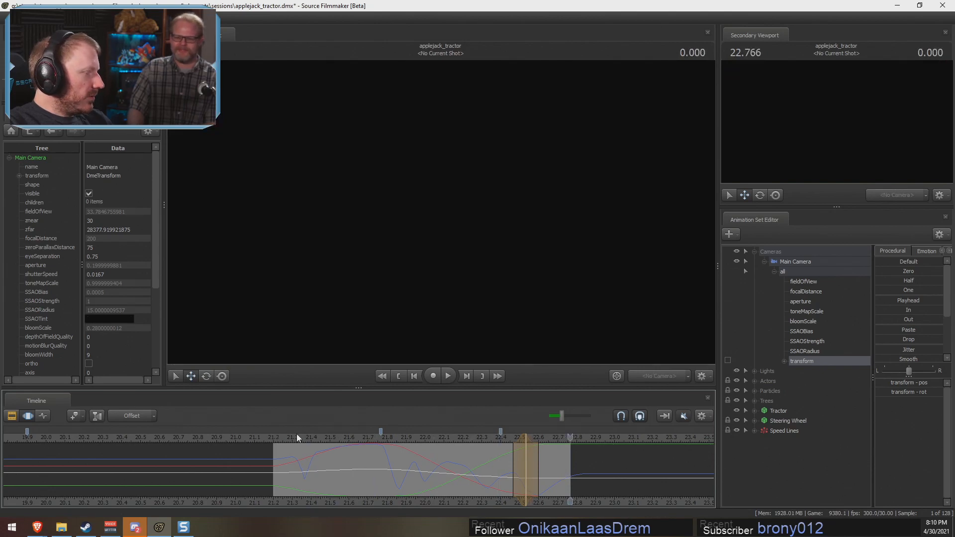
Step: Scrub through Front Shot in the Motion Editor, from its first frames at 21.2 seconds to 21.633 seconds
{"action": "left_click", "coordinate": [297, 435]}
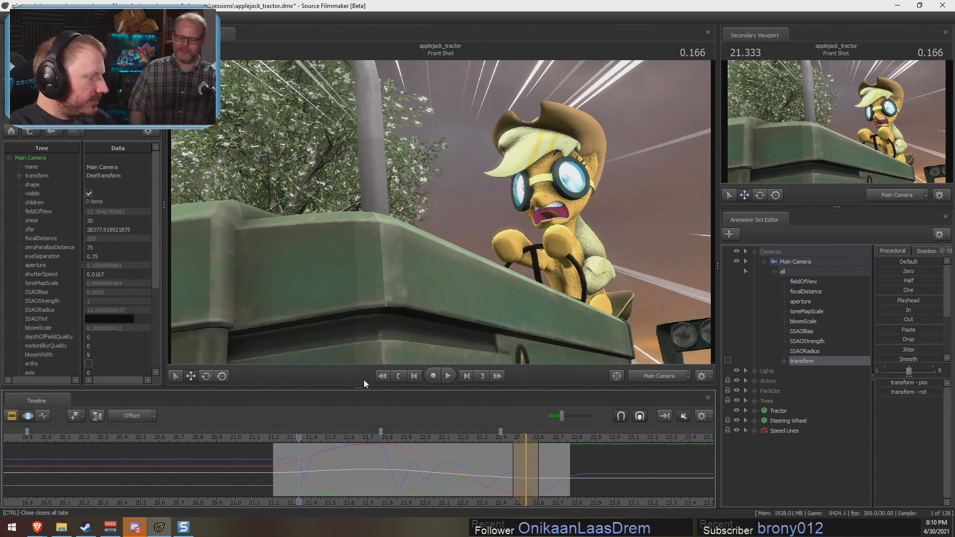
{"action": "key", "text": "F2"}
{"action": "key", "text": "F3"}
{"action": "key", "text": "shift"}
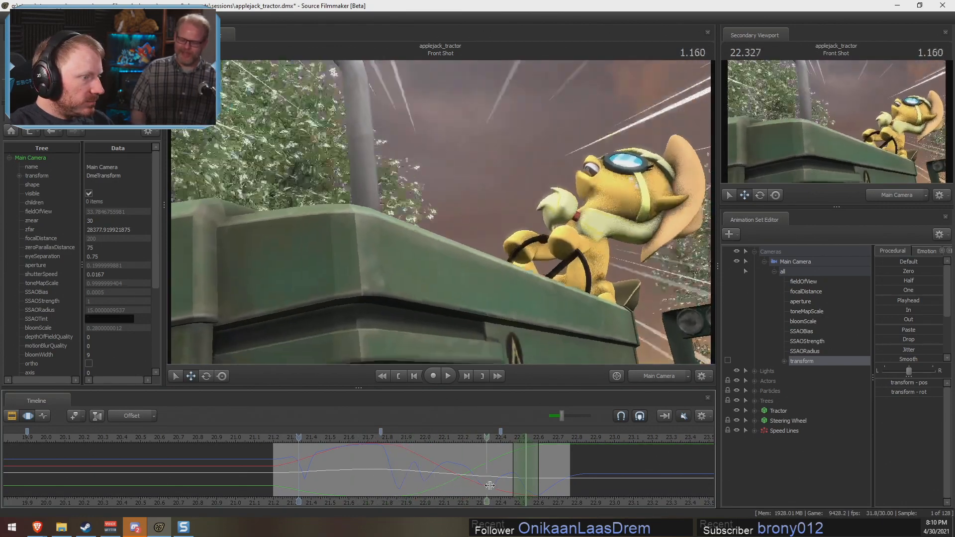
{"action": "left_click", "coordinate": [278, 441]}
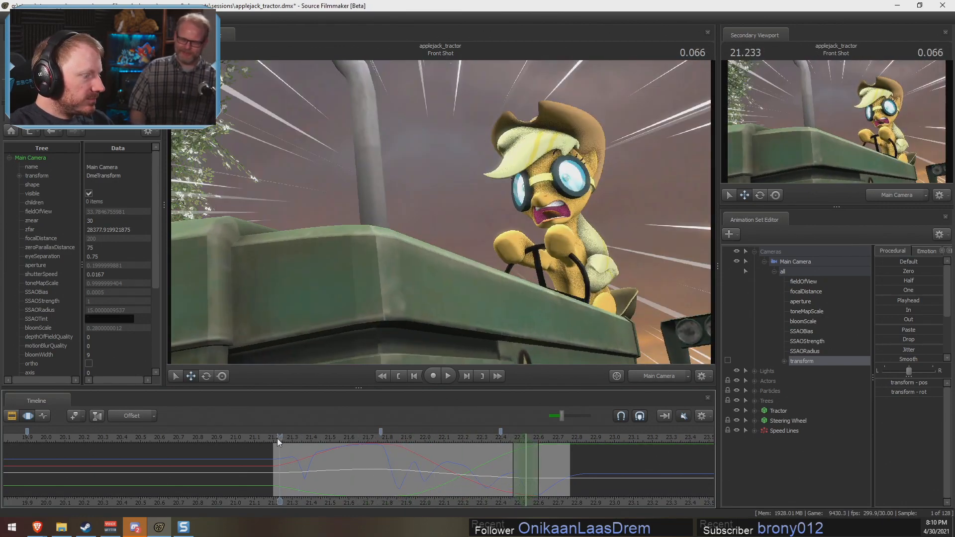
{"action": "key", "text": "Left"}
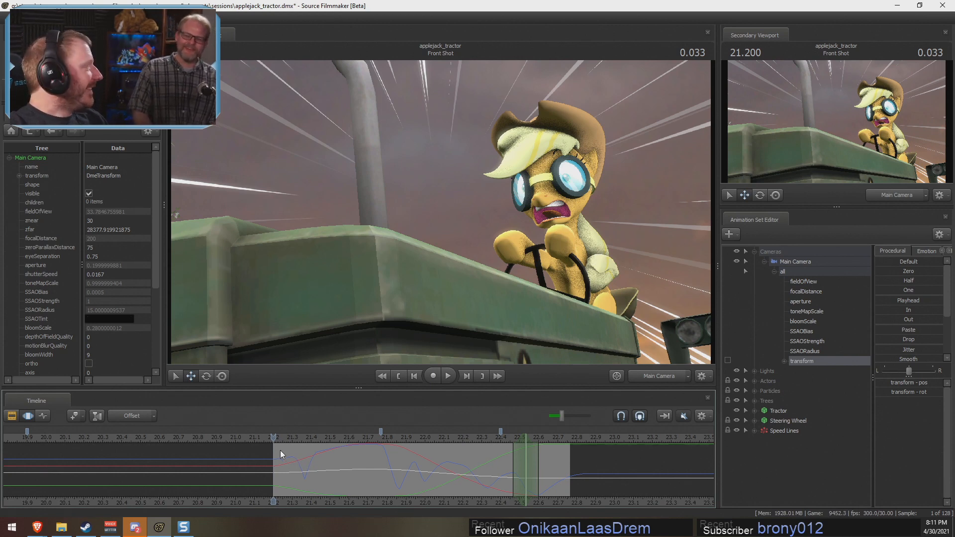
{"action": "left_click_drag", "start_coordinate": [273, 450], "coordinate": [359, 450]}
Step: Frame Applejack from the front with the Work Camera, extend the time selection over all time and select the Applejack and Steering Wheel animation sets
{"action": "left_click", "coordinate": [661, 379]}
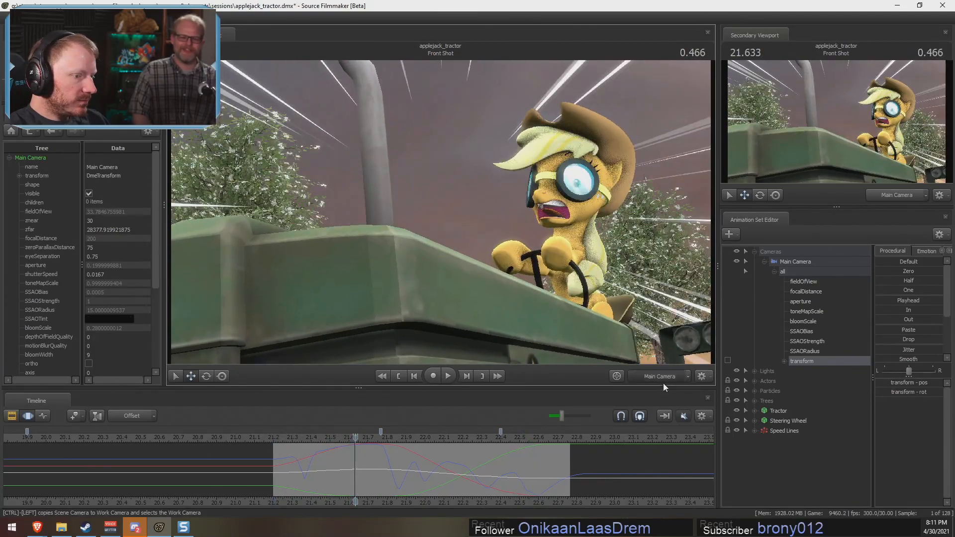
{"action": "left_click_drag", "start_coordinate": [566, 278], "coordinate": [567, 343]}
{"action": "key", "text": "ctrl+a"}
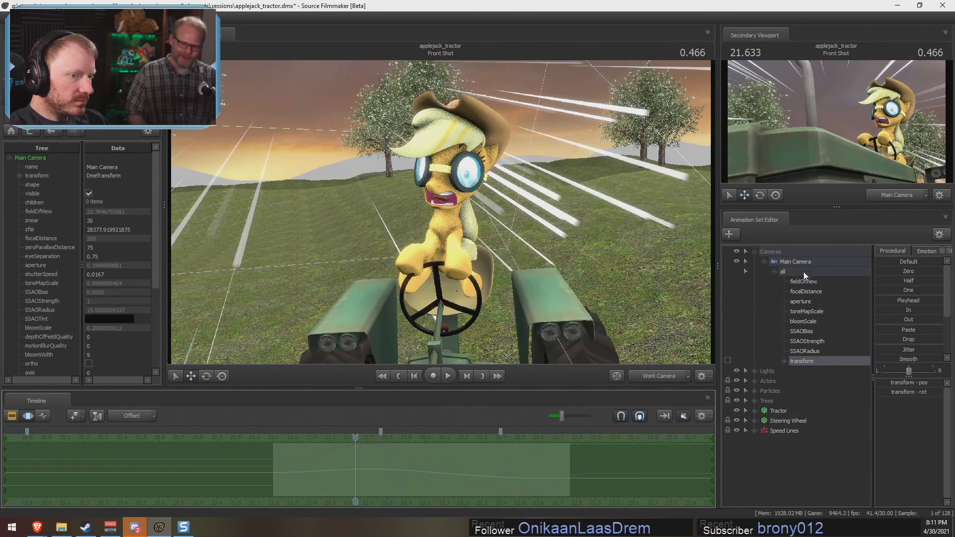
{"action": "left_click", "coordinate": [754, 381]}
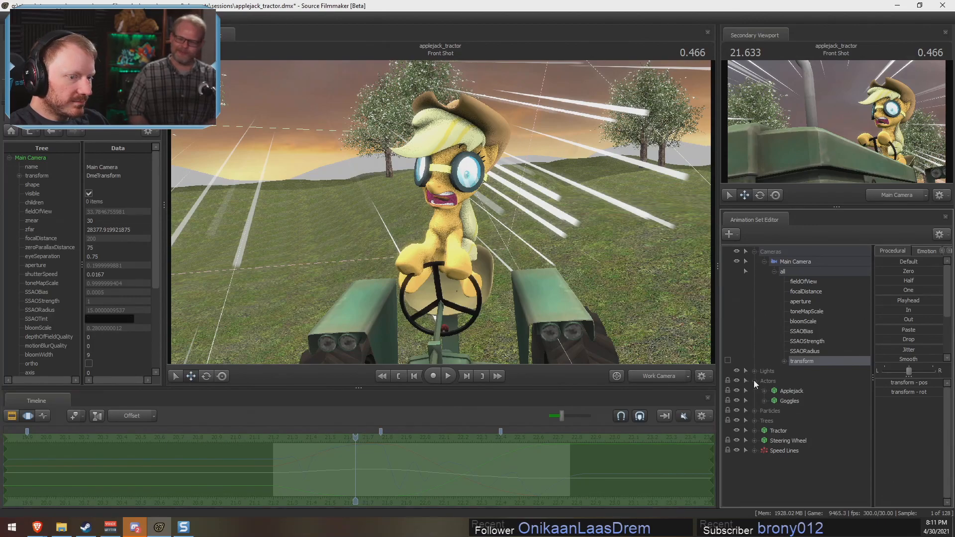
{"action": "left_click", "coordinate": [801, 392]}
{"action": "left_click_drag", "start_coordinate": [345, 466], "coordinate": [458, 476]}
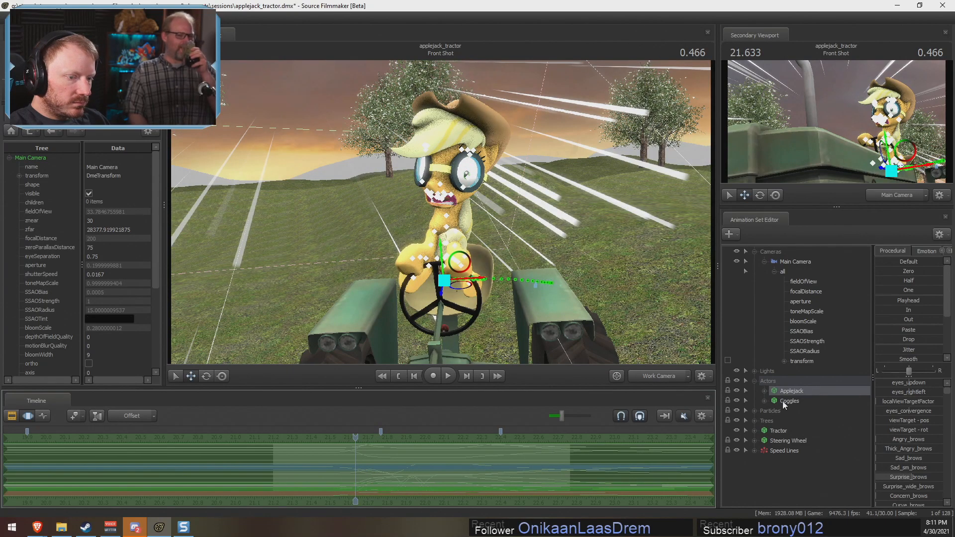
{"action": "left_click", "coordinate": [782, 440]}
Step: Switch to the Clip Editor and play Front Shot repeatedly through the Work Camera to review Applejack's steering motion
{"action": "left_click_drag", "start_coordinate": [547, 472], "coordinate": [337, 444]}
{"action": "key", "text": "ctrl+1"}
{"action": "key", "text": "space"}
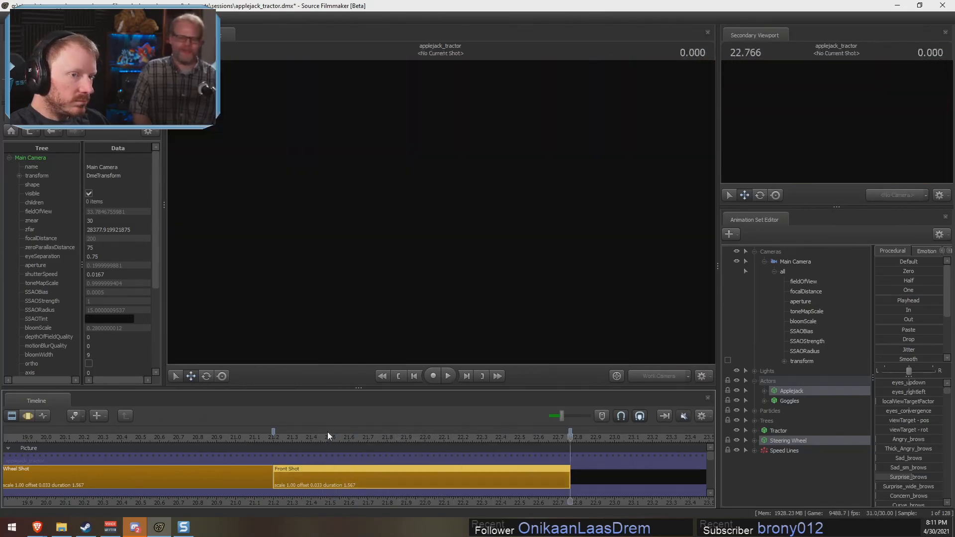
{"action": "left_click", "coordinate": [327, 432]}
{"action": "key", "text": "space"}
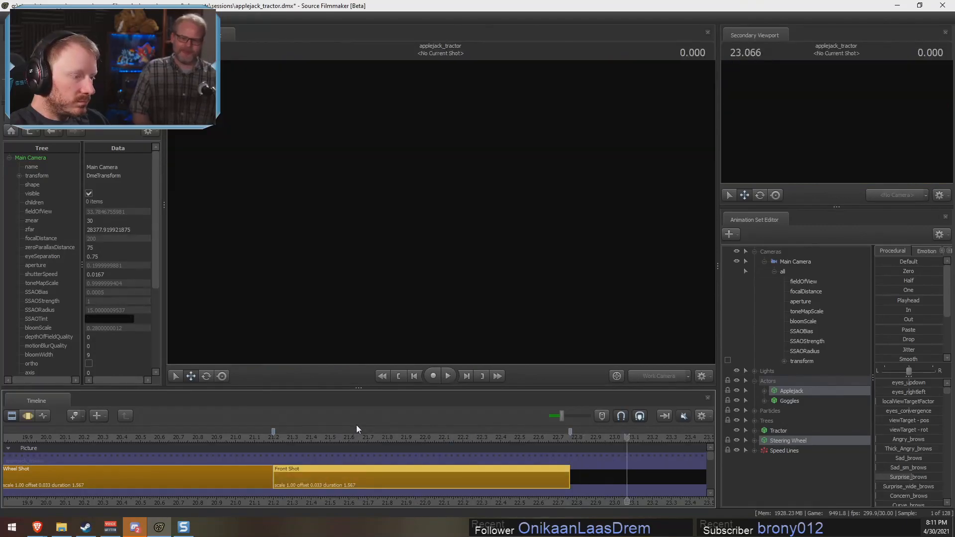
{"action": "left_click", "coordinate": [384, 434]}
{"action": "key", "text": "space"}
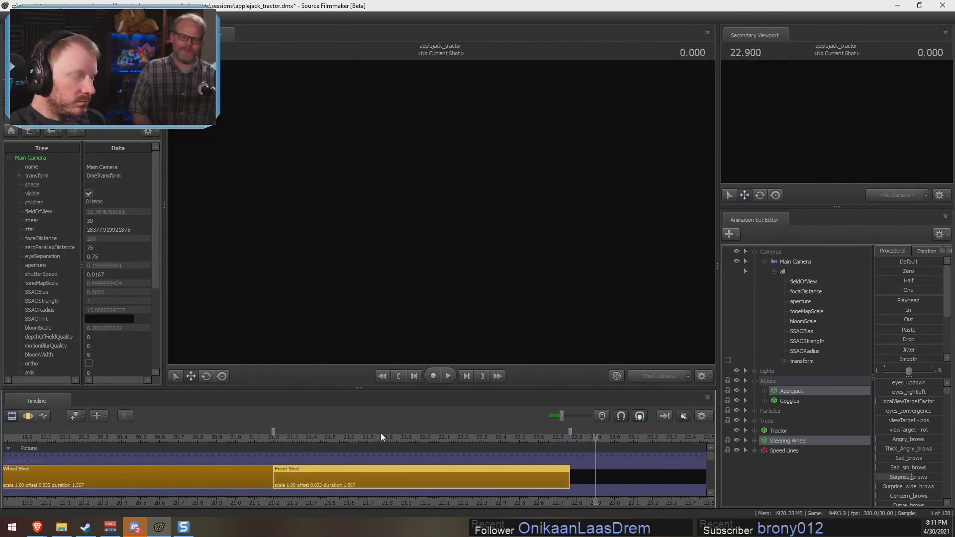
{"action": "left_click_drag", "start_coordinate": [381, 433], "coordinate": [274, 440]}
{"action": "key", "text": "space"}
{"action": "key", "text": "space"}
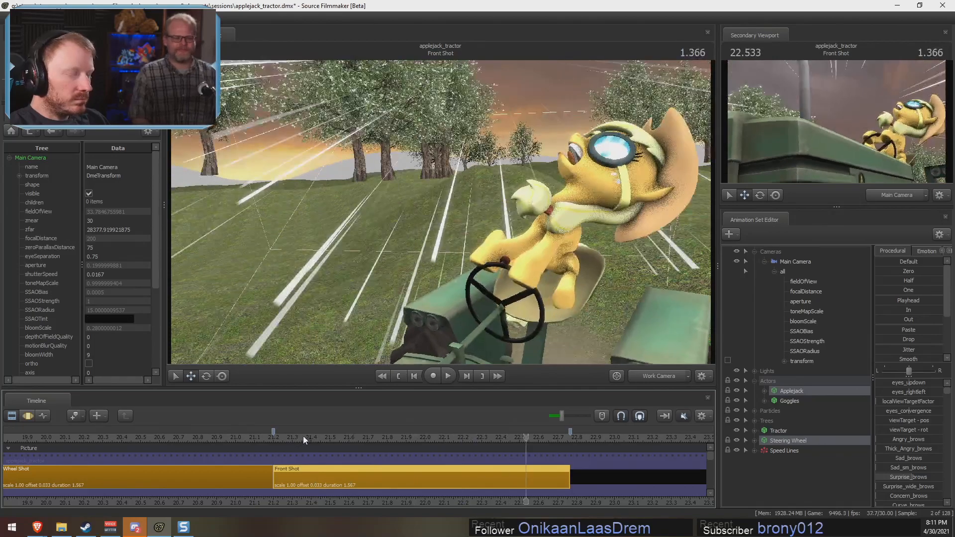
{"action": "left_click", "coordinate": [280, 436]}
{"action": "key", "text": "space"}
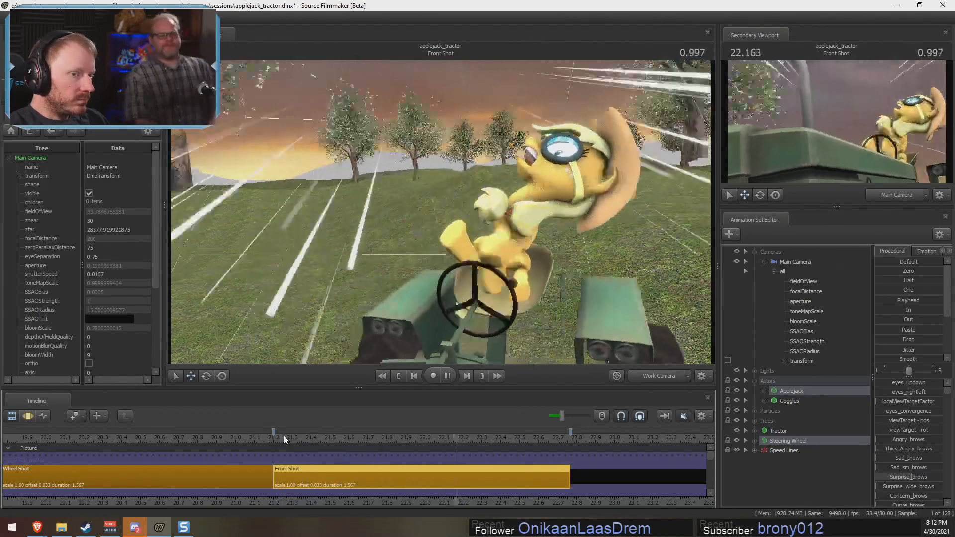
{"action": "key", "text": "space"}
Step: At 21.6 seconds, partly blend the Applejack and Steering Wheel motion toward the Playhead preset over all time and play Front Shot
{"action": "left_click_drag", "start_coordinate": [301, 432], "coordinate": [349, 448]}
{"action": "key", "text": "F3"}
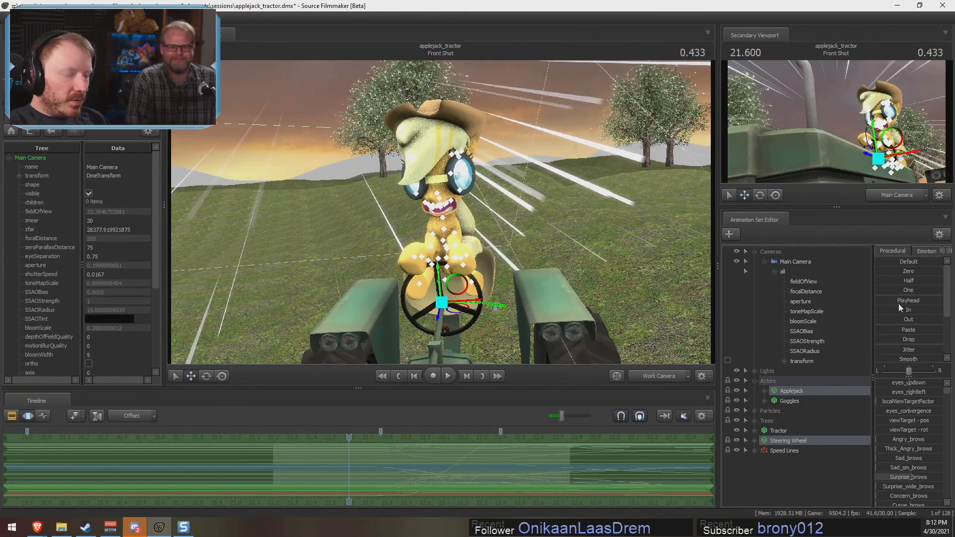
{"action": "left_click_drag", "start_coordinate": [898, 300], "coordinate": [920, 301]}
{"action": "key", "text": "F2"}
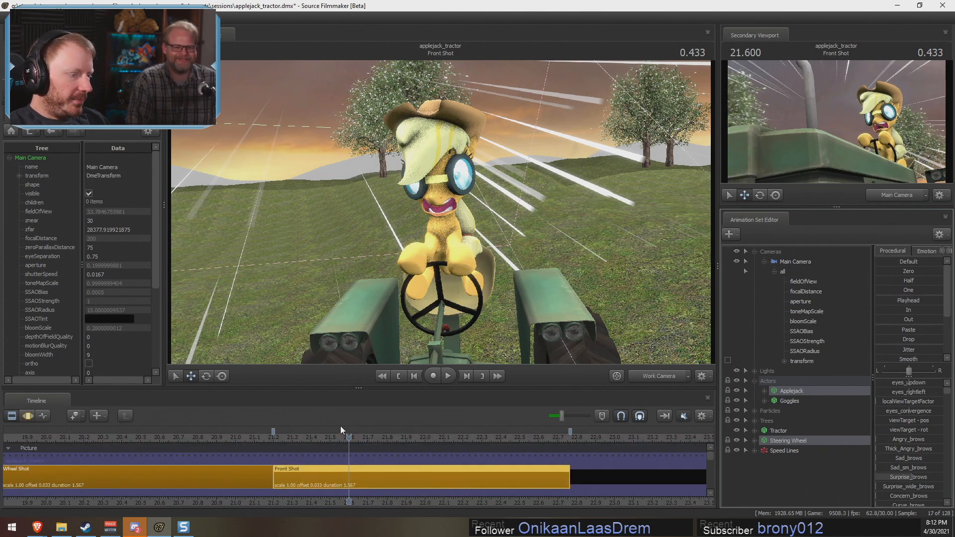
{"action": "left_click_drag", "start_coordinate": [341, 435], "coordinate": [277, 436]}
{"action": "key", "text": "space"}
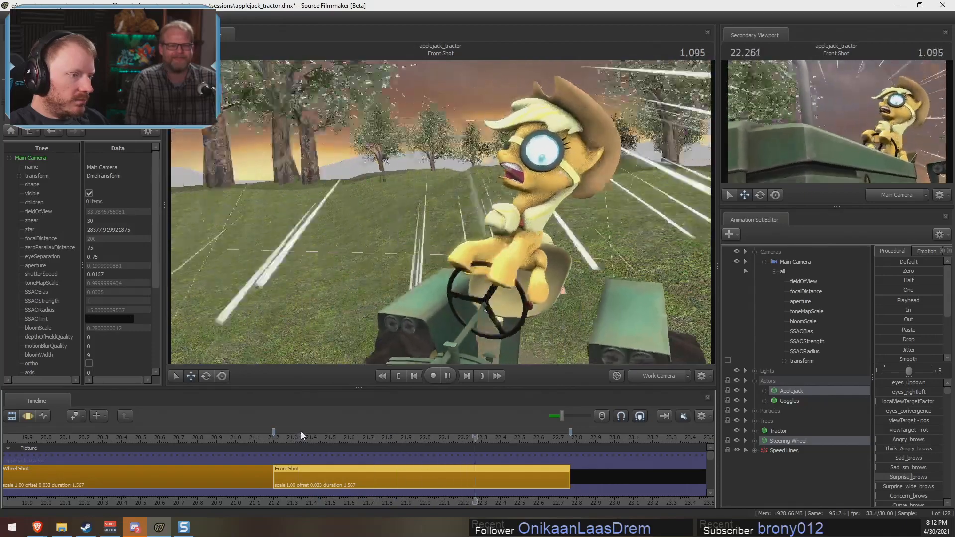
{"action": "key", "text": "space"}
Step: Switch to the Motion Editor, scrub Front Shot to 22.066 seconds and select Applejack's LeftHand control at the steering wheel
{"action": "key", "text": "F3"}
{"action": "scroll", "coordinate": [374, 504], "scroll_direction": "up", "scroll_amount": 2}
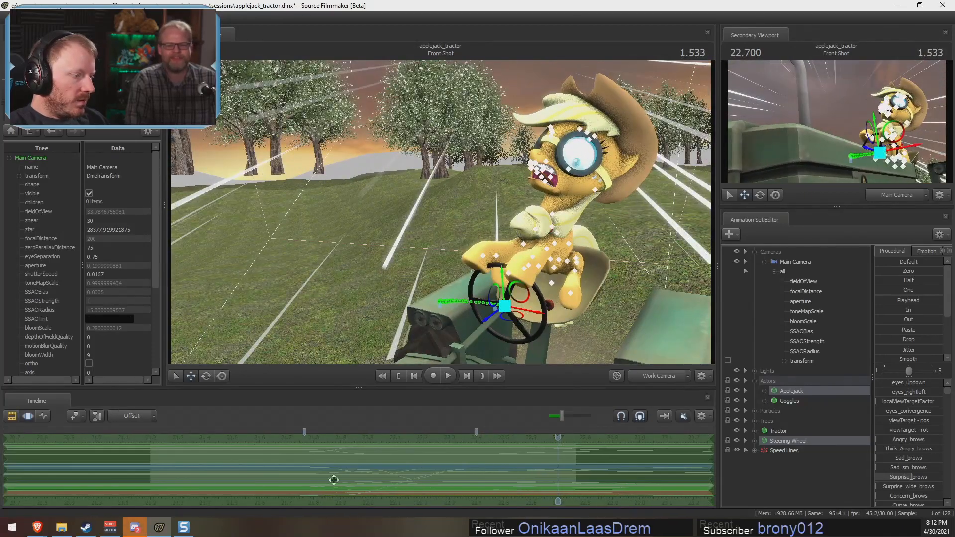
{"action": "key", "text": "shift"}
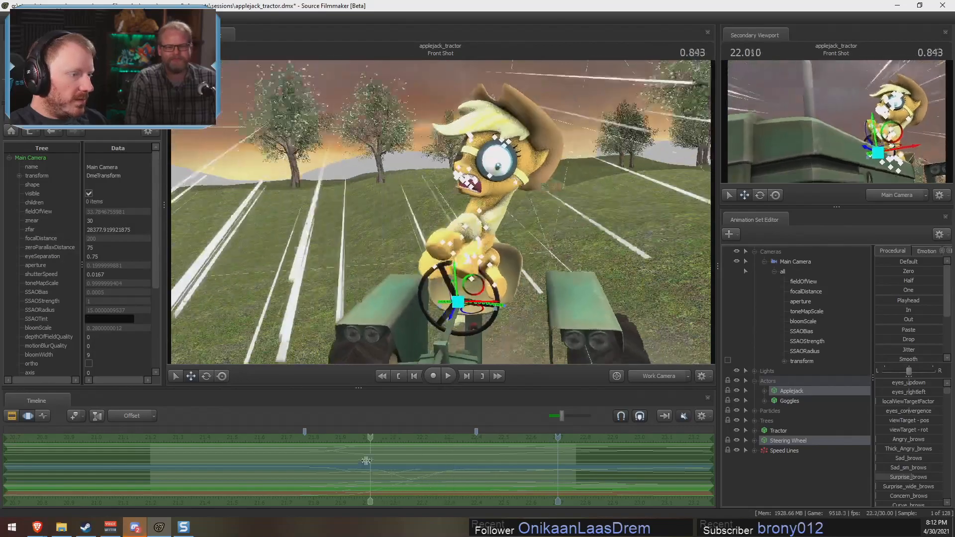
{"action": "key", "text": "w"}
{"action": "mouse_move", "coordinate": [444, 207]}
{"action": "left_mouse_down"}
{"action": "mouse_move", "coordinate": [455, 234]}
{"action": "mouse_move", "coordinate": [444, 207]}
{"action": "left_mouse_up"}
{"action": "left_click", "coordinate": [435, 244], "text": "ctrl"}
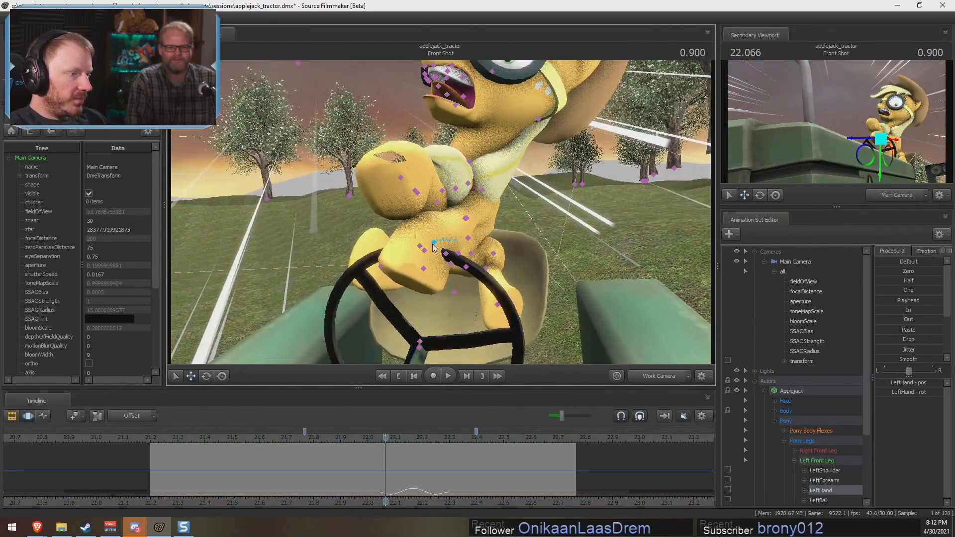
Step: Check the left foreleg's swing past the wheel, then set a smooth time selection from about 21.83 to 22.37 seconds around 22.1 seconds
{"action": "left_click_drag", "start_coordinate": [517, 262], "coordinate": [441, 229], "text": "alt"}
{"action": "key", "text": "shift"}
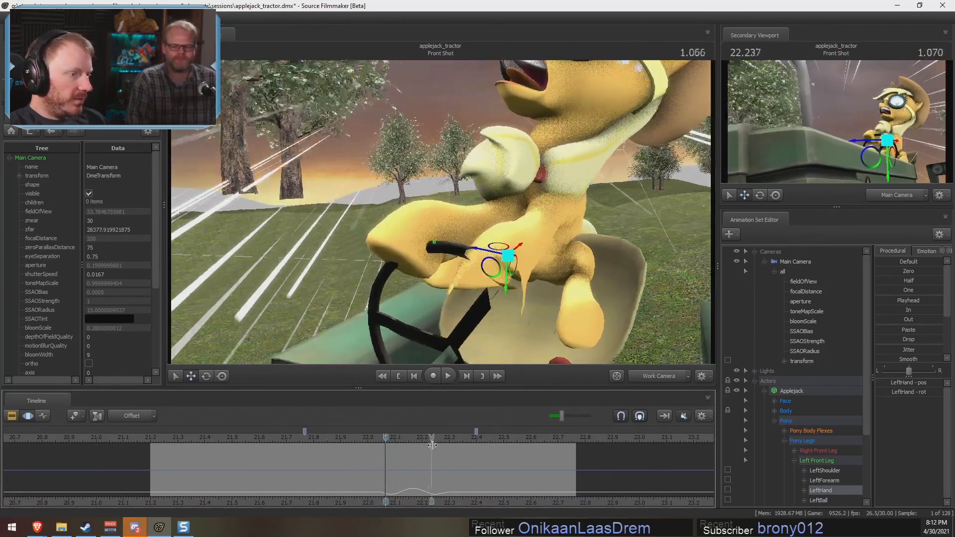
{"action": "key", "text": "s"}
{"action": "mouse_move", "coordinate": [445, 224]}
{"action": "left_mouse_down"}
{"action": "mouse_move", "coordinate": [432, 233]}
{"action": "mouse_move", "coordinate": [441, 212]}
{"action": "left_mouse_up"}
{"action": "key", "text": "w"}
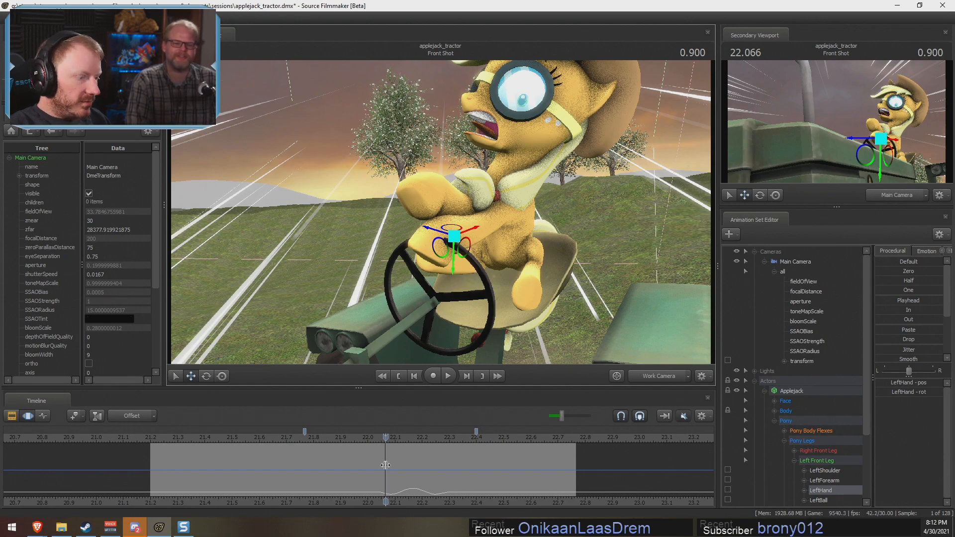
{"action": "middle_click_drag", "start_coordinate": [385, 465], "coordinate": [401, 477]}
{"action": "key", "text": "bracketright"}
{"action": "key", "text": "Escape"}
{"action": "scroll", "coordinate": [401, 477], "scroll_direction": "up", "scroll_amount": 7}
{"action": "scroll", "coordinate": [400, 476], "scroll_direction": "up", "scroll_amount": 2}
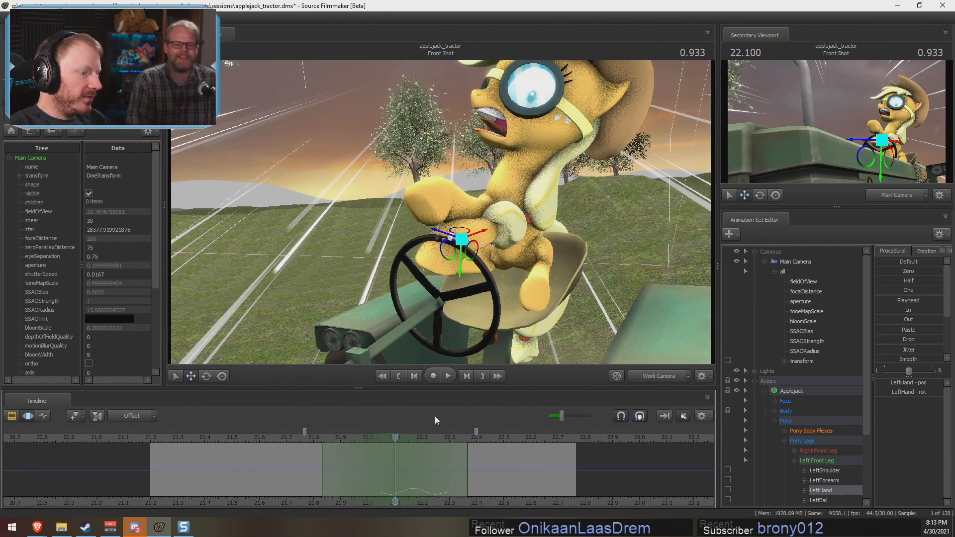
Step: Select Applejack's LeftForearm control and rotate it at 22.1 seconds so the left foreleg lifts toward the steering wheel
{"action": "key", "text": "ctrl"}
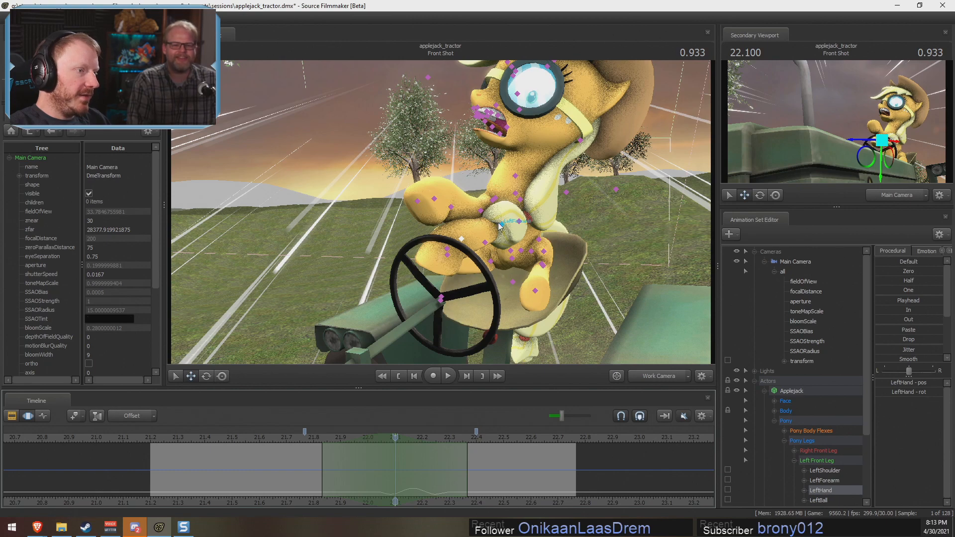
{"action": "left_click", "coordinate": [518, 199], "text": "ctrl"}
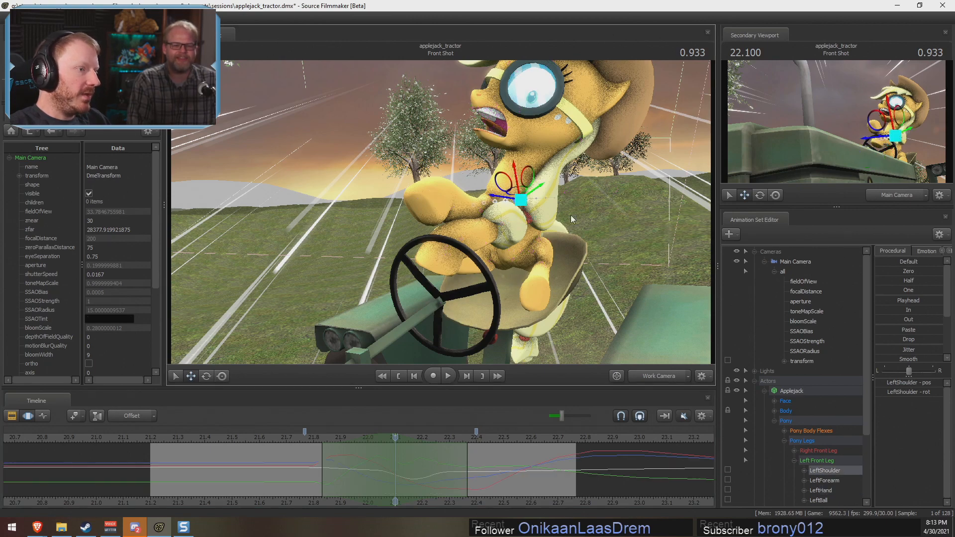
{"action": "left_click_drag", "start_coordinate": [570, 215], "coordinate": [482, 206], "text": "alt"}
{"action": "key", "text": "e"}
{"action": "key", "text": "ctrl"}
{"action": "left_click", "coordinate": [510, 232], "text": "ctrl"}
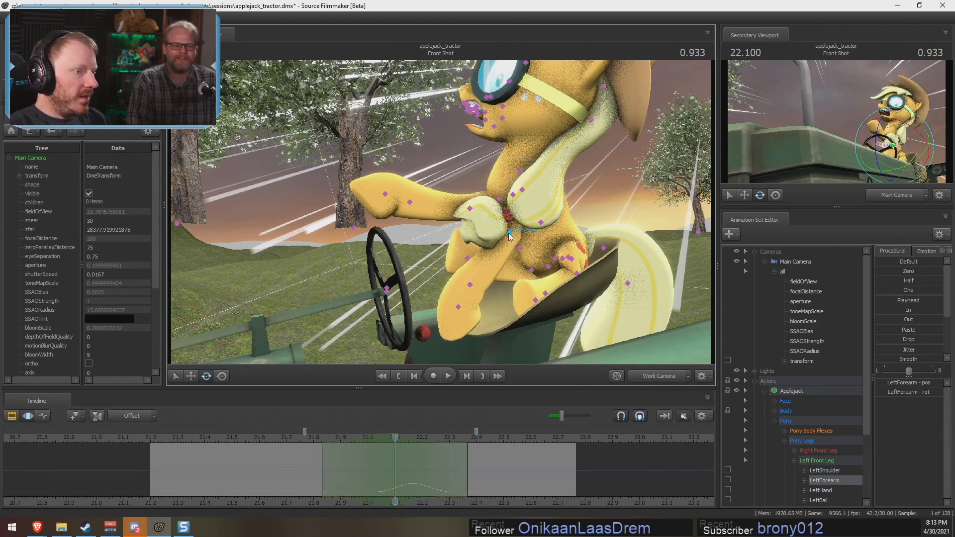
{"action": "left_click_drag", "start_coordinate": [505, 199], "coordinate": [524, 189]}
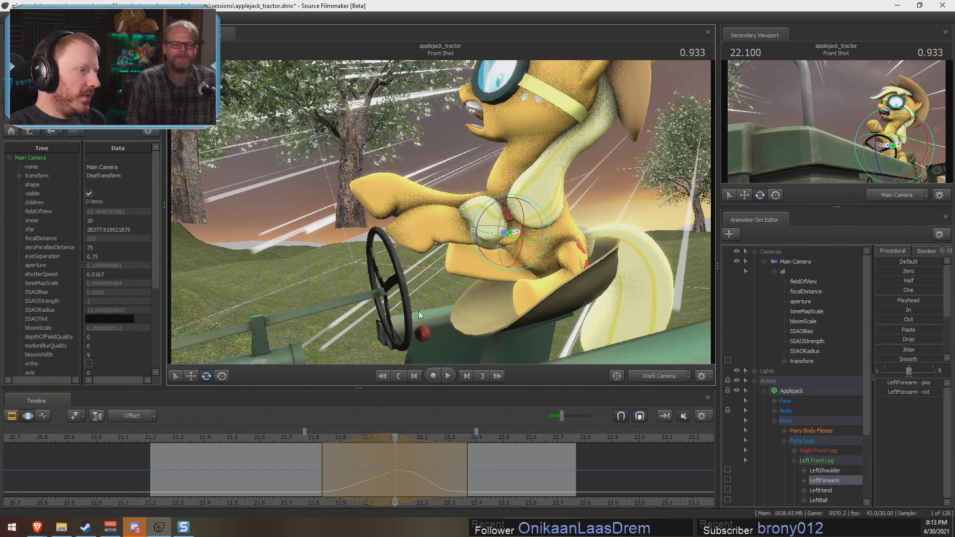
{"action": "key", "text": "shift"}
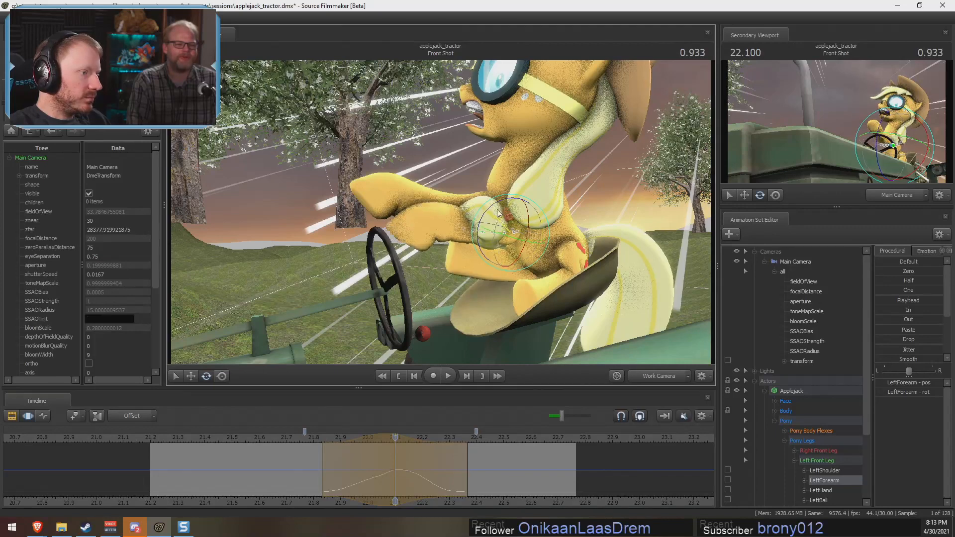
{"action": "left_click_drag", "start_coordinate": [495, 211], "coordinate": [426, 282]}
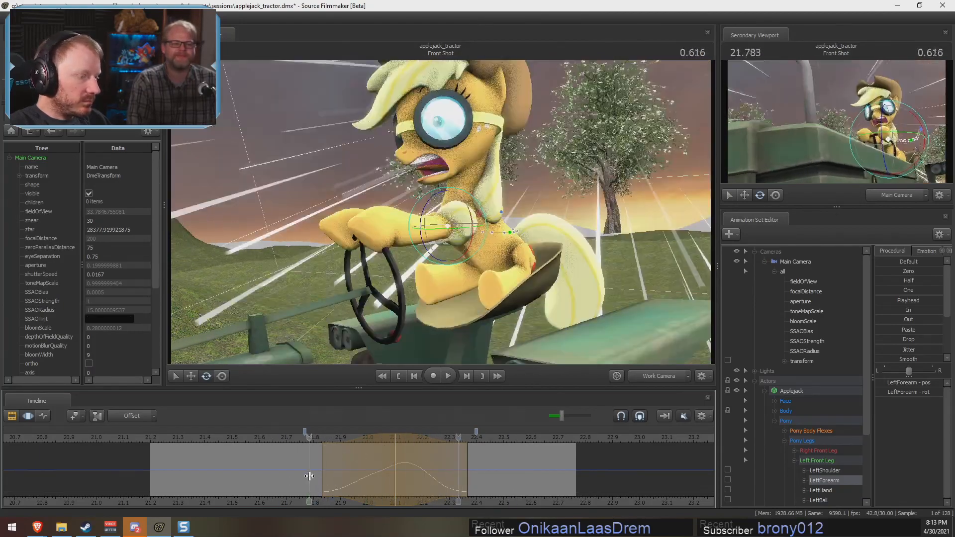
Step: Narrow the time selection to about 21.83 to 22.23 seconds and examine Applejack's pose up close from the front at 22.033 seconds
{"action": "left_click", "coordinate": [379, 489], "text": "shift"}
{"action": "scroll", "coordinate": [384, 489], "scroll_direction": "up", "scroll_amount": 6, "text": "shift"}
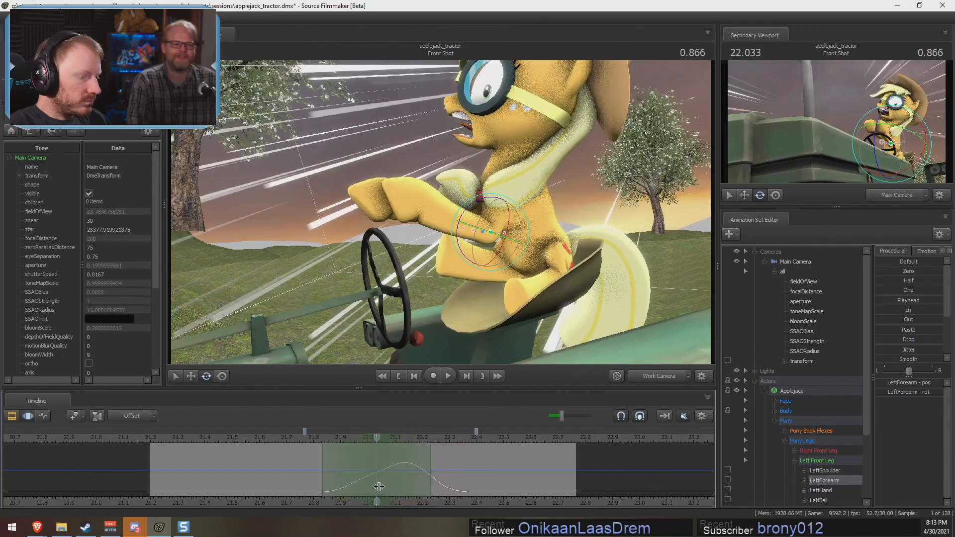
{"action": "left_click_drag", "start_coordinate": [439, 500], "coordinate": [480, 487]}
{"action": "left_click_drag", "start_coordinate": [480, 299], "coordinate": [579, 266]}
{"action": "key", "text": "w"}
{"action": "left_click_drag", "start_coordinate": [477, 239], "coordinate": [439, 238]}
{"action": "key", "text": "d"}
{"action": "key", "text": "w"}
{"action": "left_click", "coordinate": [374, 480]}
Step: Extend the time selection over all time, select the Head control in Applejack's Body group and frame the head in the Work Camera
{"action": "key", "text": "ctrl+a"}
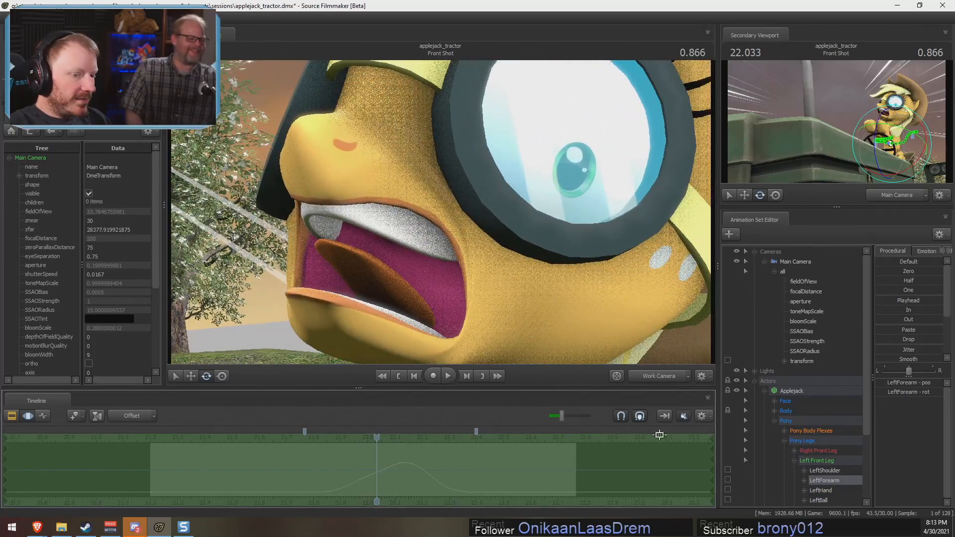
{"action": "scroll", "coordinate": [796, 425], "scroll_direction": "down", "scroll_amount": 1}
{"action": "left_click", "coordinate": [773, 380]}
{"action": "left_click", "coordinate": [796, 400]}
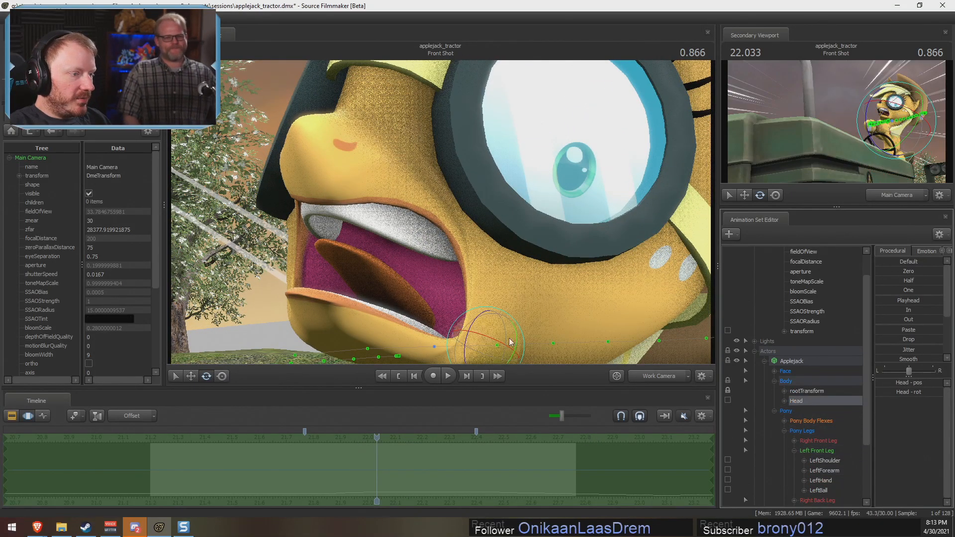
{"action": "left_click_drag", "start_coordinate": [494, 349], "coordinate": [495, 370]}
{"action": "key", "text": "s"}
{"action": "left_click_drag", "start_coordinate": [539, 271], "coordinate": [537, 230]}
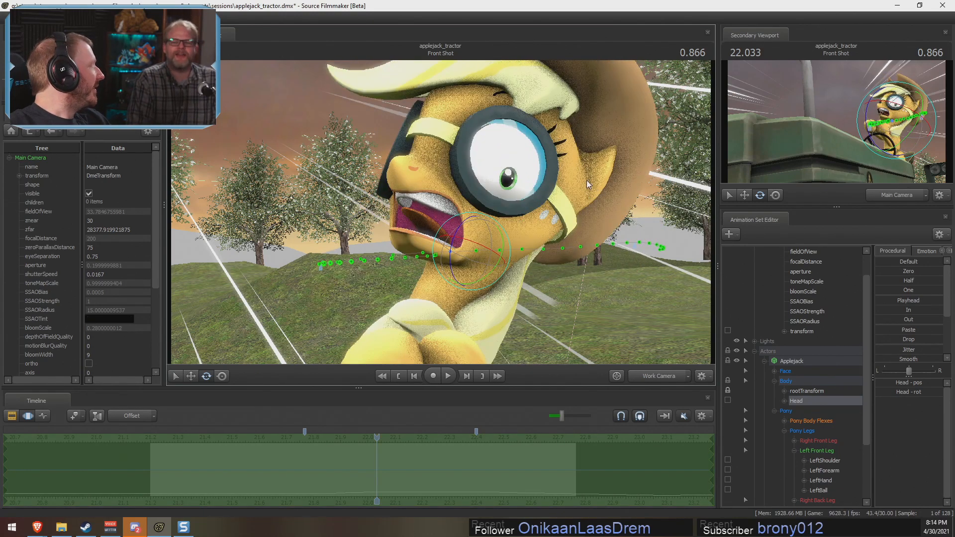
Step: Try rotating Applejack's head with the rotate manipulator over all time at 22.033 seconds
{"action": "left_click_drag", "start_coordinate": [469, 226], "coordinate": [501, 156]}
{"action": "key", "text": "ctrl+z"}
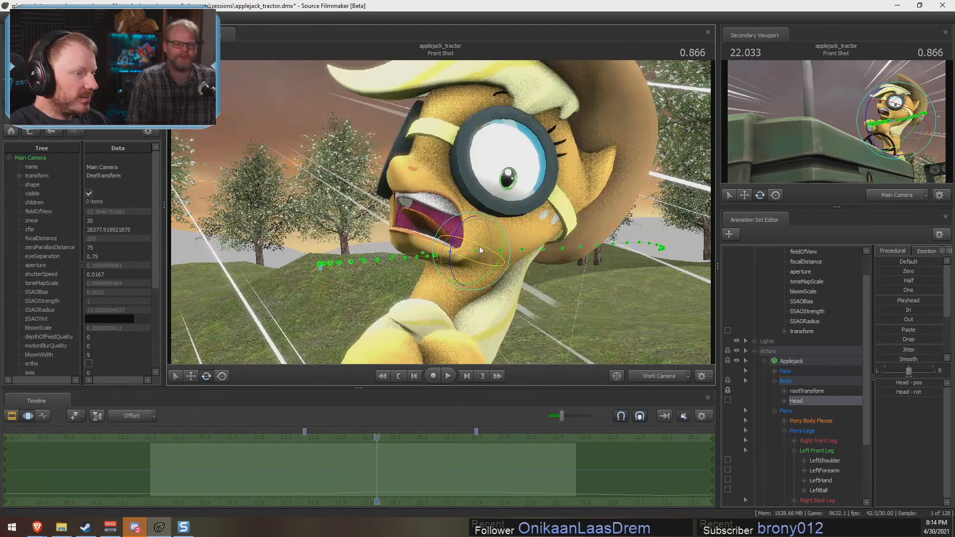
{"action": "left_click_drag", "start_coordinate": [480, 250], "coordinate": [475, 273]}
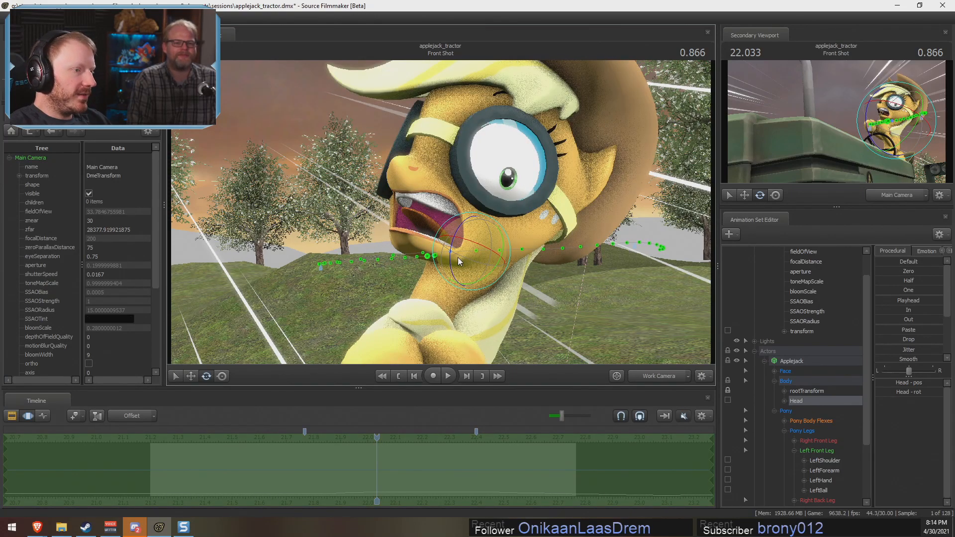
{"action": "left_click_drag", "start_coordinate": [458, 261], "coordinate": [463, 267]}
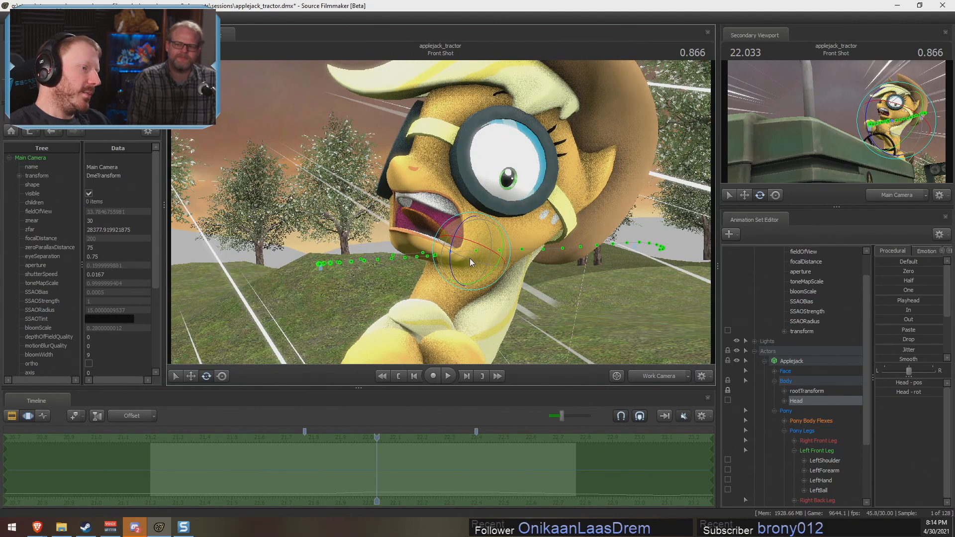
{"action": "left_click_drag", "start_coordinate": [457, 252], "coordinate": [495, 239]}
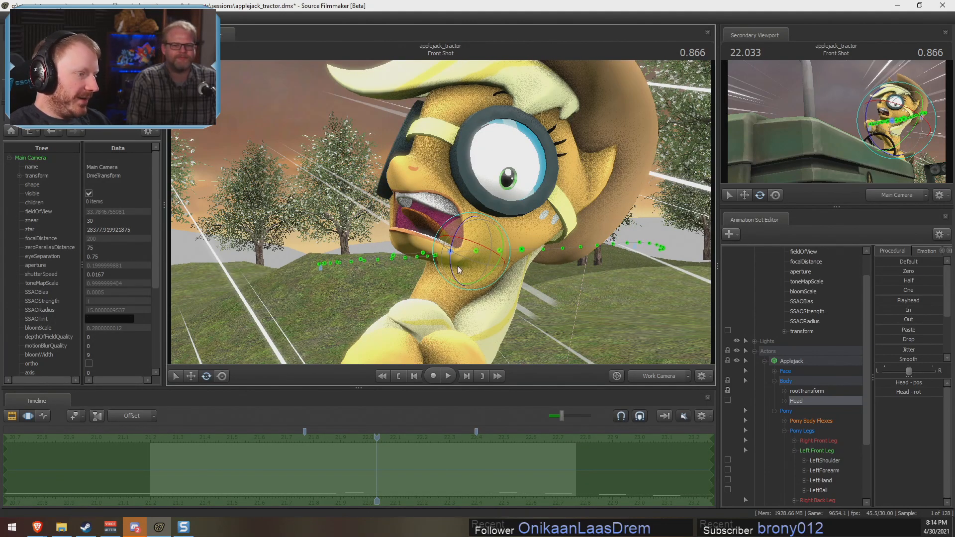
{"action": "left_click_drag", "start_coordinate": [460, 273], "coordinate": [517, 203]}
{"action": "key", "text": "ctrl+z"}
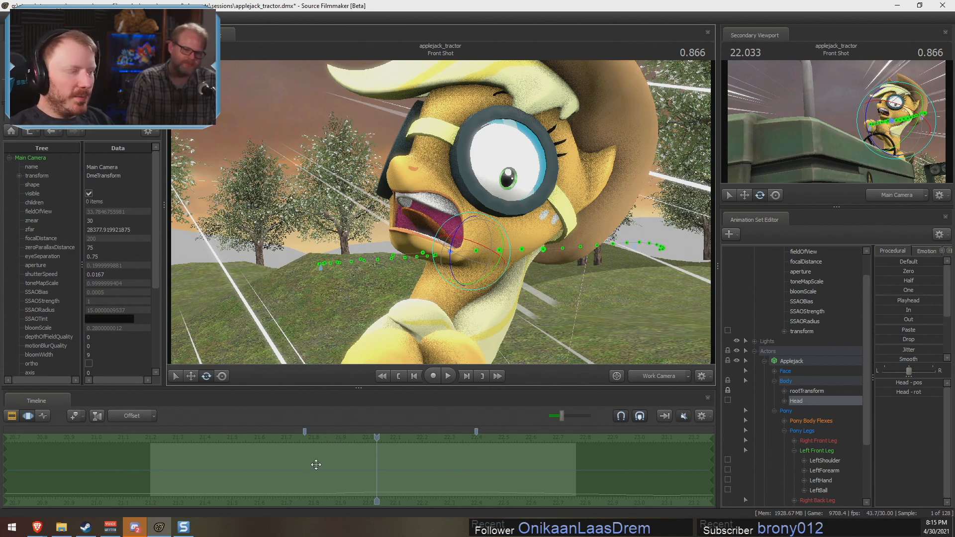
Step: Review the head motion, switch to the Main Camera and set a time selection from about 21.73 to 22.3 seconds around 21.933 seconds
{"action": "left_click_drag", "start_coordinate": [194, 484], "coordinate": [251, 454]}
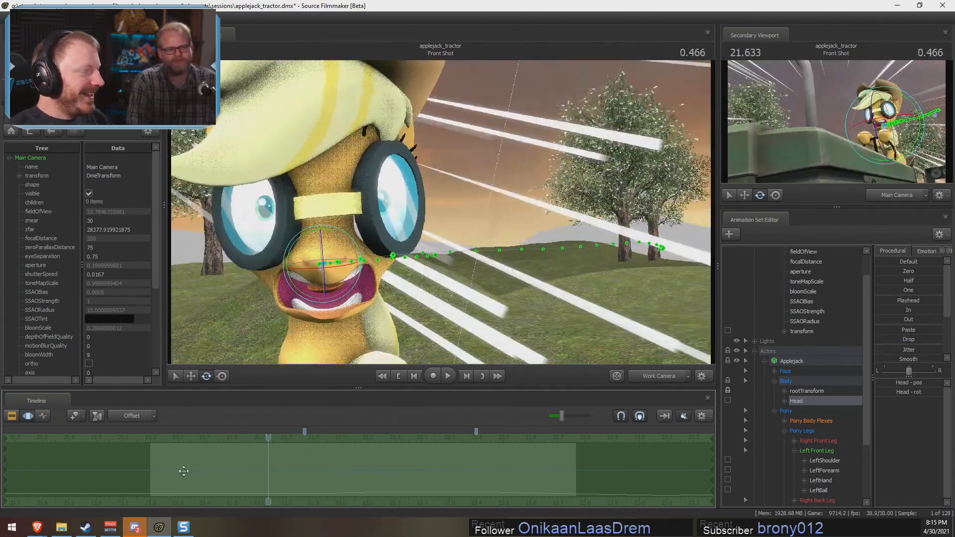
{"action": "left_click_drag", "start_coordinate": [149, 470], "coordinate": [478, 459]}
{"action": "left_click", "coordinate": [674, 378]}
{"action": "left_click_drag", "start_coordinate": [213, 444], "coordinate": [347, 455]}
{"action": "left_click", "coordinate": [347, 455], "text": "shift"}
{"action": "scroll", "coordinate": [347, 456], "scroll_direction": "up", "scroll_amount": 5, "text": "shift"}
{"action": "left_click_drag", "start_coordinate": [407, 465], "coordinate": [452, 467]}
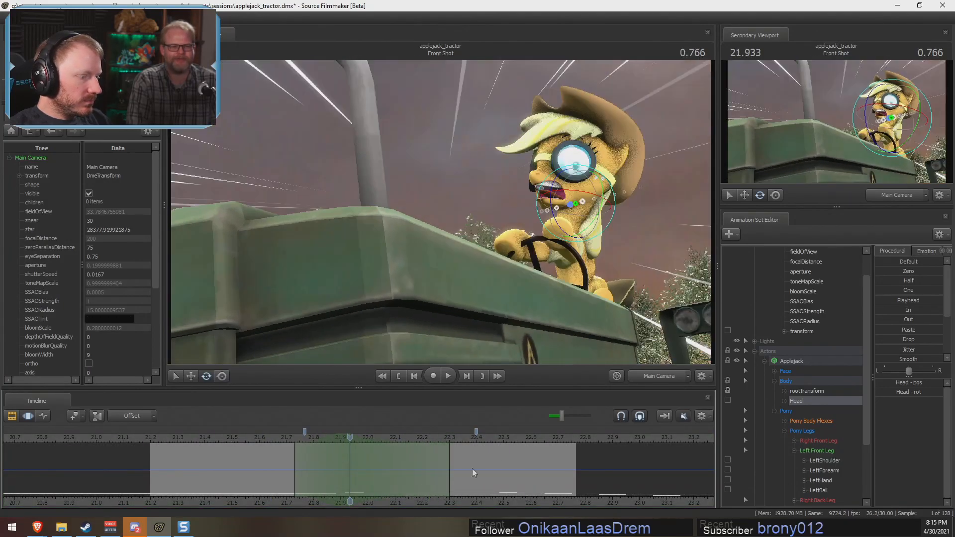
Step: Return to the Work Camera and view Applejack from the side with the move manipulator on her Head control
{"action": "left_click", "coordinate": [674, 380]}
{"action": "left_click_drag", "start_coordinate": [487, 238], "coordinate": [440, 213]}
{"action": "key", "text": "w"}
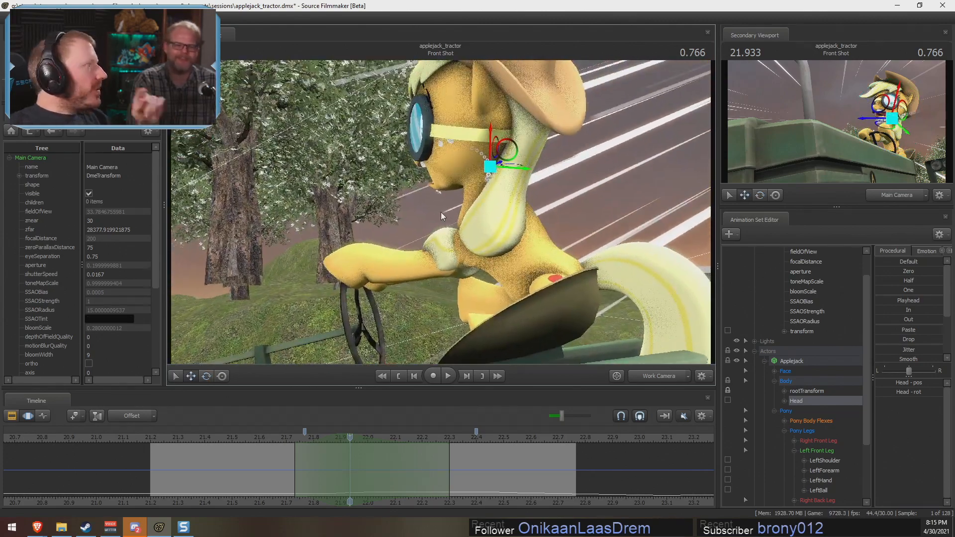
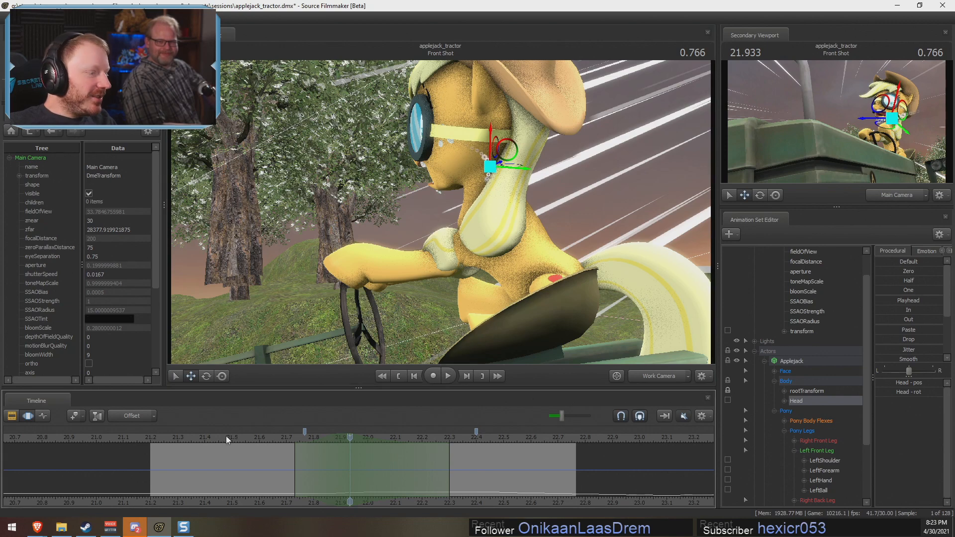
Step: Go to 21.233 seconds, check the Main Camera and reframe the Work Camera on Applejack and the tractor from the front
{"action": "left_click_drag", "start_coordinate": [199, 434], "coordinate": [164, 446]}
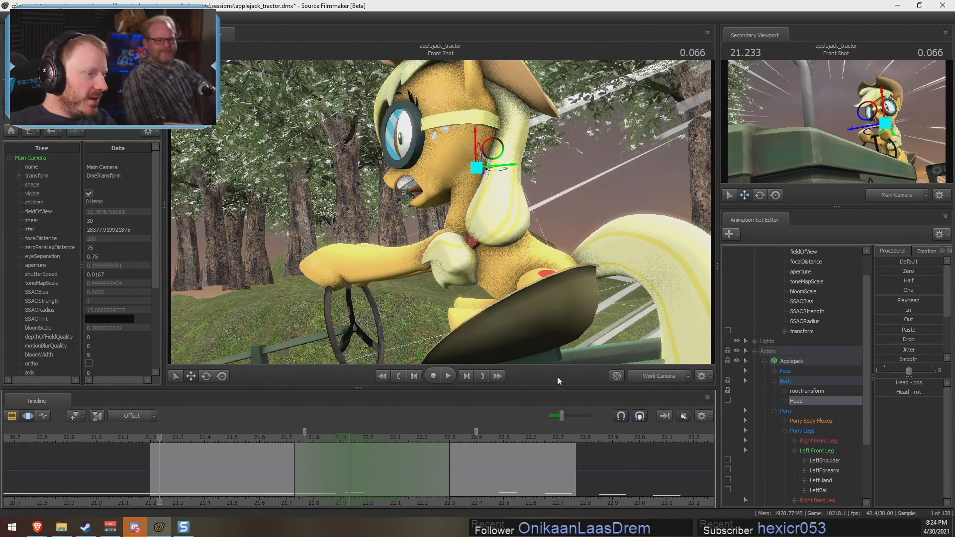
{"action": "left_click", "coordinate": [658, 376]}
{"action": "left_click", "coordinate": [608, 355]}
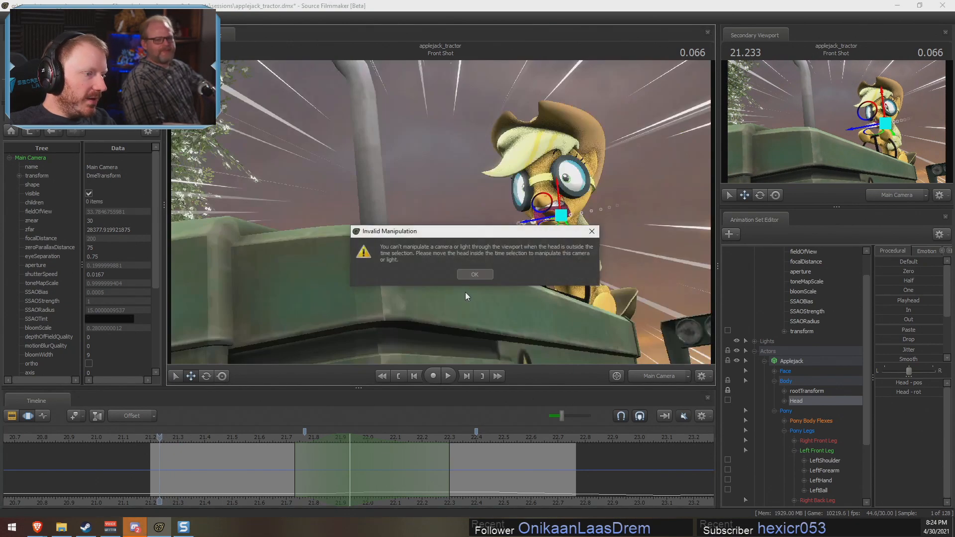
{"action": "left_click", "coordinate": [475, 273]}
{"action": "left_click", "coordinate": [658, 376]}
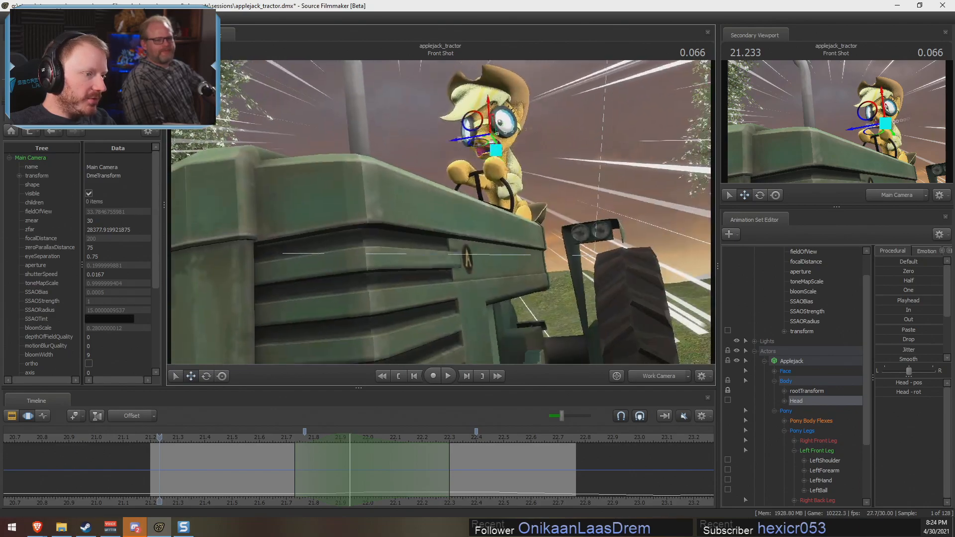
{"action": "key", "text": "z"}
{"action": "left_click_drag", "start_coordinate": [427, 257], "coordinate": [427, 258]}
Step: Play Front Shot repeatedly through the Work Camera to review Applejack's body and head motion at the wheel
{"action": "key", "text": "space"}
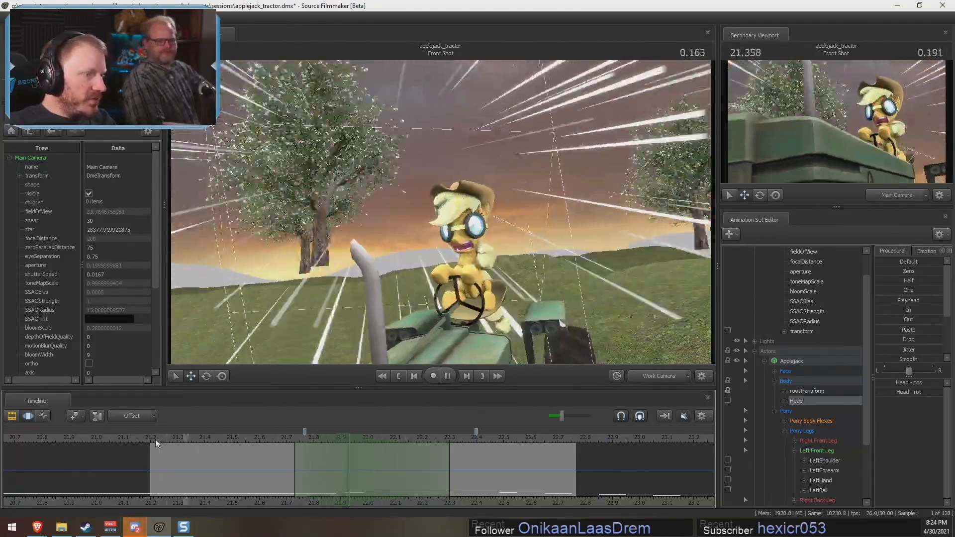
{"action": "key", "text": "space"}
{"action": "key", "text": "space"}
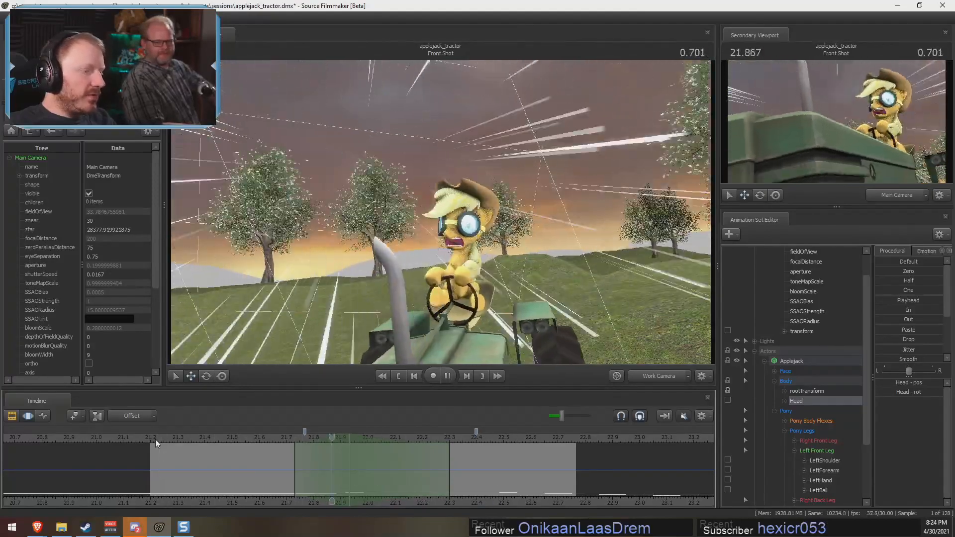
{"action": "key", "text": "space"}
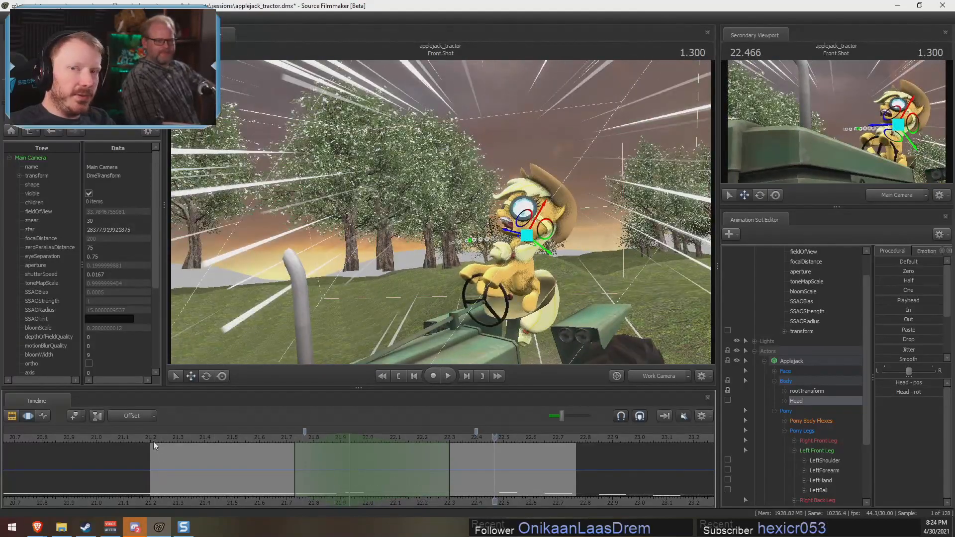
{"action": "key", "text": "space"}
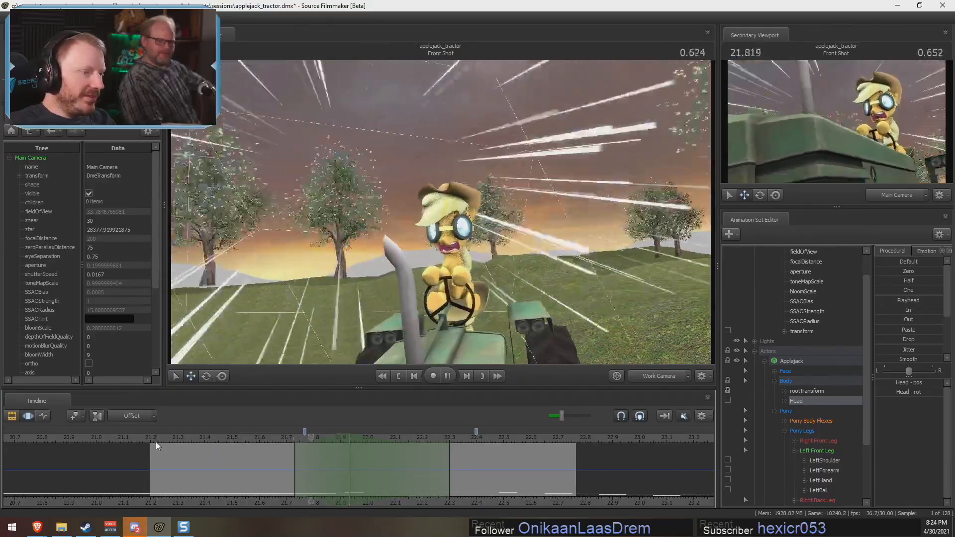
{"action": "key", "text": "space"}
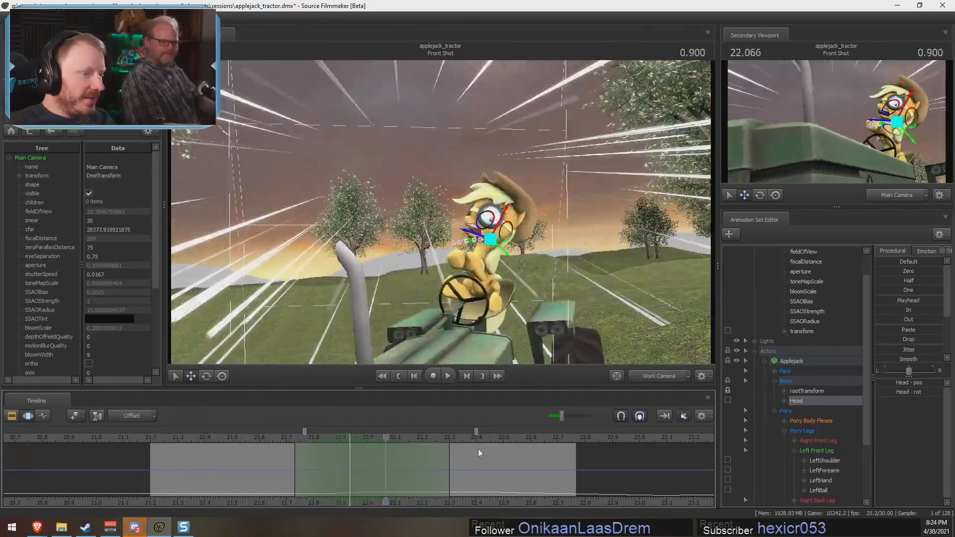
Step: Set a time selection from about 21.7 to 21.97 seconds and ready Applejack's RightShoulder control for rotation, framed closely from the front
{"action": "left_click_drag", "start_coordinate": [306, 493], "coordinate": [359, 471]}
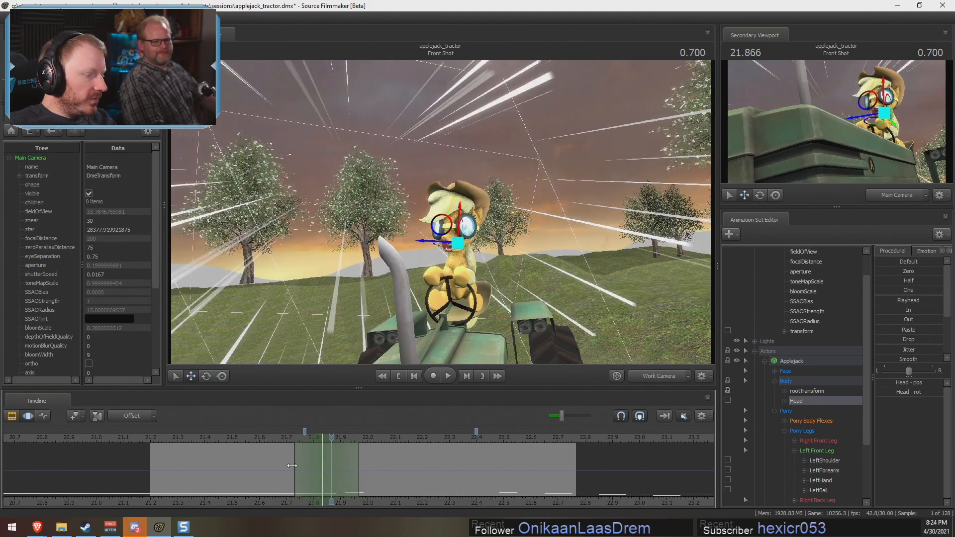
{"action": "left_click_drag", "start_coordinate": [295, 465], "coordinate": [286, 465]}
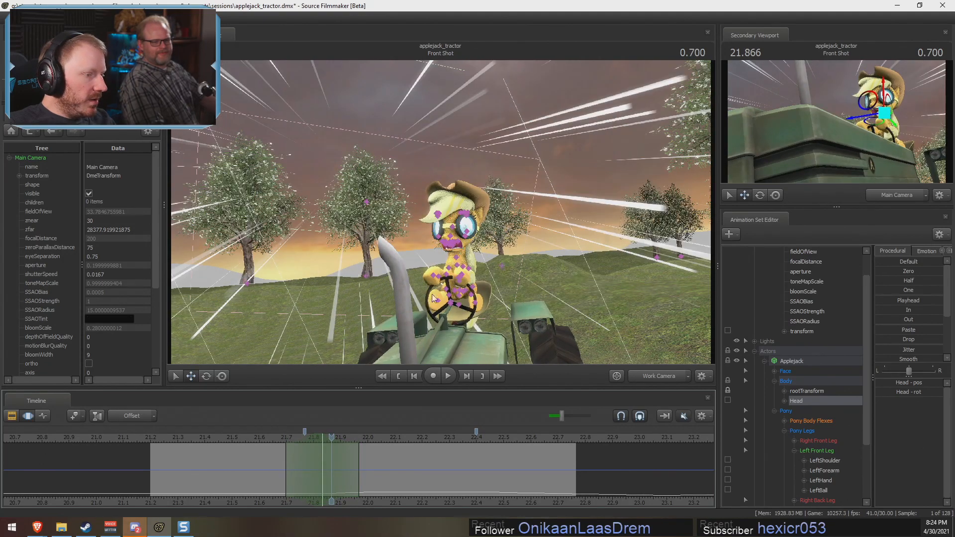
{"action": "left_click", "coordinate": [446, 273]}
{"action": "key", "text": "f"}
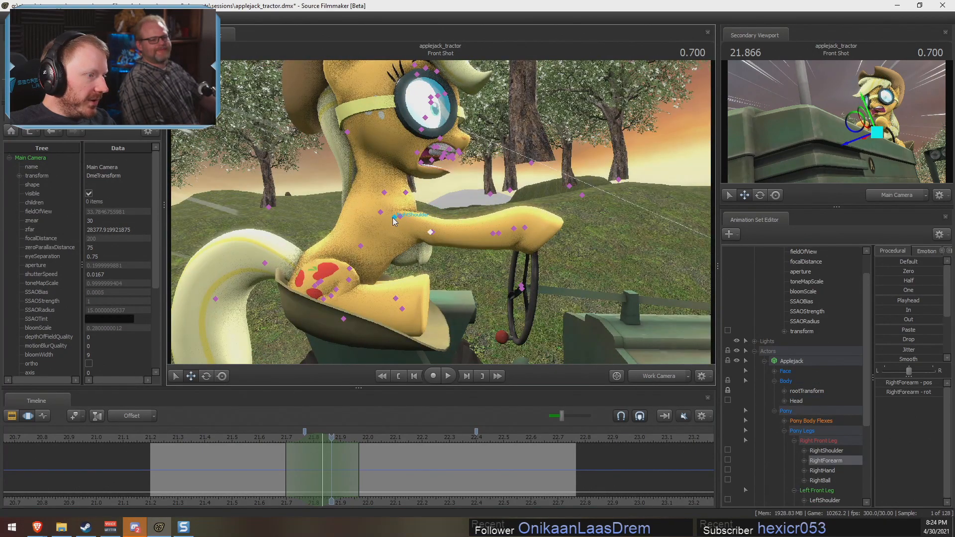
{"action": "left_click", "coordinate": [394, 218], "text": "ctrl"}
{"action": "left_click_drag", "start_coordinate": [626, 203], "coordinate": [415, 234], "text": "alt"}
{"action": "key", "text": "e"}
Step: Shift the RightShoulder time selection to about 21.8 to 22.07 seconds in small increments, playing the shot to check the foreleg timing
{"action": "left_click_drag", "start_coordinate": [263, 441], "coordinate": [331, 443]}
{"action": "left_click_drag", "start_coordinate": [318, 450], "coordinate": [293, 460]}
{"action": "key", "text": "space"}
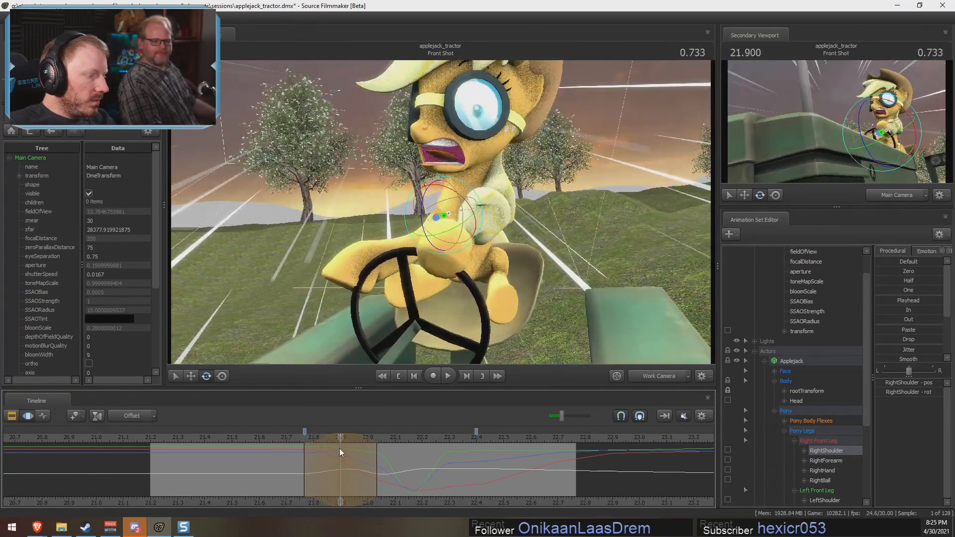
{"action": "left_click_drag", "start_coordinate": [324, 440], "coordinate": [333, 440]}
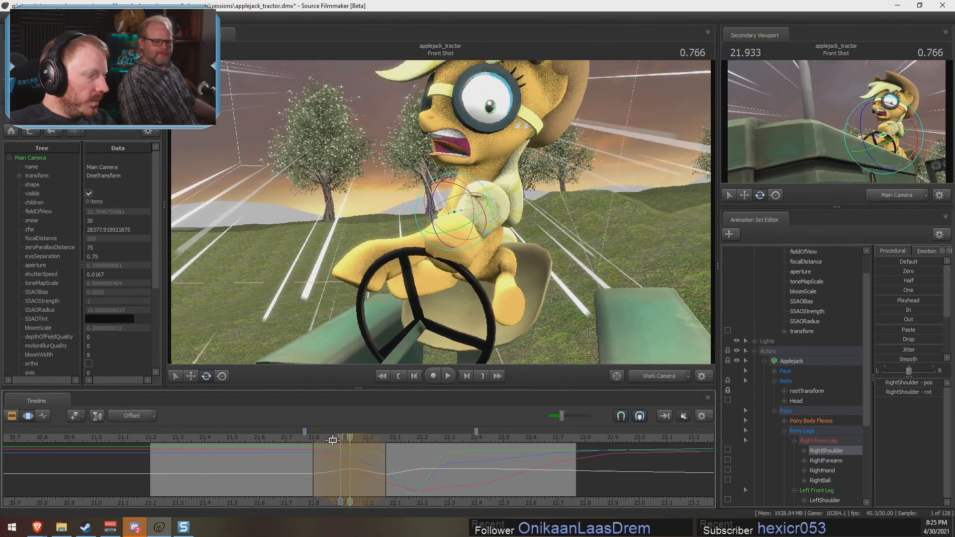
{"action": "key", "text": "space"}
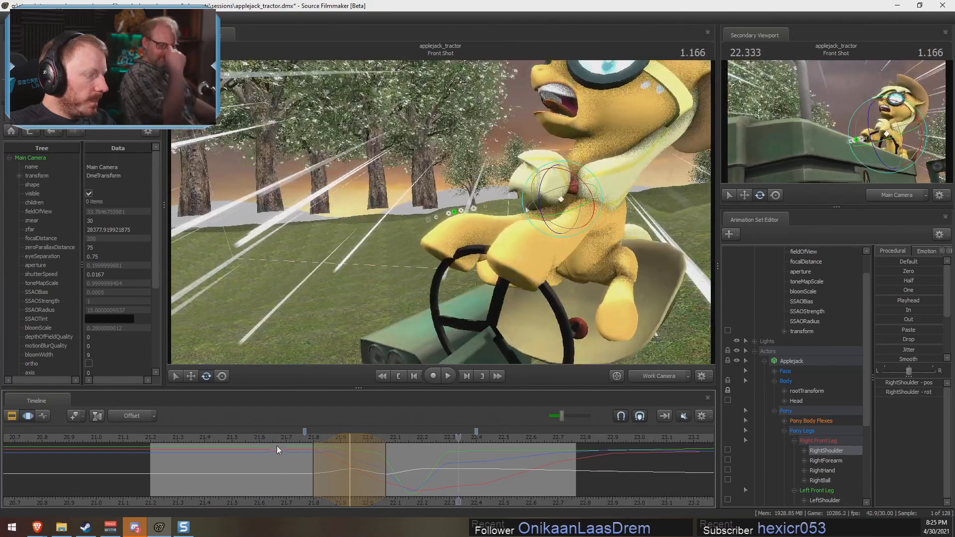
Step: Move the RightShoulder time selection one frame further, to about 21.83 to 22.1 seconds, and play back the foreleg motion
{"action": "left_click", "coordinate": [333, 452]}
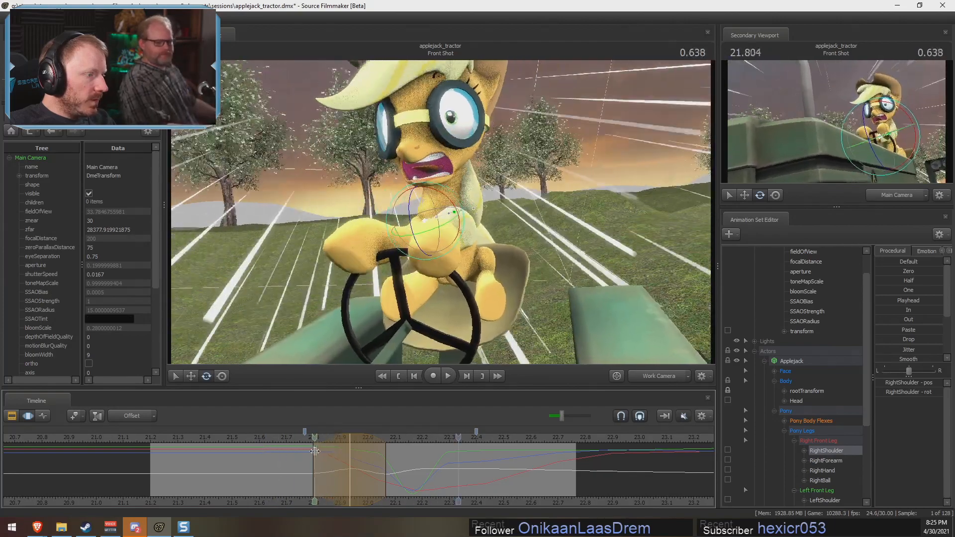
{"action": "left_click_drag", "start_coordinate": [348, 440], "coordinate": [351, 441]}
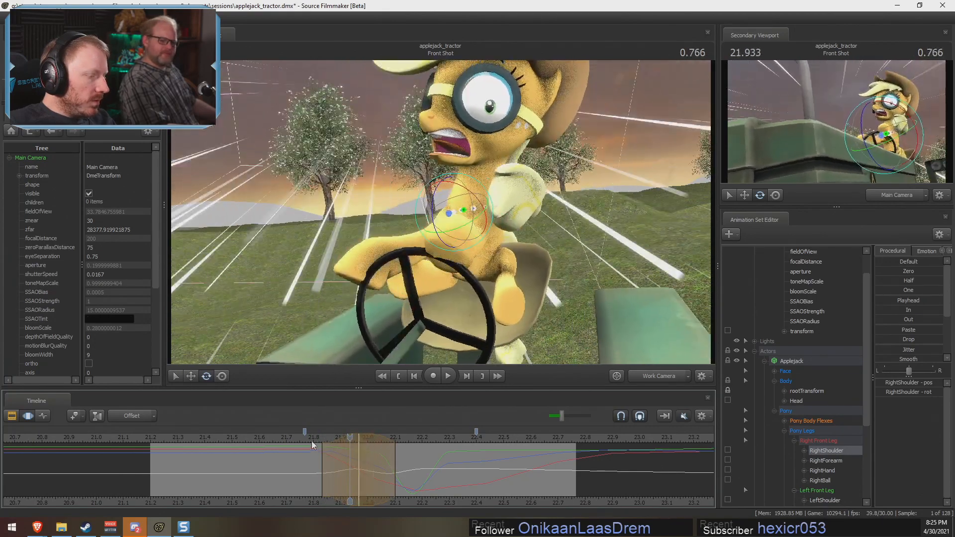
{"action": "key", "text": "space"}
{"action": "key", "text": "space"}
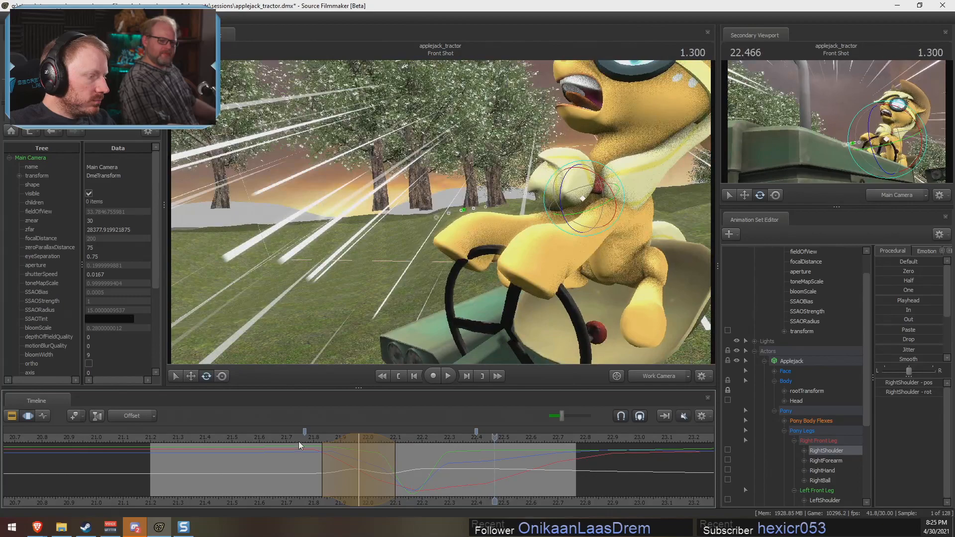
Step: Play the shot, park the playhead at 22.033 s, and rotate Applejack's RightBall bone to re-angle the hoof over the steering wheel
{"action": "scroll", "coordinate": [325, 442], "scroll_direction": "up", "scroll_amount": 1}
{"action": "left_click_drag", "start_coordinate": [299, 439], "coordinate": [377, 448]}
{"action": "key", "text": "space"}
{"action": "key", "text": "space"}
{"action": "left_click", "coordinate": [315, 445]}
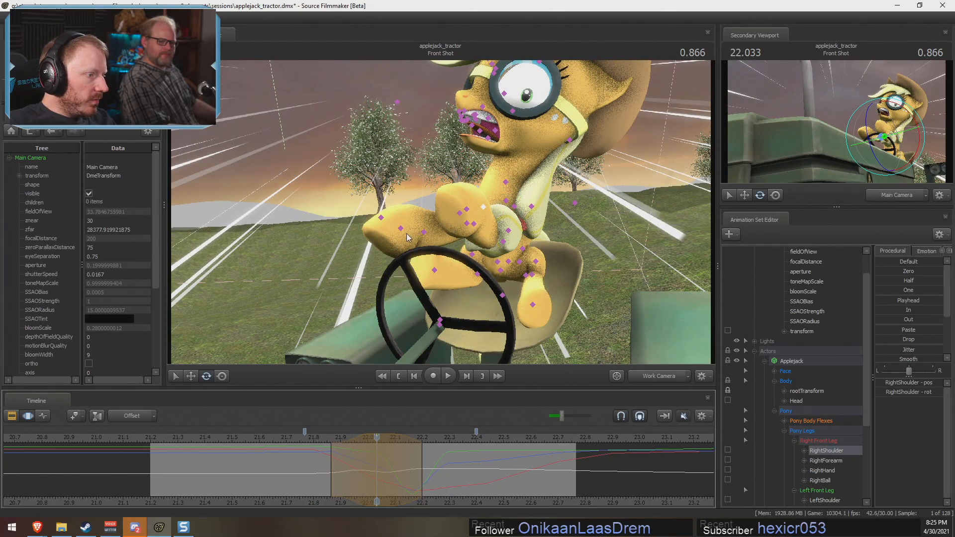
{"action": "left_click", "coordinate": [422, 233]}
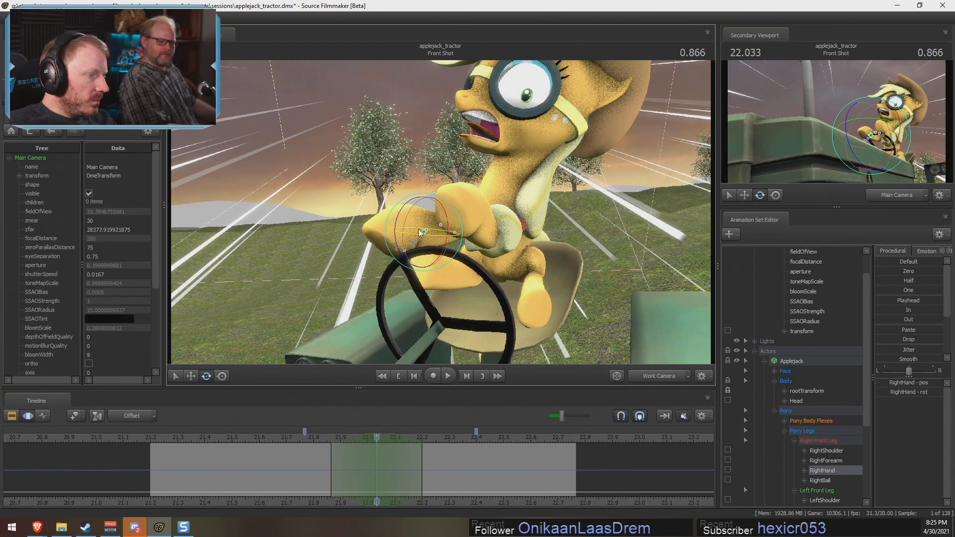
{"action": "left_click", "coordinate": [396, 234]}
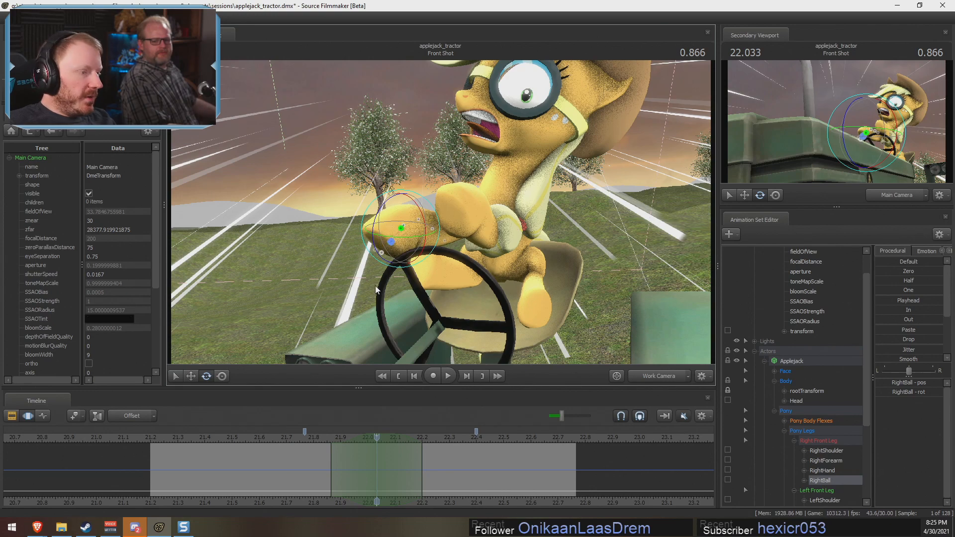
{"action": "left_click_drag", "start_coordinate": [407, 247], "coordinate": [391, 255]}
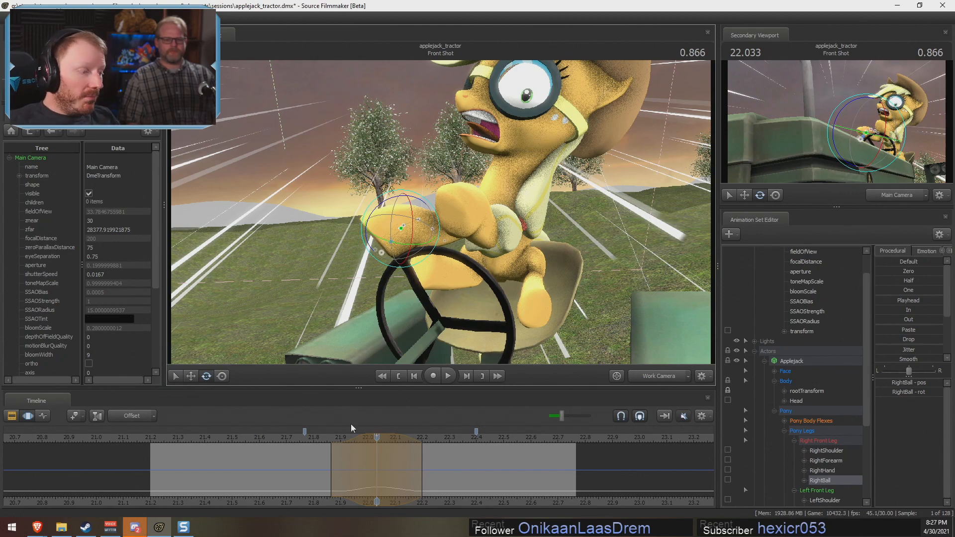
Step: Scrub between 21.2 s and 21.866 s to check the right hoof on the steering wheel, and save the session
{"action": "left_click_drag", "start_coordinate": [298, 437], "coordinate": [231, 443]}
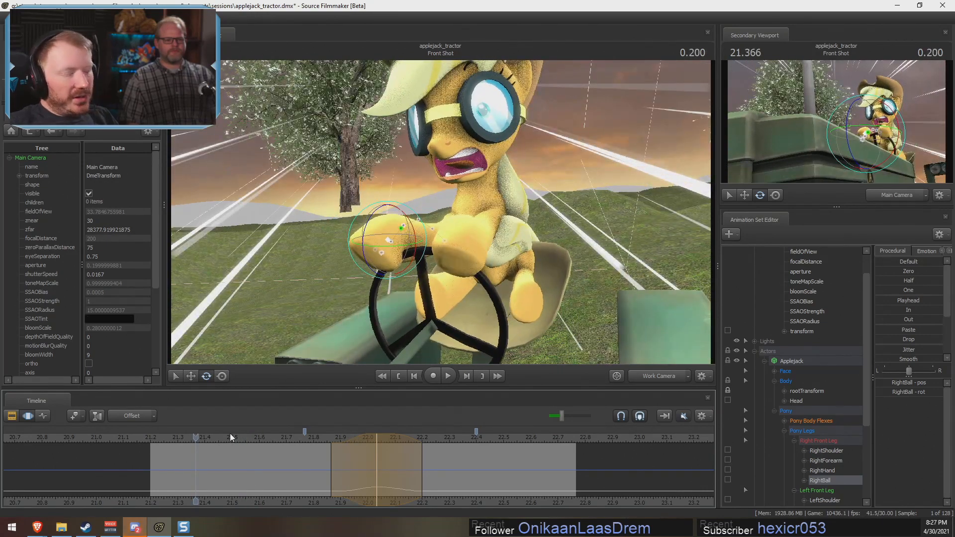
{"action": "left_click_drag", "start_coordinate": [169, 436], "coordinate": [150, 438]}
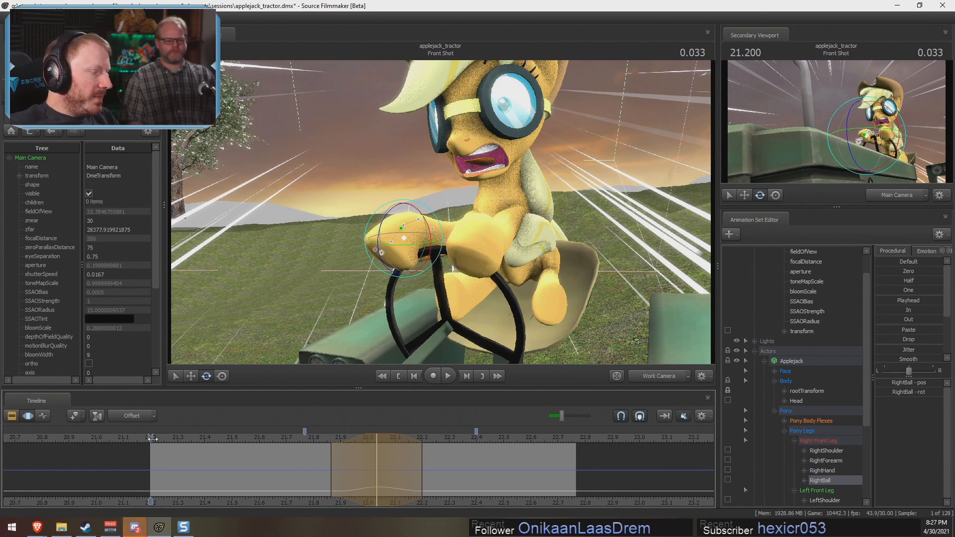
{"action": "left_click_drag", "start_coordinate": [153, 439], "coordinate": [331, 447]}
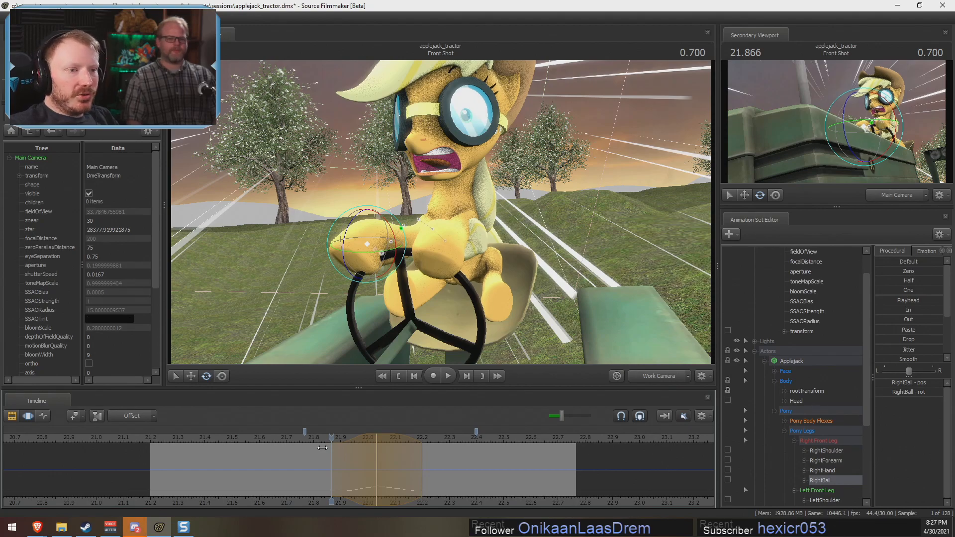
{"action": "left_click", "coordinate": [324, 469]}
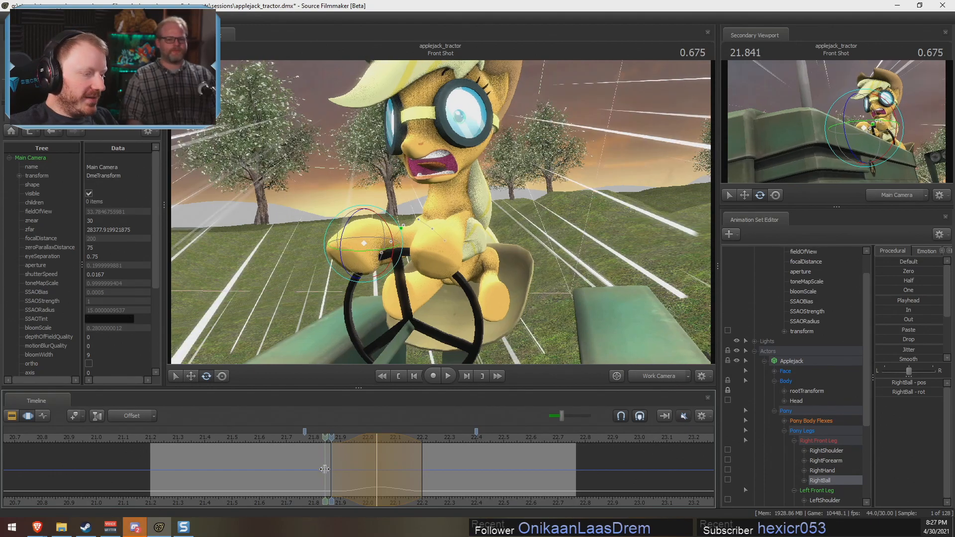
{"action": "mouse_move", "coordinate": [324, 469]}
{"action": "left_mouse_down"}
{"action": "mouse_move", "coordinate": [475, 461]}
{"action": "mouse_move", "coordinate": [331, 460]}
{"action": "left_mouse_up"}
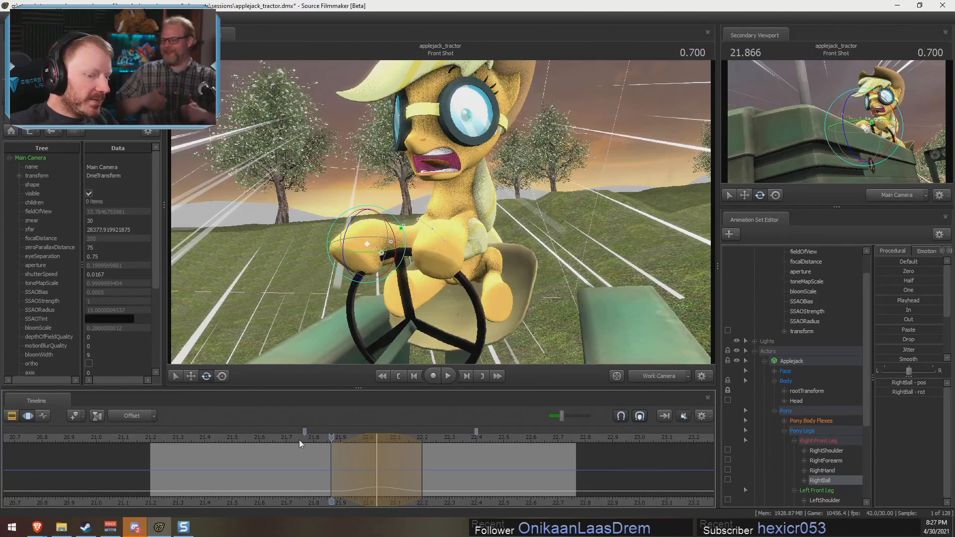
{"action": "key", "text": "ctrl+s"}
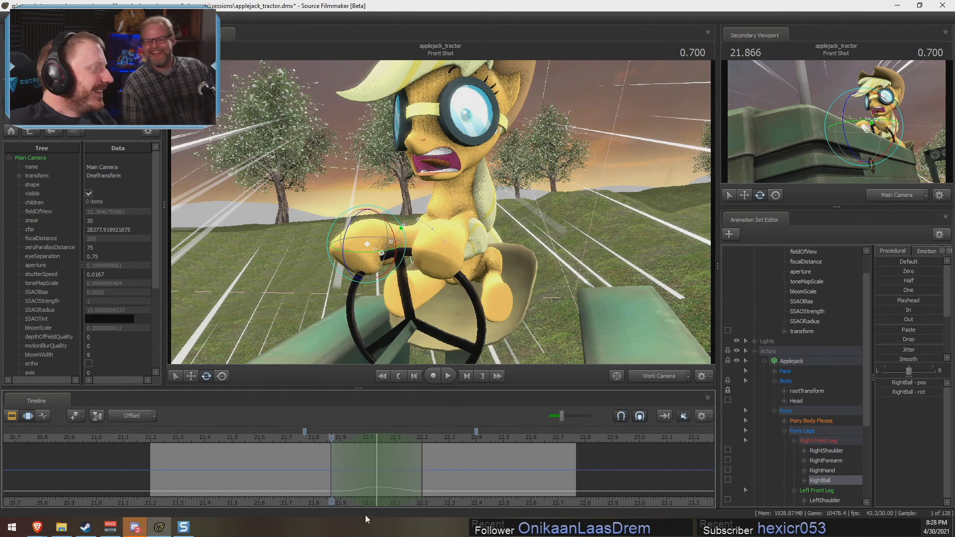
Step: Centre the time selection at about 22.066 s and rotate the RightForearm bone to lift the foreleg off the wheel
{"action": "key", "text": "shift"}
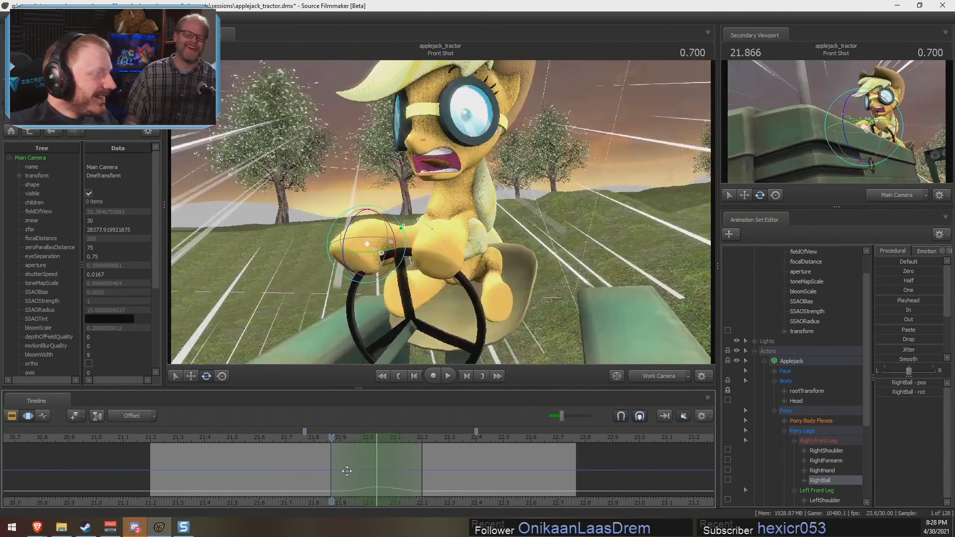
{"action": "left_click_drag", "start_coordinate": [326, 439], "coordinate": [333, 460]}
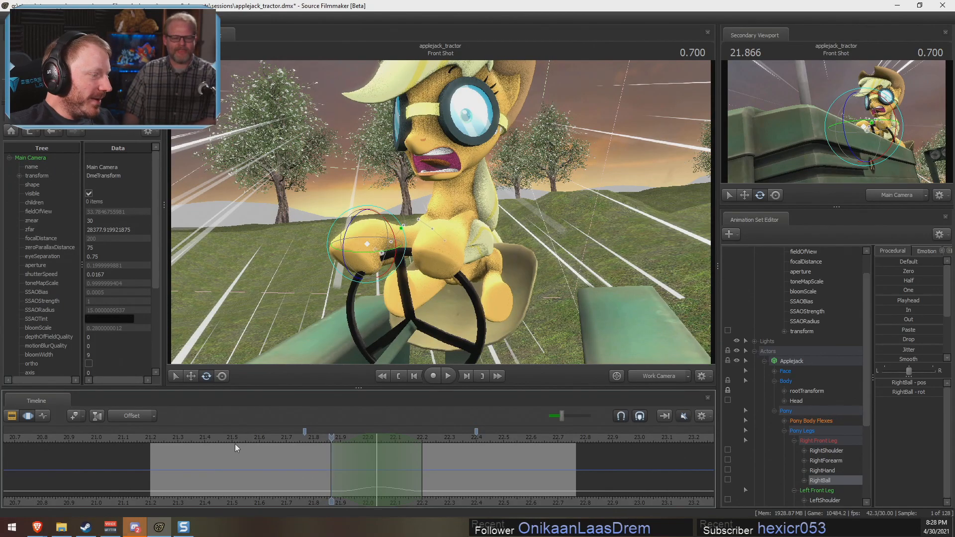
{"action": "left_click", "coordinate": [304, 437]}
{"action": "left_click_drag", "start_coordinate": [303, 437], "coordinate": [384, 456]}
{"action": "left_click", "coordinate": [384, 456], "text": "shift"}
{"action": "scroll", "coordinate": [384, 456], "scroll_direction": "up", "scroll_amount": 4, "text": "shift"}
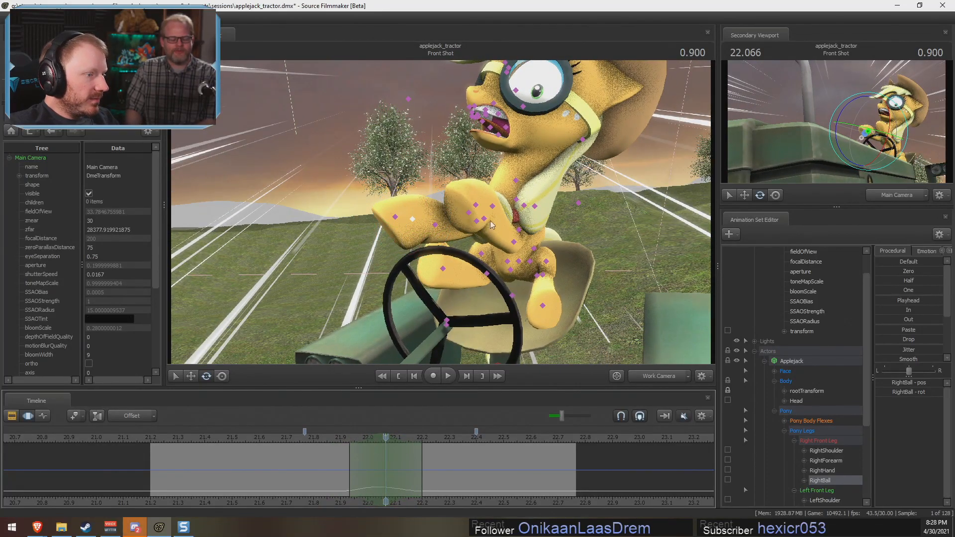
{"action": "left_click", "coordinate": [478, 220]}
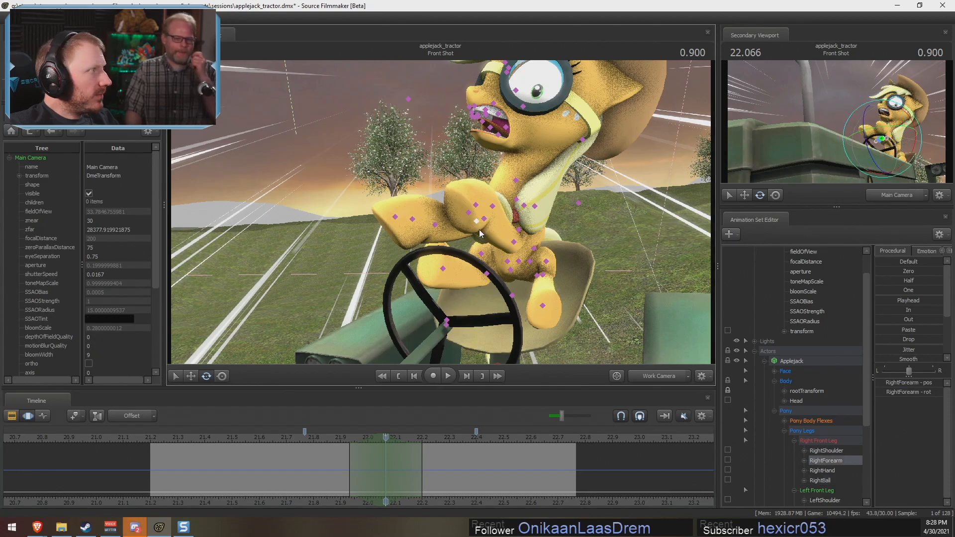
{"action": "left_click_drag", "start_coordinate": [460, 240], "coordinate": [458, 233]}
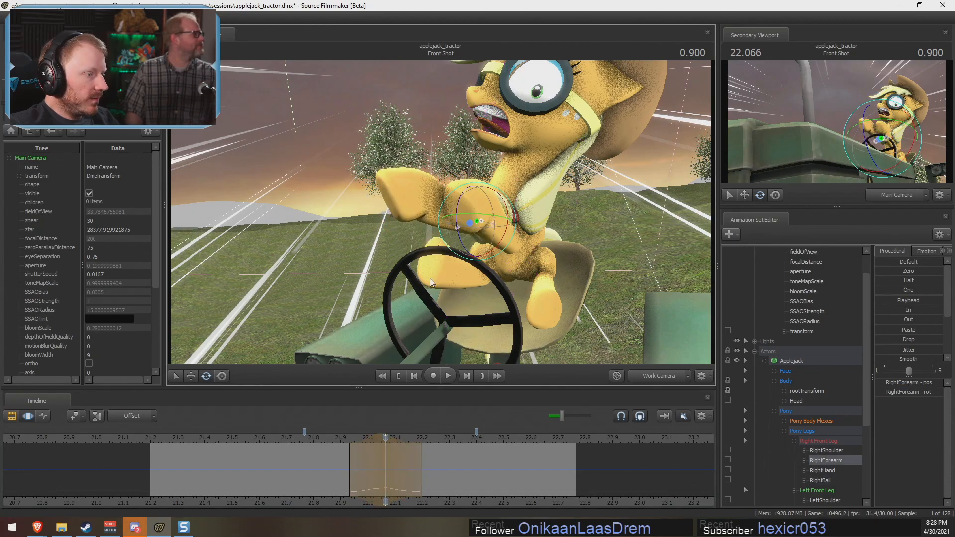
Step: Centre the time selection at 21.933 s, change the rotation mode, and rotate the RightHand and RightBall bones together slightly upward
{"action": "left_click", "coordinate": [366, 458]}
{"action": "left_click_drag", "start_coordinate": [366, 458], "coordinate": [349, 442]}
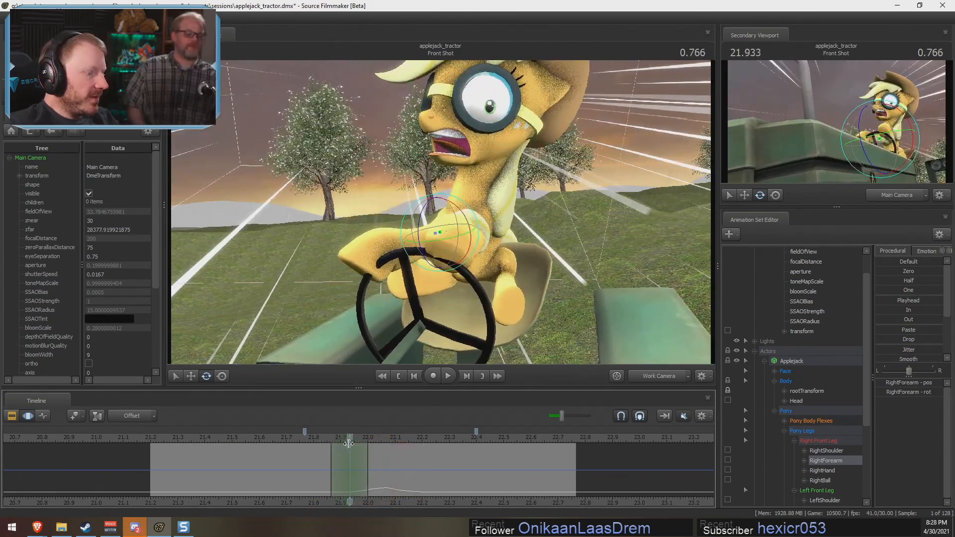
{"action": "left_click", "coordinate": [393, 267]}
{"action": "right_click", "coordinate": [393, 267]}
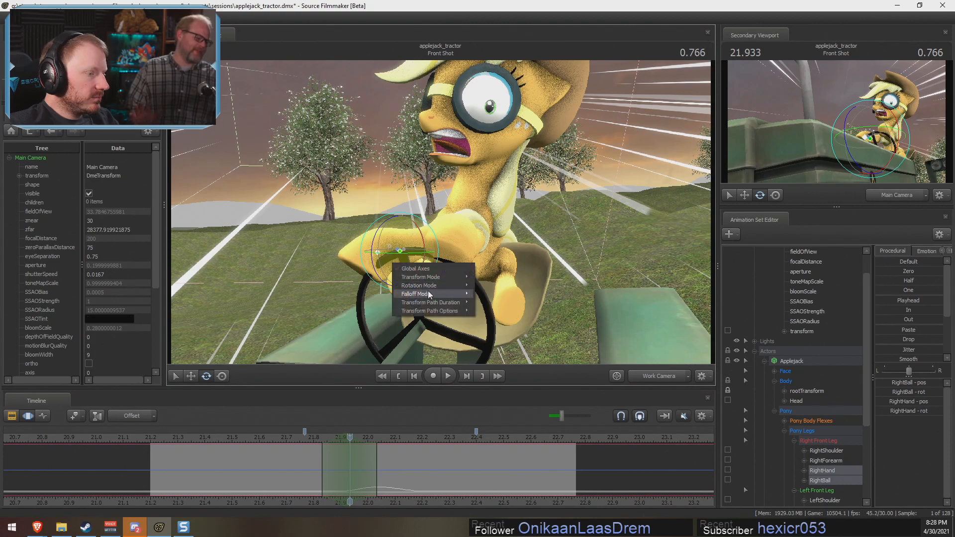
{"action": "mouse_move", "coordinate": [448, 286]}
{"action": "left_click", "coordinate": [489, 296]}
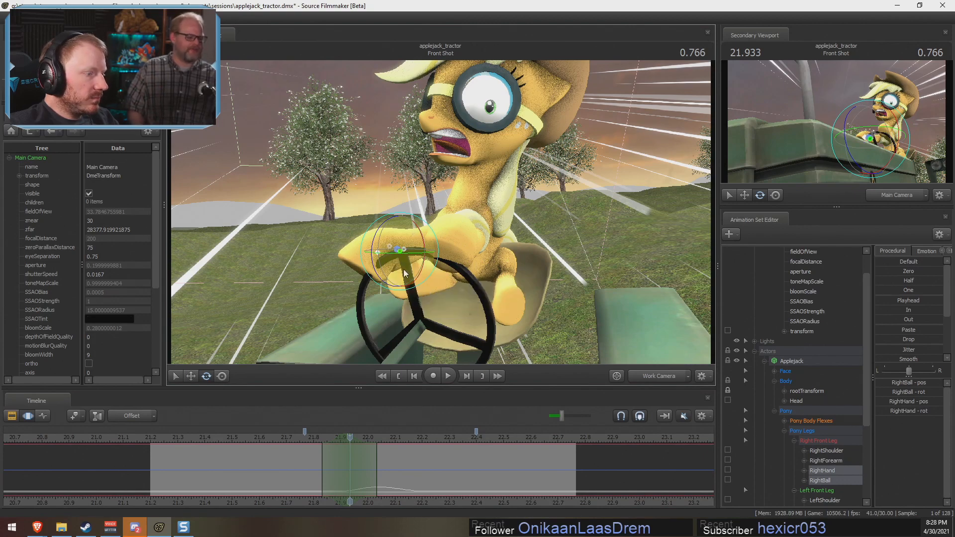
{"action": "left_click_drag", "start_coordinate": [377, 271], "coordinate": [373, 264]}
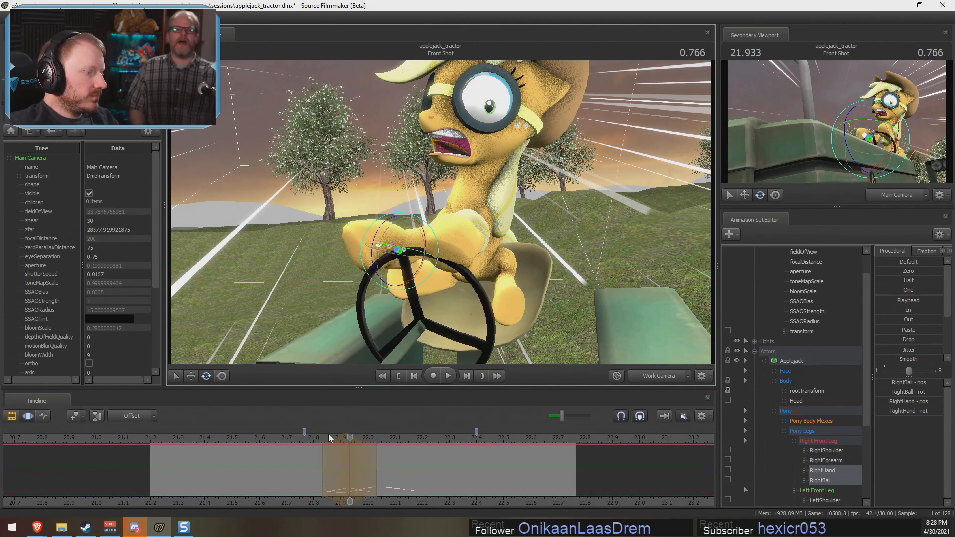
Step: Centre the time selection at 22.033 s and rotate the RightHand and RightBall bones to tilt the hoof down
{"action": "key", "text": "shift"}
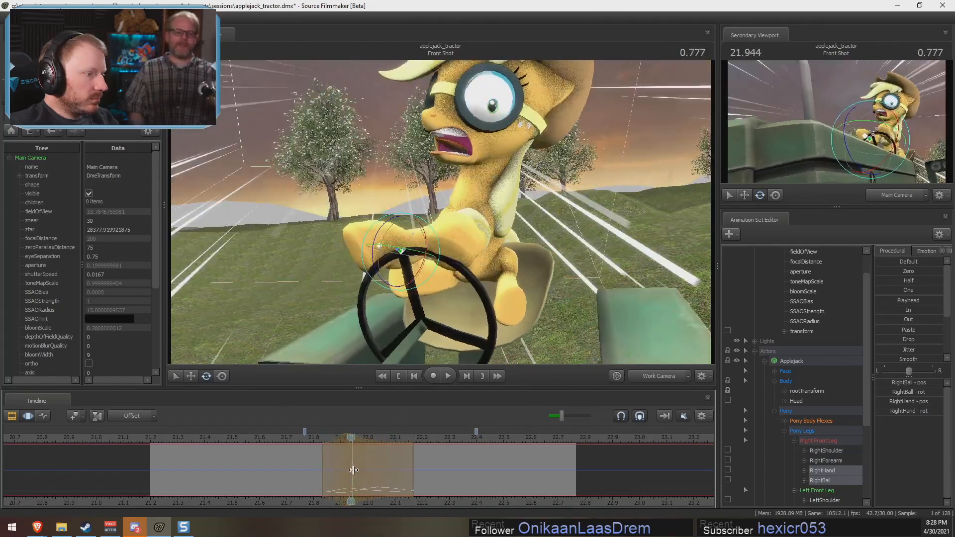
{"action": "left_click", "coordinate": [381, 479], "text": "shift"}
{"action": "left_click_drag", "start_coordinate": [399, 484], "coordinate": [419, 483]}
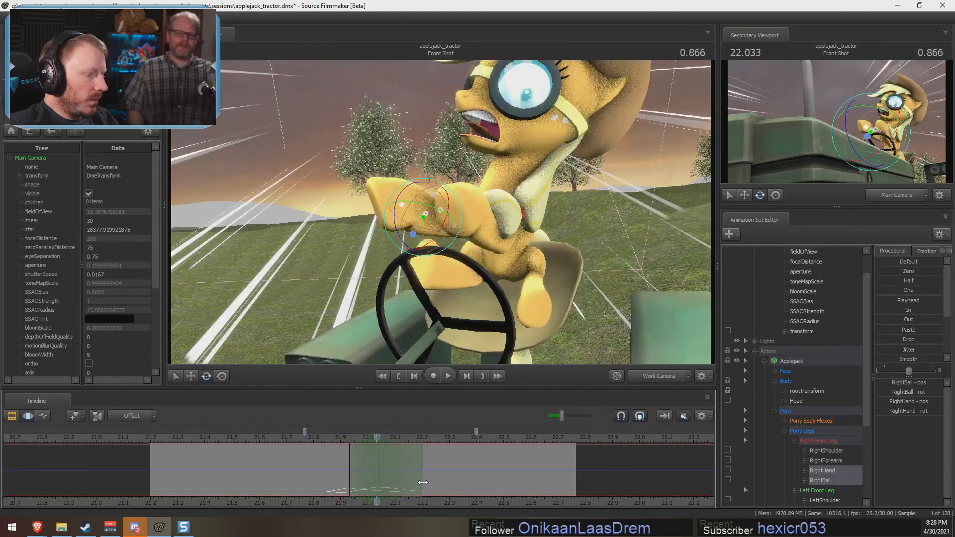
{"action": "left_click_drag", "start_coordinate": [396, 231], "coordinate": [407, 243]}
Step: Centre the time selection at 22.1 s and rotate the RightHand and RightBall bones to tilt the hoof up
{"action": "left_click_drag", "start_coordinate": [318, 487], "coordinate": [369, 447]}
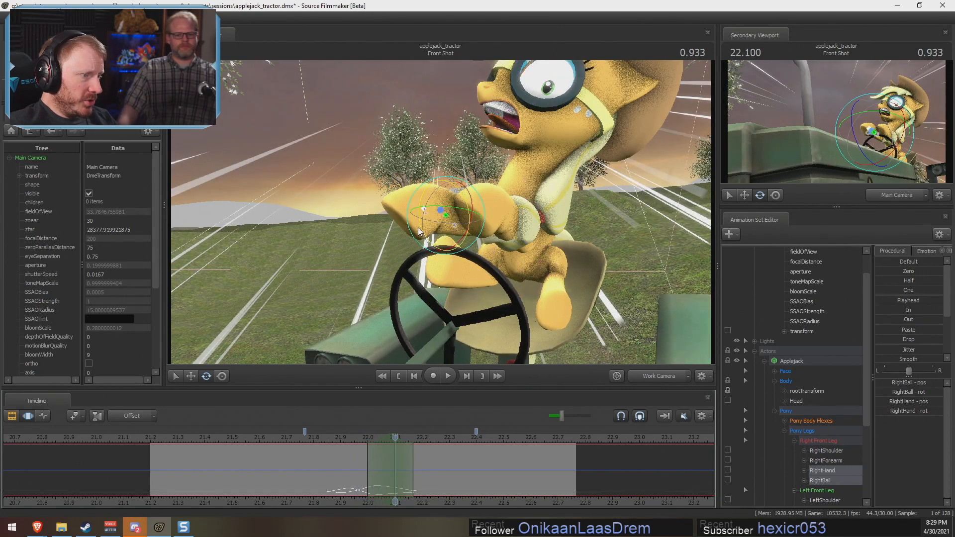
{"action": "left_click_drag", "start_coordinate": [419, 228], "coordinate": [413, 216]}
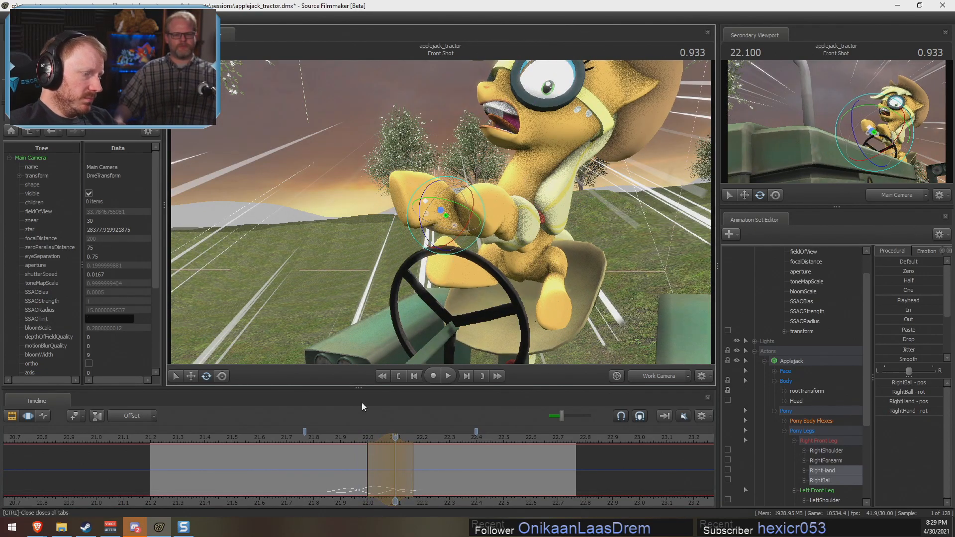
Step: Centre the time selection at 22.233 s, rotate the RightHand and RightBall bones near the wheel, and undo the last change
{"action": "left_click_drag", "start_coordinate": [370, 450], "coordinate": [431, 469]}
{"action": "left_click", "coordinate": [431, 470], "text": "shift"}
{"action": "scroll", "coordinate": [431, 470], "scroll_direction": "up", "scroll_amount": 5, "text": "shift"}
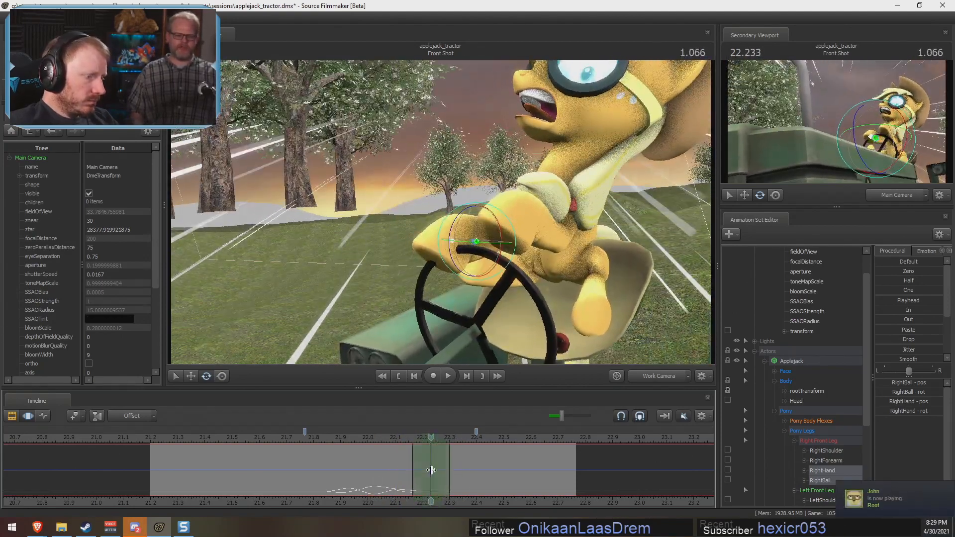
{"action": "scroll", "coordinate": [421, 458], "scroll_direction": "down", "scroll_amount": 1, "text": "shift"}
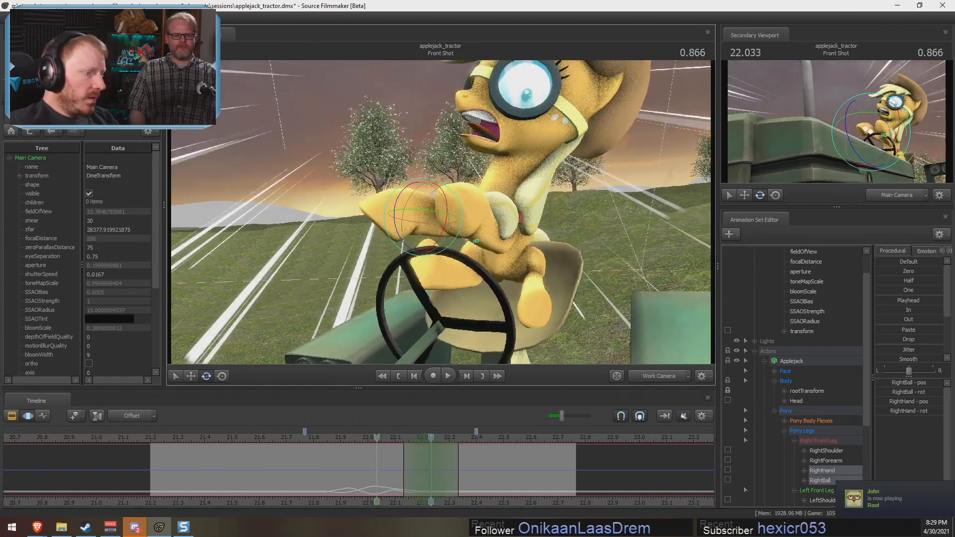
{"action": "left_click_drag", "start_coordinate": [477, 268], "coordinate": [466, 296]}
{"action": "left_click_drag", "start_coordinate": [413, 467], "coordinate": [440, 468]}
{"action": "key", "text": "ctrl+z"}
Step: Switch the primary viewport to the Main Camera and play the shot from about 21.833 s
{"action": "left_click", "coordinate": [325, 438]}
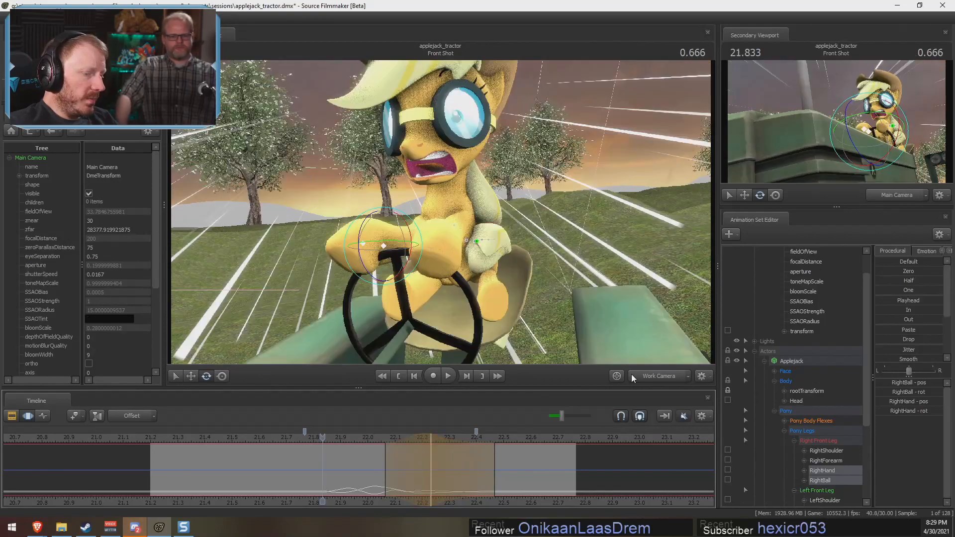
{"action": "left_click", "coordinate": [631, 376]}
{"action": "key", "text": "space"}
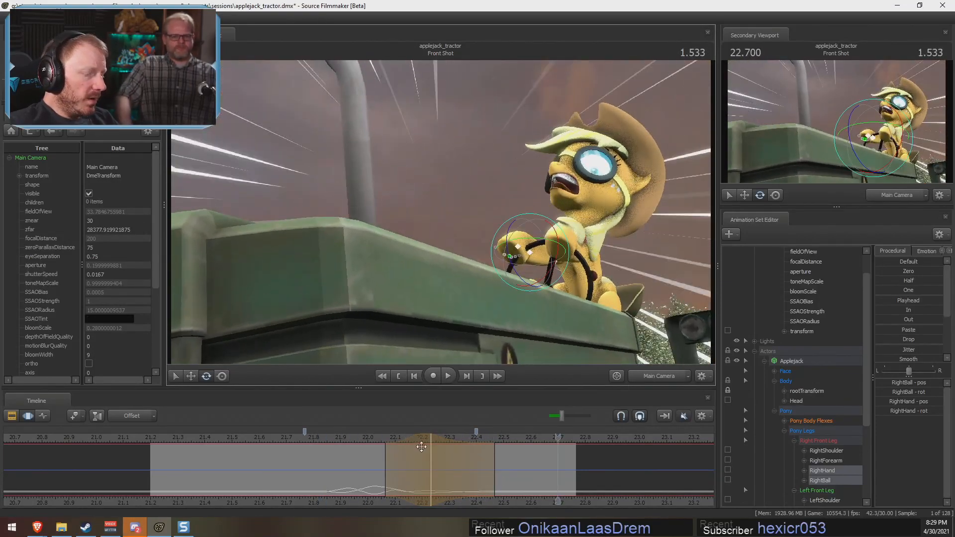
Step: Widen the time selection around 22.366 s, return to the Work Camera, and rotate the RightForearm together with RightHand and RightBall
{"action": "left_click_drag", "start_coordinate": [422, 445], "coordinate": [466, 472]}
{"action": "key", "text": "Escape"}
{"action": "scroll", "coordinate": [466, 472], "scroll_direction": "up", "scroll_amount": 5, "text": "shift"}
{"action": "scroll", "coordinate": [466, 472], "scroll_direction": "up", "scroll_amount": 1, "text": "shift"}
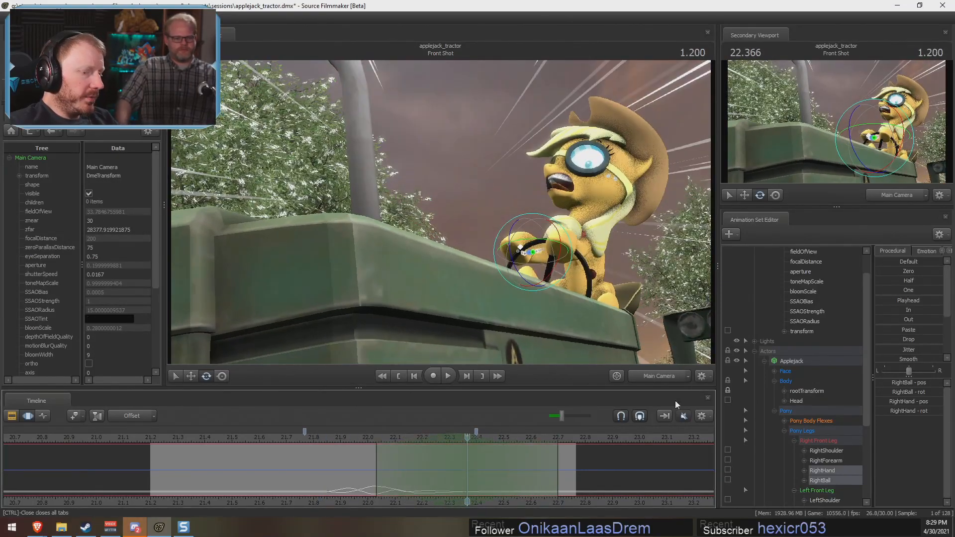
{"action": "left_click", "coordinate": [652, 375]}
{"action": "left_click_drag", "start_coordinate": [411, 294], "coordinate": [463, 293], "text": "alt"}
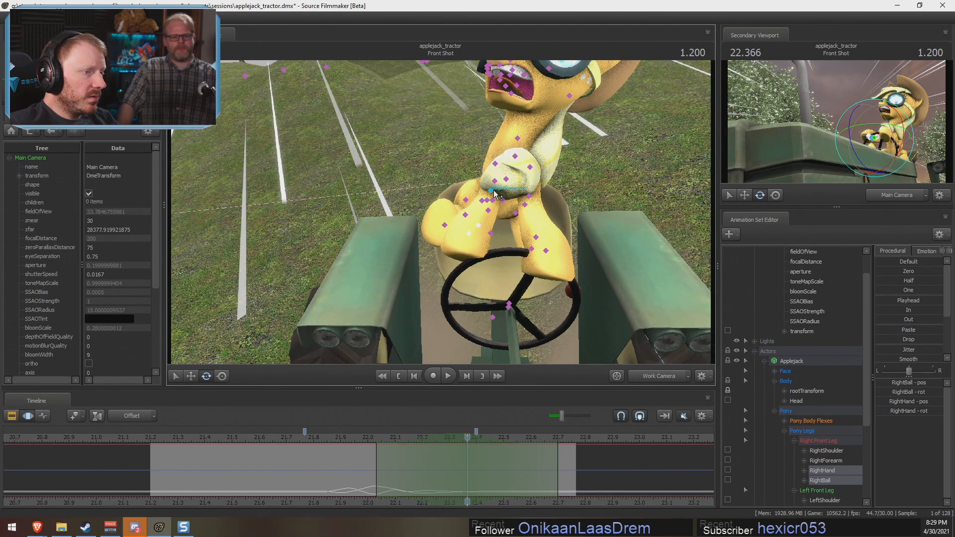
{"action": "left_click", "coordinate": [492, 191], "text": "ctrl"}
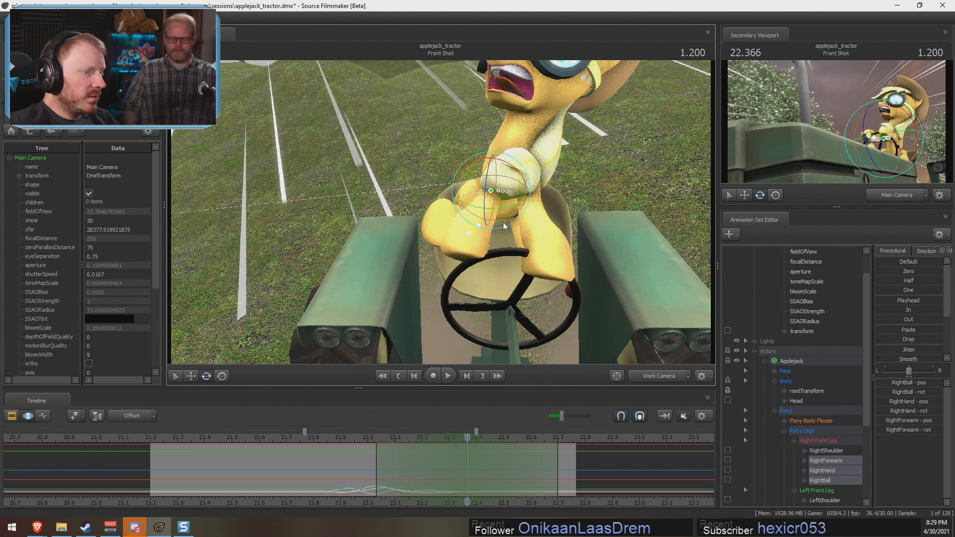
{"action": "left_click_drag", "start_coordinate": [508, 215], "coordinate": [481, 281]}
Step: Adjust the foreleg rotation's time selection to about 21.93–22.6 s and play the shot back to check the motion
{"action": "left_click_drag", "start_coordinate": [467, 461], "coordinate": [440, 461]}
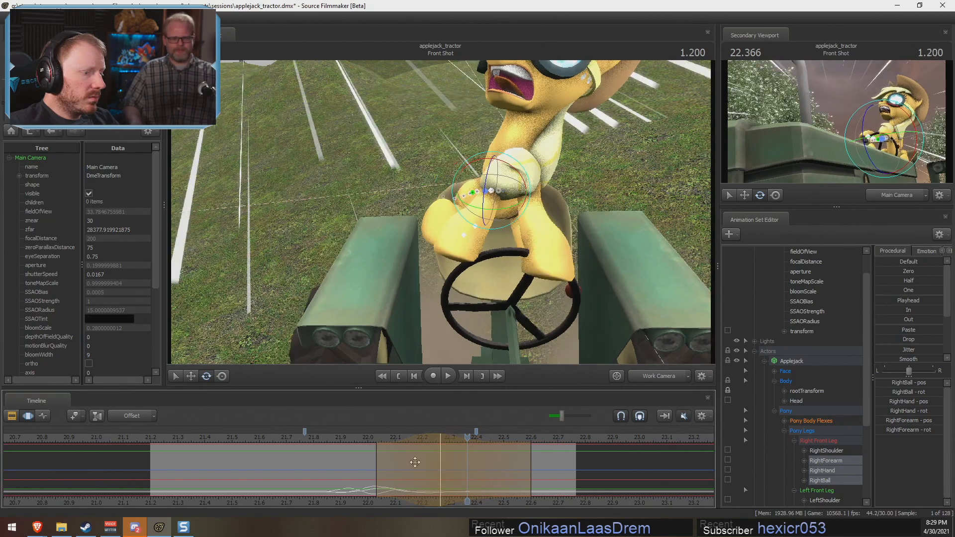
{"action": "left_click", "coordinate": [354, 439]}
{"action": "key", "text": "space"}
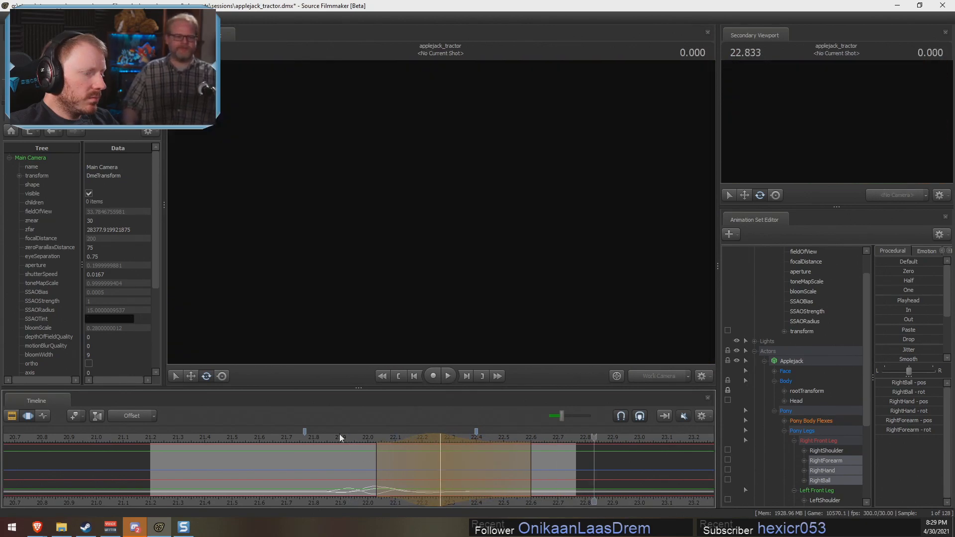
{"action": "key", "text": "space"}
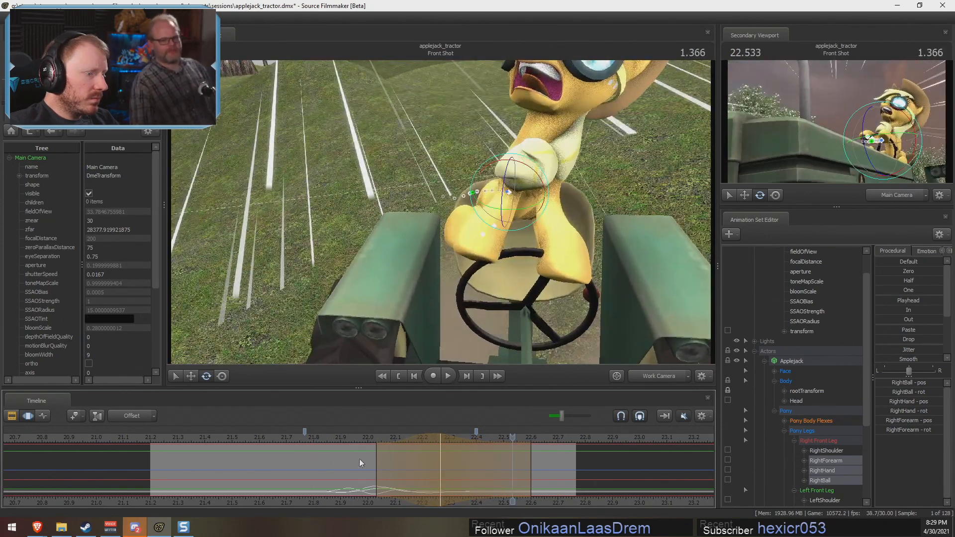
{"action": "left_click_drag", "start_coordinate": [359, 458], "coordinate": [349, 457]}
{"action": "left_click_drag", "start_coordinate": [352, 439], "coordinate": [315, 437]}
{"action": "key", "text": "space"}
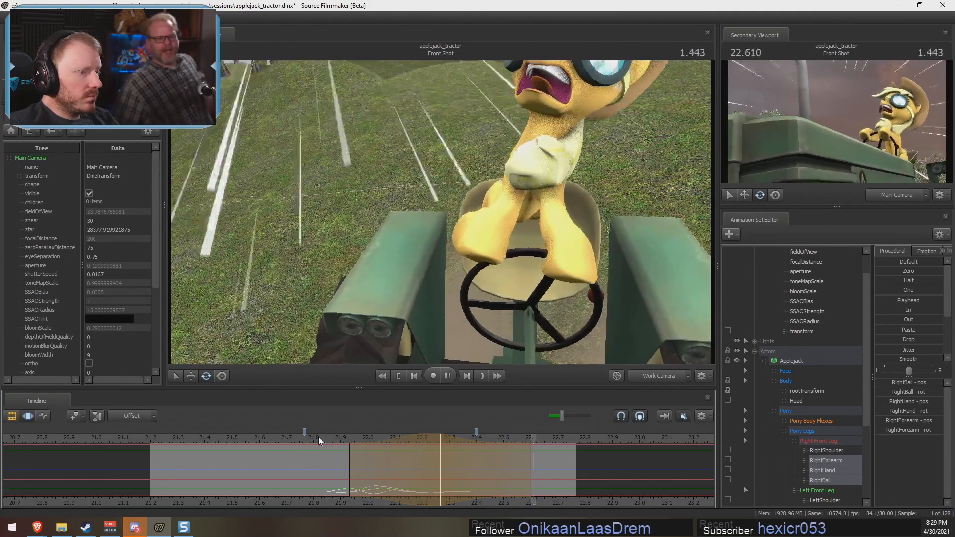
{"action": "key", "text": "space"}
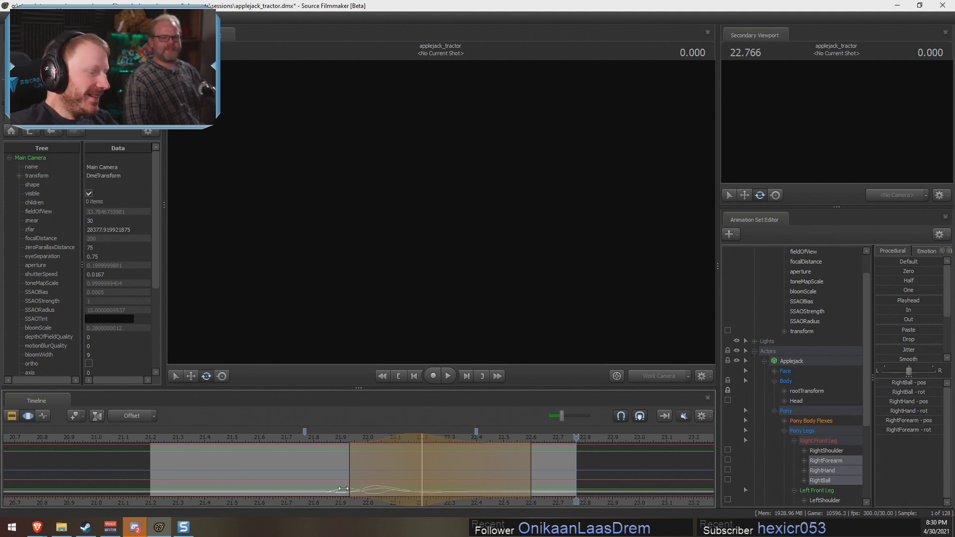
Step: Play the shot back from about 21.67 s and again from about 21.5 s to check the foreleg motion
{"action": "left_click", "coordinate": [332, 439]}
{"action": "key", "text": "F2"}
{"action": "left_click_drag", "start_coordinate": [332, 440], "coordinate": [262, 441]}
{"action": "key", "text": "F3"}
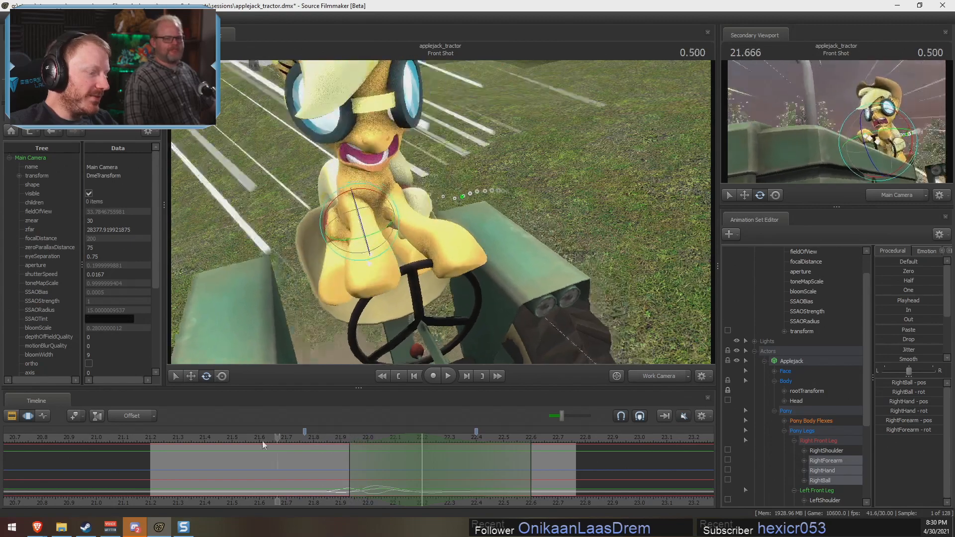
{"action": "key", "text": "space"}
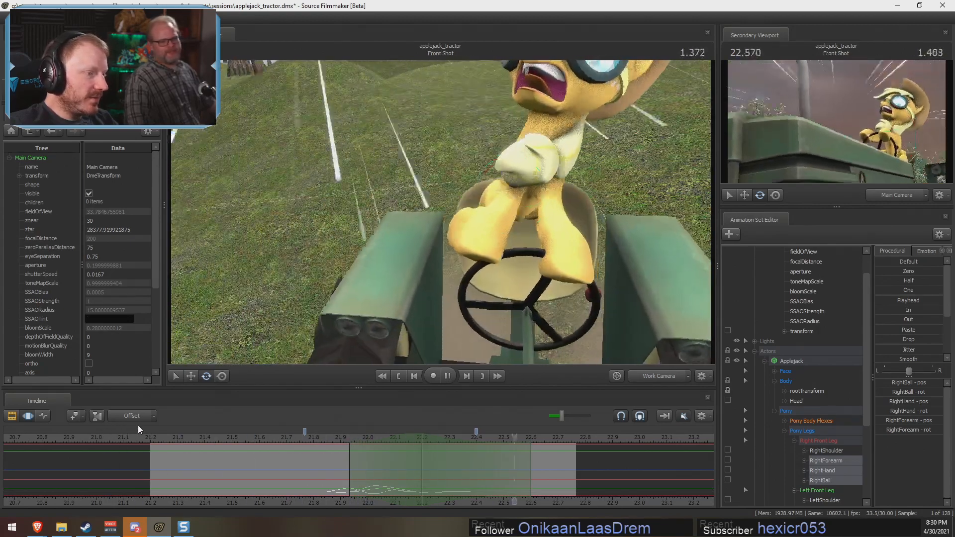
{"action": "left_click", "coordinate": [226, 437]}
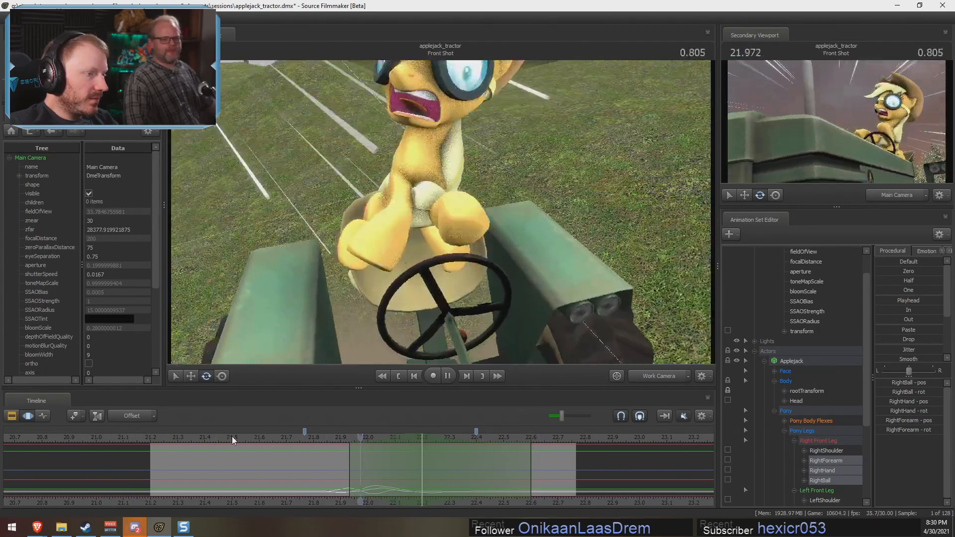
Step: Centre the time selection at 22.0 s, spanning about 21.73–22.53 s, and try rotating the Chest1 and Chest2 bones
{"action": "left_click", "coordinate": [401, 487]}
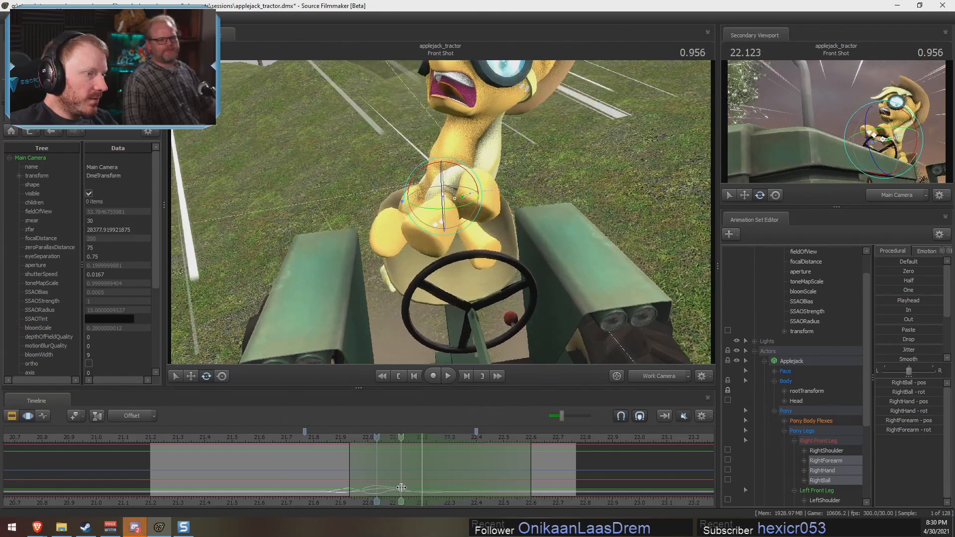
{"action": "left_click_drag", "start_coordinate": [400, 488], "coordinate": [513, 462]}
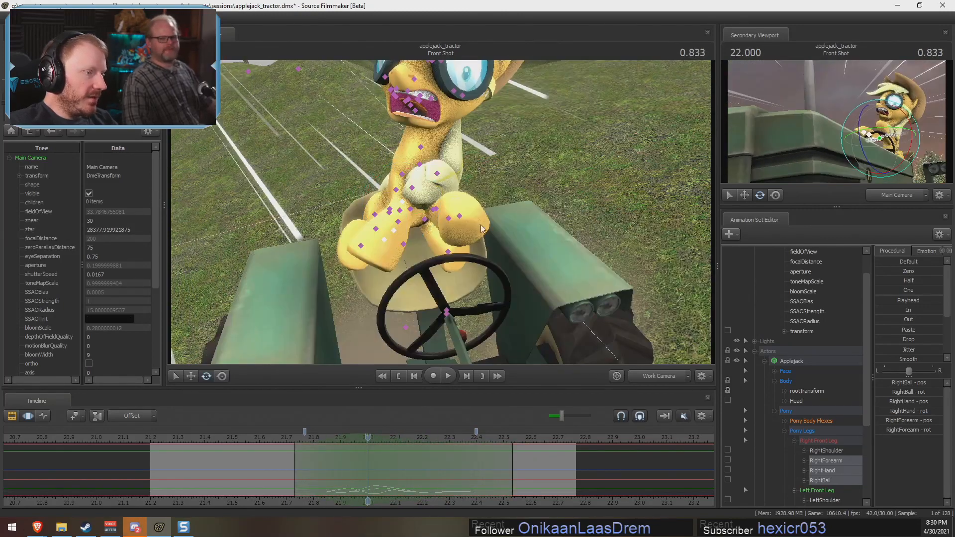
{"action": "left_click", "coordinate": [419, 164]}
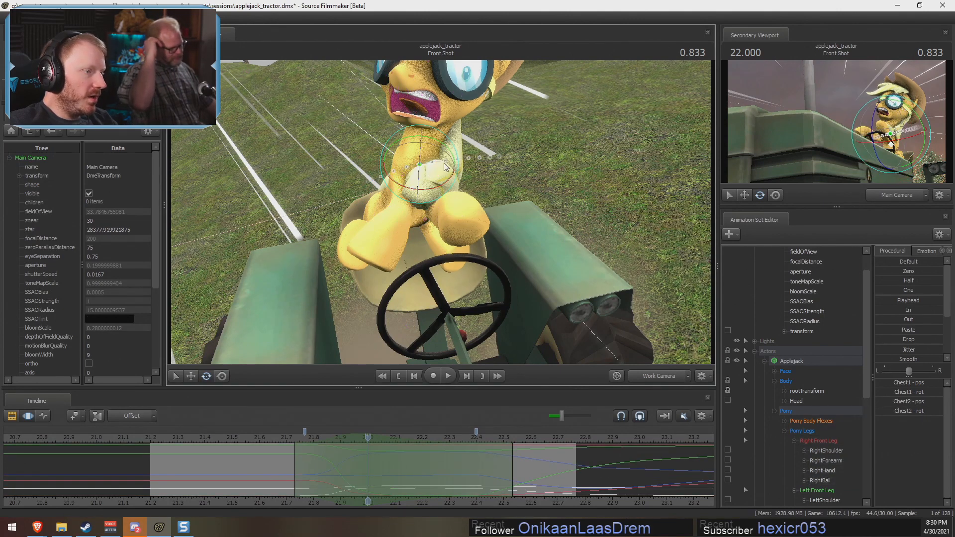
{"action": "left_click_drag", "start_coordinate": [445, 167], "coordinate": [451, 242]}
{"action": "left_click_drag", "start_coordinate": [453, 312], "coordinate": [458, 276]}
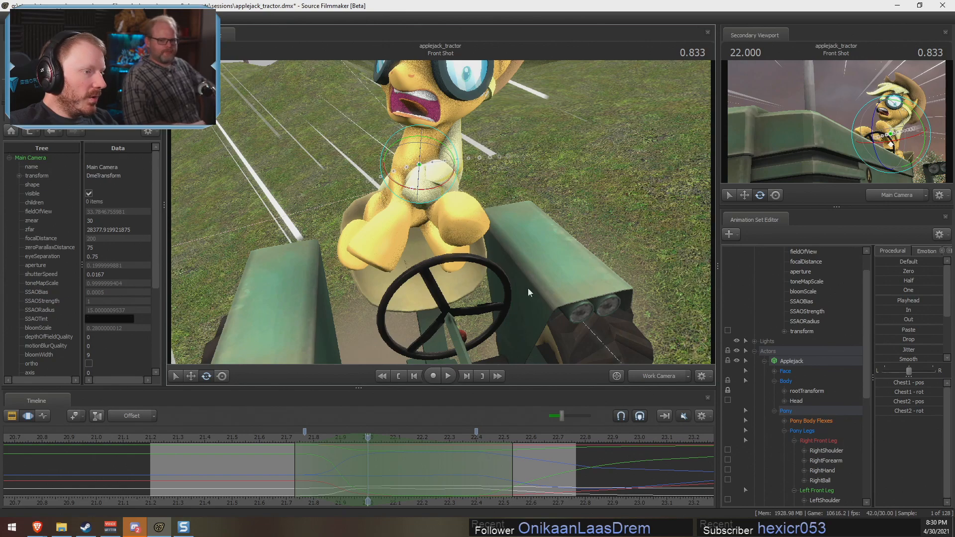
Step: Lock the LeftBall bone and rotate Chest1 and Chest2 together at 22.0 s
{"action": "left_click", "coordinate": [456, 231]}
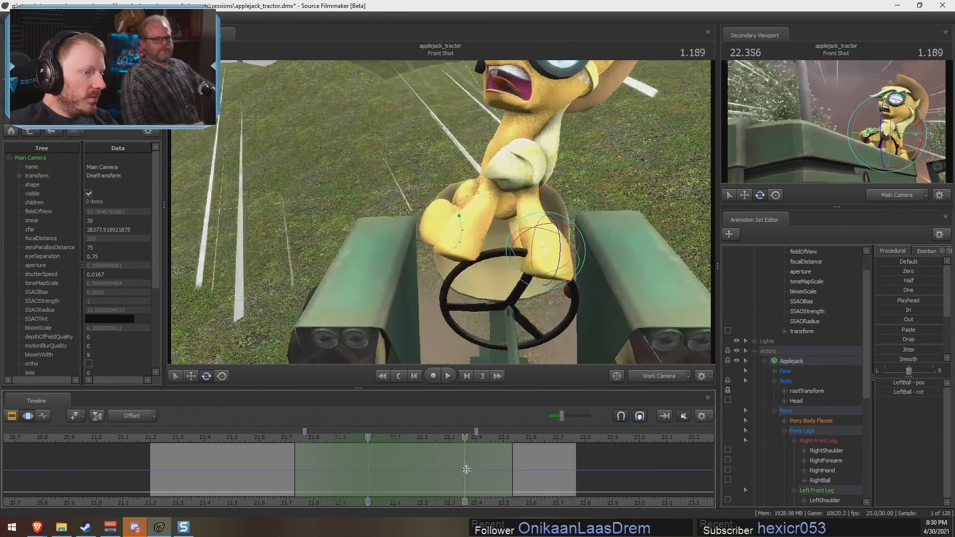
{"action": "scroll", "coordinate": [831, 452], "scroll_direction": "down", "scroll_amount": 4}
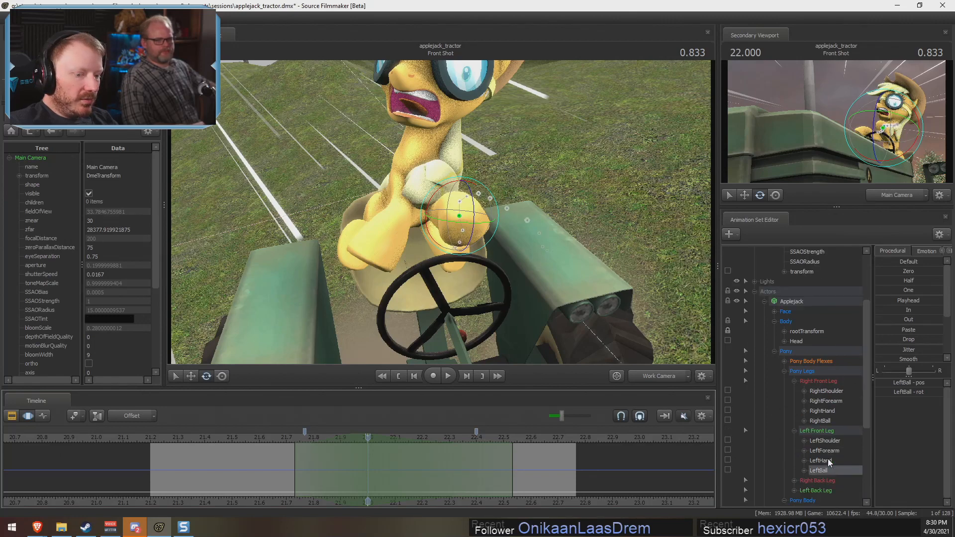
{"action": "left_click", "coordinate": [729, 412]}
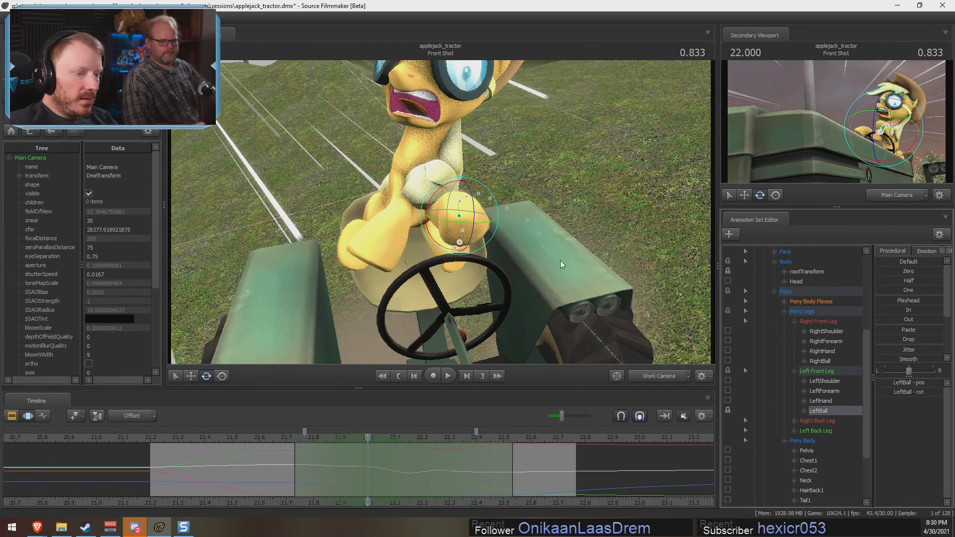
{"action": "left_click", "coordinate": [413, 182], "text": "ctrl"}
{"action": "left_click", "coordinate": [419, 168], "text": "ctrl+shift"}
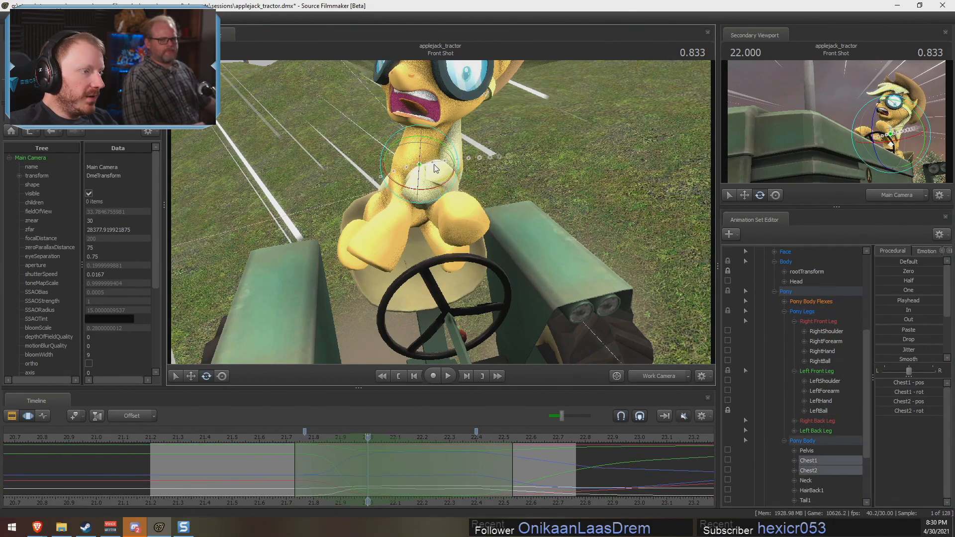
{"action": "left_click_drag", "start_coordinate": [417, 162], "coordinate": [429, 160]}
Step: Undo the LeftThigh rotation and adjust the LeftShoulder bone at 22.0 s instead
{"action": "left_click", "coordinate": [413, 219]}
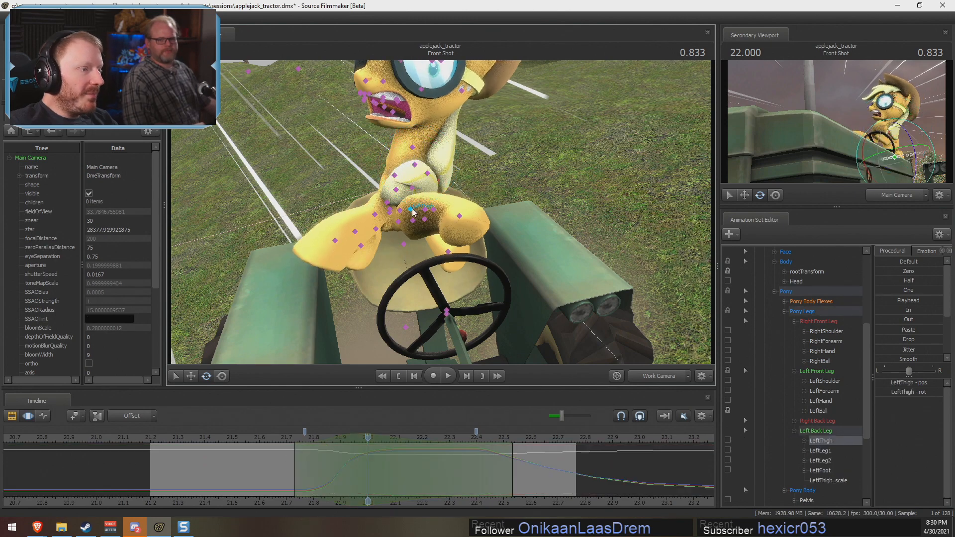
{"action": "left_click_drag", "start_coordinate": [416, 209], "coordinate": [451, 187]}
{"action": "key", "text": "ctrl+z"}
{"action": "left_click", "coordinate": [427, 174]}
Step: Play the shot from about 21.65 s in the Work Camera, switch the primary viewport to the Main Camera, and review the motion again
{"action": "mouse_move", "coordinate": [369, 450]}
{"action": "left_mouse_down"}
{"action": "mouse_move", "coordinate": [312, 455]}
{"action": "mouse_move", "coordinate": [525, 475]}
{"action": "mouse_move", "coordinate": [272, 431]}
{"action": "left_mouse_up"}
{"action": "key", "text": "space"}
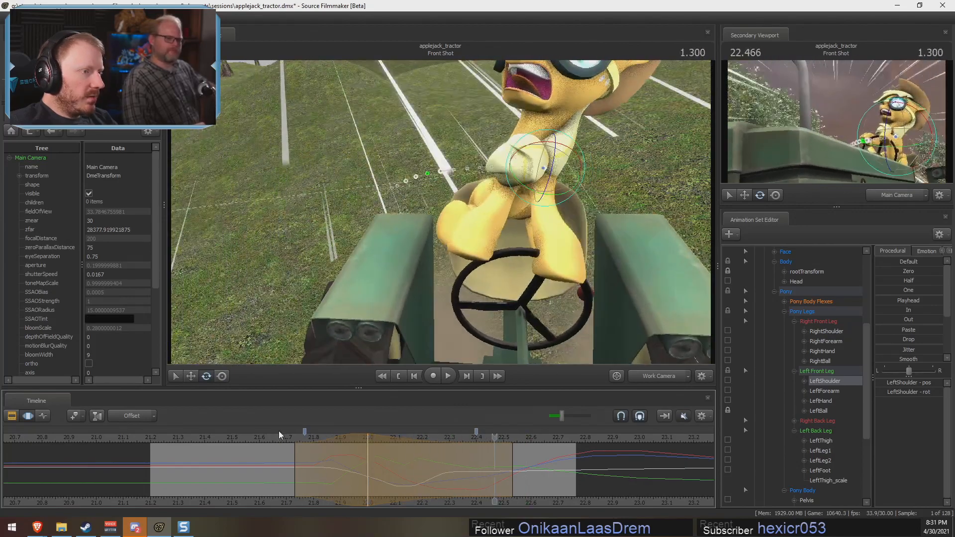
{"action": "left_click", "coordinate": [241, 438]}
{"action": "left_click", "coordinate": [657, 376]}
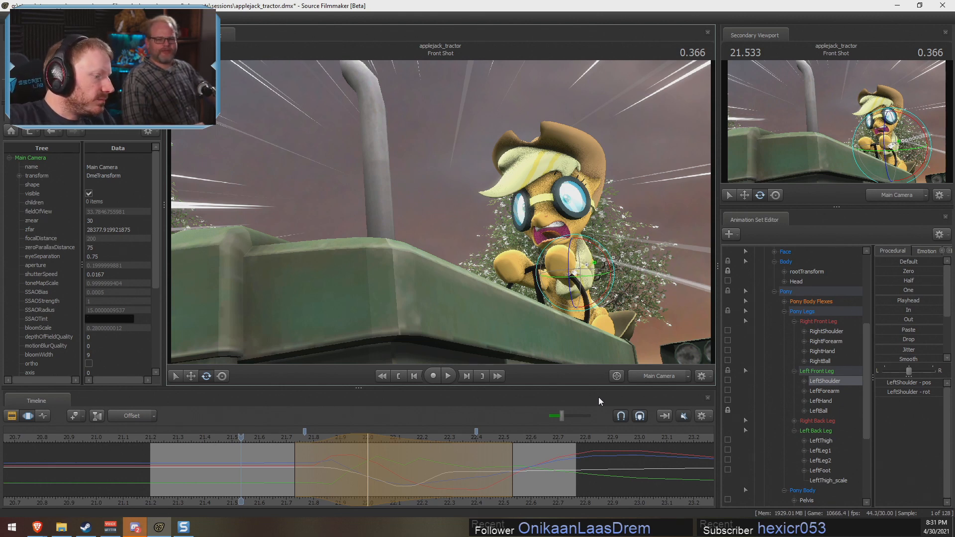
{"action": "left_click", "coordinate": [230, 439]}
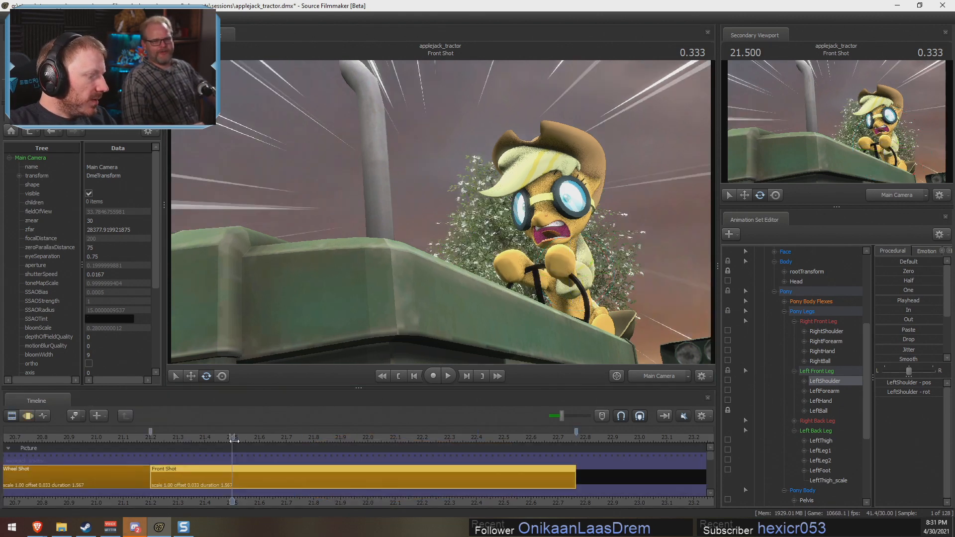
{"action": "mouse_move", "coordinate": [235, 462]}
{"action": "left_mouse_down"}
{"action": "mouse_move", "coordinate": [478, 484]}
{"action": "mouse_move", "coordinate": [396, 459]}
{"action": "left_mouse_up"}
{"action": "left_click", "coordinate": [279, 441]}
{"action": "key", "text": "space"}
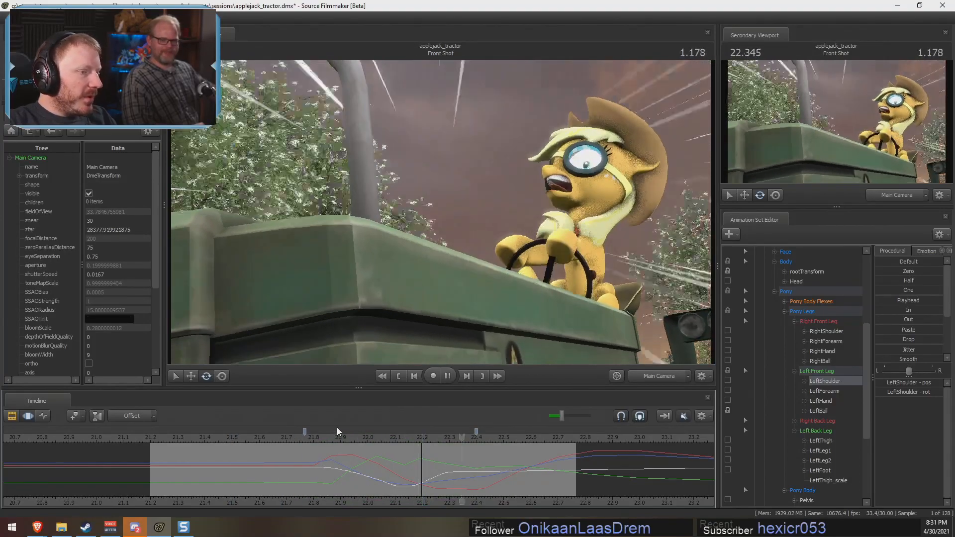
{"action": "key", "text": "space"}
Step: Set a time selection around 22.23–22.33 s with falloffs to about 22.2 and 22.5 s for LeftShoulder, LeftForearm, LeftHand and LeftBall
{"action": "mouse_move", "coordinate": [427, 455]}
{"action": "left_mouse_down"}
{"action": "mouse_move", "coordinate": [458, 458]}
{"action": "mouse_move", "coordinate": [433, 458]}
{"action": "left_mouse_up"}
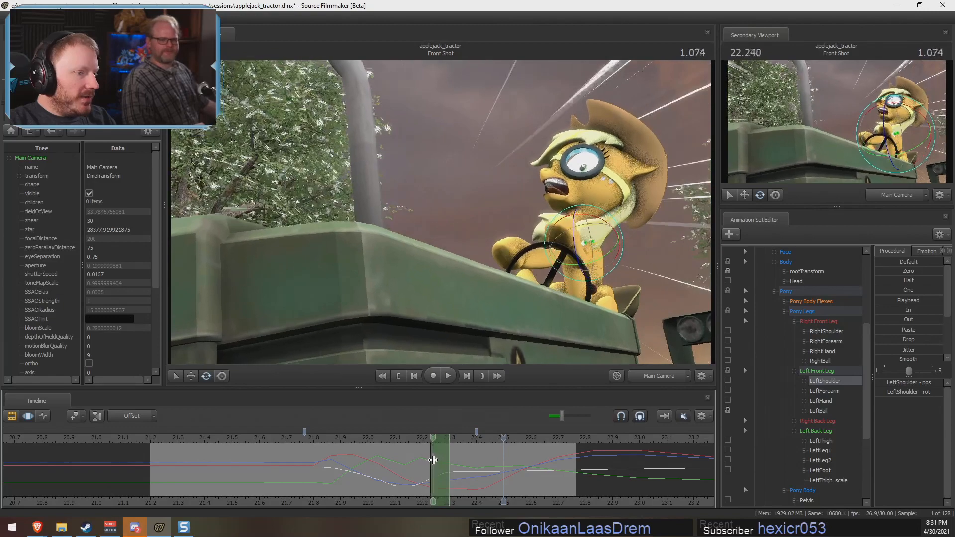
{"action": "left_click", "coordinate": [440, 458]}
{"action": "left_click", "coordinate": [579, 256], "text": "ctrl"}
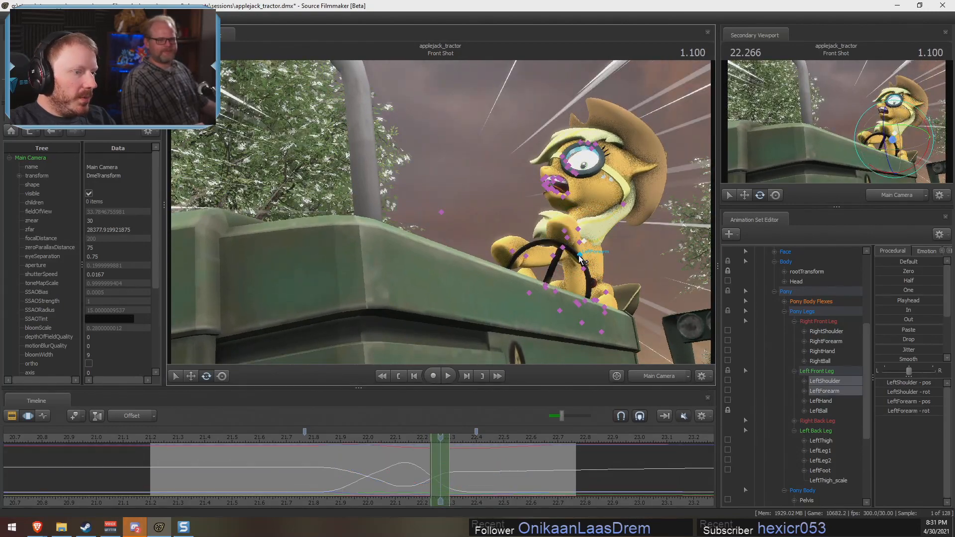
{"action": "left_click", "coordinate": [567, 238], "text": "ctrl+shift"}
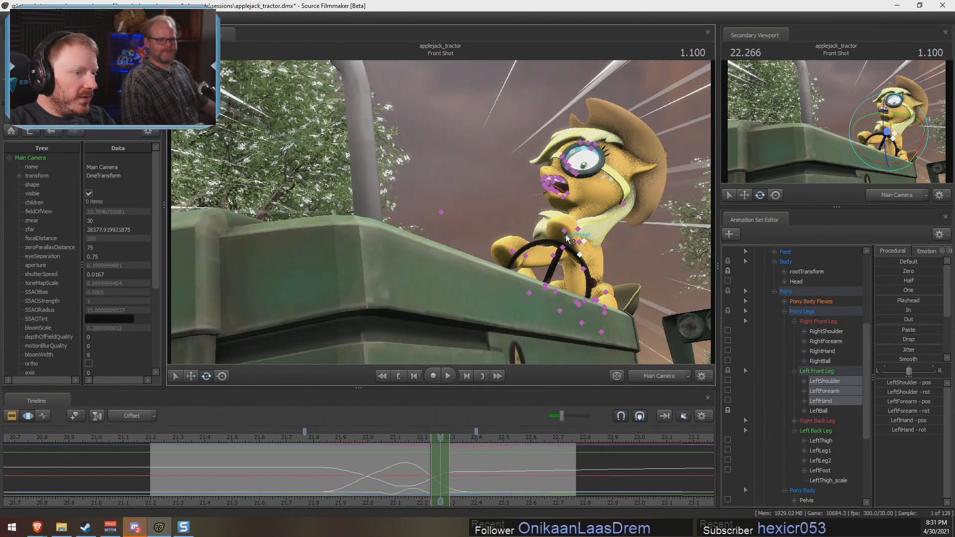
{"action": "left_click", "coordinate": [564, 231], "text": "ctrl+shift"}
{"action": "left_click_drag", "start_coordinate": [458, 477], "coordinate": [504, 472], "text": "shift"}
{"action": "scroll", "coordinate": [441, 478], "scroll_direction": "up", "scroll_amount": 1, "text": "shift"}
{"action": "scroll", "coordinate": [483, 472], "scroll_direction": "up", "scroll_amount": 1, "text": "shift"}
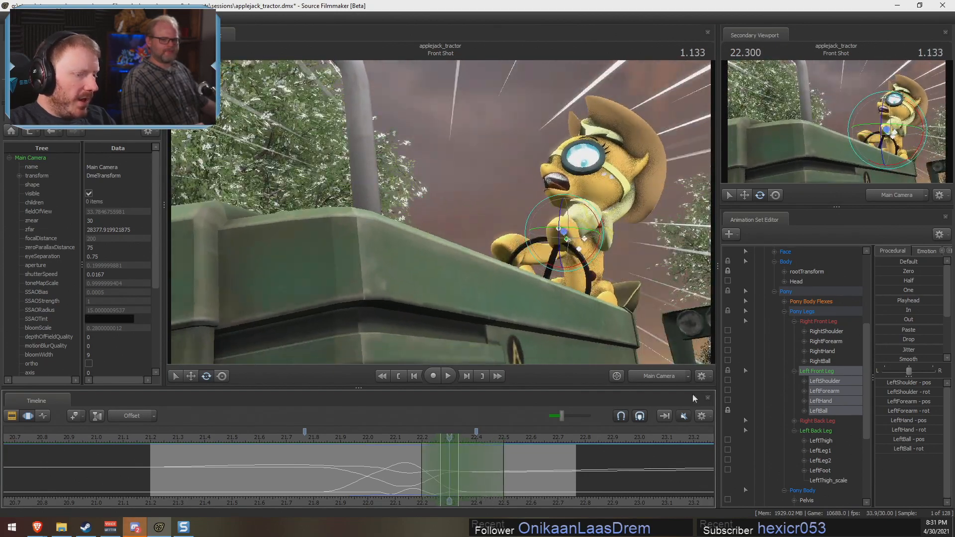
Step: Apply a full-strength procedural preset to the selected left front leg bones and extend the selection's falloff start to about 22.17 s
{"action": "scroll", "coordinate": [882, 356], "scroll_direction": "down", "scroll_amount": 3}
{"action": "left_click_drag", "start_coordinate": [882, 356], "coordinate": [944, 357]}
{"action": "left_click_drag", "start_coordinate": [443, 449], "coordinate": [413, 456]}
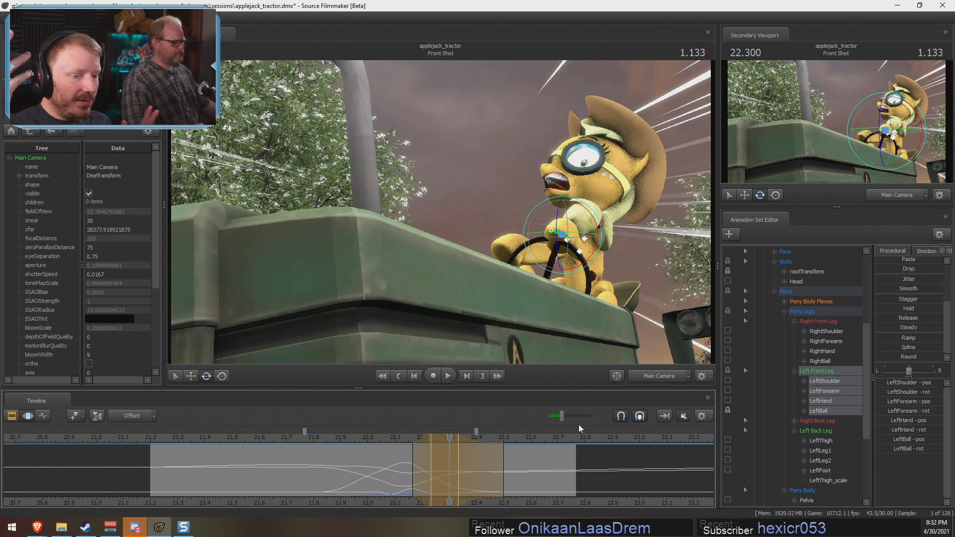
{"action": "left_click", "coordinate": [449, 466]}
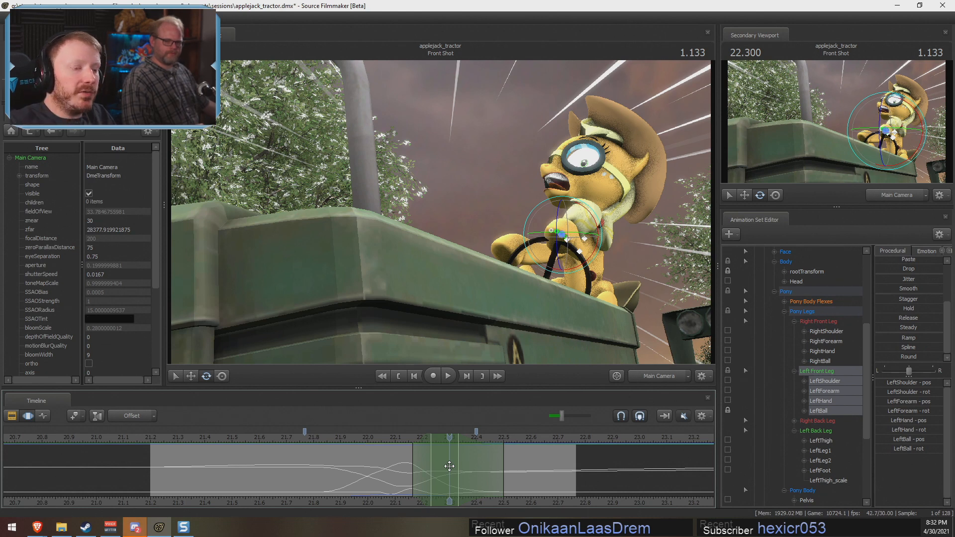
Step: Scrub through about 21.93, 21.87 and 21.77 s to examine the left front leg's pose on the wheel
{"action": "left_click_drag", "start_coordinate": [369, 438], "coordinate": [352, 439]}
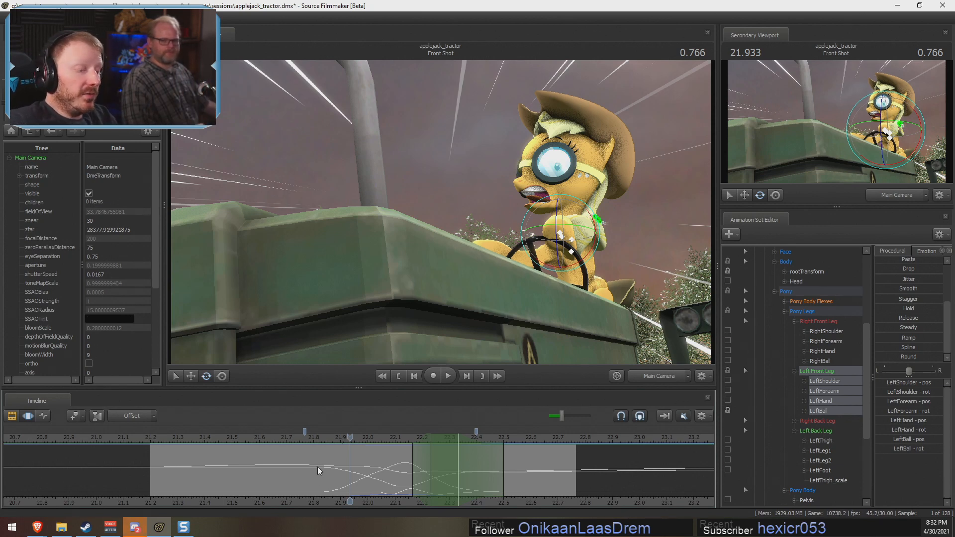
{"action": "left_click_drag", "start_coordinate": [354, 431], "coordinate": [330, 440]}
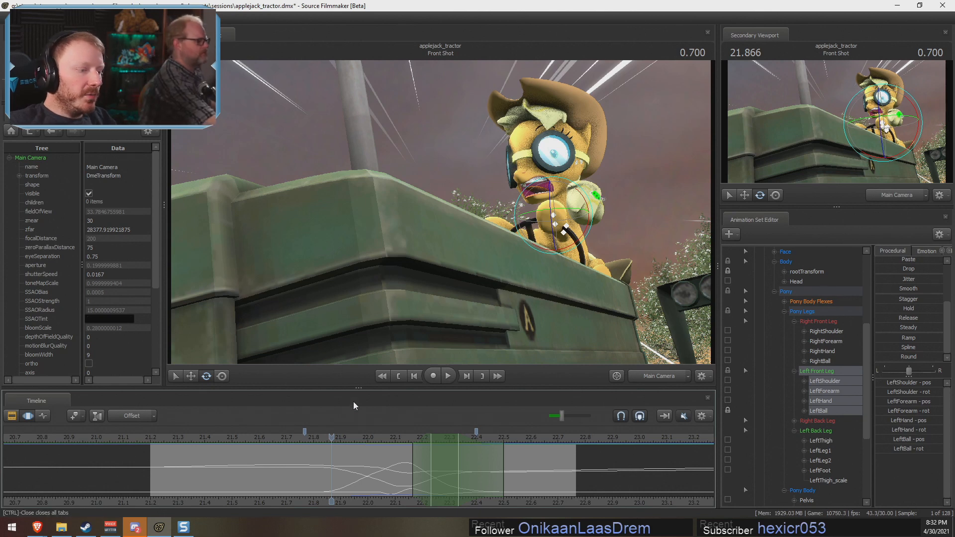
{"action": "left_click", "coordinate": [303, 441]}
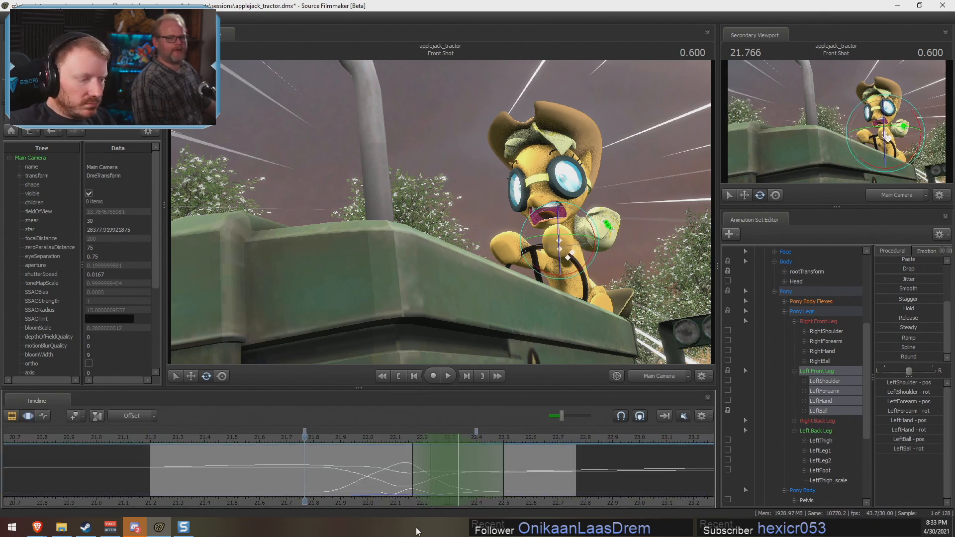
Step: Switch the primary viewport to the Work Camera and try a time selection of about 21.37–21.53 s with widened falloffs
{"action": "key", "text": "shift"}
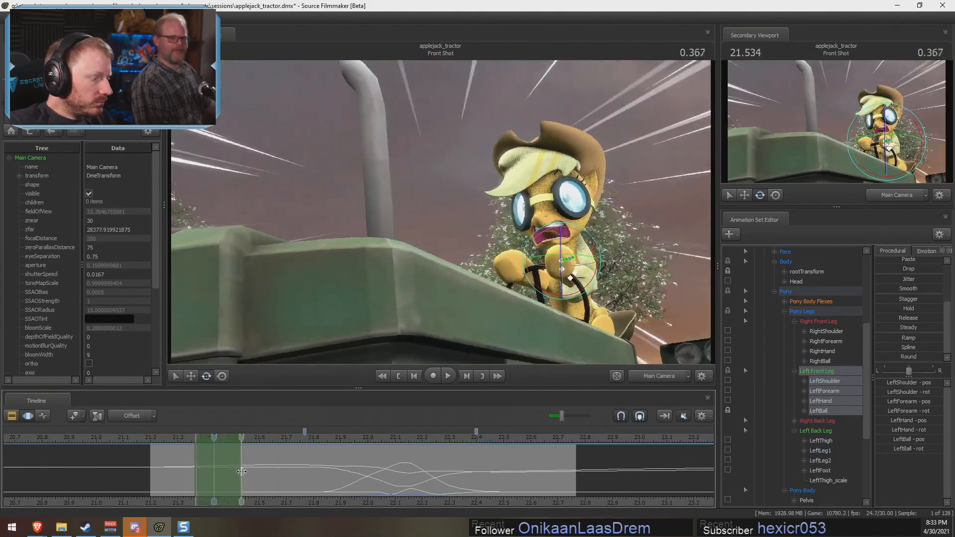
{"action": "scroll", "coordinate": [241, 472], "scroll_direction": "up", "scroll_amount": 7}
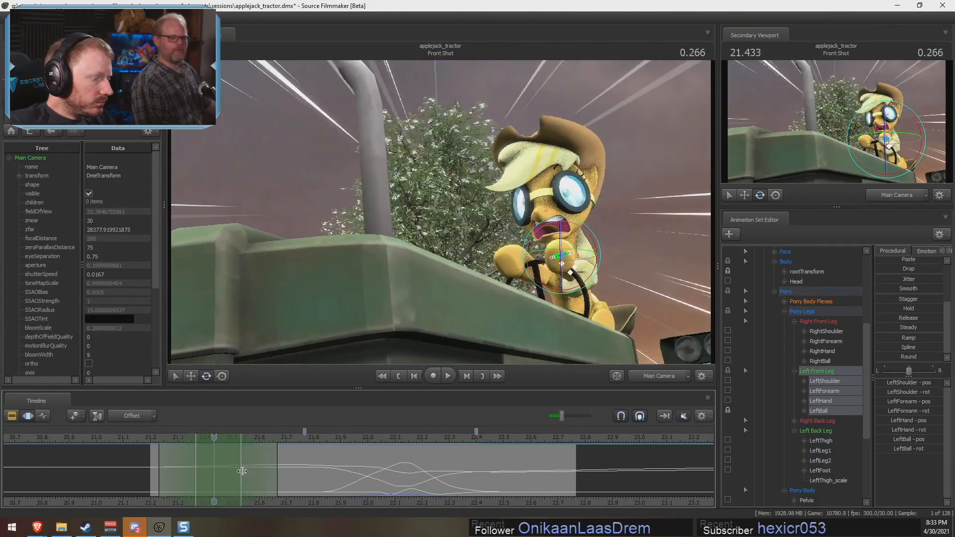
{"action": "left_click", "coordinate": [650, 374]}
{"action": "scroll", "coordinate": [281, 472], "scroll_direction": "down", "scroll_amount": 3}
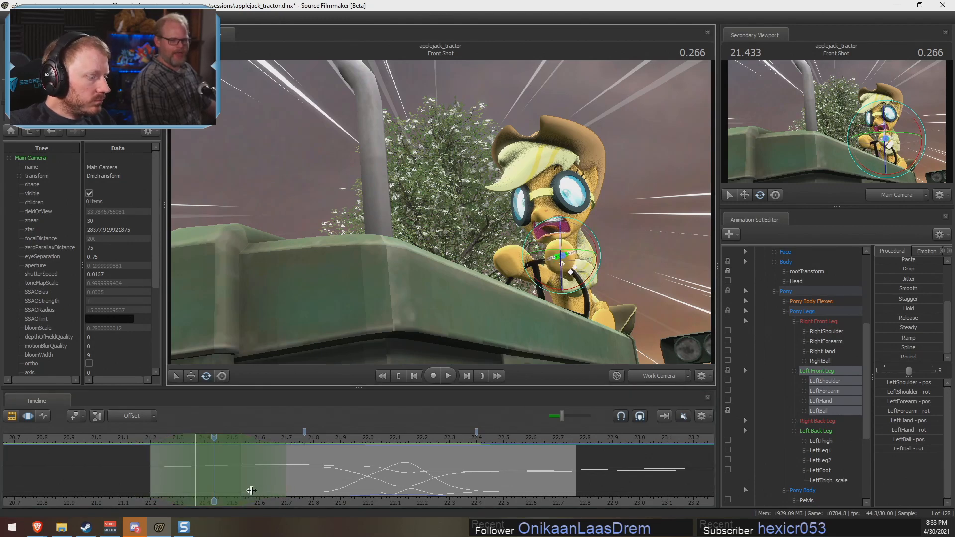
{"action": "key", "text": "Escape"}
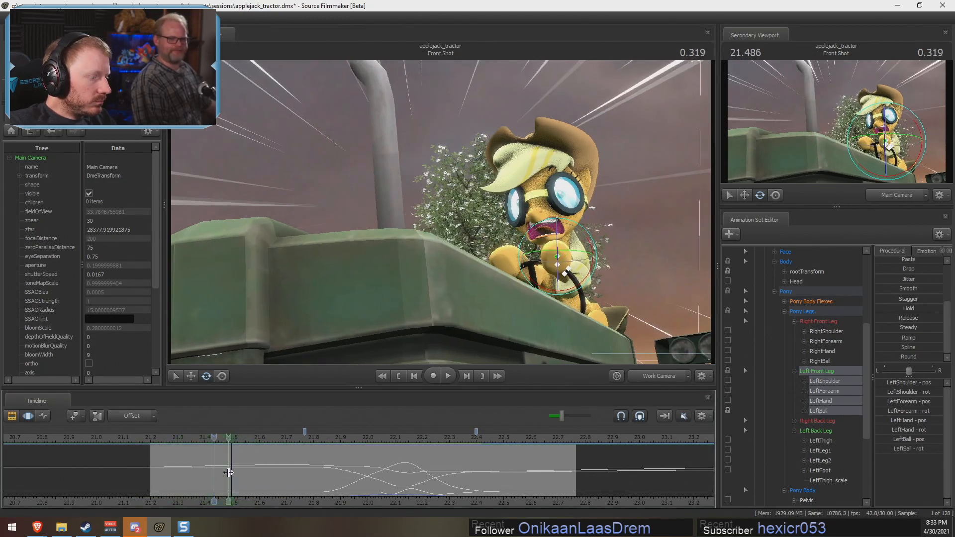
Step: Try a time selection of about 21.43–21.6 s with falloffs reaching about 21.27 and 21.77 s
{"action": "left_click", "coordinate": [230, 469]}
{"action": "scroll", "coordinate": [230, 469], "scroll_direction": "up", "scroll_amount": 7}
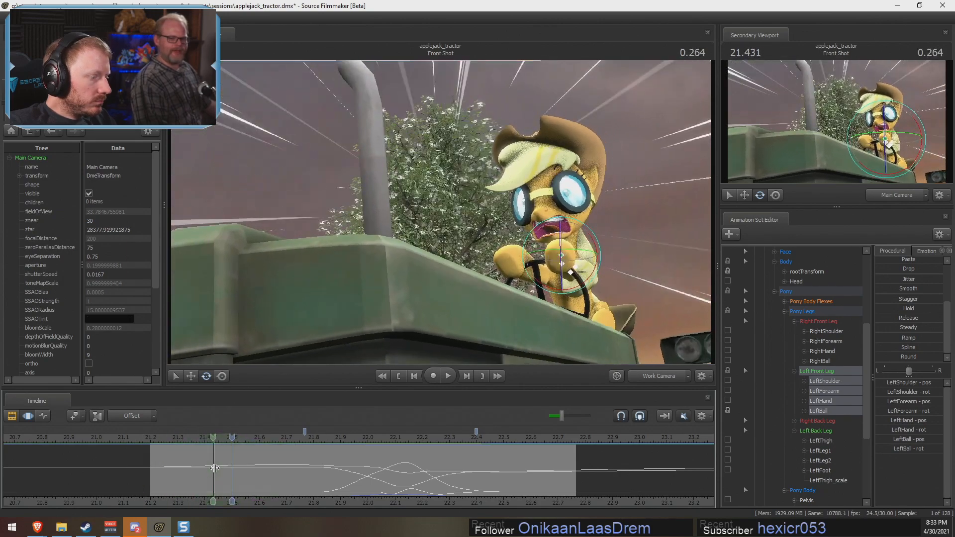
{"action": "left_click_drag", "start_coordinate": [214, 468], "coordinate": [258, 466], "text": "shift"}
{"action": "scroll", "coordinate": [262, 466], "scroll_direction": "up", "scroll_amount": 1}
{"action": "scroll", "coordinate": [264, 466], "scroll_direction": "up", "scroll_amount": 3}
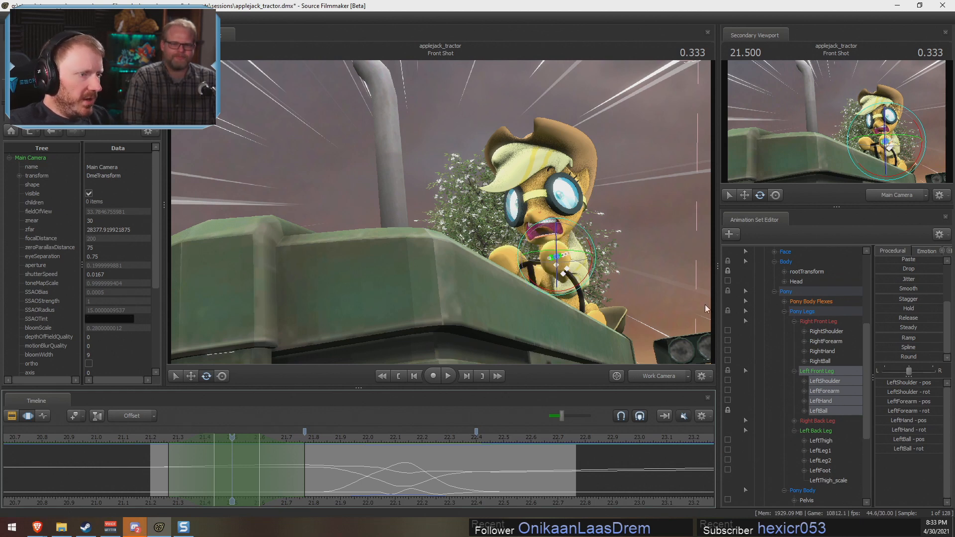
Step: Replace the time selection with one of about 21.33–21.5 s without falloffs, and move the playhead to 22.4 s
{"action": "key", "text": "shift"}
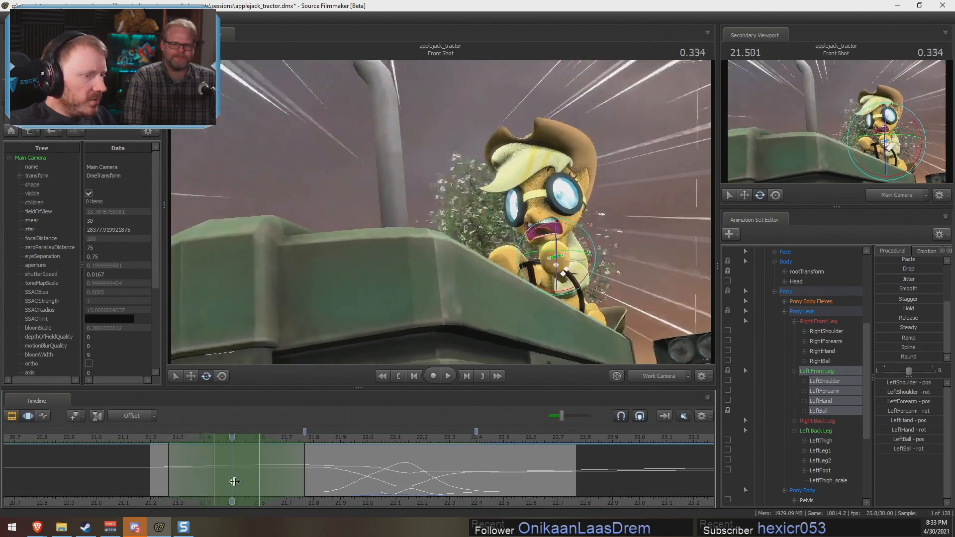
{"action": "left_click", "coordinate": [184, 473], "text": "shift"}
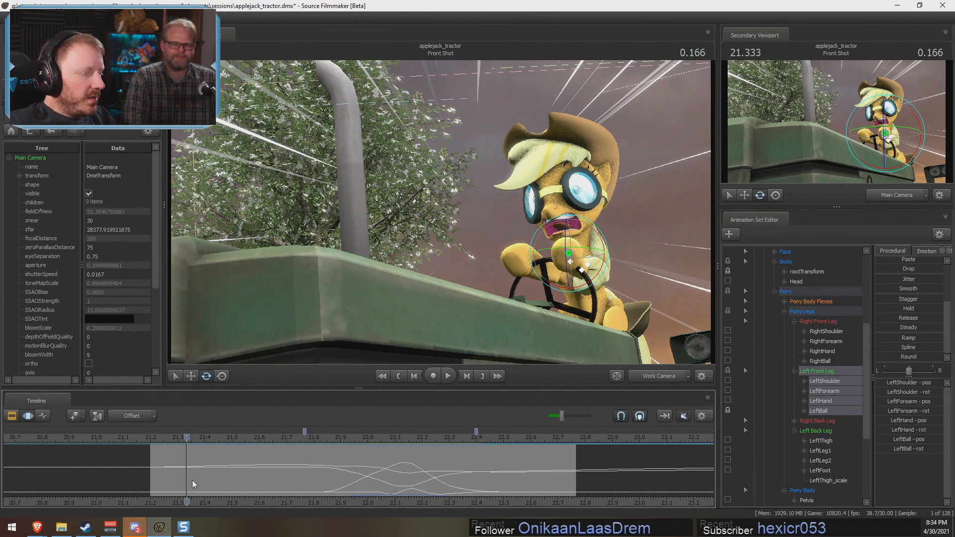
{"action": "key", "text": "shift"}
{"action": "left_click_drag", "start_coordinate": [190, 474], "coordinate": [234, 475], "text": "shift"}
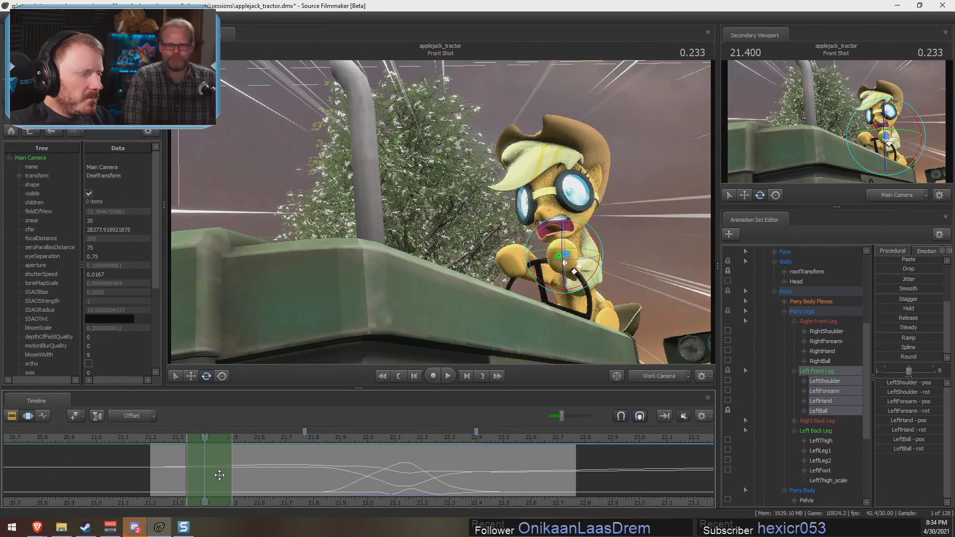
{"action": "left_click_drag", "start_coordinate": [154, 434], "coordinate": [476, 437]}
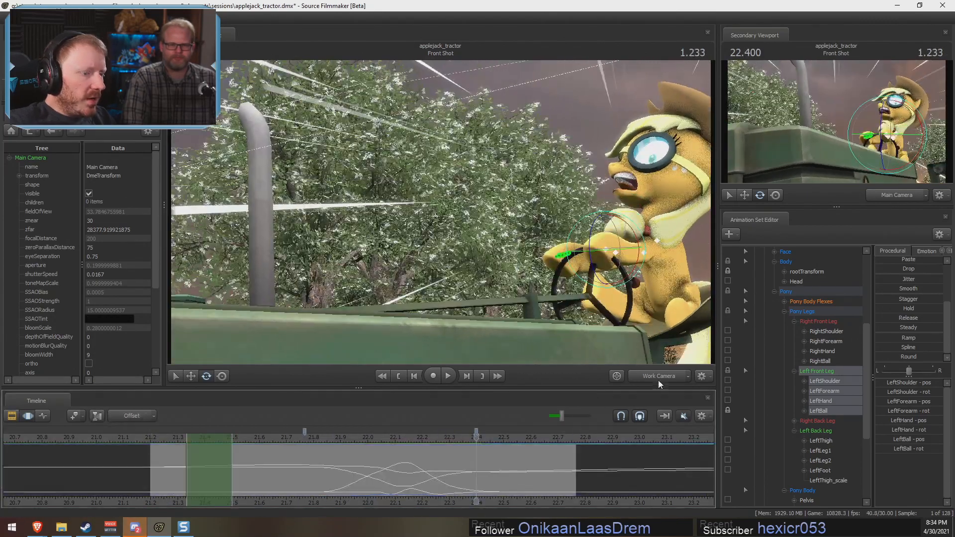
Step: Play back the shot briefly, then scrub near its start and return to the motion editor
{"action": "key", "text": "space"}
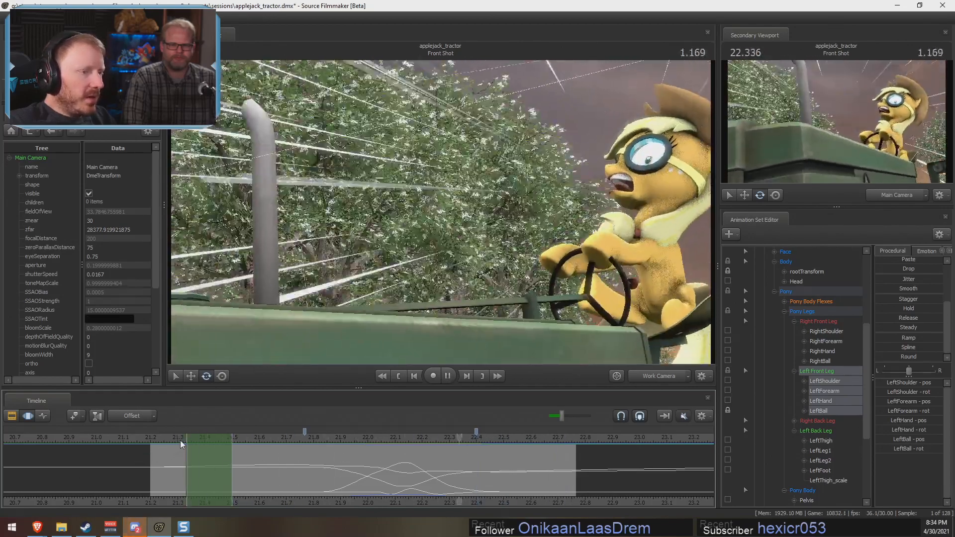
{"action": "key", "text": "space"}
{"action": "left_click_drag", "start_coordinate": [159, 454], "coordinate": [241, 453]}
{"action": "key", "text": "F2"}
{"action": "key", "text": "F3"}
Step: Set a time selection of about 21.5–22.07 s with falloffs reaching about 21.27 and 22.3 s, with the playhead at about 21.77 s
{"action": "left_click_drag", "start_coordinate": [199, 480], "coordinate": [367, 466]}
{"action": "left_click_drag", "start_coordinate": [367, 466], "coordinate": [290, 484]}
{"action": "scroll", "coordinate": [290, 484], "scroll_direction": "up", "scroll_amount": 3, "text": "shift"}
{"action": "scroll", "coordinate": [290, 485], "scroll_direction": "up", "scroll_amount": 1}
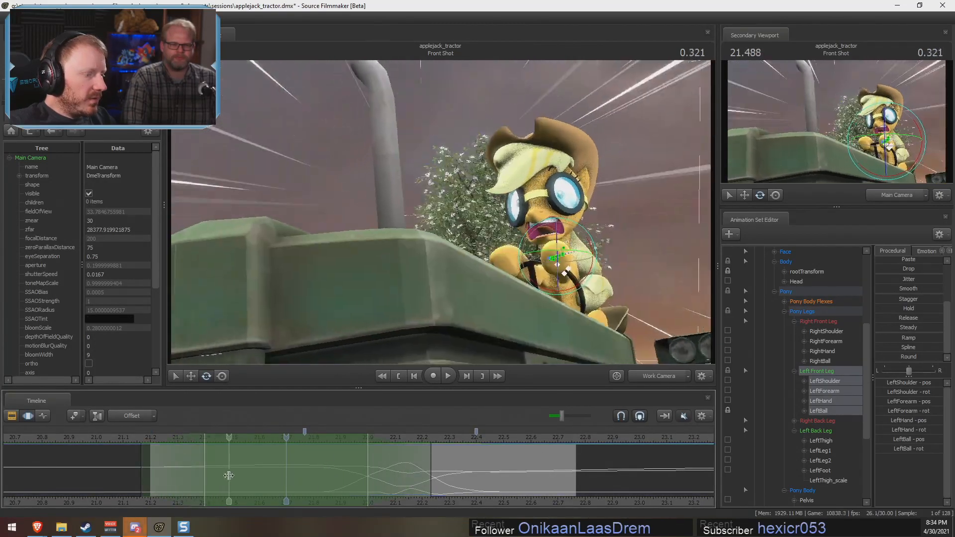
{"action": "left_click_drag", "start_coordinate": [230, 473], "coordinate": [386, 474], "text": "shift"}
{"action": "scroll", "coordinate": [290, 475], "scroll_direction": "up", "scroll_amount": 5}
{"action": "scroll", "coordinate": [290, 475], "scroll_direction": "up", "scroll_amount": 2, "text": "shift"}
{"action": "left_click", "coordinate": [646, 380]}
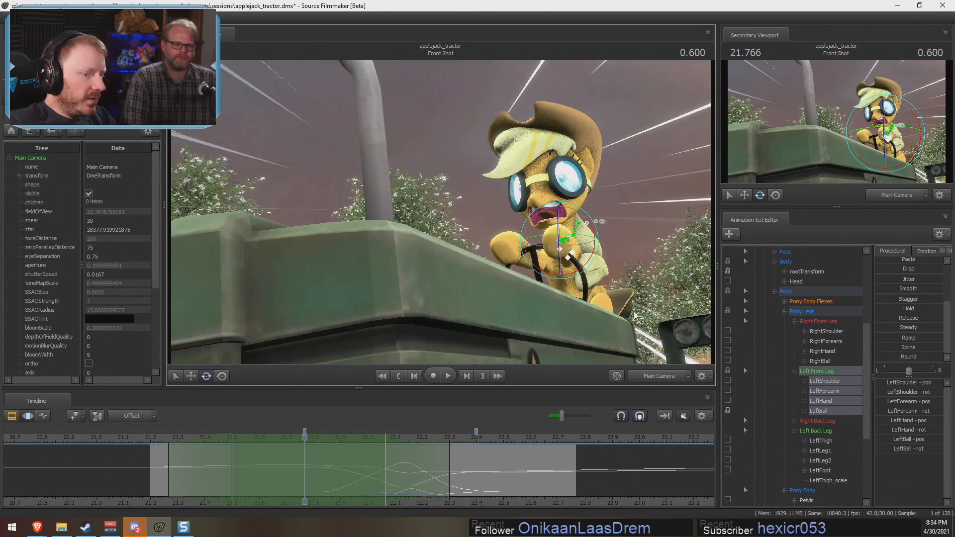
Step: Frame the whole tractor through the Work Camera and select its joint3 bone
{"action": "left_click", "coordinate": [681, 378]}
{"action": "left_click_drag", "start_coordinate": [611, 308], "coordinate": [641, 323]}
{"action": "left_click_drag", "start_coordinate": [441, 212], "coordinate": [458, 213]}
{"action": "key", "text": "s"}
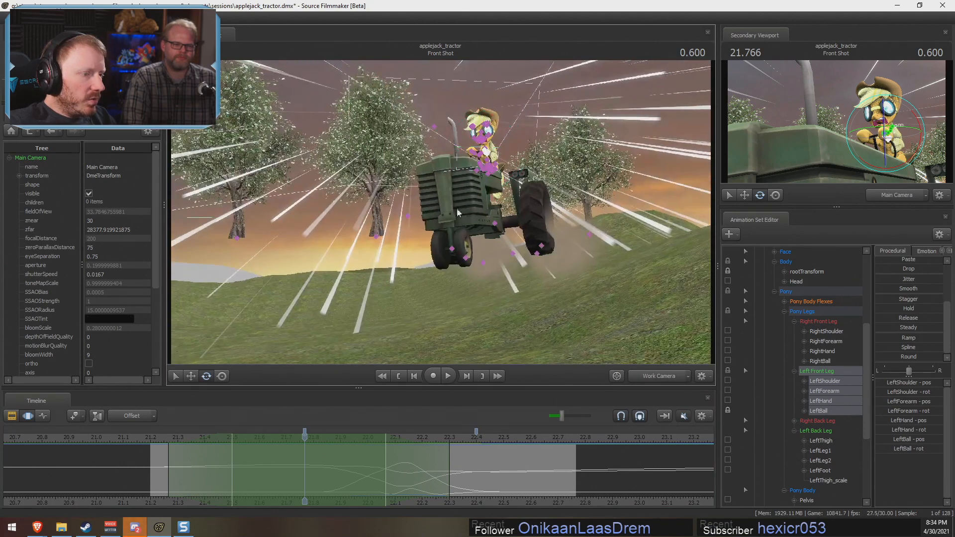
{"action": "left_click", "coordinate": [494, 224]}
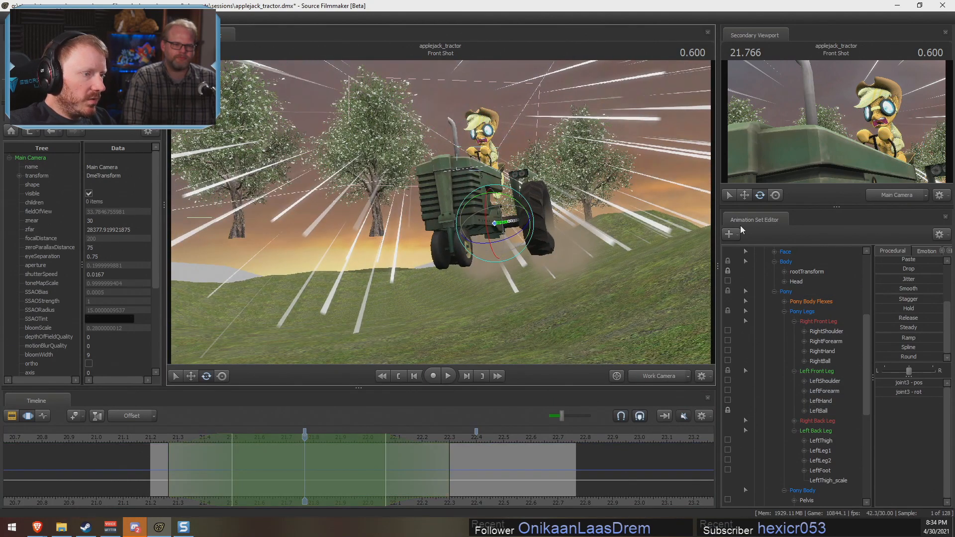
Step: Try rotating Applejack's rootTransform across the current time selection
{"action": "scroll", "coordinate": [811, 363], "scroll_direction": "up", "scroll_amount": 5}
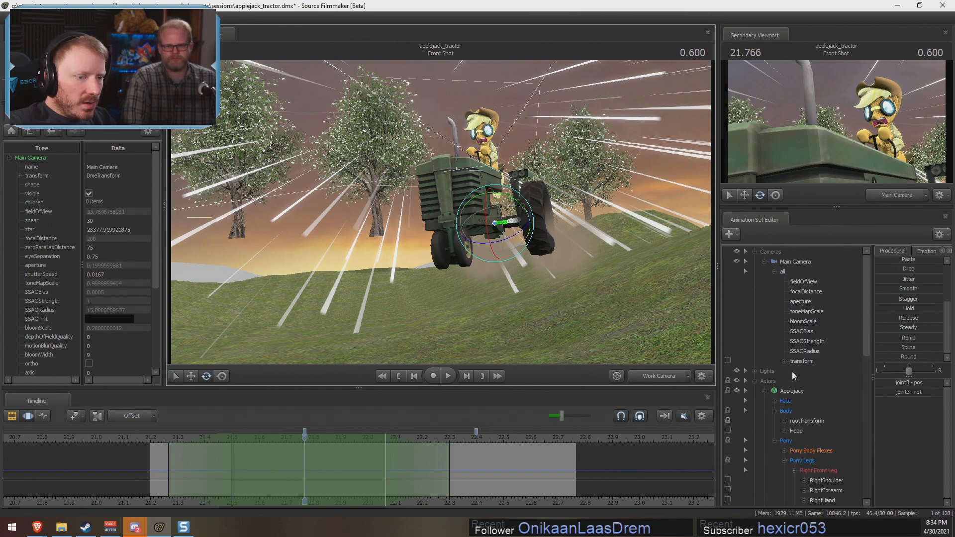
{"action": "left_click", "coordinate": [803, 420]}
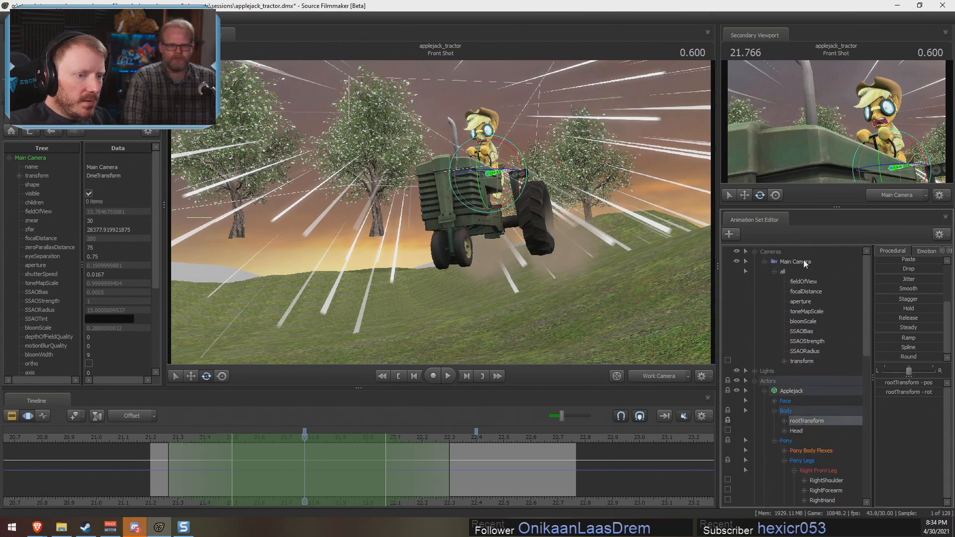
{"action": "left_click", "coordinate": [802, 261]}
{"action": "left_click", "coordinate": [809, 422]}
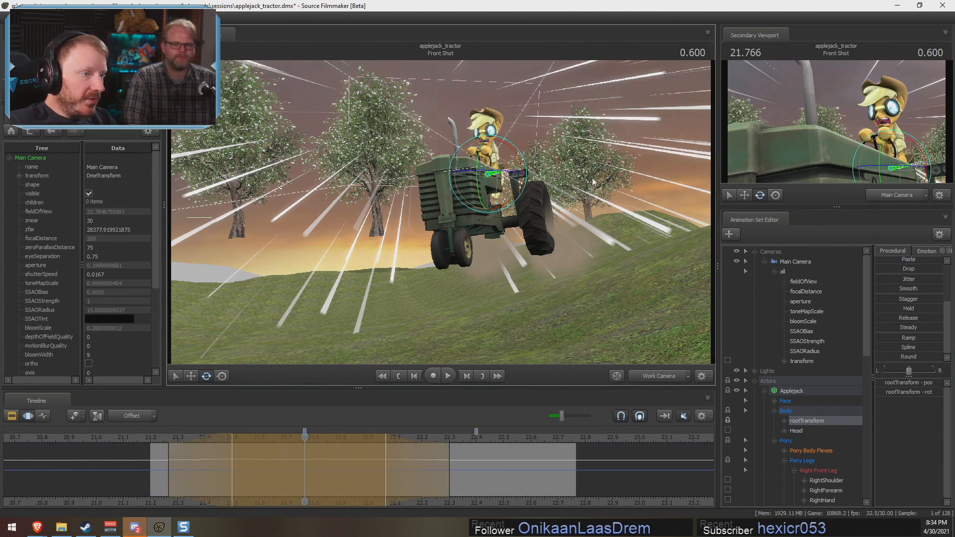
Step: Collapse the Cameras group and Applejack's Body, Pony and top-level entries in the animation set list
{"action": "left_click", "coordinate": [754, 251]}
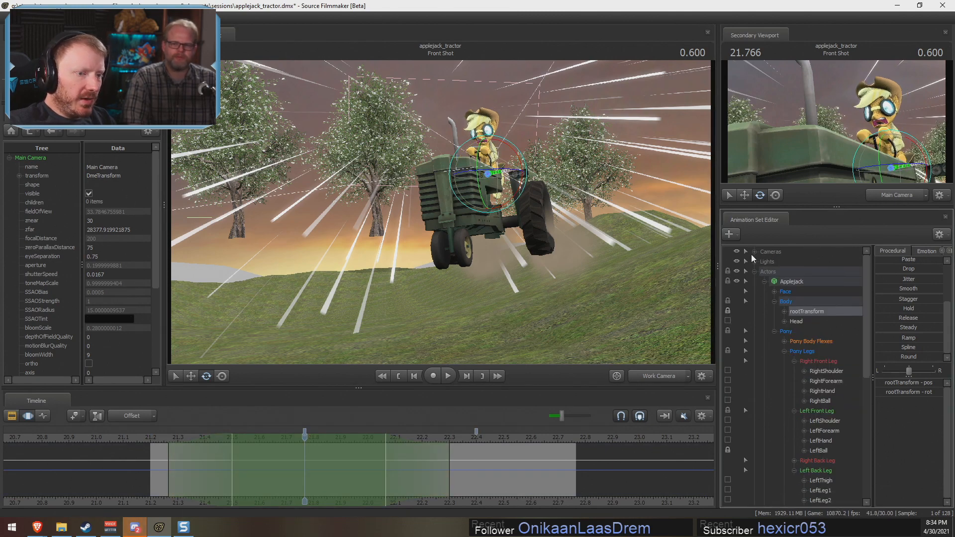
{"action": "left_click", "coordinate": [775, 301]}
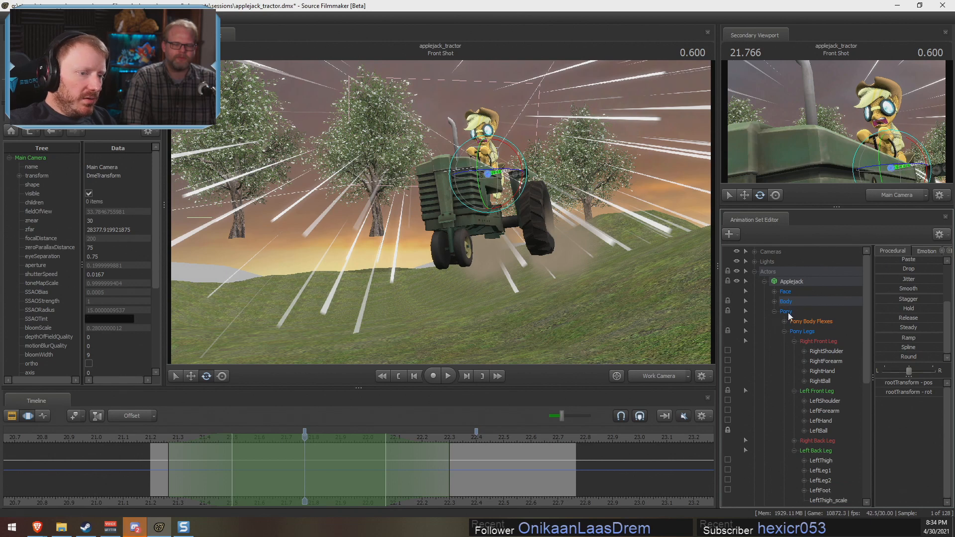
{"action": "left_click", "coordinate": [774, 301]}
{"action": "left_click", "coordinate": [764, 282]}
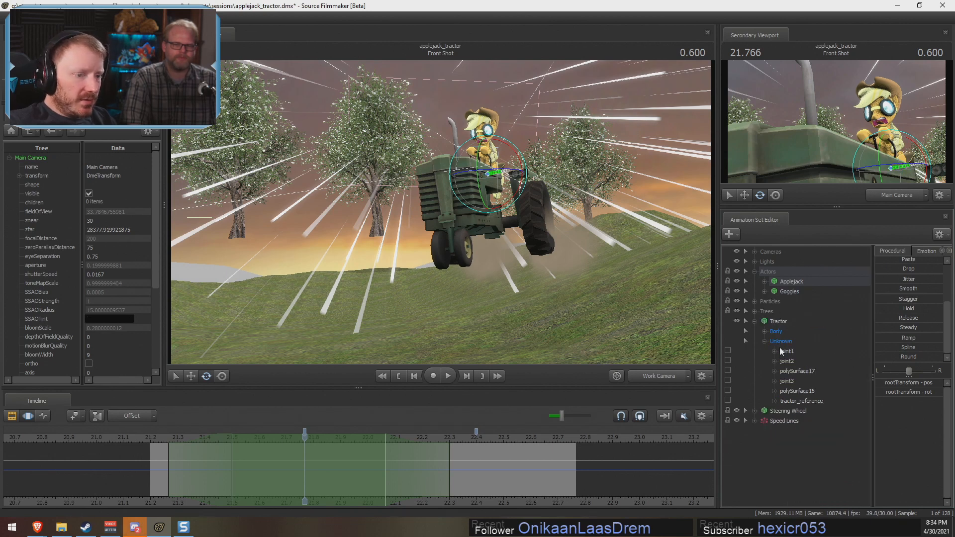
Step: Try rotating the tractor's rootTransform across the time selection, and undo the rotation
{"action": "left_click", "coordinate": [764, 341]}
{"action": "left_click", "coordinate": [764, 331]}
{"action": "left_click", "coordinate": [757, 328]}
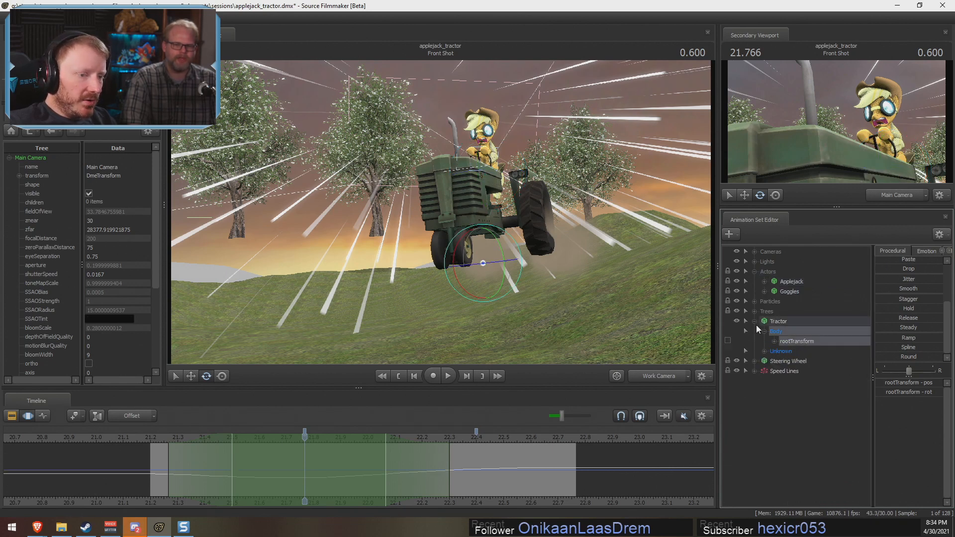
{"action": "left_click_drag", "start_coordinate": [502, 250], "coordinate": [504, 264]}
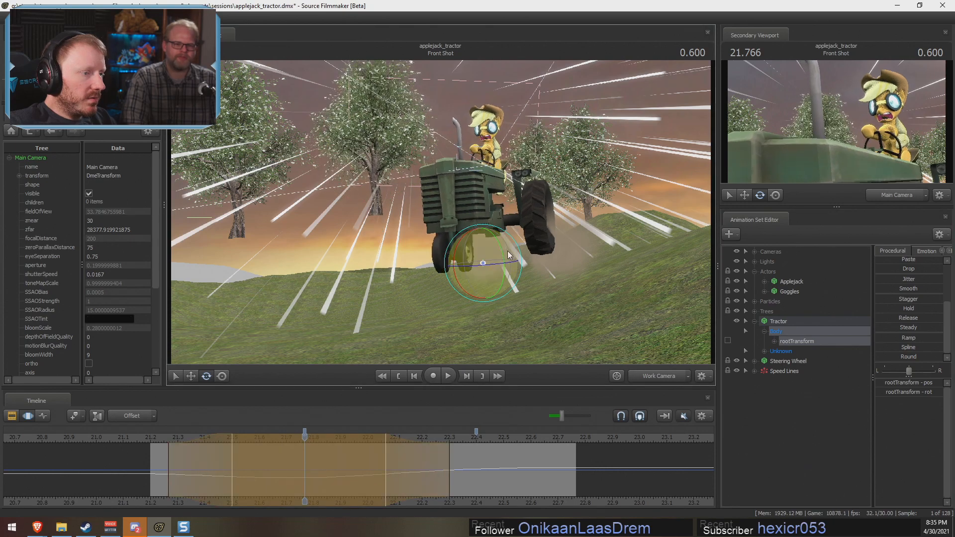
{"action": "key", "text": "ctrl+z"}
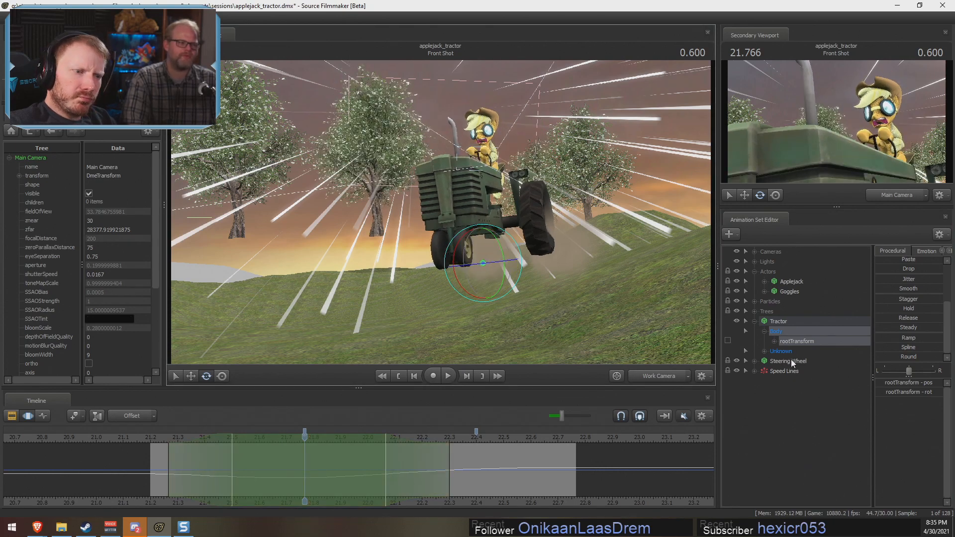
Step: Rotate the tractor's joint1 slightly over the current time selection and play back the result
{"action": "left_click", "coordinate": [763, 351]}
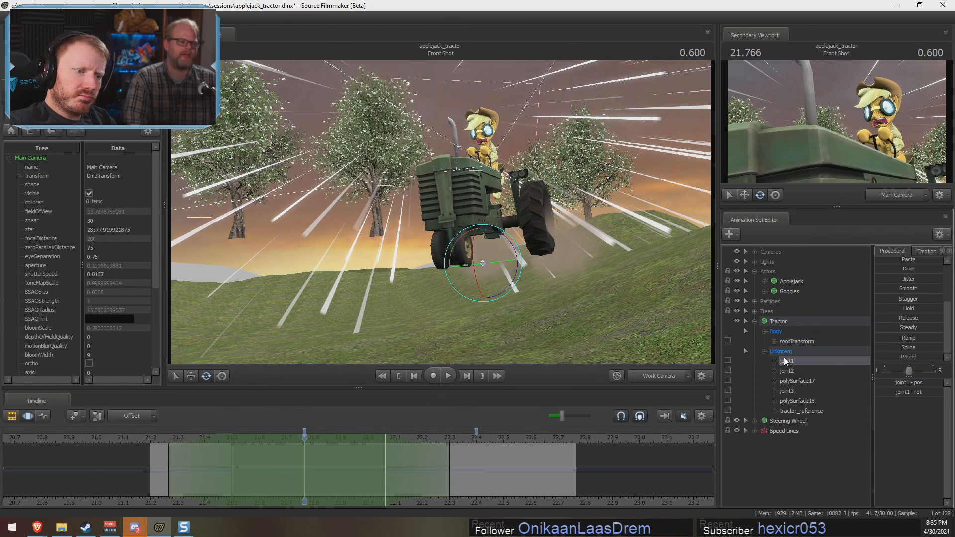
{"action": "left_click_drag", "start_coordinate": [514, 245], "coordinate": [517, 254]}
{"action": "key", "text": "space"}
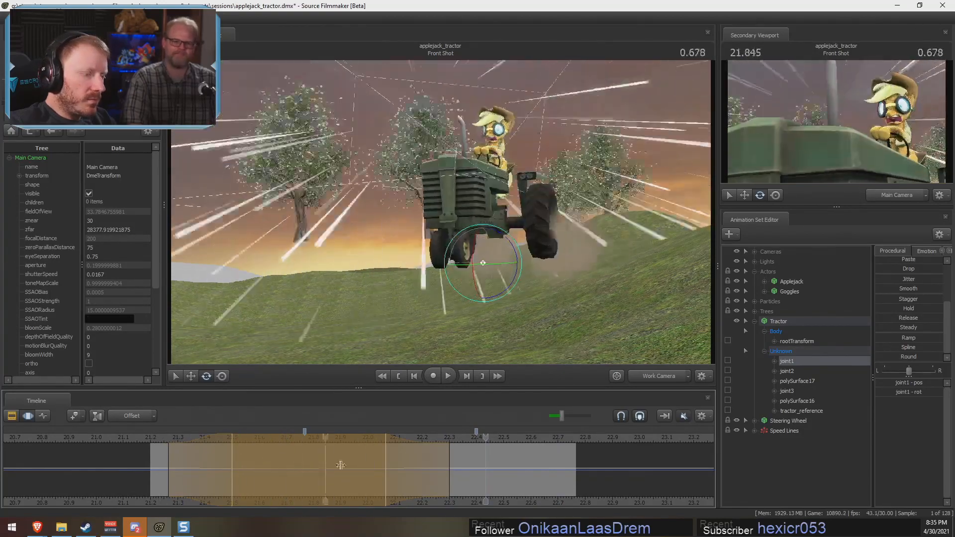
Step: Rotate the tractor's joint1 around 22.3 s with falloffs reaching about 22.07 and 22.53 s, and play it back
{"action": "left_click", "coordinate": [449, 466]}
{"action": "scroll", "coordinate": [448, 467], "scroll_direction": "up", "scroll_amount": 3}
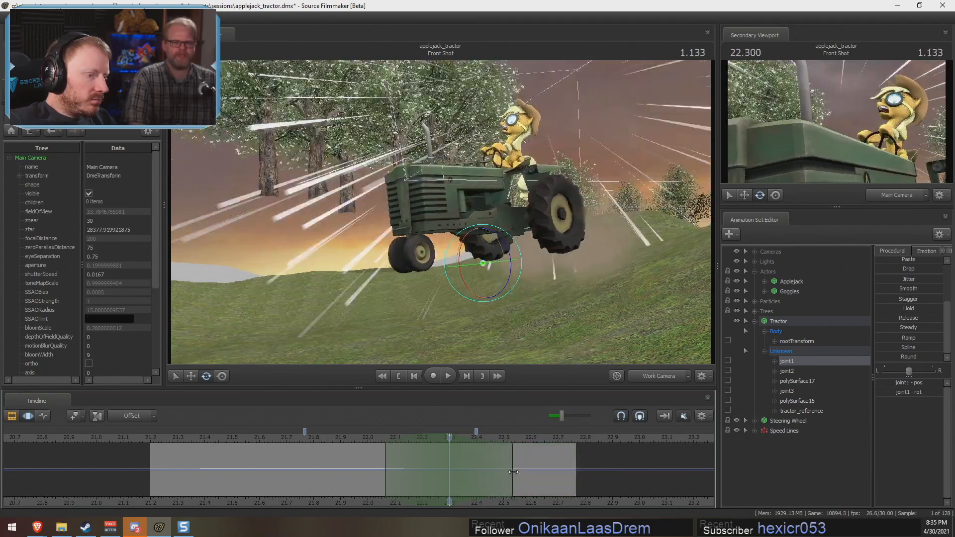
{"action": "left_click_drag", "start_coordinate": [494, 267], "coordinate": [495, 264]}
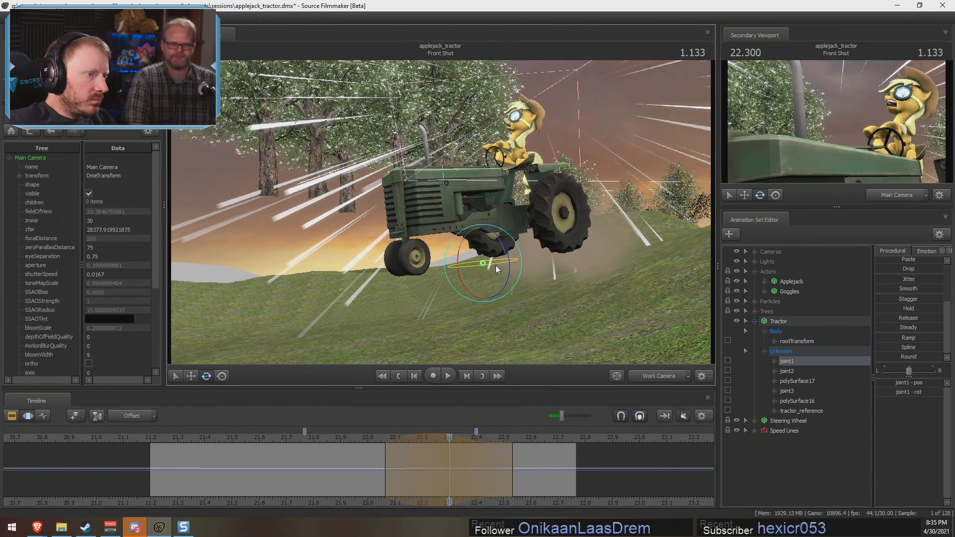
{"action": "left_click", "coordinate": [349, 436]}
{"action": "key", "text": "space"}
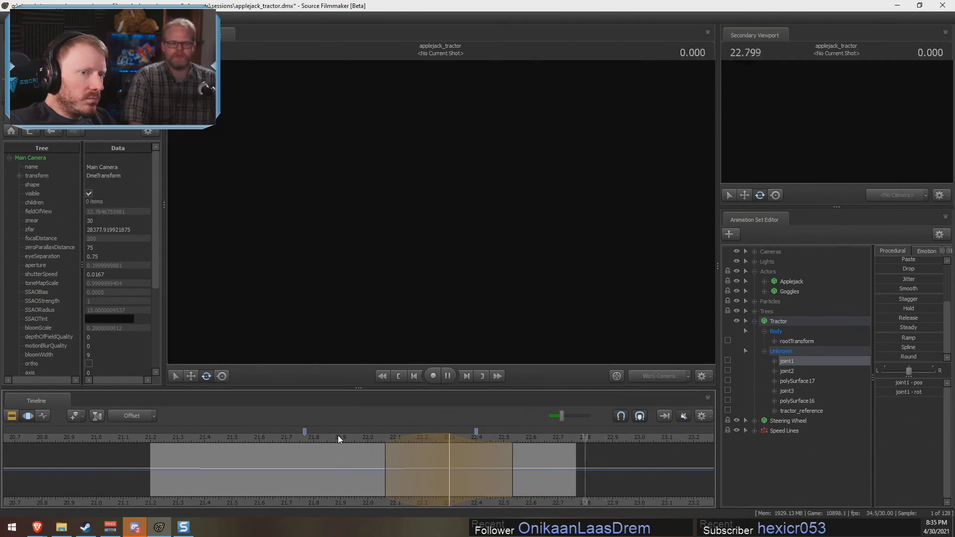
{"action": "key", "text": "space"}
Step: Adjust the tractor rotation's falloffs to reach about 22.1 and 22.63 s, and replay the shot
{"action": "left_click", "coordinate": [329, 435]}
{"action": "key", "text": "space"}
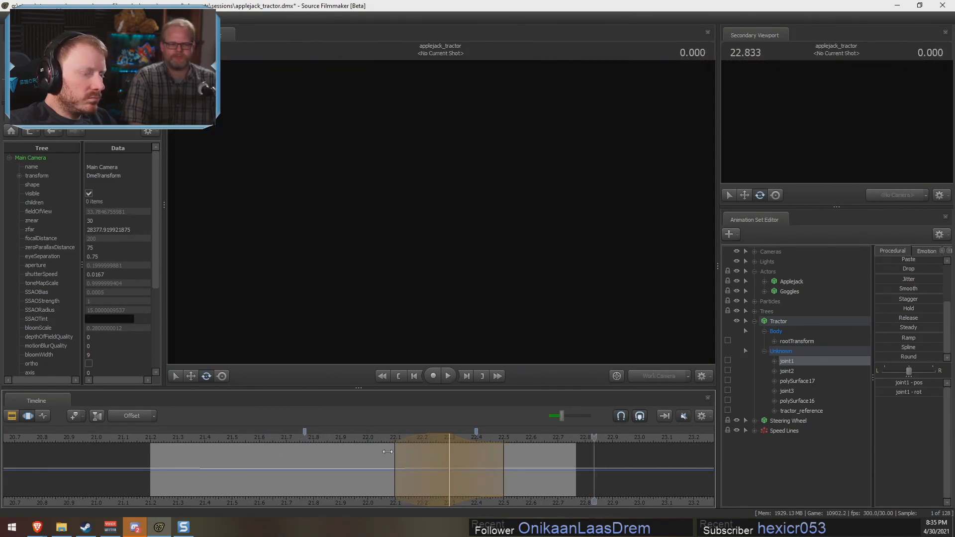
{"action": "left_click_drag", "start_coordinate": [501, 454], "coordinate": [540, 454]}
{"action": "left_click", "coordinate": [316, 438]}
{"action": "key", "text": "space"}
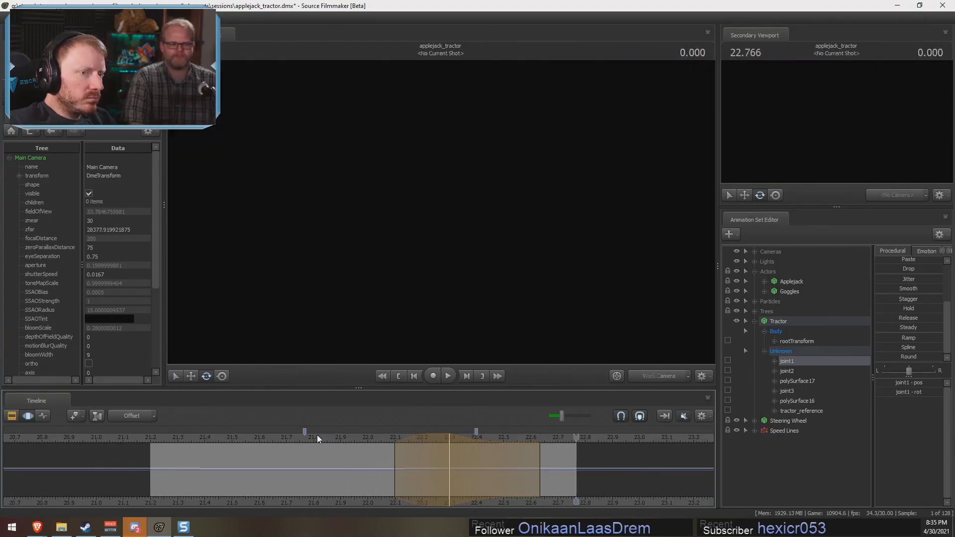
{"action": "left_click", "coordinate": [156, 439]}
{"action": "key", "text": "space"}
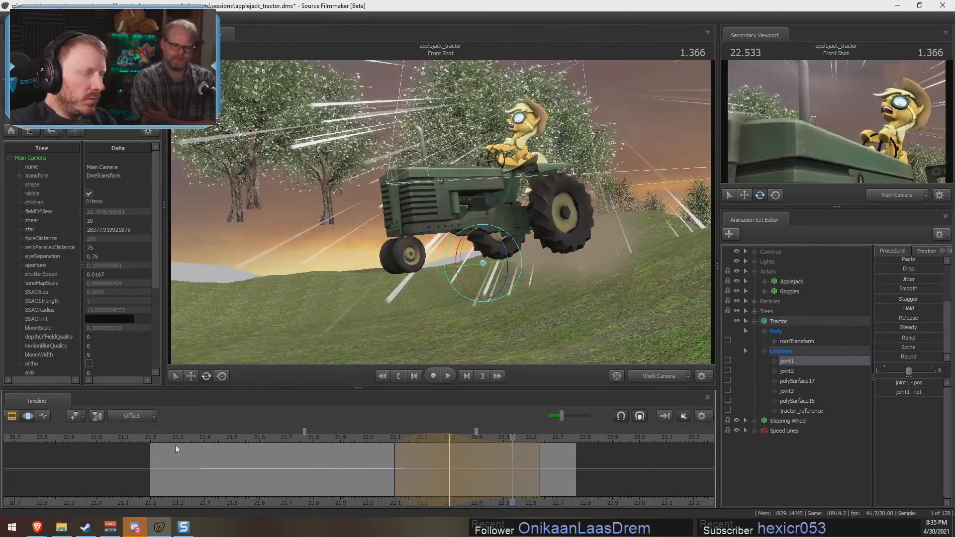
Step: Switch the primary viewport to the Main Camera and replay the Front Shot in the clip editor
{"action": "left_click", "coordinate": [172, 439]}
{"action": "left_click", "coordinate": [636, 376]}
{"action": "key", "text": "F2"}
{"action": "key", "text": "space"}
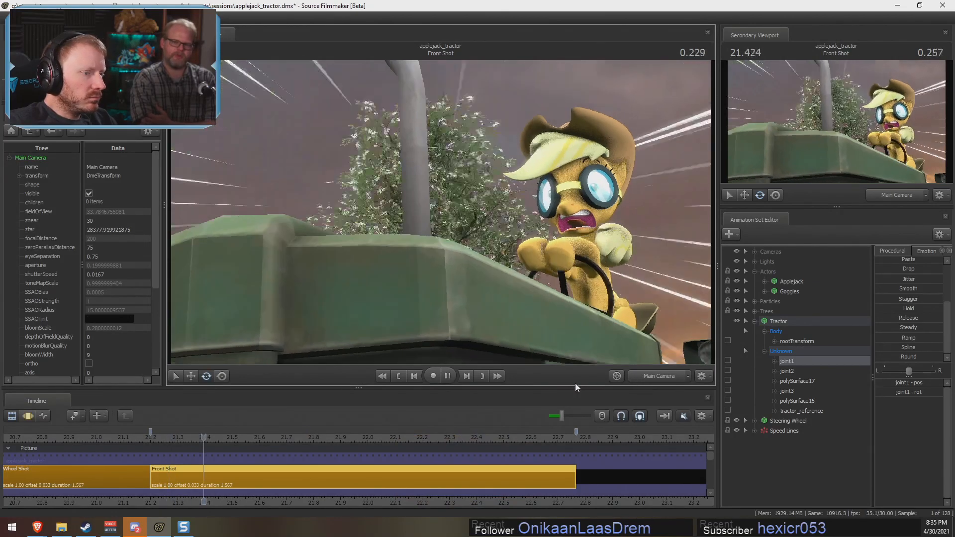
{"action": "key", "text": "space"}
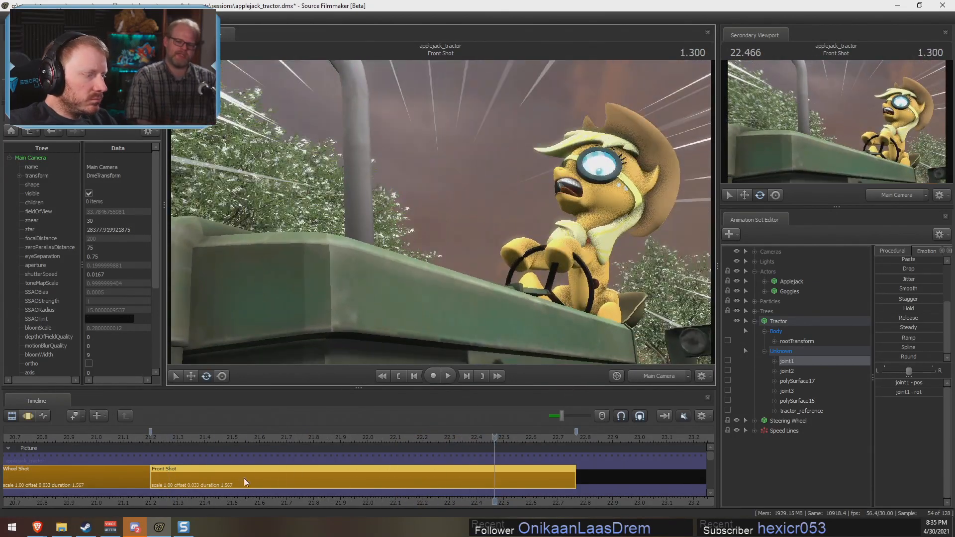
Step: In the motion editor at about 21.68 s, view the steering wheel from above through the Work Camera and select Applejack's LeftBall
{"action": "key", "text": "F3"}
{"action": "key", "text": "shift"}
{"action": "left_click_drag", "start_coordinate": [255, 466], "coordinate": [280, 464]}
{"action": "key", "text": "Escape"}
{"action": "left_click", "coordinate": [658, 377]}
{"action": "key", "text": "w"}
{"action": "left_click_drag", "start_coordinate": [626, 341], "coordinate": [634, 364]}
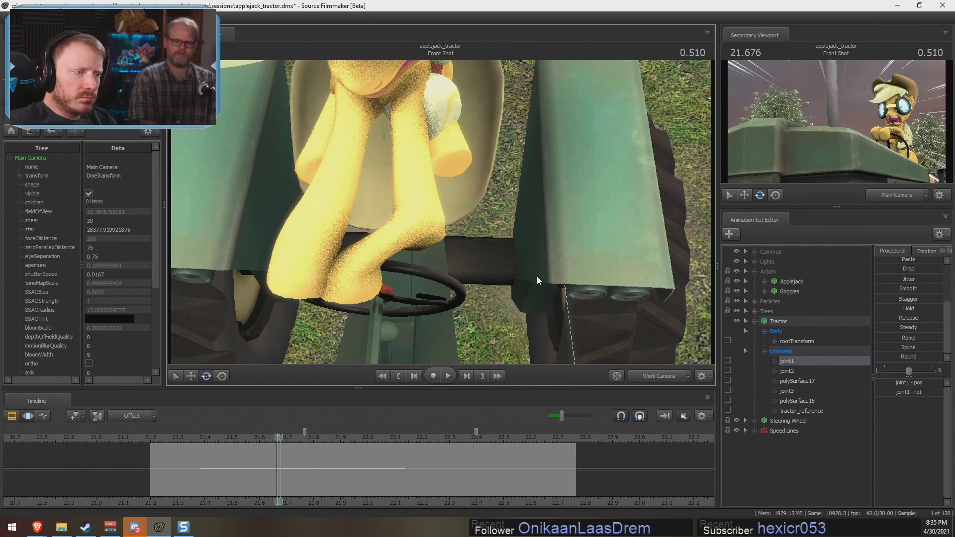
{"action": "key", "text": "ctrl"}
{"action": "left_click", "coordinate": [347, 251], "text": "ctrl"}
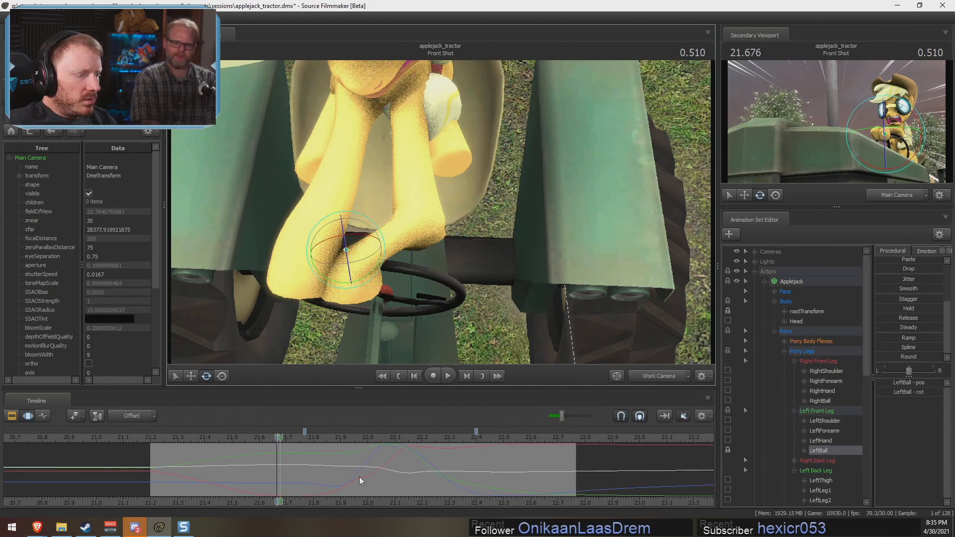
Step: Try the Round preset at full strength on LeftBall over about 21.3–22.57 s with short falloffs, and play it back
{"action": "left_click_drag", "start_coordinate": [280, 474], "coordinate": [196, 480]}
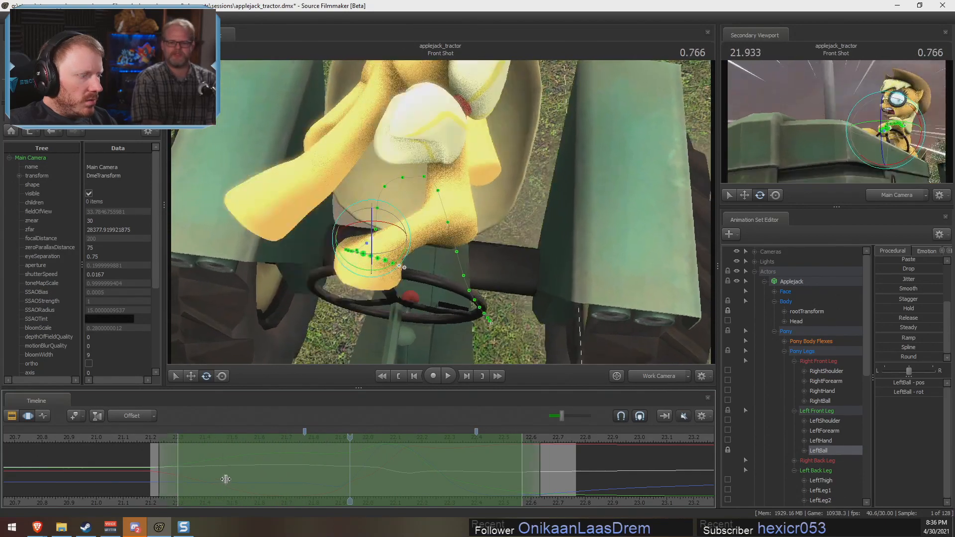
{"action": "left_click_drag", "start_coordinate": [883, 356], "coordinate": [938, 357]}
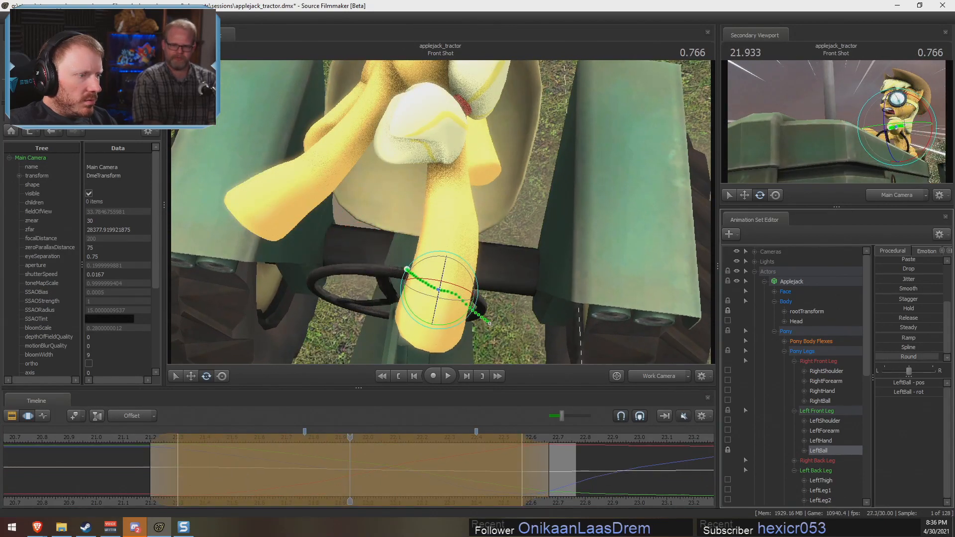
{"action": "left_click", "coordinate": [157, 437]}
{"action": "key", "text": "space"}
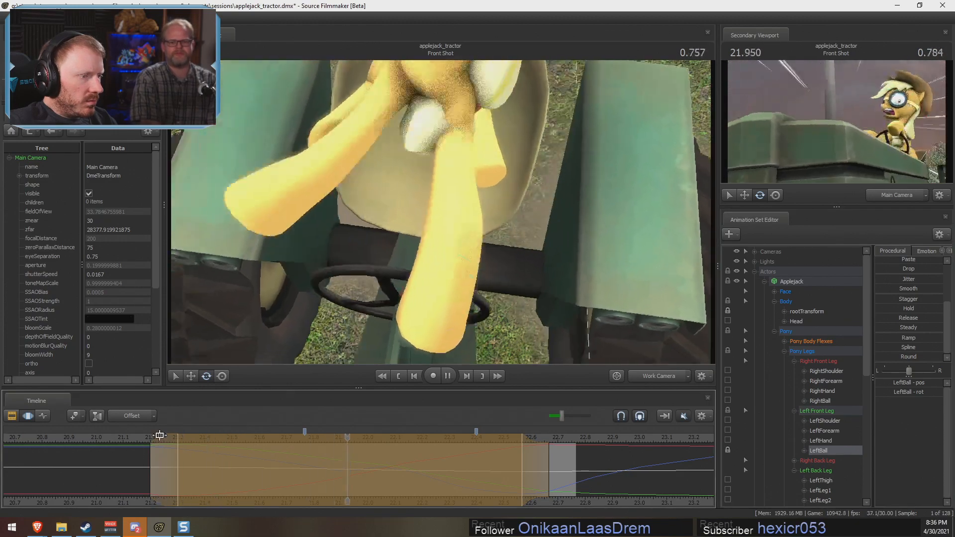
{"action": "key", "text": "space"}
Step: Try a time selection of about 21.3–22.67 s without falloffs, and undo the preset change on LeftBall
{"action": "left_click_drag", "start_coordinate": [162, 438], "coordinate": [150, 463]}
{"action": "left_click_drag", "start_coordinate": [515, 462], "coordinate": [544, 467]}
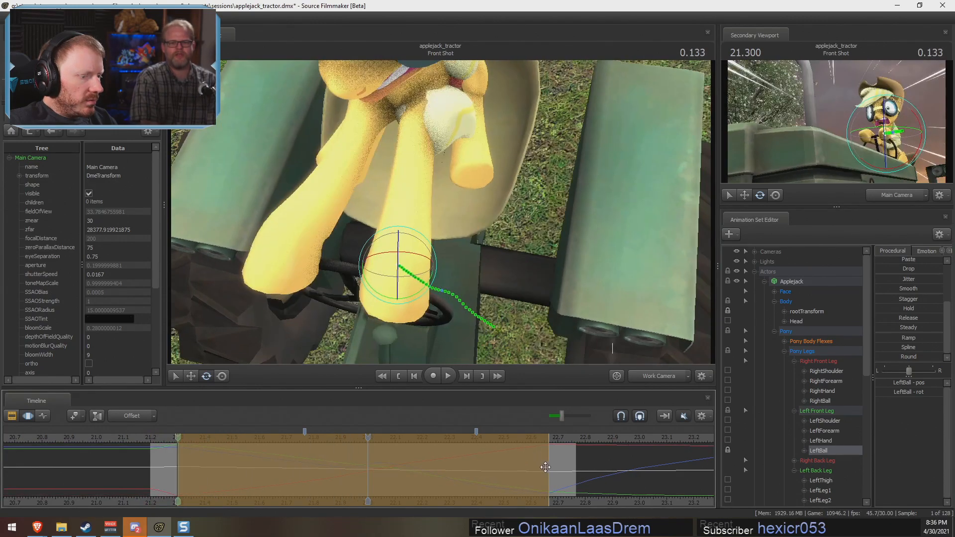
{"action": "left_click_drag", "start_coordinate": [190, 470], "coordinate": [446, 461]}
{"action": "key", "text": "ctrl+z"}
Step: Select all time and try the In preset on LeftBall
{"action": "key", "text": "ctrl+a"}
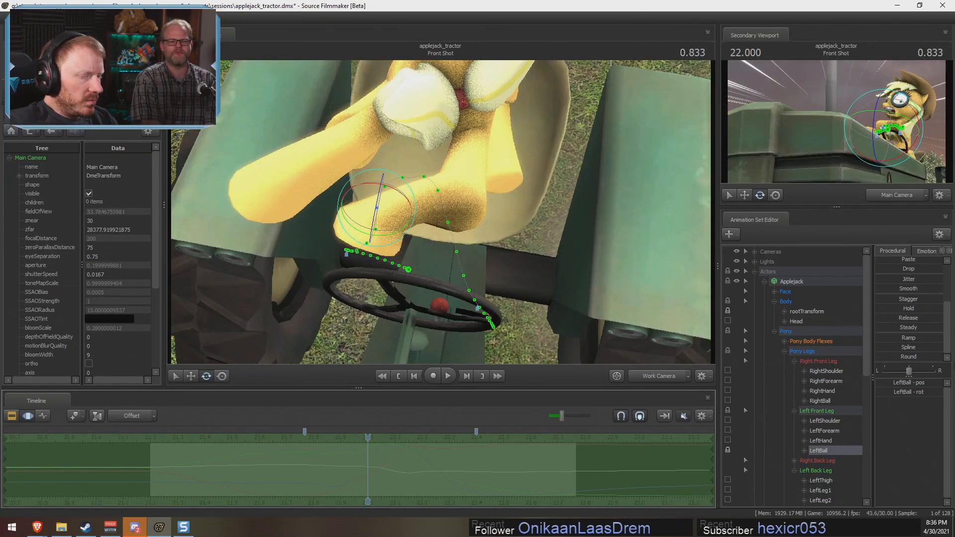
{"action": "scroll", "coordinate": [890, 304], "scroll_direction": "up", "scroll_amount": 3}
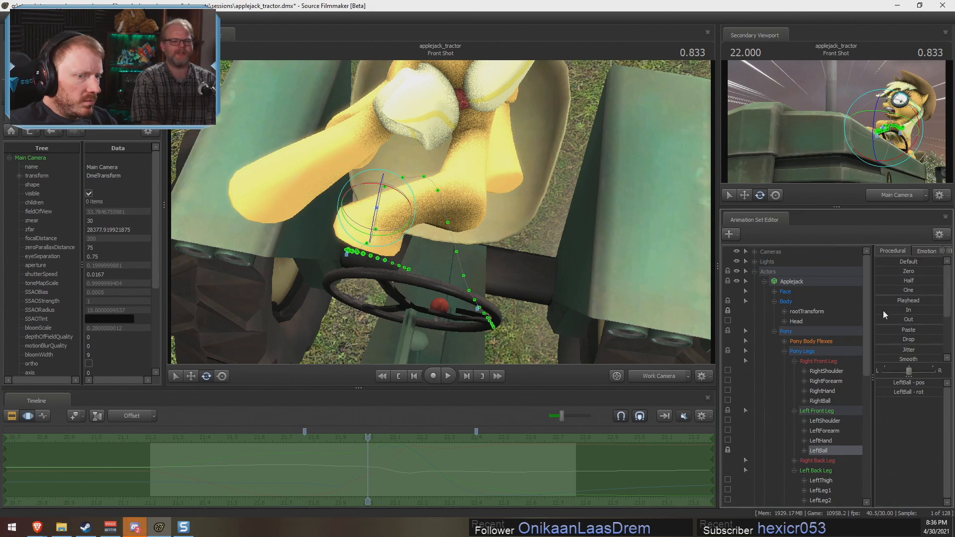
{"action": "double_click", "coordinate": [883, 309]}
Step: Replay the Front Shot in the clip editor and check the LeftBall curves in the motion editor
{"action": "key", "text": "F2"}
{"action": "key", "text": "space"}
{"action": "key", "text": "space"}
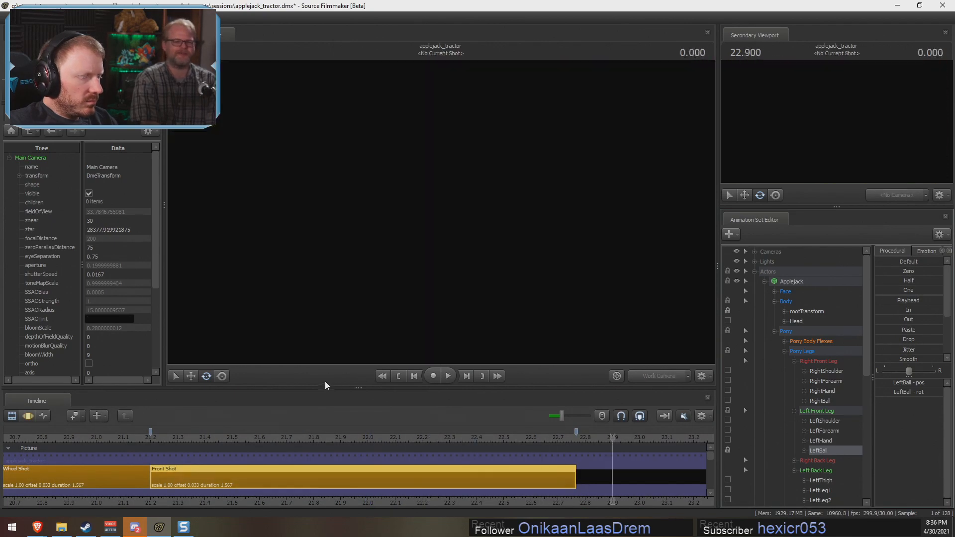
{"action": "key", "text": "F3"}
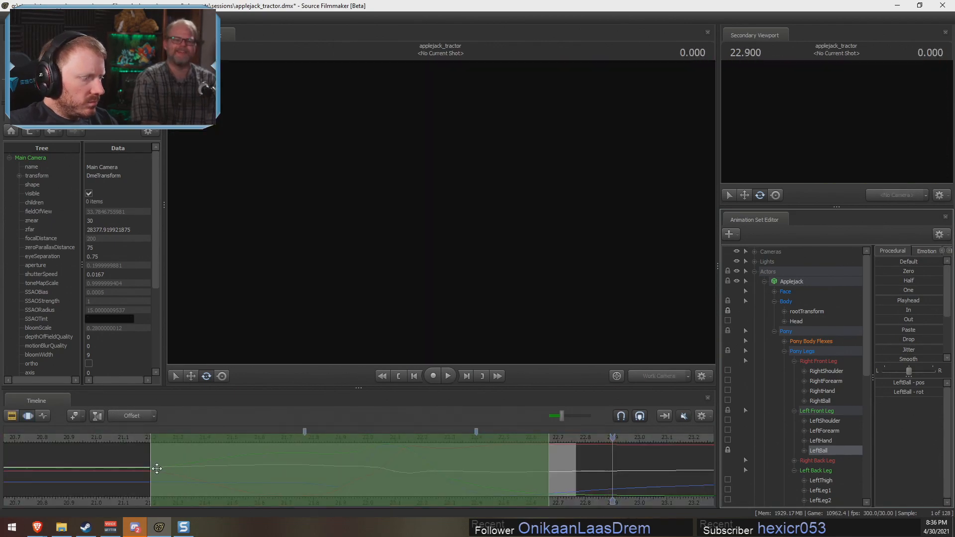
{"action": "key", "text": "F2"}
{"action": "left_click", "coordinate": [156, 454]}
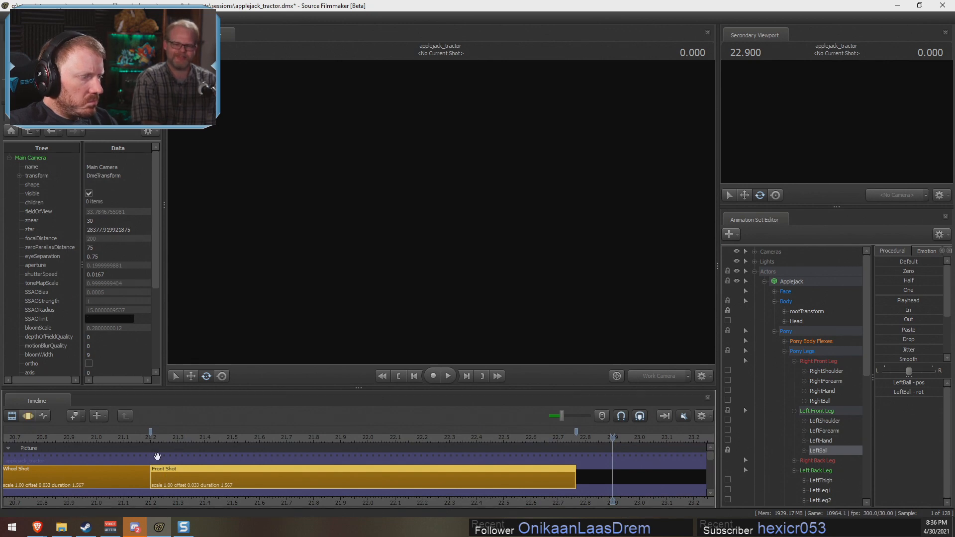
Step: Play the Front Shot in the motion editor and move the start of the LeftBall selection's hold to about 21.47 s
{"action": "key", "text": "F3"}
{"action": "left_click_drag", "start_coordinate": [158, 458], "coordinate": [521, 464]}
{"action": "key", "text": "space"}
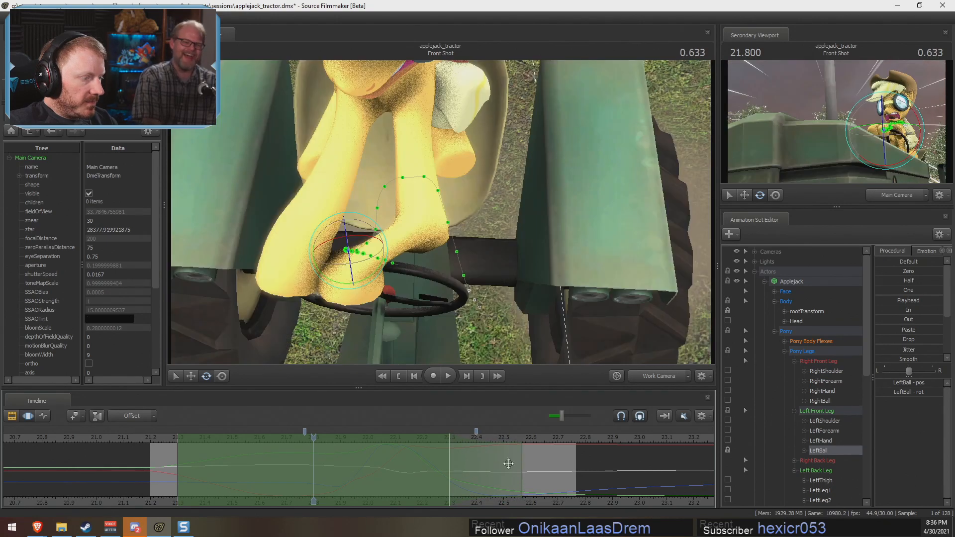
{"action": "left_click", "coordinate": [169, 474]}
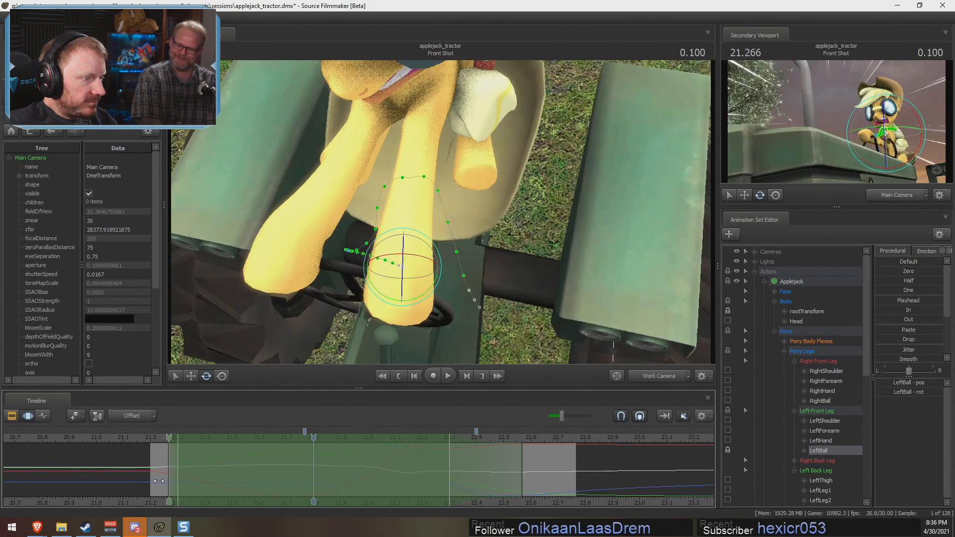
{"action": "left_click_drag", "start_coordinate": [159, 480], "coordinate": [224, 472]}
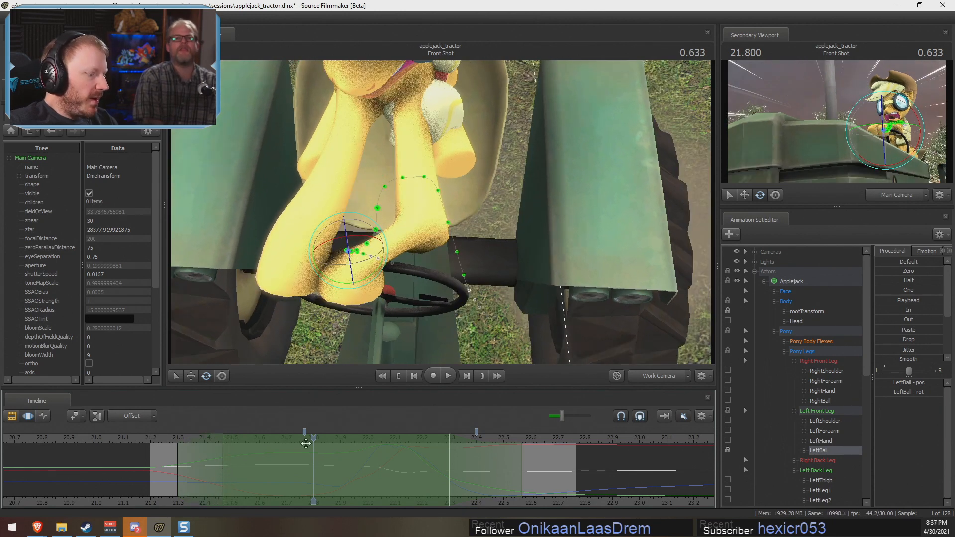
Step: Reposition LeftBall near the steering wheel at 21.8 s, and scrub through the shot to check the motion path
{"action": "key", "text": "w"}
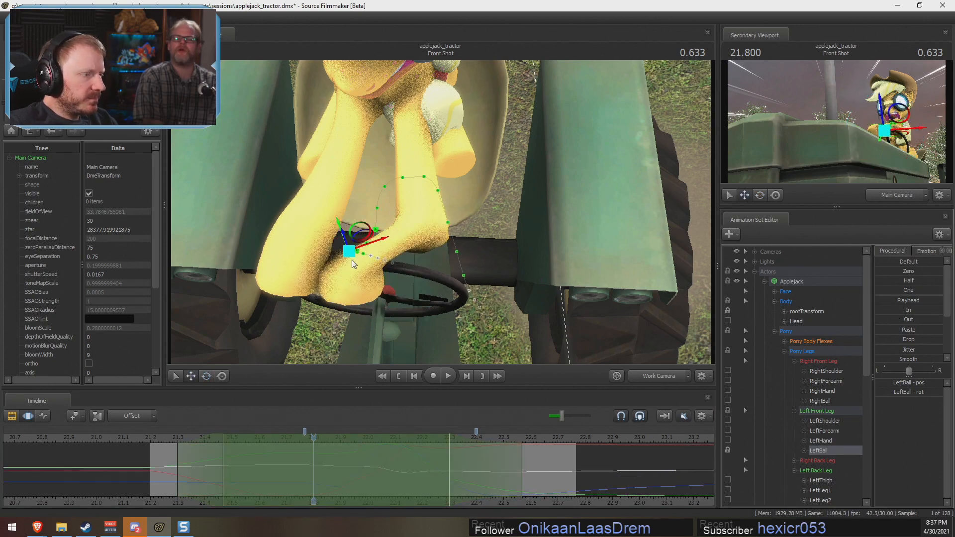
{"action": "left_click_drag", "start_coordinate": [375, 218], "coordinate": [397, 218]}
{"action": "left_click_drag", "start_coordinate": [325, 256], "coordinate": [376, 254]}
{"action": "left_click", "coordinate": [149, 437]}
{"action": "left_click_drag", "start_coordinate": [148, 437], "coordinate": [358, 437]}
{"action": "left_click_drag", "start_coordinate": [419, 238], "coordinate": [429, 302], "text": "alt"}
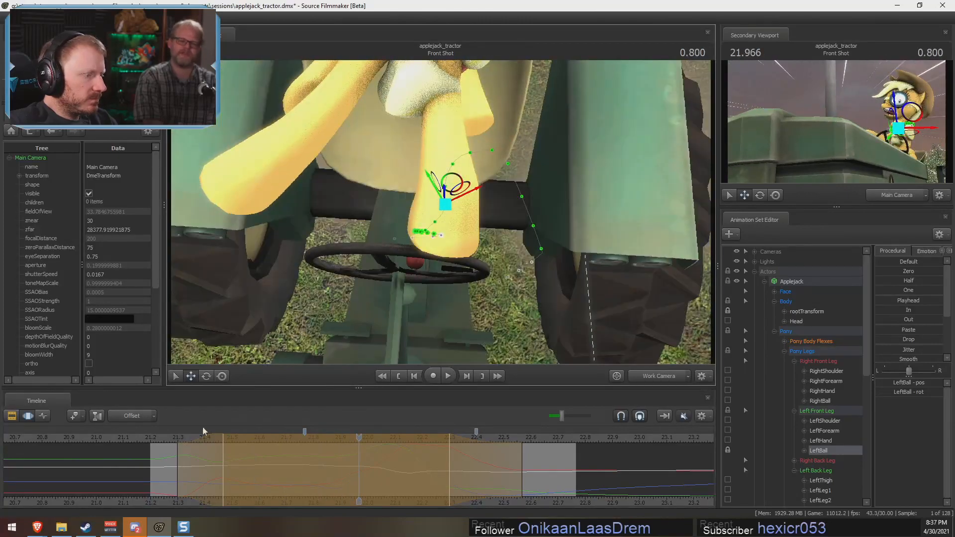
Step: Set a time selection holding about 21.9–22.5 s, with falloffs out to about 21.8 and 22.6 s
{"action": "mouse_move", "coordinate": [162, 455]}
{"action": "left_mouse_down"}
{"action": "mouse_move", "coordinate": [329, 485]}
{"action": "mouse_move", "coordinate": [114, 477]}
{"action": "mouse_move", "coordinate": [303, 472]}
{"action": "mouse_move", "coordinate": [175, 467]}
{"action": "mouse_move", "coordinate": [209, 464]}
{"action": "mouse_move", "coordinate": [186, 463]}
{"action": "mouse_move", "coordinate": [215, 469]}
{"action": "mouse_move", "coordinate": [208, 483]}
{"action": "mouse_move", "coordinate": [477, 475]}
{"action": "mouse_move", "coordinate": [434, 473]}
{"action": "mouse_move", "coordinate": [312, 472]}
{"action": "mouse_move", "coordinate": [444, 493]}
{"action": "mouse_move", "coordinate": [506, 492]}
{"action": "left_mouse_up"}
{"action": "scroll", "coordinate": [506, 493], "scroll_direction": "up", "scroll_amount": 3, "text": "shift"}
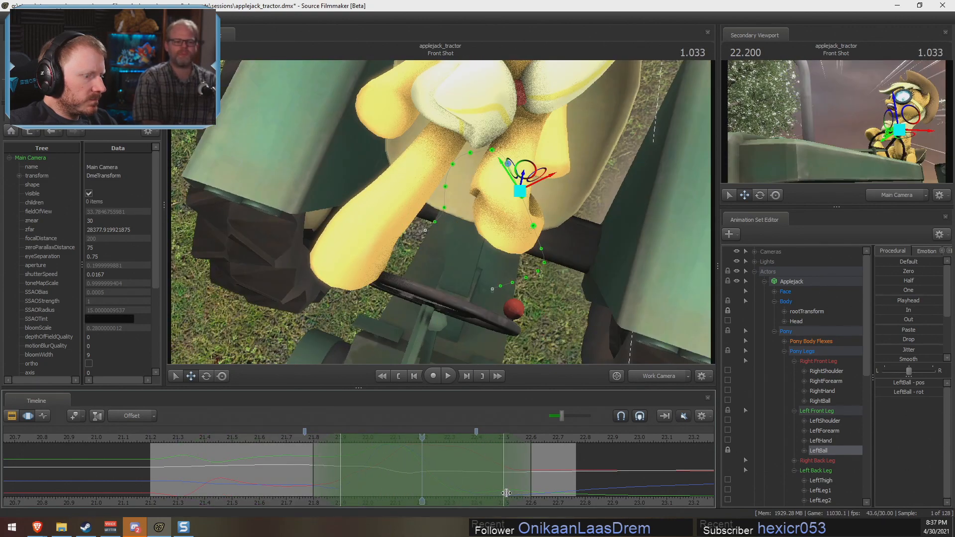
{"action": "scroll", "coordinate": [880, 352], "scroll_direction": "down", "scroll_amount": 2}
{"action": "left_click_drag", "start_coordinate": [880, 358], "coordinate": [879, 333]}
{"action": "scroll", "coordinate": [881, 294], "scroll_direction": "up", "scroll_amount": 2}
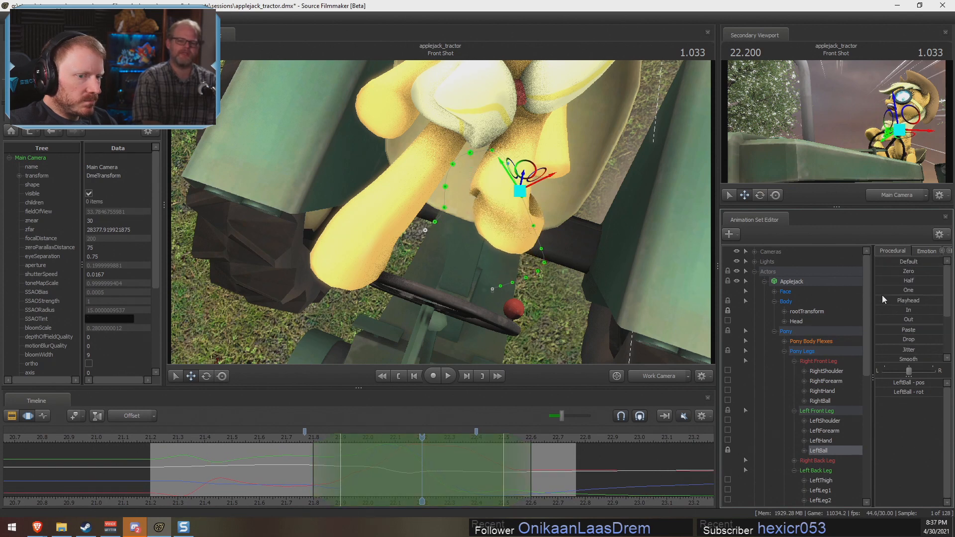
Step: Try the Round preset at full strength on LeftBall, view it from the side, and undo it
{"action": "scroll", "coordinate": [887, 338], "scroll_direction": "down", "scroll_amount": 2}
{"action": "left_click_drag", "start_coordinate": [878, 356], "coordinate": [941, 357]}
{"action": "left_click_drag", "start_coordinate": [477, 267], "coordinate": [478, 256]}
{"action": "key", "text": "ctrl+z"}
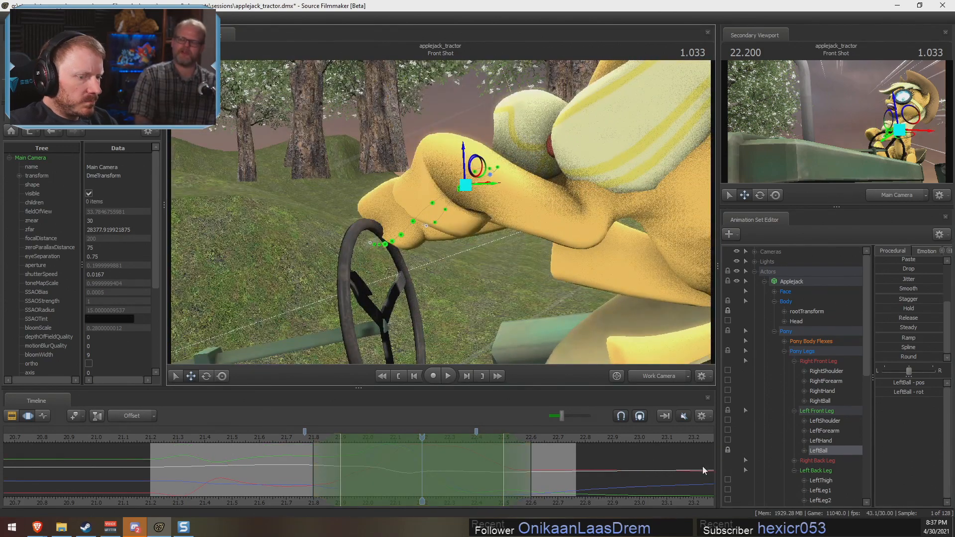
Step: Unlock LeftBall, apply the Round preset over the time selection, and save the session after replaying the shot
{"action": "left_click", "coordinate": [727, 449]}
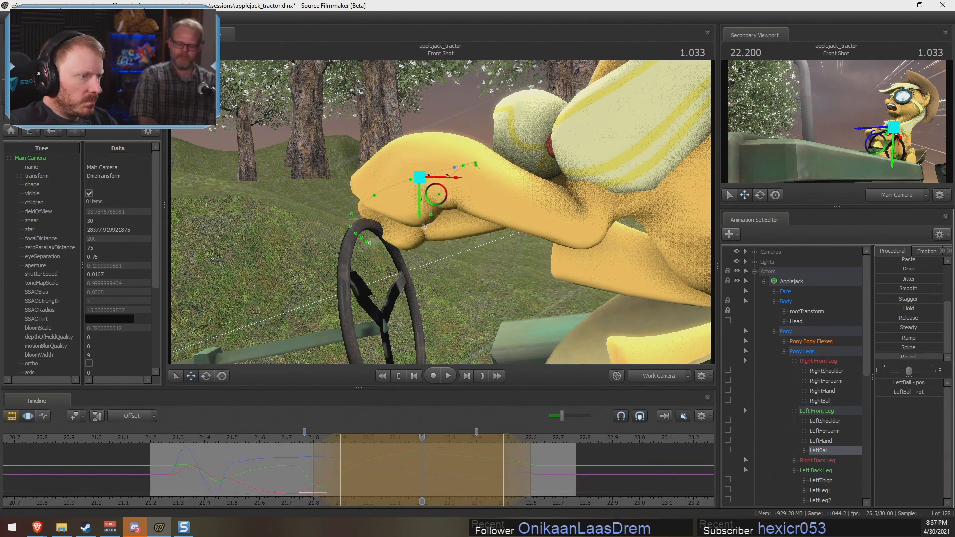
{"action": "left_click", "coordinate": [347, 472]}
{"action": "left_click_drag", "start_coordinate": [347, 473], "coordinate": [599, 472]}
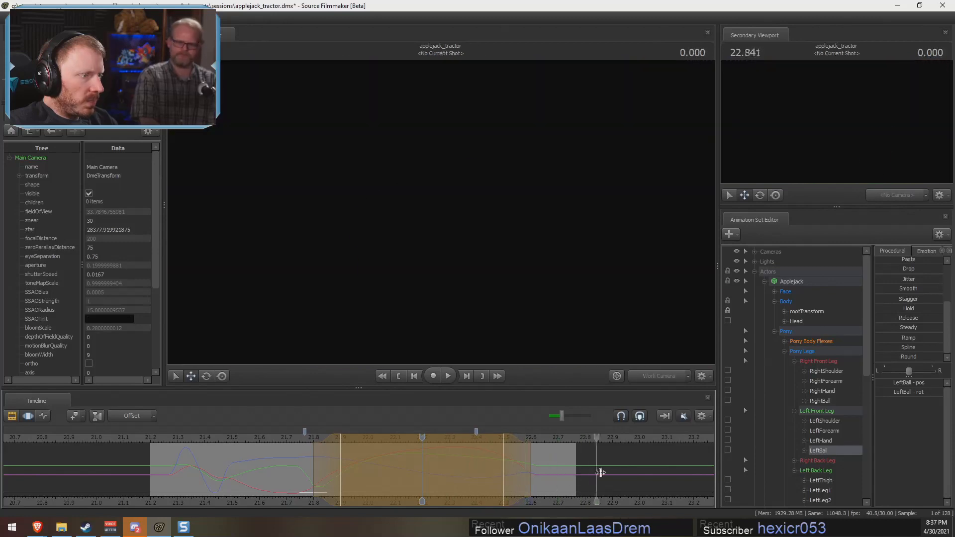
{"action": "key", "text": "F2"}
{"action": "key", "text": "F3"}
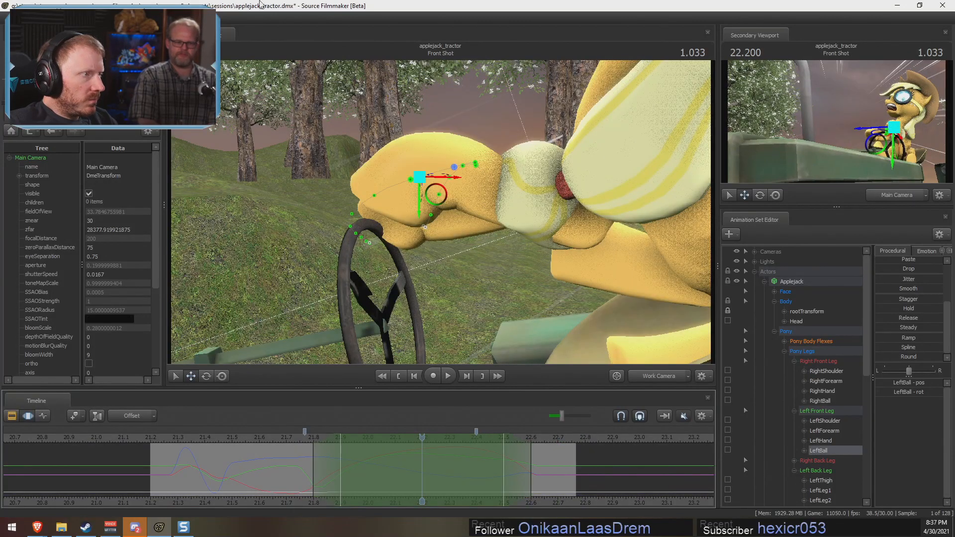
{"action": "key", "text": "ctrl+s"}
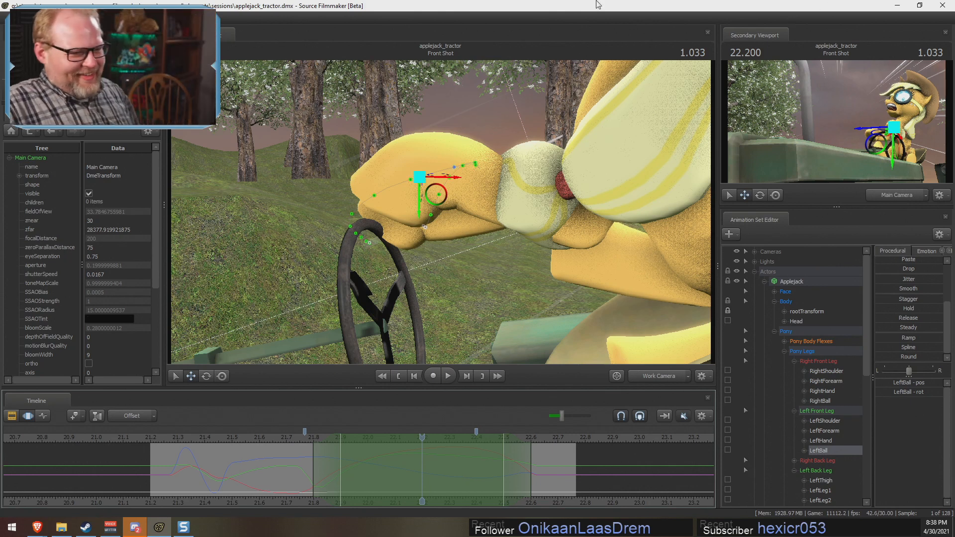
{"action": "left_click", "coordinate": [754, 261]}
{"action": "right_click", "coordinate": [820, 281]}
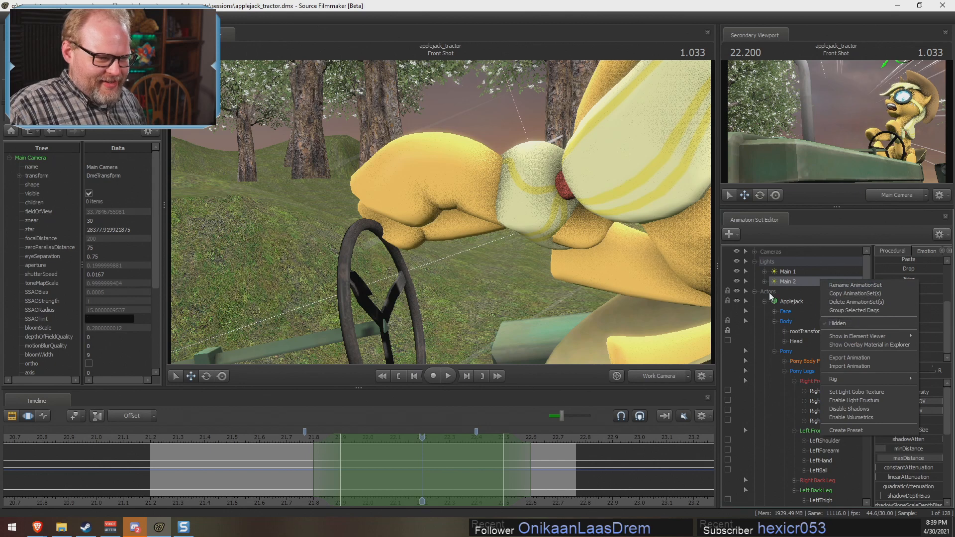
{"action": "left_click", "coordinate": [751, 333]}
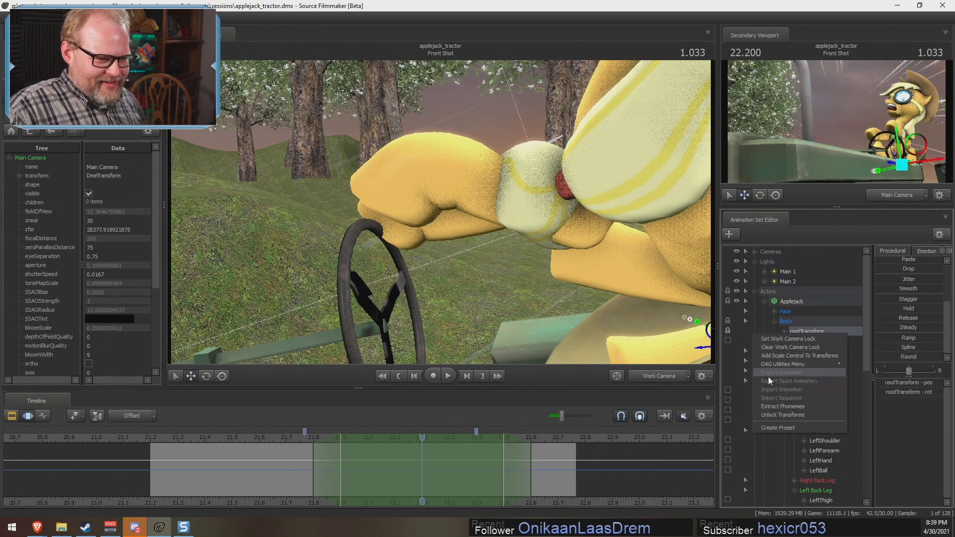
{"action": "left_click", "coordinate": [780, 471]}
{"action": "scroll", "coordinate": [774, 482], "scroll_direction": "down", "scroll_amount": 8}
{"action": "scroll", "coordinate": [775, 483], "scroll_direction": "down", "scroll_amount": 2}
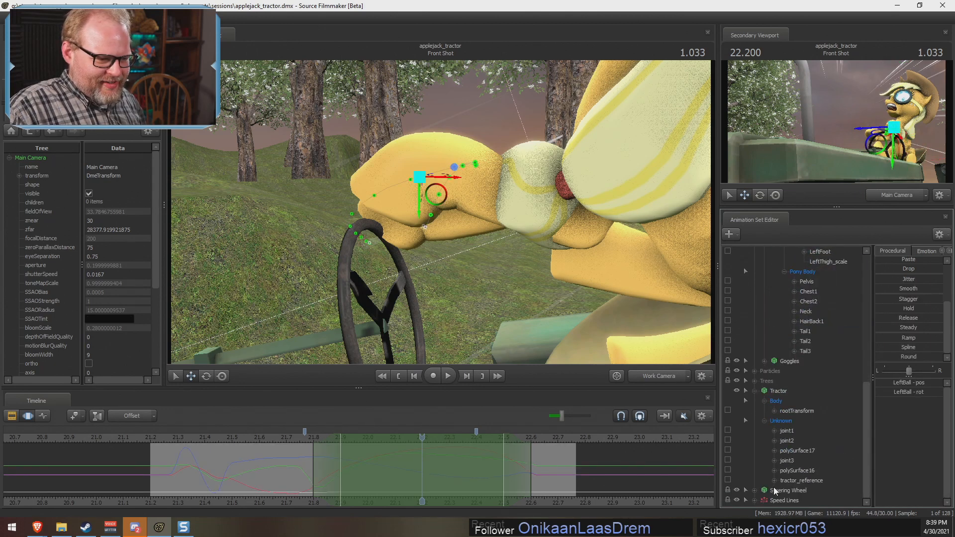
{"action": "right_click", "coordinate": [773, 504]}
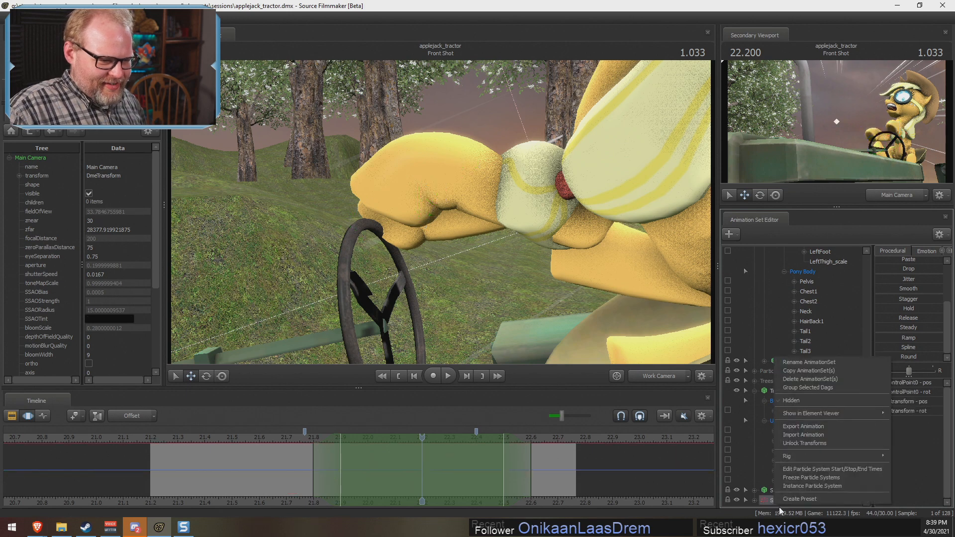
{"action": "left_click", "coordinate": [744, 474]}
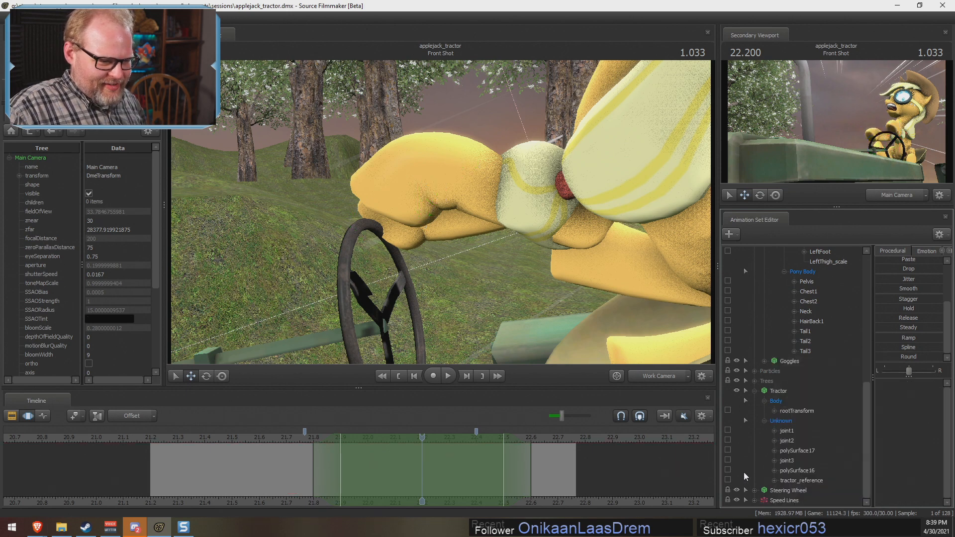
{"action": "right_click", "coordinate": [744, 473]}
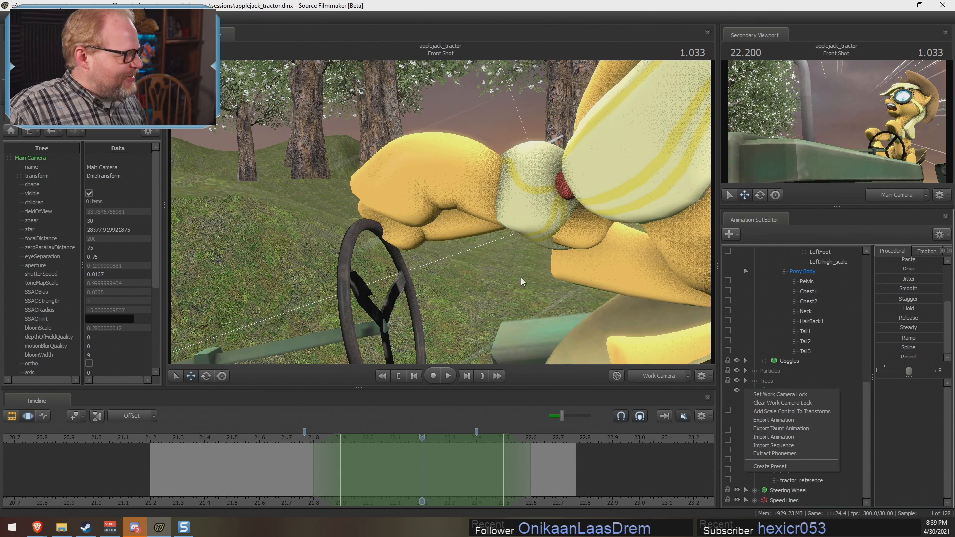
{"action": "right_click", "coordinate": [858, 502]}
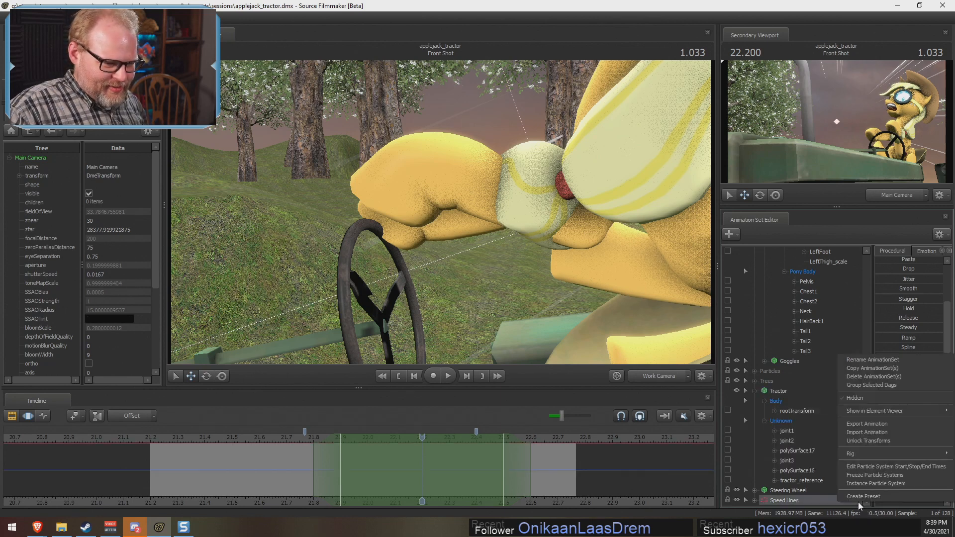
Step: Create an animation set for a new model, loading vn_derpy_victoria.mdl from the models filtered by "derpy"
{"action": "right_click", "coordinate": [858, 506]}
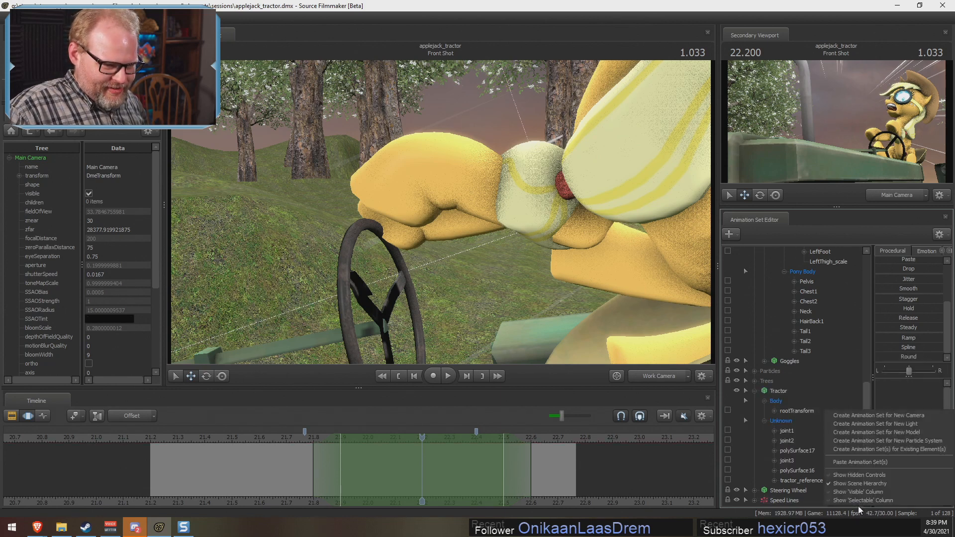
{"action": "left_click", "coordinate": [860, 433]}
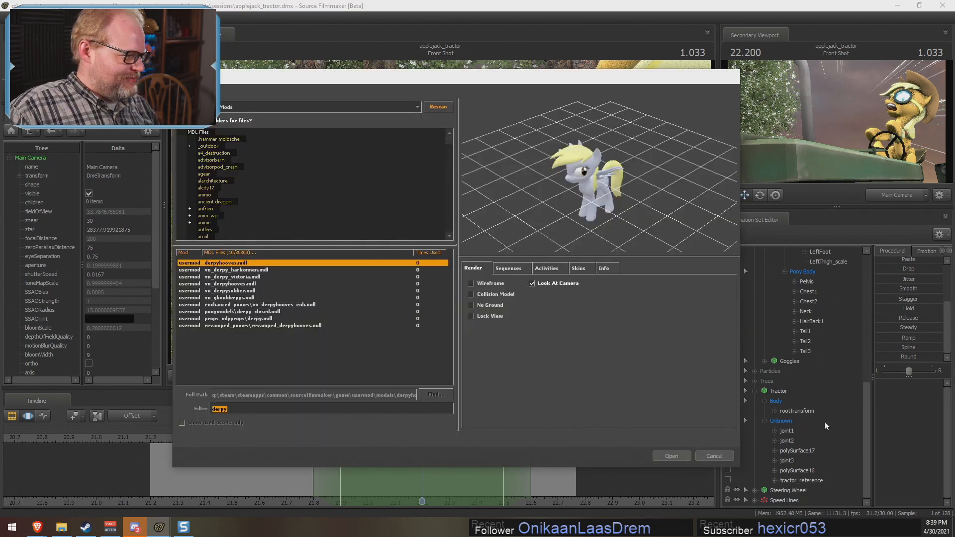
{"action": "left_click", "coordinate": [235, 270]}
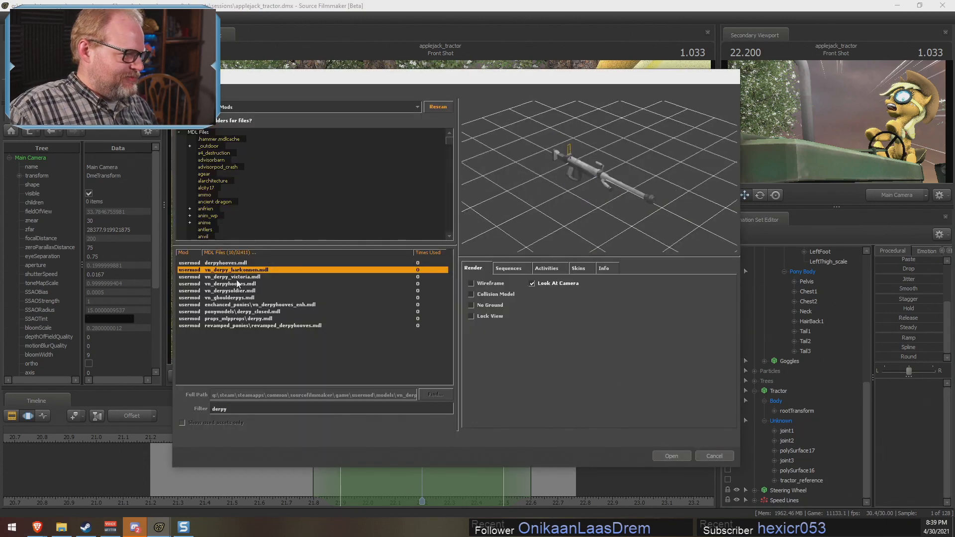
{"action": "left_click", "coordinate": [238, 283]}
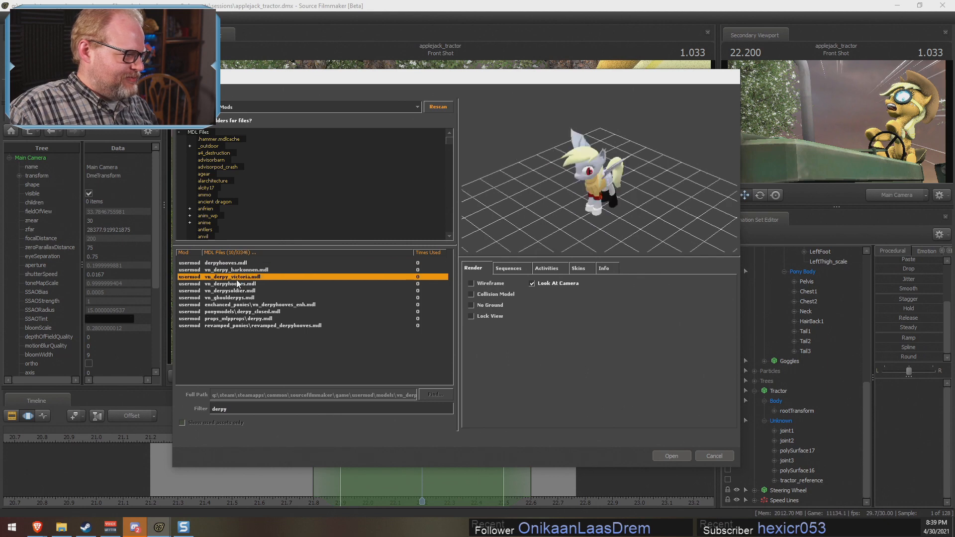
{"action": "left_click", "coordinate": [682, 455]}
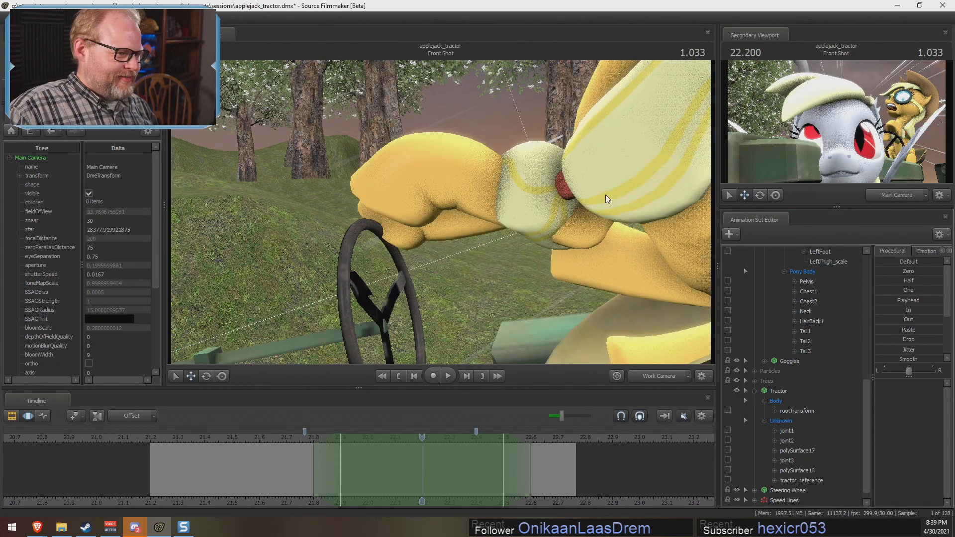
Step: Select all time for vn_derpy_victoria1 and view the new pony and tractor from the side with the work camera
{"action": "left_click", "coordinate": [794, 499]}
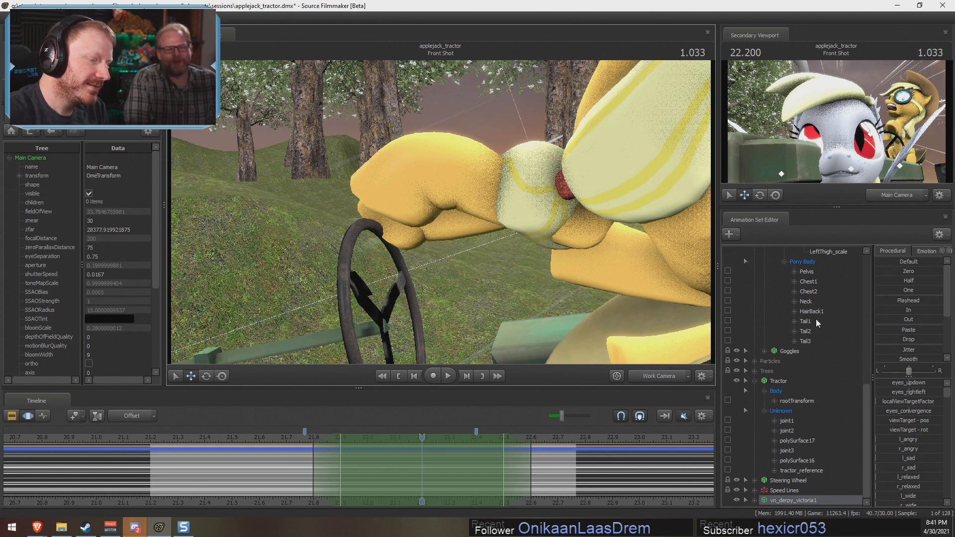
{"action": "left_click", "coordinate": [649, 374]}
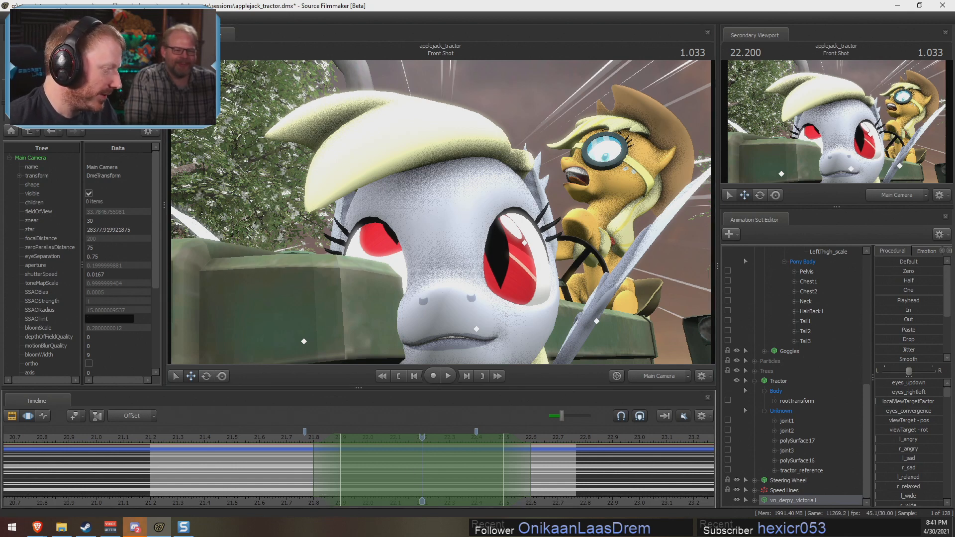
{"action": "key", "text": "F2"}
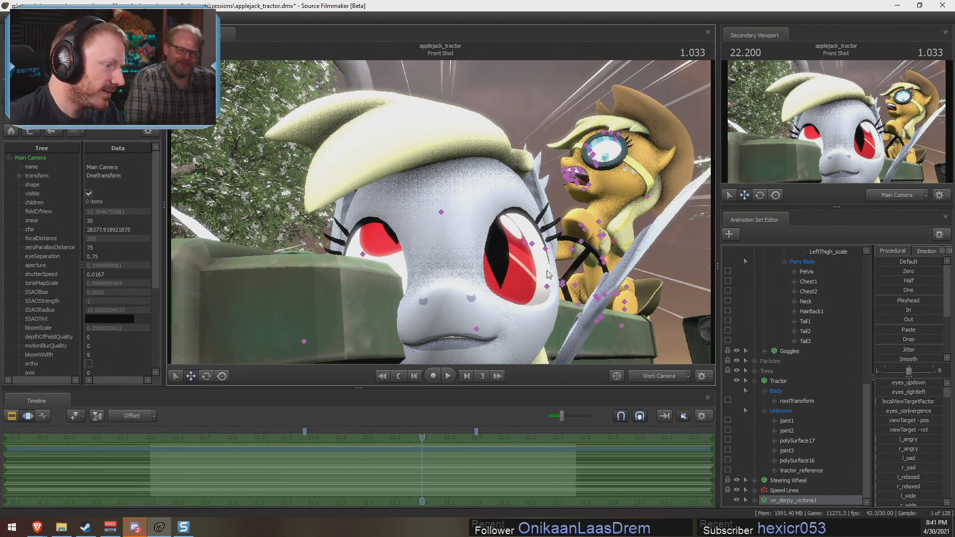
{"action": "left_click_drag", "start_coordinate": [541, 357], "coordinate": [526, 412]}
{"action": "key", "text": "s"}
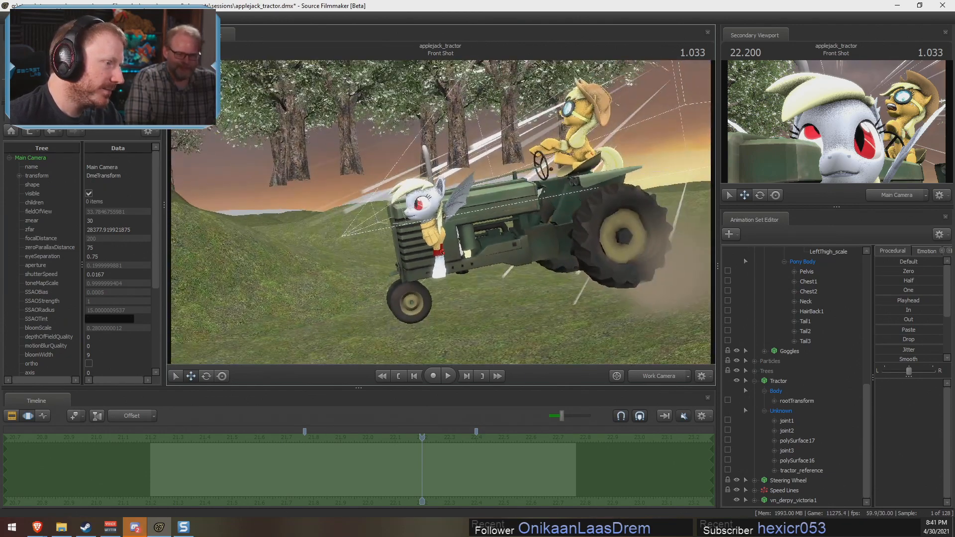
{"action": "left_click_drag", "start_coordinate": [443, 217], "coordinate": [441, 208]}
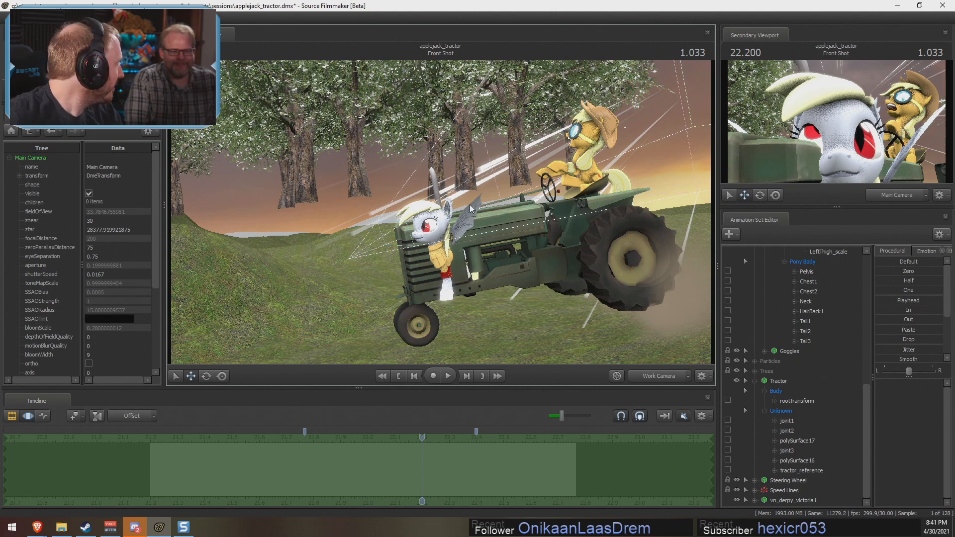
{"action": "scroll", "coordinate": [771, 304], "scroll_direction": "up", "scroll_amount": 2}
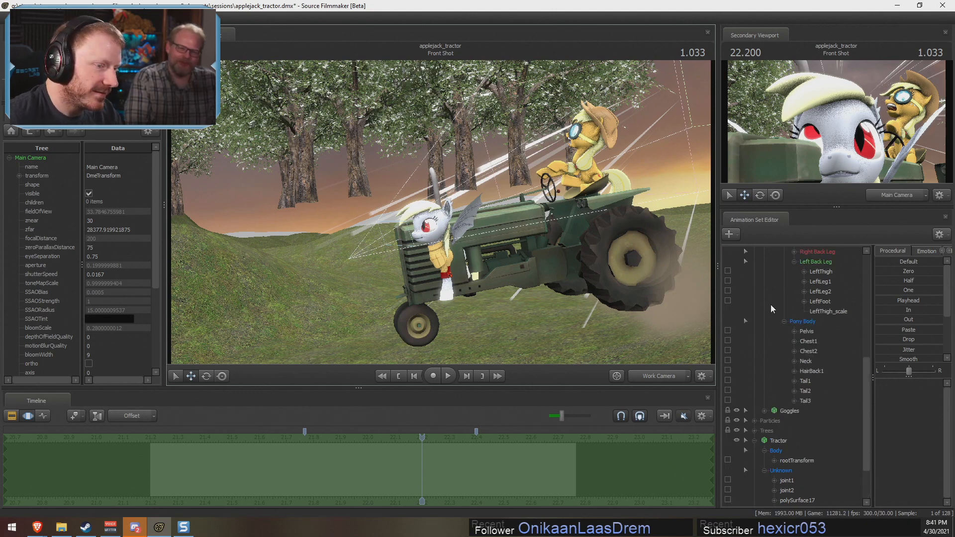
Step: Collapse the Actors and Tractor entries in the animation set list and select vn_derpy_victoria1
{"action": "scroll", "coordinate": [758, 301], "scroll_direction": "up", "scroll_amount": 5}
{"action": "left_click", "coordinate": [749, 290]}
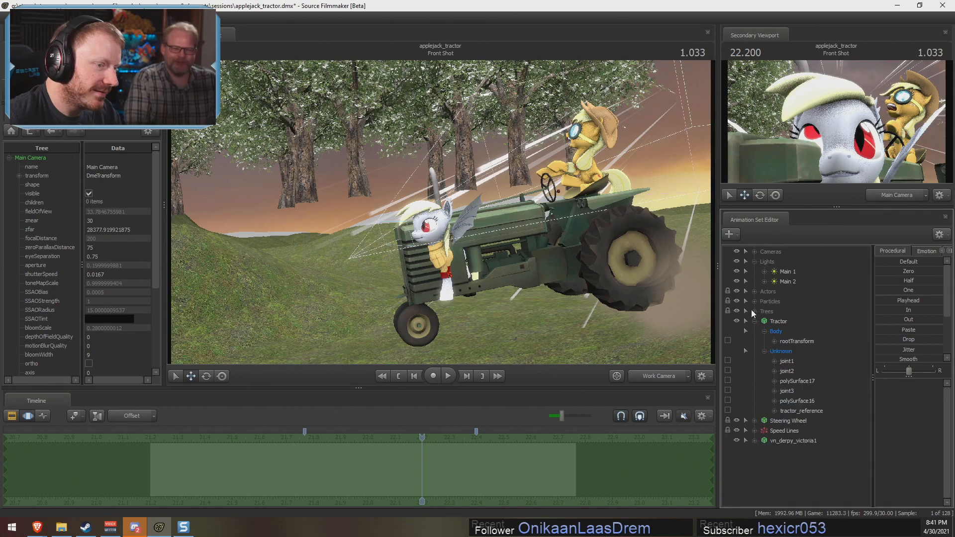
{"action": "left_click", "coordinate": [755, 321]}
{"action": "left_click", "coordinate": [783, 351]}
Step: Raise the vn_derpy_victoria1 model so it stands on the tractor's hood, and inspect its placement from the side
{"action": "left_click", "coordinate": [648, 376]}
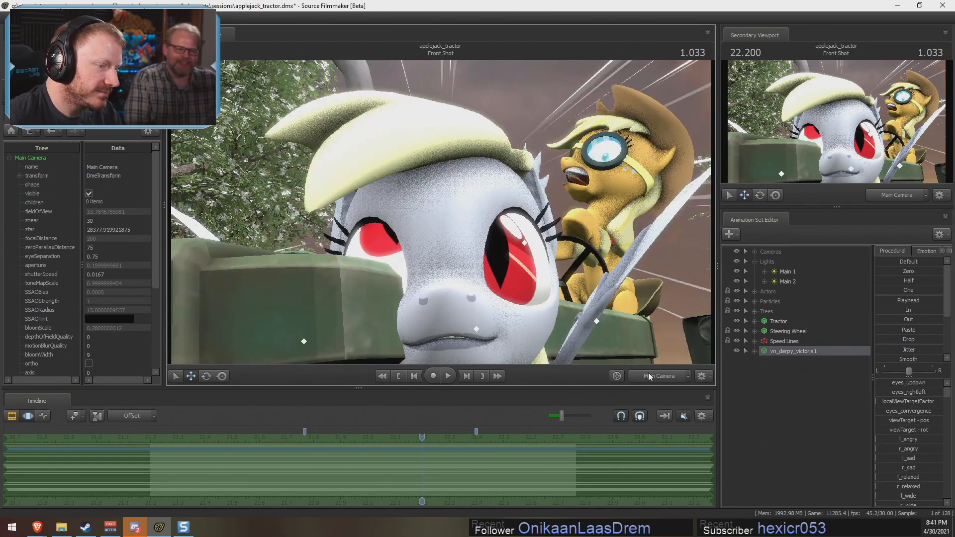
{"action": "left_click", "coordinate": [648, 376]}
{"action": "key", "text": "s"}
{"action": "mouse_move", "coordinate": [617, 293]}
{"action": "left_mouse_down"}
{"action": "mouse_move", "coordinate": [622, 323]}
{"action": "mouse_move", "coordinate": [621, 308]}
{"action": "left_mouse_up"}
{"action": "left_click_drag", "start_coordinate": [469, 284], "coordinate": [451, 116]}
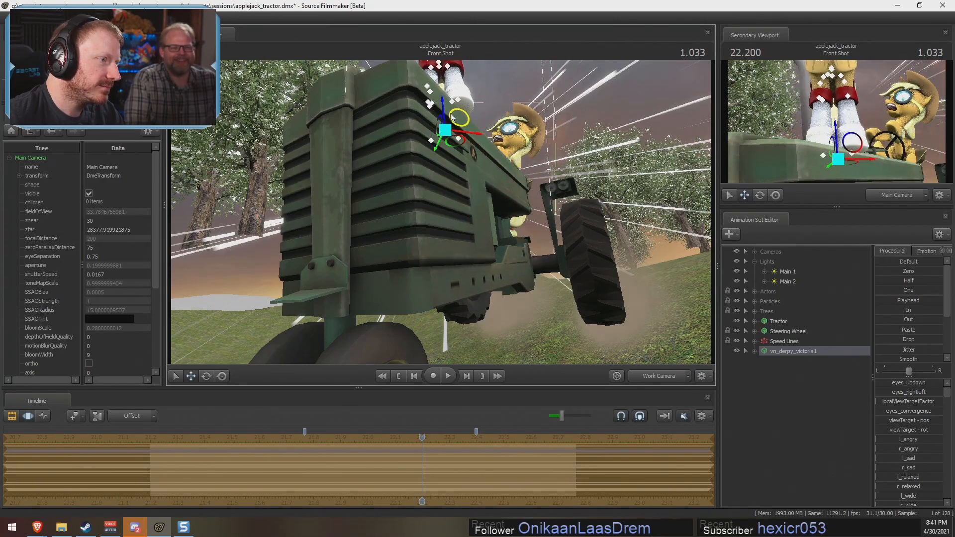
{"action": "key", "text": "d"}
{"action": "left_click_drag", "start_coordinate": [512, 224], "coordinate": [491, 212]}
{"action": "key", "text": "s"}
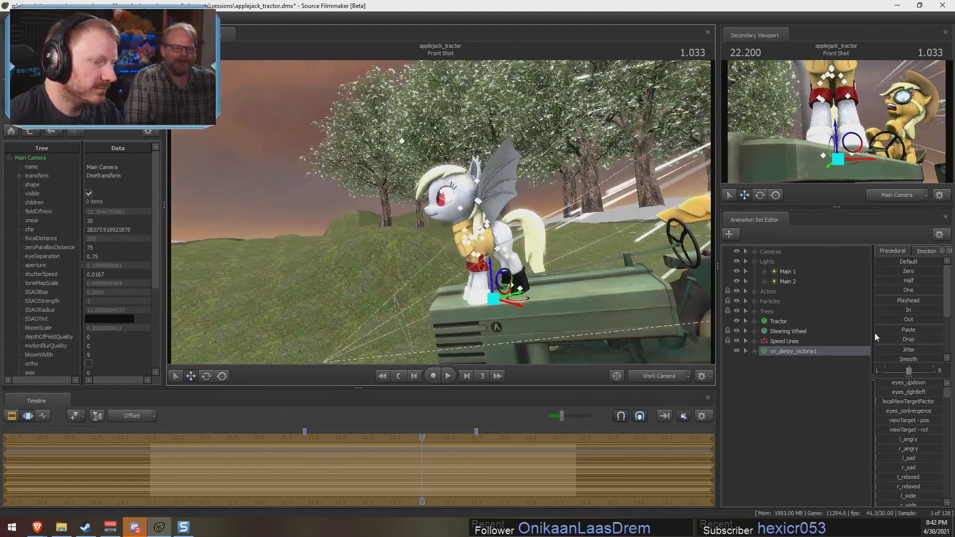
Step: Select the vn_derpy_victoria1 animation set and switch the timeline to the clip editor
{"action": "right_click", "coordinate": [774, 348]}
{"action": "left_click", "coordinate": [769, 351]}
{"action": "key", "text": "F2"}
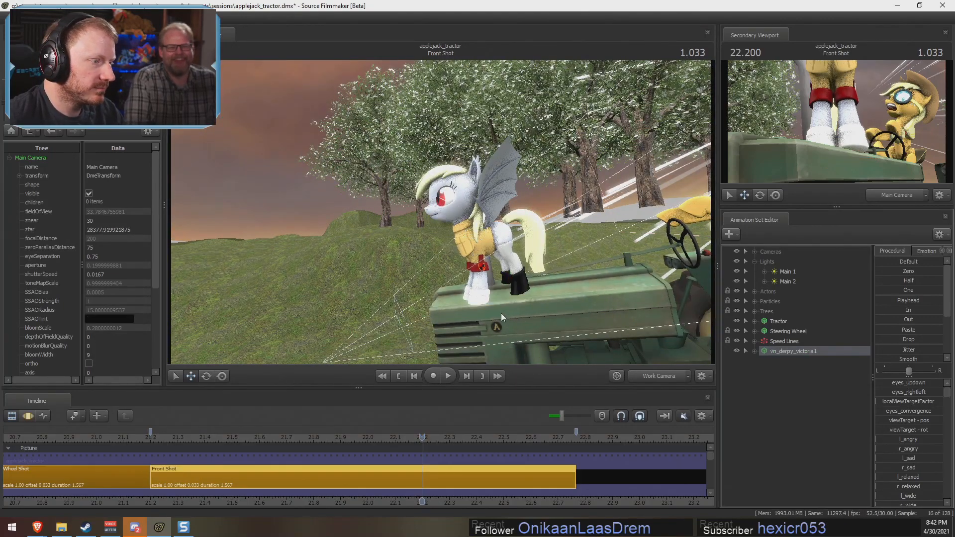
Step: Rotate the vn_derpy_victoria1 model on the tractor's hood and view the pony's face from the front
{"action": "key", "text": "F3"}
{"action": "key", "text": "e"}
{"action": "left_click_drag", "start_coordinate": [499, 308], "coordinate": [556, 279]}
{"action": "key", "text": "w"}
{"action": "left_click_drag", "start_coordinate": [403, 225], "coordinate": [385, 236]}
{"action": "key", "text": "a"}
{"action": "key", "text": "d"}
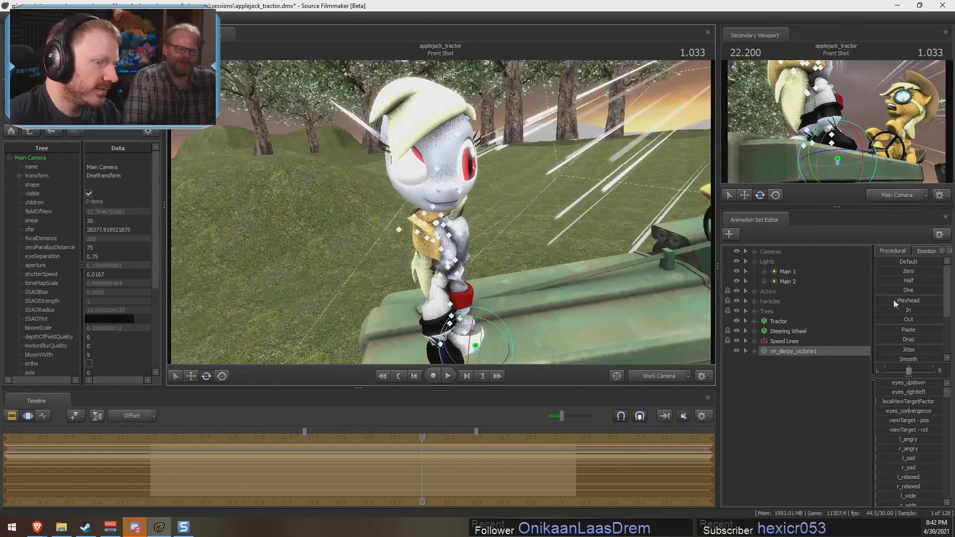
{"action": "key", "text": "d"}
{"action": "left_click_drag", "start_coordinate": [557, 241], "coordinate": [517, 228]}
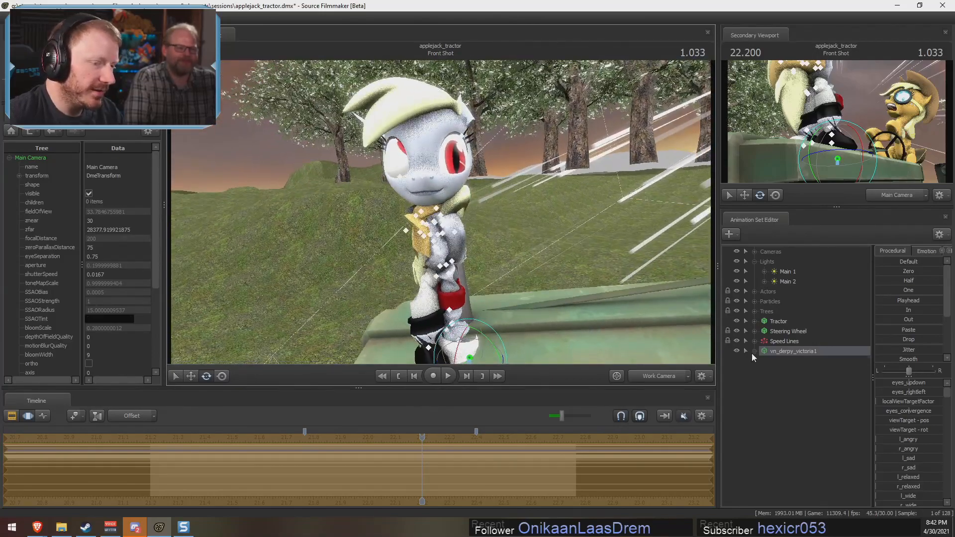
Step: Raise the l_sad and r_sad controls in the Upper Face group of vn_derpy_victoria1 to give the pony sad brows
{"action": "left_click", "coordinate": [755, 351]}
{"action": "left_click", "coordinate": [774, 381]}
{"action": "left_click", "coordinate": [819, 391]}
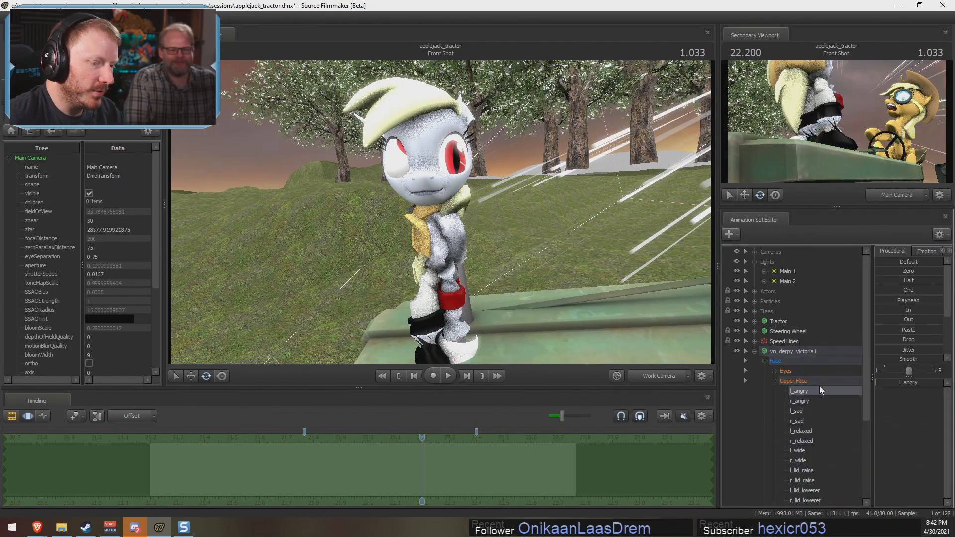
{"action": "left_click", "coordinate": [816, 381]}
{"action": "key", "text": "F2"}
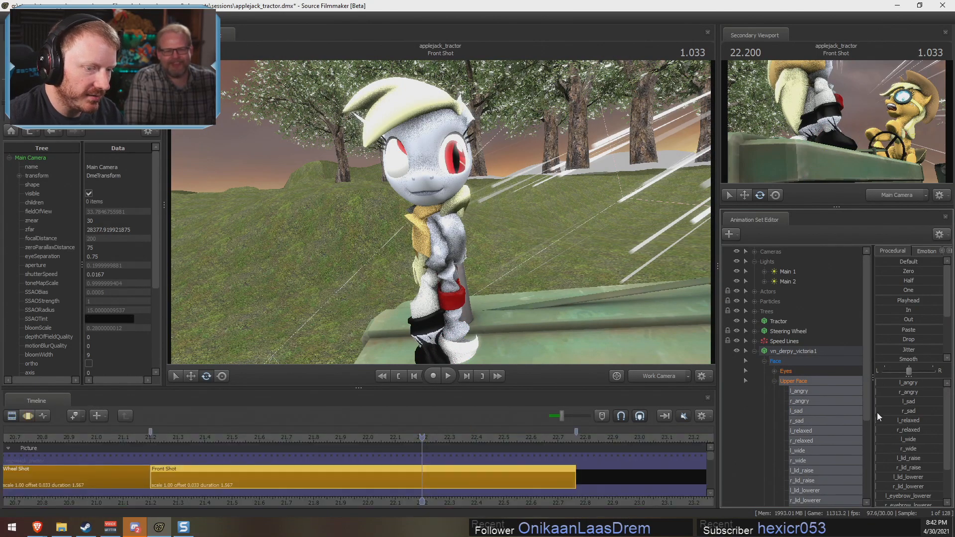
{"action": "key", "text": "F3"}
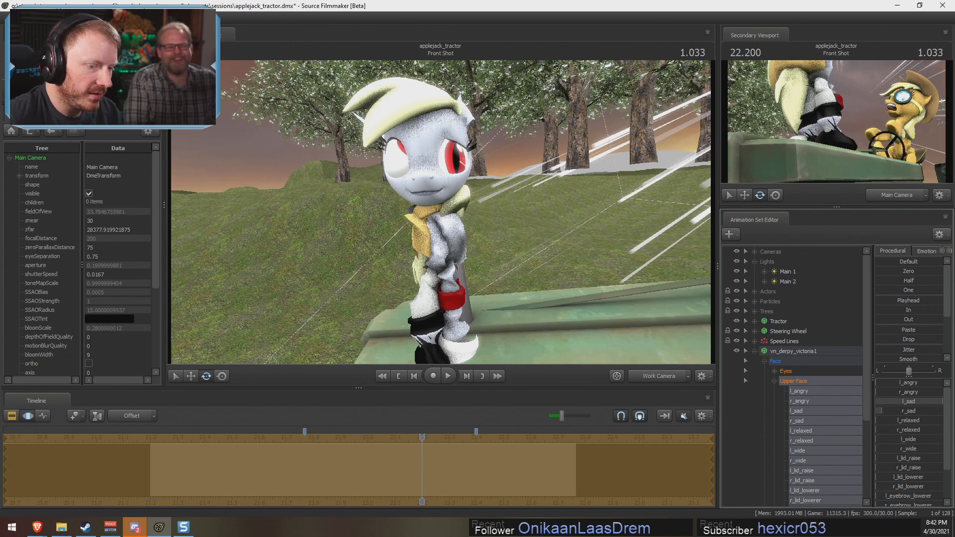
Step: Raise l_frown and r_frown in the Lower Face group to turn the pony's mouth into a frown
{"action": "left_click", "coordinate": [772, 381]}
{"action": "left_click", "coordinate": [777, 401]}
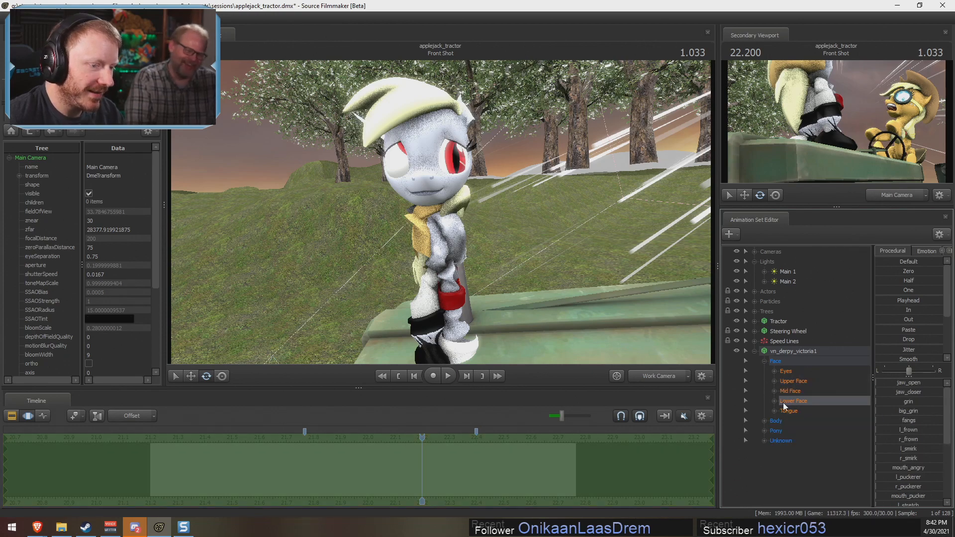
{"action": "left_click", "coordinate": [888, 432]}
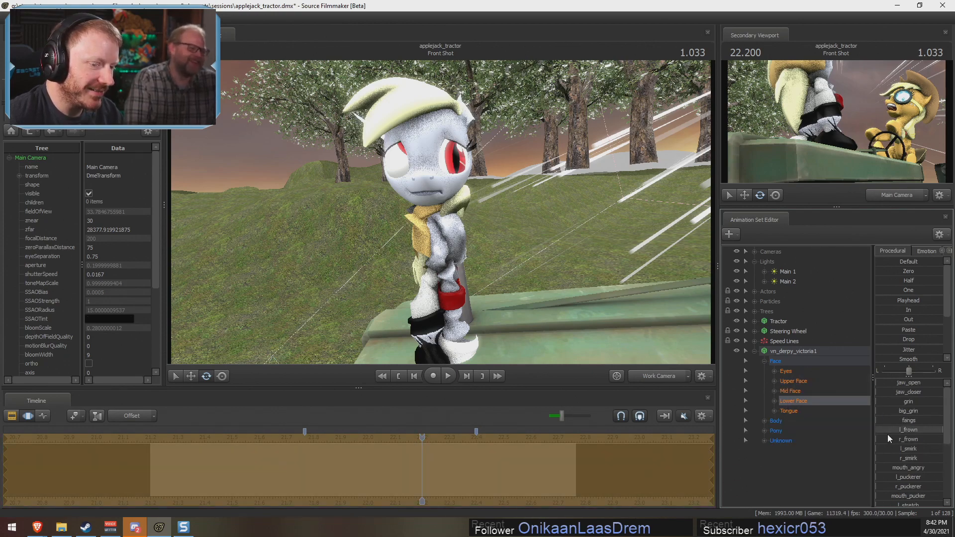
{"action": "left_click_drag", "start_coordinate": [389, 286], "coordinate": [371, 256]}
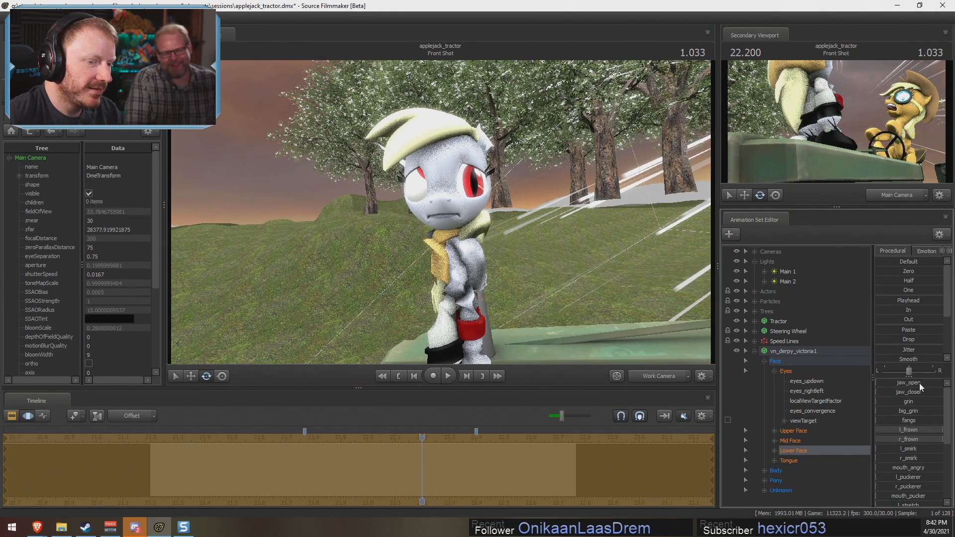
Step: Shift the pony's gaze sideways with the eyes_rightleft control in the Eyes group
{"action": "double_click", "coordinate": [815, 372]}
{"action": "mouse_move", "coordinate": [918, 393]}
{"action": "left_mouse_down"}
{"action": "mouse_move", "coordinate": [925, 383]}
{"action": "mouse_move", "coordinate": [885, 383]}
{"action": "mouse_move", "coordinate": [923, 383]}
{"action": "mouse_move", "coordinate": [901, 392]}
{"action": "mouse_move", "coordinate": [916, 383]}
{"action": "mouse_move", "coordinate": [916, 393]}
{"action": "left_mouse_up"}
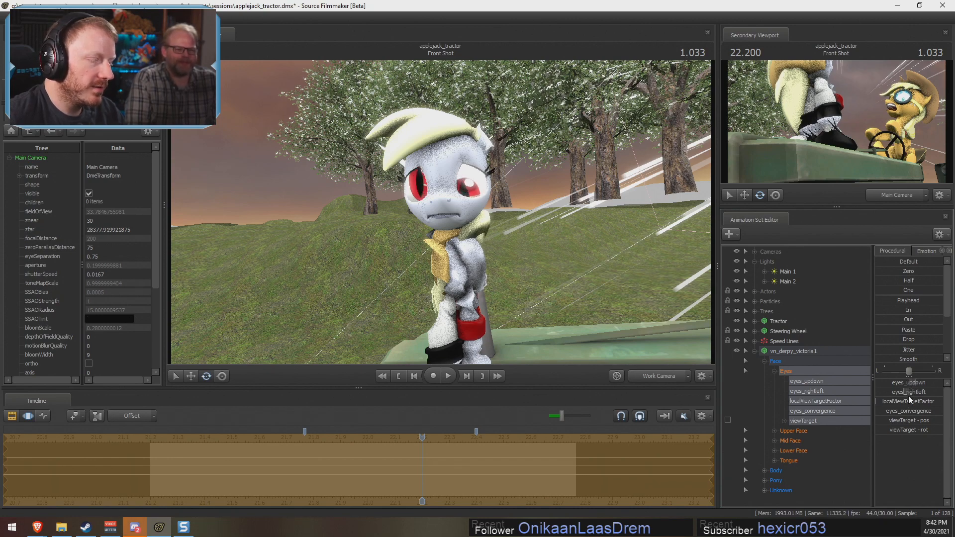
{"action": "mouse_move", "coordinate": [453, 218]}
{"action": "left_mouse_down"}
{"action": "mouse_move", "coordinate": [450, 207]}
{"action": "mouse_move", "coordinate": [454, 217]}
{"action": "left_mouse_up"}
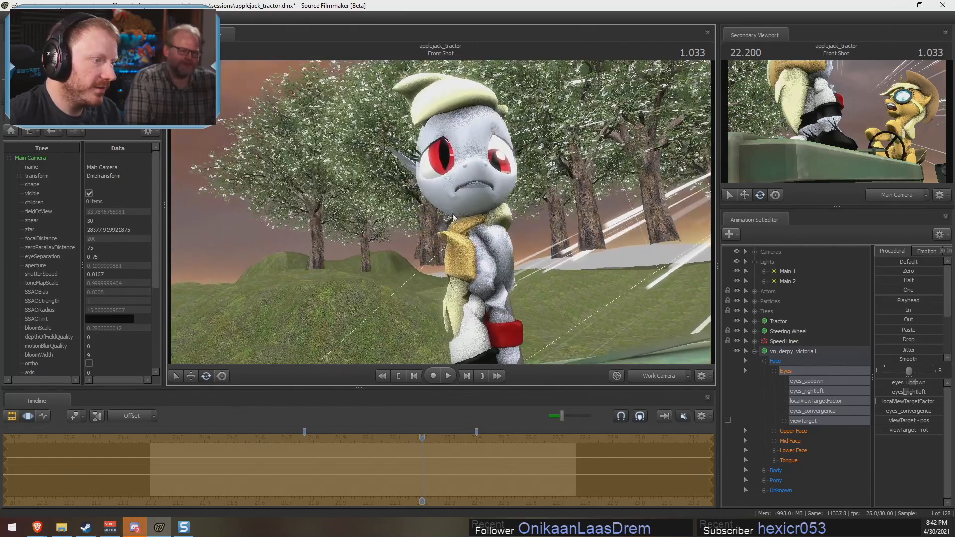
Step: Rotate the pony's right front leg and left front leg so both stretch away from the body
{"action": "left_click", "coordinate": [764, 480]}
{"action": "left_click", "coordinate": [773, 490]}
{"action": "scroll", "coordinate": [772, 475], "scroll_direction": "down", "scroll_amount": 2}
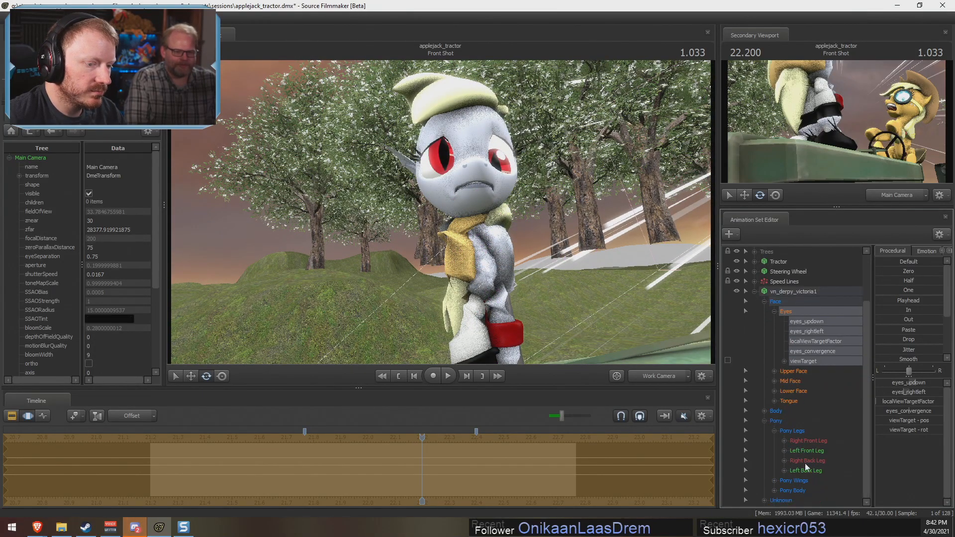
{"action": "left_click", "coordinate": [808, 440]}
{"action": "left_click_drag", "start_coordinate": [505, 244], "coordinate": [478, 204]}
{"action": "left_click", "coordinate": [808, 450]}
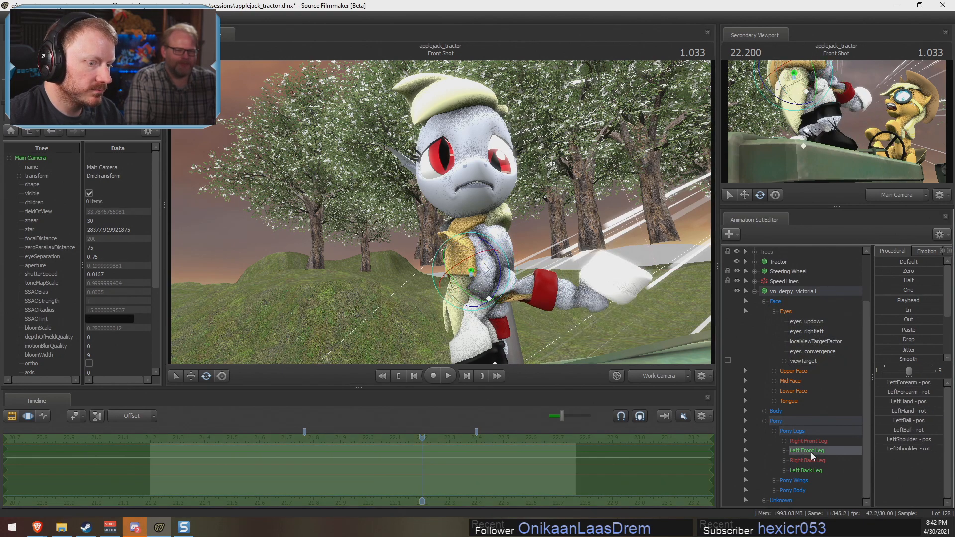
{"action": "left_click_drag", "start_coordinate": [506, 255], "coordinate": [507, 288]}
Step: Spread the pony's back legs by rotating the Right Back Leg and Left Back Leg groups outward
{"action": "left_click", "coordinate": [809, 461]}
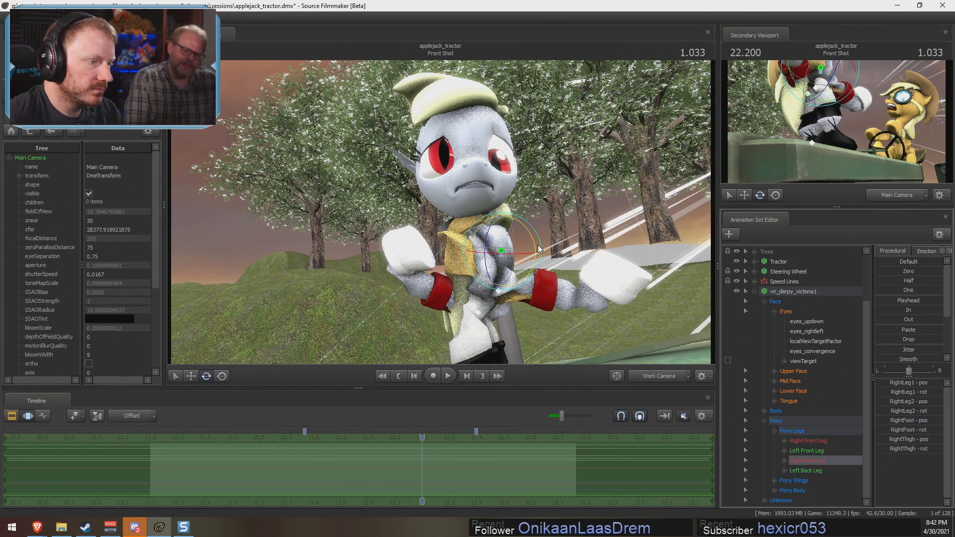
{"action": "left_click_drag", "start_coordinate": [538, 245], "coordinate": [508, 229]}
{"action": "left_click", "coordinate": [822, 471]}
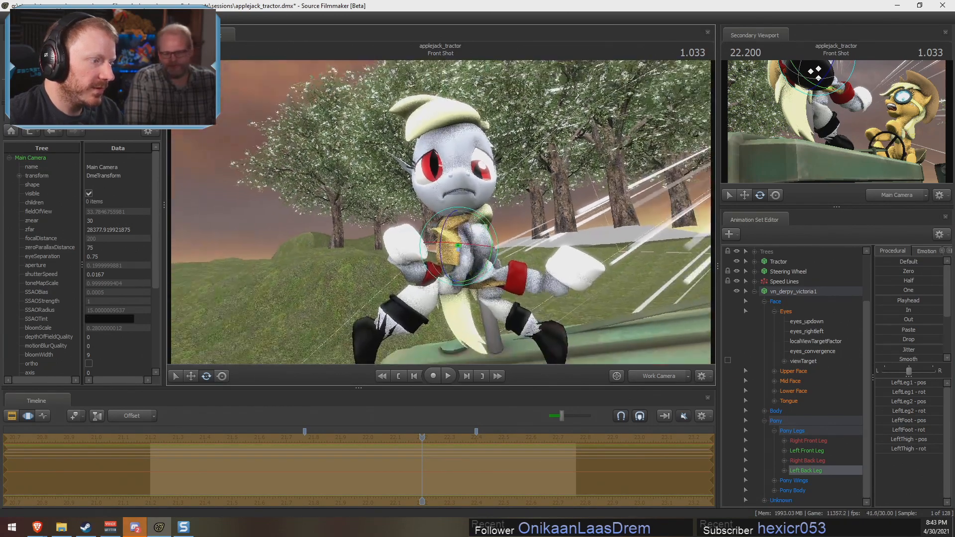
Step: Try opening and closing the pony's mouth with the jaw_open control in the Lower Face group
{"action": "left_click", "coordinate": [793, 391]}
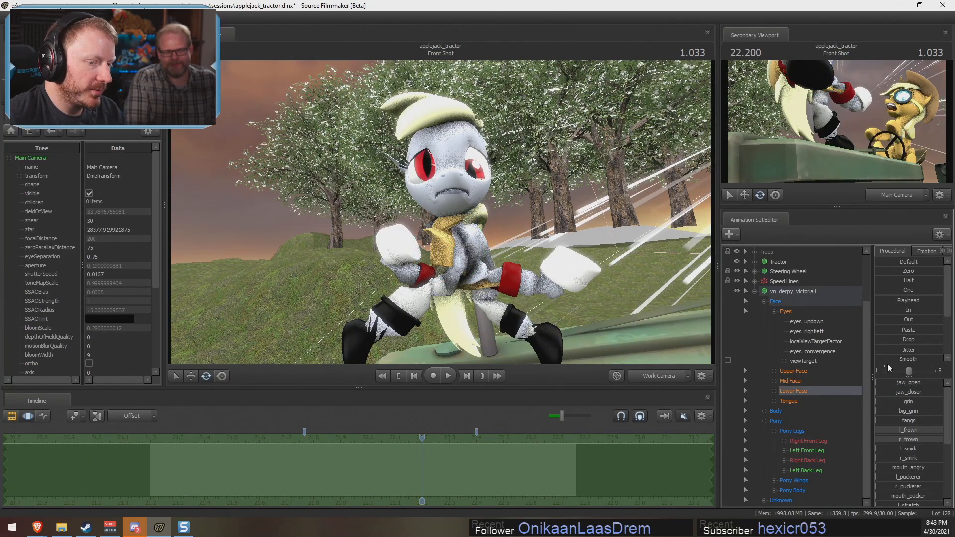
{"action": "mouse_move", "coordinate": [878, 383]}
{"action": "left_mouse_down"}
{"action": "mouse_move", "coordinate": [903, 383]}
{"action": "mouse_move", "coordinate": [877, 384]}
{"action": "left_mouse_up"}
{"action": "left_click_drag", "start_coordinate": [441, 213], "coordinate": [441, 212]}
{"action": "scroll", "coordinate": [440, 212], "scroll_direction": "up", "scroll_amount": 4}
{"action": "mouse_move", "coordinate": [883, 383]}
{"action": "left_mouse_down"}
{"action": "mouse_move", "coordinate": [901, 383]}
{"action": "mouse_move", "coordinate": [876, 383]}
{"action": "left_mouse_up"}
{"action": "left_click_drag", "start_coordinate": [599, 279], "coordinate": [441, 213]}
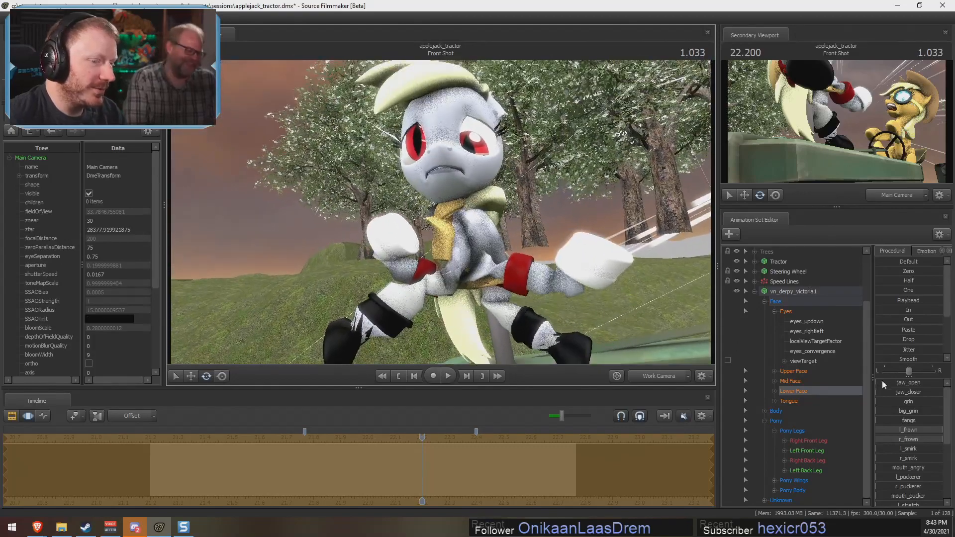
{"action": "mouse_move", "coordinate": [884, 384]}
{"action": "left_mouse_down"}
{"action": "mouse_move", "coordinate": [901, 384]}
{"action": "mouse_move", "coordinate": [880, 384]}
{"action": "left_mouse_up"}
{"action": "left_click_drag", "start_coordinate": [575, 294], "coordinate": [575, 319]}
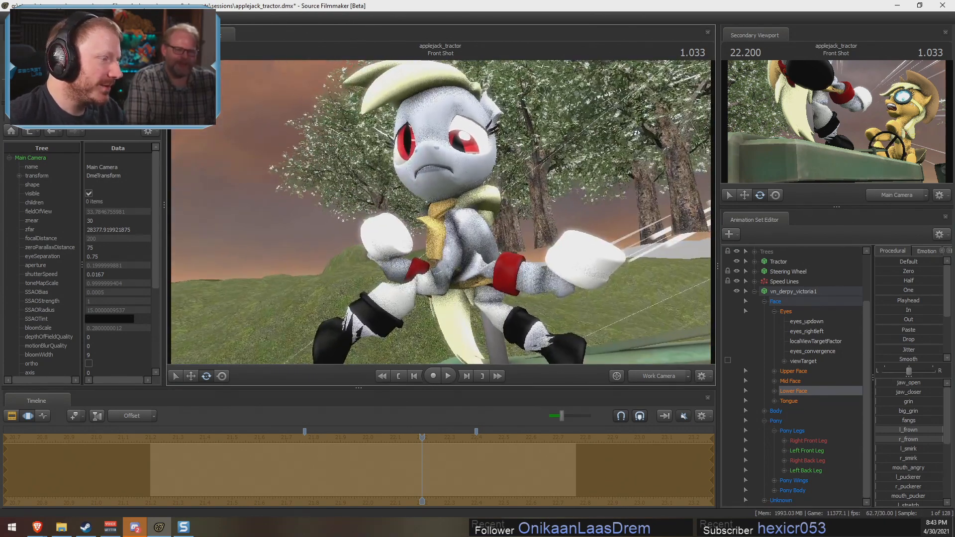
{"action": "left_click_drag", "start_coordinate": [427, 213], "coordinate": [427, 214]}
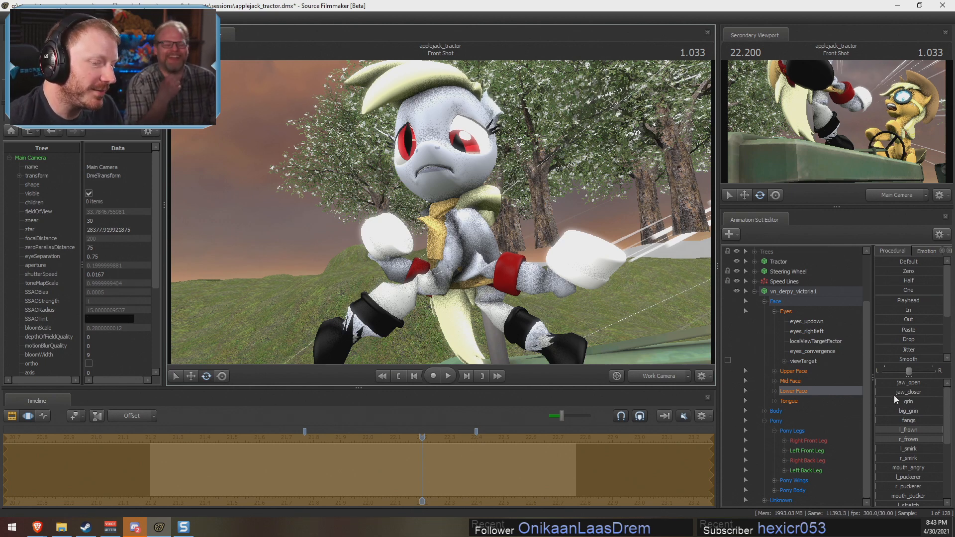
{"action": "mouse_move", "coordinate": [887, 384]}
{"action": "left_mouse_down"}
{"action": "mouse_move", "coordinate": [904, 384]}
{"action": "mouse_move", "coordinate": [853, 383]}
{"action": "mouse_move", "coordinate": [878, 398]}
{"action": "left_mouse_up"}
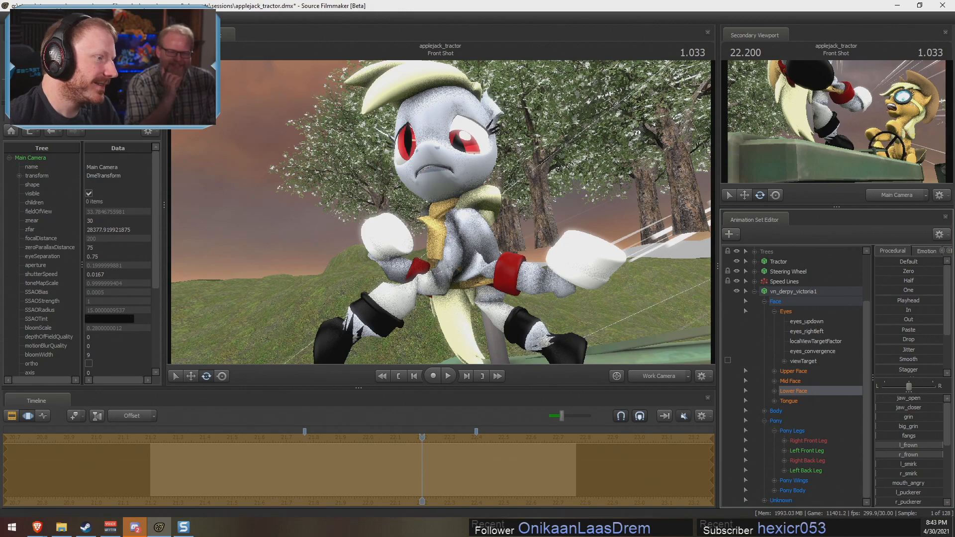
Step: Test jaw_open while viewing the pony's mouth close up, from above and from the front, and leave the mouth closed
{"action": "mouse_move", "coordinate": [462, 260]}
{"action": "left_mouse_down"}
{"action": "mouse_move", "coordinate": [463, 299]}
{"action": "mouse_move", "coordinate": [463, 256]}
{"action": "left_mouse_up"}
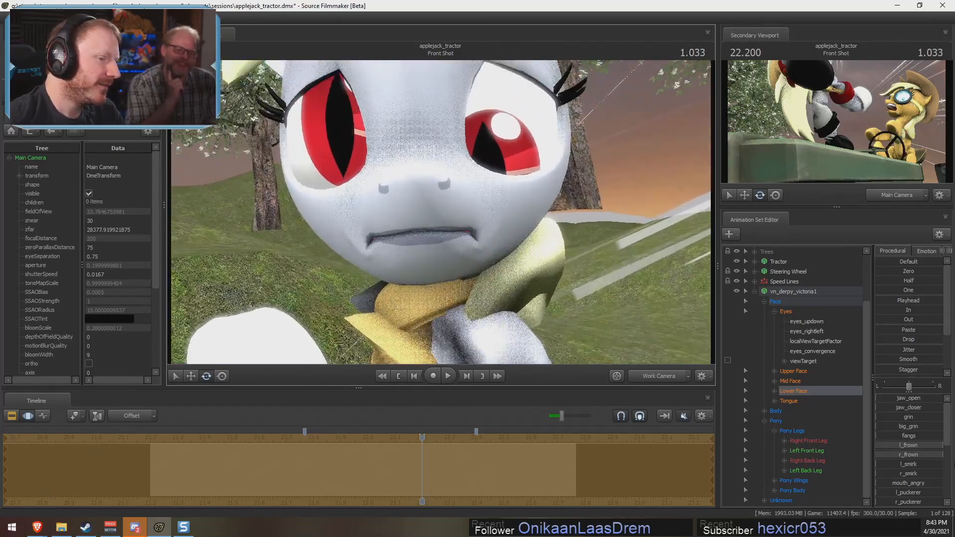
{"action": "left_click_drag", "start_coordinate": [898, 399], "coordinate": [878, 398]}
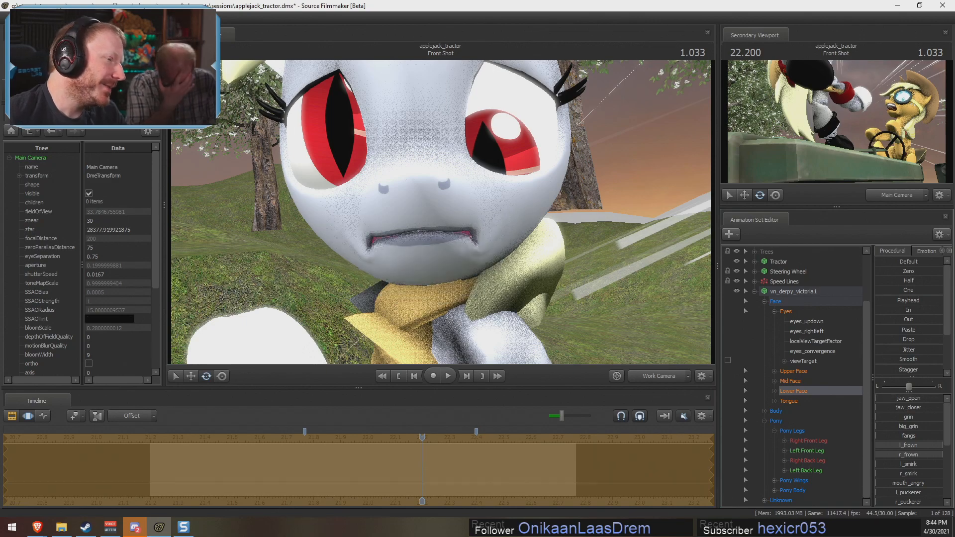
{"action": "key", "text": "s"}
{"action": "mouse_move", "coordinate": [503, 343]}
{"action": "left_mouse_down"}
{"action": "mouse_move", "coordinate": [502, 355]}
{"action": "mouse_move", "coordinate": [542, 363]}
{"action": "mouse_move", "coordinate": [497, 339]}
{"action": "left_mouse_up"}
{"action": "key", "text": "s"}
{"action": "left_click_drag", "start_coordinate": [497, 219], "coordinate": [445, 218]}
{"action": "key", "text": "d"}
{"action": "mouse_move", "coordinate": [890, 398]}
{"action": "left_mouse_down"}
{"action": "mouse_move", "coordinate": [925, 398]}
{"action": "mouse_move", "coordinate": [877, 398]}
{"action": "left_mouse_up"}
{"action": "key", "text": "s"}
{"action": "left_click_drag", "start_coordinate": [502, 207], "coordinate": [442, 212]}
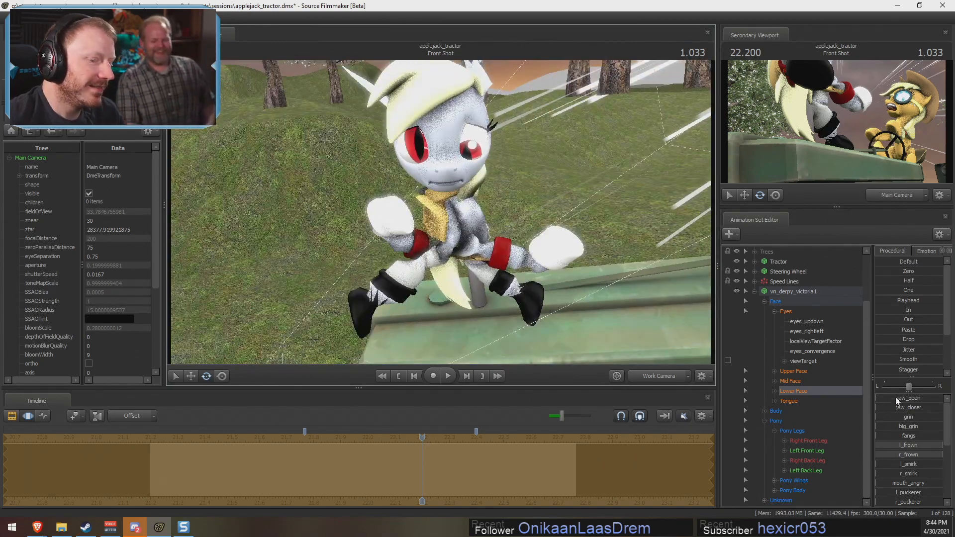
{"action": "mouse_move", "coordinate": [898, 398]}
{"action": "left_mouse_down"}
{"action": "mouse_move", "coordinate": [908, 397]}
{"action": "mouse_move", "coordinate": [890, 397]}
{"action": "left_mouse_up"}
{"action": "left_click_drag", "start_coordinate": [642, 318], "coordinate": [633, 232]}
{"action": "key", "text": "w"}
{"action": "key", "text": "w"}
{"action": "key", "text": "s"}
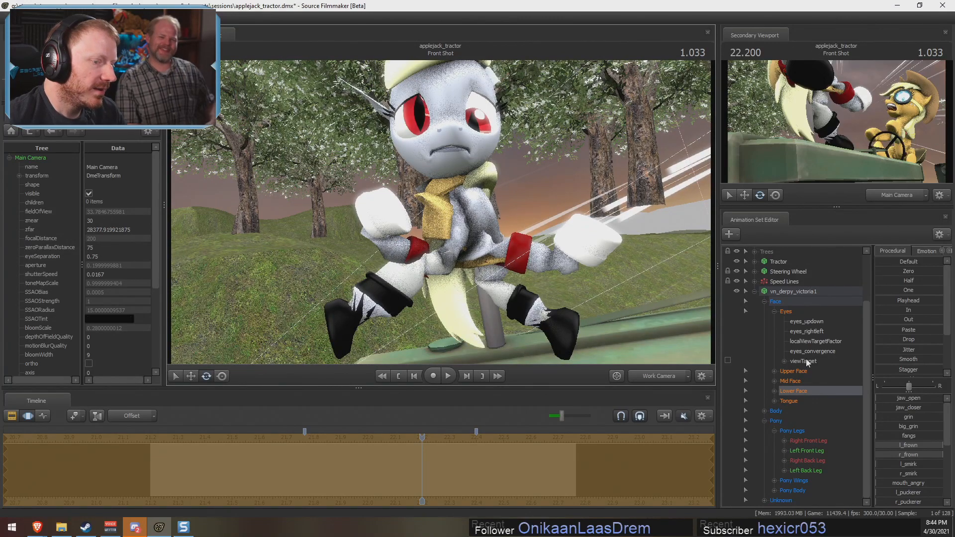
Step: Rotate the whole vn_derpy_victoria1 model so it tips over backward in a tumbling pose above the hood
{"action": "left_click", "coordinate": [802, 293]}
{"action": "left_click_drag", "start_coordinate": [513, 355], "coordinate": [475, 272]}
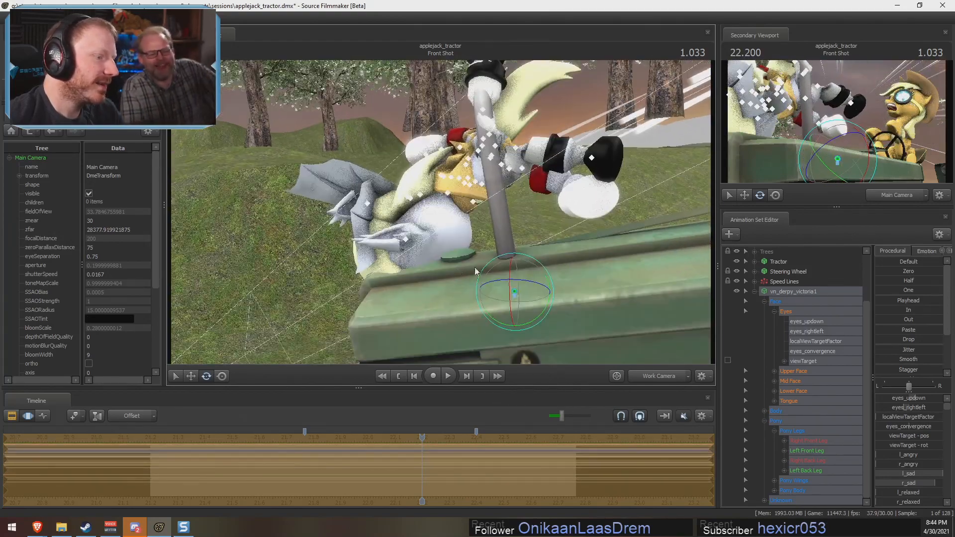
{"action": "left_click_drag", "start_coordinate": [526, 311], "coordinate": [510, 293]}
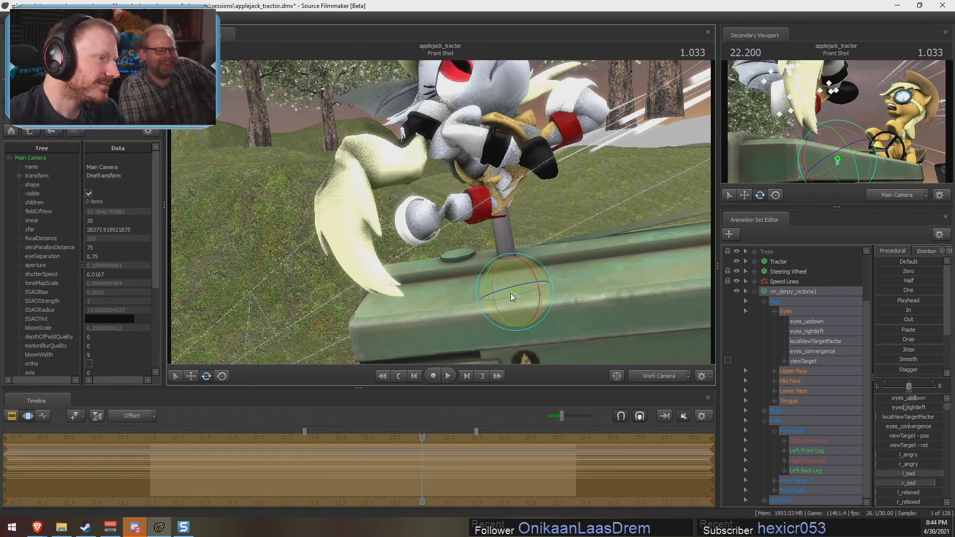
{"action": "mouse_move", "coordinate": [444, 215]}
{"action": "left_mouse_down"}
{"action": "mouse_move", "coordinate": [439, 207]}
{"action": "mouse_move", "coordinate": [444, 216]}
{"action": "left_mouse_up"}
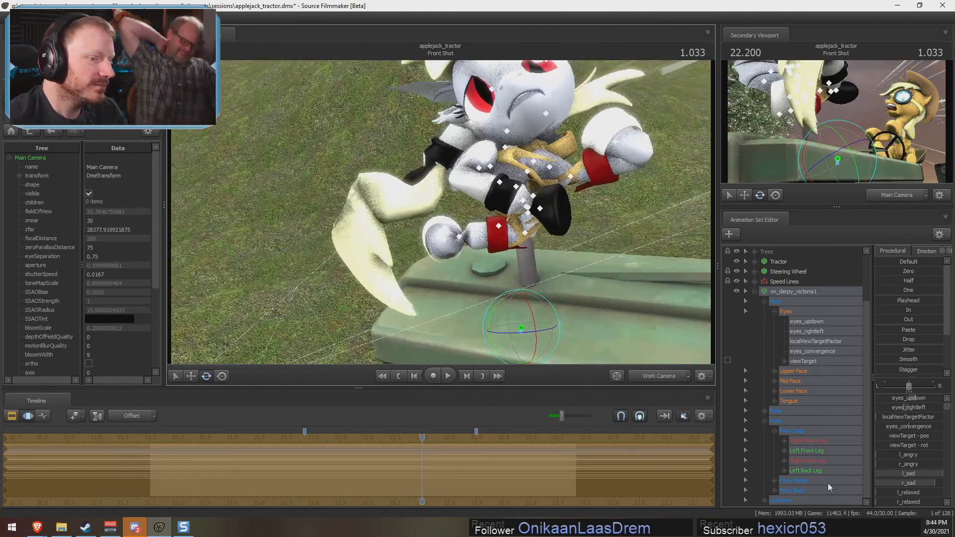
Step: Zero l_sad and r_sad in the Upper Face group and raise the happy brow controls
{"action": "left_click", "coordinate": [806, 372]}
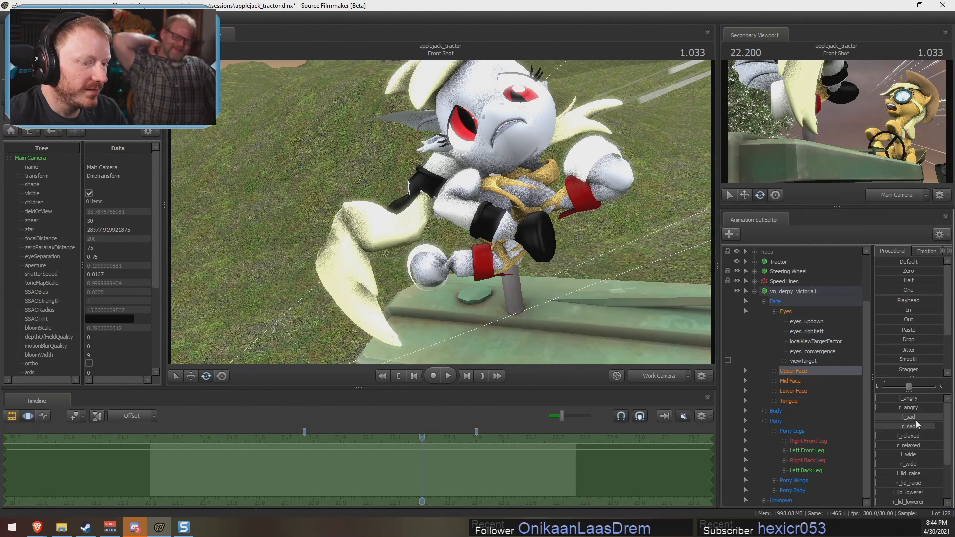
{"action": "left_click_drag", "start_coordinate": [916, 418], "coordinate": [848, 418]}
{"action": "left_click_drag", "start_coordinate": [915, 426], "coordinate": [856, 426]}
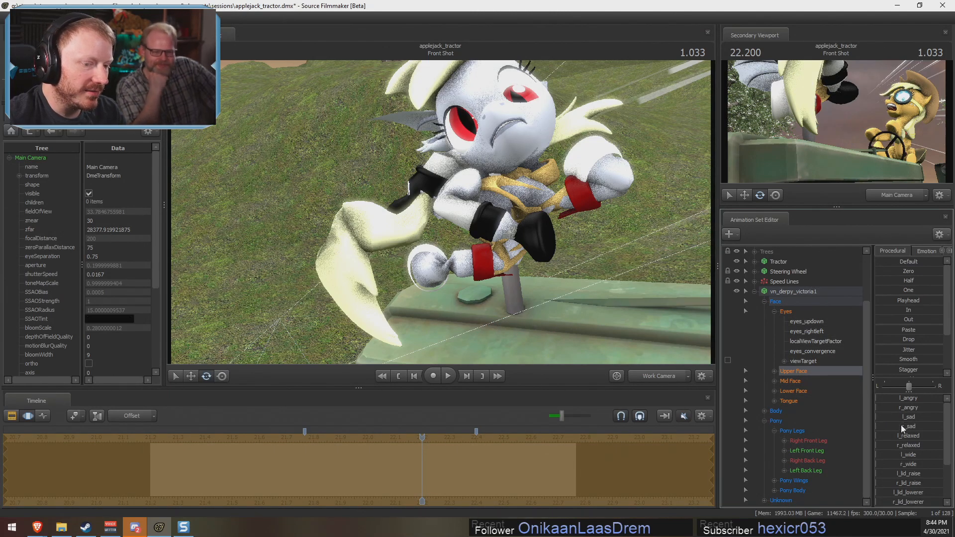
{"action": "scroll", "coordinate": [911, 482], "scroll_direction": "down", "scroll_amount": 2}
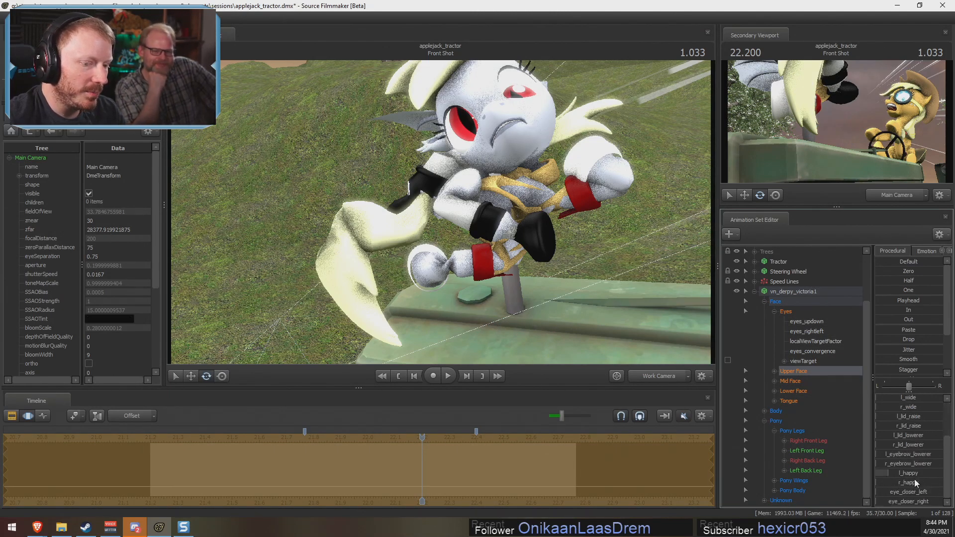
Step: Replace the frown with l_smirk and r_smirk in the Lower Face group and try out jaw_open on the smiling mouth
{"action": "left_click", "coordinate": [820, 390]}
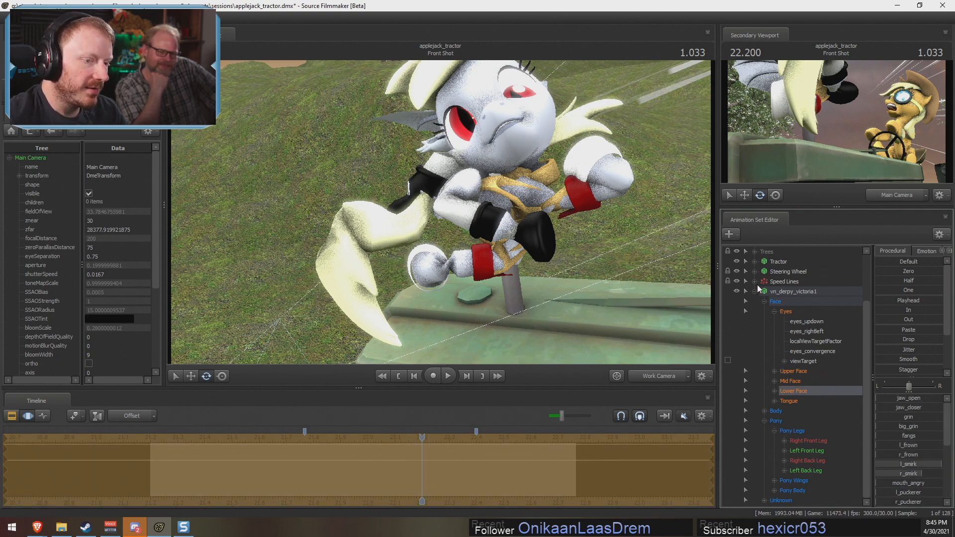
{"action": "left_click_drag", "start_coordinate": [541, 301], "coordinate": [557, 289]}
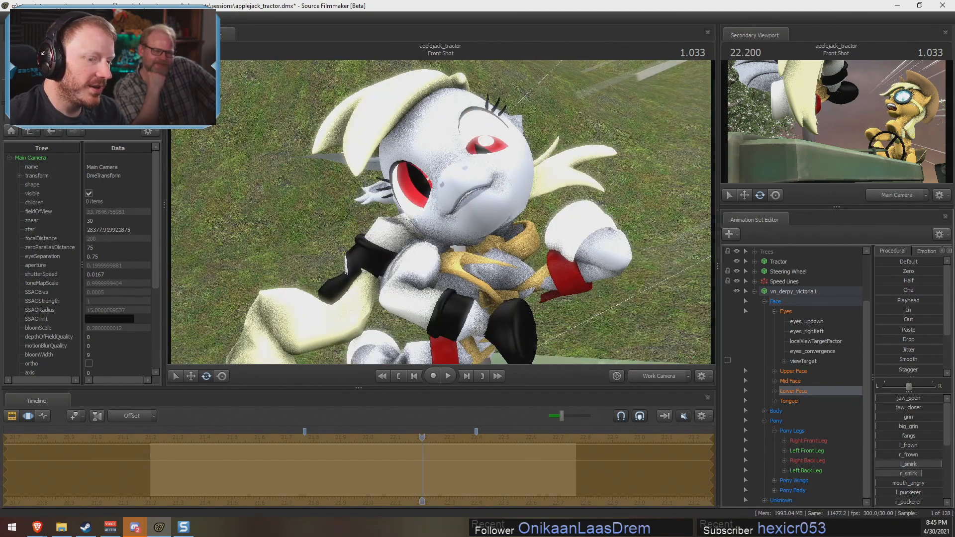
{"action": "mouse_move", "coordinate": [883, 397]}
{"action": "left_mouse_down"}
{"action": "mouse_move", "coordinate": [930, 398]}
{"action": "mouse_move", "coordinate": [880, 398]}
{"action": "left_mouse_up"}
{"action": "left_click_drag", "start_coordinate": [598, 318], "coordinate": [592, 302]}
{"action": "left_click_drag", "start_coordinate": [440, 212], "coordinate": [441, 220]}
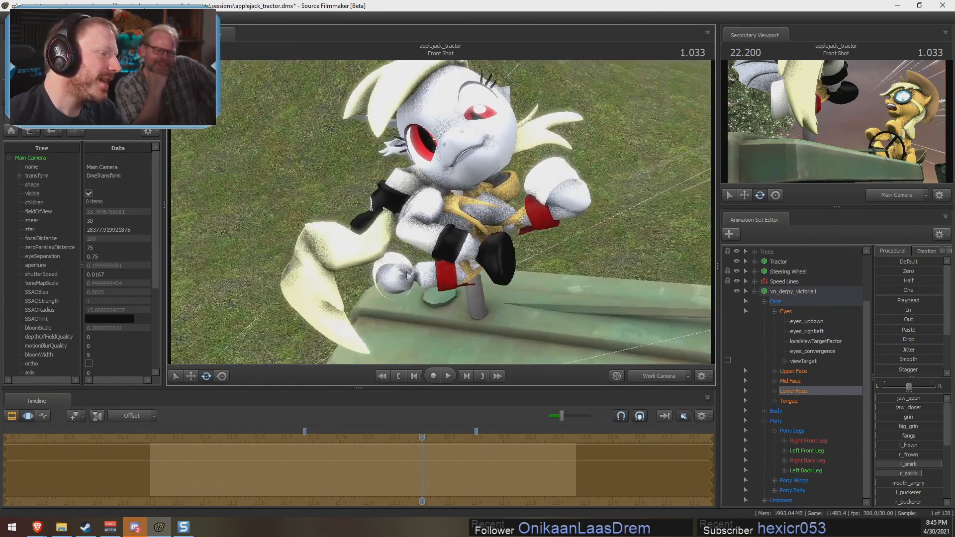
Step: Inspect the pony's white front hoof and smirking face up close
{"action": "left_click_drag", "start_coordinate": [408, 277], "coordinate": [446, 285]}
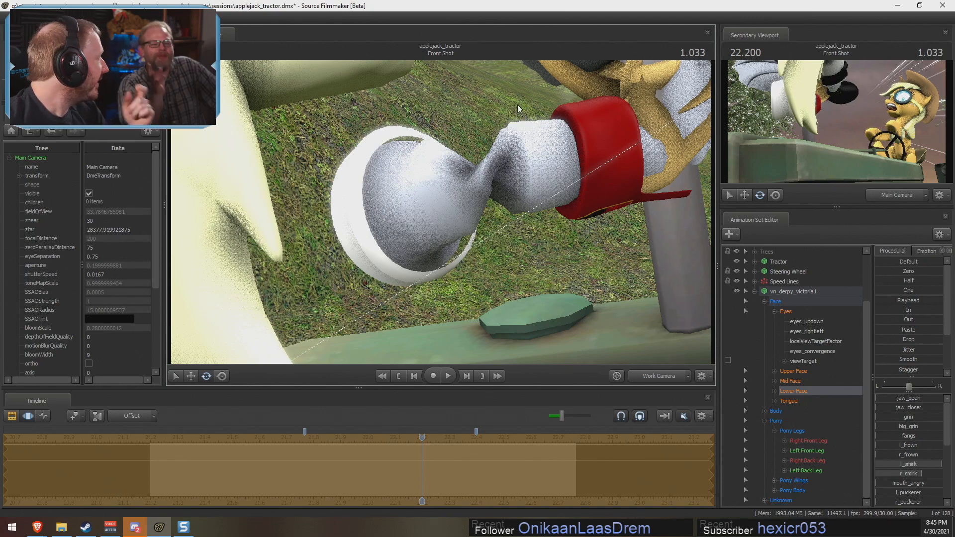
{"action": "left_click_drag", "start_coordinate": [440, 212], "coordinate": [416, 154]}
{"action": "key", "text": "s"}
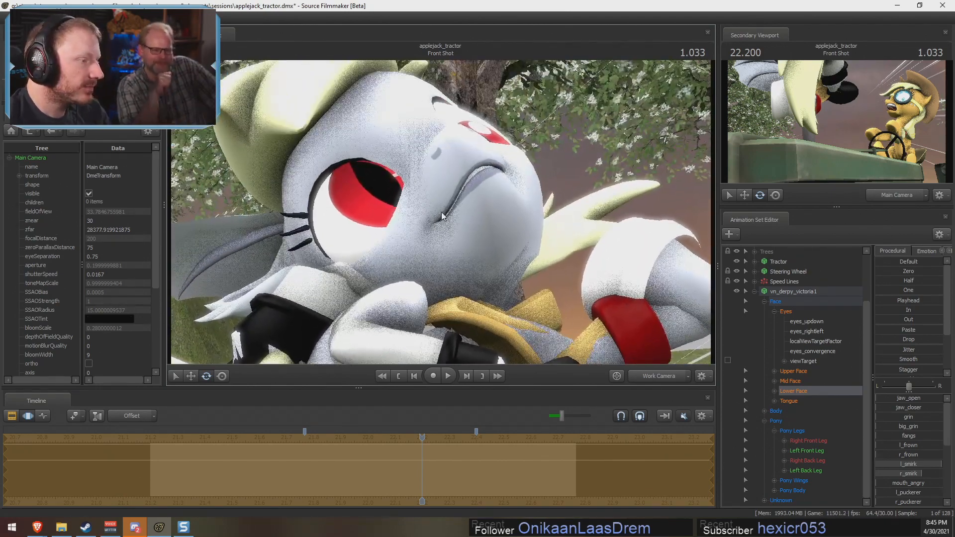
{"action": "key", "text": "z"}
{"action": "left_click_drag", "start_coordinate": [420, 242], "coordinate": [421, 295]}
{"action": "key", "text": "s"}
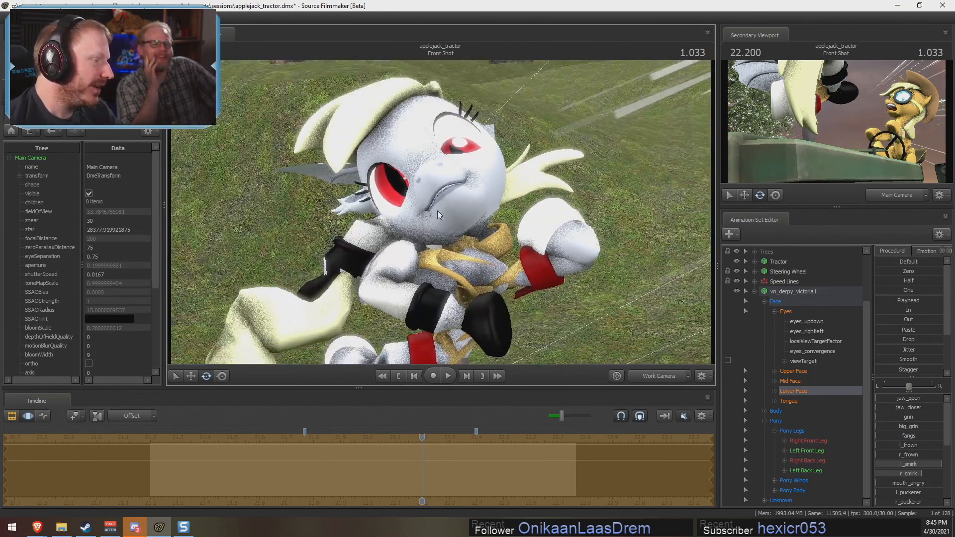
Step: Remove the vn_derpy_victoria1 model from the Front Shot
{"action": "key", "text": "s"}
{"action": "left_click_drag", "start_coordinate": [437, 211], "coordinate": [440, 226]}
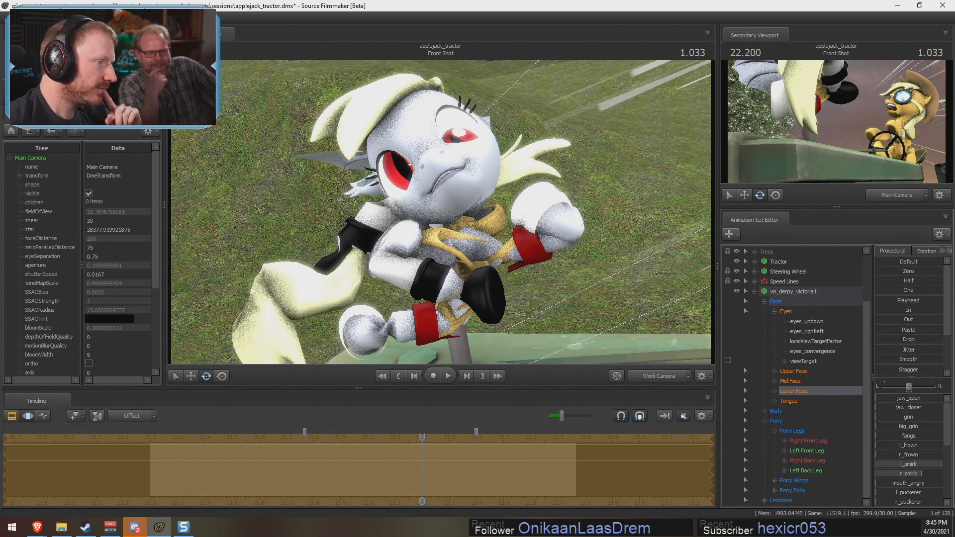
{"action": "mouse_move", "coordinate": [879, 398]}
{"action": "left_mouse_down"}
{"action": "mouse_move", "coordinate": [933, 398]}
{"action": "mouse_move", "coordinate": [876, 398]}
{"action": "left_mouse_up"}
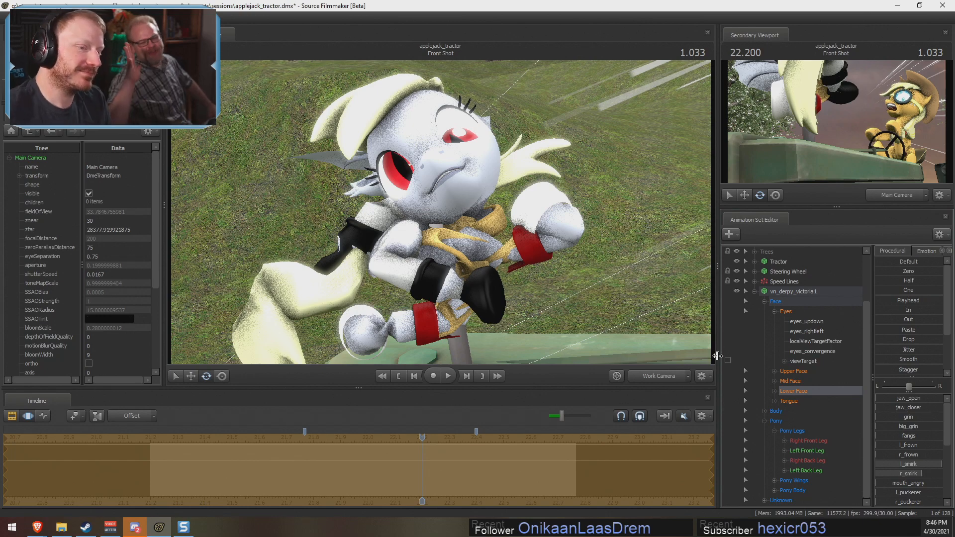
{"action": "left_click", "coordinate": [819, 293]}
{"action": "right_click", "coordinate": [820, 292]}
{"action": "left_click", "coordinate": [833, 315]}
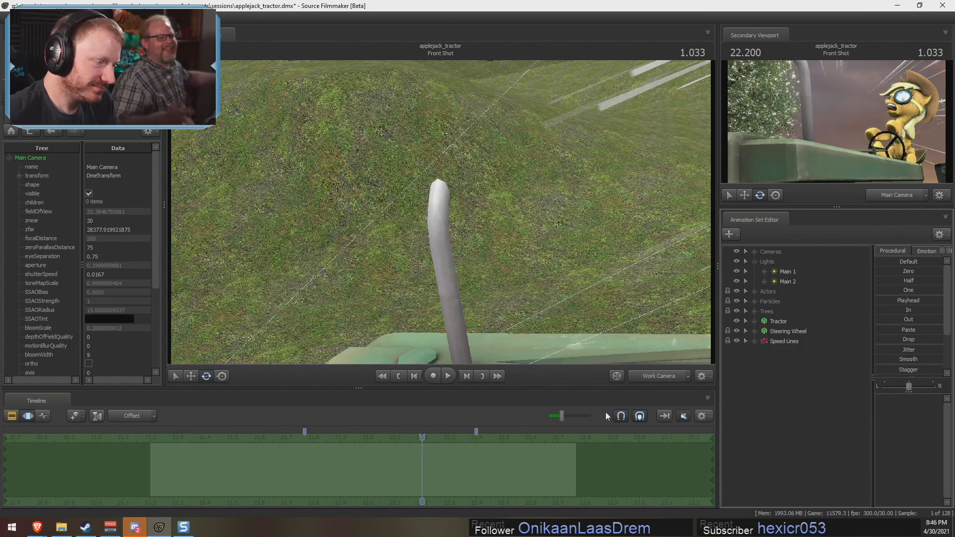
Step: Review the opening frames of the Front Shot through the Main Camera, checking the passing tree and Applejack's pose
{"action": "key", "text": "F3"}
{"action": "scroll", "coordinate": [410, 485], "scroll_direction": "down", "scroll_amount": 4}
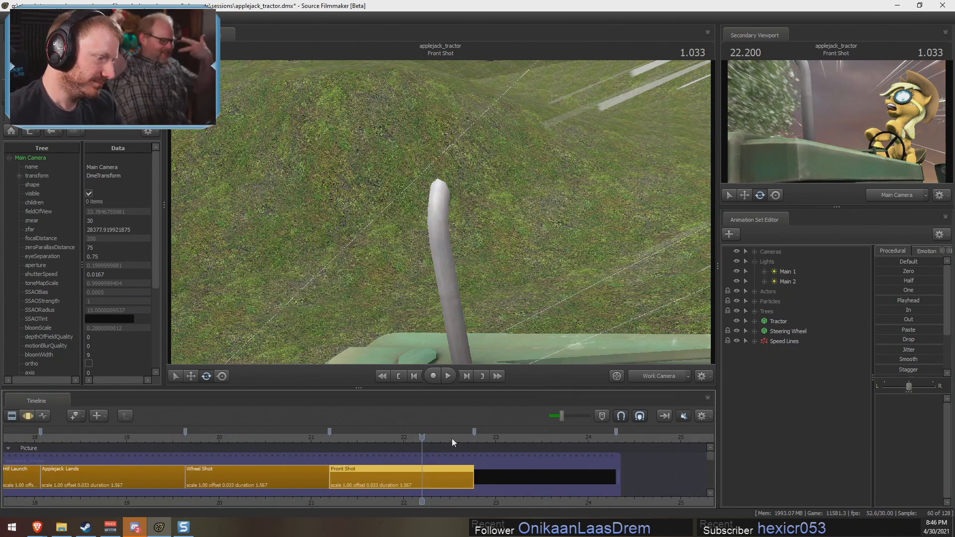
{"action": "left_click_drag", "start_coordinate": [422, 437], "coordinate": [348, 437]}
{"action": "left_click", "coordinate": [659, 376]}
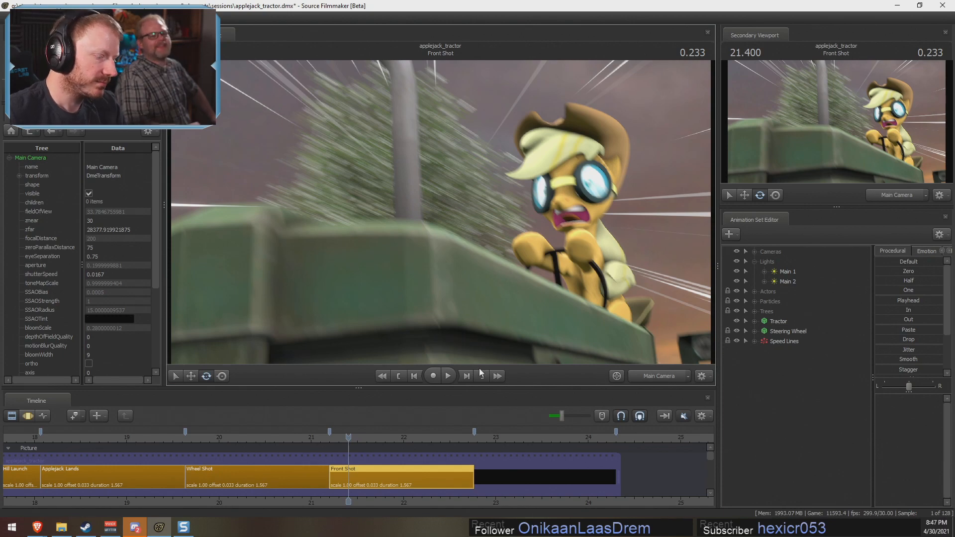
{"action": "key", "text": "F3"}
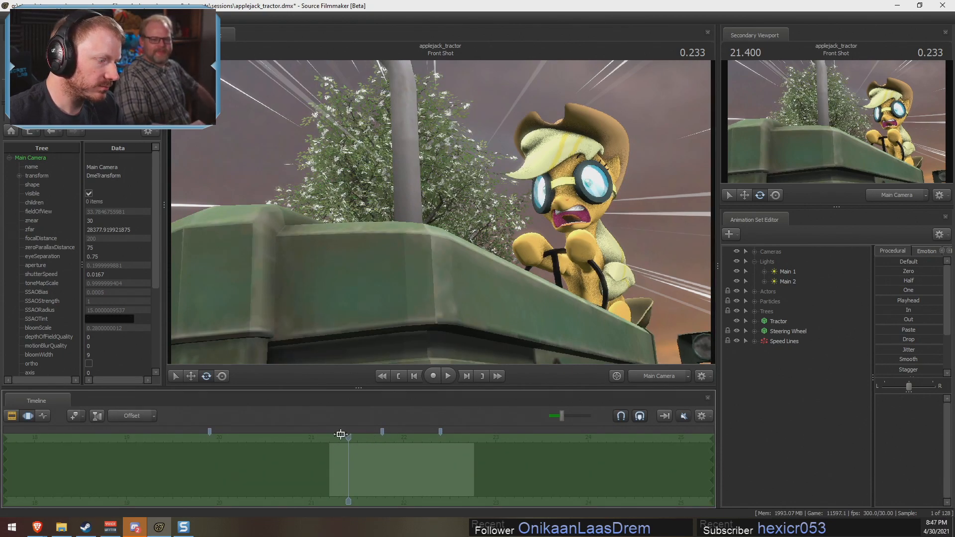
{"action": "left_click_drag", "start_coordinate": [341, 434], "coordinate": [341, 455]}
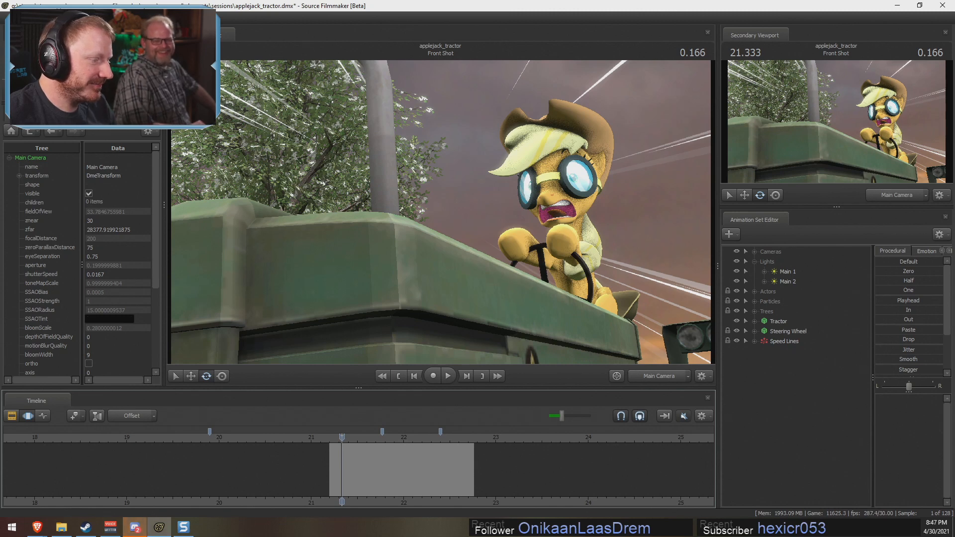
{"action": "left_click_drag", "start_coordinate": [342, 437], "coordinate": [341, 437]}
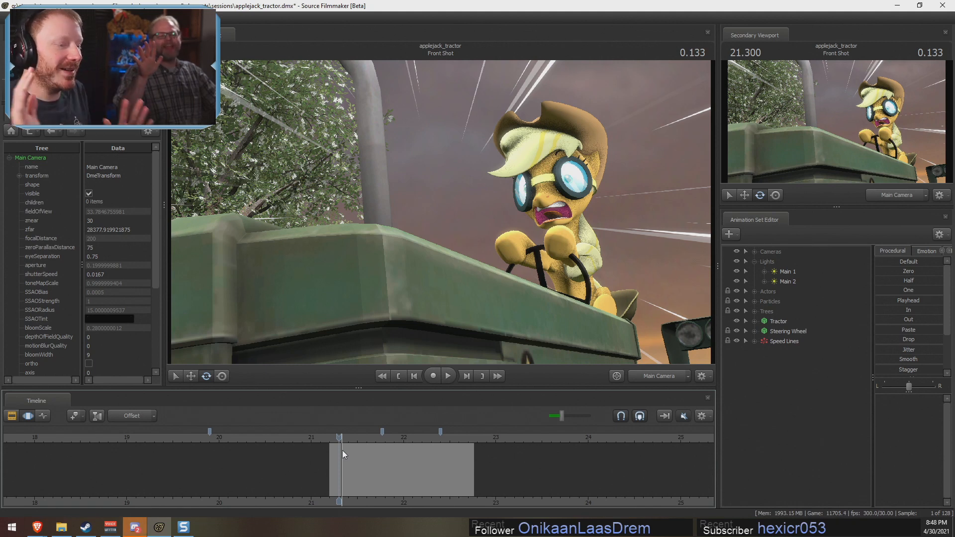
{"action": "left_click_drag", "start_coordinate": [339, 438], "coordinate": [338, 441]}
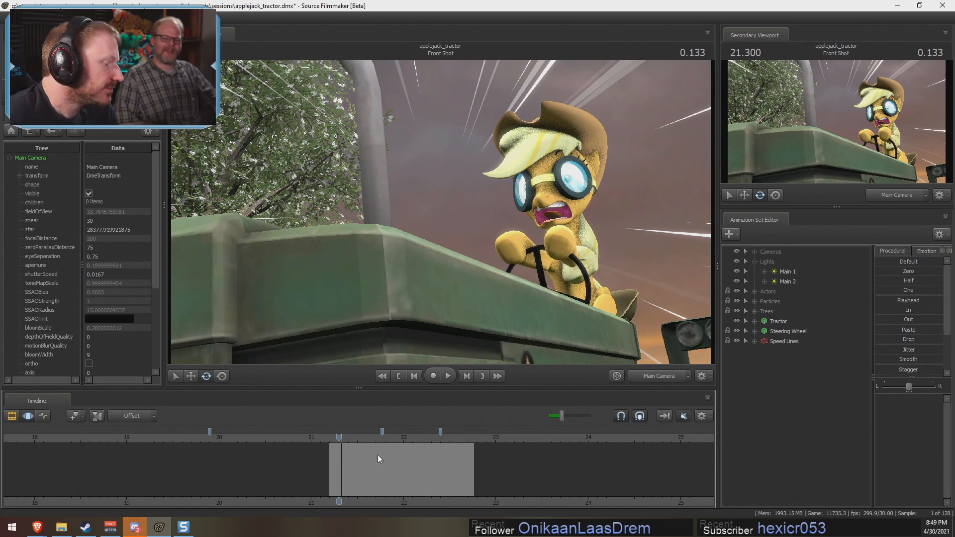
{"action": "left_click_drag", "start_coordinate": [339, 442], "coordinate": [333, 442]}
Step: Mark a short time selection just after the start of the Front Shot
{"action": "key", "text": "shift"}
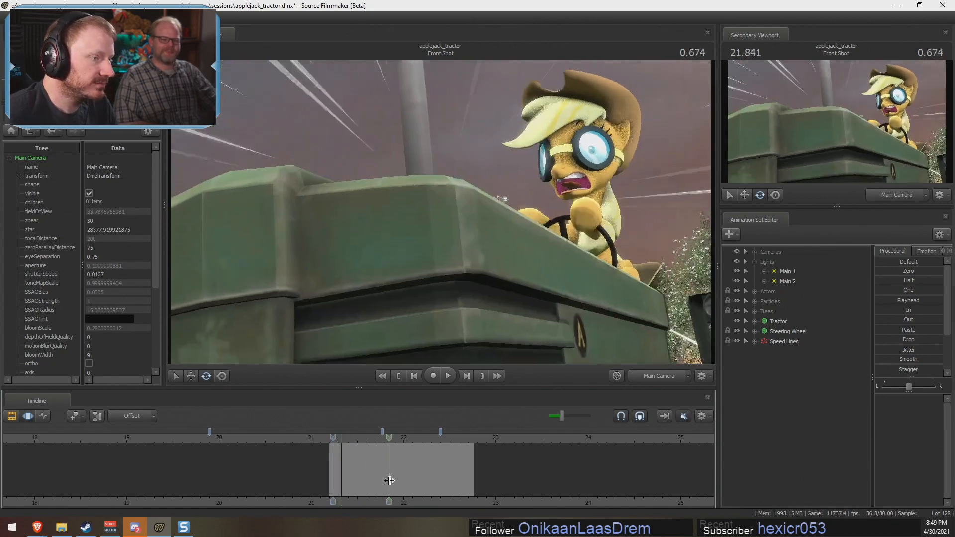
{"action": "left_click", "coordinate": [342, 467], "text": "shift"}
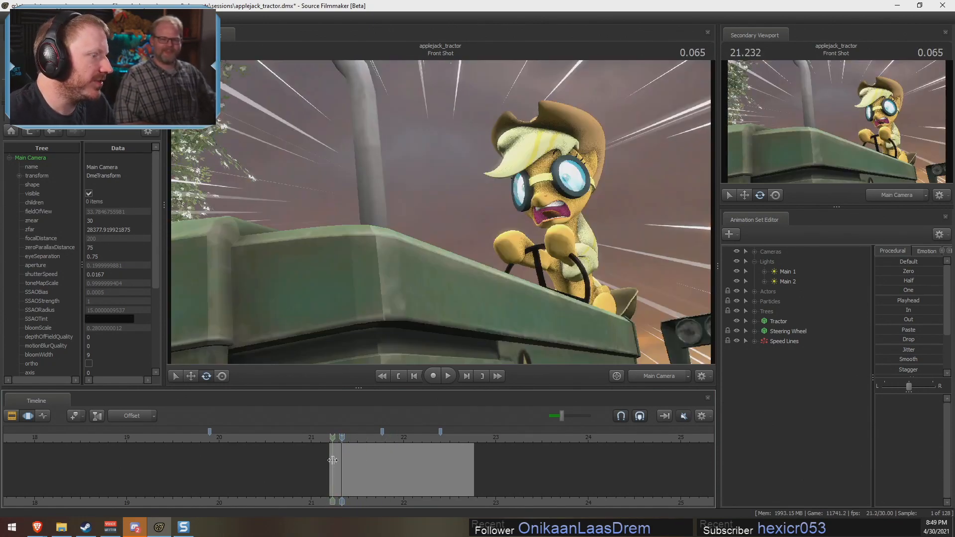
{"action": "left_click_drag", "start_coordinate": [332, 460], "coordinate": [357, 466], "text": "shift"}
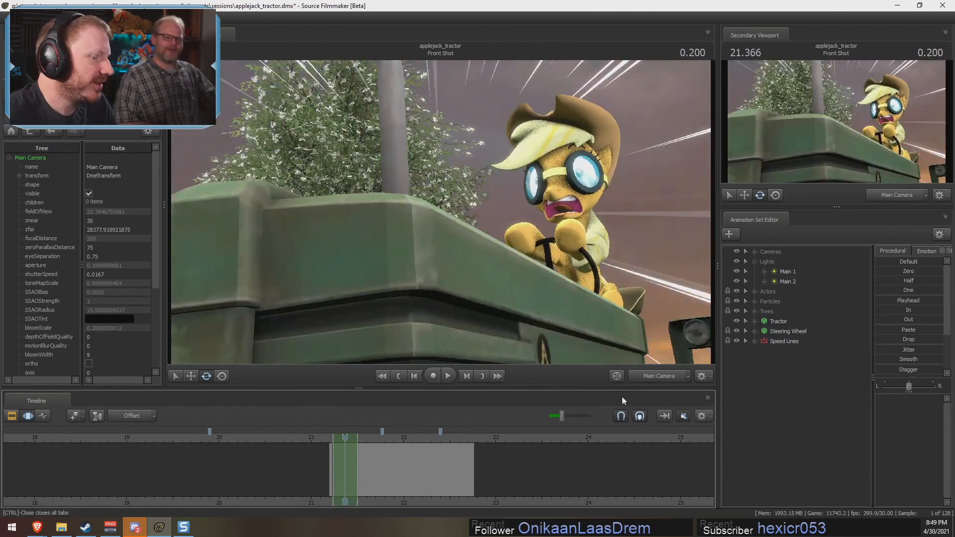
Step: View the tractor from overhead with the Work Camera and extend the time selection from the Front Shot's start to about 21.7 seconds
{"action": "left_click", "coordinate": [651, 381]}
{"action": "left_click_drag", "start_coordinate": [609, 308], "coordinate": [603, 388]}
{"action": "key", "text": "s"}
{"action": "key", "text": "w"}
{"action": "key", "text": "shift"}
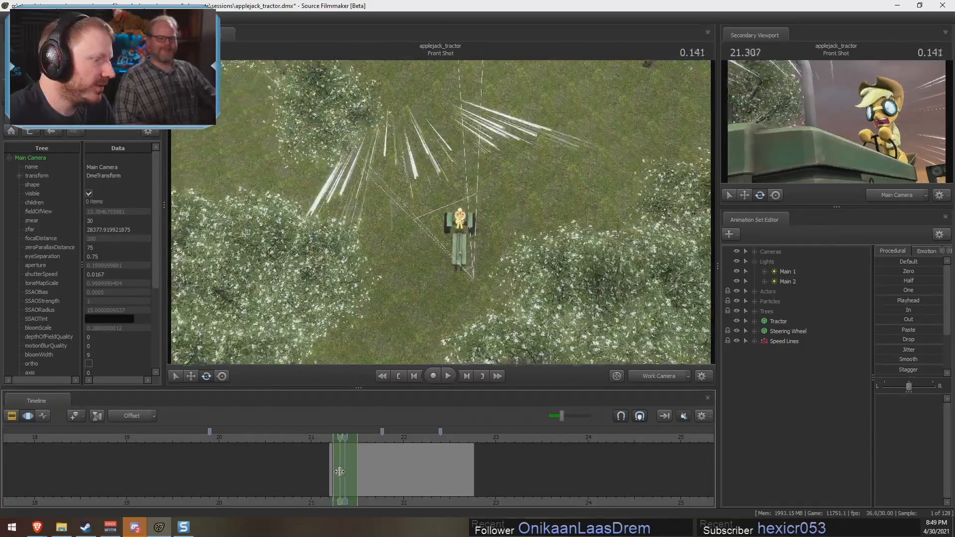
{"action": "left_click_drag", "start_coordinate": [333, 469], "coordinate": [372, 485], "text": "shift"}
{"action": "left_click", "coordinate": [351, 480], "text": "shift"}
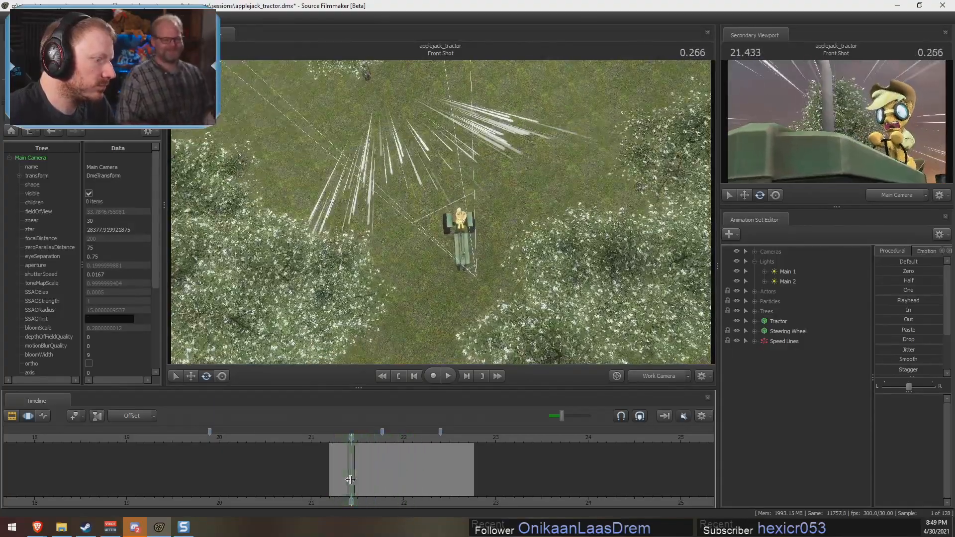
{"action": "scroll", "coordinate": [351, 479], "scroll_direction": "up", "scroll_amount": 7, "text": "shift"}
{"action": "key", "text": "F2"}
{"action": "key", "text": "F3"}
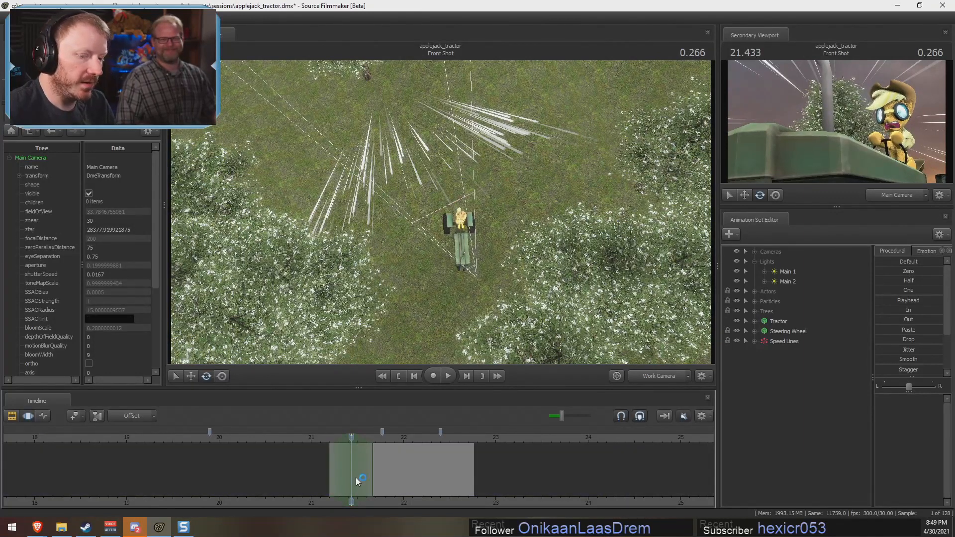
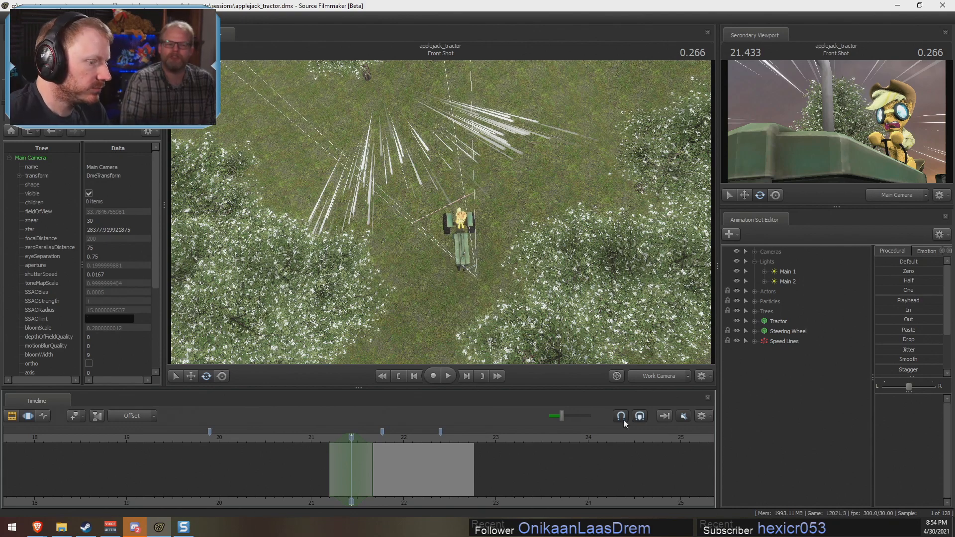
Step: Scrub through the Front Shot in the Main Camera view and place the playhead at the shot's start in the Clip Editor
{"action": "left_click", "coordinate": [647, 376]}
{"action": "left_click_drag", "start_coordinate": [324, 437], "coordinate": [419, 465]}
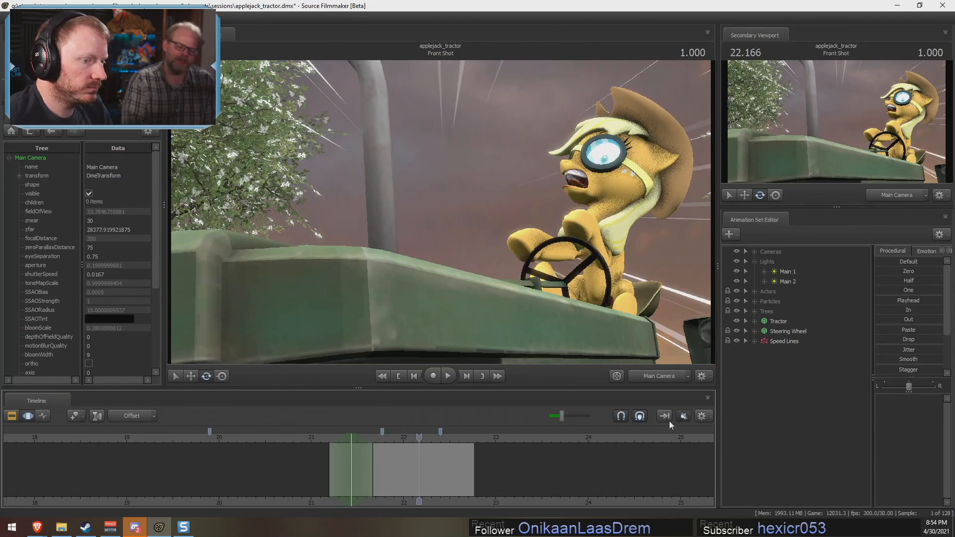
{"action": "key", "text": "F2"}
{"action": "left_click_drag", "start_coordinate": [714, 458], "coordinate": [717, 463]}
{"action": "left_click", "coordinate": [329, 436]}
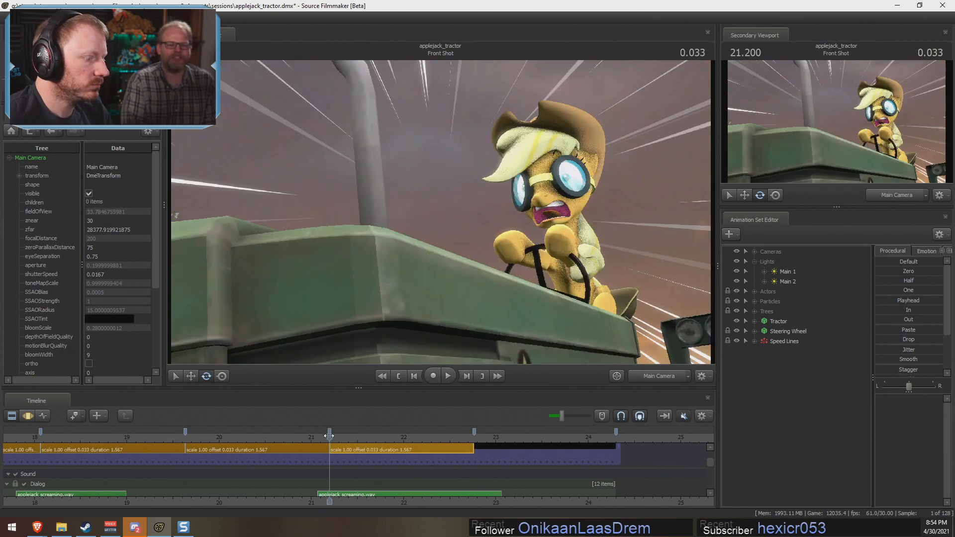
Step: Unmute the timeline audio, switch off the Music track and play the Front Shot with its dialog sound
{"action": "left_click", "coordinate": [686, 416]}
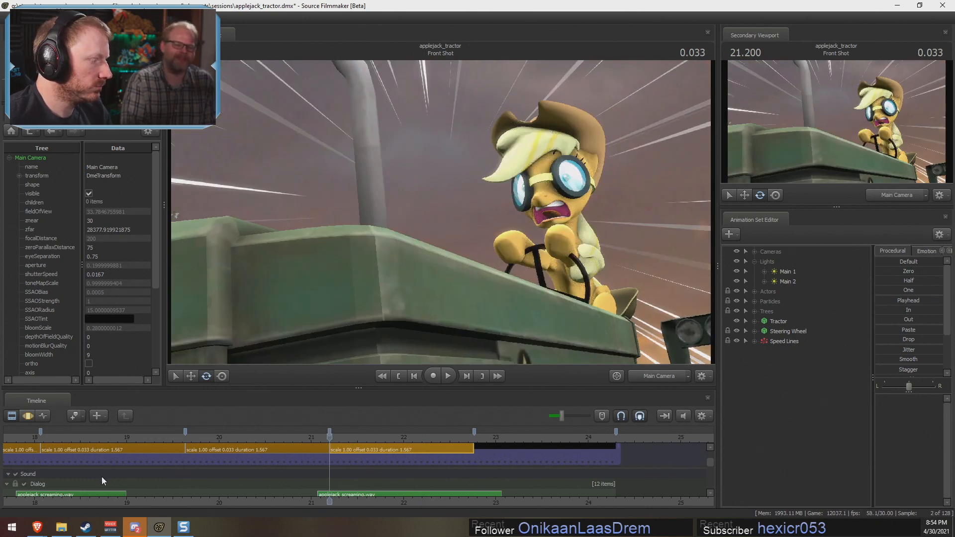
{"action": "scroll", "coordinate": [76, 475], "scroll_direction": "down", "scroll_amount": 1}
{"action": "scroll", "coordinate": [76, 475], "scroll_direction": "up", "scroll_amount": 1}
{"action": "left_click_drag", "start_coordinate": [712, 463], "coordinate": [713, 467]}
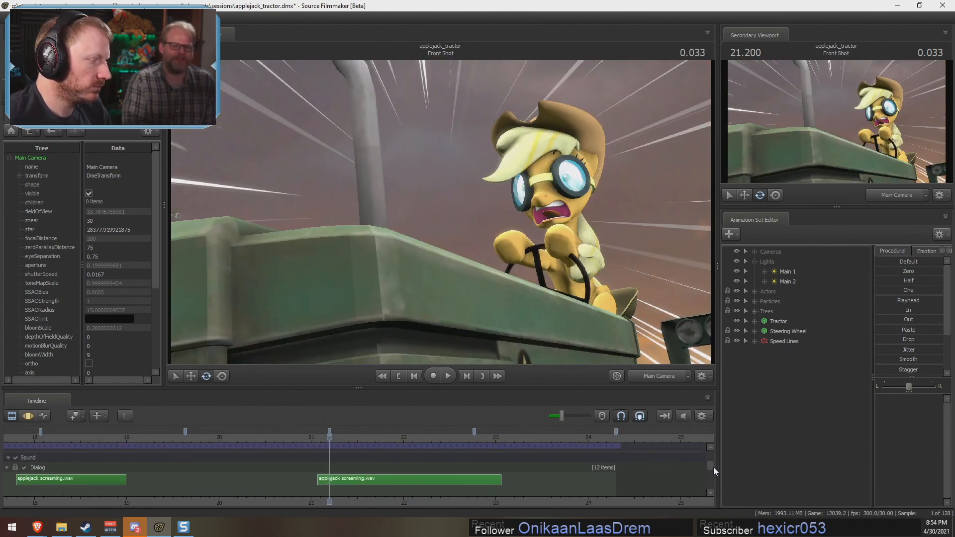
{"action": "left_click", "coordinate": [24, 495]}
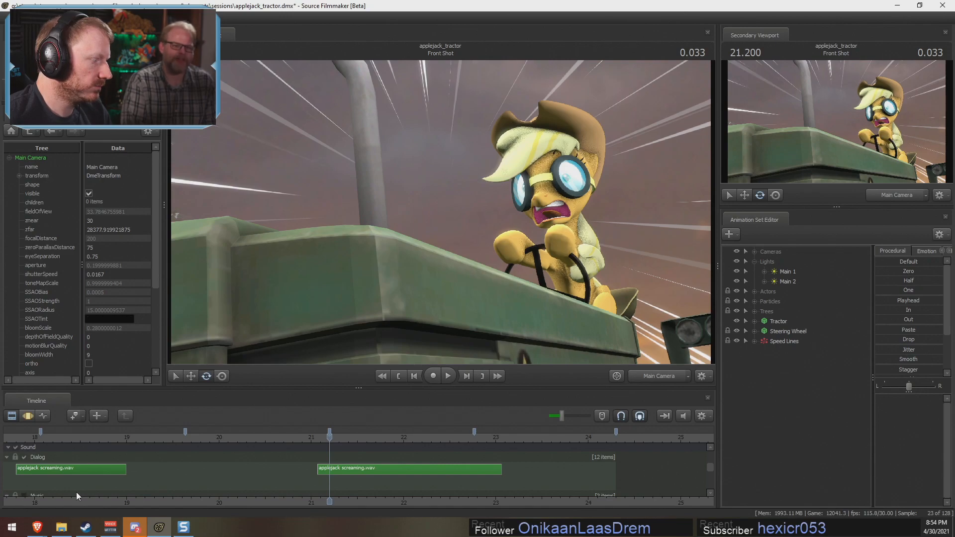
{"action": "key", "text": "space"}
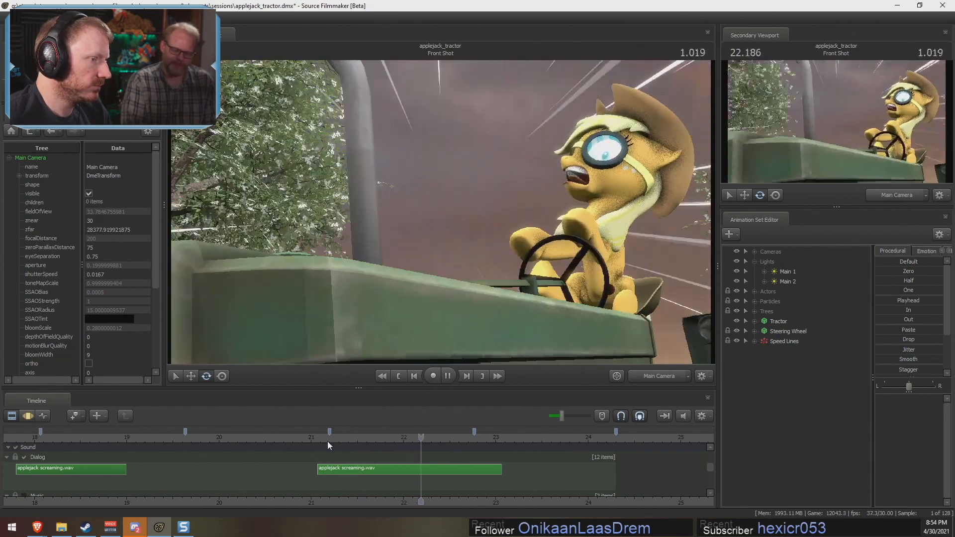
Step: Trim the beginning of the second applejack screaming.wav clip to the Front Shot's start and play it back
{"action": "left_click_drag", "start_coordinate": [327, 440], "coordinate": [328, 473]}
{"action": "left_click", "coordinate": [330, 473]}
{"action": "key", "text": "space"}
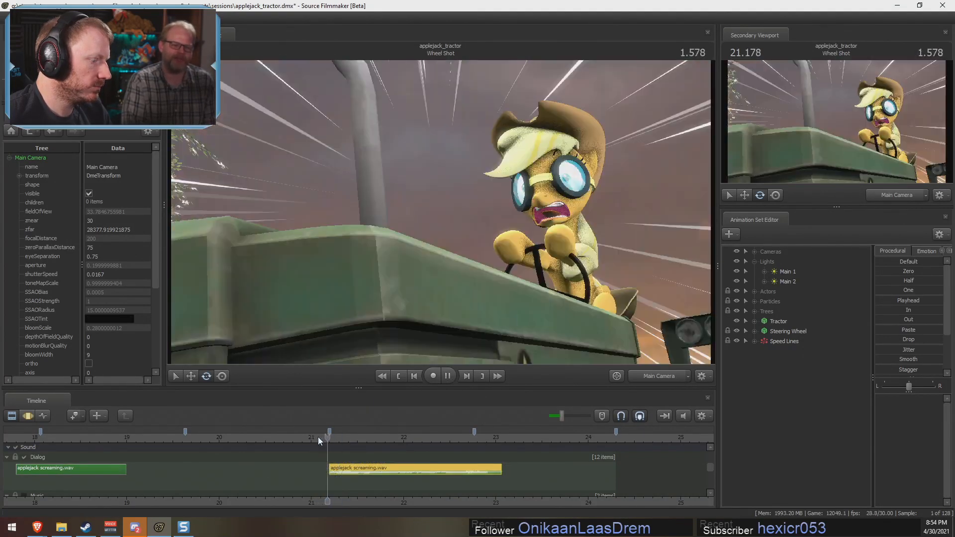
{"action": "key", "text": "space"}
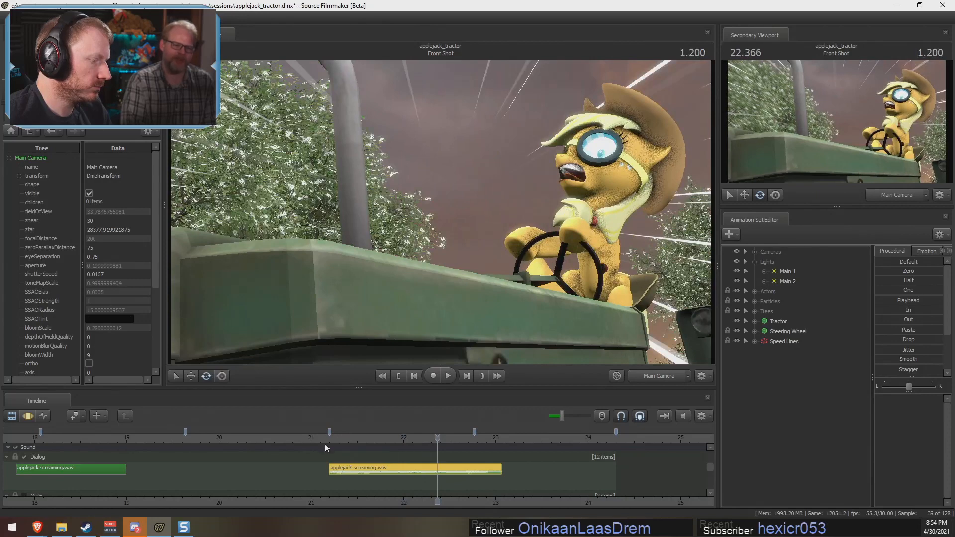
Step: Slide the second applejack screaming.wav clip and trim its ends so it spans exactly the Front Shot
{"action": "left_click_drag", "start_coordinate": [339, 469], "coordinate": [327, 470]}
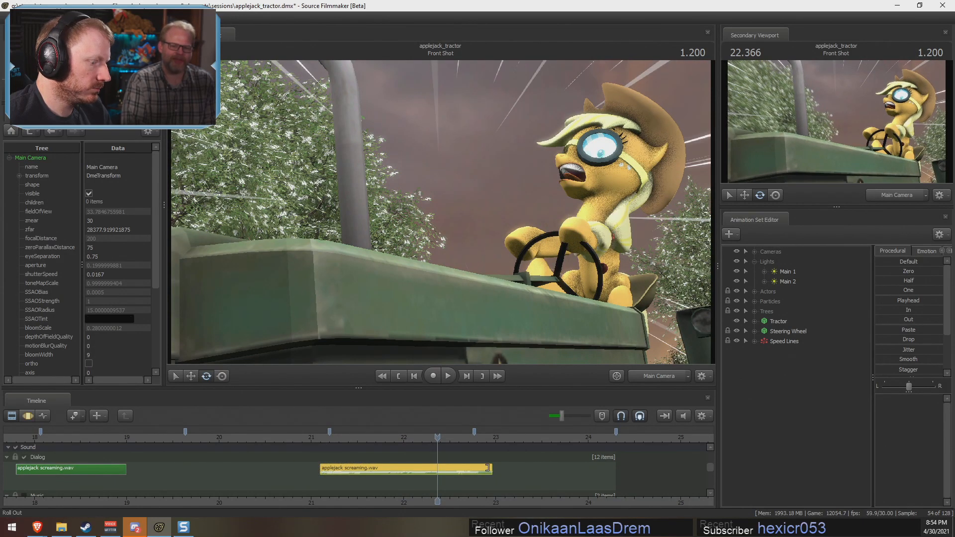
{"action": "left_click_drag", "start_coordinate": [470, 468], "coordinate": [467, 465]}
{"action": "left_click_drag", "start_coordinate": [325, 468], "coordinate": [332, 467]}
Step: Play the Front Shot twice to check the scream's timing against Applejack's animation
{"action": "left_click", "coordinate": [316, 437]}
{"action": "key", "text": "space"}
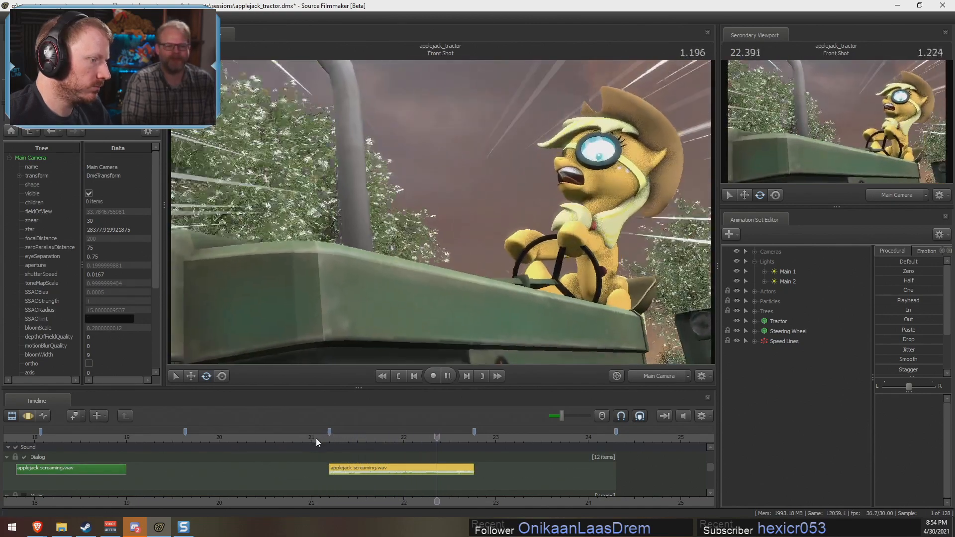
{"action": "key", "text": "space"}
{"action": "left_click", "coordinate": [330, 436]}
{"action": "key", "text": "space"}
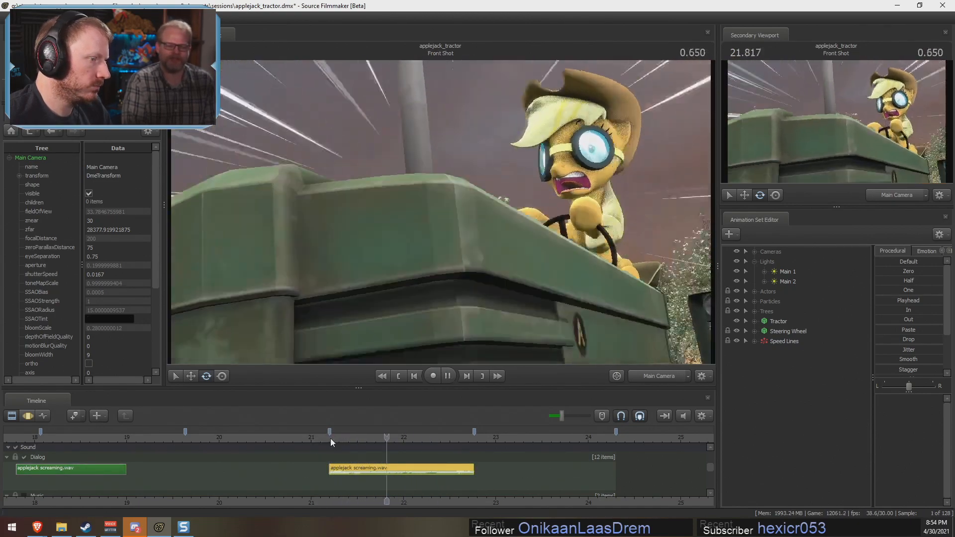
{"action": "key", "text": "space"}
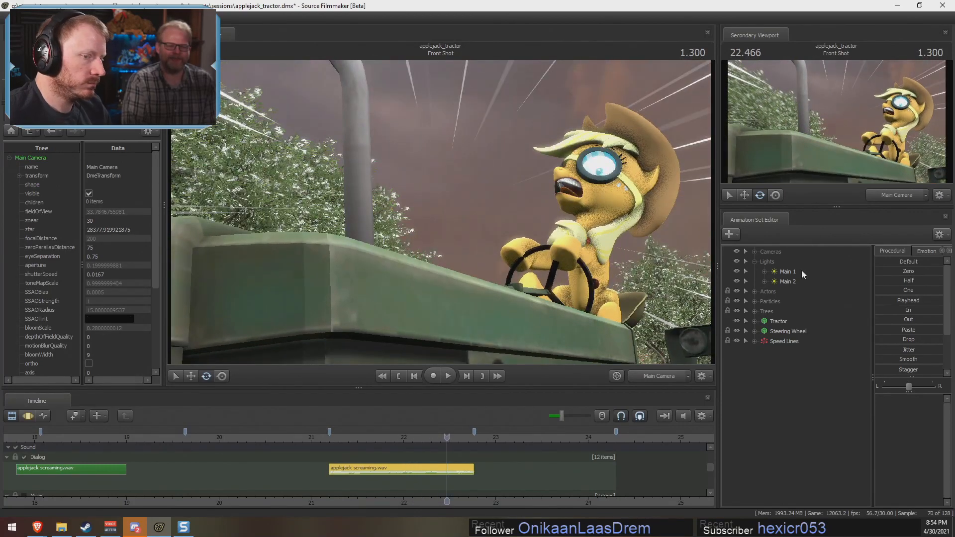
Step: Expand Applejack's Face group under Actors and select all of its Lower Face controls
{"action": "left_click", "coordinate": [755, 292]}
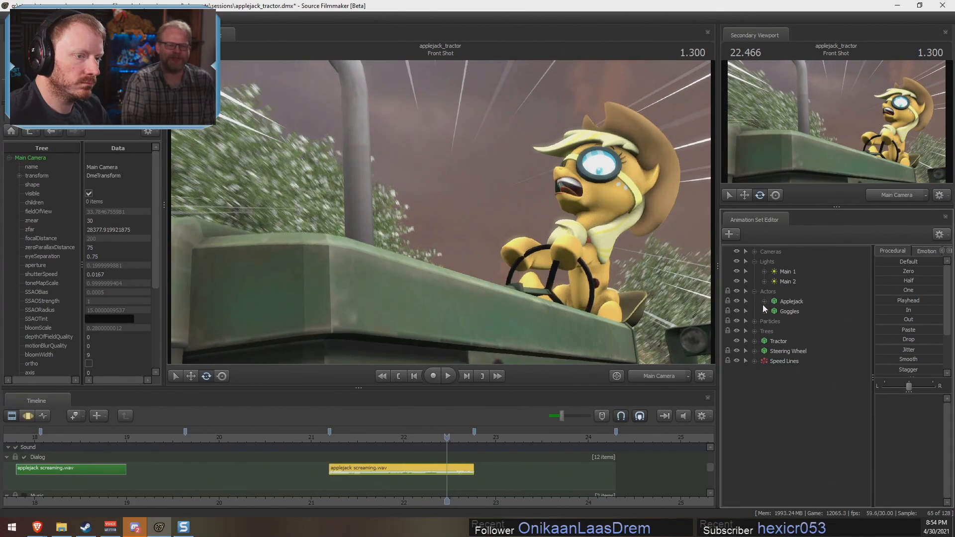
{"action": "left_click", "coordinate": [764, 302]}
{"action": "left_click", "coordinate": [773, 312]}
{"action": "left_click", "coordinate": [803, 341]}
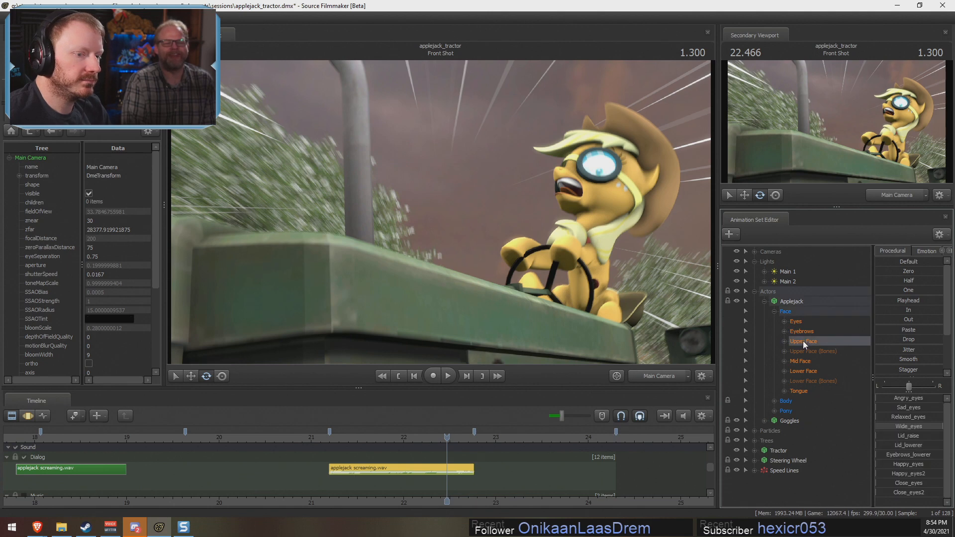
{"action": "left_click", "coordinate": [784, 370]}
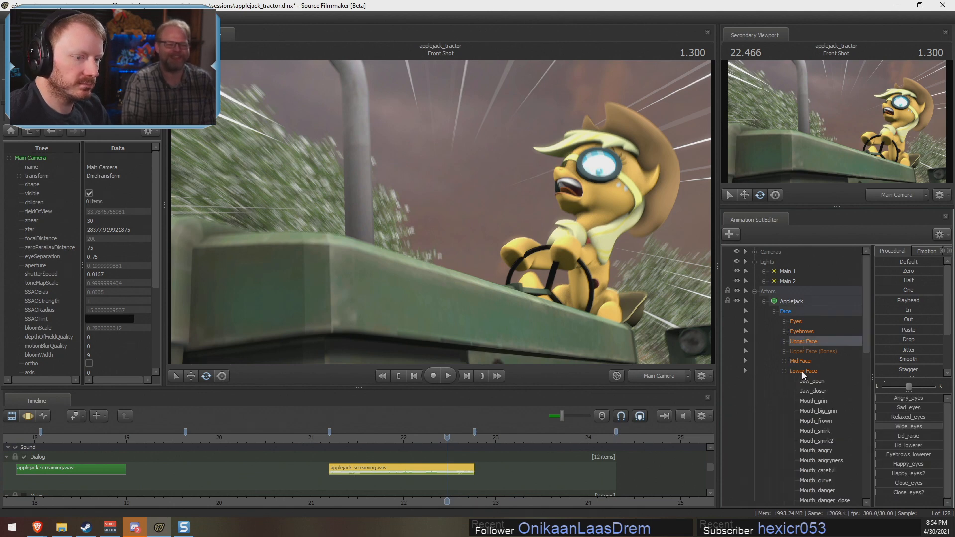
{"action": "left_click", "coordinate": [808, 372]}
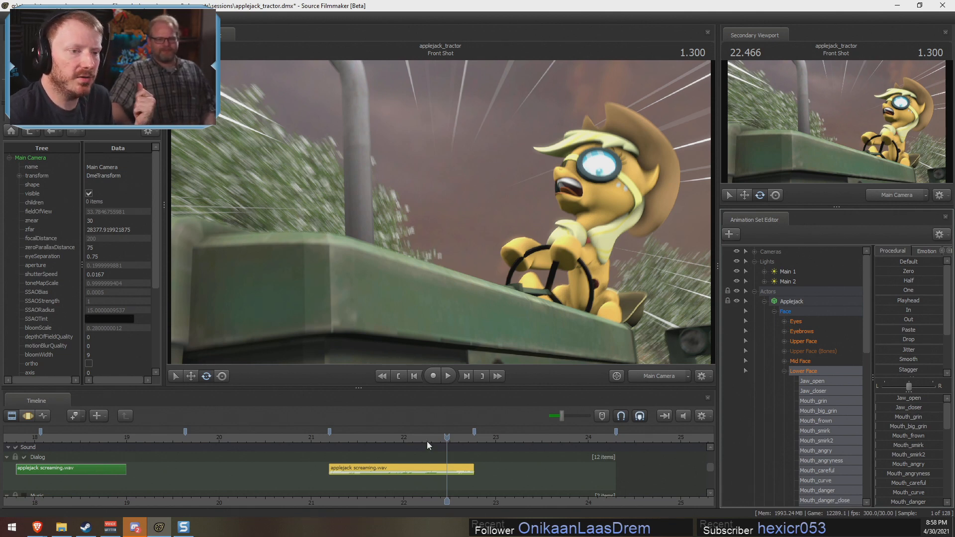
Step: Move the playhead to 21.366 in the Motion Editor and narrow the time selection tightly around that frame
{"action": "left_click_drag", "start_coordinate": [391, 440], "coordinate": [345, 442]}
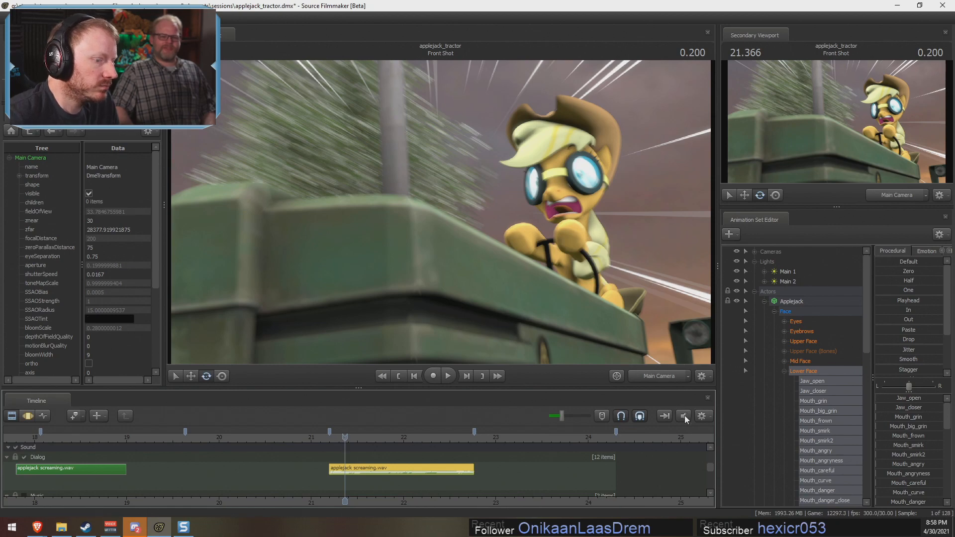
{"action": "key", "text": "F3"}
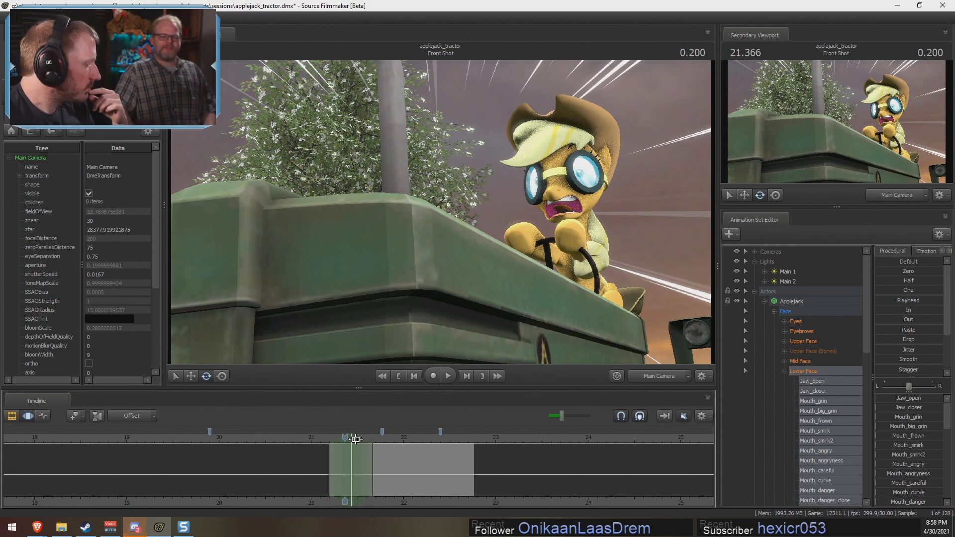
{"action": "left_click_drag", "start_coordinate": [343, 458], "coordinate": [345, 458]}
{"action": "mouse_move", "coordinate": [359, 461]}
{"action": "left_mouse_down"}
{"action": "mouse_move", "coordinate": [375, 457]}
{"action": "mouse_move", "coordinate": [336, 453]}
{"action": "mouse_move", "coordinate": [370, 460]}
{"action": "mouse_move", "coordinate": [350, 459]}
{"action": "left_mouse_up"}
{"action": "key", "text": "Escape"}
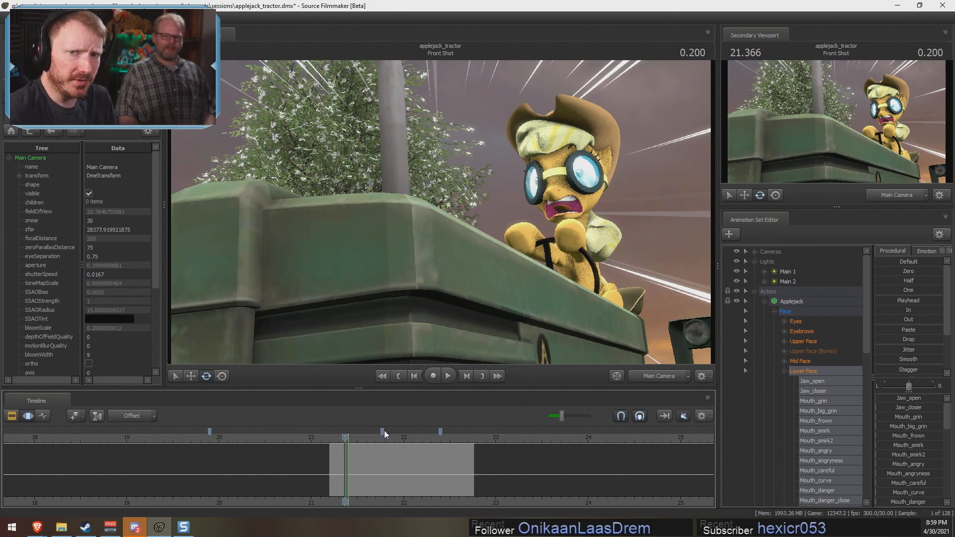
Step: Move the playhead to 21.900 and look through Applejack's Lower Face controls for mouth shapes that suit the scream
{"action": "left_click_drag", "start_coordinate": [346, 471], "coordinate": [395, 466]}
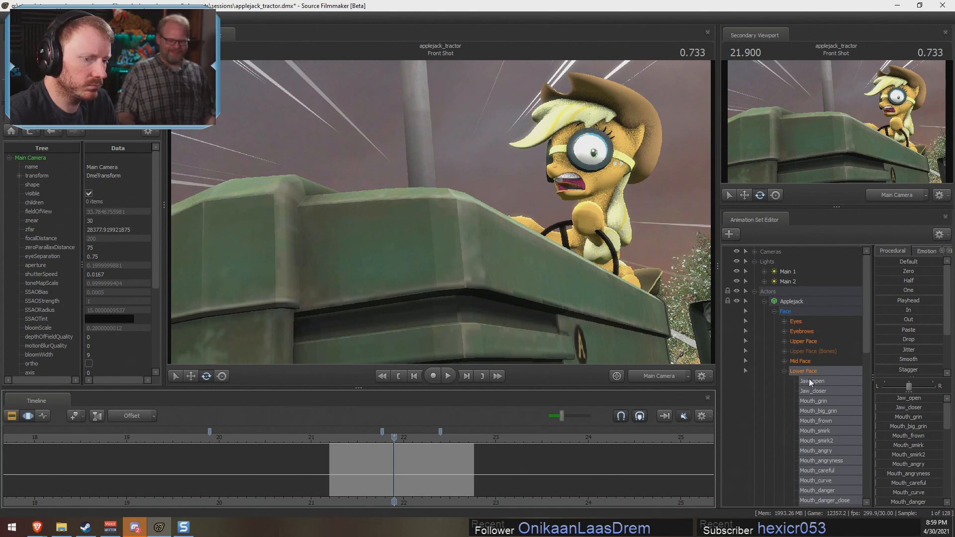
{"action": "scroll", "coordinate": [823, 391], "scroll_direction": "down", "scroll_amount": 9}
{"action": "left_click", "coordinate": [836, 411]}
{"action": "scroll", "coordinate": [837, 301], "scroll_direction": "up", "scroll_amount": 4}
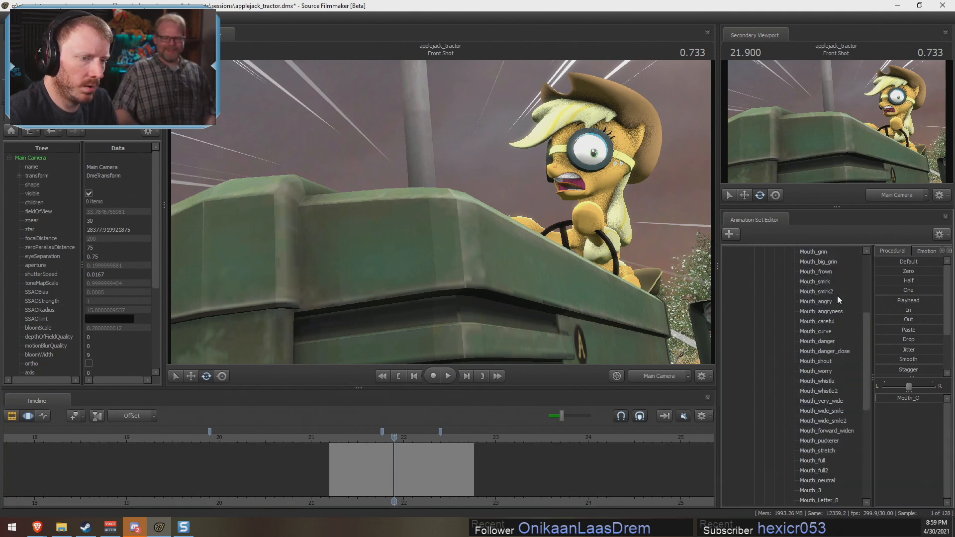
{"action": "scroll", "coordinate": [837, 298], "scroll_direction": "up", "scroll_amount": 2}
{"action": "left_click", "coordinate": [821, 288]}
{"action": "left_click", "coordinate": [828, 284]}
{"action": "scroll", "coordinate": [863, 414], "scroll_direction": "down", "scroll_amount": 4}
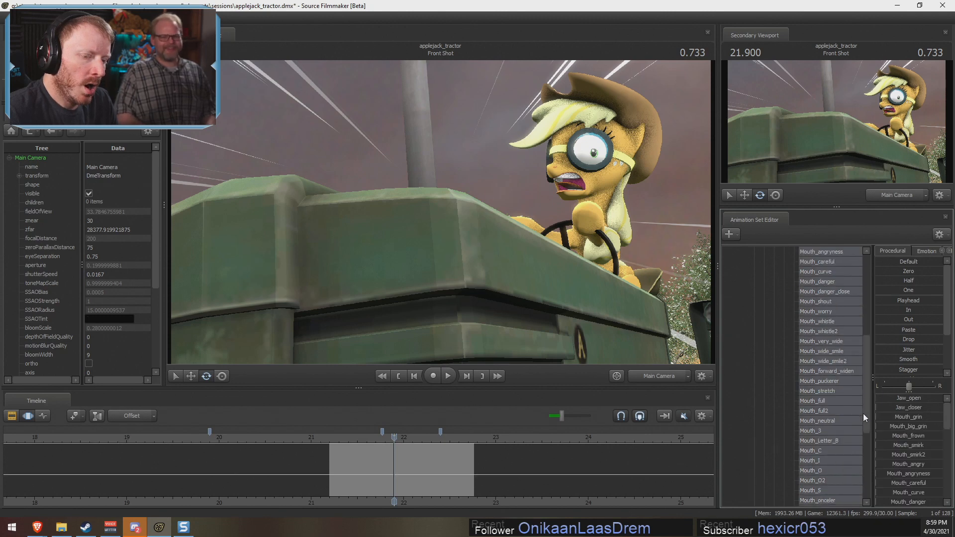
{"action": "scroll", "coordinate": [863, 413], "scroll_direction": "down", "scroll_amount": 3}
{"action": "scroll", "coordinate": [912, 469], "scroll_direction": "down", "scroll_amount": 5}
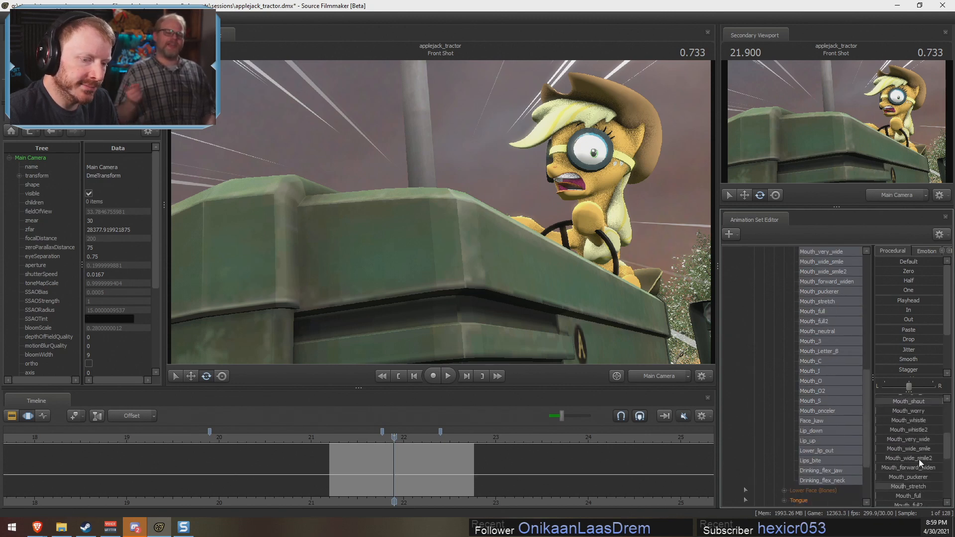
{"action": "scroll", "coordinate": [917, 459], "scroll_direction": "up", "scroll_amount": 2}
{"action": "scroll", "coordinate": [917, 460], "scroll_direction": "down", "scroll_amount": 8}
{"action": "scroll", "coordinate": [918, 460], "scroll_direction": "up", "scroll_amount": 5}
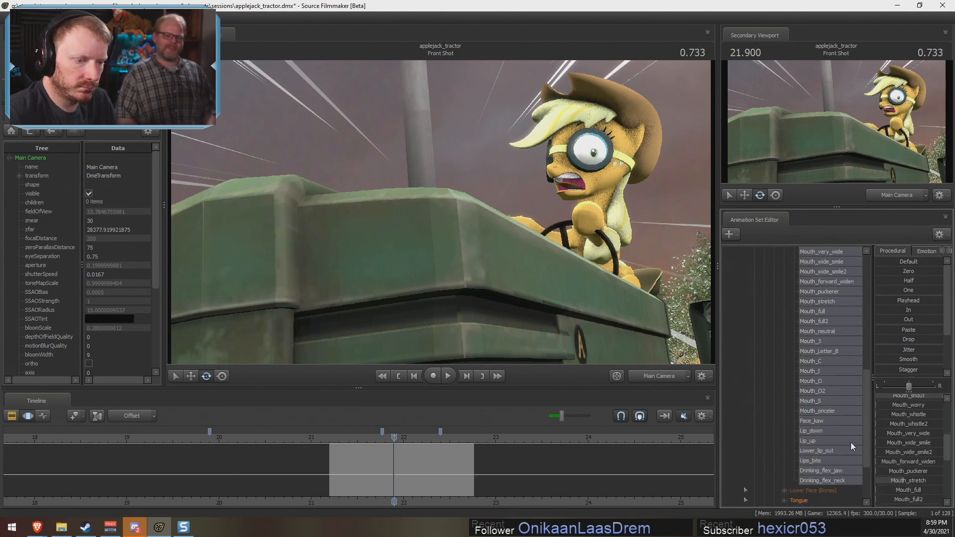
Step: Select only the Mouth_stretch and Mouth_shout controls in Applejack's Lower Face group
{"action": "left_click", "coordinate": [832, 351]}
{"action": "left_click", "coordinate": [831, 301]}
{"action": "scroll", "coordinate": [831, 303], "scroll_direction": "up", "scroll_amount": 2}
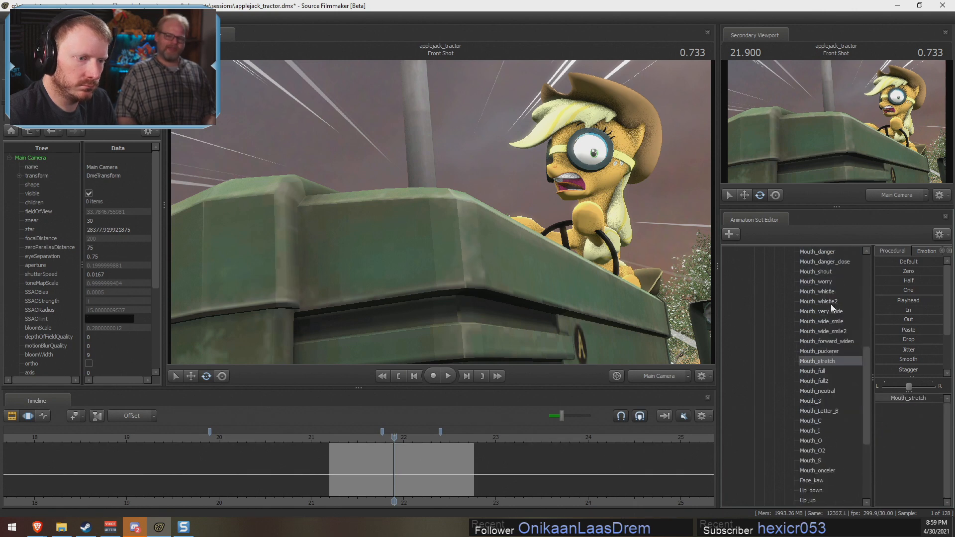
{"action": "scroll", "coordinate": [831, 308], "scroll_direction": "up", "scroll_amount": 1}
{"action": "left_click", "coordinate": [821, 302], "text": "ctrl"}
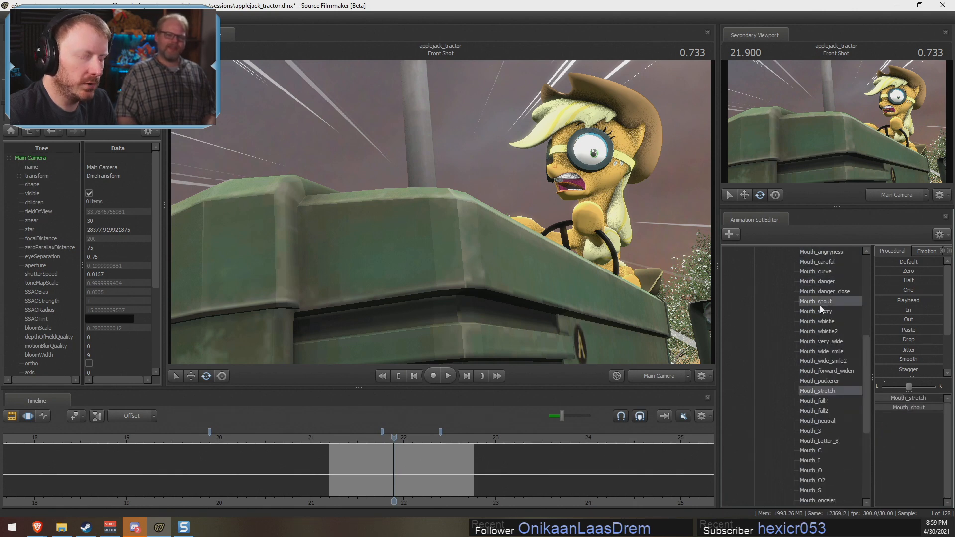
{"action": "left_click", "coordinate": [437, 471]}
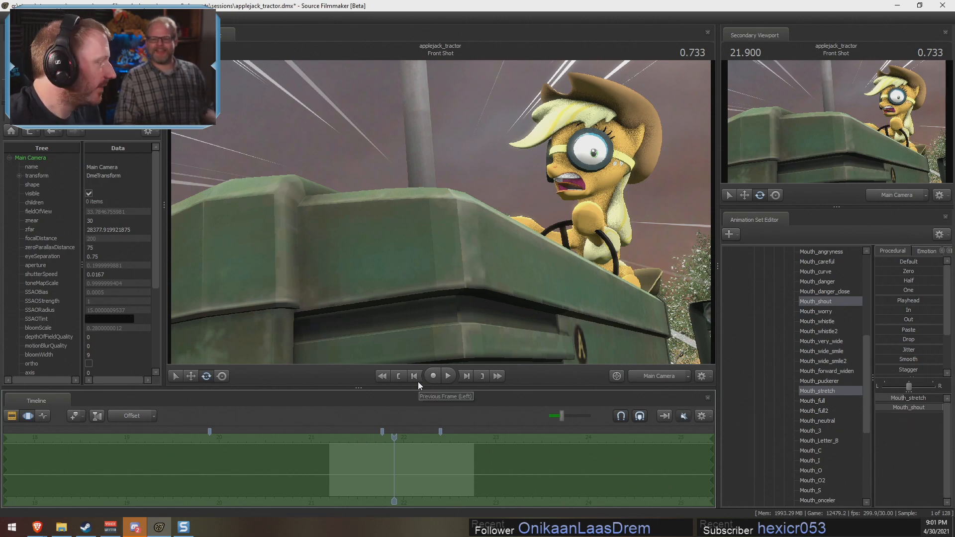
{"action": "left_click", "coordinate": [325, 472]}
{"action": "mouse_move", "coordinate": [324, 472]}
{"action": "left_mouse_down"}
{"action": "mouse_move", "coordinate": [359, 477]}
{"action": "mouse_move", "coordinate": [319, 482]}
{"action": "mouse_move", "coordinate": [341, 480]}
{"action": "mouse_move", "coordinate": [334, 470]}
{"action": "left_mouse_up"}
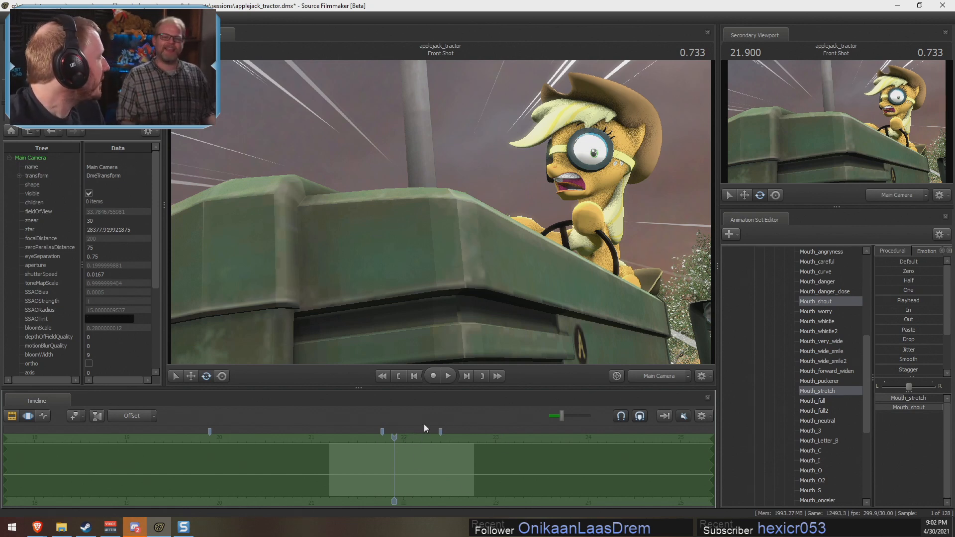
{"action": "left_click", "coordinate": [395, 450]}
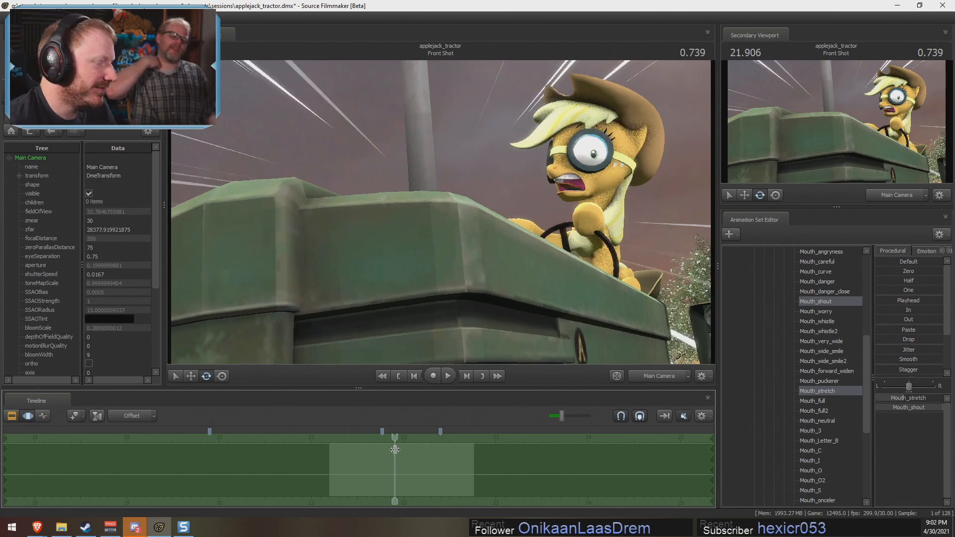
{"action": "mouse_move", "coordinate": [394, 450]}
{"action": "left_mouse_down"}
{"action": "mouse_move", "coordinate": [318, 461]}
{"action": "mouse_move", "coordinate": [395, 462]}
{"action": "left_mouse_up"}
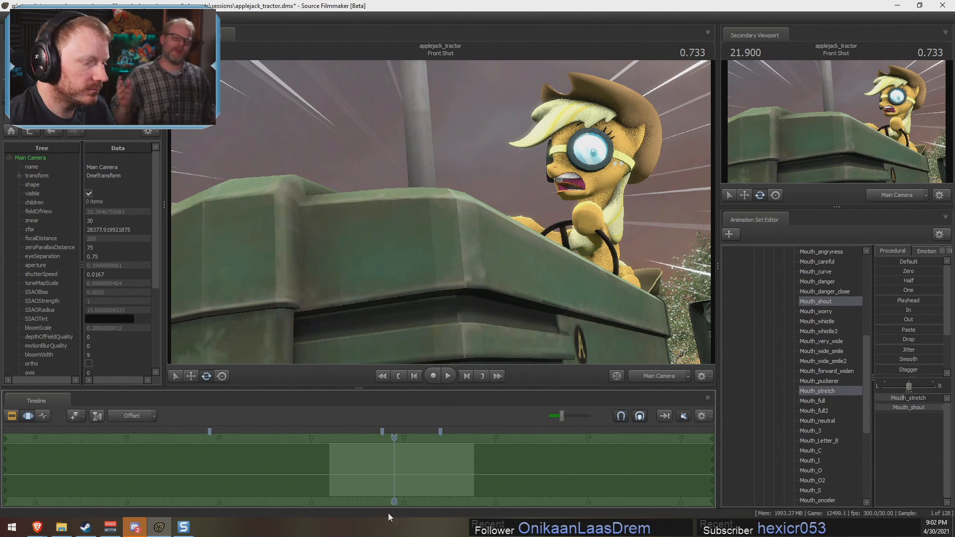
Step: Set a time selection without falloff that reaches slightly past both ends of the Front Shot
{"action": "key", "text": "space"}
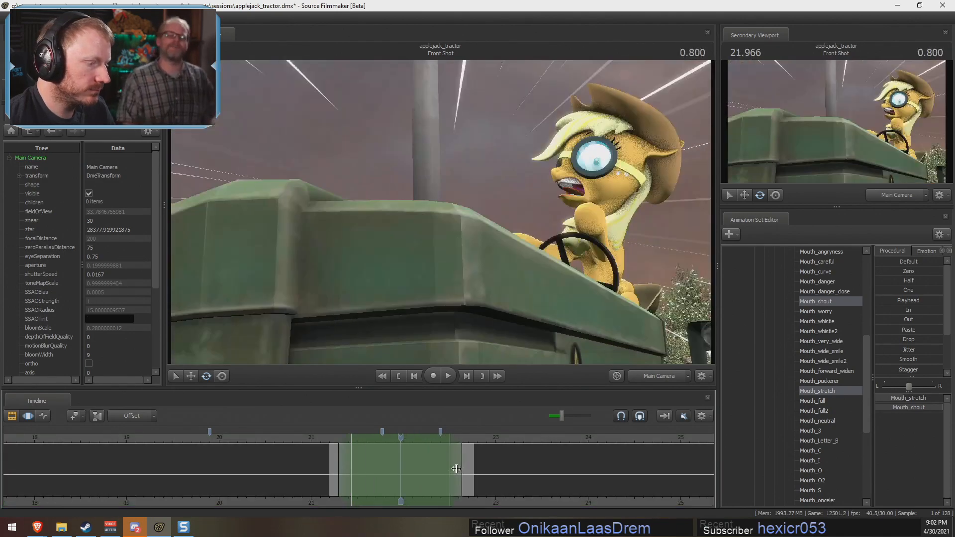
{"action": "scroll", "coordinate": [456, 468], "scroll_direction": "up", "scroll_amount": 4}
{"action": "left_click_drag", "start_coordinate": [336, 458], "coordinate": [308, 472]}
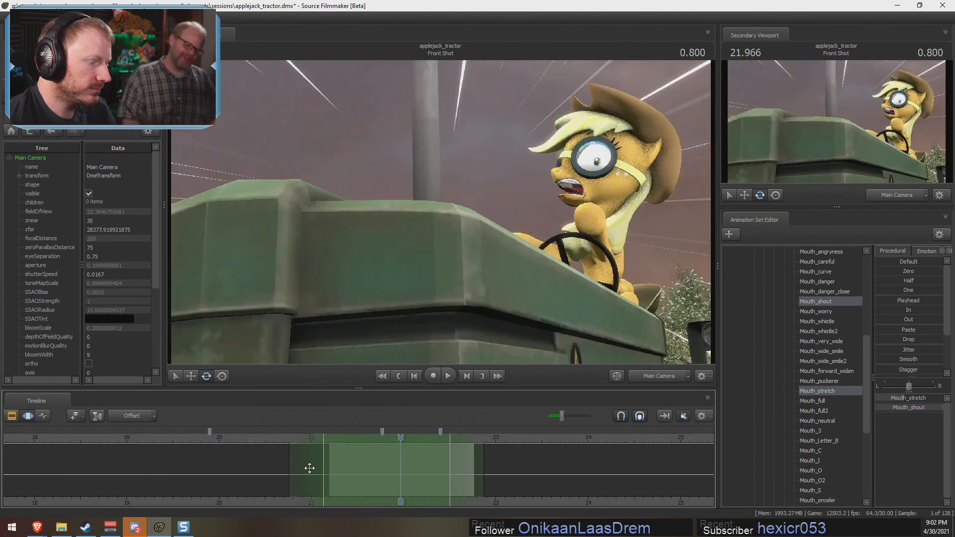
{"action": "scroll", "coordinate": [313, 465], "scroll_direction": "down", "scroll_amount": 1}
{"action": "scroll", "coordinate": [318, 464], "scroll_direction": "up", "scroll_amount": 1}
{"action": "scroll", "coordinate": [333, 464], "scroll_direction": "down", "scroll_amount": 2}
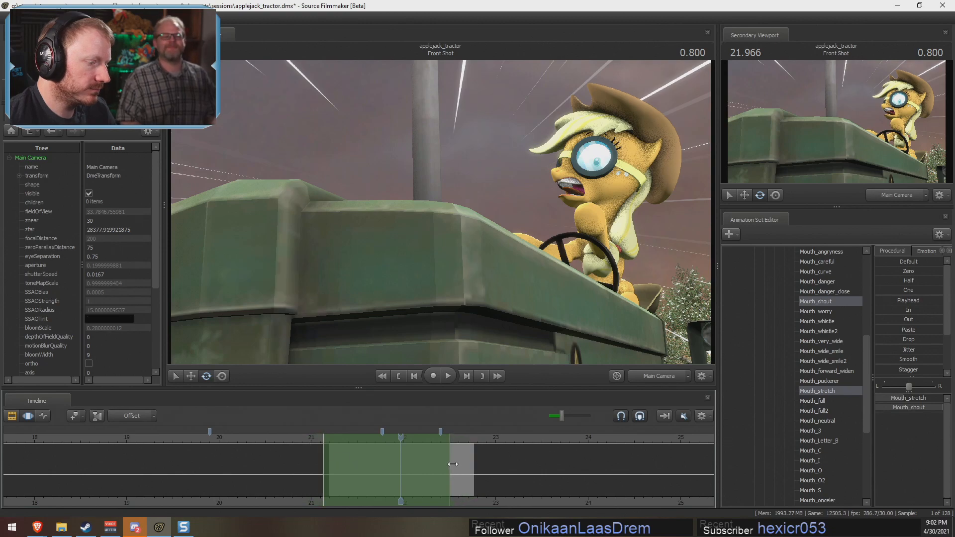
{"action": "left_click_drag", "start_coordinate": [452, 464], "coordinate": [480, 464]}
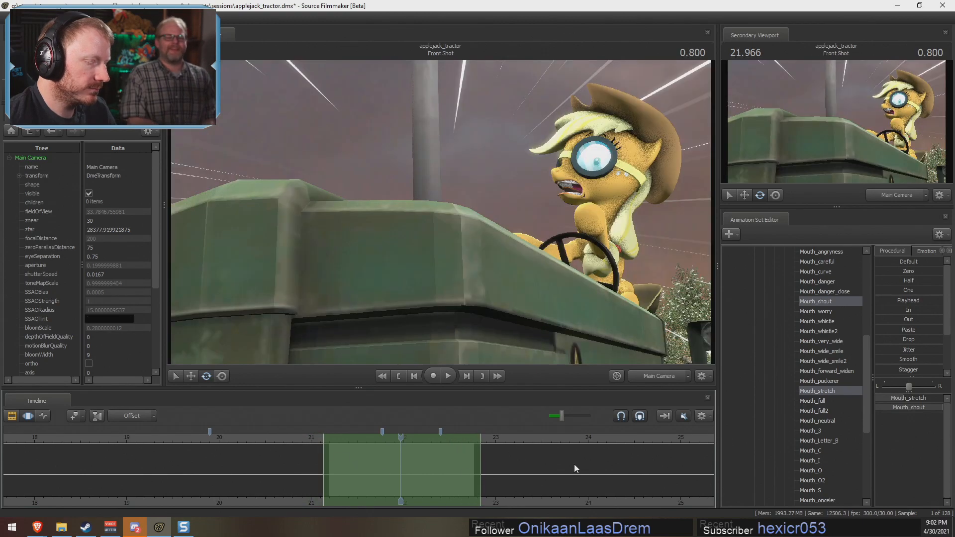
Step: Try a partial Jitter on Mouth_stretch and Mouth_shout across the time selection and play the Front Shot
{"action": "left_click", "coordinate": [884, 348]}
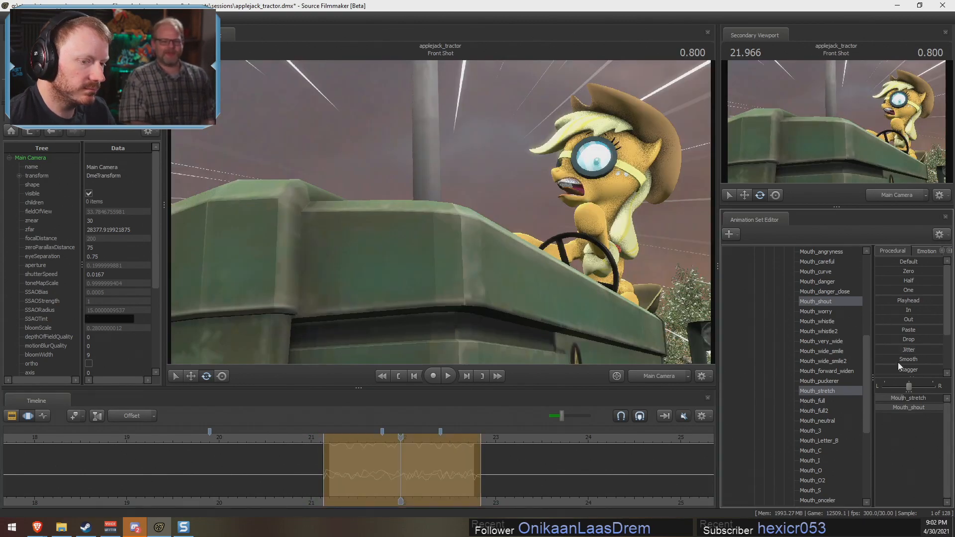
{"action": "left_click_drag", "start_coordinate": [882, 351], "coordinate": [913, 351]}
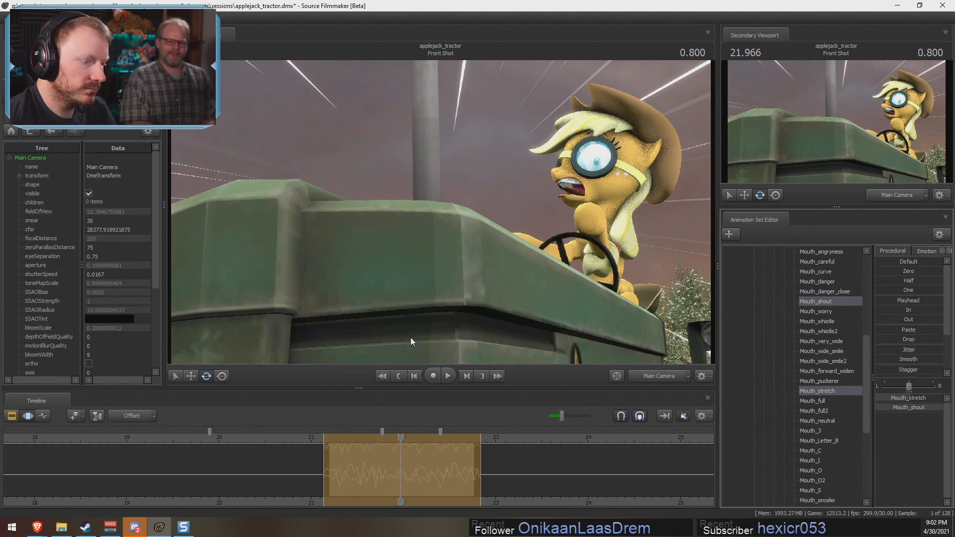
{"action": "left_click", "coordinate": [335, 444]}
{"action": "left_click", "coordinate": [329, 446]}
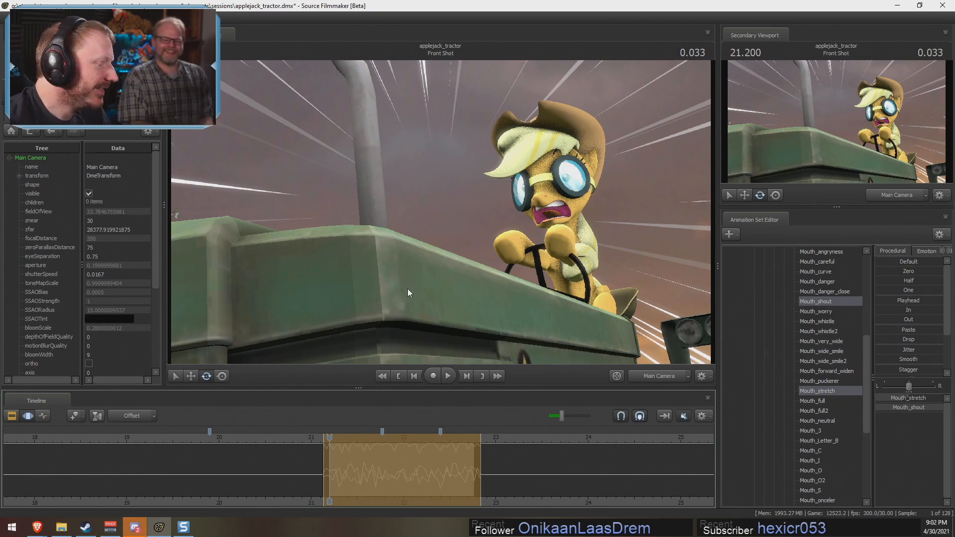
{"action": "key", "text": "space"}
{"action": "key", "text": "space"}
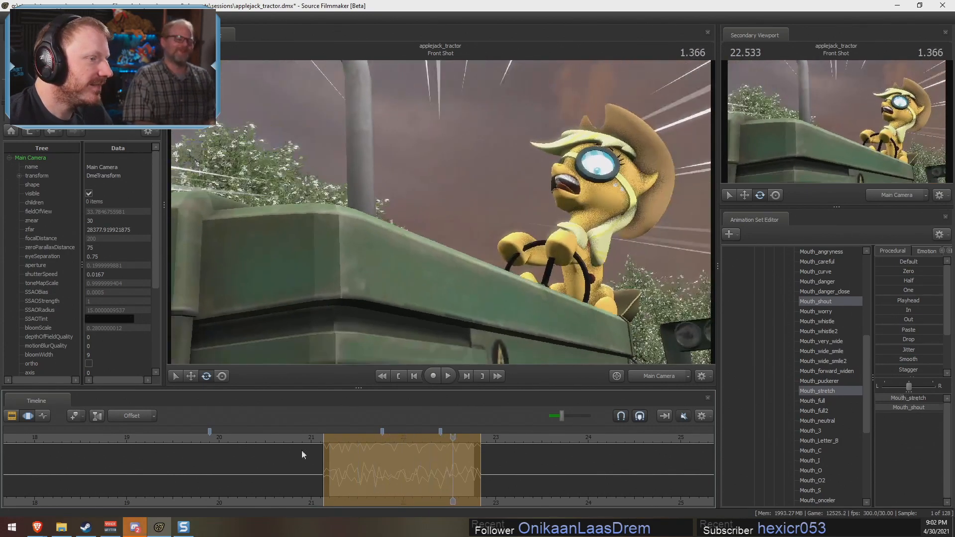
Step: Apply Jitter at full strength three times to Mouth_stretch and Mouth_shout across the Front Shot's time selection
{"action": "left_click", "coordinate": [388, 438]}
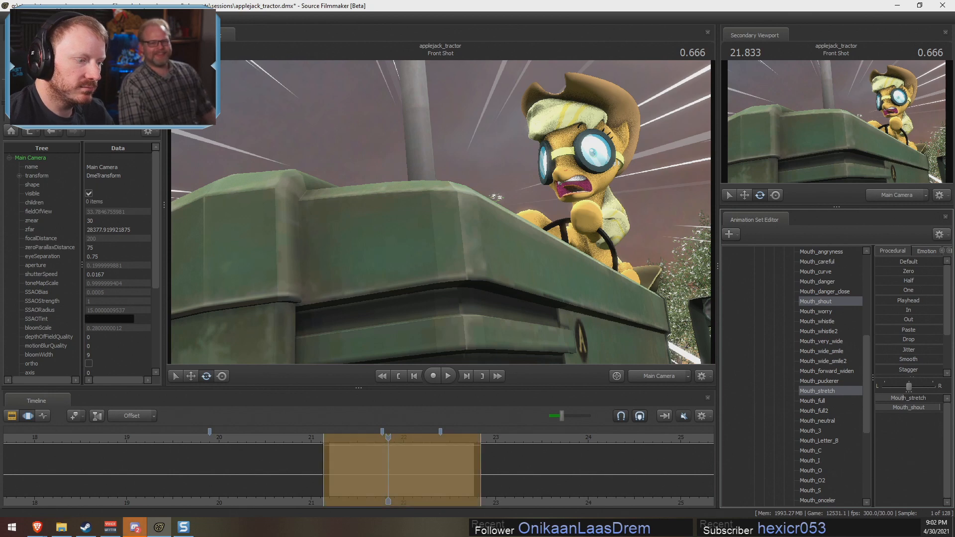
{"action": "key", "text": "F2"}
{"action": "key", "text": "F3"}
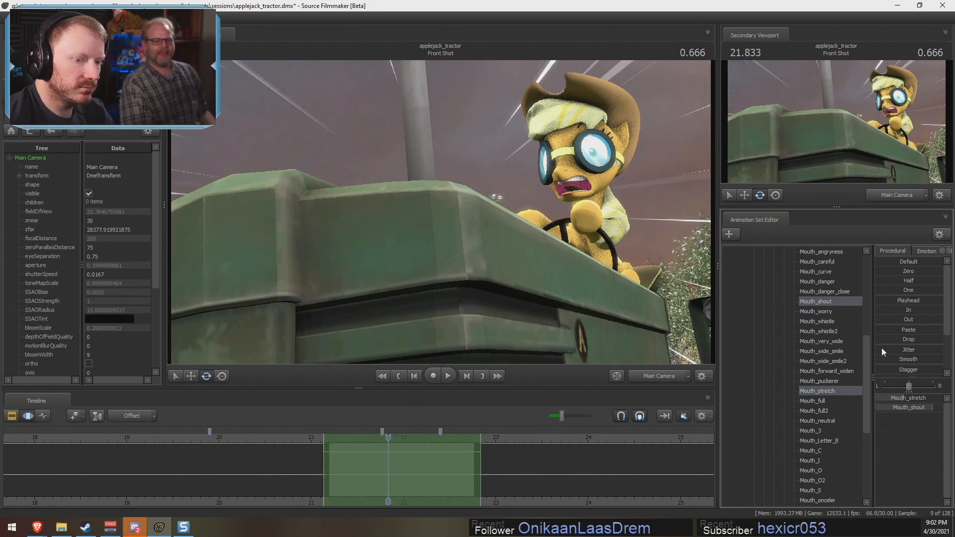
{"action": "left_click_drag", "start_coordinate": [881, 349], "coordinate": [942, 351]}
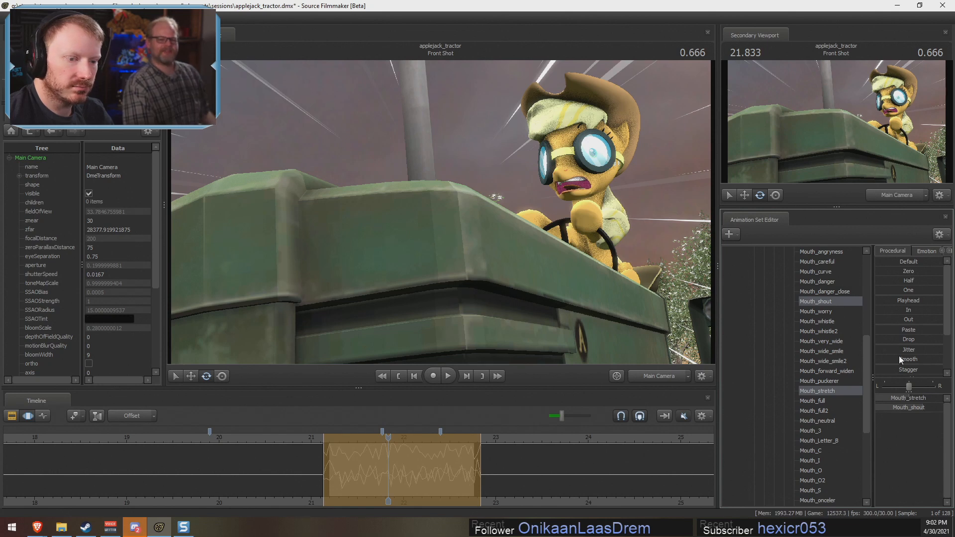
{"action": "left_click_drag", "start_coordinate": [882, 349], "coordinate": [942, 350]}
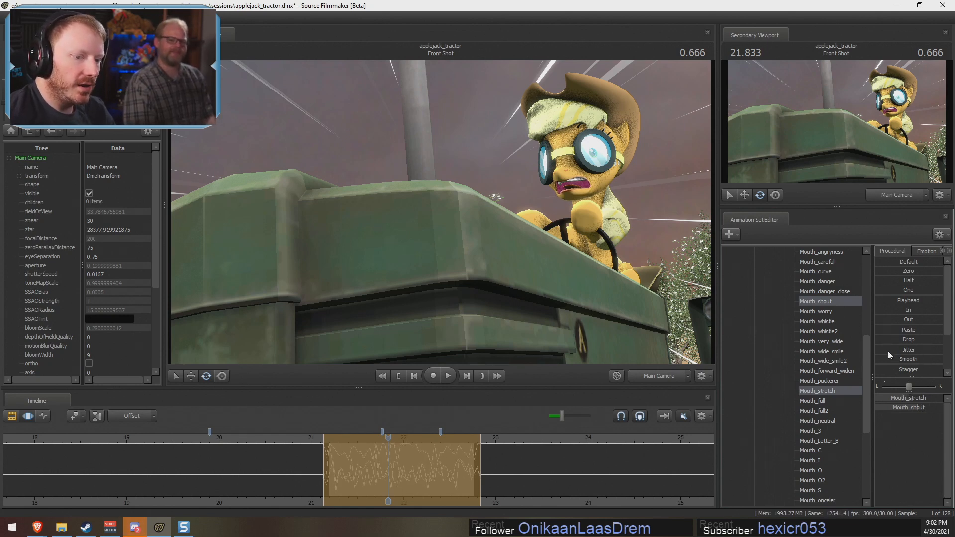
{"action": "left_click_drag", "start_coordinate": [881, 350], "coordinate": [941, 352]}
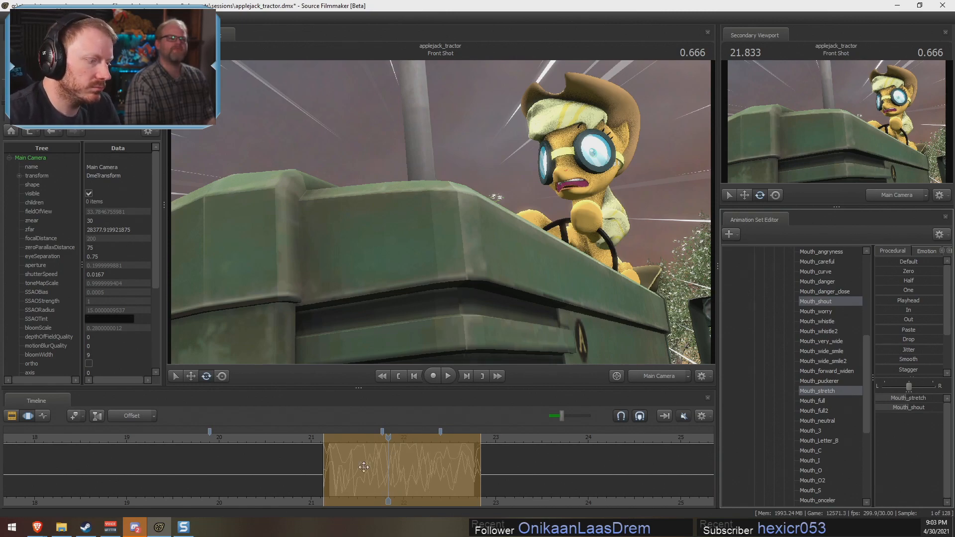
Step: Scrub and play the Front Shot to check the speed of the jittered mouth movement
{"action": "mouse_move", "coordinate": [364, 466]}
{"action": "middle_mouse_down"}
{"action": "mouse_move", "coordinate": [325, 465]}
{"action": "mouse_move", "coordinate": [419, 458]}
{"action": "middle_mouse_up"}
{"action": "left_click", "coordinate": [312, 439]}
{"action": "key", "text": "space"}
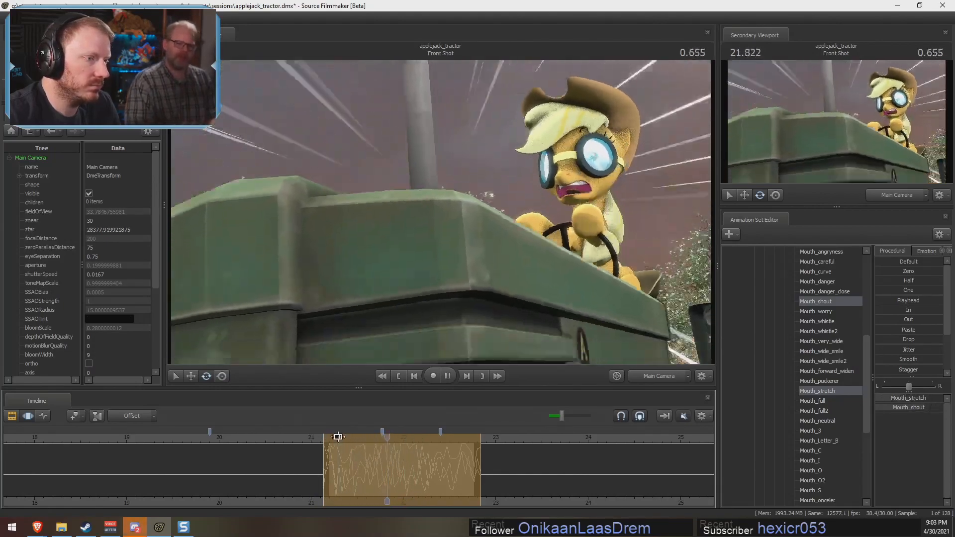
{"action": "key", "text": "space"}
Step: Stretch the jittered mouth samples to span about 19.8 to 23.9 and shift them earlier so they end just past the Front Shot
{"action": "left_click", "coordinate": [418, 465]}
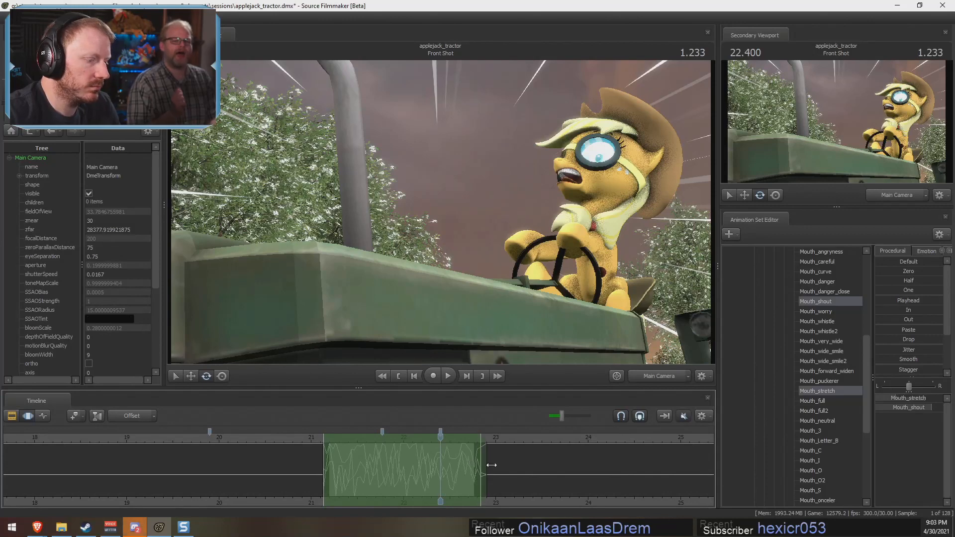
{"action": "left_click_drag", "start_coordinate": [491, 465], "coordinate": [579, 465]}
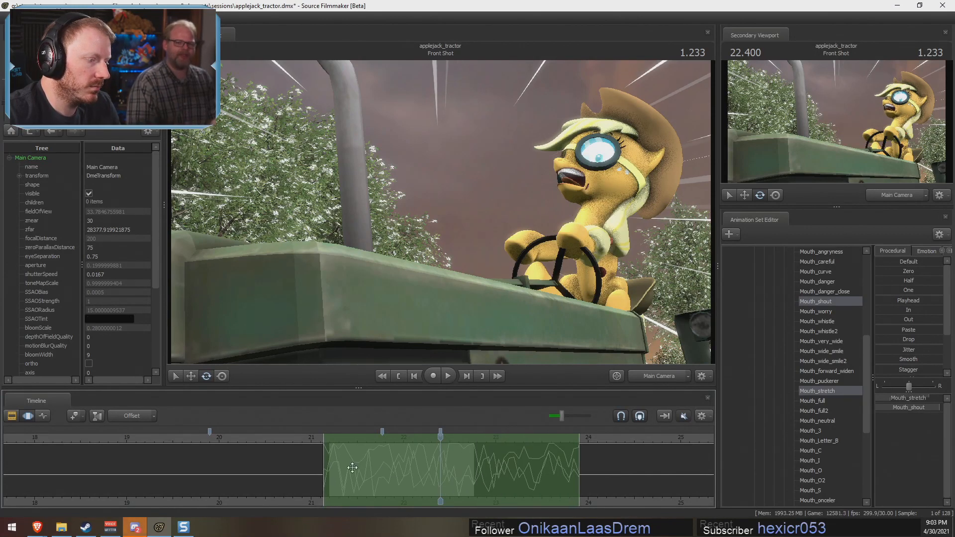
{"action": "left_click_drag", "start_coordinate": [324, 465], "coordinate": [204, 465]}
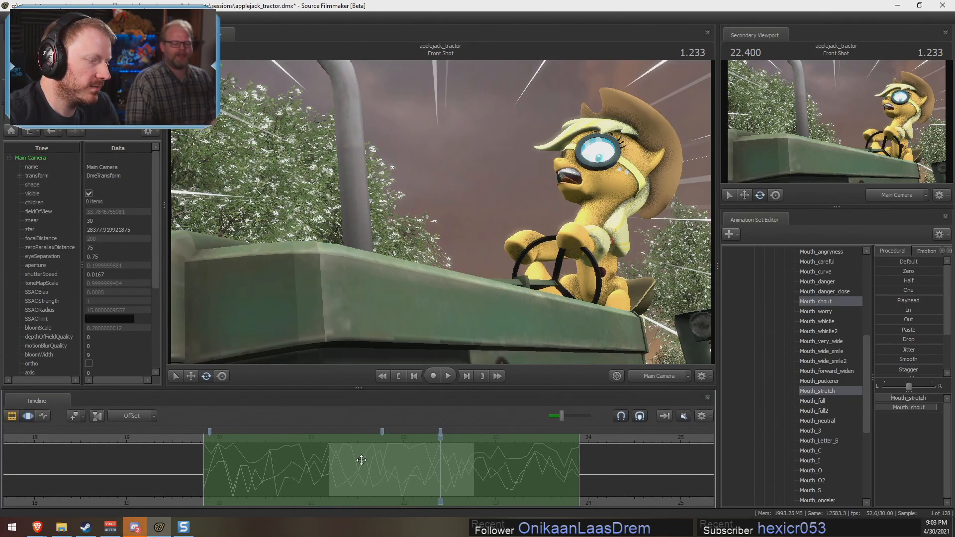
{"action": "left_click_drag", "start_coordinate": [402, 446], "coordinate": [303, 454]}
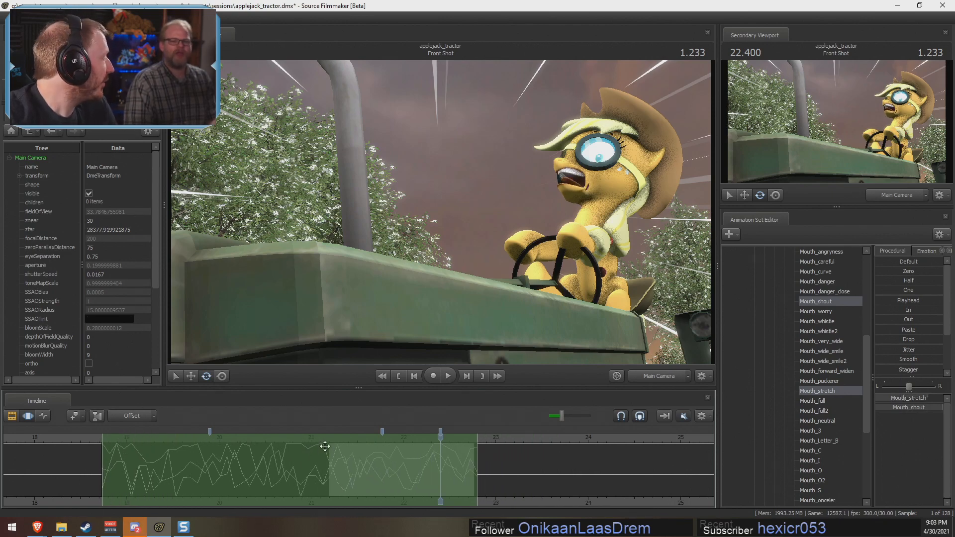
Step: Scrub and play the Front Shot from its start to check the slowed mouth jitter against the scream clip
{"action": "left_click", "coordinate": [321, 473]}
{"action": "left_click_drag", "start_coordinate": [321, 473], "coordinate": [347, 478]}
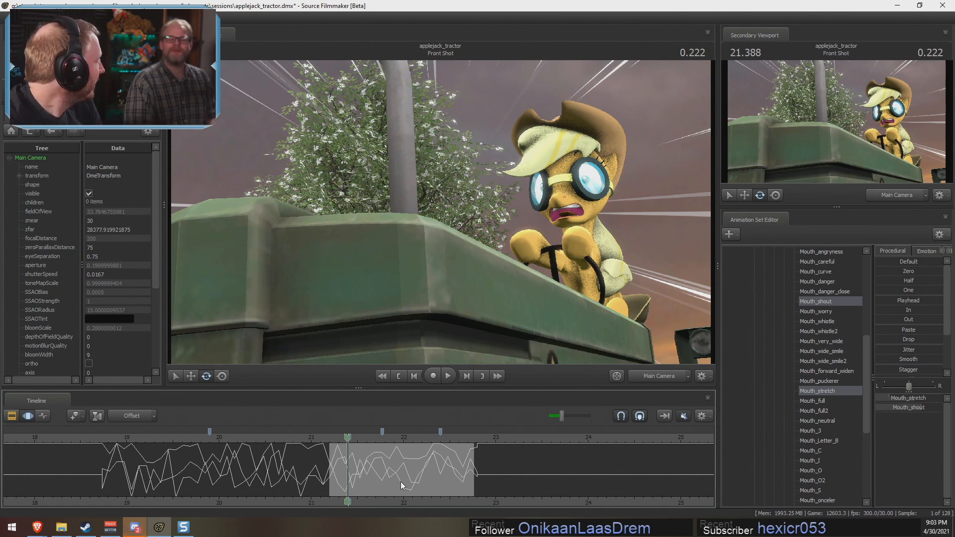
{"action": "key", "text": "space"}
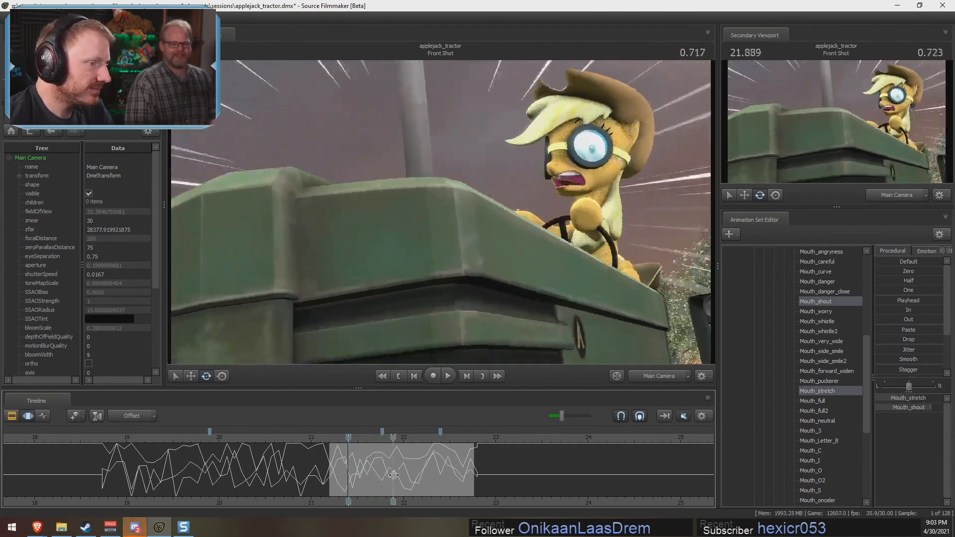
{"action": "key", "text": "space"}
{"action": "key", "text": "F2"}
{"action": "left_click", "coordinate": [329, 437]}
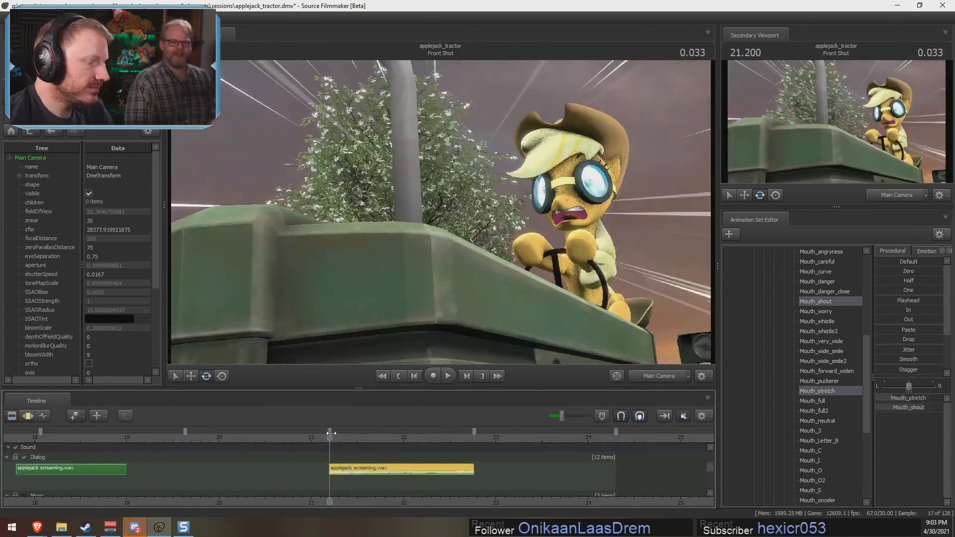
{"action": "key", "text": "space"}
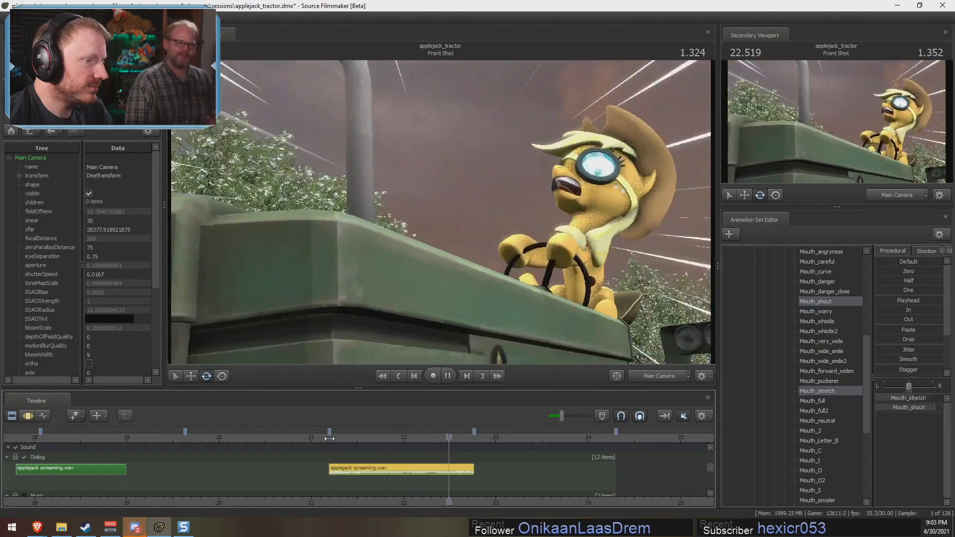
{"action": "key", "text": "F3"}
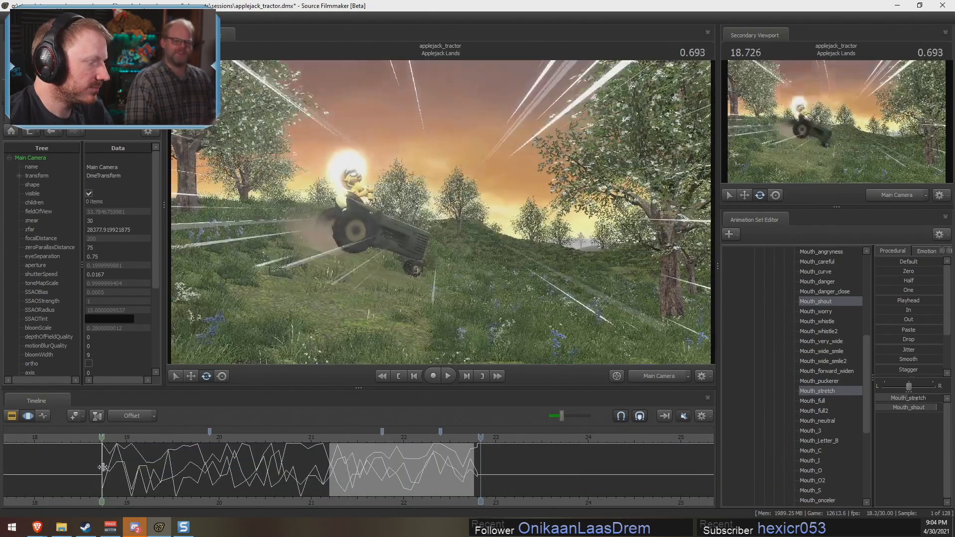
Step: Select the whole jittered range from about 18.7 to 22.8 and compress it so it starts at about 19.7
{"action": "left_click_drag", "start_coordinate": [102, 467], "coordinate": [477, 476], "text": "shift"}
{"action": "left_click_drag", "start_coordinate": [104, 462], "coordinate": [195, 472]}
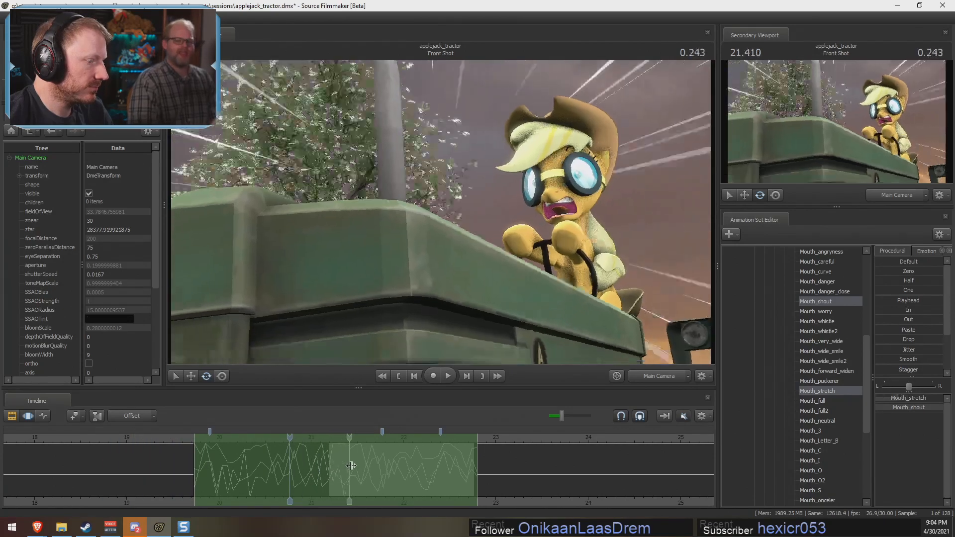
Step: Unmute the timeline audio and lower its volume slightly for listening to the scream while scrubbing
{"action": "left_click", "coordinate": [382, 469]}
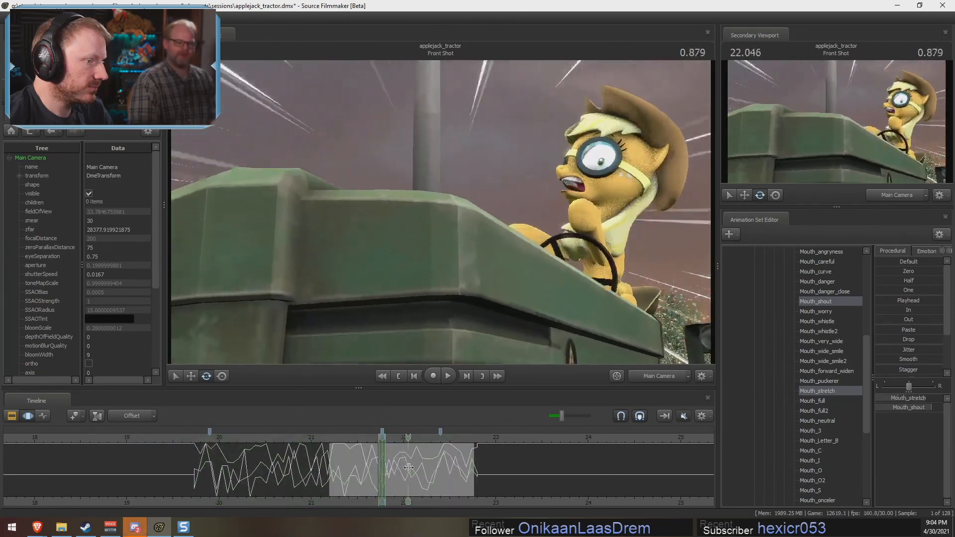
{"action": "left_click_drag", "start_coordinate": [343, 473], "coordinate": [379, 470], "text": "shift"}
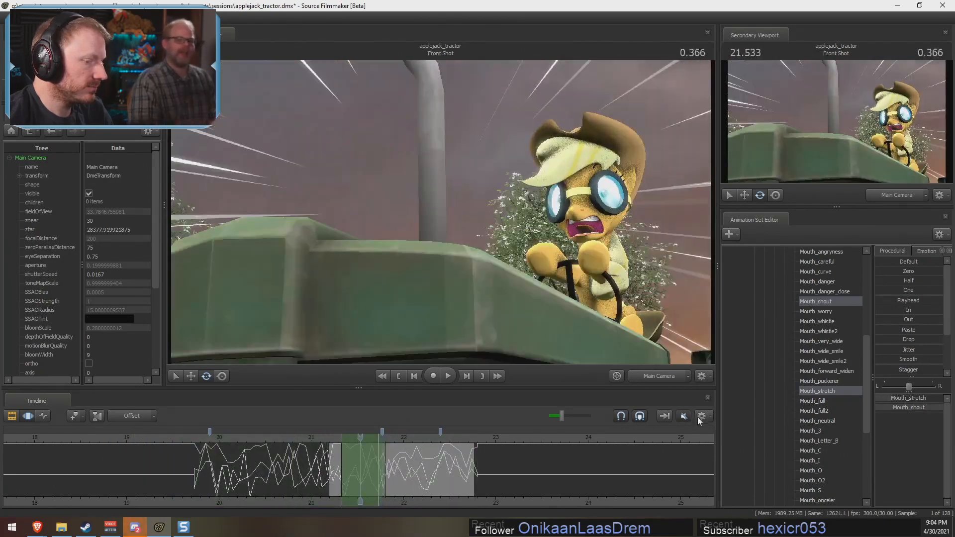
{"action": "left_click", "coordinate": [685, 416]}
{"action": "mouse_move", "coordinate": [557, 420]}
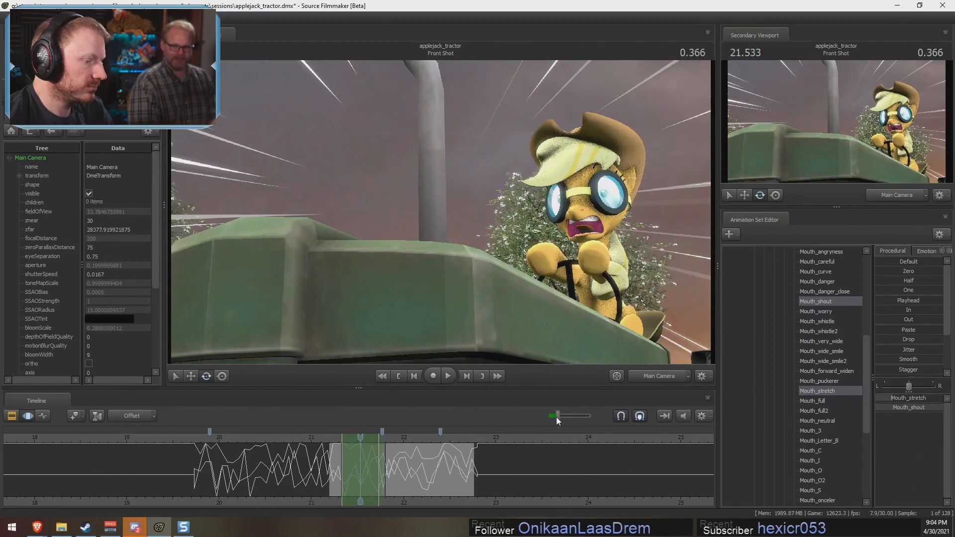
Step: Check where the scream clip starts against the Front Shot and scrub its first frames from 21.200 to 21.266
{"action": "left_click", "coordinate": [329, 439]}
{"action": "key", "text": "F2"}
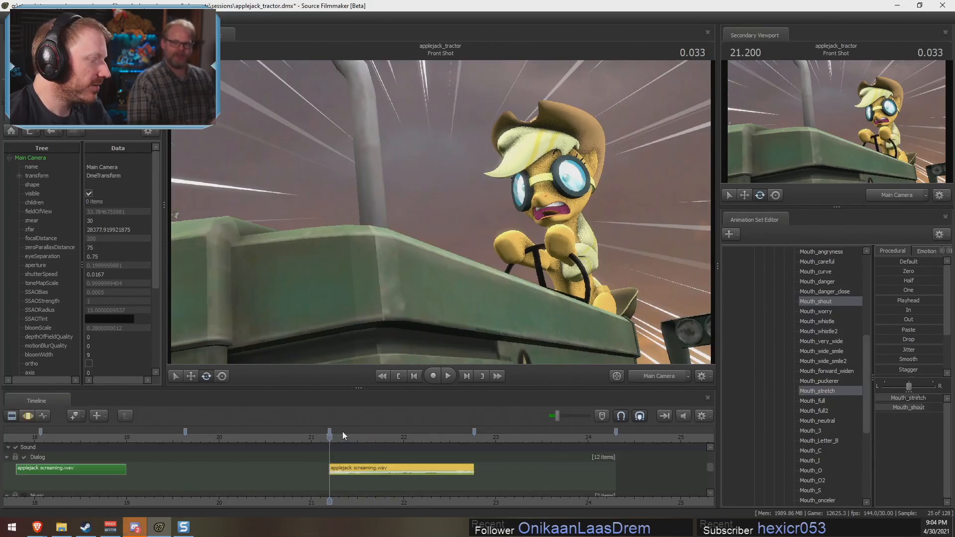
{"action": "key", "text": "F3"}
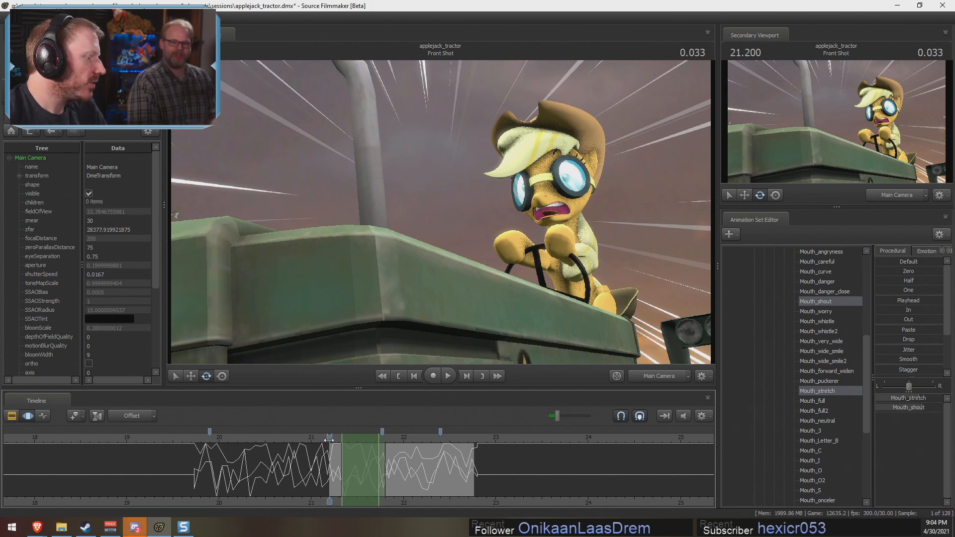
{"action": "left_click_drag", "start_coordinate": [329, 437], "coordinate": [332, 437]}
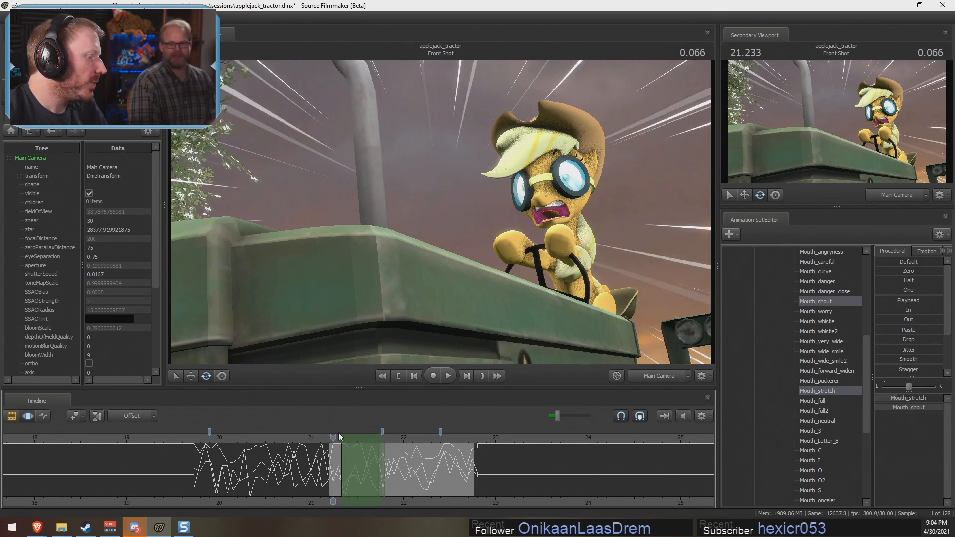
{"action": "left_click_drag", "start_coordinate": [331, 437], "coordinate": [336, 438]}
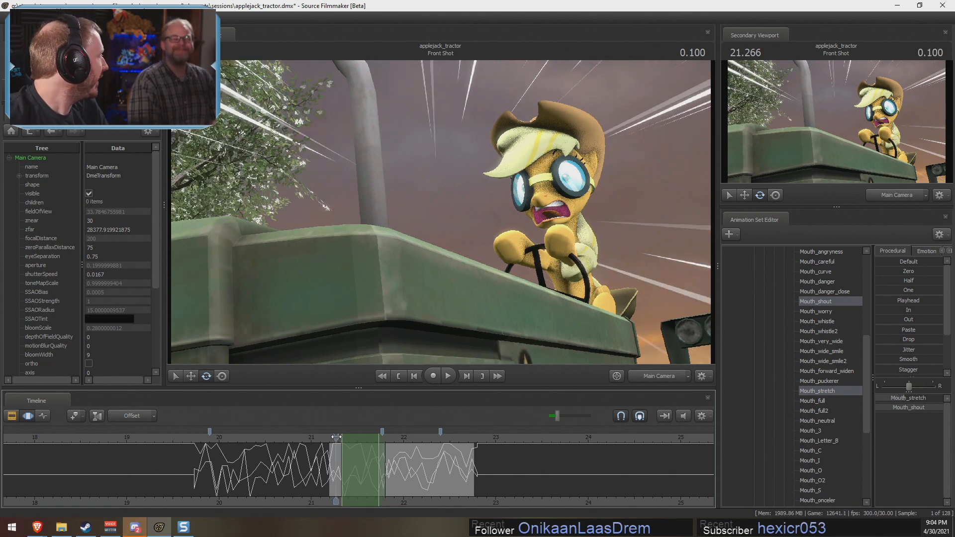
Step: Centre a falloff time selection on about 21.33, spanning roughly 20.9 to 22.1, and select all Lower Face controls
{"action": "left_click_drag", "start_coordinate": [336, 438], "coordinate": [409, 466]}
{"action": "scroll", "coordinate": [343, 470], "scroll_direction": "up", "scroll_amount": 4, "text": "shift"}
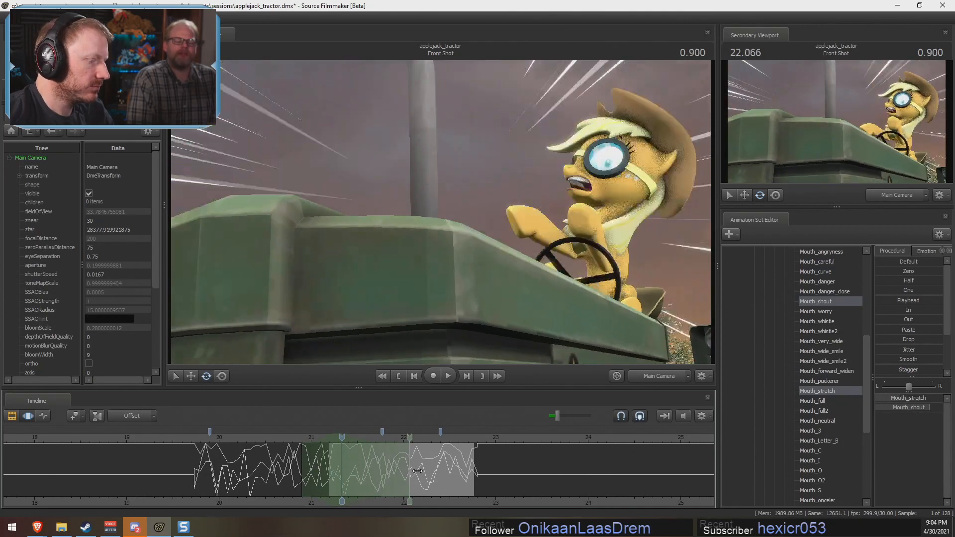
{"action": "scroll", "coordinate": [823, 300], "scroll_direction": "up", "scroll_amount": 5}
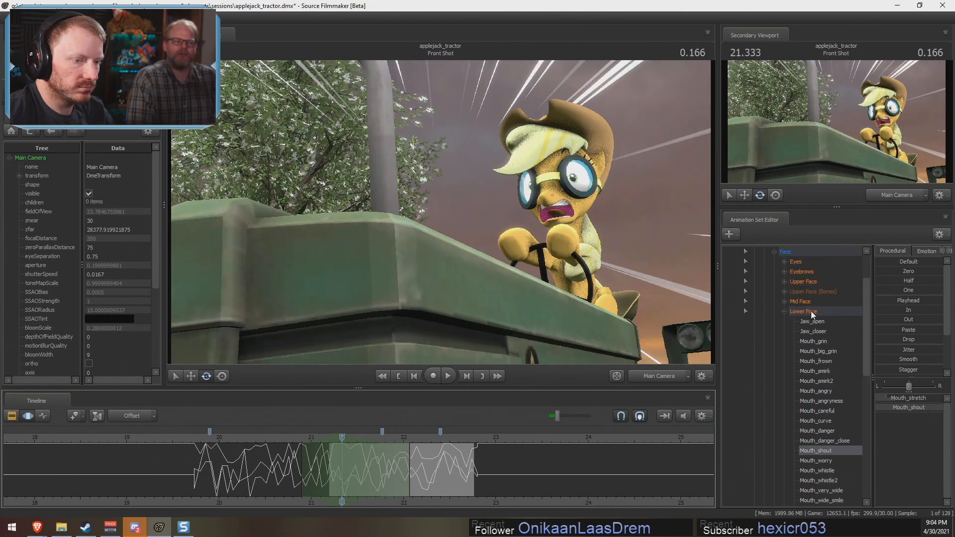
{"action": "left_click", "coordinate": [810, 311]}
Step: Reduce Mouth_shout within the time selection around 21.33 and play back the changed mouth
{"action": "left_click_drag", "start_coordinate": [897, 418], "coordinate": [936, 412]}
{"action": "key", "text": "ctrl+z"}
{"action": "scroll", "coordinate": [909, 452], "scroll_direction": "down", "scroll_amount": 6}
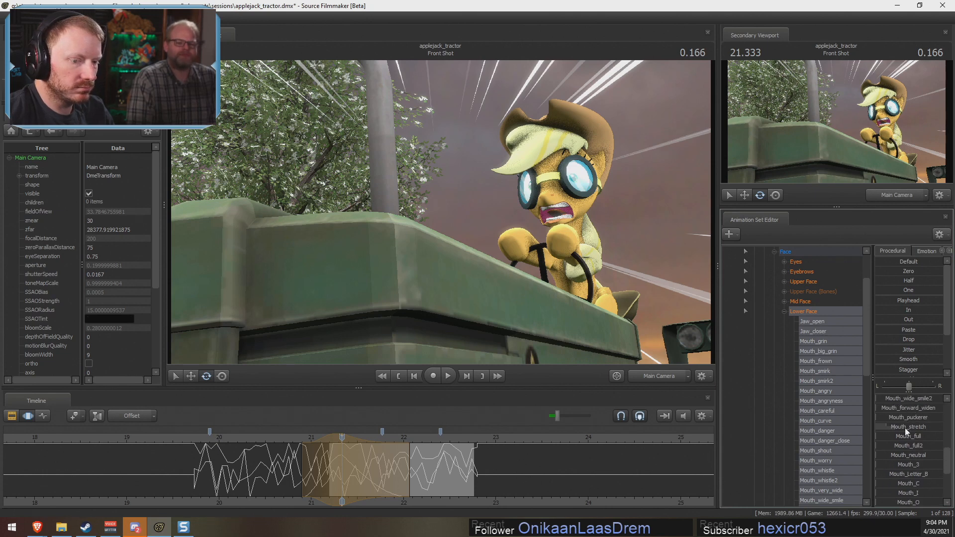
{"action": "scroll", "coordinate": [906, 437], "scroll_direction": "down", "scroll_amount": 1}
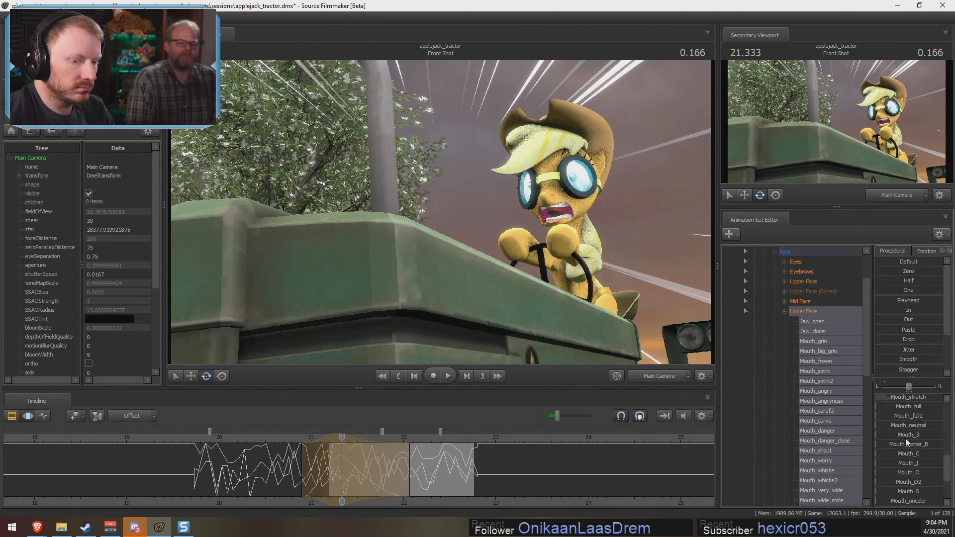
{"action": "scroll", "coordinate": [908, 448], "scroll_direction": "up", "scroll_amount": 5}
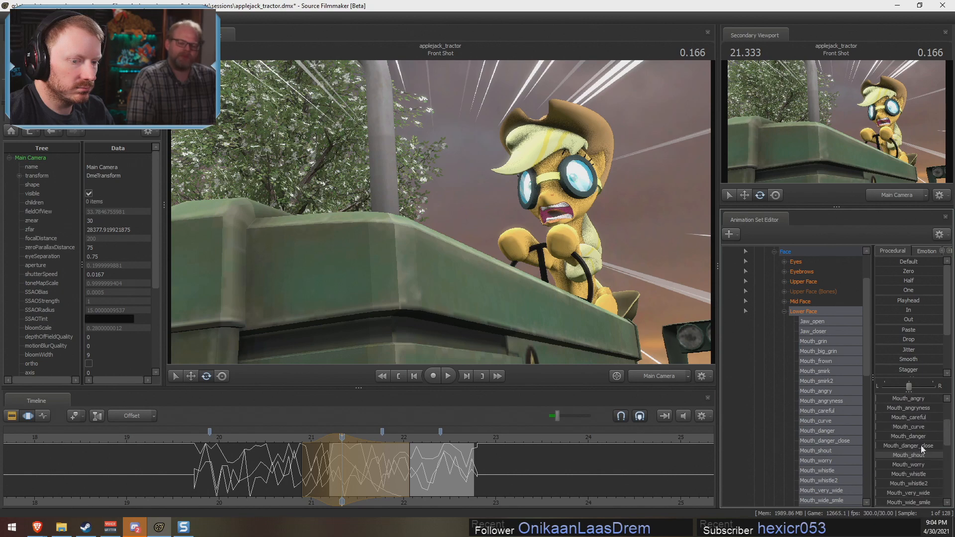
{"action": "left_click_drag", "start_coordinate": [926, 455], "coordinate": [884, 454]}
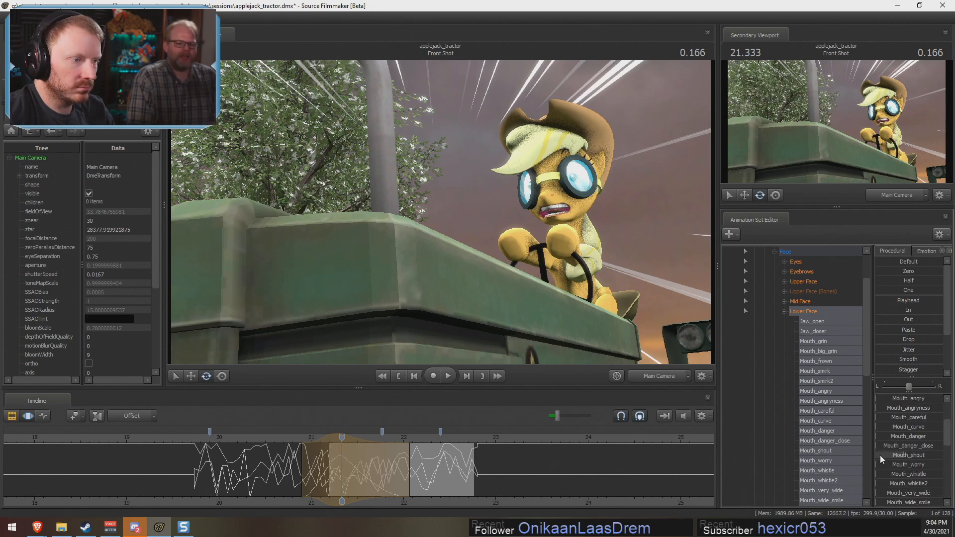
{"action": "key", "text": "space"}
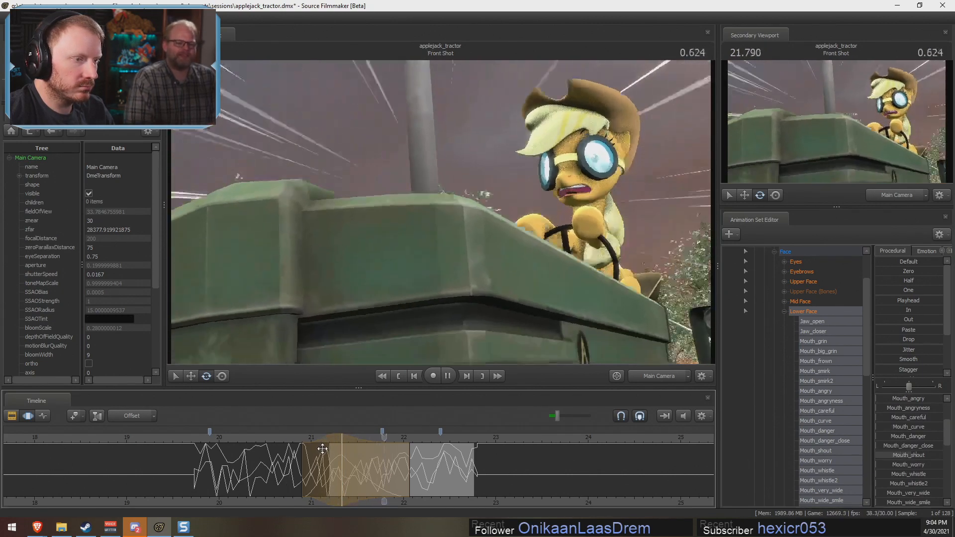
{"action": "left_click", "coordinate": [372, 467]}
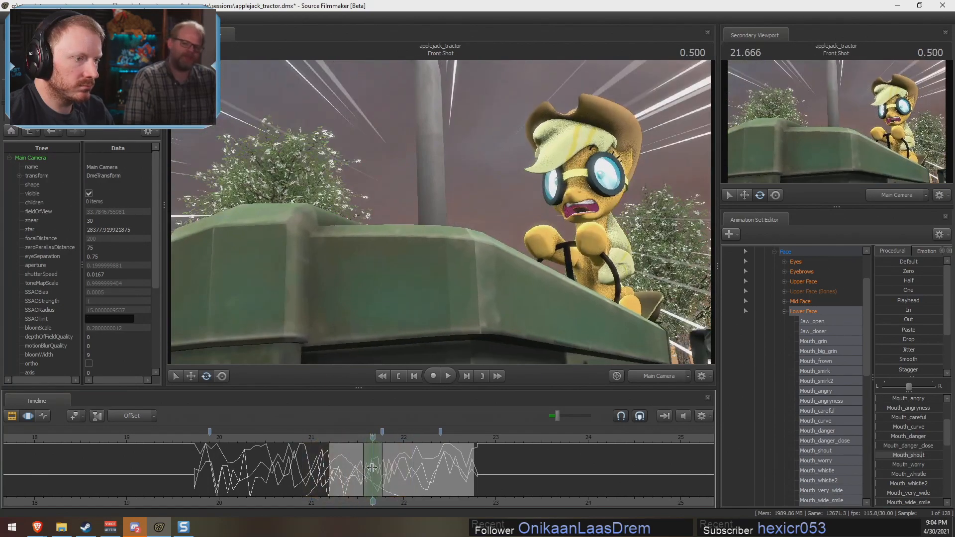
{"action": "scroll", "coordinate": [372, 468], "scroll_direction": "up", "scroll_amount": 5}
{"action": "left_click_drag", "start_coordinate": [398, 472], "coordinate": [412, 470]}
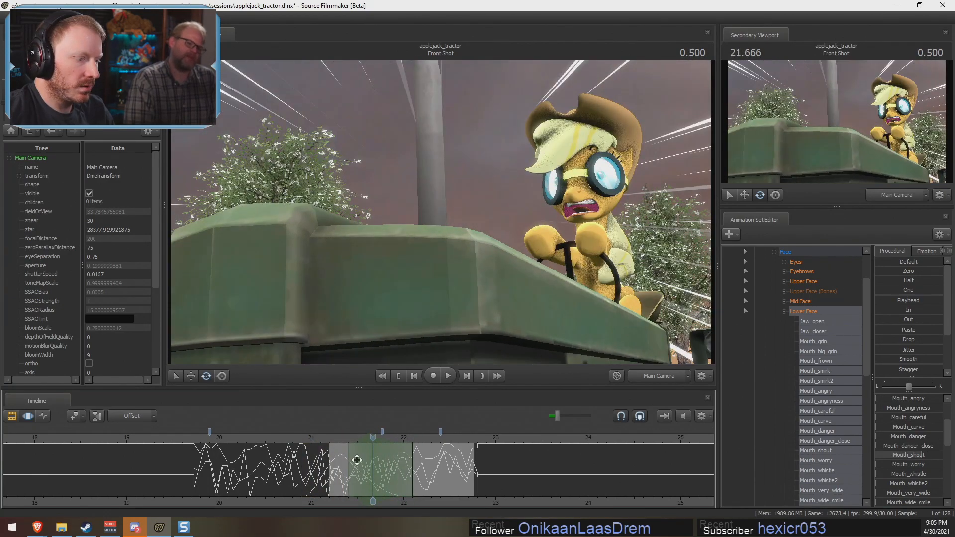
{"action": "left_click_drag", "start_coordinate": [348, 460], "coordinate": [342, 461]}
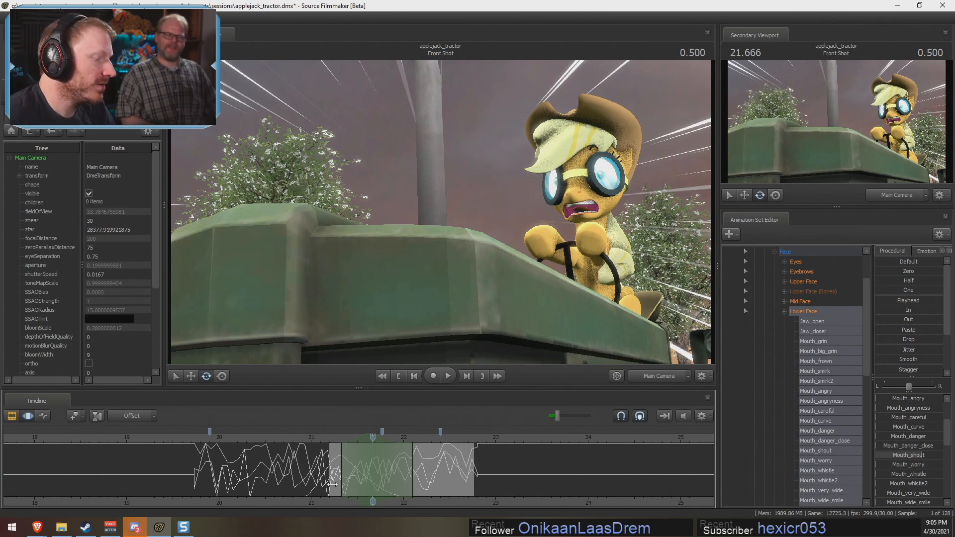
Step: Centre a falloff time selection on 21.3 near the start of the Front Shot, spanning roughly 20.9 to 21.7
{"action": "left_click", "coordinate": [343, 468]}
{"action": "mouse_move", "coordinate": [344, 468]}
{"action": "left_mouse_down"}
{"action": "mouse_move", "coordinate": [379, 468]}
{"action": "mouse_move", "coordinate": [321, 468]}
{"action": "mouse_move", "coordinate": [339, 468]}
{"action": "left_mouse_up"}
{"action": "left_click", "coordinate": [340, 468], "text": "shift"}
{"action": "scroll", "coordinate": [340, 468], "scroll_direction": "up", "scroll_amount": 9, "text": "shift"}
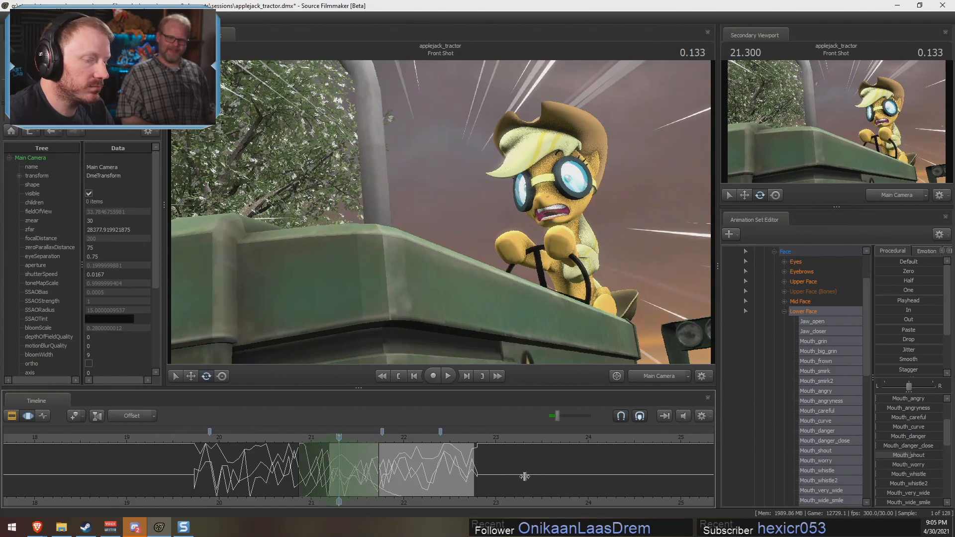
Step: Shape a clenched, teeth-baring mouth at 21.3 by reducing Mouth_shout and raising Jaw_closer and Mouth_grin
{"action": "scroll", "coordinate": [898, 407], "scroll_direction": "up", "scroll_amount": 2}
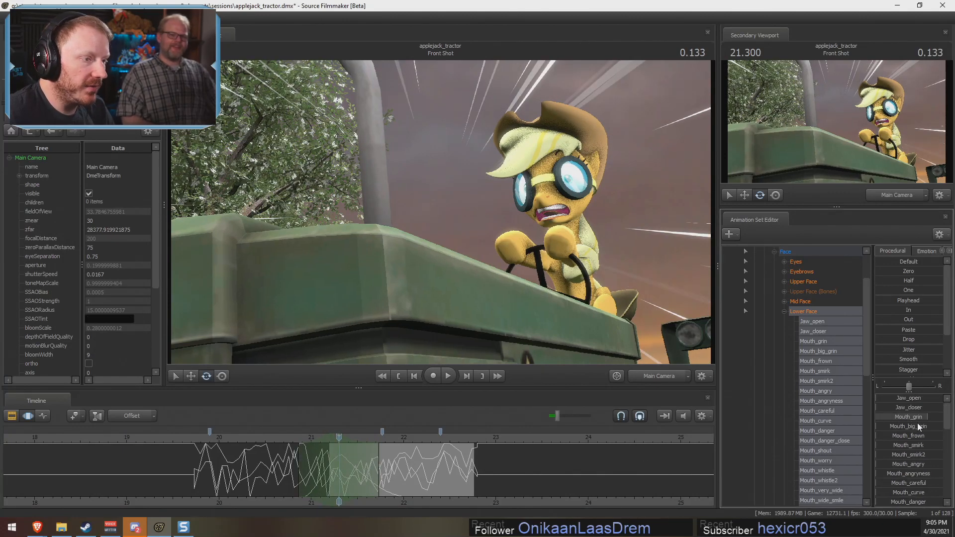
{"action": "mouse_move", "coordinate": [917, 423]}
{"action": "left_mouse_down"}
{"action": "mouse_move", "coordinate": [915, 408]}
{"action": "mouse_move", "coordinate": [928, 408]}
{"action": "left_mouse_up"}
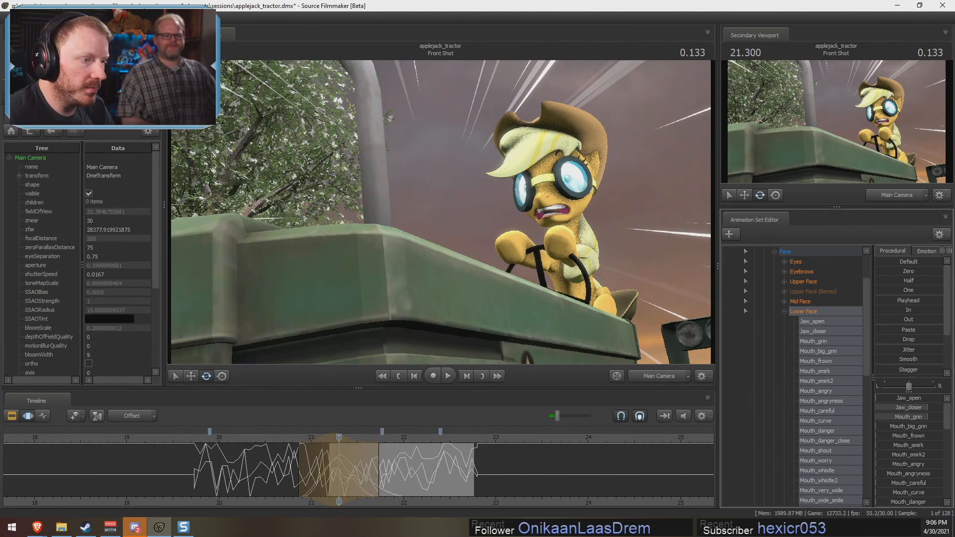
{"action": "scroll", "coordinate": [907, 447], "scroll_direction": "down", "scroll_amount": 5}
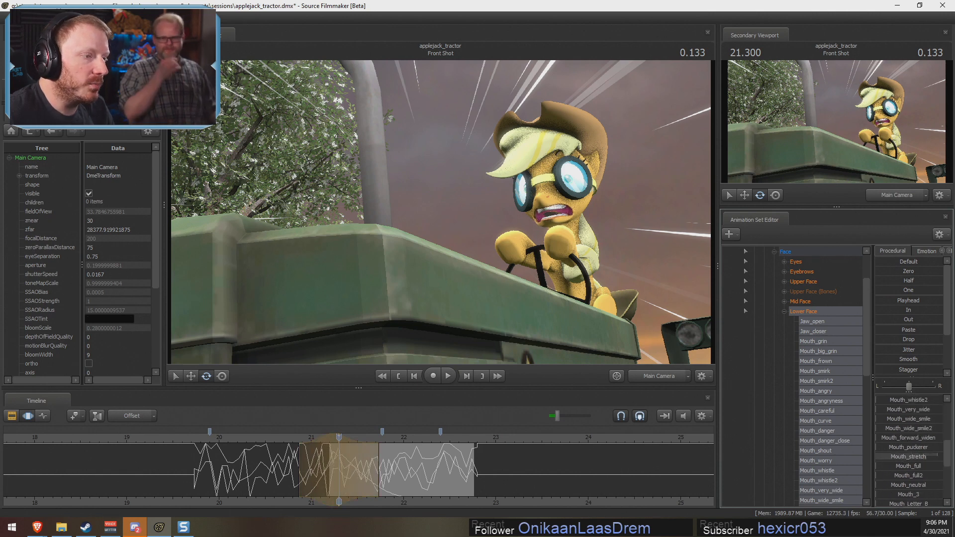
{"action": "scroll", "coordinate": [907, 454], "scroll_direction": "up", "scroll_amount": 3}
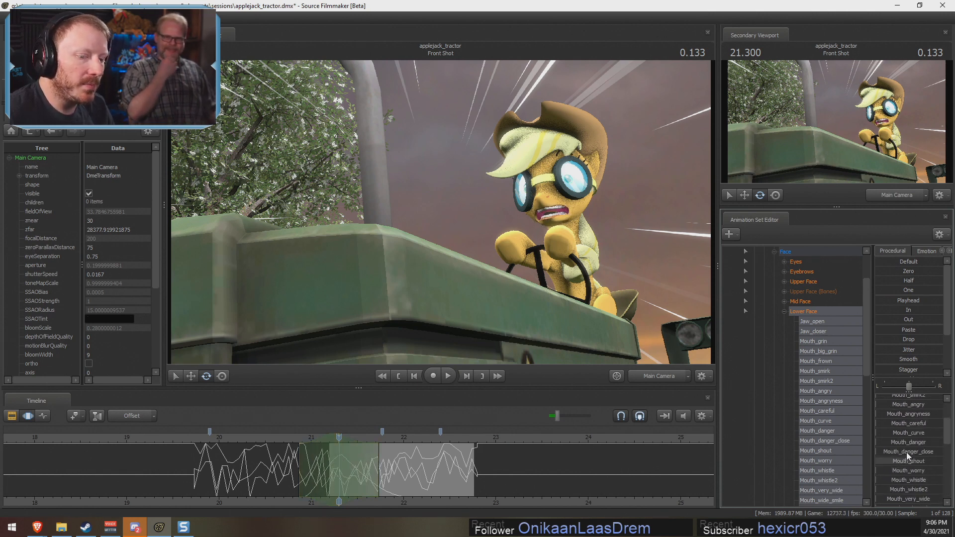
{"action": "mouse_move", "coordinate": [908, 458]}
{"action": "left_mouse_down"}
{"action": "mouse_move", "coordinate": [921, 459]}
{"action": "mouse_move", "coordinate": [907, 459]}
{"action": "left_mouse_up"}
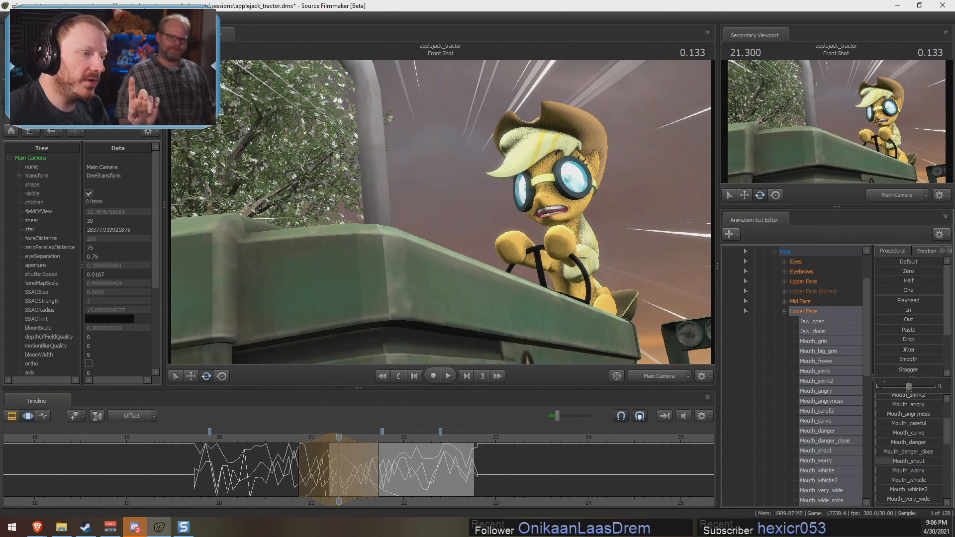
{"action": "scroll", "coordinate": [908, 438], "scroll_direction": "up", "scroll_amount": 3}
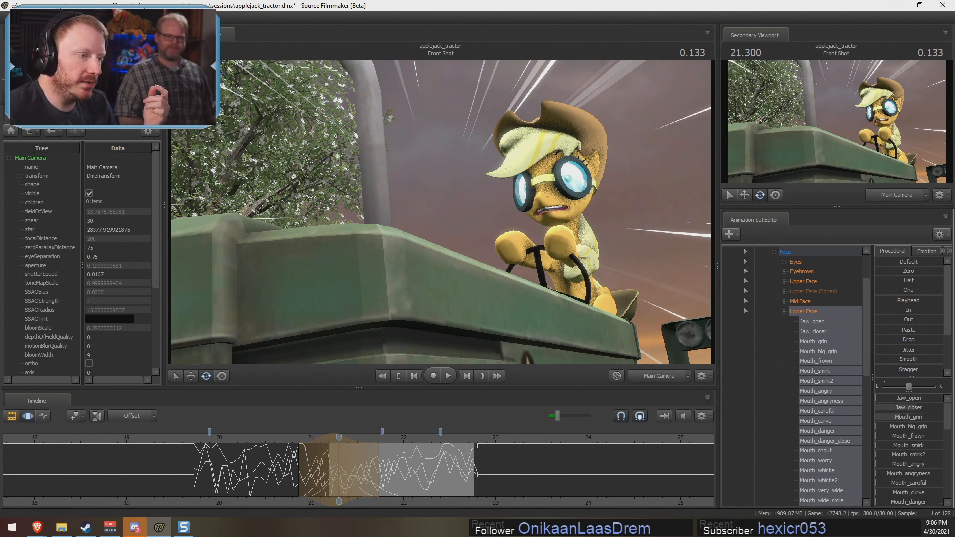
{"action": "left_click_drag", "start_coordinate": [899, 417], "coordinate": [939, 417]}
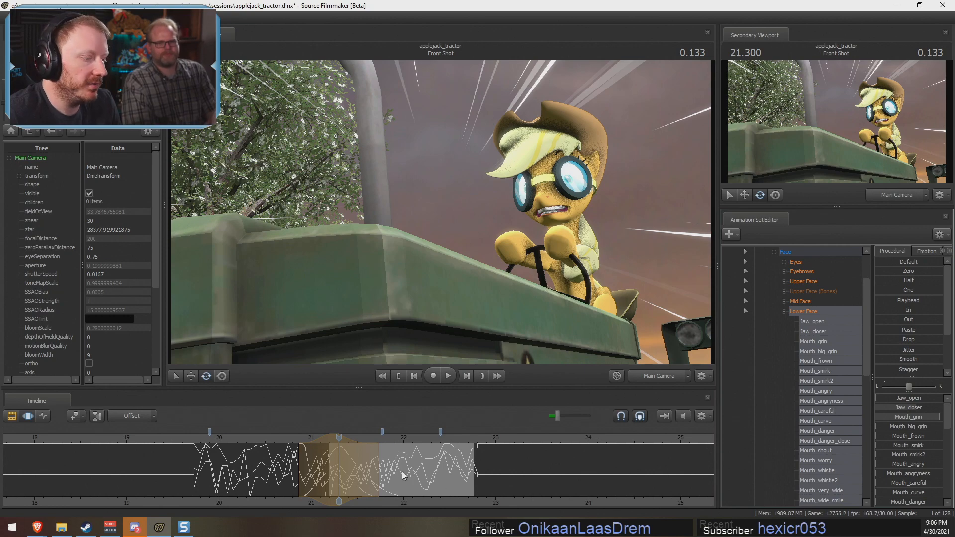
Step: Narrow the clenched mouth's time selection to about 21.05 to 21.55 and scrub through the blend
{"action": "left_click", "coordinate": [352, 477]}
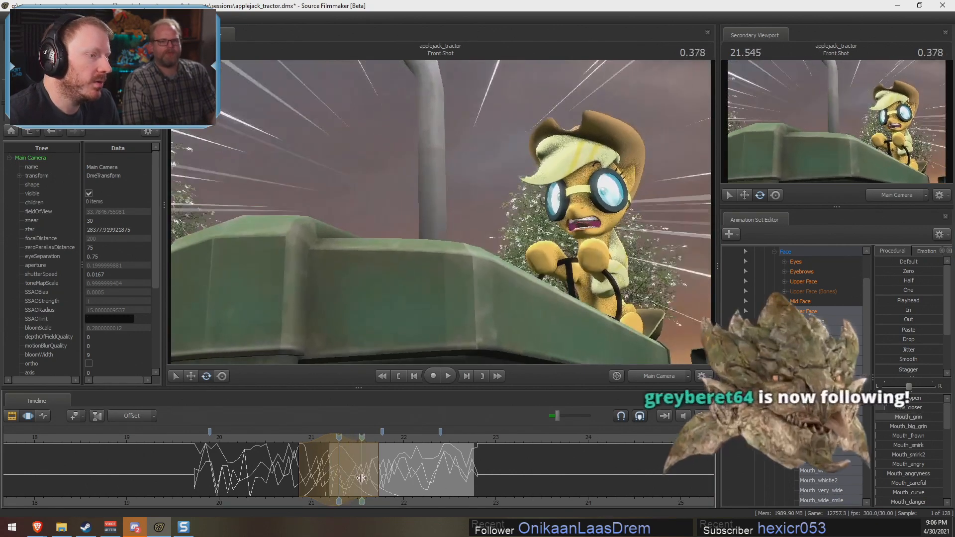
{"action": "left_click_drag", "start_coordinate": [306, 464], "coordinate": [322, 464]}
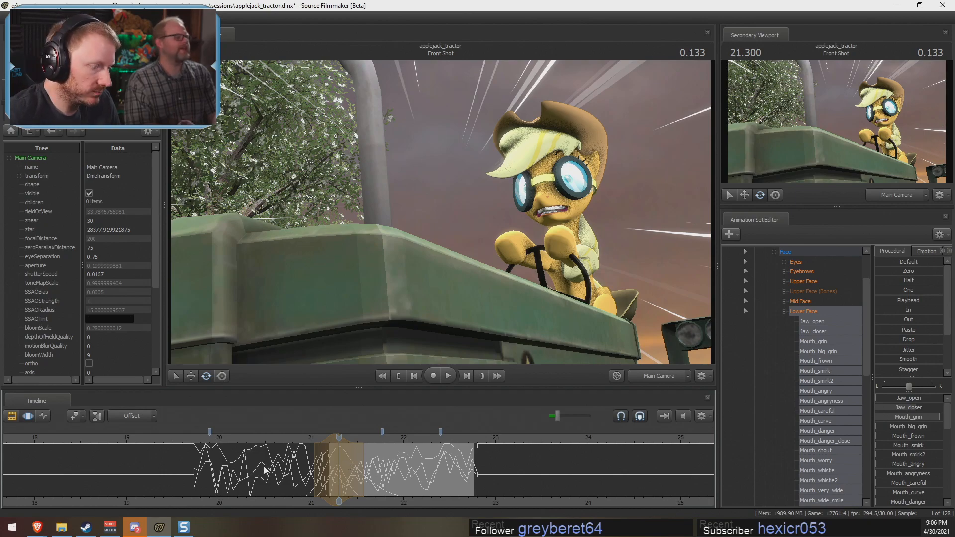
{"action": "key", "text": "shift"}
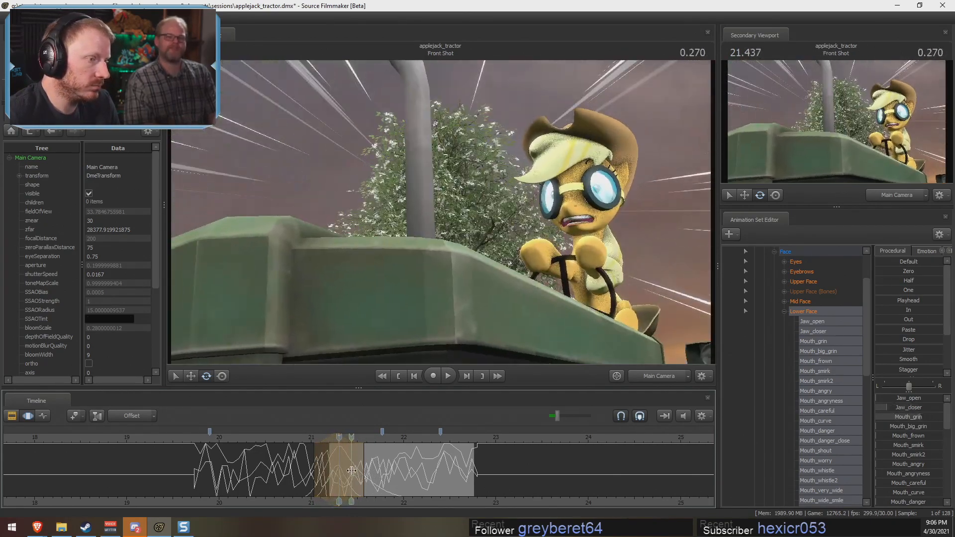
Step: Open the mouth wide at about 21.47 by raising Jaw_open over a falloff selection of roughly 21.2 to 21.9
{"action": "left_click", "coordinate": [357, 469]}
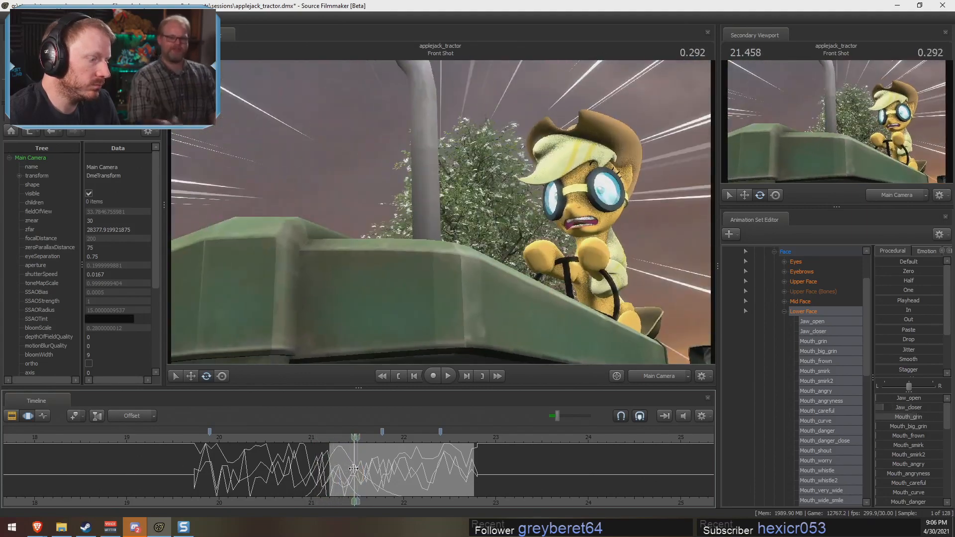
{"action": "left_click", "coordinate": [354, 468]}
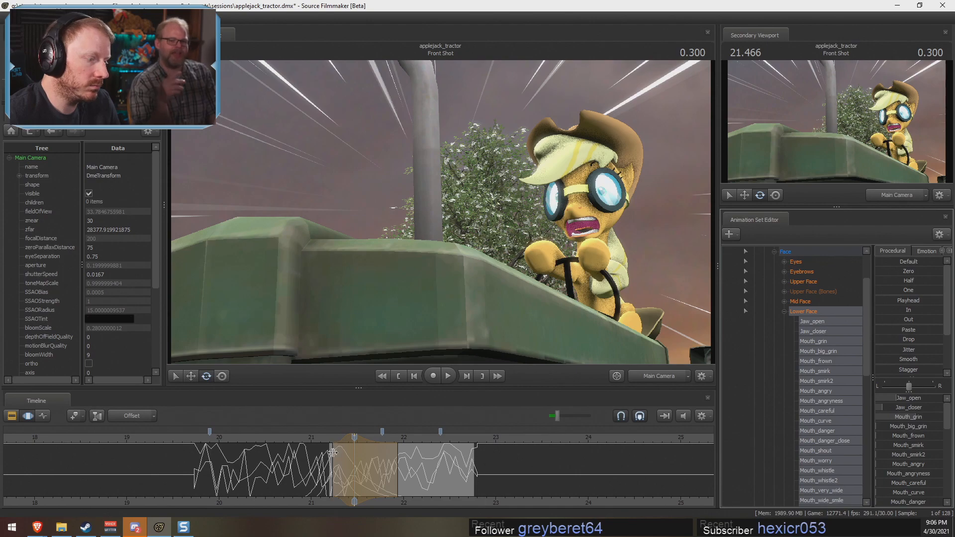
Step: Raise Mouth_grin and Jaw_open at about 21.73 within a falloff time selection of roughly 21.35 to 22.1
{"action": "left_click", "coordinate": [357, 463]}
{"action": "left_click_drag", "start_coordinate": [357, 463], "coordinate": [378, 462]}
{"action": "left_click", "coordinate": [378, 463], "text": "shift"}
{"action": "scroll", "coordinate": [378, 462], "scroll_direction": "up", "scroll_amount": 8, "text": "shift"}
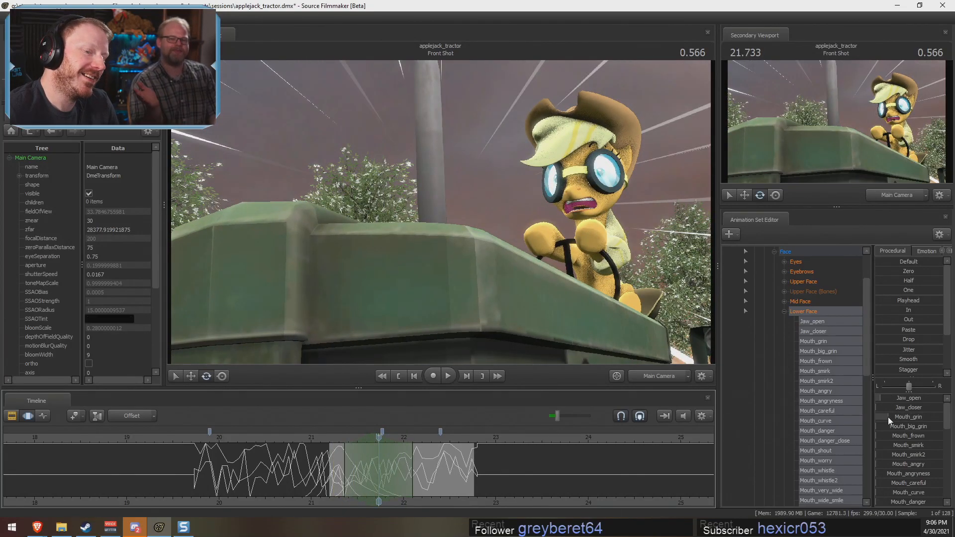
{"action": "left_click_drag", "start_coordinate": [888, 416], "coordinate": [931, 417]}
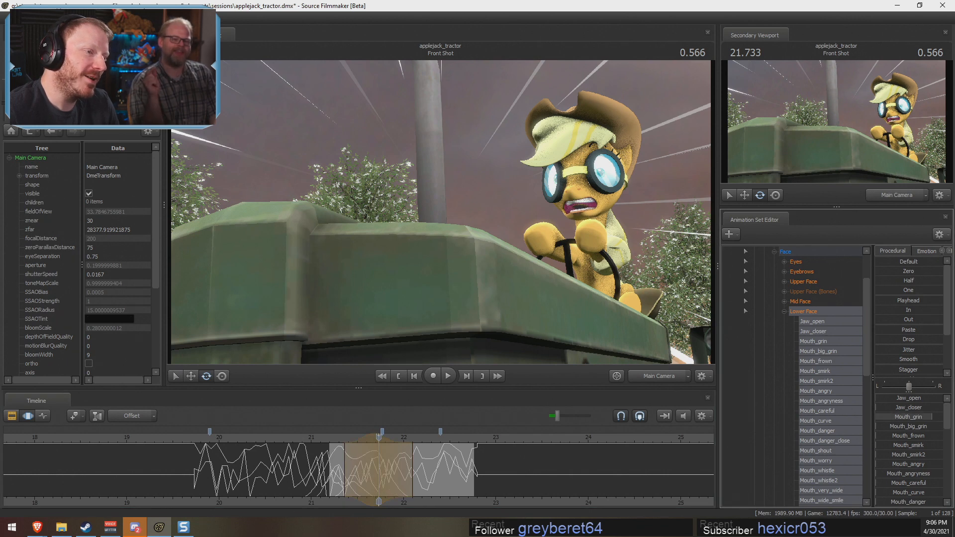
{"action": "scroll", "coordinate": [906, 452], "scroll_direction": "down", "scroll_amount": 3}
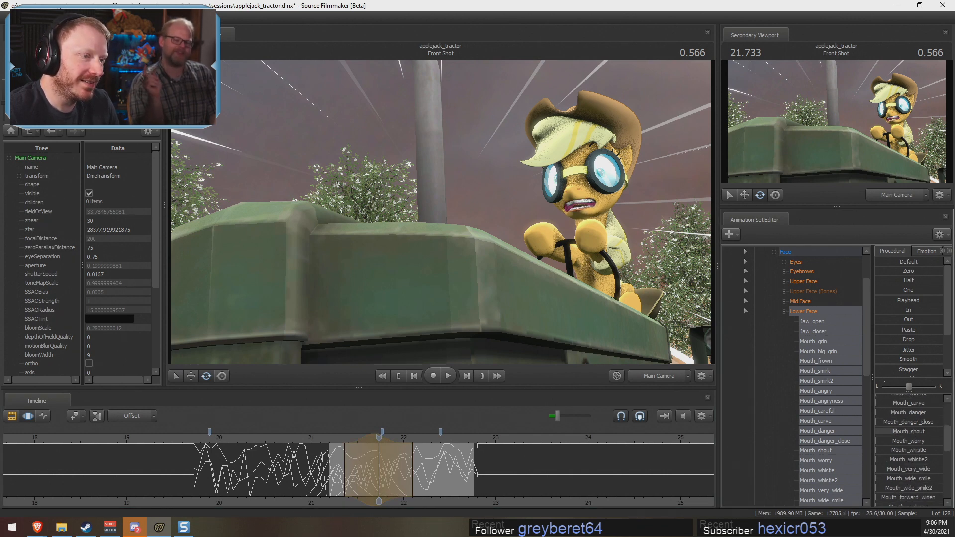
{"action": "scroll", "coordinate": [905, 436], "scroll_direction": "up", "scroll_amount": 3}
{"action": "mouse_move", "coordinate": [914, 424]}
{"action": "left_mouse_down"}
{"action": "mouse_move", "coordinate": [947, 424]}
{"action": "mouse_move", "coordinate": [932, 423]}
{"action": "left_mouse_up"}
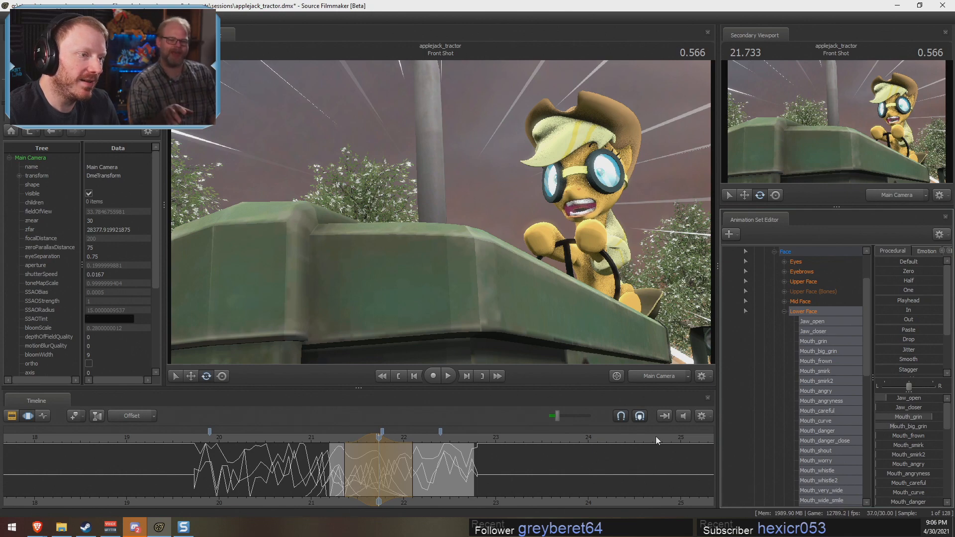
Step: Play back and scrub the Front Shot from about 21.2, checking the mouth motion against the applejack screaming.wav clip
{"action": "left_click", "coordinate": [355, 462]}
{"action": "left_click_drag", "start_coordinate": [355, 461], "coordinate": [330, 438]}
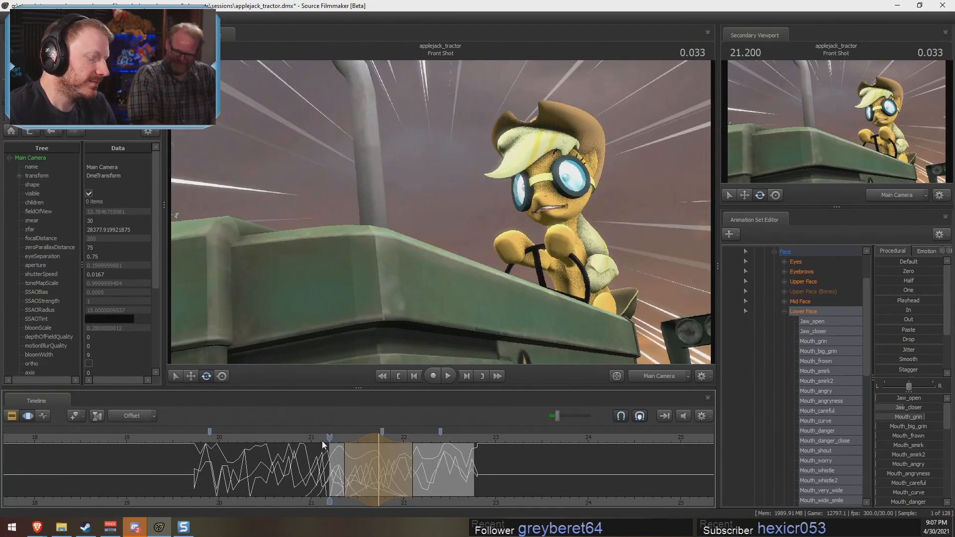
{"action": "key", "text": "ctrl+1"}
{"action": "key", "text": "ctrl+2"}
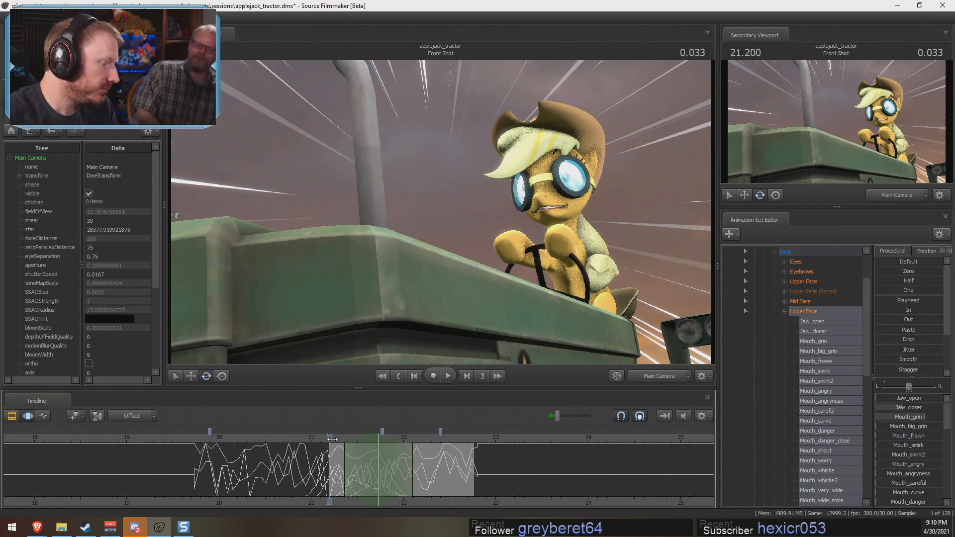
{"action": "key", "text": "F3"}
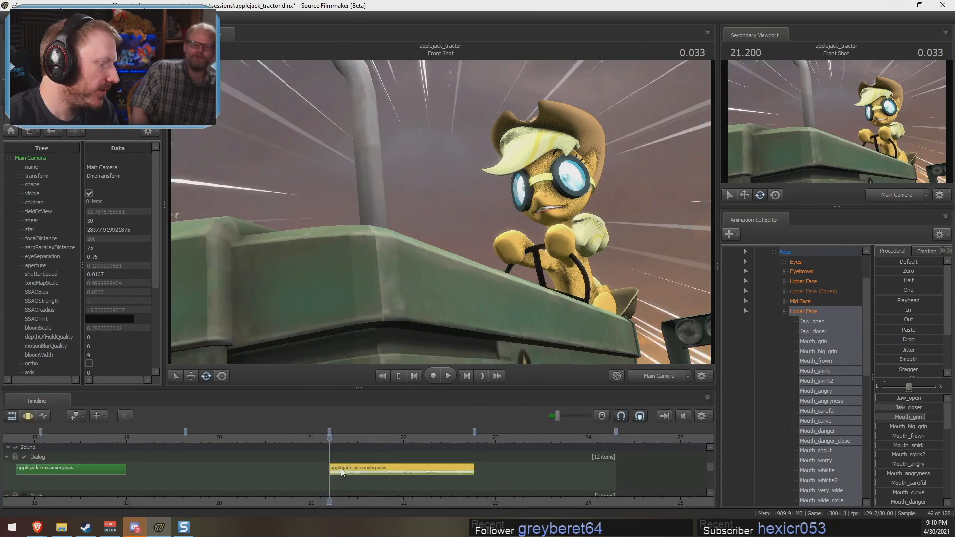
{"action": "key", "text": "F3"}
{"action": "key", "text": "space"}
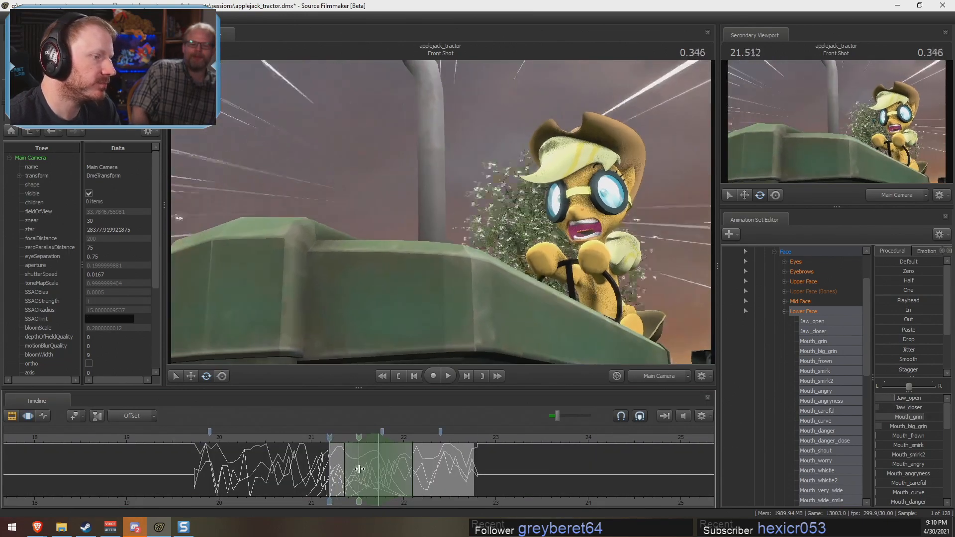
{"action": "key", "text": "space"}
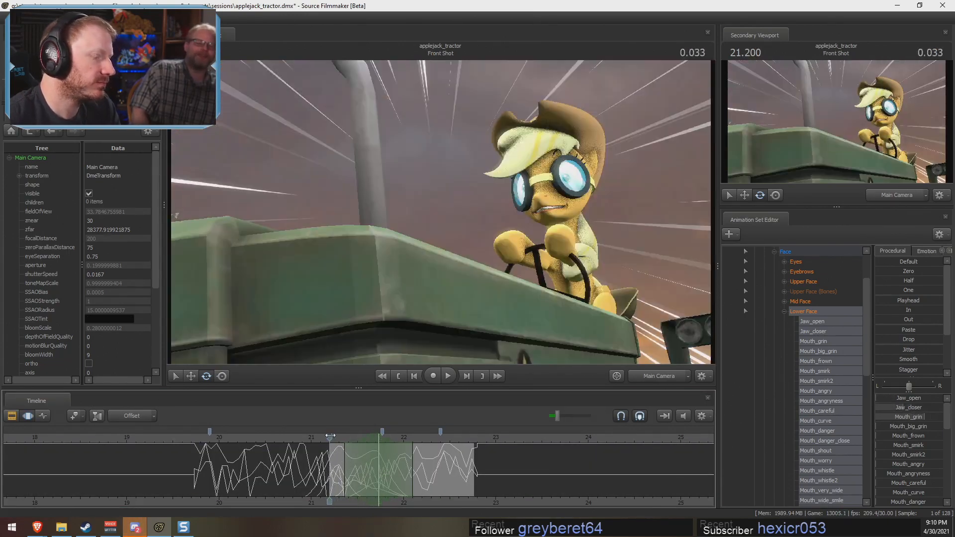
{"action": "key", "text": "space"}
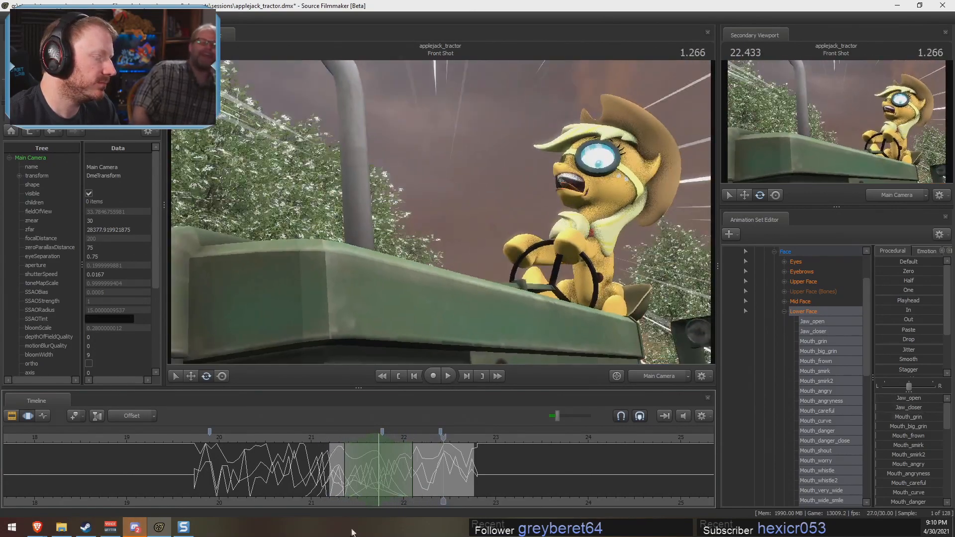
{"action": "key", "text": "space"}
{"action": "key", "text": "space"}
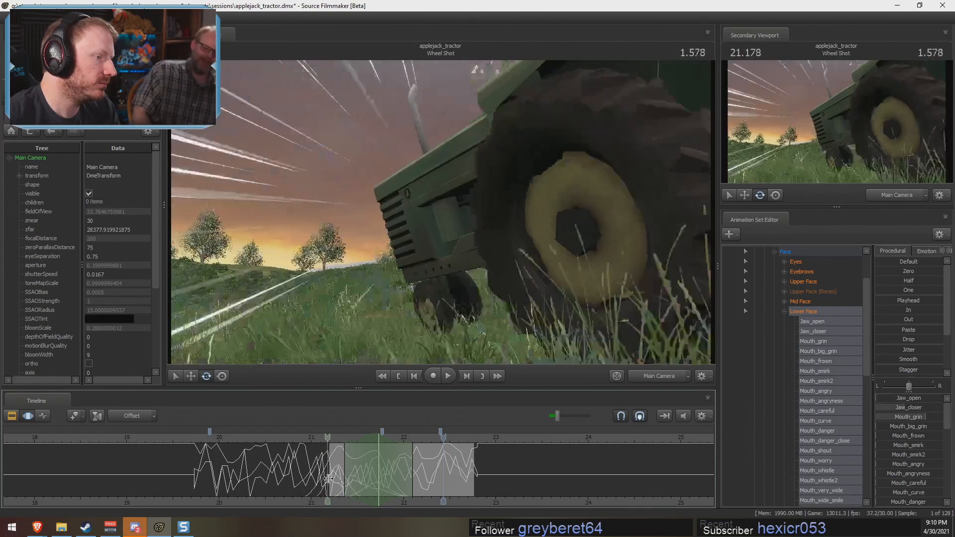
Step: Raise Jaw_closer at 21.333 within a falloff time selection of roughly 21.1 to 21.6, and play back the result
{"action": "left_click_drag", "start_coordinate": [328, 478], "coordinate": [341, 479]}
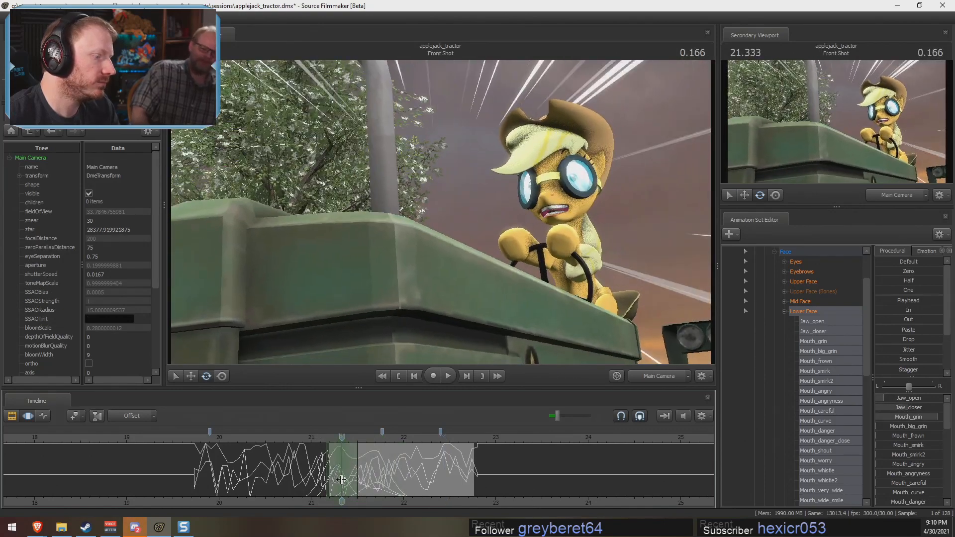
{"action": "scroll", "coordinate": [341, 479], "scroll_direction": "up", "scroll_amount": 2}
{"action": "left_click", "coordinate": [816, 316]}
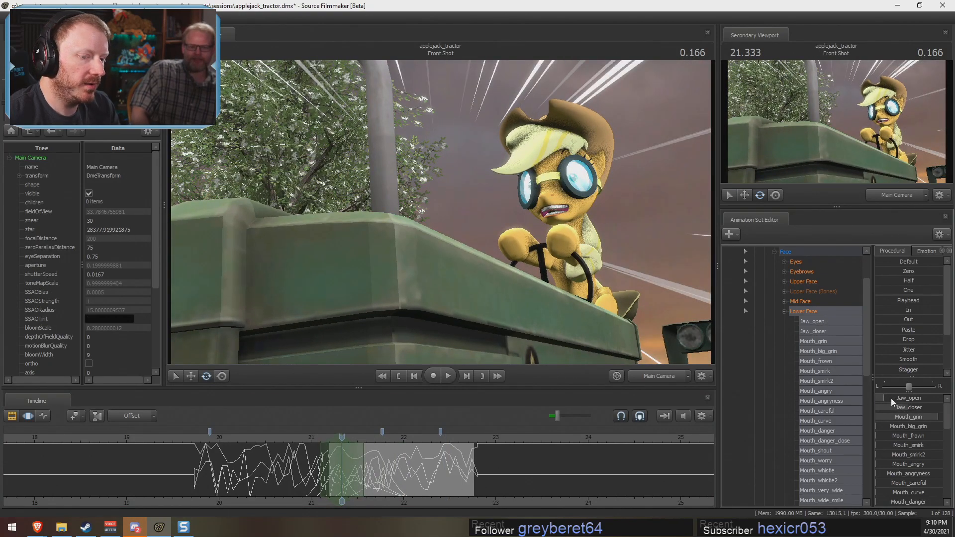
{"action": "left_click_drag", "start_coordinate": [901, 408], "coordinate": [925, 408]}
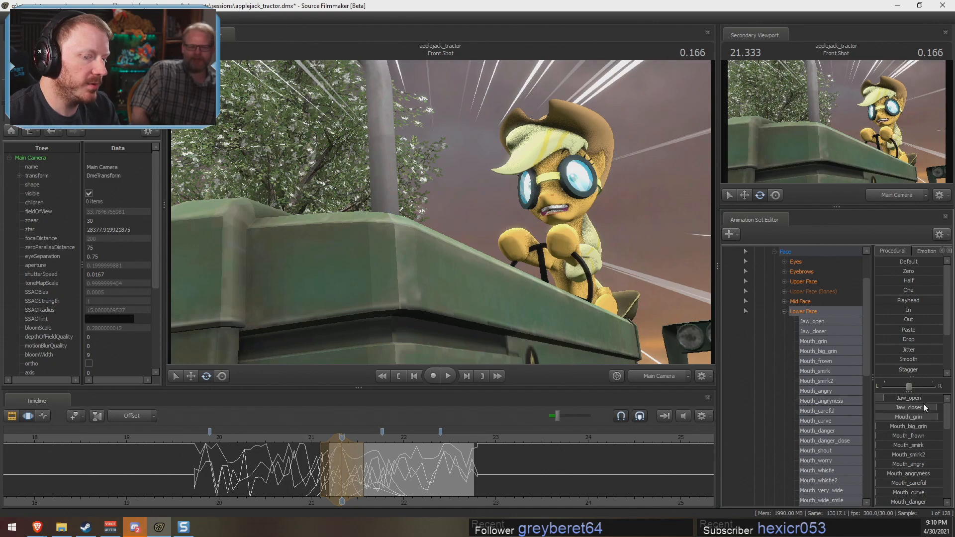
{"action": "left_click", "coordinate": [318, 443]}
{"action": "key", "text": "space"}
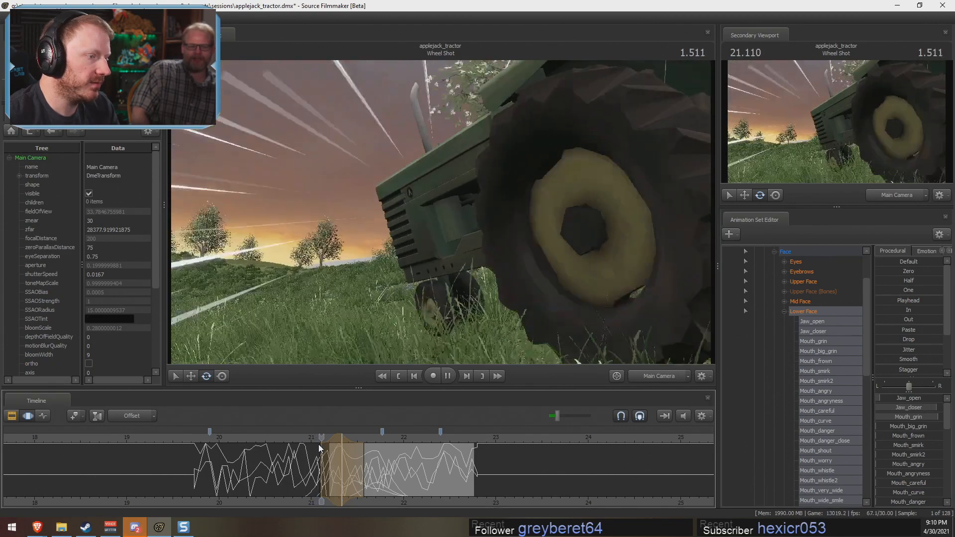
Step: Raise Mouth_O slightly at 21.433 within a falloff time selection of roughly 21.2 to 21.85
{"action": "left_click", "coordinate": [366, 465]}
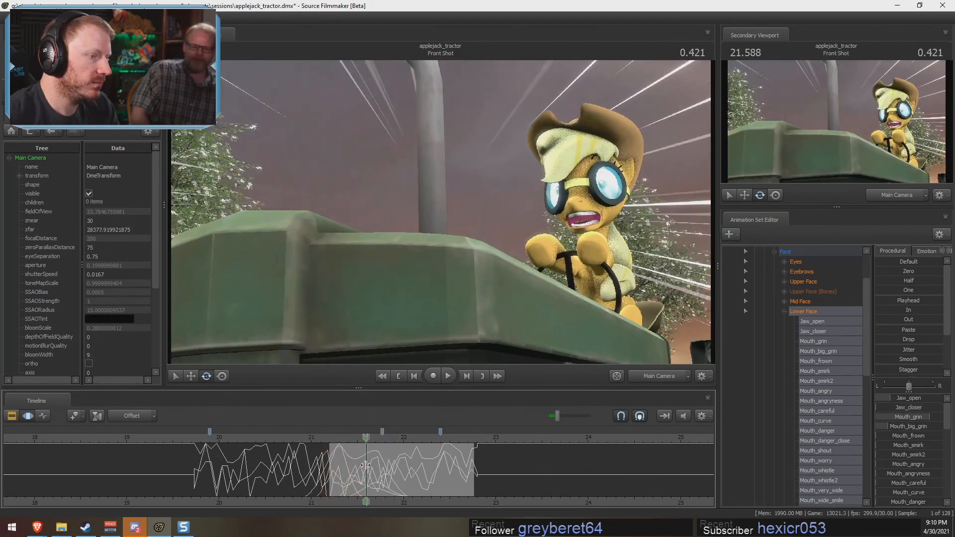
{"action": "mouse_move", "coordinate": [366, 465]}
{"action": "left_mouse_down"}
{"action": "mouse_move", "coordinate": [323, 464]}
{"action": "mouse_move", "coordinate": [351, 464]}
{"action": "left_mouse_up"}
{"action": "scroll", "coordinate": [361, 464], "scroll_direction": "up", "scroll_amount": 6, "text": "shift"}
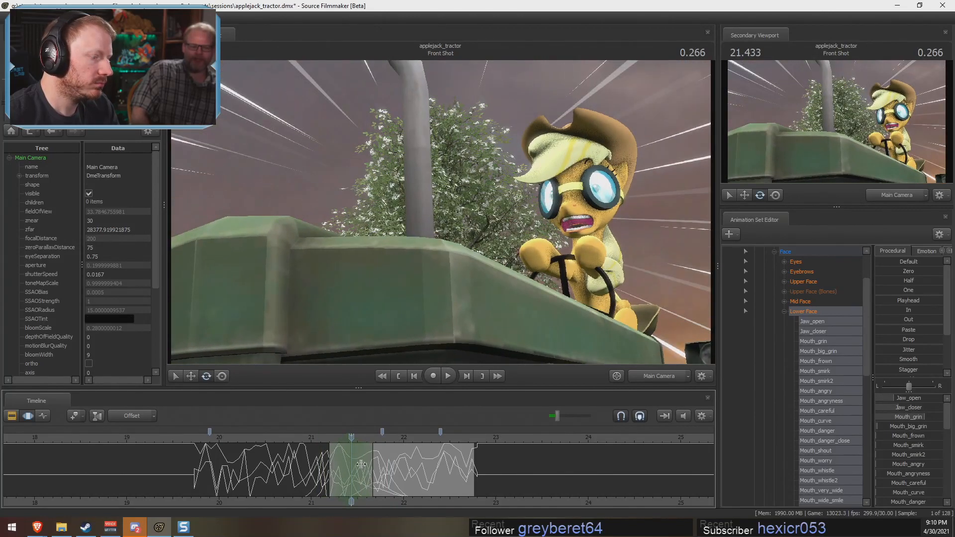
{"action": "scroll", "coordinate": [361, 464], "scroll_direction": "up", "scroll_amount": 2, "text": "shift"}
{"action": "scroll", "coordinate": [908, 424], "scroll_direction": "down", "scroll_amount": 6}
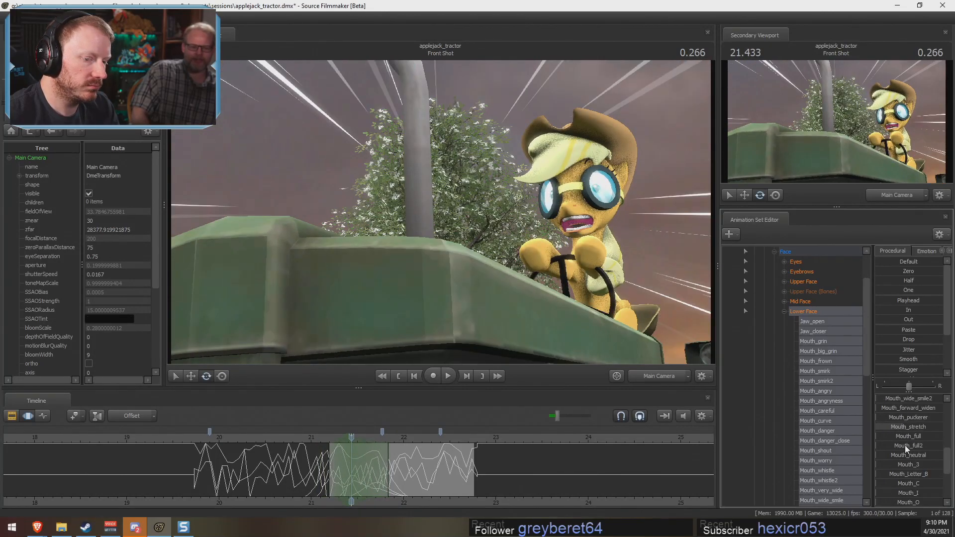
{"action": "scroll", "coordinate": [907, 450], "scroll_direction": "down", "scroll_amount": 2}
{"action": "mouse_move", "coordinate": [895, 442]}
{"action": "left_mouse_down"}
{"action": "mouse_move", "coordinate": [916, 442]}
{"action": "mouse_move", "coordinate": [900, 442]}
{"action": "left_mouse_up"}
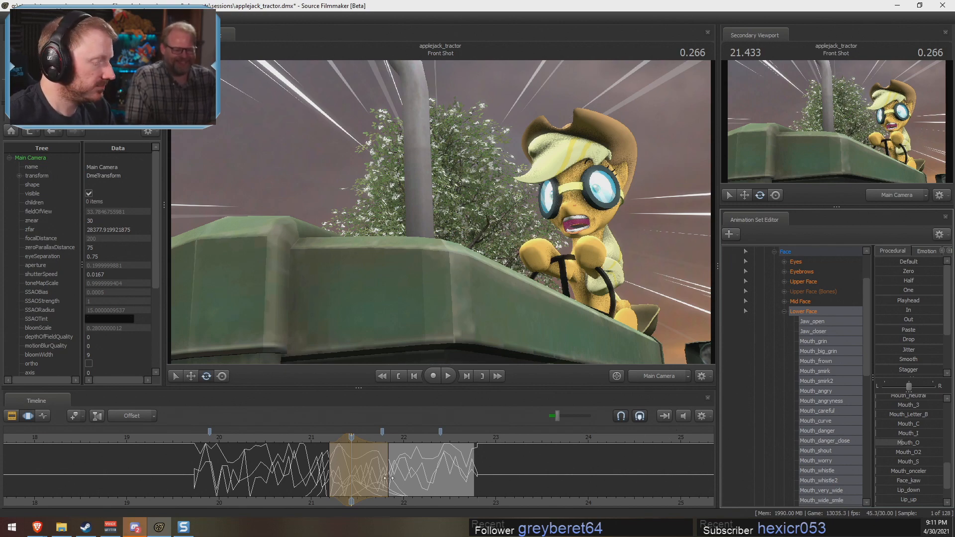
Step: Adjust Mouth_very_wide at 21.7, extend the falloff time selection to roughly 21.35 to 22.75, and play back the shot
{"action": "left_click", "coordinate": [323, 461]}
{"action": "left_click_drag", "start_coordinate": [323, 461], "coordinate": [429, 476]}
{"action": "scroll", "coordinate": [374, 473], "scroll_direction": "up", "scroll_amount": 4}
{"action": "scroll", "coordinate": [909, 455], "scroll_direction": "up", "scroll_amount": 5}
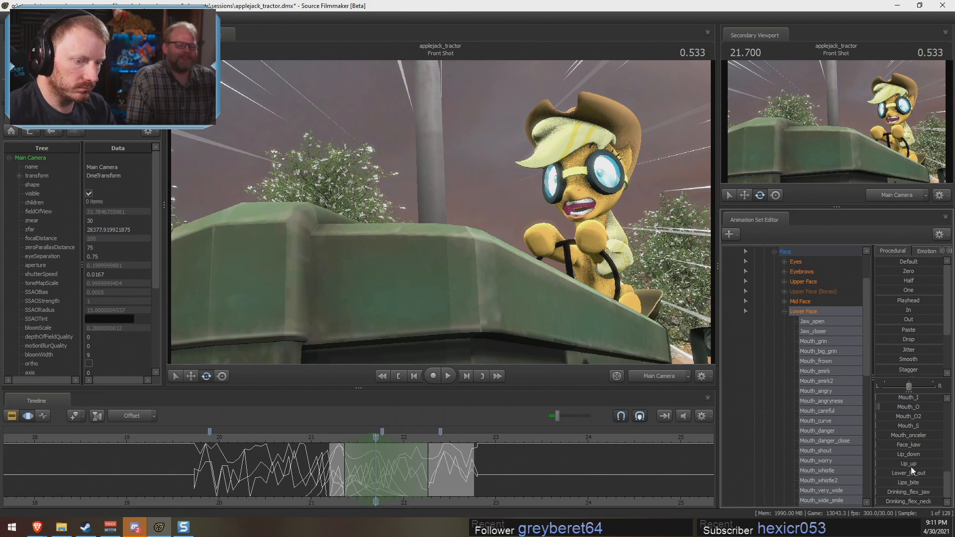
{"action": "left_click_drag", "start_coordinate": [911, 466], "coordinate": [902, 464]}
{"action": "left_click_drag", "start_coordinate": [362, 484], "coordinate": [475, 473]}
{"action": "key", "text": "space"}
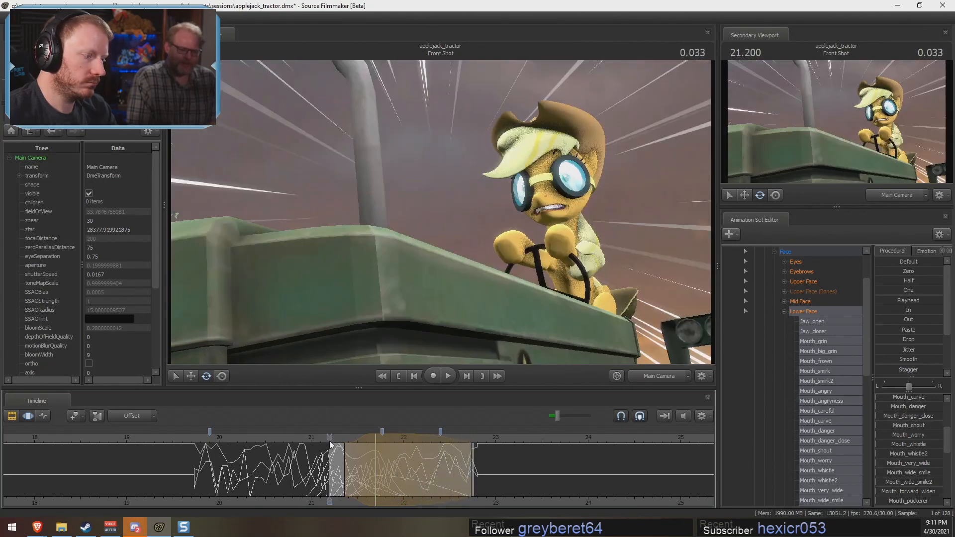
{"action": "key", "text": "space"}
Step: Move the jaw bone directly in the viewport at 21.9, within a falloff time selection of roughly 21.35 to 22.8
{"action": "mouse_move", "coordinate": [330, 447]}
{"action": "left_mouse_down"}
{"action": "mouse_move", "coordinate": [396, 477]}
{"action": "mouse_move", "coordinate": [480, 482]}
{"action": "left_mouse_up"}
{"action": "left_click", "coordinate": [394, 477], "text": "shift"}
{"action": "scroll", "coordinate": [383, 478], "scroll_direction": "up", "scroll_amount": 10}
{"action": "key", "text": "ctrl"}
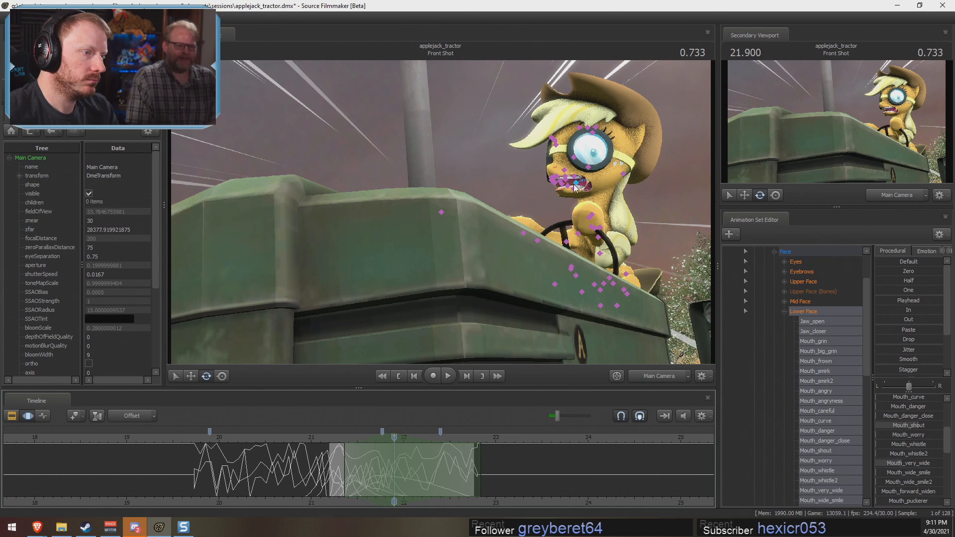
{"action": "left_click", "coordinate": [577, 188], "text": "ctrl"}
{"action": "key", "text": "w"}
{"action": "left_click_drag", "start_coordinate": [560, 200], "coordinate": [586, 168]}
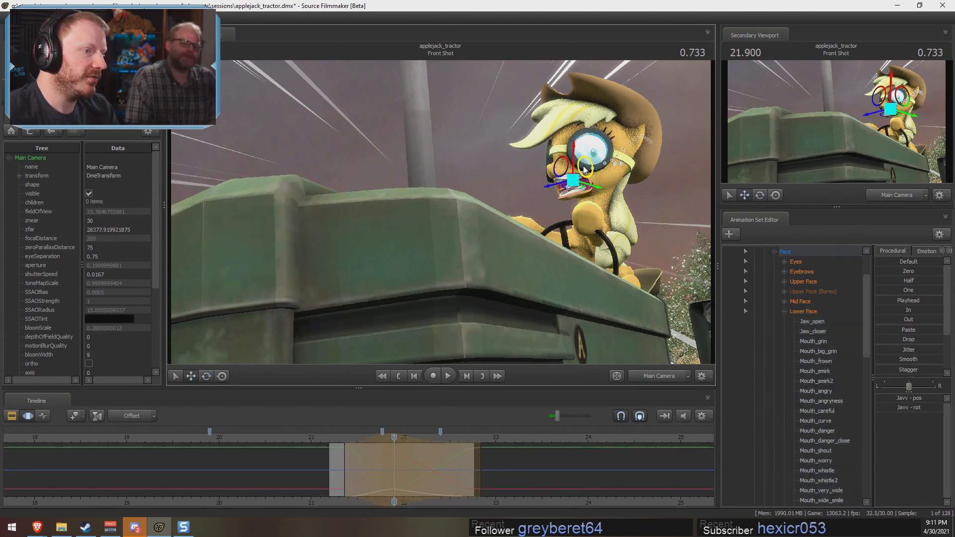
Step: Replay the Front Shot from its start to review the jaw movement, and check the scream clip's position on the sound track
{"action": "left_click", "coordinate": [336, 441]}
{"action": "key", "text": "space"}
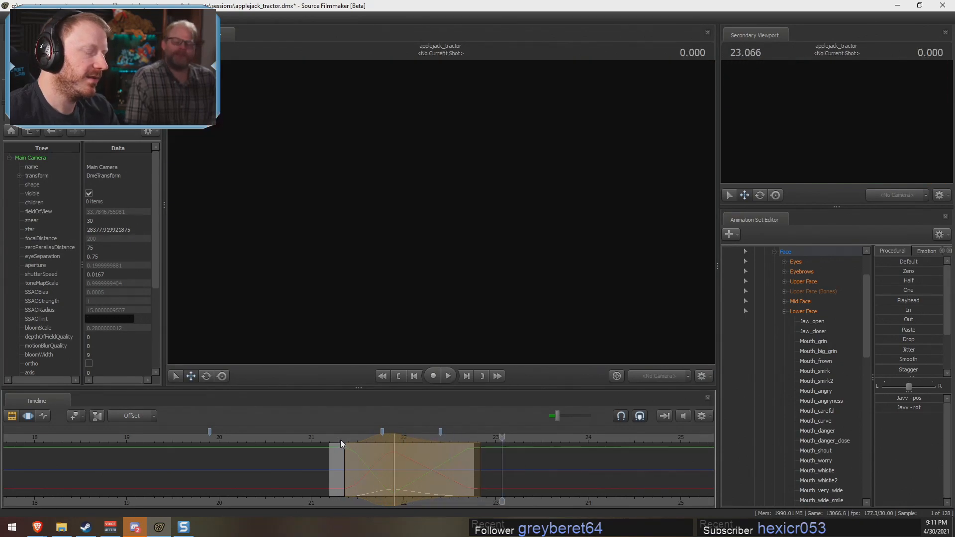
{"action": "left_click", "coordinate": [330, 437]}
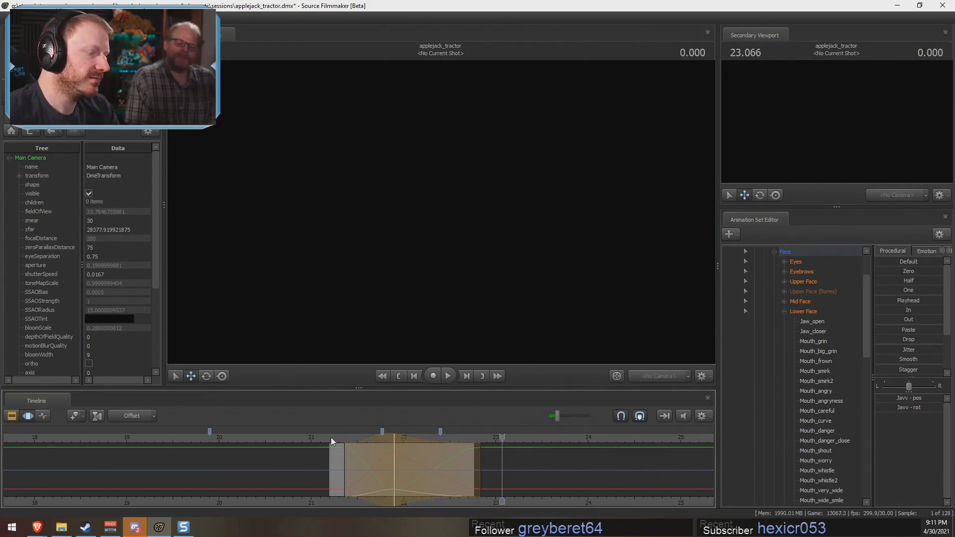
{"action": "key", "text": "space"}
{"action": "key", "text": "space"}
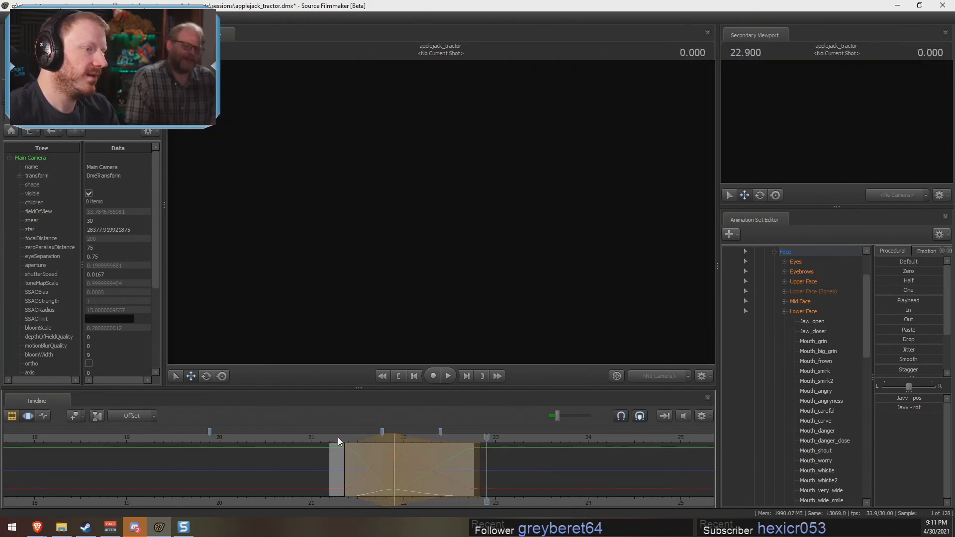
{"action": "key", "text": "F2"}
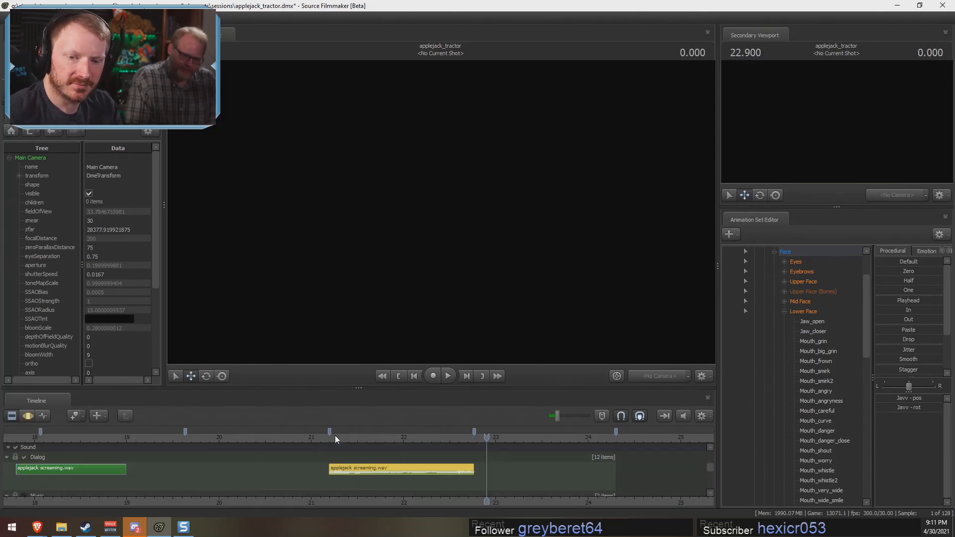
{"action": "key", "text": "F3"}
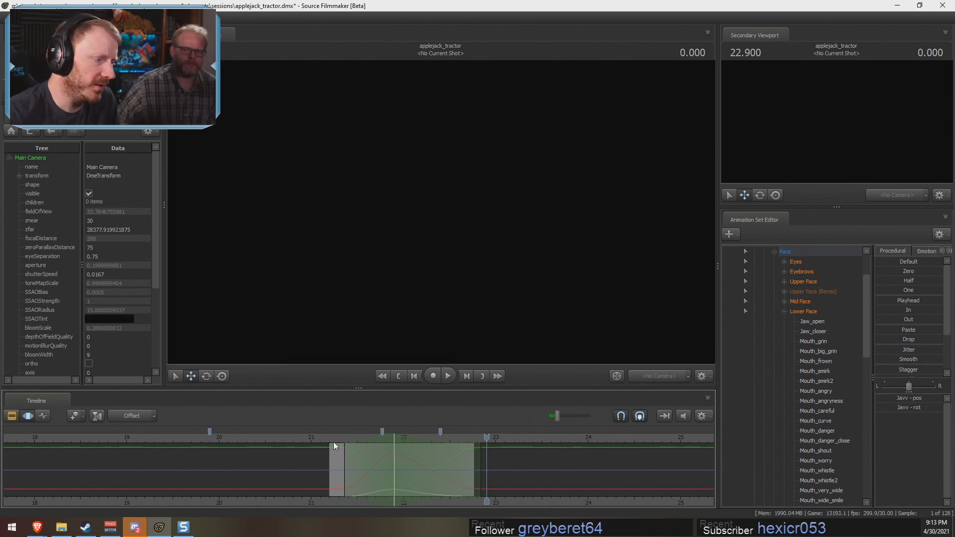
Step: Scrub the opening mouth poses between 21.2 and 21.7, and play through the cut from the Wheel Shot into the Front Shot
{"action": "left_click", "coordinate": [334, 438]}
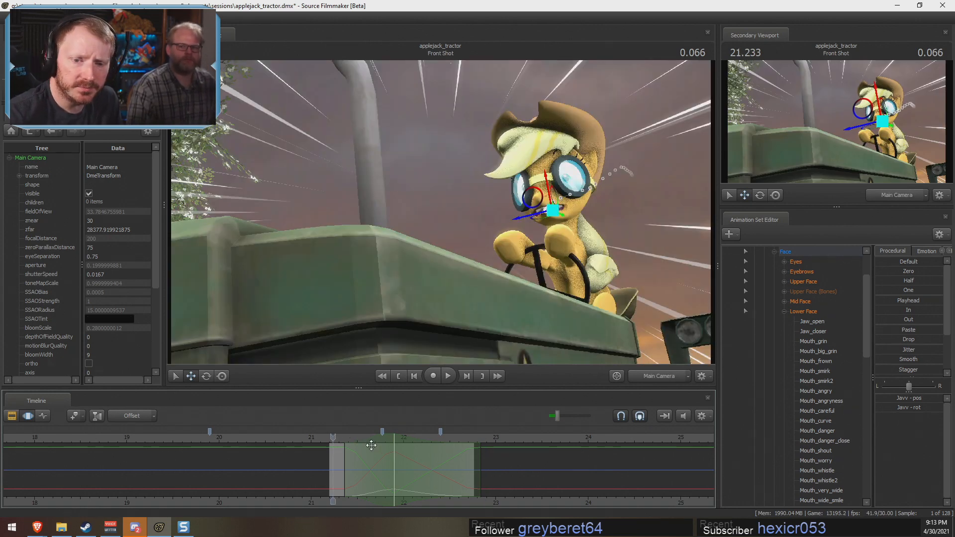
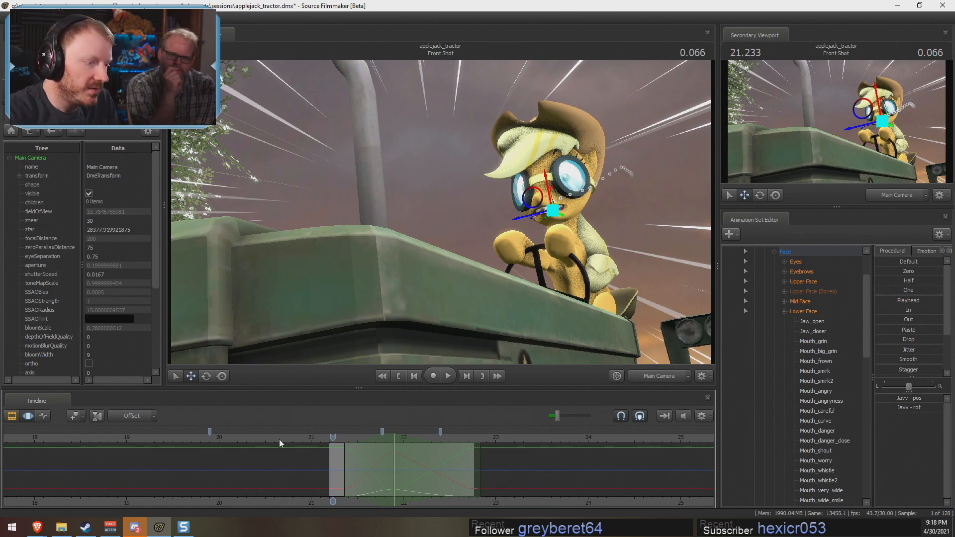
{"action": "mouse_move", "coordinate": [339, 437]}
{"action": "left_mouse_down"}
{"action": "mouse_move", "coordinate": [354, 438]}
{"action": "mouse_move", "coordinate": [327, 439]}
{"action": "left_mouse_up"}
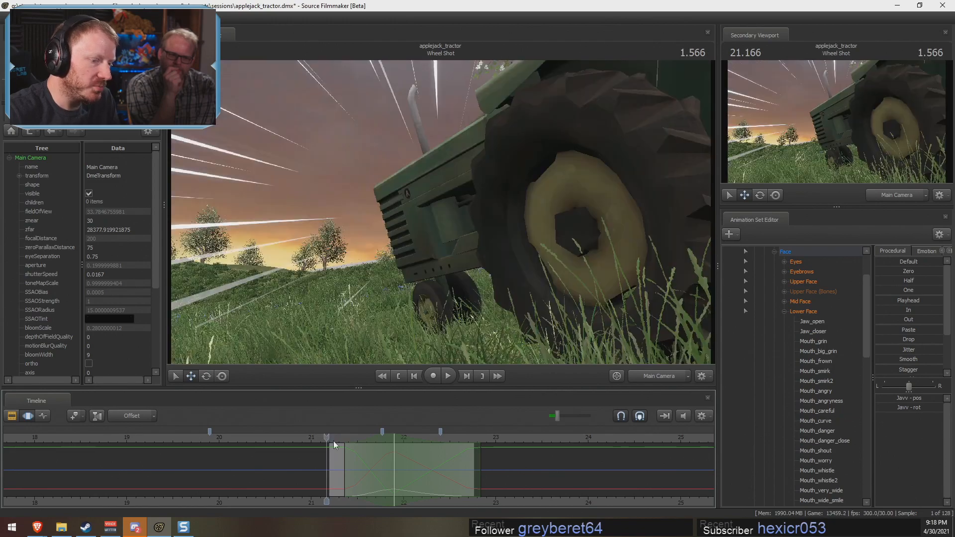
{"action": "key", "text": "space"}
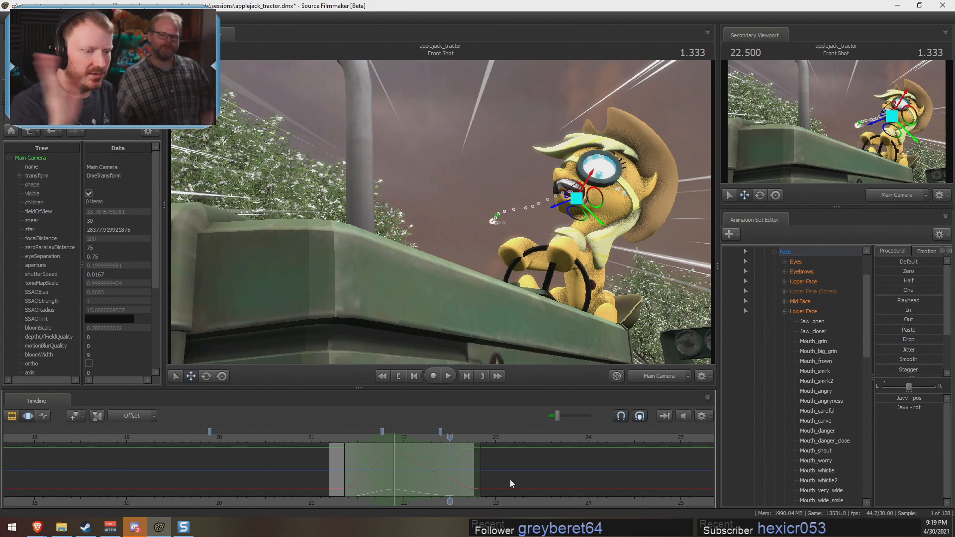
{"action": "left_click", "coordinate": [331, 437]}
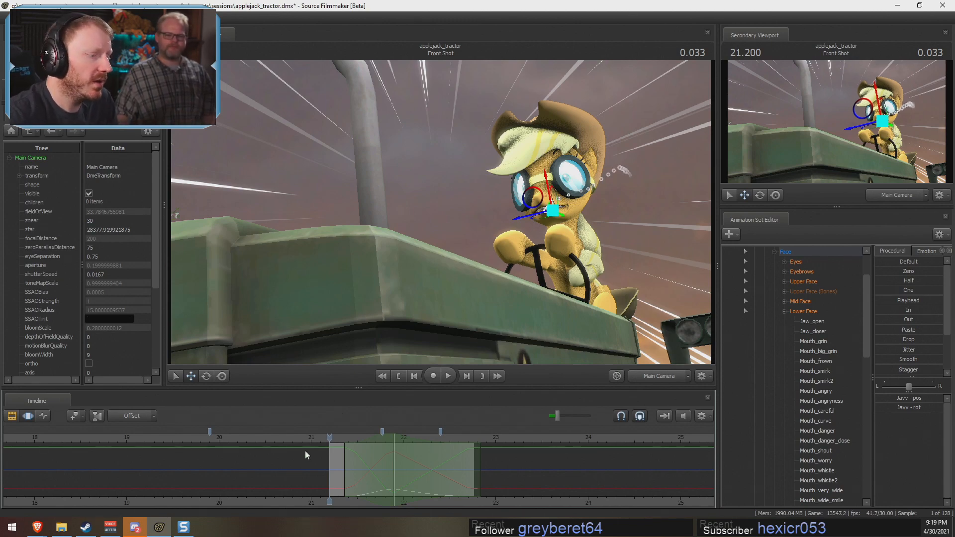
{"action": "left_click_drag", "start_coordinate": [330, 437], "coordinate": [340, 438]}
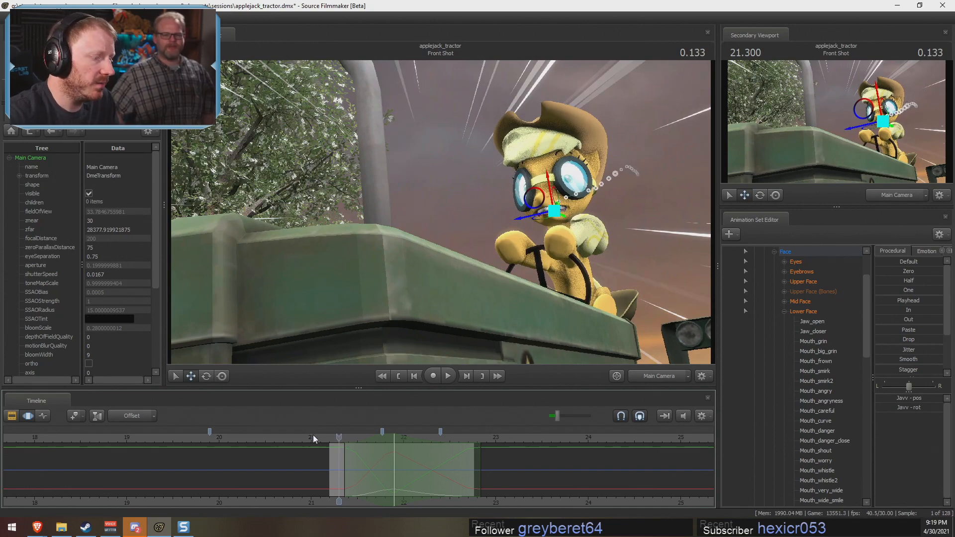
{"action": "mouse_move", "coordinate": [338, 437]}
{"action": "left_mouse_down"}
{"action": "mouse_move", "coordinate": [329, 437]}
{"action": "mouse_move", "coordinate": [376, 437]}
{"action": "left_mouse_up"}
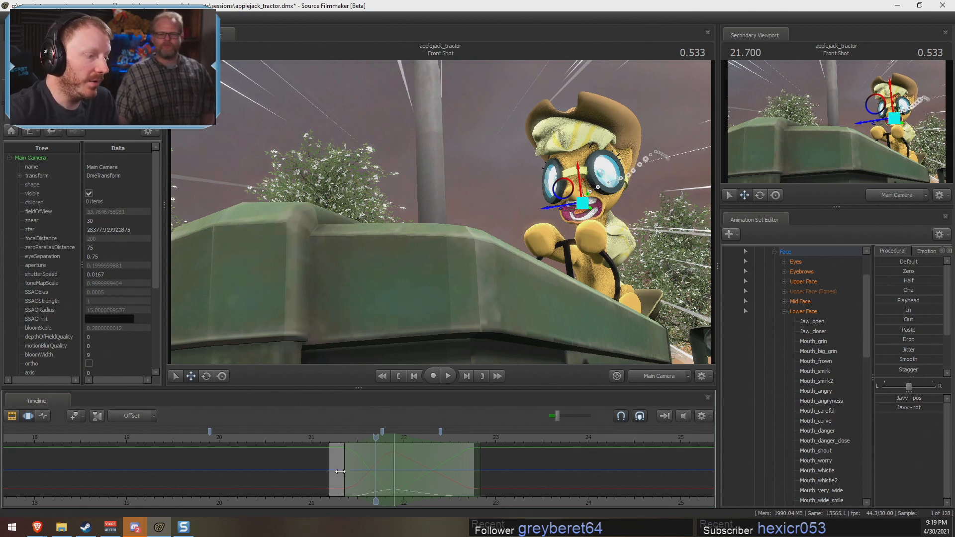
{"action": "left_click", "coordinate": [339, 439]}
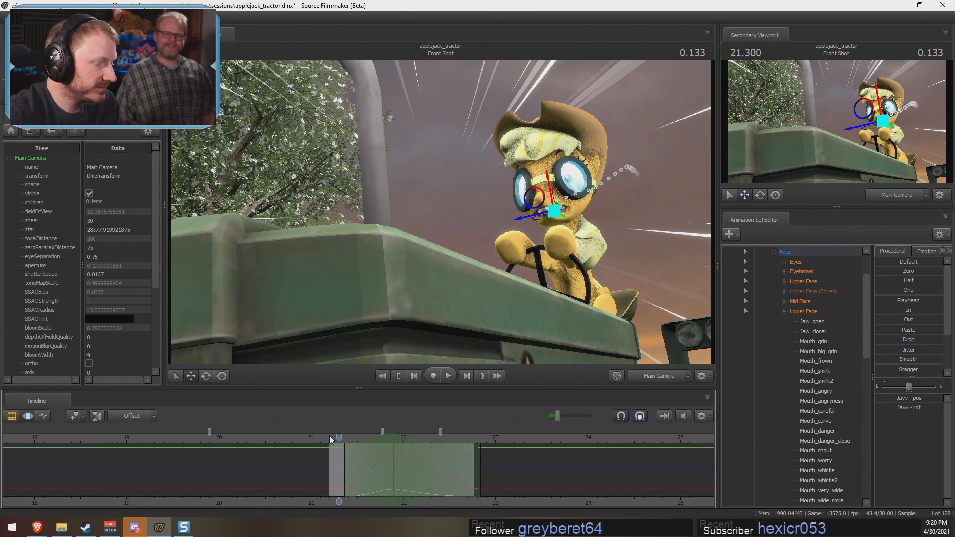
{"action": "key", "text": "space"}
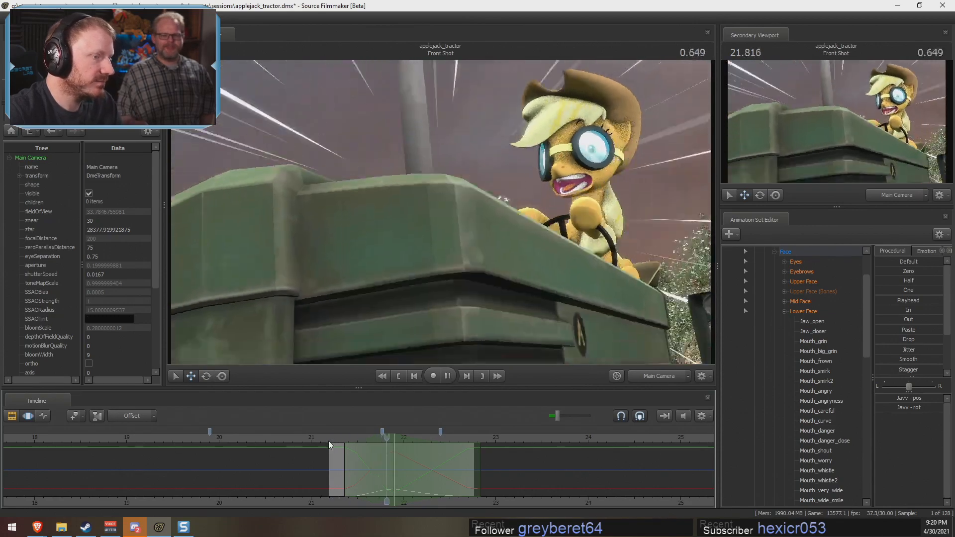
{"action": "left_click_drag", "start_coordinate": [319, 440], "coordinate": [252, 438]}
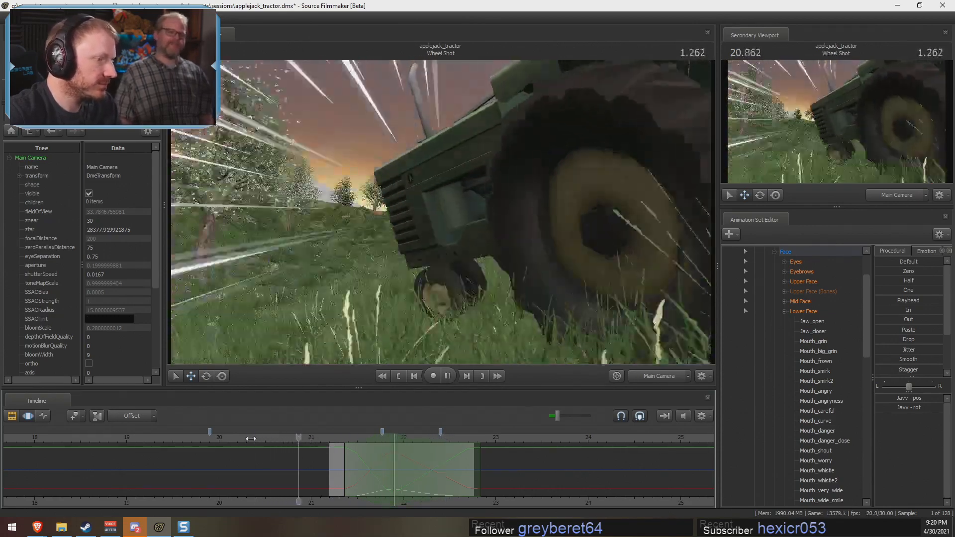
{"action": "key", "text": "space"}
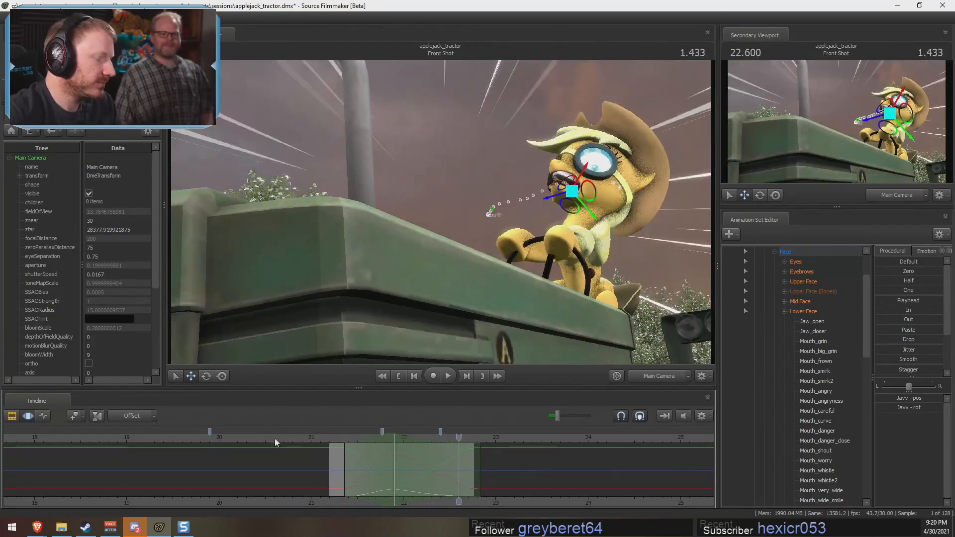
Step: Play back the sequence from Applejack Lands through the Wheel Shot into the Front Shot, checking the scream timing
{"action": "left_click_drag", "start_coordinate": [274, 438], "coordinate": [173, 439]}
{"action": "key", "text": "F3"}
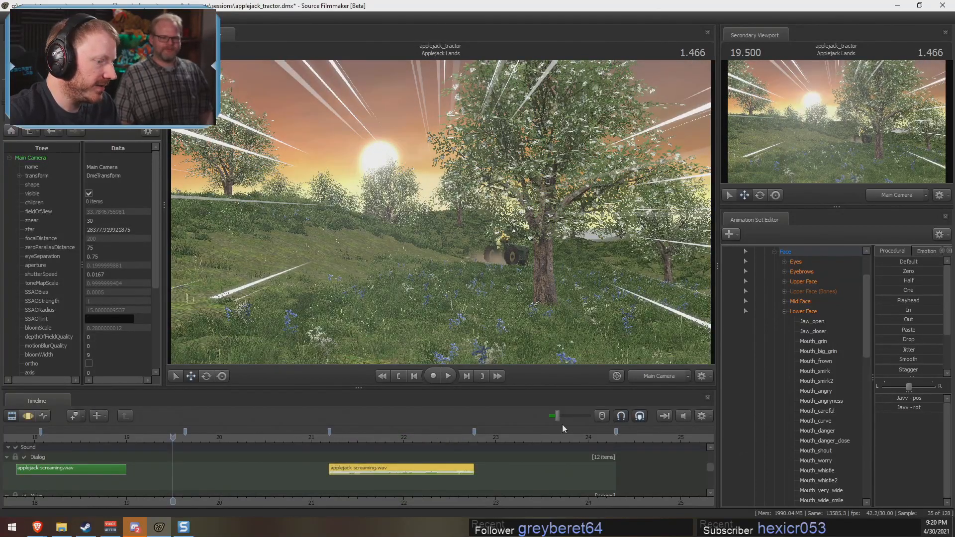
{"action": "scroll", "coordinate": [130, 431], "scroll_direction": "down", "scroll_amount": 5}
{"action": "mouse_move", "coordinate": [113, 438]}
{"action": "left_mouse_down"}
{"action": "mouse_move", "coordinate": [133, 444]}
{"action": "mouse_move", "coordinate": [107, 445]}
{"action": "left_mouse_up"}
{"action": "key", "text": "space"}
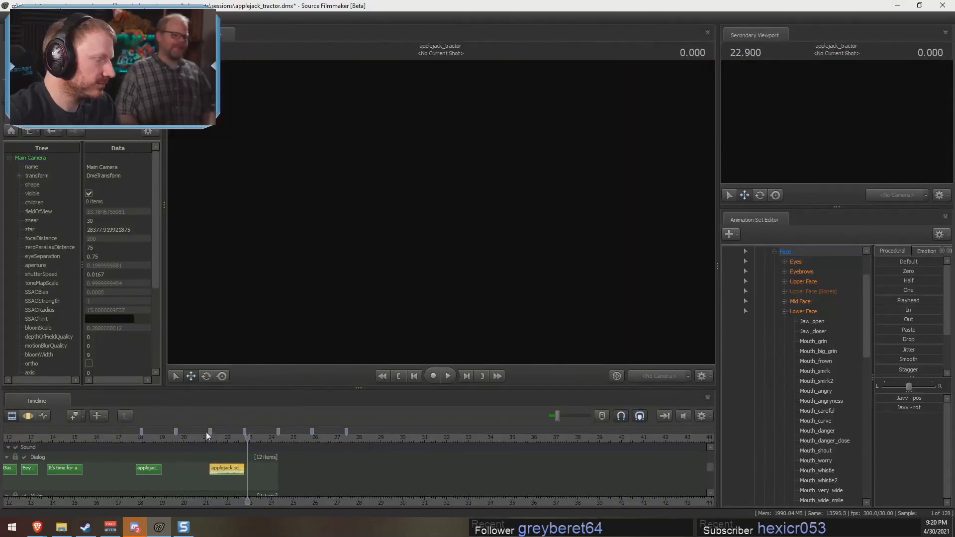
{"action": "left_click_drag", "start_coordinate": [186, 437], "coordinate": [176, 439]}
{"action": "key", "text": "space"}
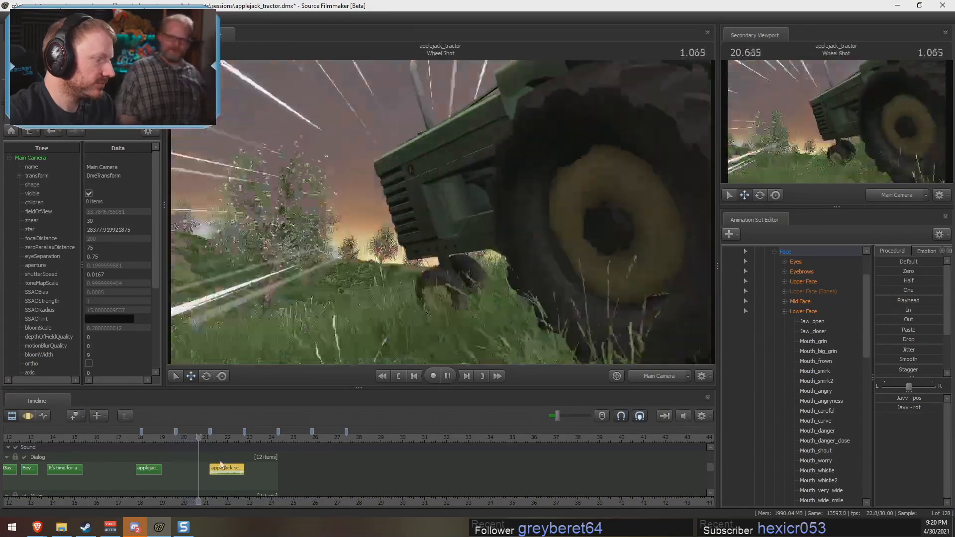
{"action": "key", "text": "space"}
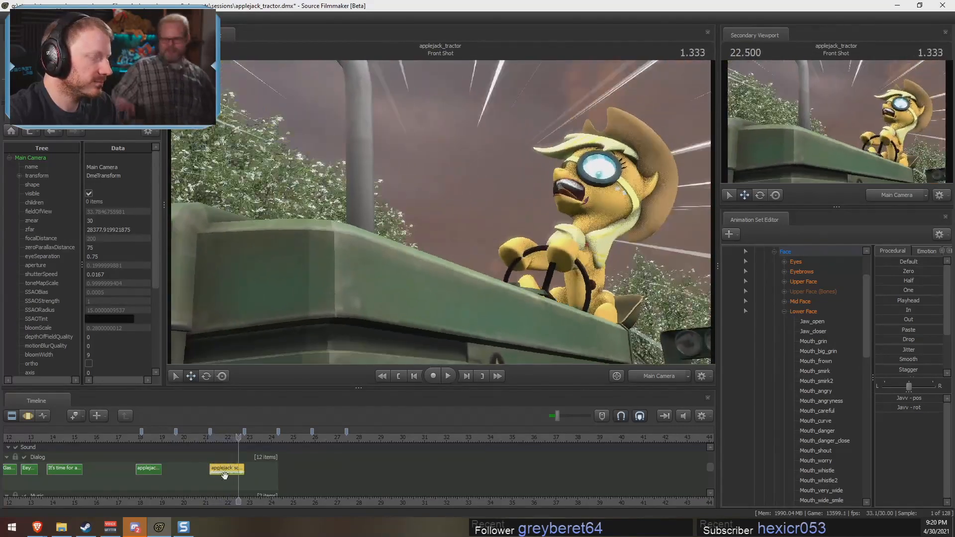
Step: Slide the applejack screaming.wav clip along the Dialog track and trim its ends so it spans exactly the Front Shot
{"action": "scroll", "coordinate": [225, 475], "scroll_direction": "up", "scroll_amount": 5}
{"action": "left_click_drag", "start_coordinate": [163, 438], "coordinate": [174, 469]}
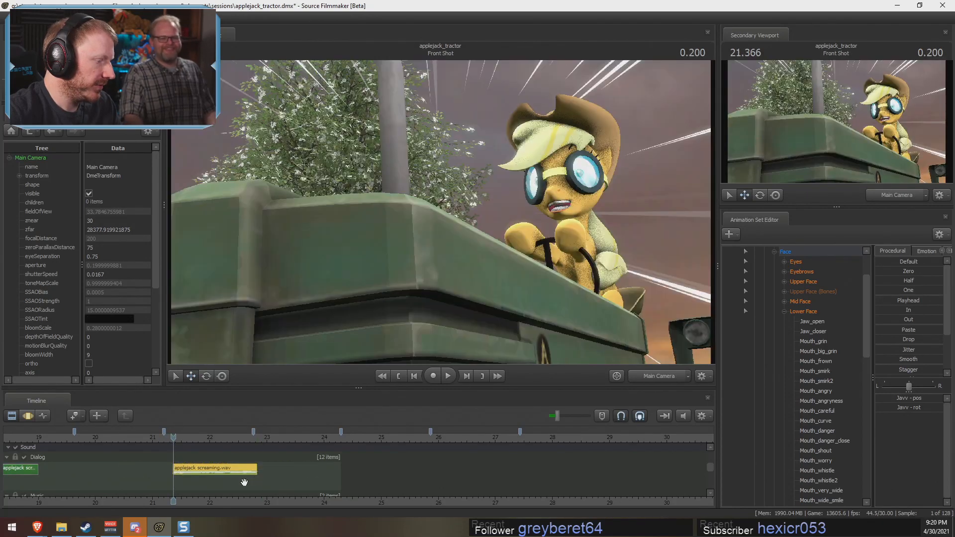
{"action": "left_click_drag", "start_coordinate": [233, 468], "coordinate": [219, 466]}
{"action": "left_click_drag", "start_coordinate": [167, 437], "coordinate": [176, 470]}
{"action": "key", "text": "space"}
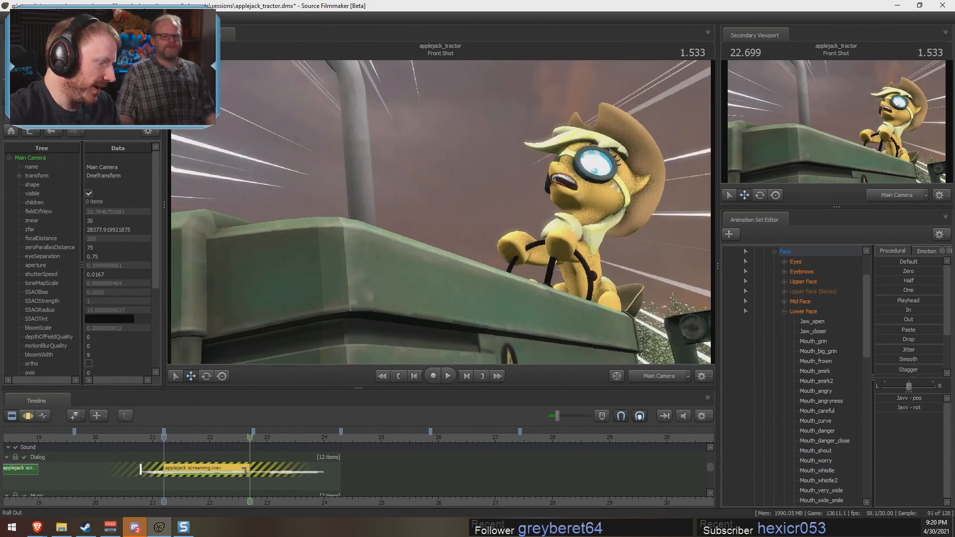
{"action": "mouse_move", "coordinate": [245, 471]}
{"action": "left_mouse_down"}
{"action": "mouse_move", "coordinate": [235, 480]}
{"action": "mouse_move", "coordinate": [244, 483]}
{"action": "mouse_move", "coordinate": [232, 479]}
{"action": "left_mouse_up"}
{"action": "key", "text": "space"}
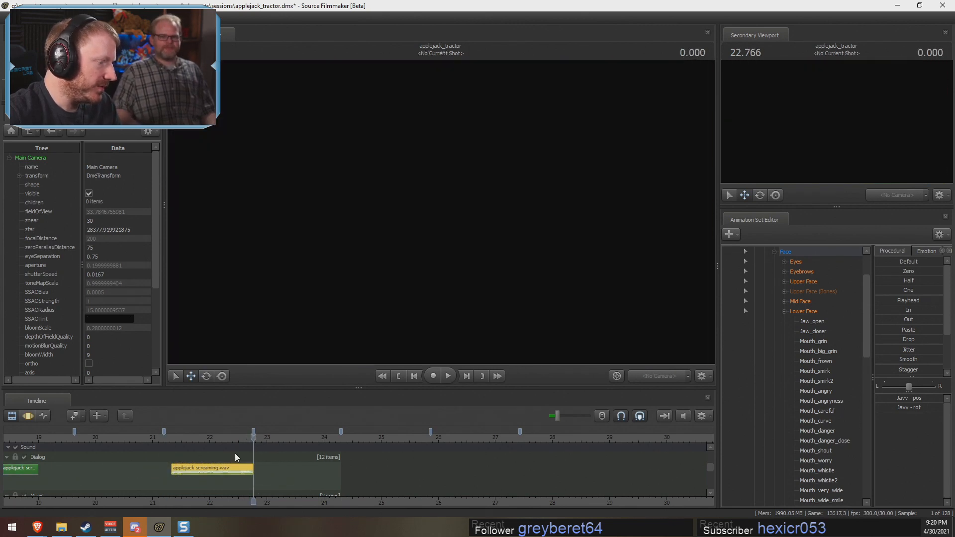
{"action": "left_click_drag", "start_coordinate": [175, 469], "coordinate": [169, 473]}
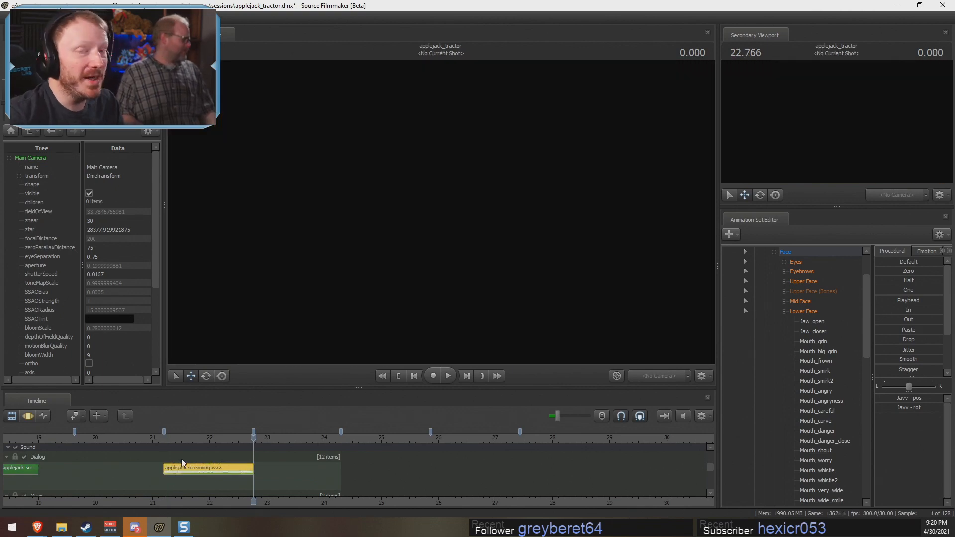
Step: Replay the cut from the Wheel Shot into the Front Shot, nudge the start of the falloff time selection slightly earlier, and save the session
{"action": "key", "text": "space"}
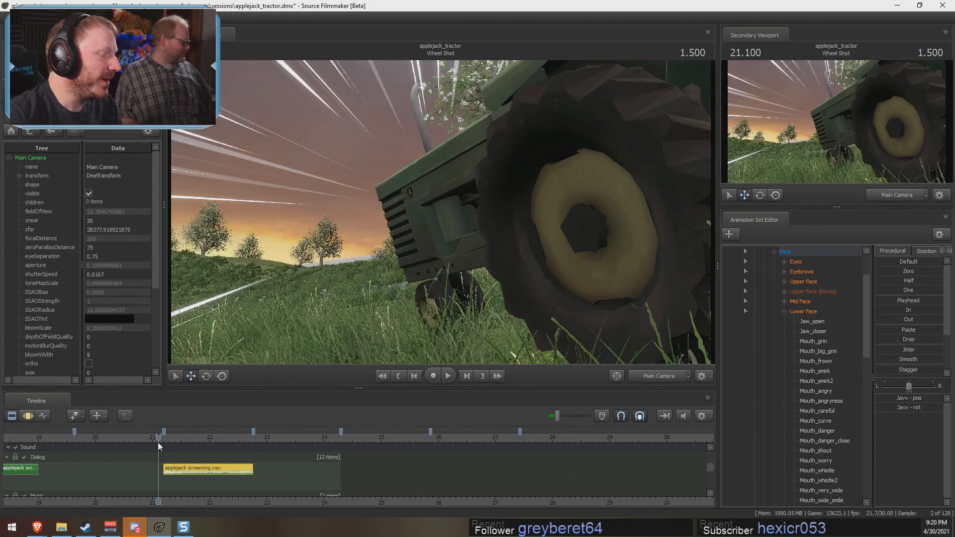
{"action": "key", "text": "space"}
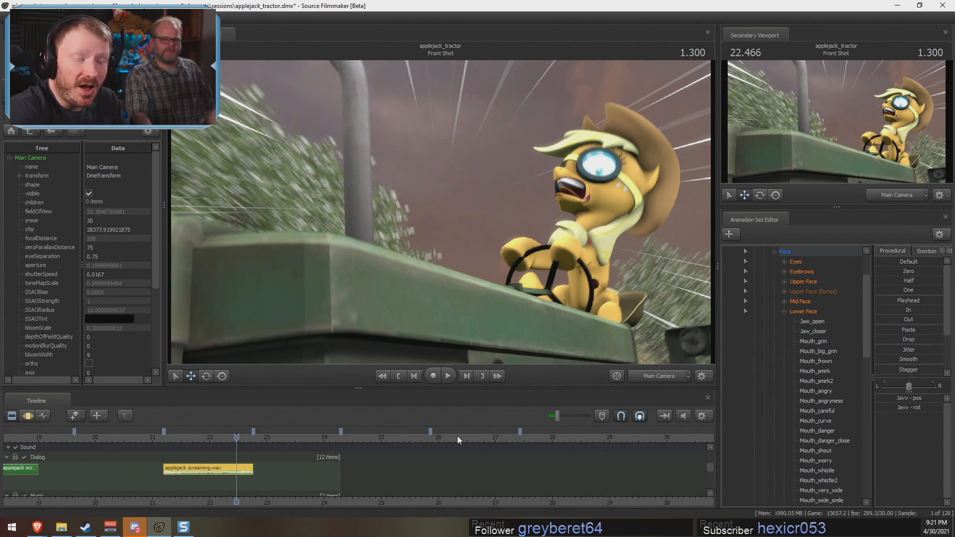
{"action": "key", "text": "F3"}
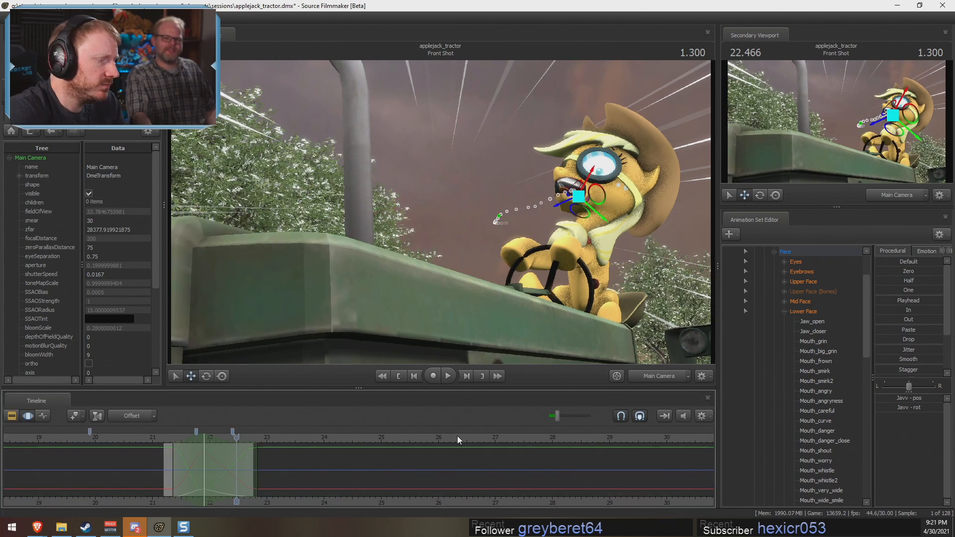
{"action": "key", "text": "ctrl+s"}
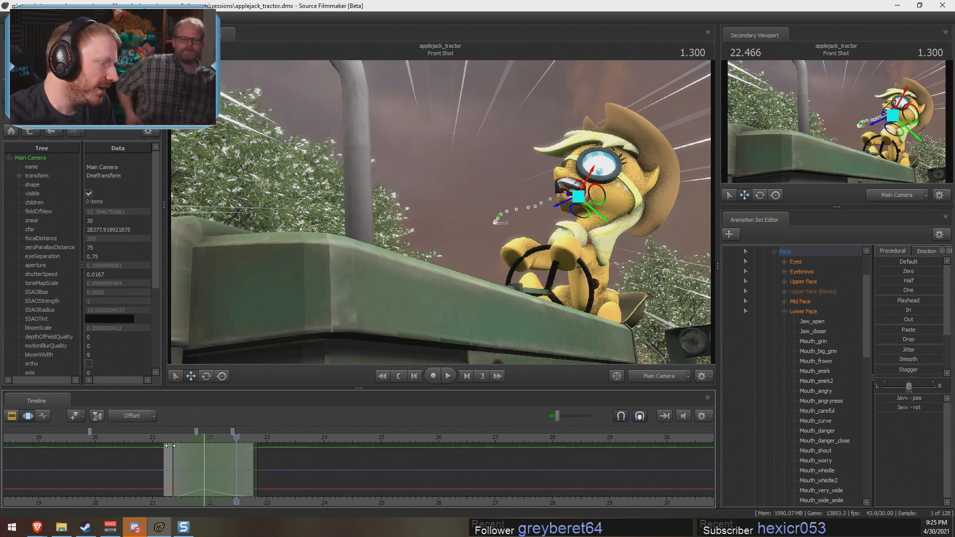
{"action": "left_click_drag", "start_coordinate": [174, 436], "coordinate": [173, 434]}
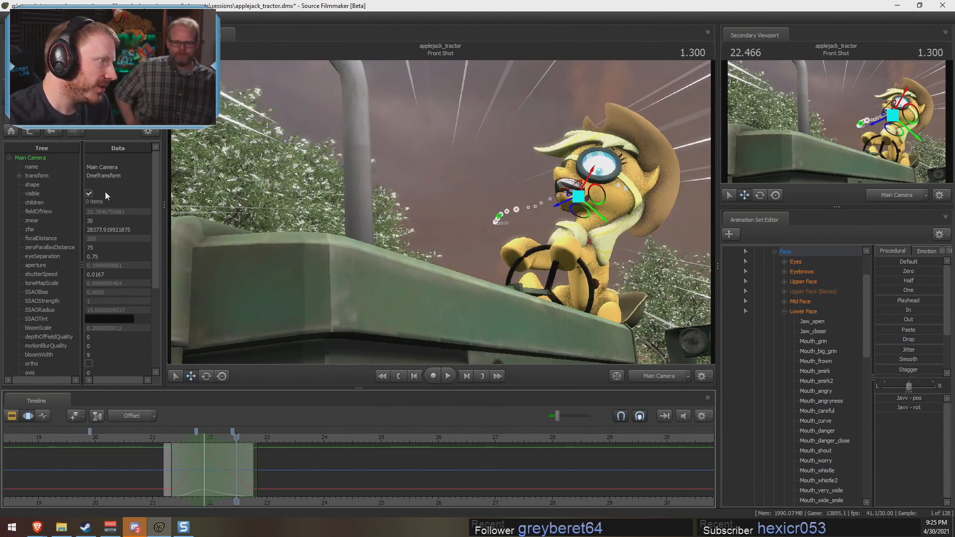
{"action": "key", "text": "ctrl+s"}
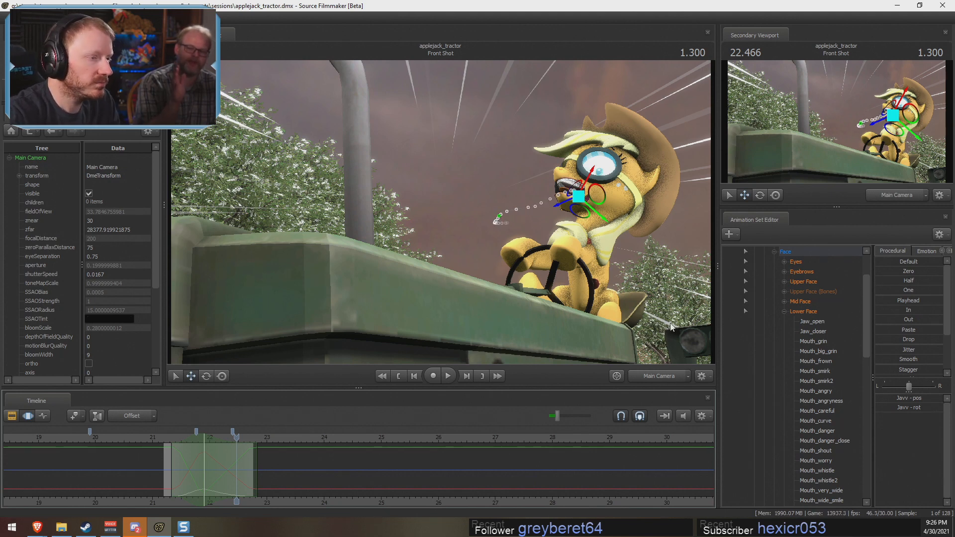
Step: Switch the primary viewport to the Work Camera and frame Applejack from the front of the tractor
{"action": "left_click", "coordinate": [657, 379]}
{"action": "left_click_drag", "start_coordinate": [577, 259], "coordinate": [616, 249]}
{"action": "key", "text": "w"}
{"action": "mouse_move", "coordinate": [440, 212]}
{"action": "left_mouse_down"}
{"action": "mouse_move", "coordinate": [440, 234]}
{"action": "mouse_move", "coordinate": [437, 216]}
{"action": "left_mouse_up"}
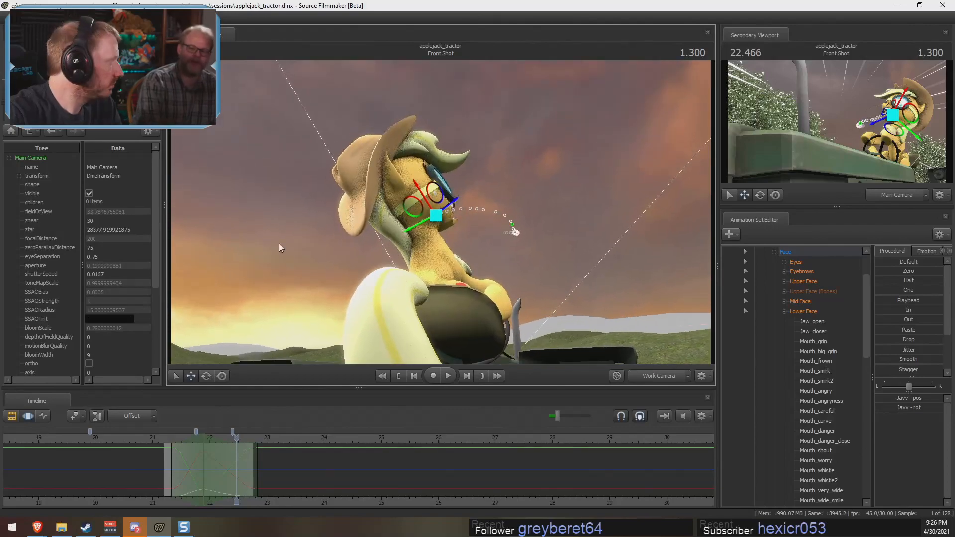
{"action": "left_click_drag", "start_coordinate": [575, 239], "coordinate": [438, 268], "text": "alt"}
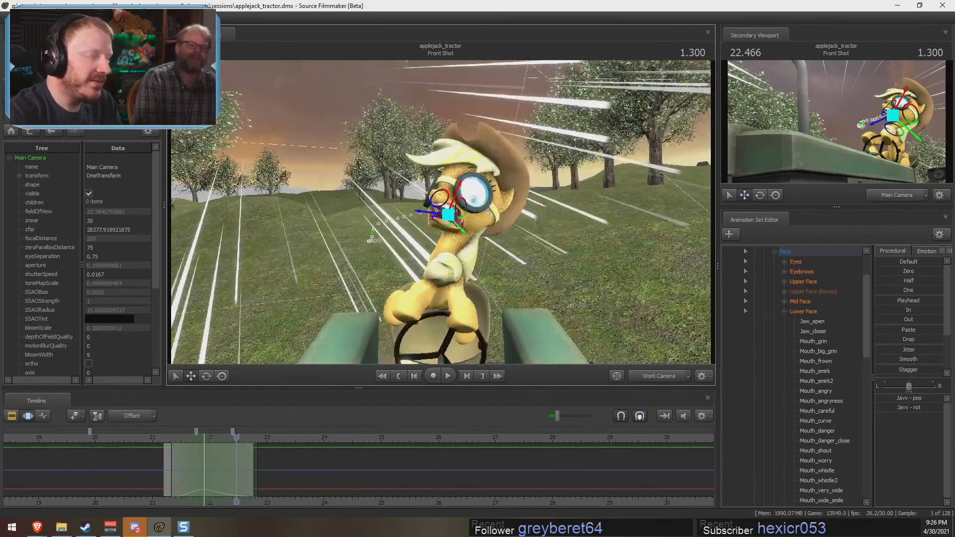
{"action": "left_click", "coordinate": [227, 467]}
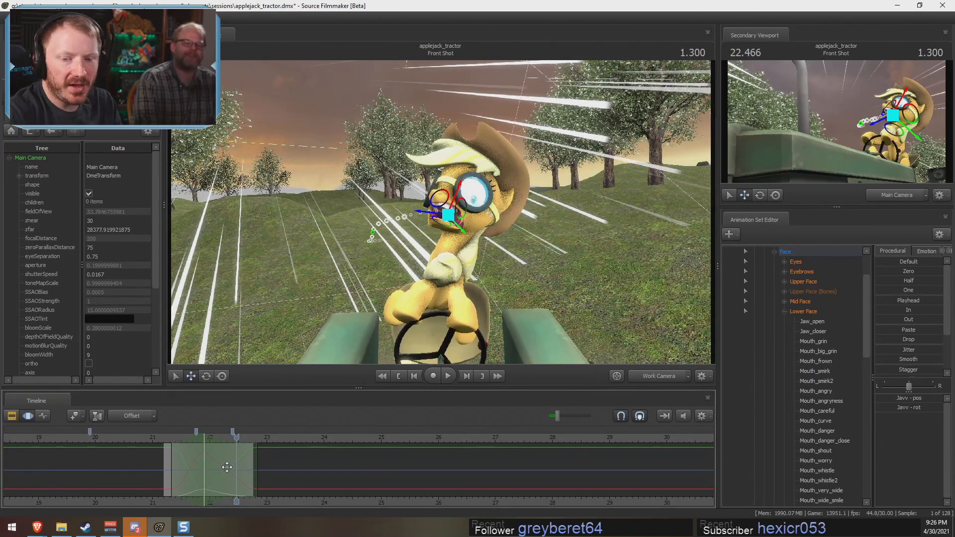
Step: Mute the timeline sound and scrub Applejack's driving pose between roughly 21.6 and 22.4 in the Work Camera view
{"action": "key", "text": "ctrl+a"}
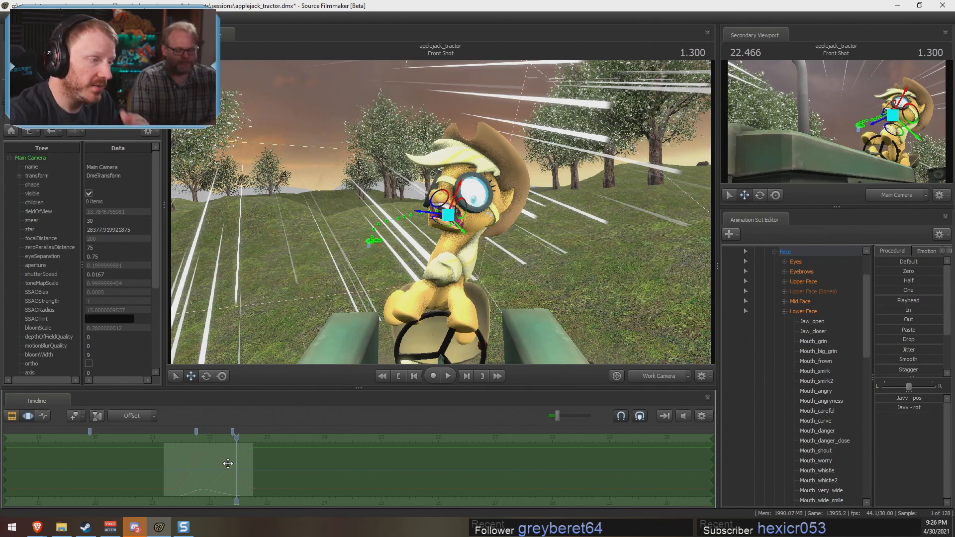
{"action": "left_click_drag", "start_coordinate": [236, 462], "coordinate": [228, 461]}
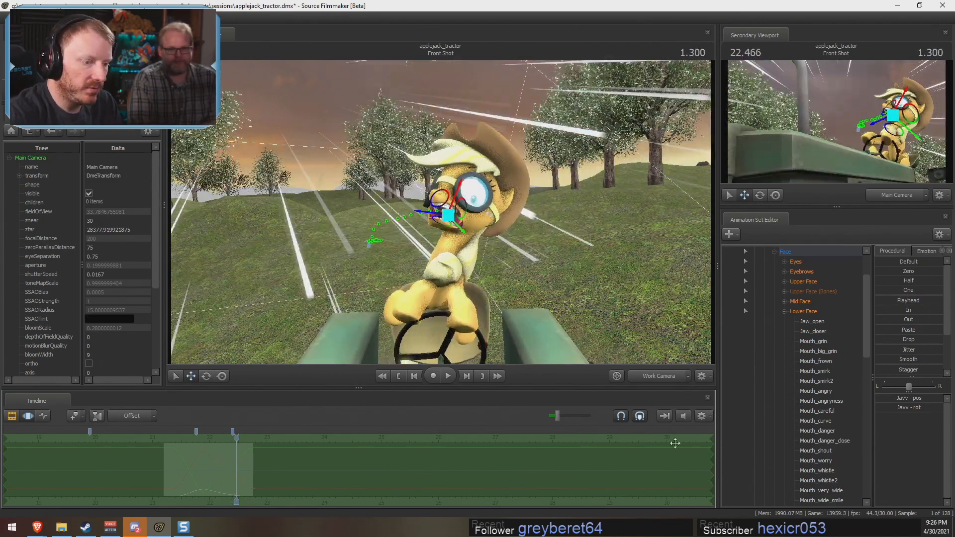
{"action": "left_click_drag", "start_coordinate": [238, 477], "coordinate": [234, 473]}
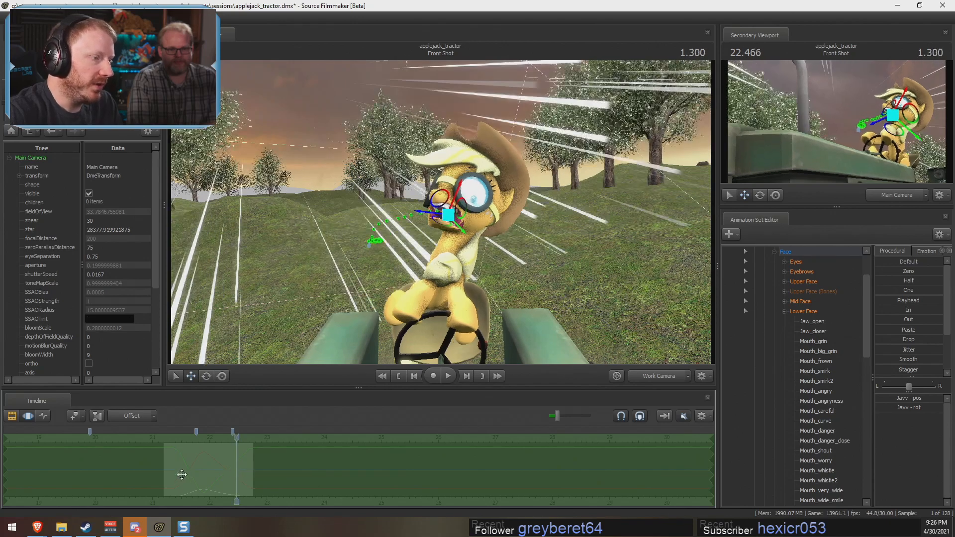
{"action": "left_click", "coordinate": [192, 474]}
{"action": "key", "text": "ctrl+a"}
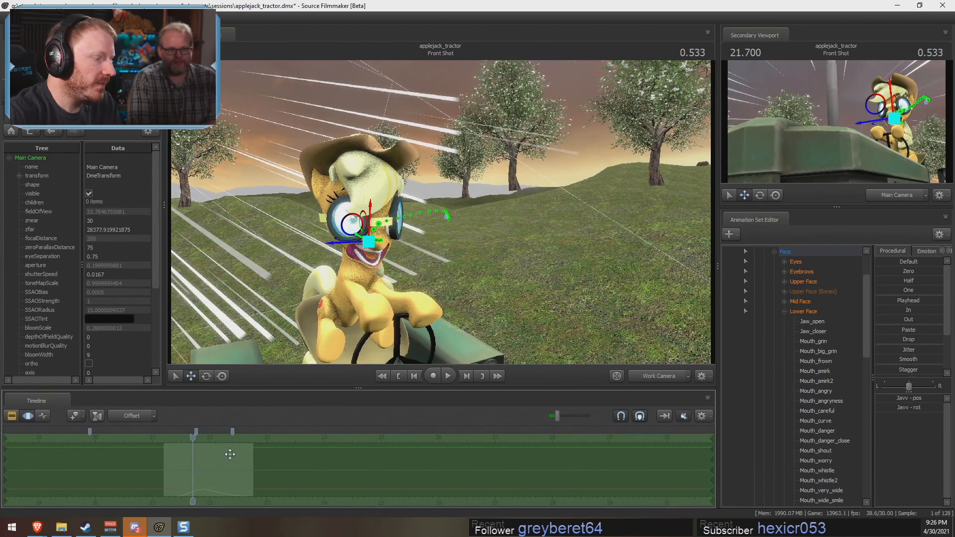
{"action": "left_click_drag", "start_coordinate": [193, 453], "coordinate": [227, 460]}
{"action": "key", "text": "F2"}
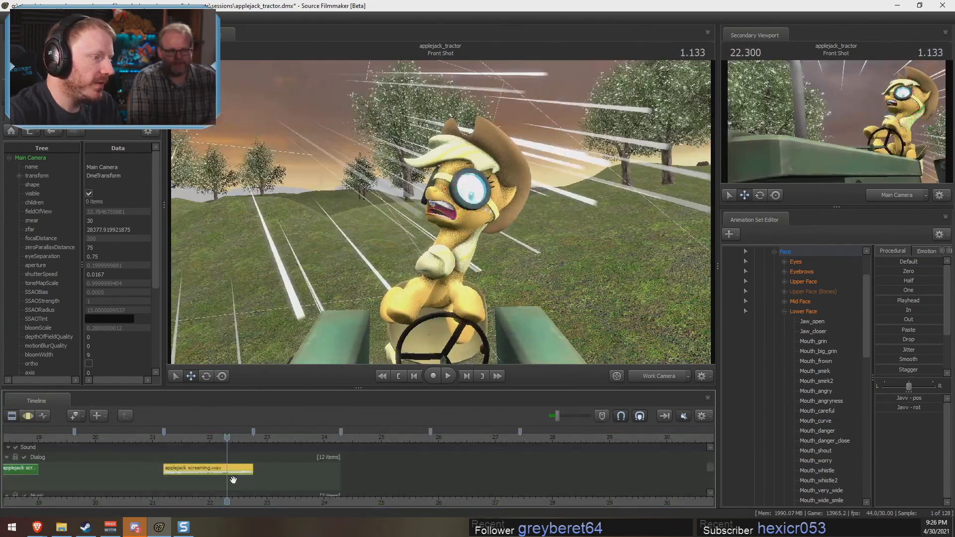
{"action": "key", "text": "F3"}
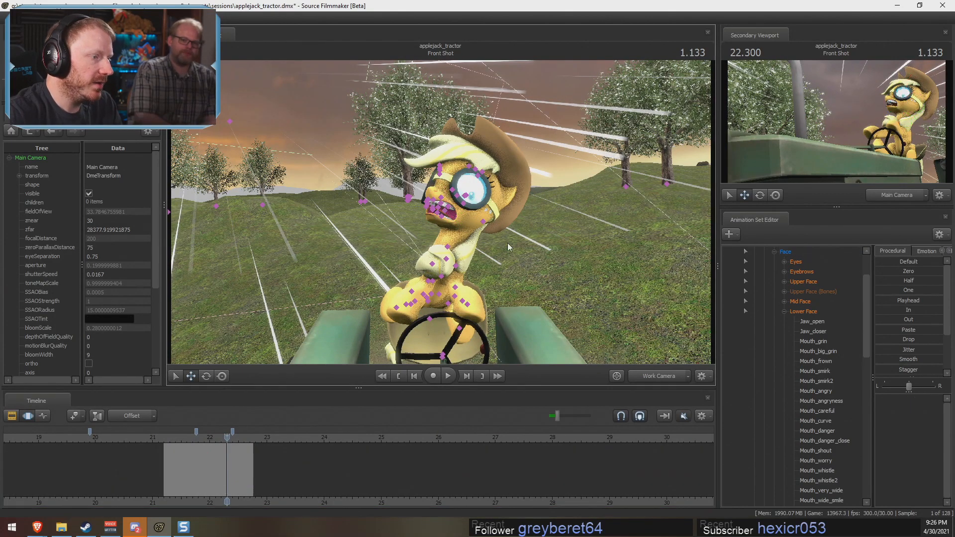
{"action": "left_click_drag", "start_coordinate": [227, 465], "coordinate": [188, 464]}
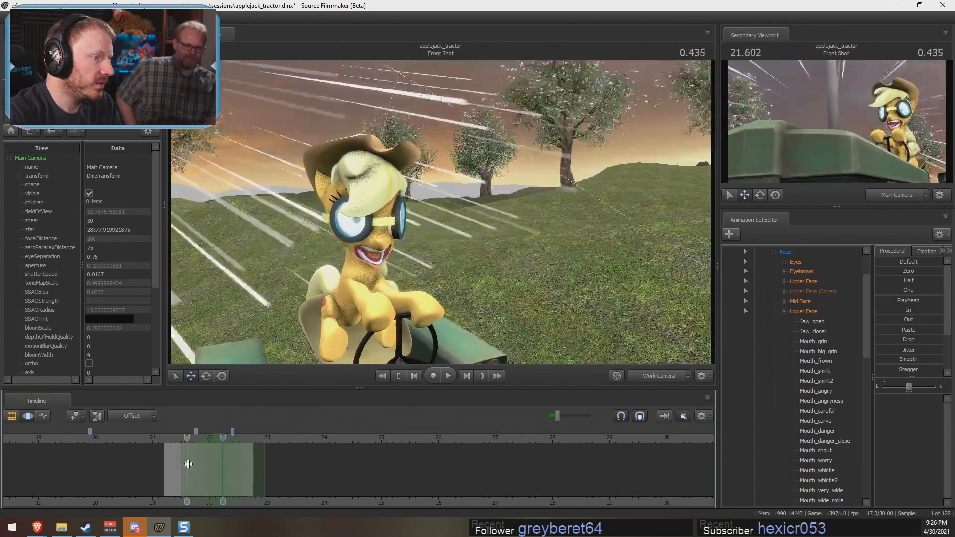
Step: Select Applejack's rootTransform control in her Body group of the animation set
{"action": "scroll", "coordinate": [814, 324], "scroll_direction": "up", "scroll_amount": 2}
{"action": "left_click", "coordinate": [789, 301]}
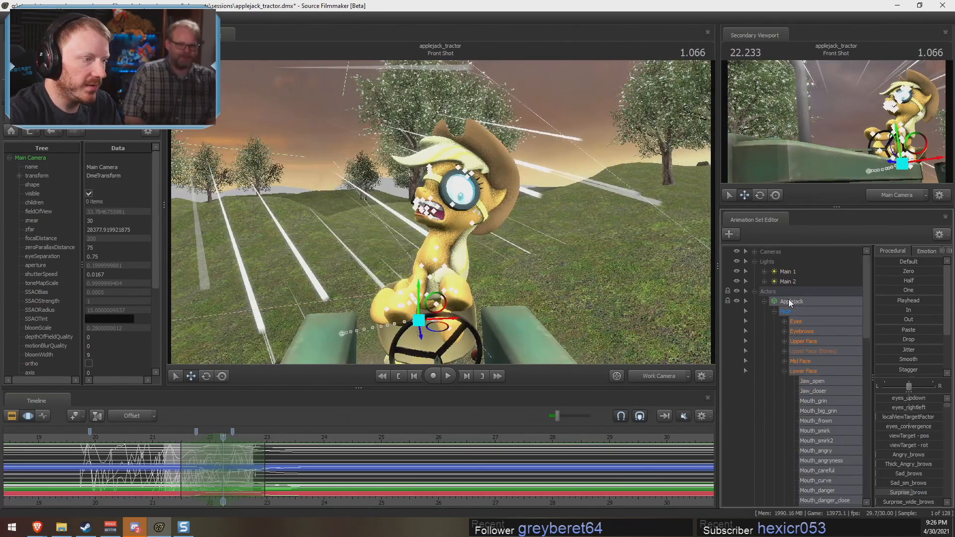
{"action": "left_click_drag", "start_coordinate": [567, 291], "coordinate": [506, 373]}
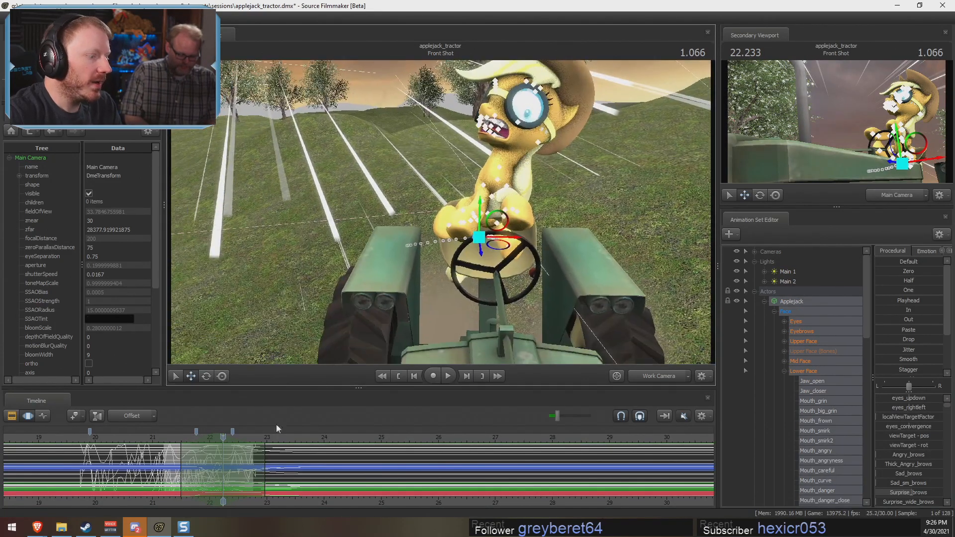
{"action": "left_click", "coordinate": [277, 428]}
{"action": "key", "text": "ctrl+a"}
{"action": "key", "text": "F3"}
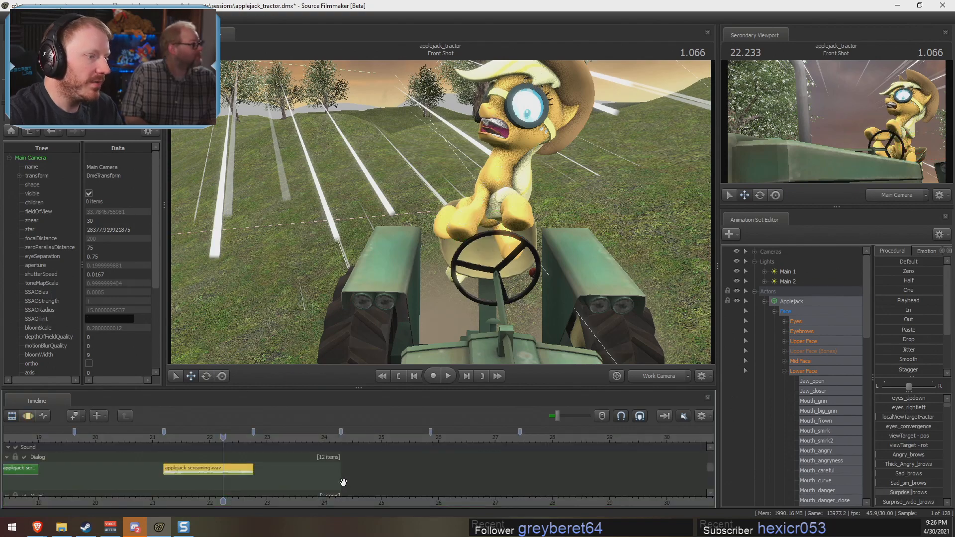
{"action": "scroll", "coordinate": [821, 390], "scroll_direction": "down", "scroll_amount": 15}
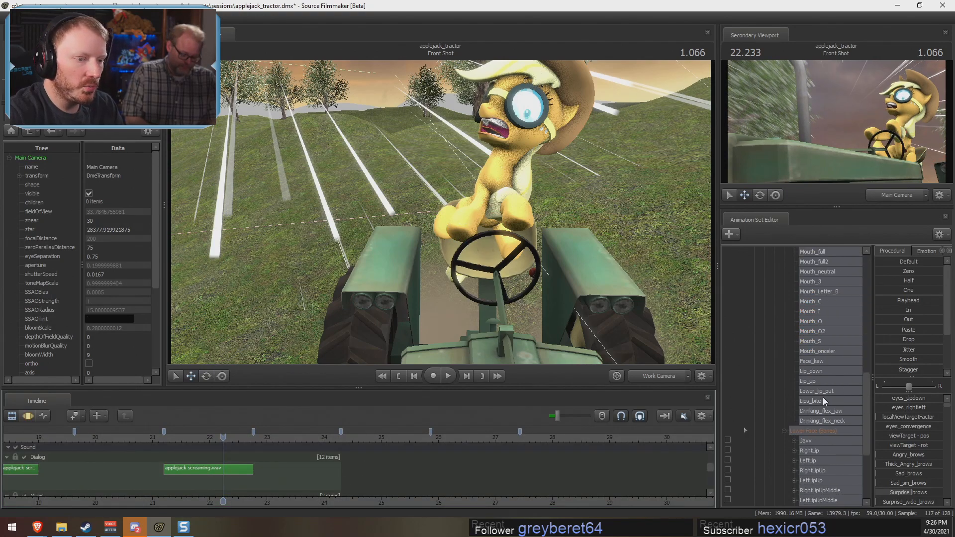
{"action": "left_click", "coordinate": [773, 431]}
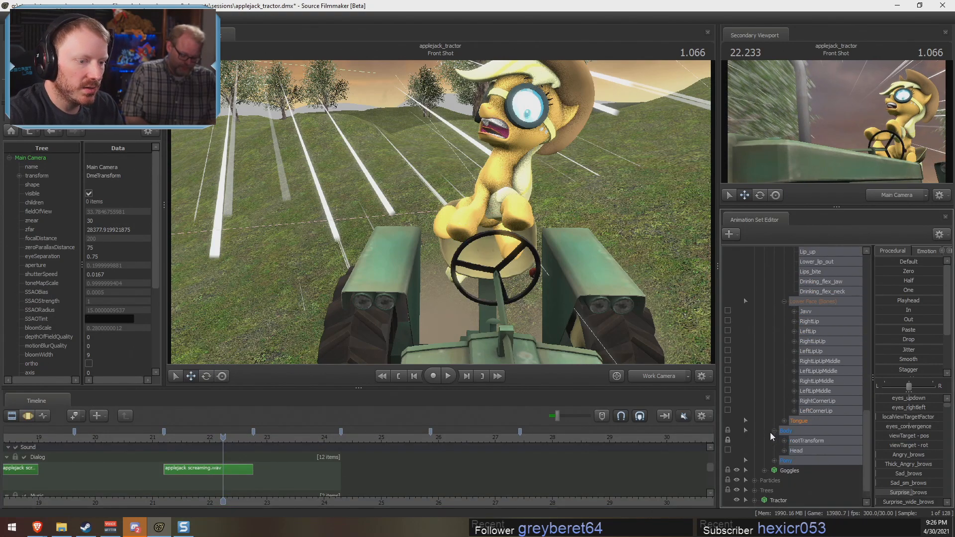
{"action": "left_click", "coordinate": [819, 441]}
{"action": "key", "text": "F2"}
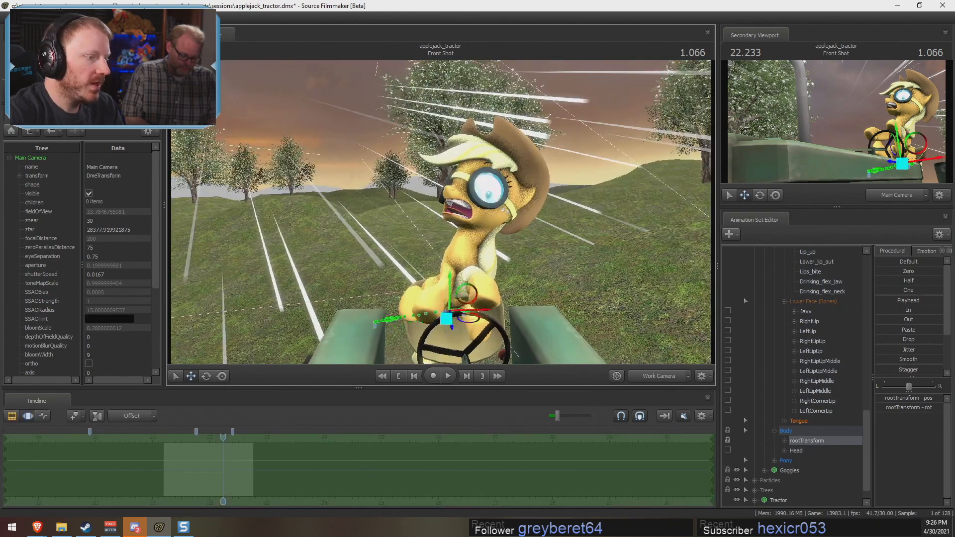
Step: Set a time selection of roughly 21.65 to 22.35 for the rootTransform, with the playhead at 22.0 and its move manipulator in view
{"action": "mouse_move", "coordinate": [440, 212]}
{"action": "left_mouse_down"}
{"action": "mouse_move", "coordinate": [393, 334]}
{"action": "mouse_move", "coordinate": [432, 274]}
{"action": "mouse_move", "coordinate": [445, 215]}
{"action": "left_mouse_up"}
{"action": "key", "text": "F2"}
{"action": "key", "text": "F3"}
{"action": "left_click", "coordinate": [231, 457]}
{"action": "left_click_drag", "start_coordinate": [495, 232], "coordinate": [425, 256], "text": "alt"}
{"action": "key", "text": "e"}
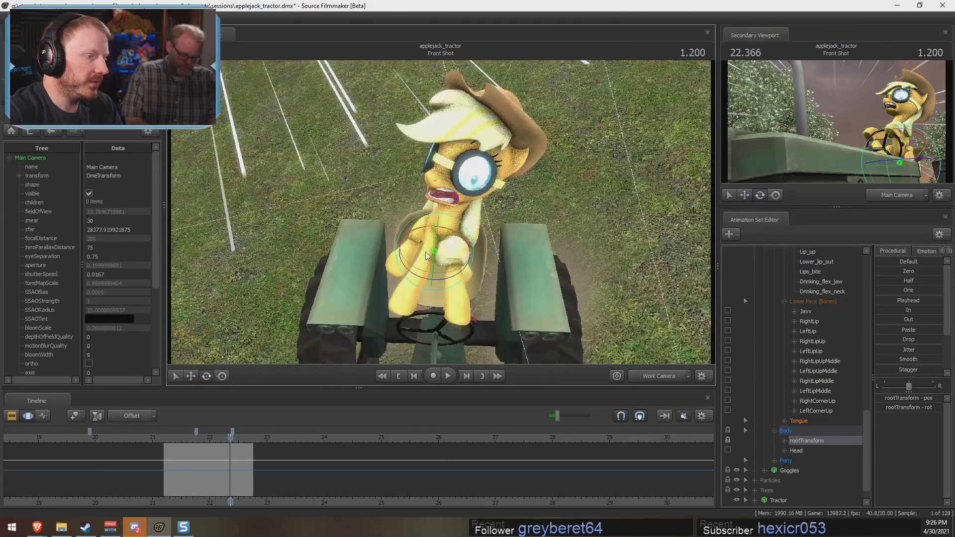
{"action": "key", "text": "w"}
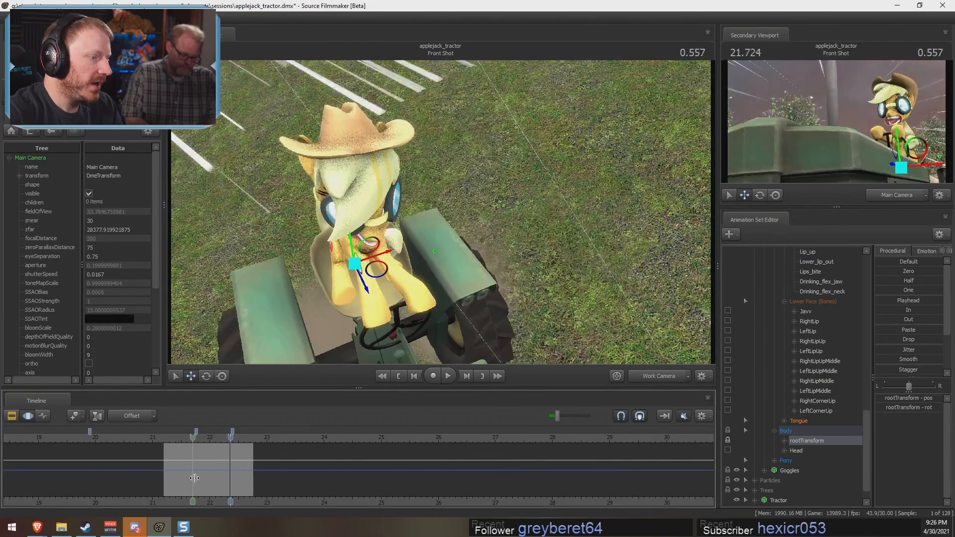
{"action": "left_click_drag", "start_coordinate": [195, 479], "coordinate": [219, 481], "text": "shift"}
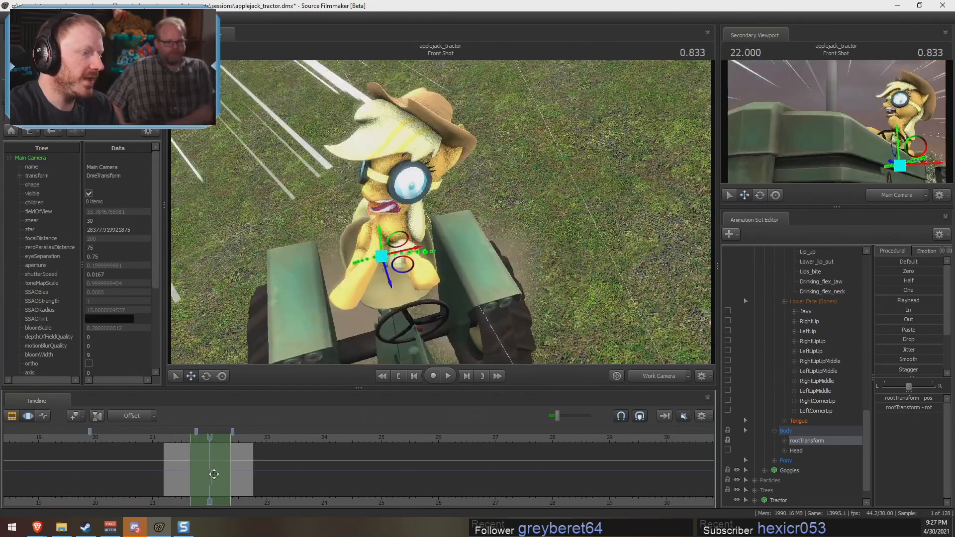
{"action": "mouse_move", "coordinate": [401, 271]}
{"action": "left_mouse_down", "text": "alt"}
{"action": "mouse_move", "coordinate": [418, 249]}
{"action": "mouse_move", "coordinate": [397, 256]}
{"action": "left_mouse_up", "text": "alt"}
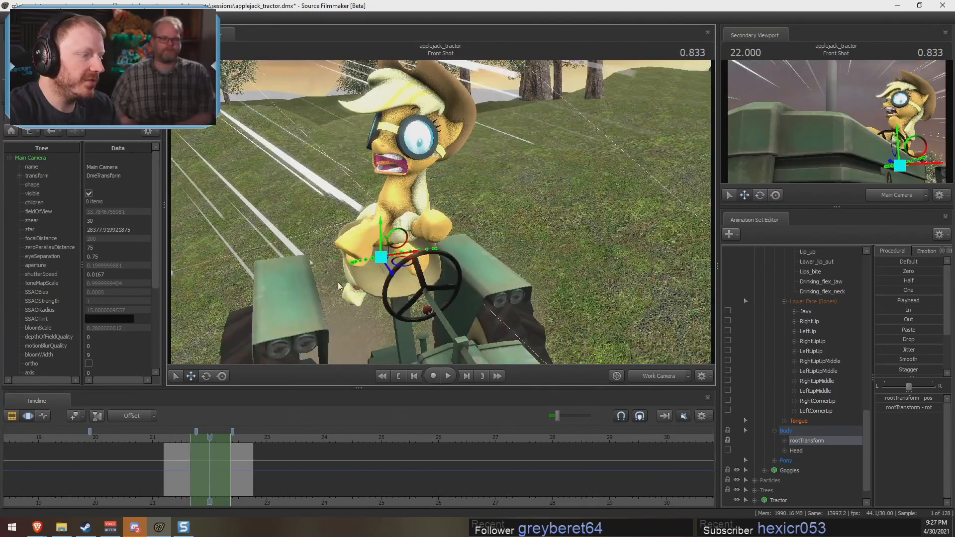
{"action": "left_click_drag", "start_coordinate": [358, 298], "coordinate": [373, 265], "text": "alt"}
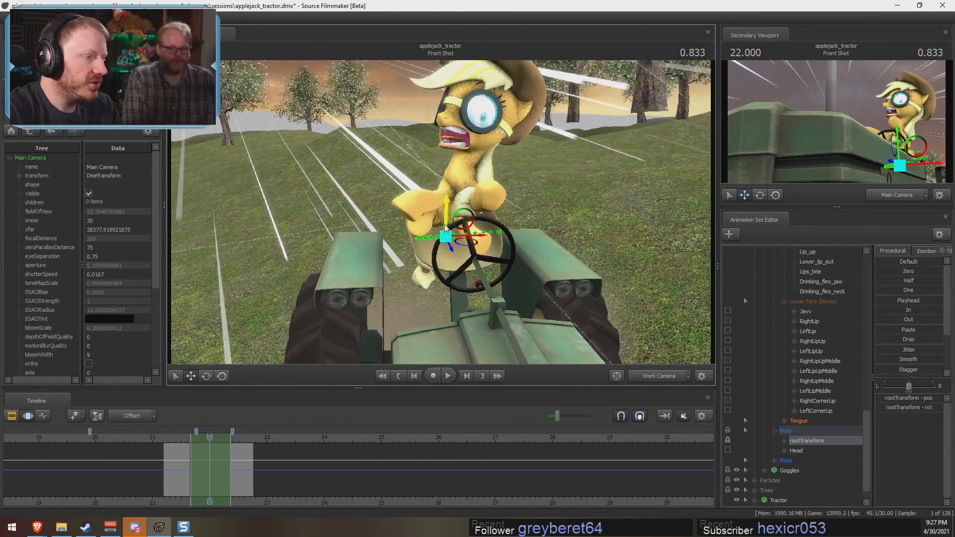
Step: Widen the falloff of the rootTransform time selection to about 20.7 at its start and about 22.7 at its end
{"action": "left_click_drag", "start_coordinate": [470, 237], "coordinate": [440, 235], "text": "alt"}
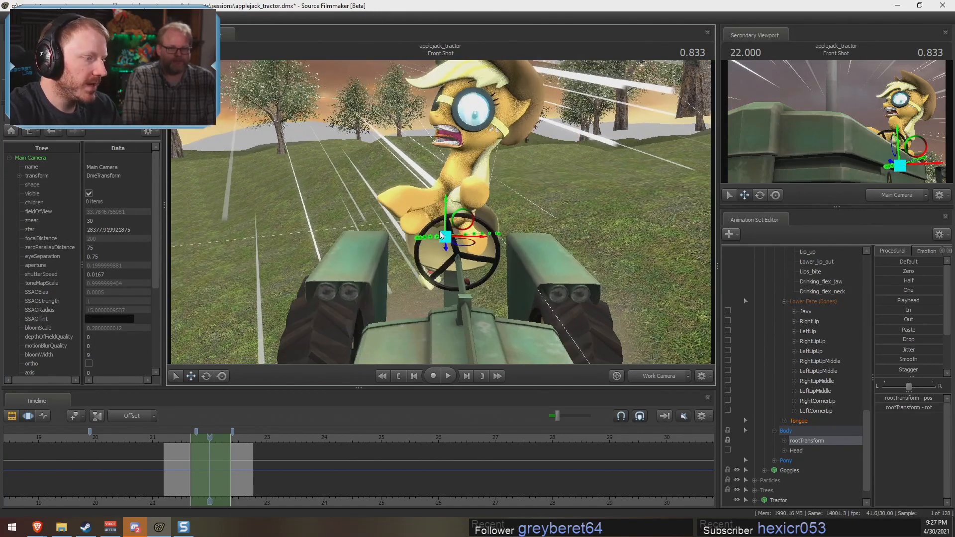
{"action": "left_click_drag", "start_coordinate": [231, 455], "coordinate": [251, 461]}
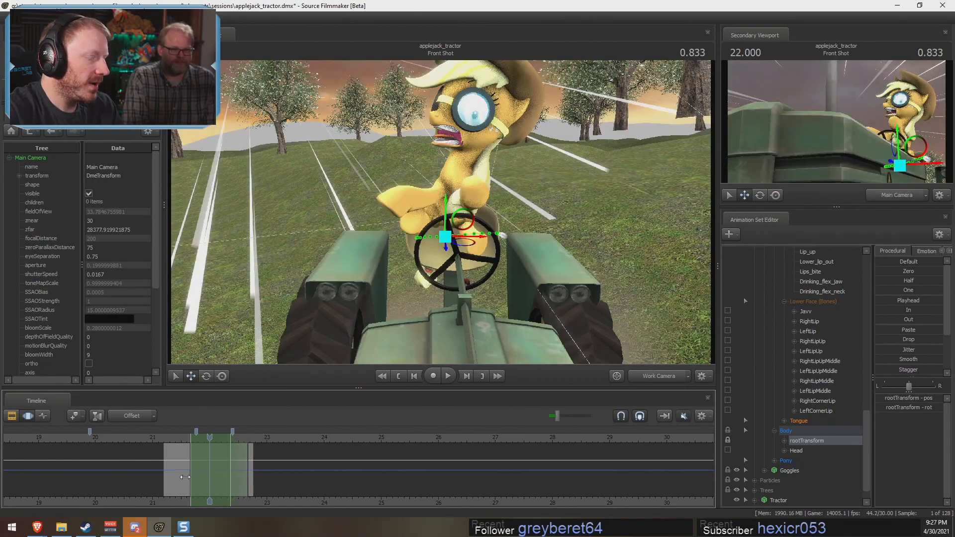
{"action": "left_click_drag", "start_coordinate": [184, 468], "coordinate": [165, 465]}
Step: Step frame by frame from 22.0 to about 22.3 to examine the motion path of Applejack's rootTransform up close
{"action": "left_click_drag", "start_coordinate": [441, 213], "coordinate": [441, 213]}
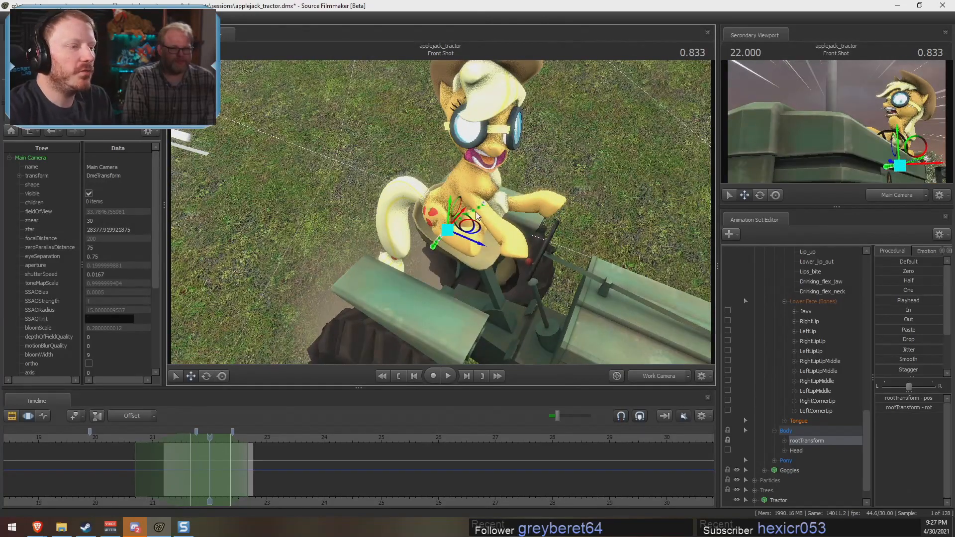
{"action": "left_click_drag", "start_coordinate": [530, 269], "coordinate": [472, 249], "text": "alt"}
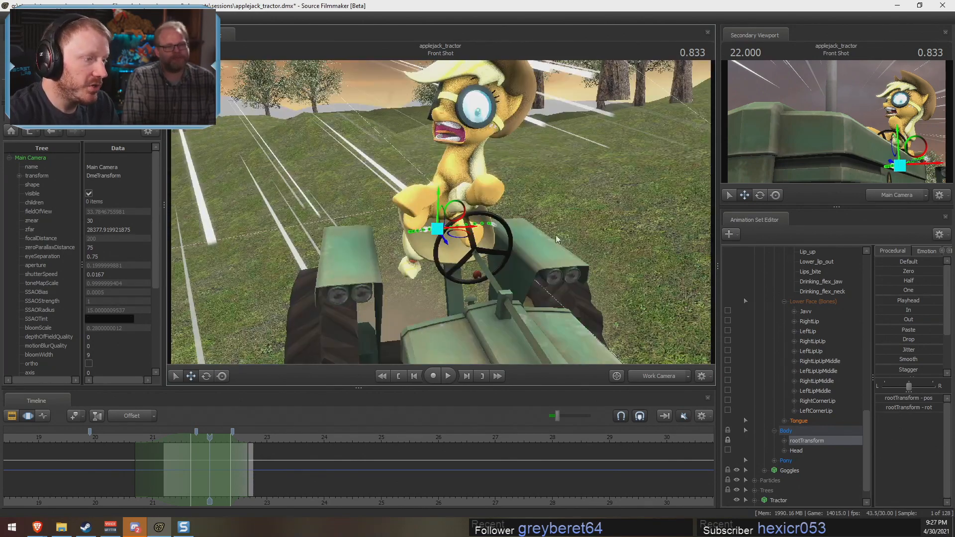
{"action": "key", "text": "w"}
{"action": "left_click_drag", "start_coordinate": [605, 177], "coordinate": [619, 197]}
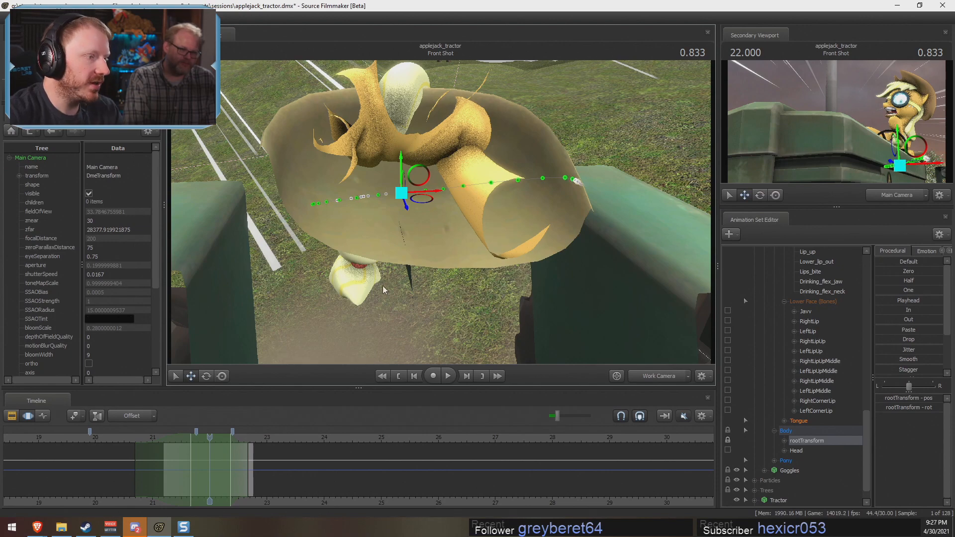
{"action": "key", "text": "Right"}
{"action": "key", "text": "Right"}
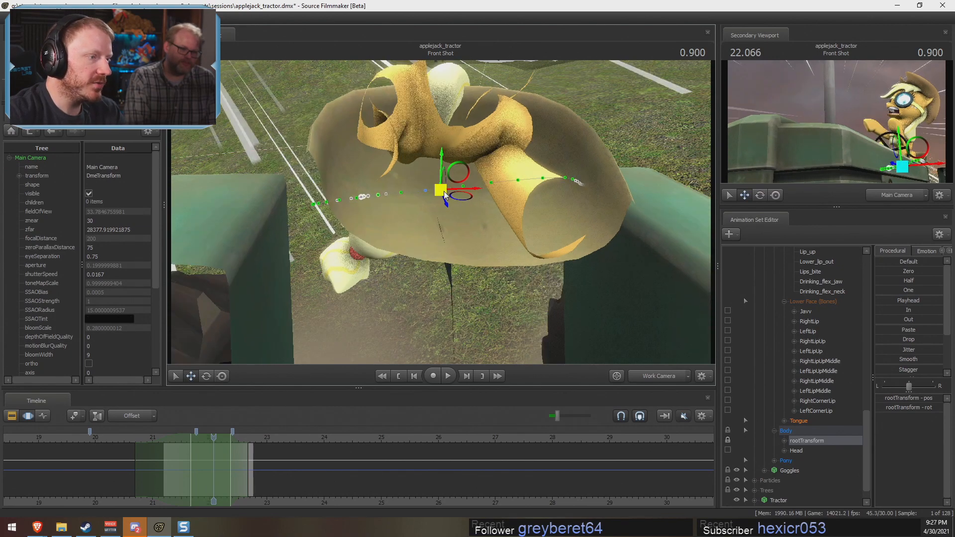
{"action": "key", "text": "Right"}
{"action": "key", "text": "Right"}
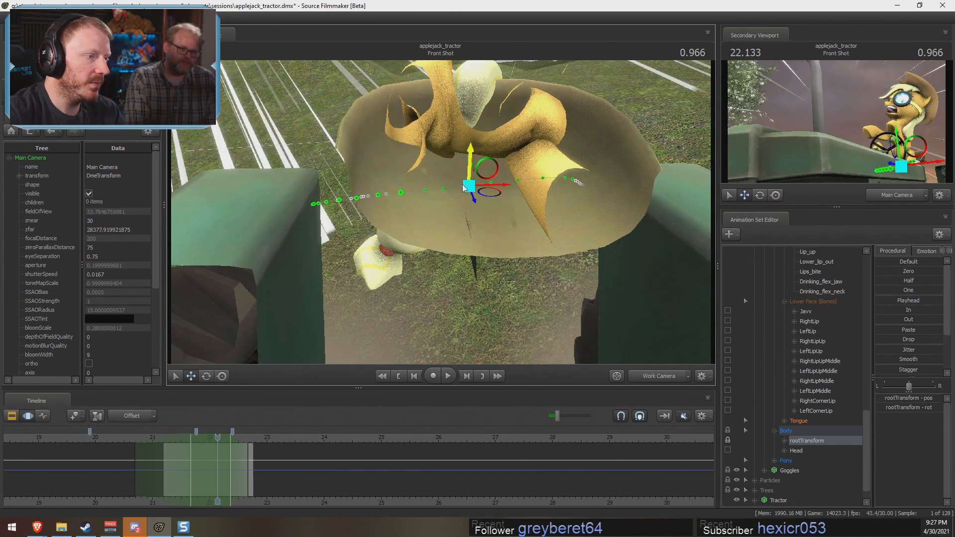
{"action": "key", "text": "Right"}
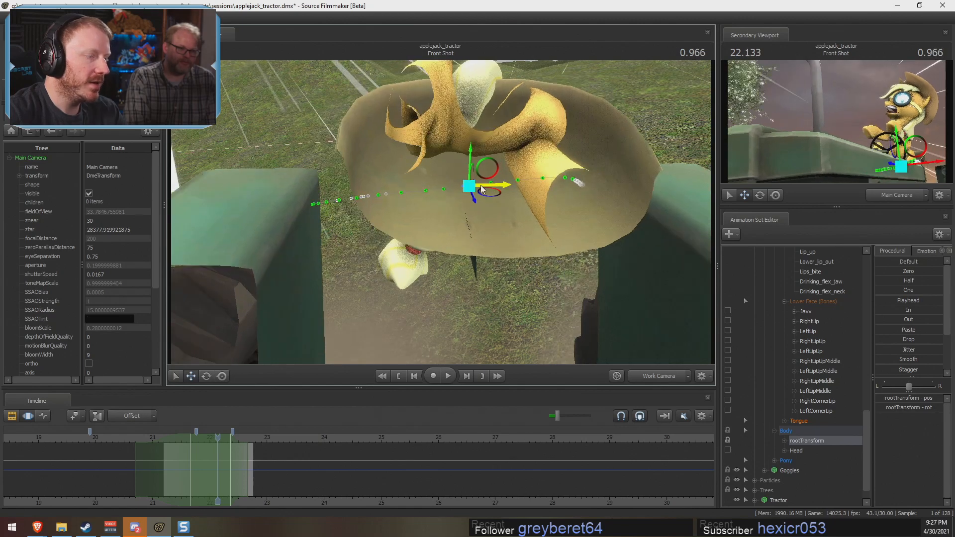
{"action": "key", "text": "Right"}
{"action": "key", "text": "Right"}
{"action": "key", "text": "Right"}
{"action": "key", "text": "Right"}
{"action": "key", "text": "Right"}
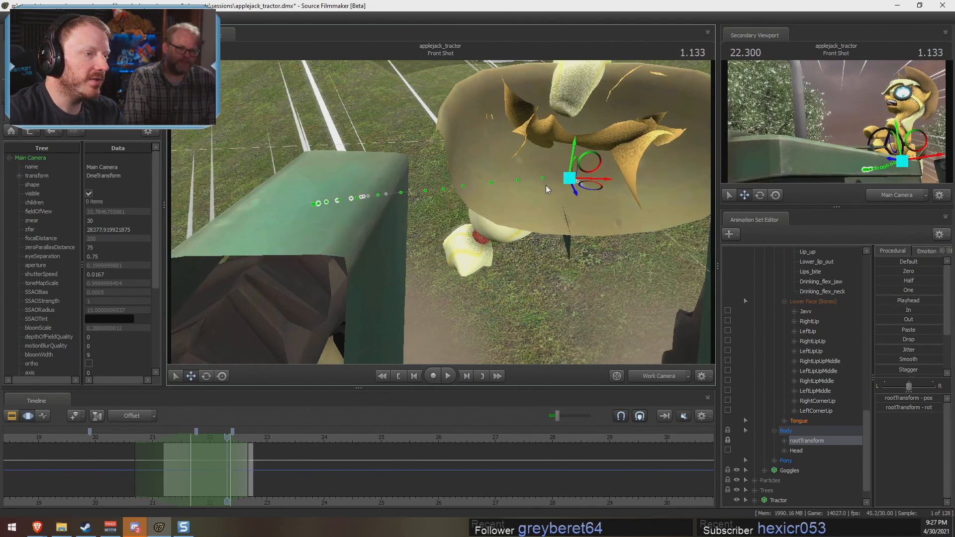
{"action": "key", "text": "Left"}
{"action": "key", "text": "Left"}
{"action": "key", "text": "Left"}
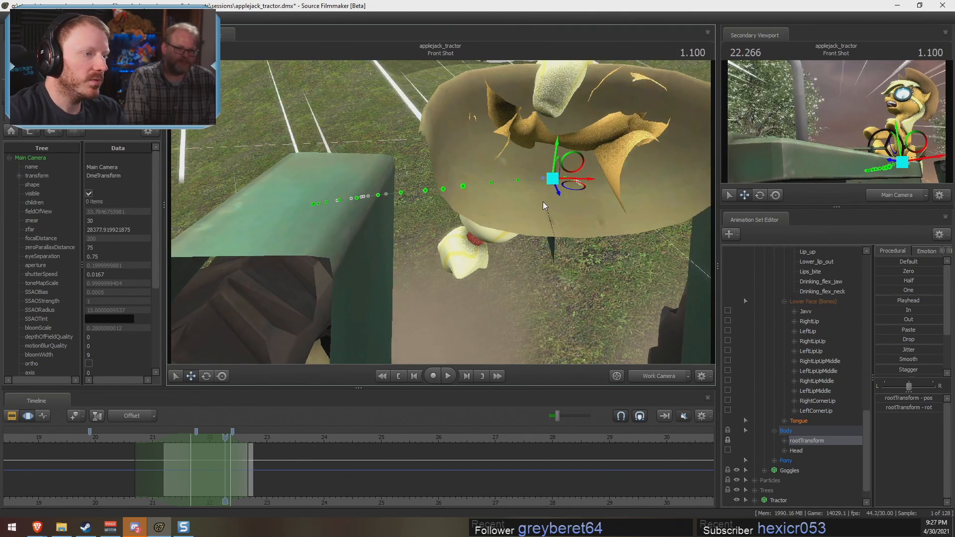
{"action": "key", "text": "Right"}
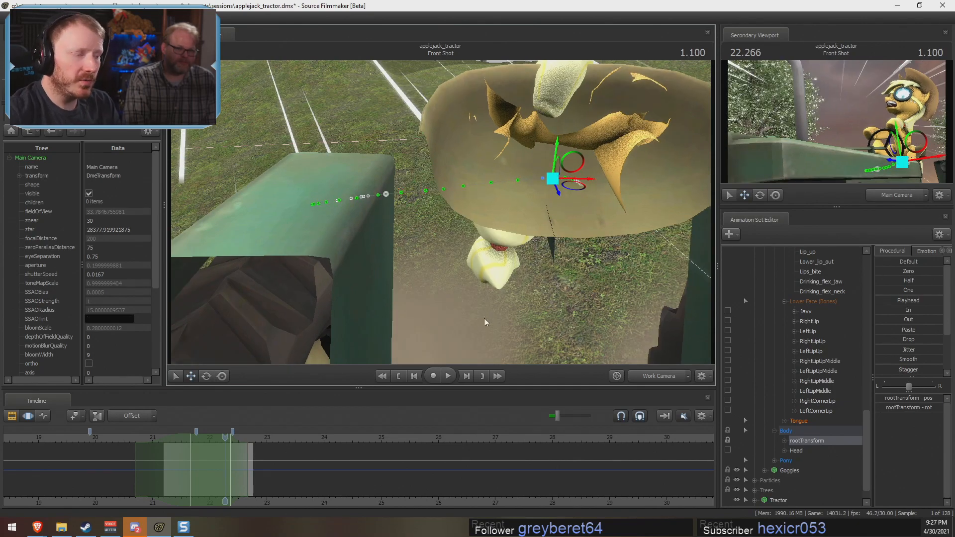
Step: Inspect Applejack's pose on the tractor at 22.266 from the front, from behind and from the front again
{"action": "left_click_drag", "start_coordinate": [485, 319], "coordinate": [487, 289]}
{"action": "key", "text": "s"}
{"action": "left_click_drag", "start_coordinate": [440, 212], "coordinate": [441, 212]}
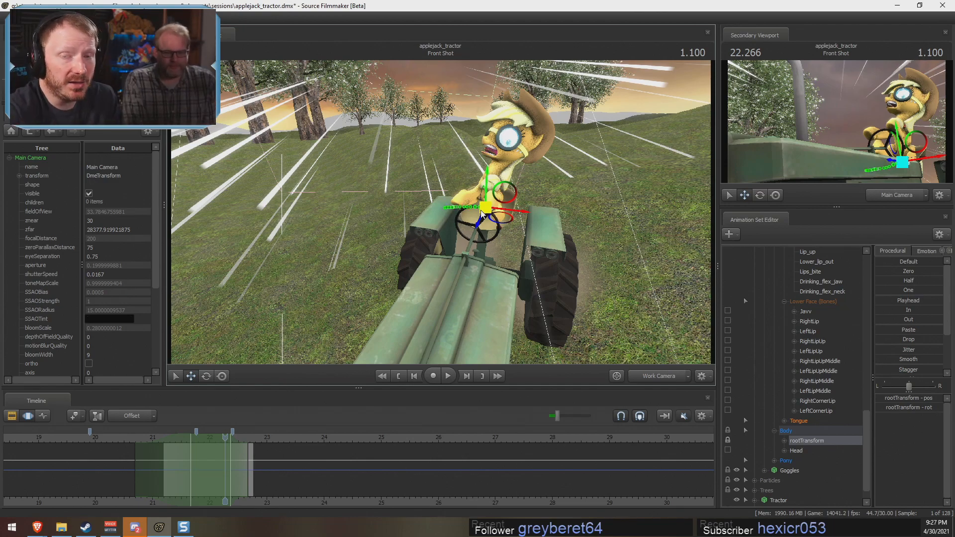
{"action": "left_click_drag", "start_coordinate": [425, 302], "coordinate": [440, 212]}
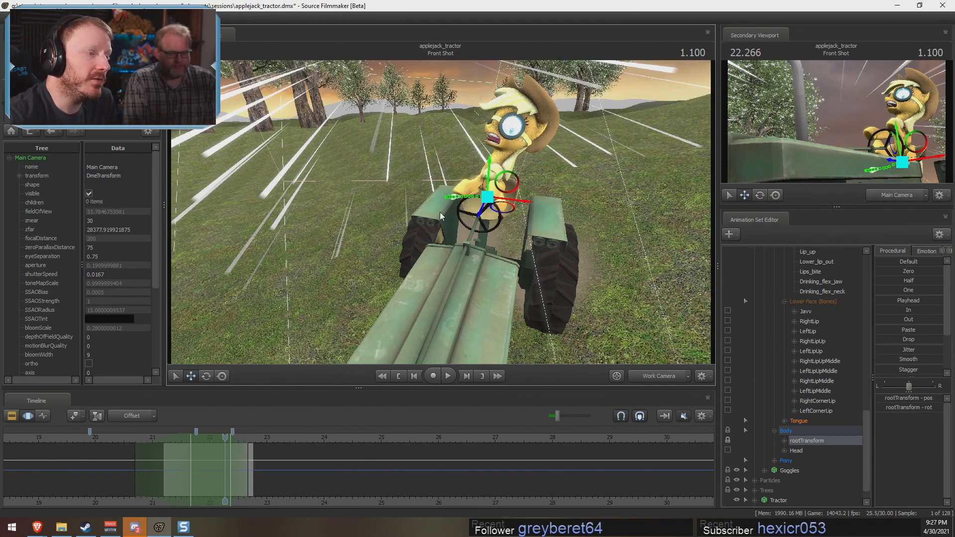
{"action": "left_click_drag", "start_coordinate": [507, 220], "coordinate": [561, 257]}
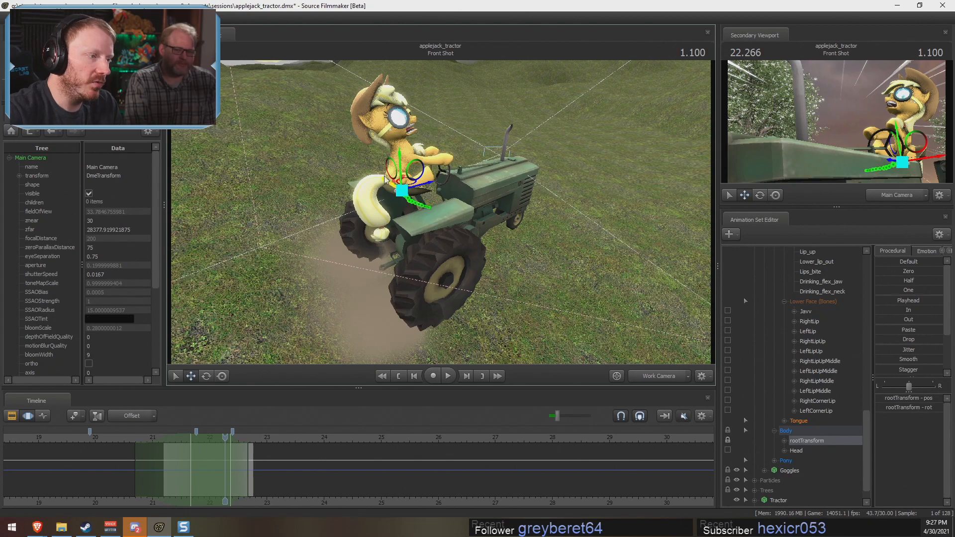
{"action": "left_click_drag", "start_coordinate": [190, 443], "coordinate": [225, 443]}
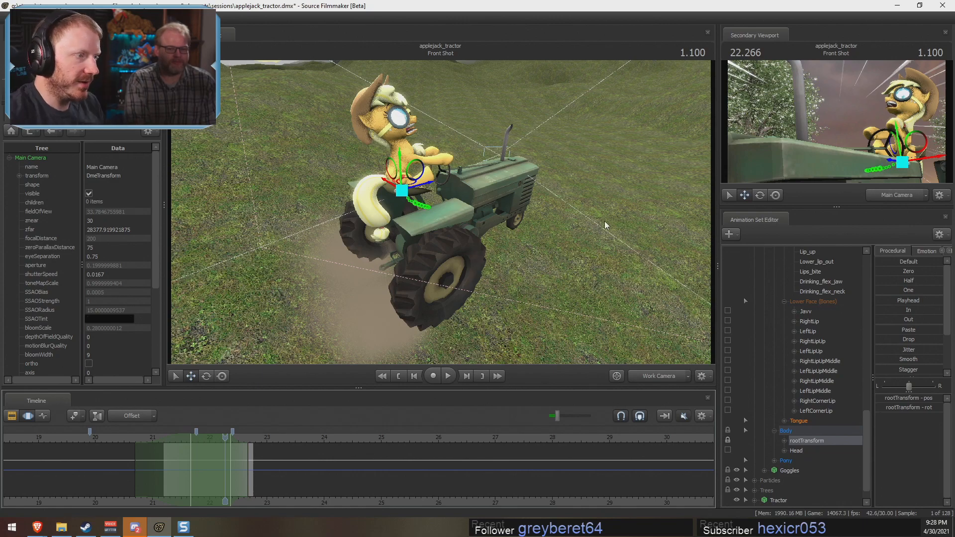
{"action": "key", "text": "d"}
{"action": "left_click_drag", "start_coordinate": [601, 196], "coordinate": [440, 212]}
{"action": "key", "text": "s"}
{"action": "key", "text": "w"}
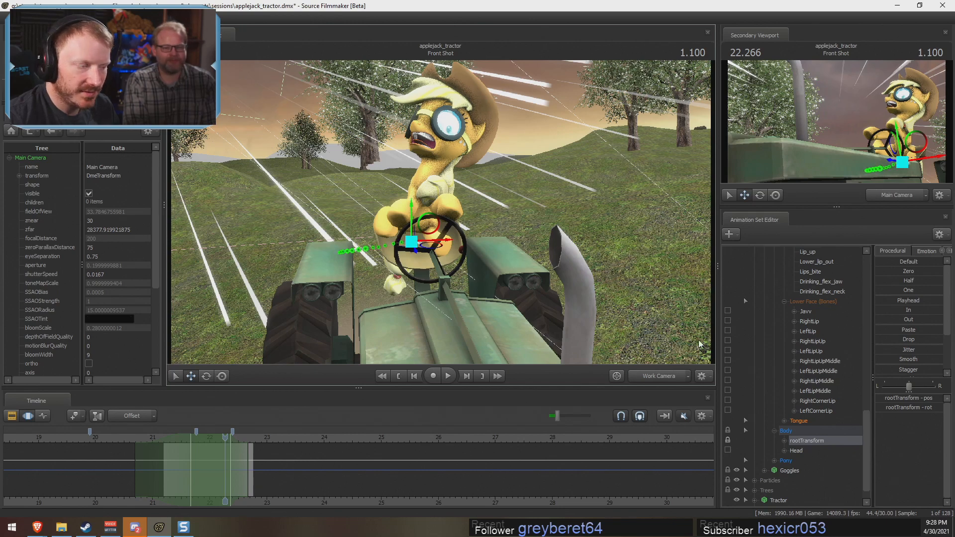
Step: Extend the time selection over the whole timeline and switch to the Clip Editor with the Picture track in view
{"action": "key", "text": "ctrl+a"}
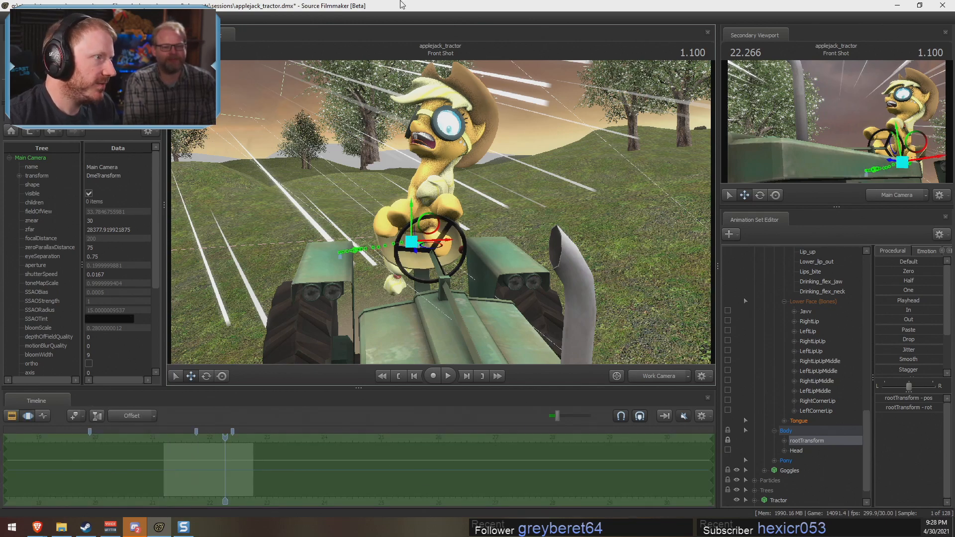
{"action": "key", "text": "F2"}
{"action": "scroll", "coordinate": [290, 466], "scroll_direction": "down", "scroll_amount": 5}
{"action": "key", "text": "F3"}
{"action": "key", "text": "F2"}
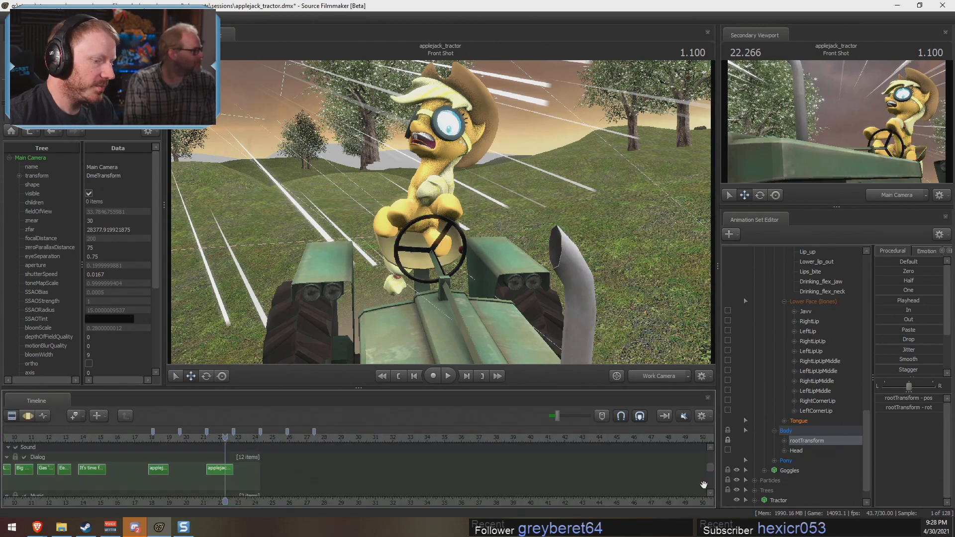
{"action": "left_click_drag", "start_coordinate": [710, 467], "coordinate": [705, 447]}
{"action": "scroll", "coordinate": [218, 456], "scroll_direction": "up", "scroll_amount": 2}
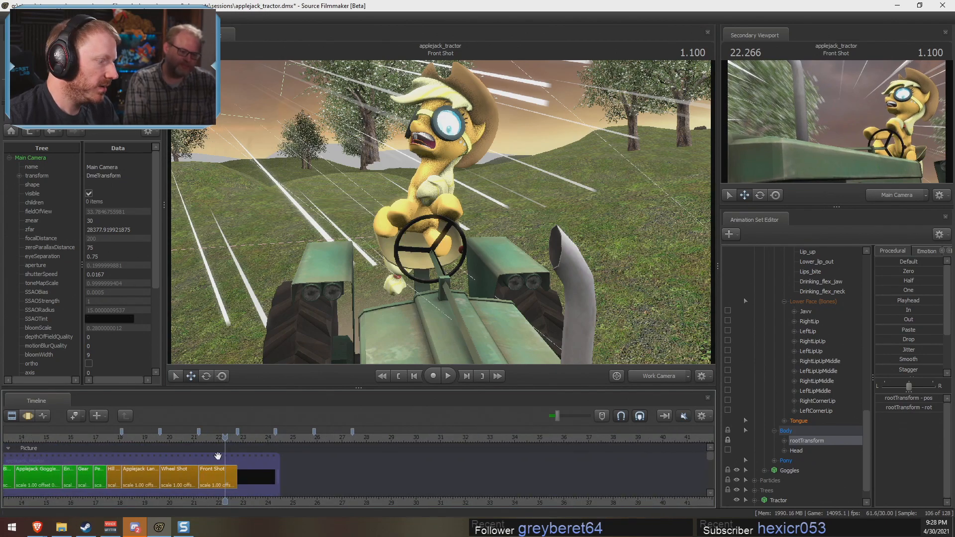
Step: Scrub the playhead back through the Front Shot clip to 21.6
{"action": "mouse_move", "coordinate": [225, 502]}
{"action": "left_mouse_down"}
{"action": "mouse_move", "coordinate": [205, 502]}
{"action": "mouse_move", "coordinate": [219, 503]}
{"action": "left_mouse_up"}
{"action": "middle_click_drag", "start_coordinate": [143, 462], "coordinate": [233, 450]}
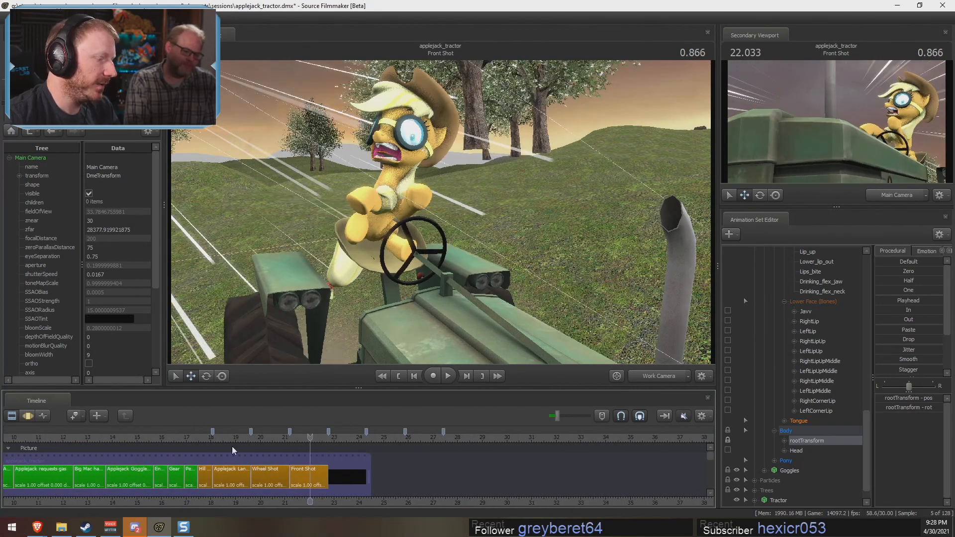
{"action": "left_click_drag", "start_coordinate": [233, 451], "coordinate": [300, 450]}
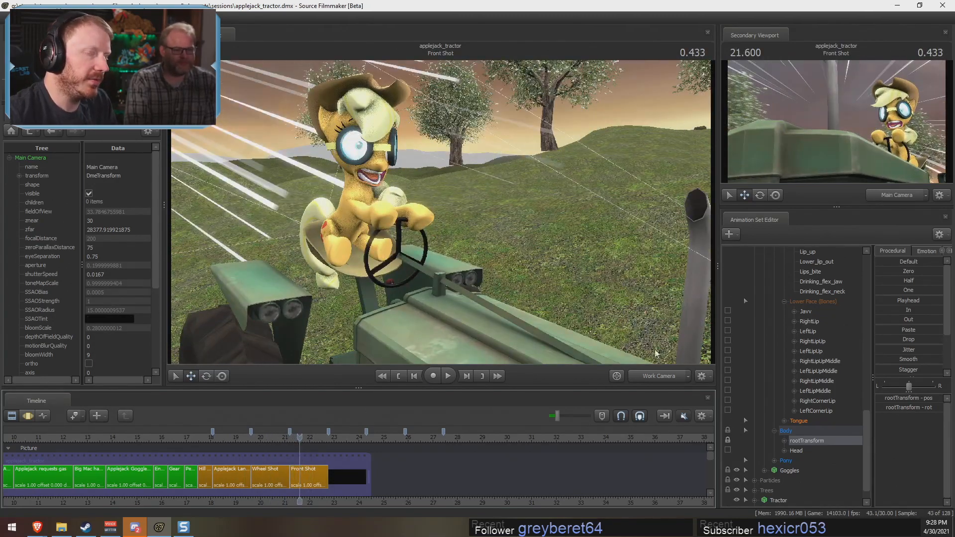
Step: Save the session and close Source Filmmaker together with the Extras folder window
{"action": "left_click", "coordinate": [942, 6]}
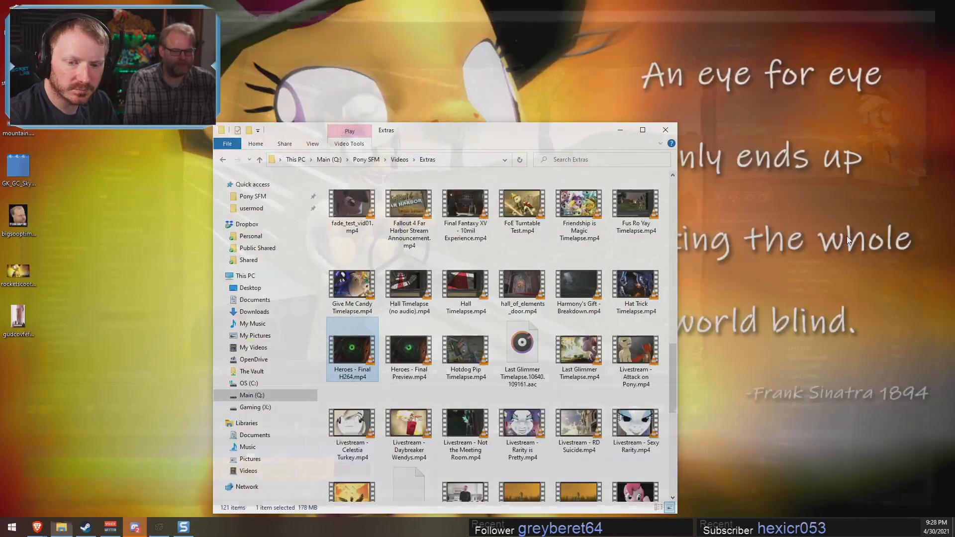
{"action": "left_click", "coordinate": [665, 130]}
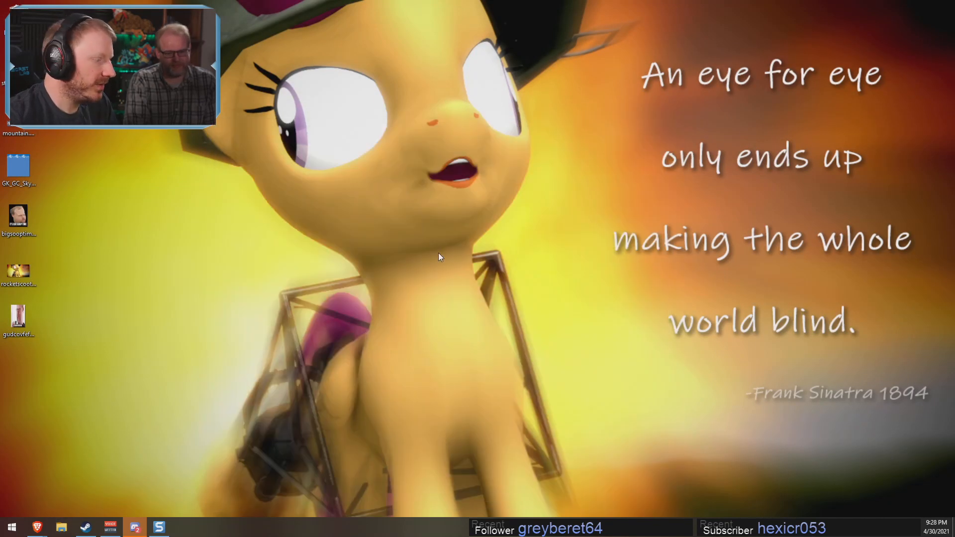
Step: Switch to Snagit Editor, view a couple of its recent captures and close the editor
{"action": "left_click", "coordinate": [159, 527]}
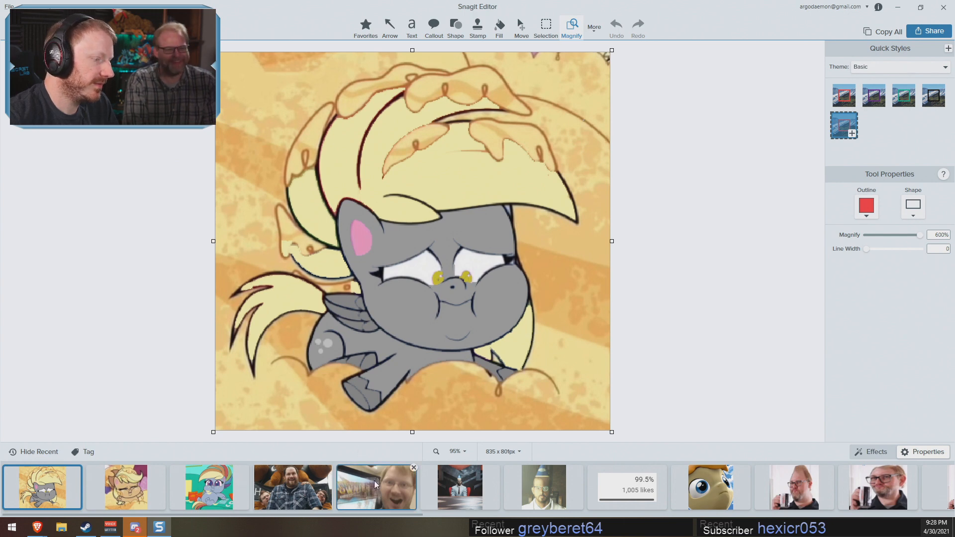
{"action": "left_click", "coordinate": [296, 487]}
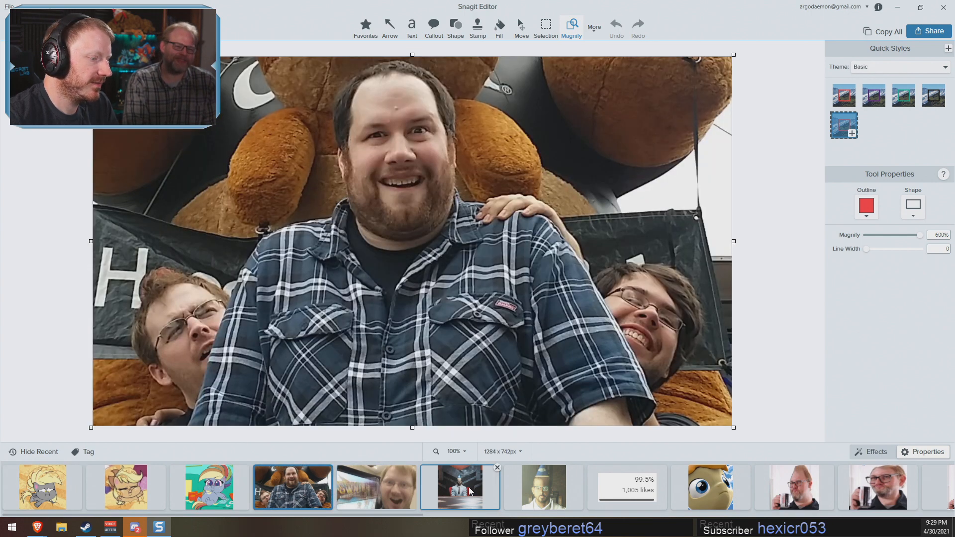
{"action": "left_click", "coordinate": [460, 494]}
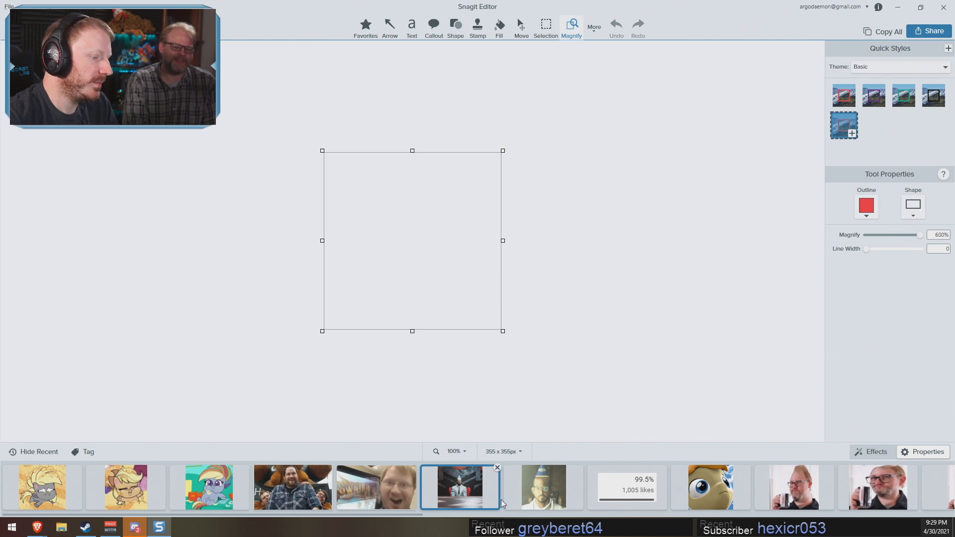
{"action": "left_click_drag", "start_coordinate": [502, 503], "coordinate": [482, 494]}
{"action": "left_click", "coordinate": [951, 6]}
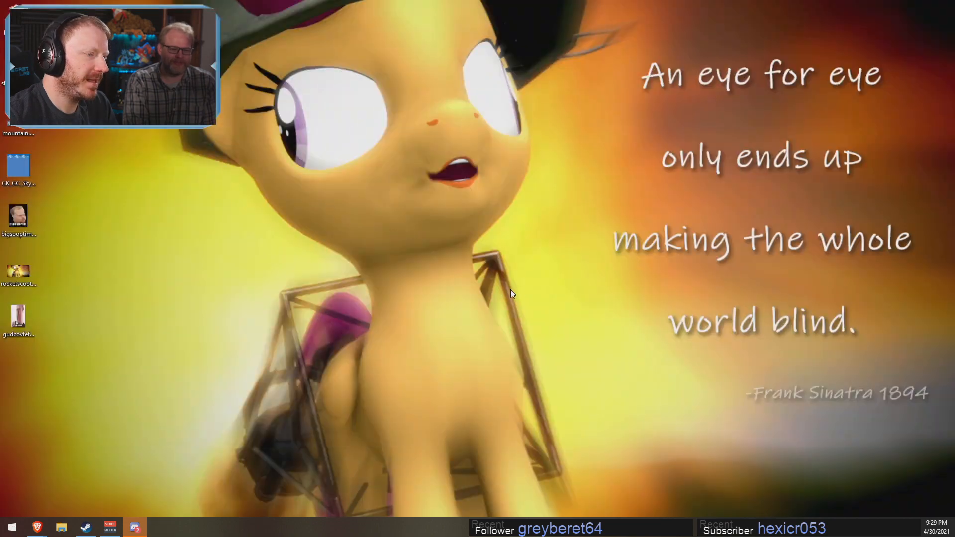
Step: Close the Steam window and the two Brave windows showing the Covfefe Wikipedia page and the Twitch Stream Manager
{"action": "left_click", "coordinate": [86, 527]}
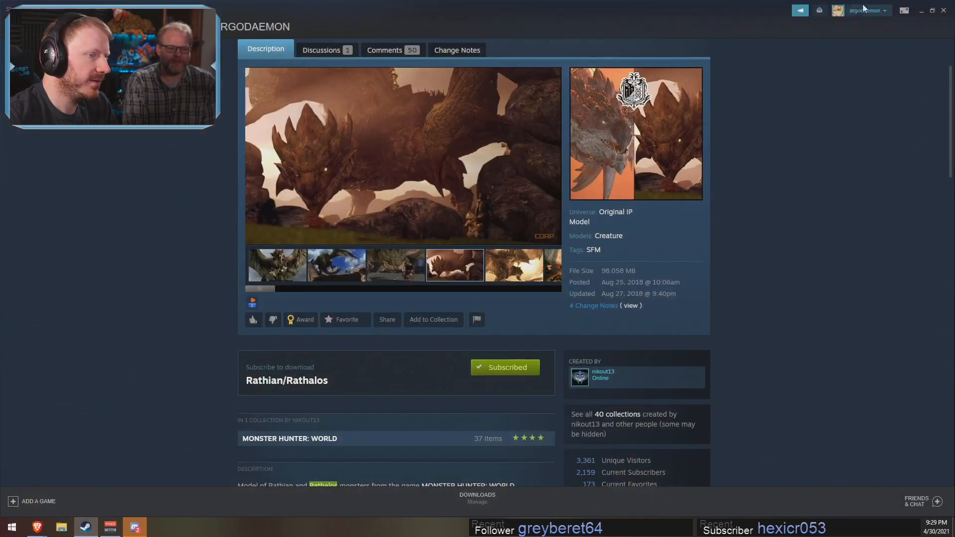
{"action": "left_click", "coordinate": [944, 11]}
{"action": "mouse_move", "coordinate": [37, 527]}
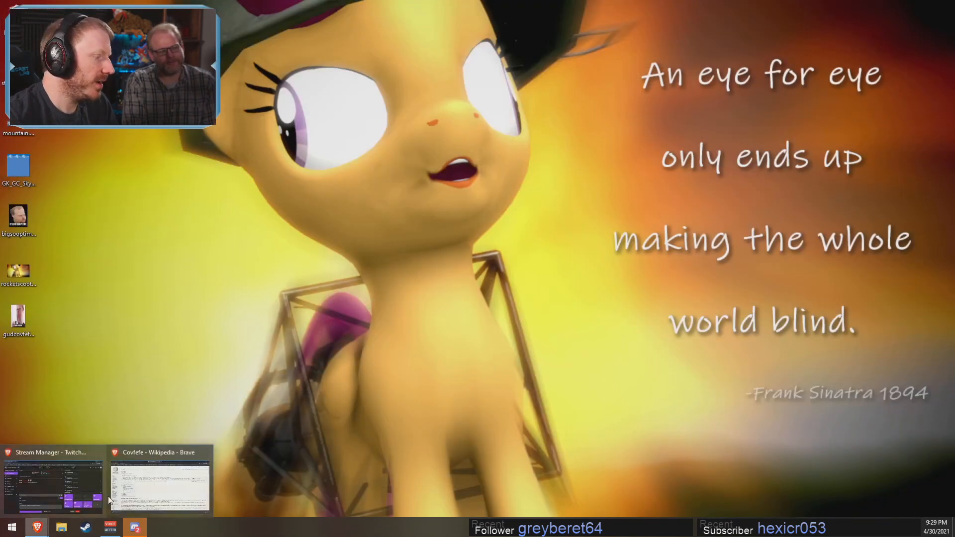
{"action": "left_click", "coordinate": [205, 452]}
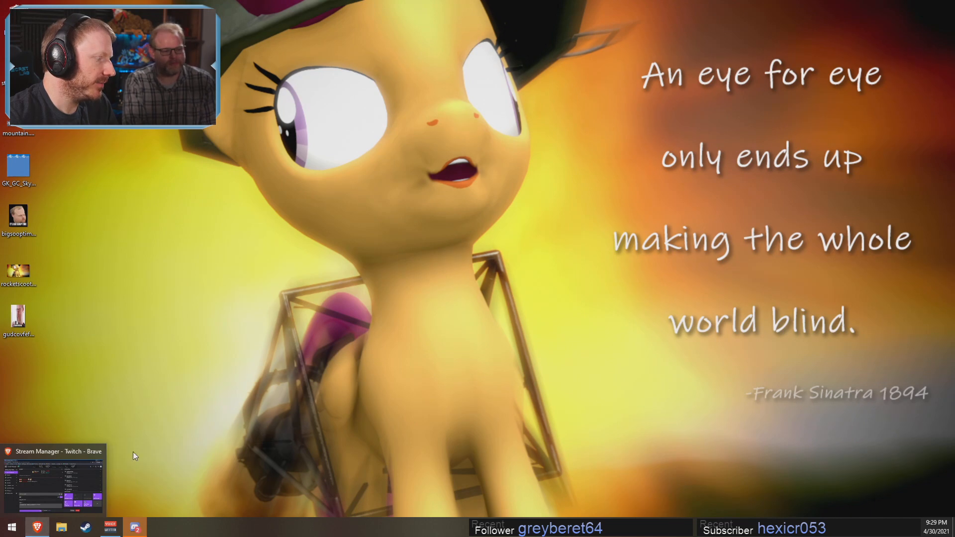
{"action": "left_click", "coordinate": [101, 451]}
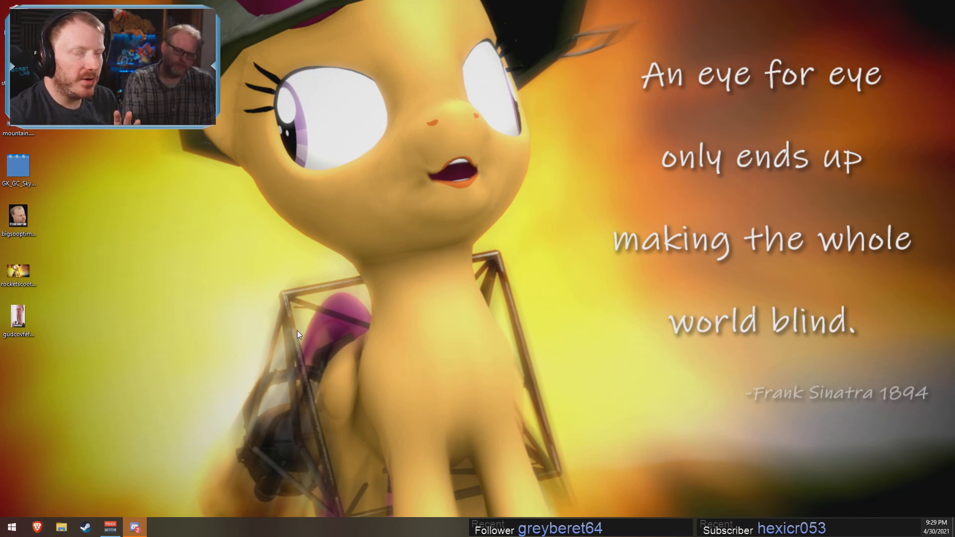